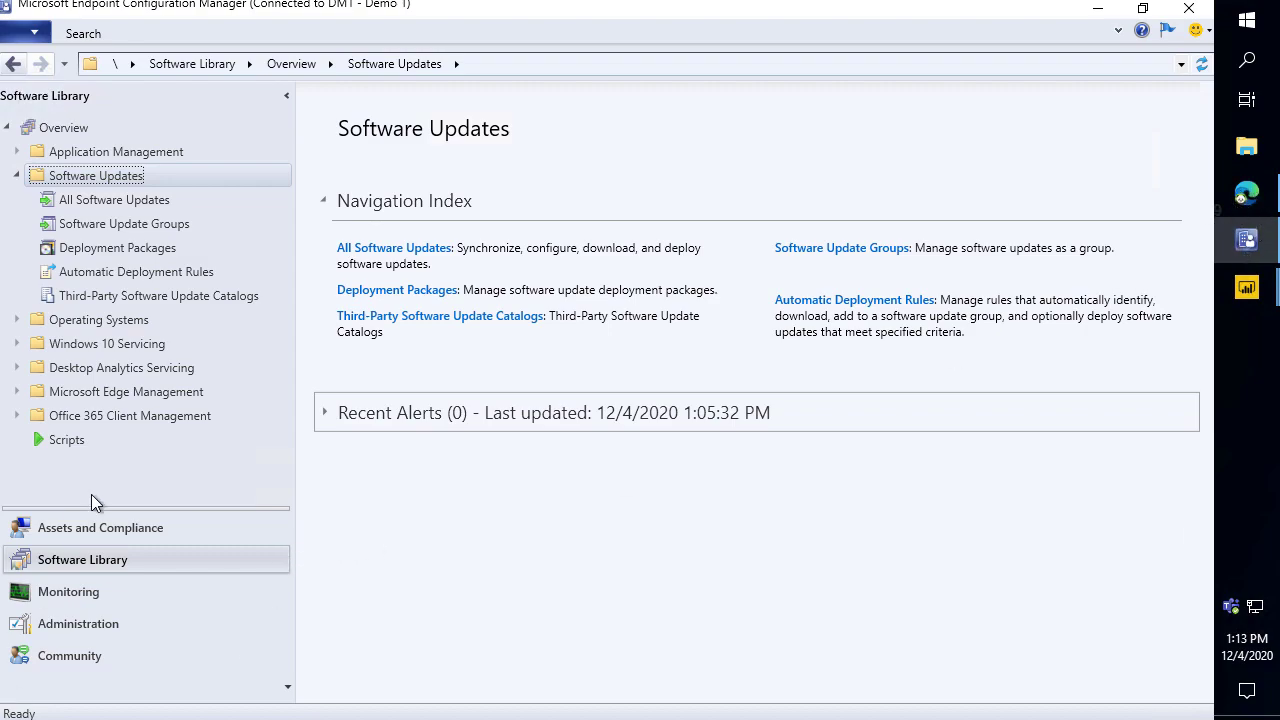
Read the cumulative update under All Software Updates, then view the empty Applications list.
click(140, 205)
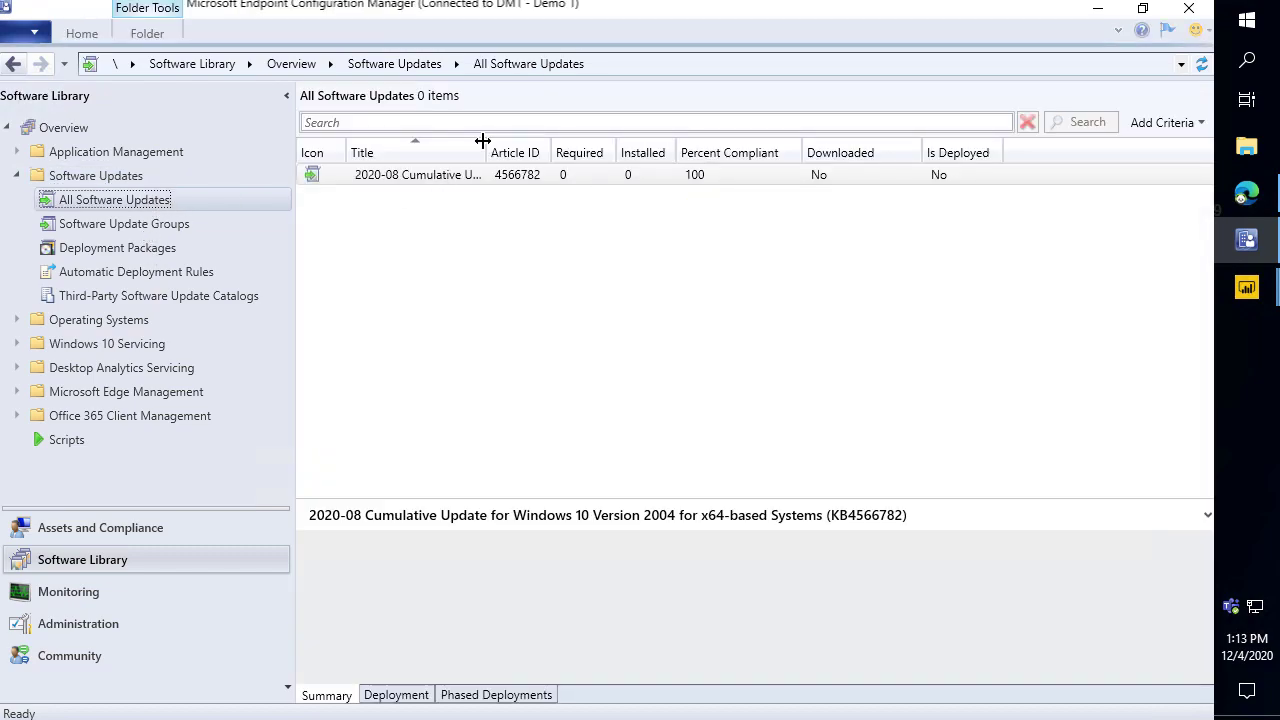
drag(482, 146, 568, 147)
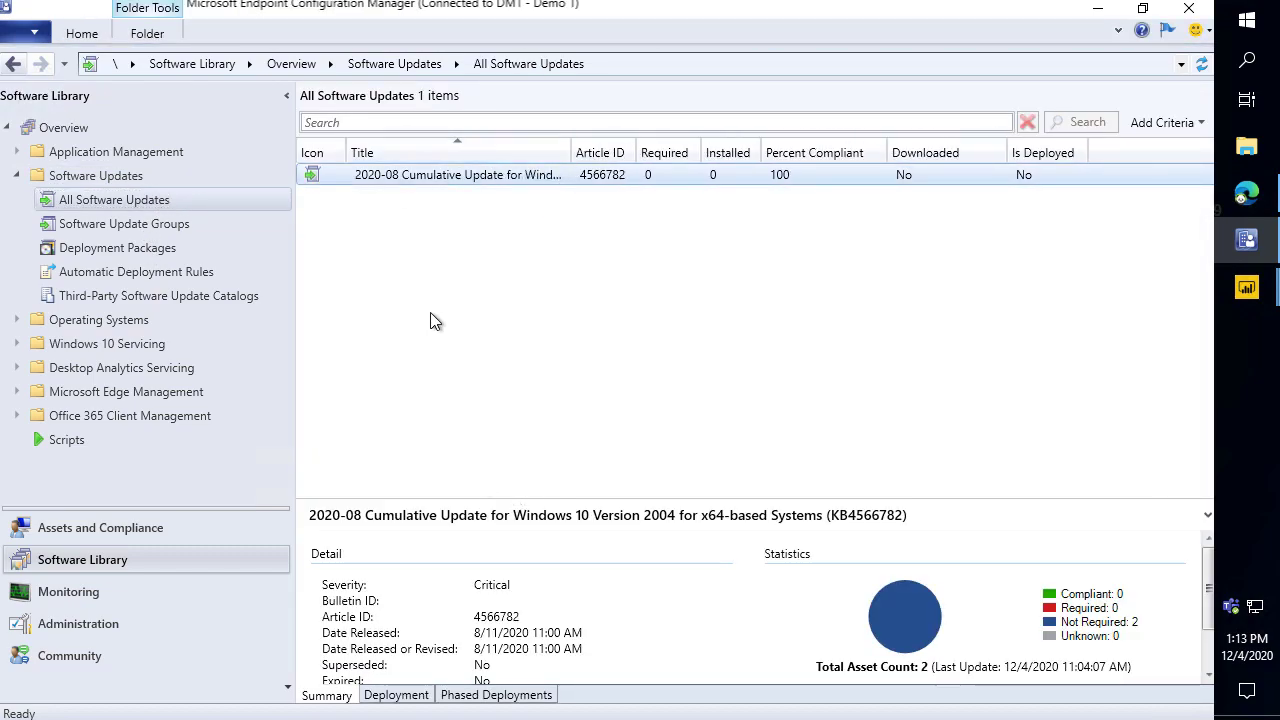
click(146, 150)
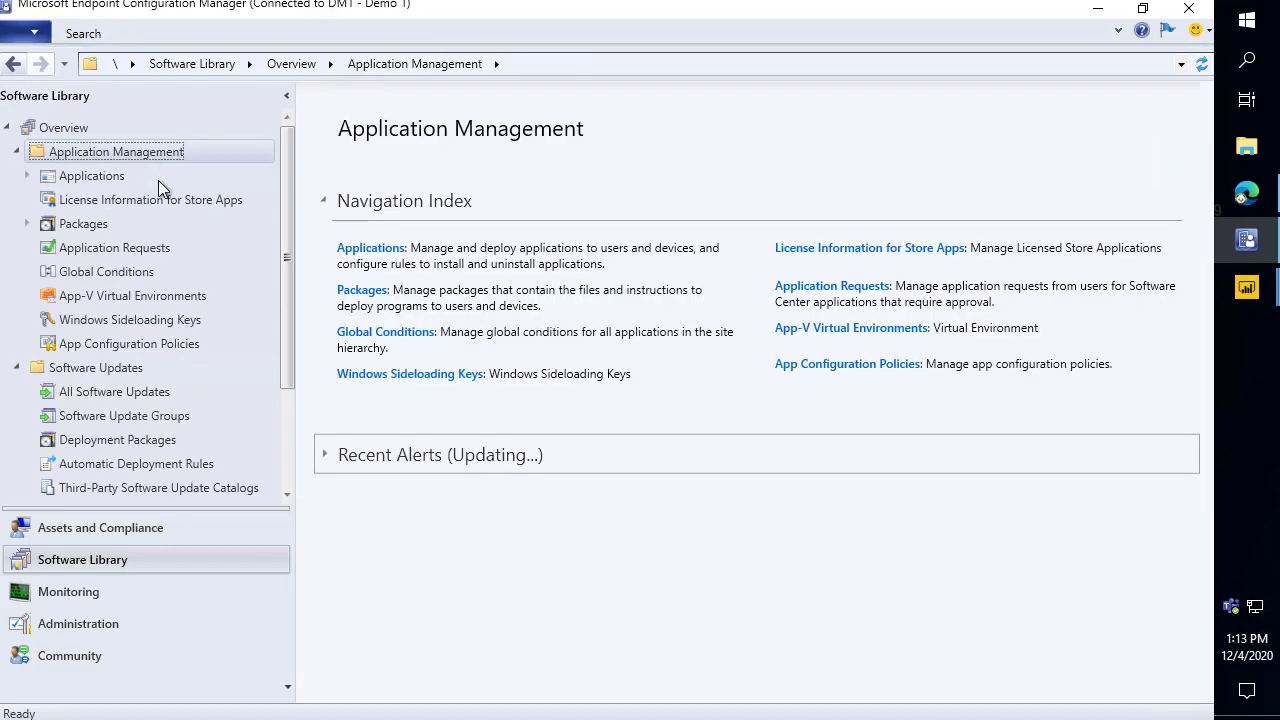
click(104, 186)
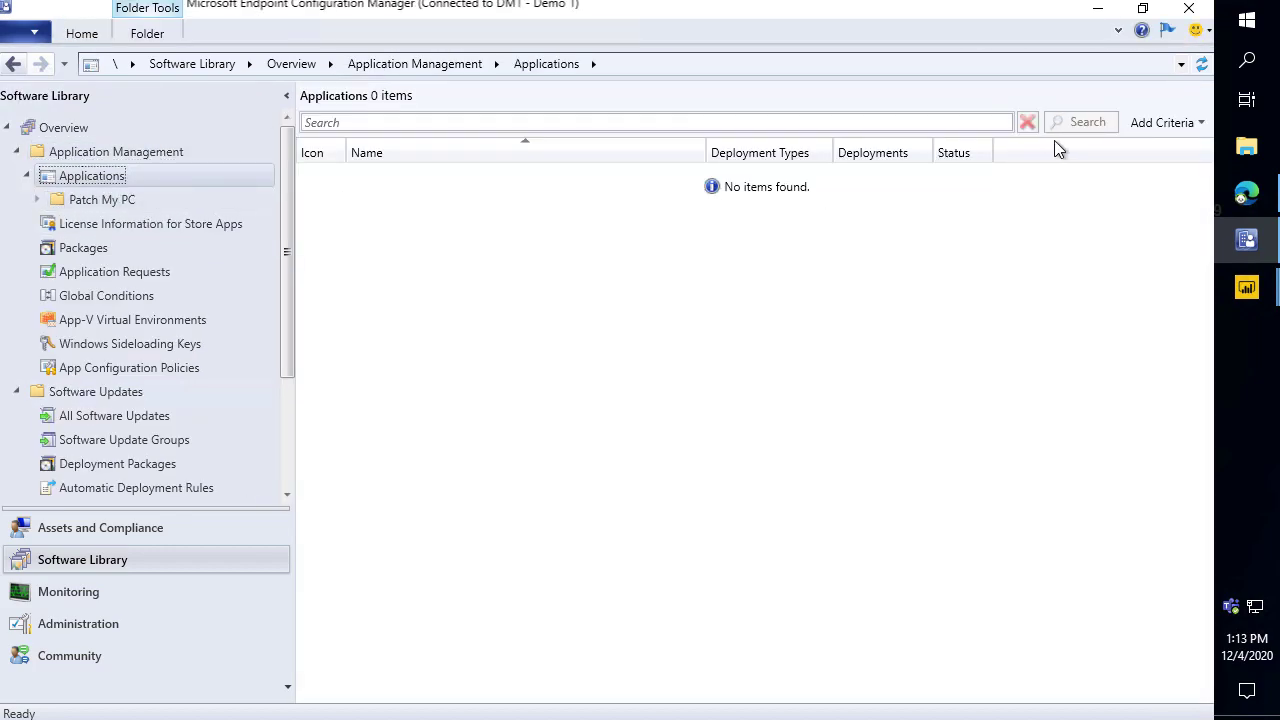
click(1244, 210)
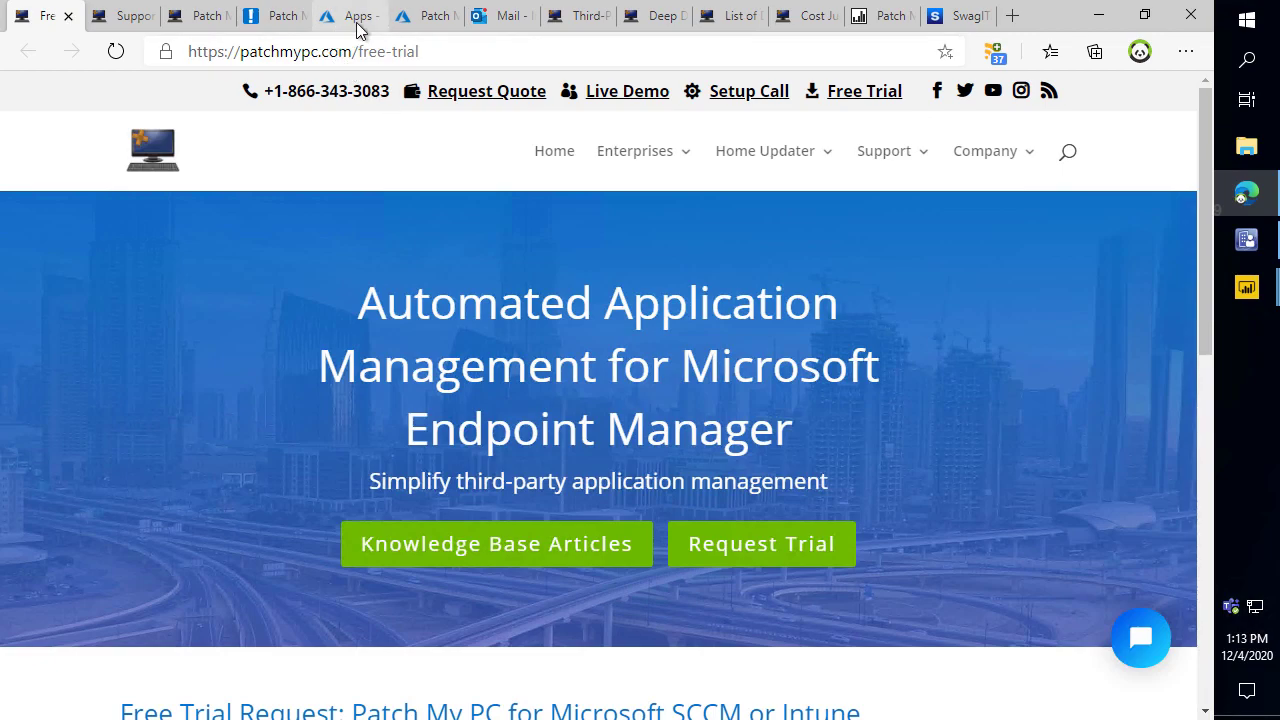
Compare Endpoint Manager's empty All apps list with the console, then return to the Free Trial page.
click(358, 22)
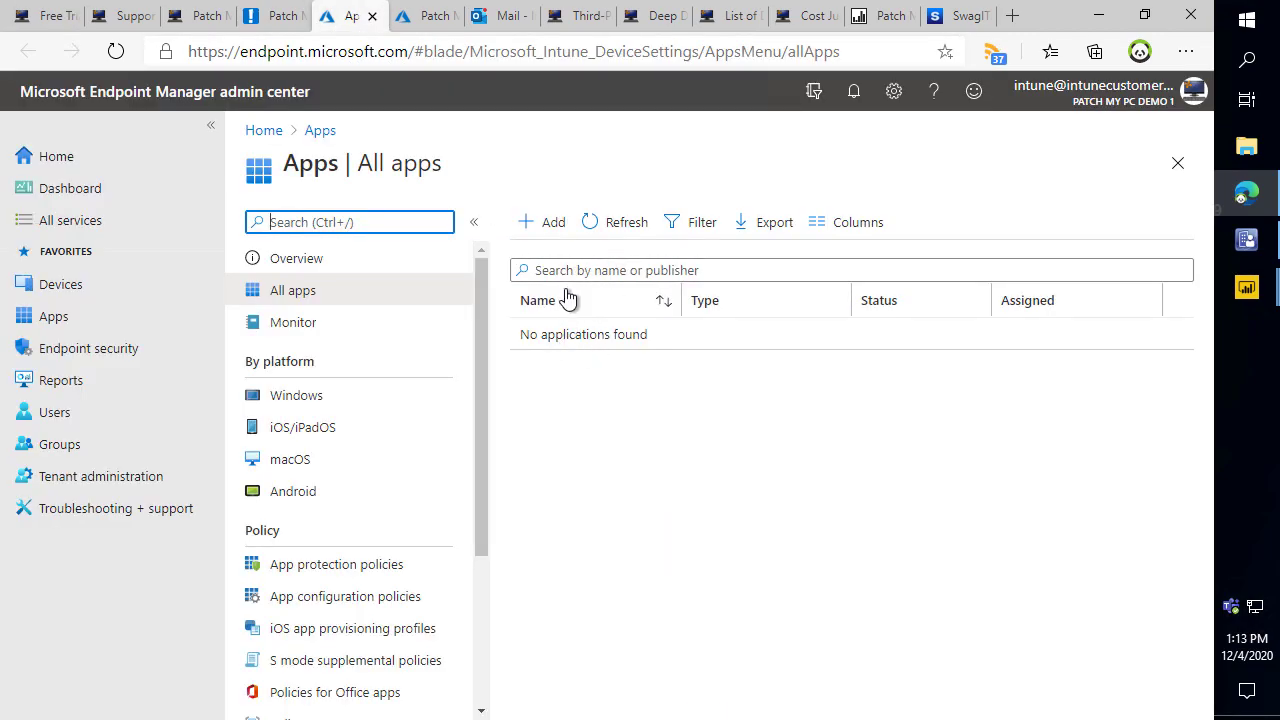
click(1104, 16)
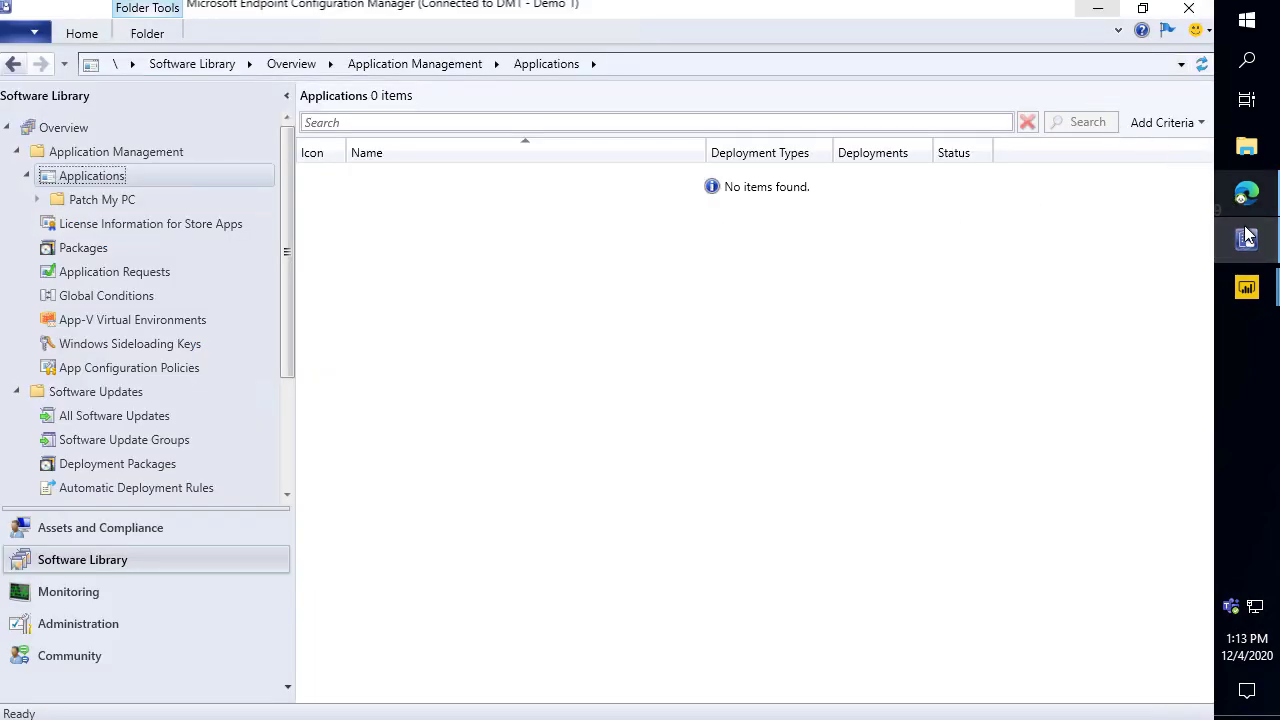
click(1246, 193)
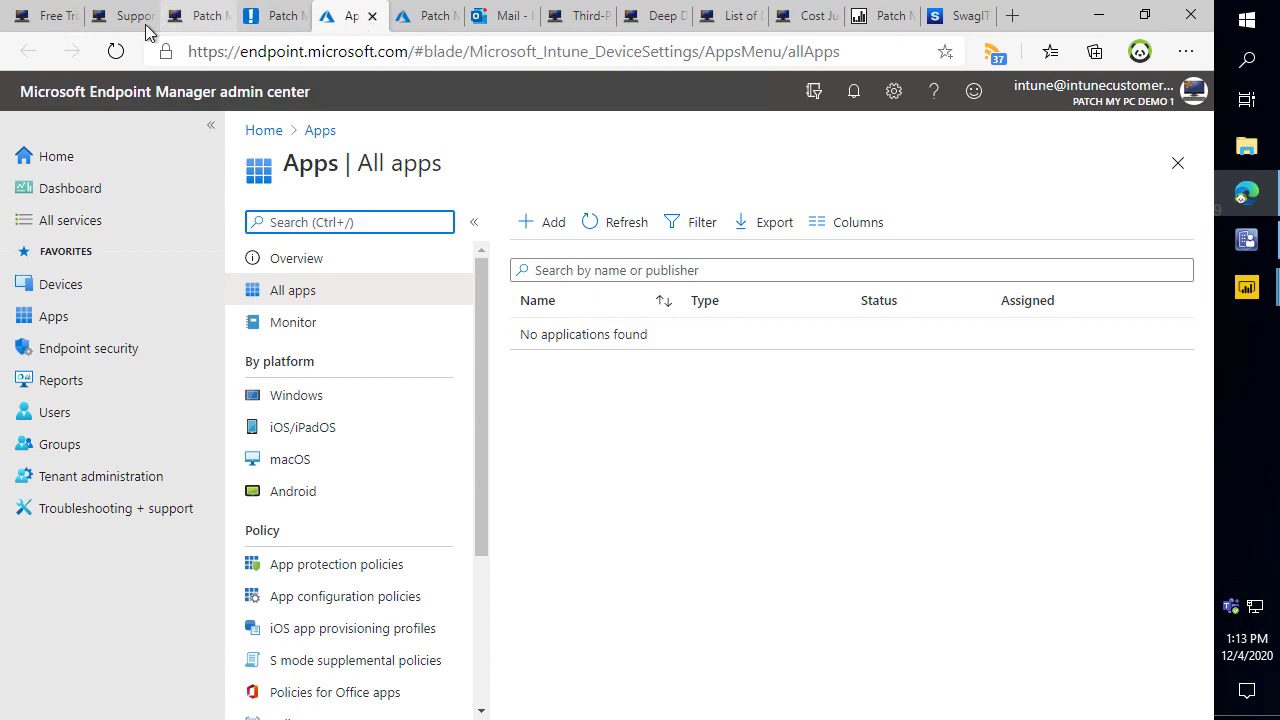
click(57, 20)
Download 'Publisher Download - Version 1.9.7' from the documentation page and open the MSI.
scroll(260, 263, down, 3)
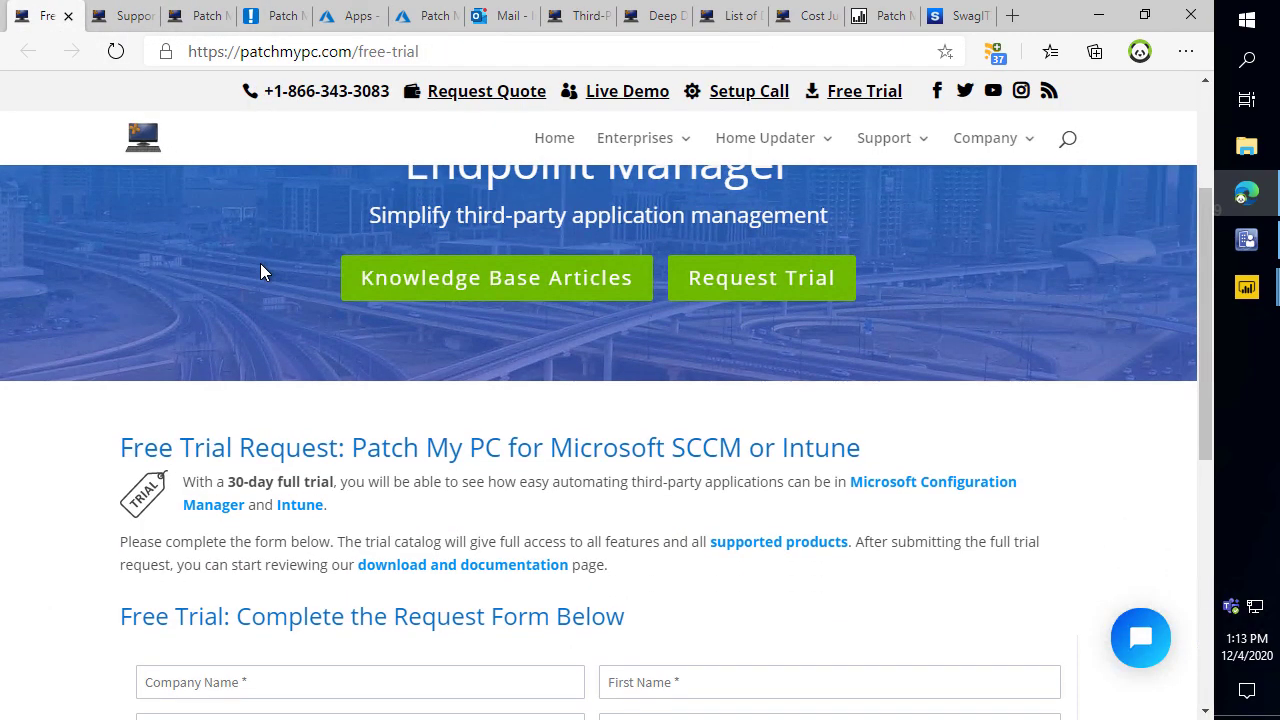
scroll(263, 291, down, 3)
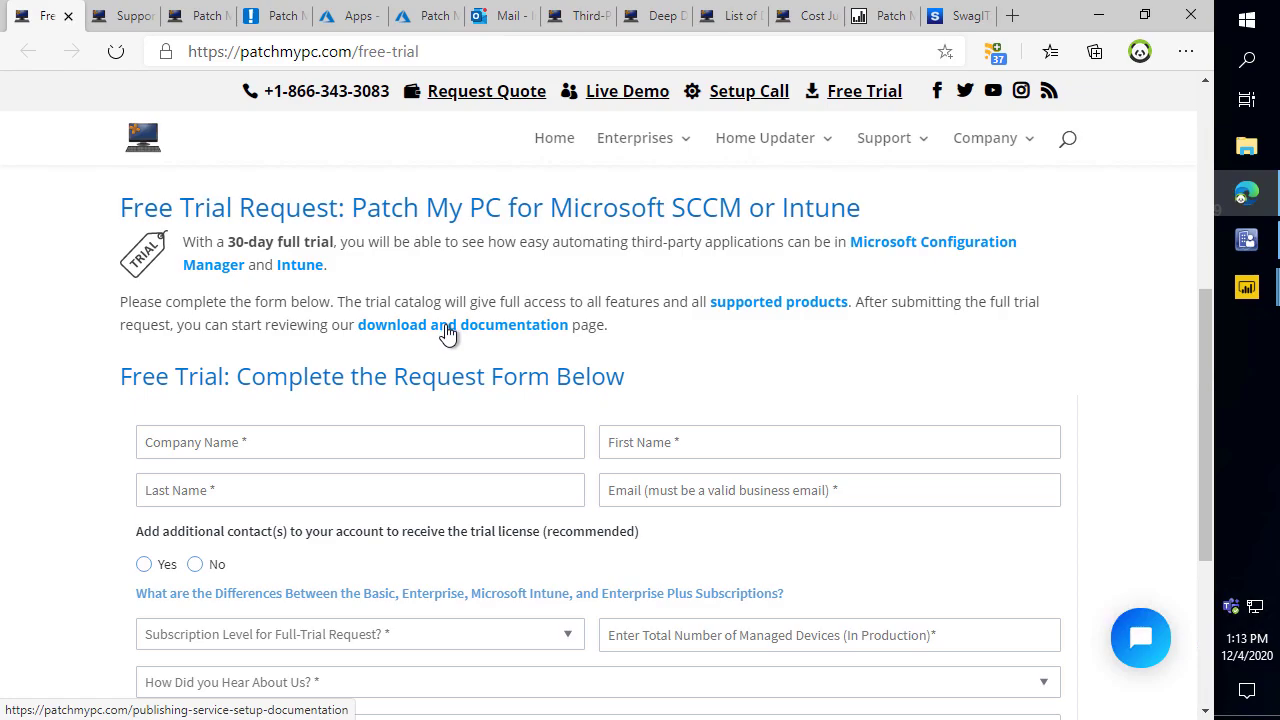
click(448, 333)
scroll(305, 435, down, 3)
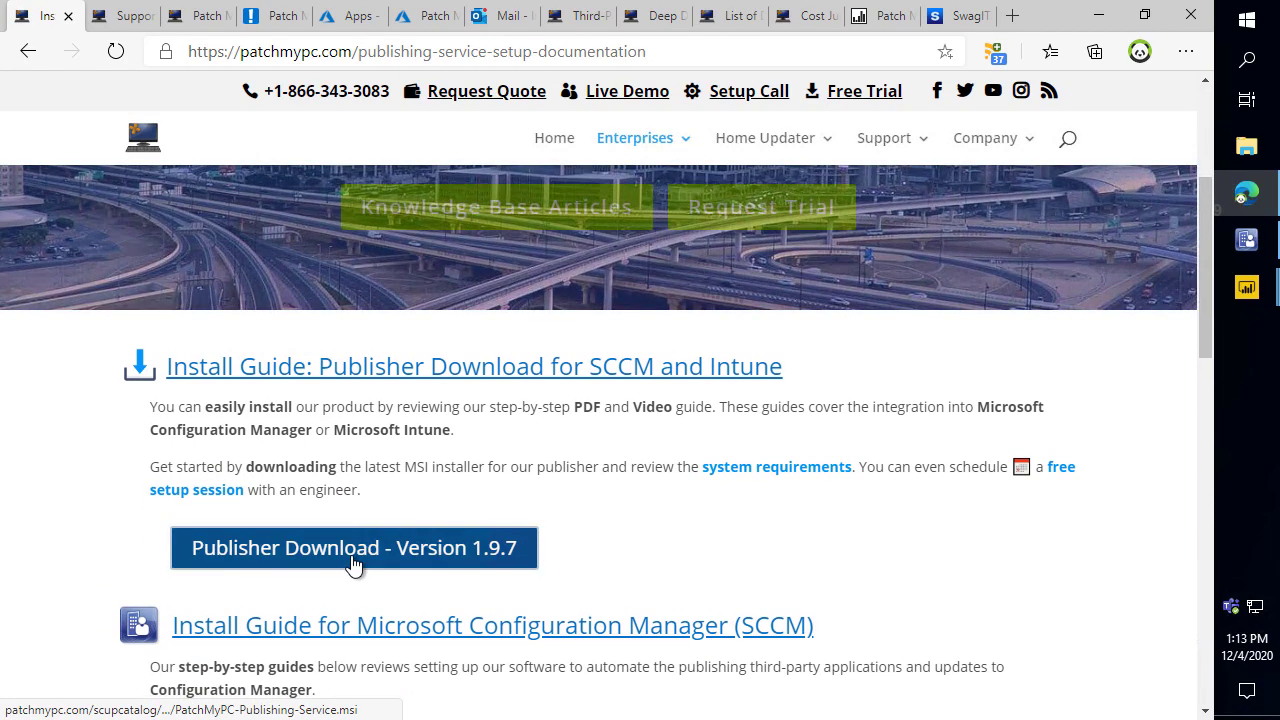
click(356, 564)
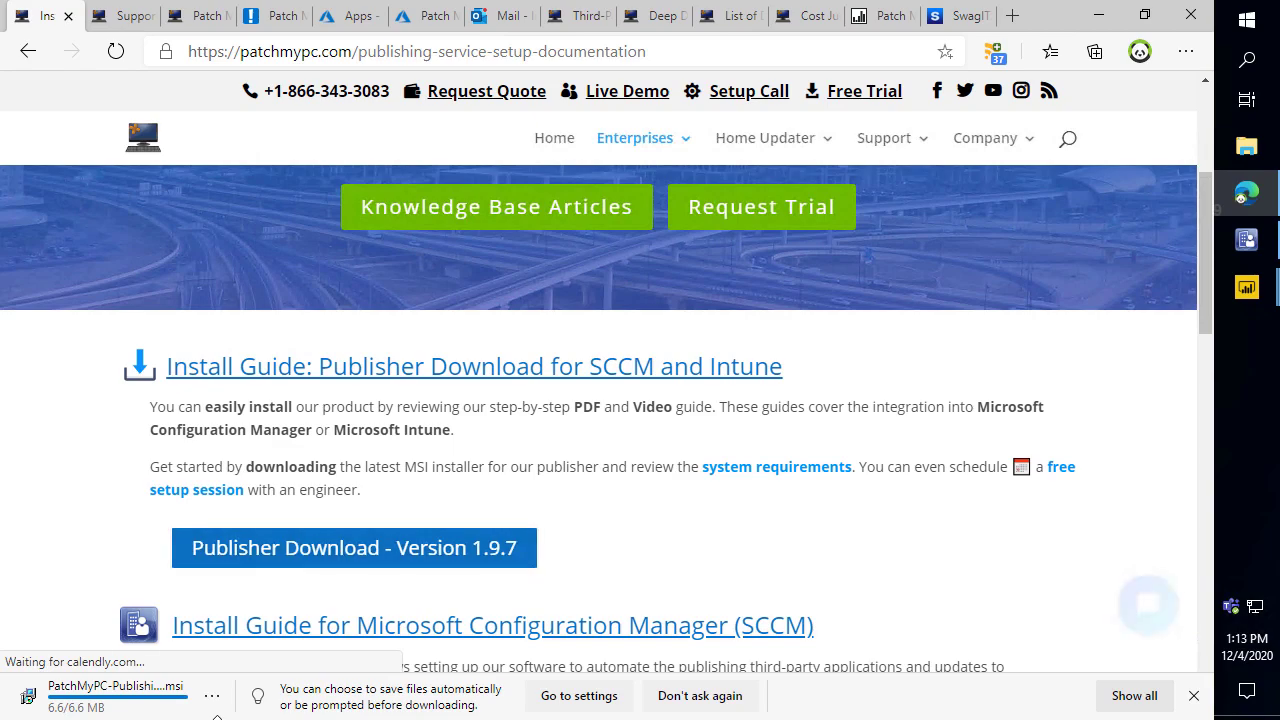
click(183, 706)
Run the installer, approve the UAC prompt, move the wizard aside and minimize Edge.
key(alt+r)
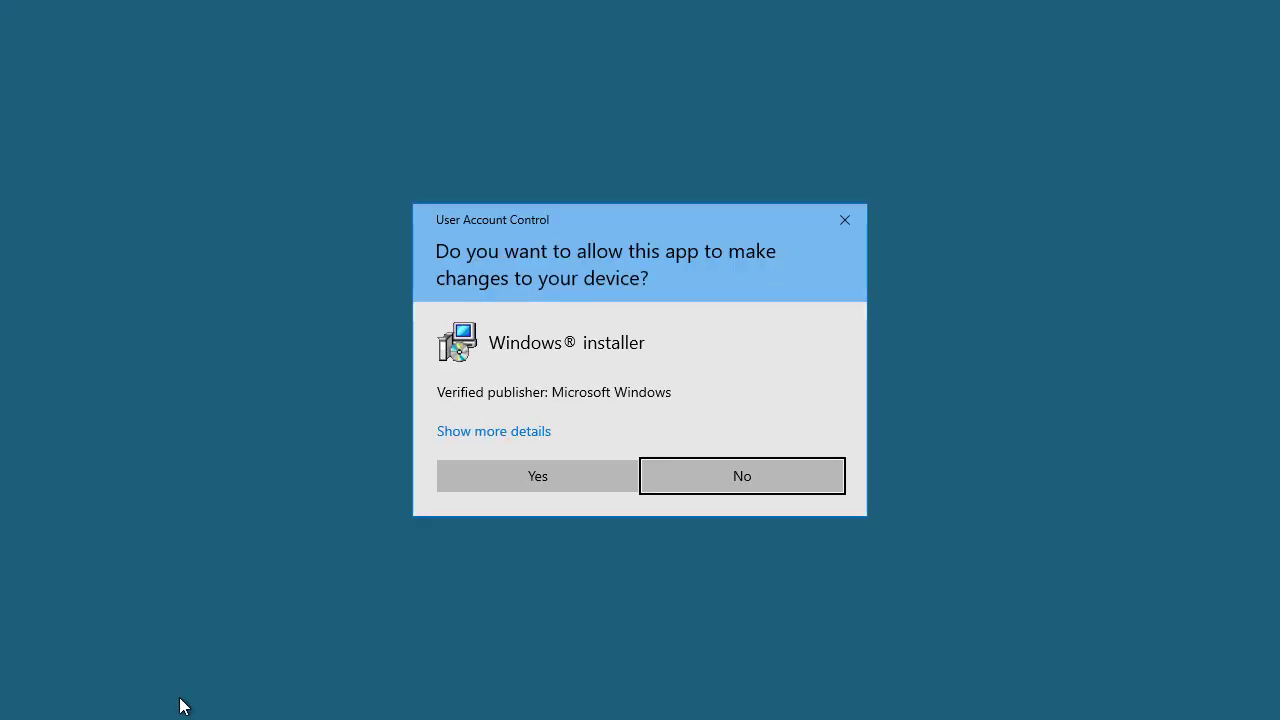
key(Left)
key(Return)
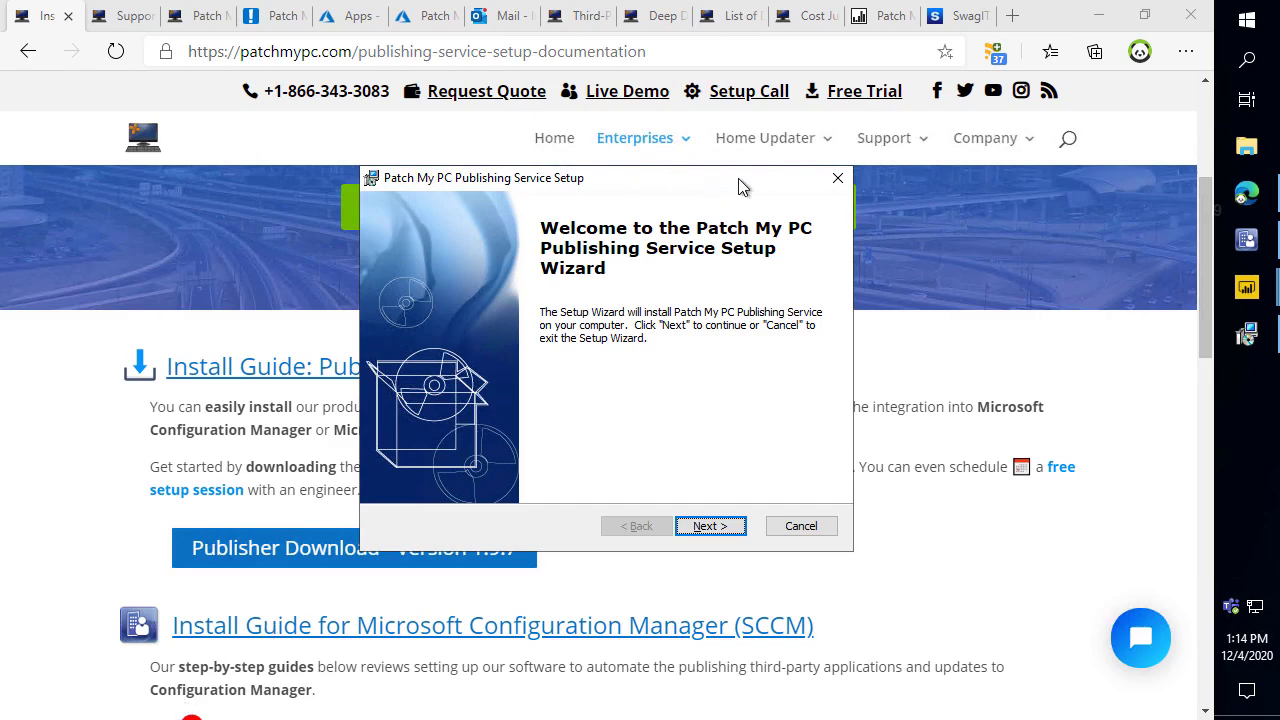
drag(730, 180, 786, 168)
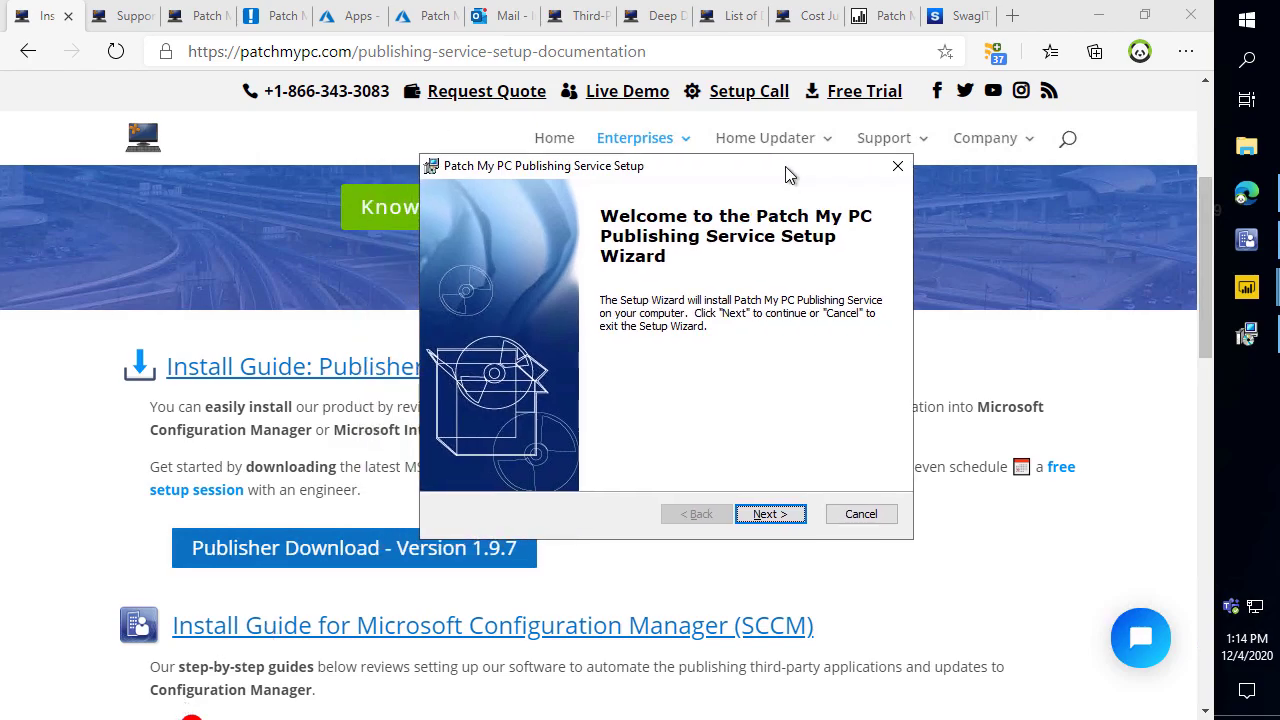
click(1098, 16)
List DM1's nine roles under Site Configuration > Servers and Site System Roles.
click(1246, 240)
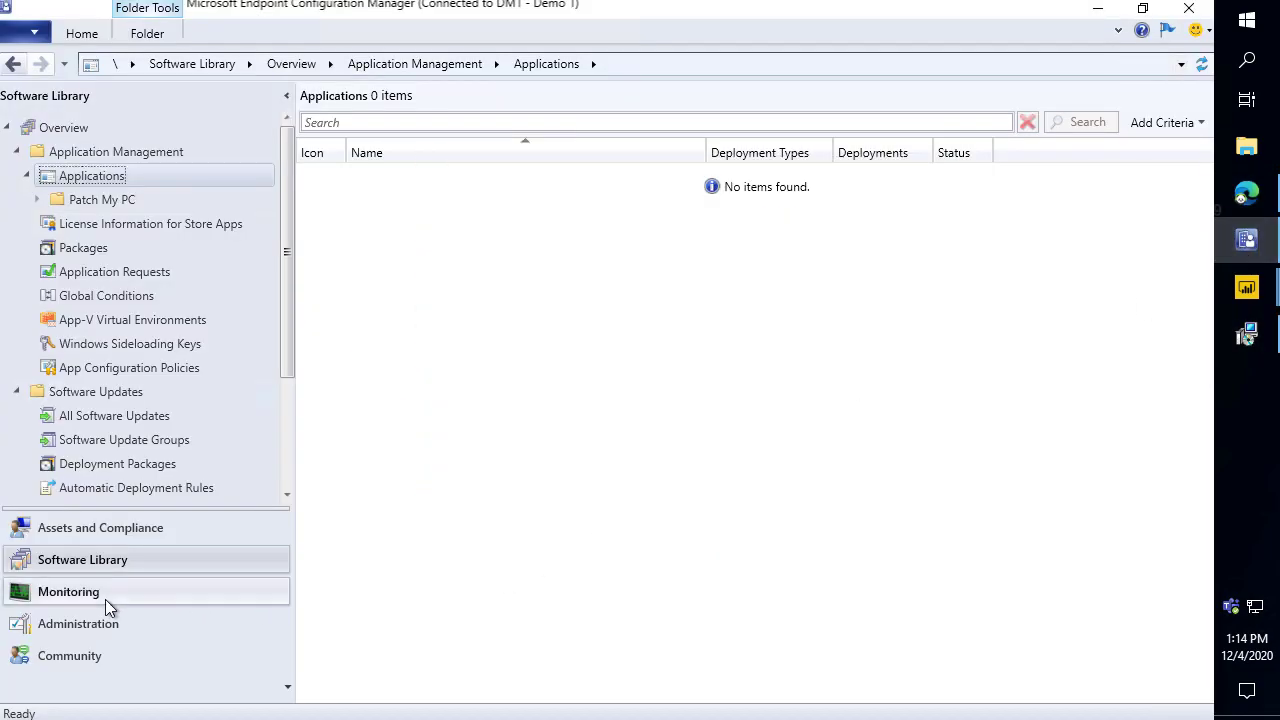
click(103, 623)
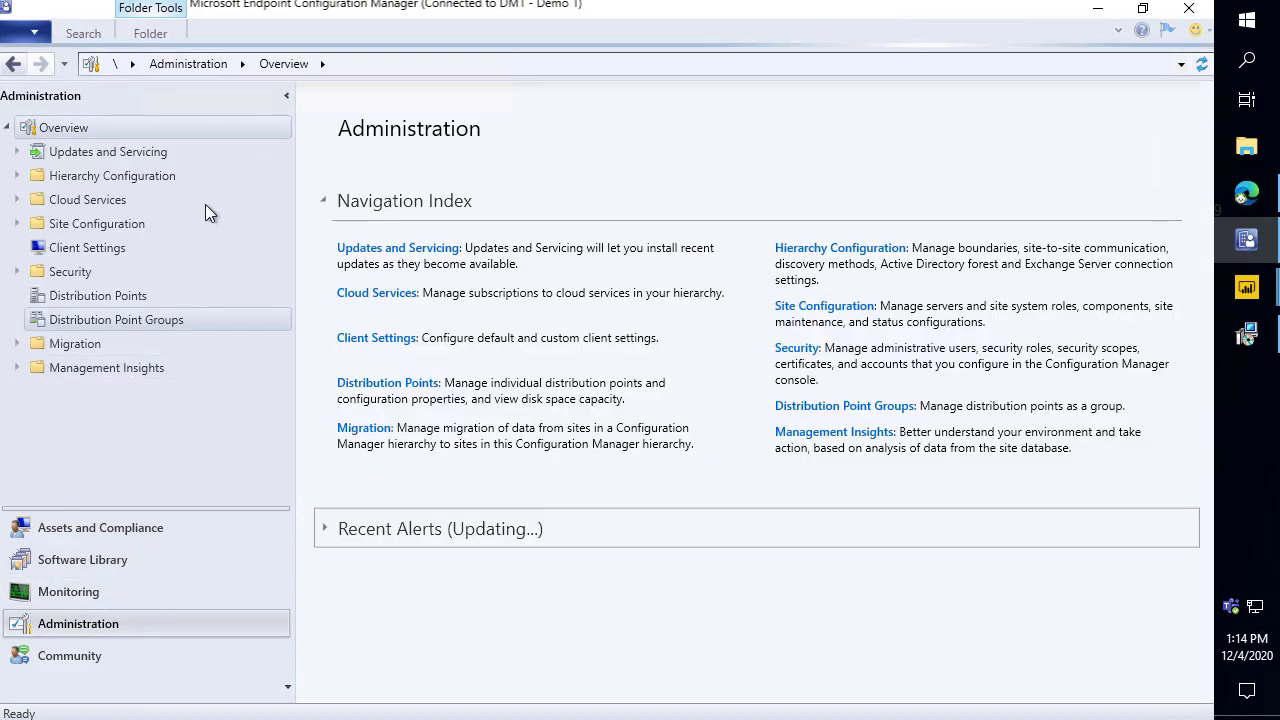
click(122, 222)
click(122, 272)
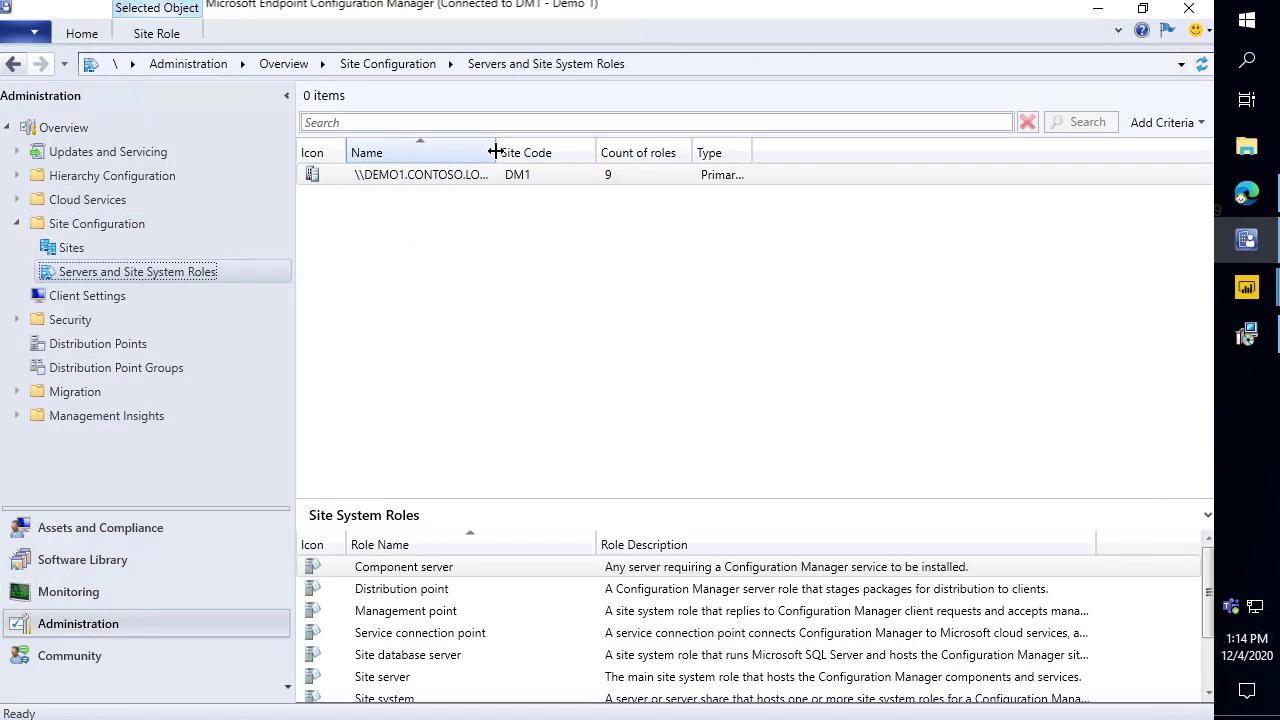
drag(528, 497, 531, 256)
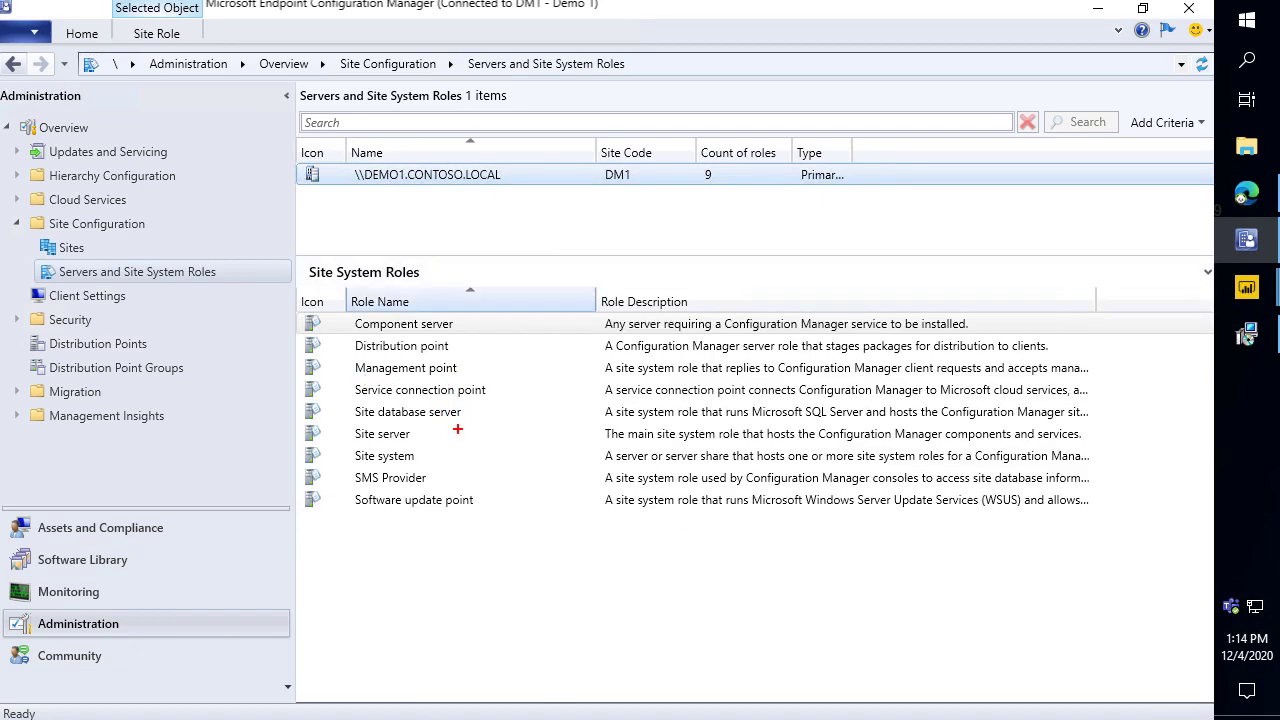
drag(486, 496, 545, 382)
key(Escape)
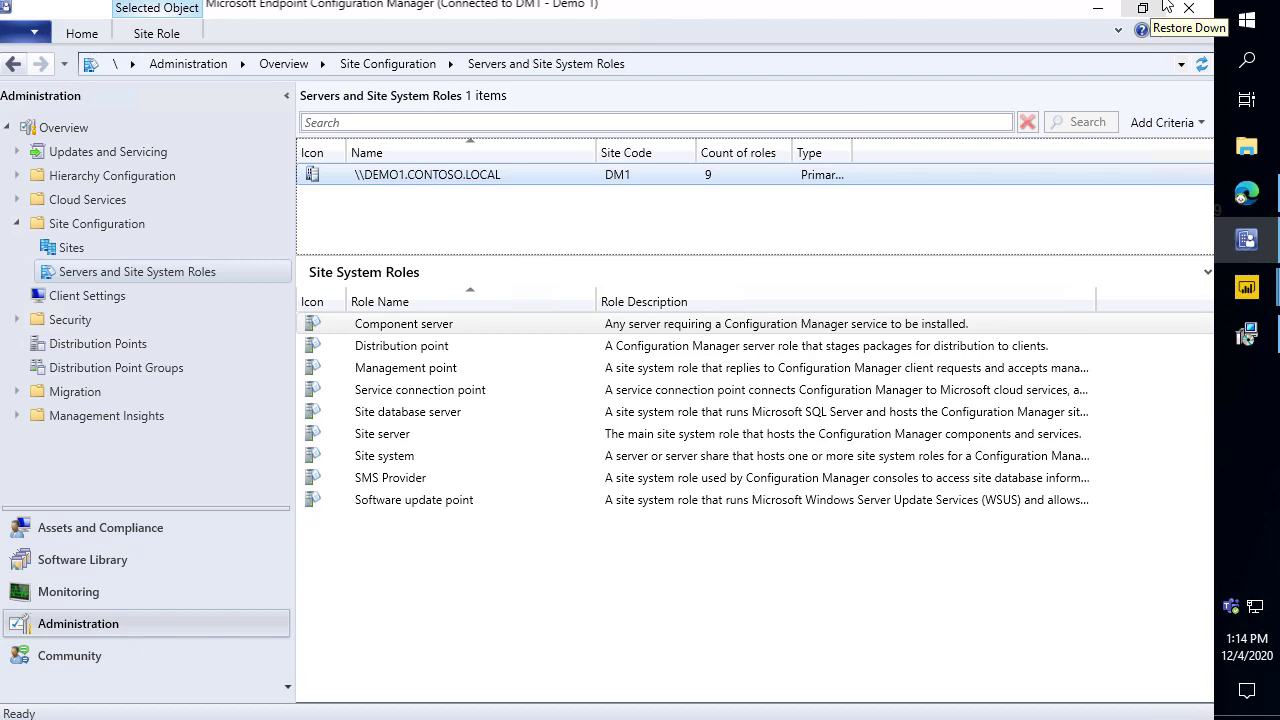
Accept the license agreement and leave Intune standalone mode unchecked.
click(1097, 10)
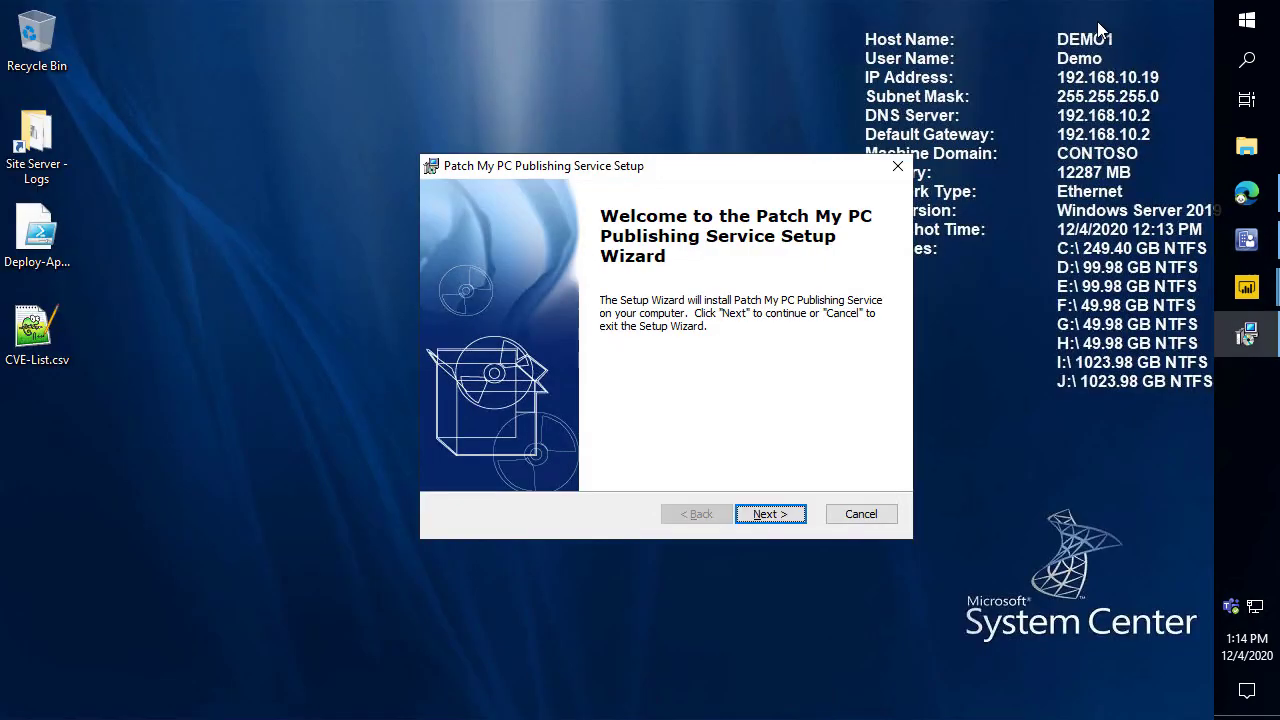
click(770, 512)
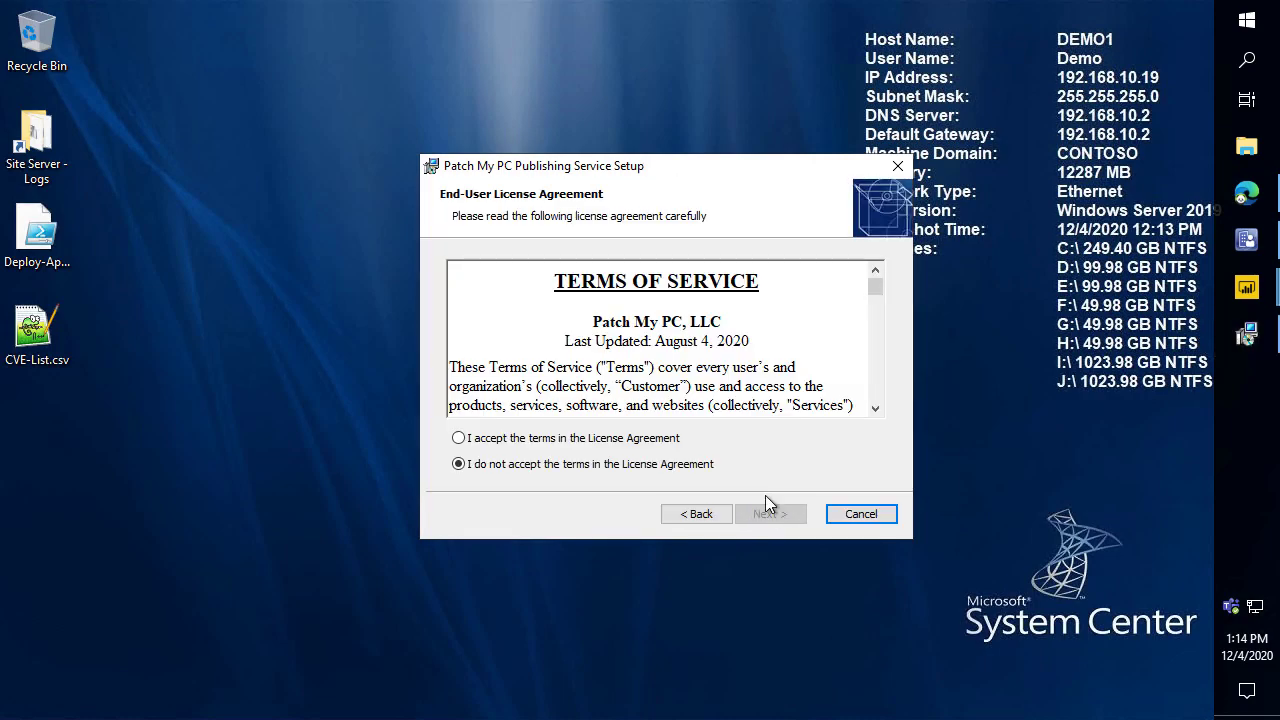
click(648, 440)
click(786, 514)
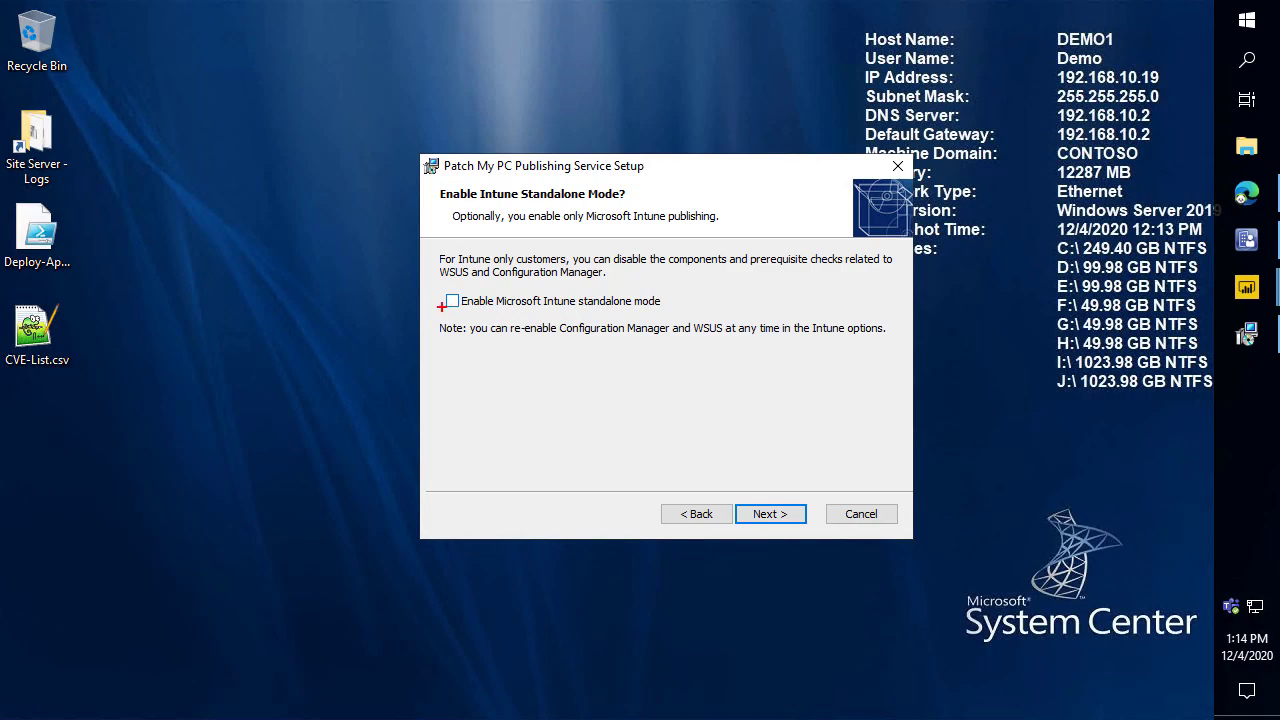
mouse_move(441, 306)
mouse_down()
mouse_move(365, 380)
mouse_move(380, 380)
mouse_up()
key(Escape)
click(768, 514)
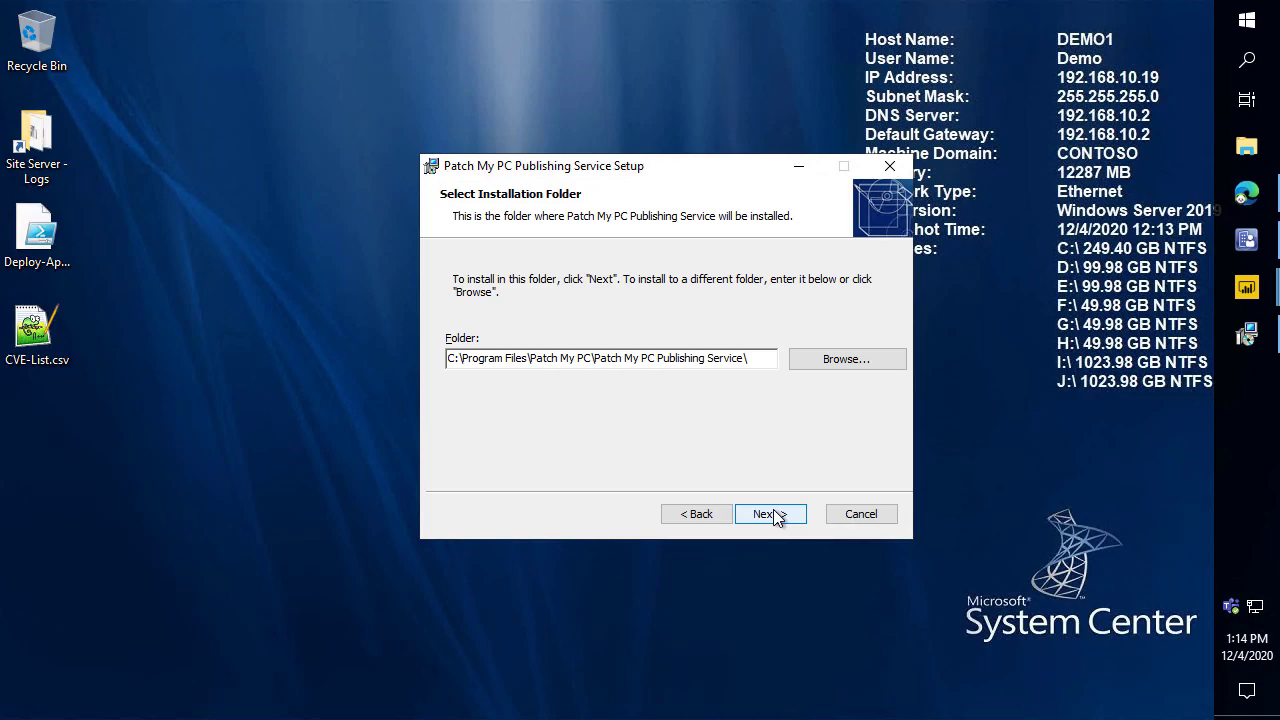
Install to the default folder, finish, and approve launching Publishing Settings as administrator.
click(785, 512)
click(791, 522)
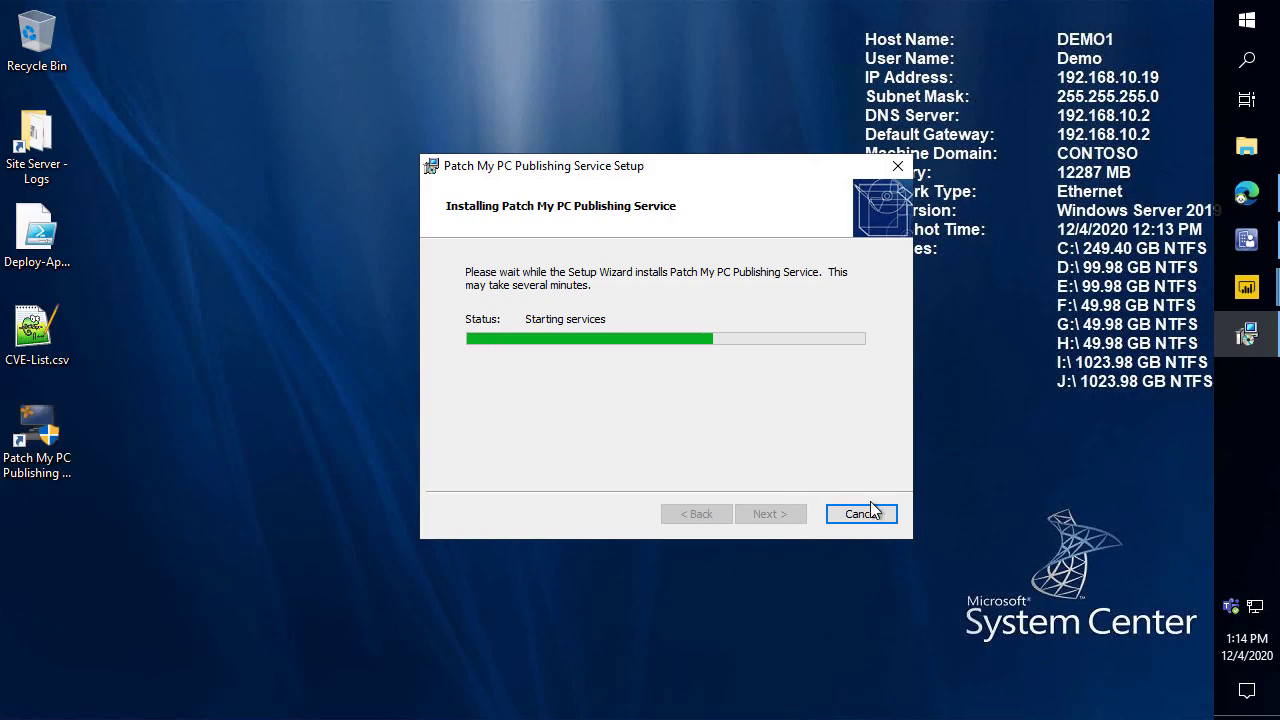
click(790, 515)
click(598, 497)
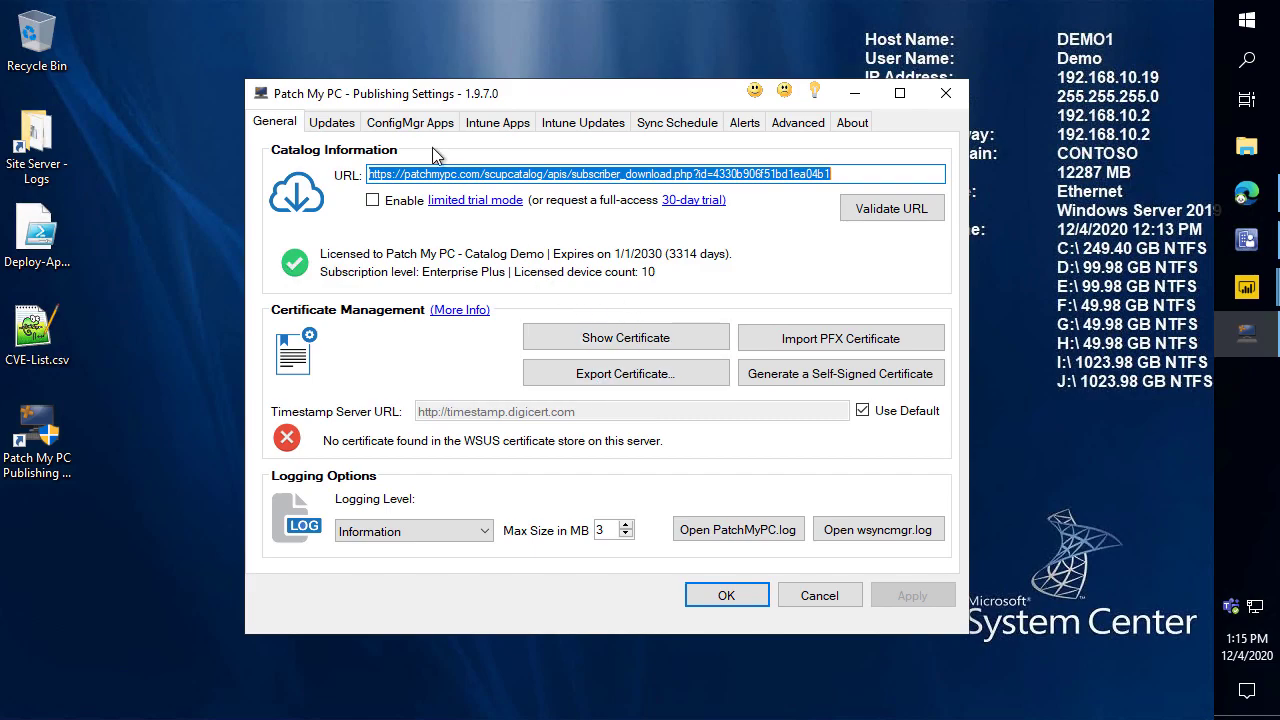
Move Publishing Settings aside and switch the console to the Software Library workspace.
drag(370, 99, 563, 30)
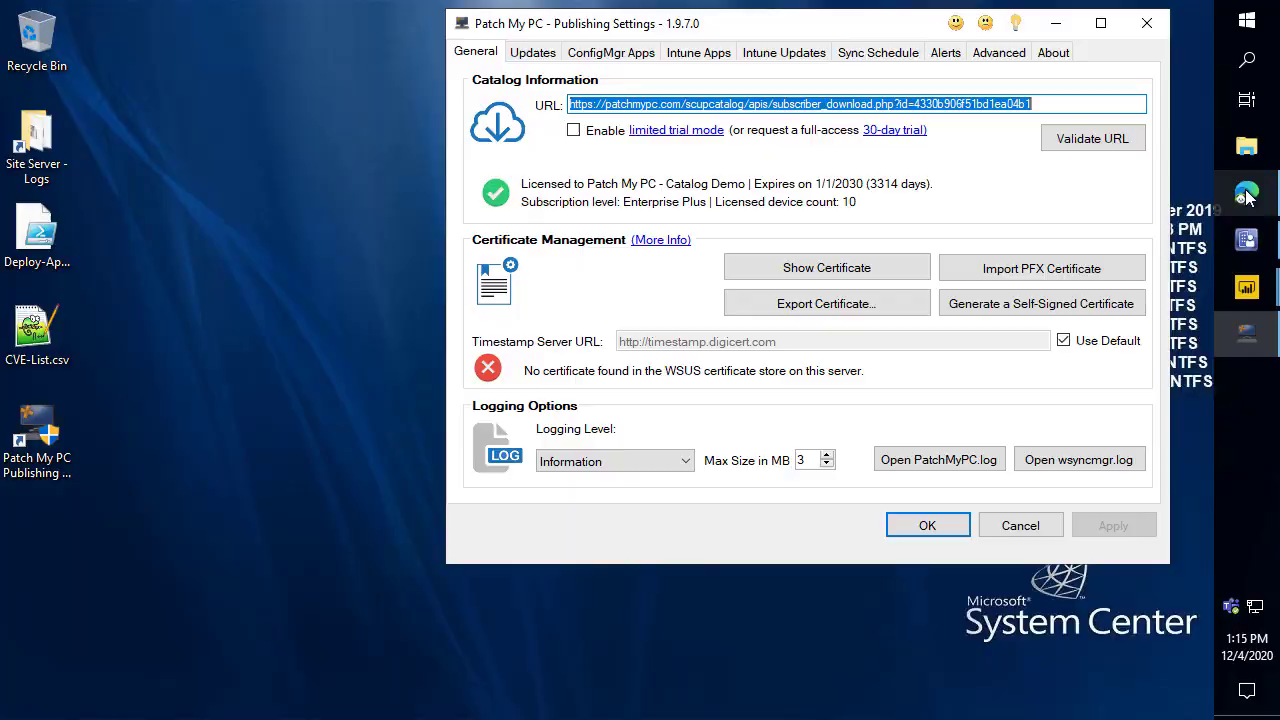
click(1243, 200)
click(1246, 239)
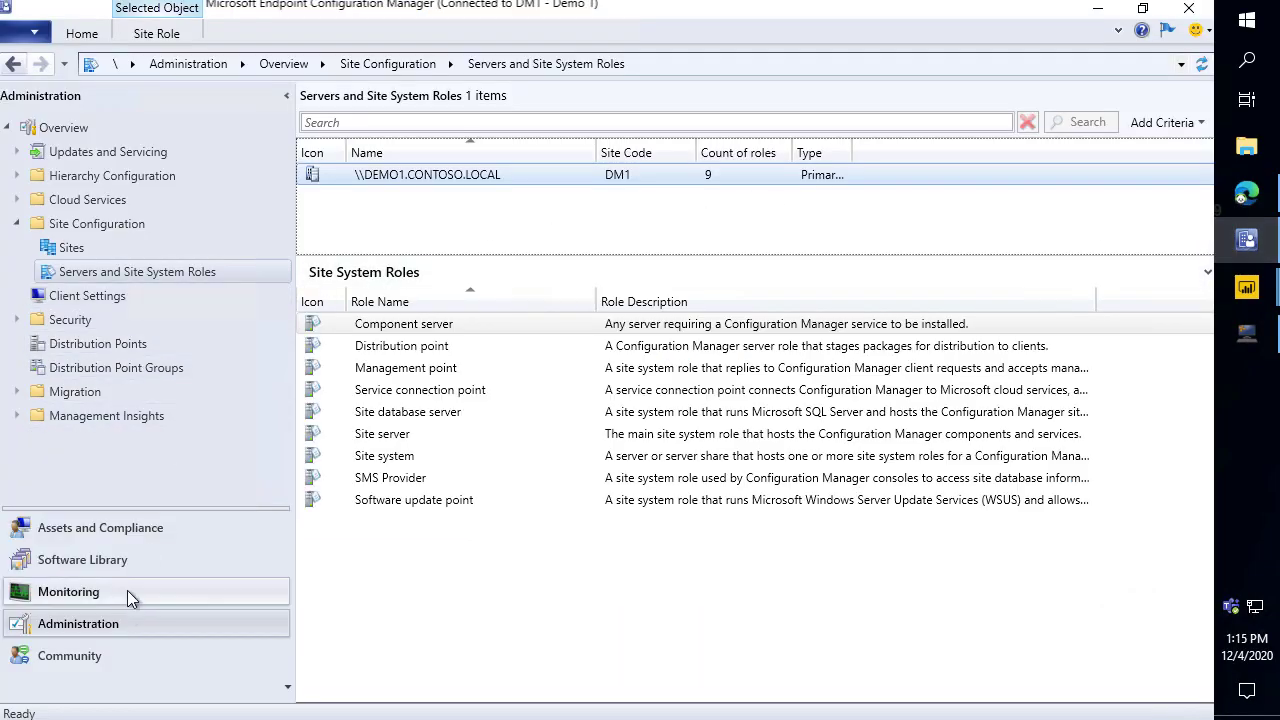
click(128, 564)
click(1246, 334)
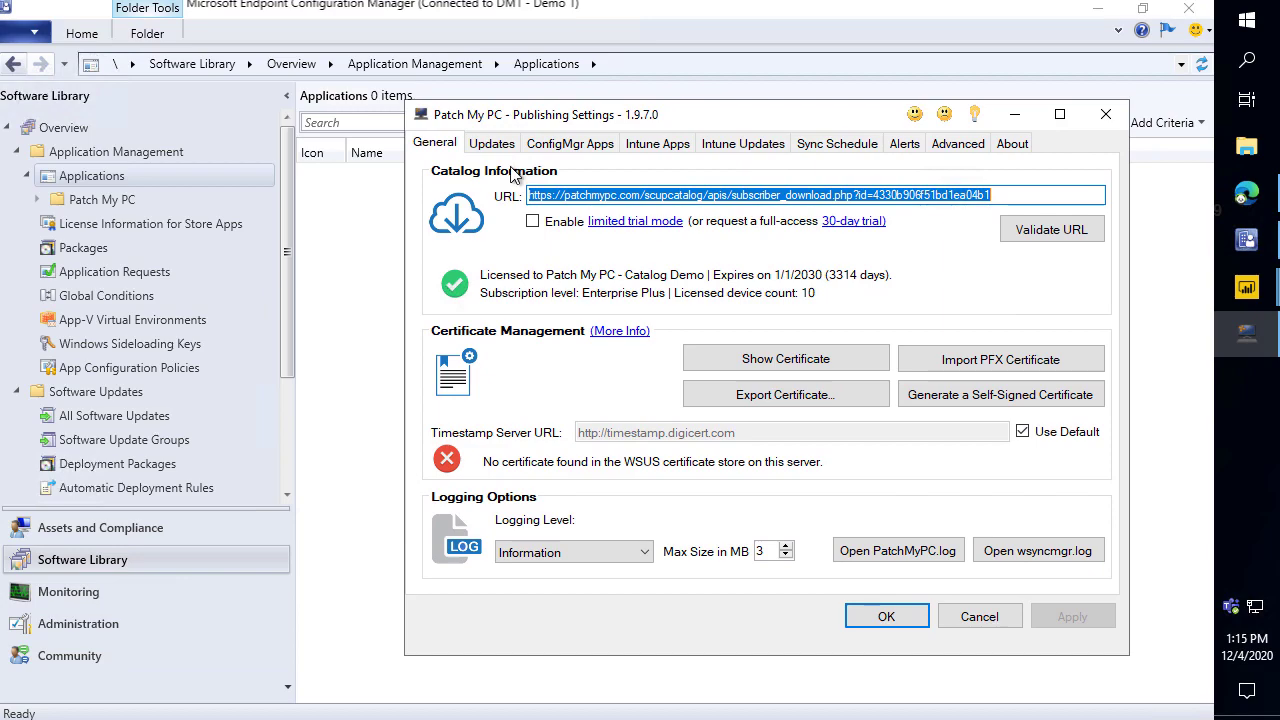
Review the Updates tab product list, return to General, and show console Administration.
click(497, 146)
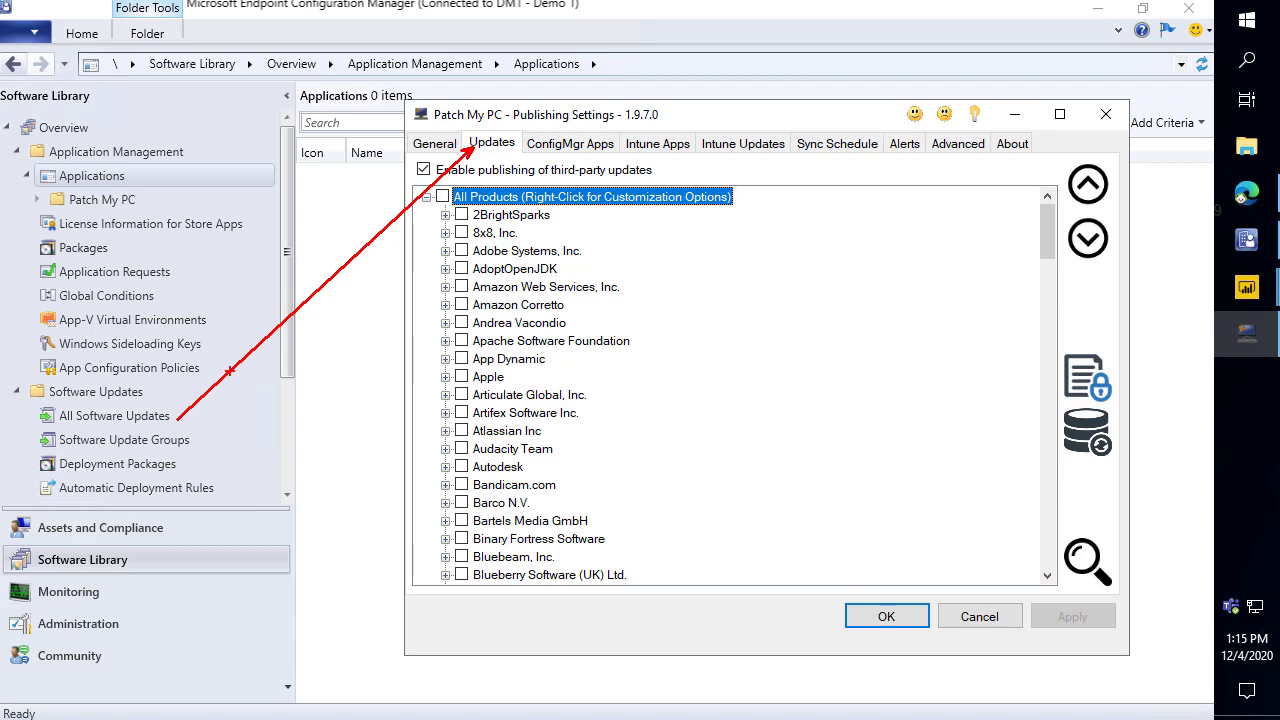
click(448, 148)
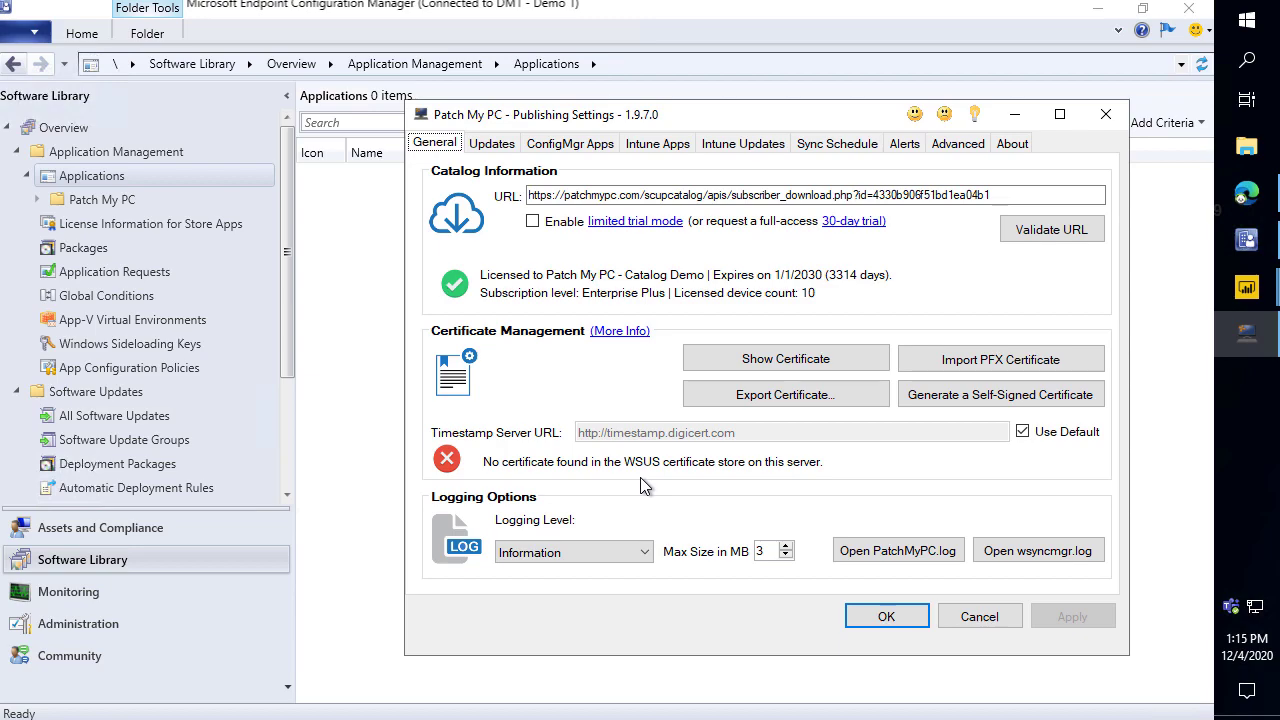
click(221, 623)
Open the Software Update Point component properties for site DM1 - Demo 1.
click(74, 248)
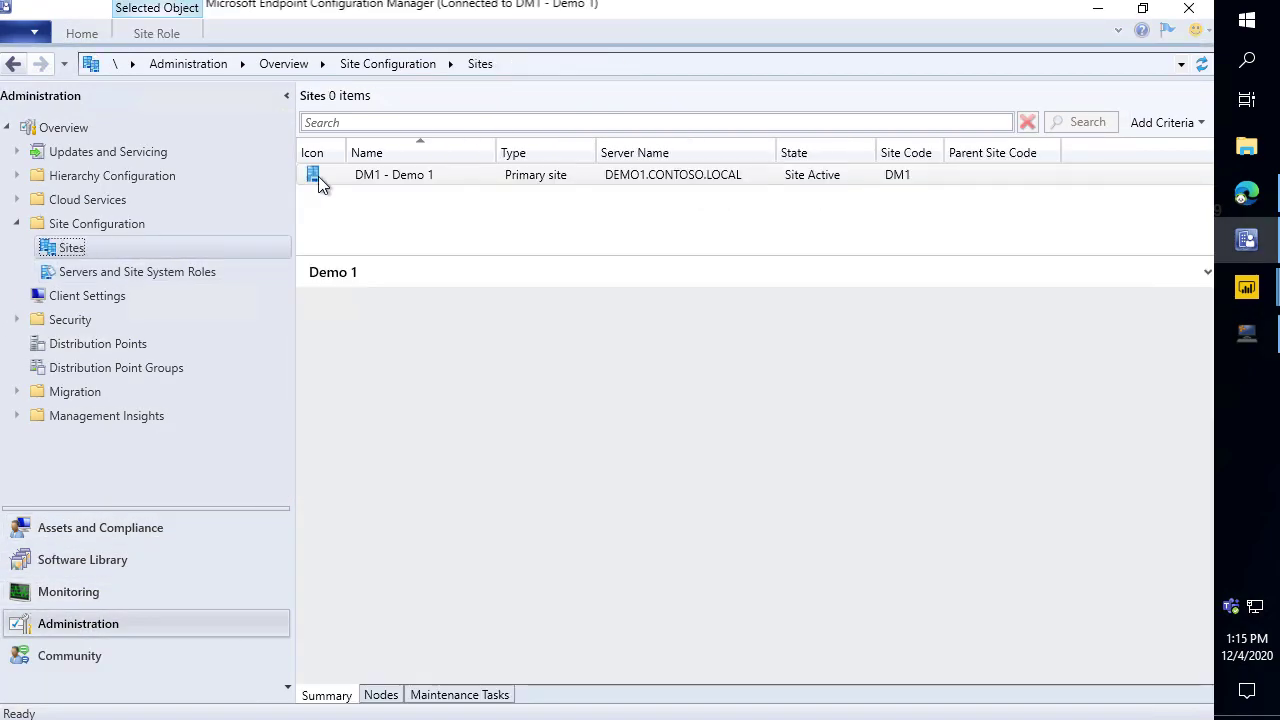
click(370, 178)
right_click(370, 178)
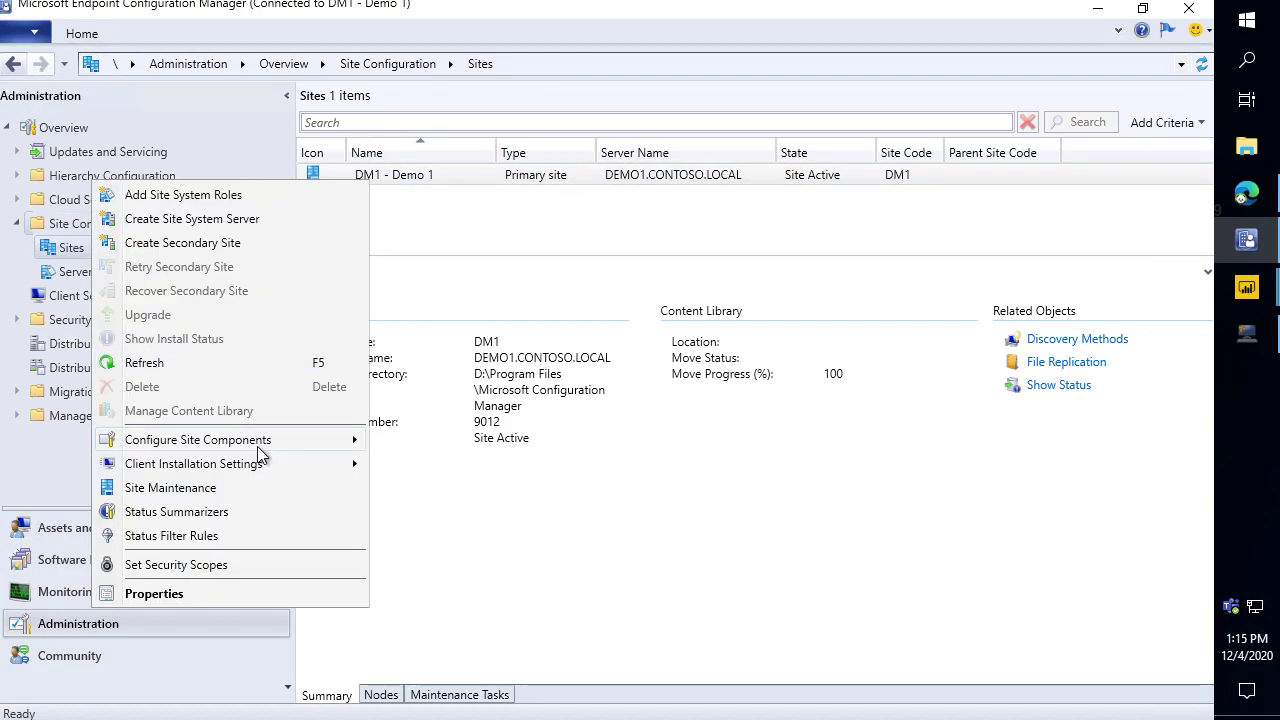
mouse_move(257, 446)
click(472, 462)
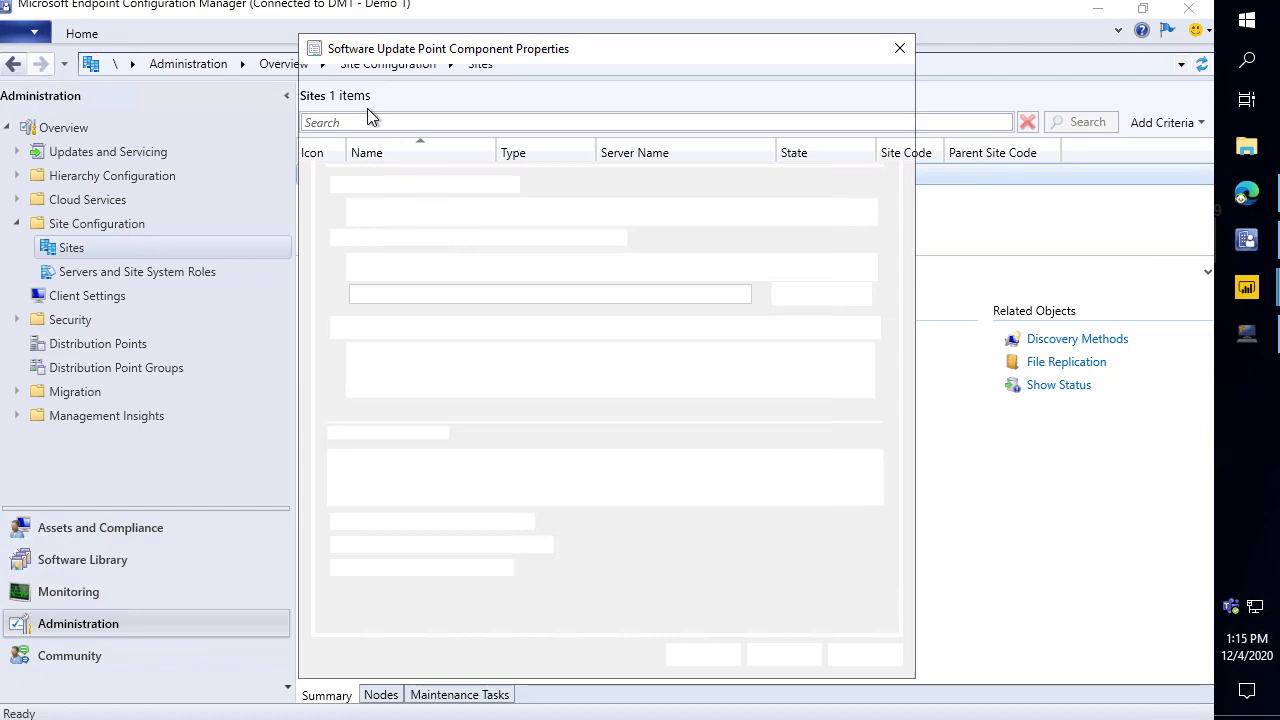
Enable third-party software updates with Configuration Manager managing the certificate, and apply.
click(366, 92)
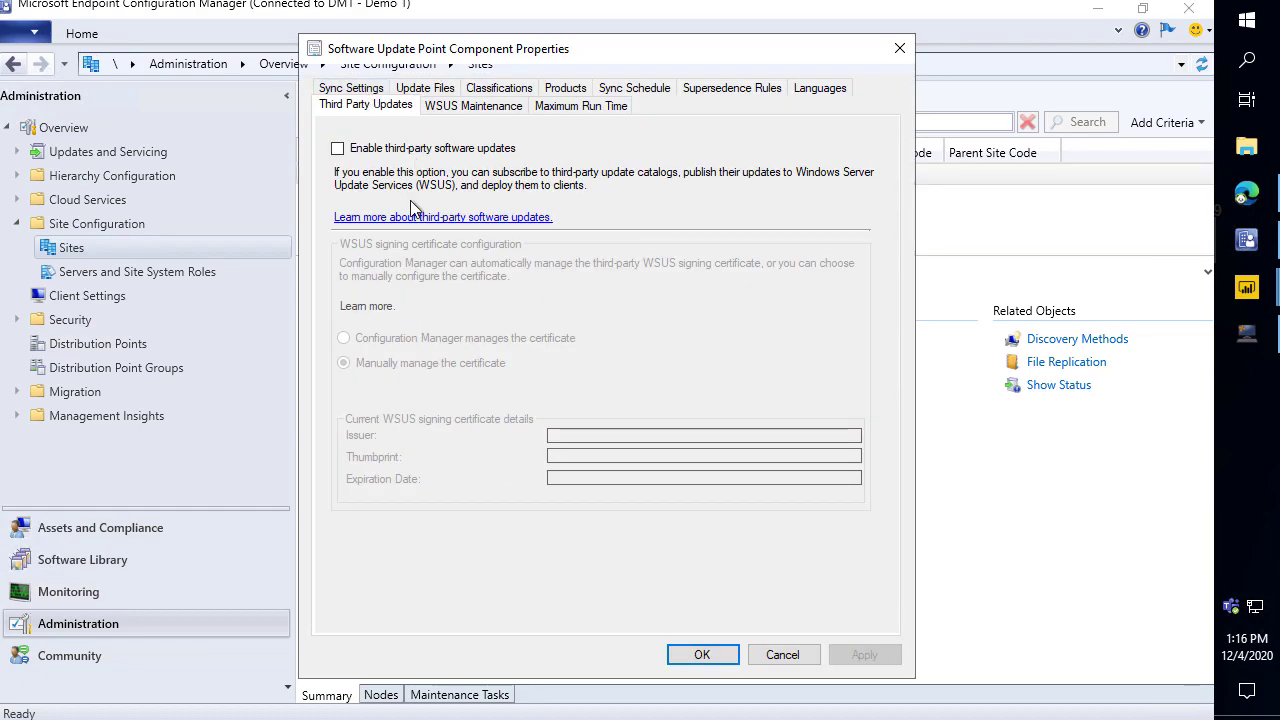
click(412, 151)
click(424, 338)
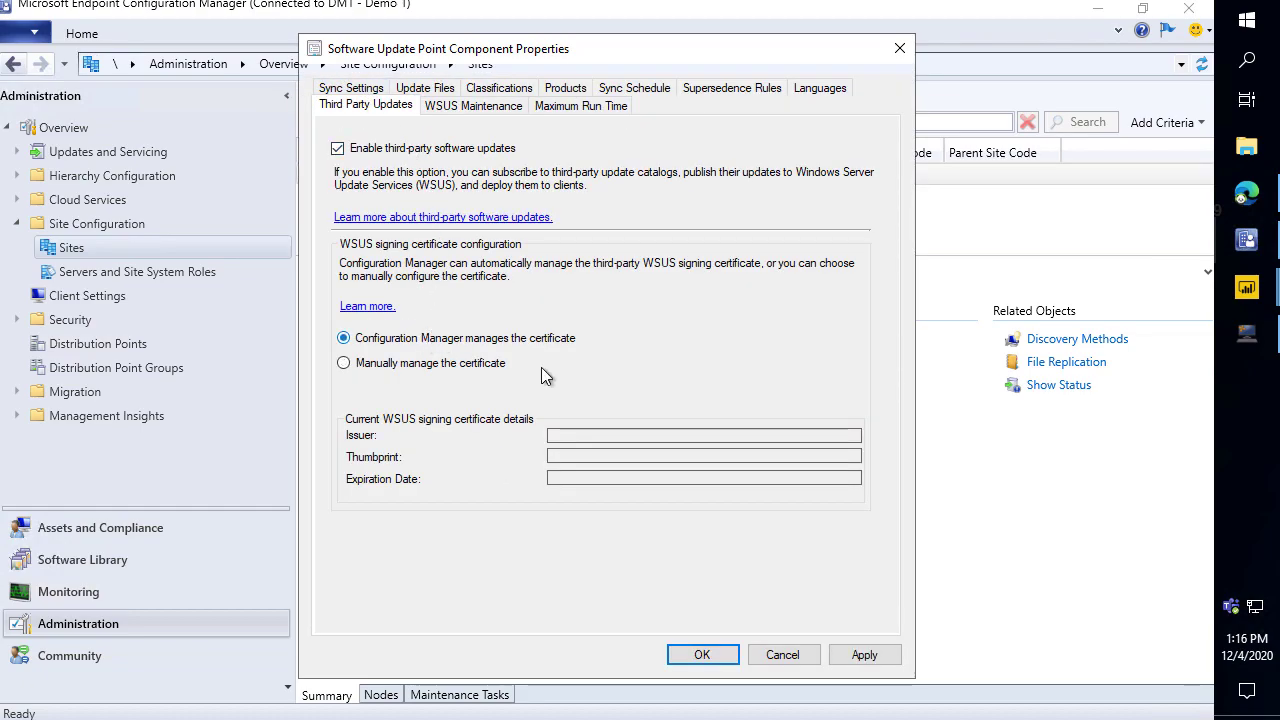
click(862, 655)
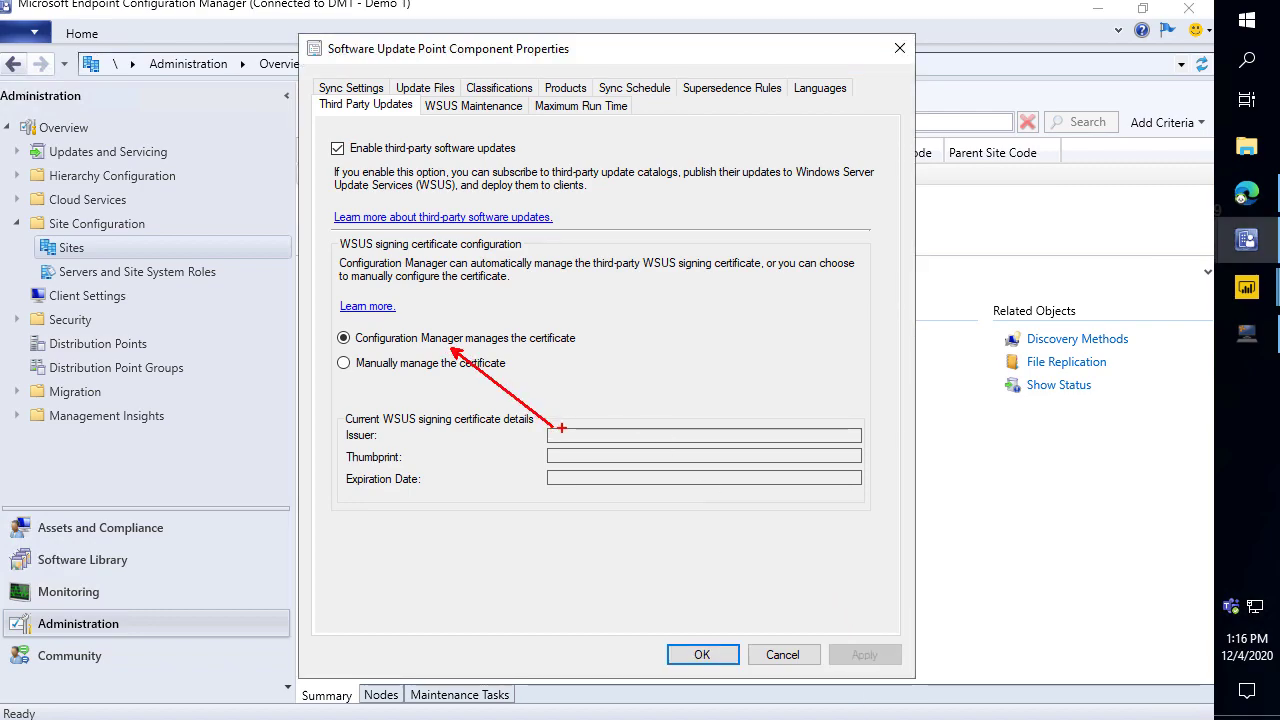
click(703, 658)
click(178, 556)
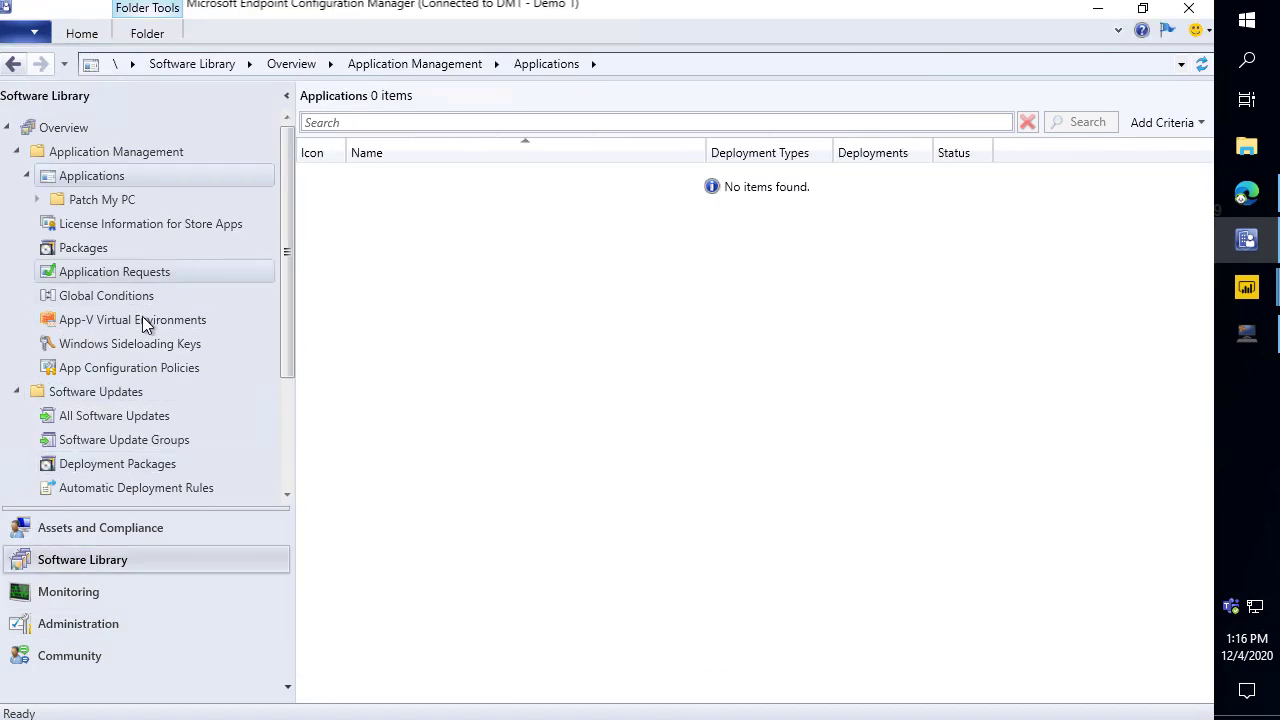
Start a software updates synchronization from All Software Updates.
right_click(104, 424)
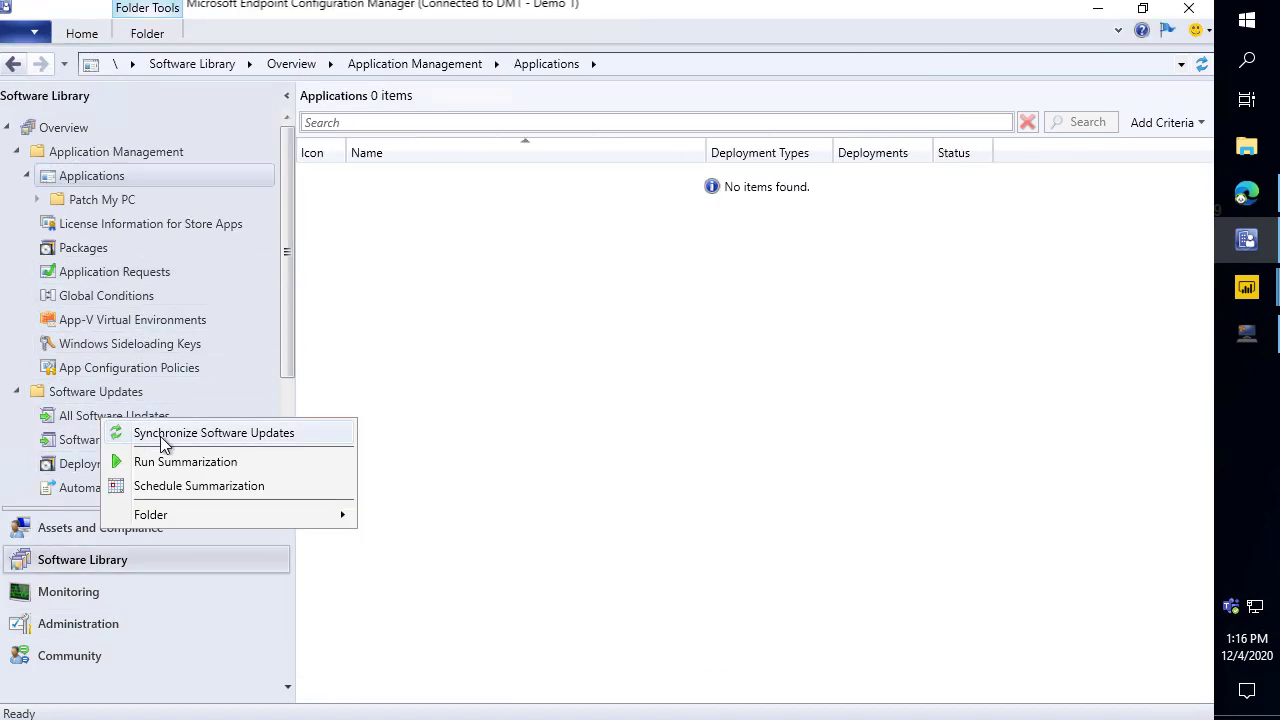
click(162, 438)
click(686, 480)
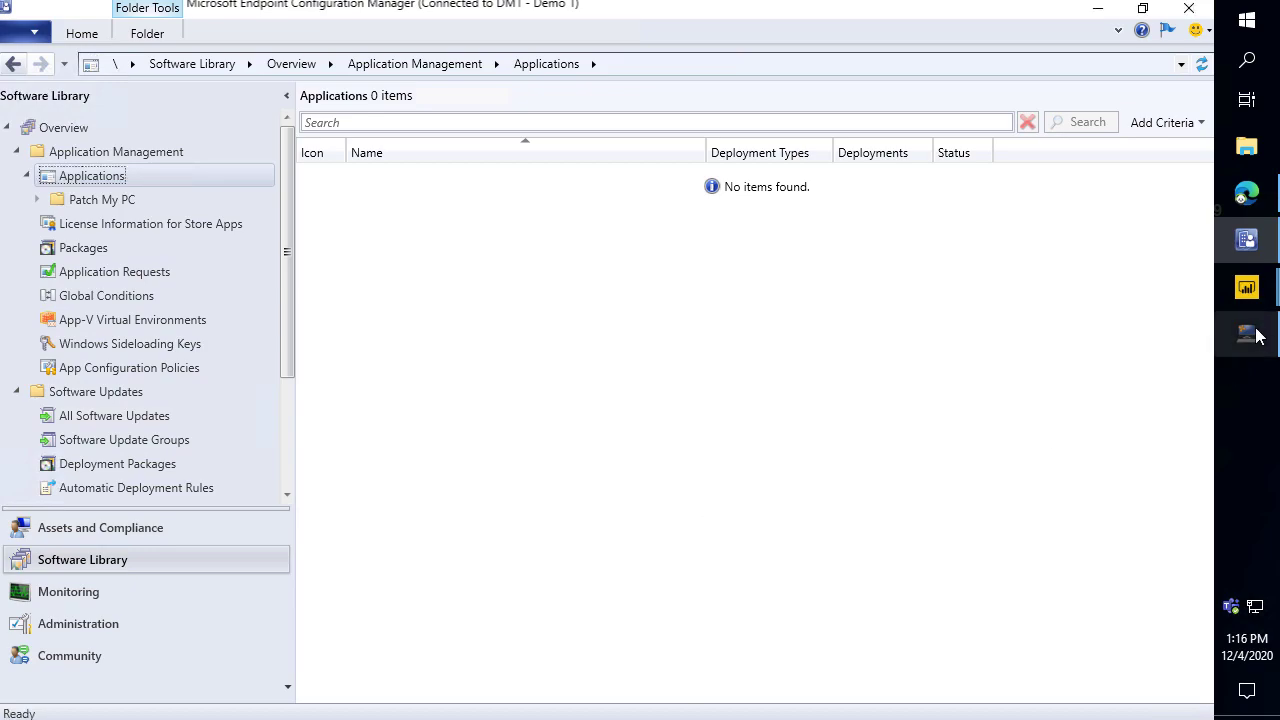
Open wsyncmgr.log from Publishing Settings to read the new signing certificate entries.
click(1256, 336)
click(1037, 551)
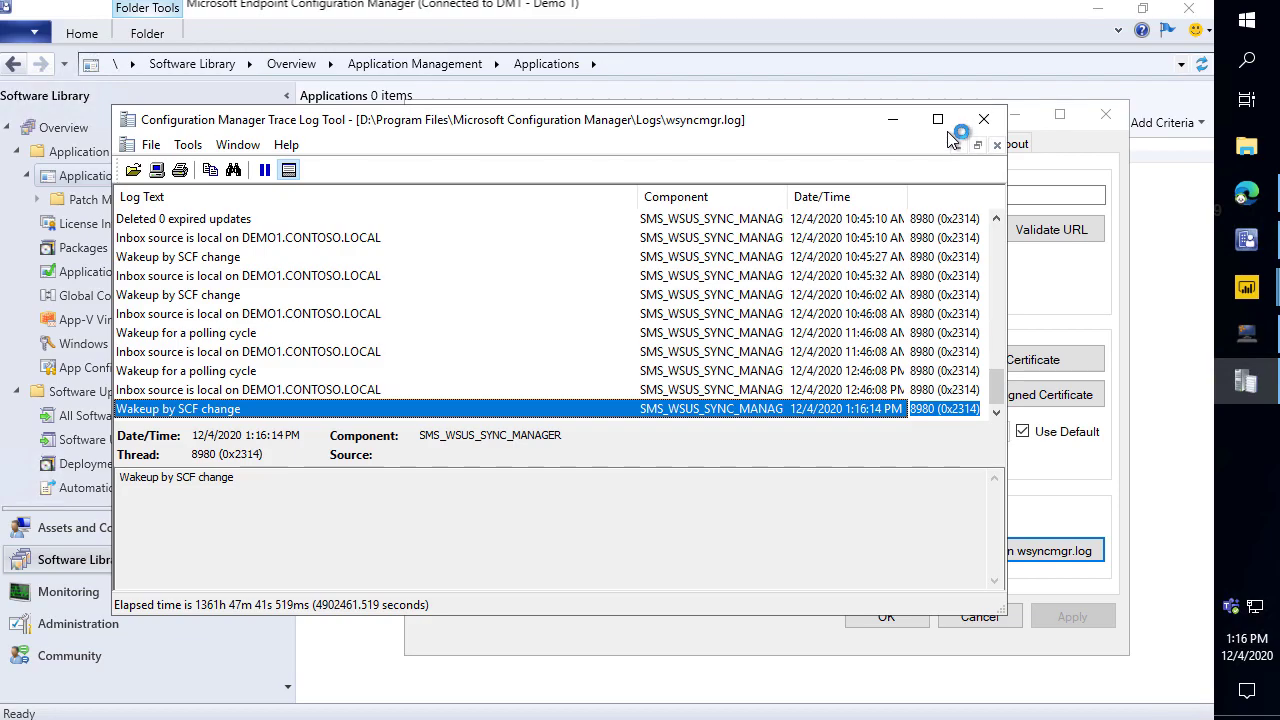
click(940, 121)
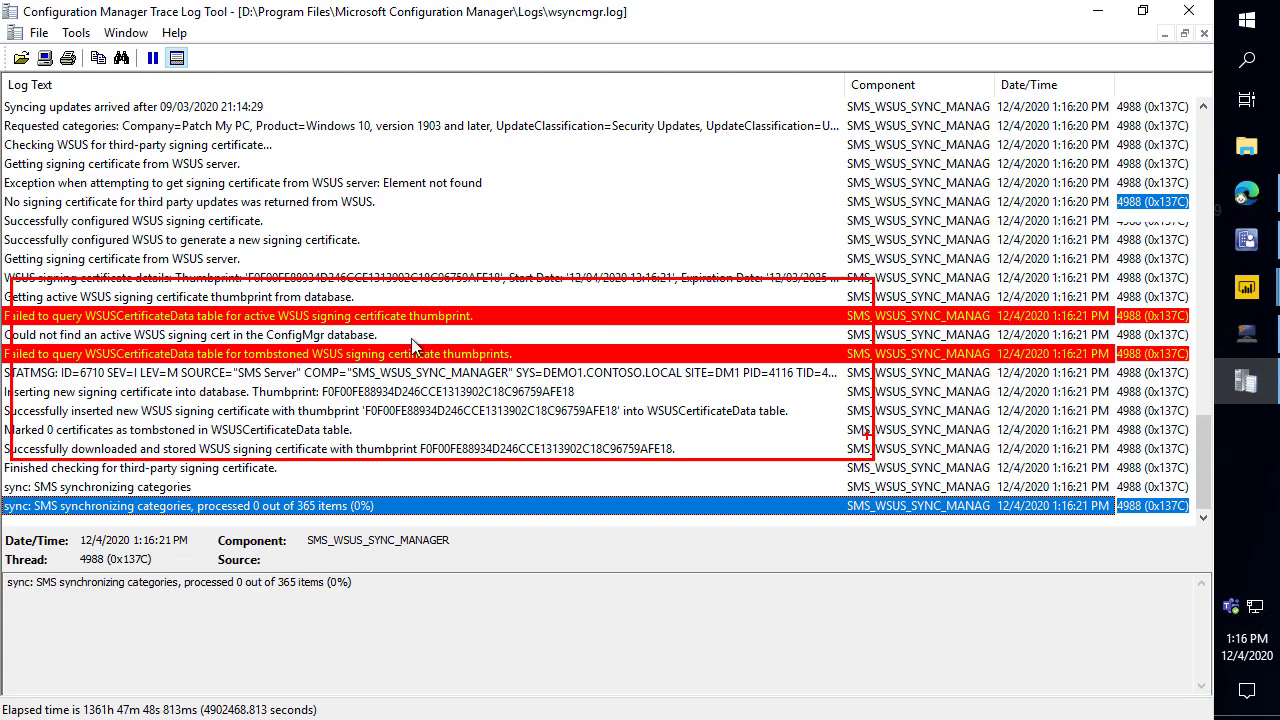
click(1095, 22)
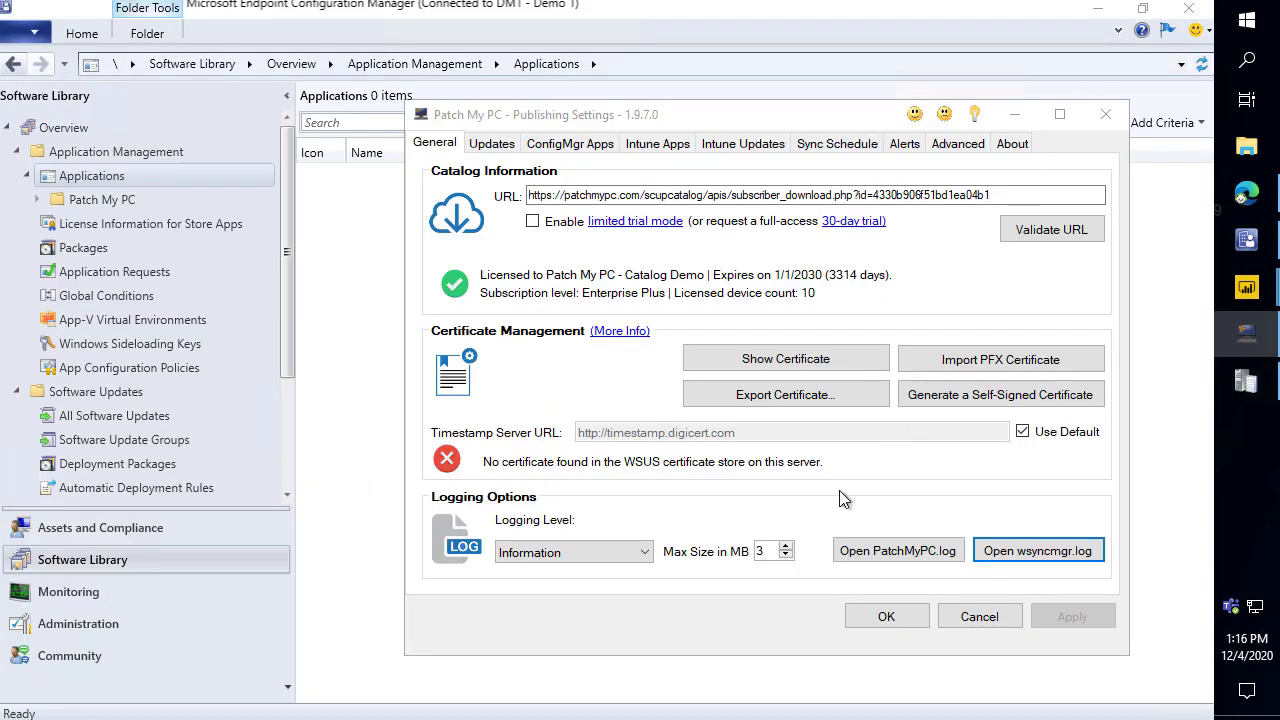
click(145, 625)
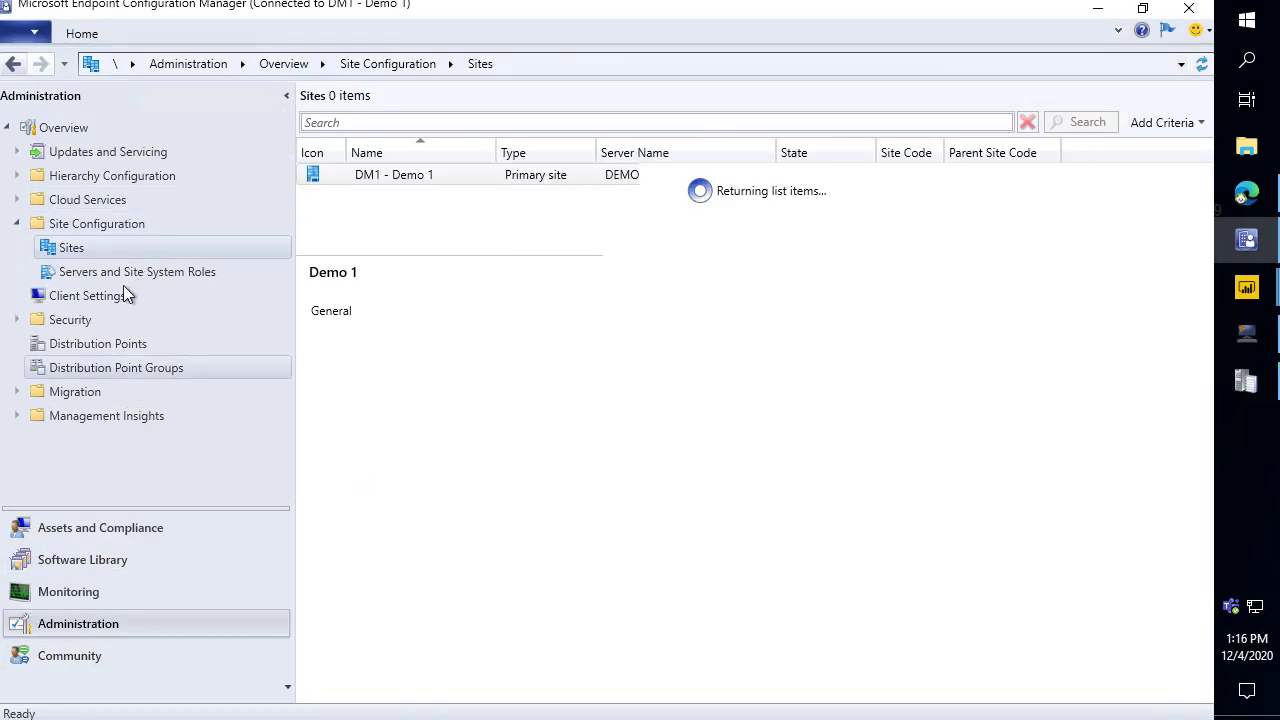
Verify Default Client Settings' Software Updates shows Enable third party software updates: Yes.
click(112, 297)
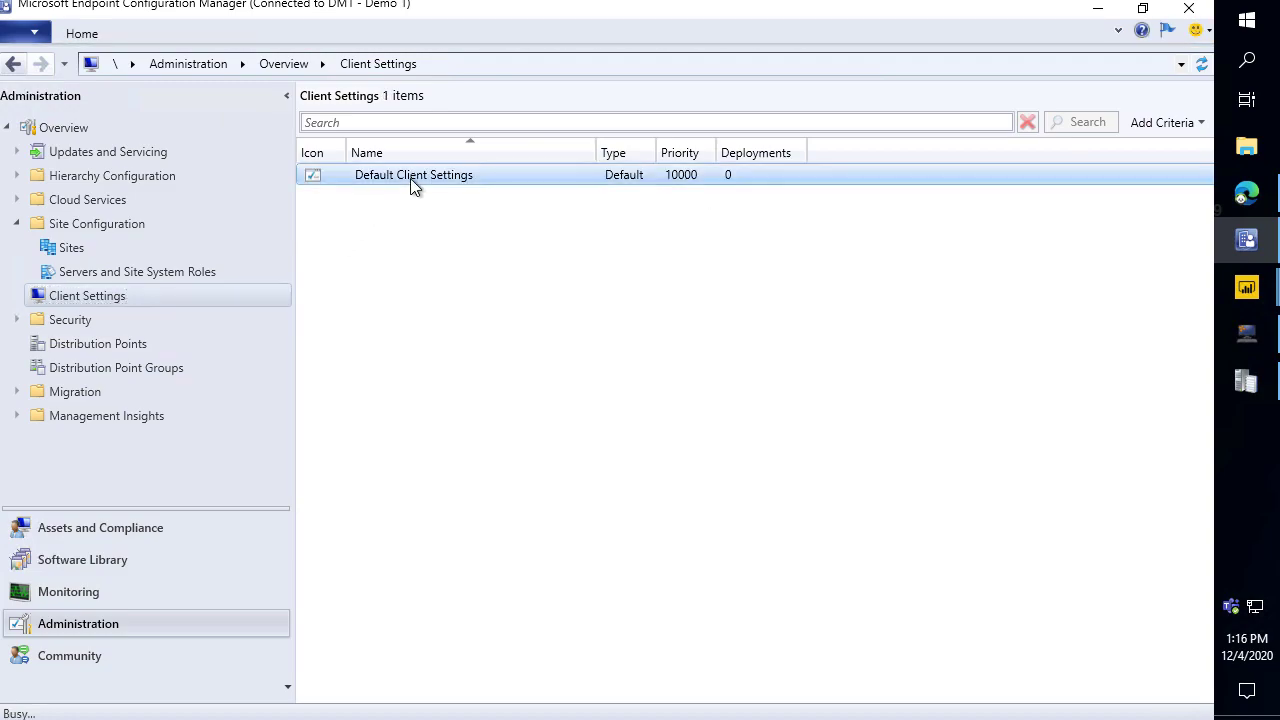
double_click(421, 184)
click(322, 486)
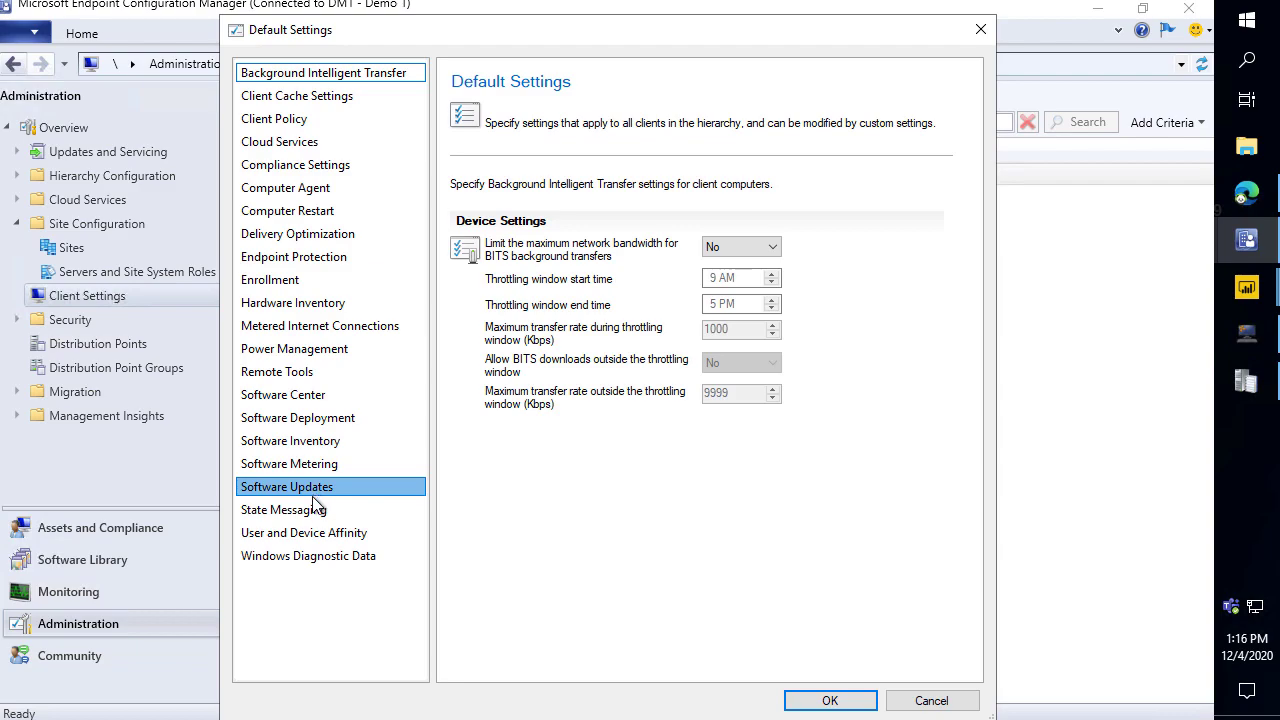
scroll(790, 512, down, 1)
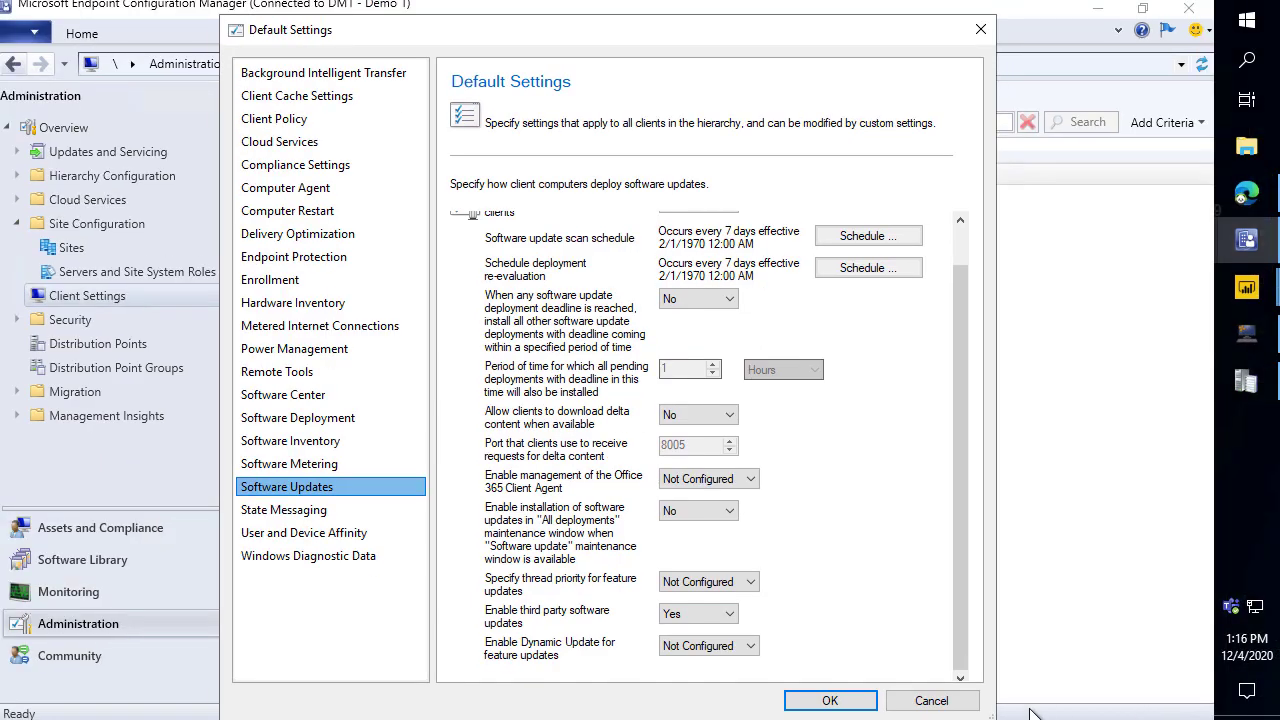
click(925, 697)
click(150, 252)
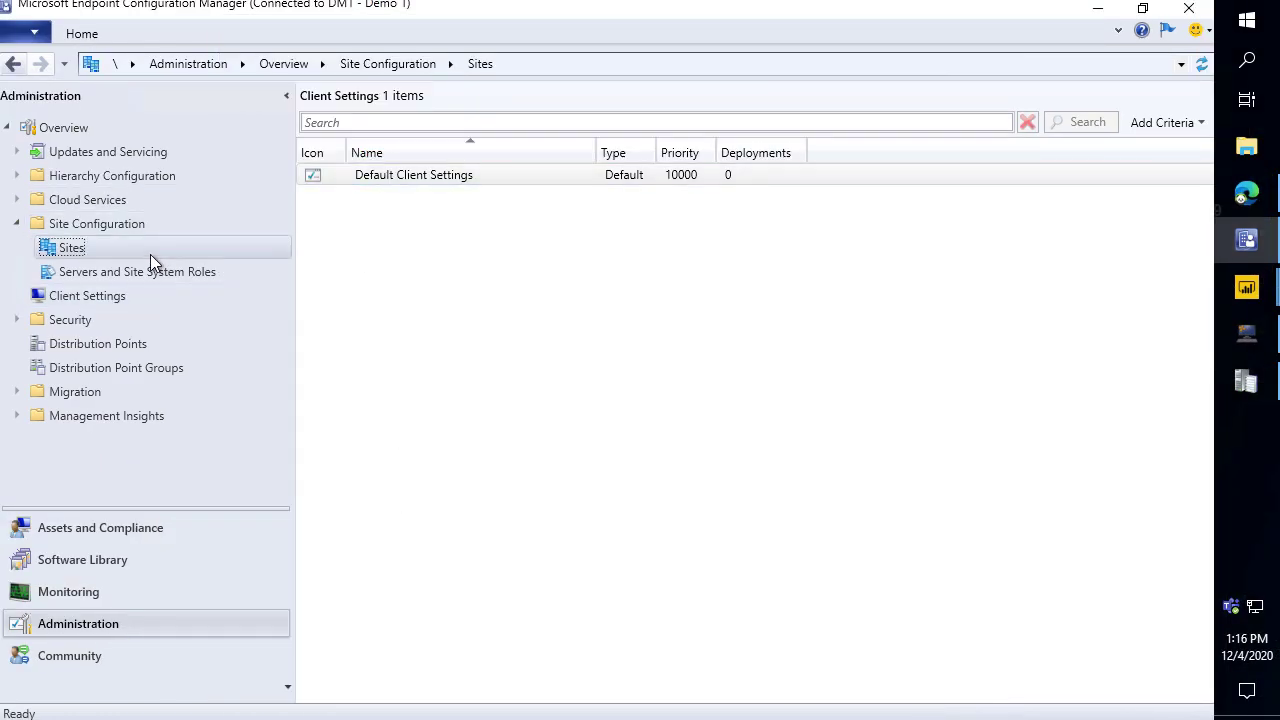
right_click(388, 186)
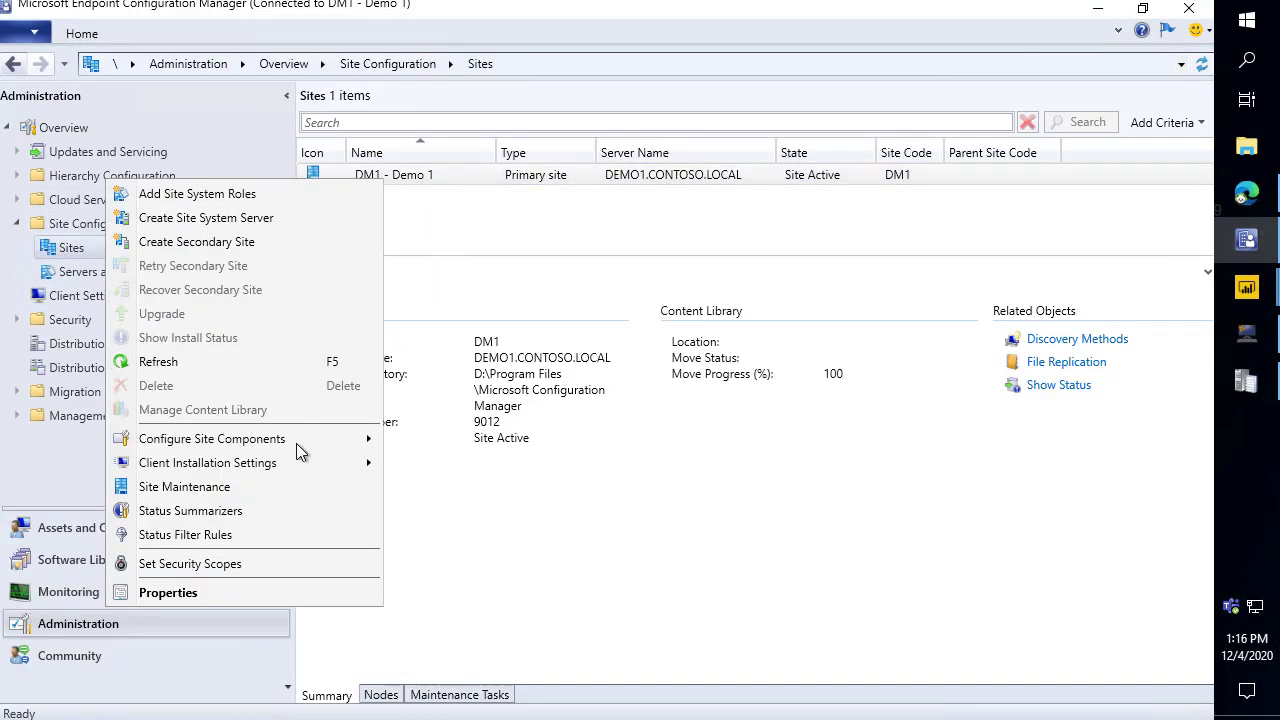
mouse_move(296, 439)
click(519, 464)
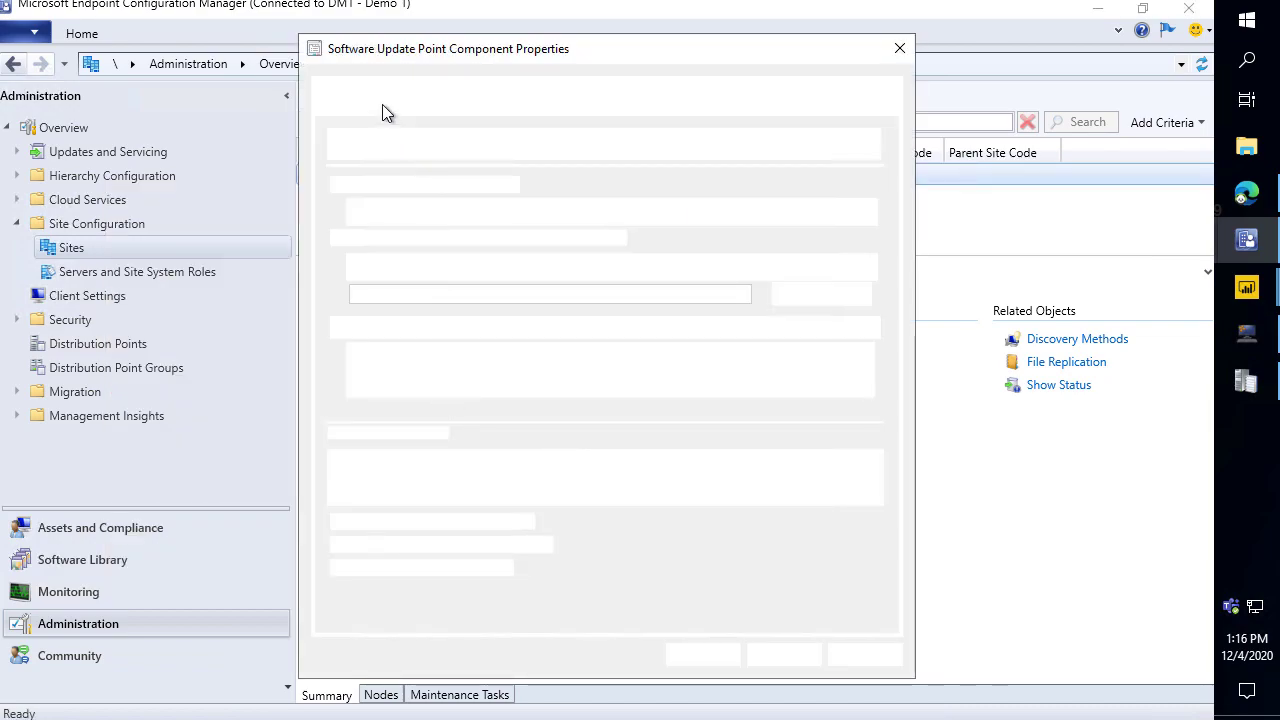
click(365, 88)
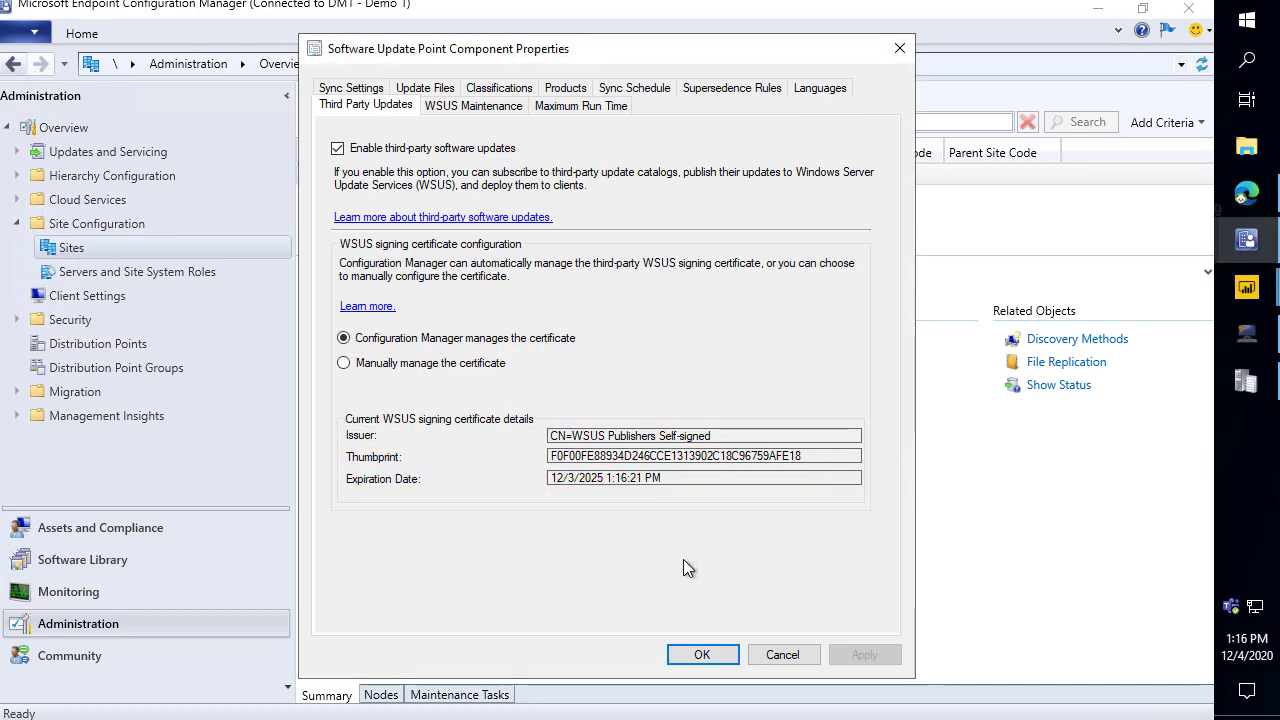
click(782, 655)
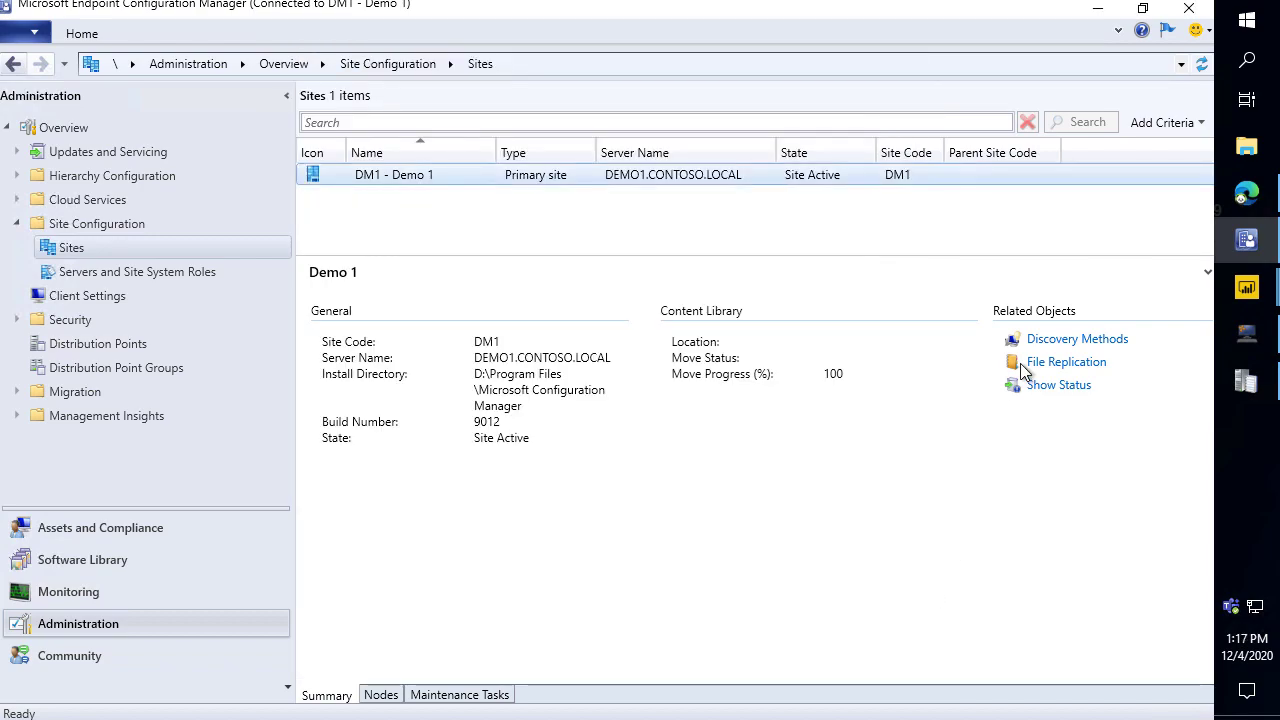
Discard the open publishing settings and relaunch Patch My PC Publishing Service as administrator.
click(1110, 7)
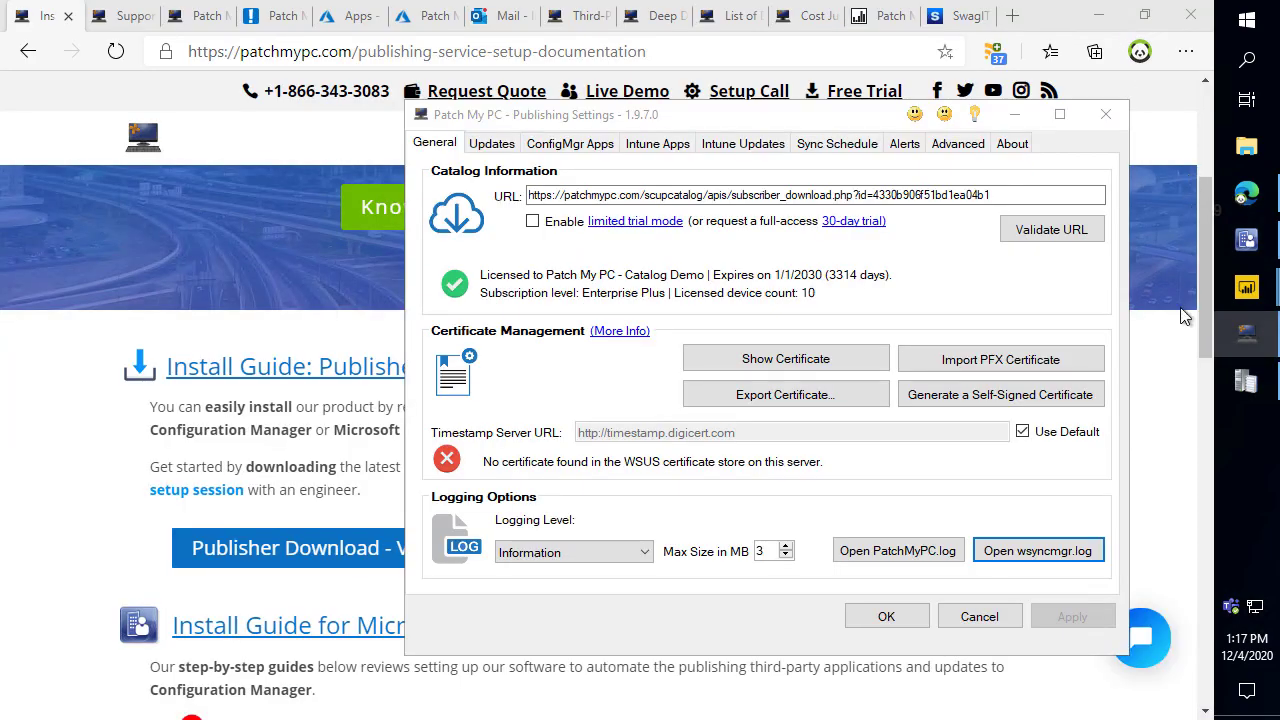
click(980, 616)
click(1098, 15)
double_click(40, 440)
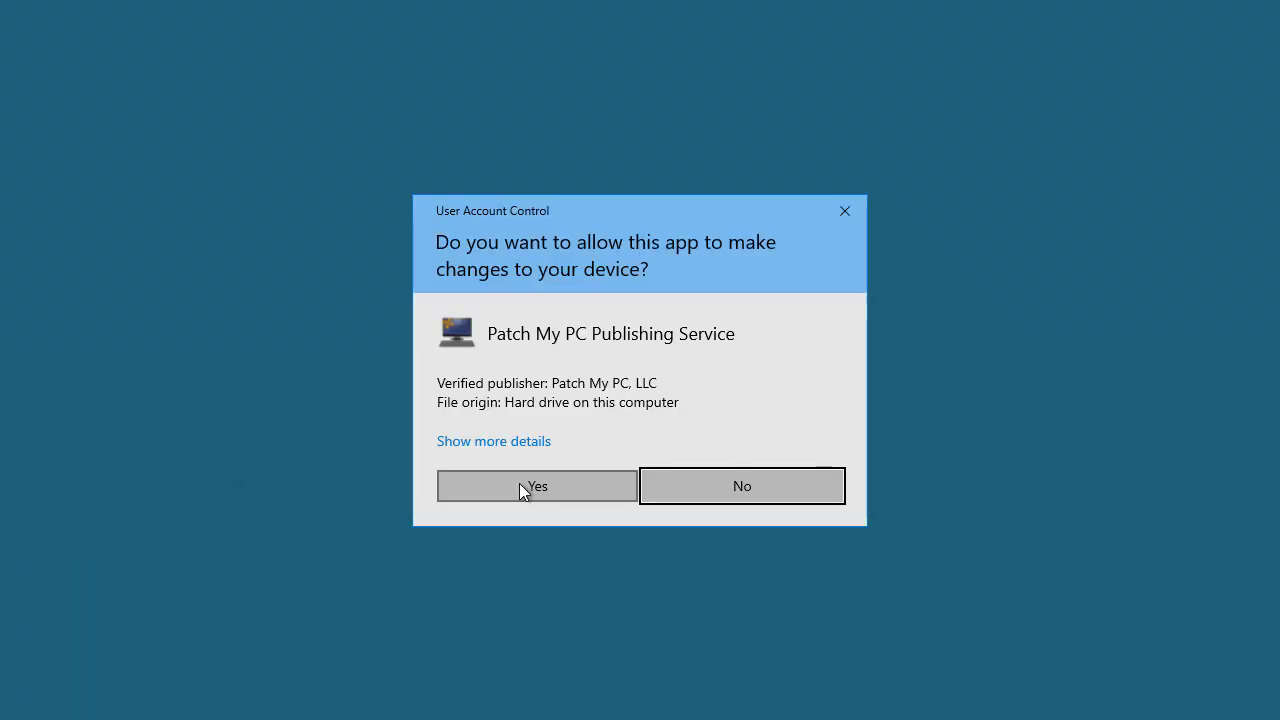
click(519, 486)
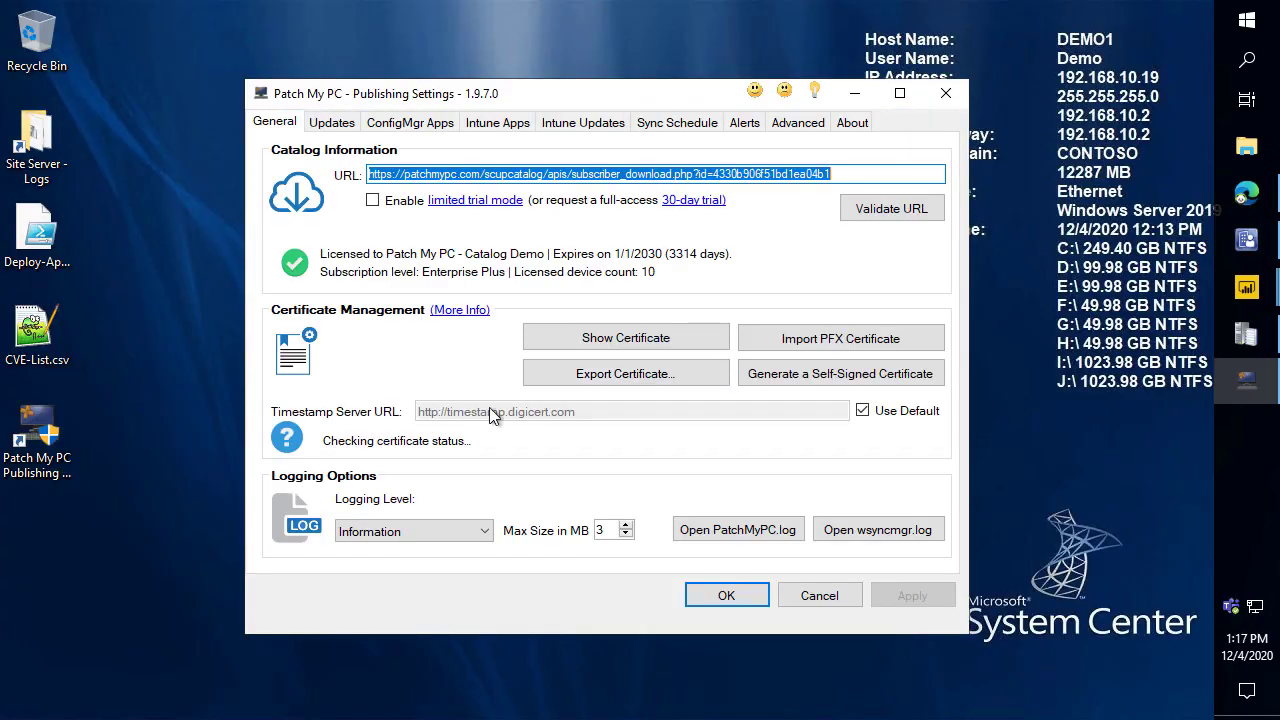
Confirm the code-signing certificate validates, expiring 12/3/2025, and arrange the settings and console windows.
click(590, 343)
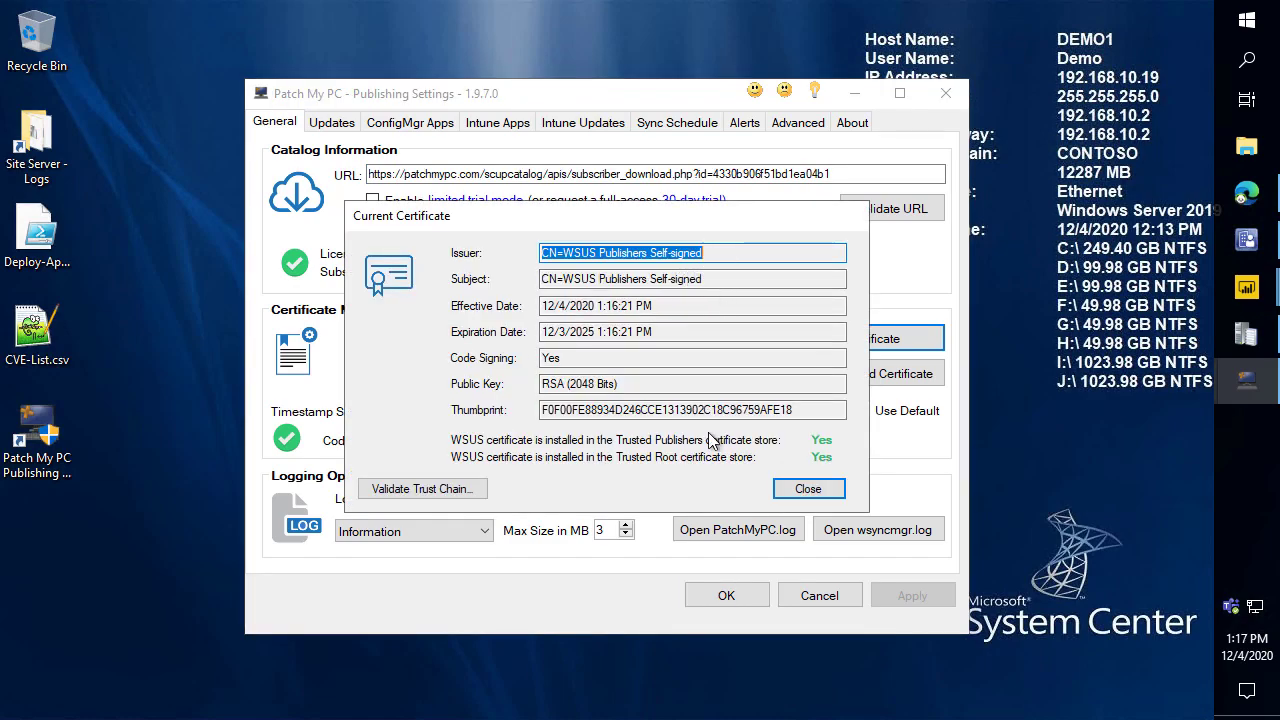
click(808, 489)
drag(595, 100, 819, 32)
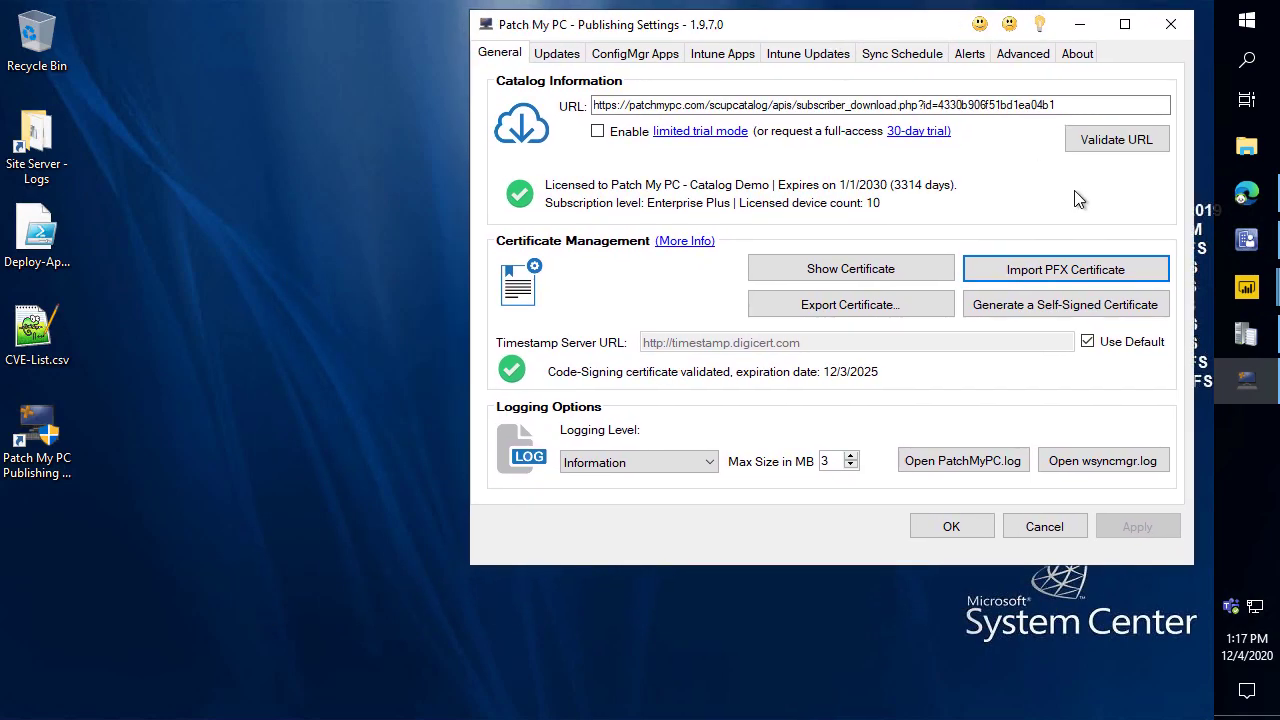
click(1246, 240)
click(1246, 380)
Switch the console to Software Library, annotate the Updates and ConfigMgr Apps tabs, then return to the setup documentation page.
click(84, 563)
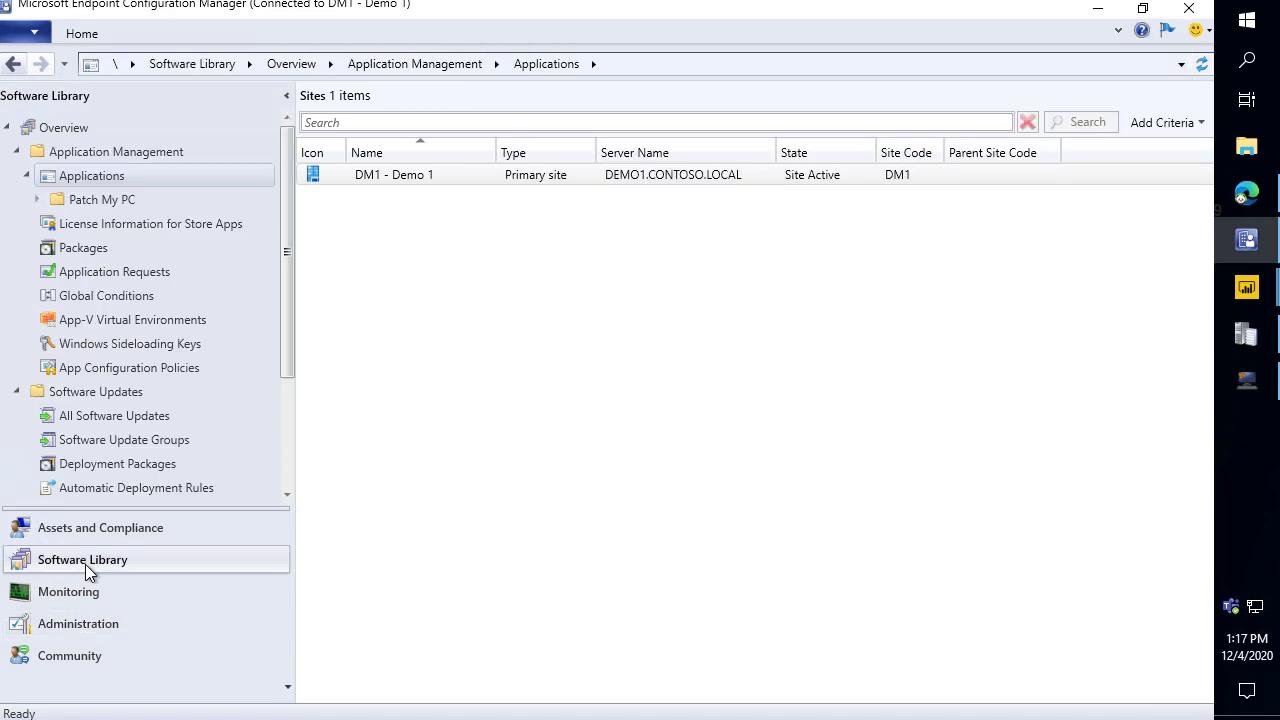
click(1246, 382)
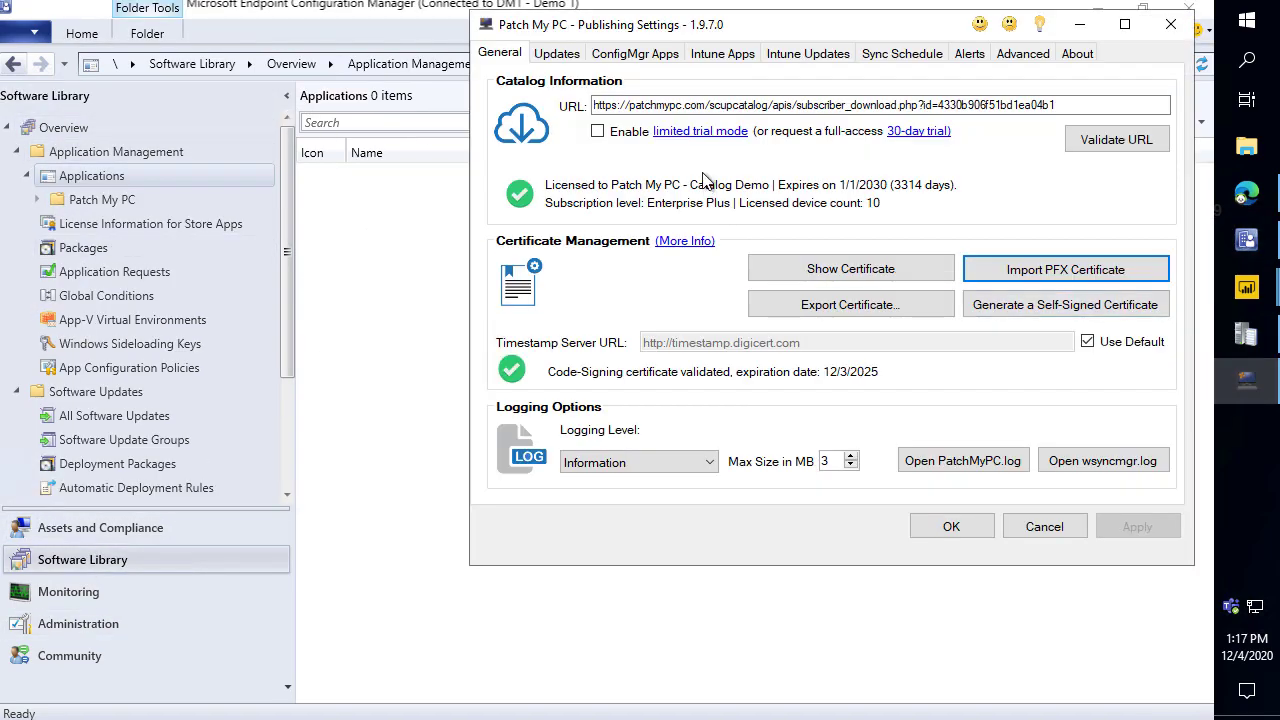
mouse_move(526, 38)
mouse_down()
mouse_move(622, 72)
mouse_move(686, 64)
mouse_up()
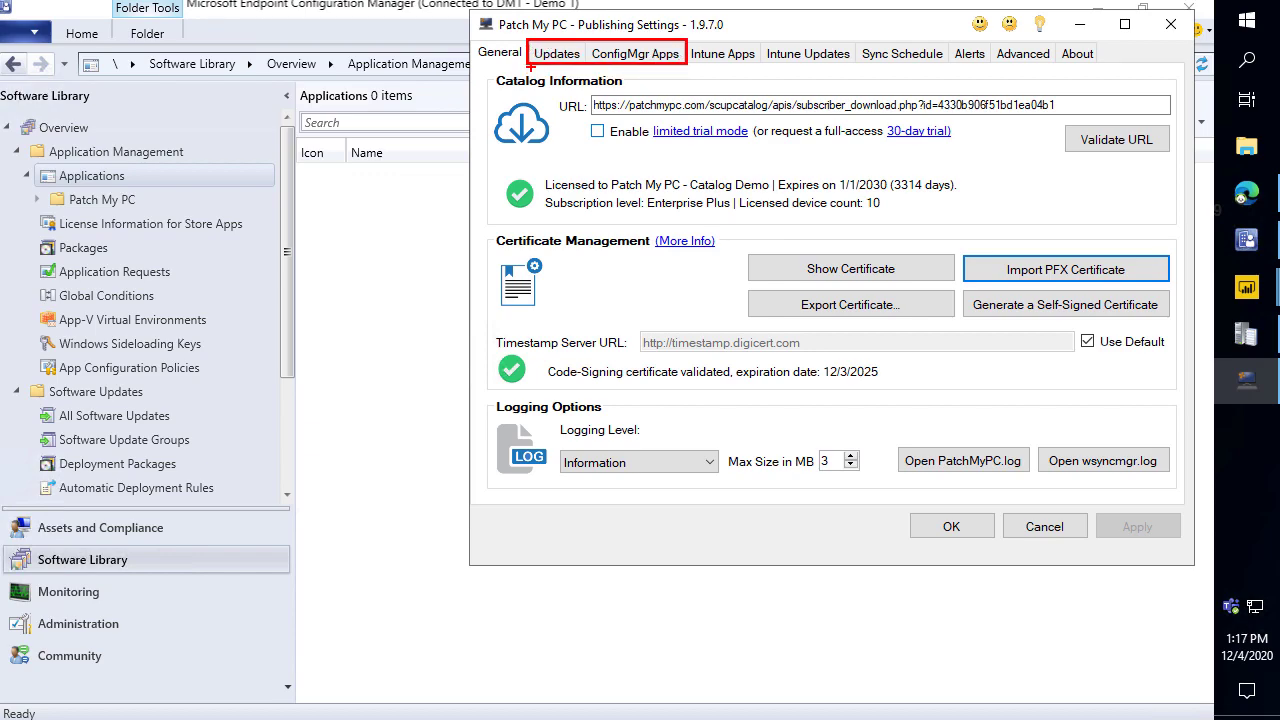
mouse_move(190, 419)
mouse_down()
mouse_move(392, 212)
mouse_move(265, 420)
mouse_move(555, 80)
mouse_move(600, 65)
mouse_move(158, 175)
mouse_up()
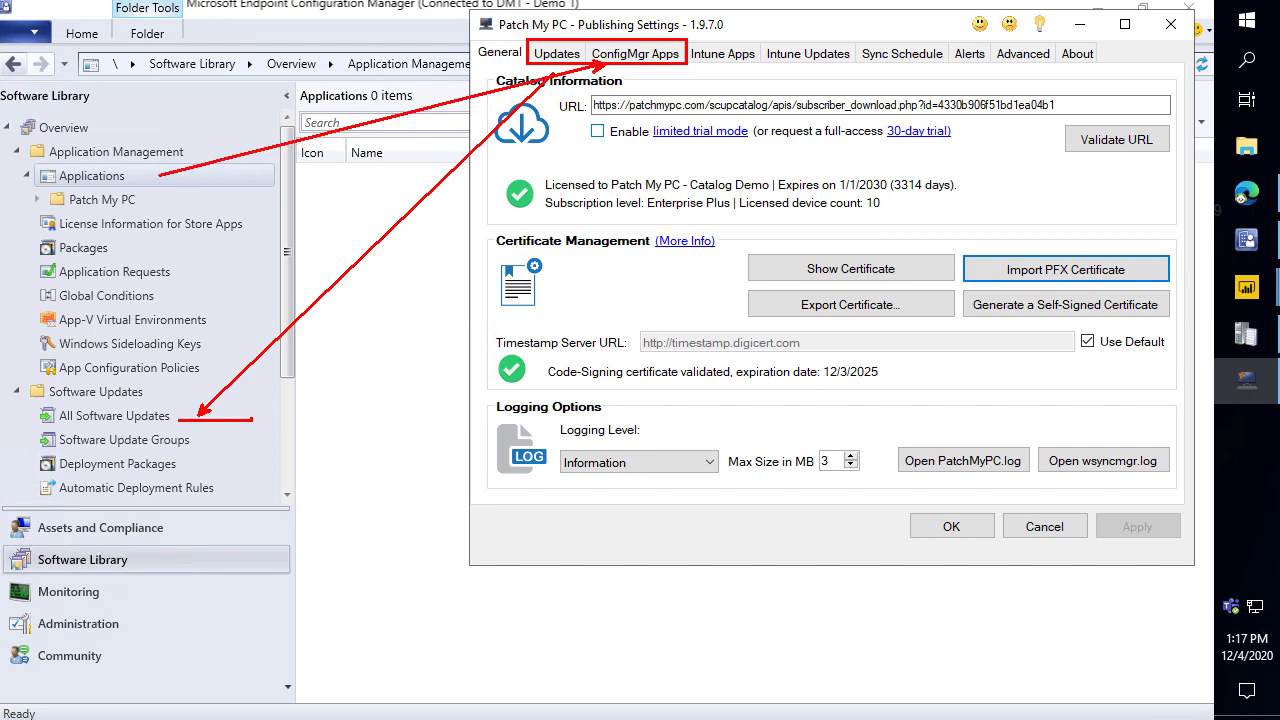
key(Escape)
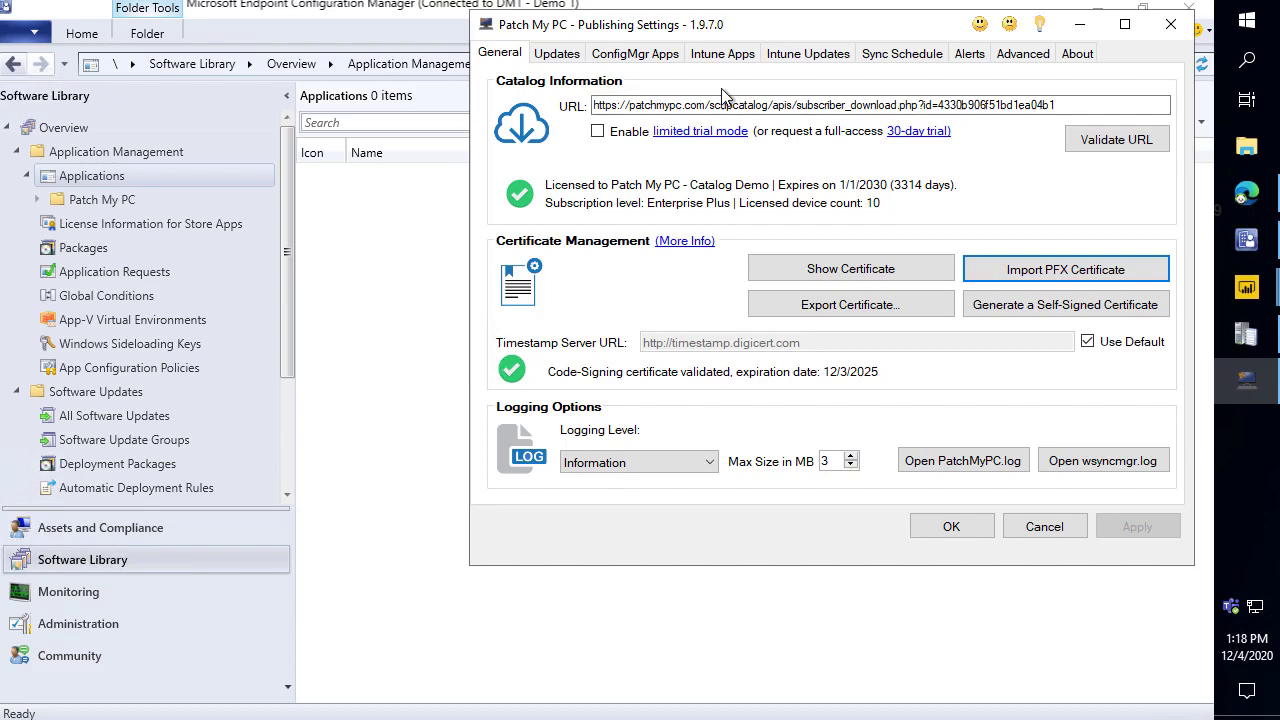
click(1250, 196)
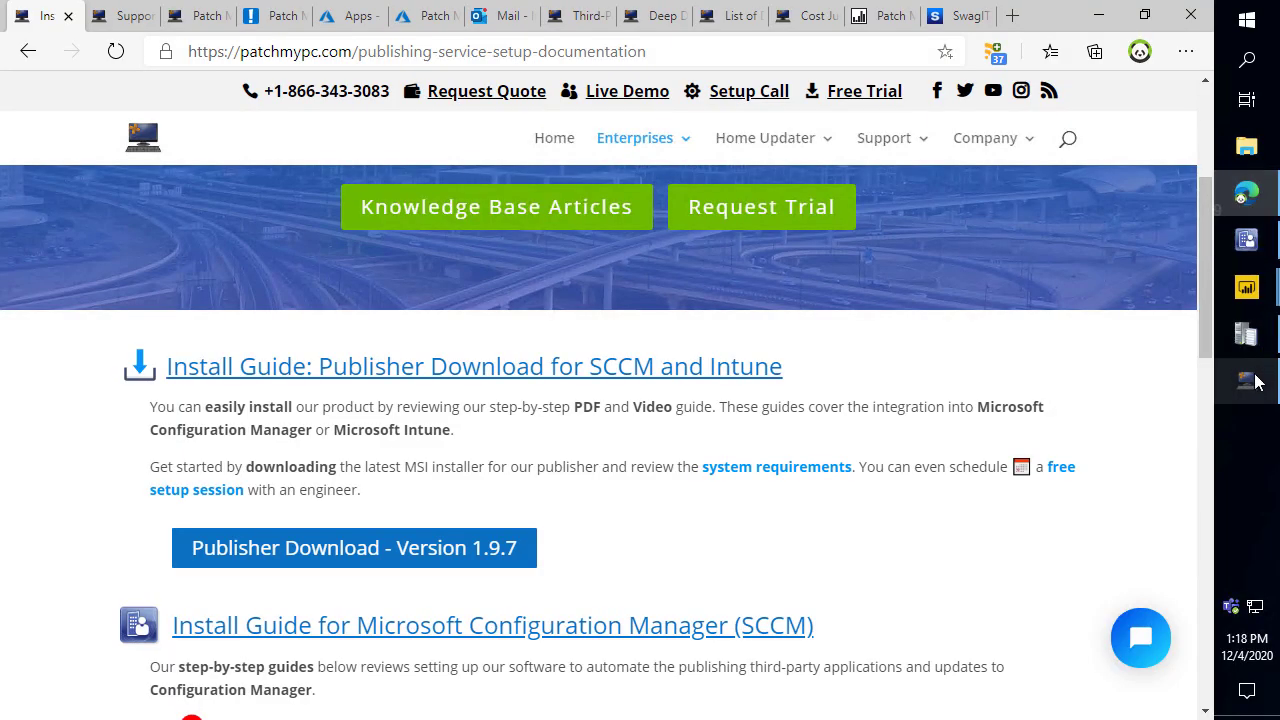
Bring the publishing settings over the Endpoint Manager apps page and view the Intune Apps product catalogue.
click(1246, 380)
drag(870, 33, 910, 99)
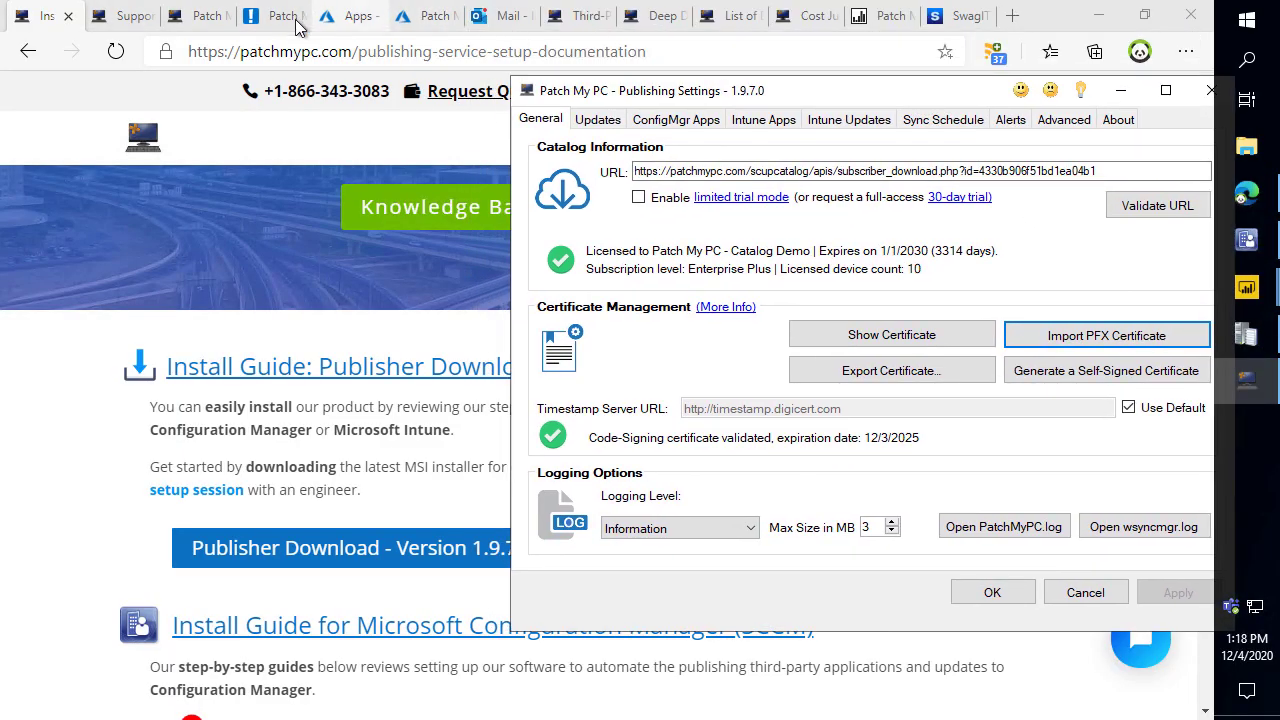
click(355, 16)
click(1246, 380)
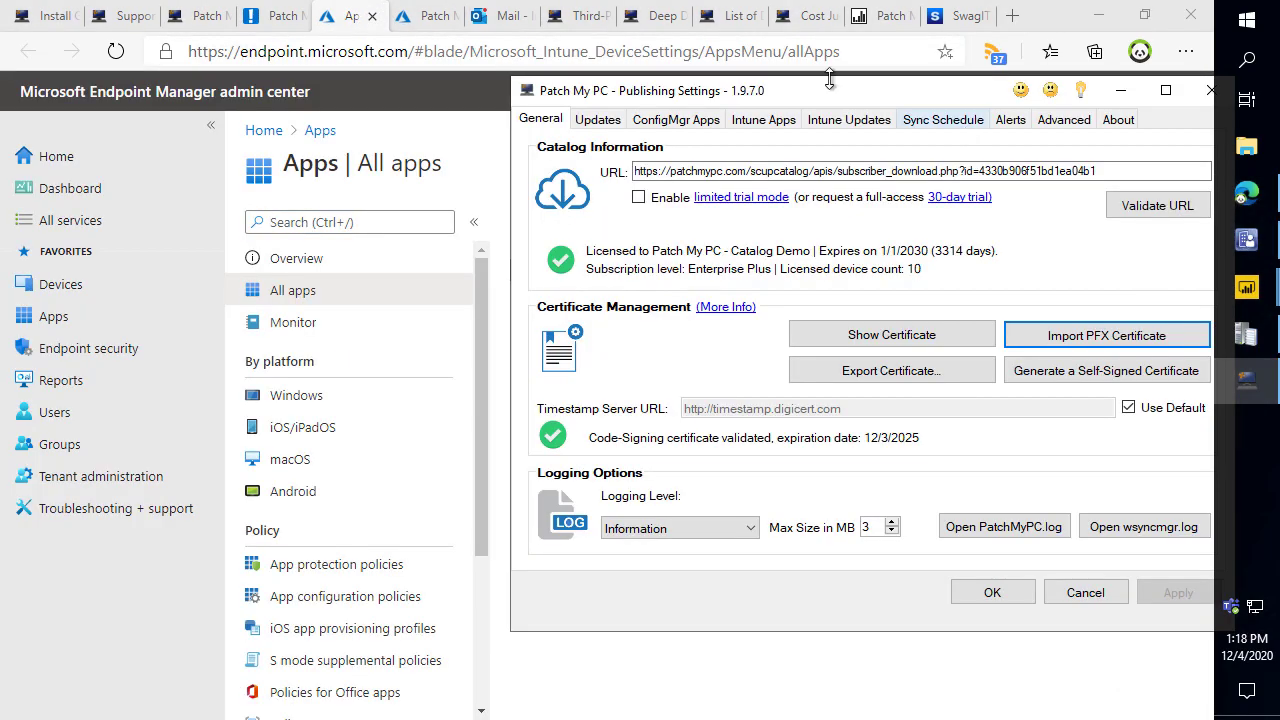
drag(828, 103, 654, 157)
click(603, 173)
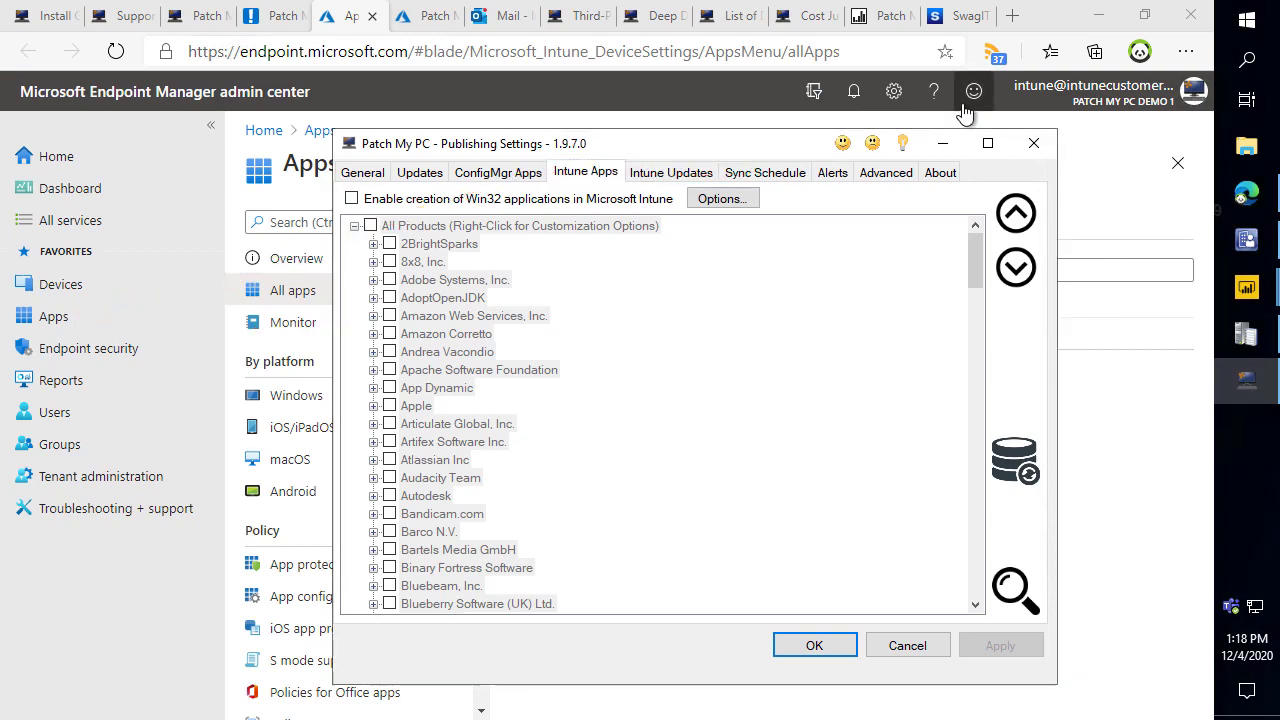
Review the third-party Updates catalogue and show the 2020-08 cumulative update in All Software Updates.
click(436, 176)
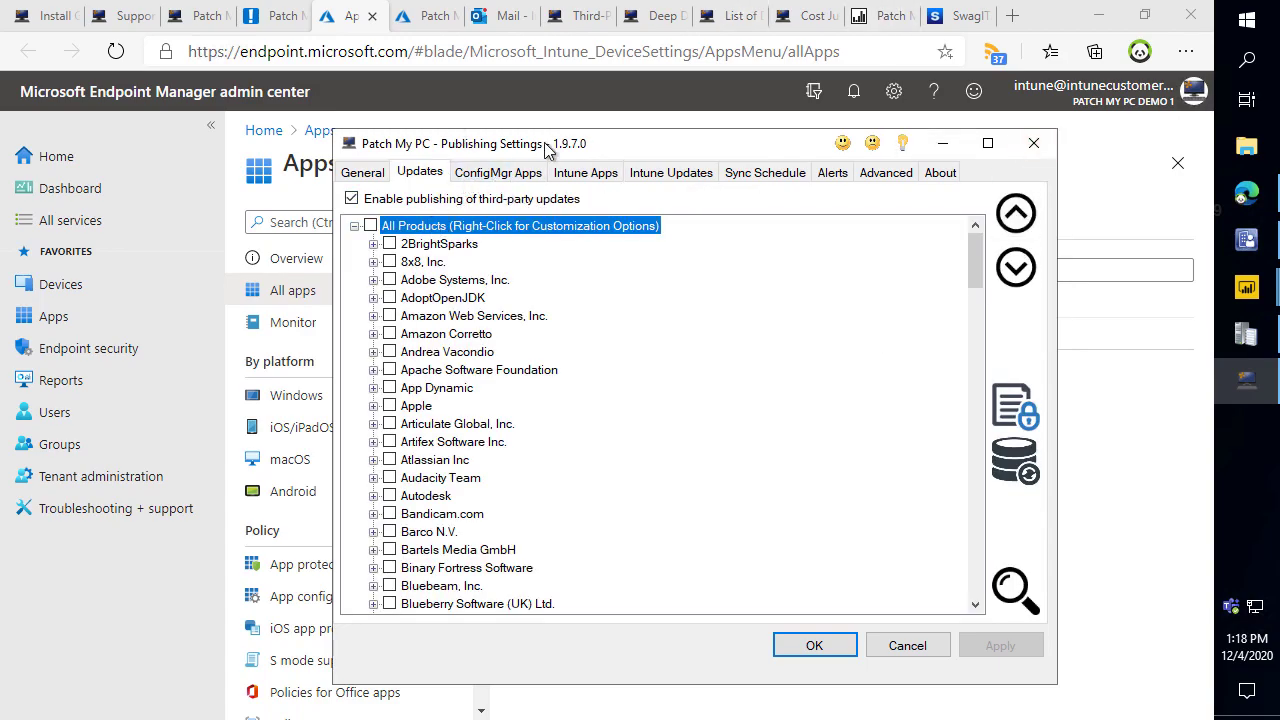
click(1097, 15)
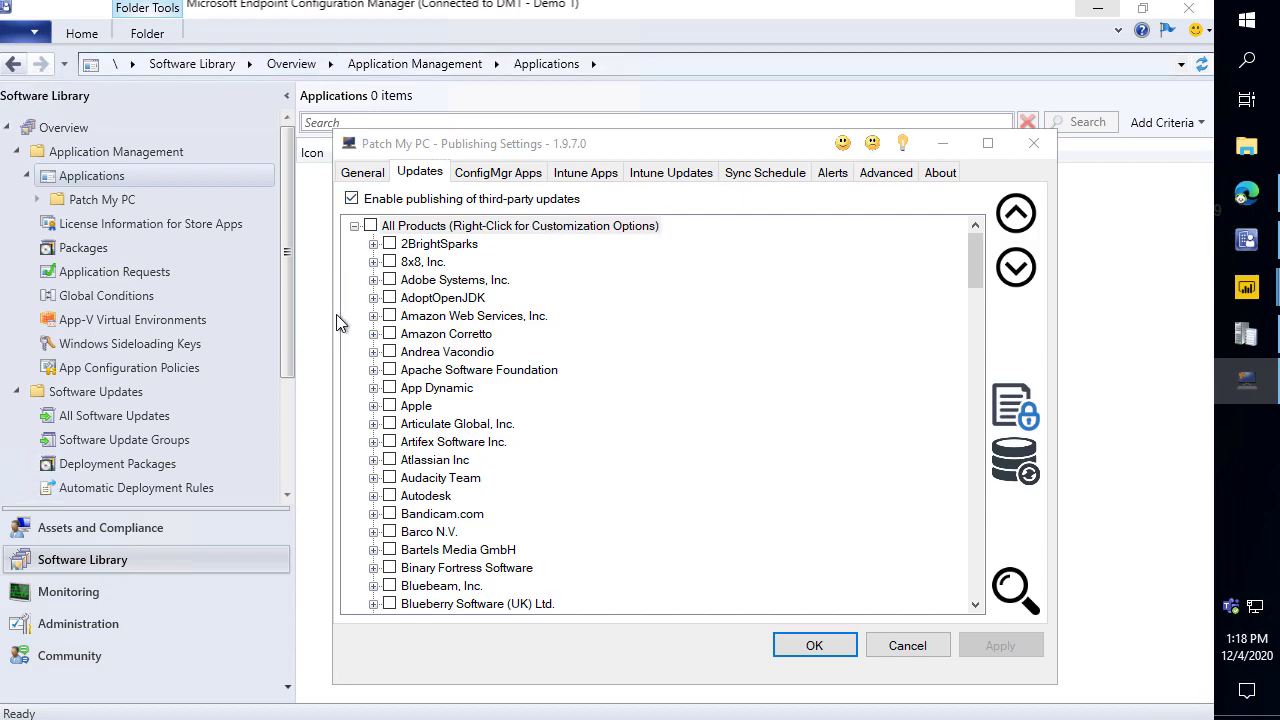
click(140, 418)
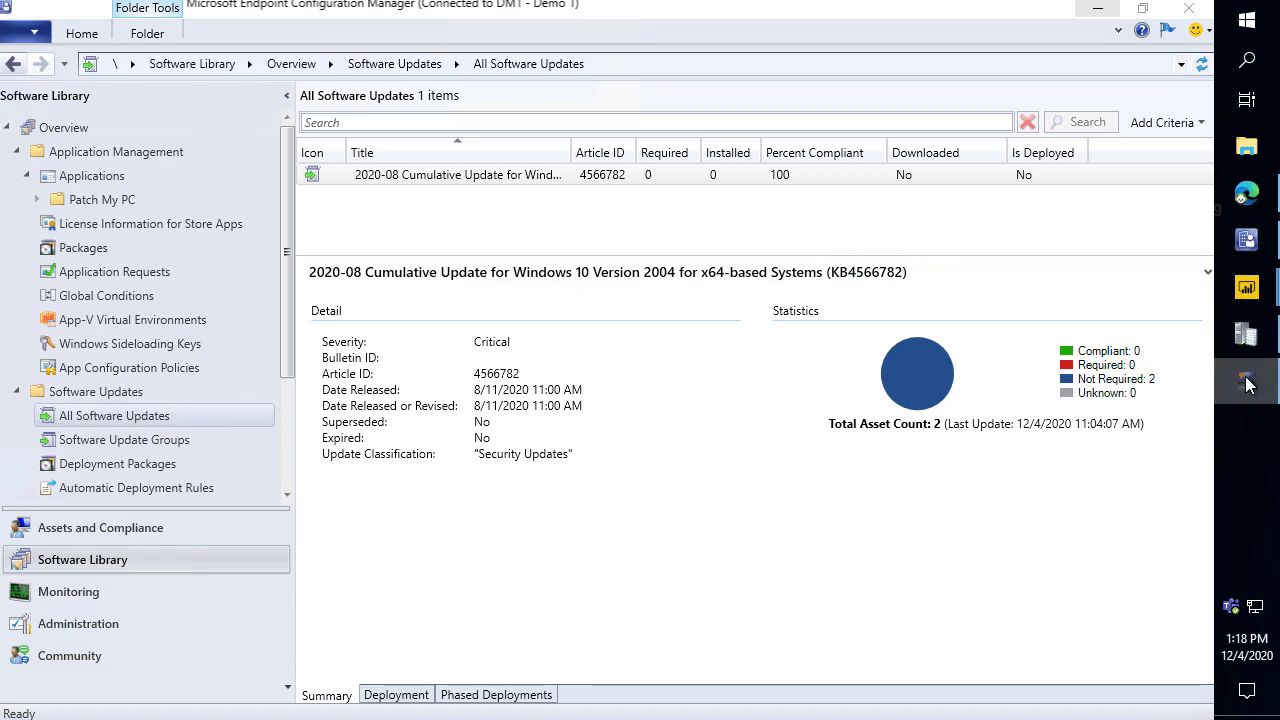
Scan database CM_PR1 on server SCCM for installed supported products, review vendors and install counts, then close it.
click(1246, 378)
drag(588, 141, 681, 85)
click(1108, 412)
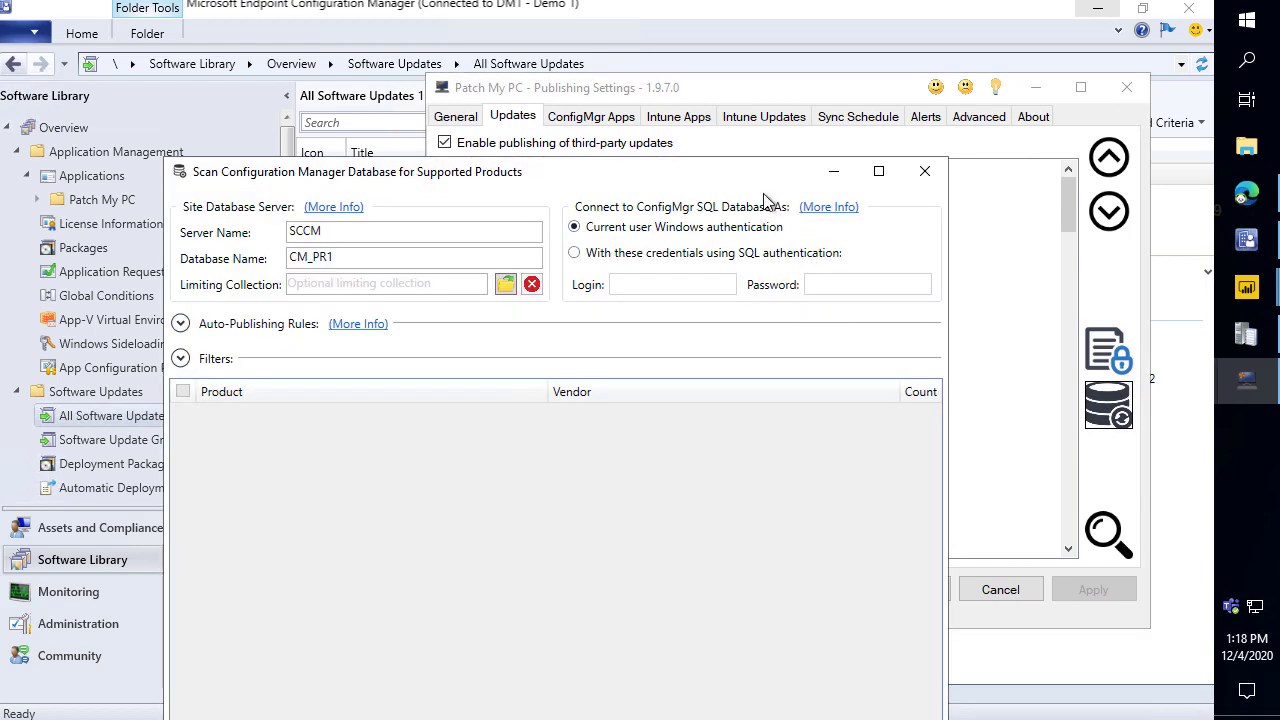
drag(757, 171, 803, 5)
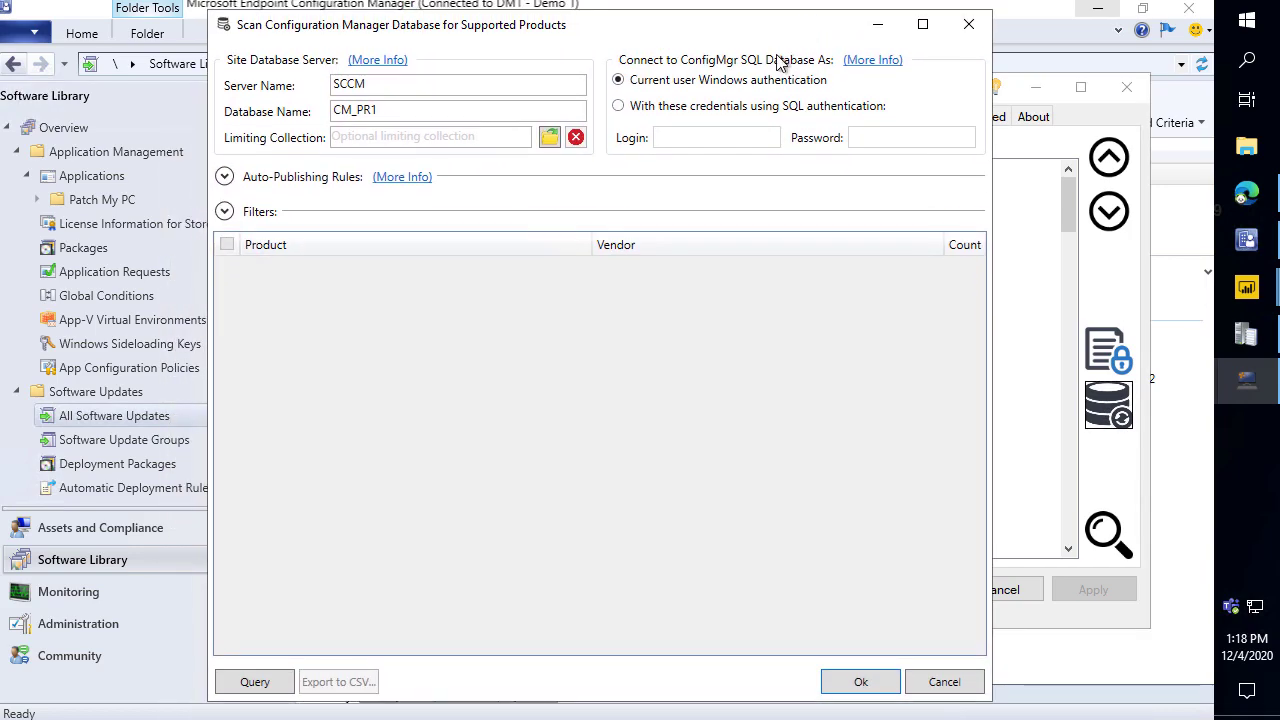
click(266, 684)
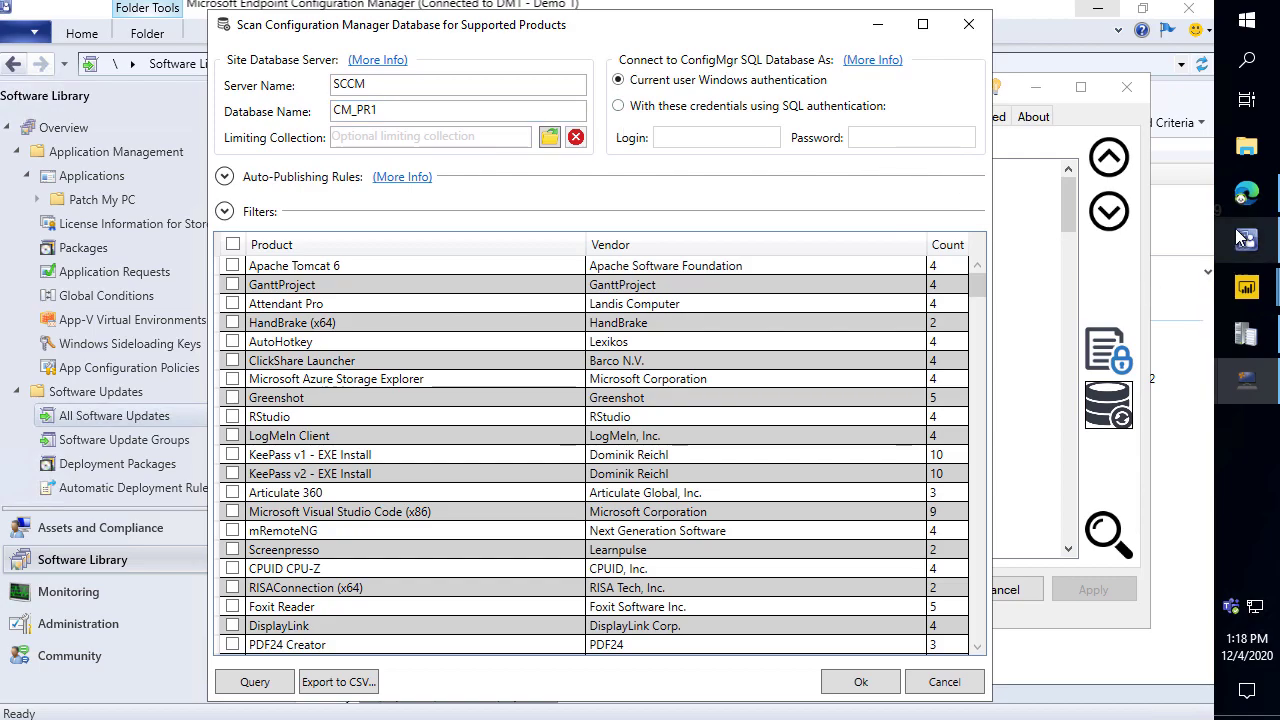
drag(974, 287, 976, 470)
drag(976, 478, 455, 703)
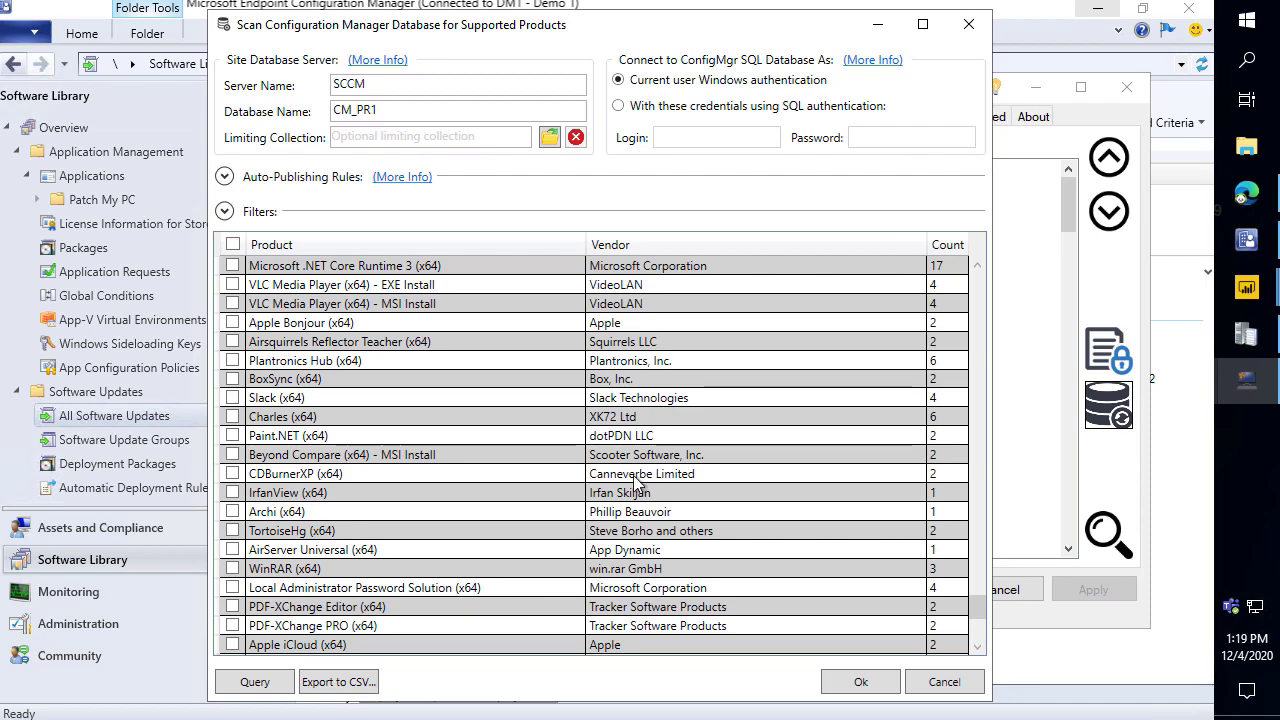
click(943, 682)
Search the Supported Products table for 'java', then clear the search.
click(1247, 194)
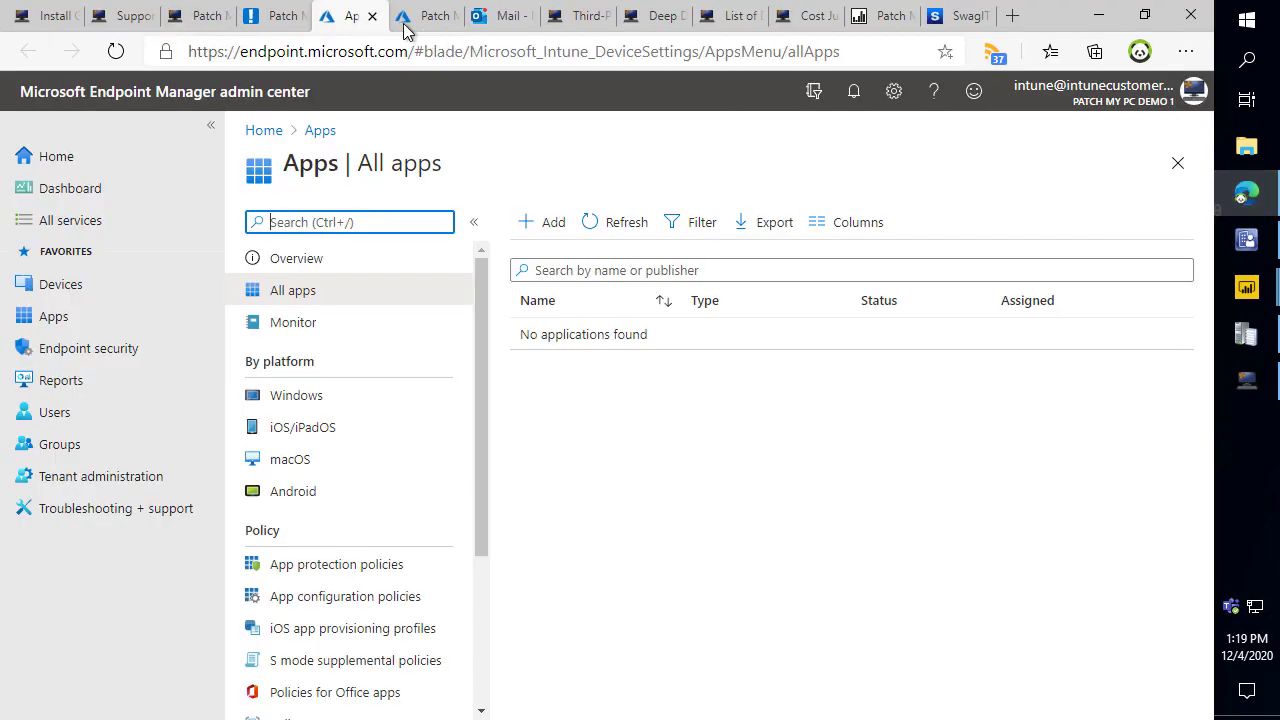
click(127, 22)
scroll(491, 357, down, 10)
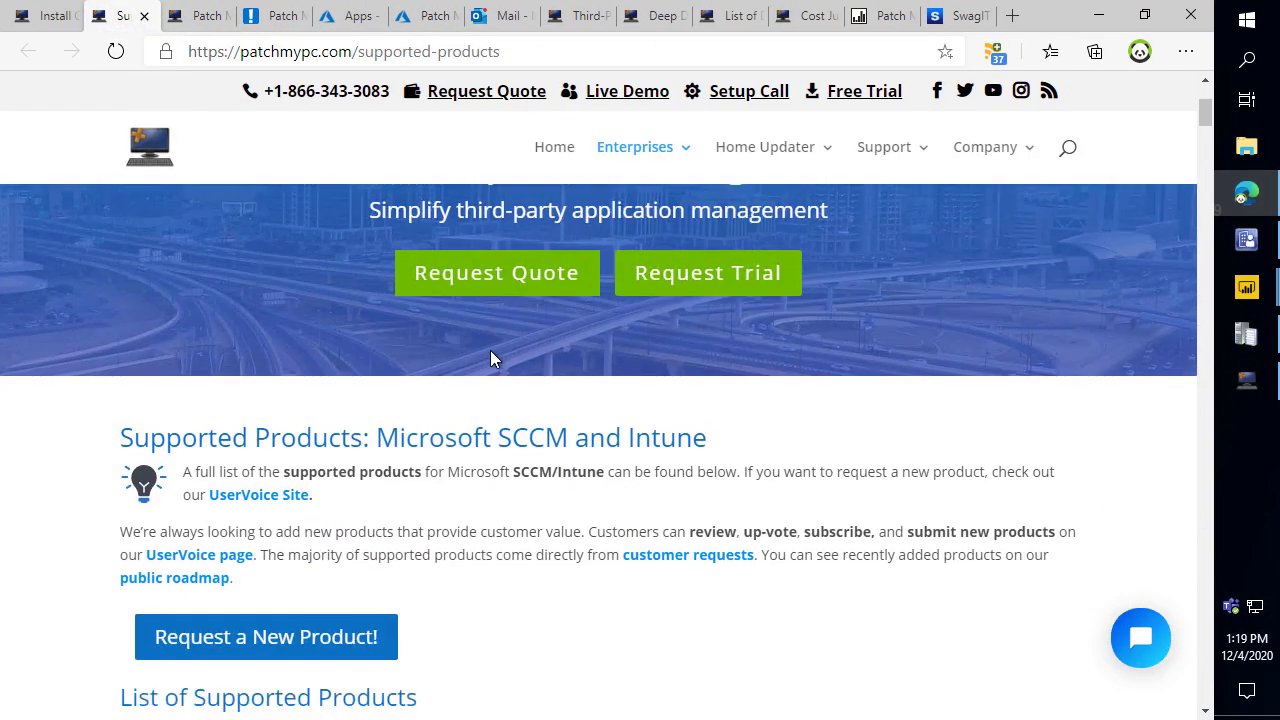
scroll(431, 459, down, 3)
scroll(414, 437, up, 3)
click(200, 431)
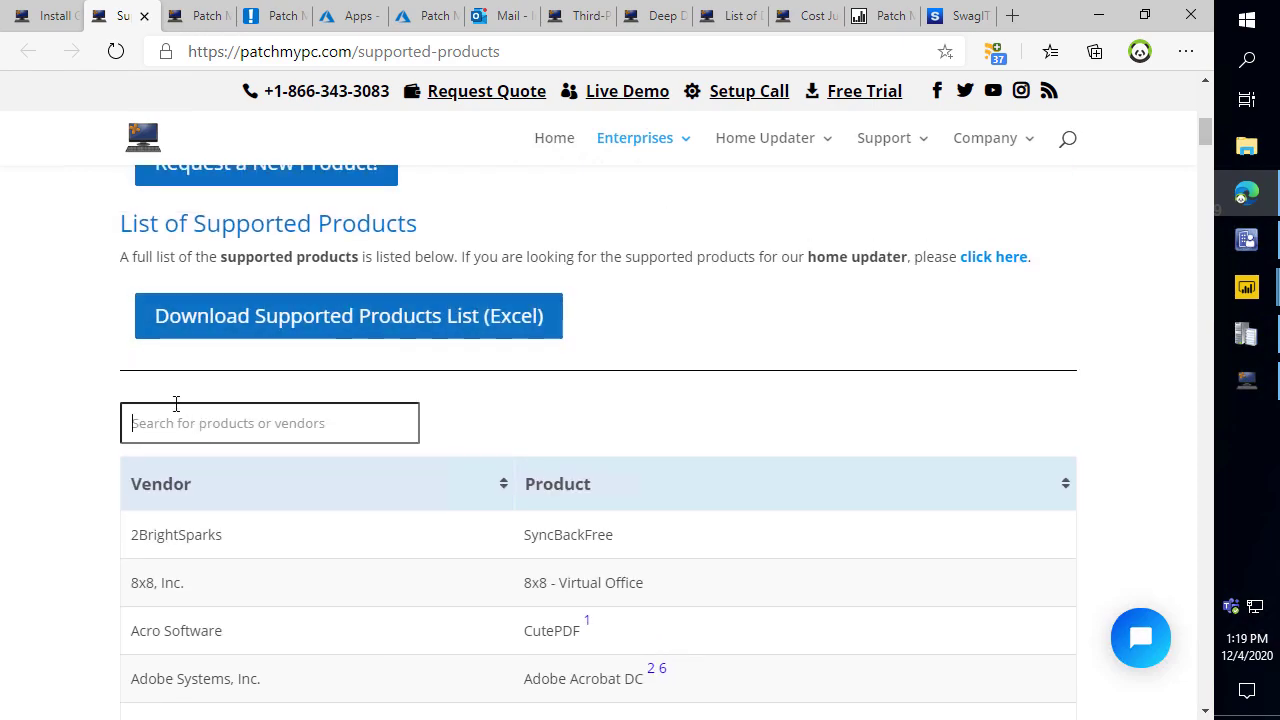
text(java)
scroll(280, 434, down, 2)
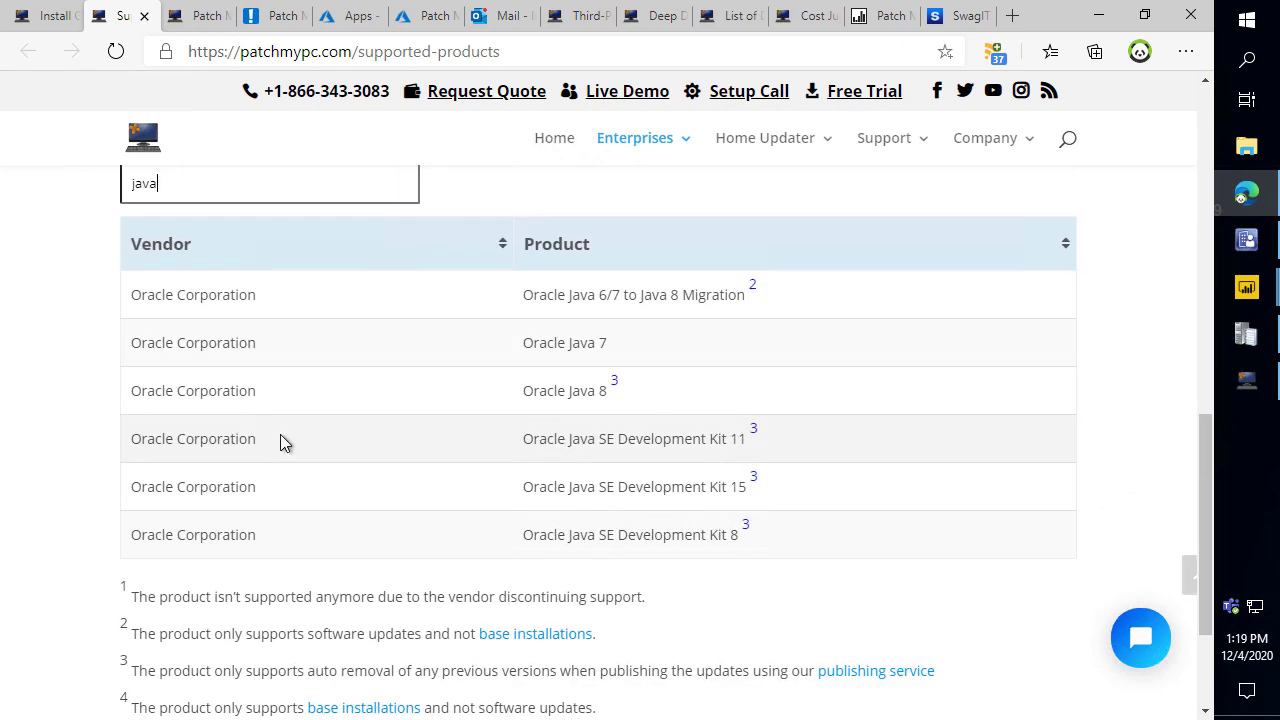
drag(274, 190, 69, 219)
key(BackSpace)
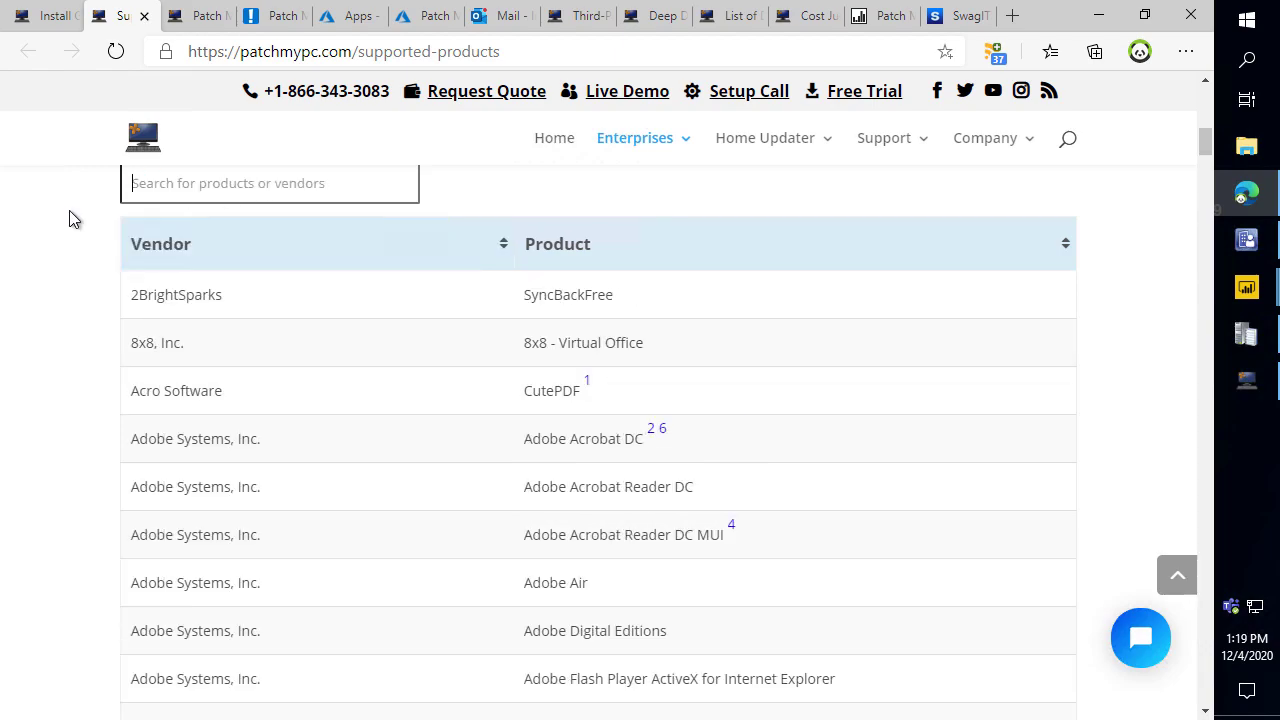
scroll(340, 390, down, 6)
scroll(366, 392, up, 6)
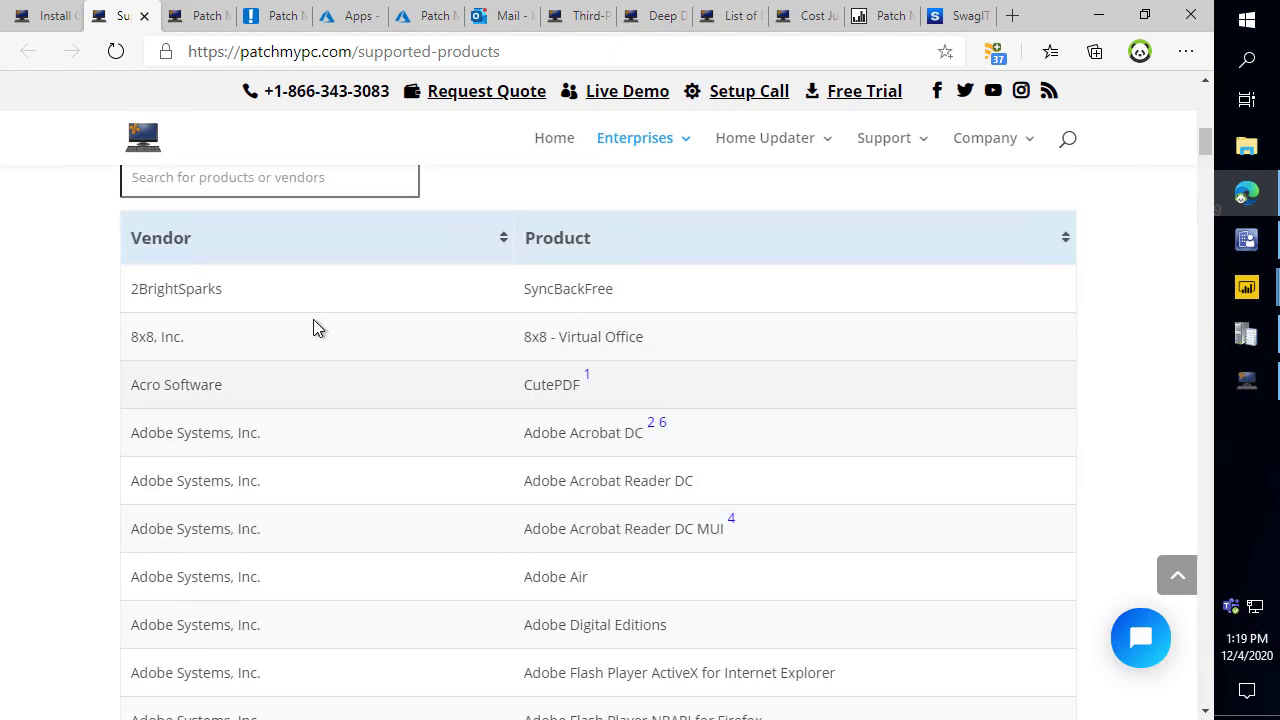
Search the supported products for 'oracl' and 'open', clear the search, and go to Request a New Product.
text(oracle)
double_click(244, 184)
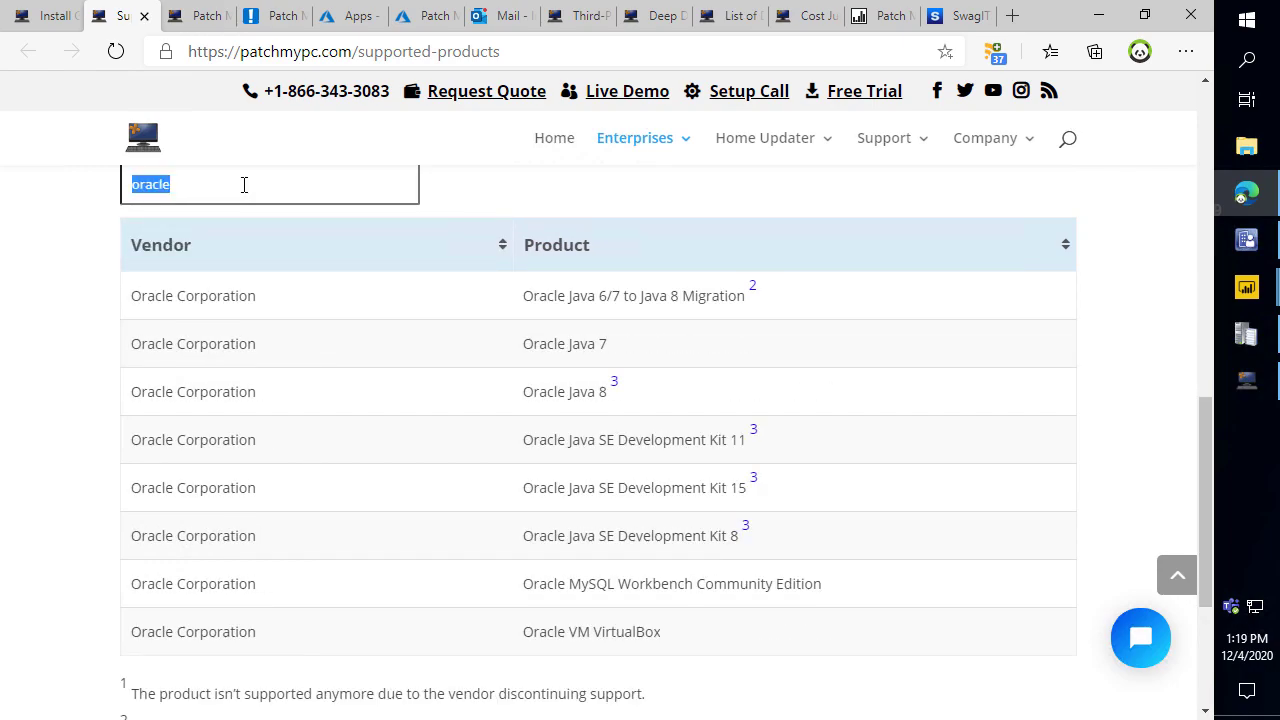
text(open)
scroll(337, 383, down, 3)
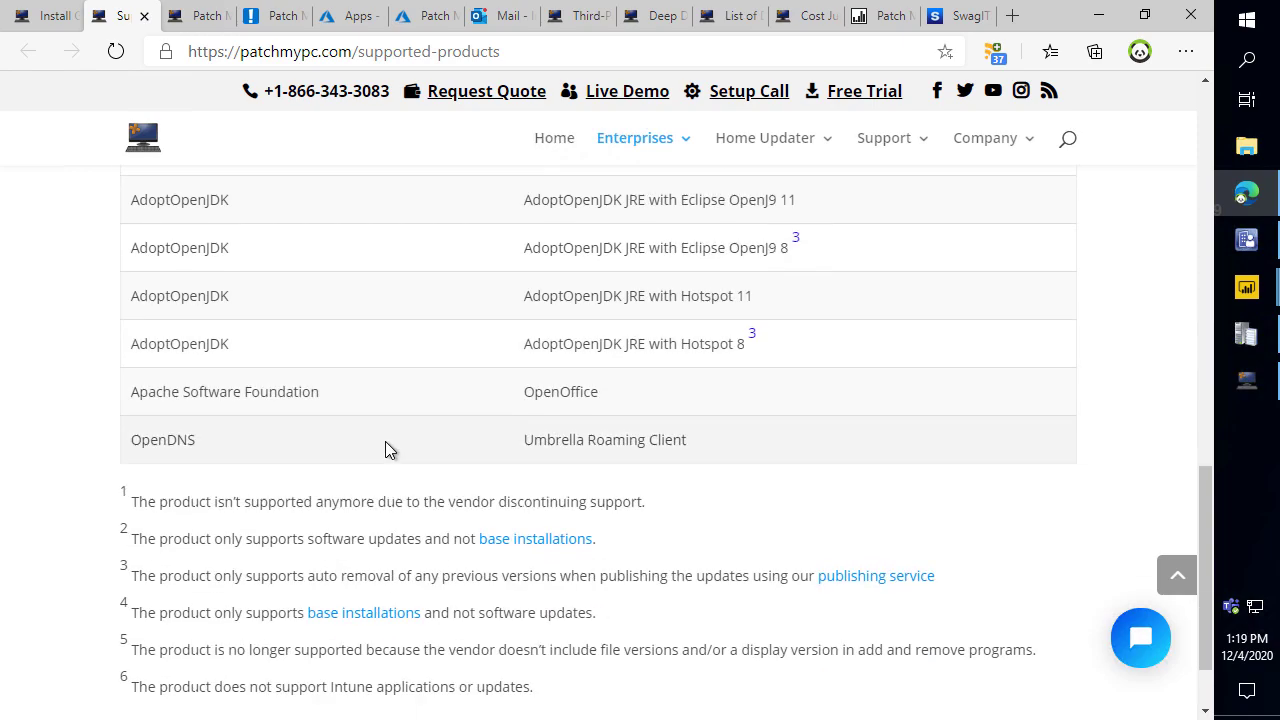
scroll(400, 383, up, 4)
double_click(289, 368)
key(BackSpace)
scroll(587, 386, up, 3)
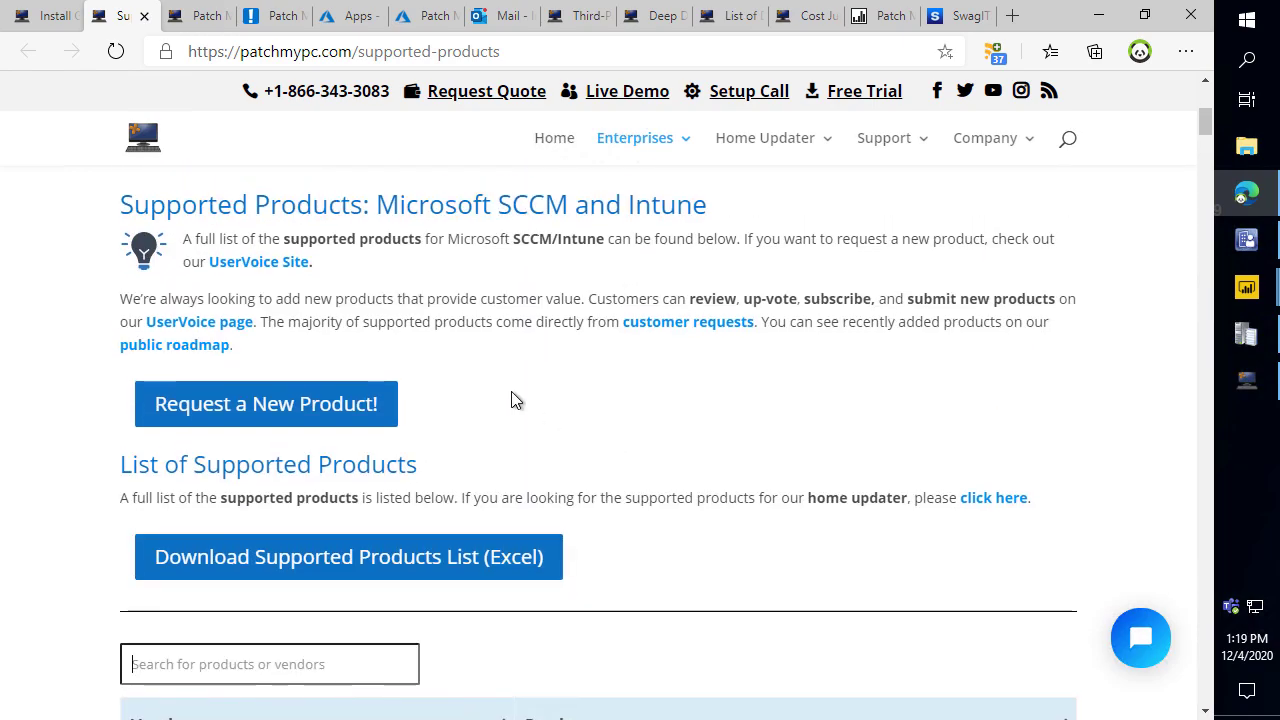
click(307, 414)
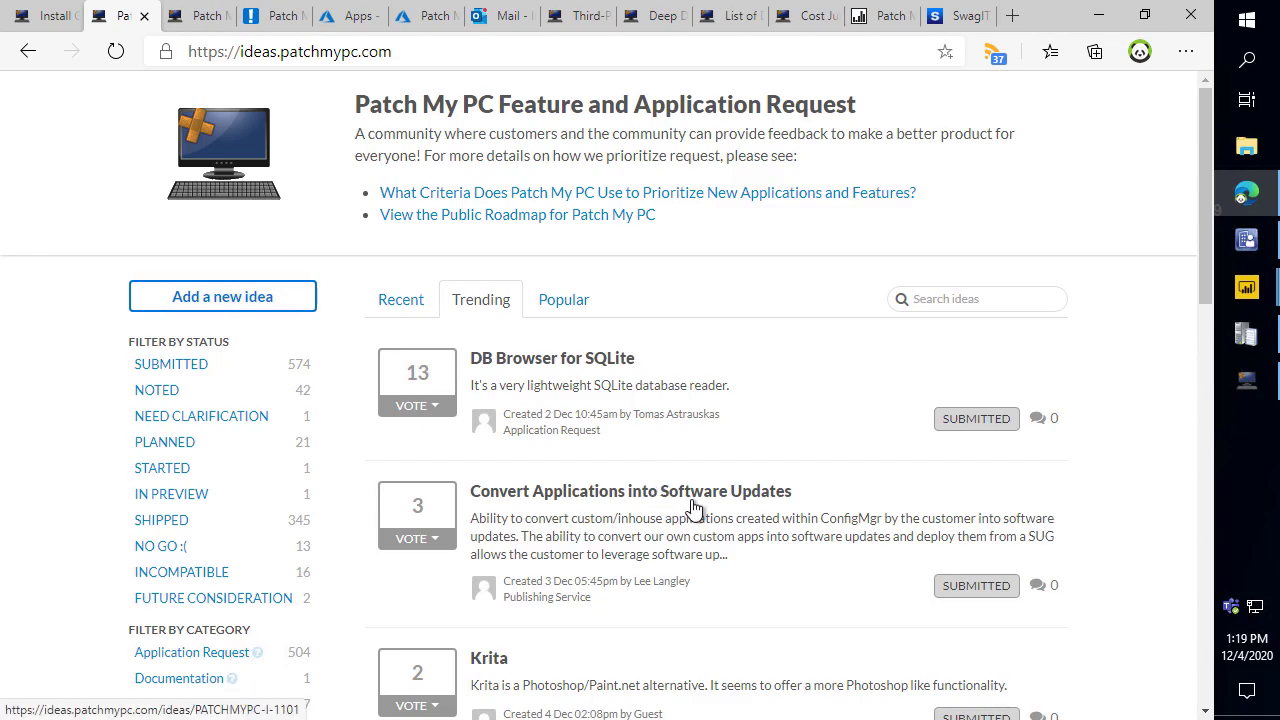
Browse the trending feature requests and open the Patch My PC public roadmap.
scroll(640, 434, down, 4)
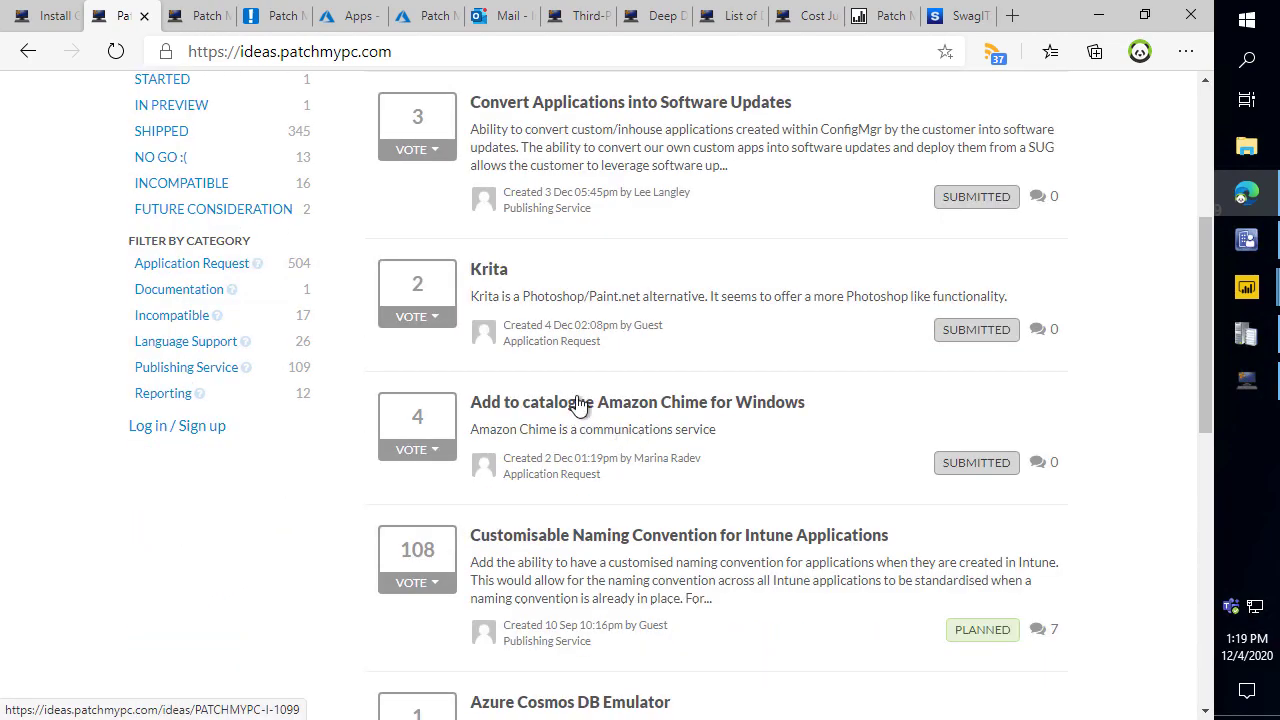
scroll(1005, 605, down, 2)
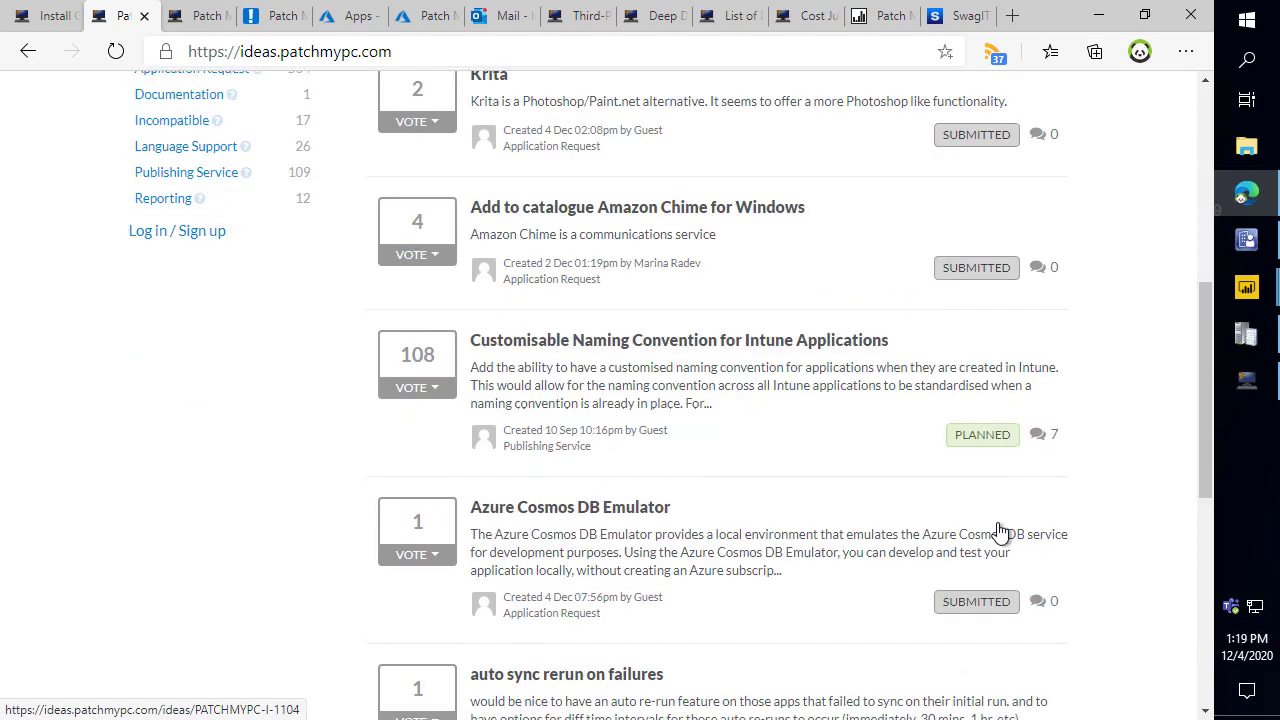
scroll(1000, 530, down, 3)
scroll(790, 465, up, 2)
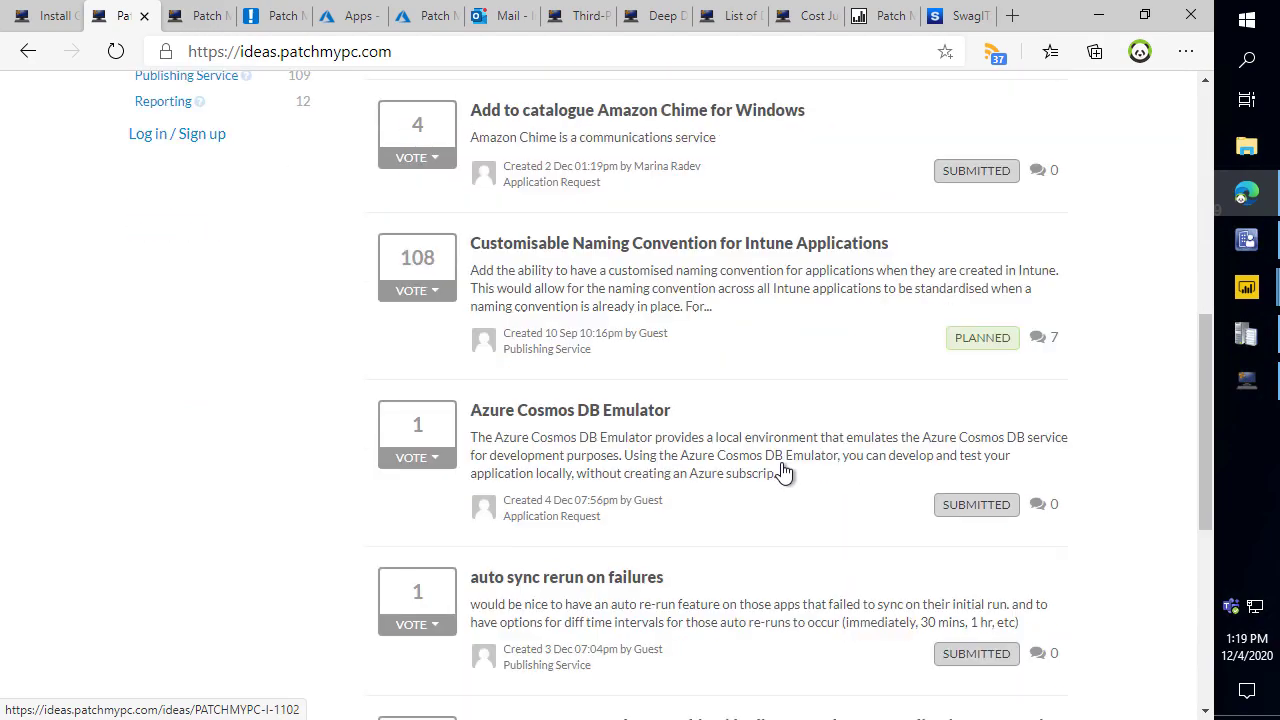
scroll(783, 472, up, 7)
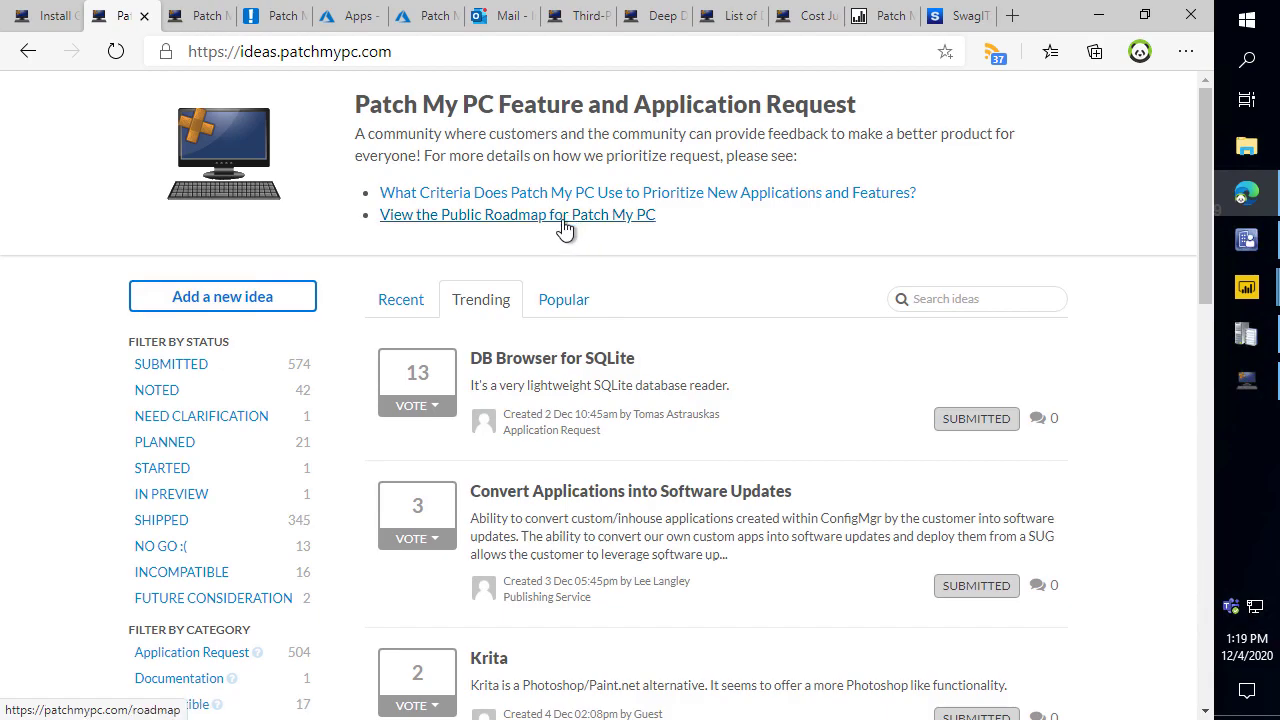
click(564, 228)
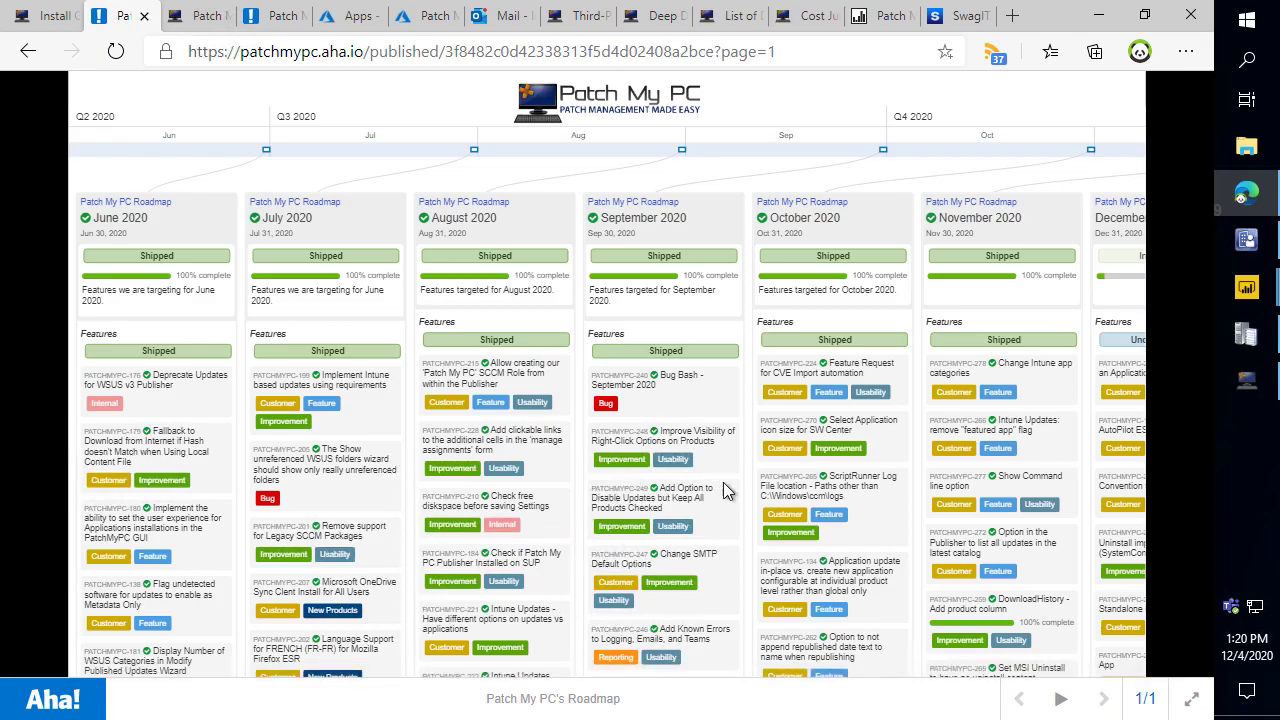
Scroll the roadmap across to Aug–Dec 2020, with December 2020 in development at 8%.
scroll(672, 524, down, 2)
scroll(680, 514, down, 6)
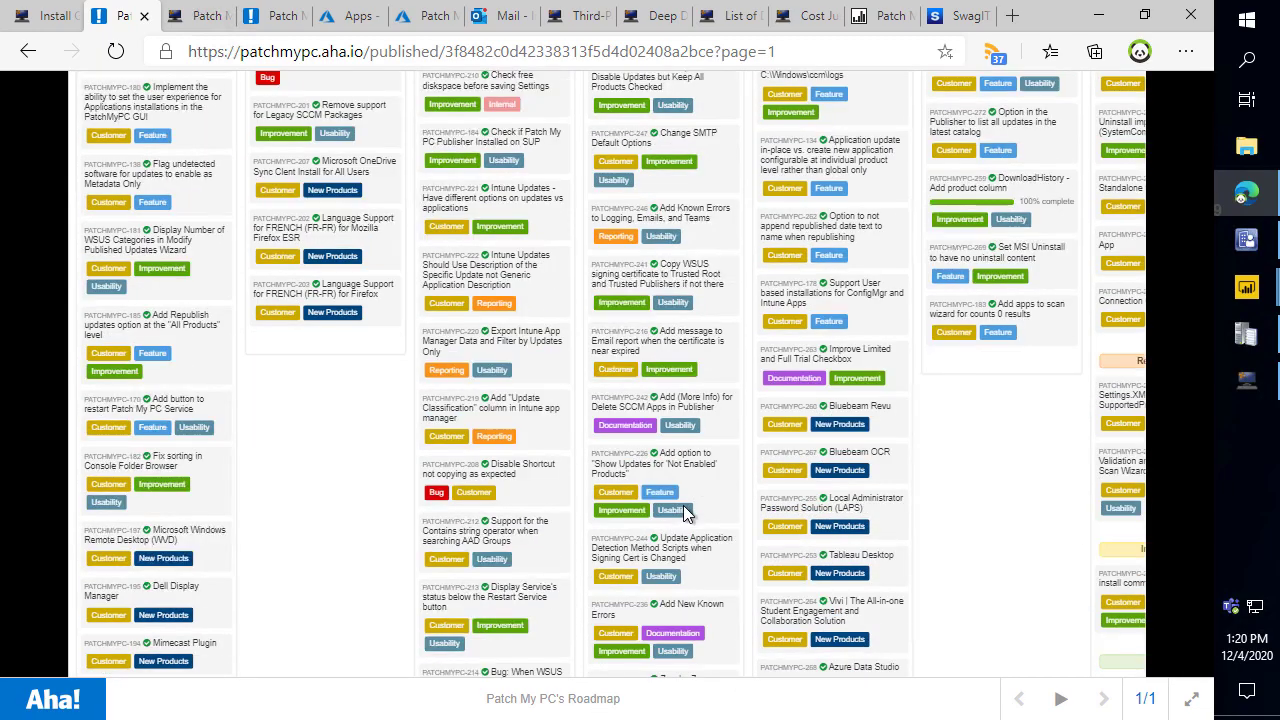
drag(660, 669, 909, 640)
scroll(855, 424, up, 8)
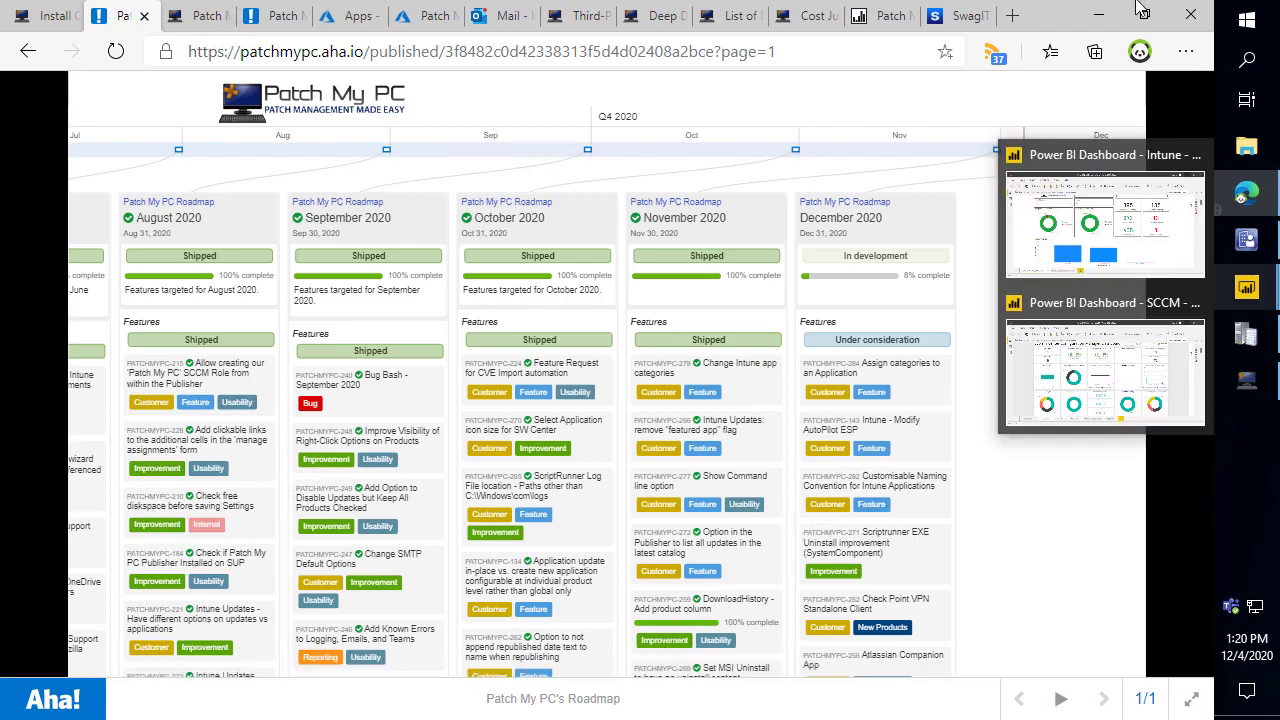
Minimize the browser and console and open the CVE Import Wizard with desktop CVE-List.csv loaded.
click(1103, 20)
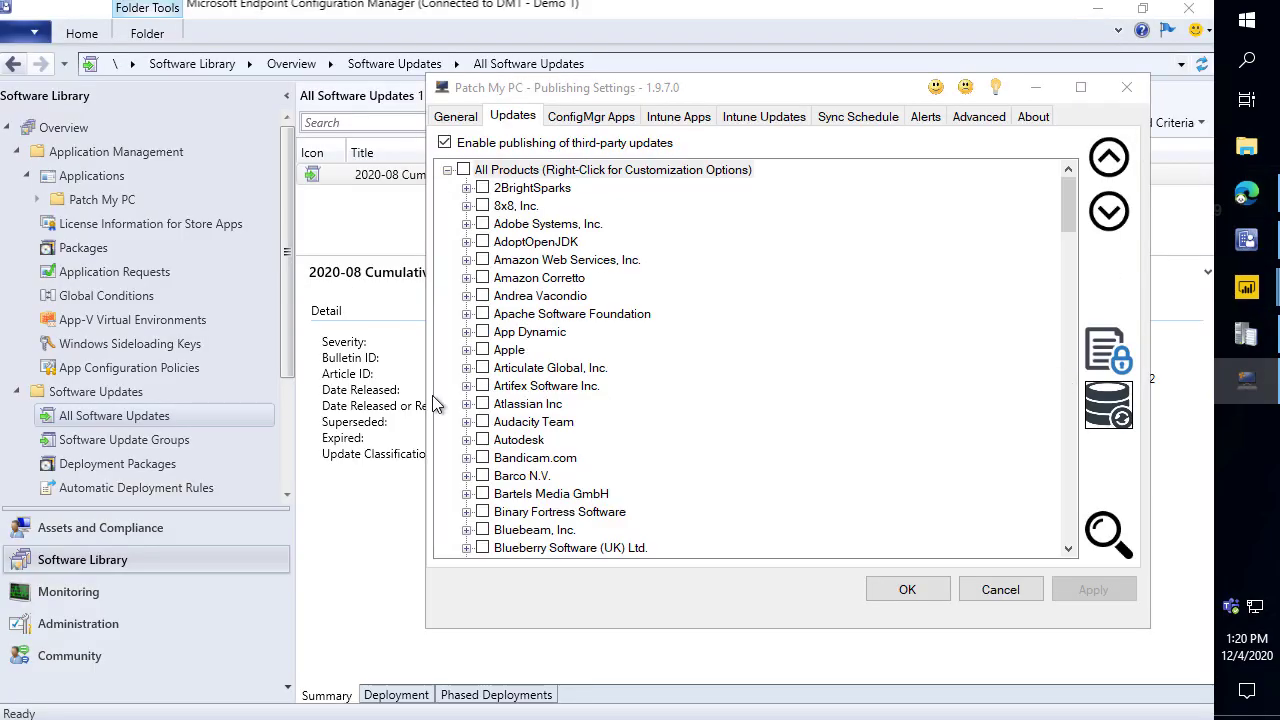
click(528, 172)
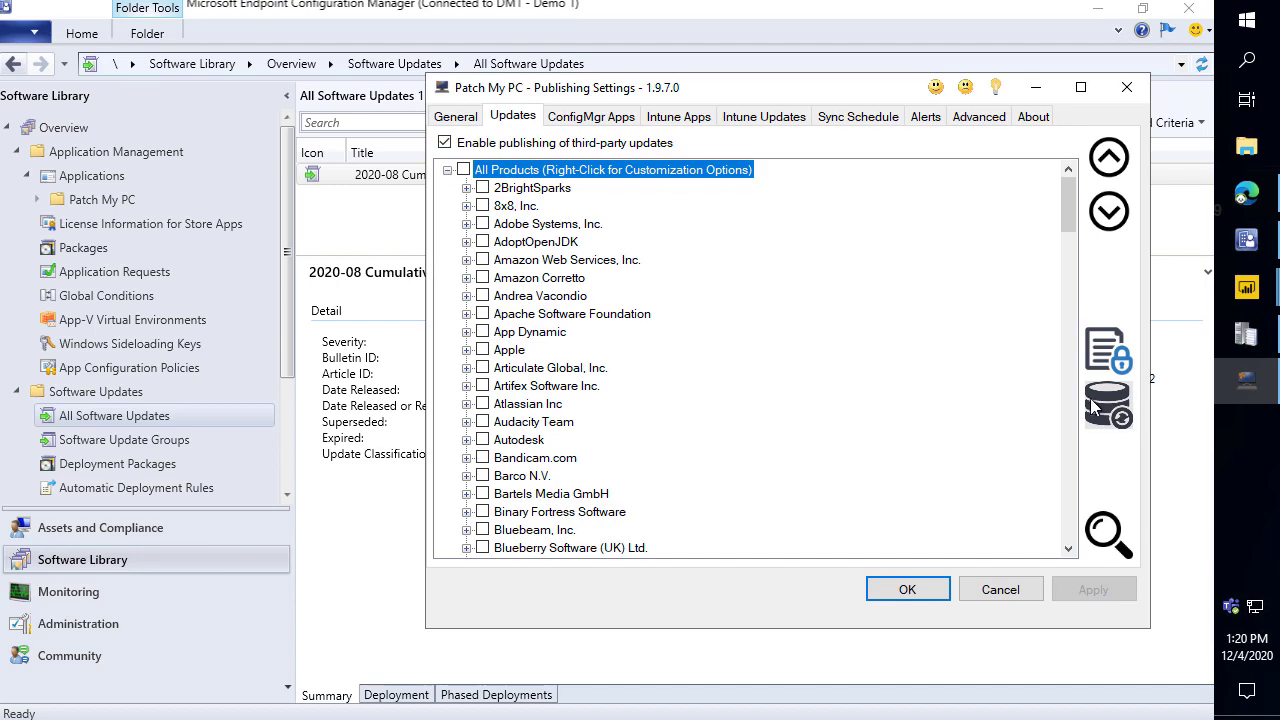
click(1100, 27)
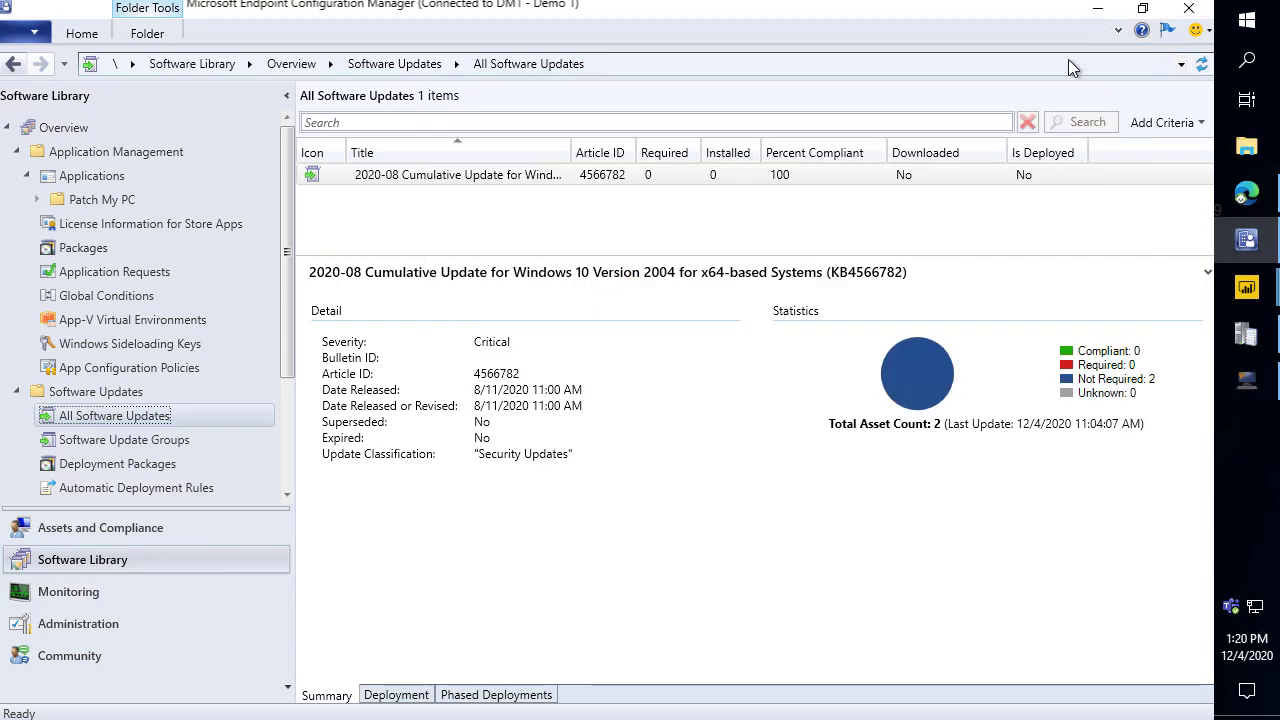
click(1098, 10)
drag(925, 88, 913, 47)
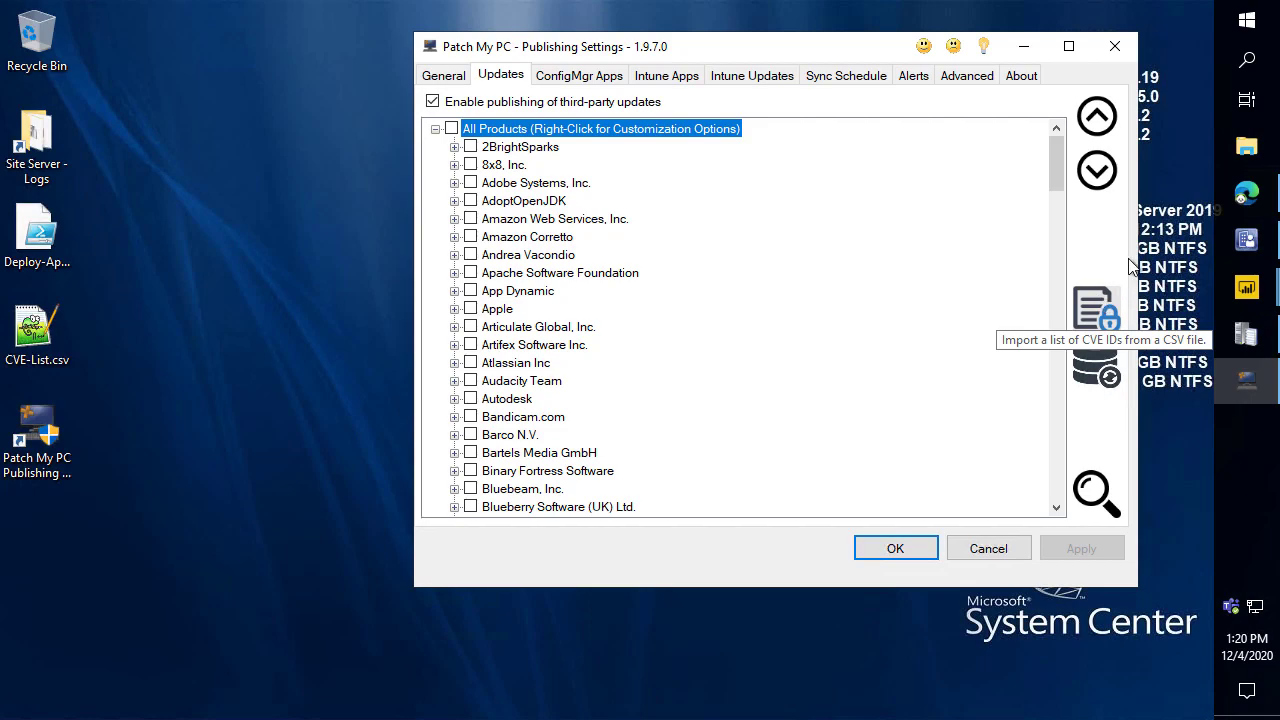
click(1098, 306)
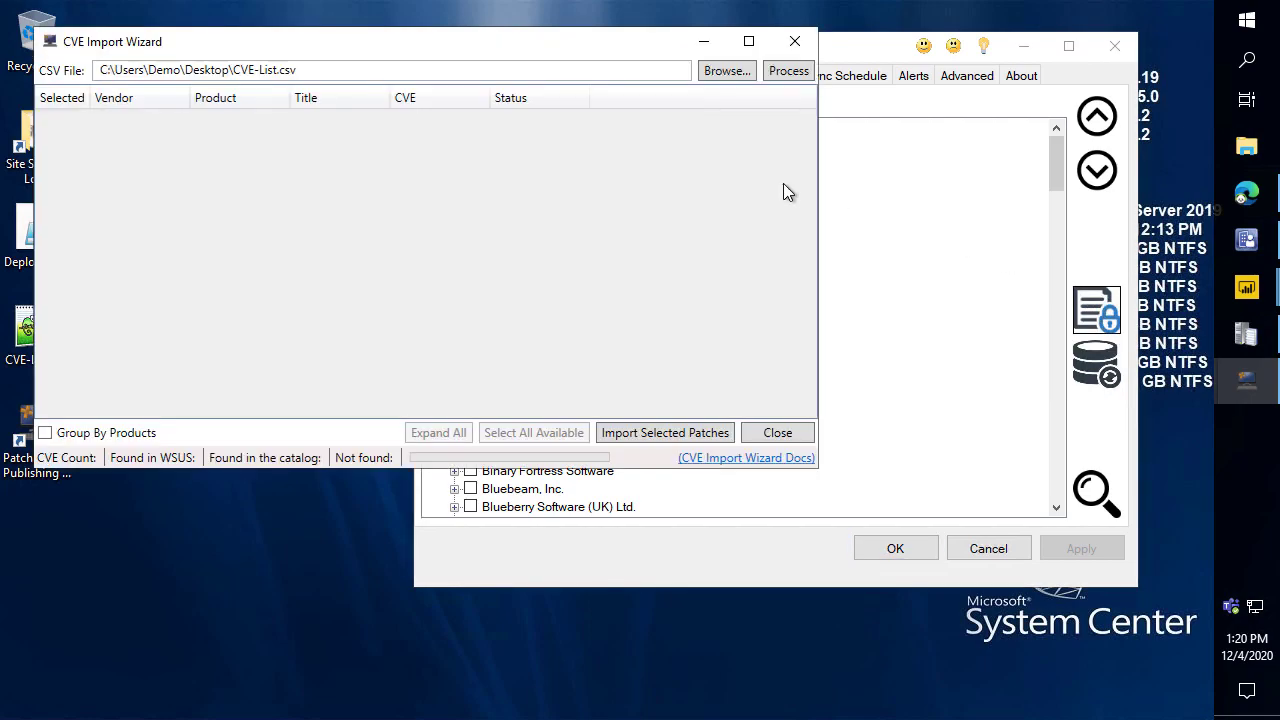
Inspect CVE-List.csv in Notepad++, then process it: 21 CVEs, 17 in catalog, 4 not found, 34 patches.
drag(503, 40, 644, 211)
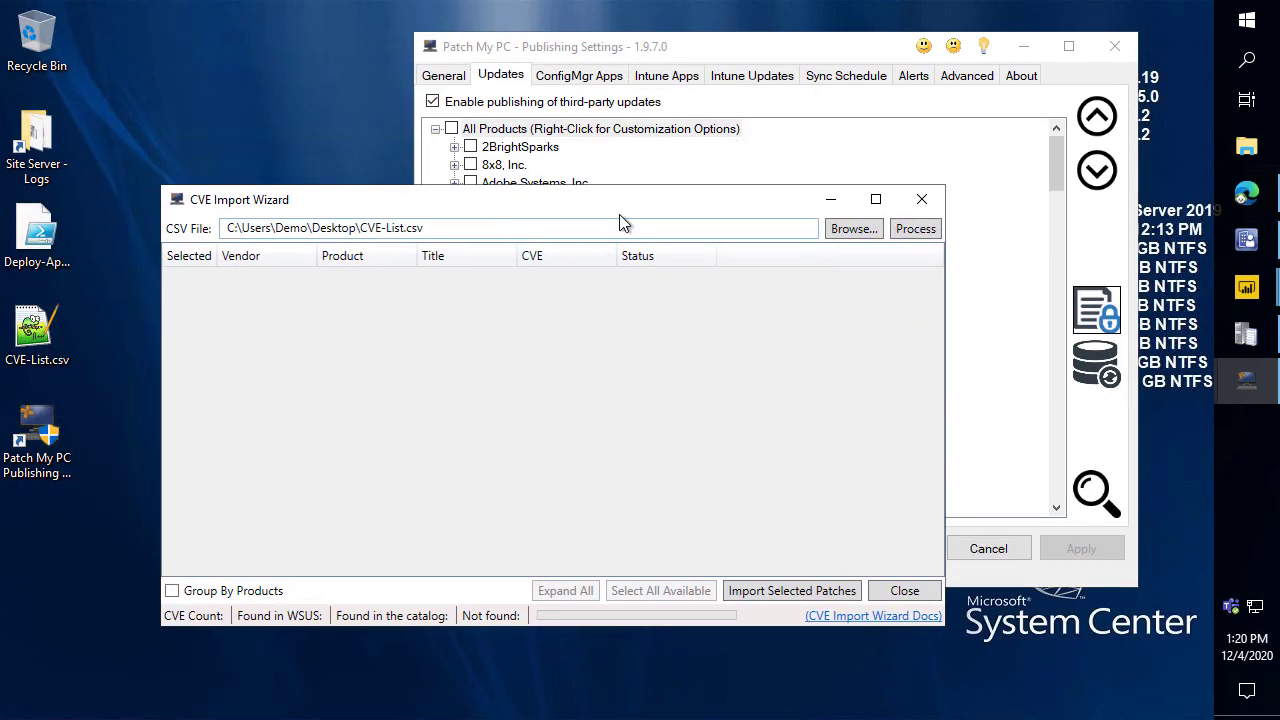
double_click(40, 335)
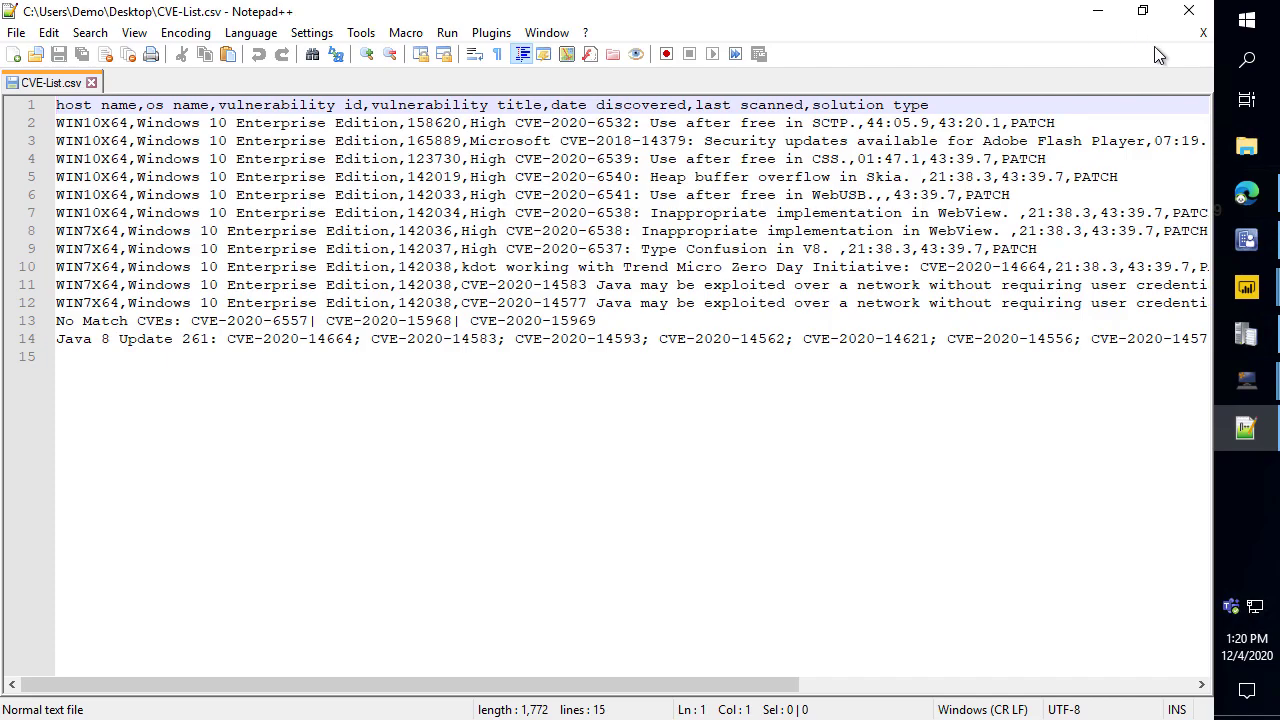
click(1188, 12)
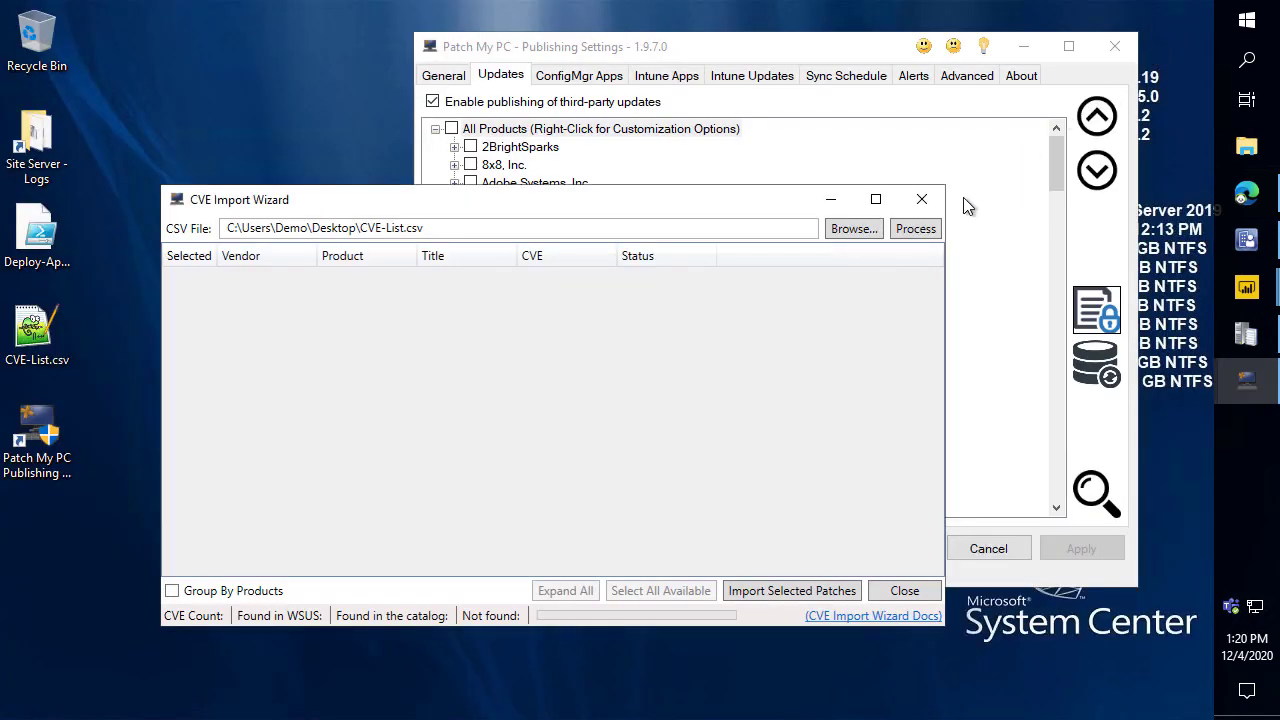
click(908, 229)
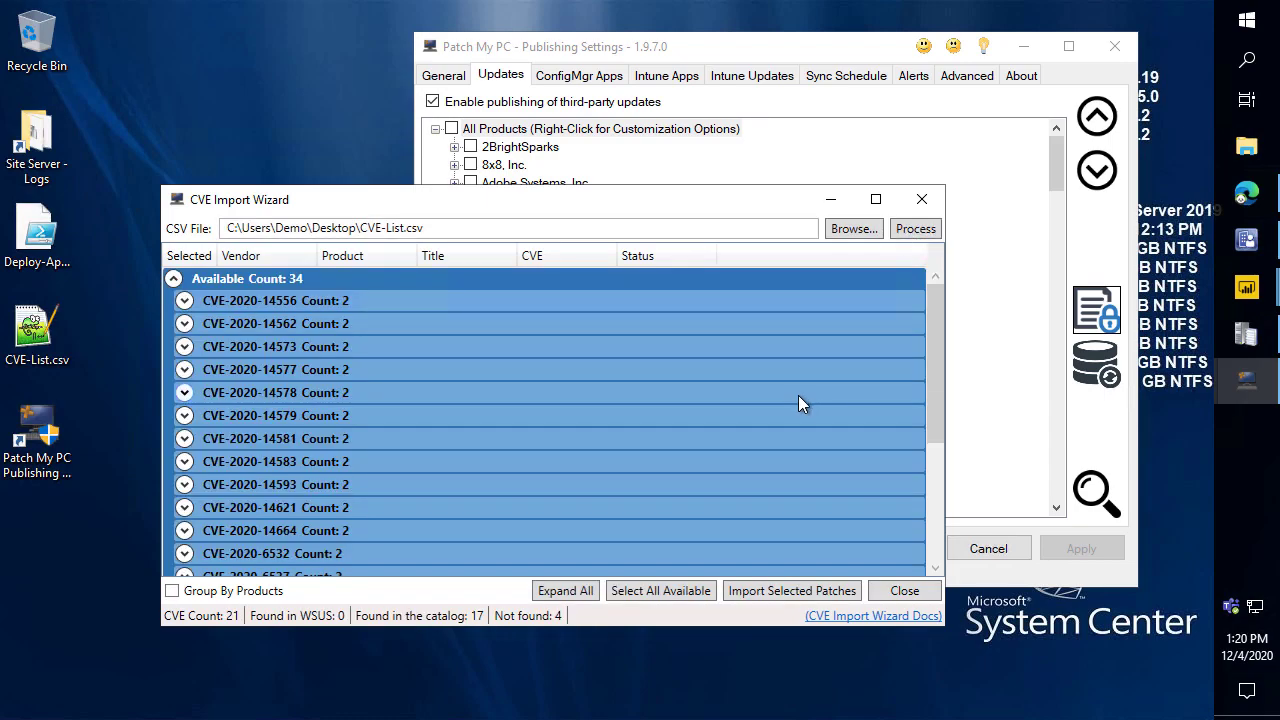
Group the CVE results by product and expand the Oracle Java 8 (x64) patches.
click(173, 592)
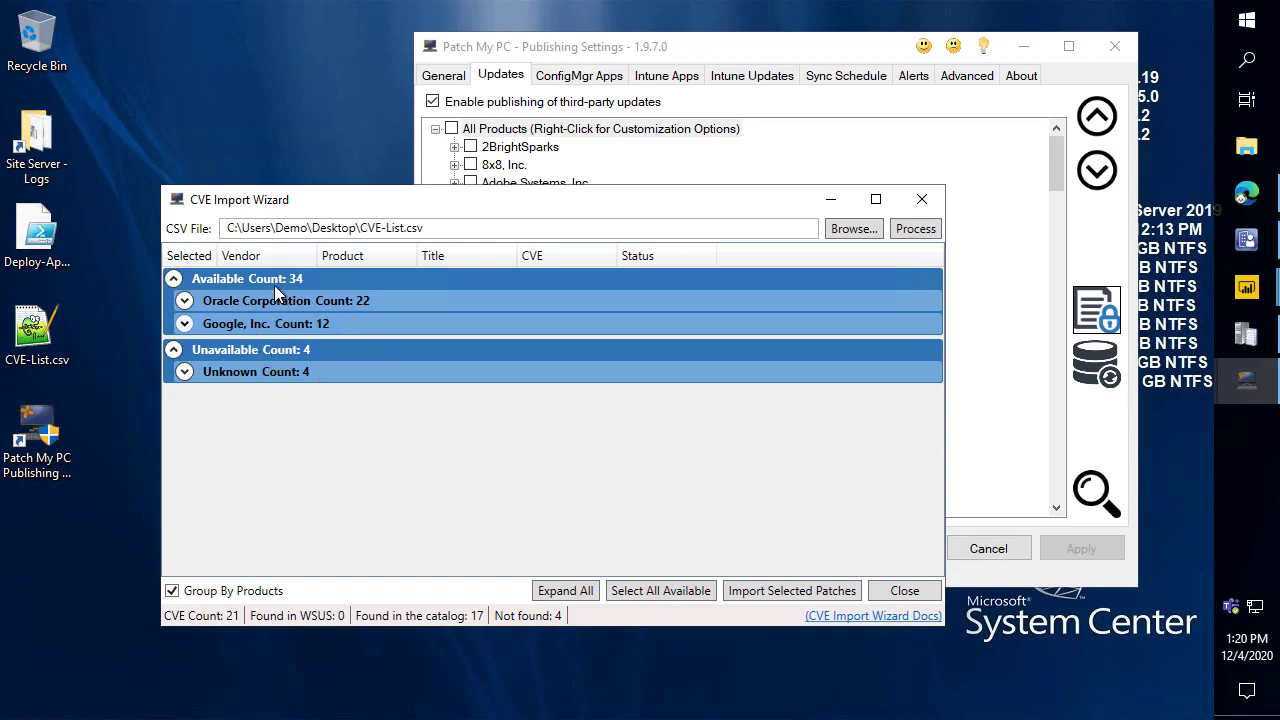
click(184, 303)
click(195, 324)
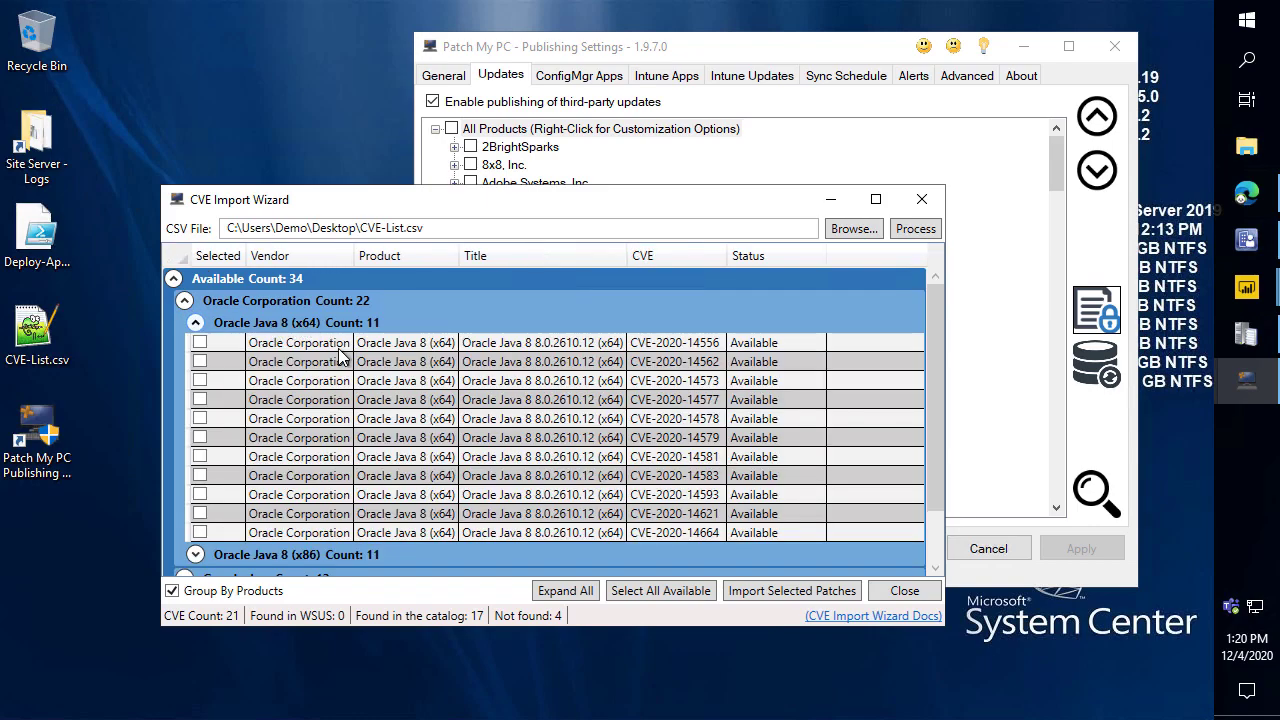
scroll(650, 428, down, 1)
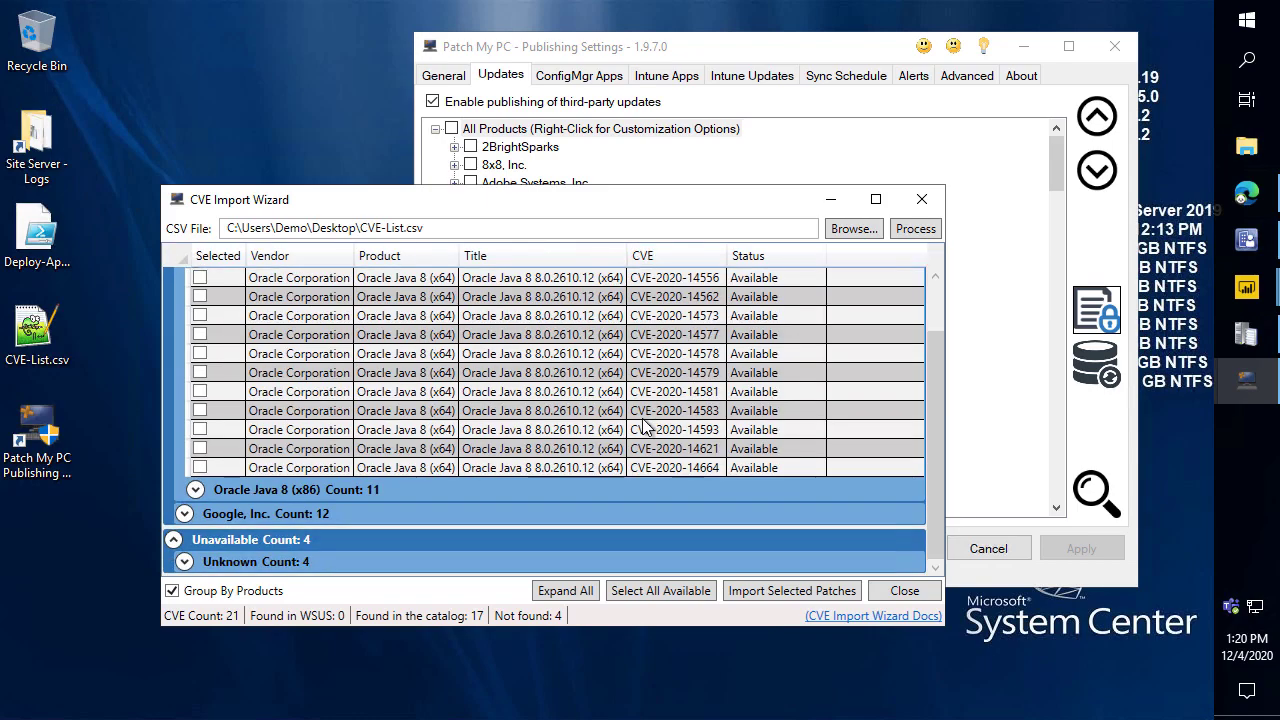
List the four unmatched Unknown CVEs, tick CVE-2020-14556, then close the wizard without importing.
click(184, 561)
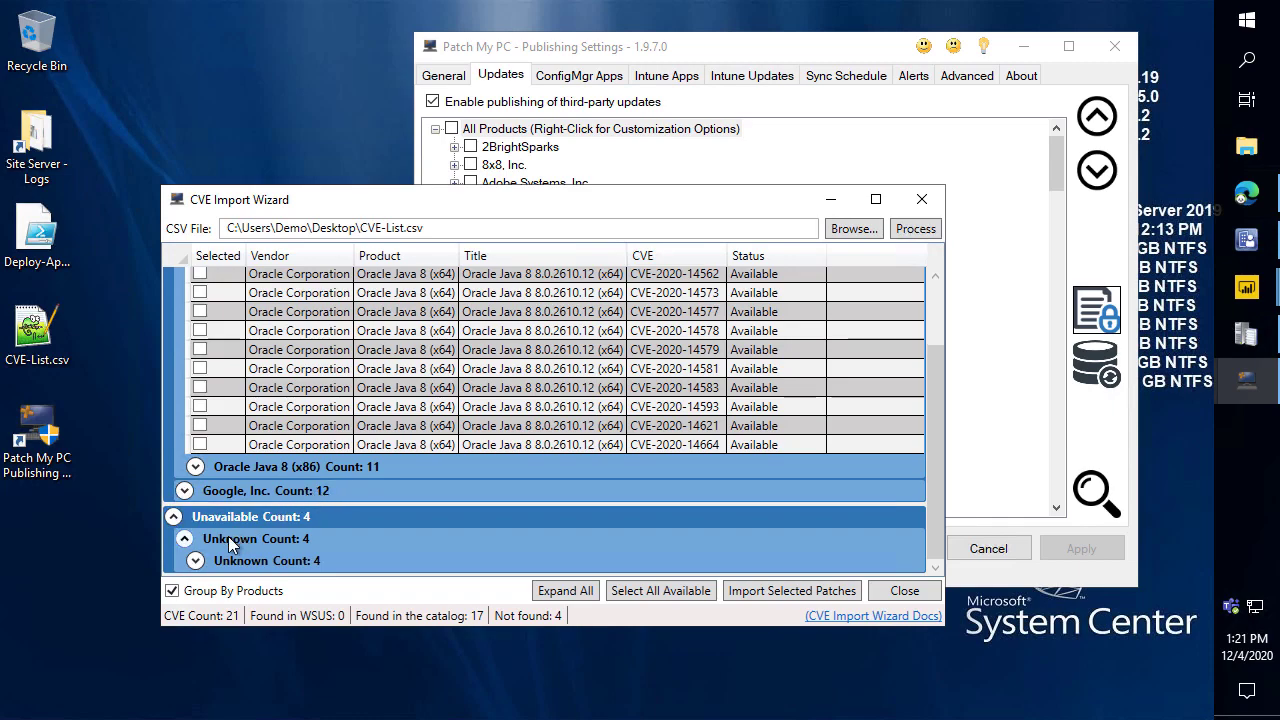
click(197, 560)
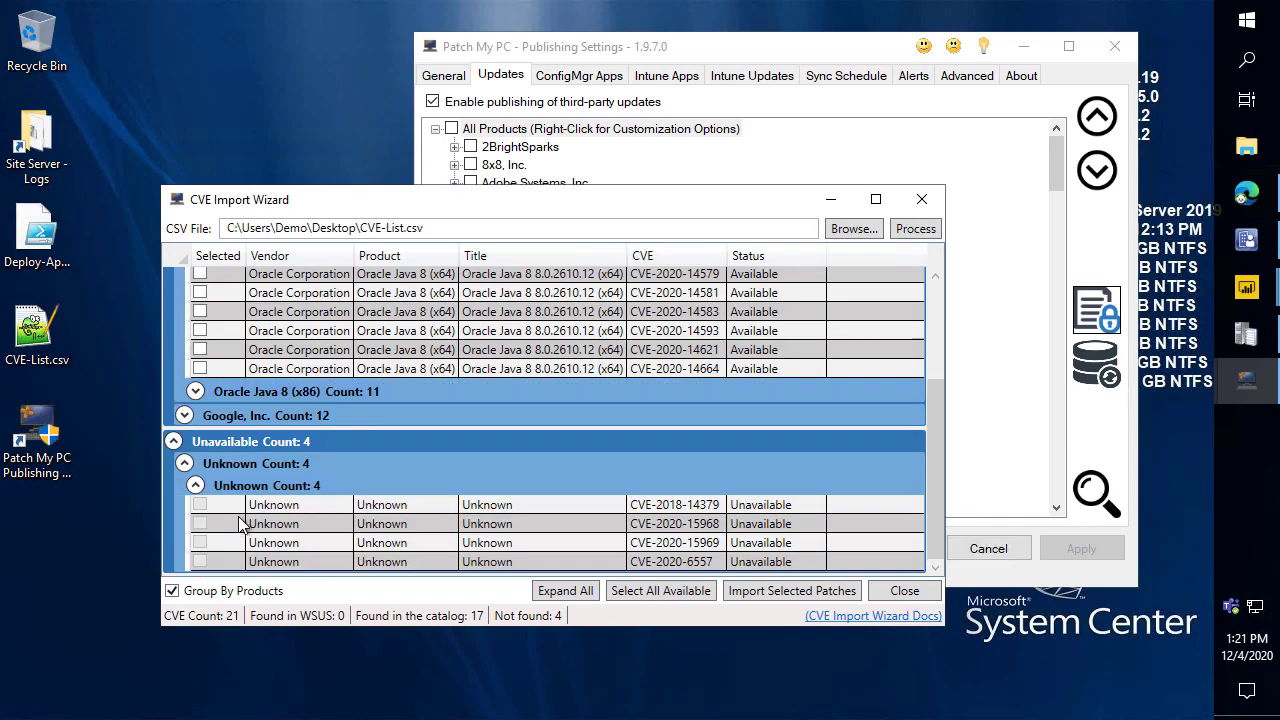
scroll(352, 356, up, 3)
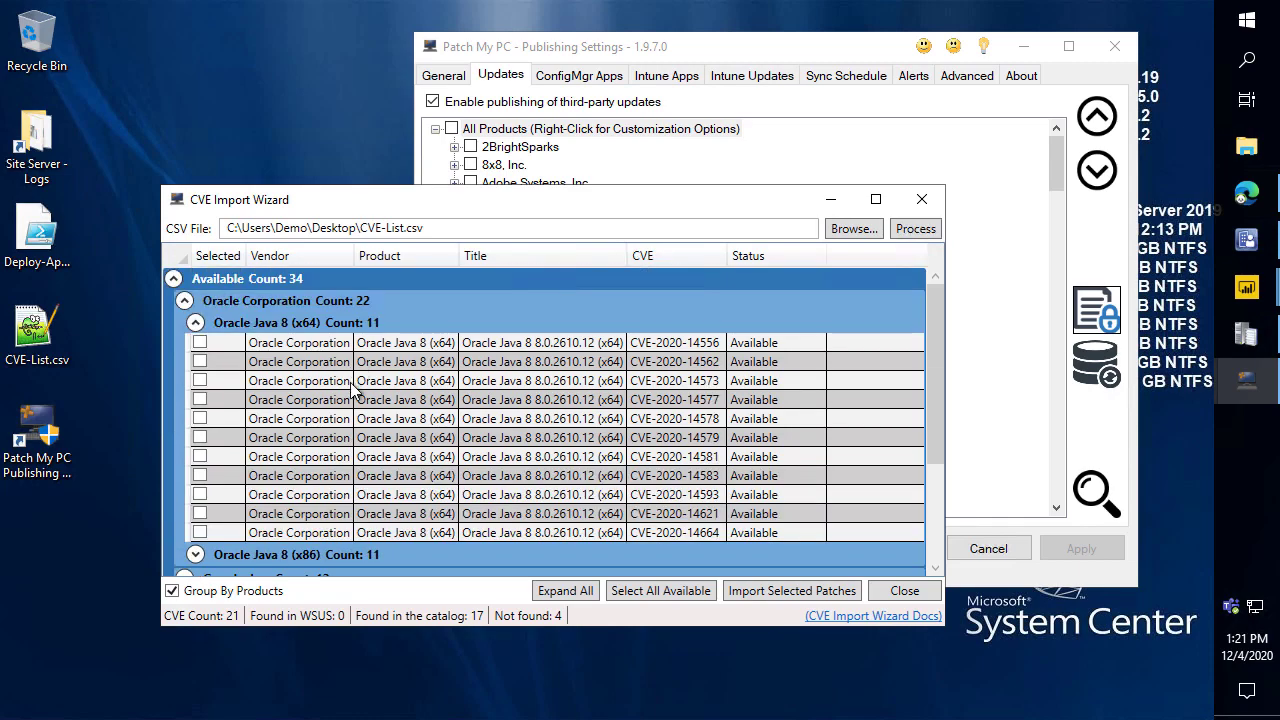
click(200, 343)
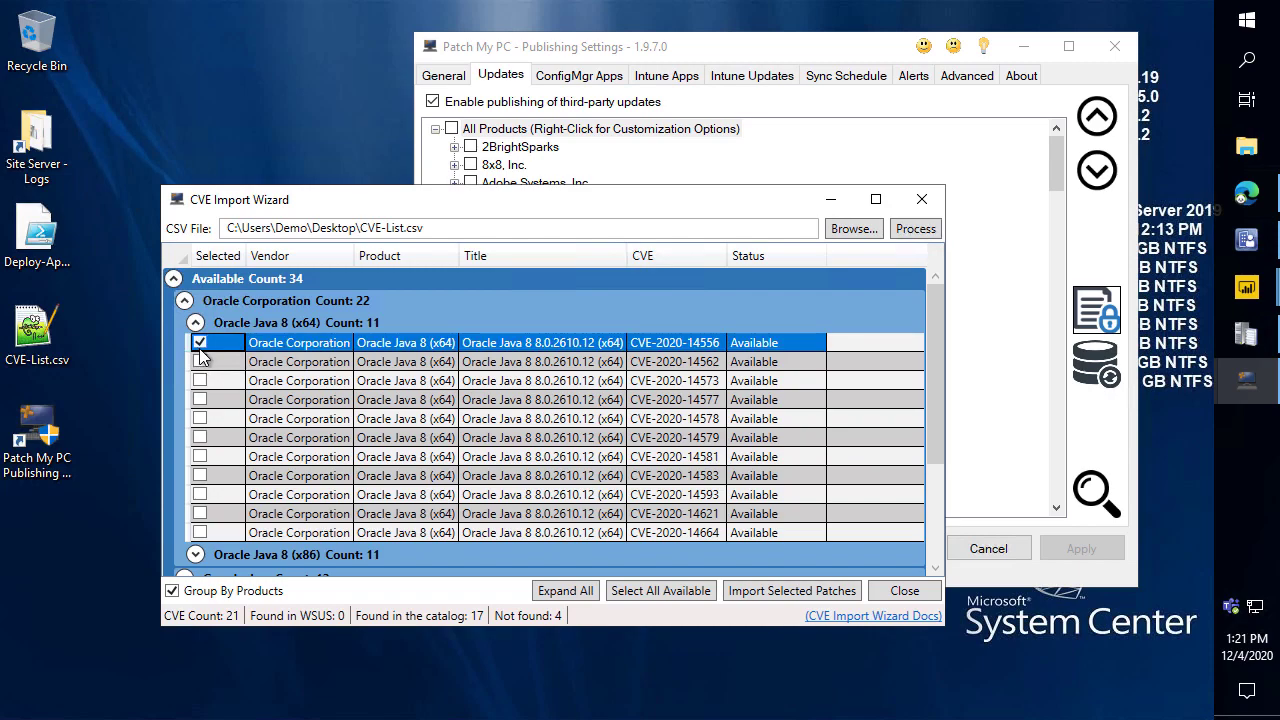
click(578, 381)
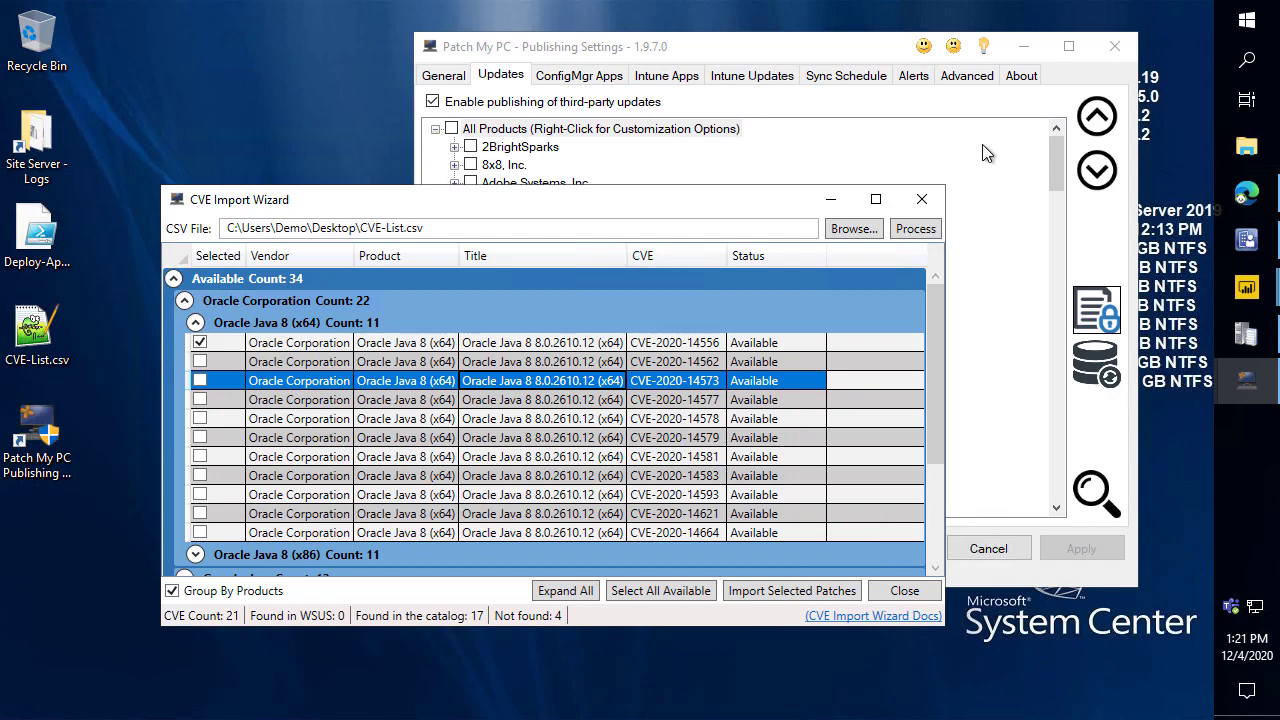
click(922, 203)
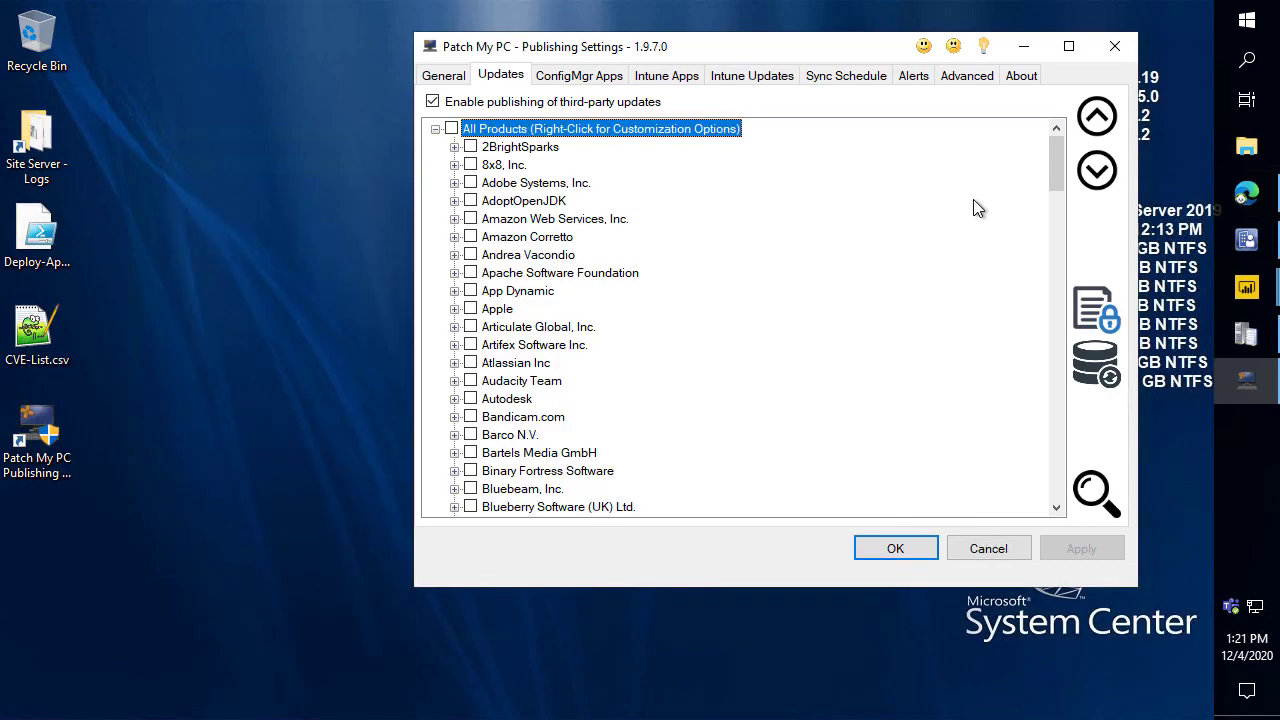
Search the product list for 'go' and tick Google Chrome (x64) for publishing.
key(ctrl+f)
text(google)
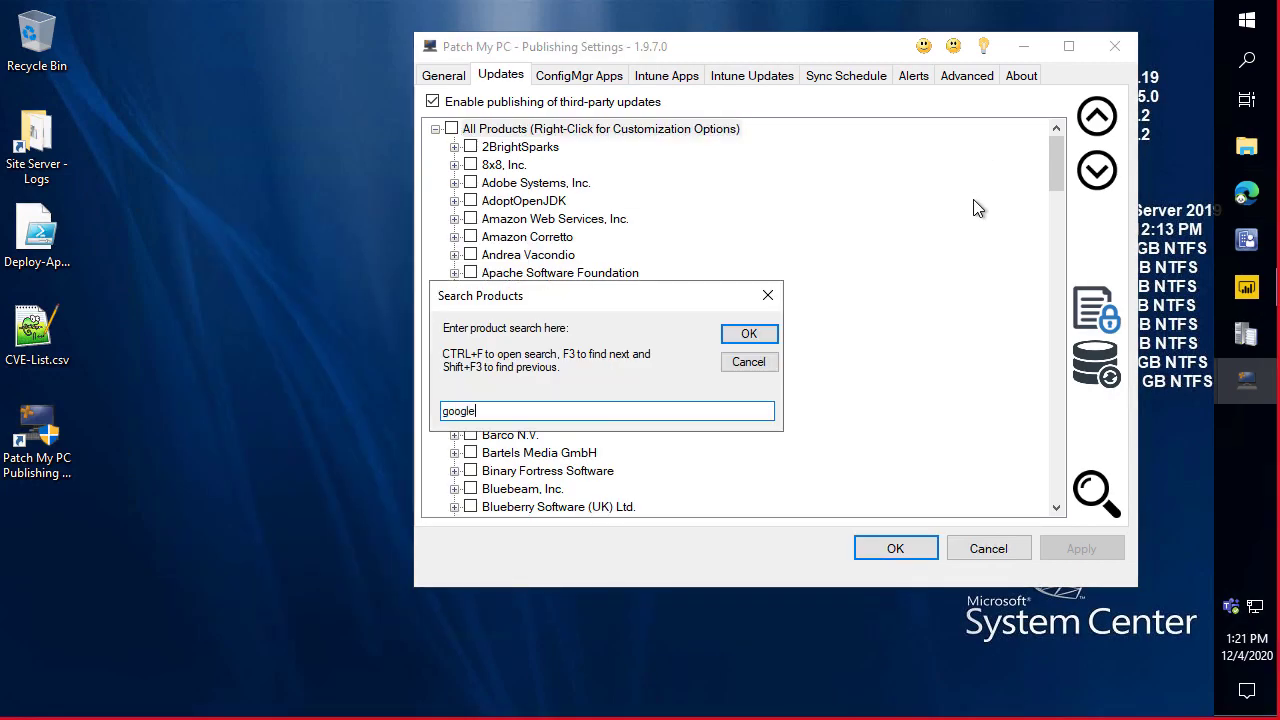
key(Return)
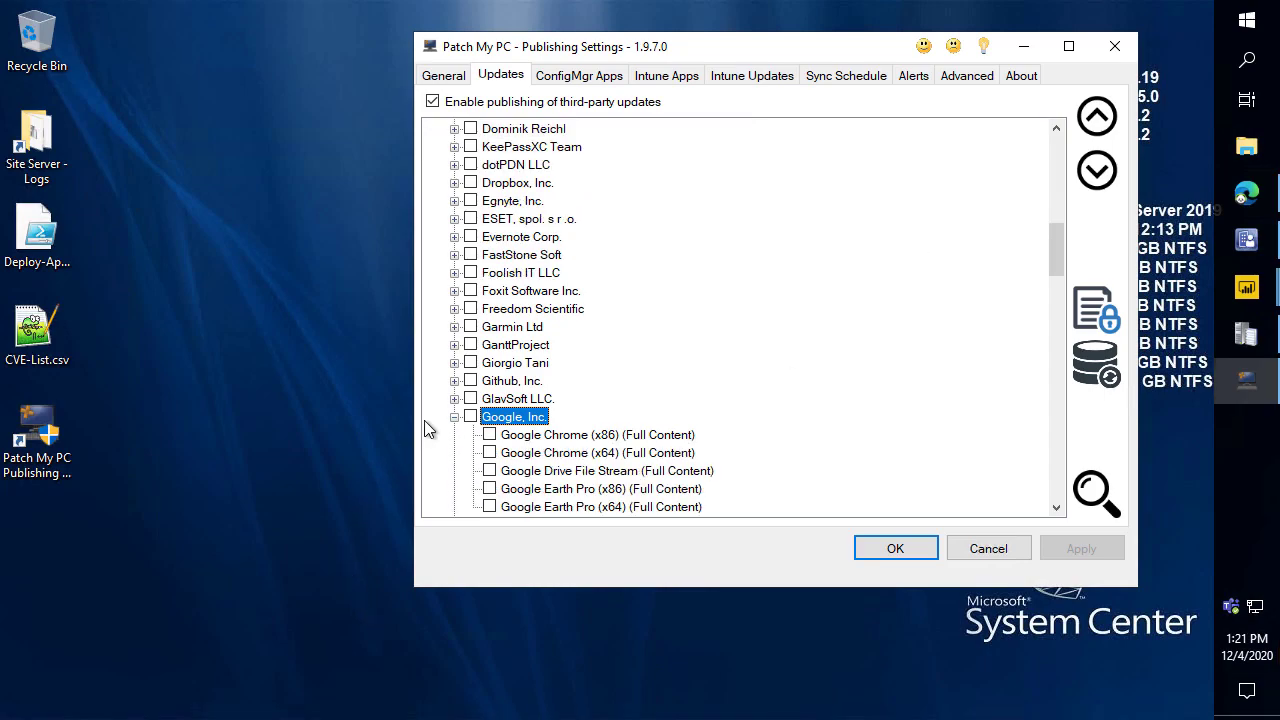
click(489, 453)
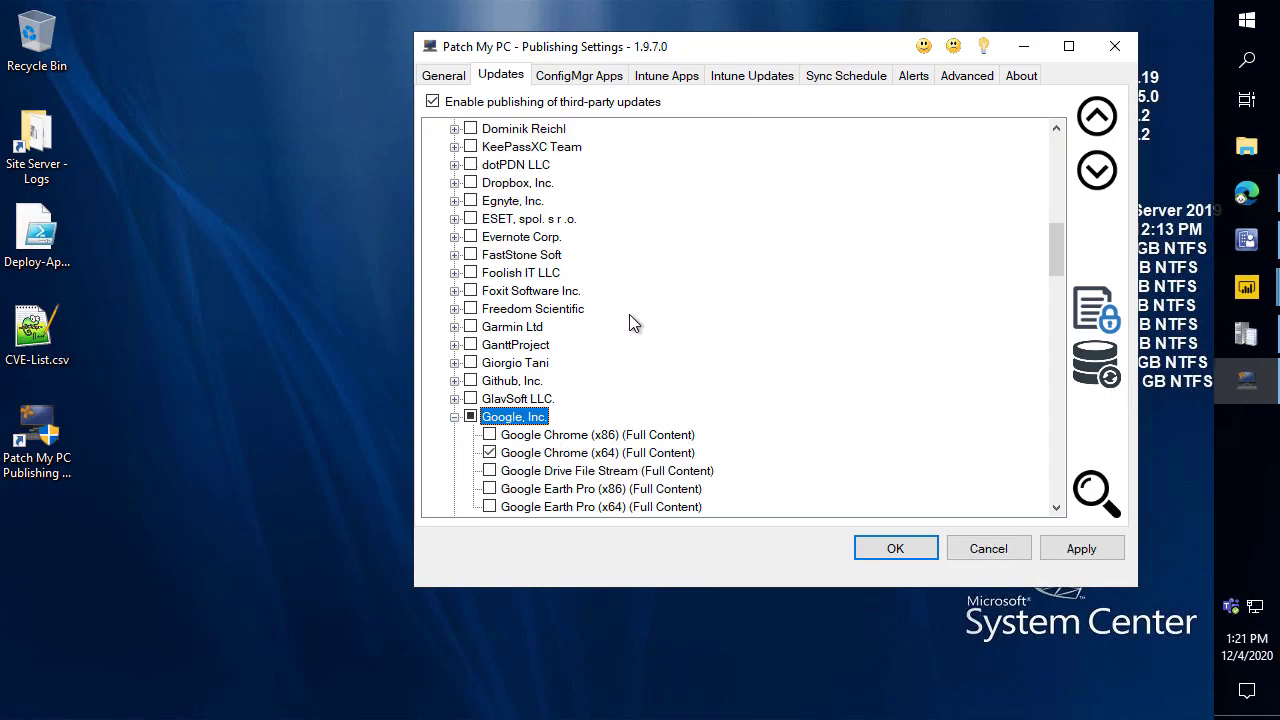
Search for 'java' and tick Oracle Java 8 (x86) for publishing.
key(ctrl+f)
text(java)
key(Return)
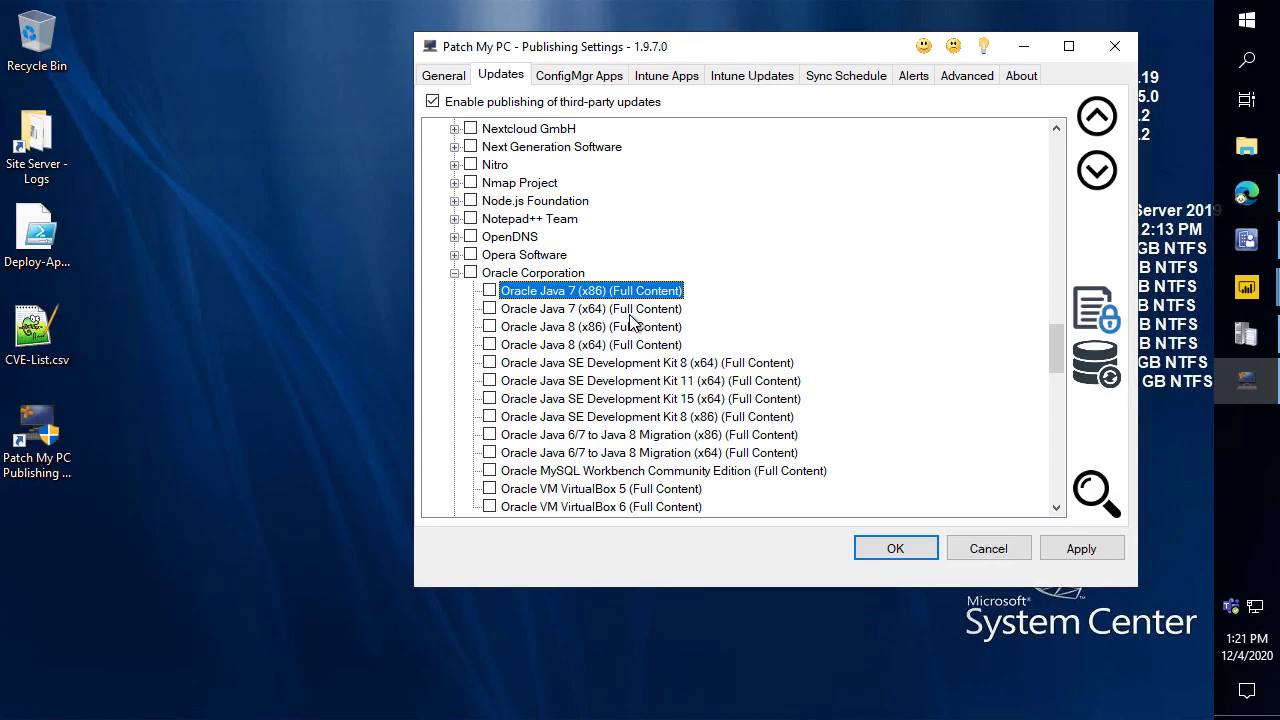
click(489, 327)
scroll(500, 330, up, 20)
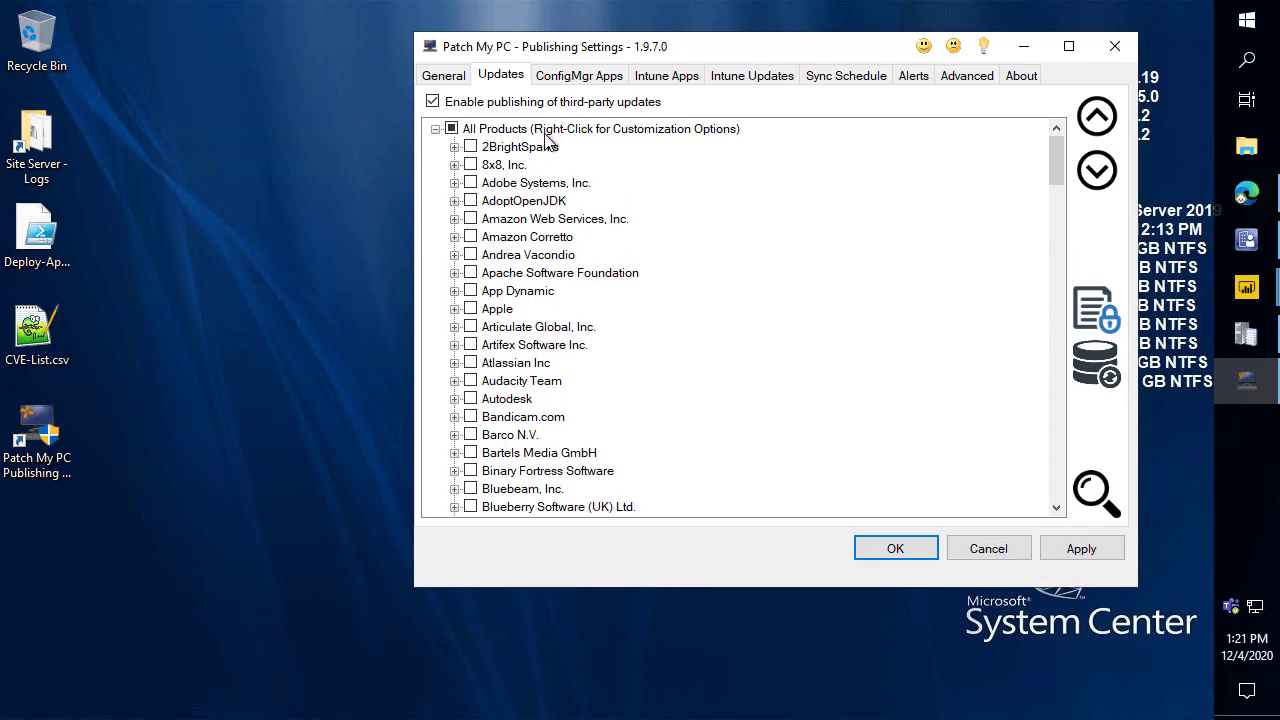
right_click(548, 130)
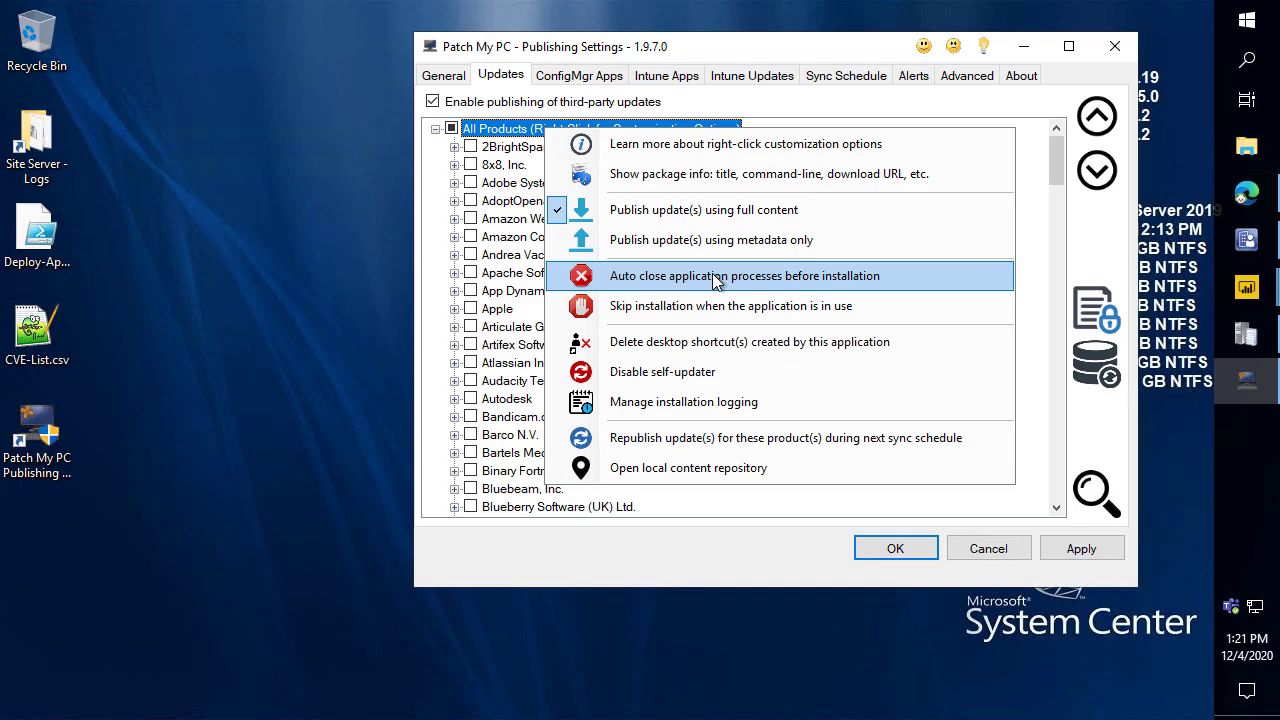
Turn on desktop shortcut deletion and disable self-updaters for all 74 products.
click(712, 342)
click(677, 444)
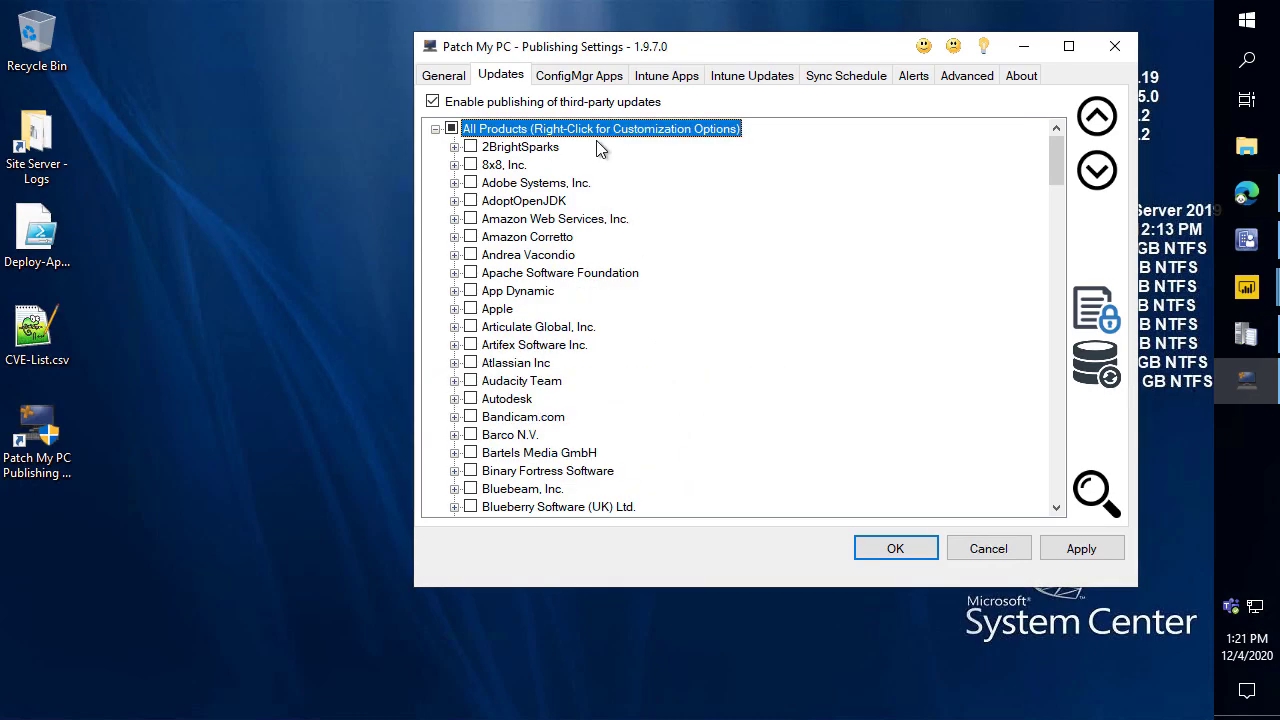
right_click(597, 129)
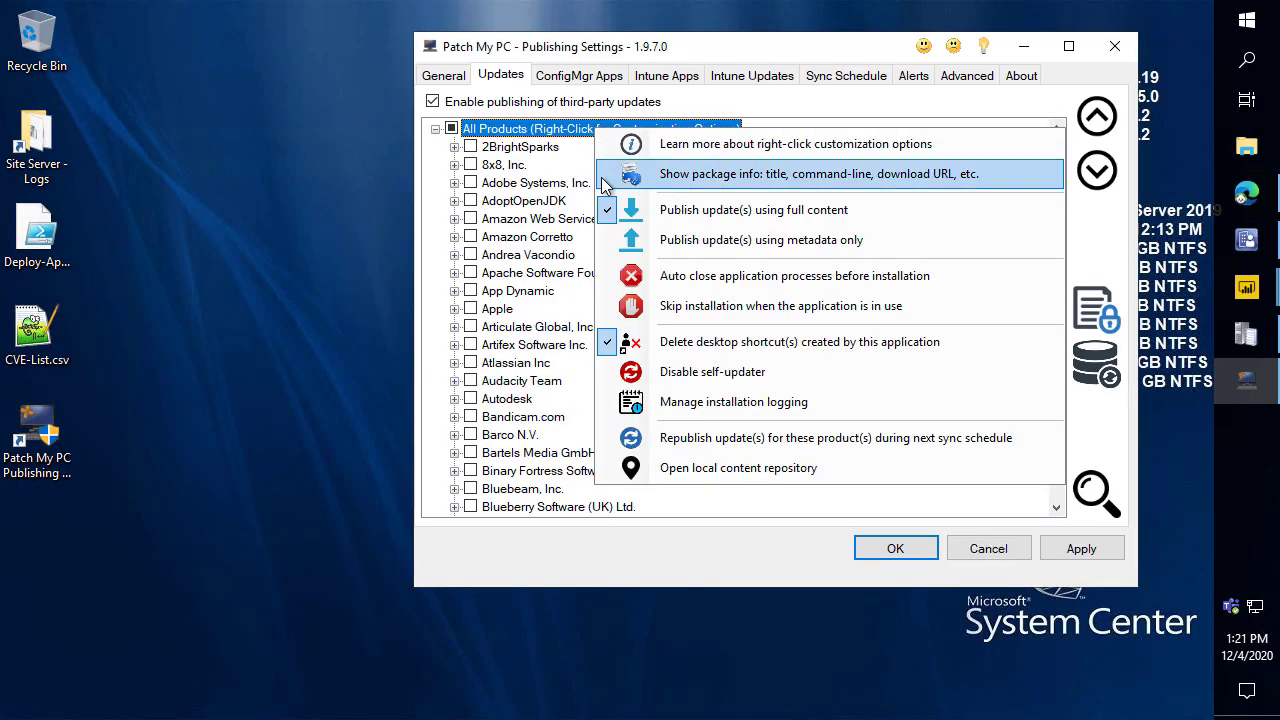
click(710, 370)
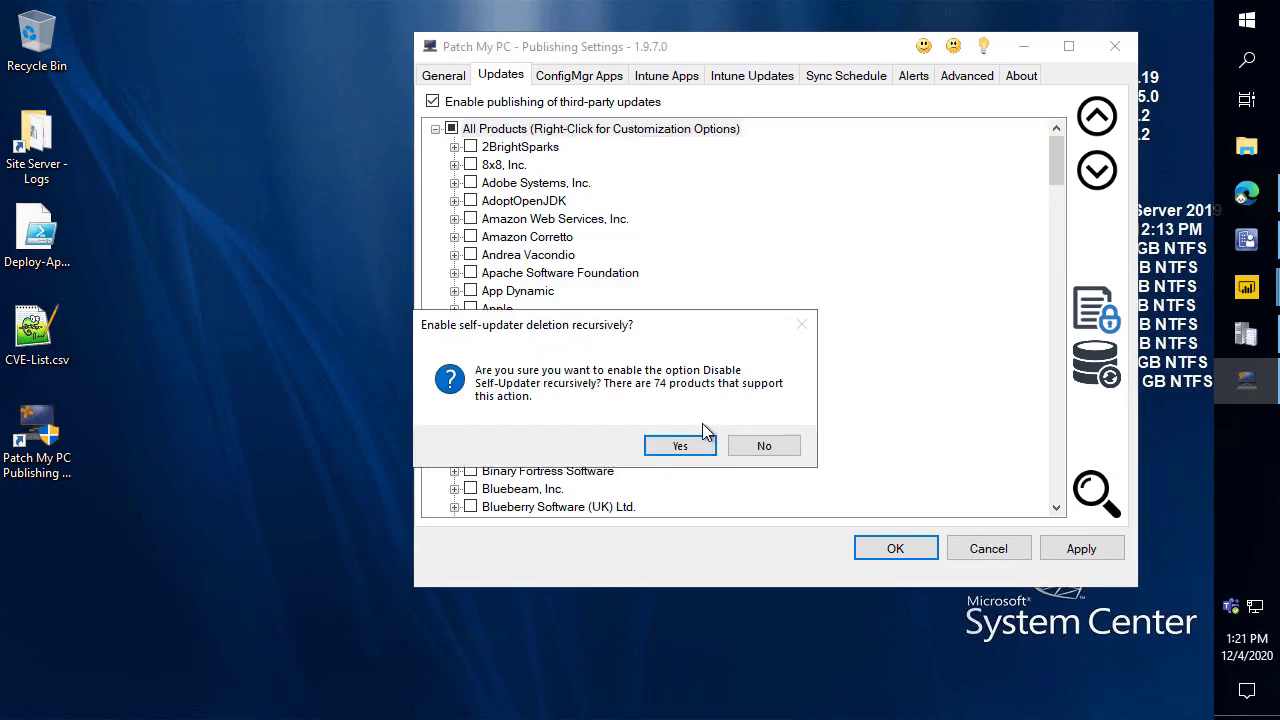
click(676, 444)
Enable installation logging for all products, prefixed with the computer name, without secondary-folder copying.
right_click(616, 129)
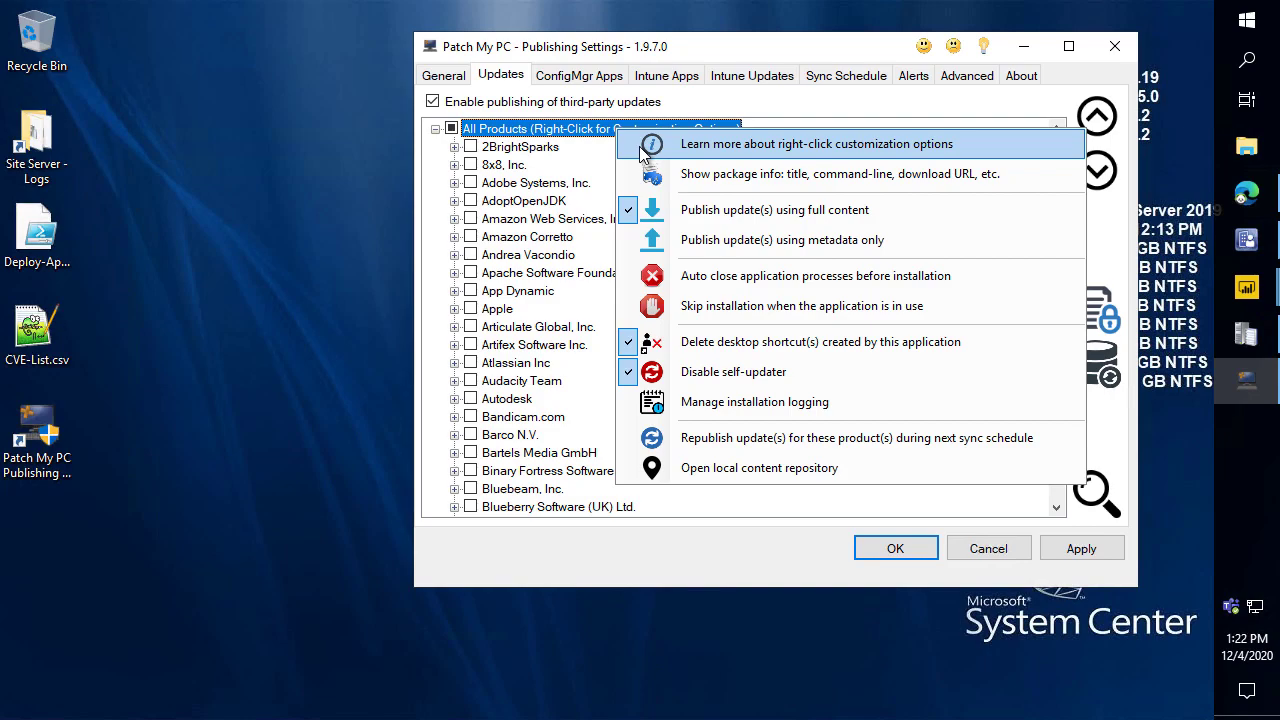
click(699, 402)
click(643, 241)
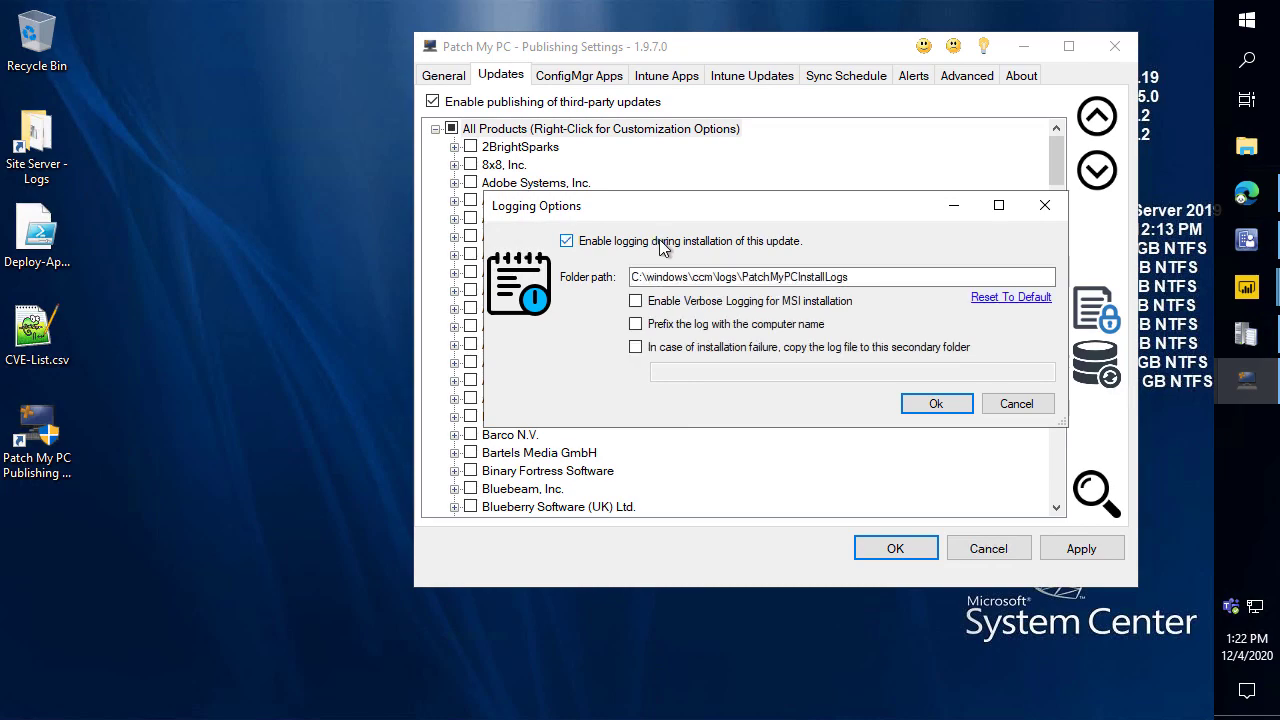
click(704, 324)
click(703, 348)
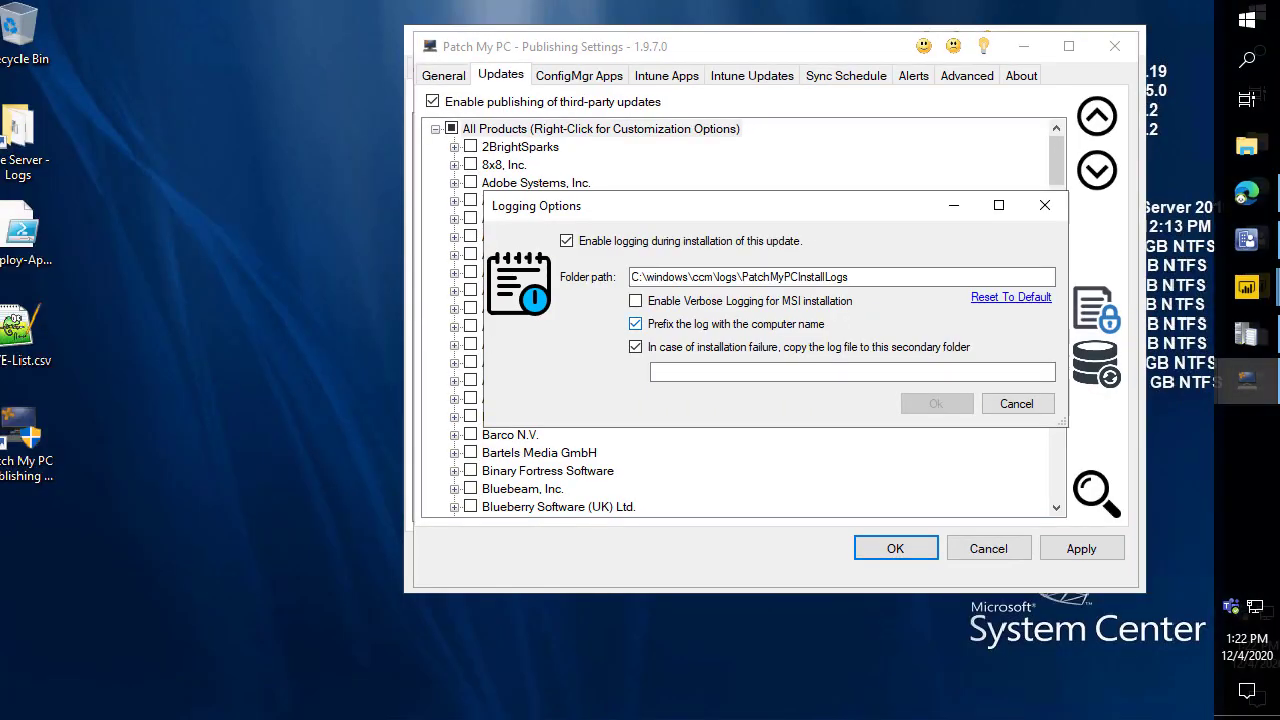
click(831, 349)
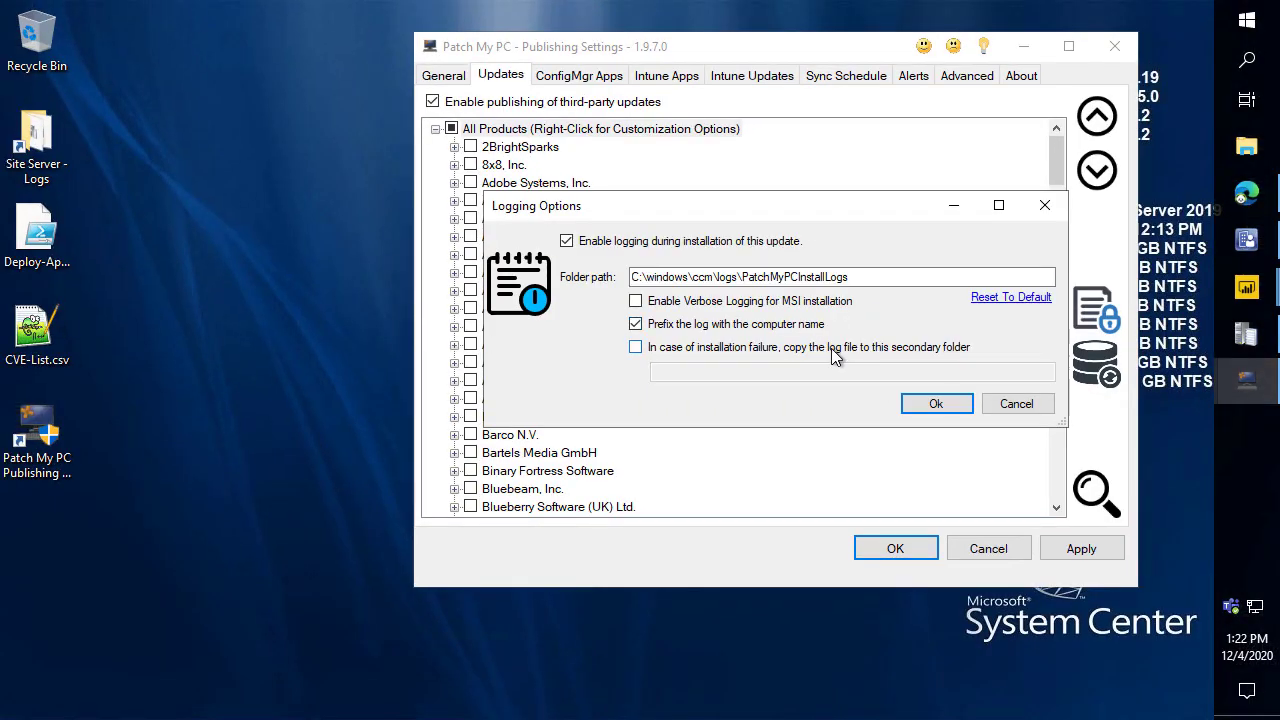
click(940, 405)
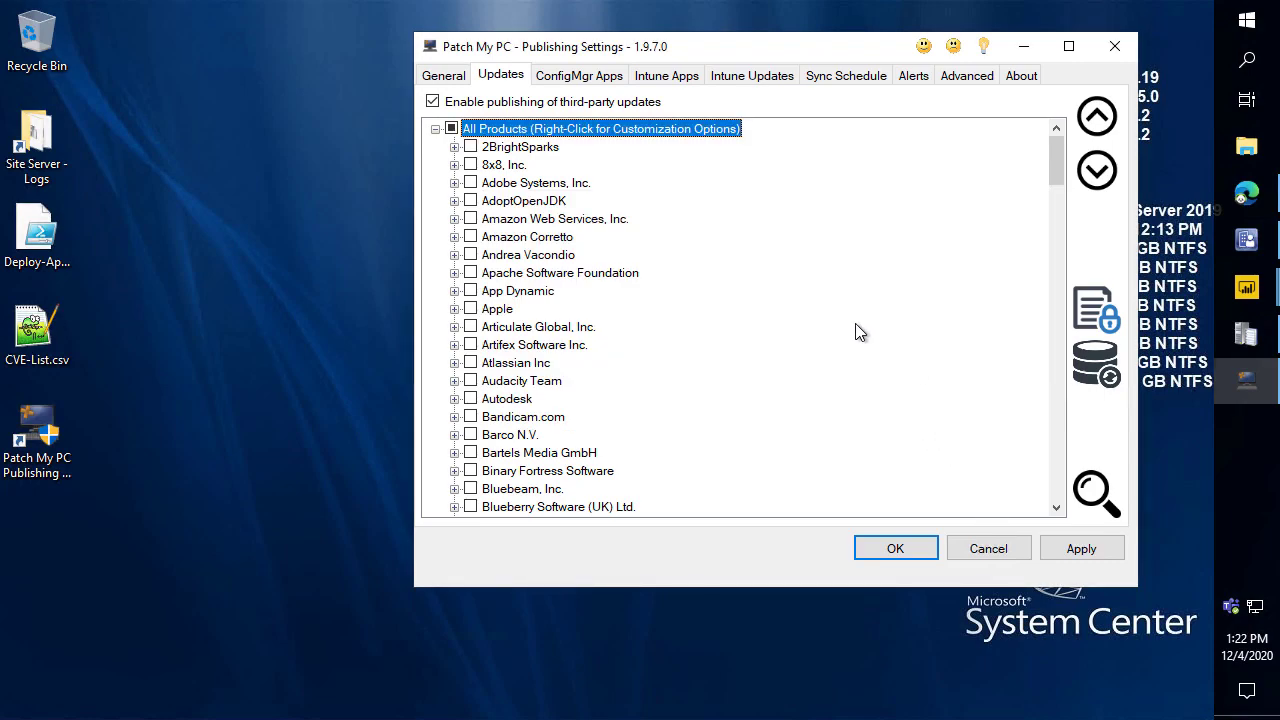
Search for google and select Google Chrome (x64) under Google, Inc.
scroll(765, 206, down, 3)
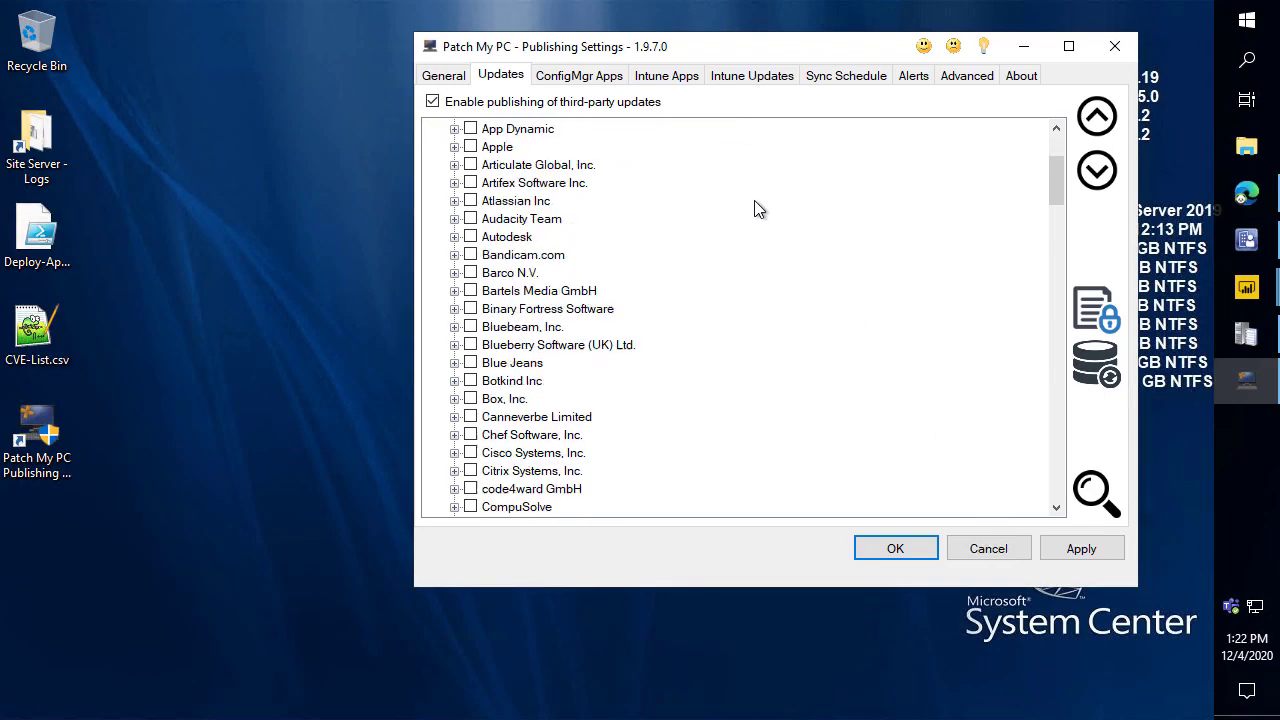
key(ctrl+f)
text(google)
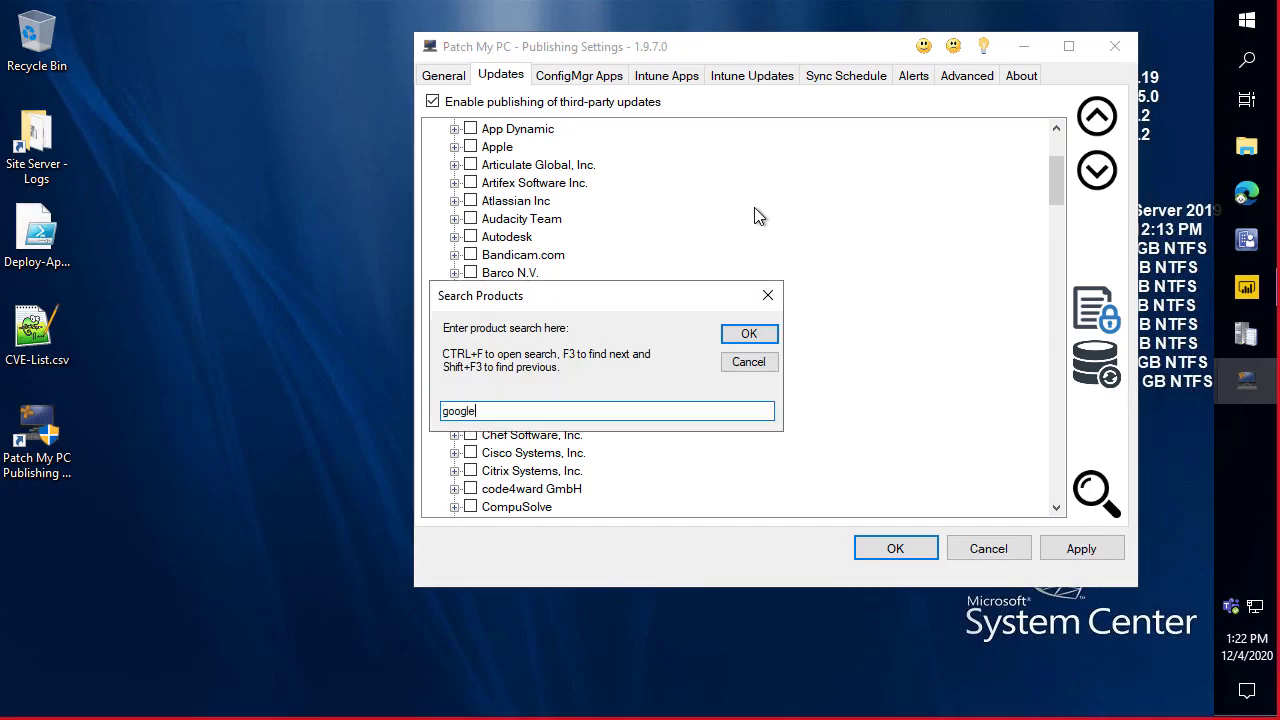
key(Return)
key(Right)
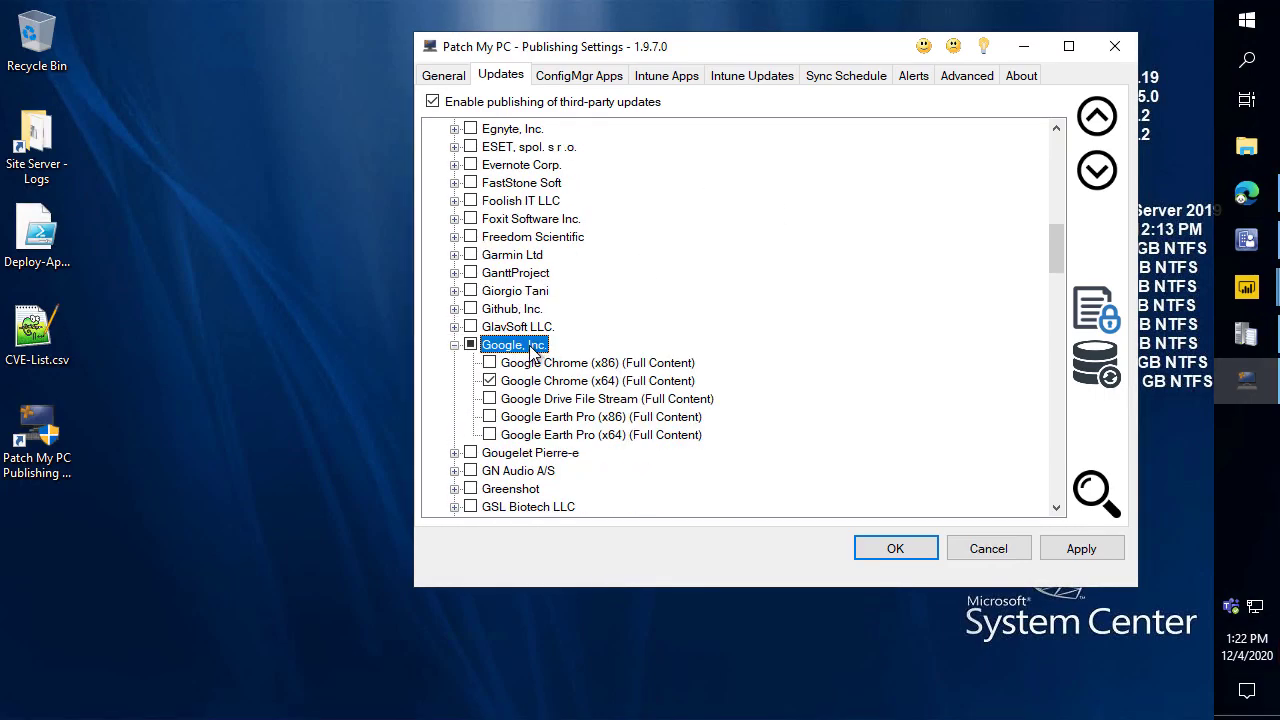
scroll(537, 330, down, 2)
click(543, 274)
Open the custom pre/post update installation scripts option for Google Chrome (x64).
scroll(545, 278, down, 1)
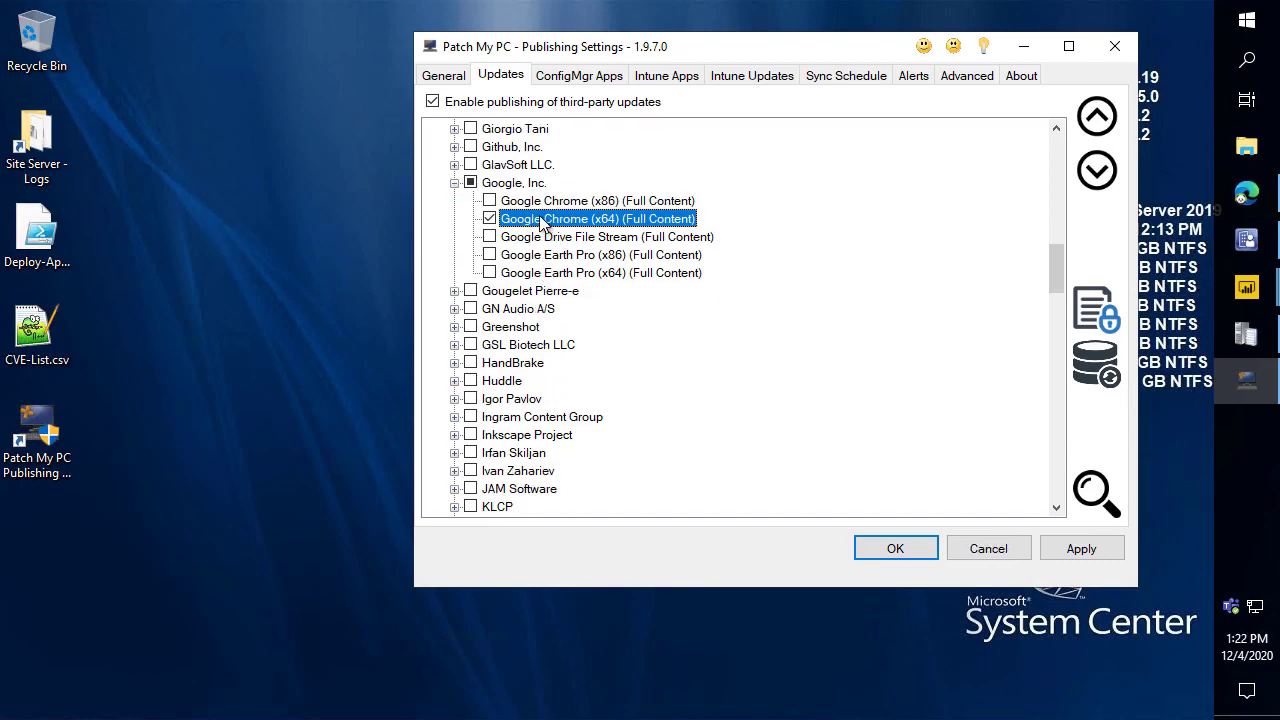
right_click(540, 222)
scroll(535, 215, down, 1)
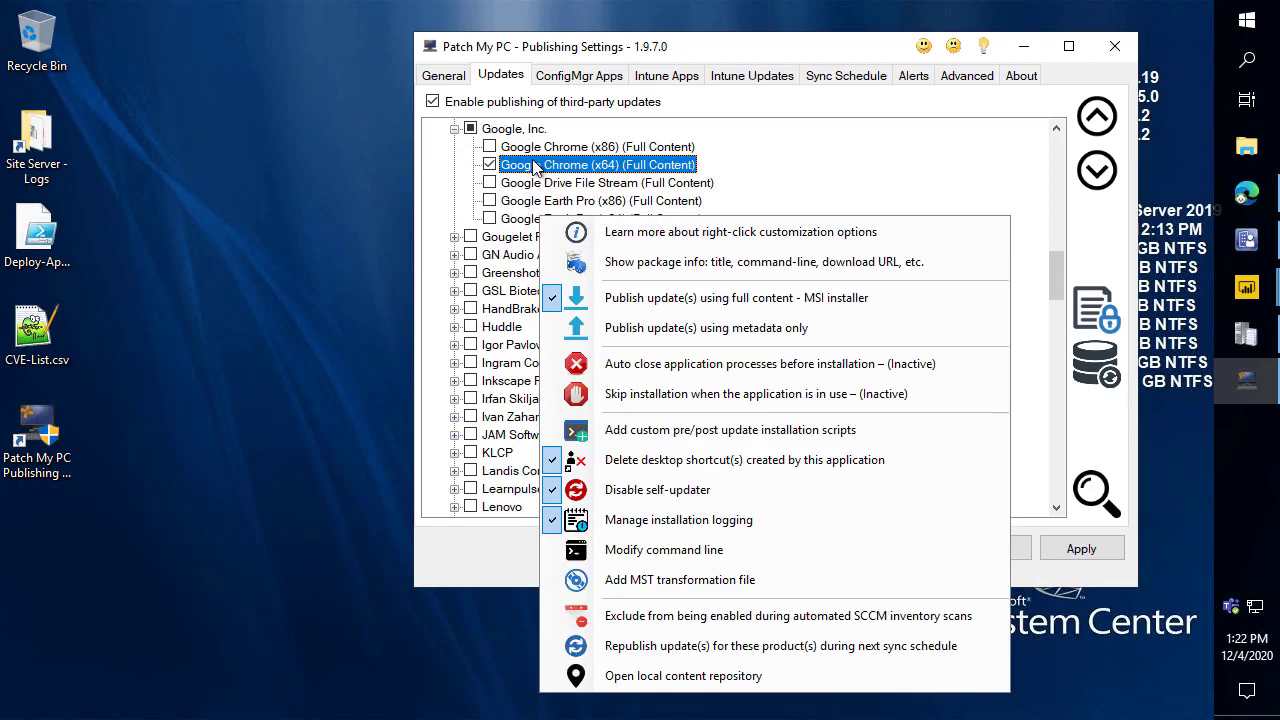
right_click(530, 165)
right_click(530, 162)
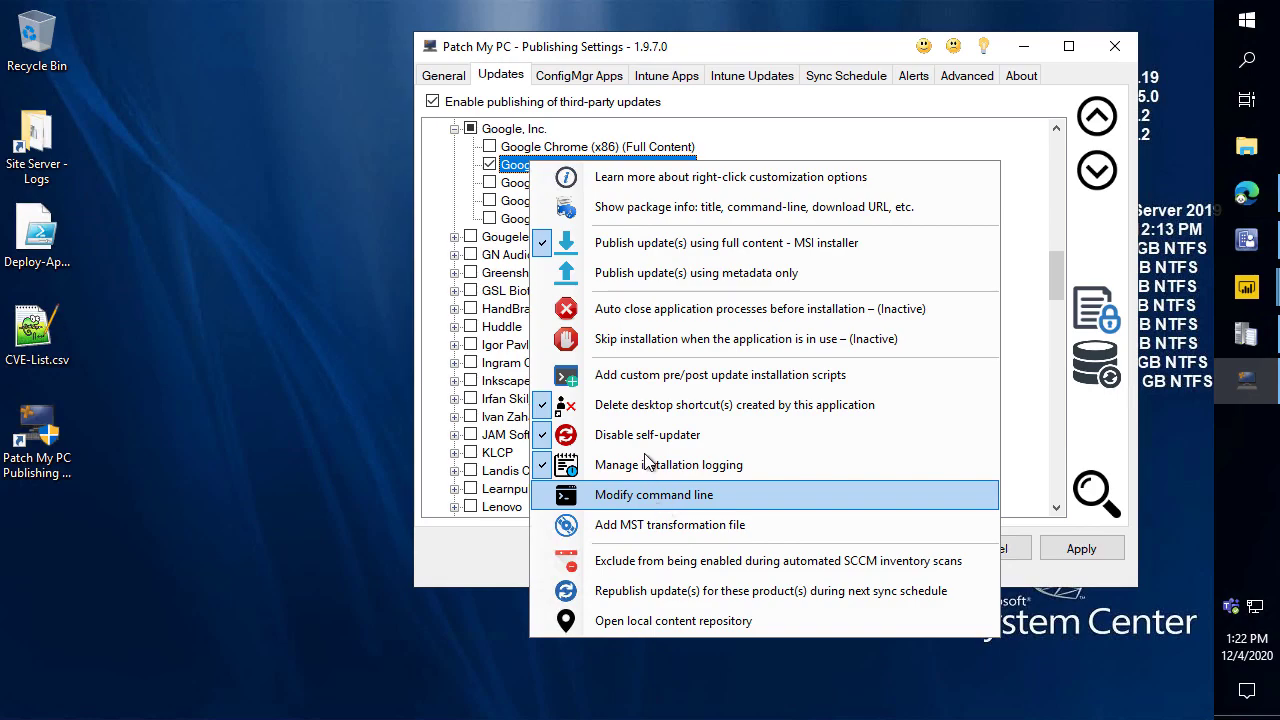
click(671, 374)
Browse the Scripts folder and review Set-GoogleChrome-Homepage.ps1 in Notepad++.
click(1060, 228)
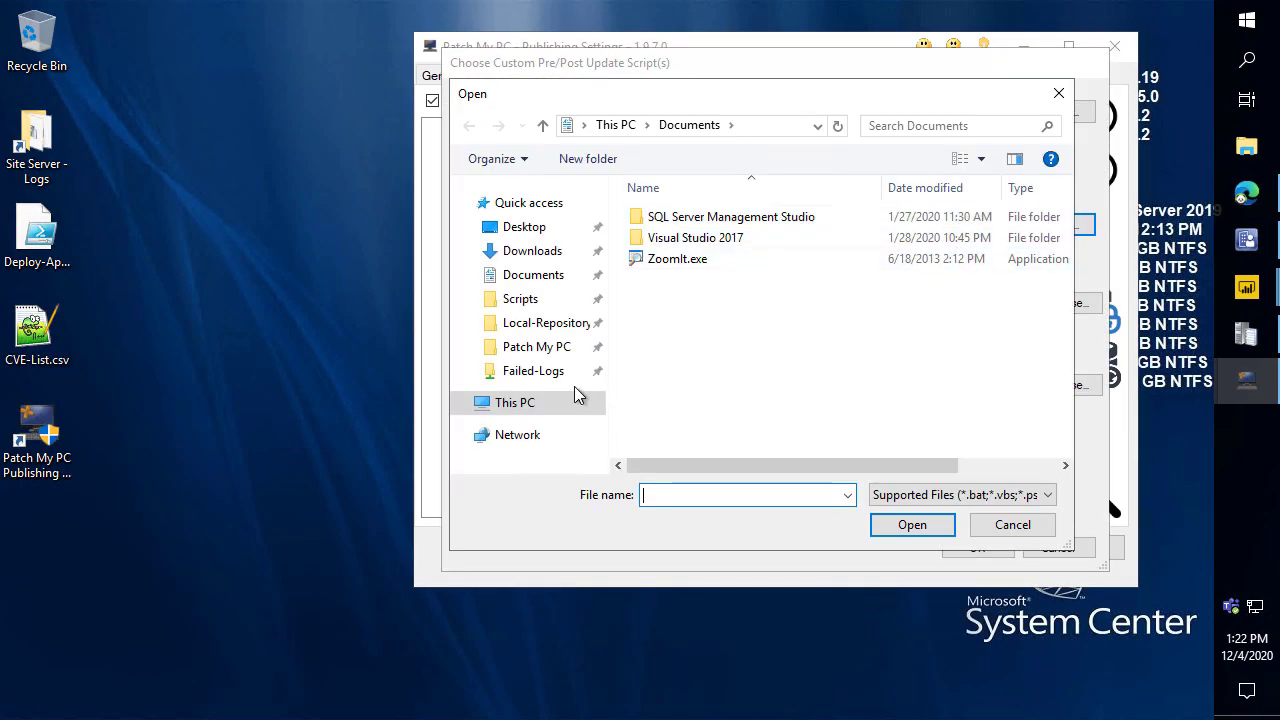
click(524, 300)
click(658, 228)
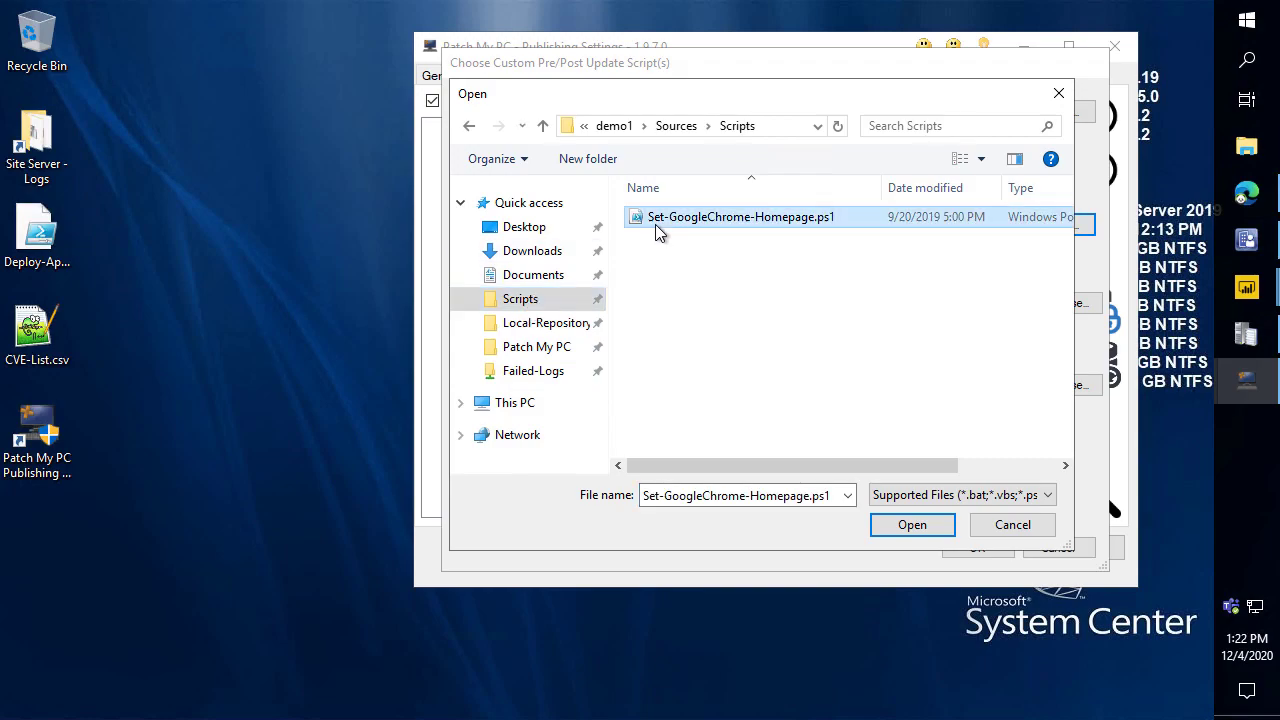
right_click(658, 228)
click(540, 334)
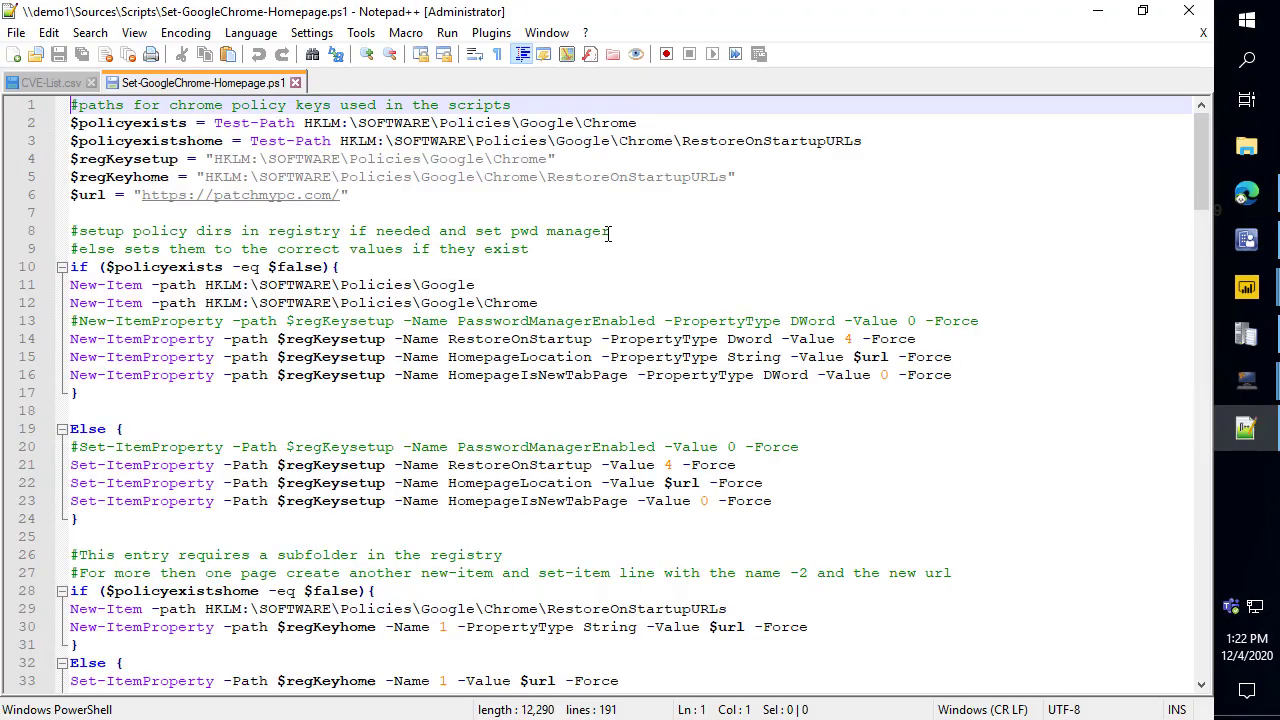
drag(355, 197, 64, 197)
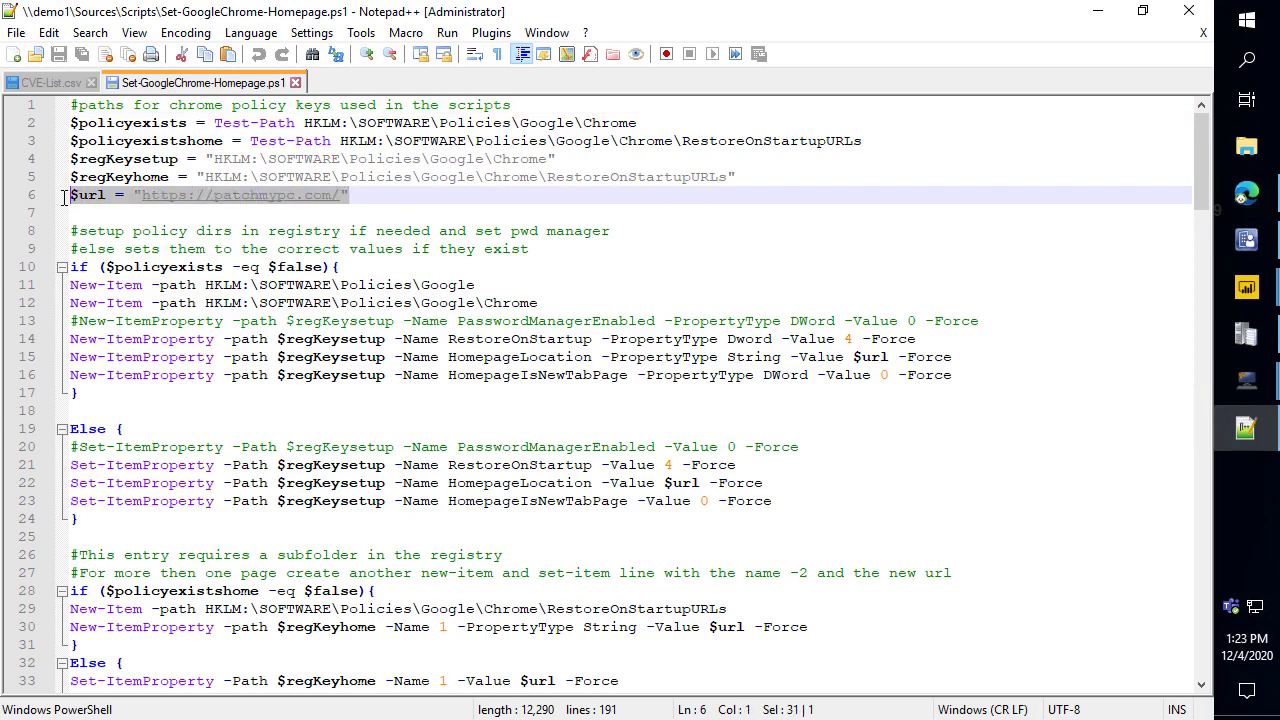
click(372, 207)
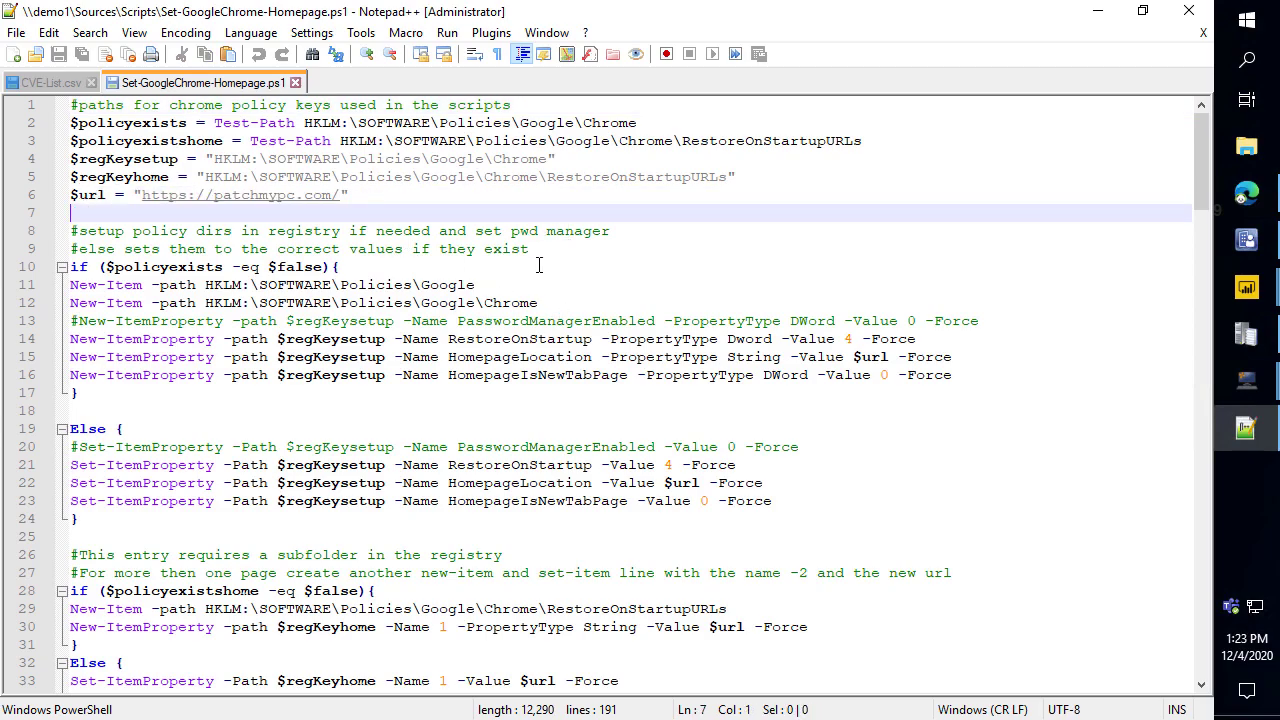
scroll(540, 287, up, 4)
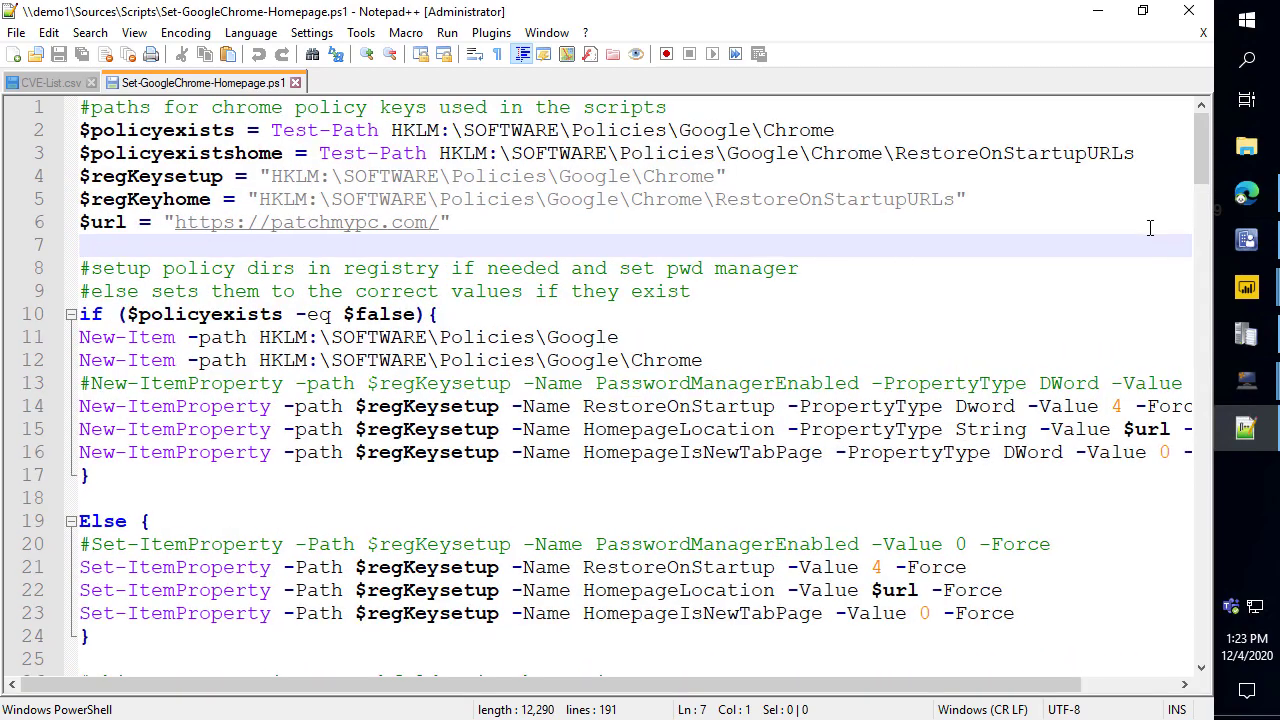
click(1188, 11)
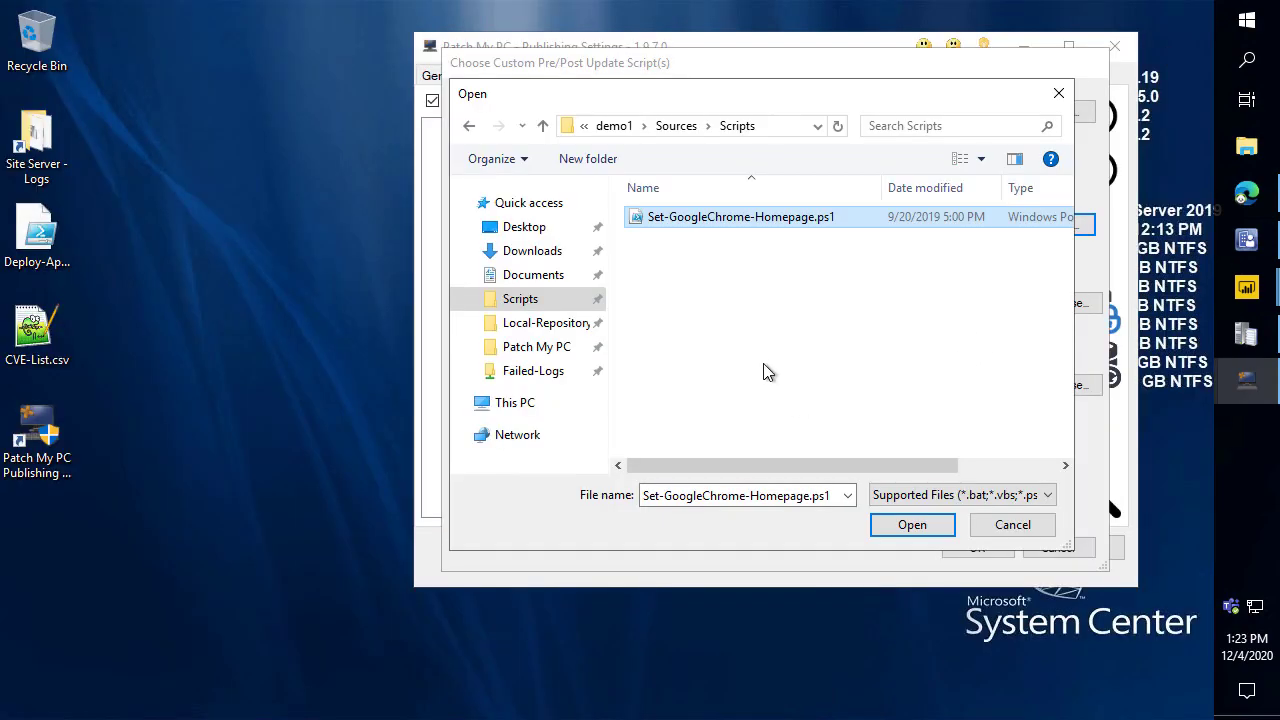
Attach Set-GoogleChrome-Homepage.ps1 as Chrome's post-update script, confirm, and apply the settings.
double_click(728, 219)
click(975, 547)
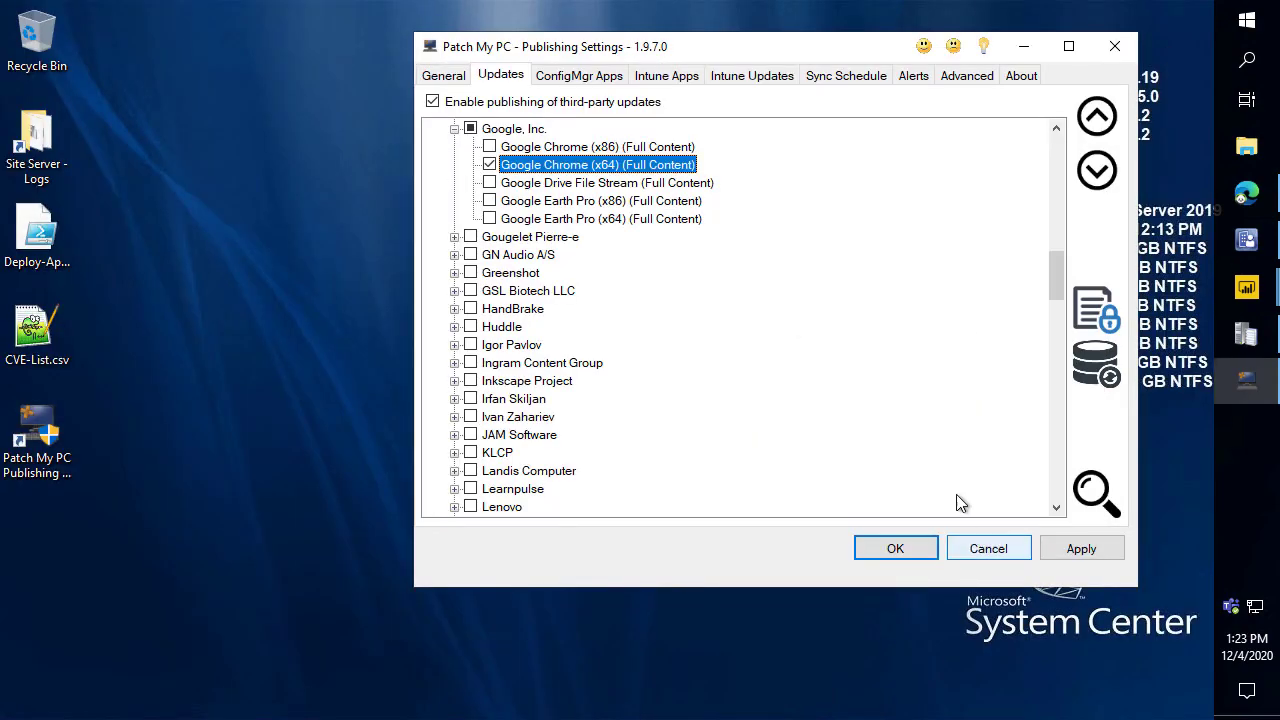
right_click(622, 166)
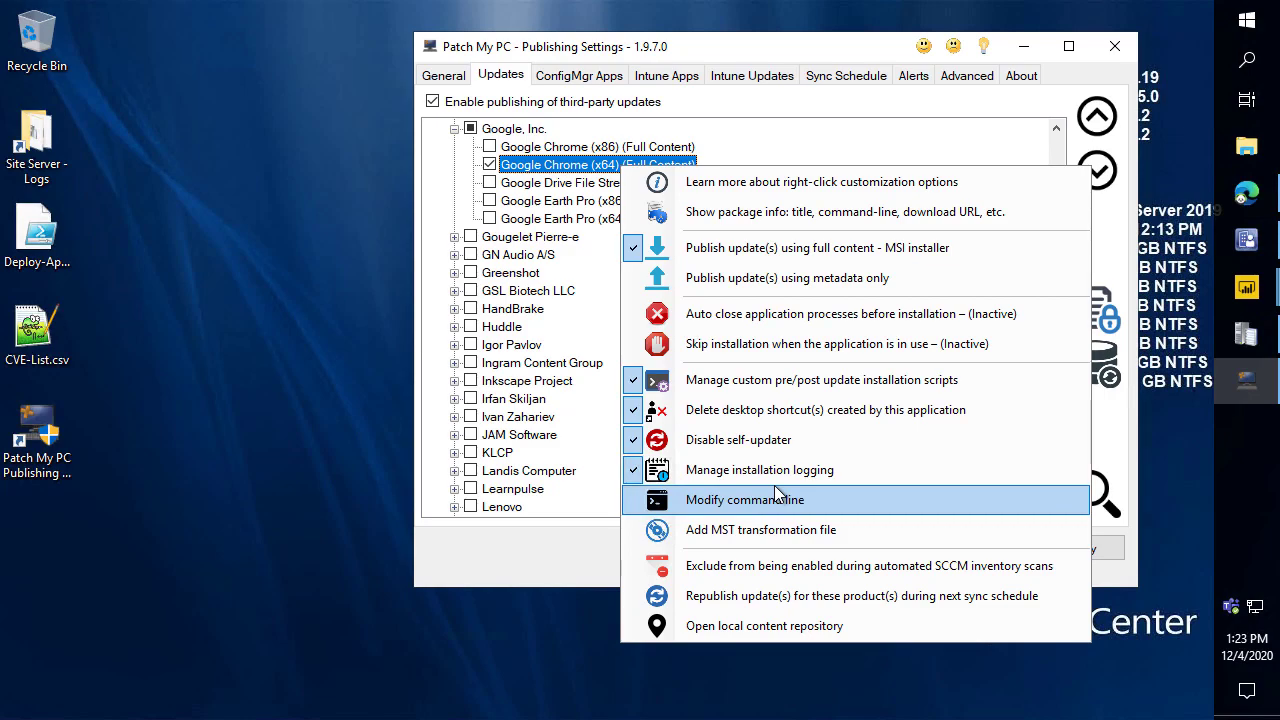
click(556, 560)
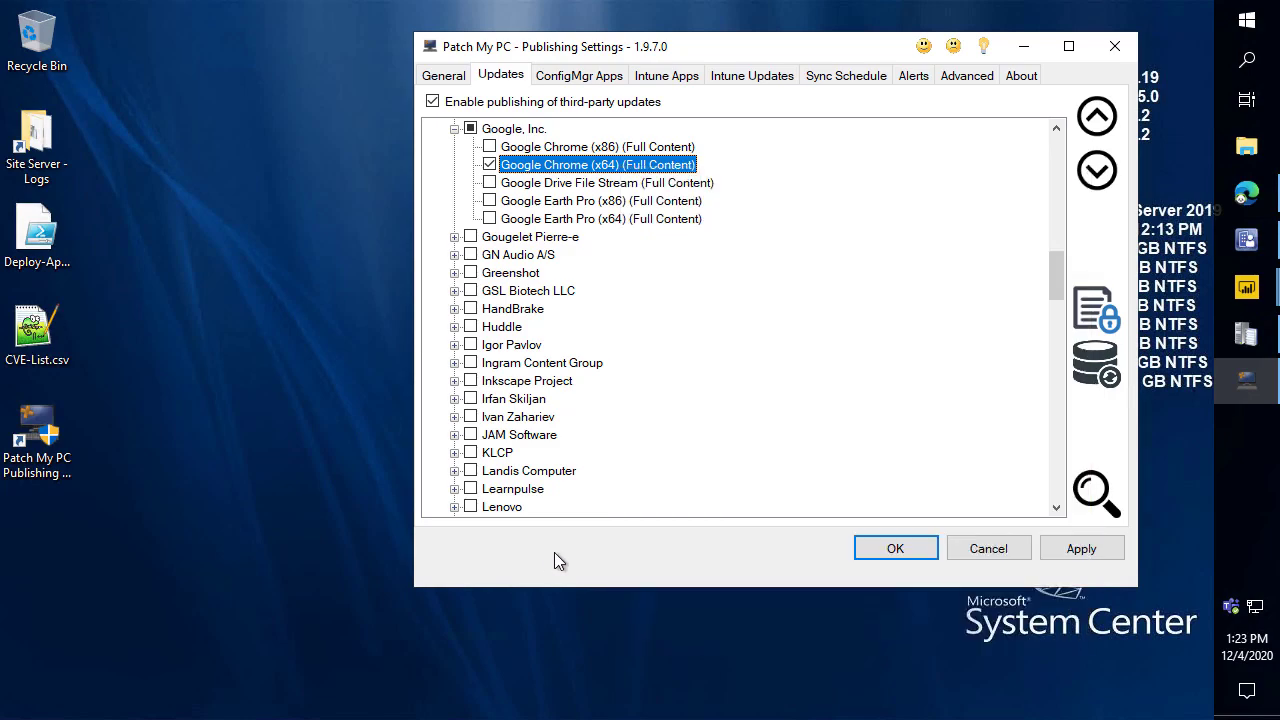
click(1094, 550)
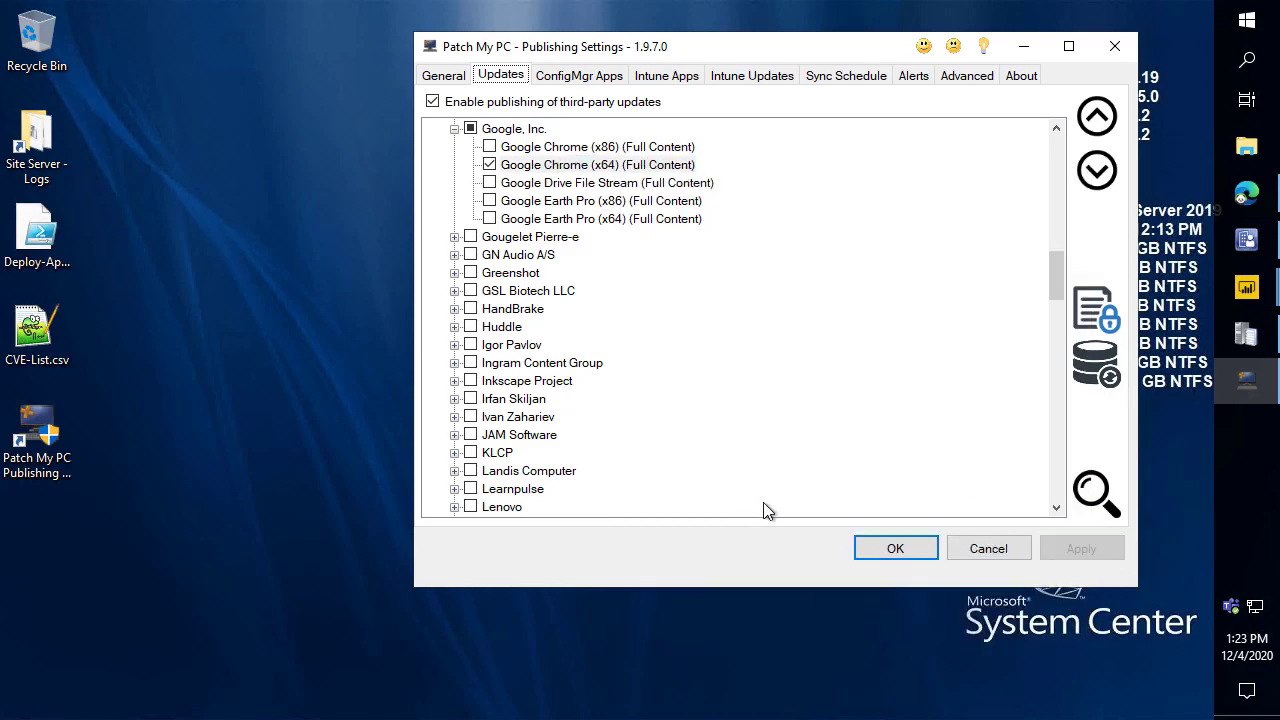
Show the ConfigMgr Apps list with all vendors expanded and start copying update-product settings.
click(612, 80)
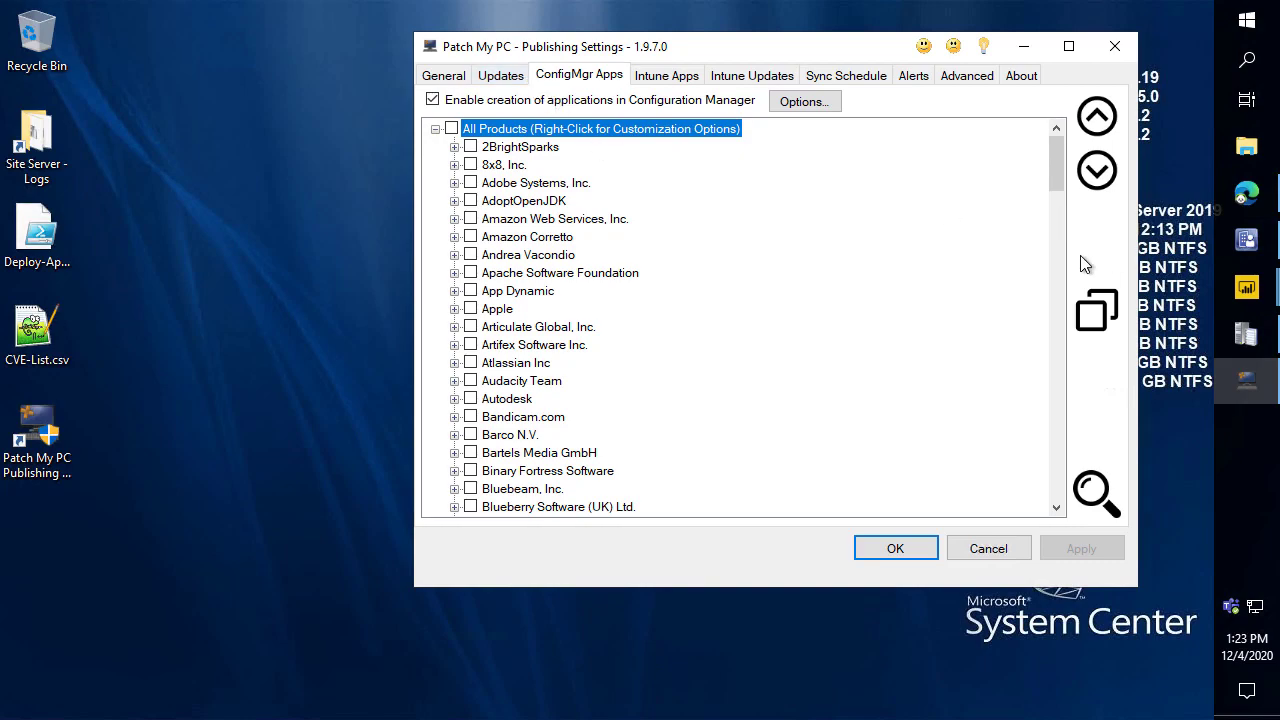
click(1095, 172)
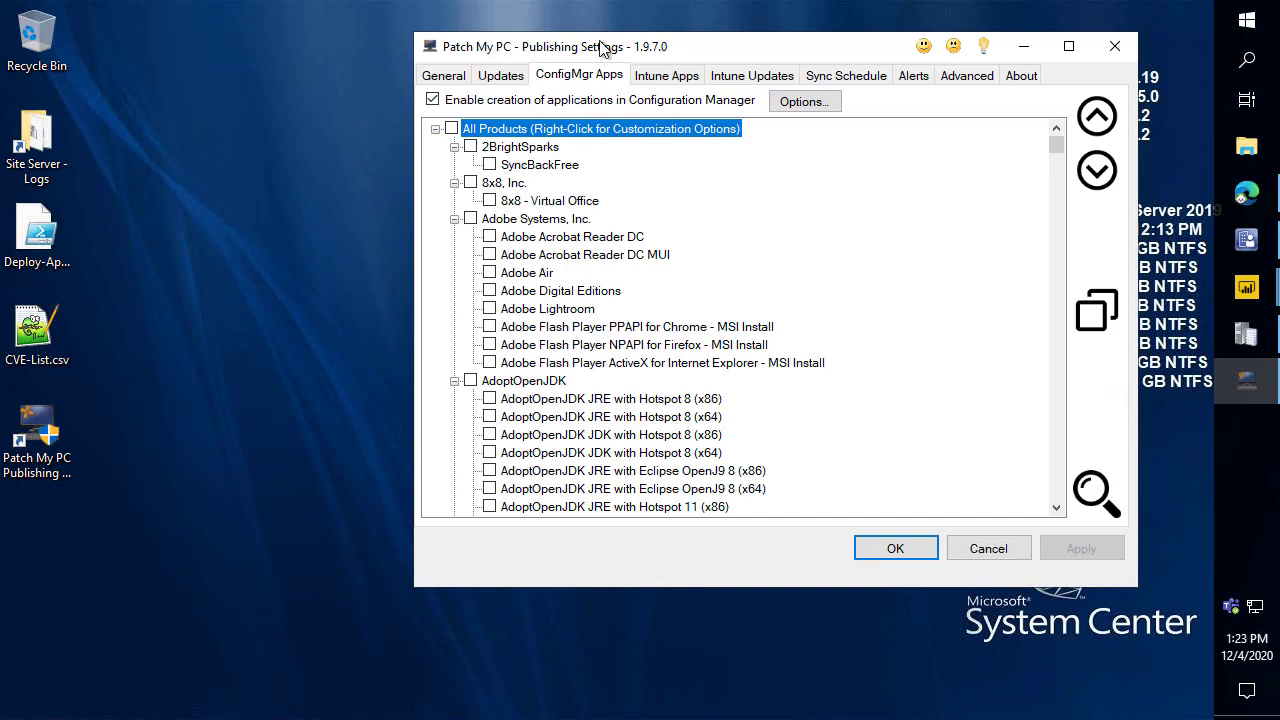
drag(598, 45, 640, 28)
click(1122, 282)
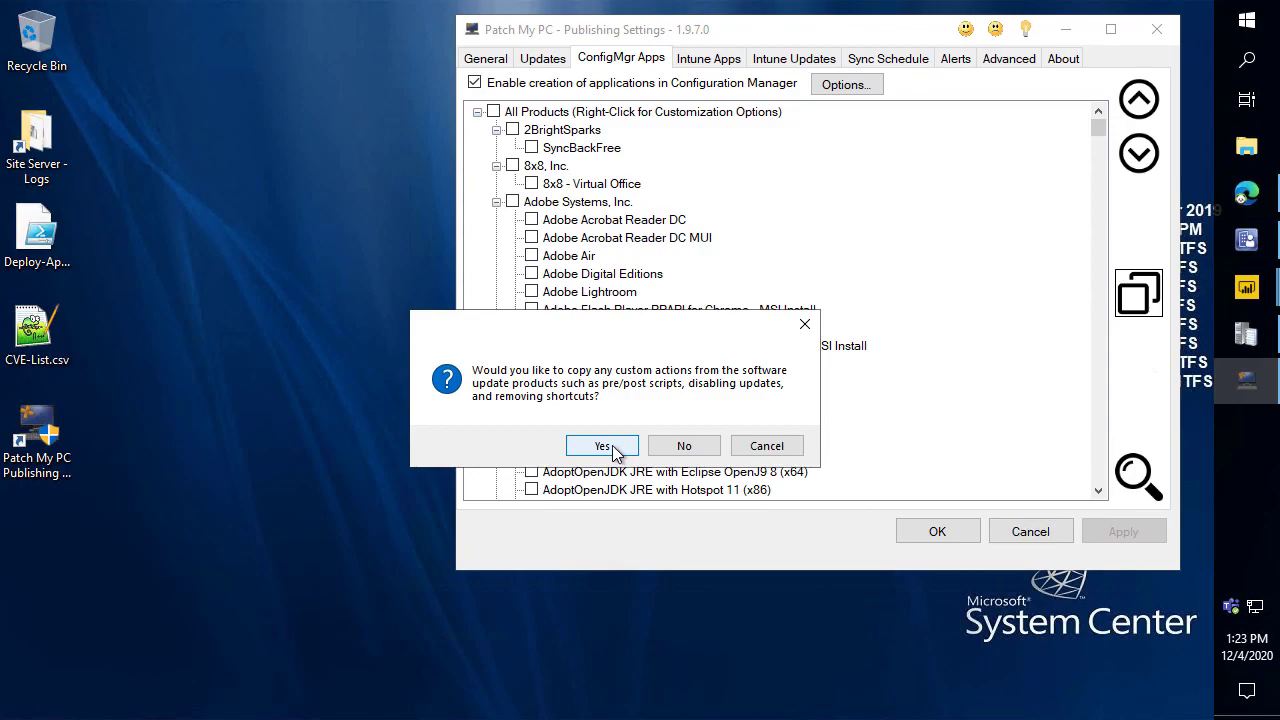
Agree to copy custom actions, then find Google Chrome (x64) and review its copied customizations.
click(605, 446)
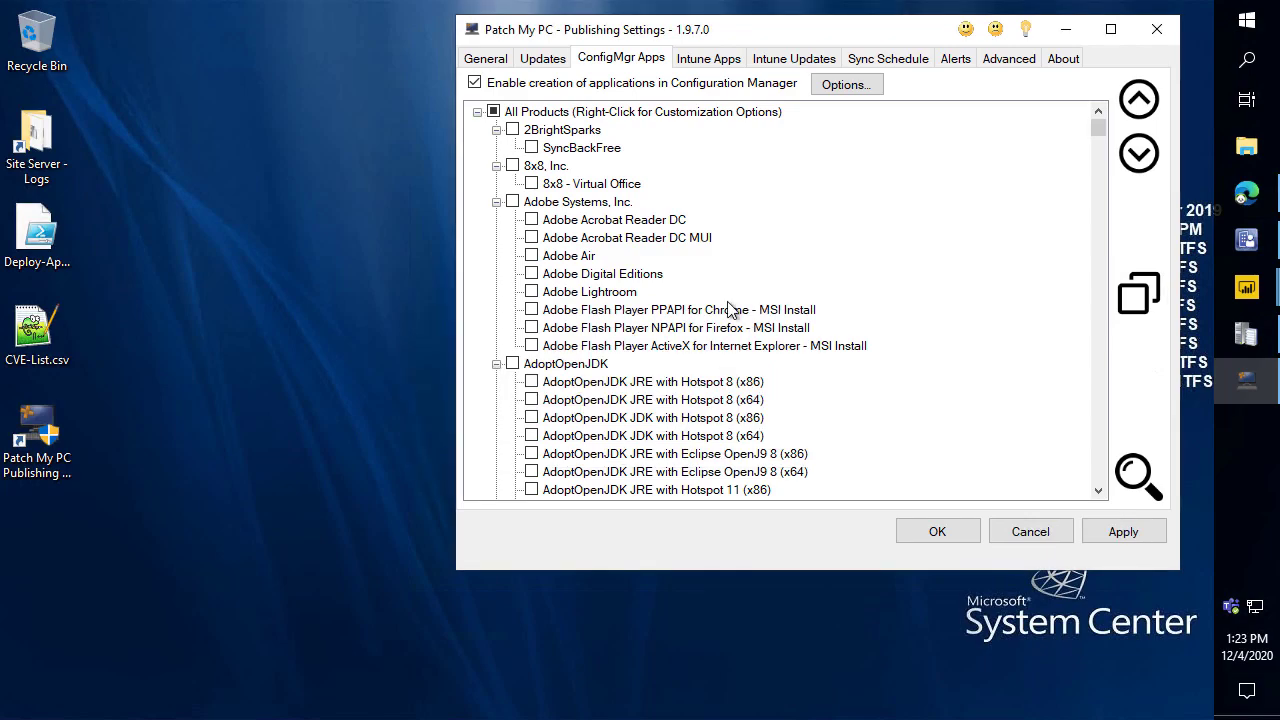
key(ctrl+f)
text(g)
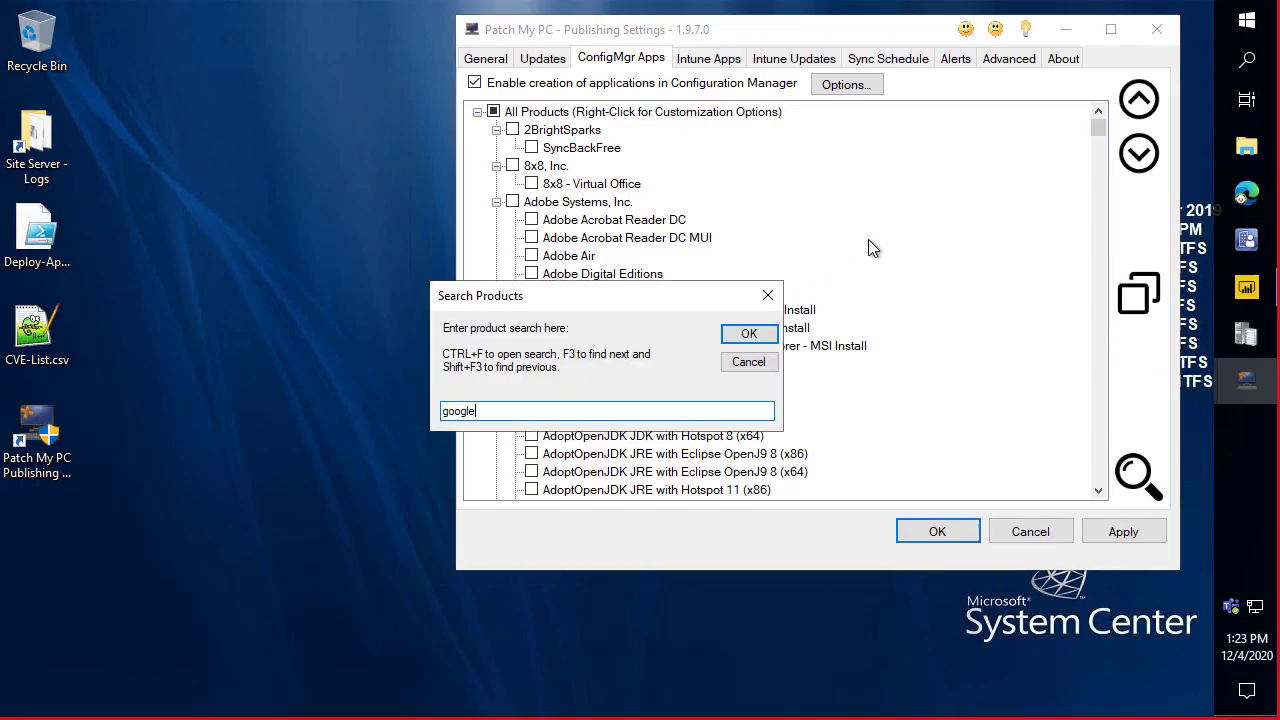
text(oogle)
key(Return)
scroll(580, 350, down, 3)
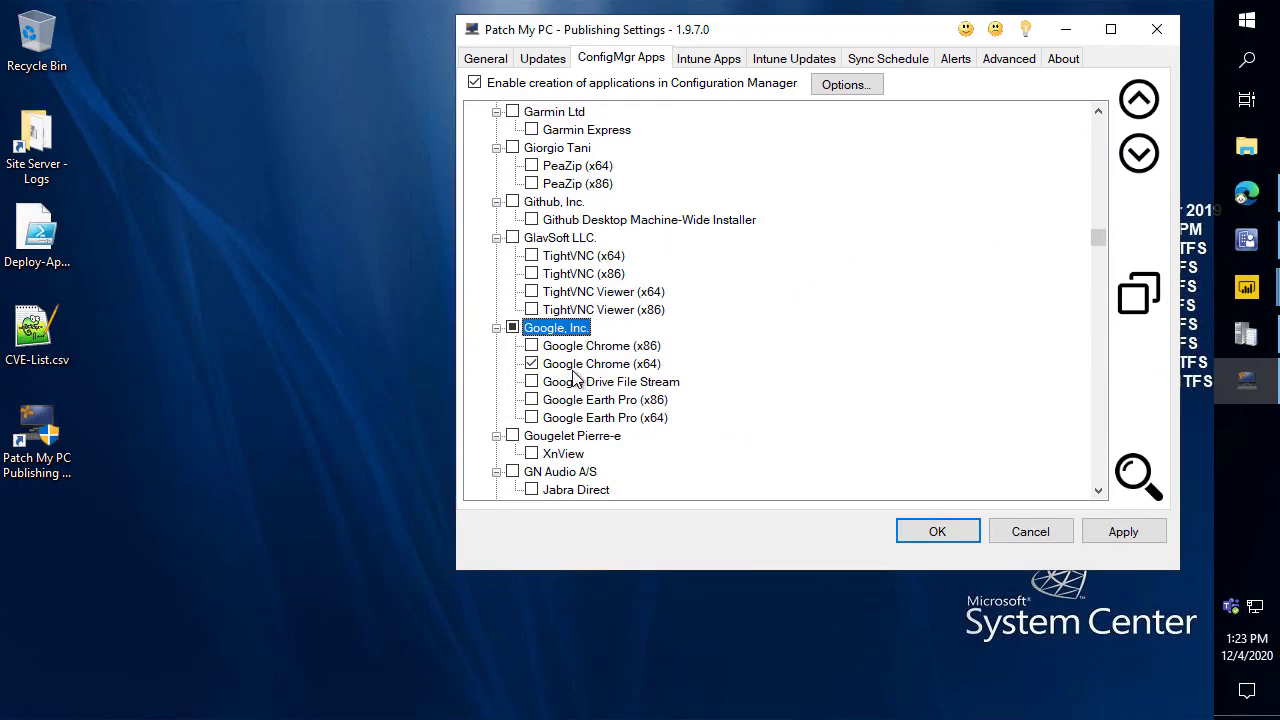
right_click(577, 366)
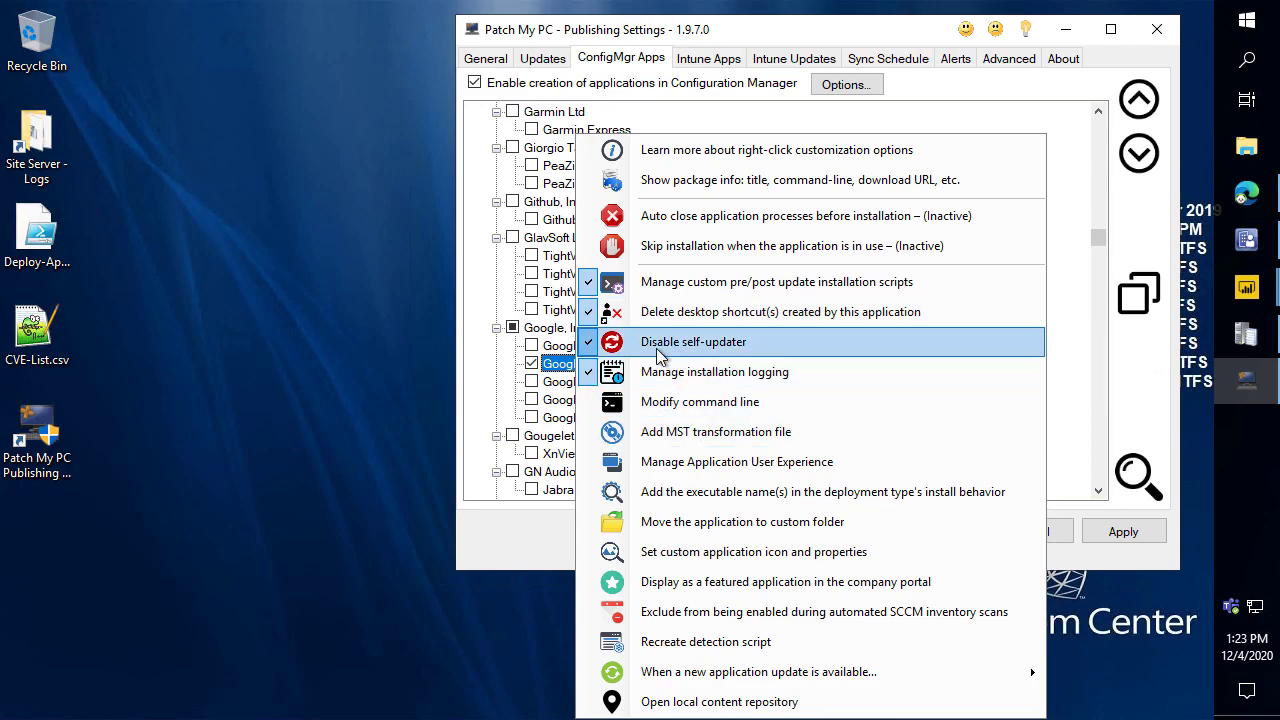
click(363, 434)
scroll(580, 260, down, 2)
right_click(580, 262)
click(403, 237)
scroll(849, 197, up, 3)
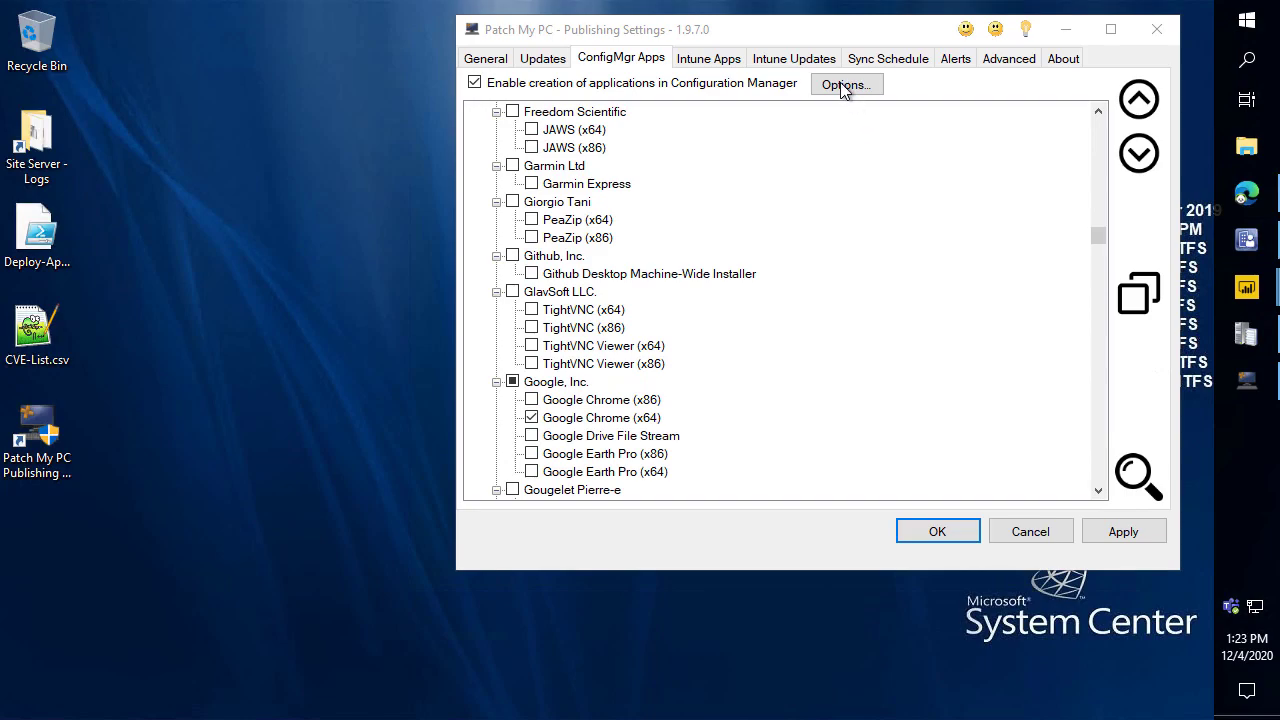
click(845, 86)
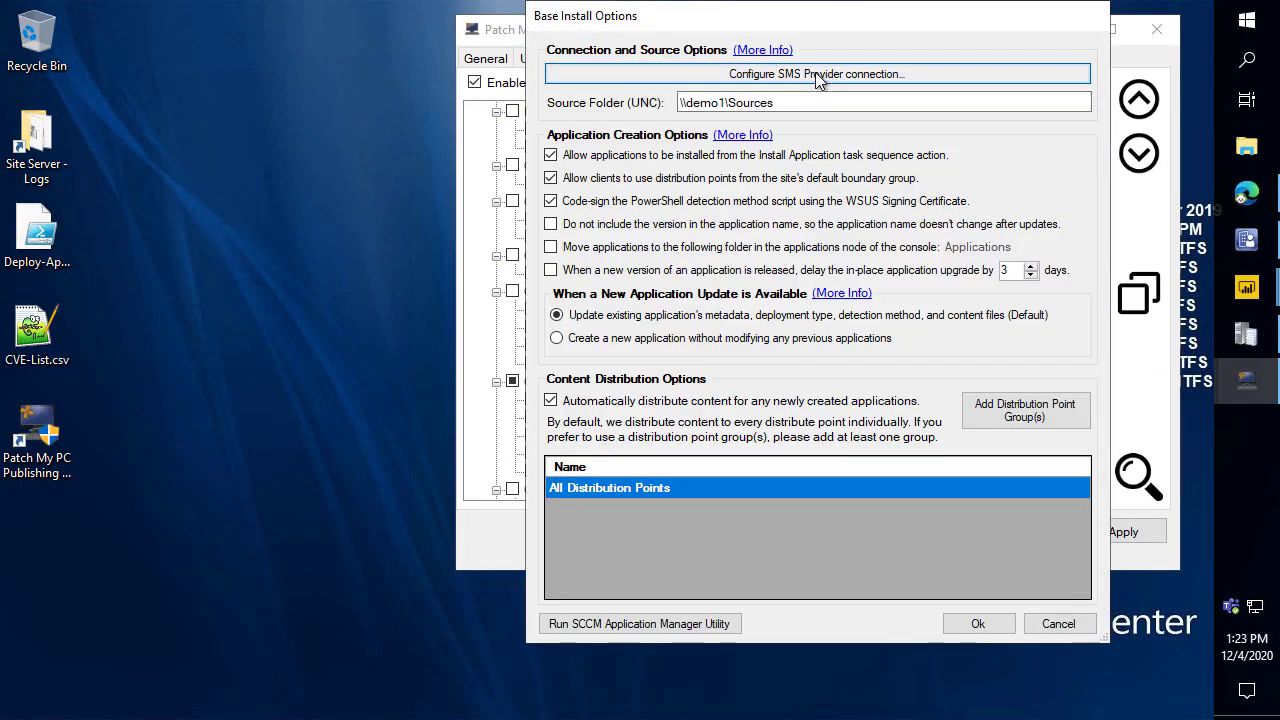
click(821, 79)
click(750, 258)
drag(750, 258, 664, 256)
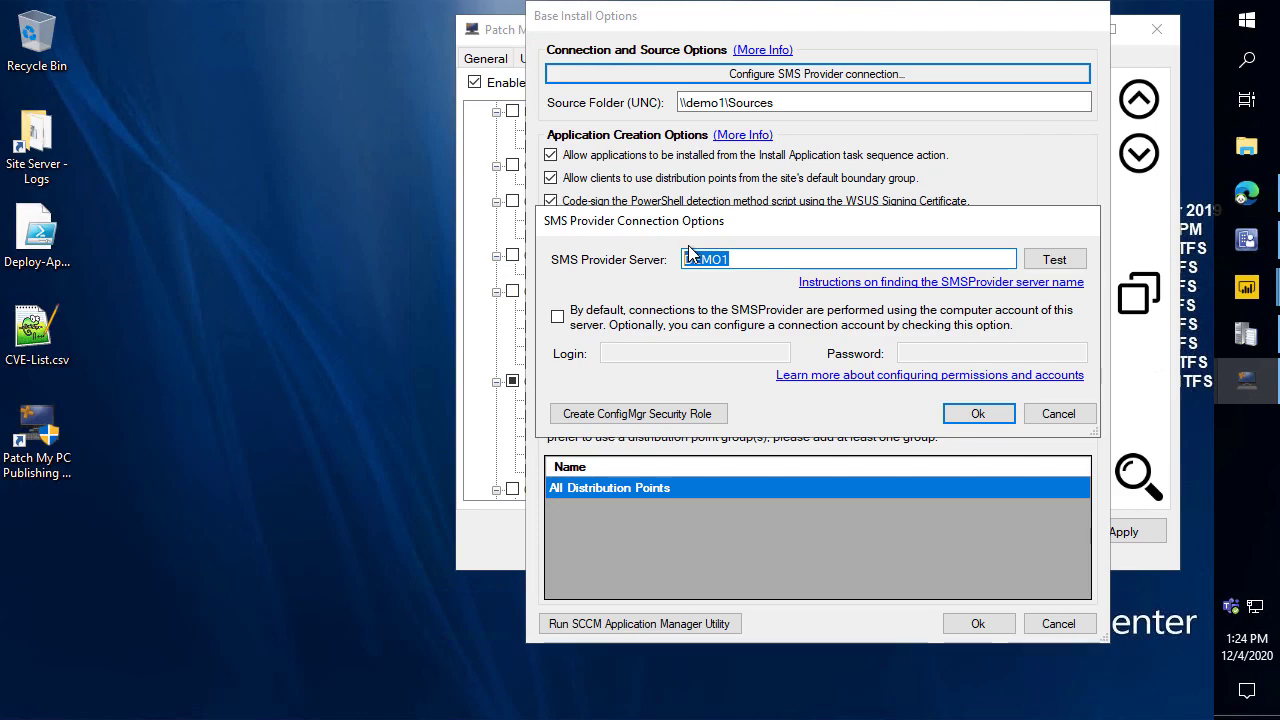
click(1058, 414)
key(Tab)
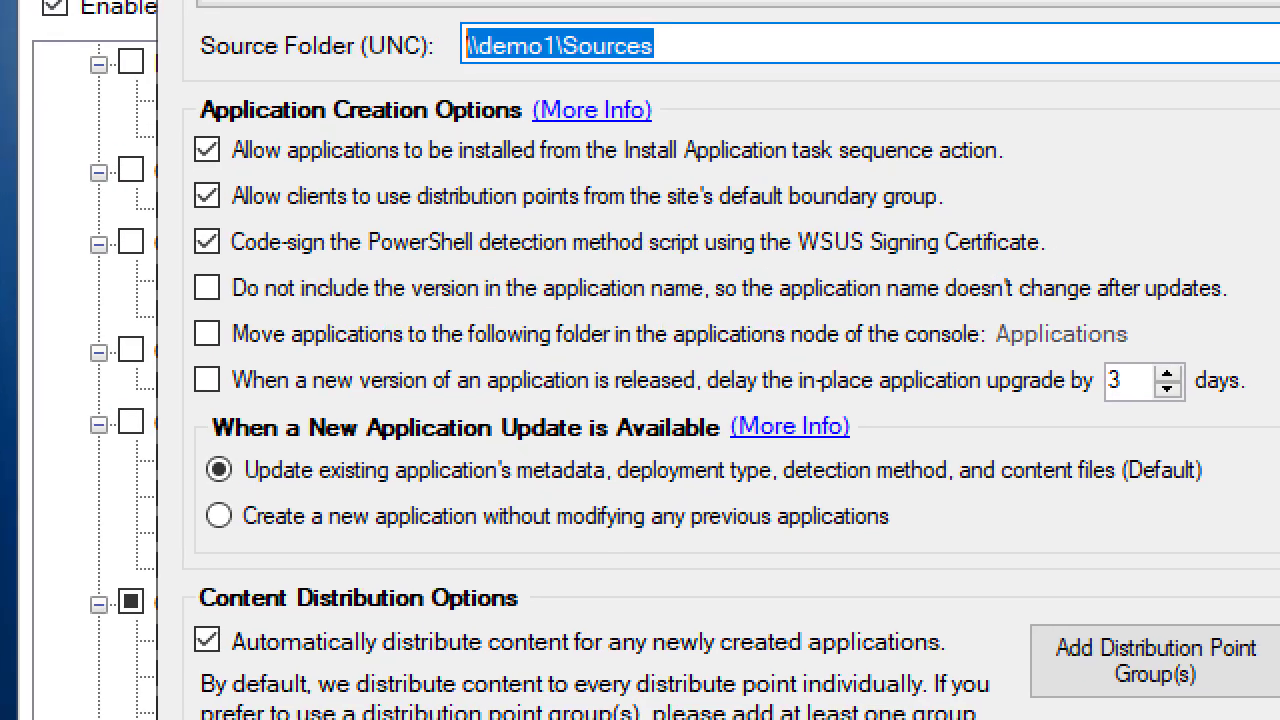
drag(180, 155, 36, 212)
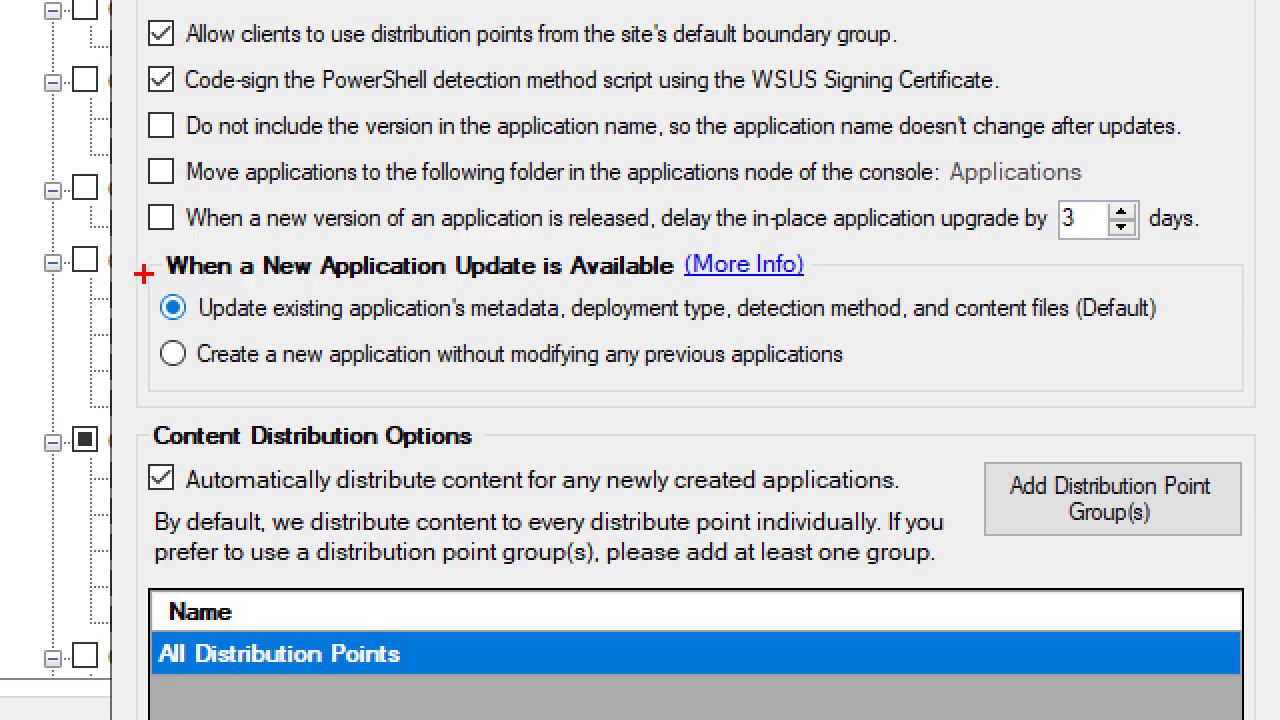
drag(151, 287, 1192, 336)
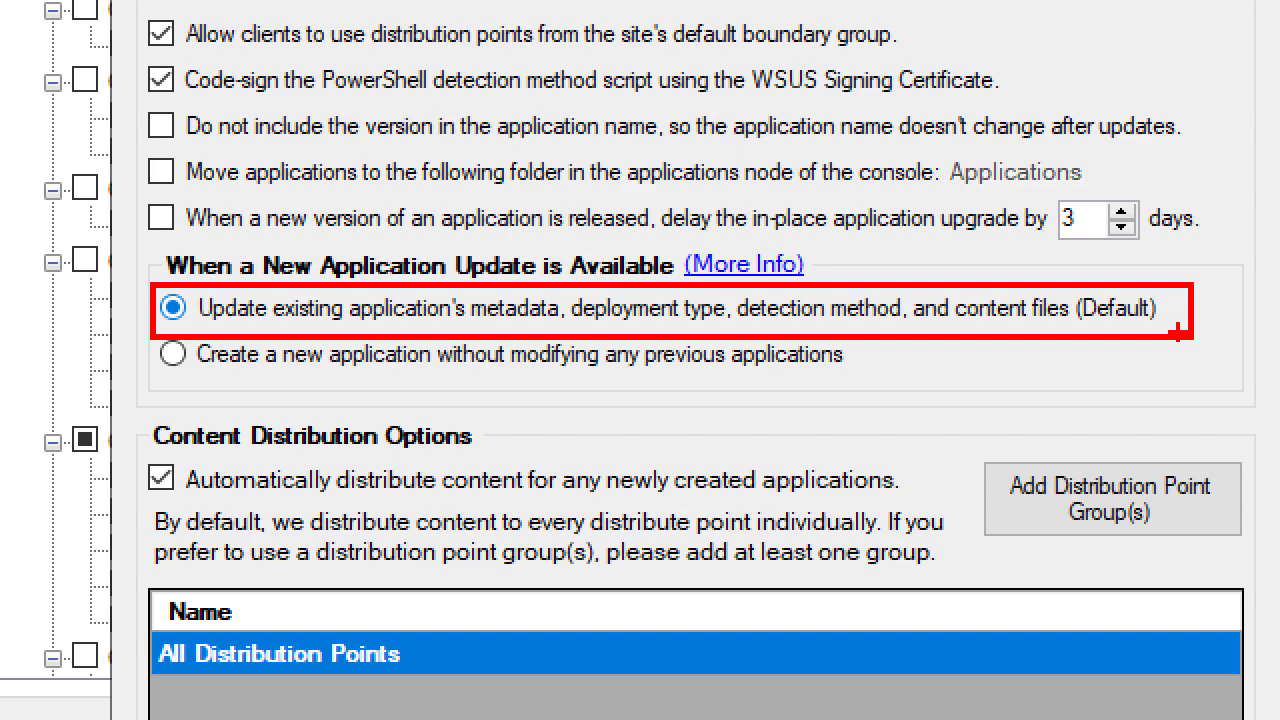
drag(168, 384, 86, 412)
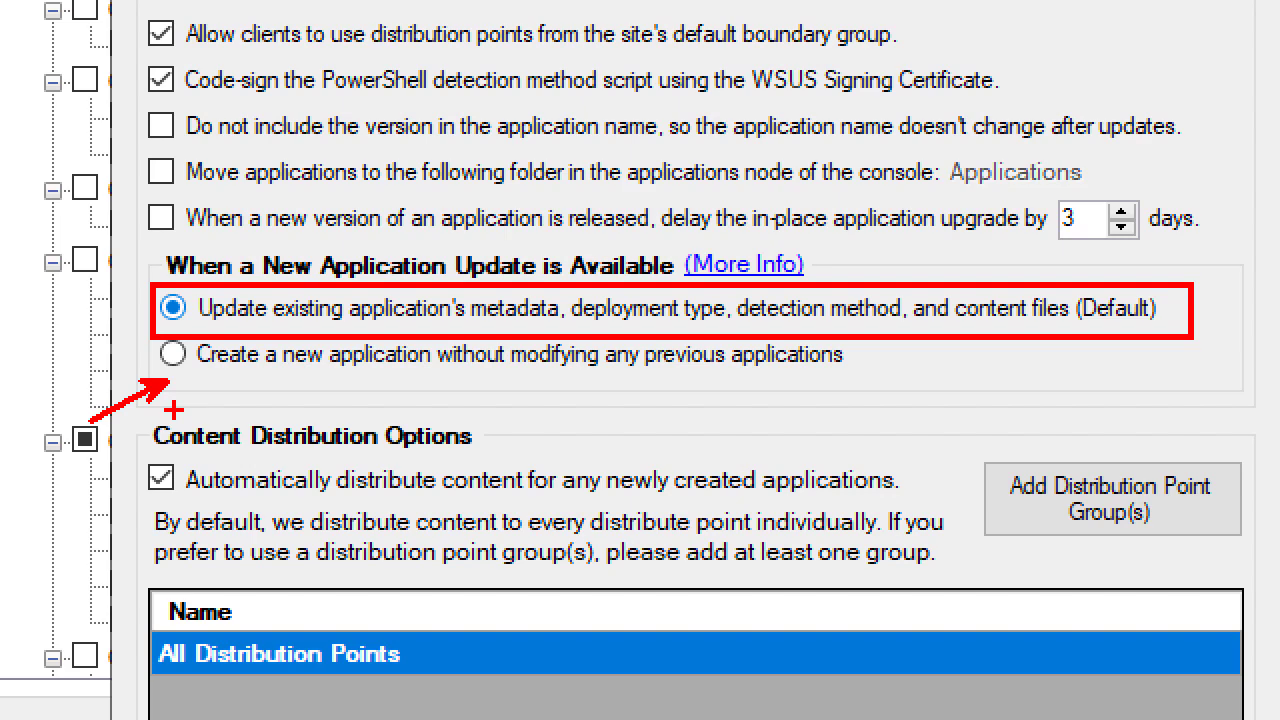
key(Escape)
Close Base Install Options, search '7', and tick 7-Zip (x64) - EXE Install.
click(1045, 622)
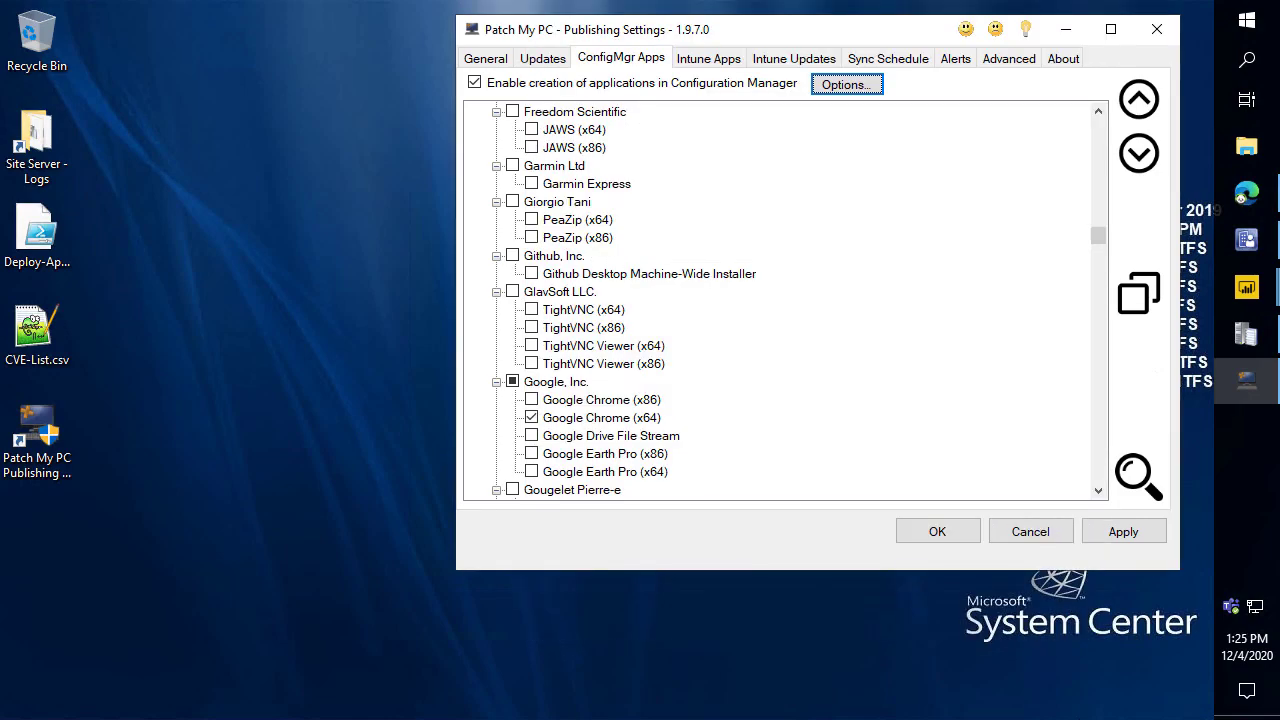
key(F3)
key(ctrl+f)
text(7)
key(Return)
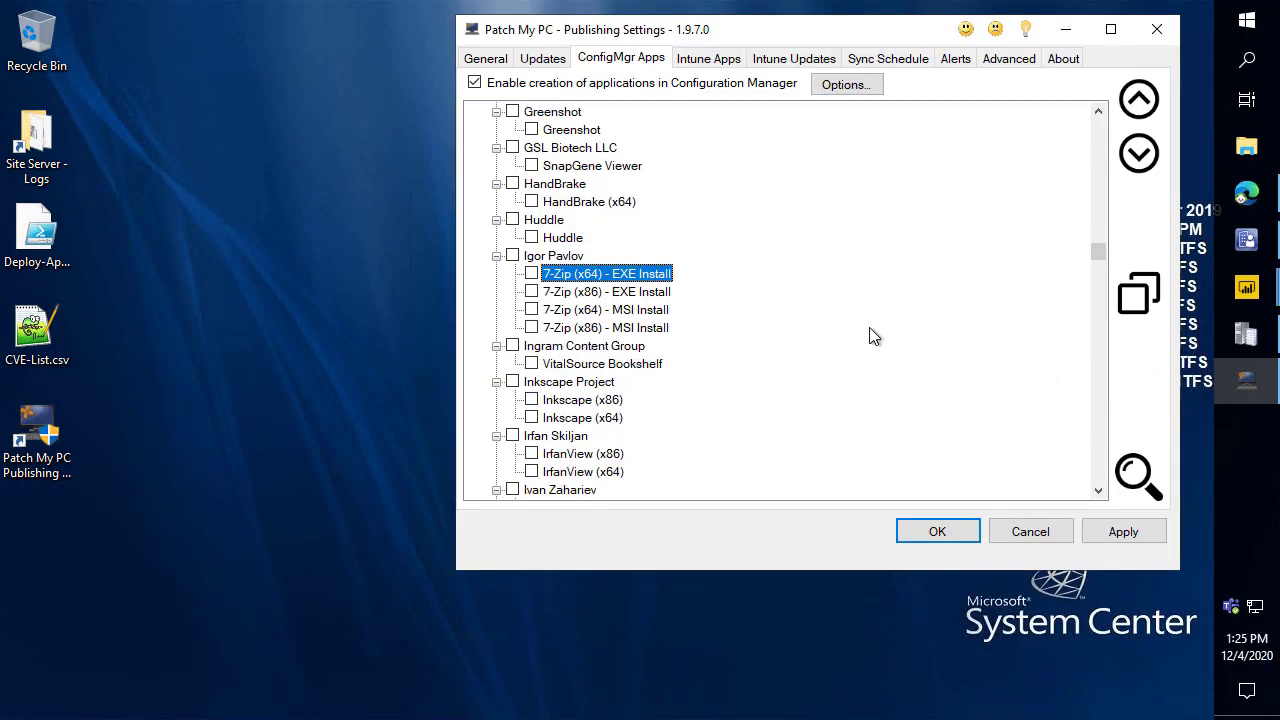
scroll(746, 266, down, 2)
click(533, 167)
Review 7-Zip's customization menu, highlighting the ConfigMgr-specific custom-folder option.
right_click(575, 175)
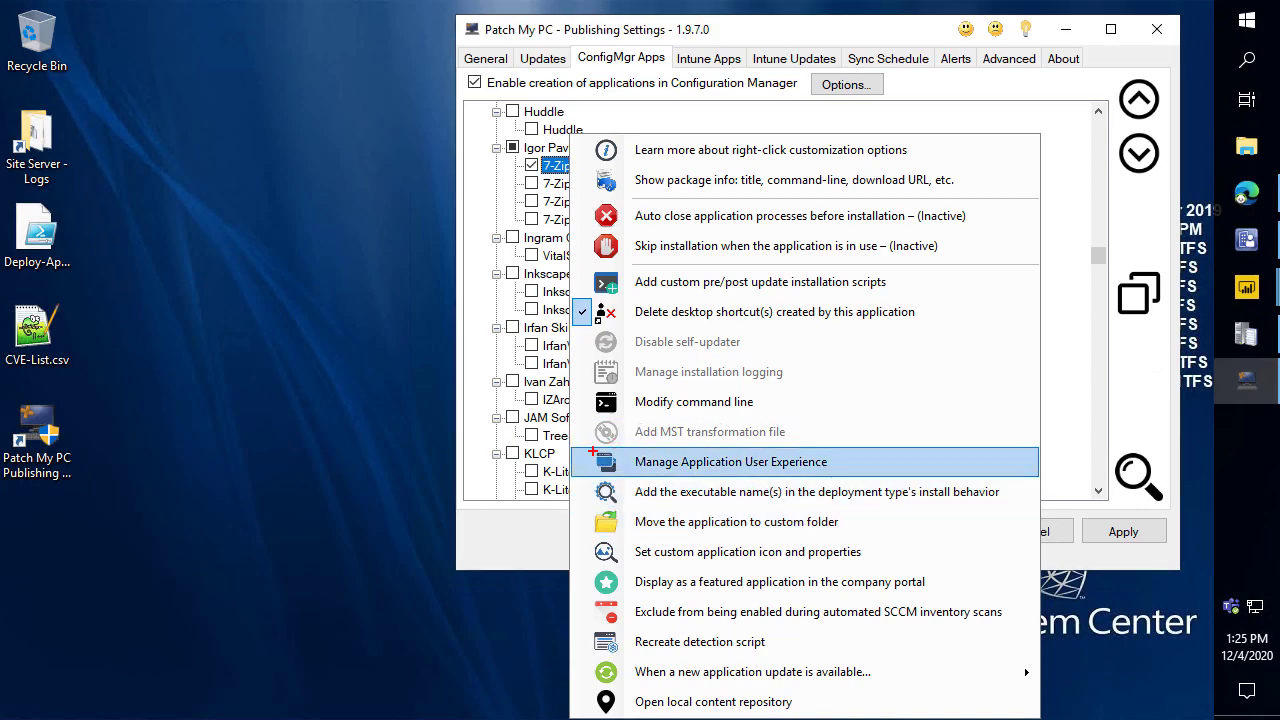
mouse_move(573, 443)
mouse_down()
mouse_move(837, 514)
mouse_move(1076, 718)
mouse_move(1041, 714)
mouse_up()
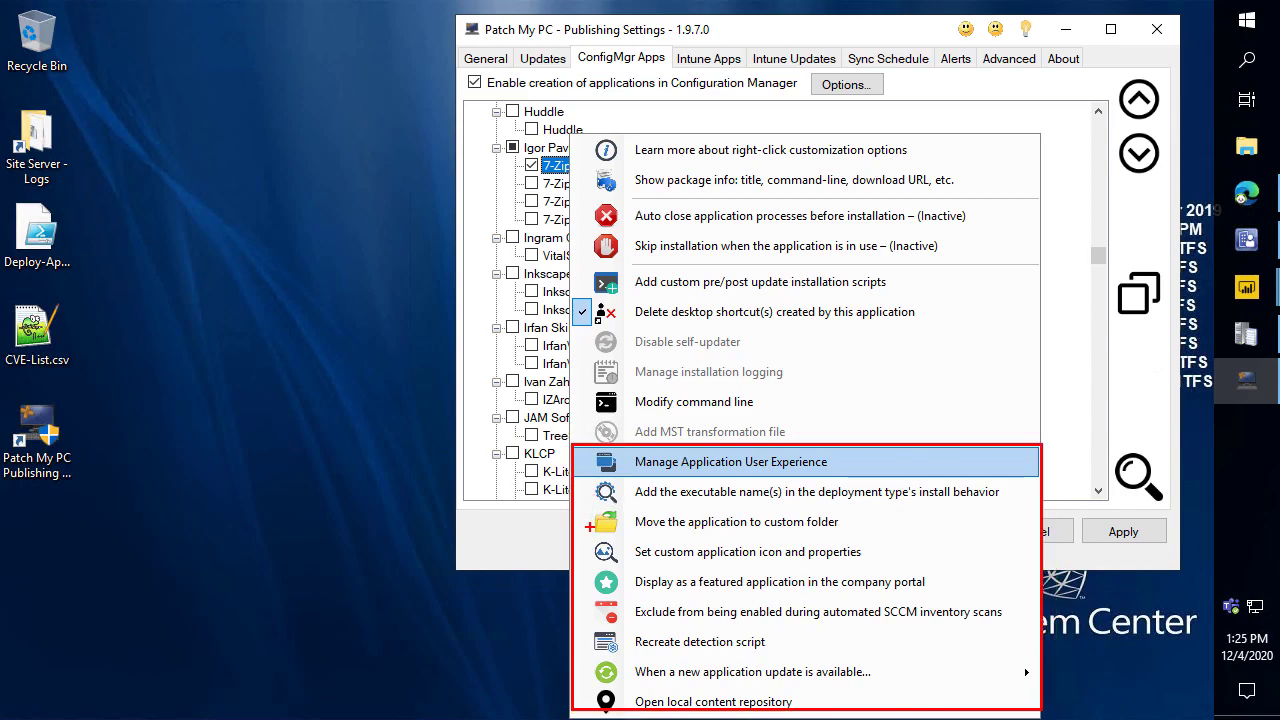
drag(585, 525, 440, 562)
key(Escape)
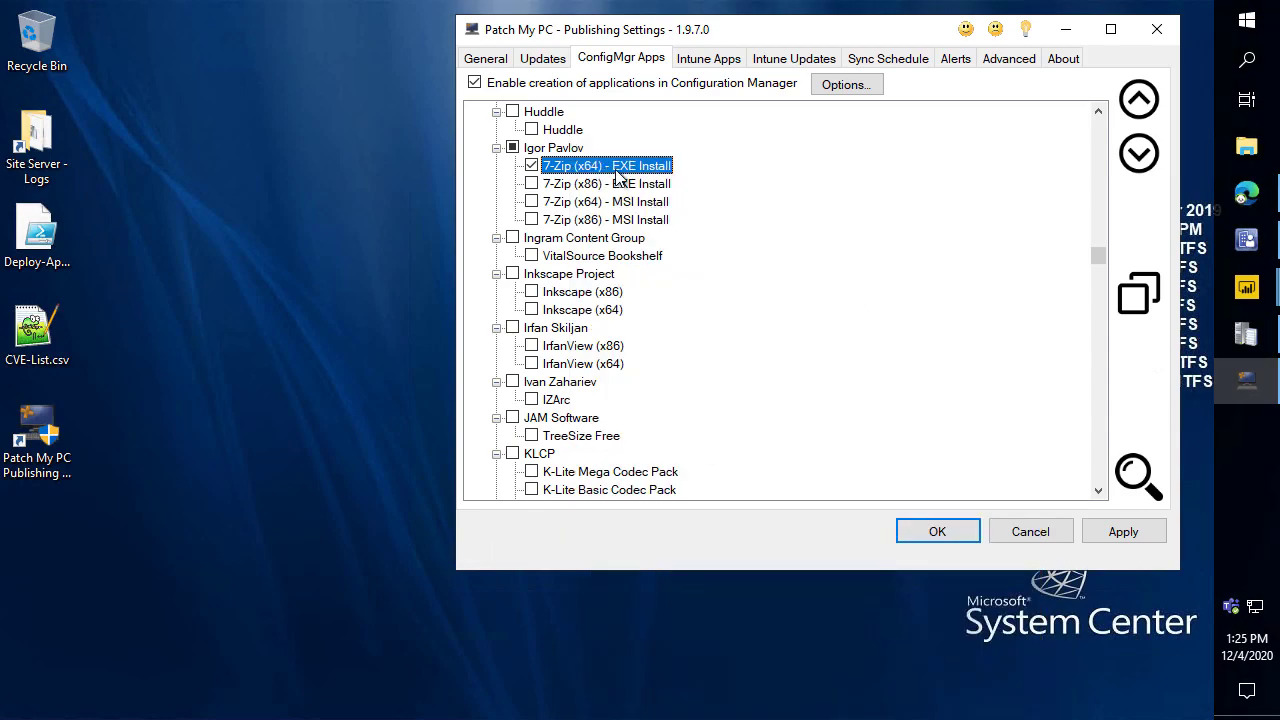
right_click(617, 173)
Set 7-Zip's console destination to the Applications\Patch My PC\7-Zip folder.
click(778, 528)
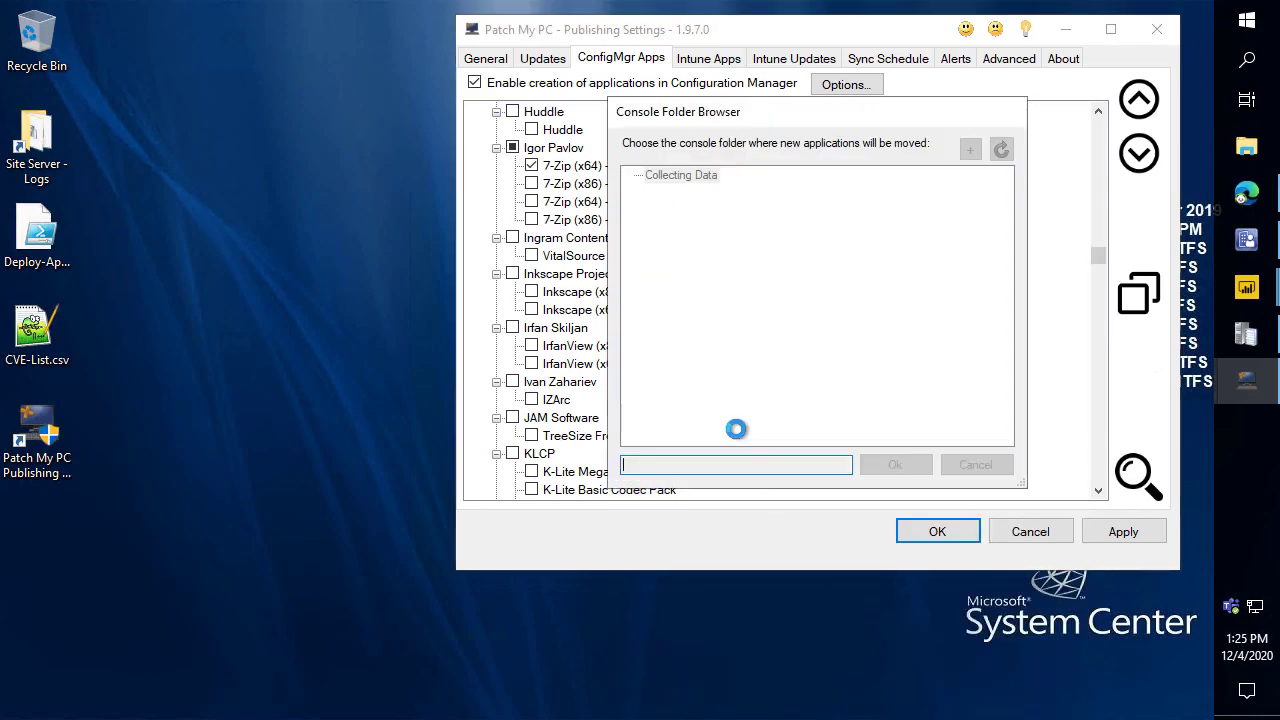
click(653, 191)
click(703, 212)
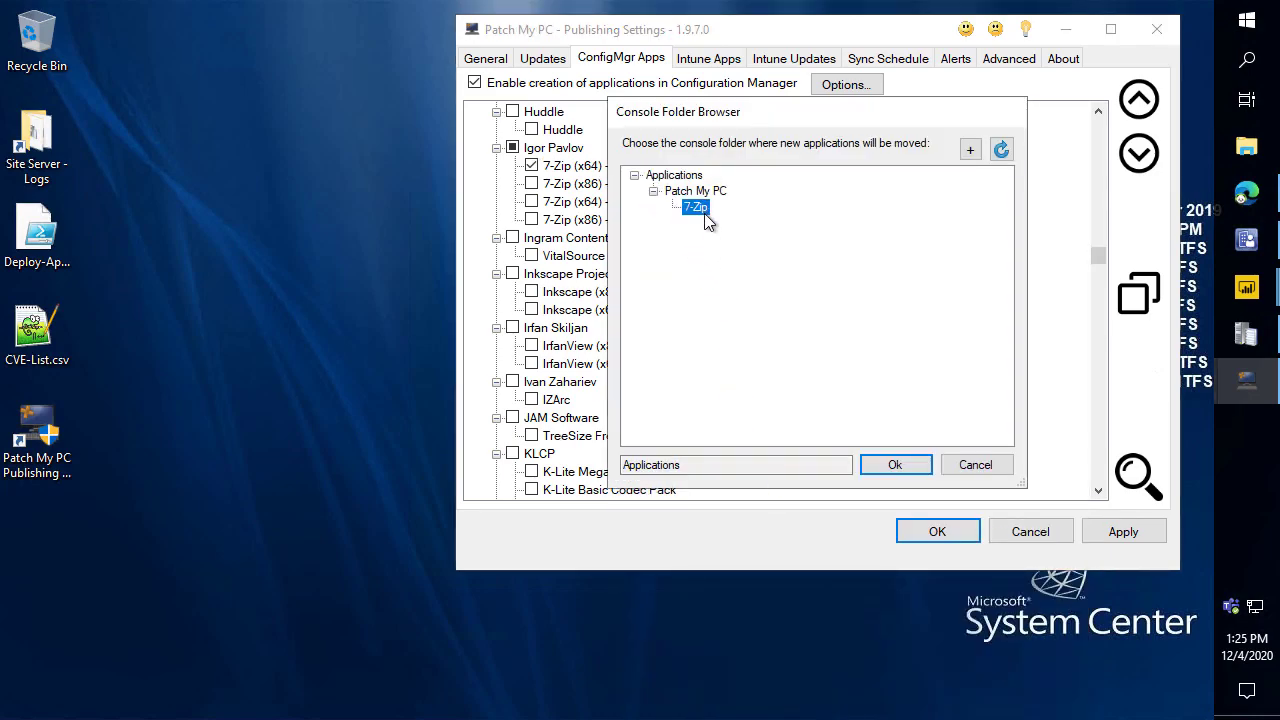
click(1247, 243)
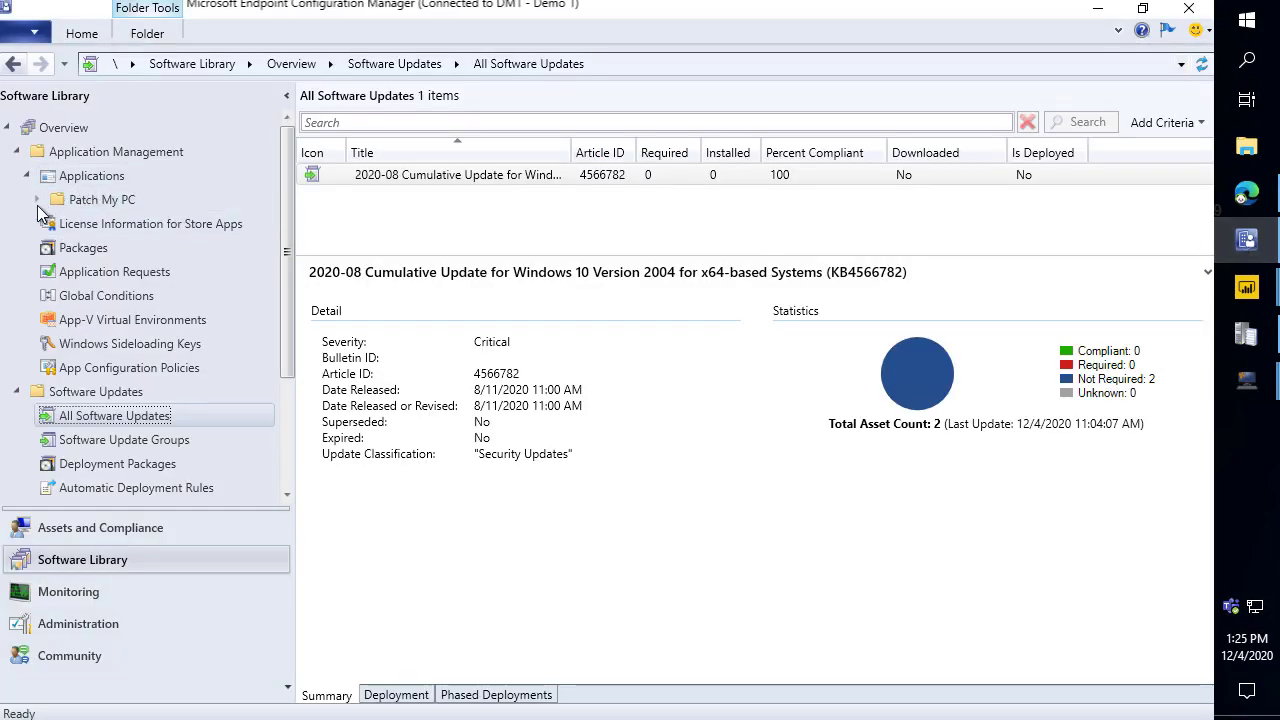
click(110, 222)
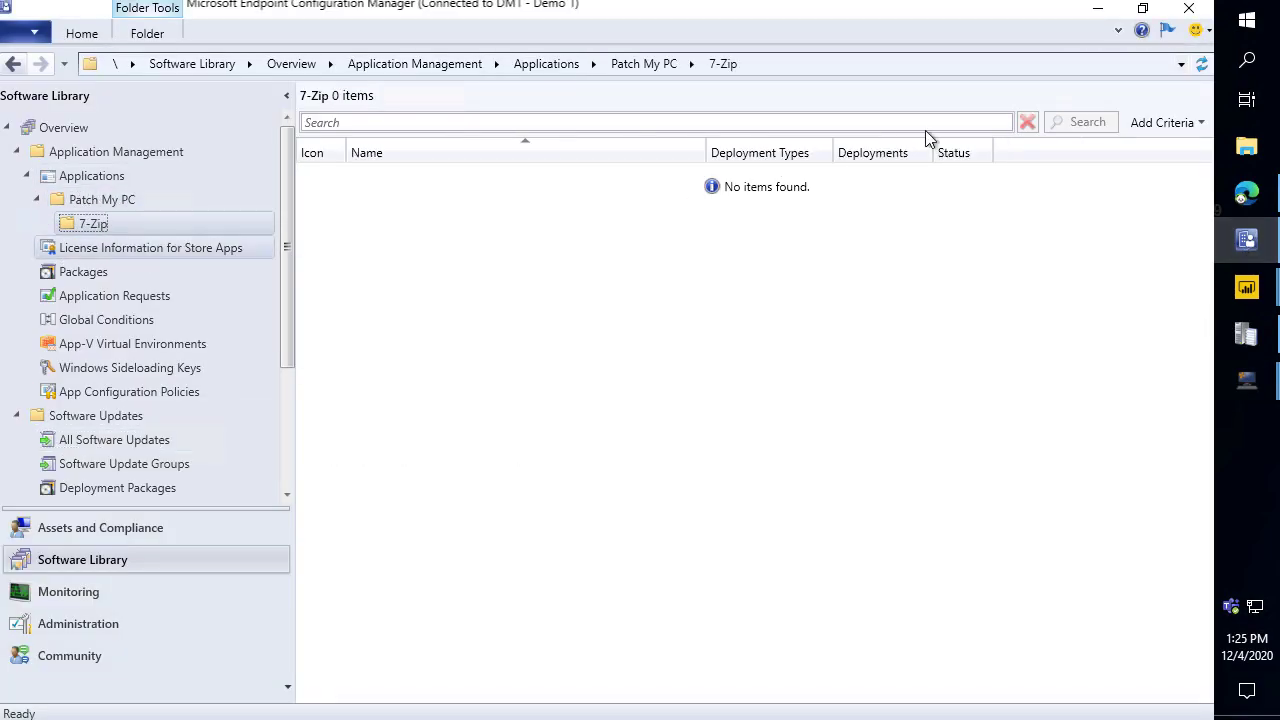
click(1097, 8)
click(895, 464)
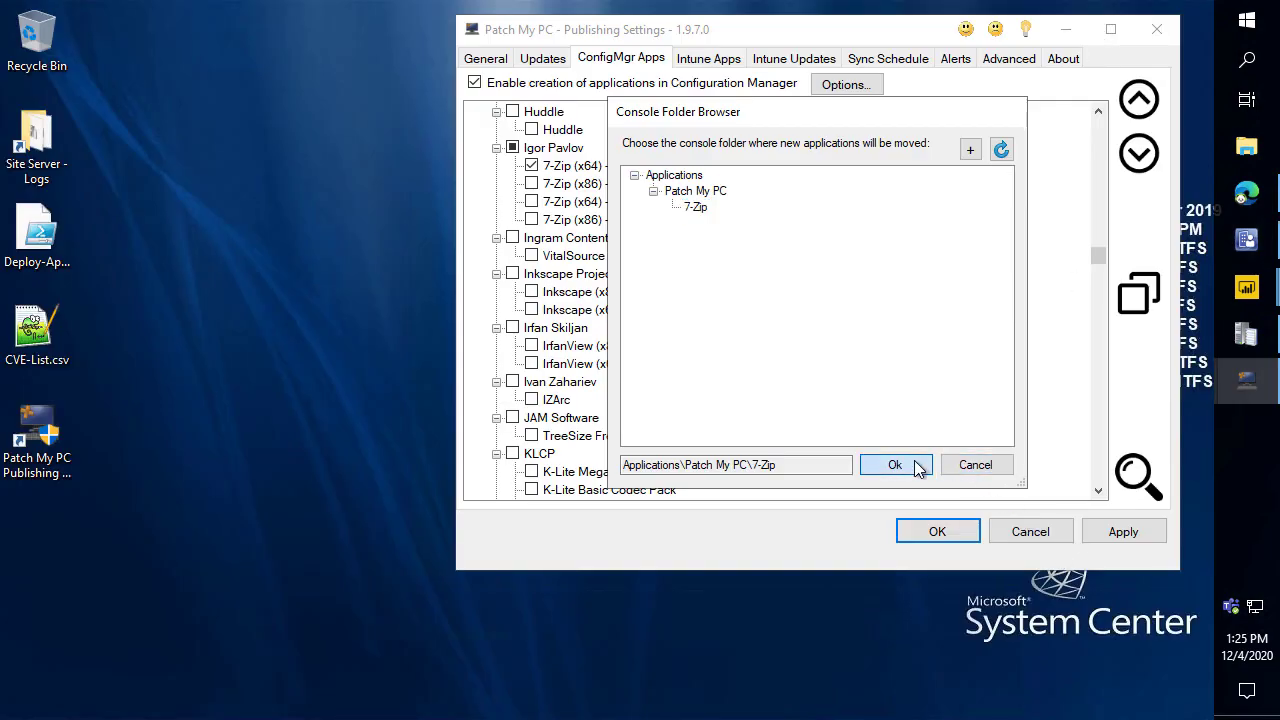
In Base Install Options, move all new applications into the Applications\Patch My PC folder.
click(848, 88)
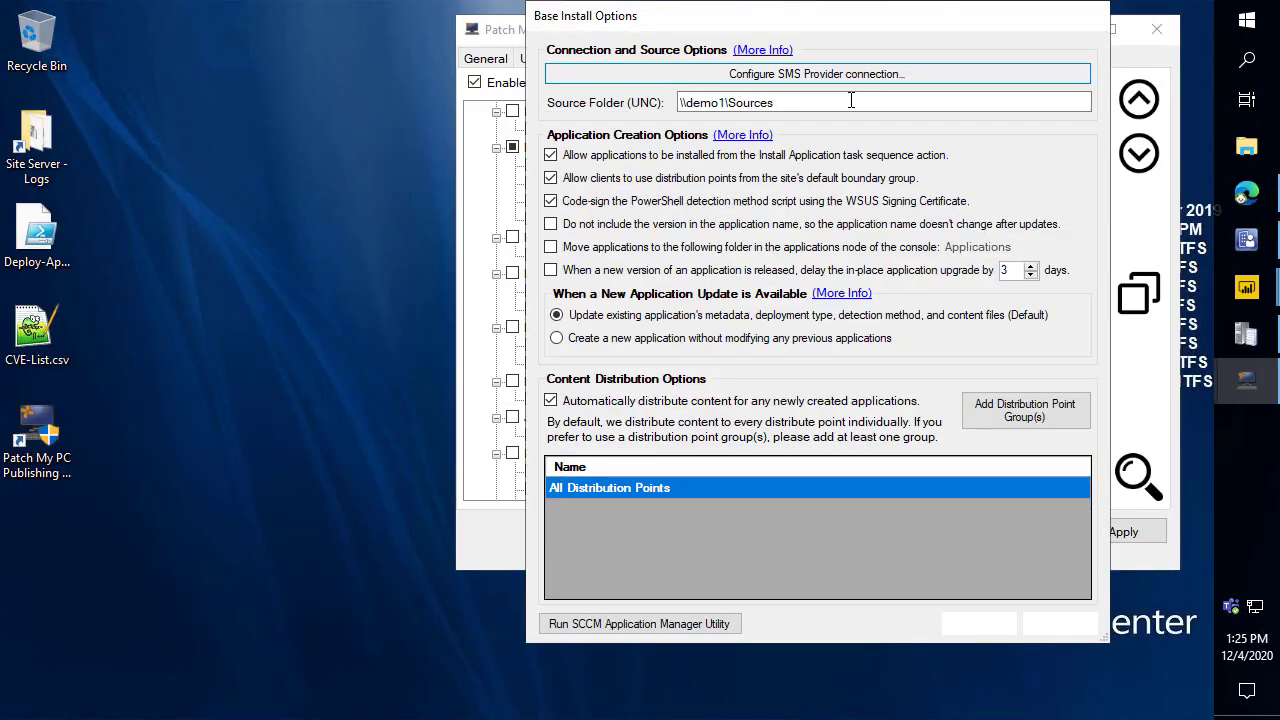
click(645, 256)
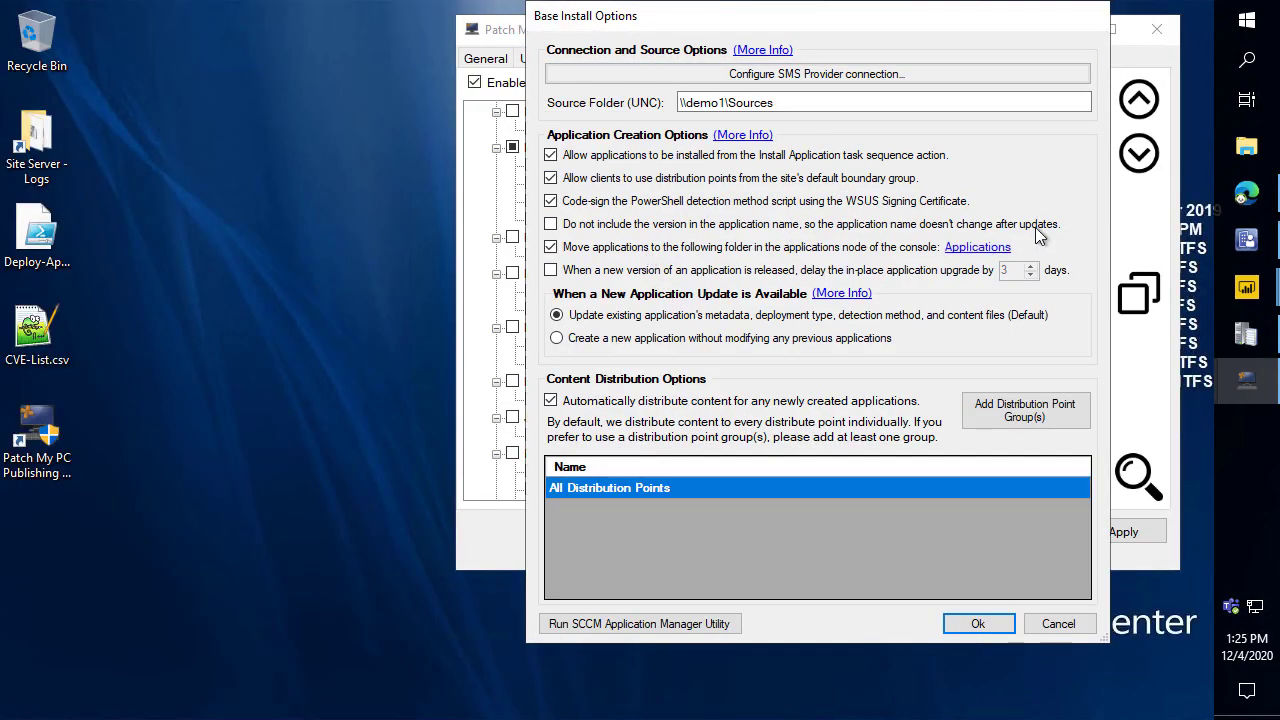
click(988, 247)
click(695, 221)
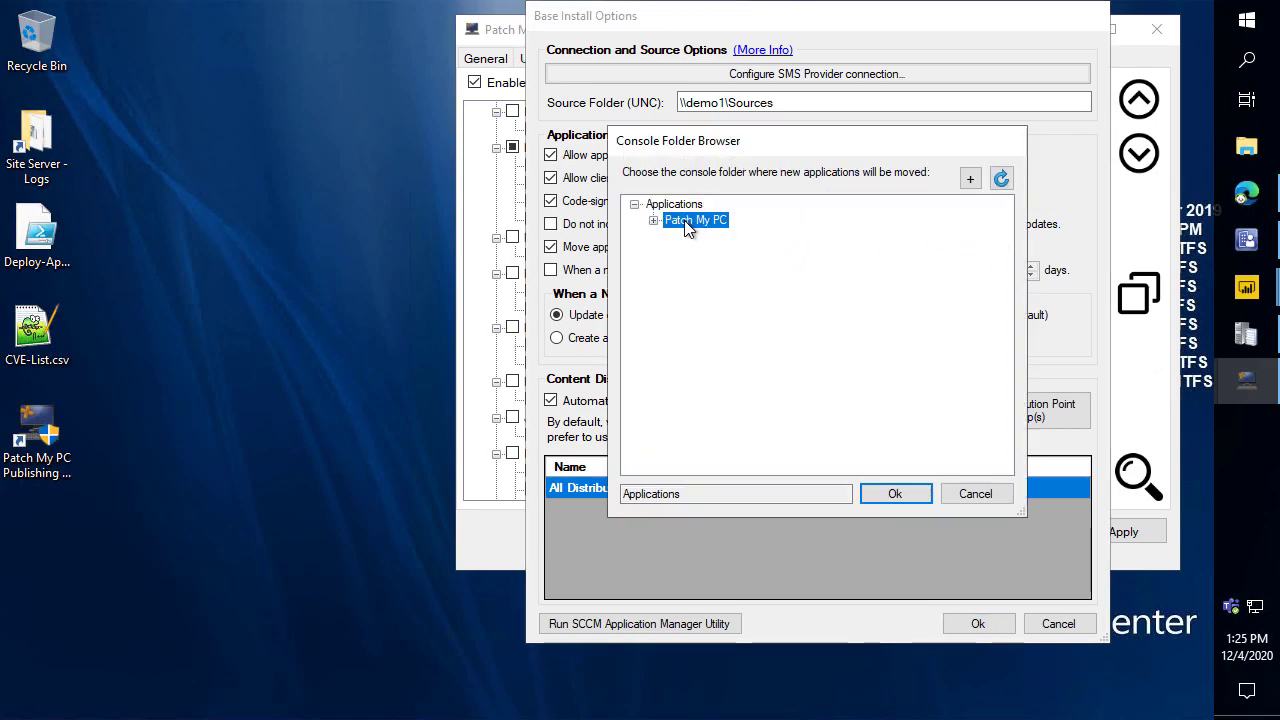
click(894, 493)
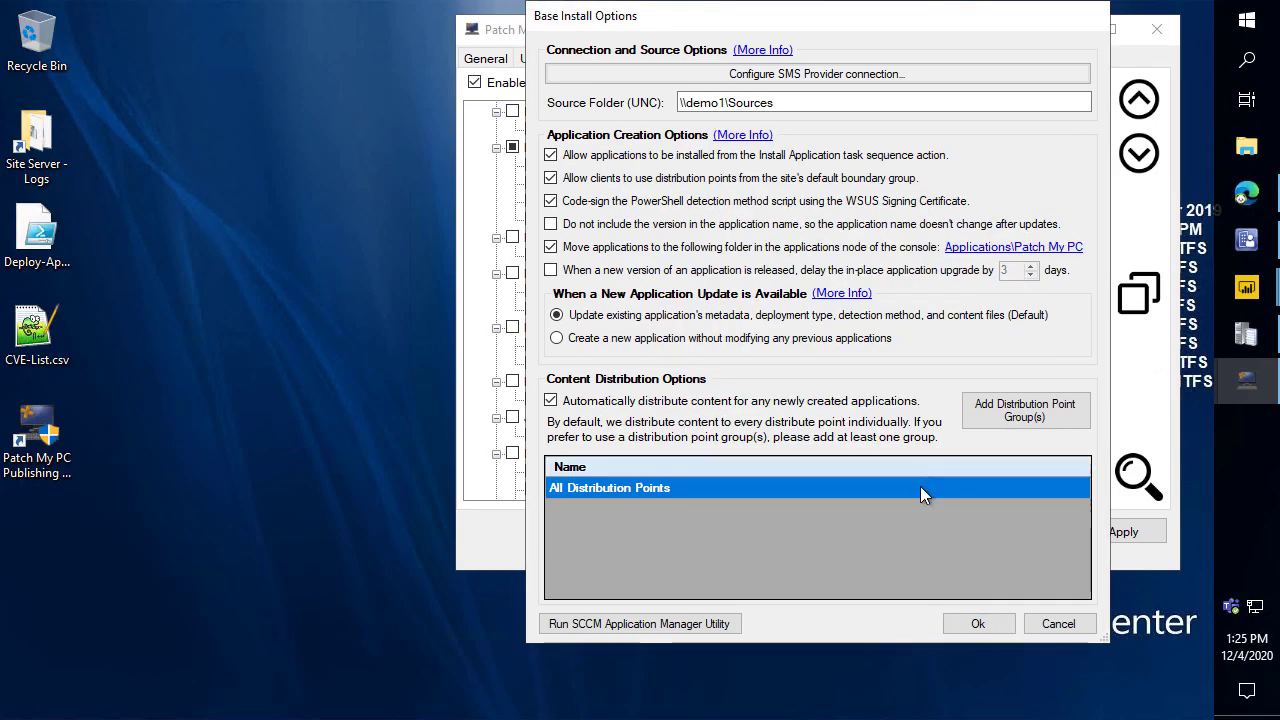
click(970, 624)
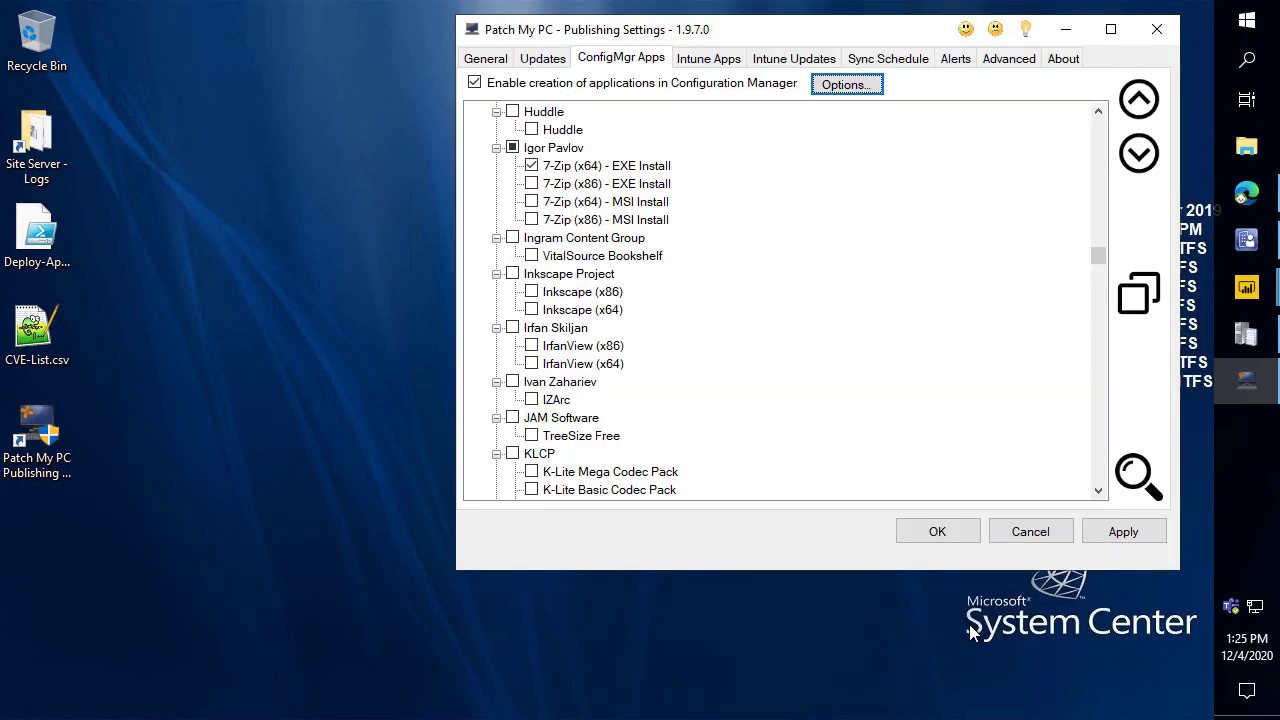
Apply the new publishing settings.
right_click(605, 170)
click(1015, 576)
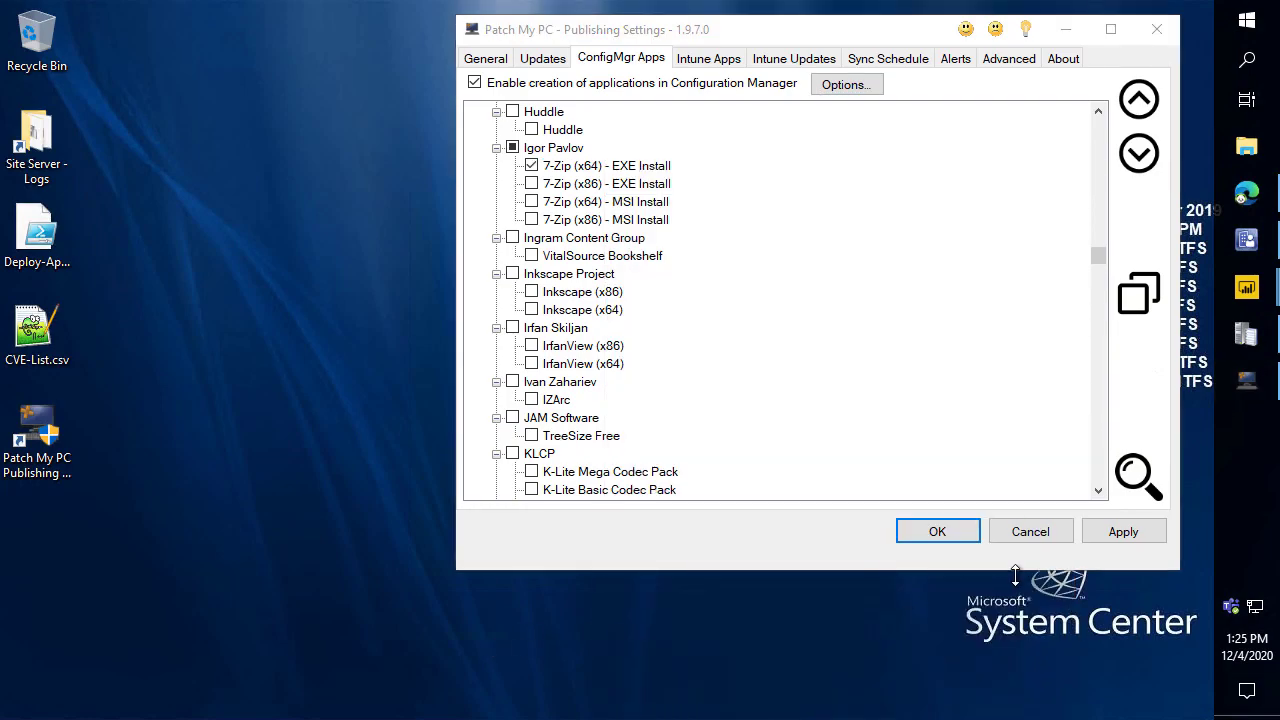
click(1132, 538)
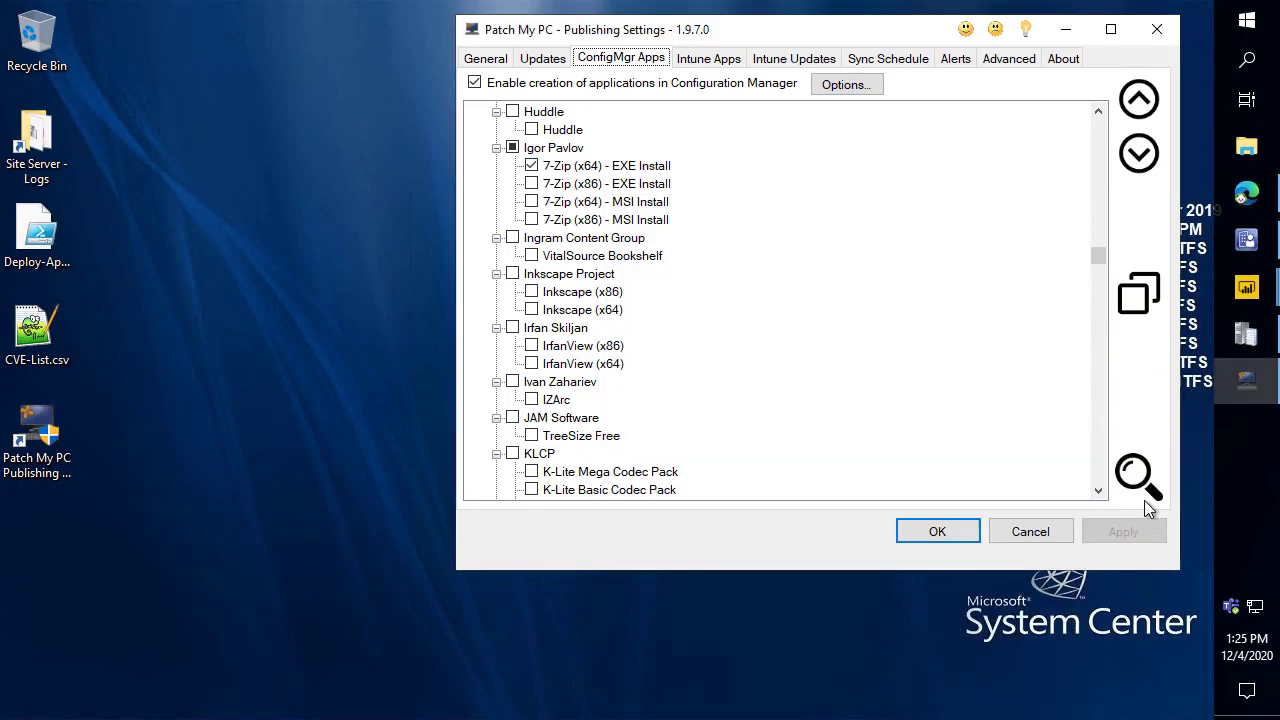
drag(840, 28, 744, 36)
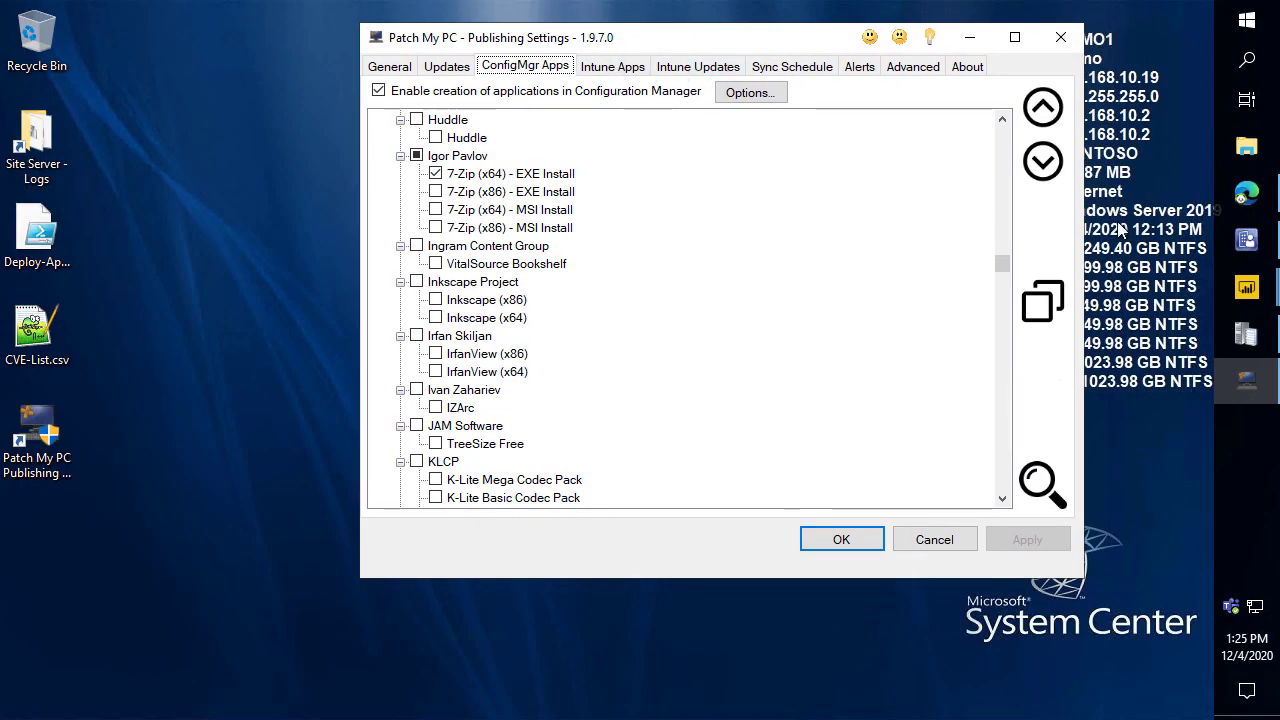
Start an immediate publishing sync, then open PatchMyPC.log in the log viewer.
click(447, 66)
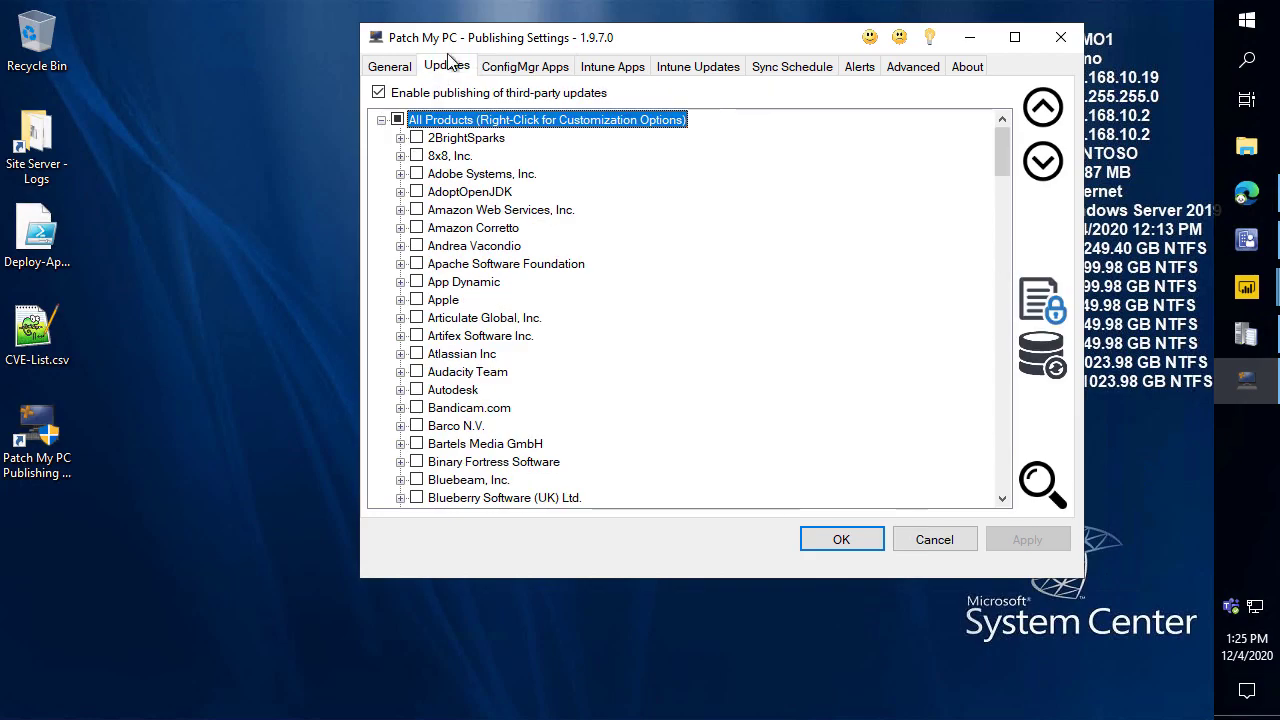
click(523, 66)
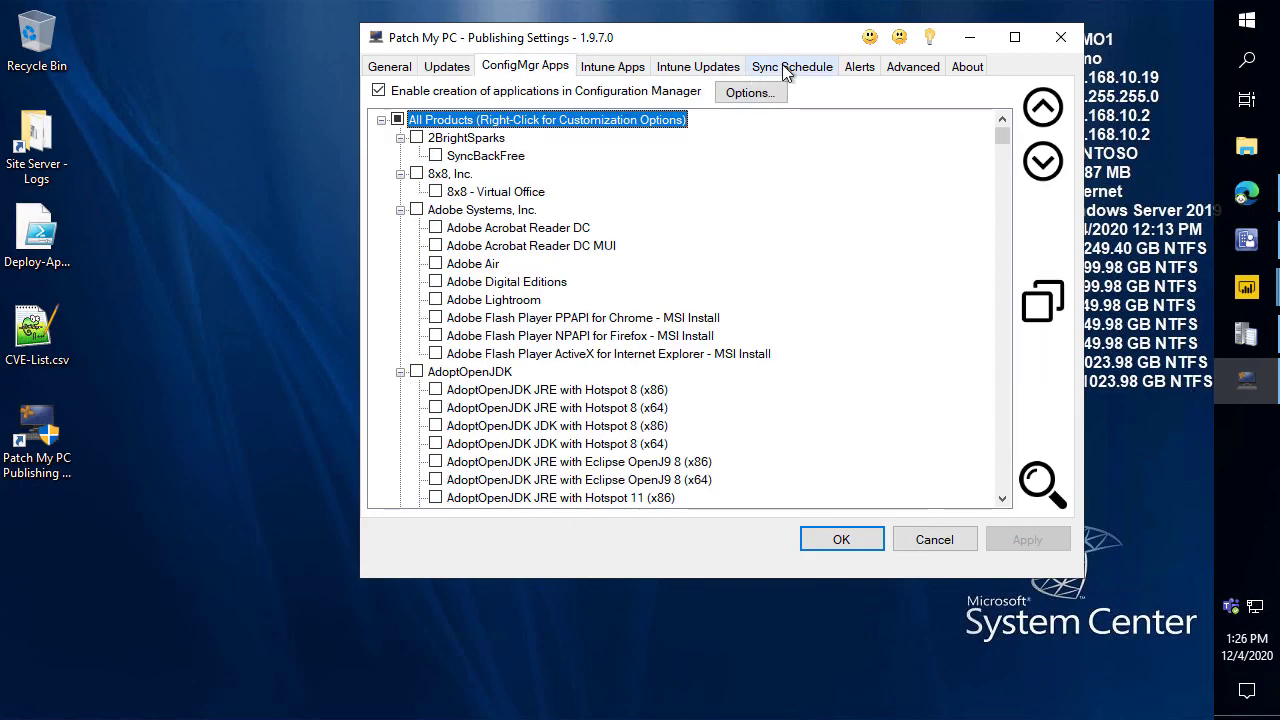
click(790, 67)
click(944, 495)
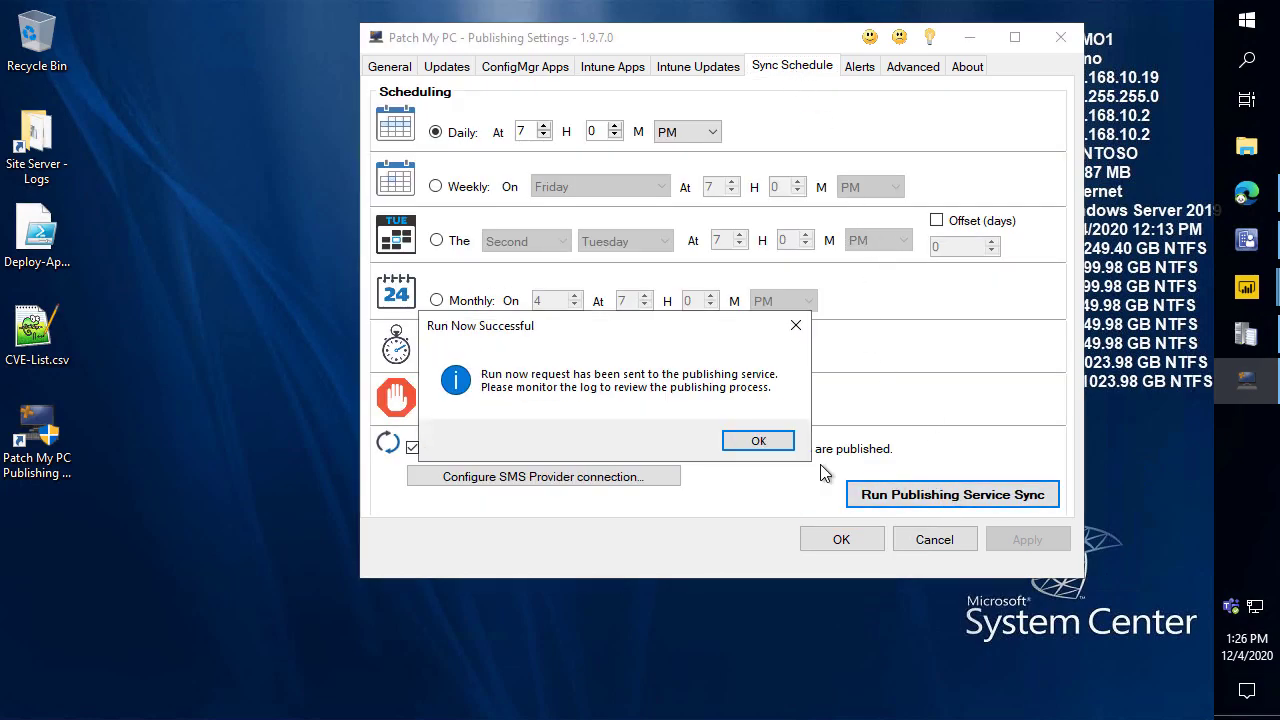
click(764, 445)
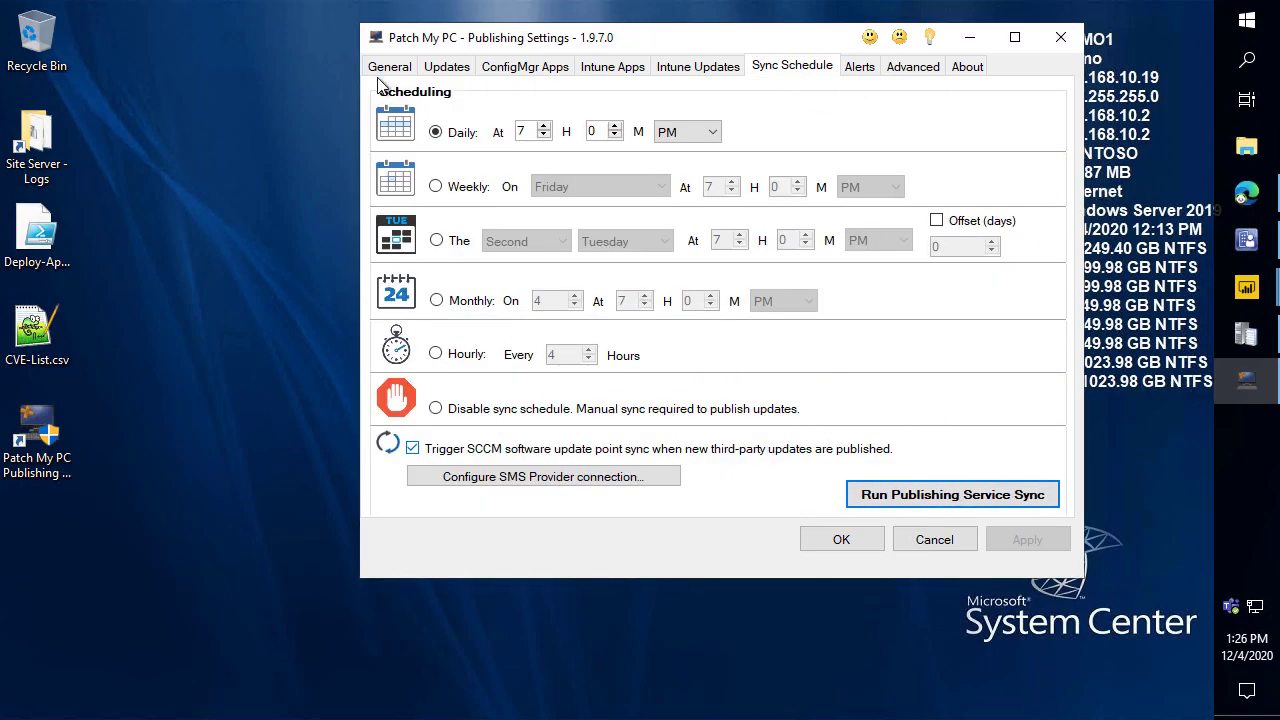
click(389, 67)
click(863, 479)
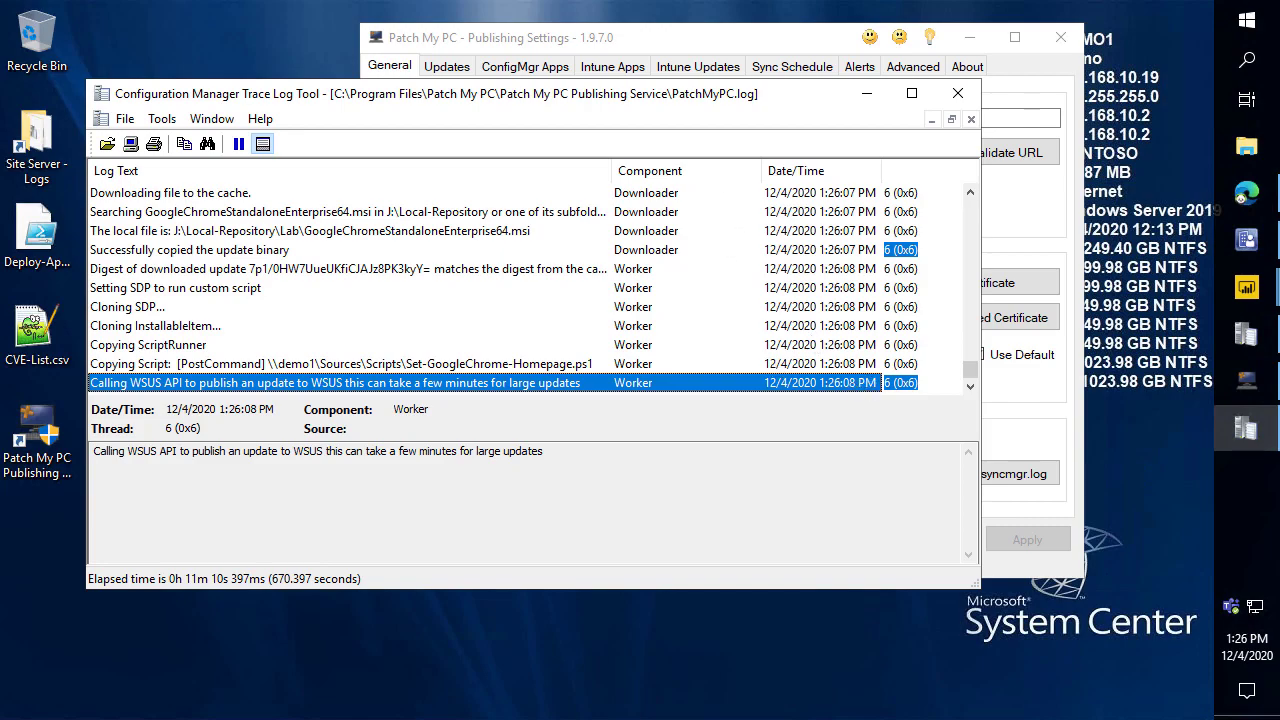
Bring Publishing Settings in front of the log and show the email and Teams alert options.
drag(760, 39, 832, 26)
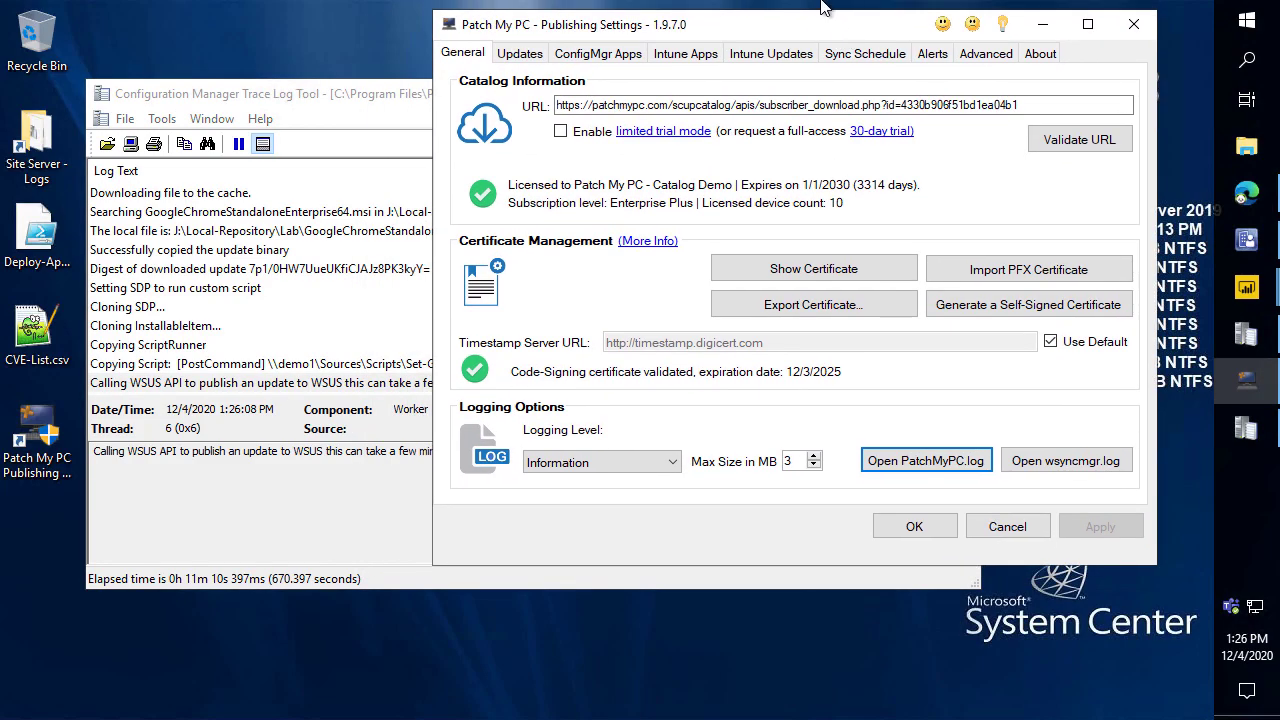
click(931, 54)
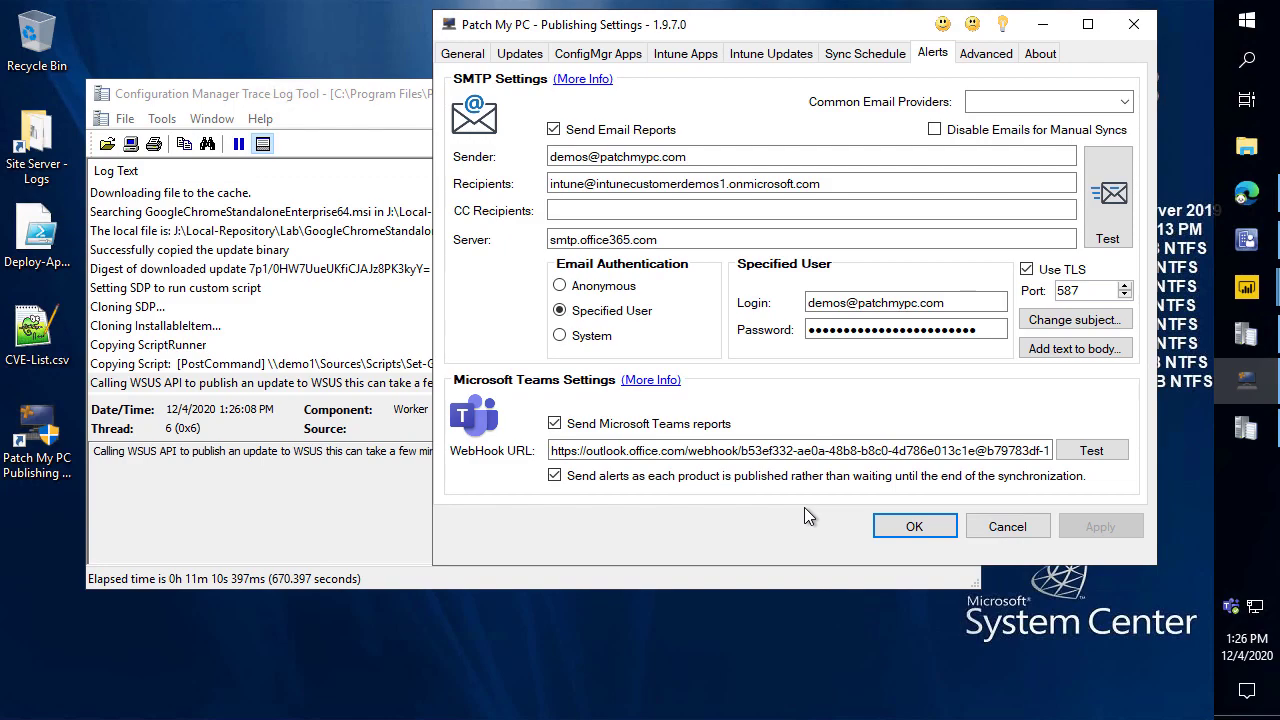
Point out the daily 7 PM sync schedule, return to Alerts, and open Teams.
click(883, 58)
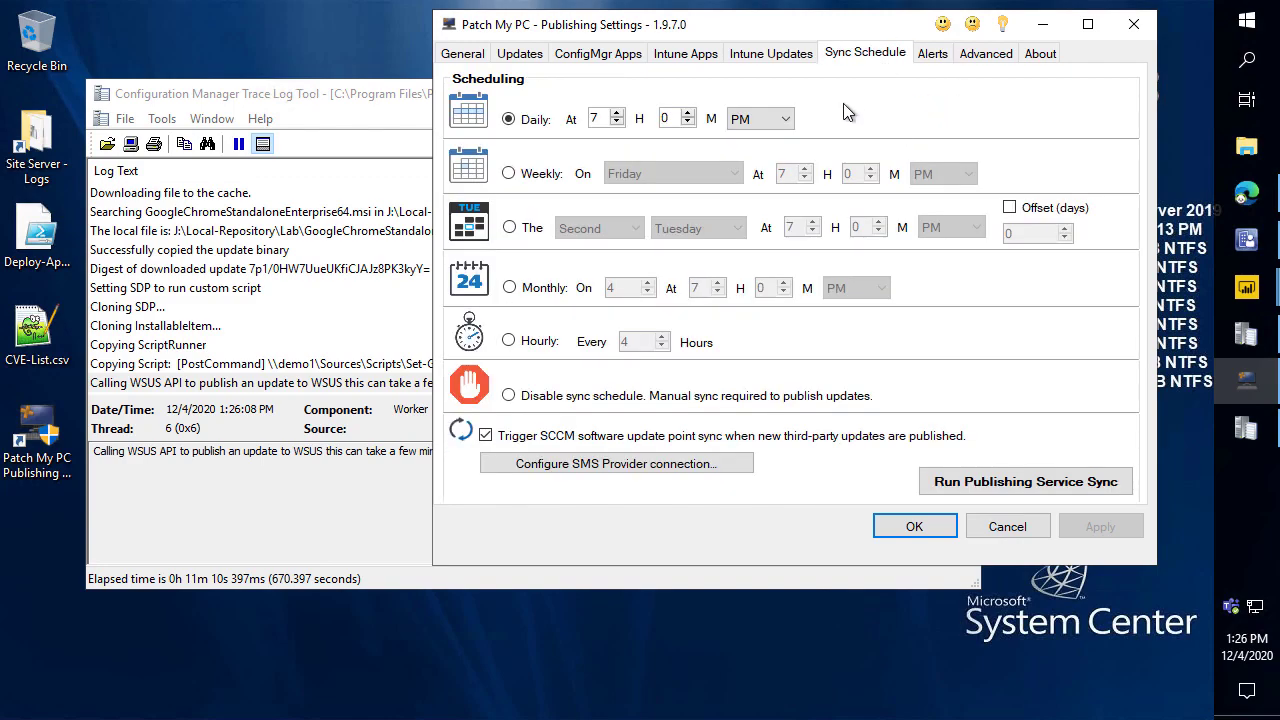
mouse_move(493, 127)
mouse_down()
mouse_move(426, 163)
mouse_move(438, 162)
mouse_up()
right_click(437, 162)
click(930, 56)
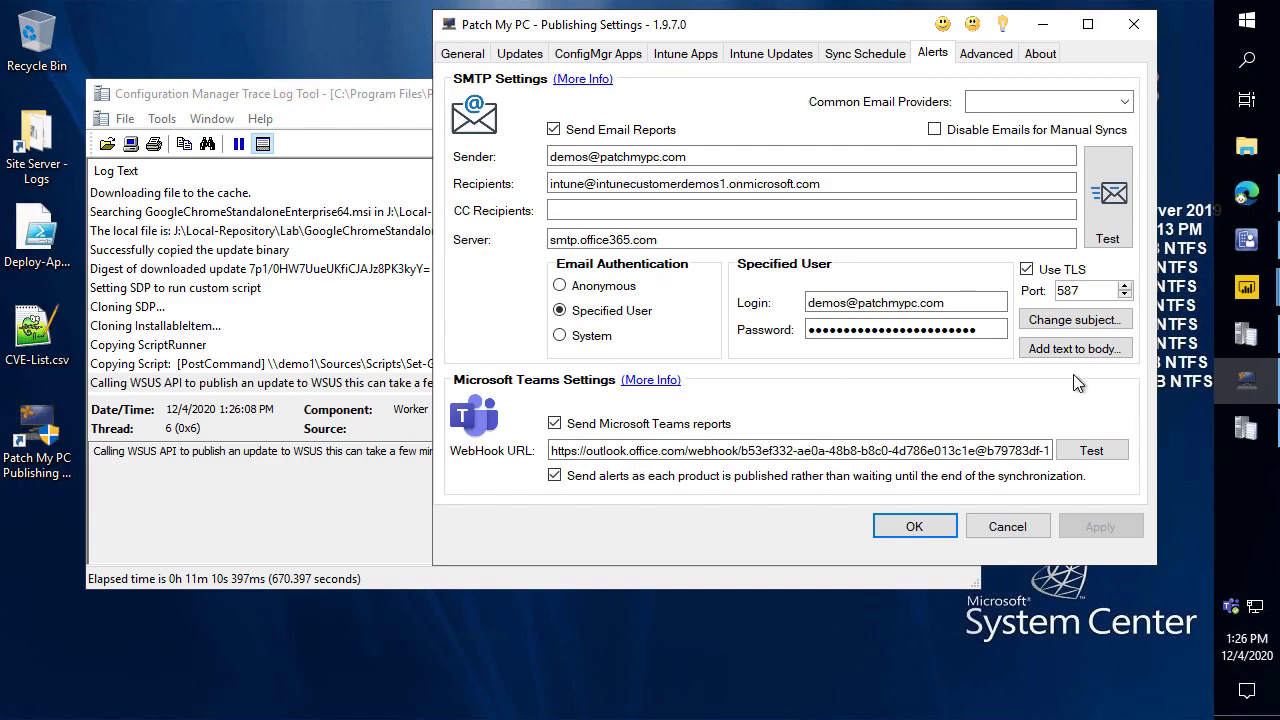
click(1231, 606)
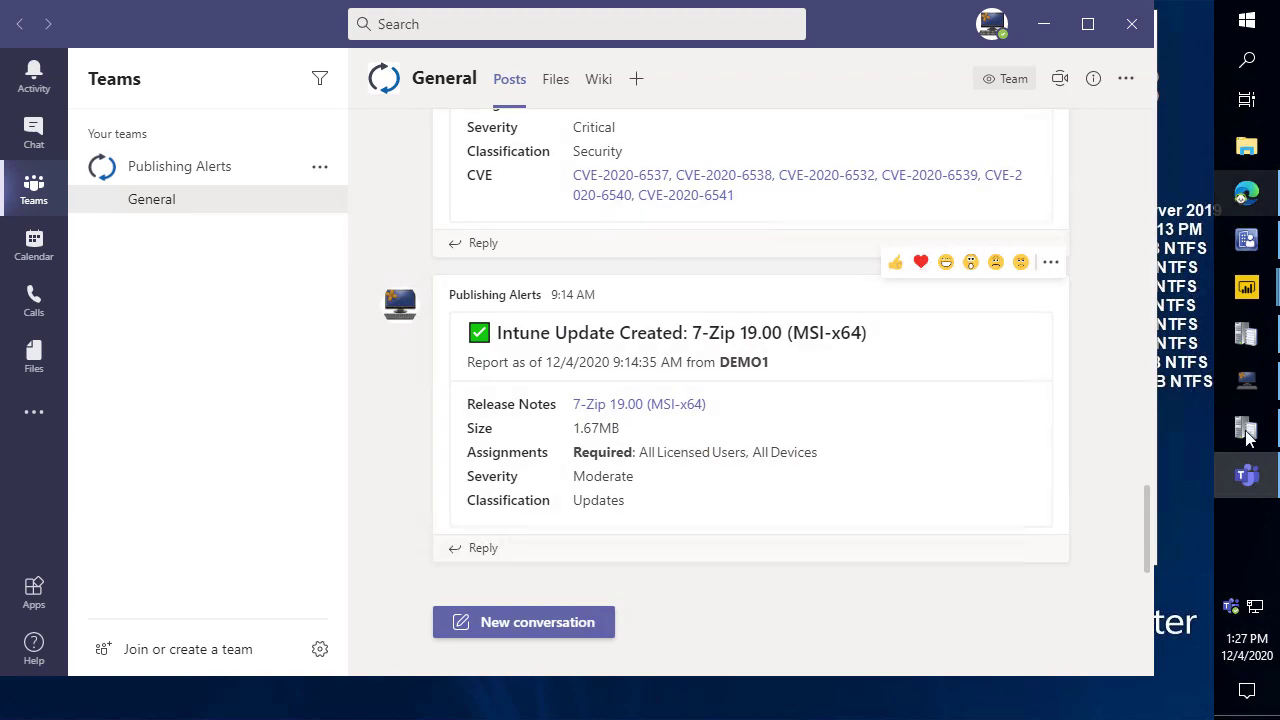
Read the Teams Publishing Alerts post about the 7-Zip 19.00 update, then return to the trace log.
mouse_move(1259, 390)
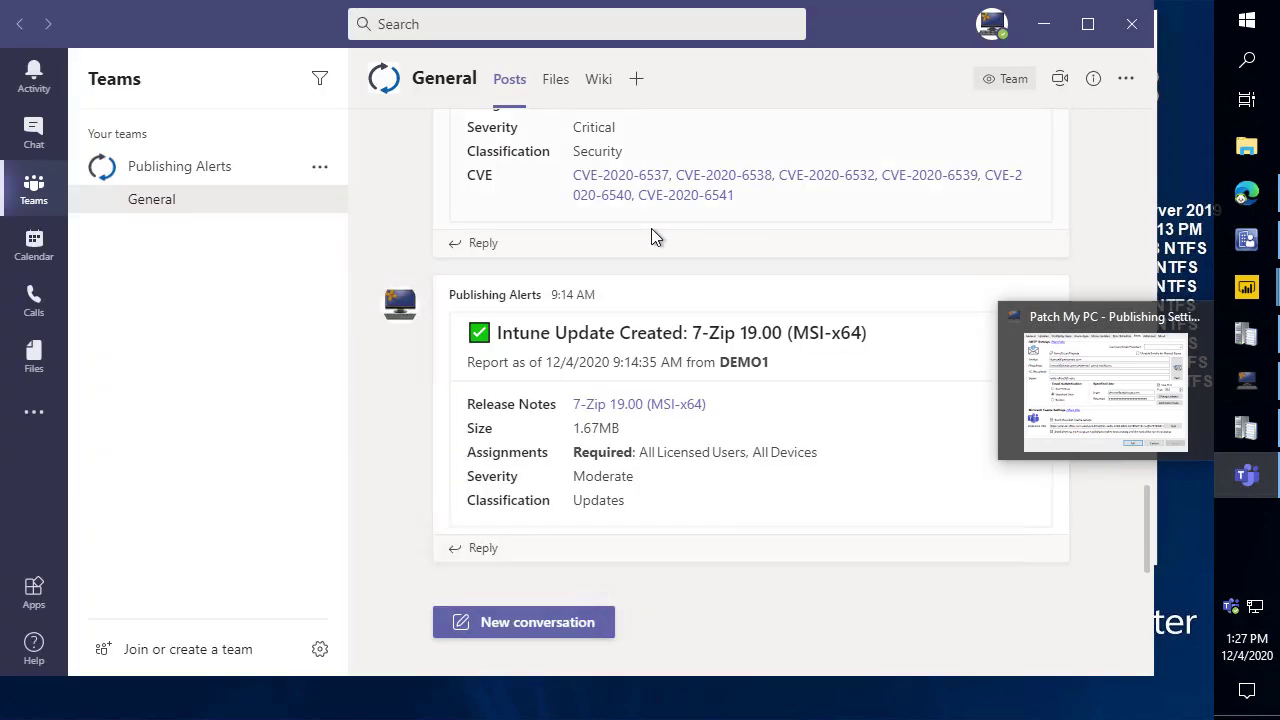
click(1247, 430)
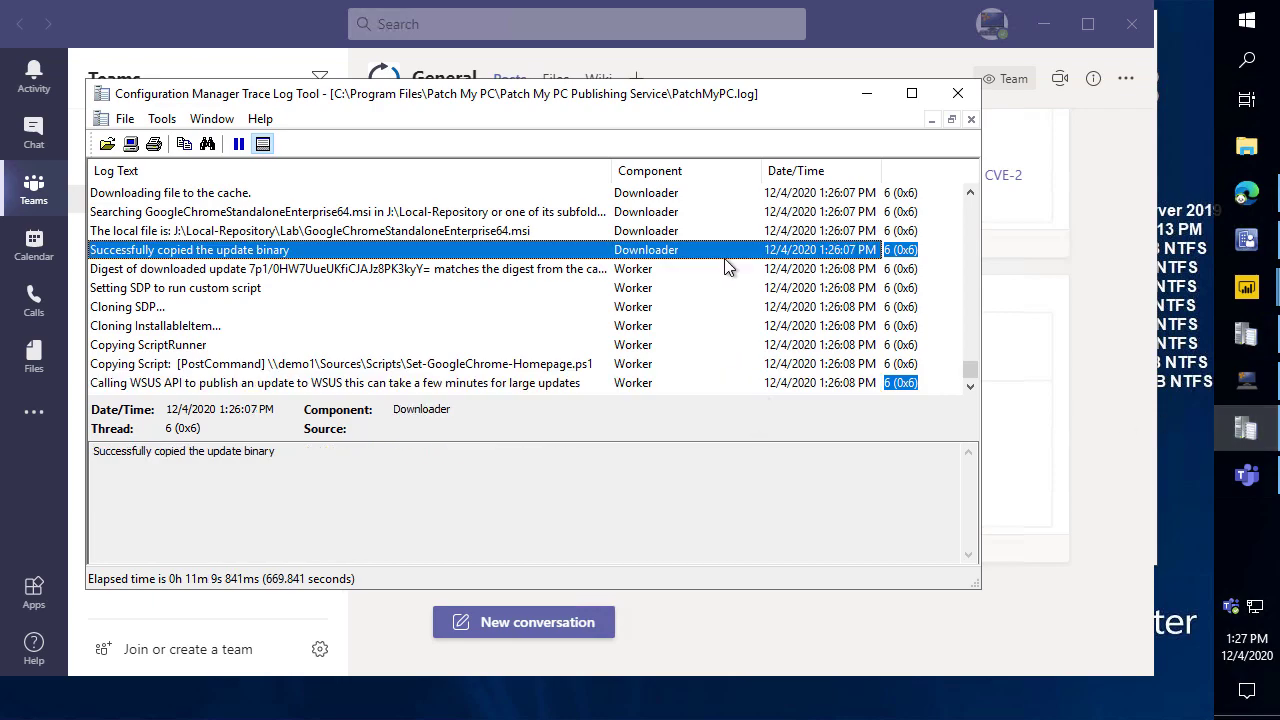
On the Intune Apps tab, enable creation of Win32 applications in Microsoft Intune.
click(1247, 400)
drag(737, 32, 755, 66)
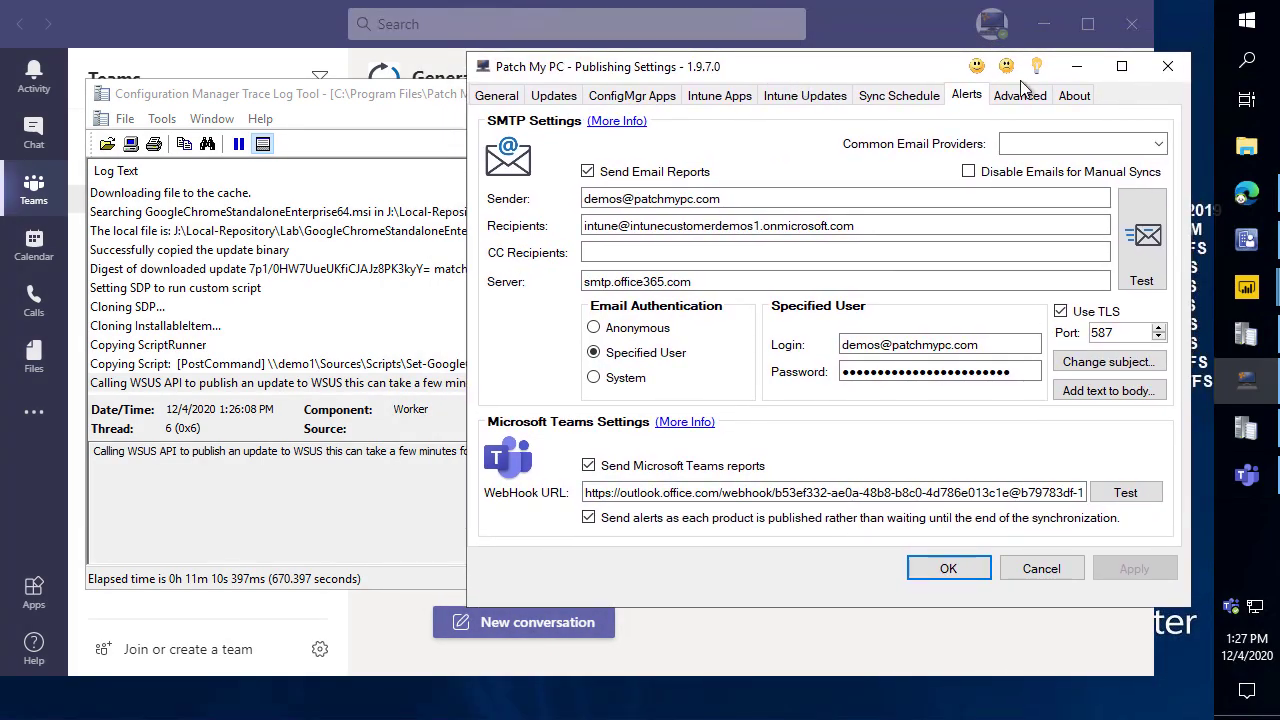
click(716, 96)
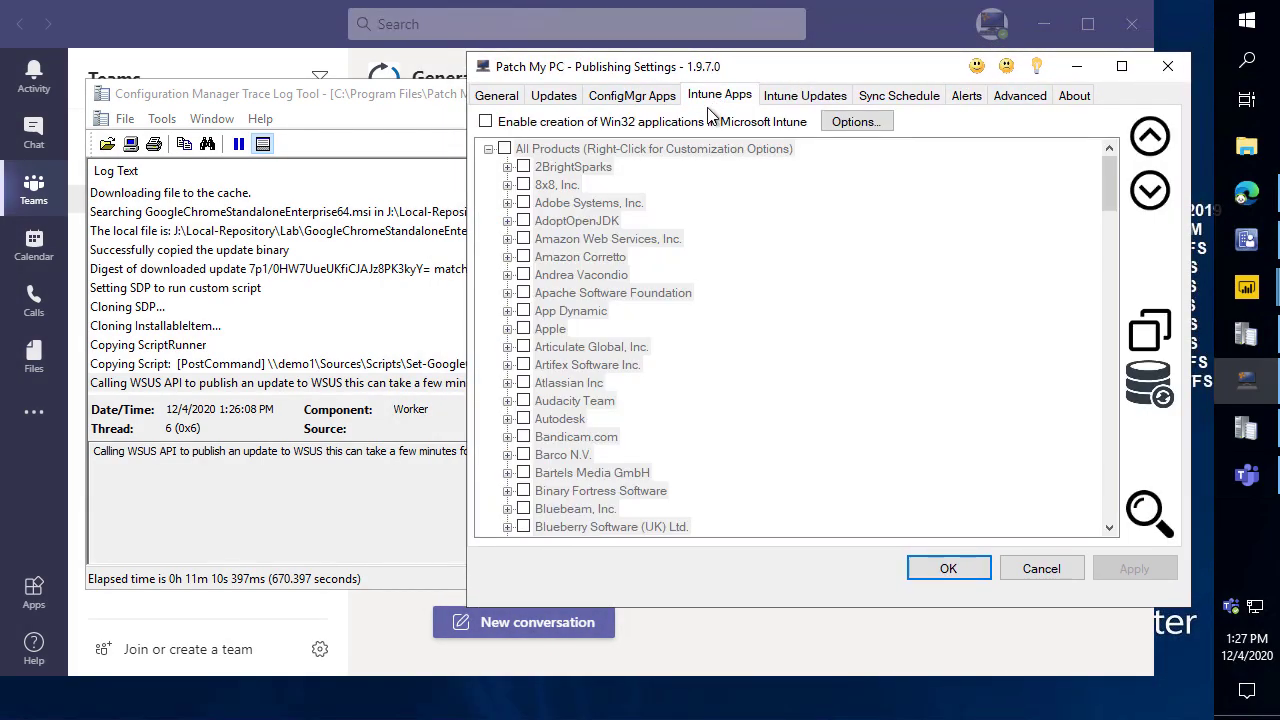
click(694, 121)
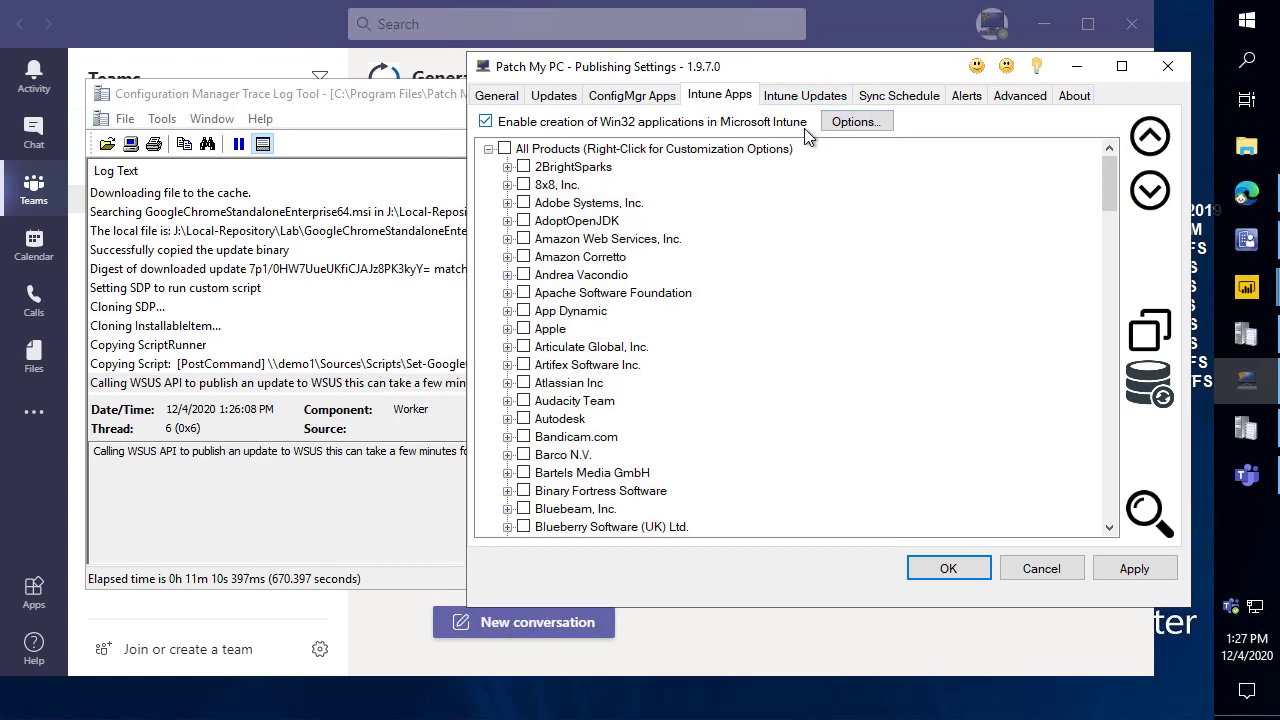
Review the Intune Authority URL and Application ID in Options and accept them.
click(850, 122)
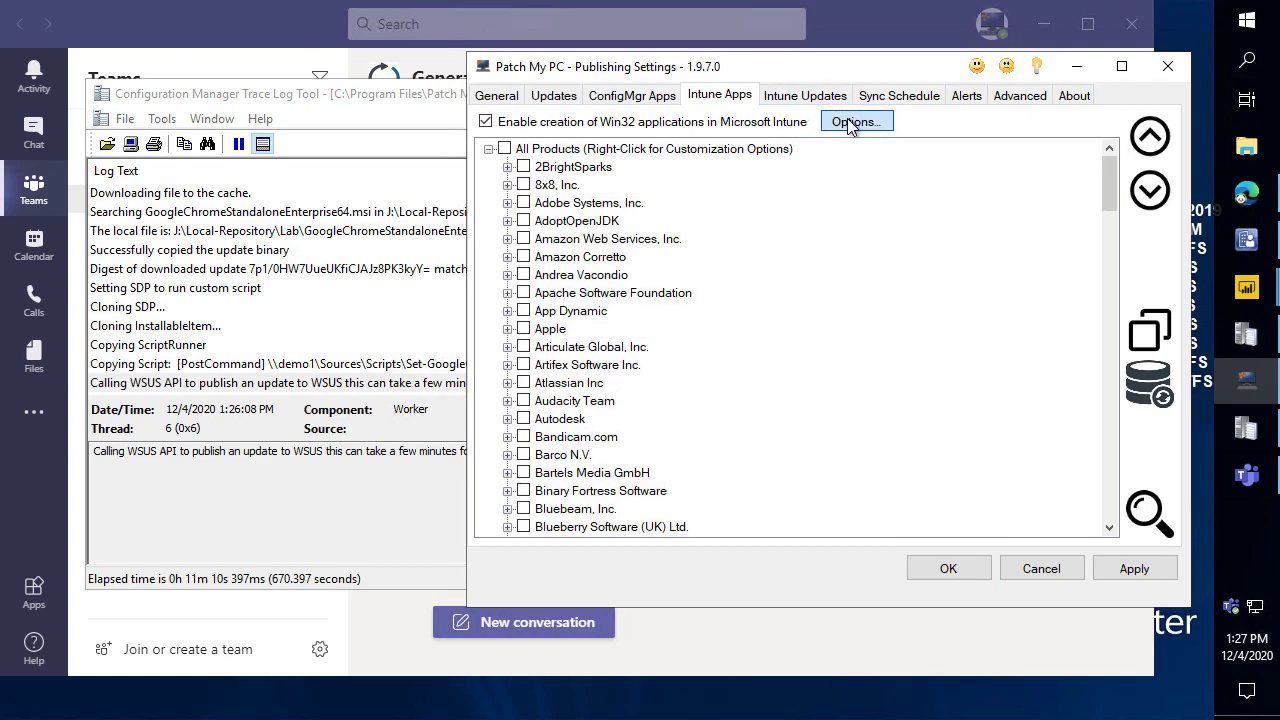
mouse_move(1060, 147)
mouse_down()
mouse_move(730, 133)
mouse_move(660, 143)
mouse_move(1034, 160)
mouse_move(640, 128)
mouse_up()
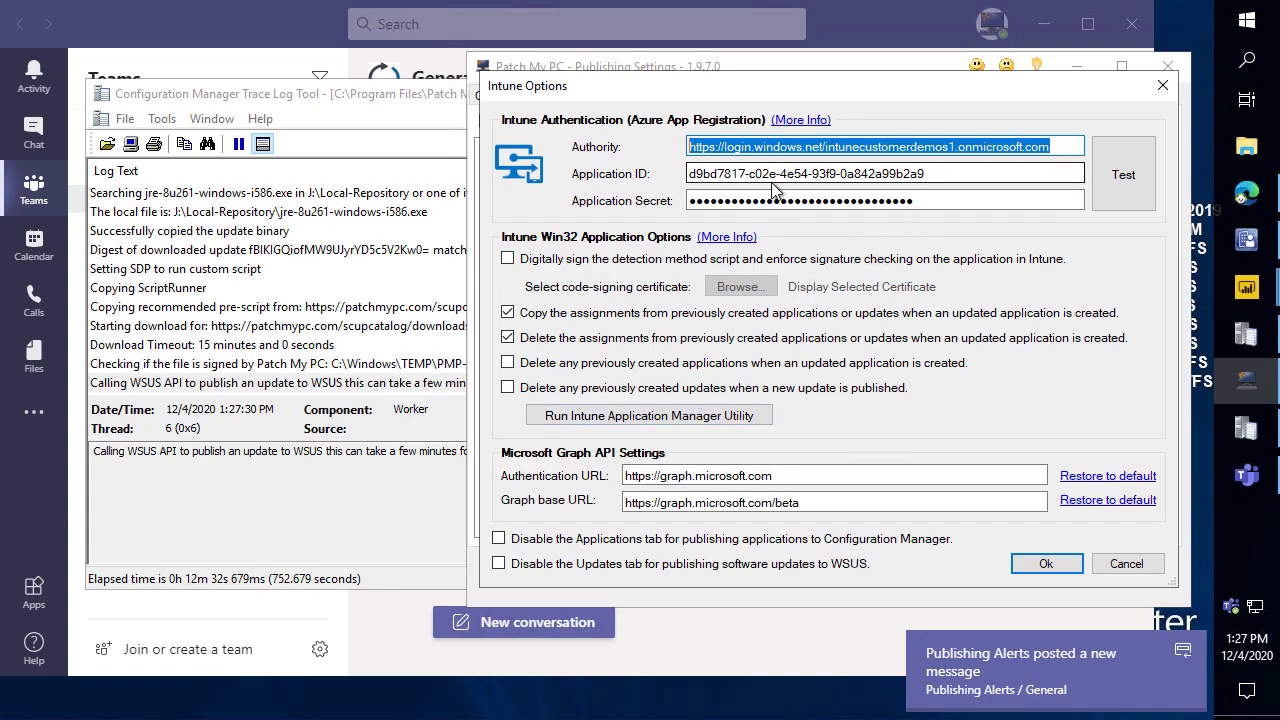
drag(950, 174, 606, 166)
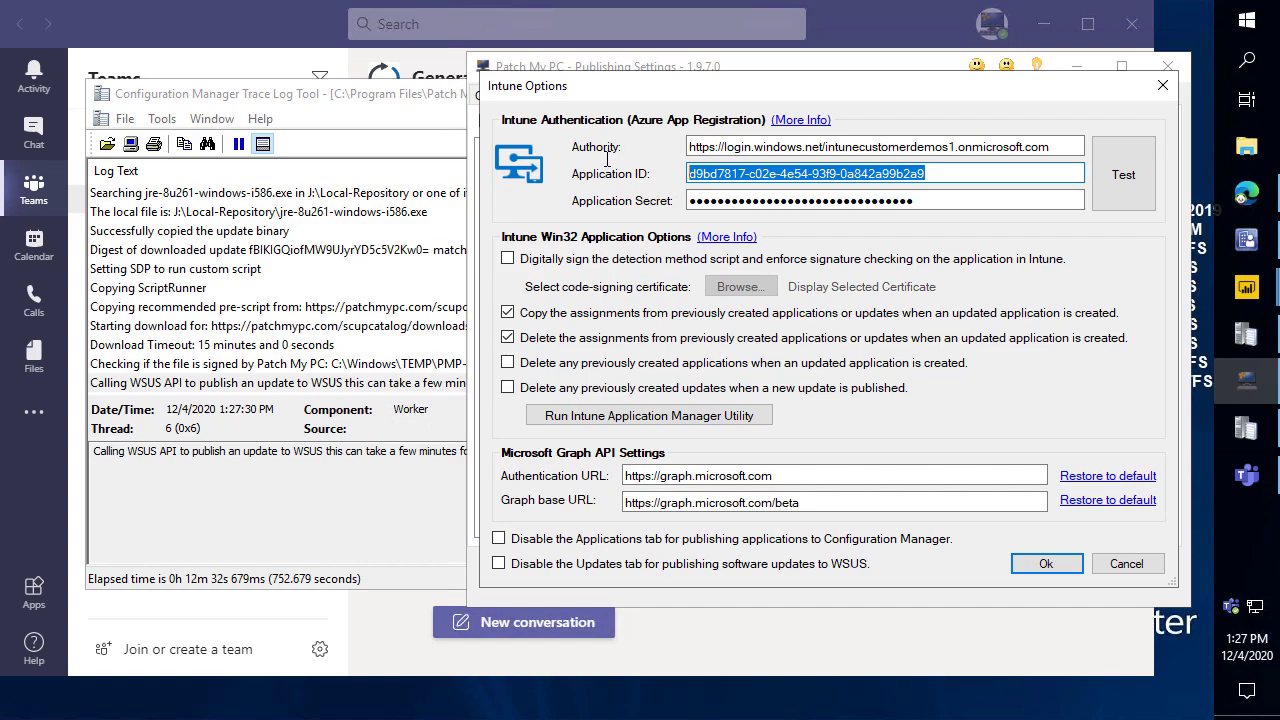
drag(930, 174, 594, 188)
click(1046, 563)
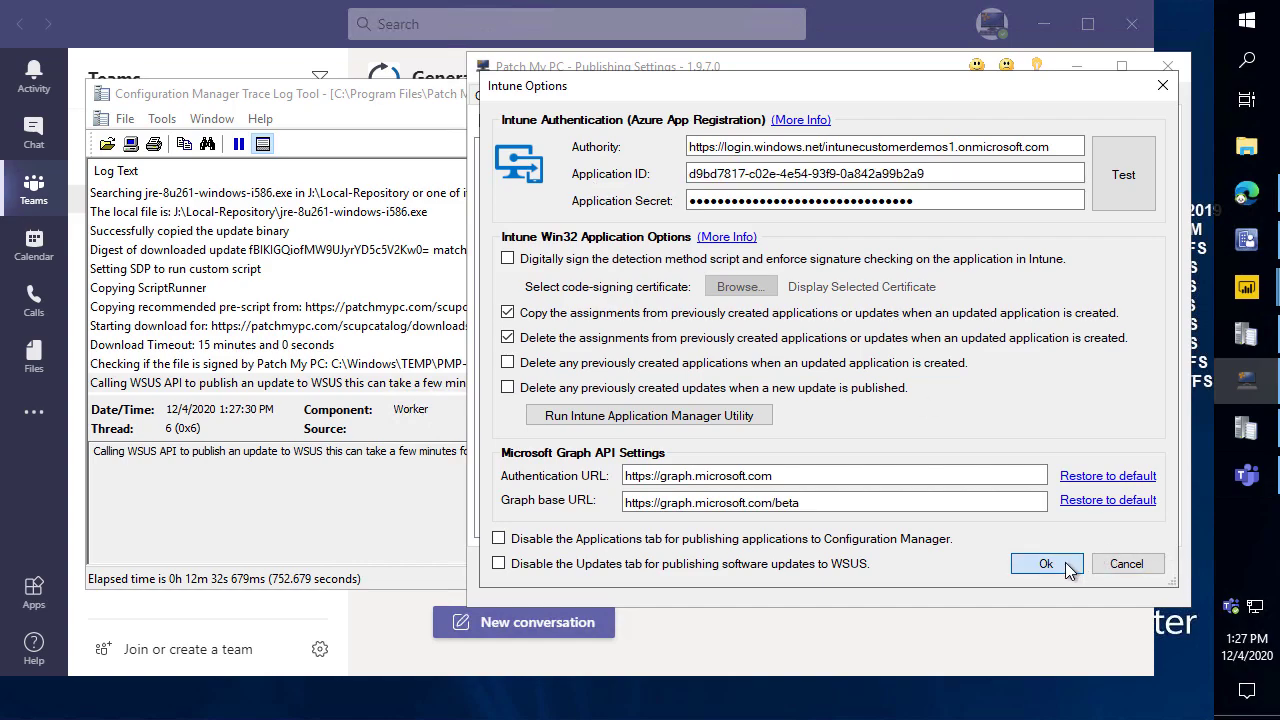
scroll(688, 214, down, 2)
Expand all products and copy the existing update selections into Intune Apps, including custom actions.
click(1149, 190)
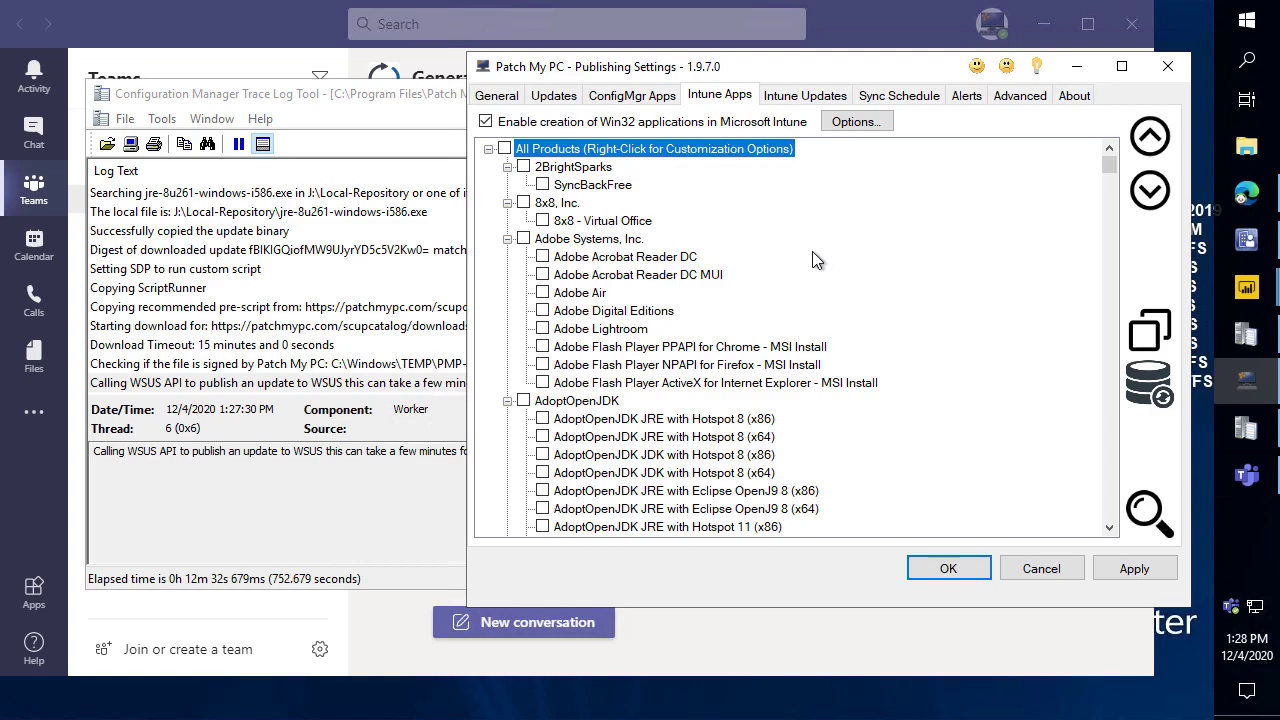
right_click(672, 158)
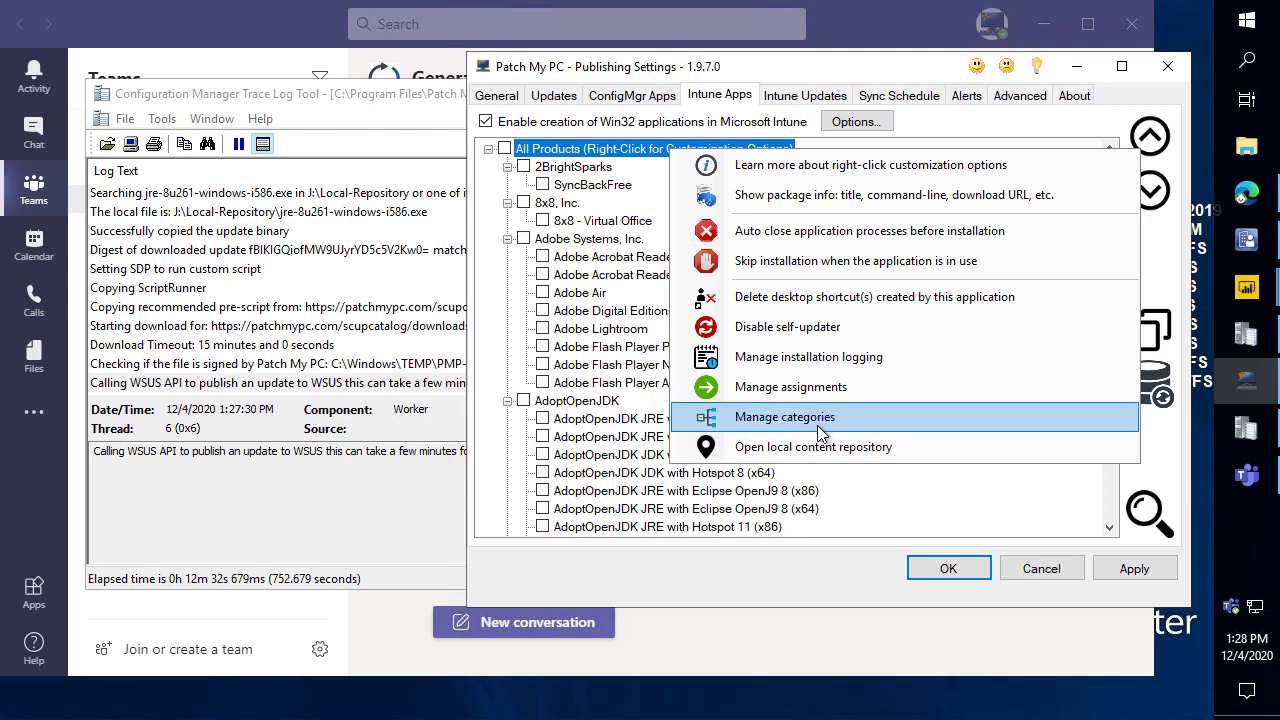
click(488, 267)
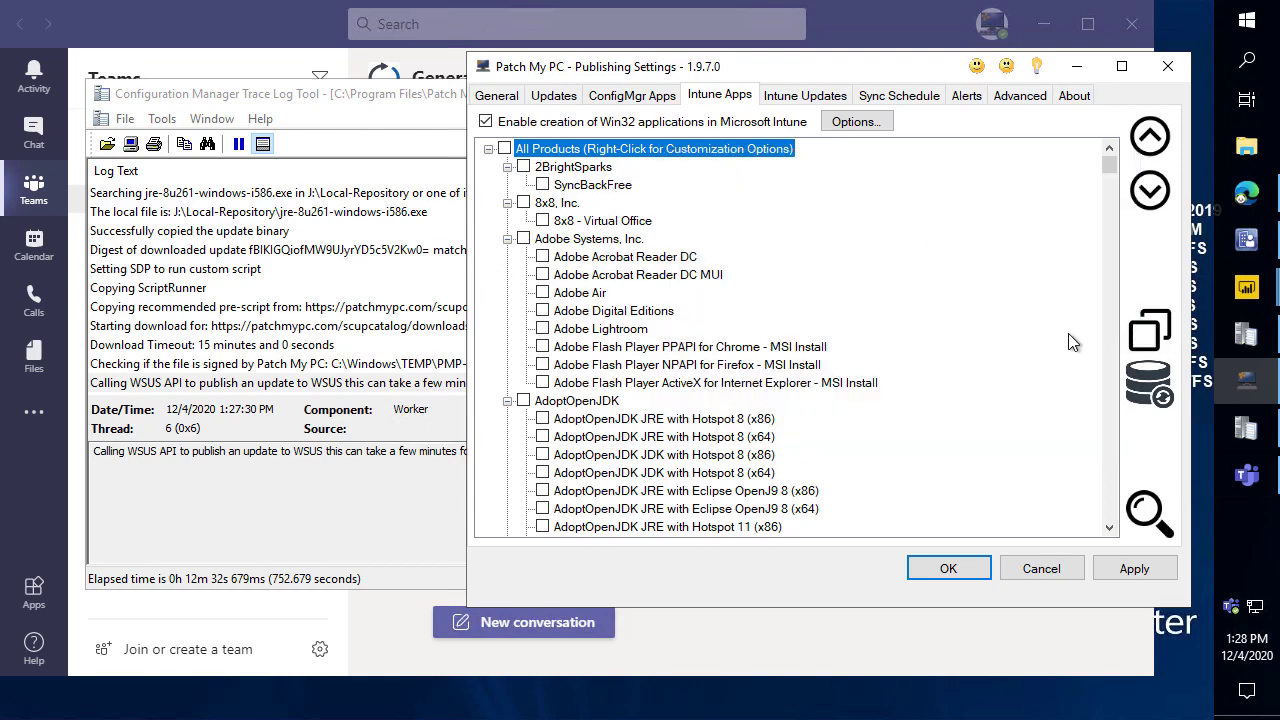
click(1150, 330)
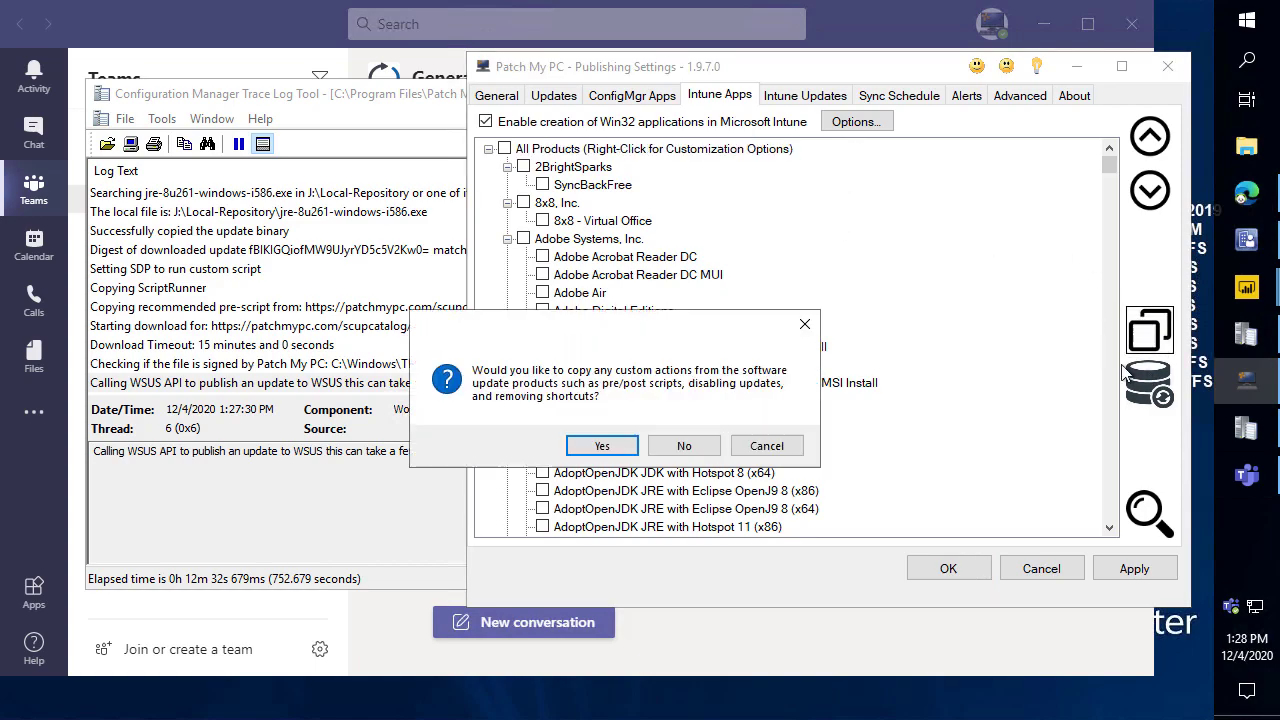
click(603, 450)
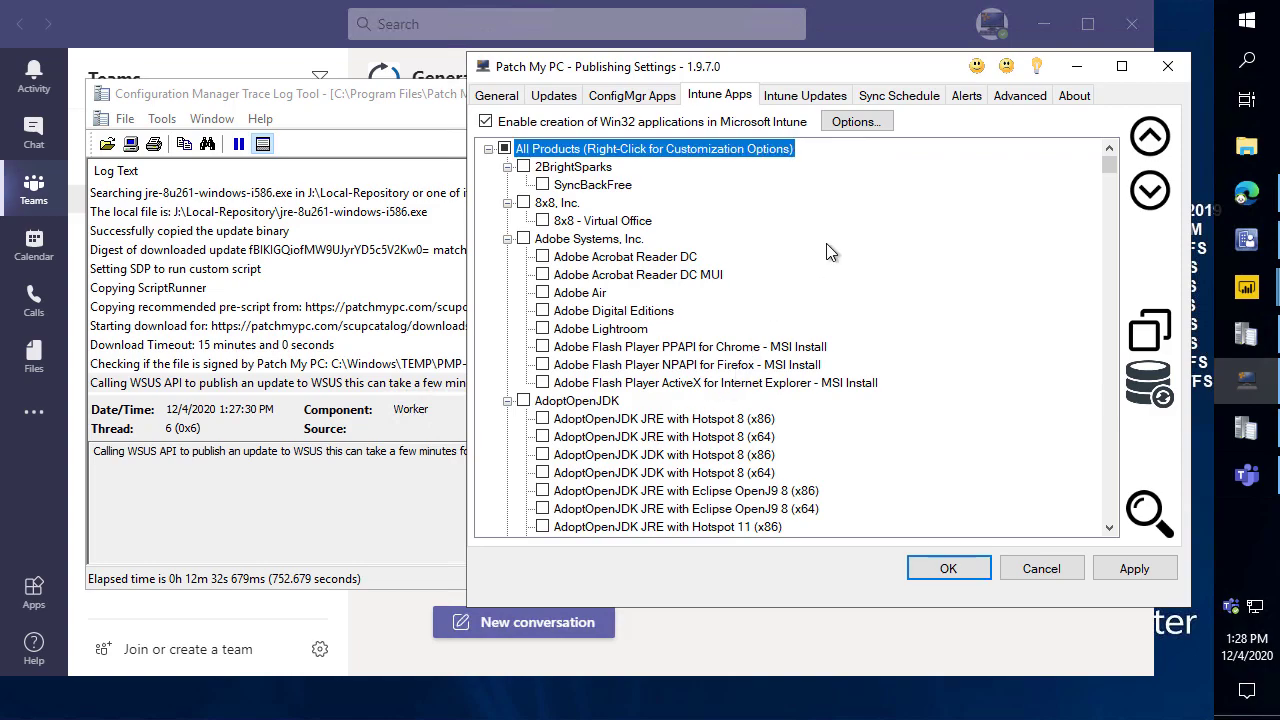
Find Google Chrome (x64) and review its custom post-update script path without changing it.
key(ctrl+f)
text(go)
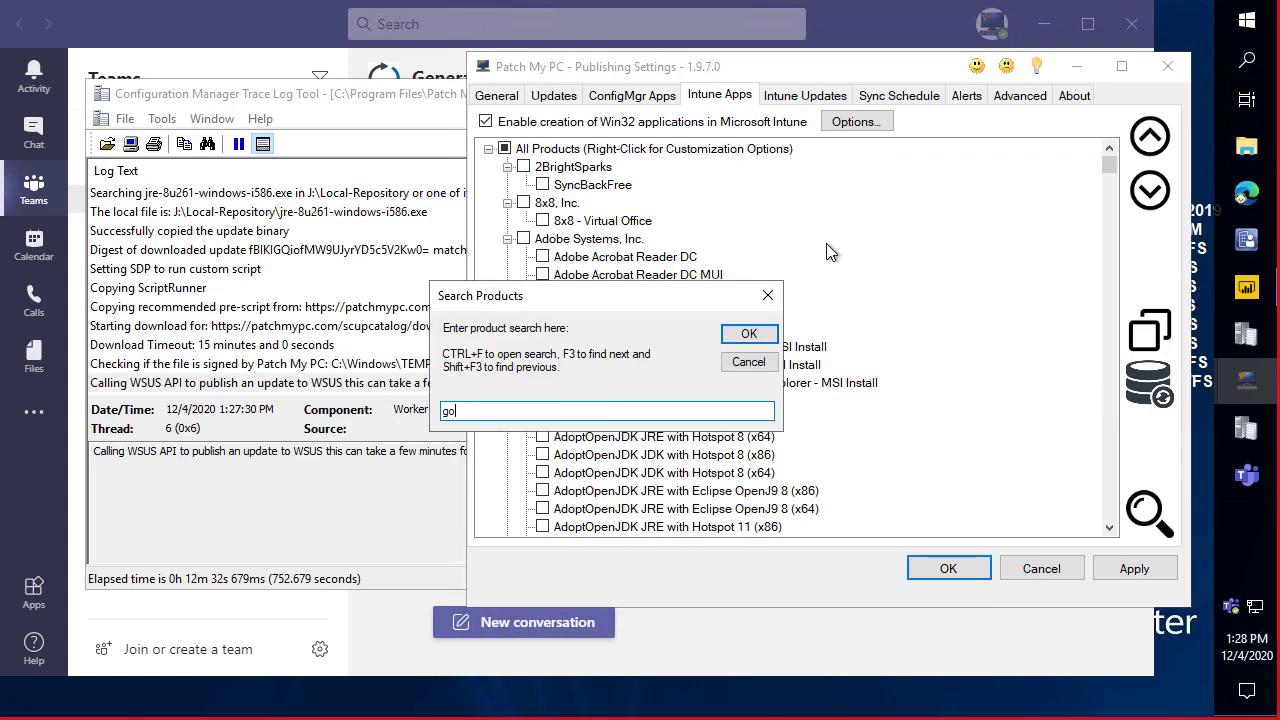
key(Return)
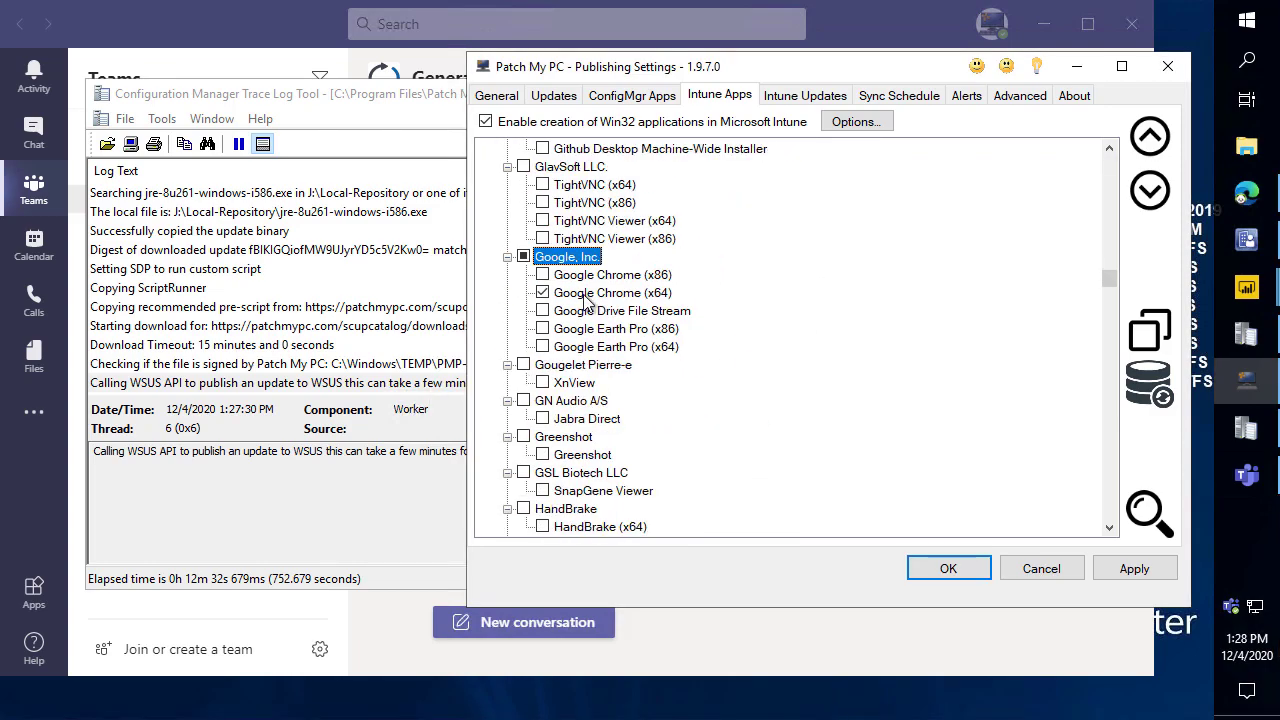
right_click(586, 296)
scroll(588, 305, down, 1)
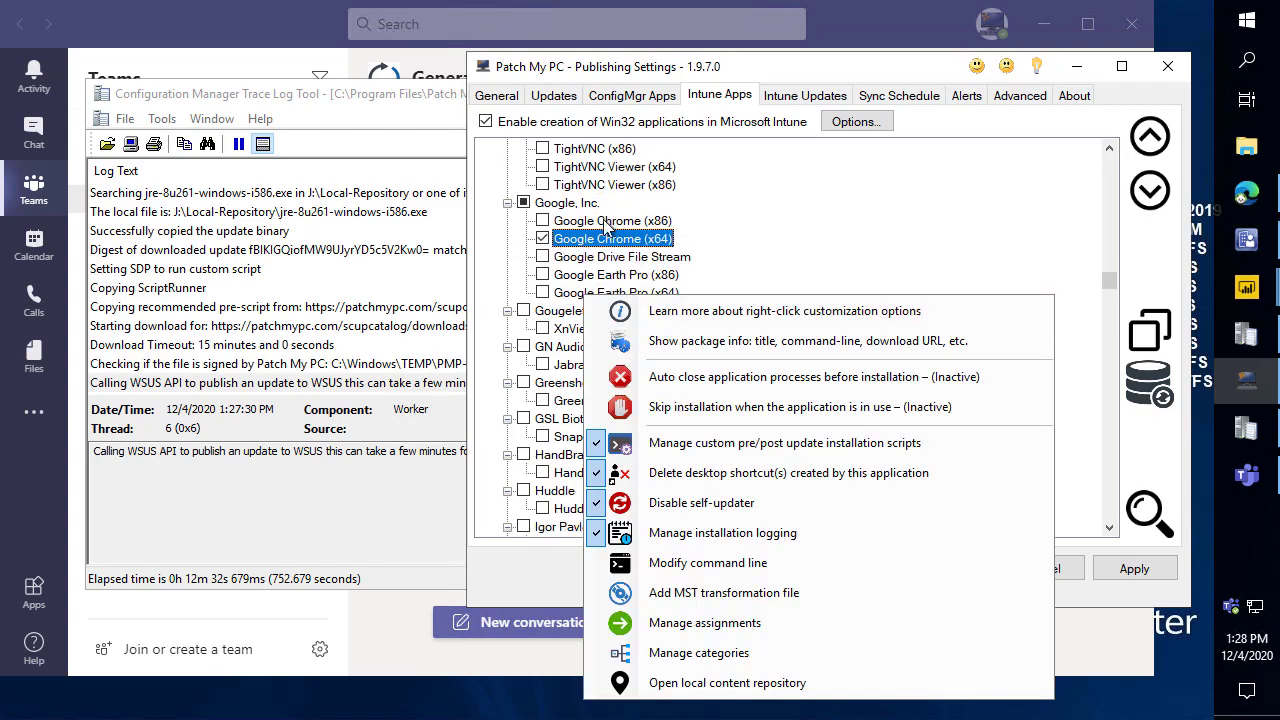
right_click(606, 240)
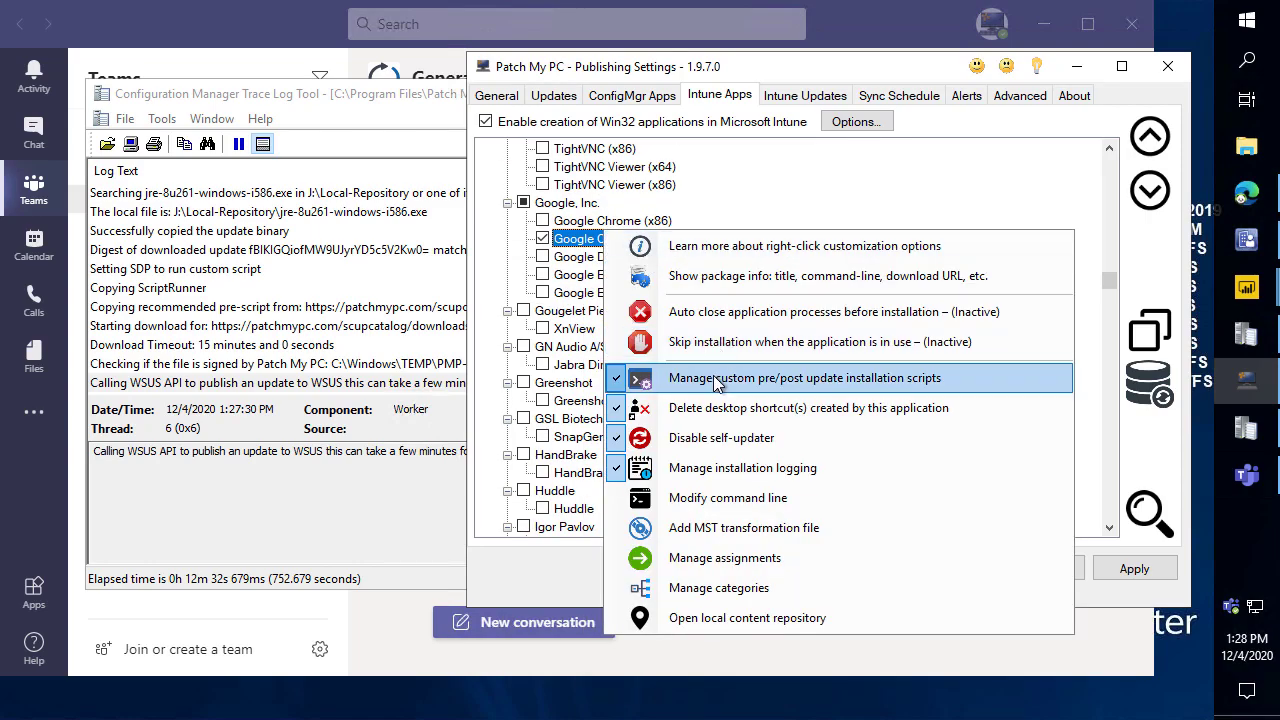
click(715, 385)
drag(995, 245, 612, 265)
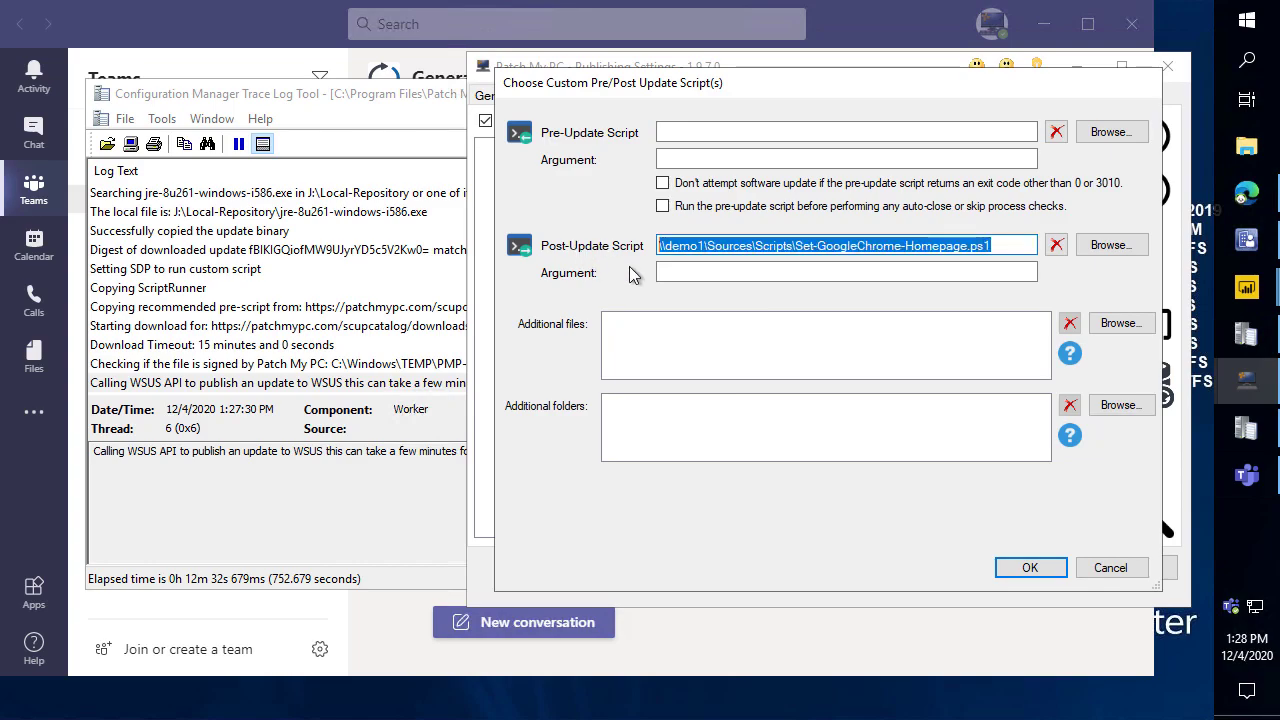
click(1090, 563)
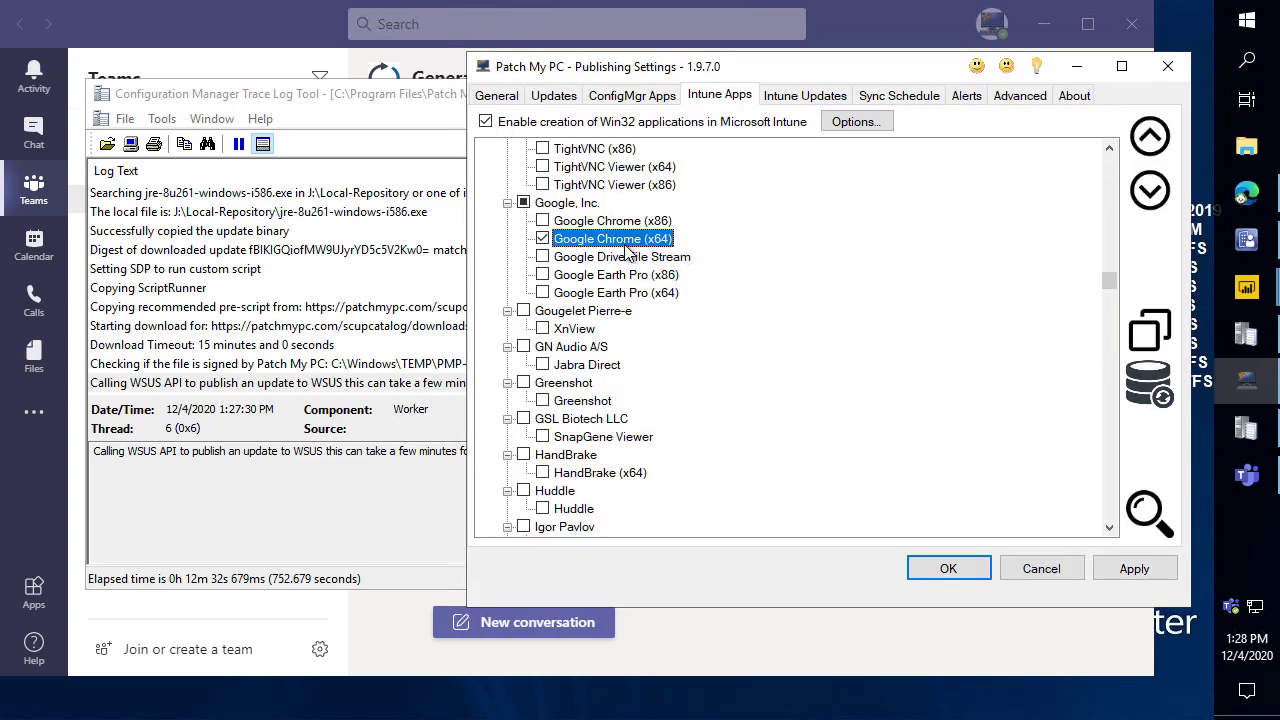
Choose Business as the Intune category for Google Chrome (x64).
right_click(625, 246)
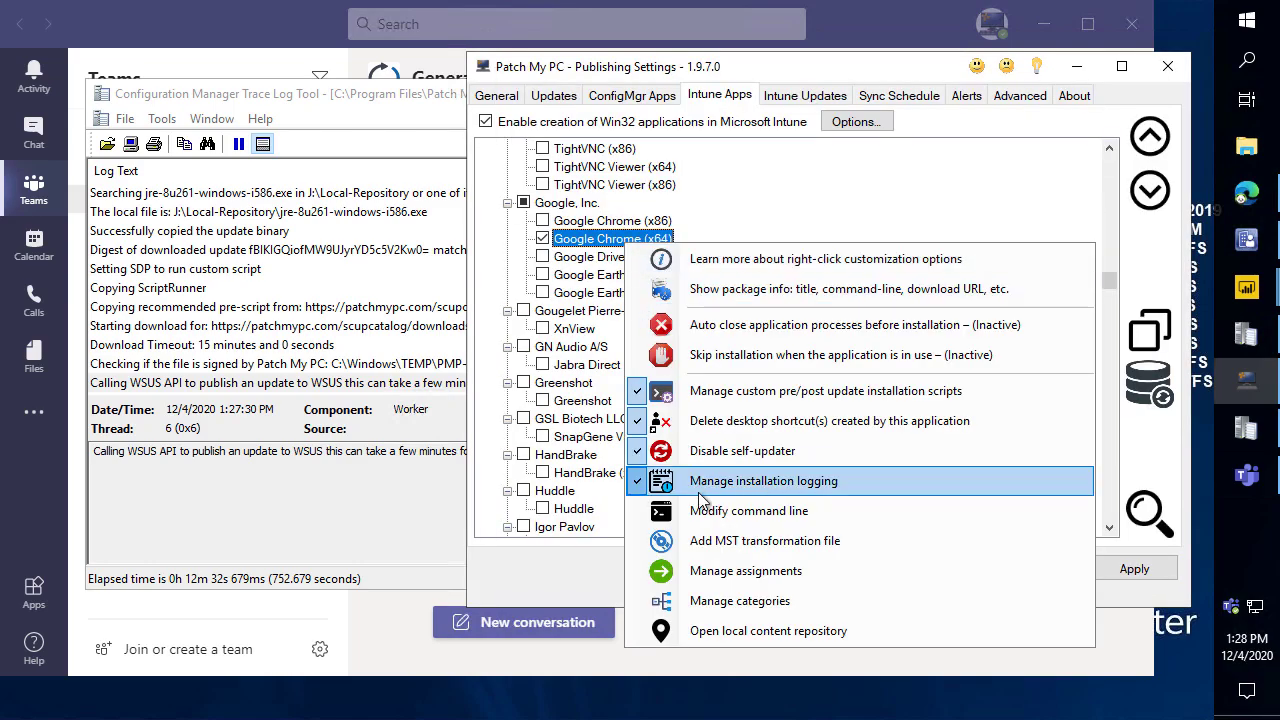
click(724, 602)
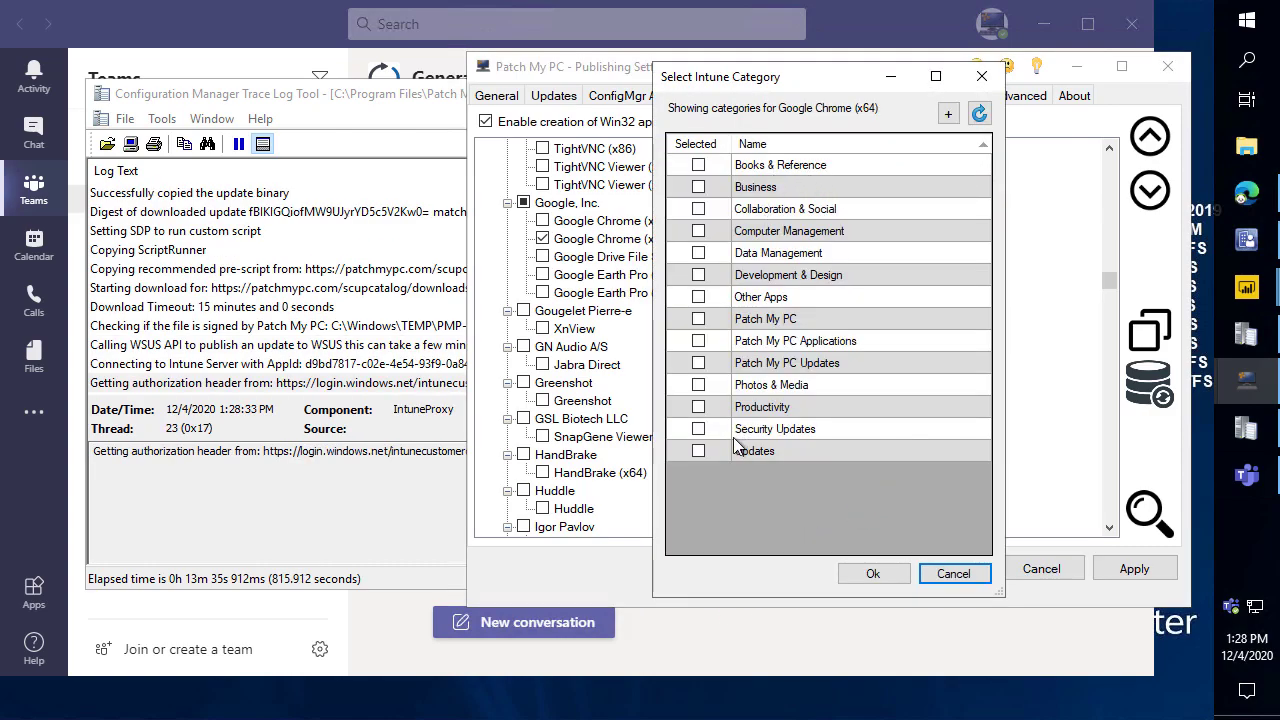
click(700, 189)
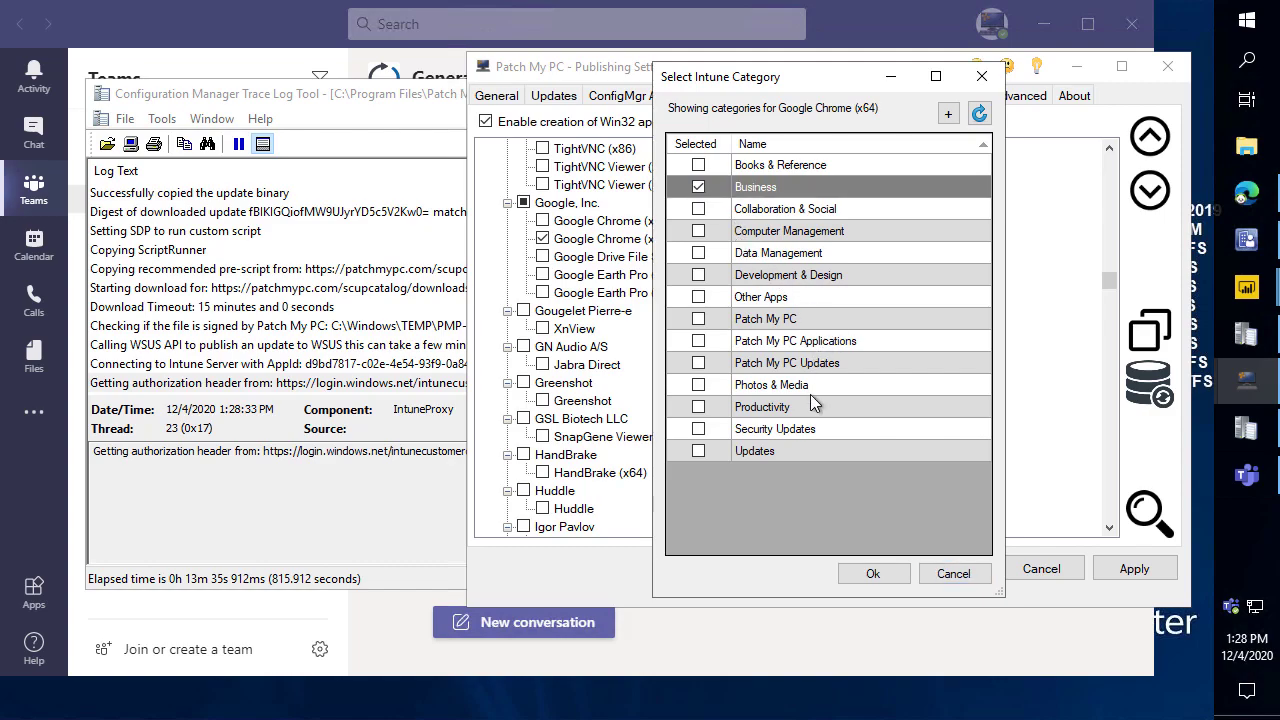
click(873, 574)
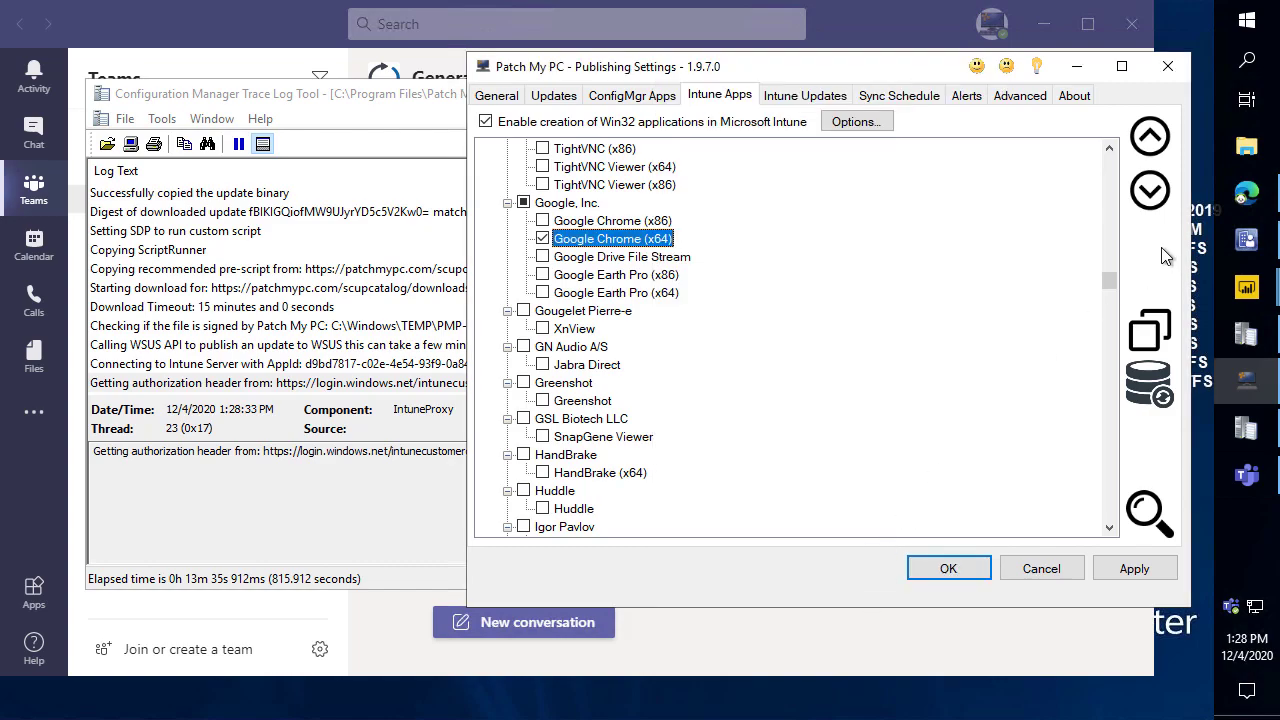
click(1246, 192)
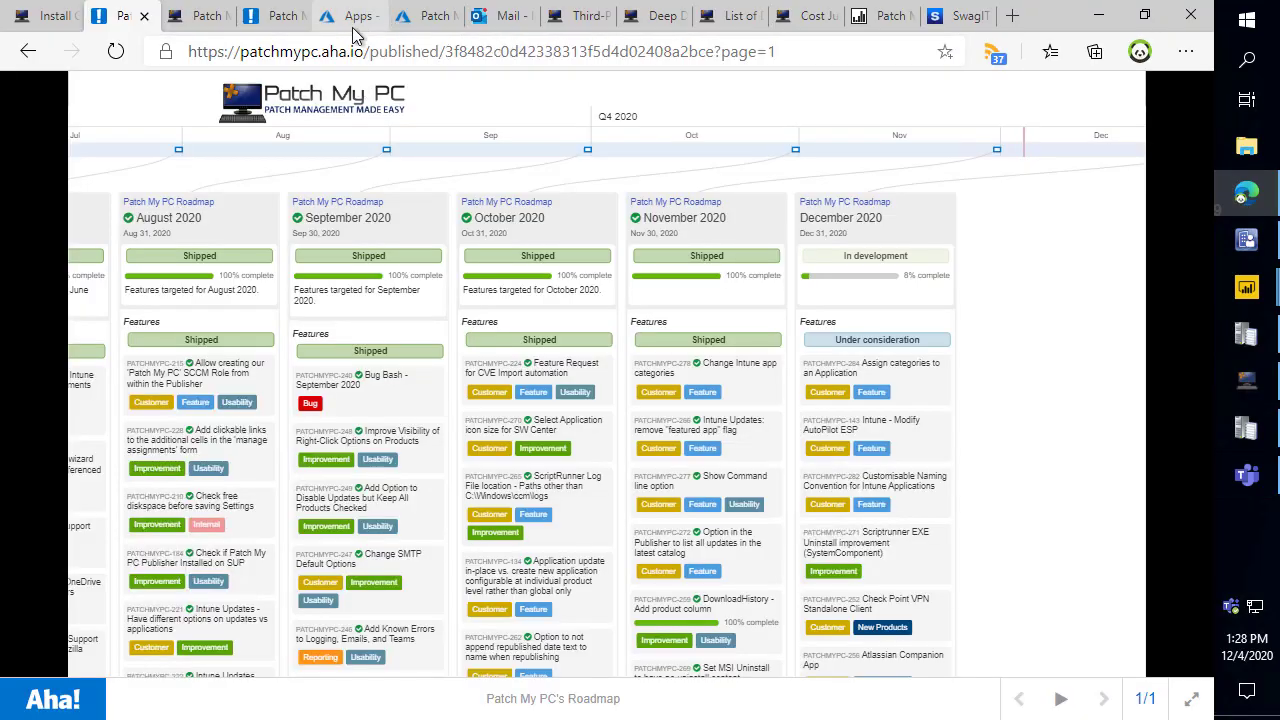
click(355, 17)
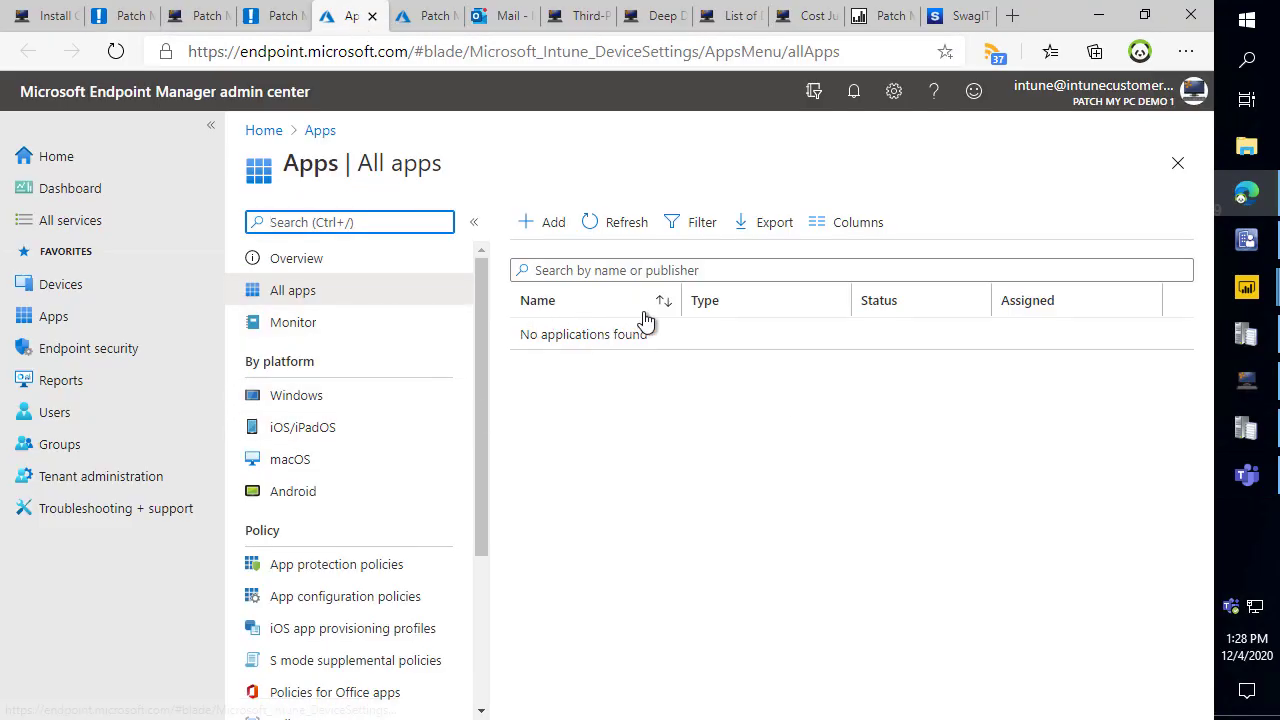
click(1098, 15)
scroll(702, 318, down, 1)
scroll(703, 302, up, 3)
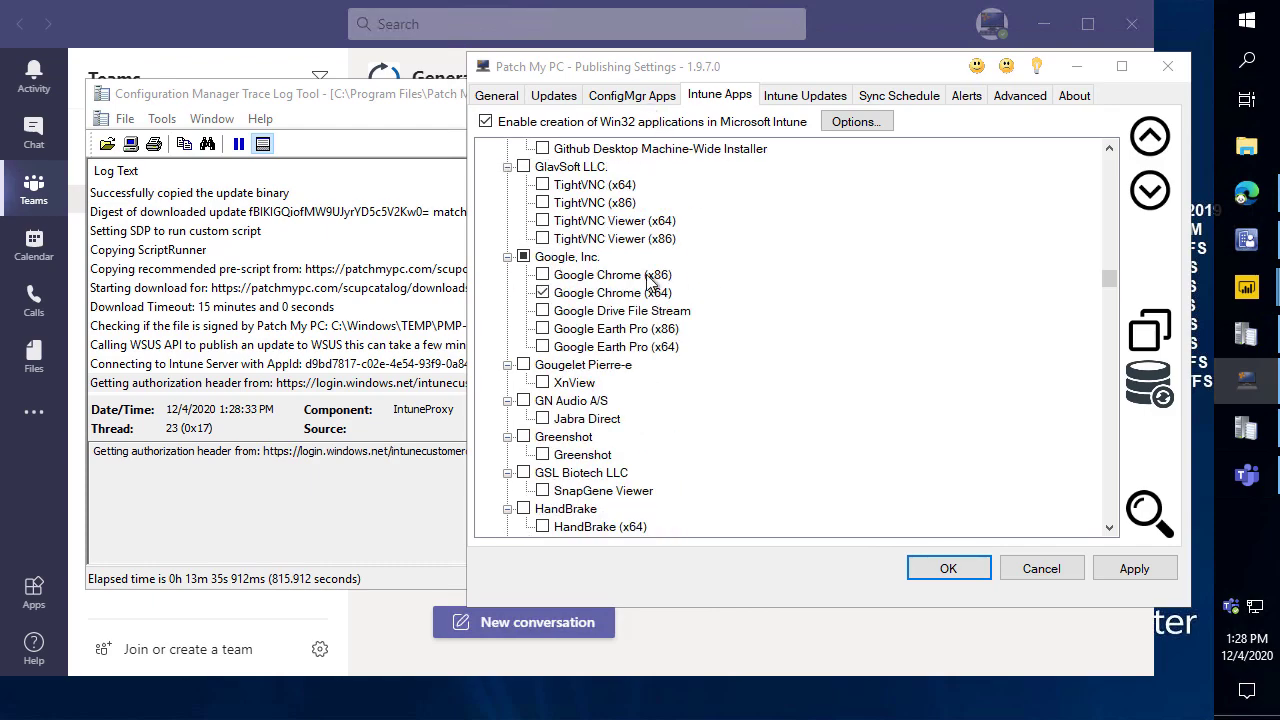
Add an All Users assignment to Google Chrome (x64), available for enrolled devices, leaving editor settings unchanged.
click(605, 296)
right_click(605, 298)
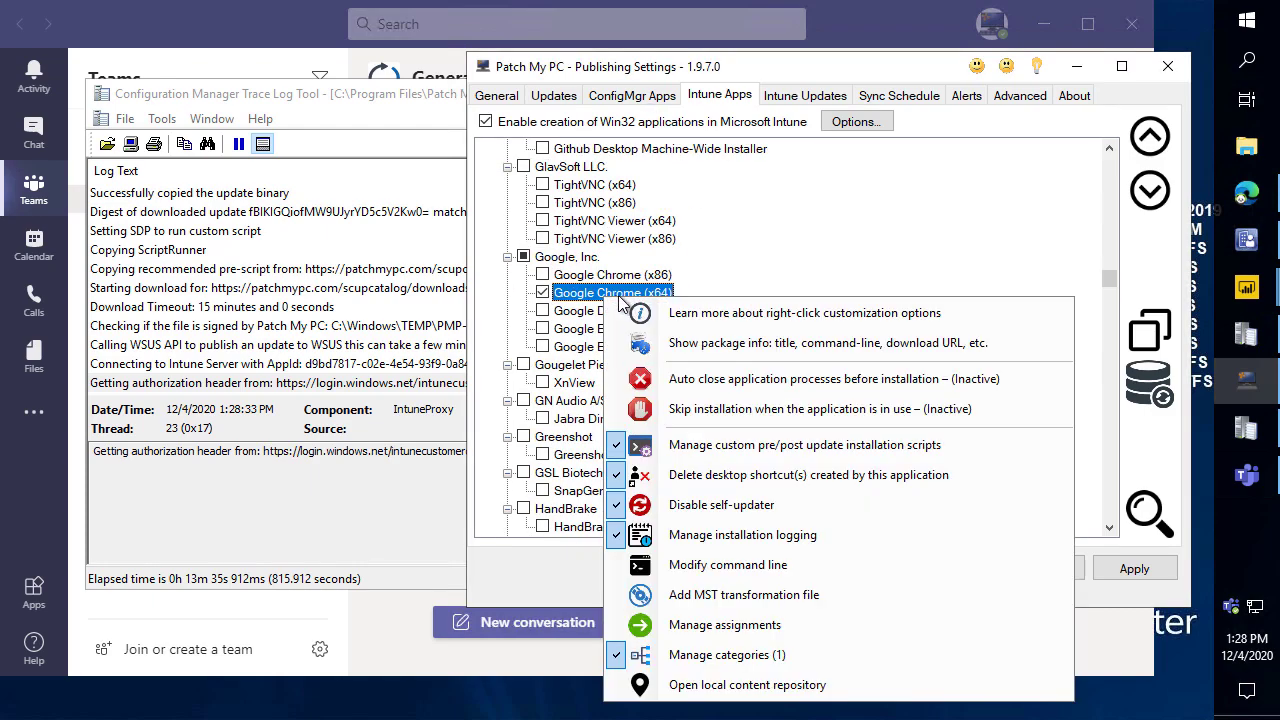
click(703, 628)
click(1150, 155)
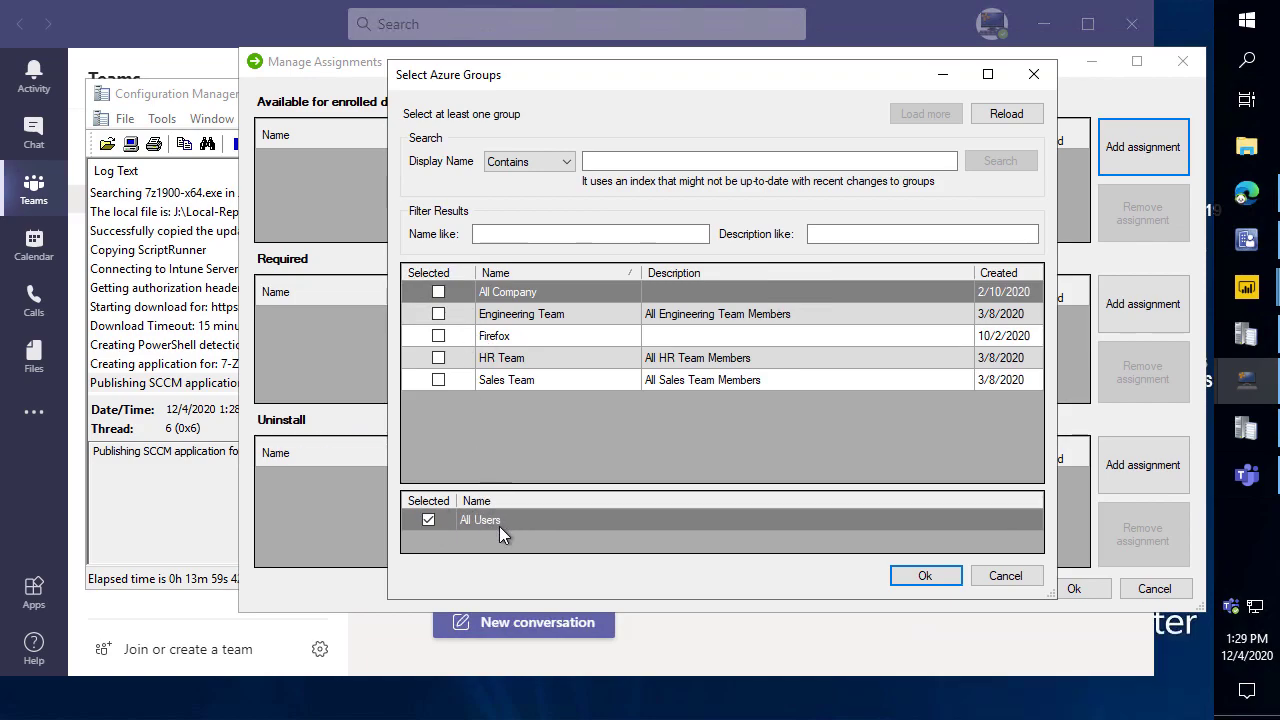
click(936, 584)
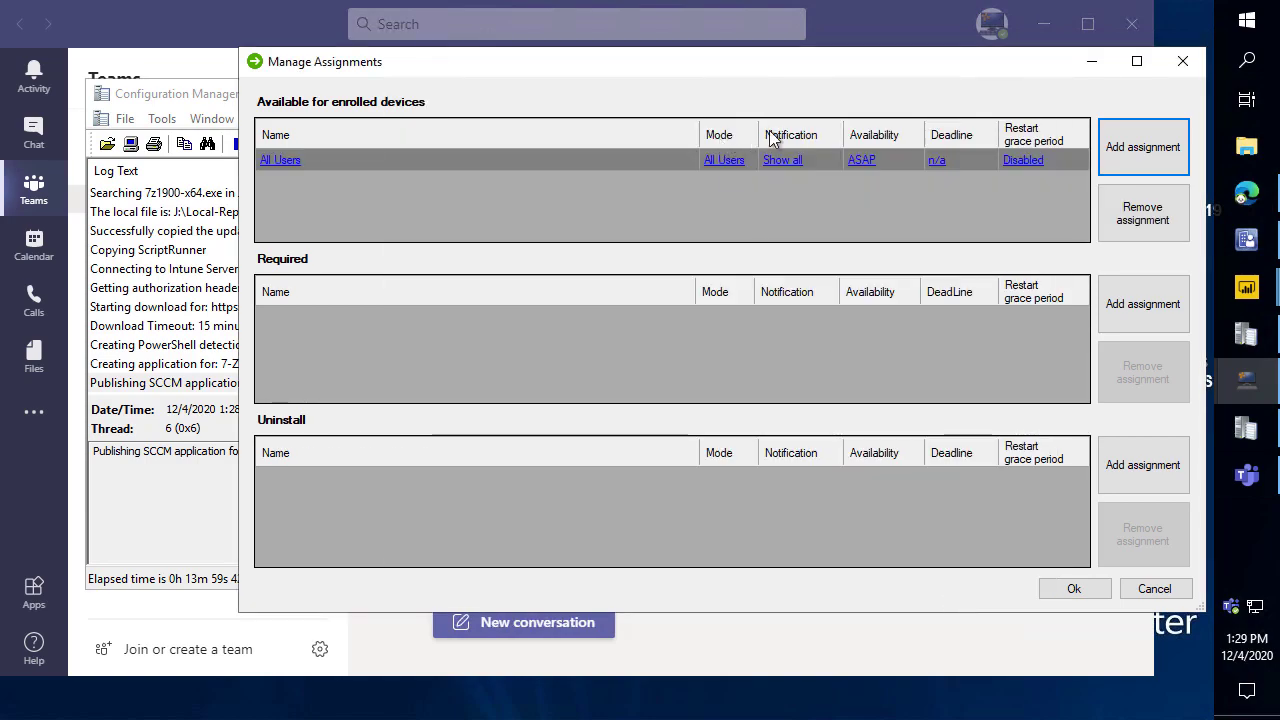
double_click(296, 162)
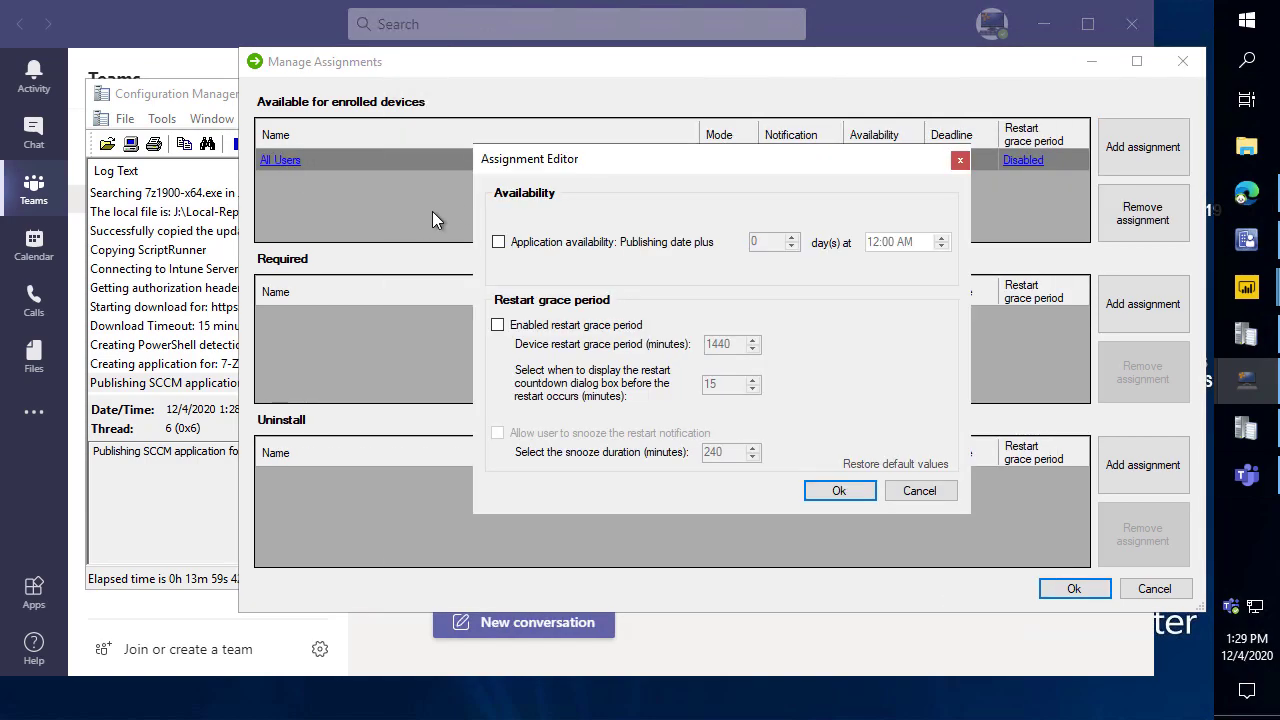
click(923, 493)
Save Google Chrome's assignments and return to the top of the product list.
click(1080, 590)
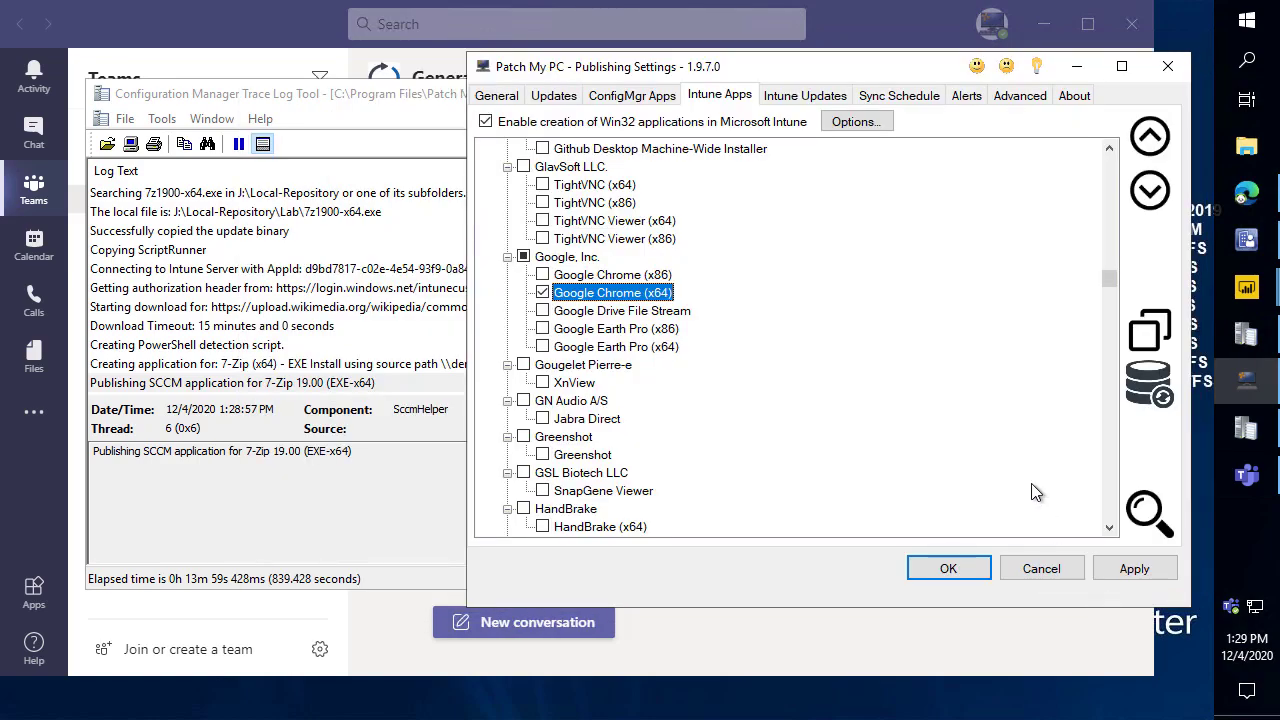
scroll(651, 396, down, 4)
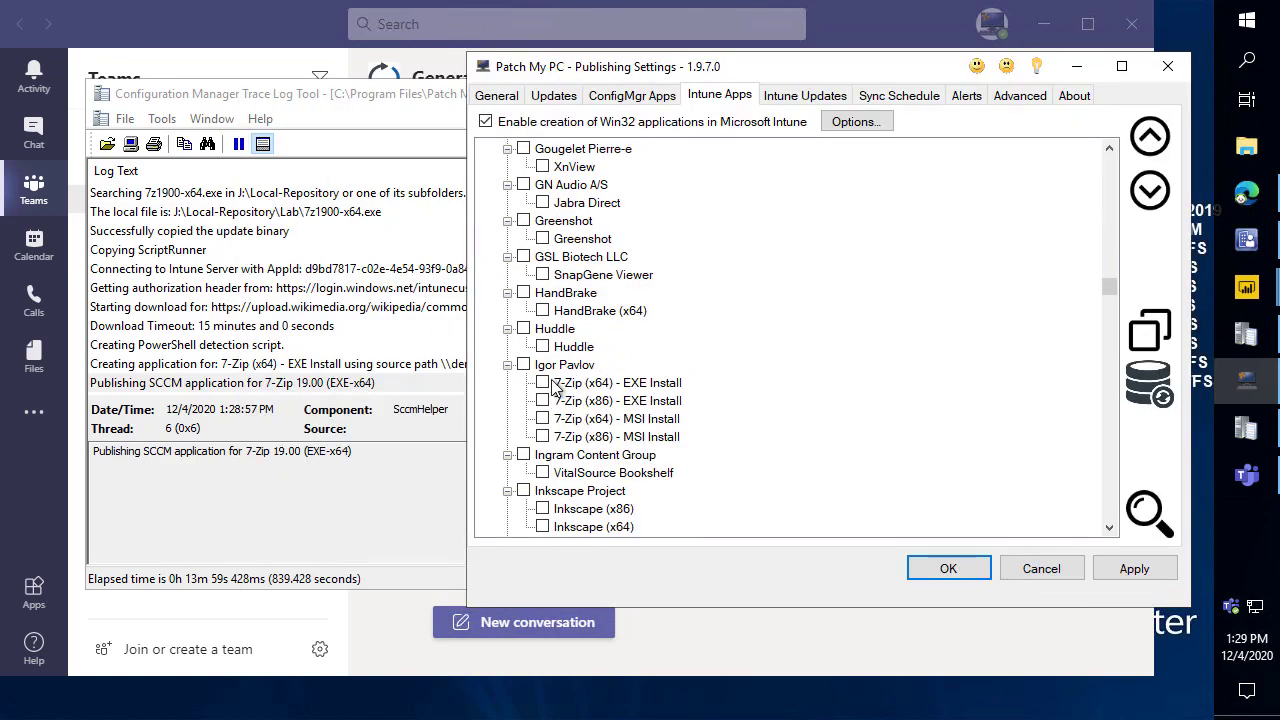
scroll(690, 336, up, 20)
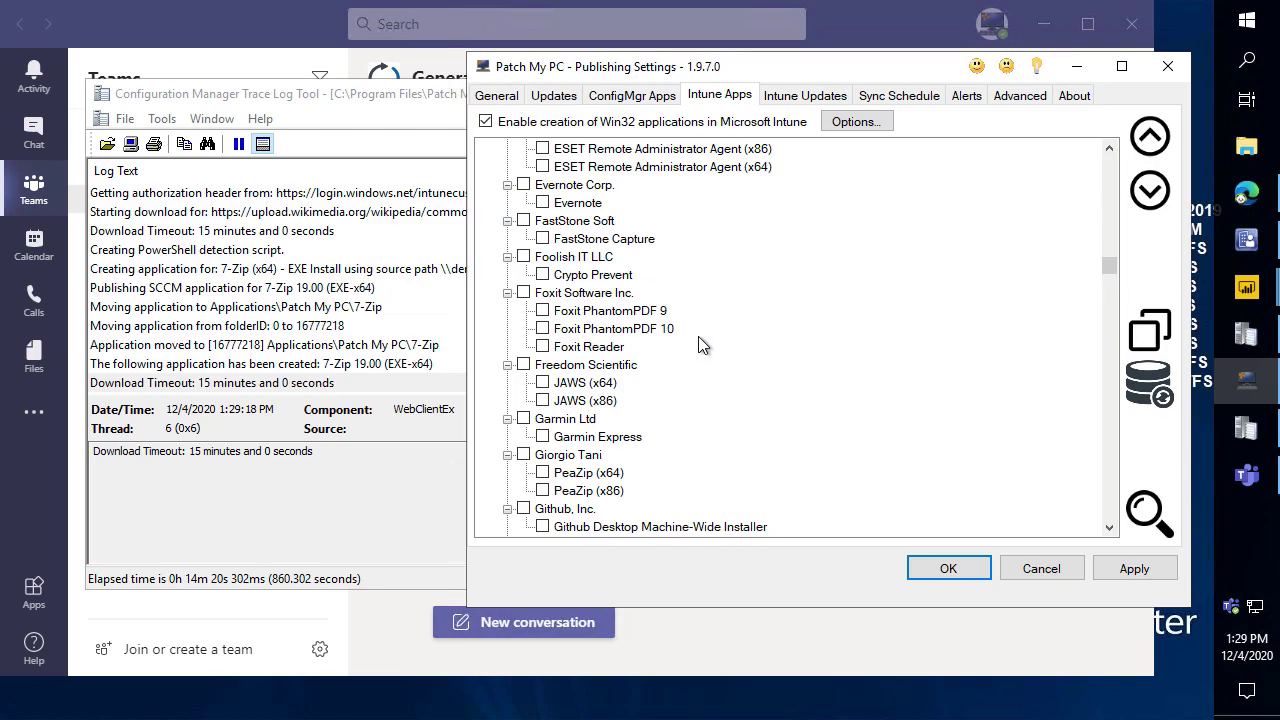
drag(1108, 222, 1110, 150)
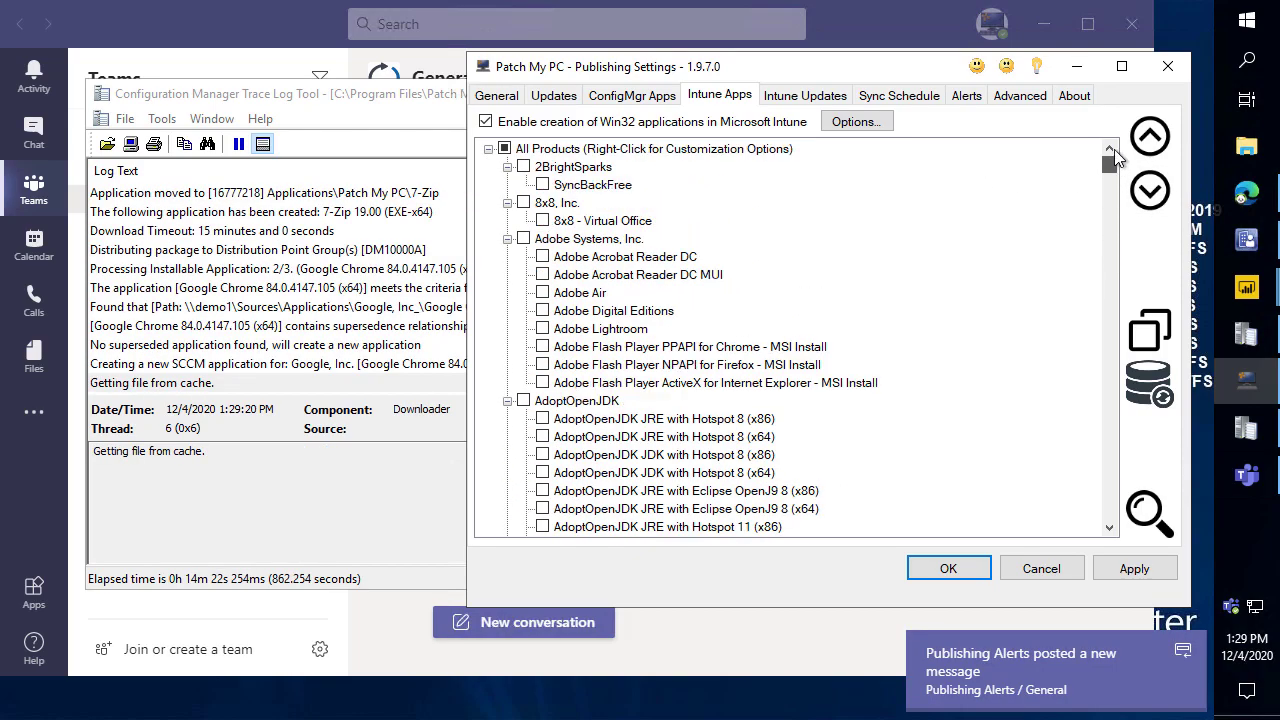
Start a new assignment for All Products to show the Azure group picker.
right_click(545, 155)
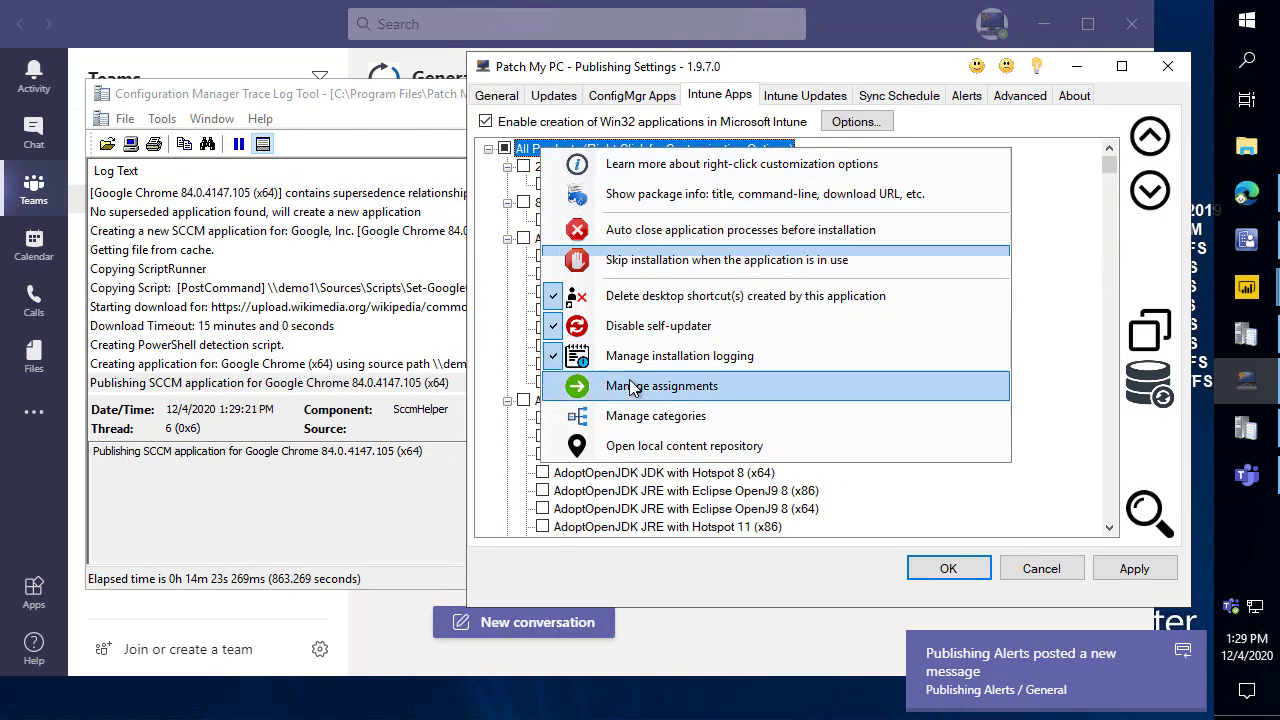
click(664, 390)
click(1140, 165)
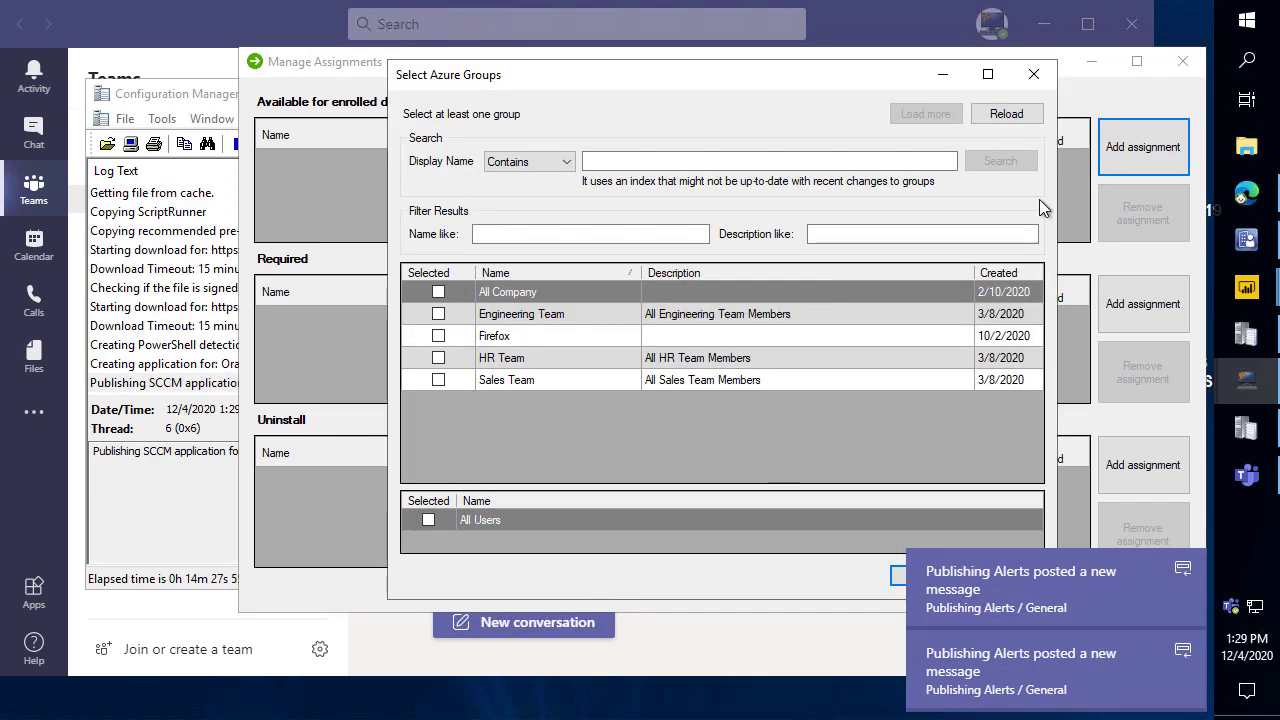
Dismiss the group picker, confirm Intune's All apps page shows no applications, and minimize Edge.
click(1034, 74)
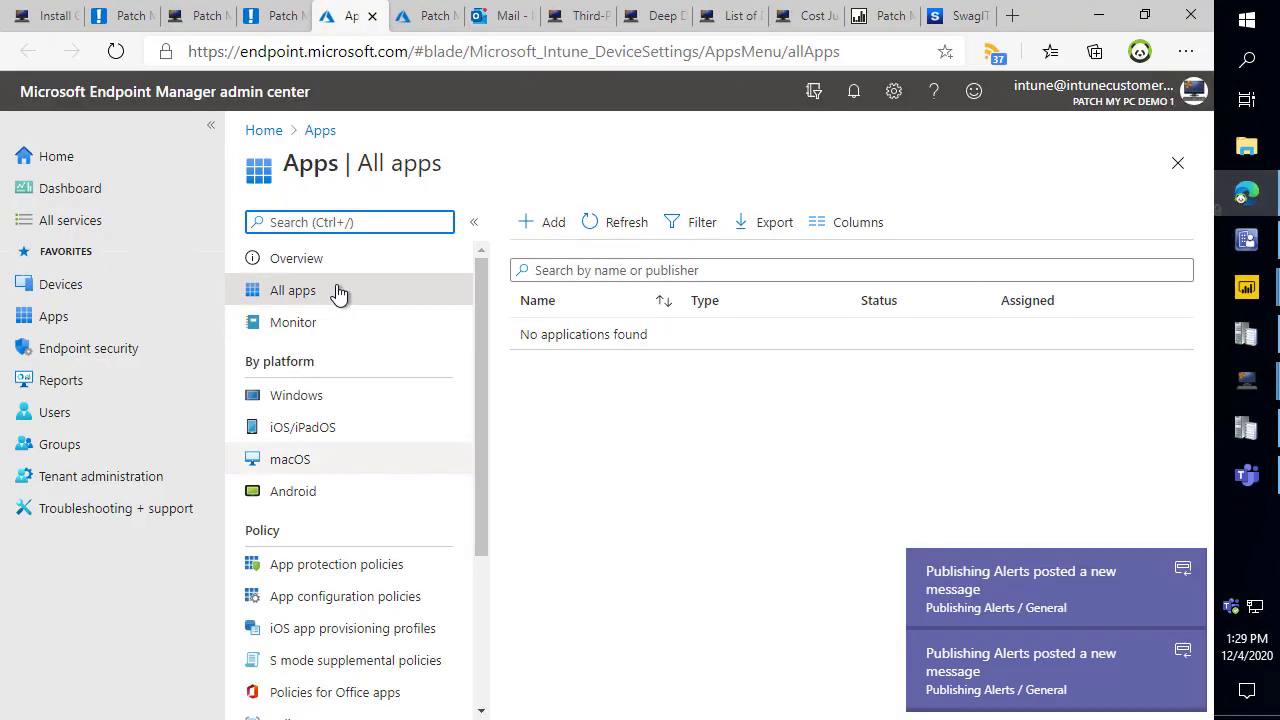
click(334, 289)
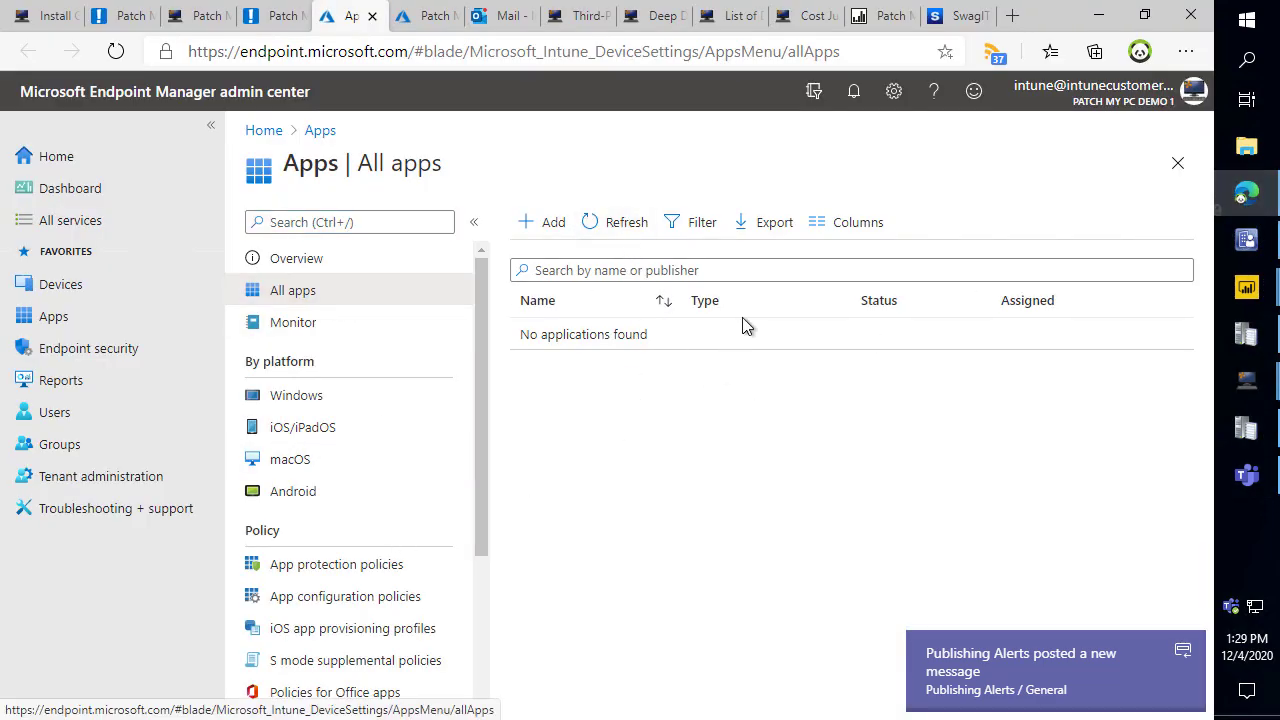
click(1099, 15)
Cancel the all-products assignment and enable creation of Win32 updates on the Intune Updates tab.
click(1160, 592)
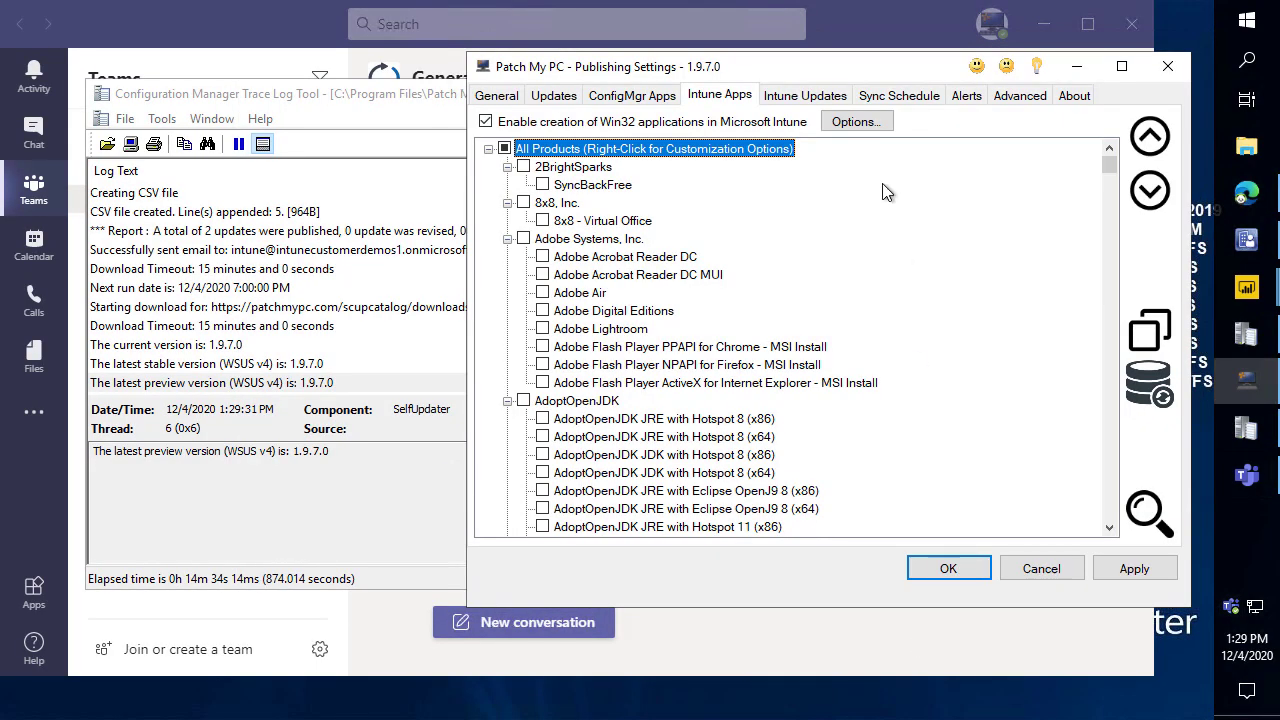
click(797, 96)
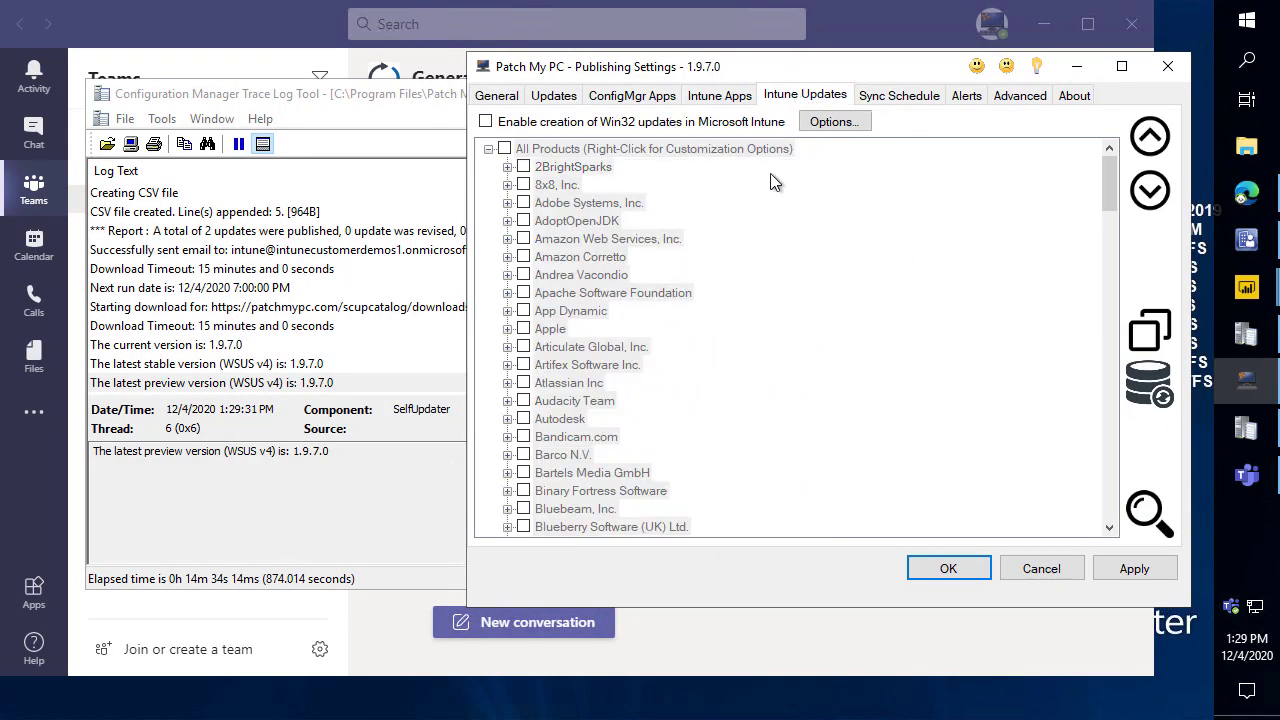
click(724, 124)
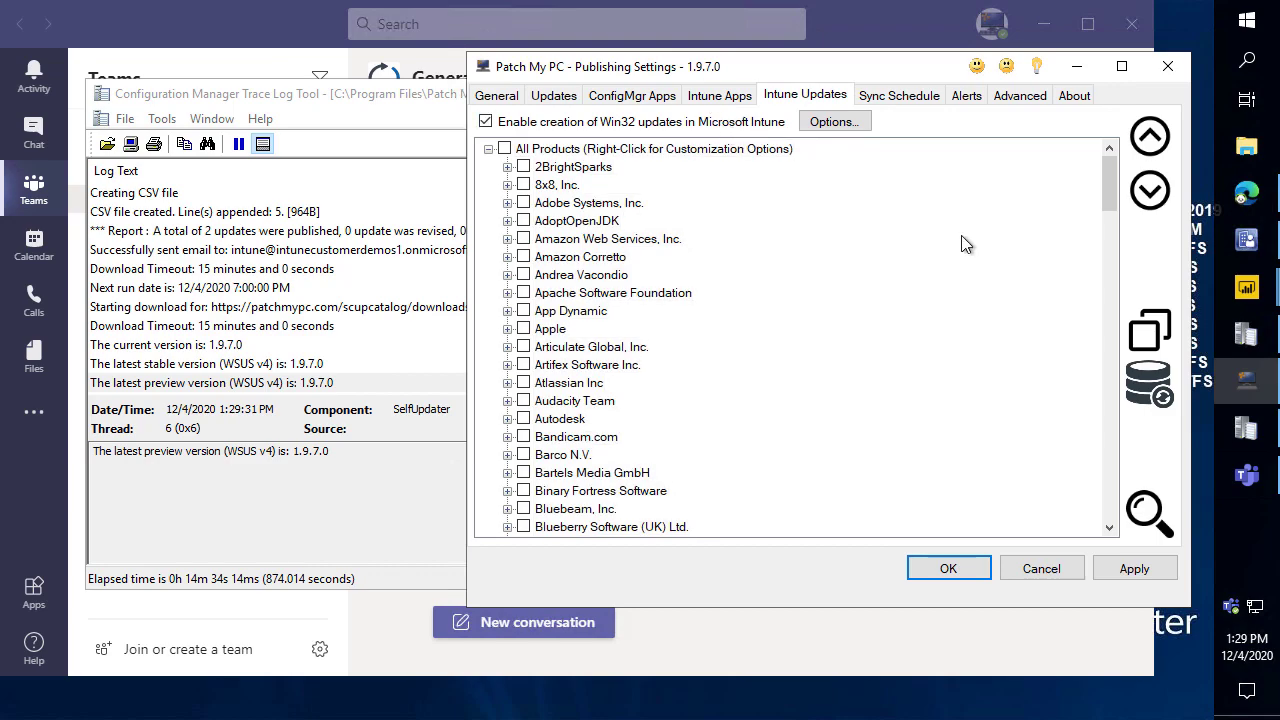
Search for 7-Zip and tick 7-Zip (x64) - MSI Install for Intune updates.
key(ctrl+f)
text(7-)
key(Return)
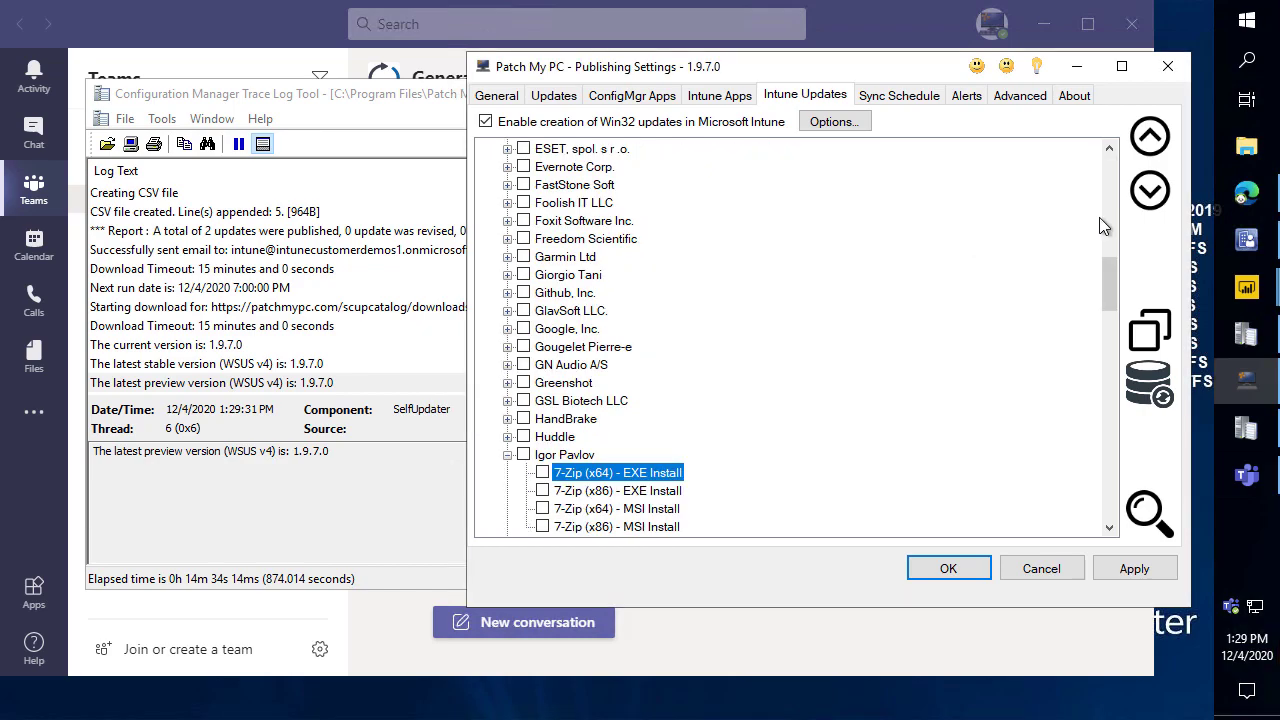
scroll(598, 395, down, 2)
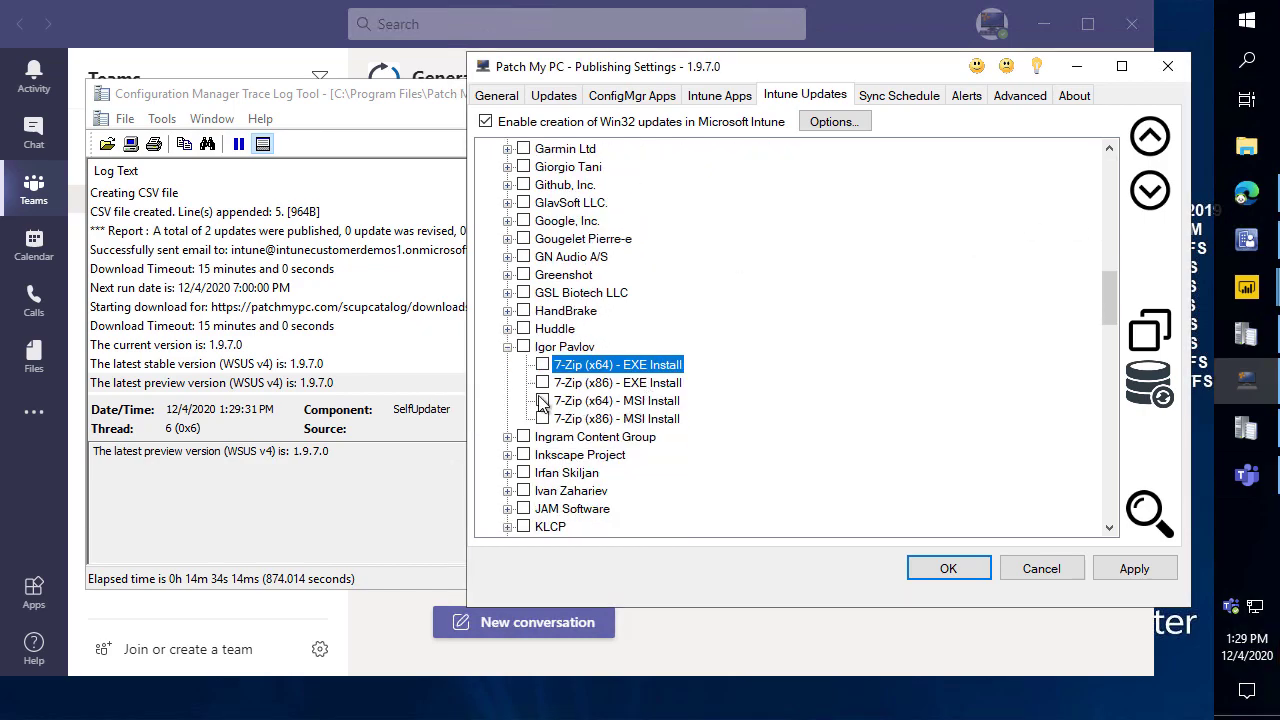
click(542, 401)
click(600, 401)
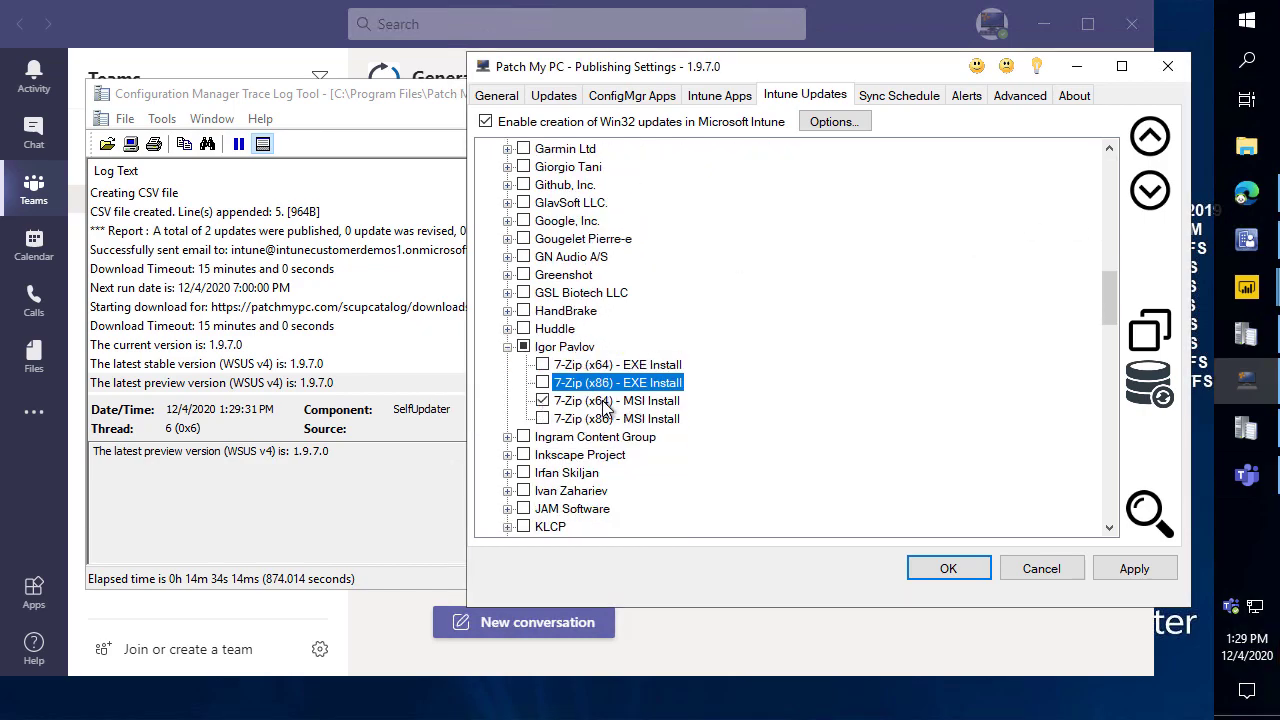
scroll(604, 408, down, 2)
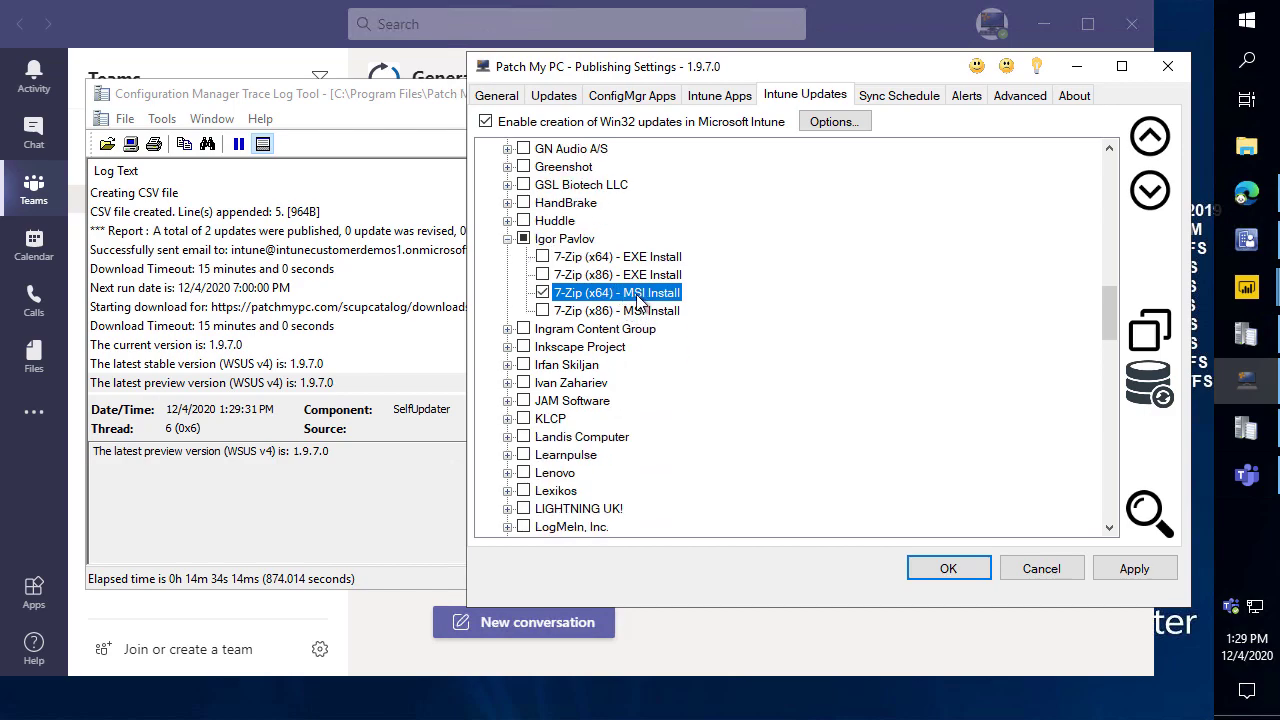
Assign 7-Zip (x64) - MSI Install as Required to the All Devices group.
right_click(638, 298)
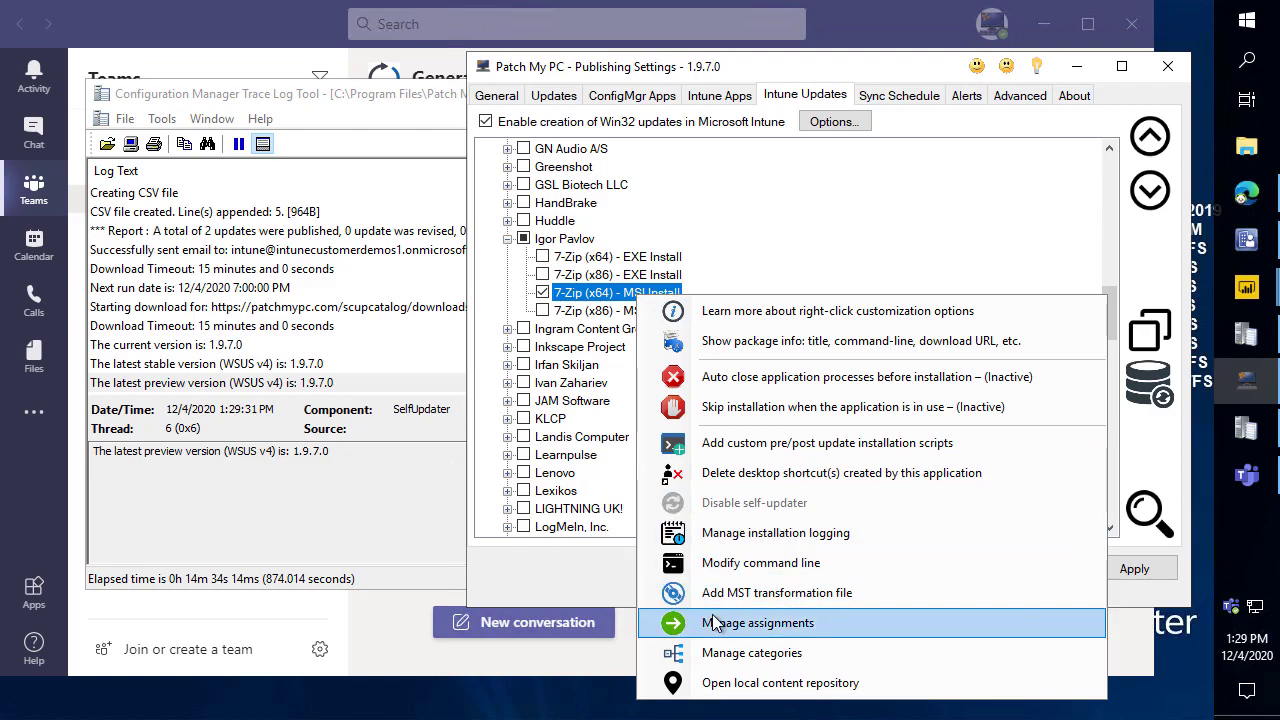
click(713, 620)
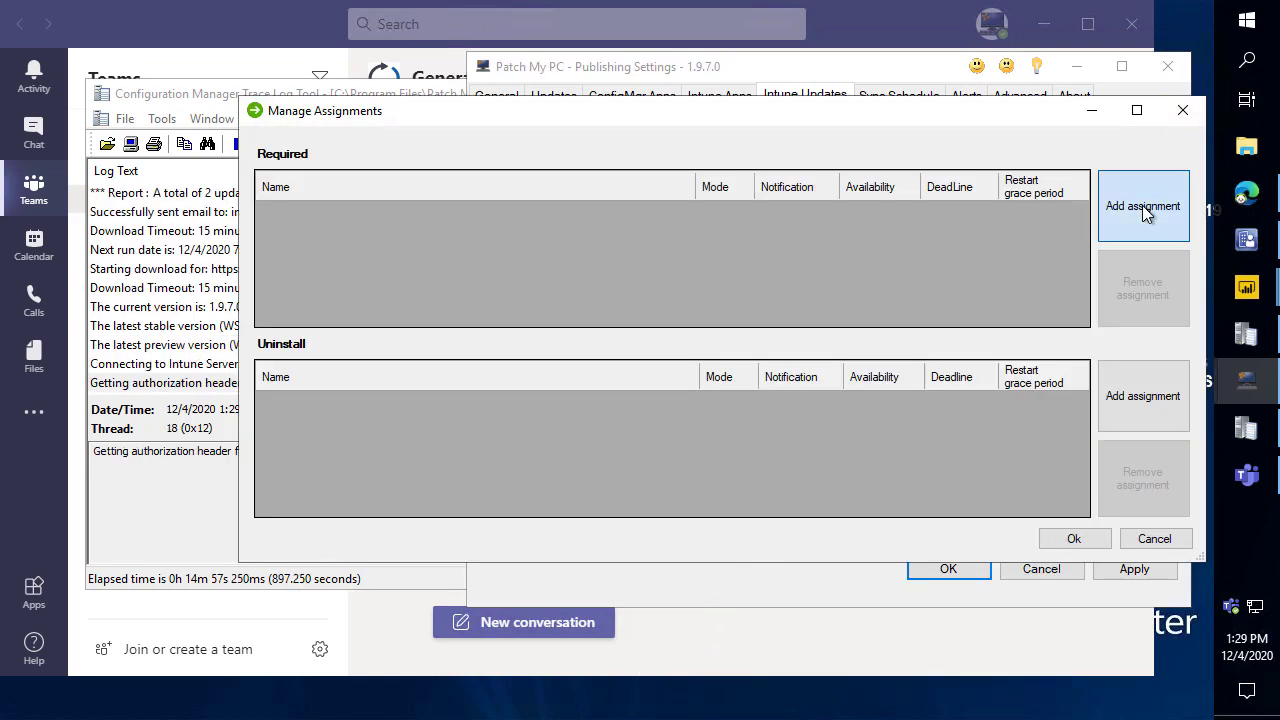
click(1142, 205)
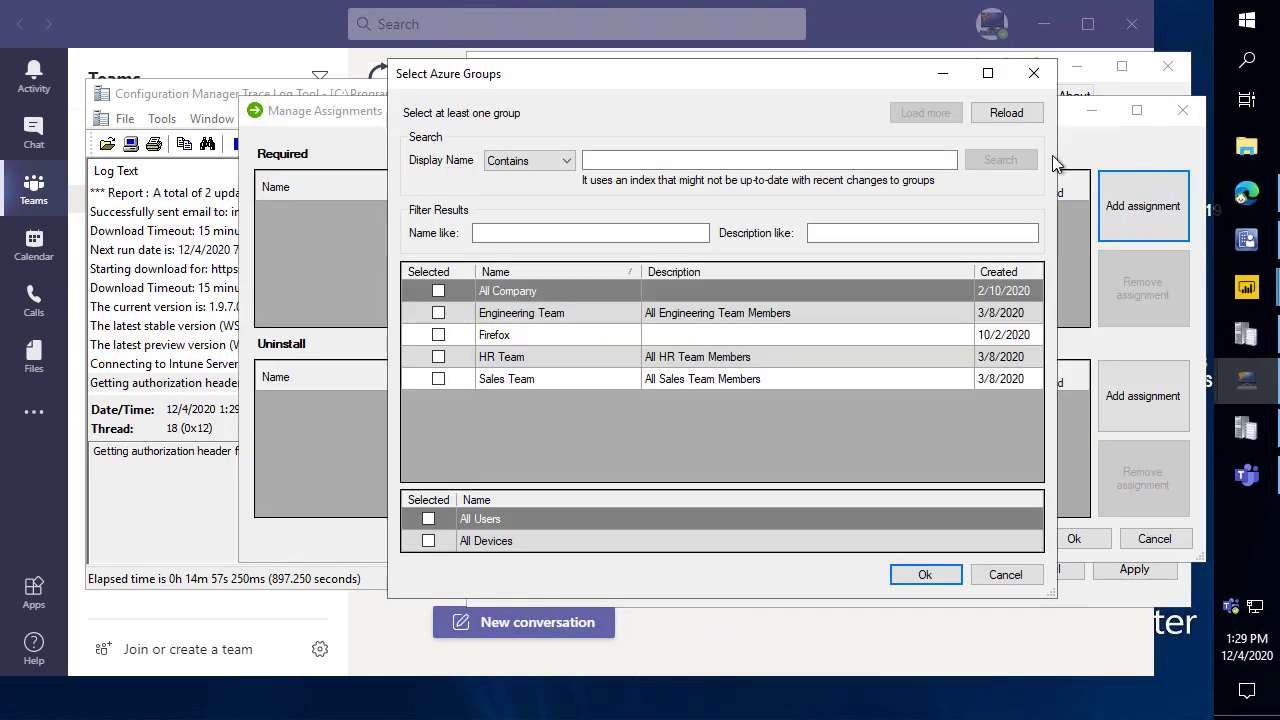
click(427, 542)
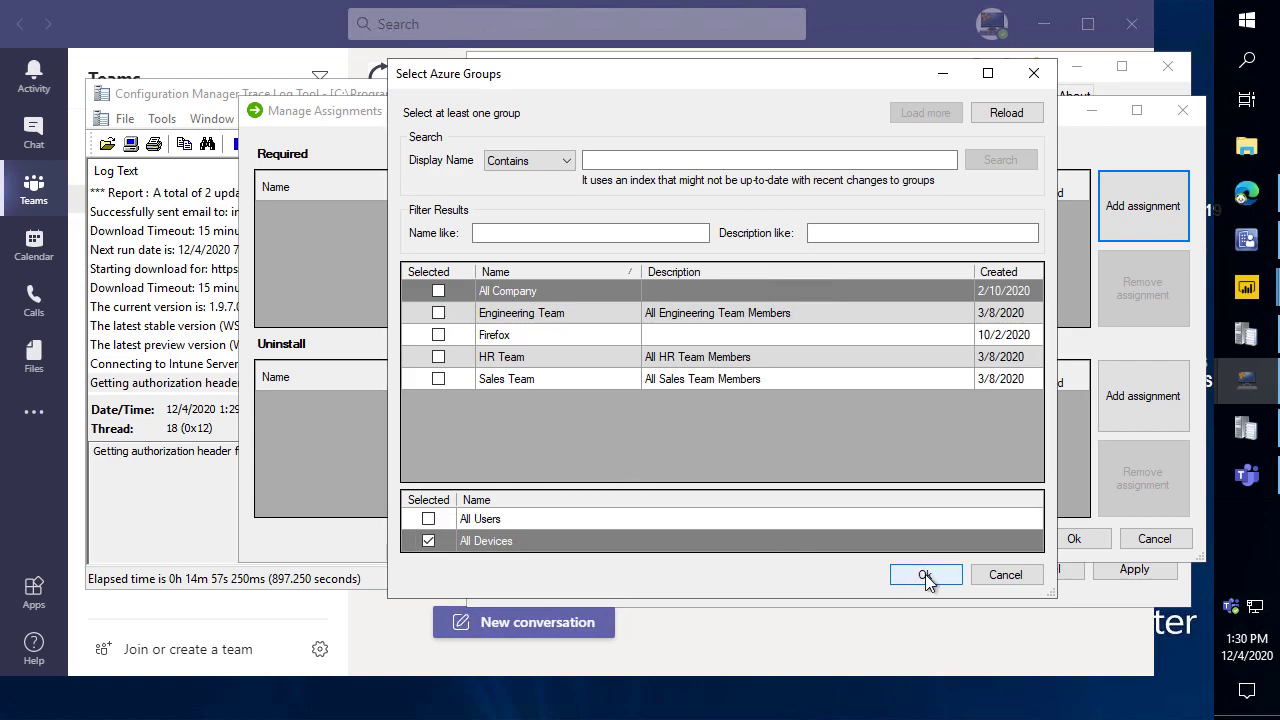
click(925, 576)
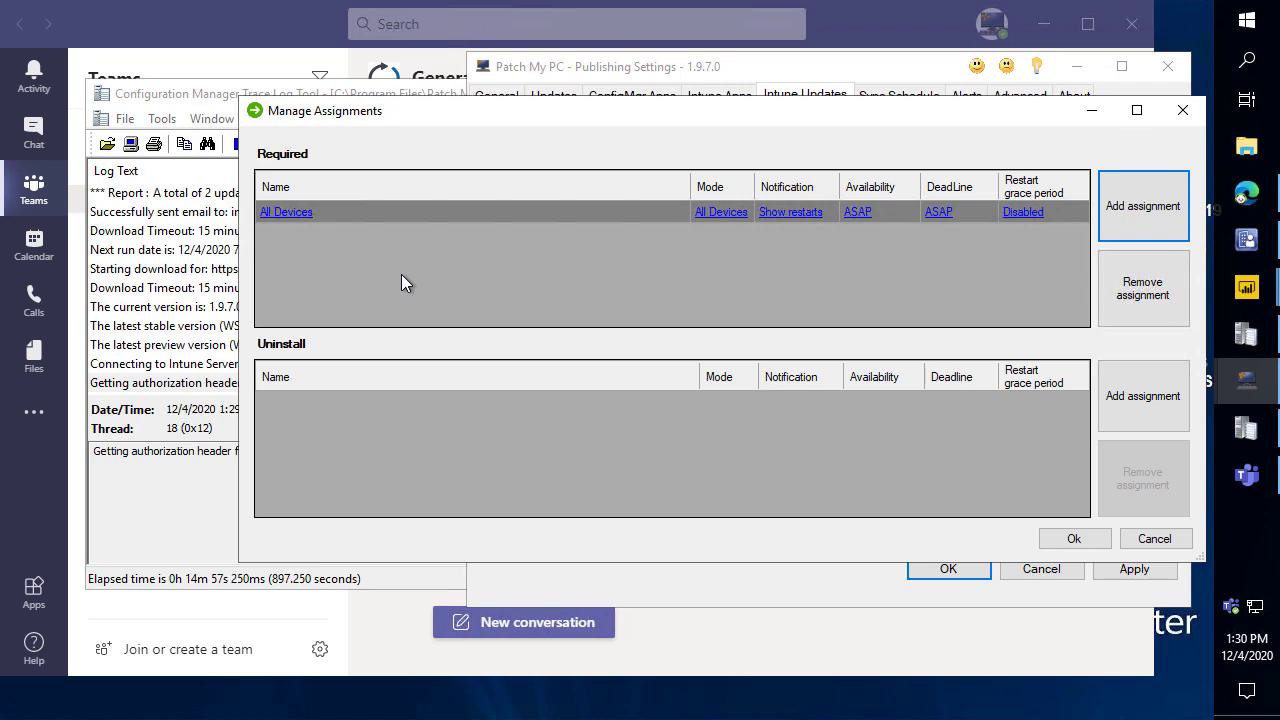
Confirm the All Devices Required assignment and apply the 7-Zip (x64) MSI Intune update.
click(1075, 539)
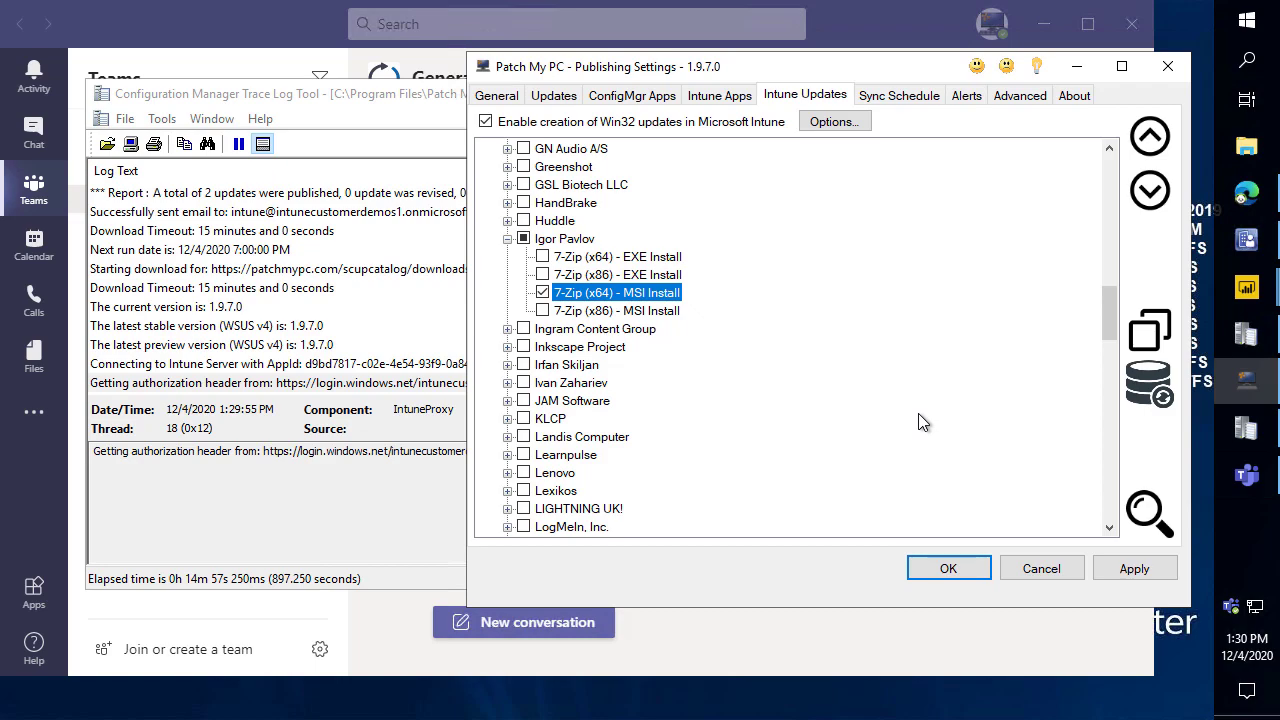
click(1134, 568)
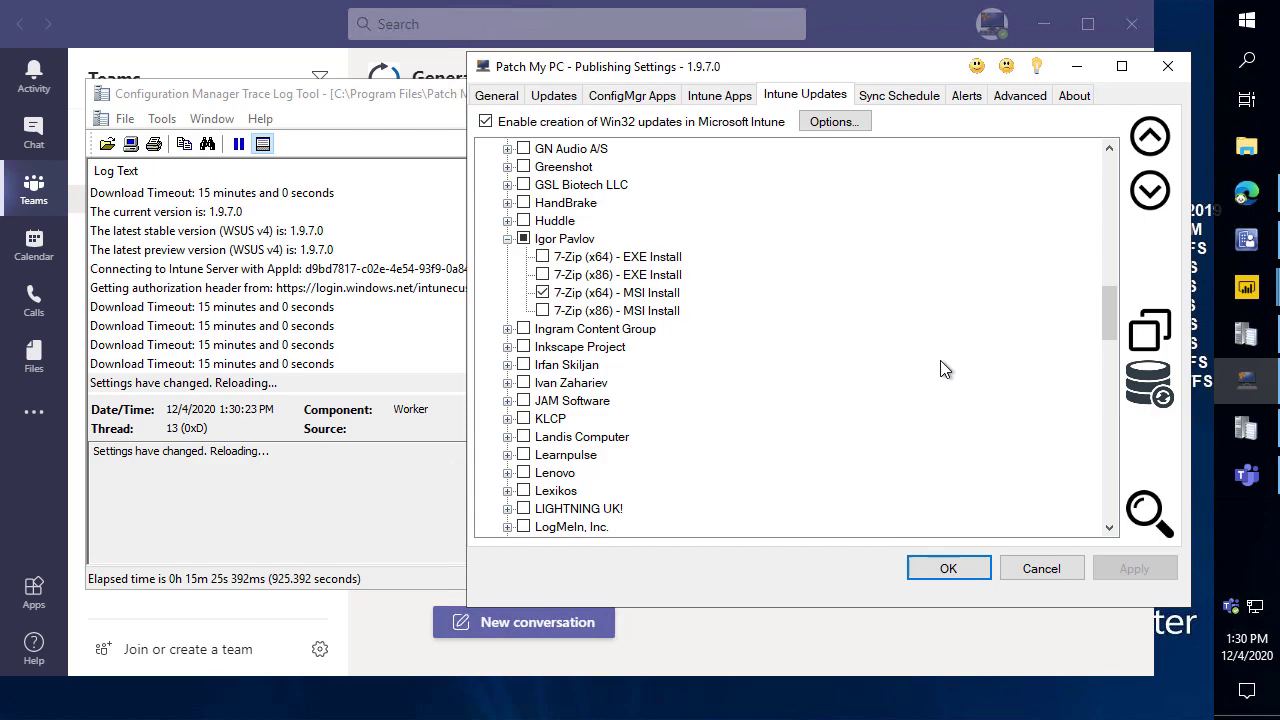
click(719, 96)
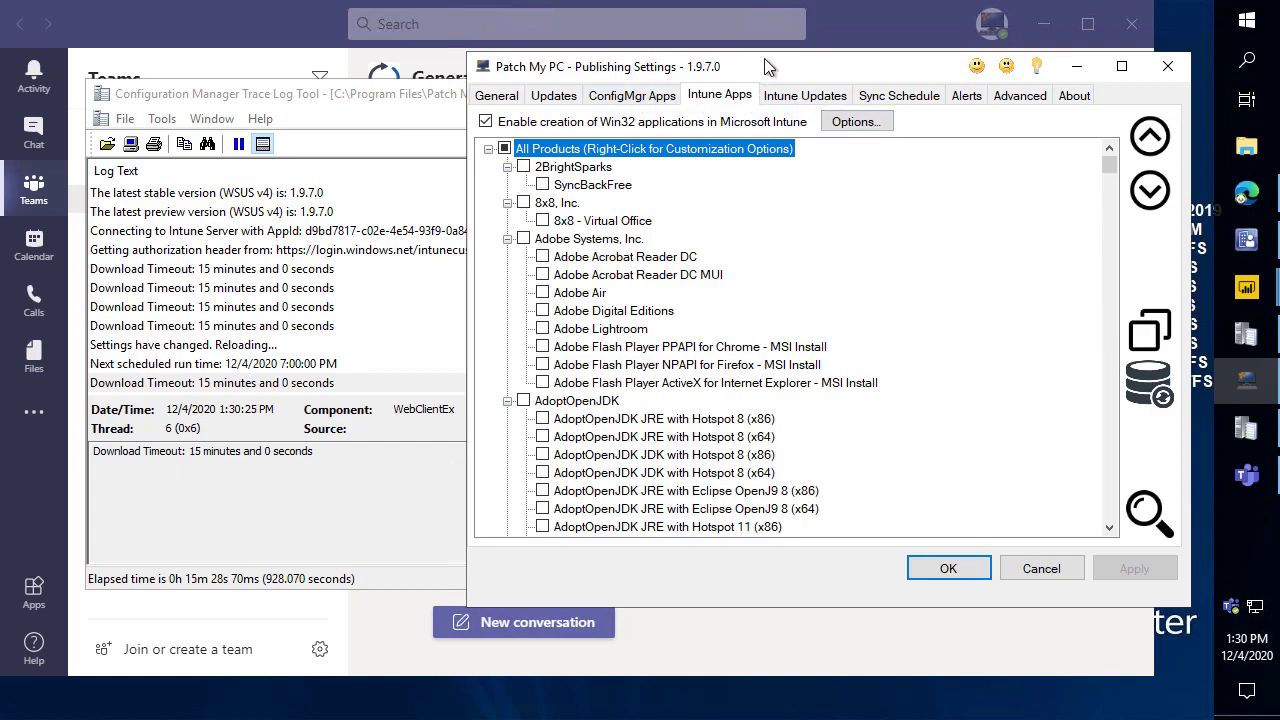
Run a Publishing Service sync now from the Sync Schedule tab and acknowledge the confirmation.
click(920, 96)
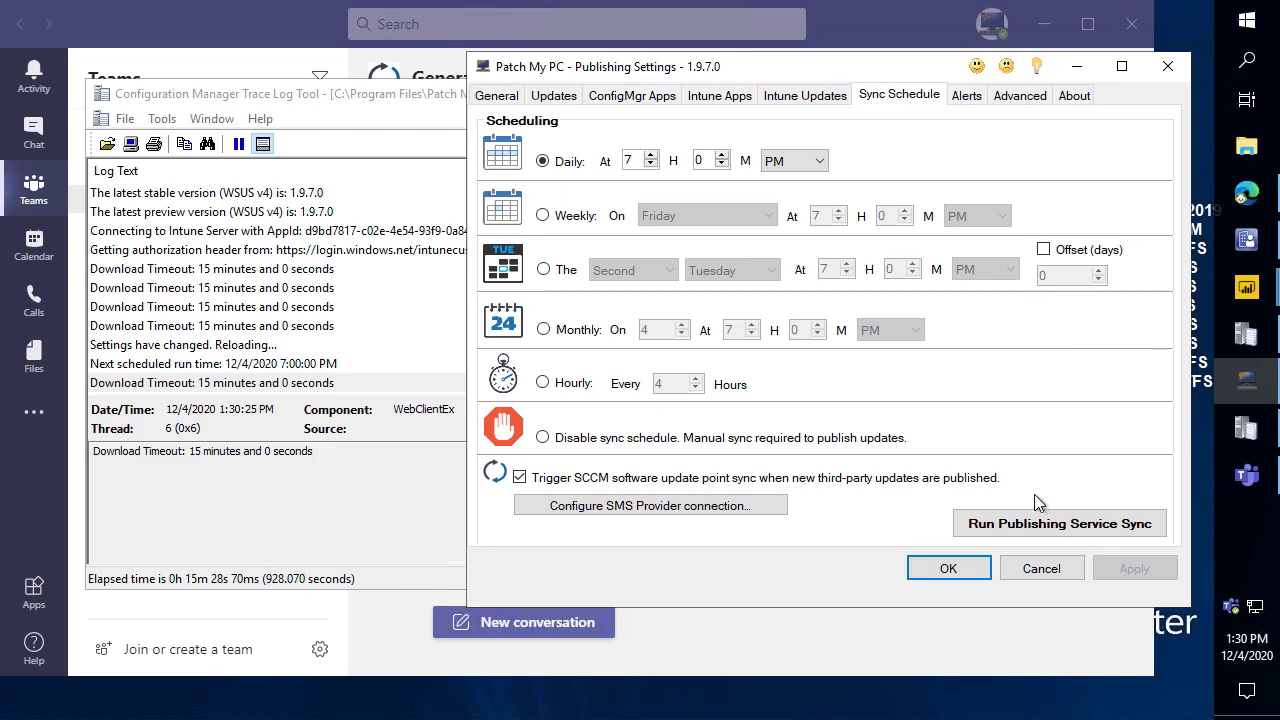
click(1040, 524)
key(Return)
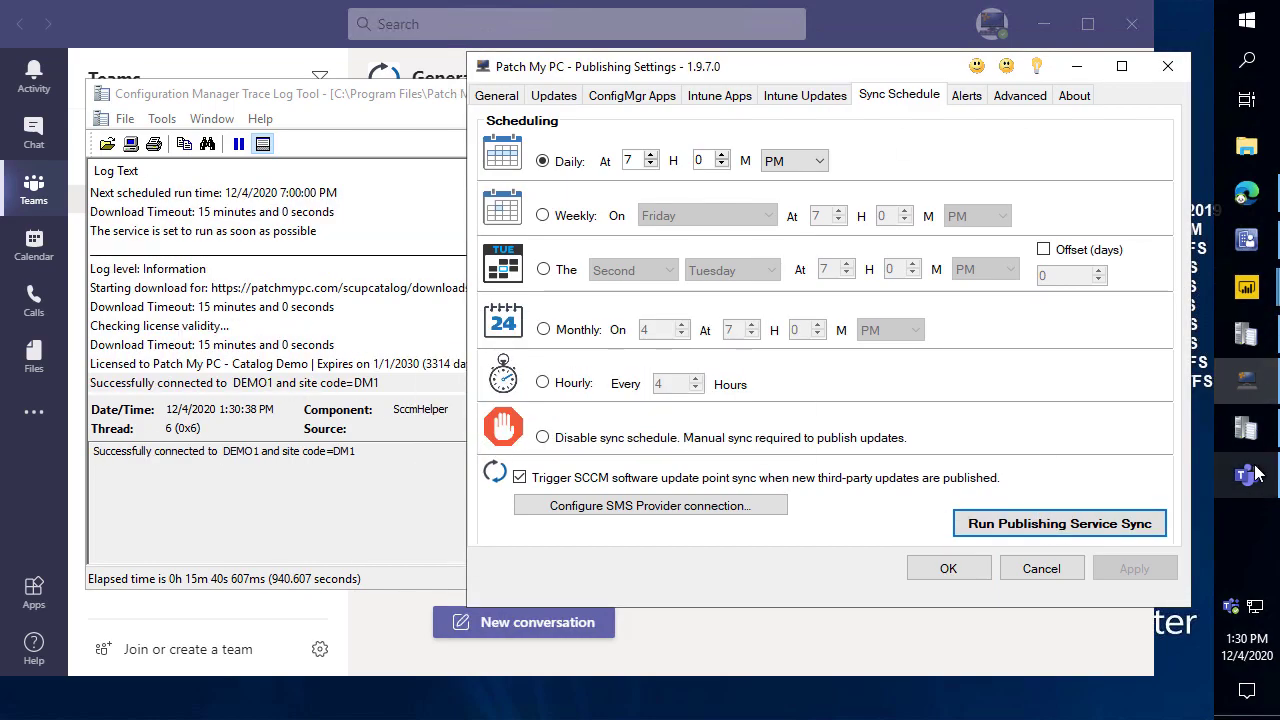
click(1266, 482)
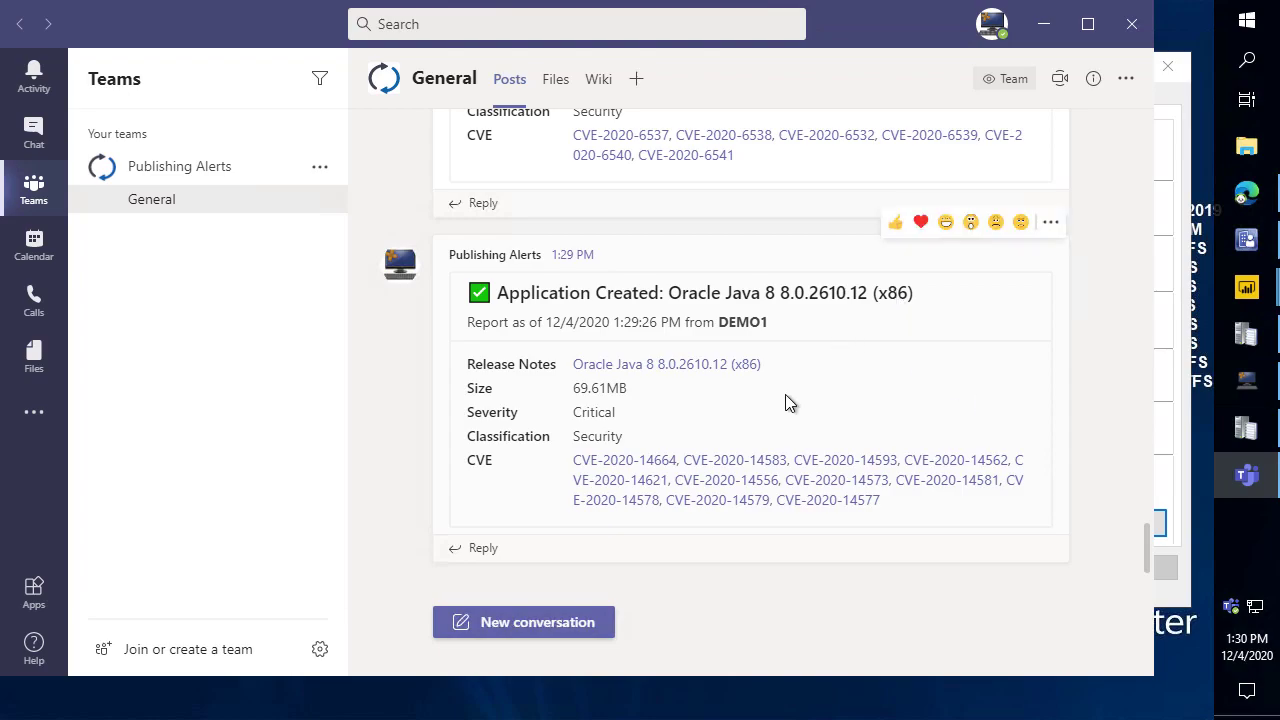
scroll(783, 400, up, 10)
scroll(780, 380, up, 5)
scroll(651, 354, down, 3)
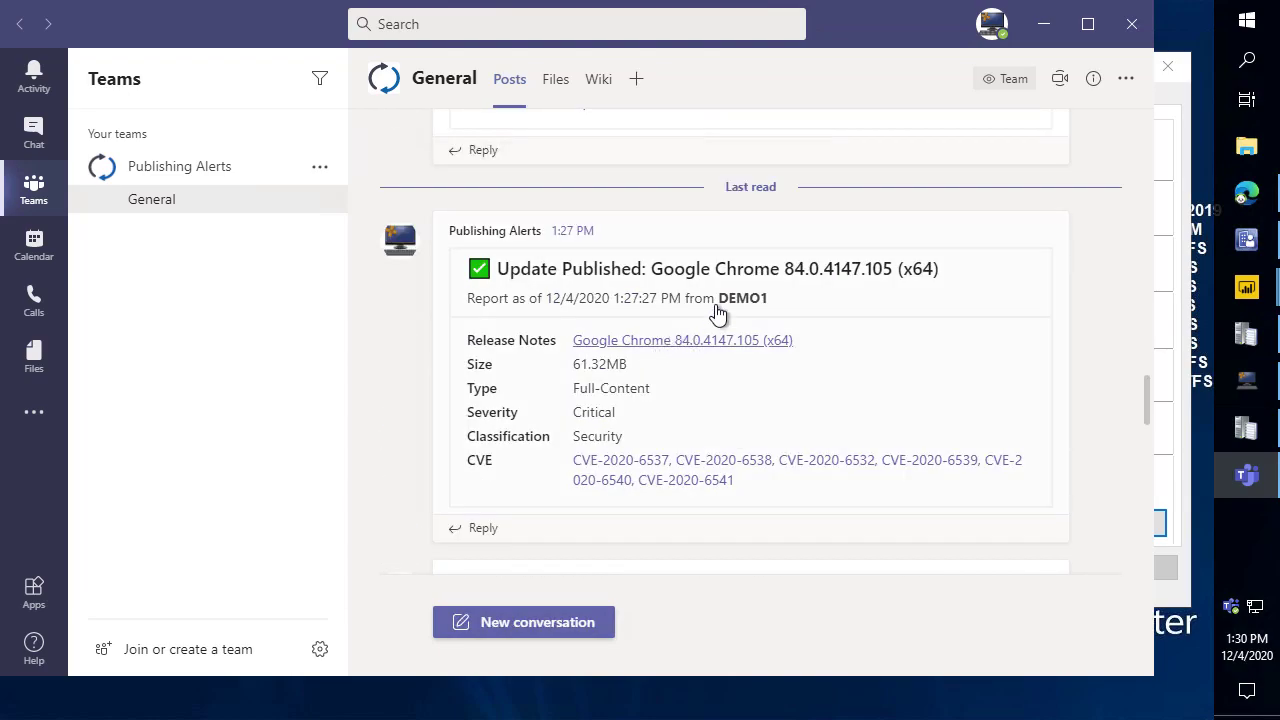
drag(727, 268, 869, 274)
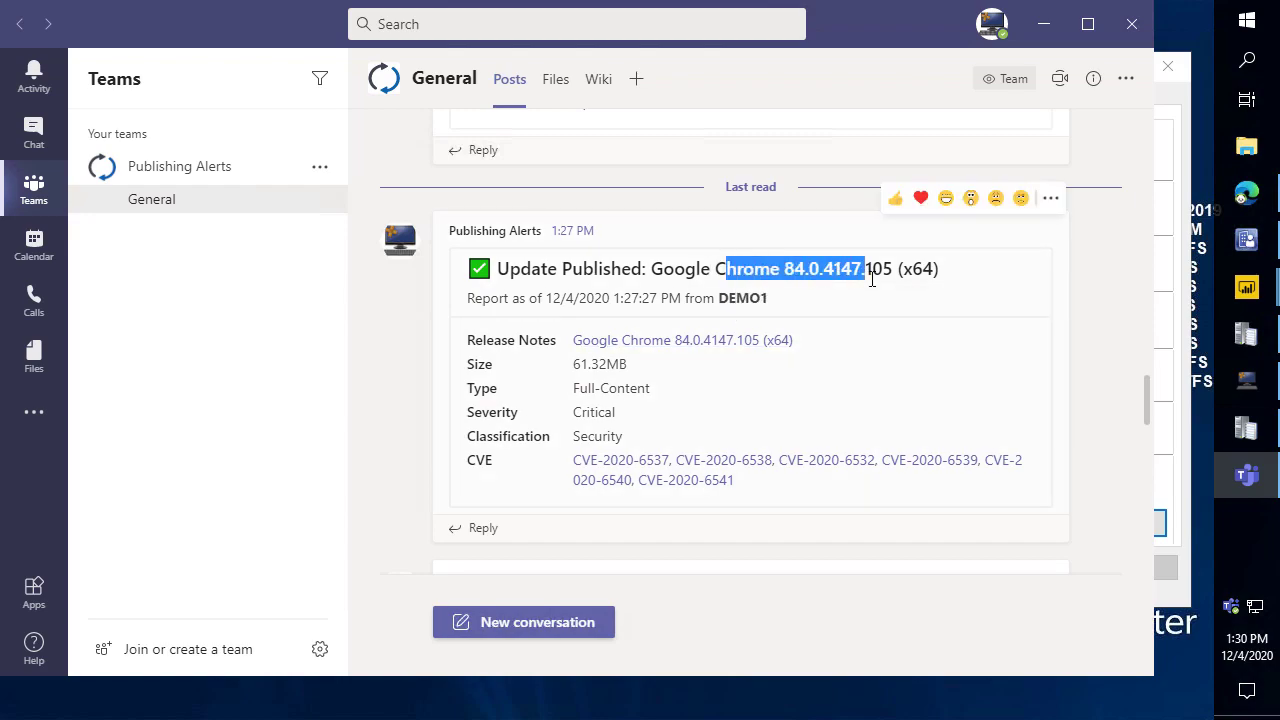
click(648, 341)
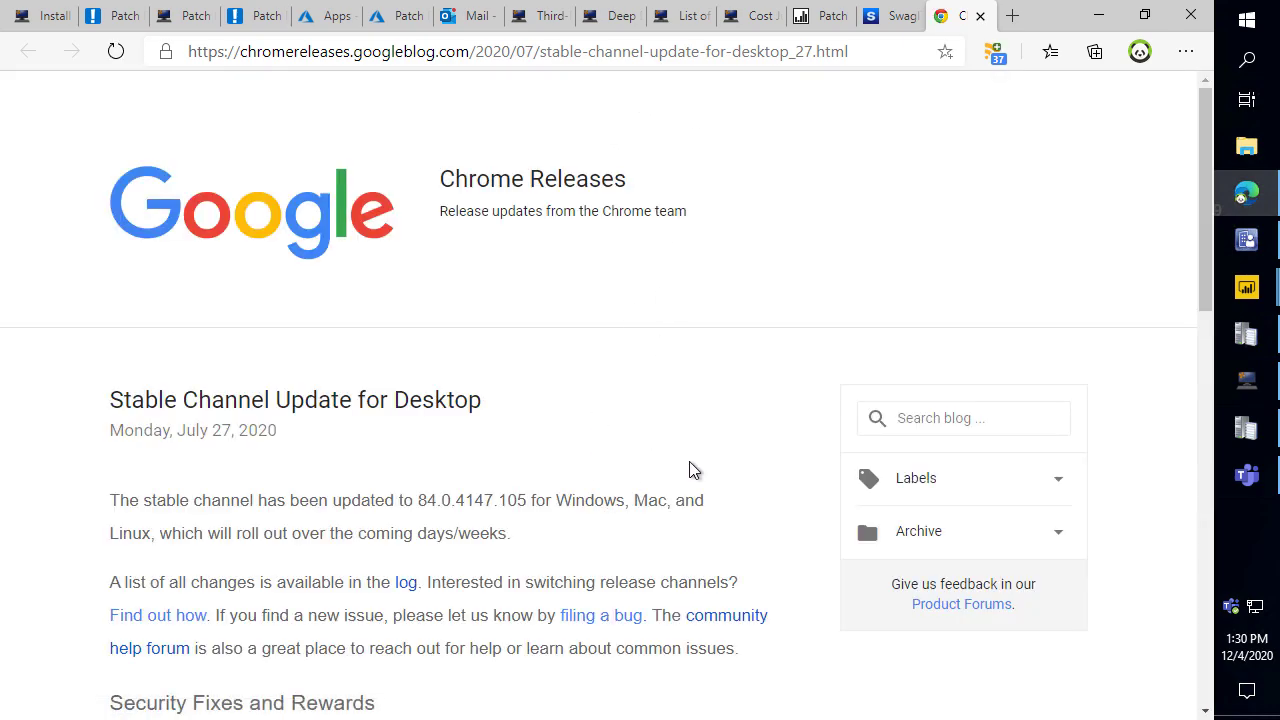
click(1107, 24)
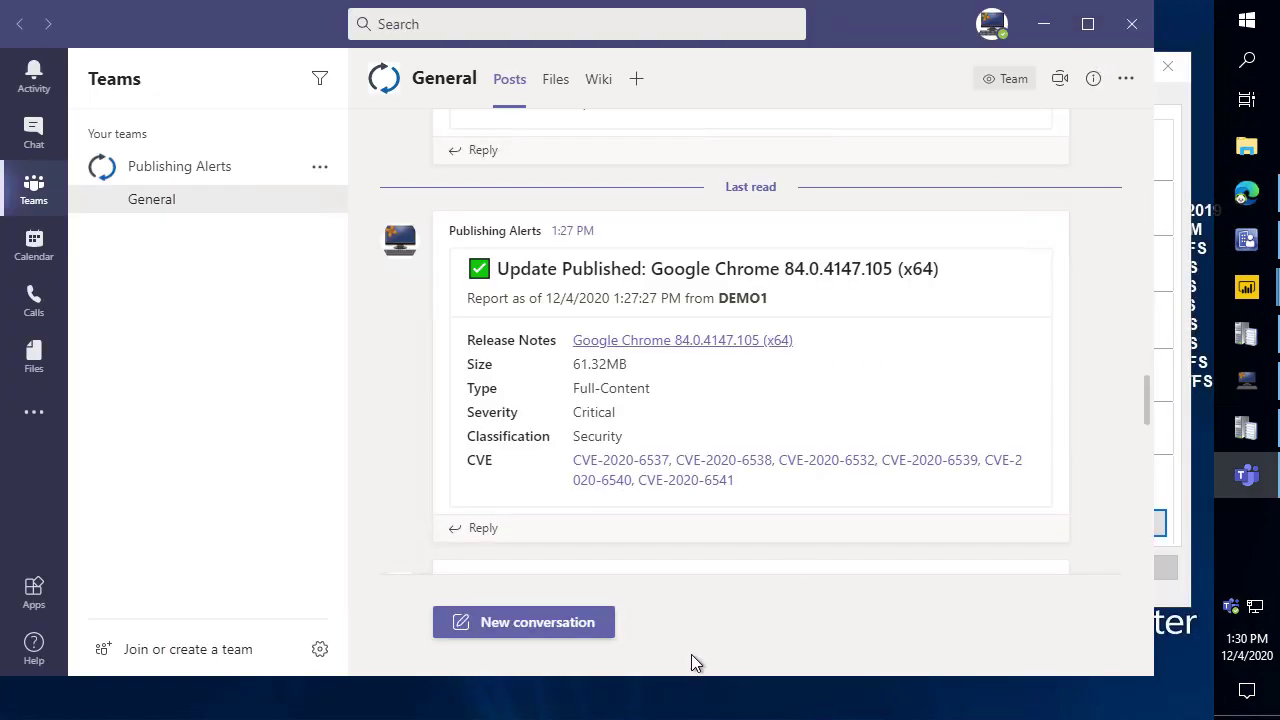
scroll(677, 343, down, 1)
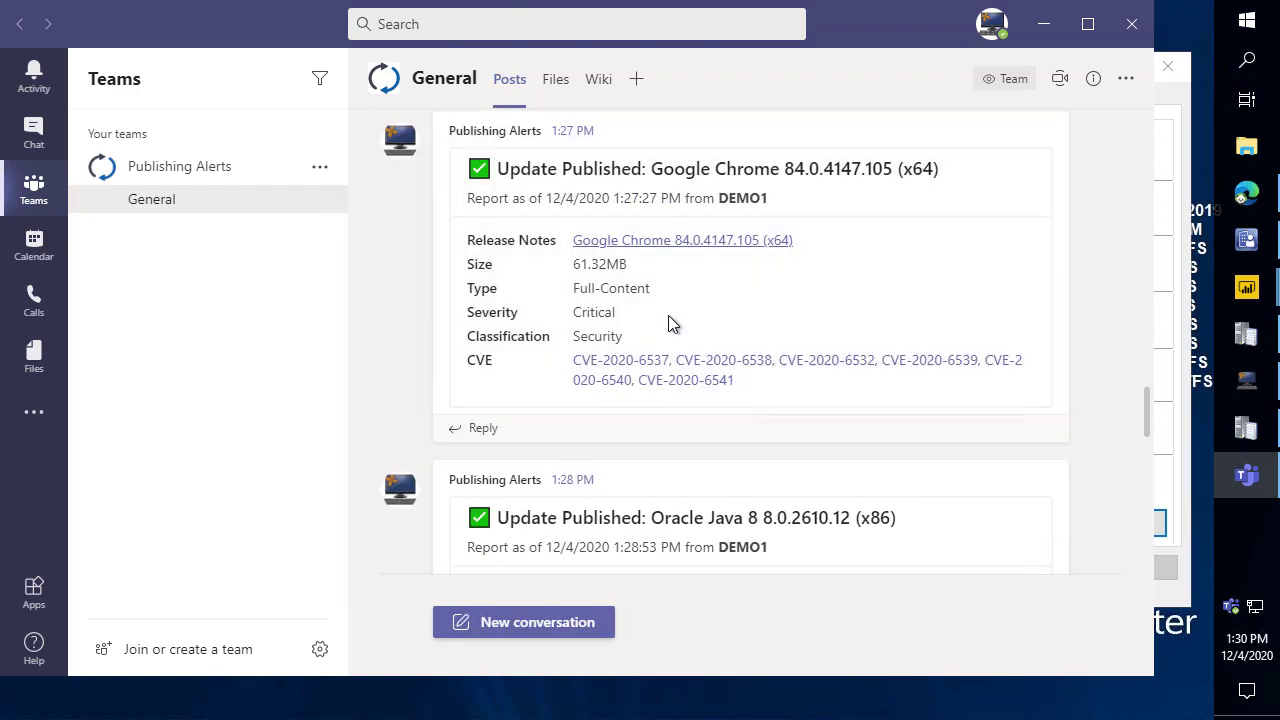
click(642, 362)
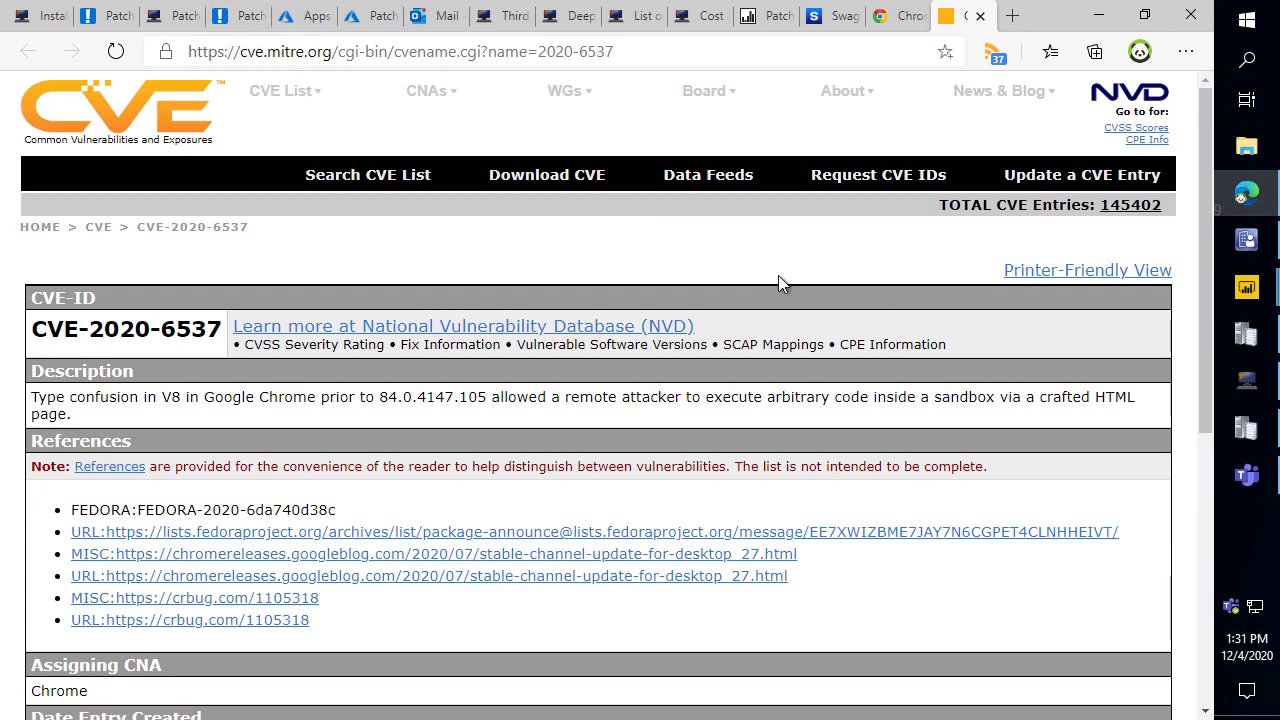
scroll(350, 388, down, 2)
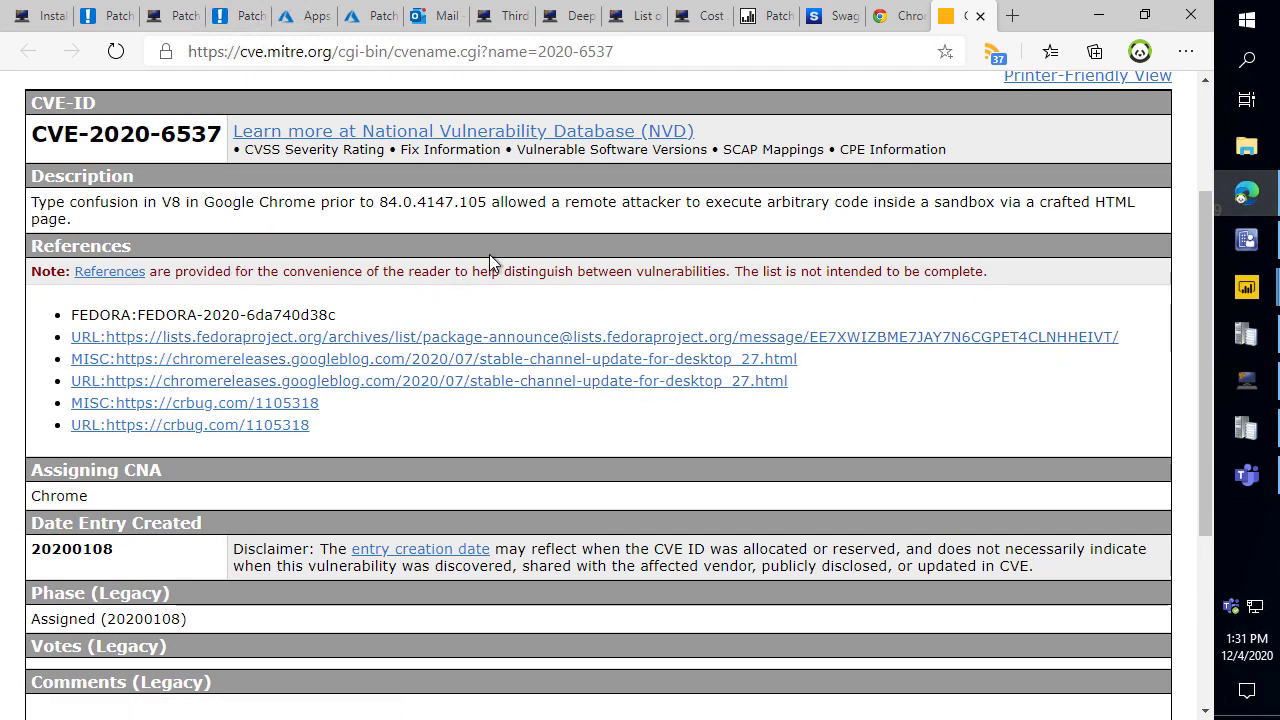
click(1098, 14)
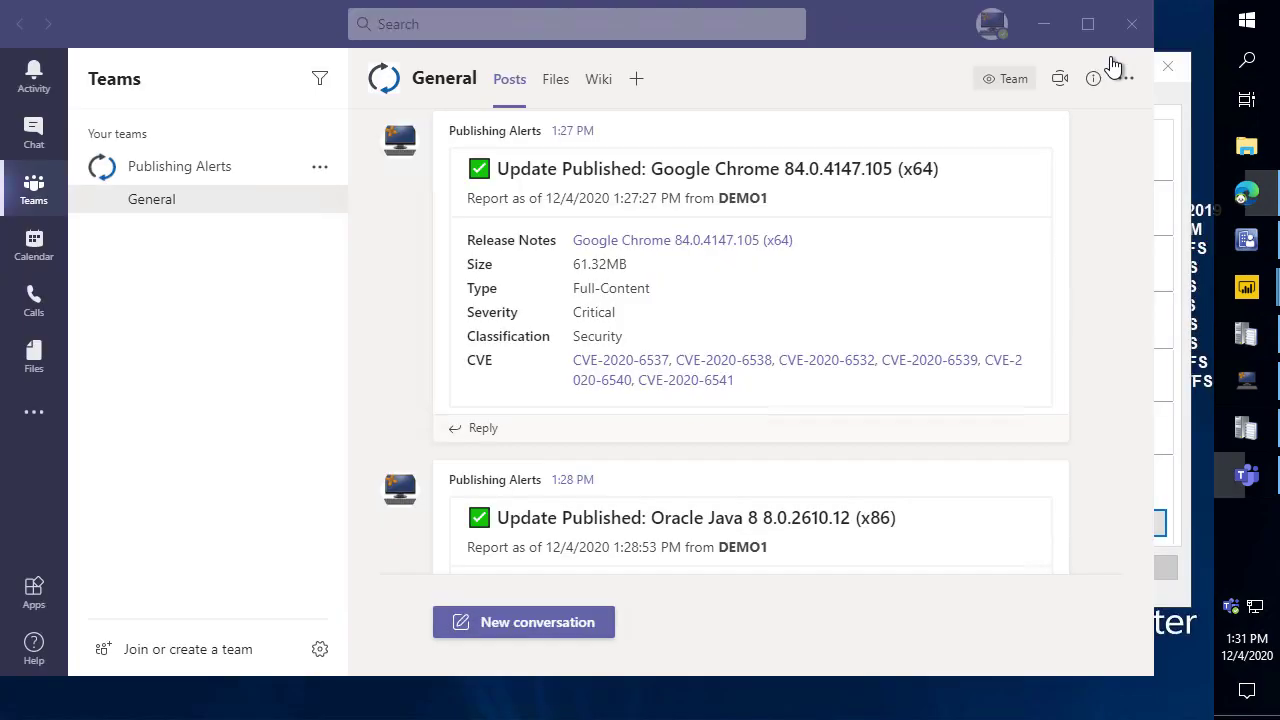
click(929, 360)
scroll(869, 322, down, 4)
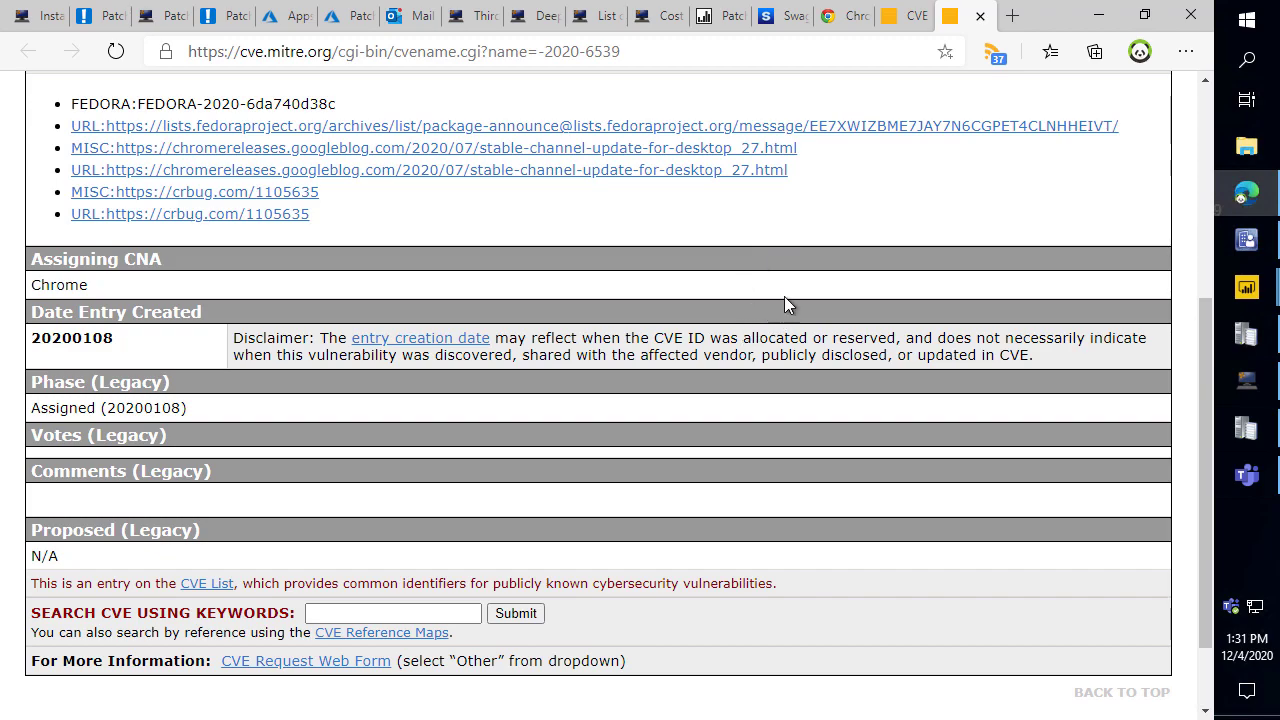
click(1098, 14)
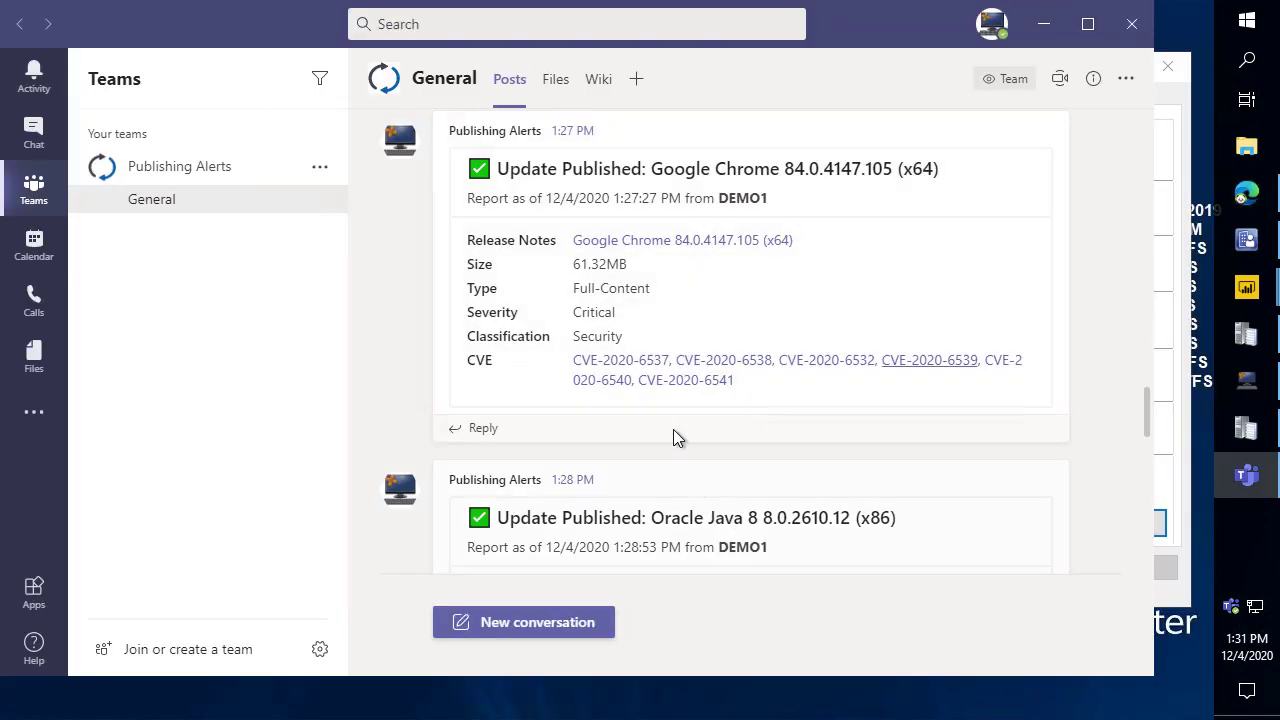
scroll(680, 433, down, 2)
scroll(644, 406, down, 2)
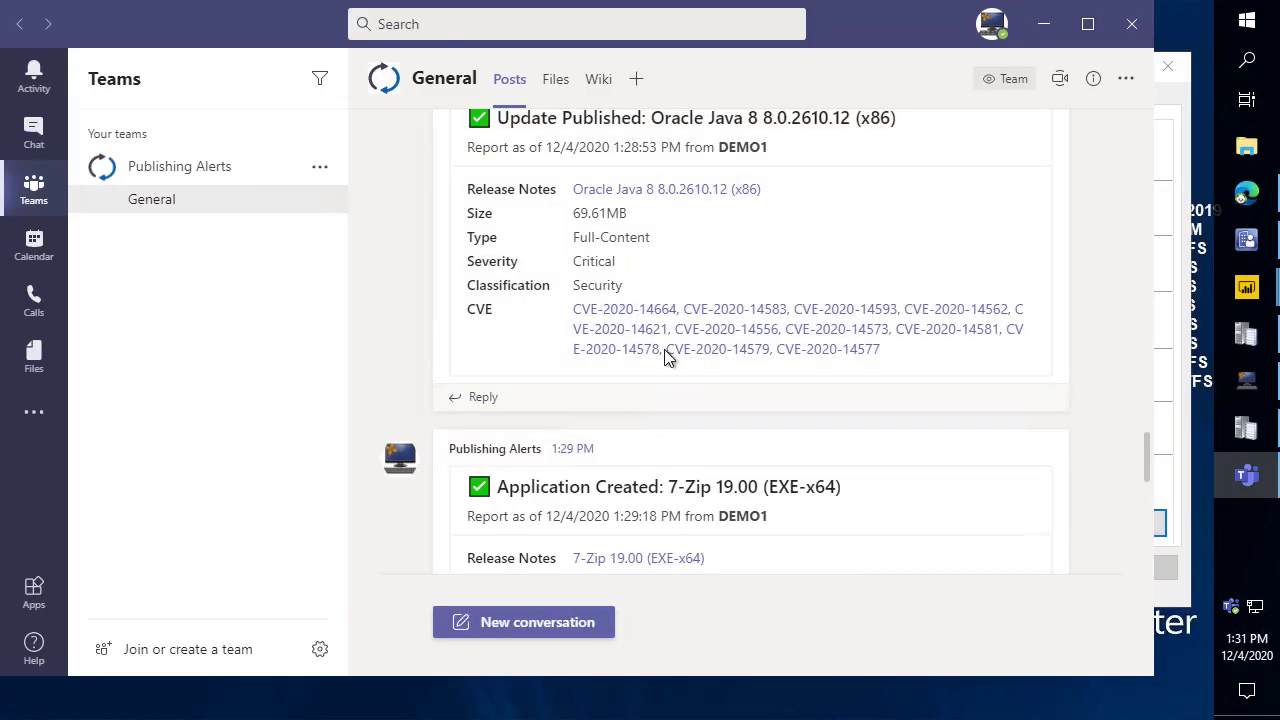
scroll(665, 290, up, 1)
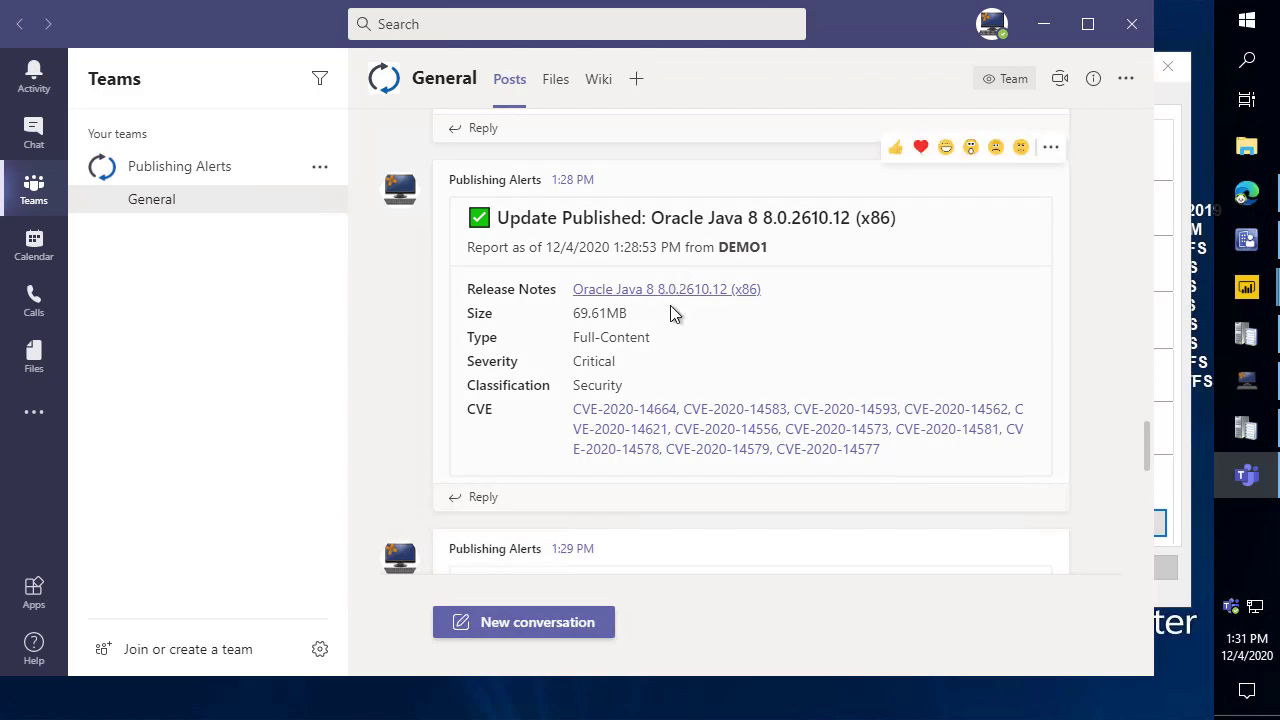
click(668, 290)
click(1097, 18)
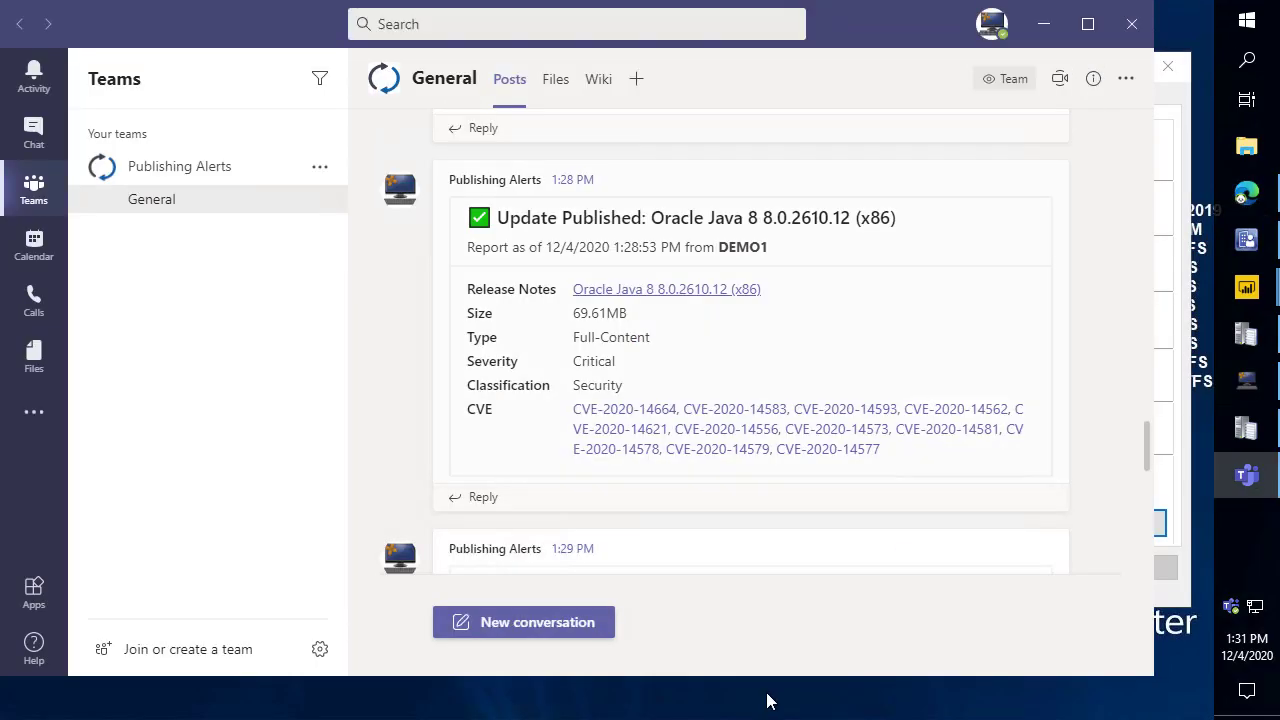
scroll(688, 357, down, 4)
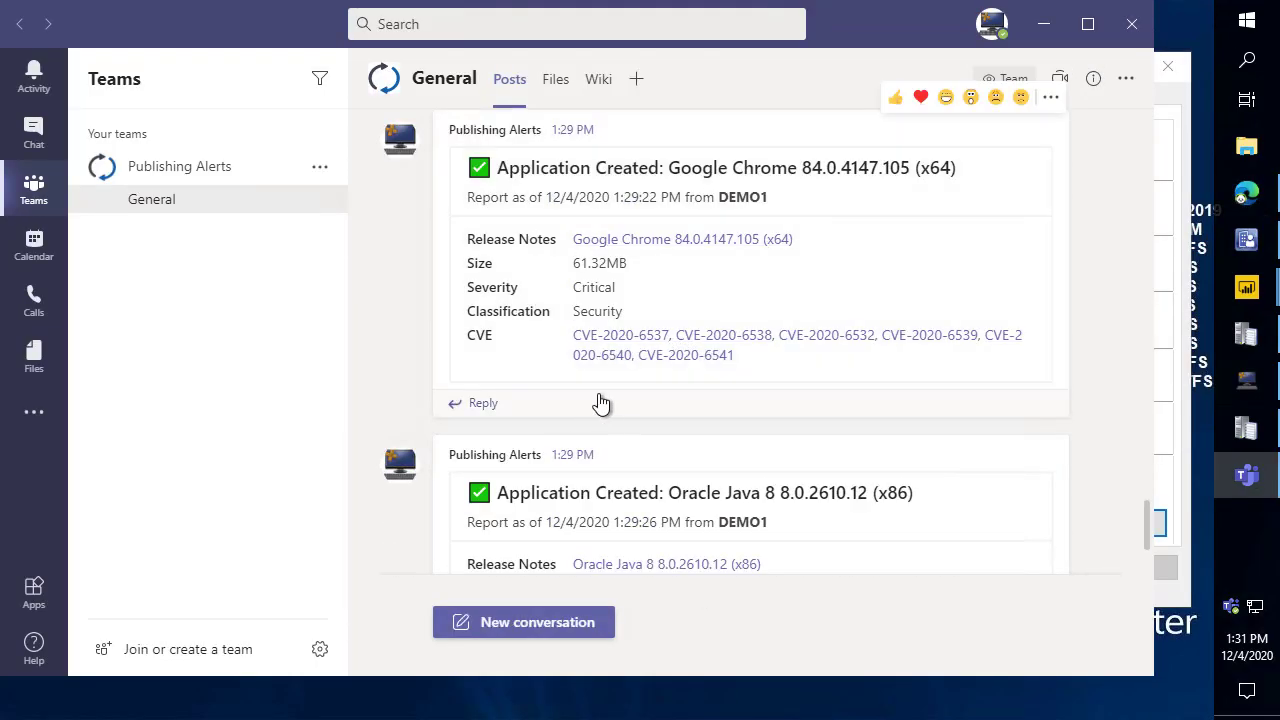
scroll(696, 242, down, 2)
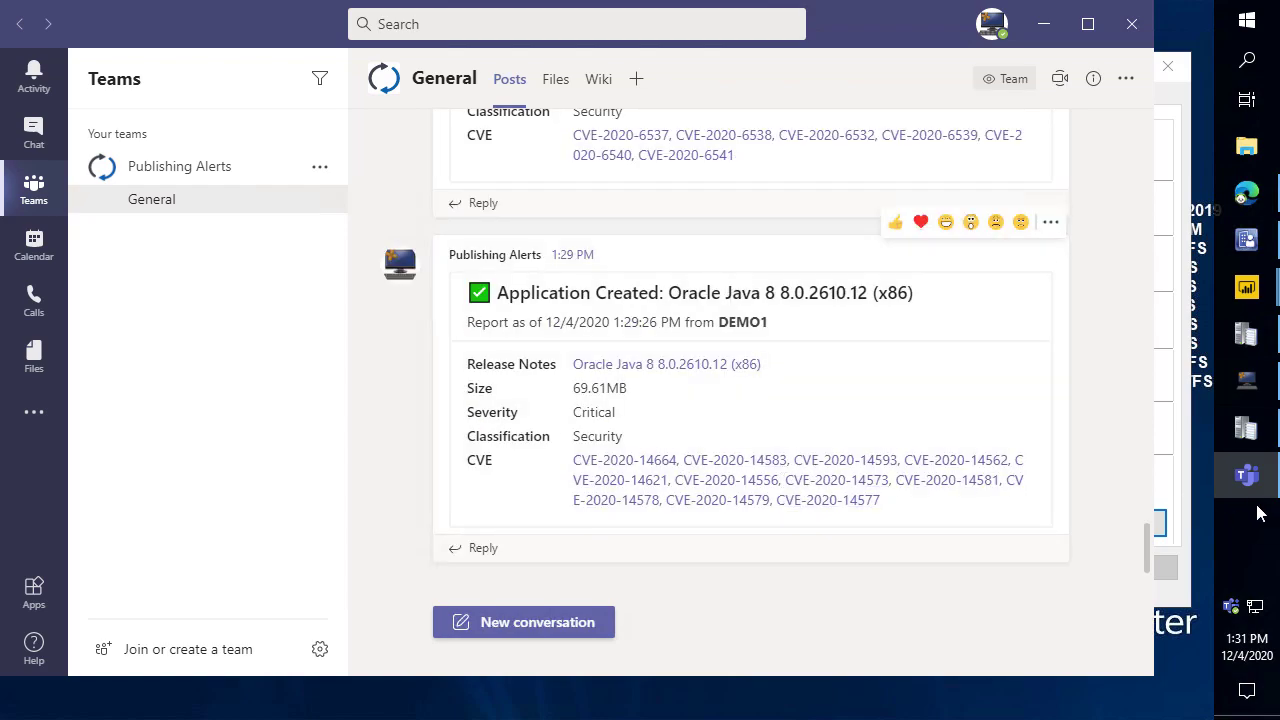
Maximize CMTrace to check Chrome's File committed and App committed entries, then minimize it.
click(1245, 428)
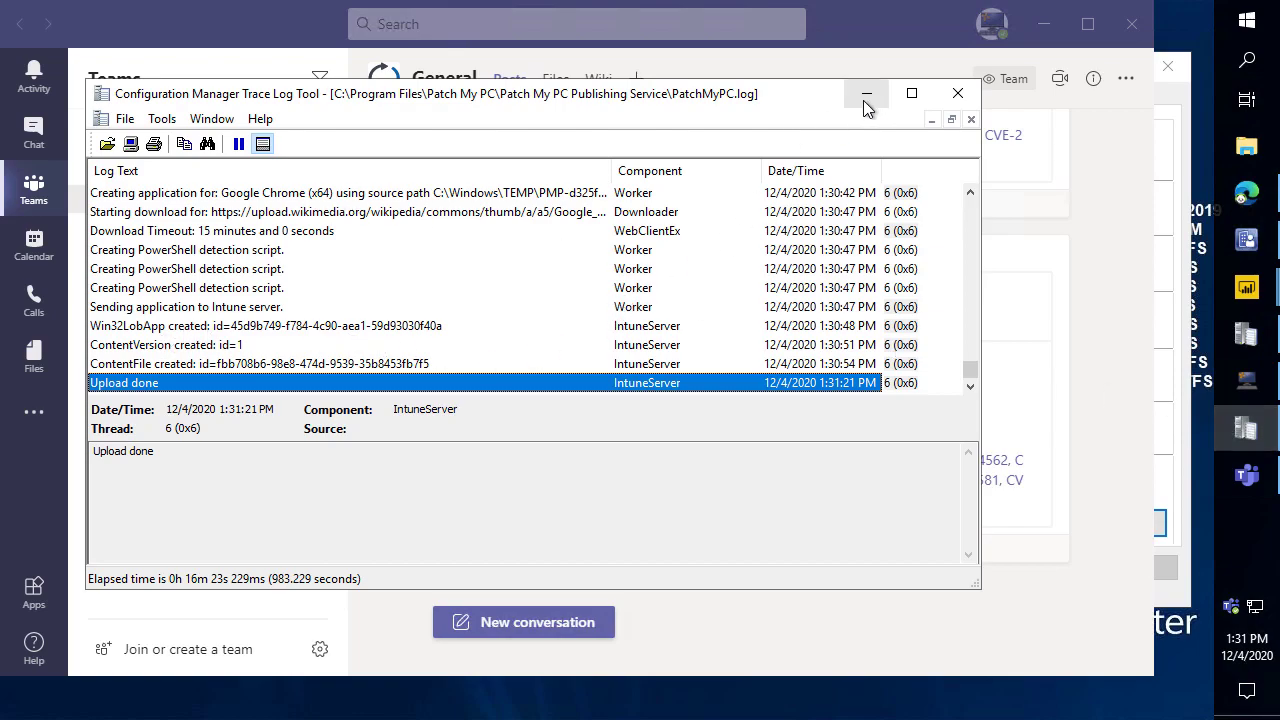
double_click(587, 93)
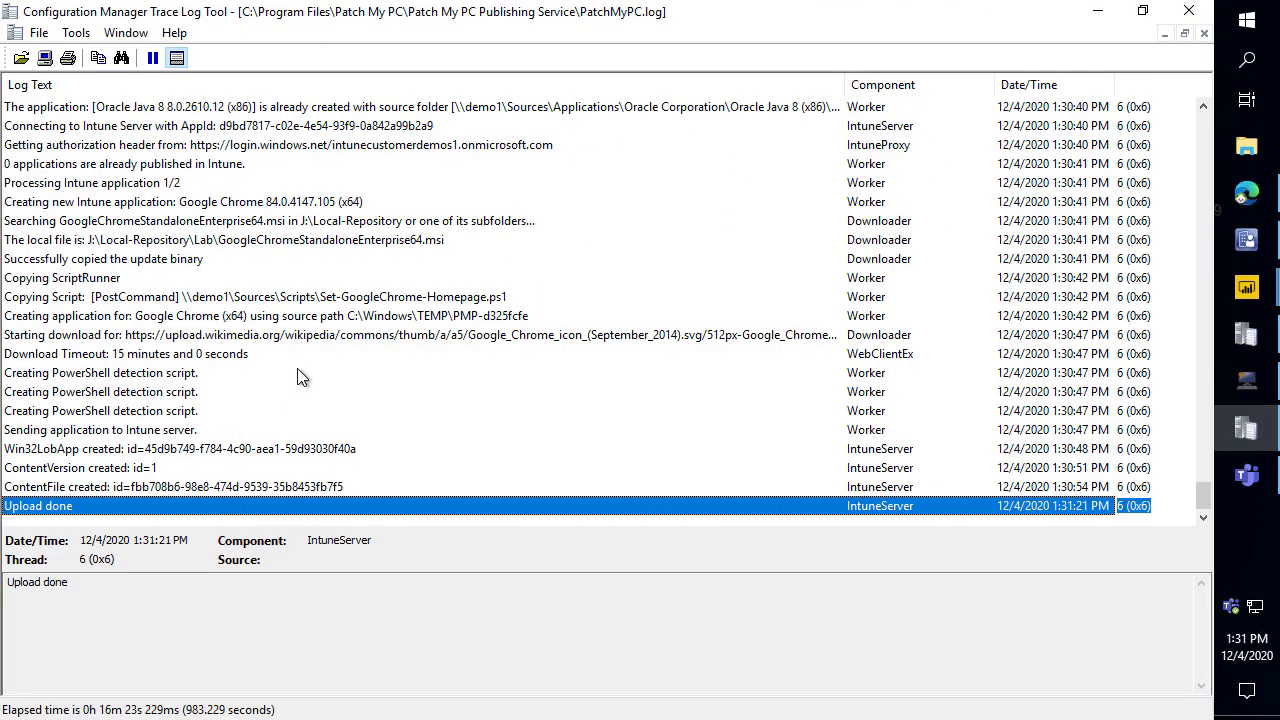
scroll(330, 358, up, 5)
scroll(330, 340, down, 5)
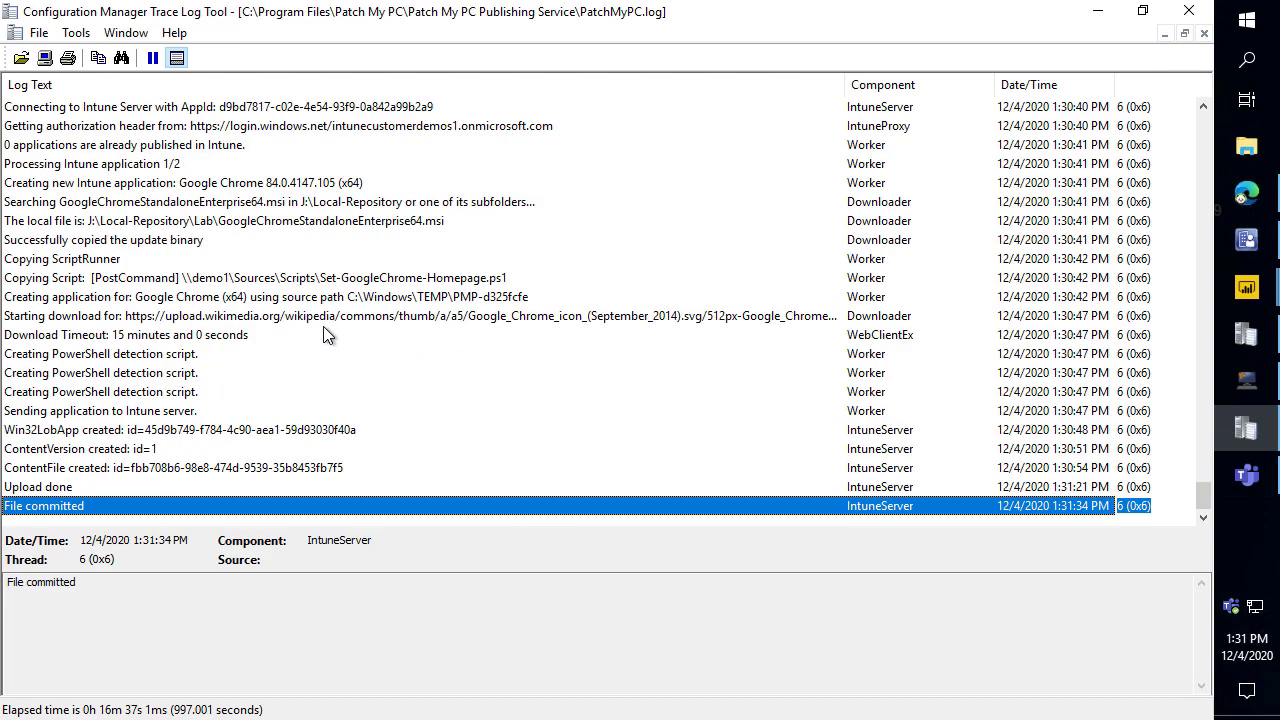
click(1098, 10)
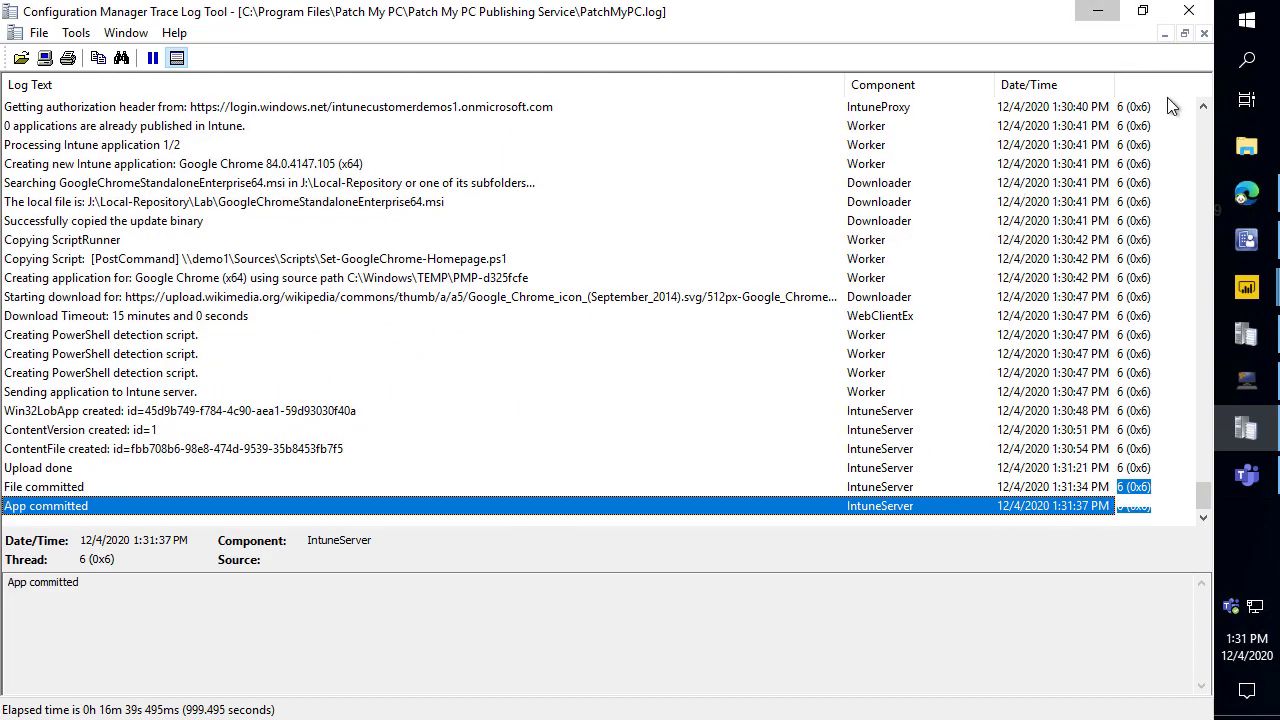
click(1240, 191)
Refresh Endpoint Manager's app list, open Google Chrome 84.0.4147.105 (x64) properties, then minimize browser and Teams.
click(320, 16)
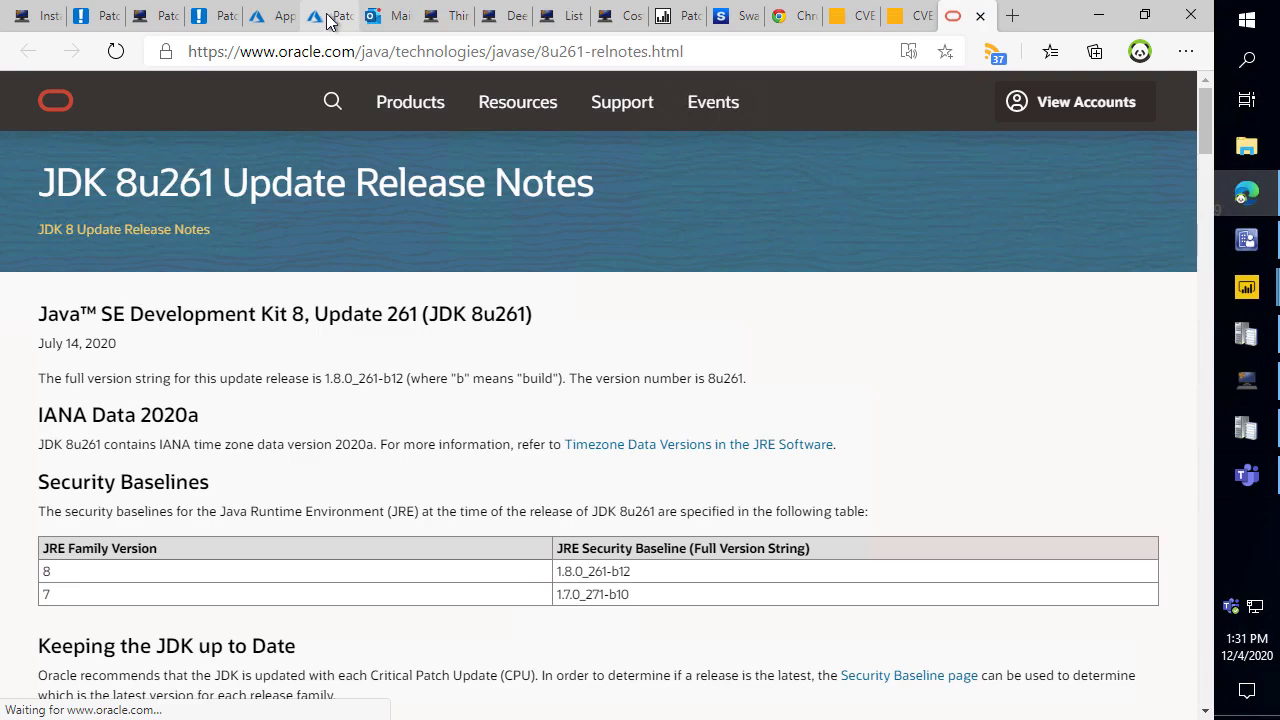
click(272, 22)
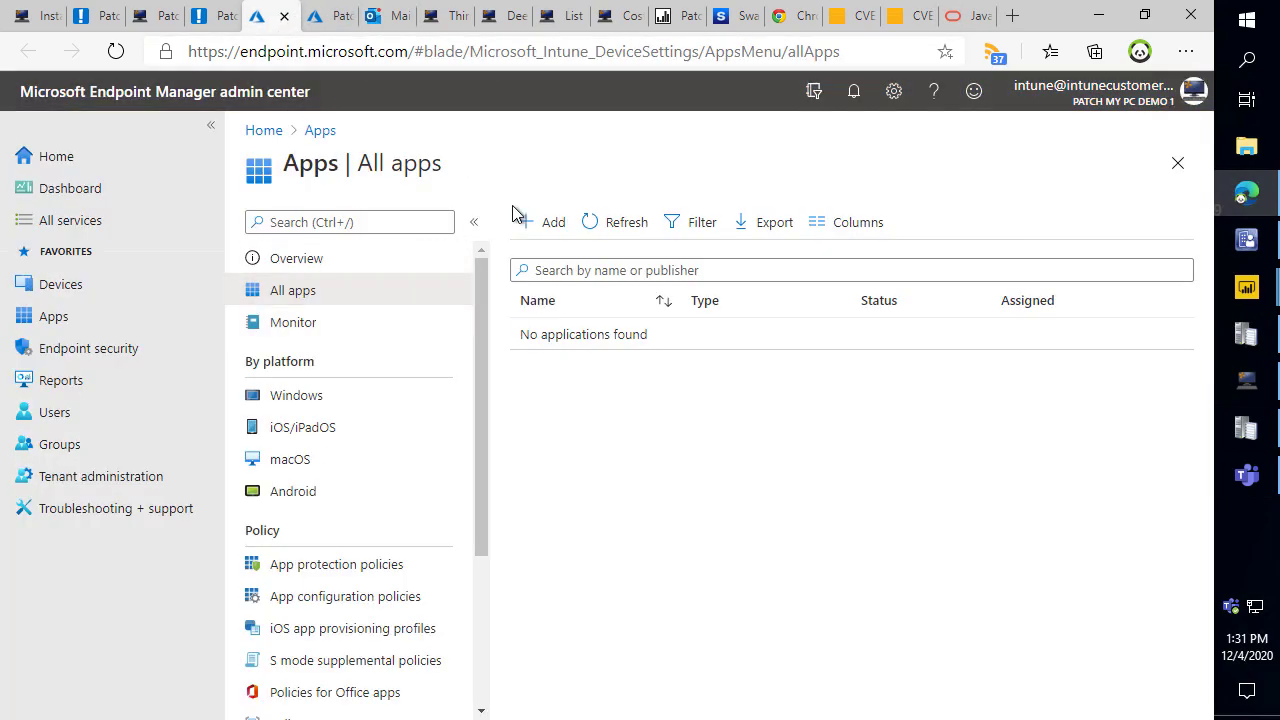
click(620, 226)
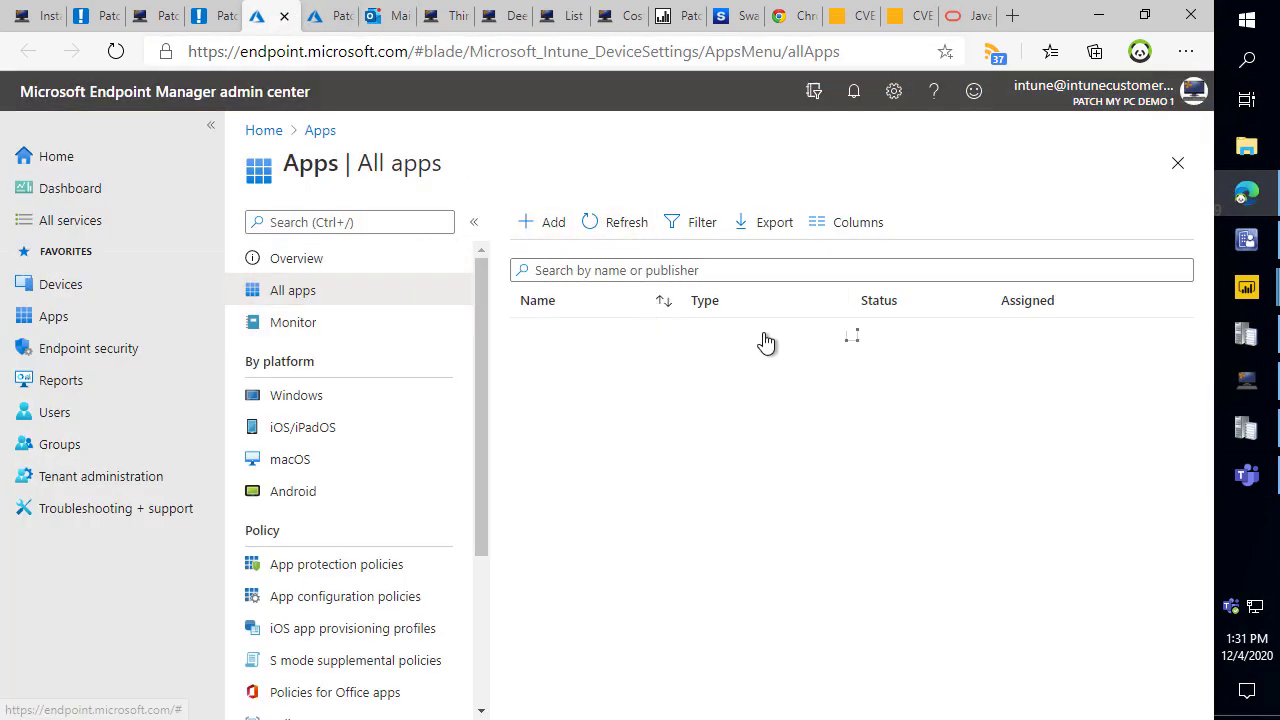
click(615, 340)
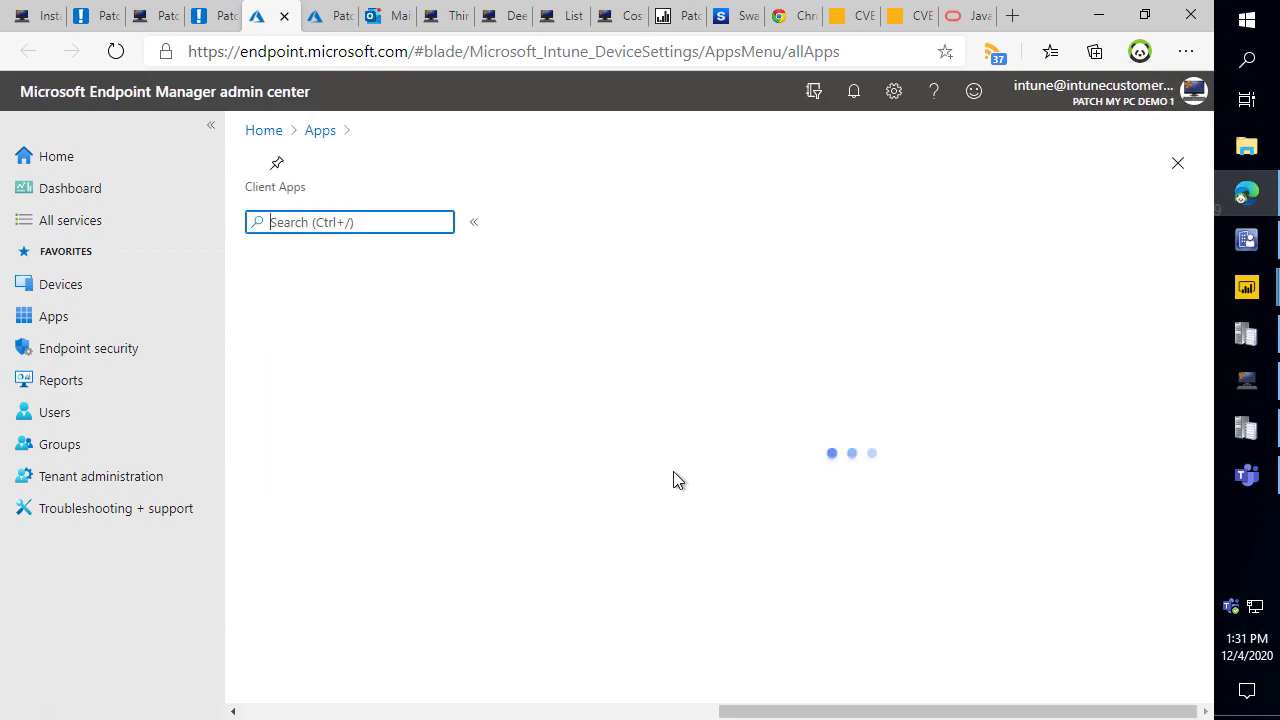
click(285, 331)
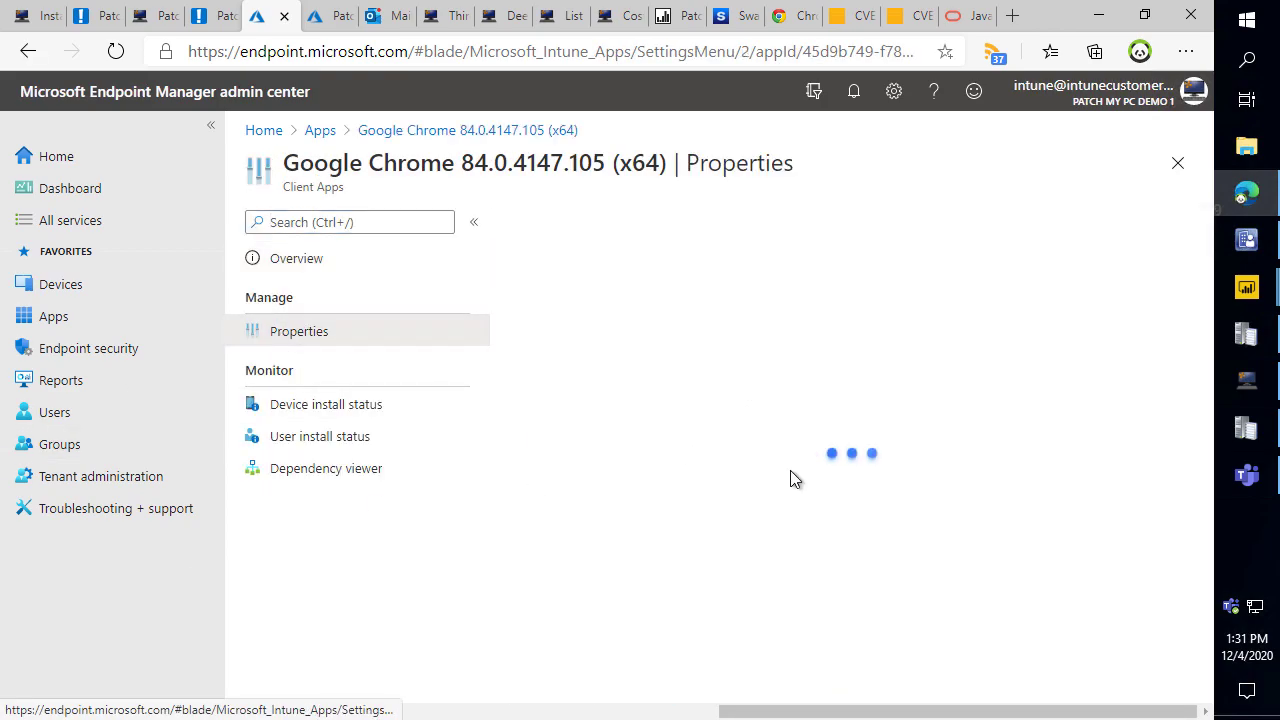
click(1100, 15)
click(1044, 24)
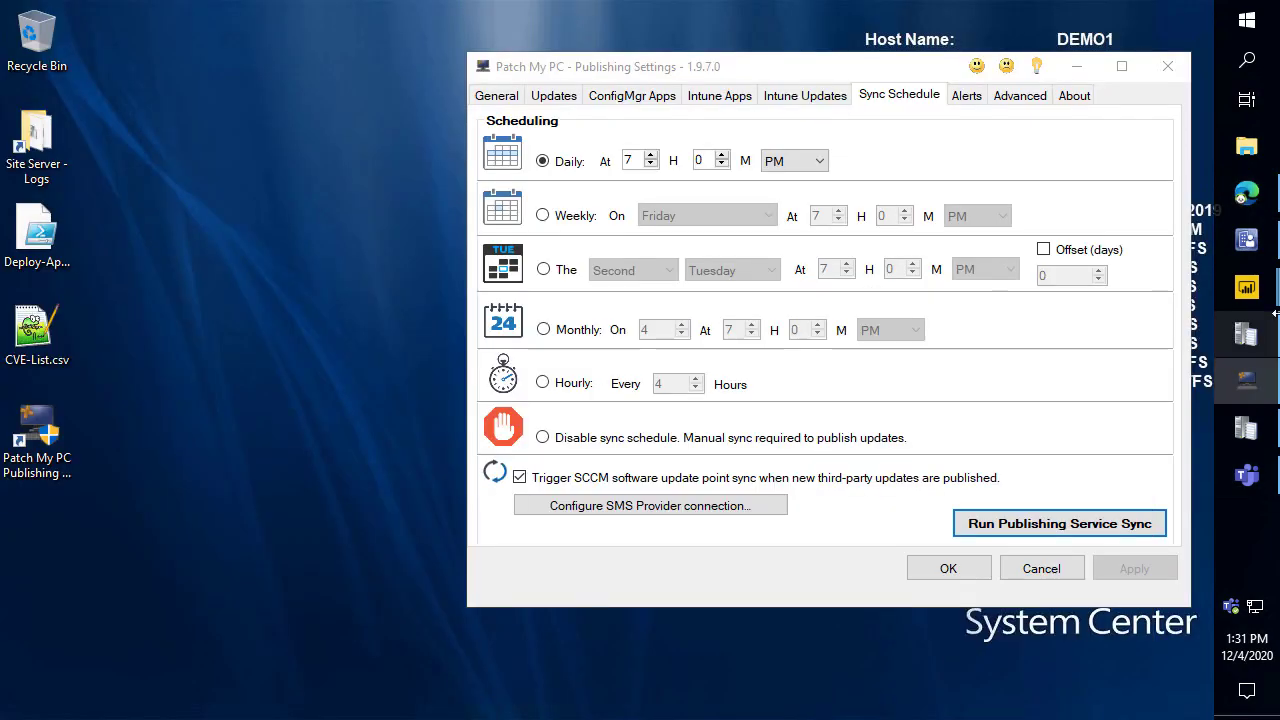
Show All Software Updates with autosized columns and inspect the Google Chrome and Oracle Java 8 updates.
click(1246, 240)
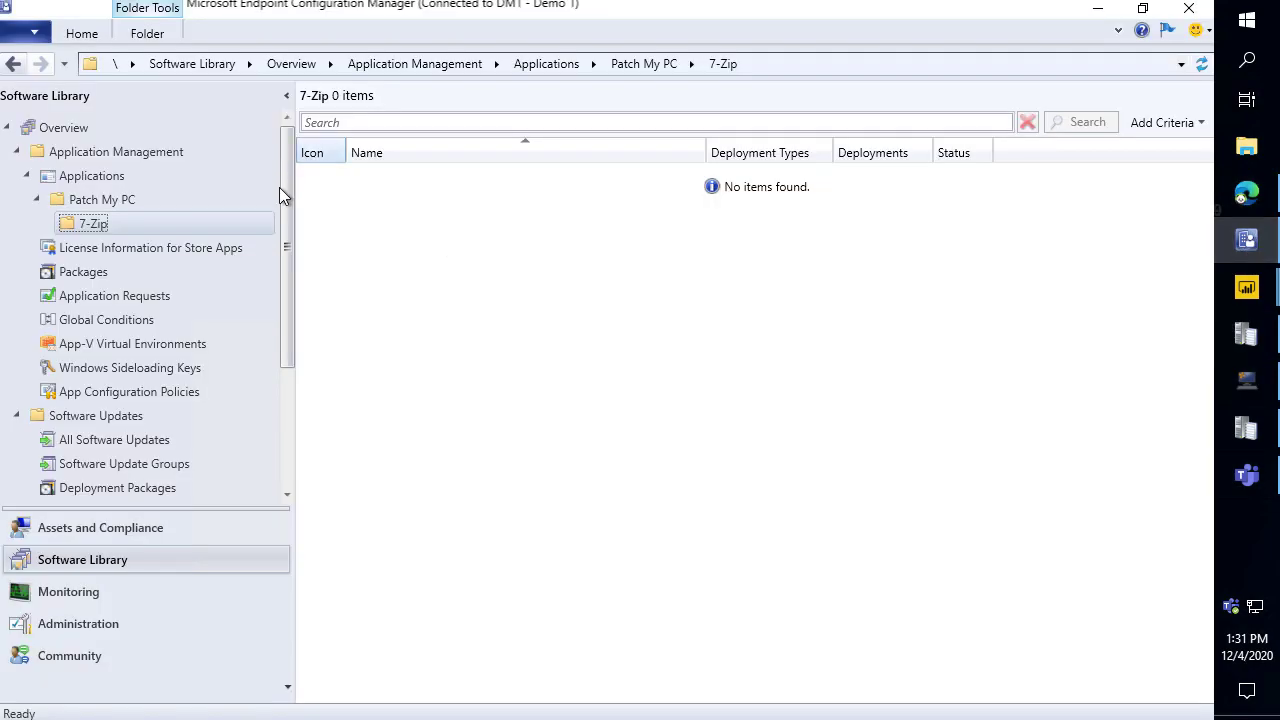
click(143, 440)
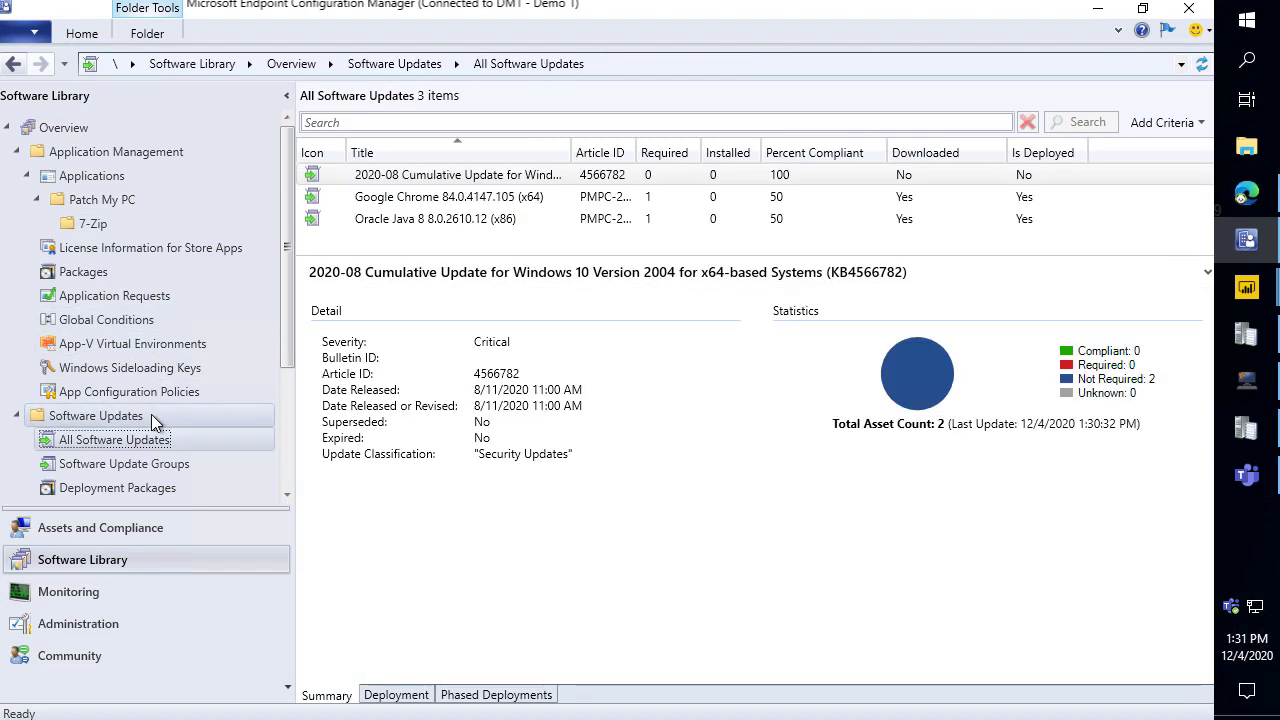
right_click(517, 152)
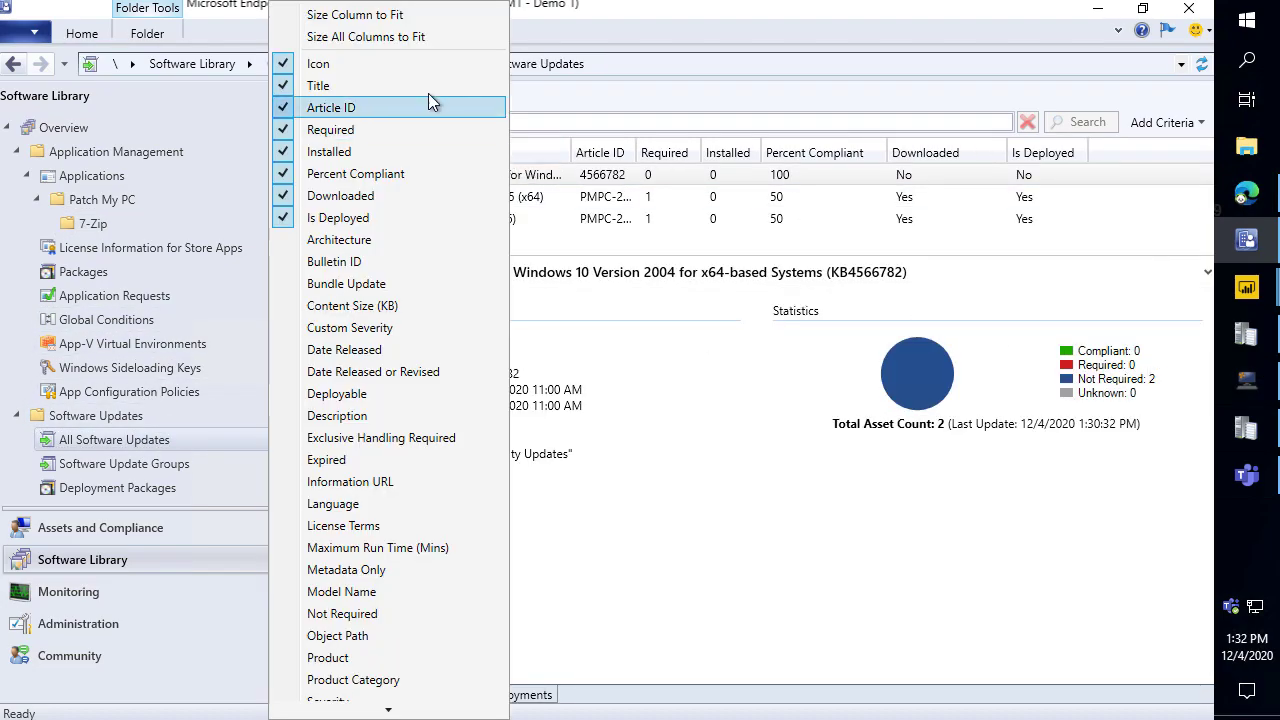
click(380, 37)
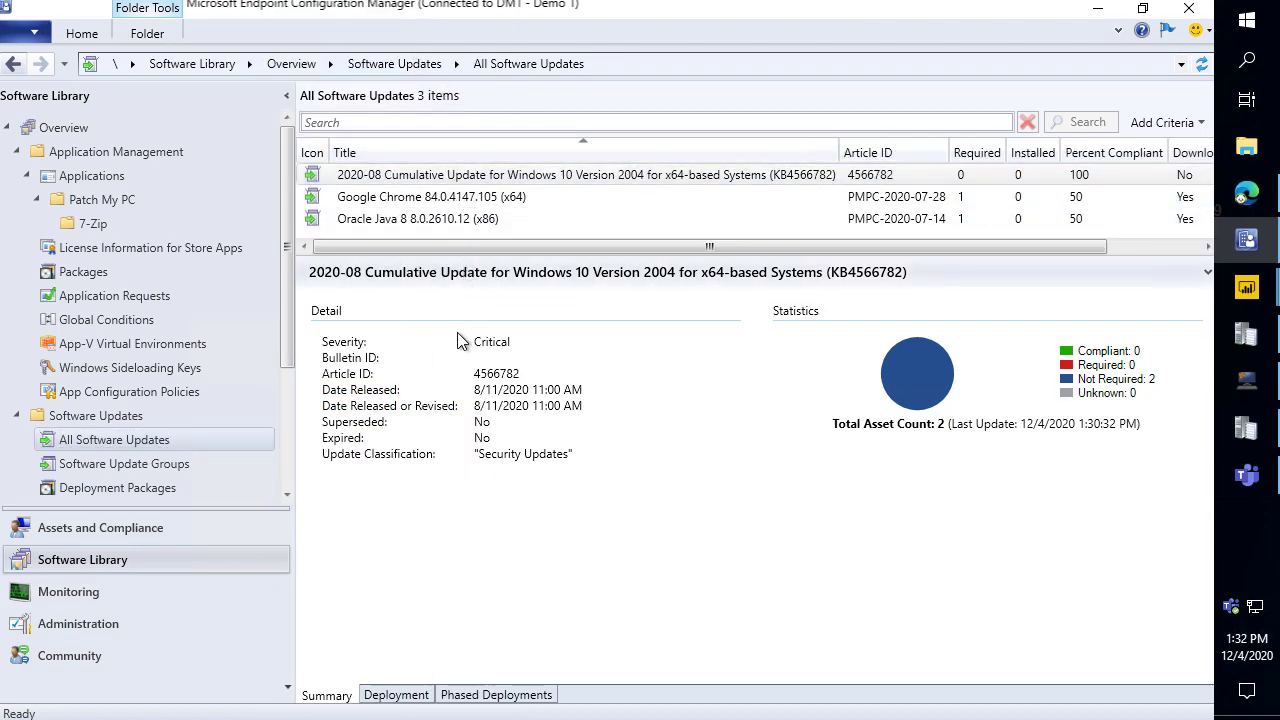
click(465, 203)
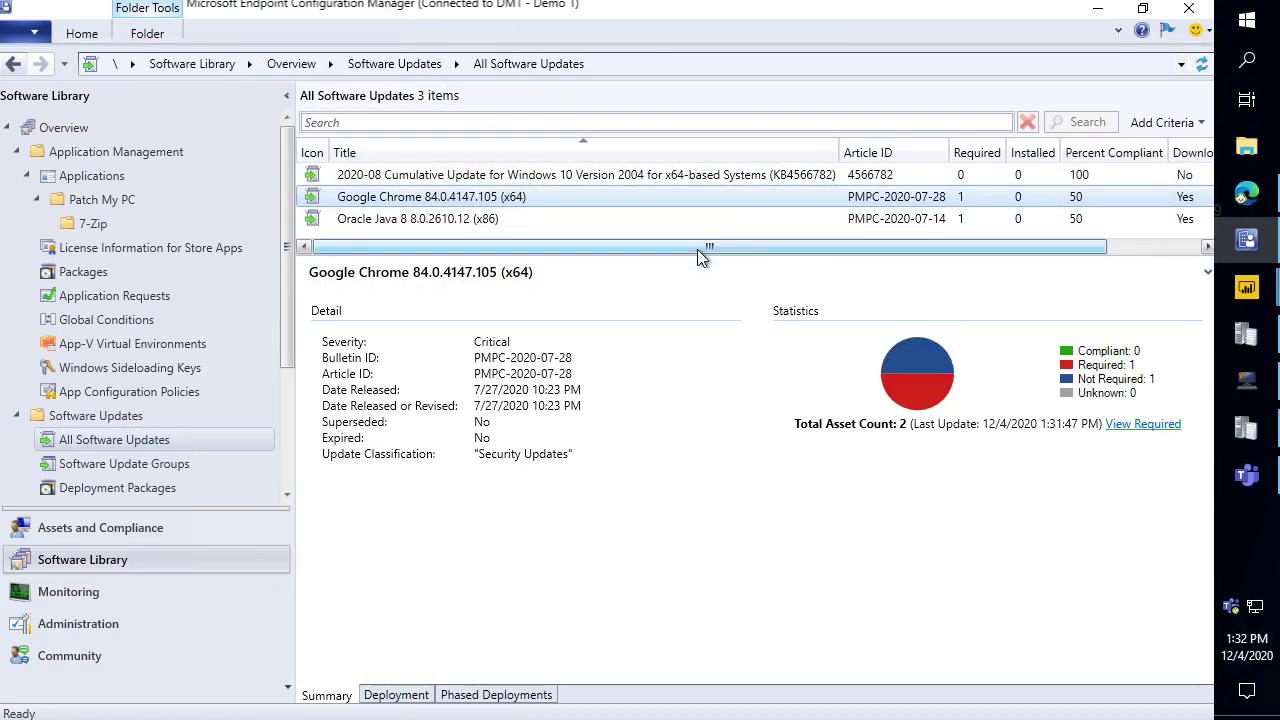
drag(694, 256, 690, 384)
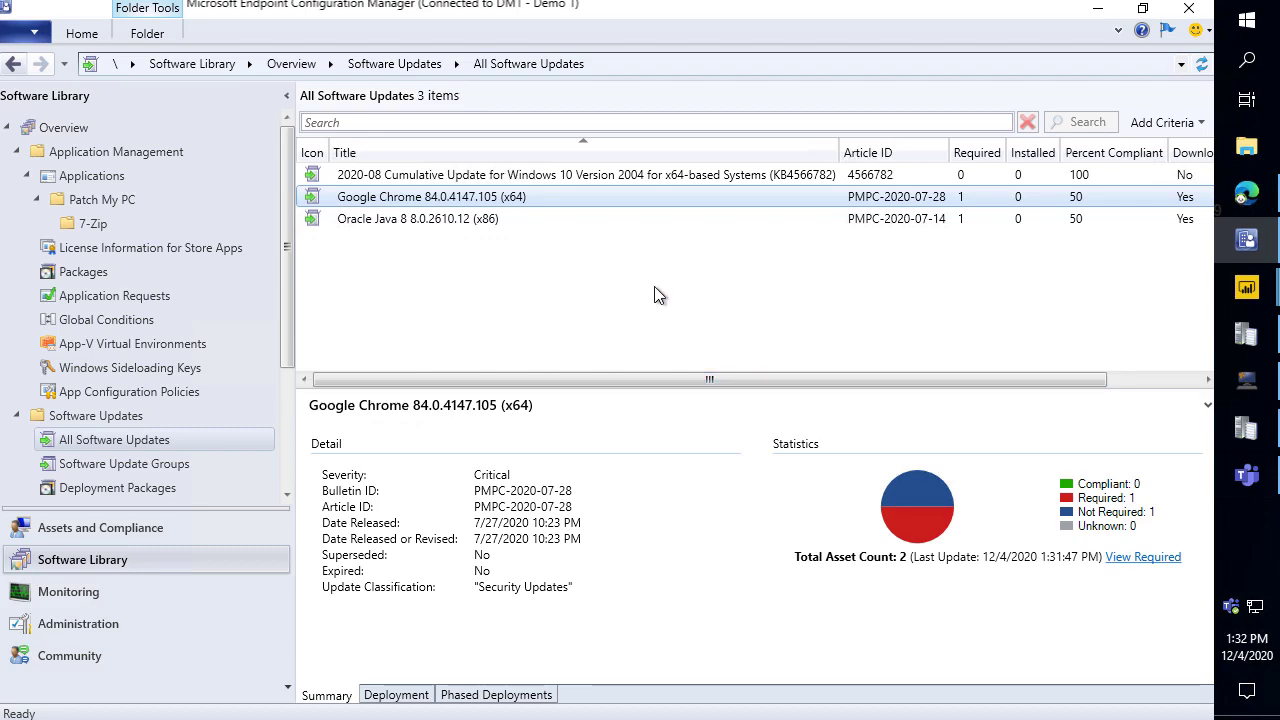
click(570, 219)
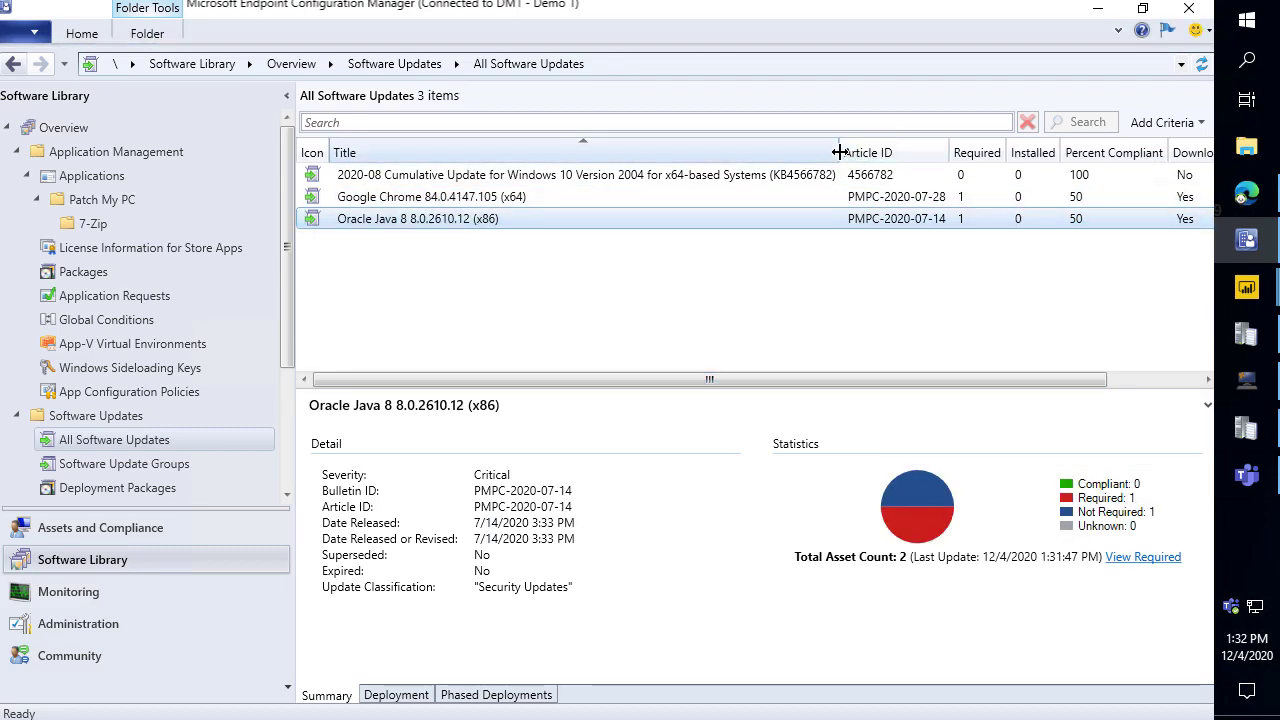
drag(687, 150, 568, 151)
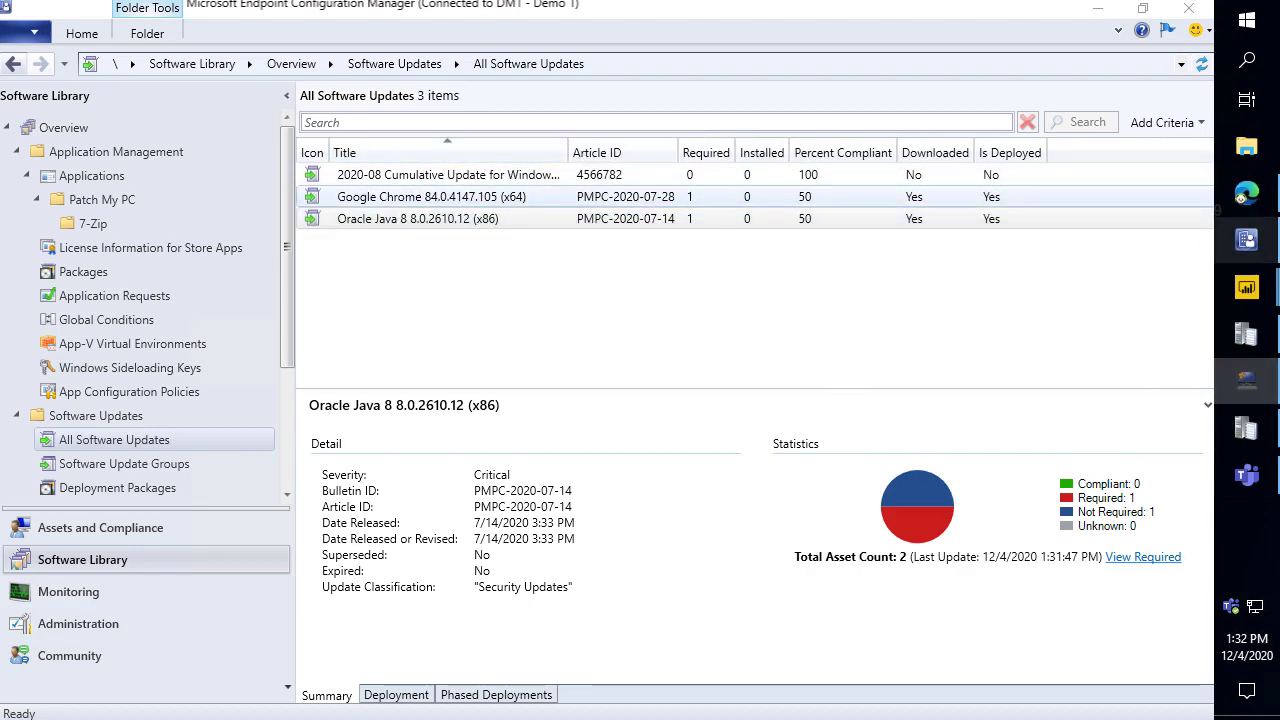
Check the Patch My PC publishing settings, then add the Update Classification column to the updates list.
click(1250, 385)
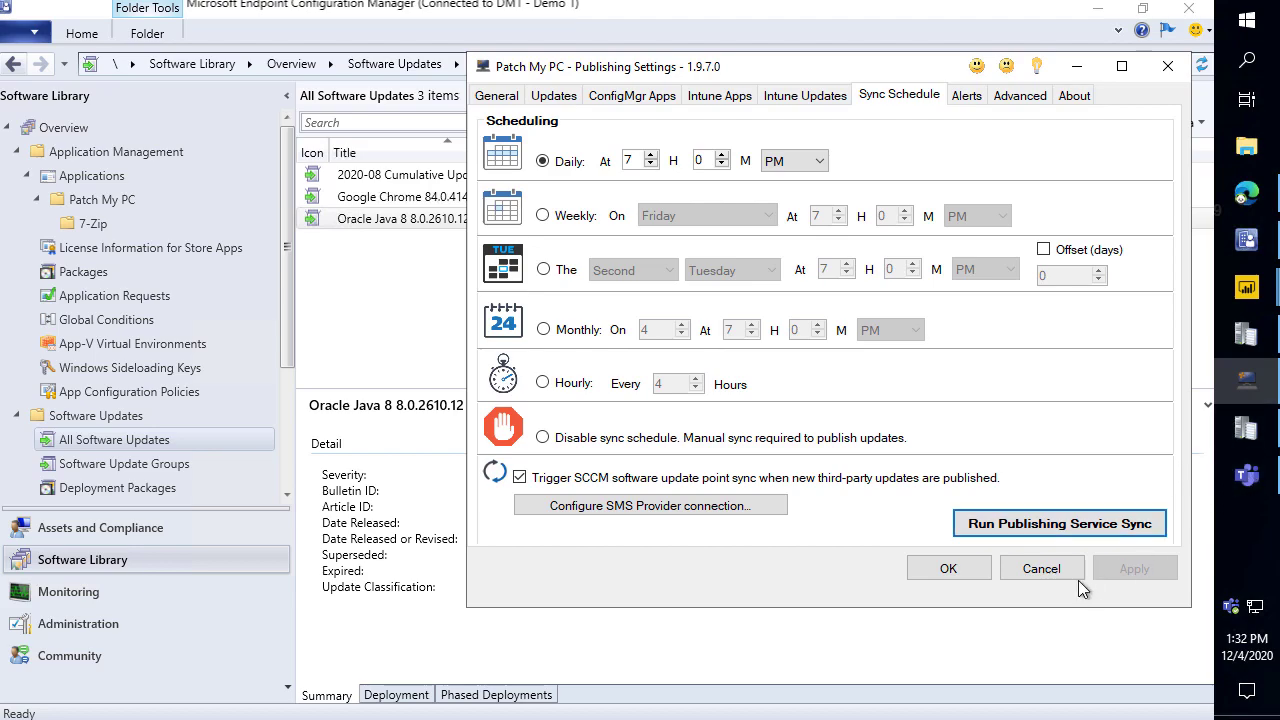
click(912, 567)
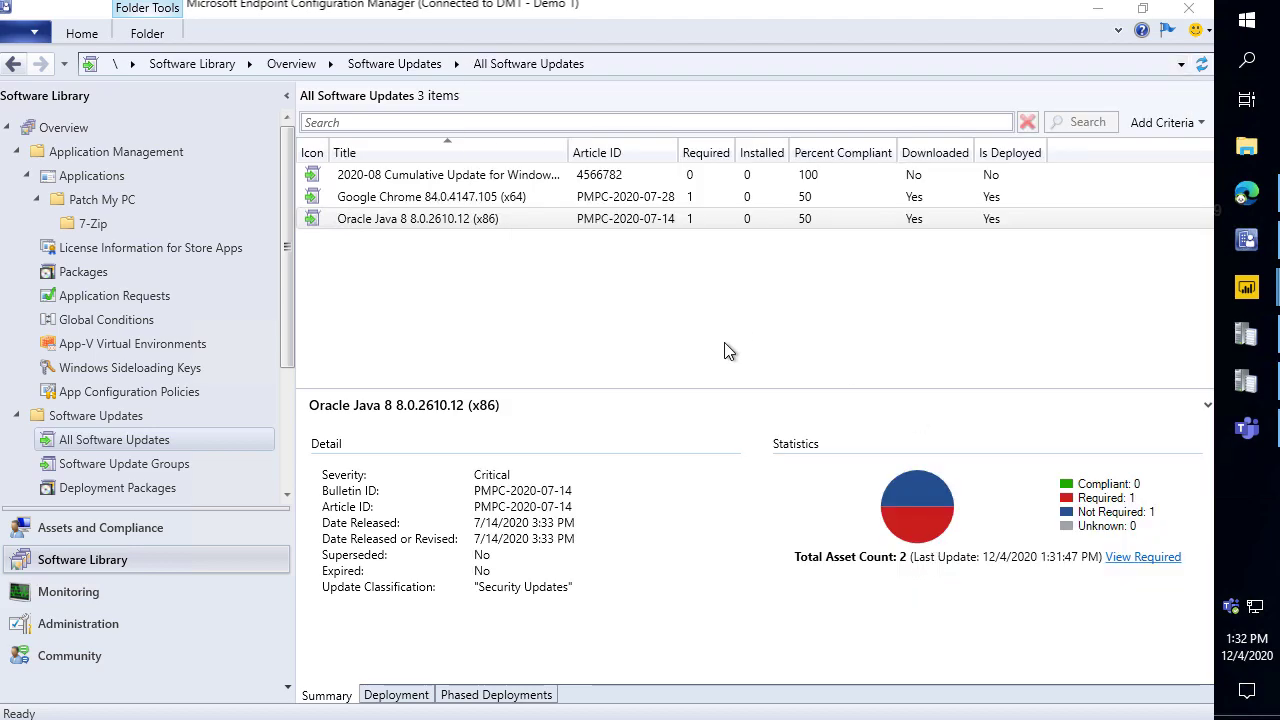
click(552, 200)
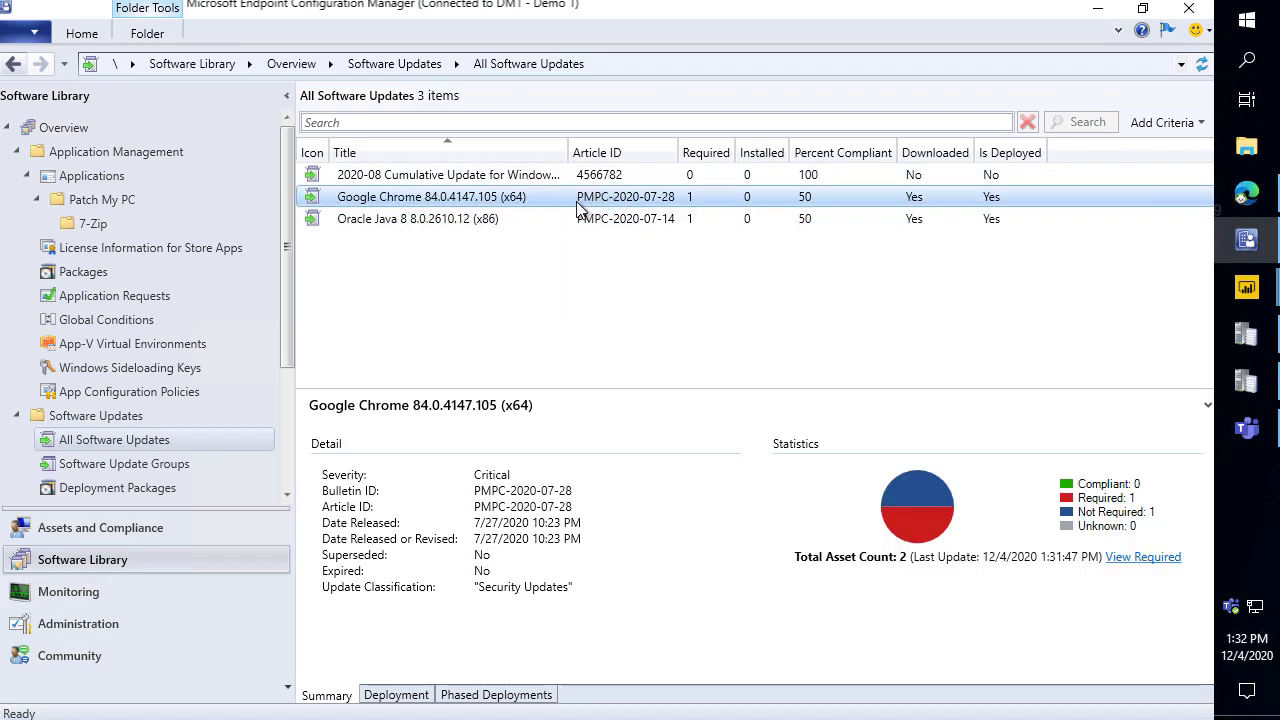
click(578, 218)
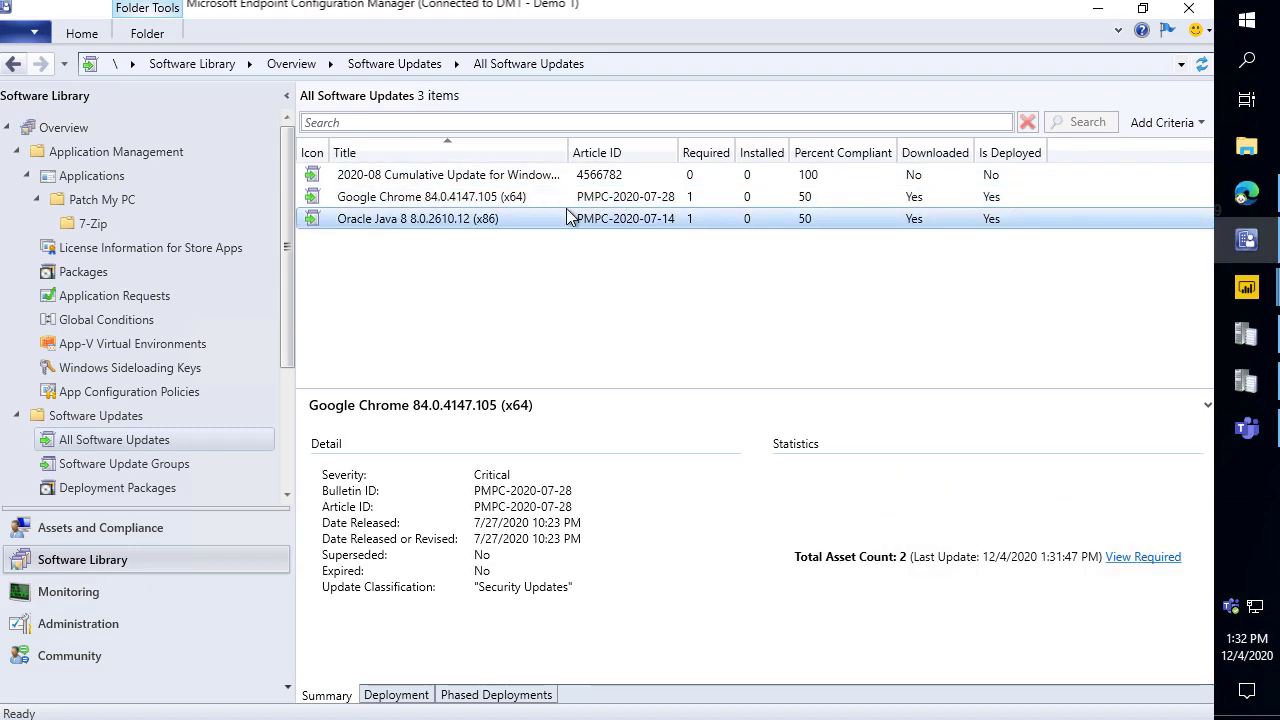
right_click(643, 151)
scroll(514, 640, down, 5)
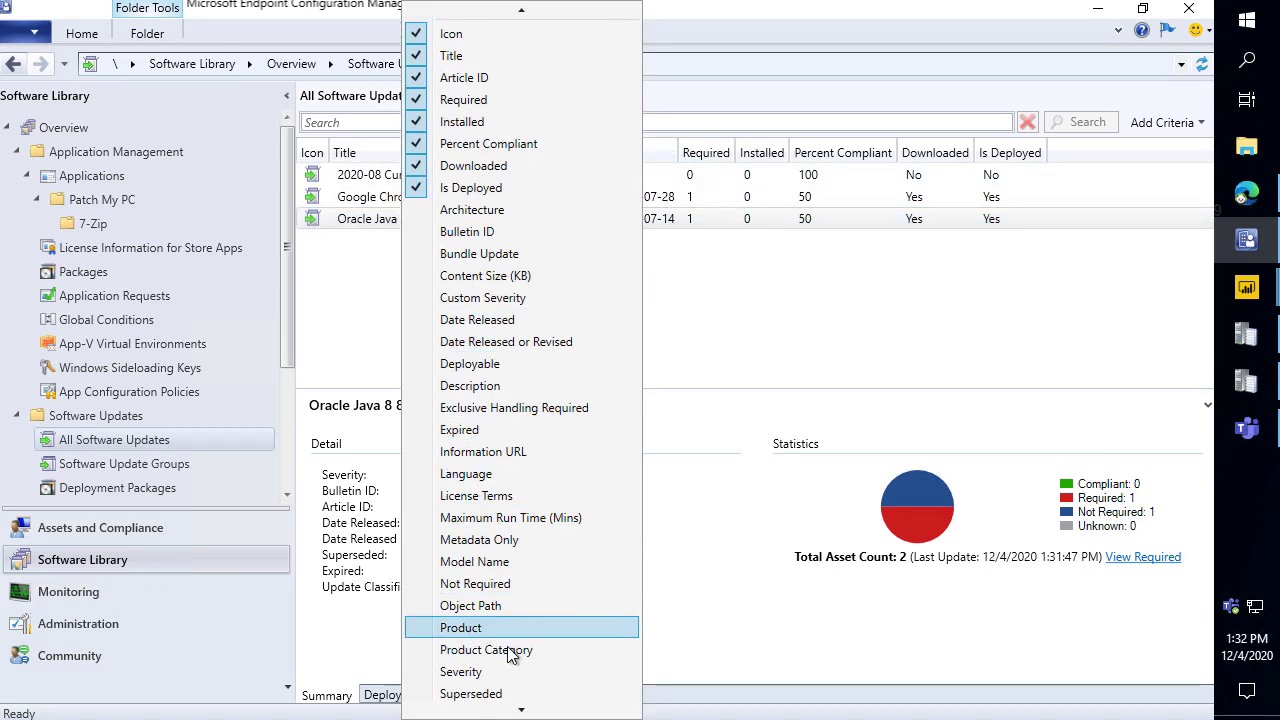
click(481, 614)
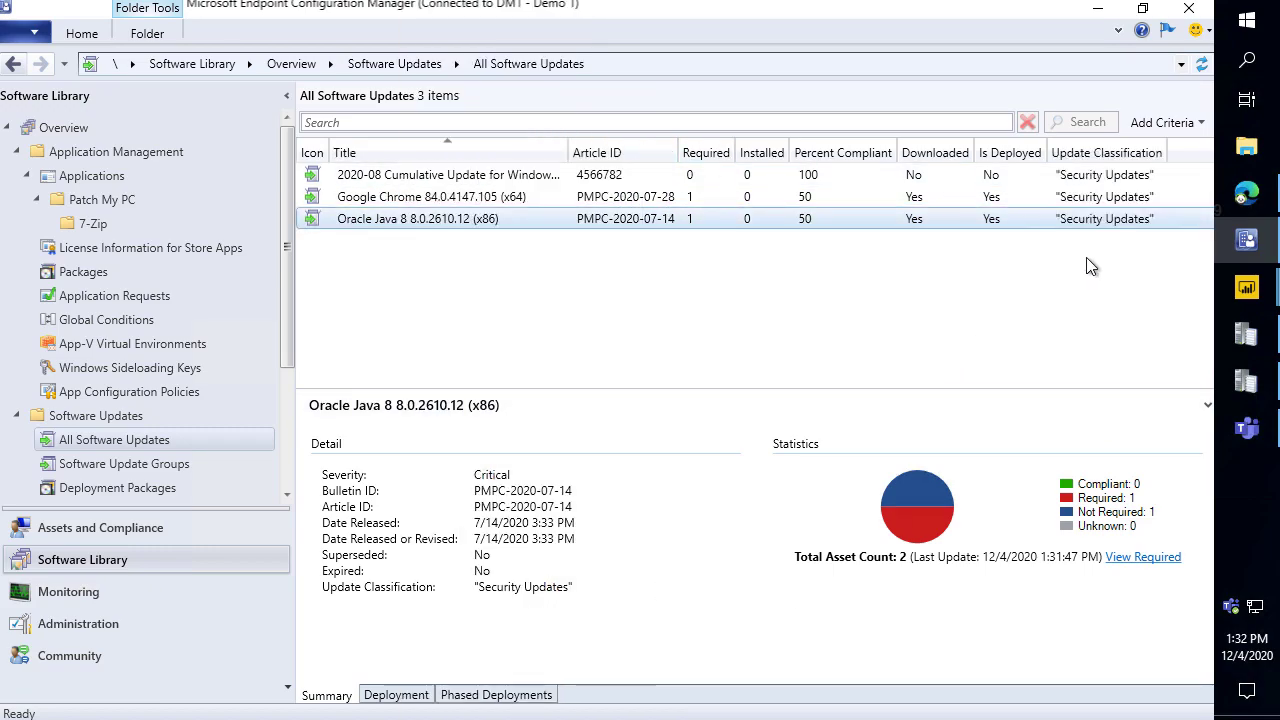
drag(560, 151, 466, 152)
Add the Severity column to the updates list, then go to Automatic Deployment Rules.
right_click(451, 160)
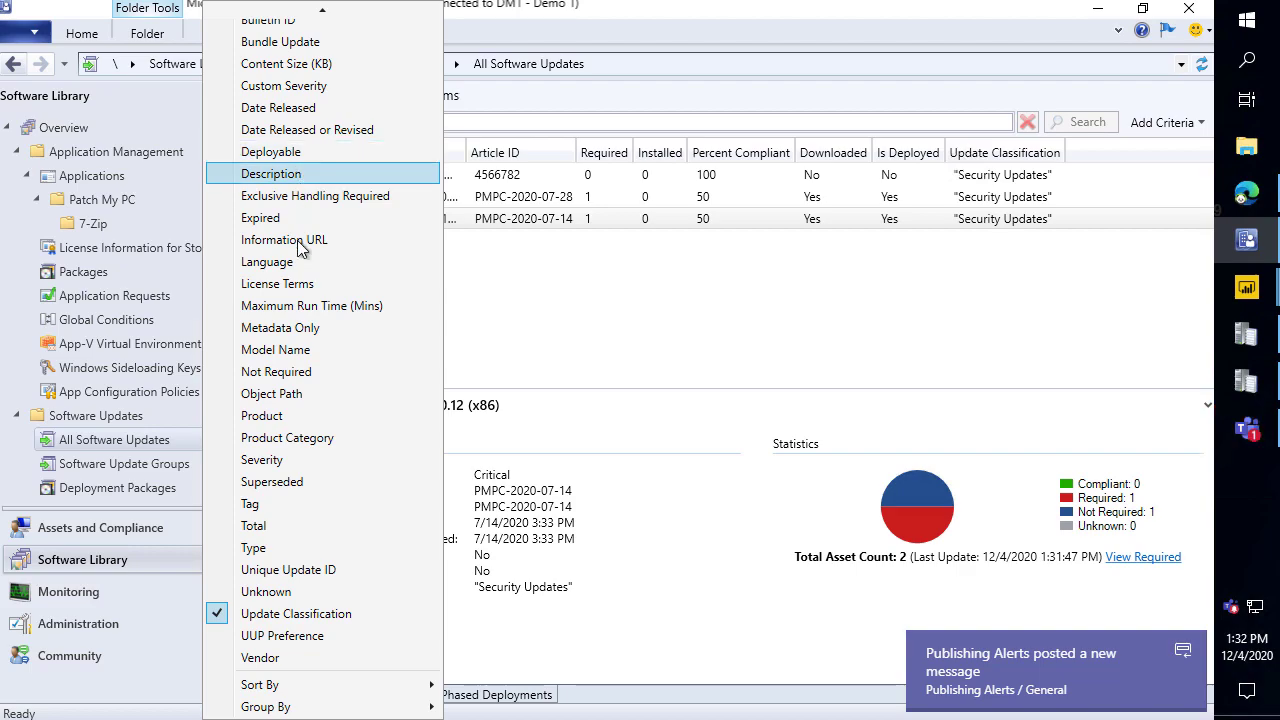
scroll(292, 430, up, 2)
scroll(292, 443, down, 2)
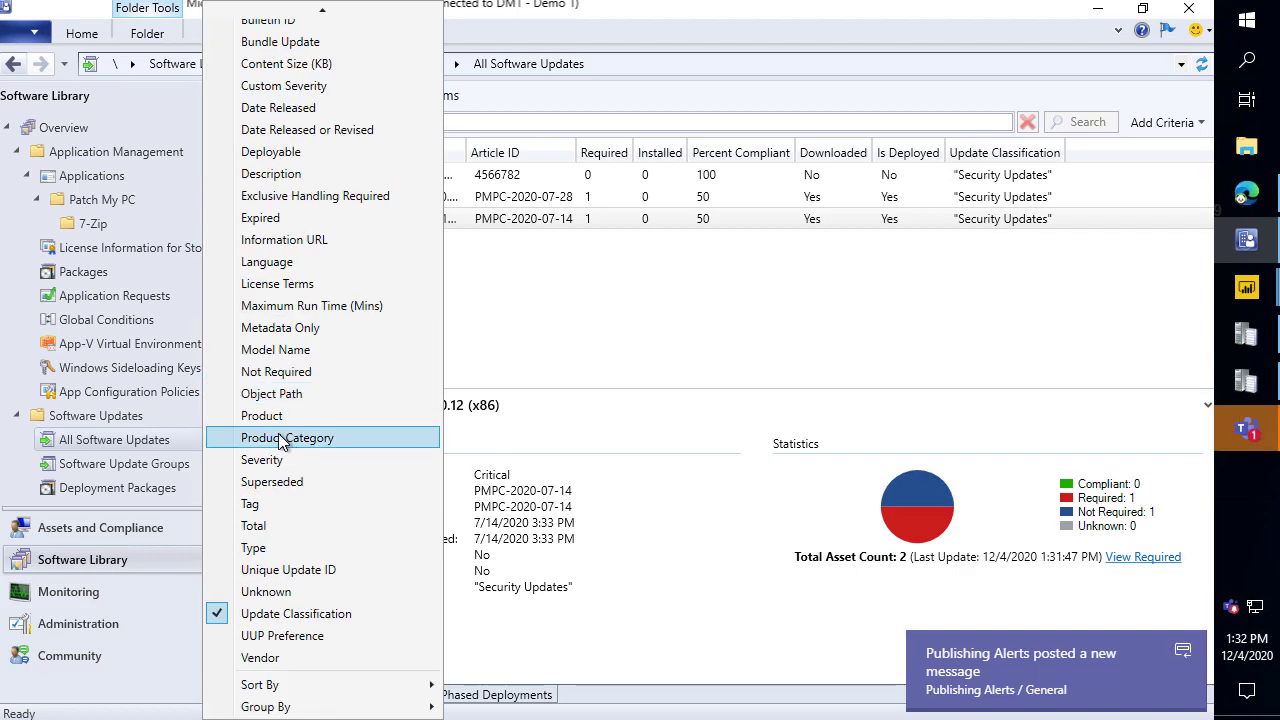
click(274, 460)
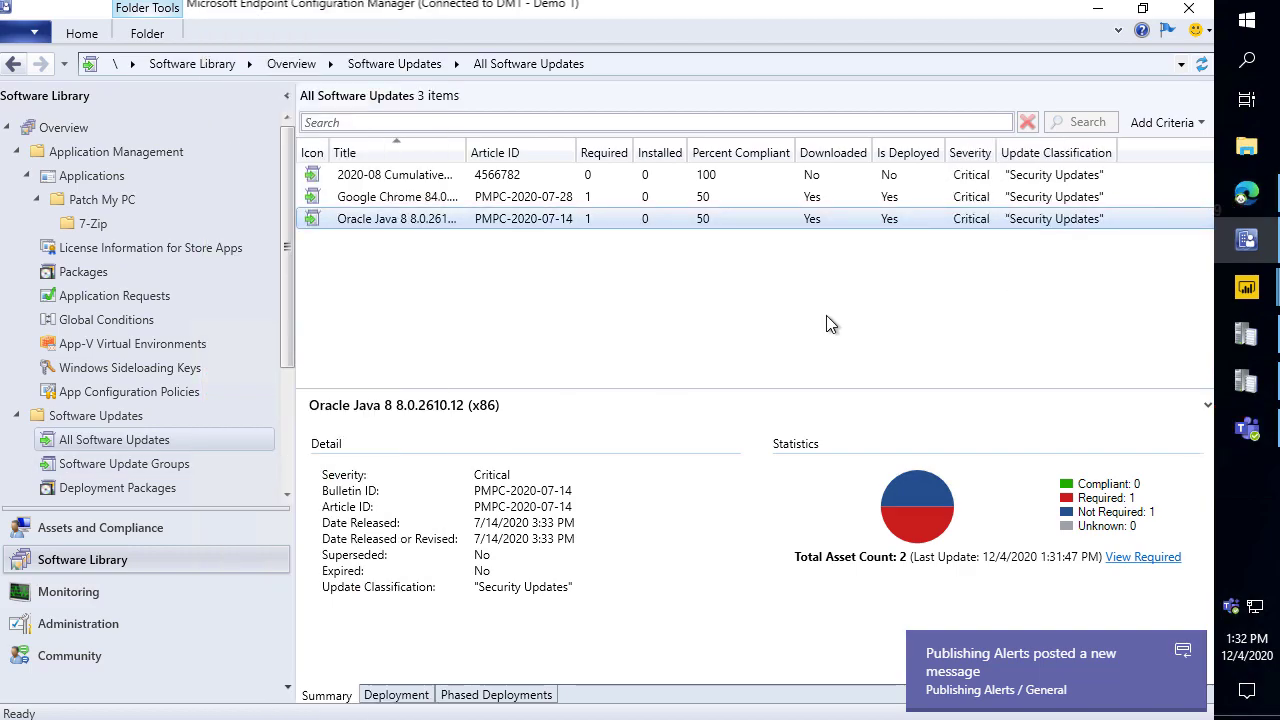
scroll(115, 380, down, 2)
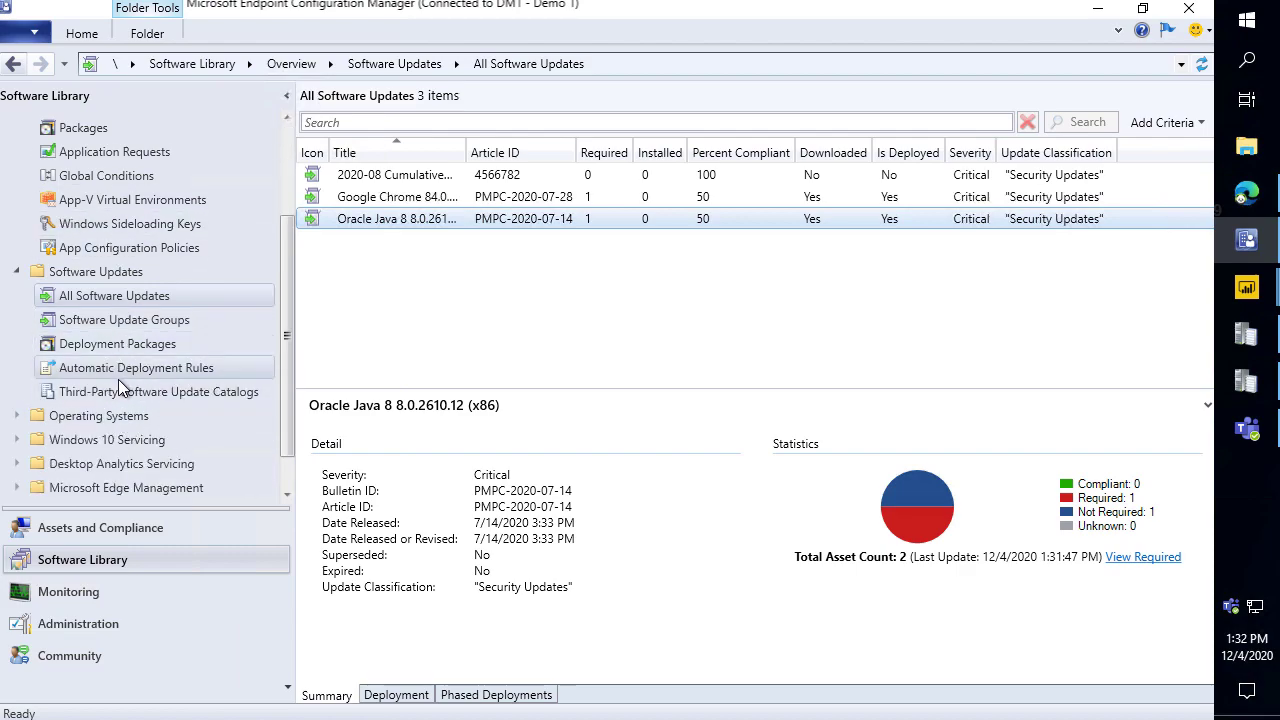
click(118, 370)
Preview the updates matching the Patch My PC Software Updates rule's criteria.
click(416, 175)
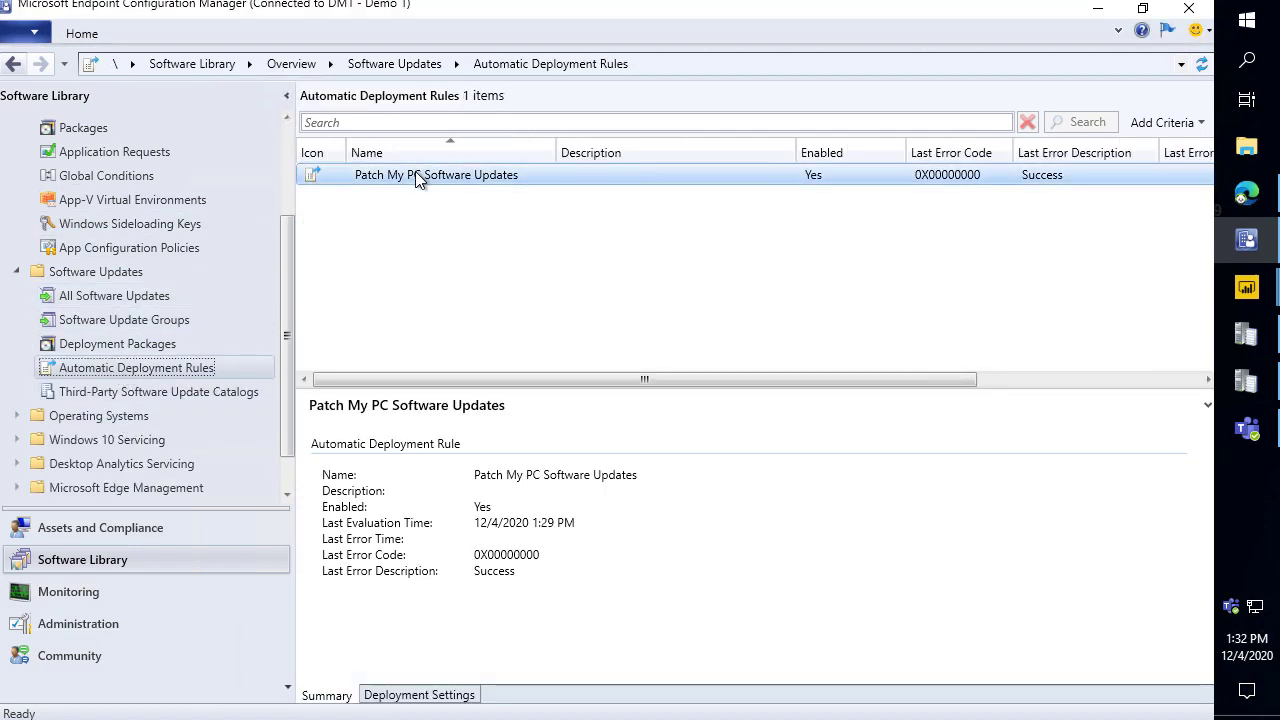
double_click(416, 175)
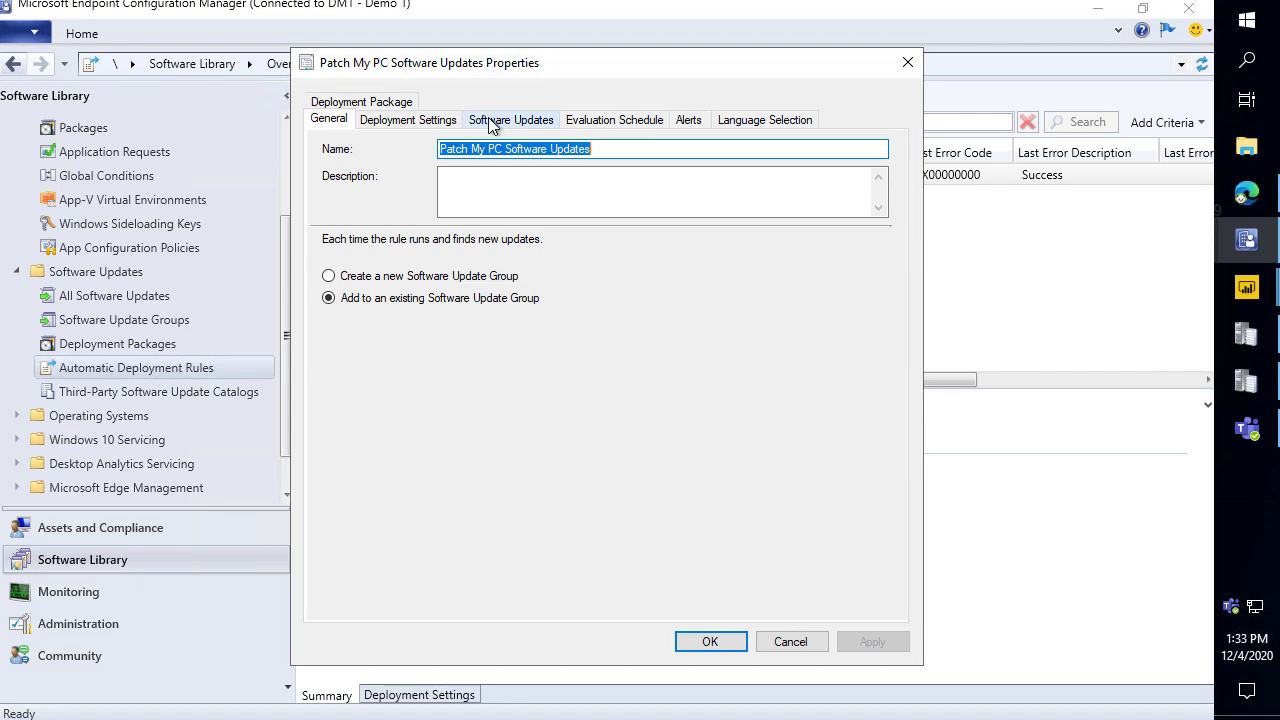
click(485, 120)
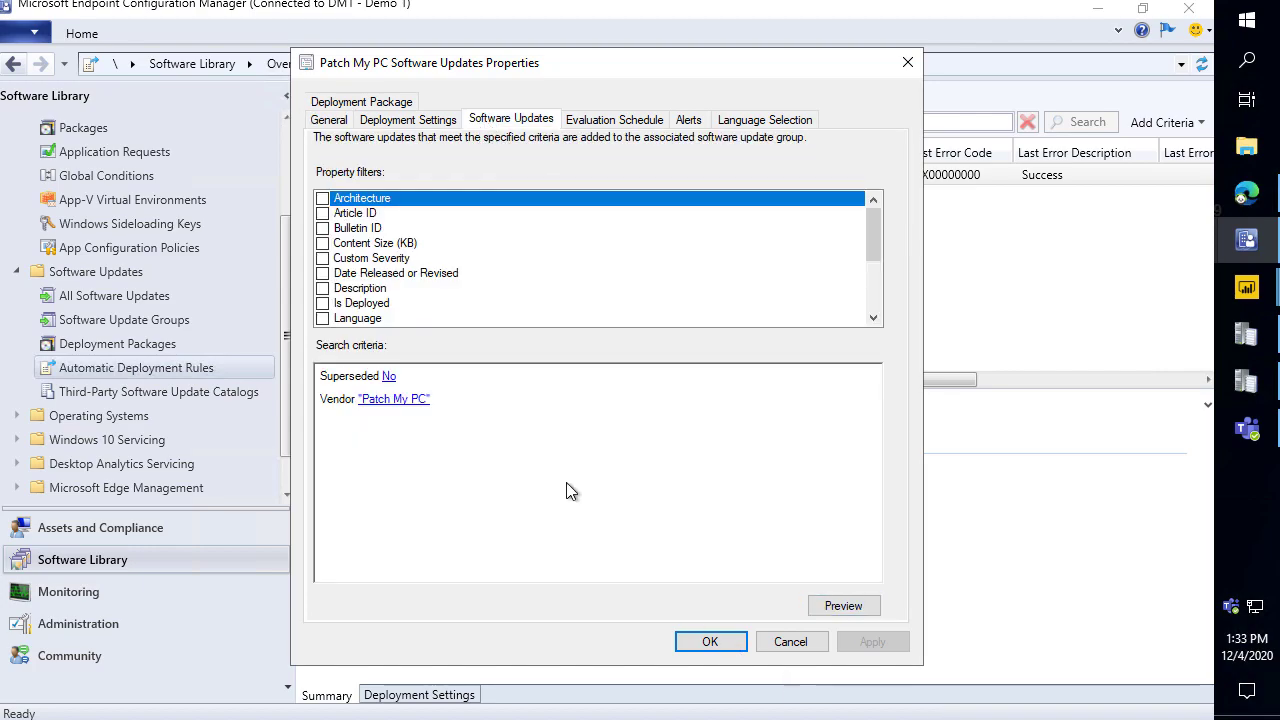
click(840, 606)
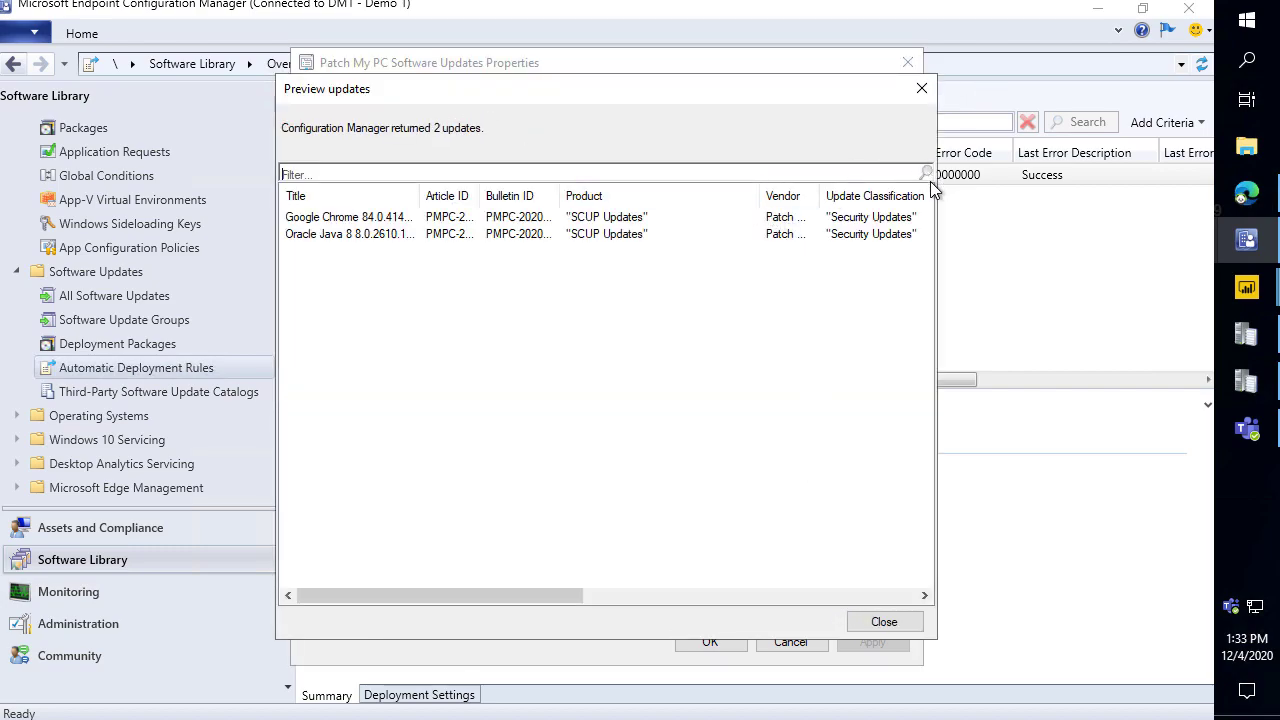
click(884, 622)
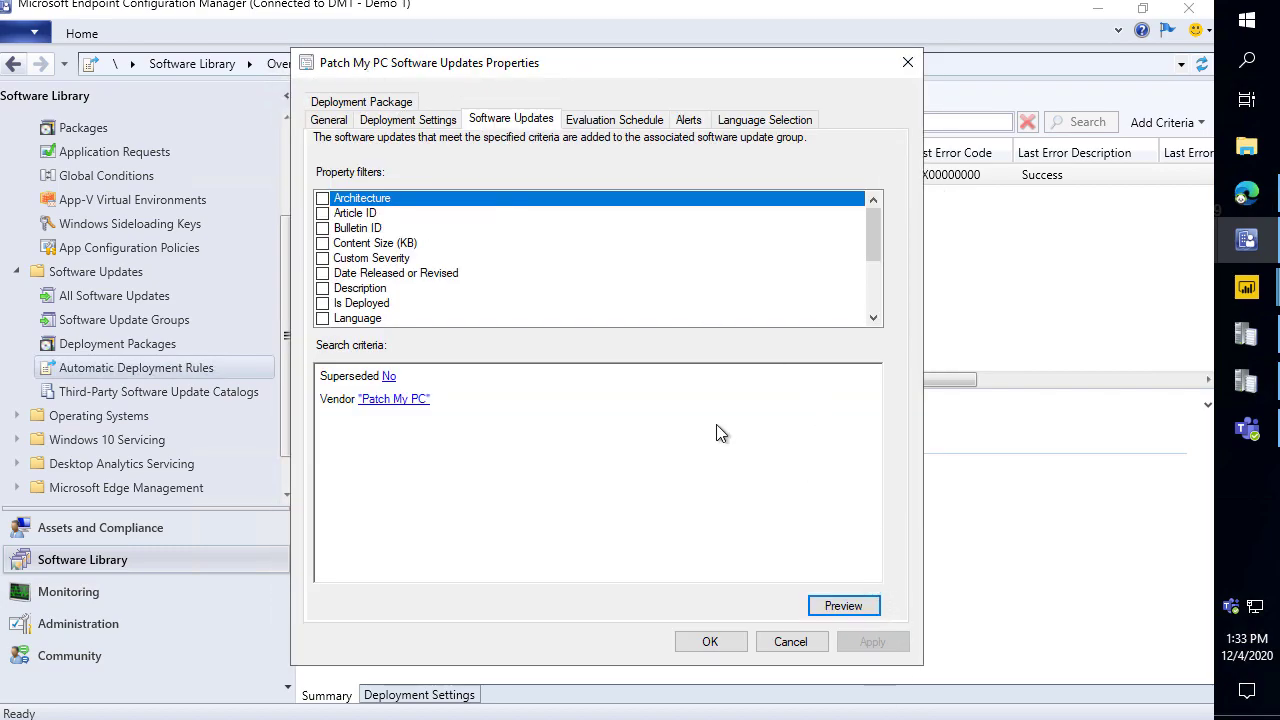
click(711, 642)
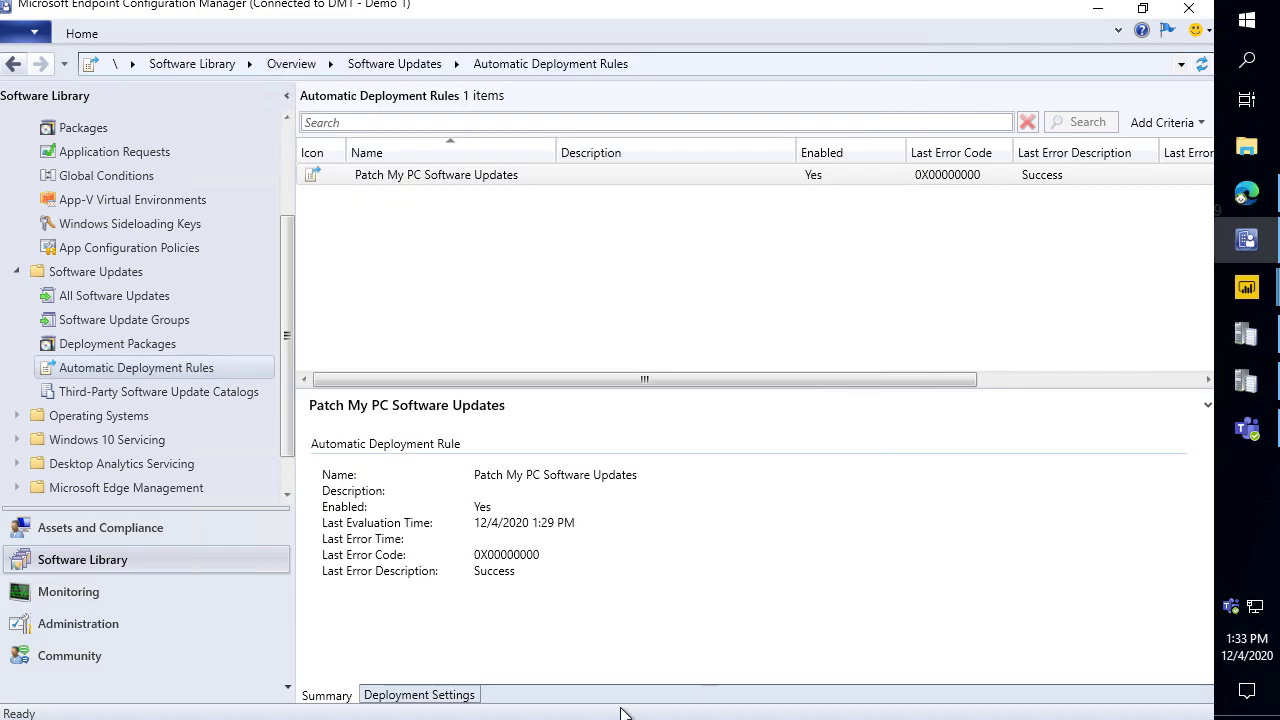
Review the rule's target collections with autosized columns, then go to Software Update Groups.
click(430, 695)
right_click(458, 440)
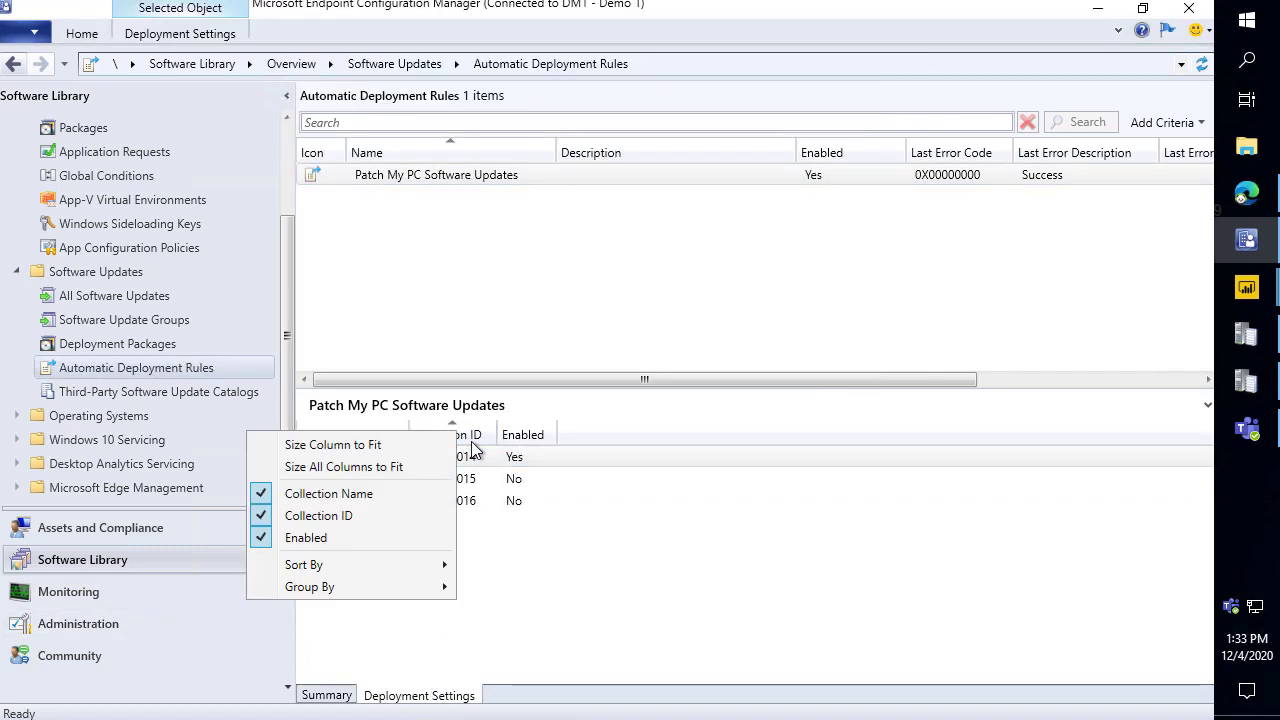
click(394, 466)
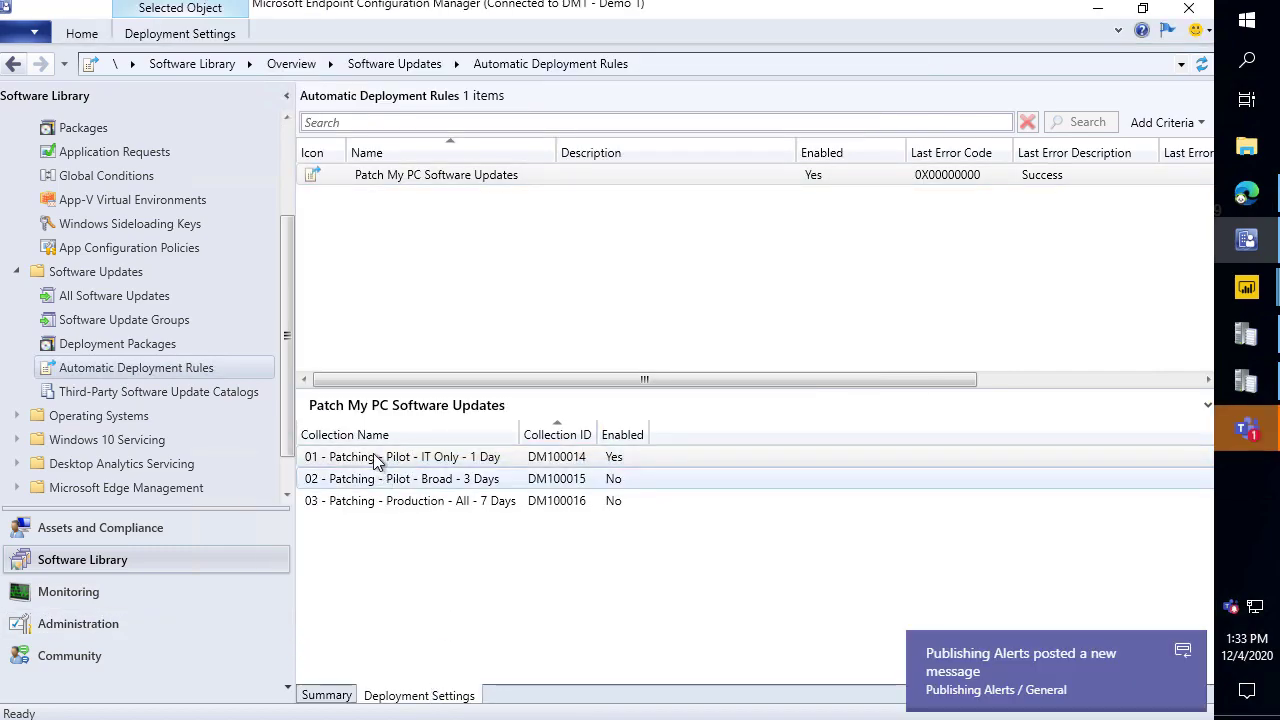
click(362, 456)
drag(280, 404, 852, 540)
mouse_move(511, 461)
mouse_down()
mouse_move(553, 466)
mouse_move(552, 490)
mouse_move(576, 513)
mouse_up()
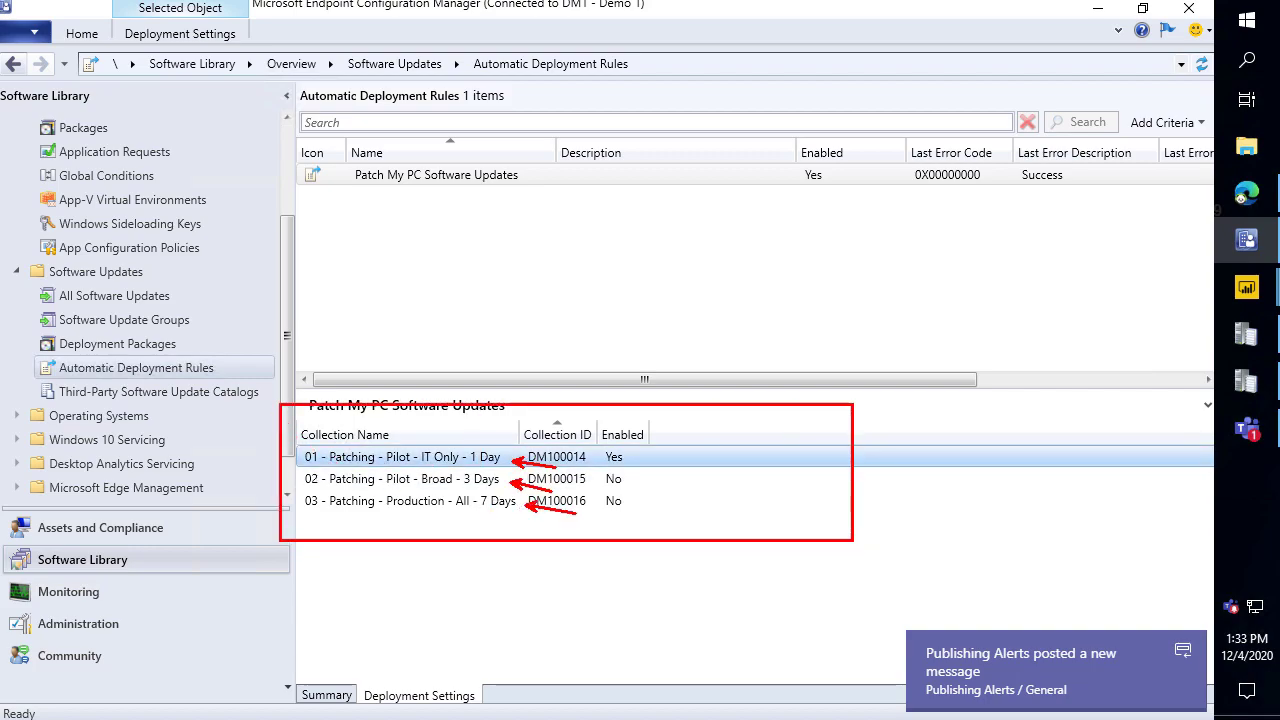
key(Escape)
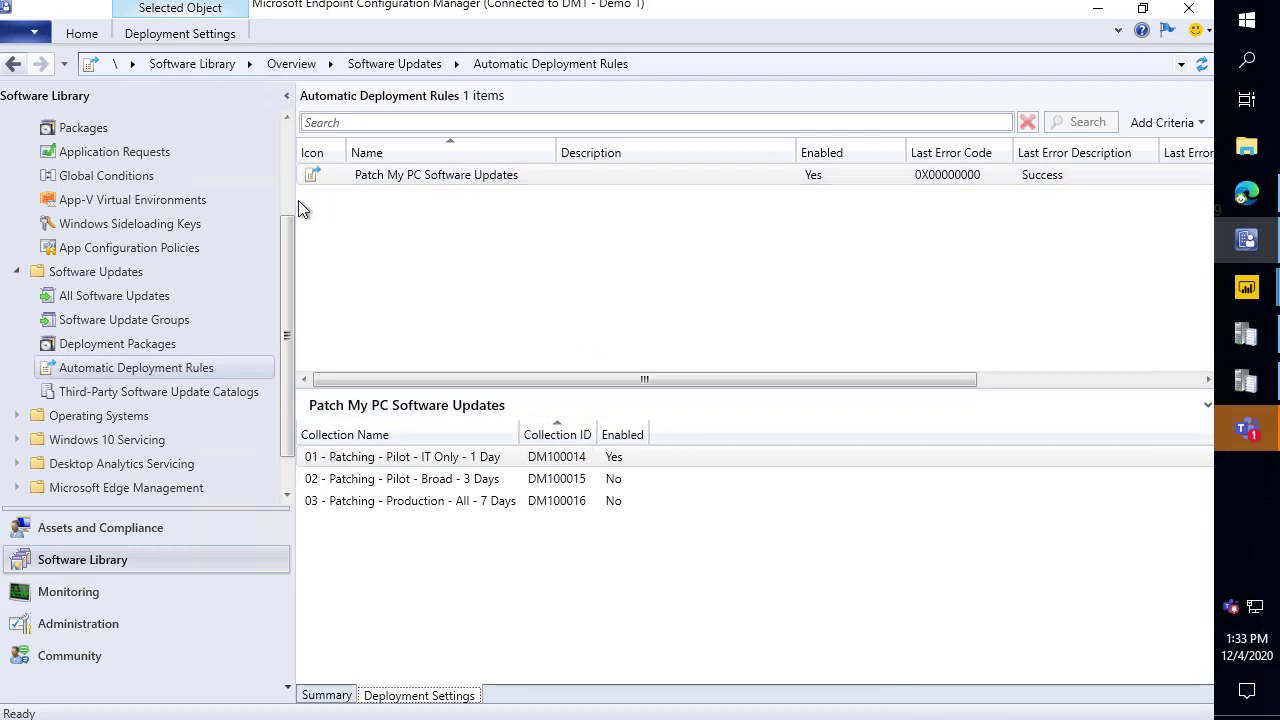
click(159, 326)
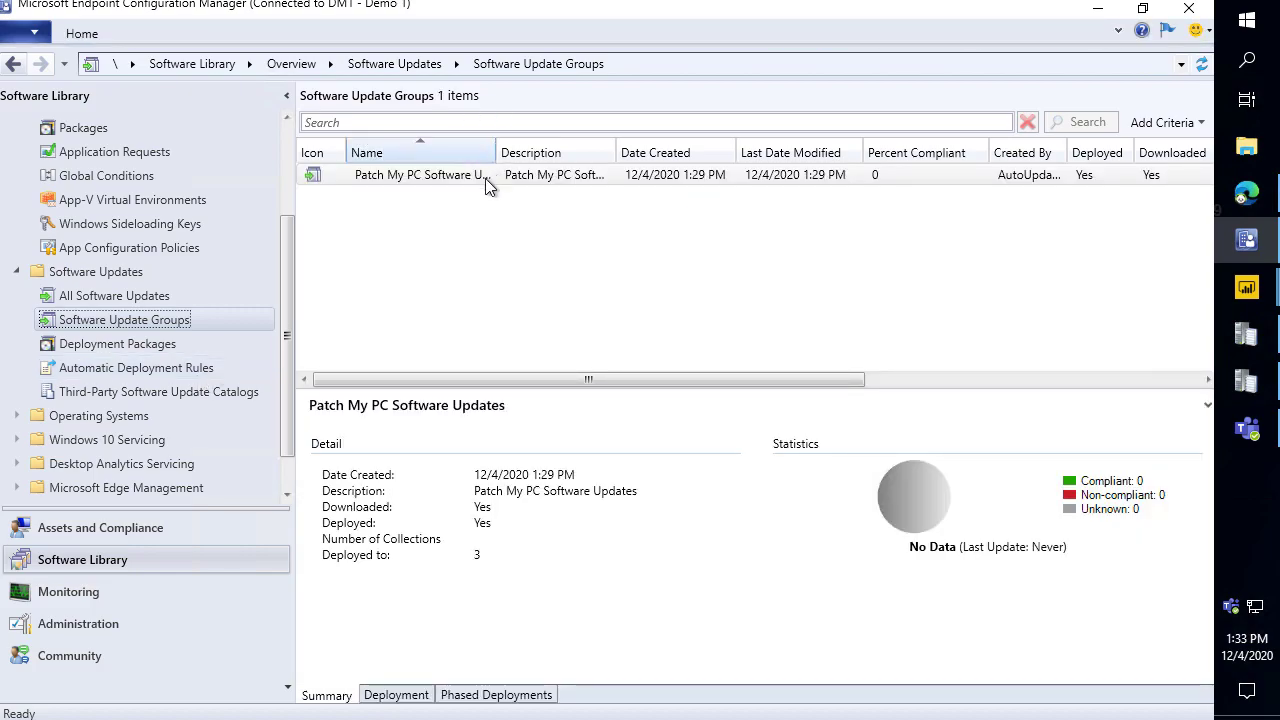
List the Patch My PC Software Updates group, then open the PatchMyPC Updates package's Chrome and Java 8 updates.
click(465, 175)
double_click(476, 174)
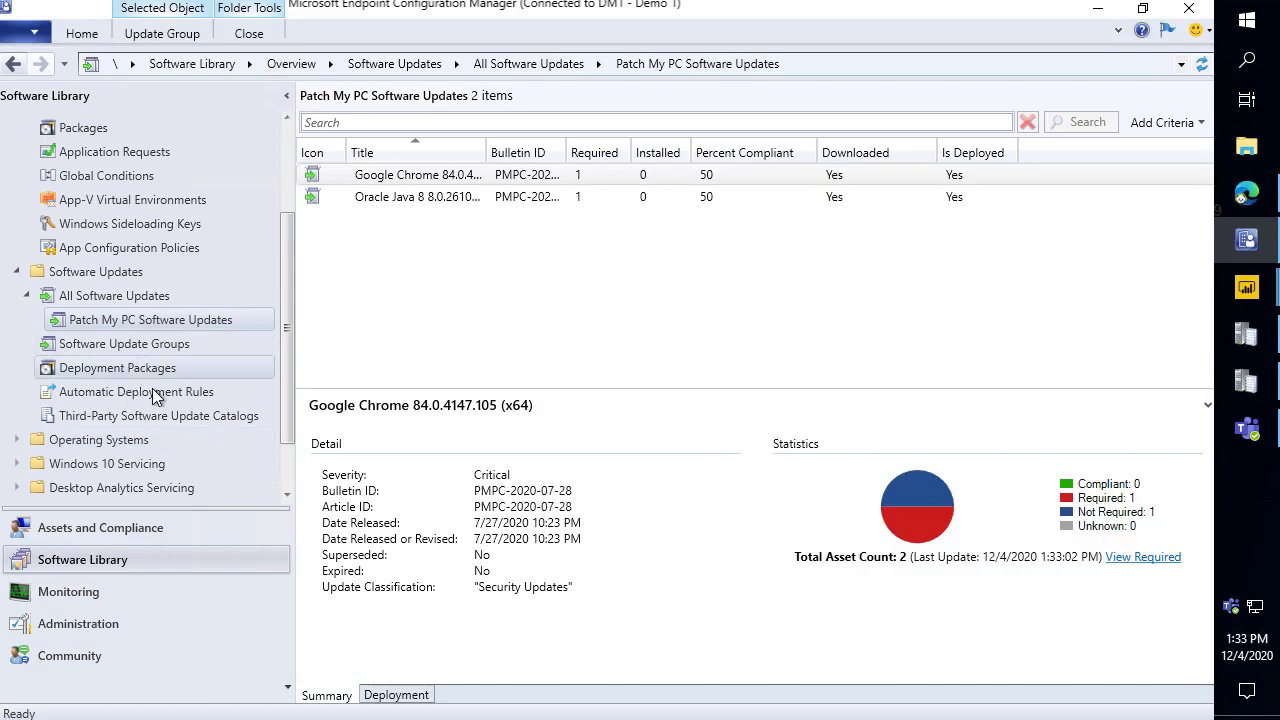
click(125, 368)
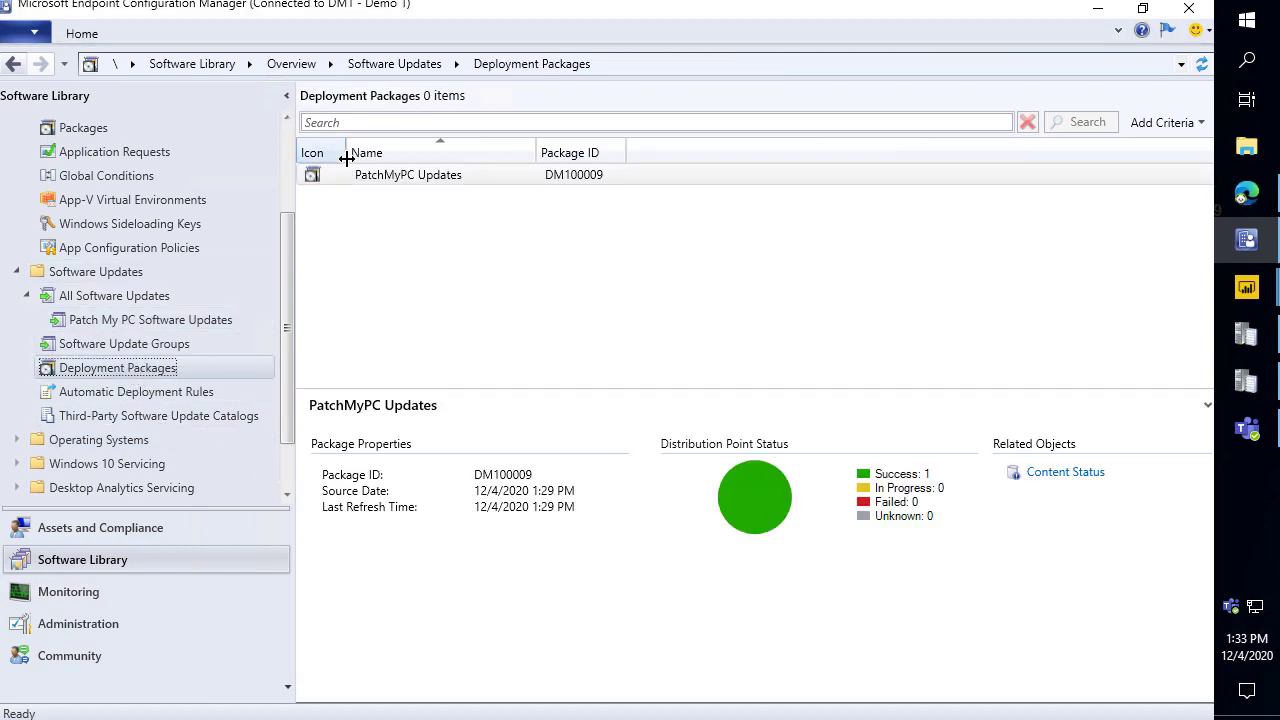
double_click(395, 178)
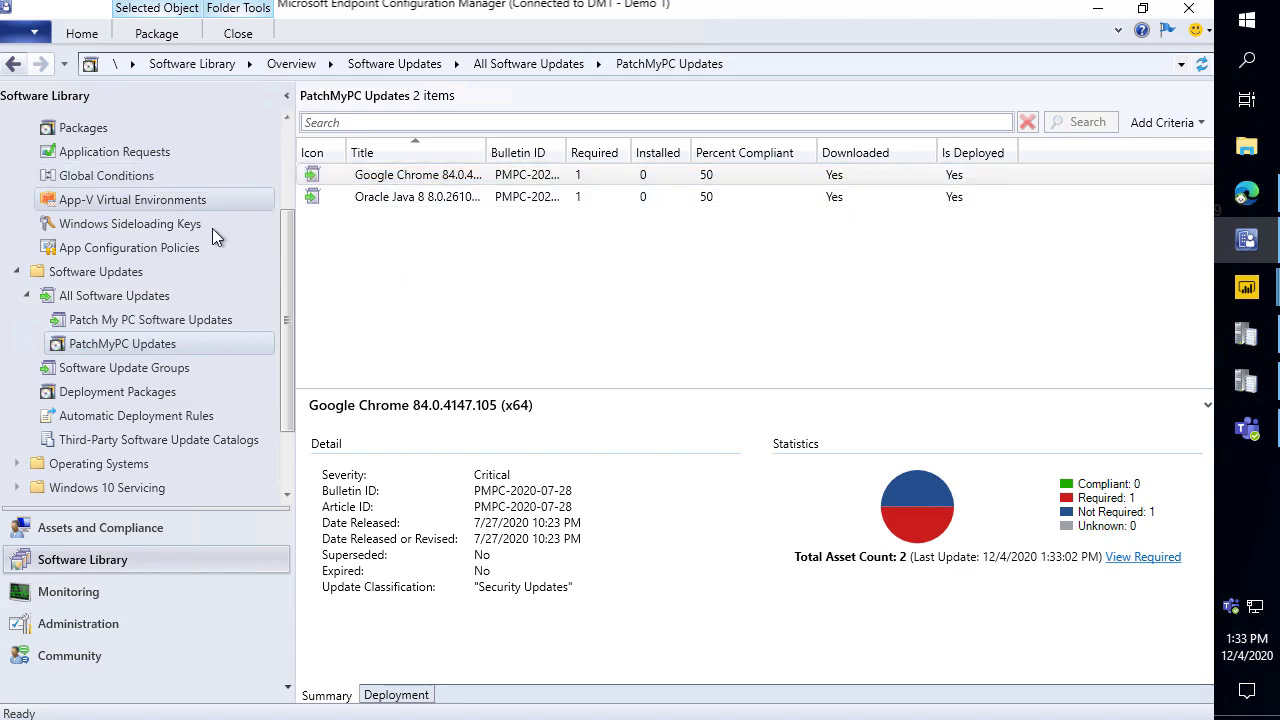
scroll(150, 206, up, 2)
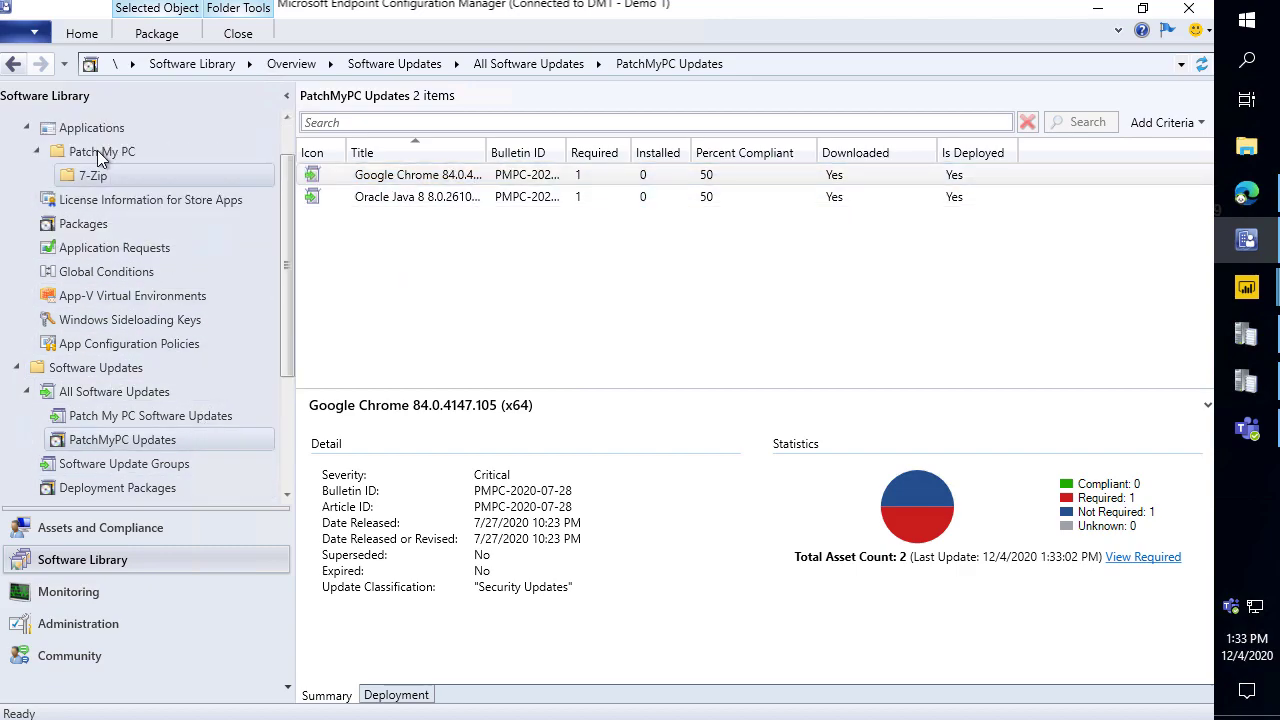
Open the Patch My PC applications folder and enlarge the list columns and details pane.
click(170, 153)
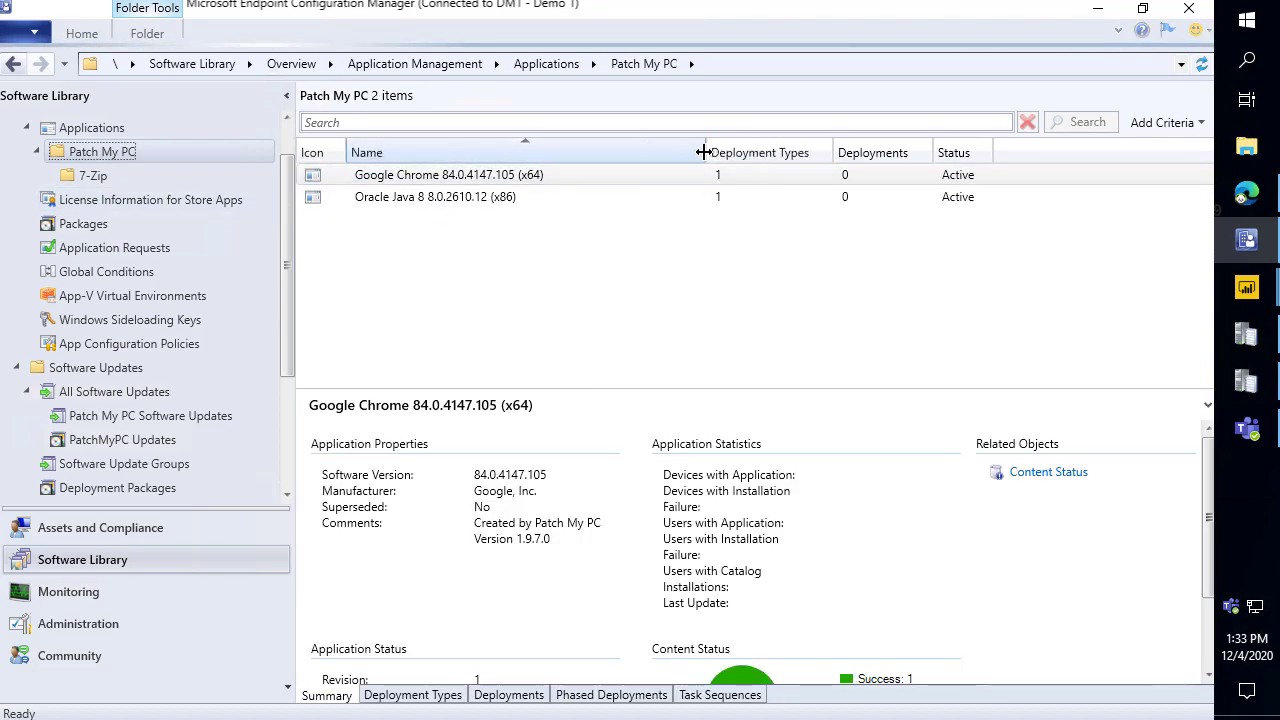
drag(706, 152, 616, 152)
drag(593, 391, 594, 222)
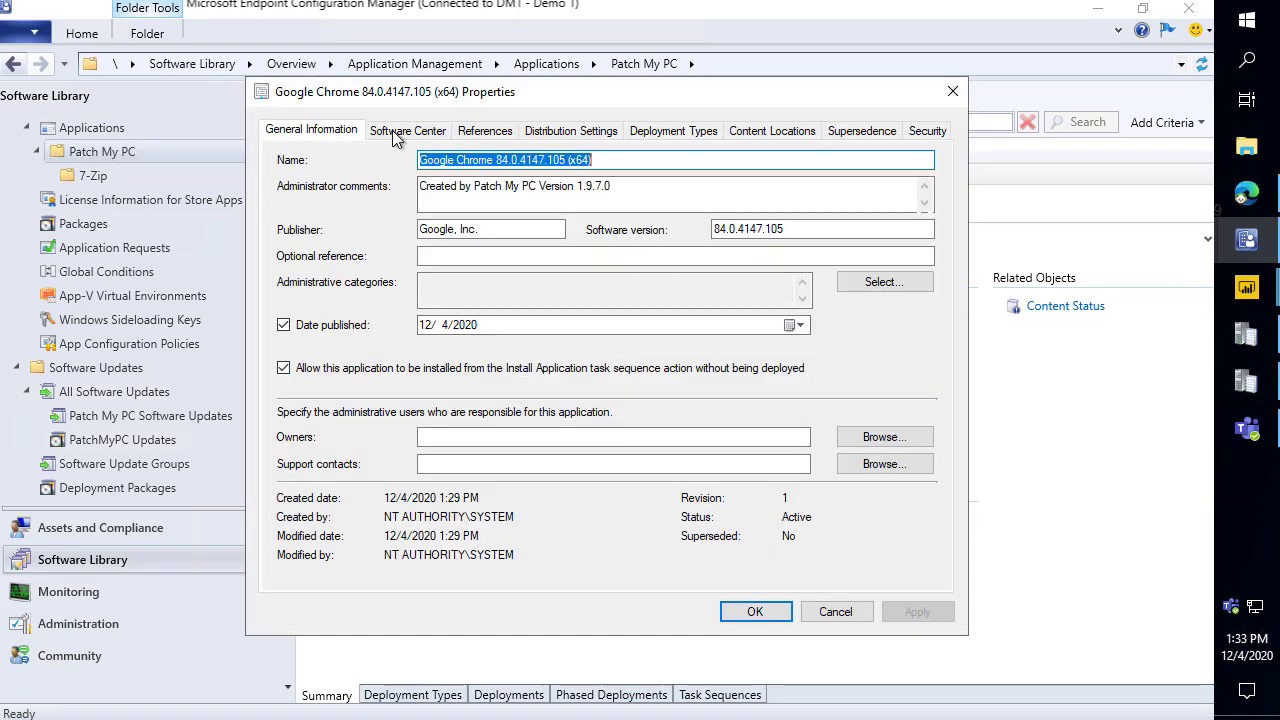
Review Chrome's Software Center properties without saving, then select the 7-Zip 19.00 (EXE-x64) application.
click(405, 133)
drag(433, 104, 629, 148)
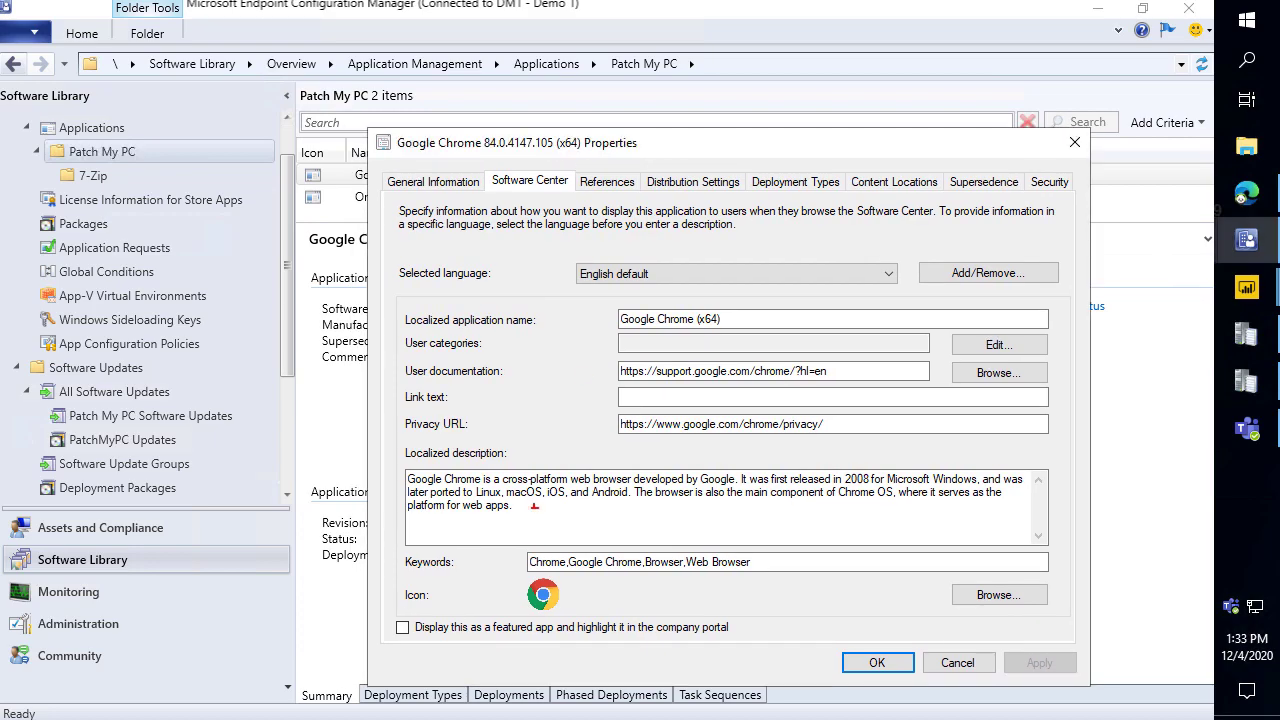
drag(499, 568, 438, 545)
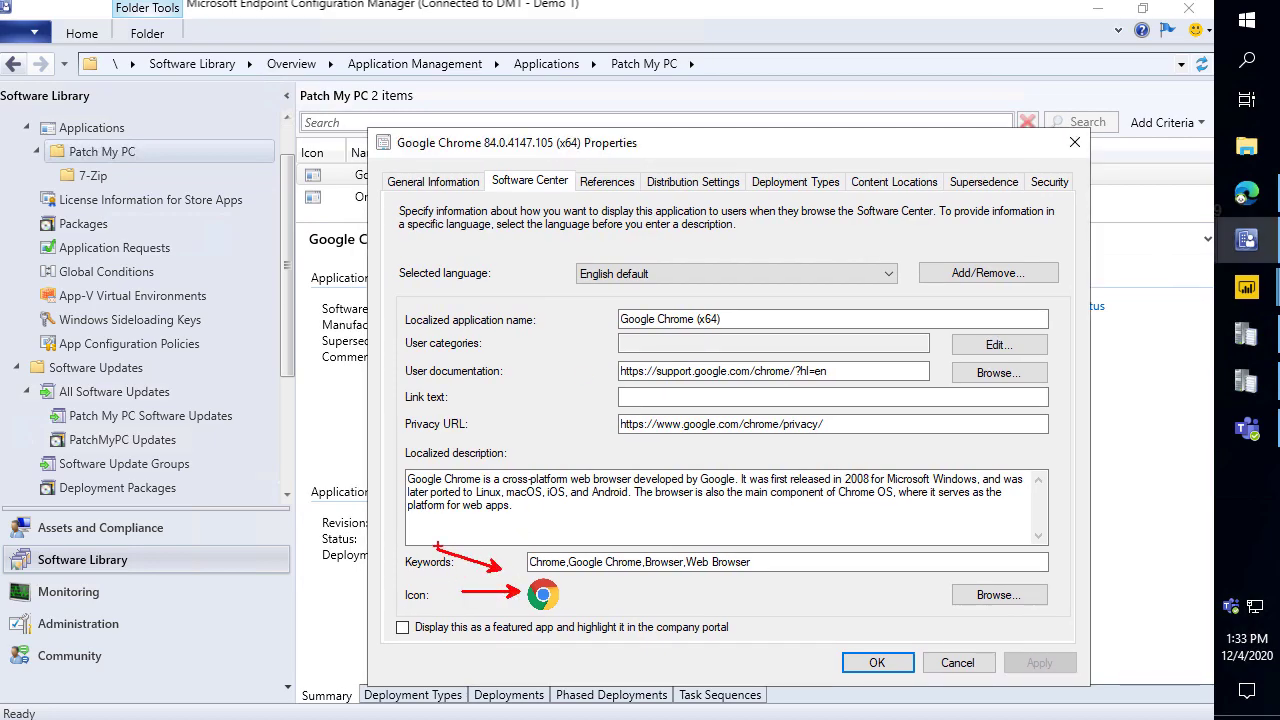
drag(398, 467, 326, 441)
drag(617, 375, 541, 368)
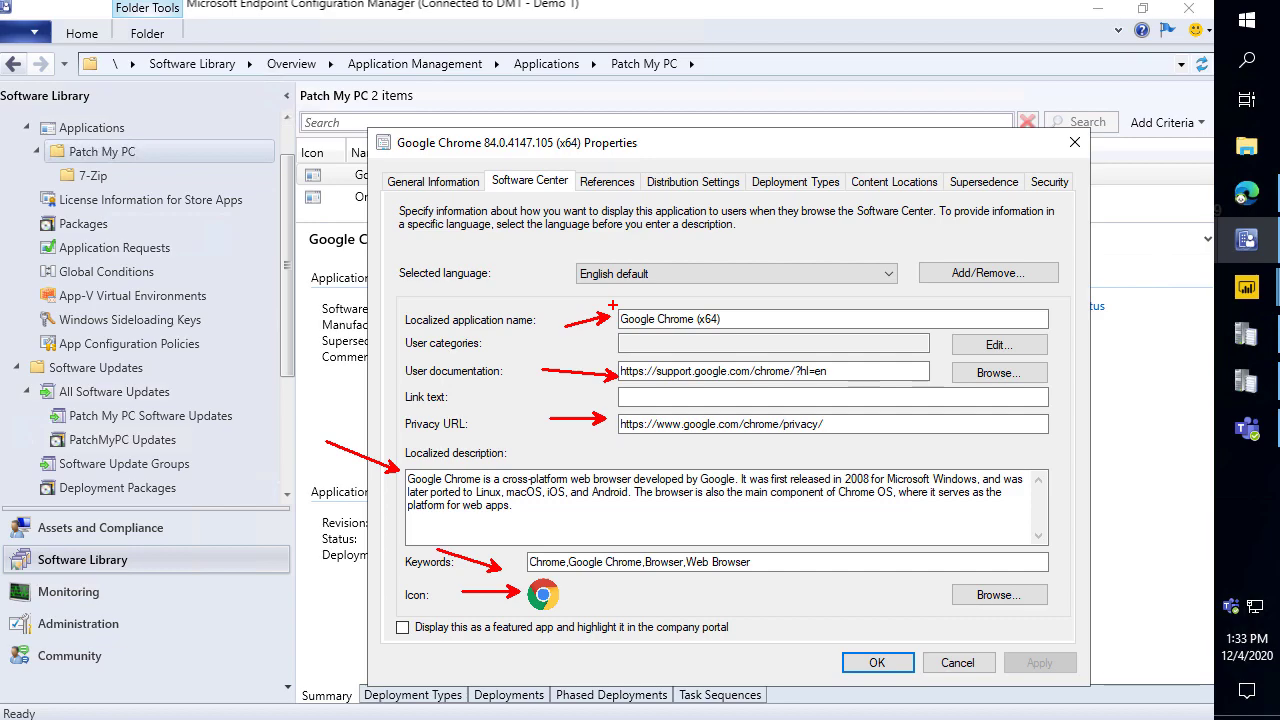
key(Escape)
click(957, 663)
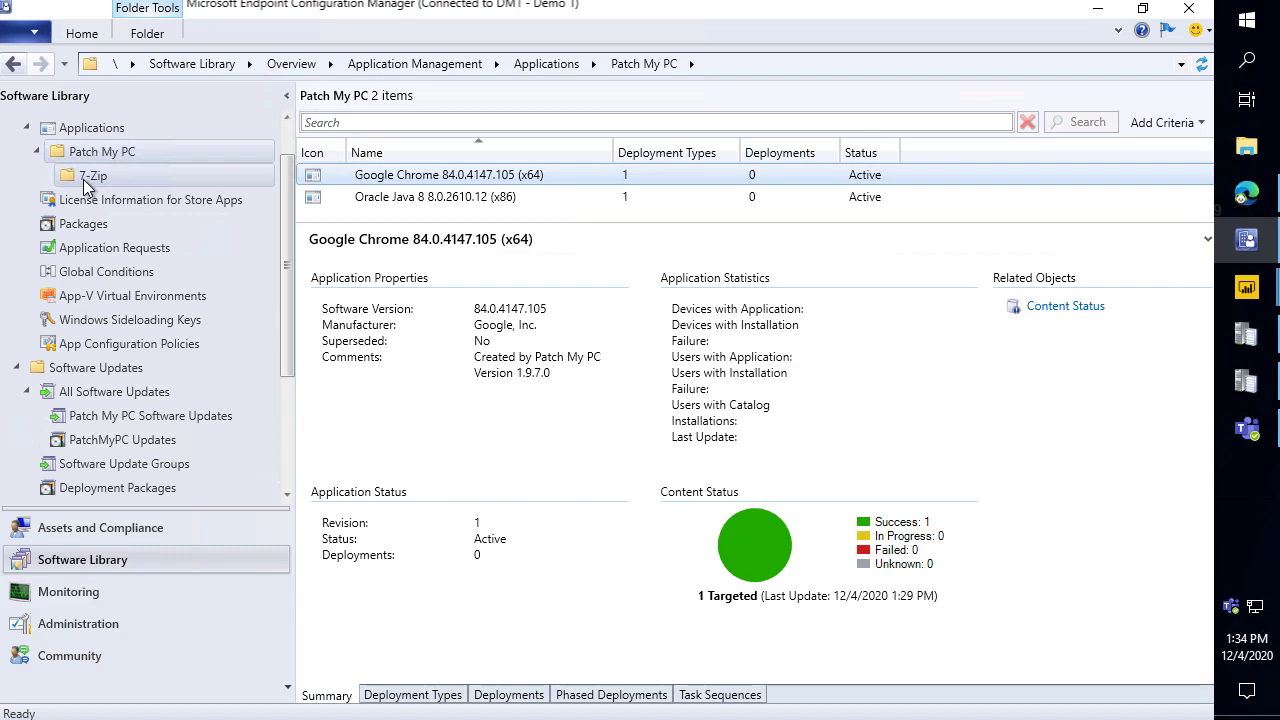
click(93, 176)
click(448, 178)
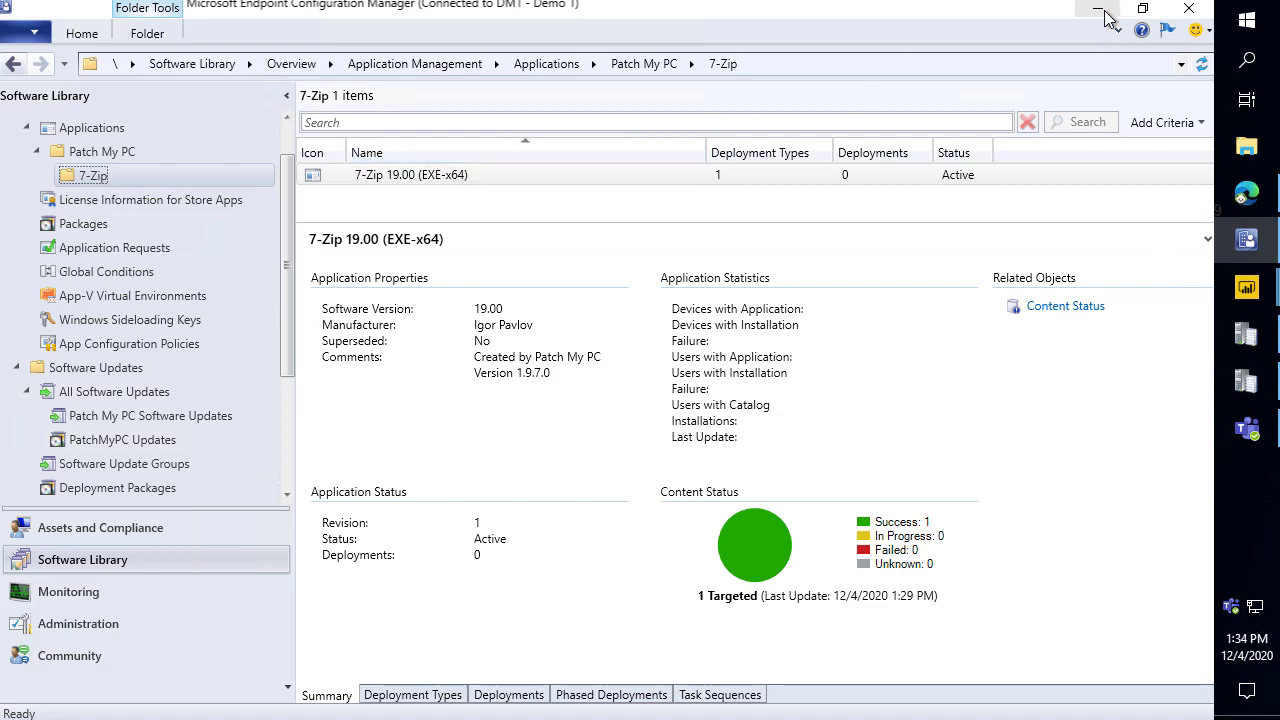
Browse \\demo1 to Sources > Applications > Google, Inc_ > Google Chrome (x64) package folder.
key(super+e)
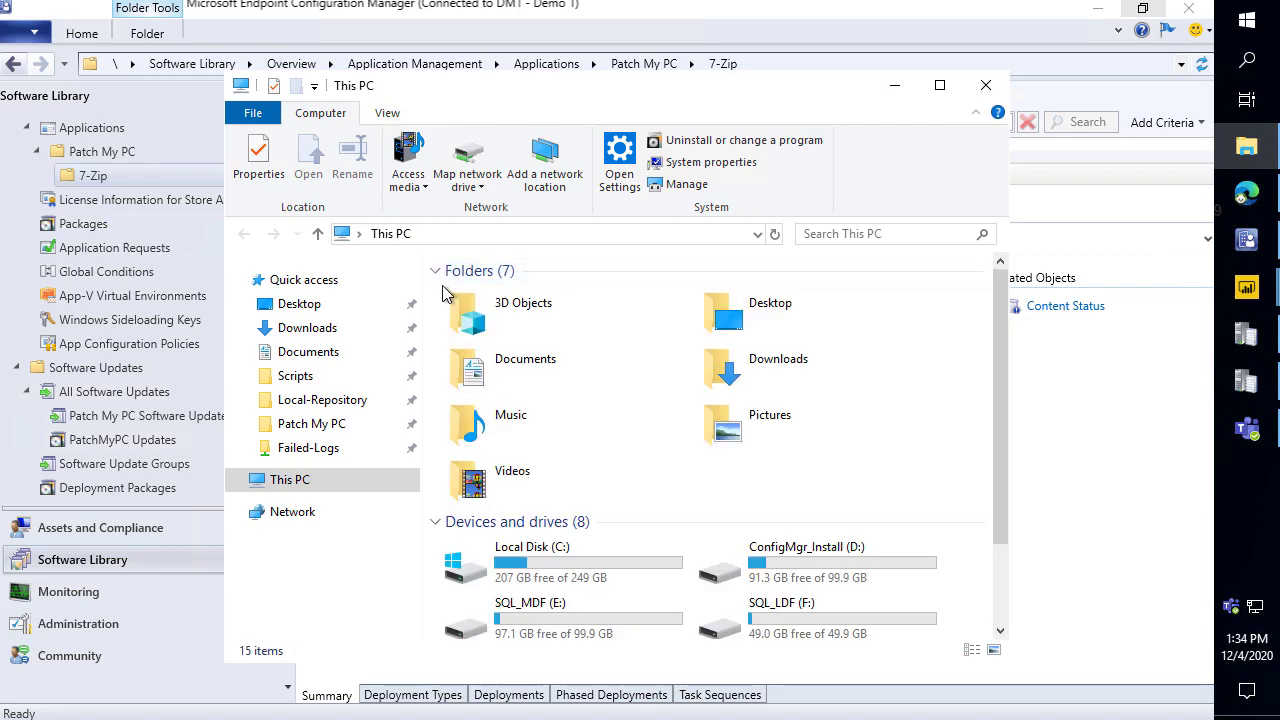
click(576, 234)
text(\\)
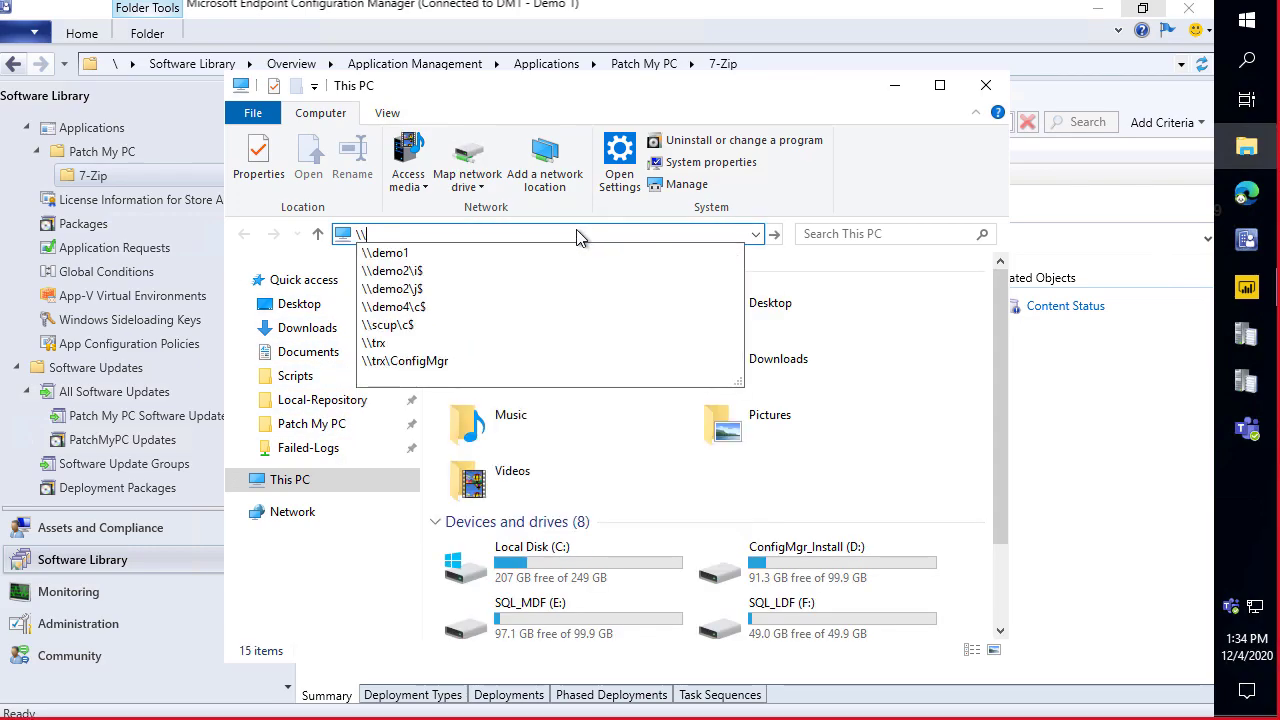
text(demo1)
key(Return)
double_click(776, 442)
click(503, 300)
double_click(503, 296)
double_click(514, 294)
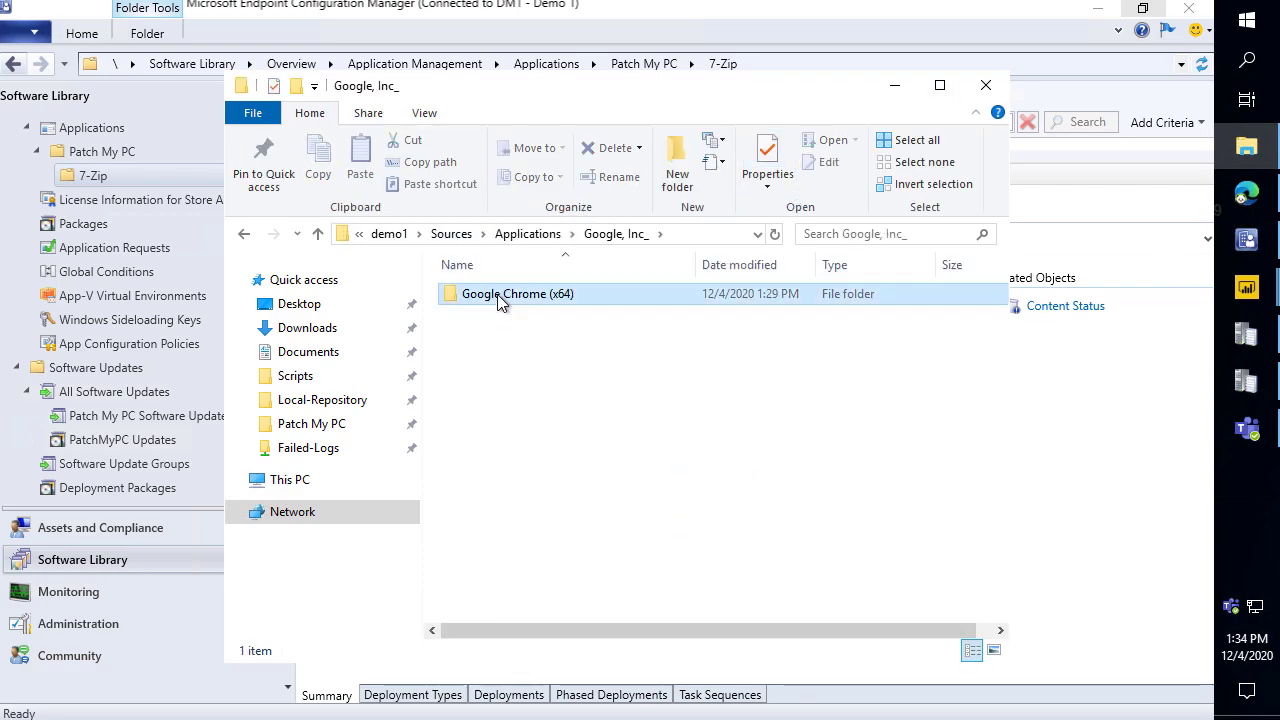
double_click(500, 300)
double_click(493, 302)
Select the Chrome installer and Set-GoogleChrome-Homepage.ps1 script, then minimize File Explorer.
click(487, 296)
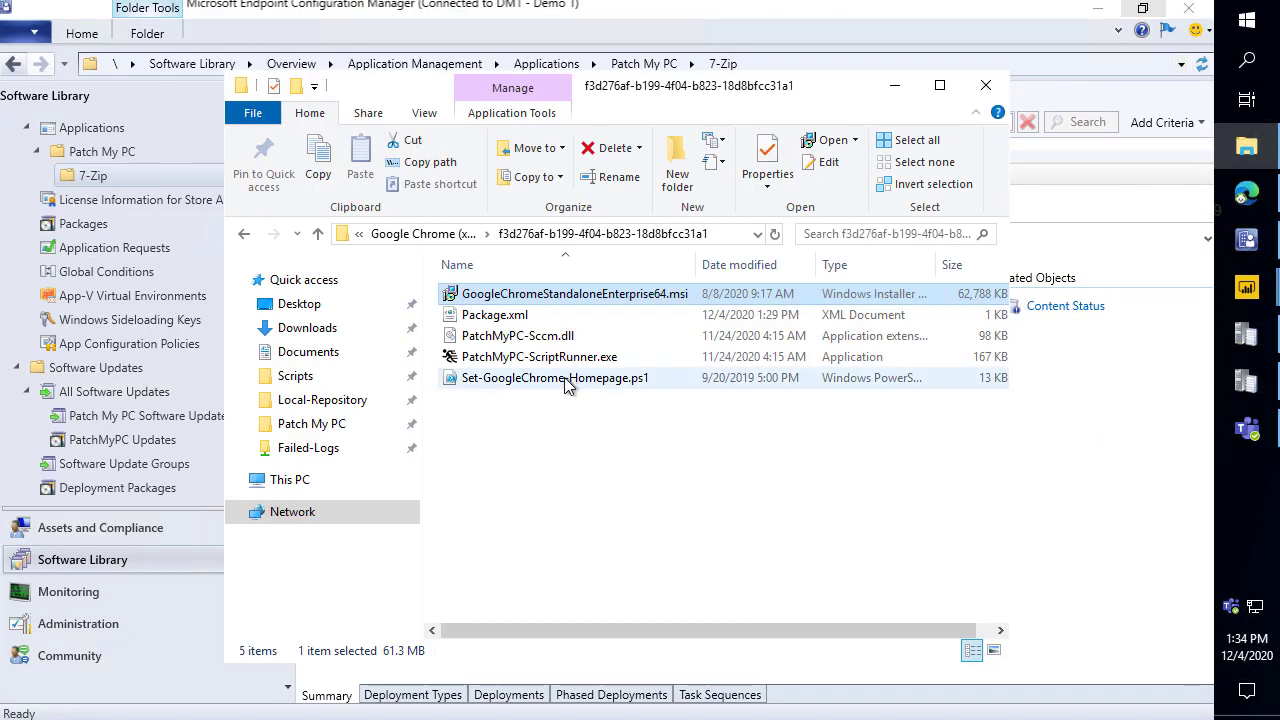
click(678, 474)
key(ctrl+2)
drag(427, 367, 680, 393)
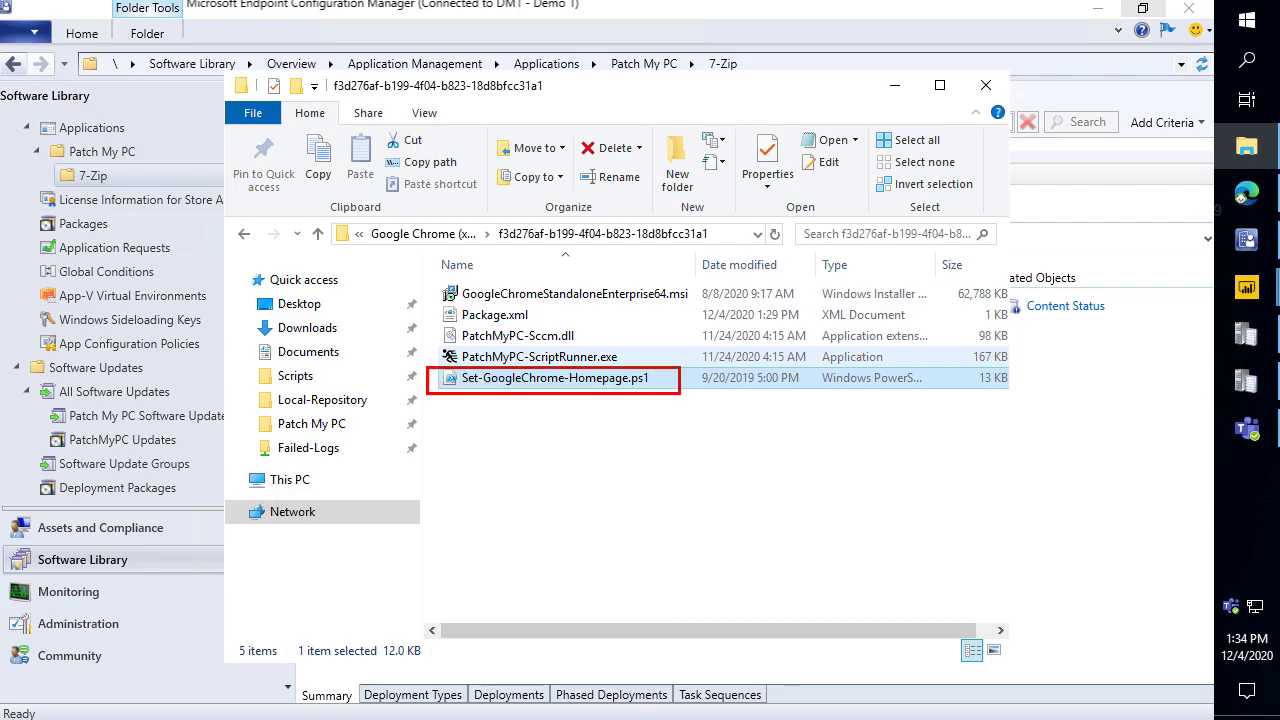
key(Escape)
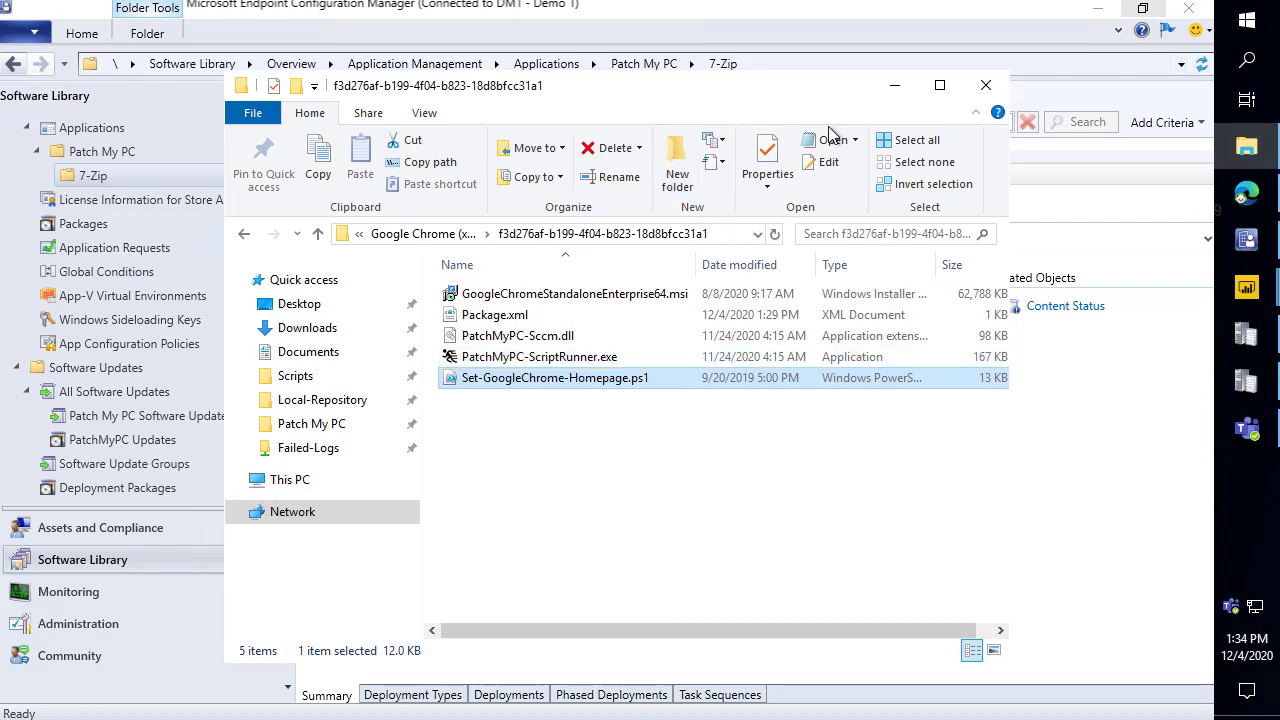
click(894, 85)
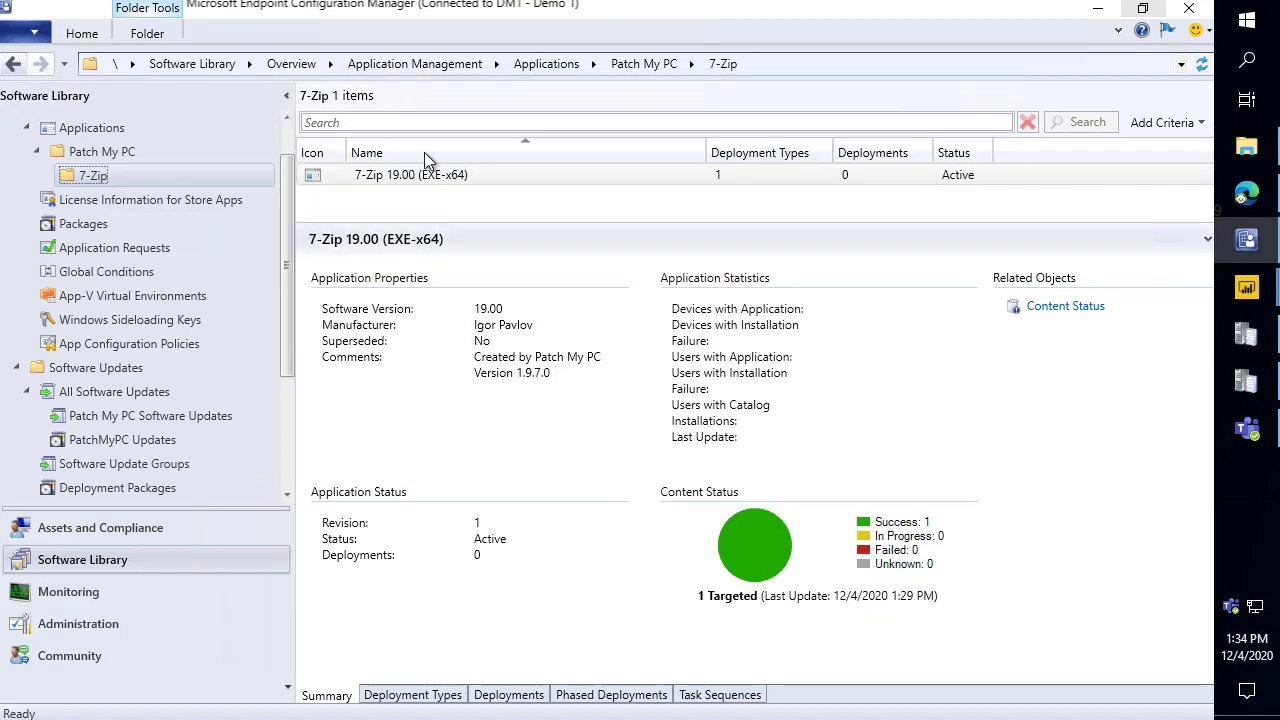
Minimize the console and run the desktop's Deploy-Applications.ps1 with PowerShell.
click(1097, 8)
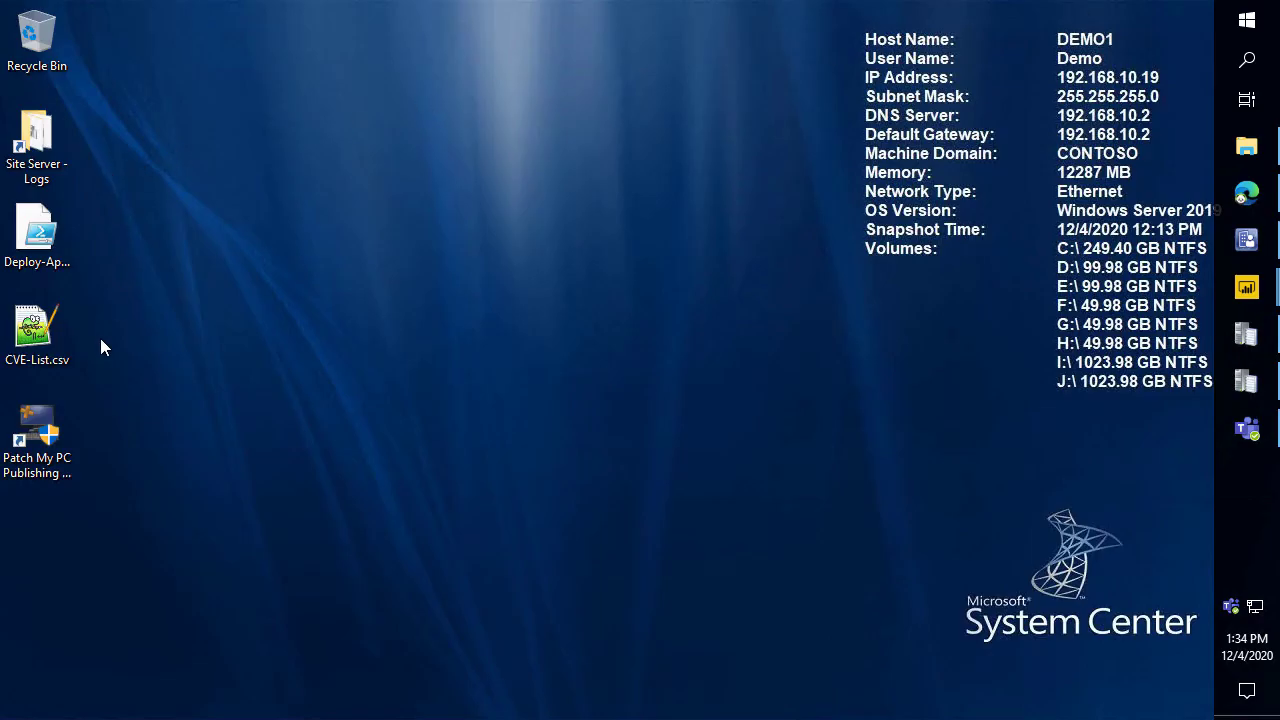
right_click(55, 228)
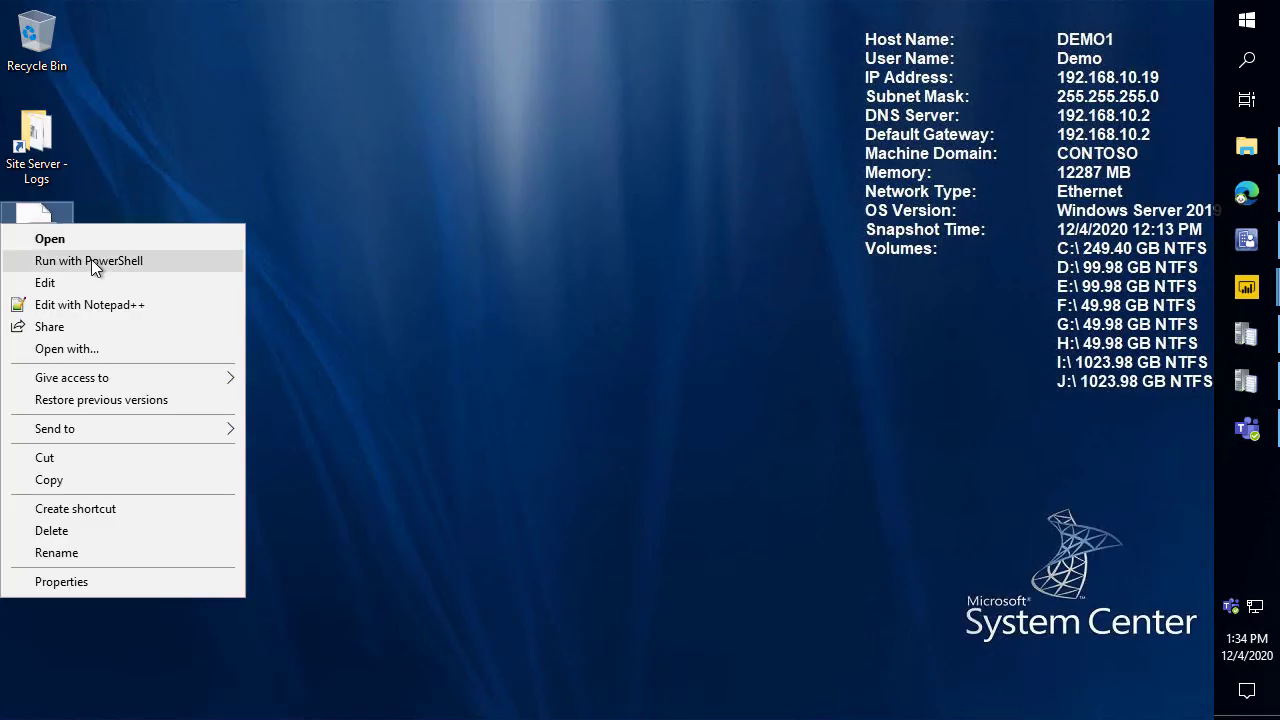
click(91, 259)
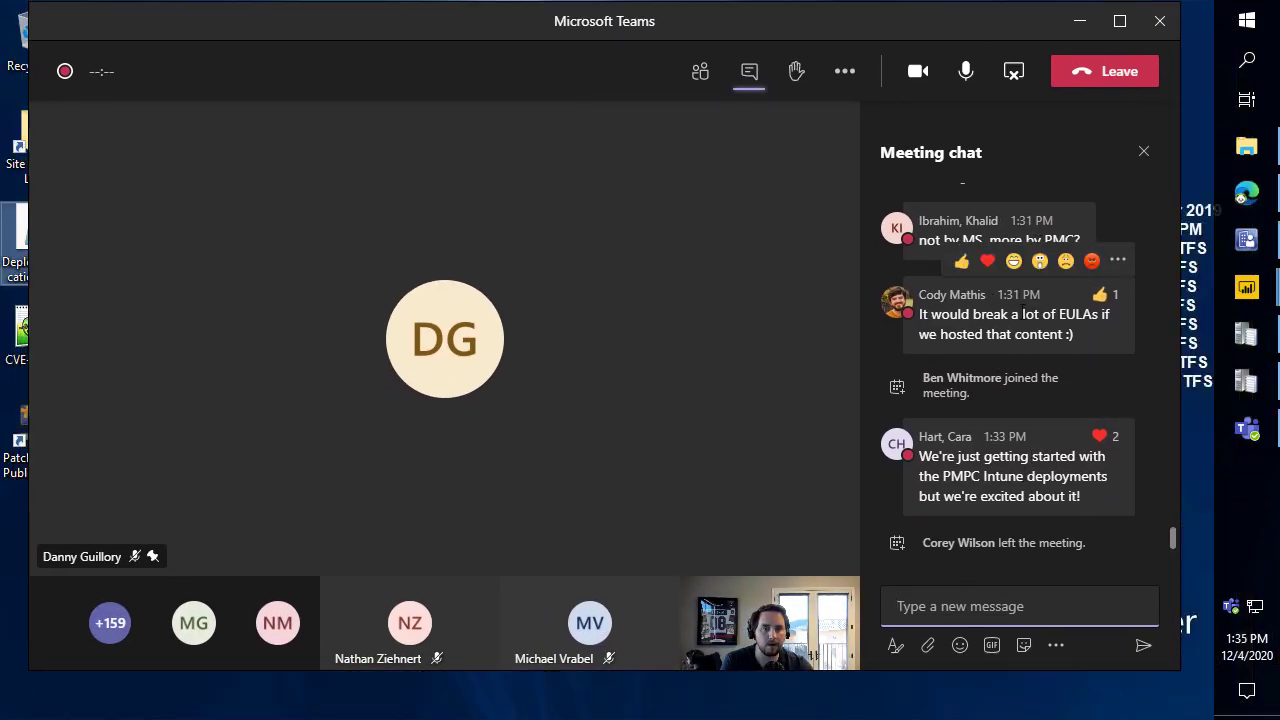
Show the Participants list in the Teams meeting side panel.
click(718, 78)
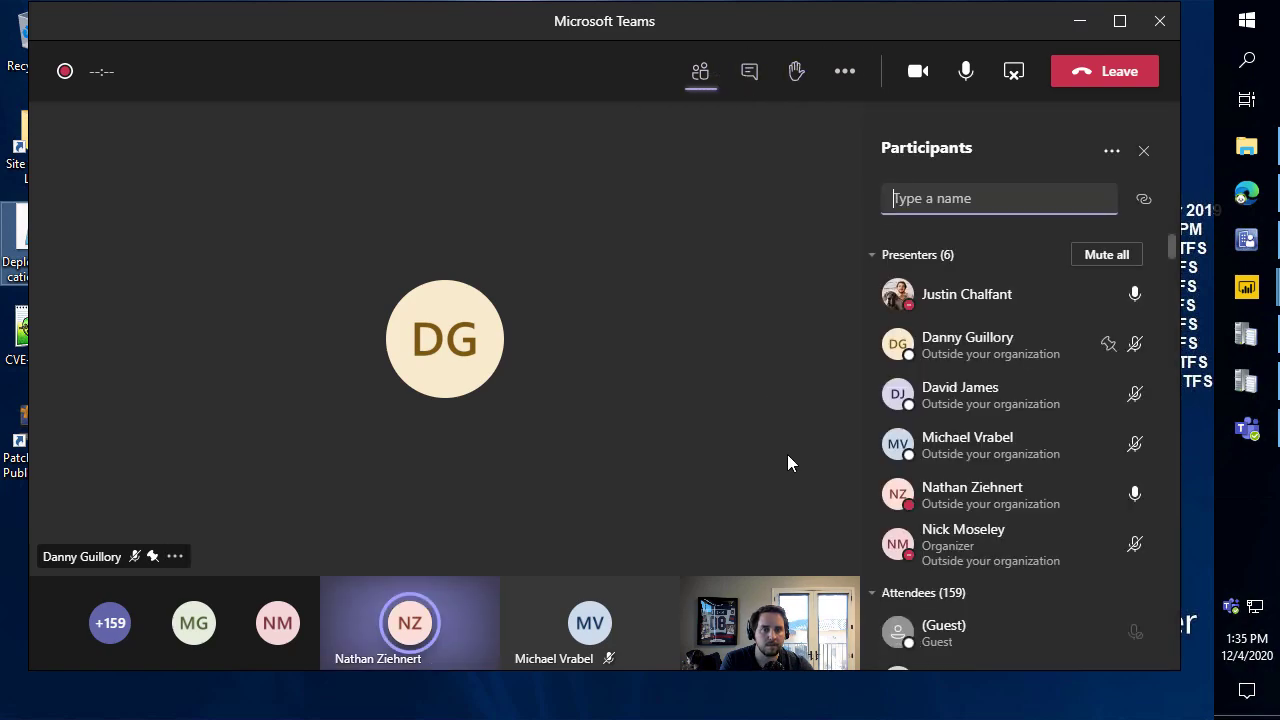
scroll(1008, 420, down, 3)
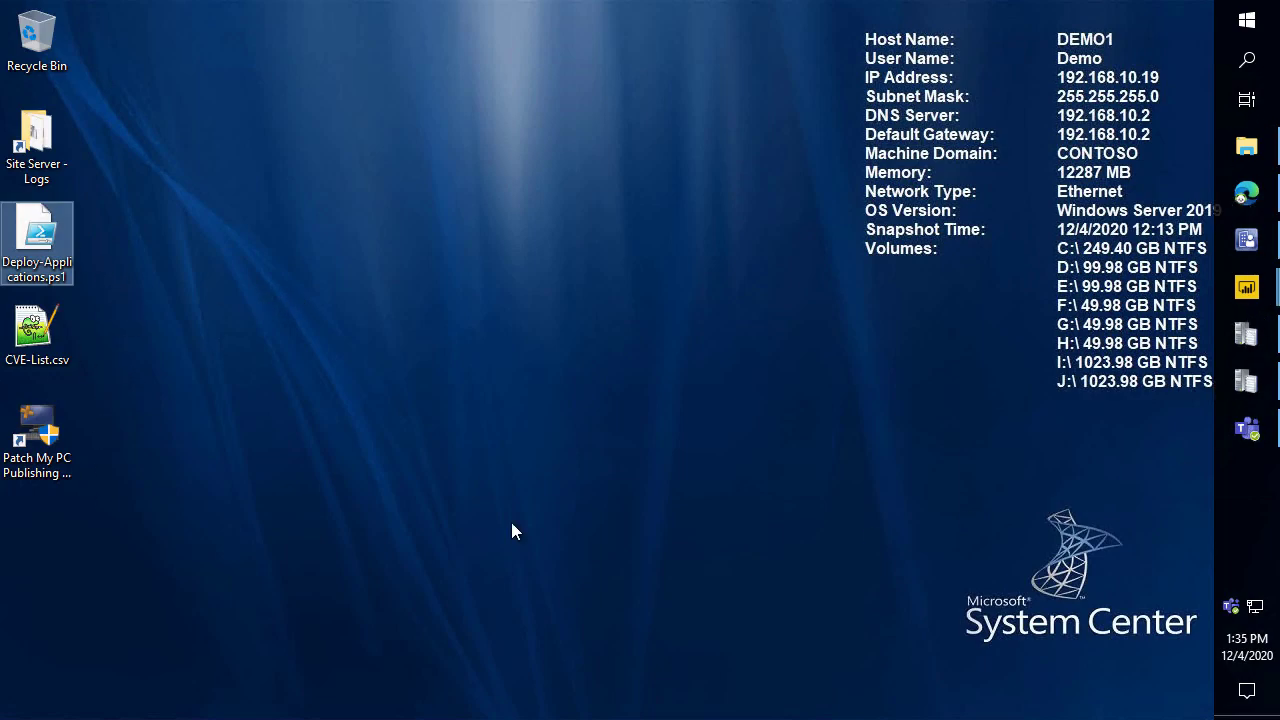
Launch Patch My PC Publishing Service elevated, start the CVE Import Wizard from Updates, and open CVE-List.csv.
double_click(39, 440)
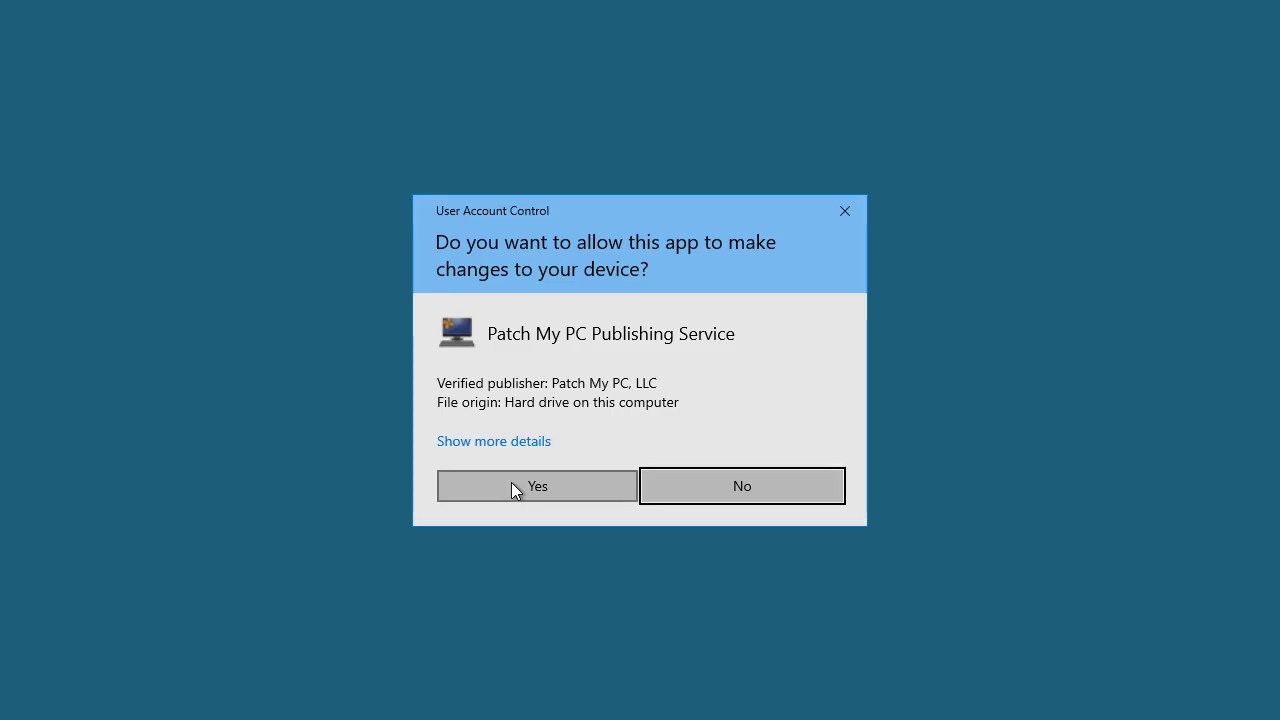
click(540, 490)
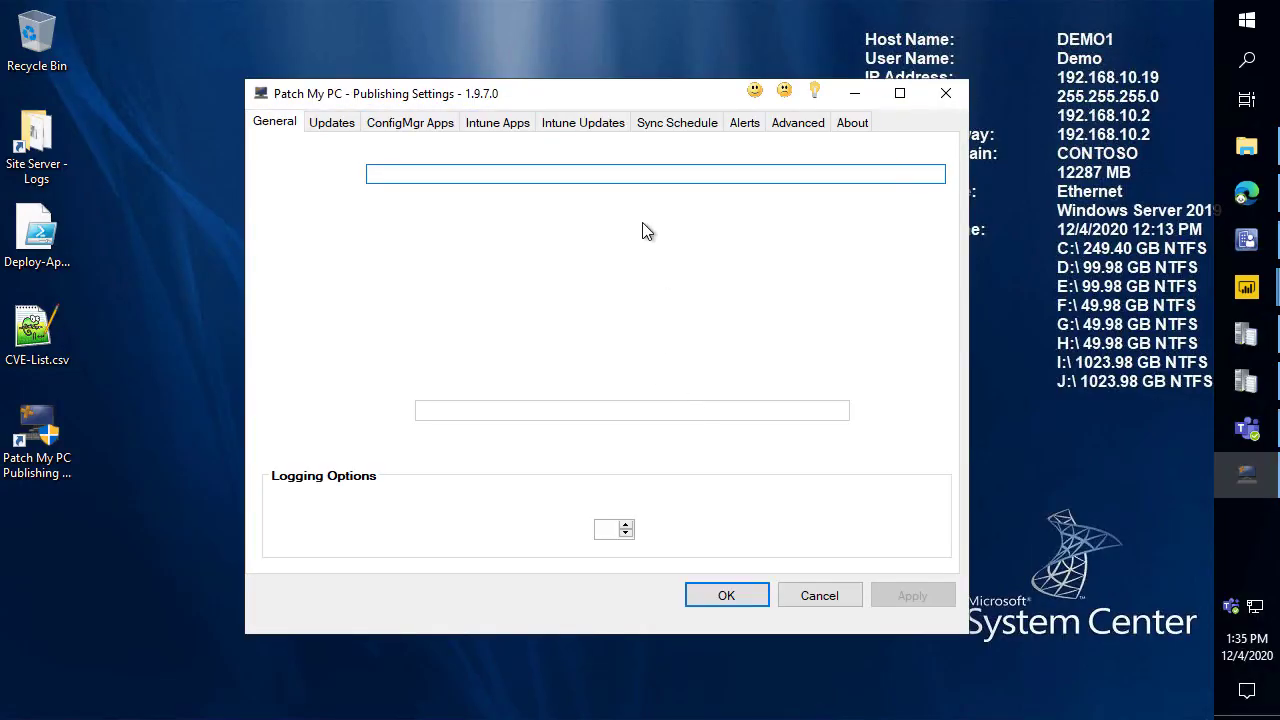
drag(425, 97, 467, 36)
click(376, 75)
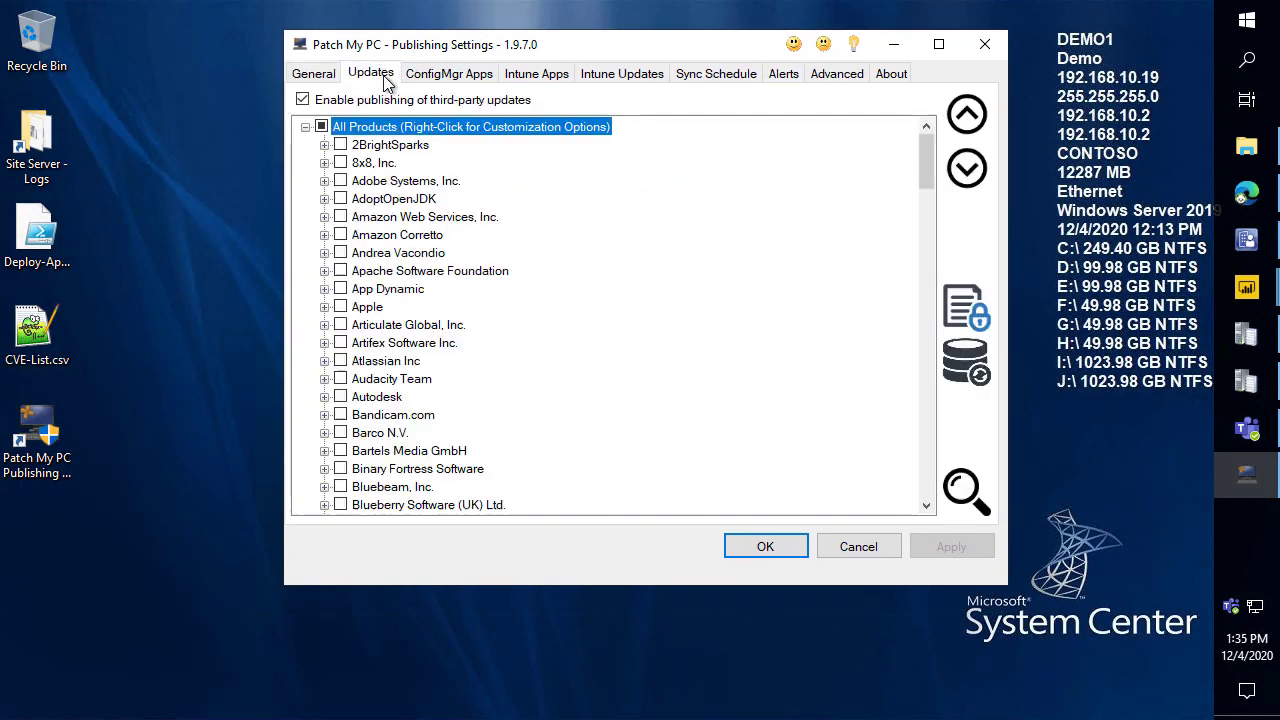
click(978, 313)
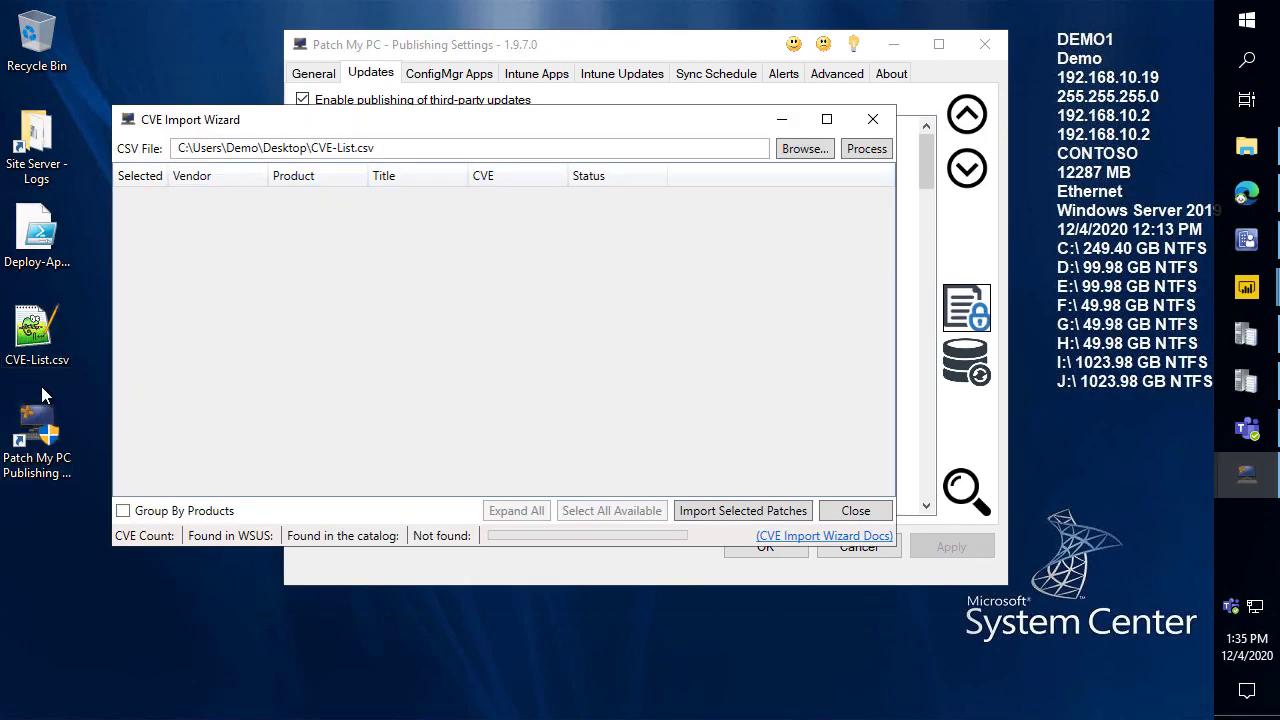
double_click(38, 330)
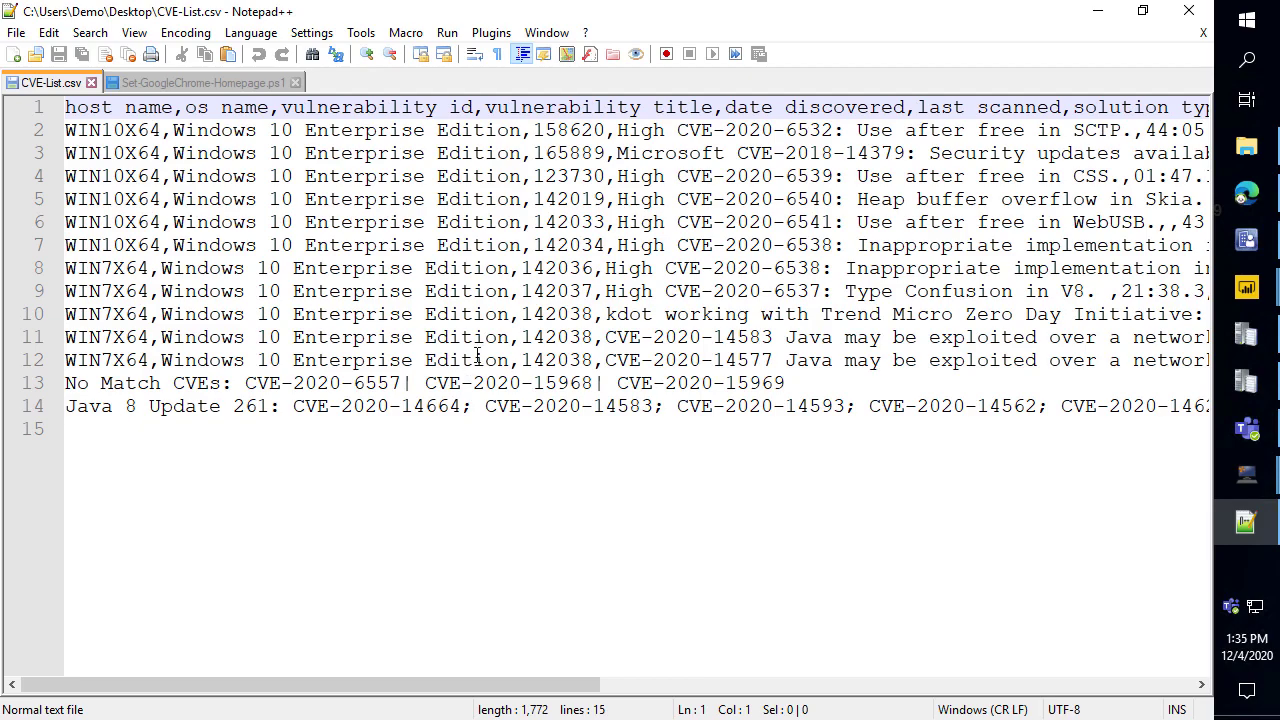
mouse_move(435, 694)
mouse_down()
mouse_move(740, 631)
mouse_move(868, 636)
mouse_move(1043, 618)
mouse_move(391, 582)
mouse_move(343, 567)
mouse_up()
drag(307, 366, 65, 130)
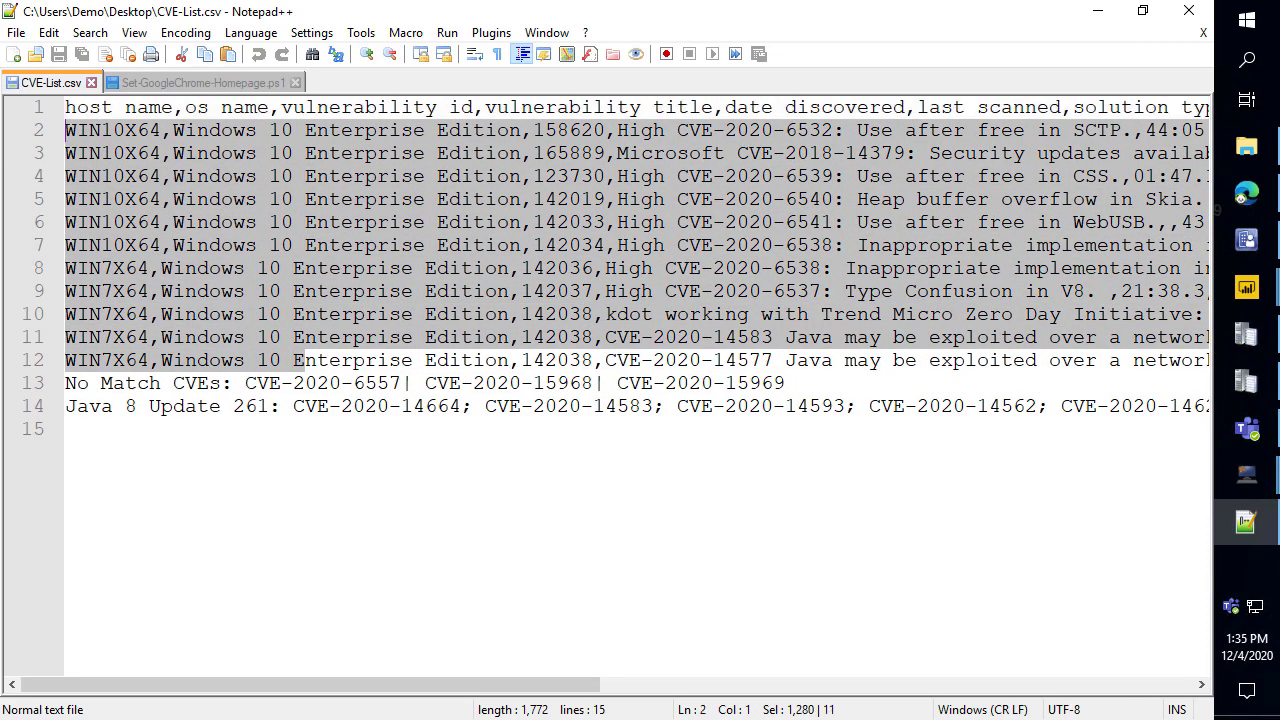
click(555, 291)
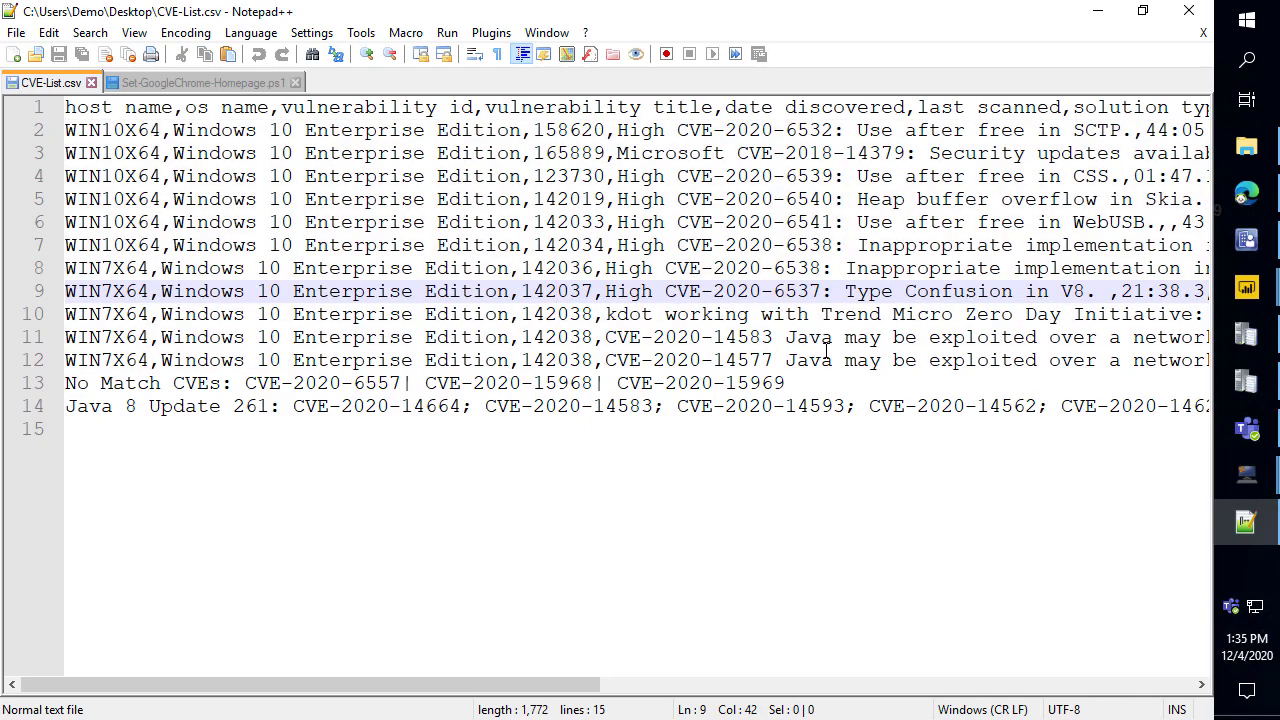
drag(868, 356, 173, 153)
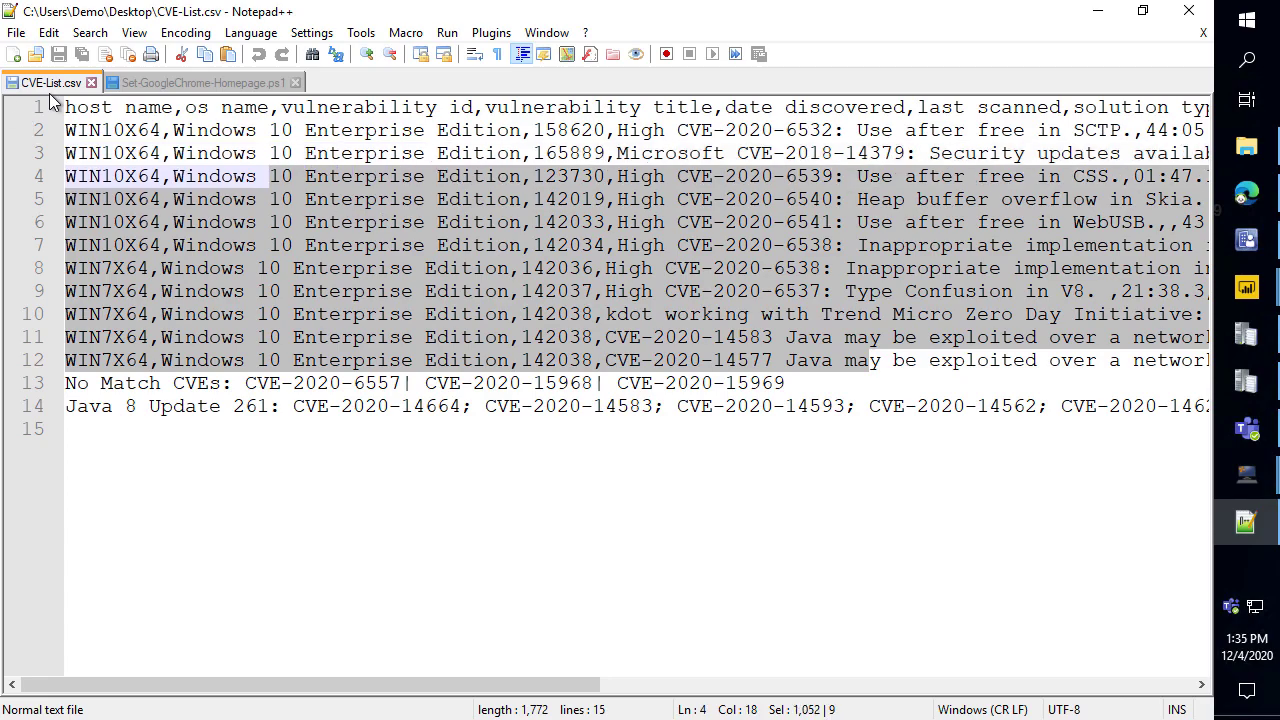
click(97, 130)
double_click(97, 130)
drag(677, 130, 50, 153)
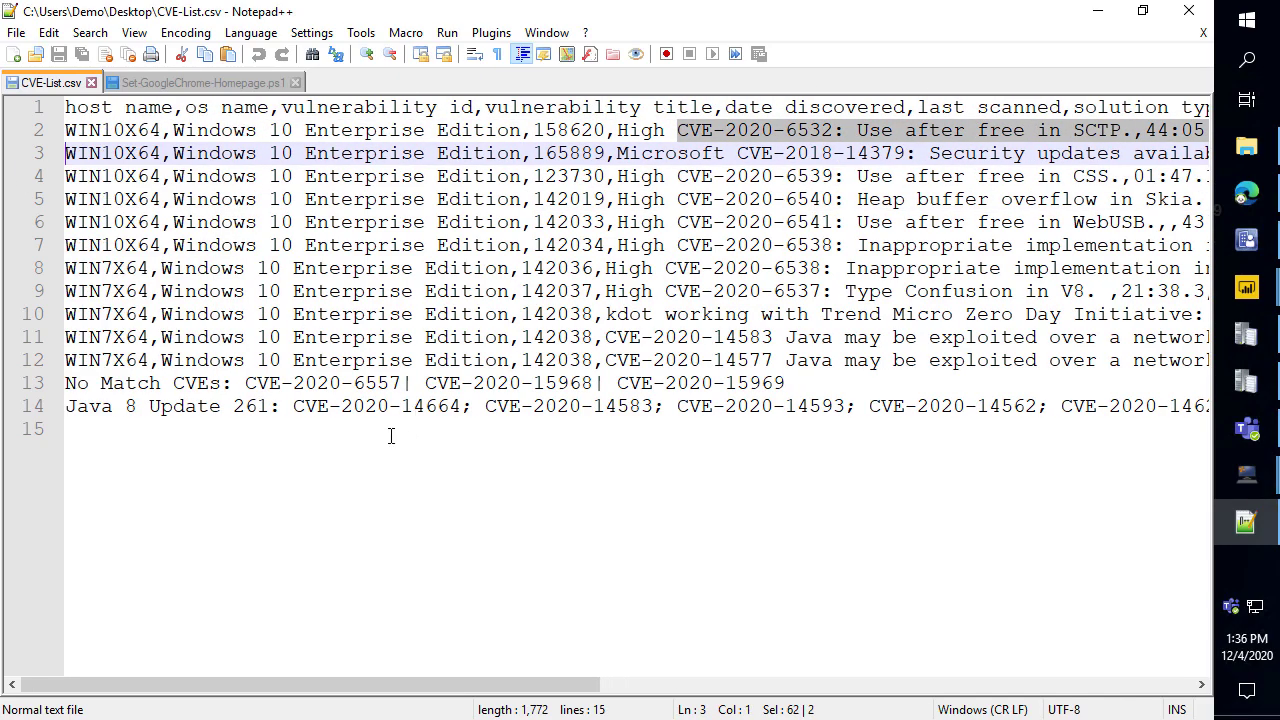
click(392, 437)
drag(818, 383, 50, 334)
drag(305, 406, 1205, 406)
click(556, 602)
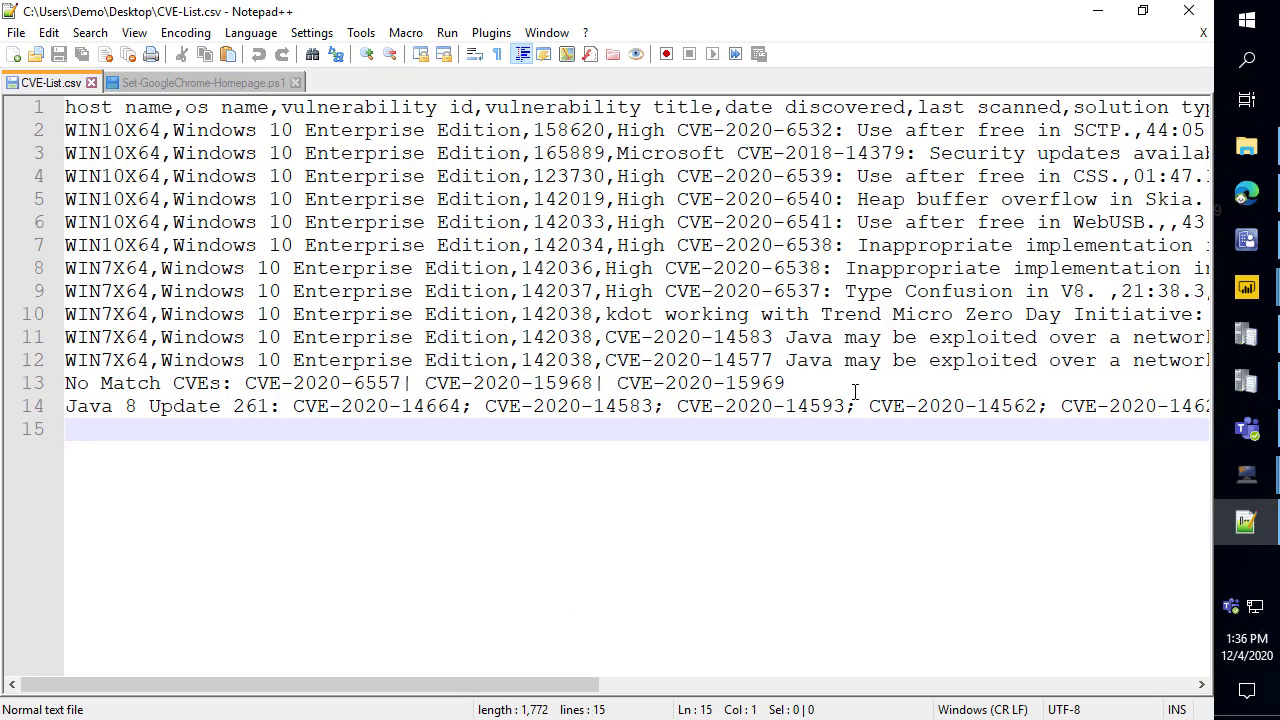
drag(868, 408, 1013, 406)
Close the CSV, reopen the CVE Import Wizard, process CVE-List.csv against the catalog, and open its documentation.
click(1199, 18)
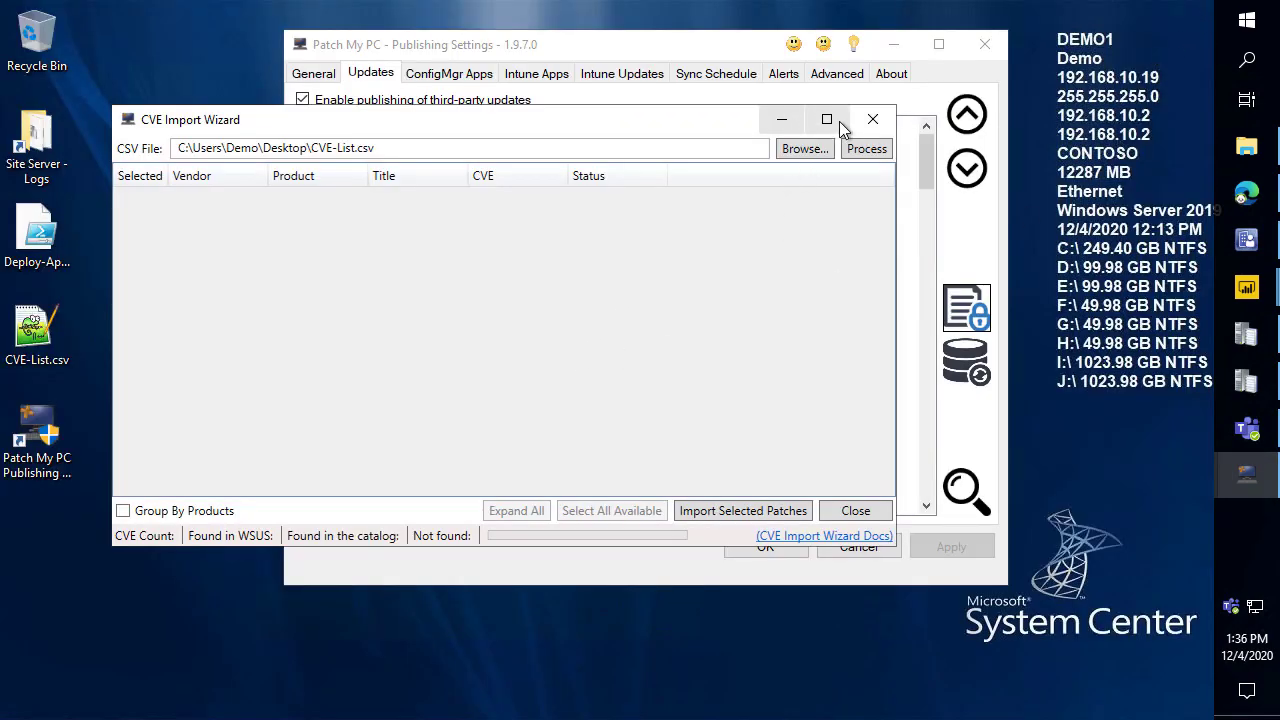
click(885, 119)
click(966, 307)
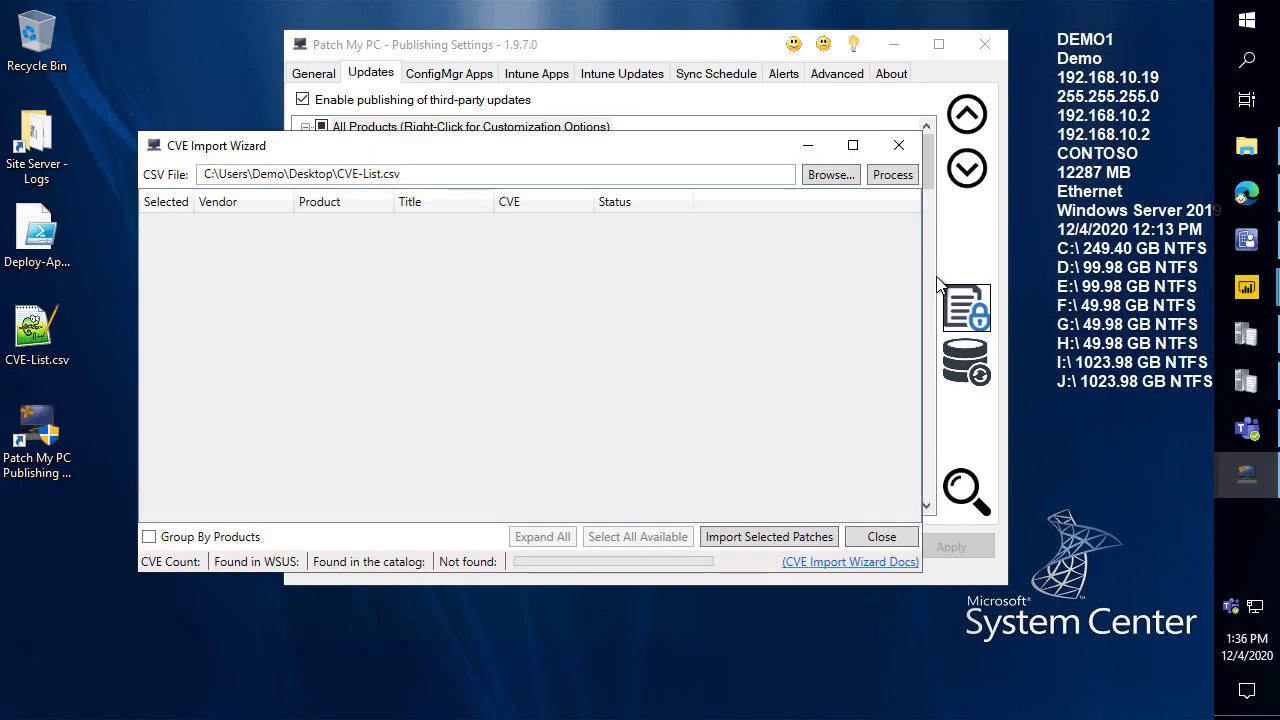
click(830, 175)
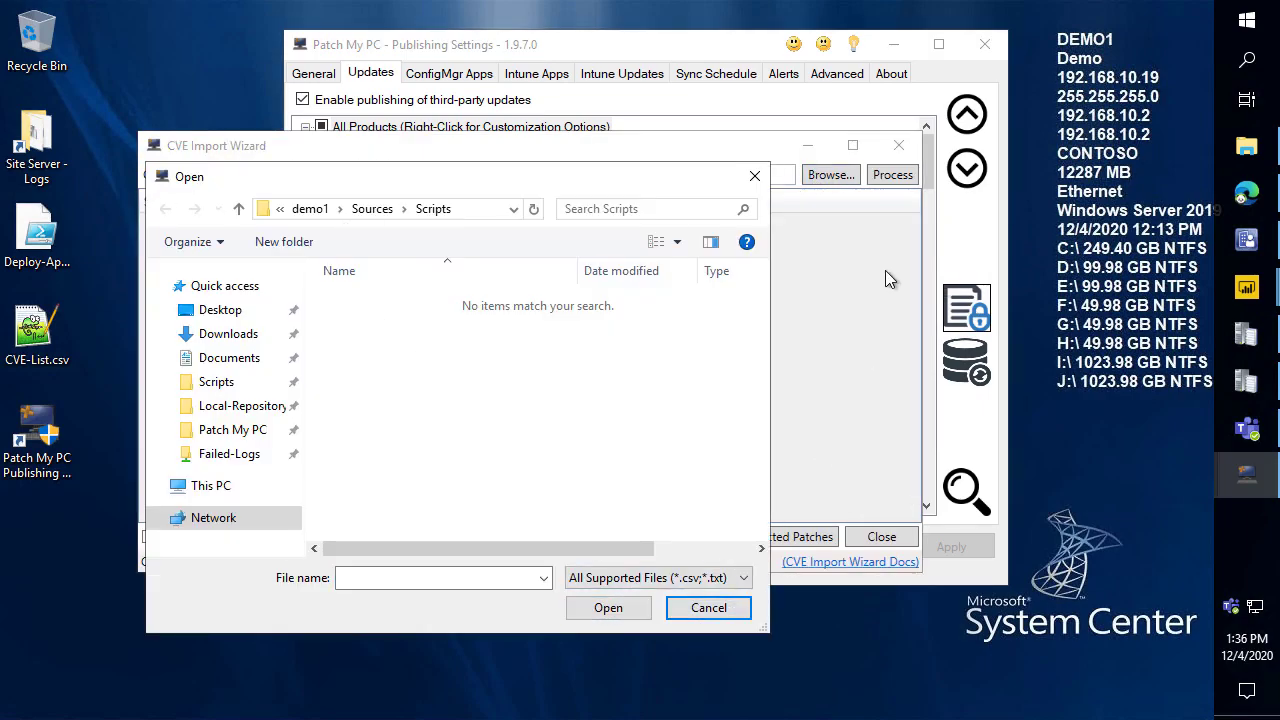
click(719, 612)
click(892, 174)
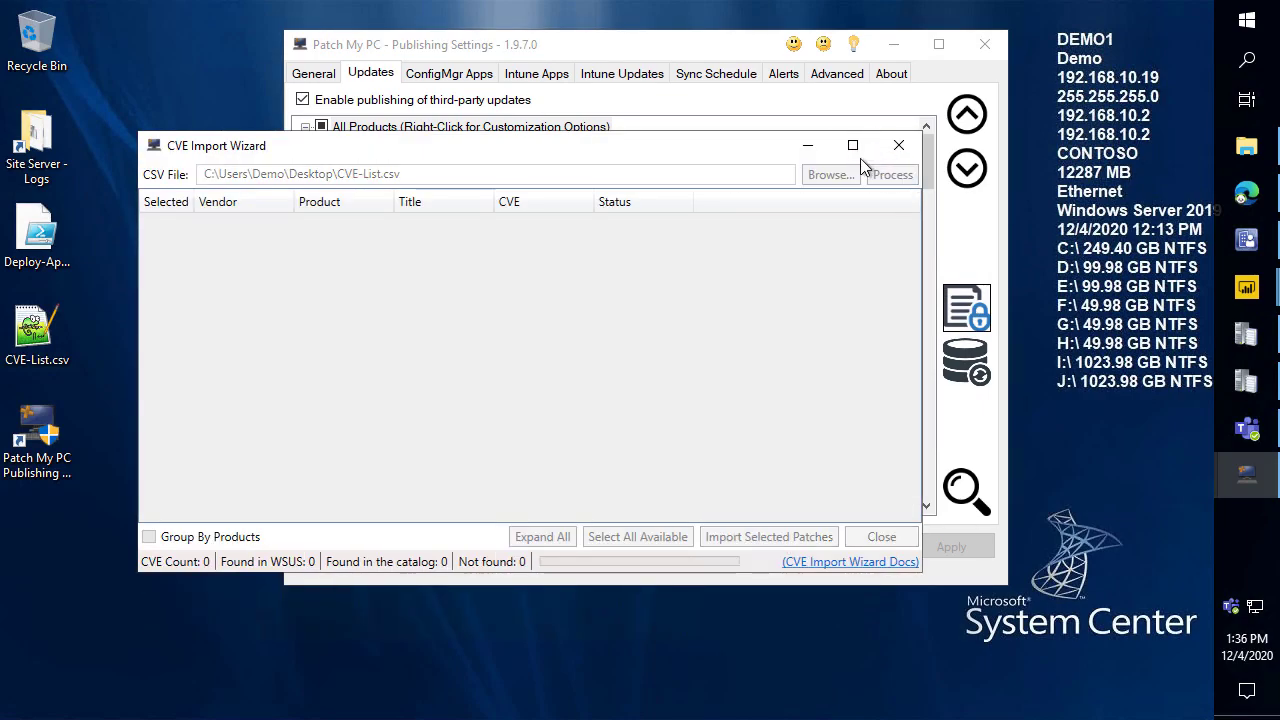
click(852, 146)
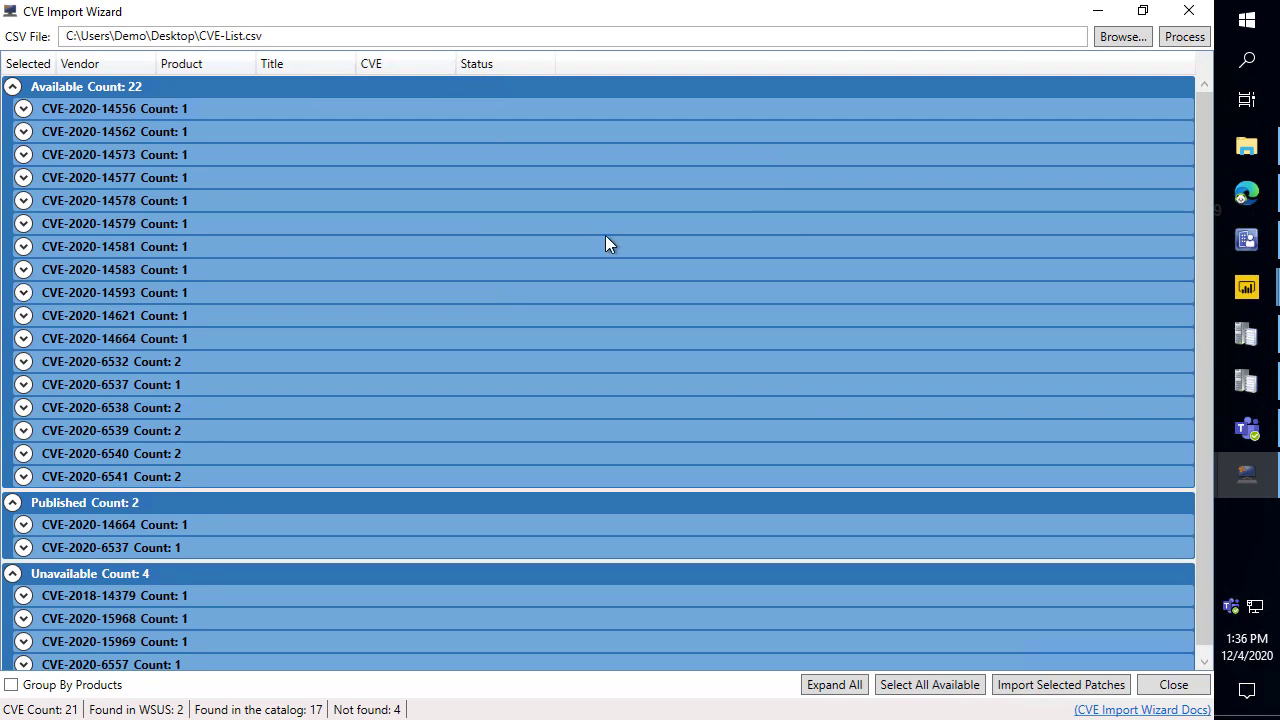
click(1143, 711)
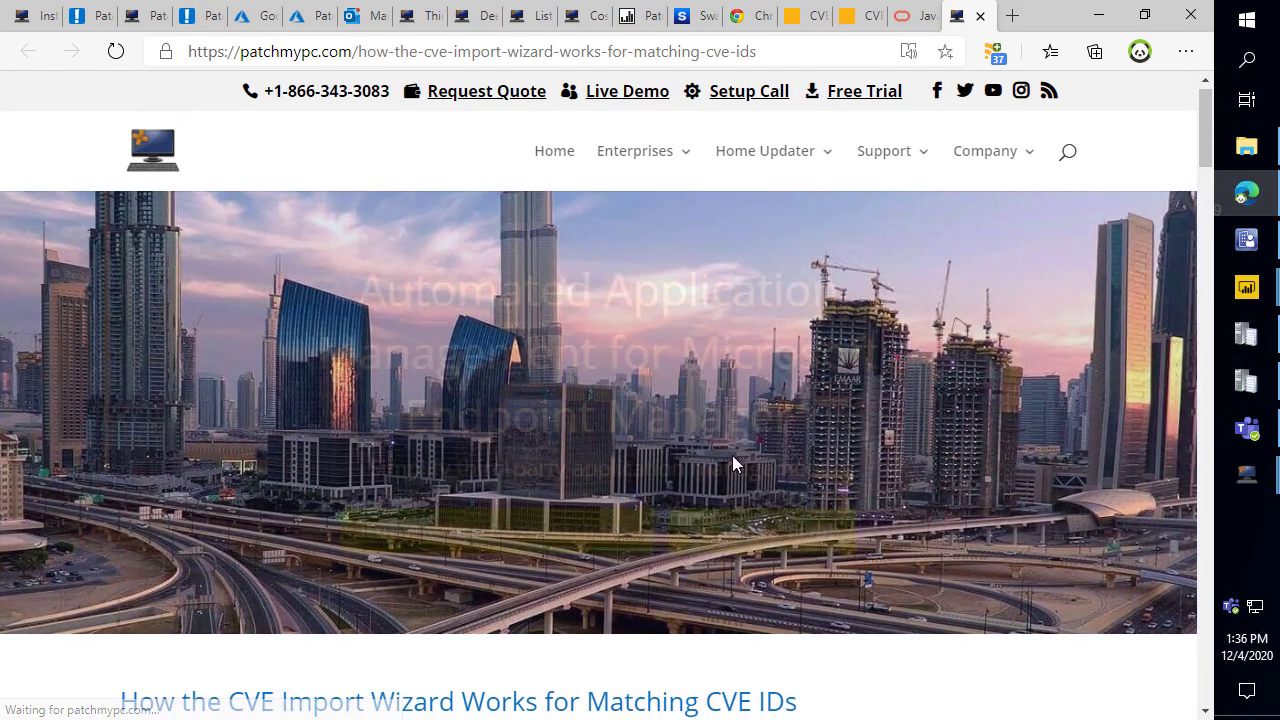
Scroll through the CVE Import Wizard documentation page, then return to the wizard's CVE-List.csv results.
scroll(733, 450, down, 10)
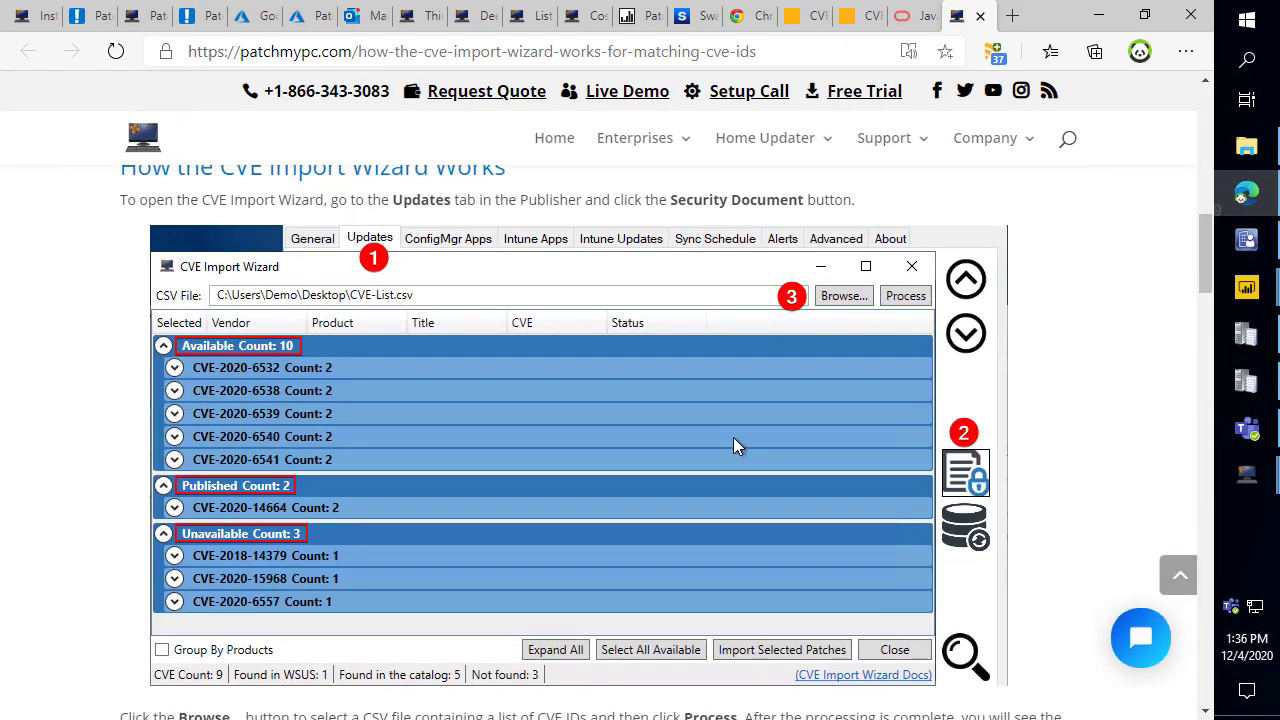
scroll(733, 437, down, 10)
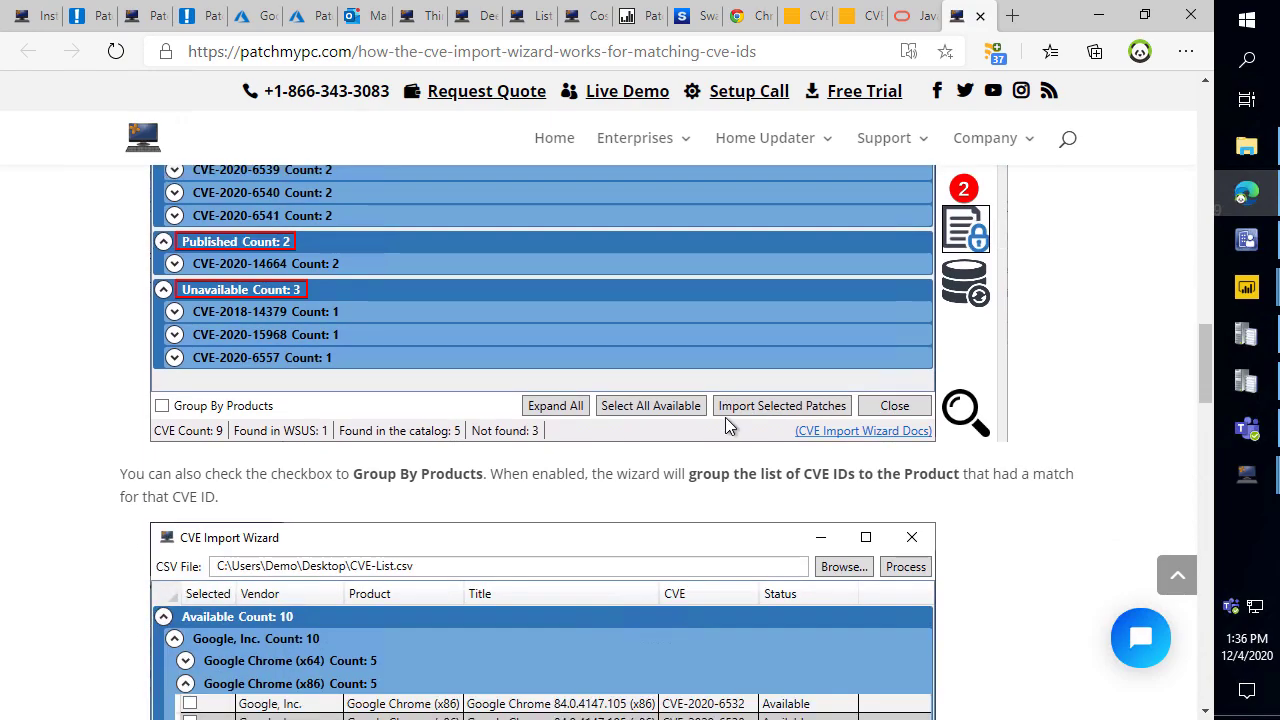
scroll(727, 425, down, 10)
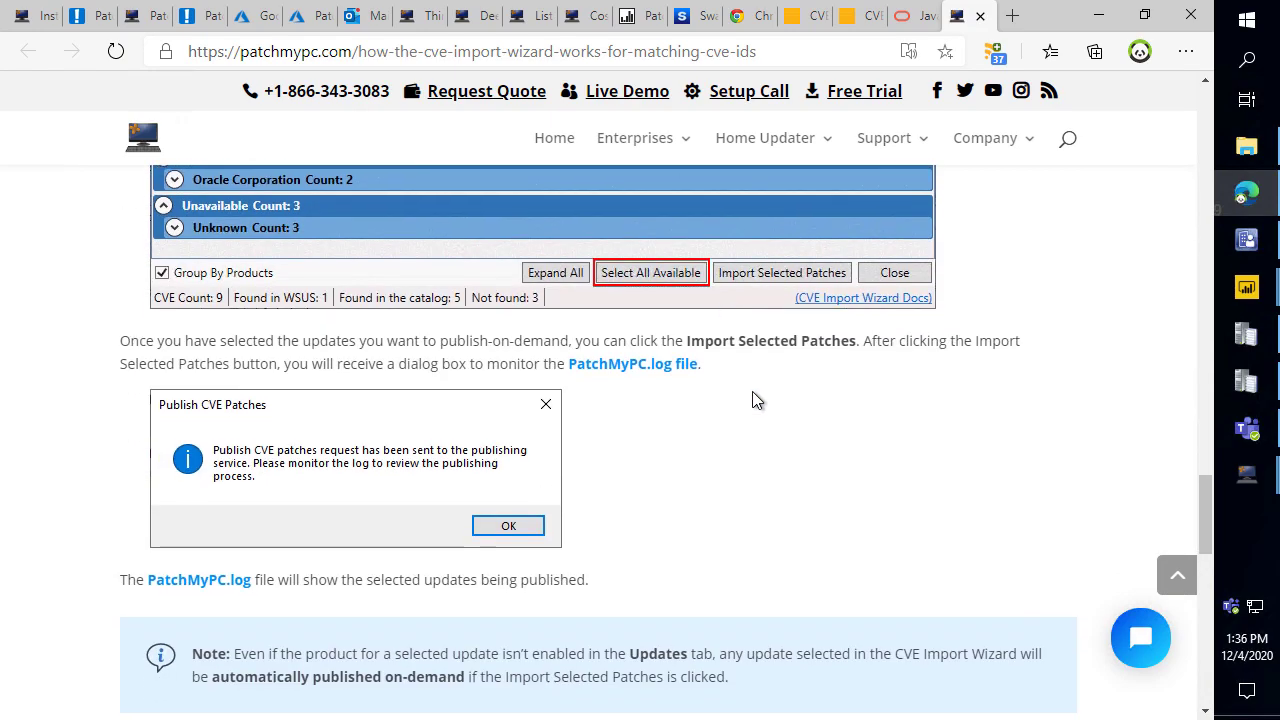
scroll(750, 400, down, 10)
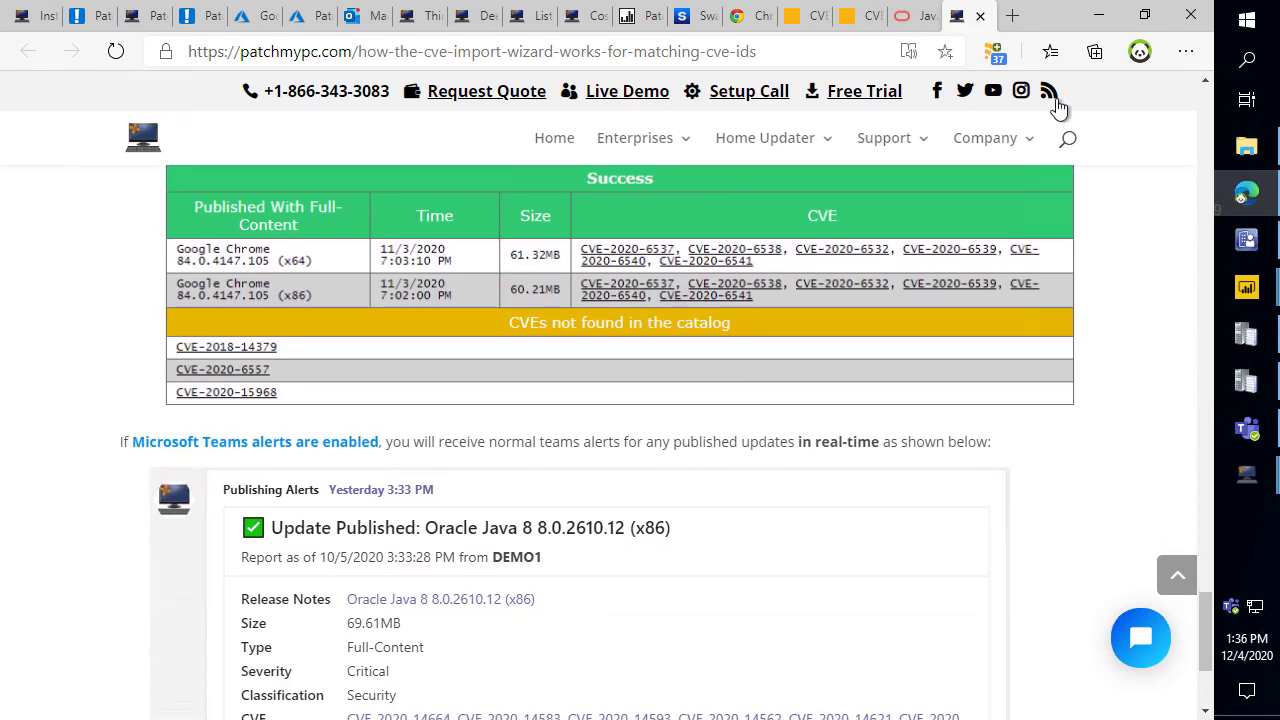
click(1099, 15)
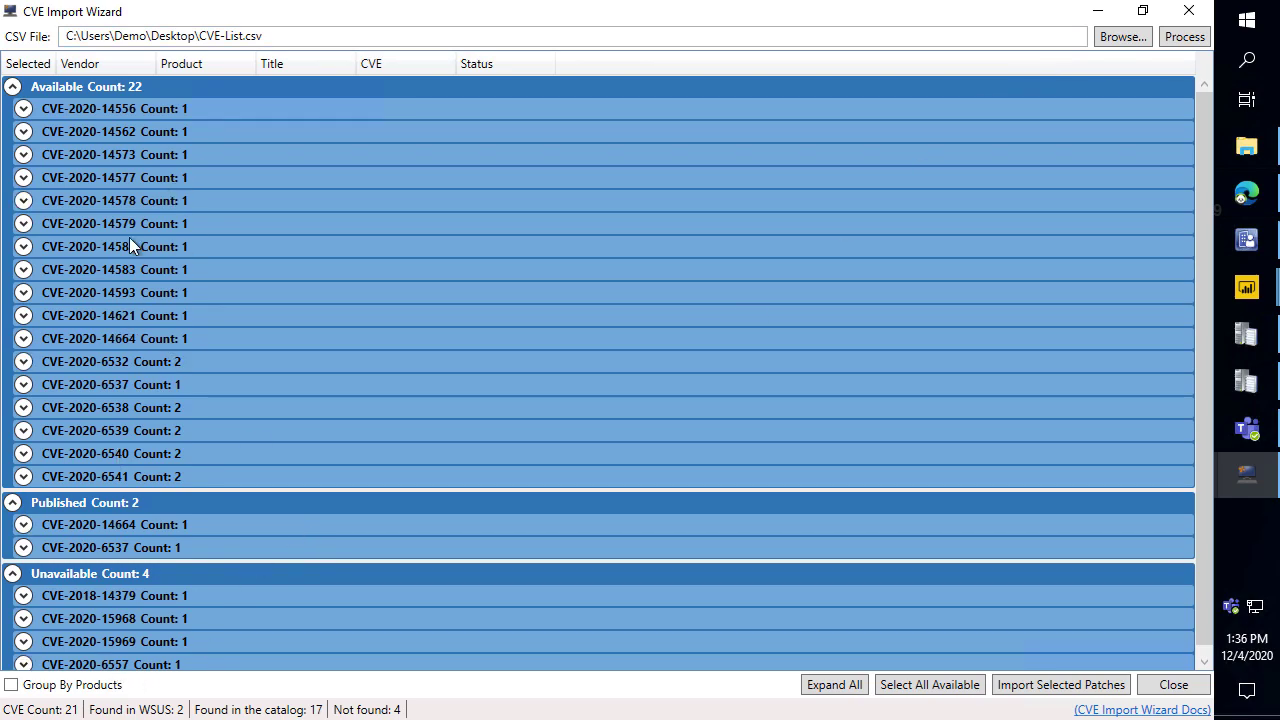
Collapse the Available, Published and Unavailable CVE groups in the wizard results.
click(12, 86)
click(12, 111)
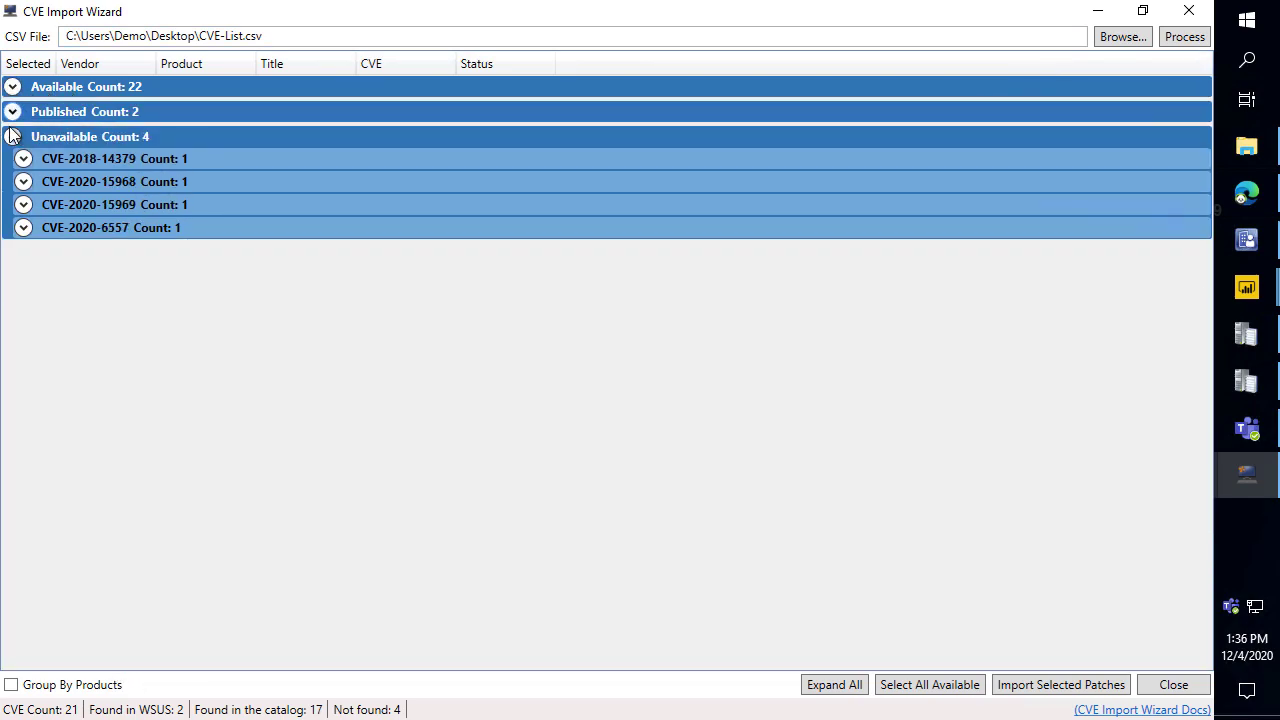
click(12, 136)
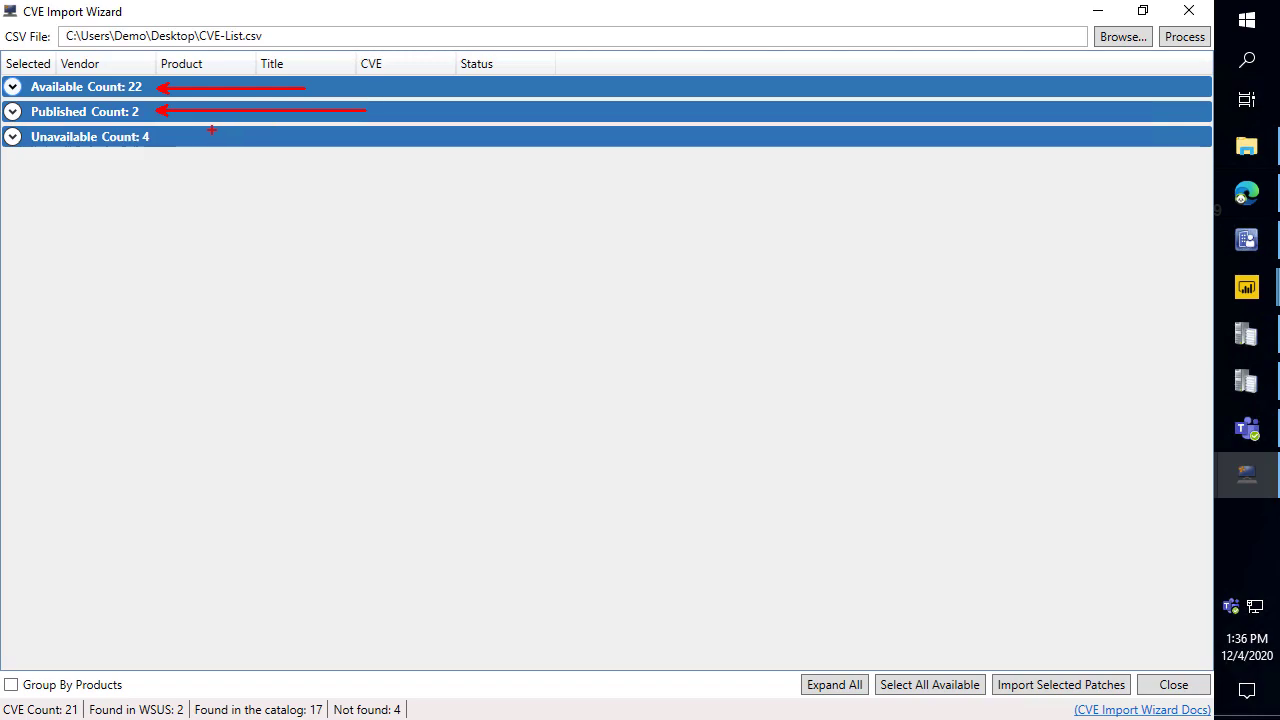
mouse_move(162, 139)
mouse_down()
mouse_move(280, 157)
mouse_move(300, 145)
mouse_up()
key(Escape)
Group results by product to show published CVE-2020-14664 for Oracle Java 8 (x86), then close without saving.
click(36, 688)
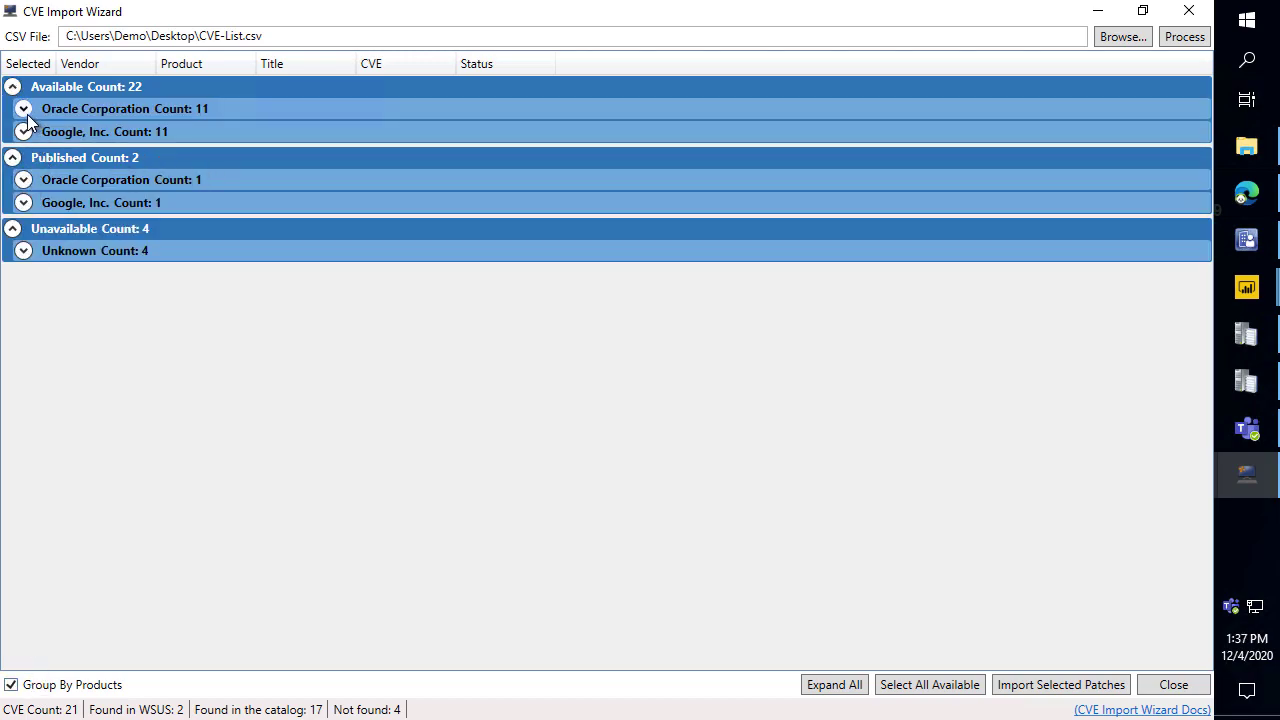
click(23, 179)
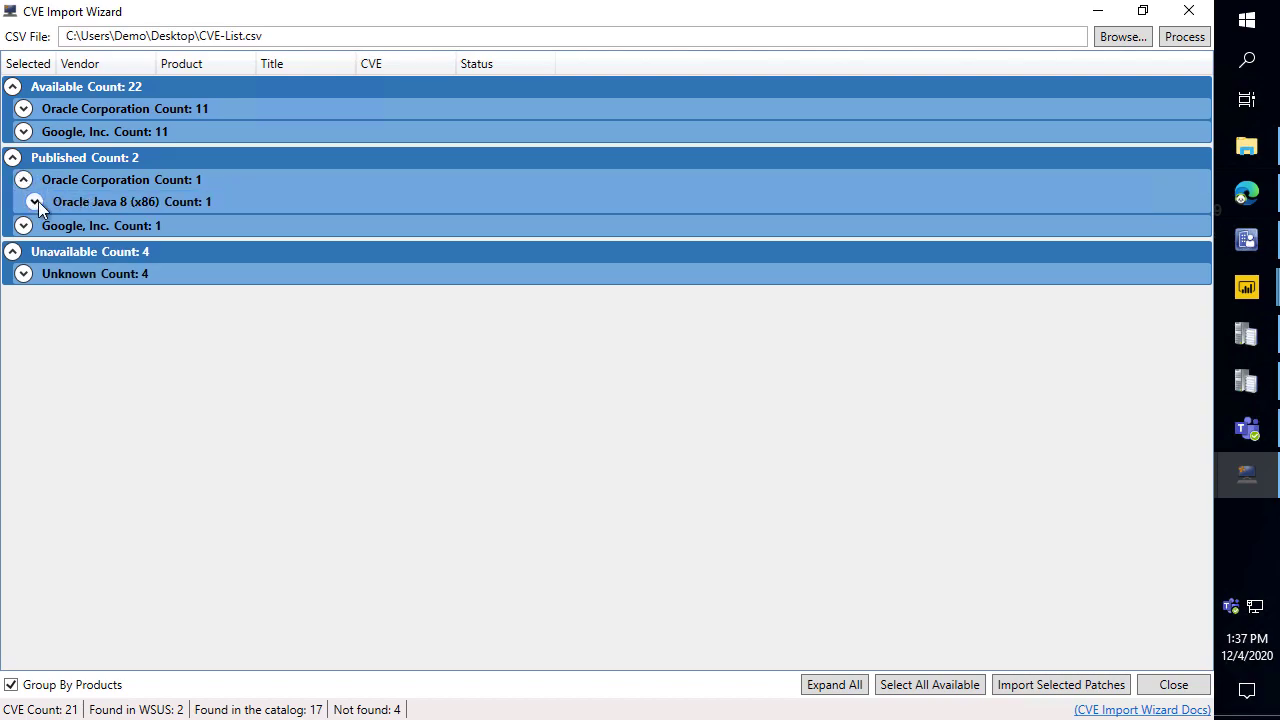
click(35, 202)
click(205, 225)
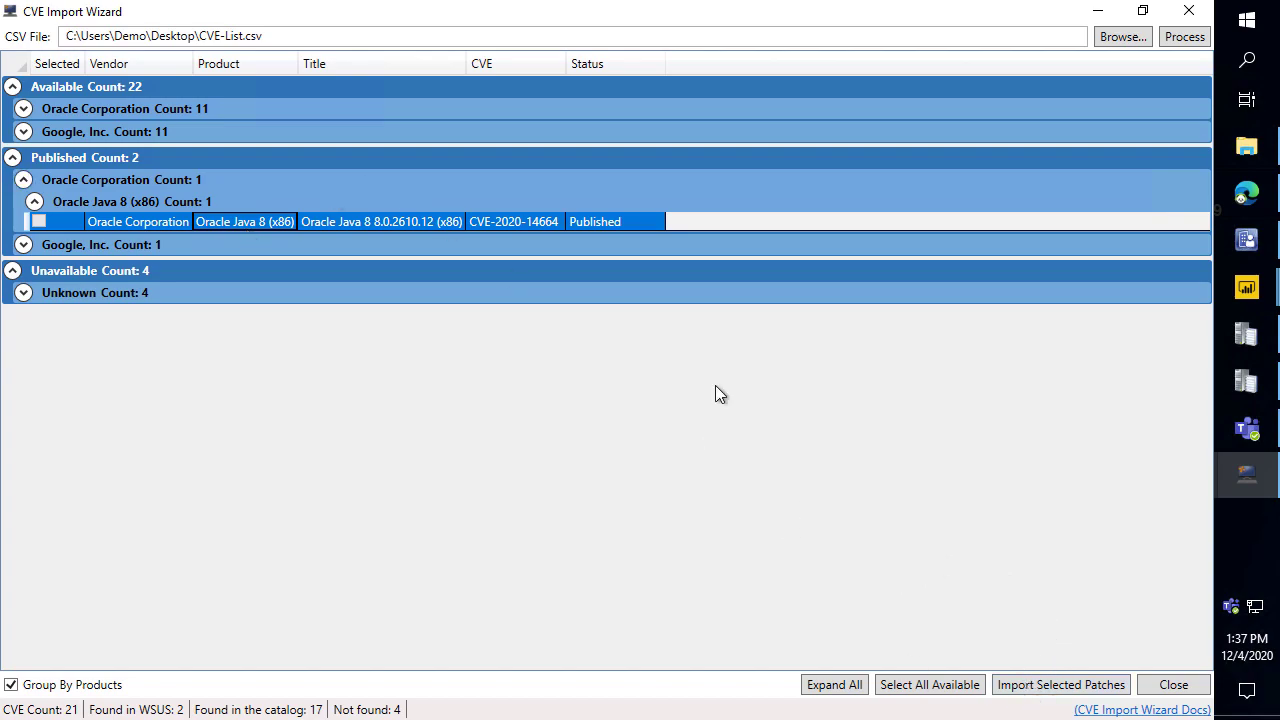
click(1174, 685)
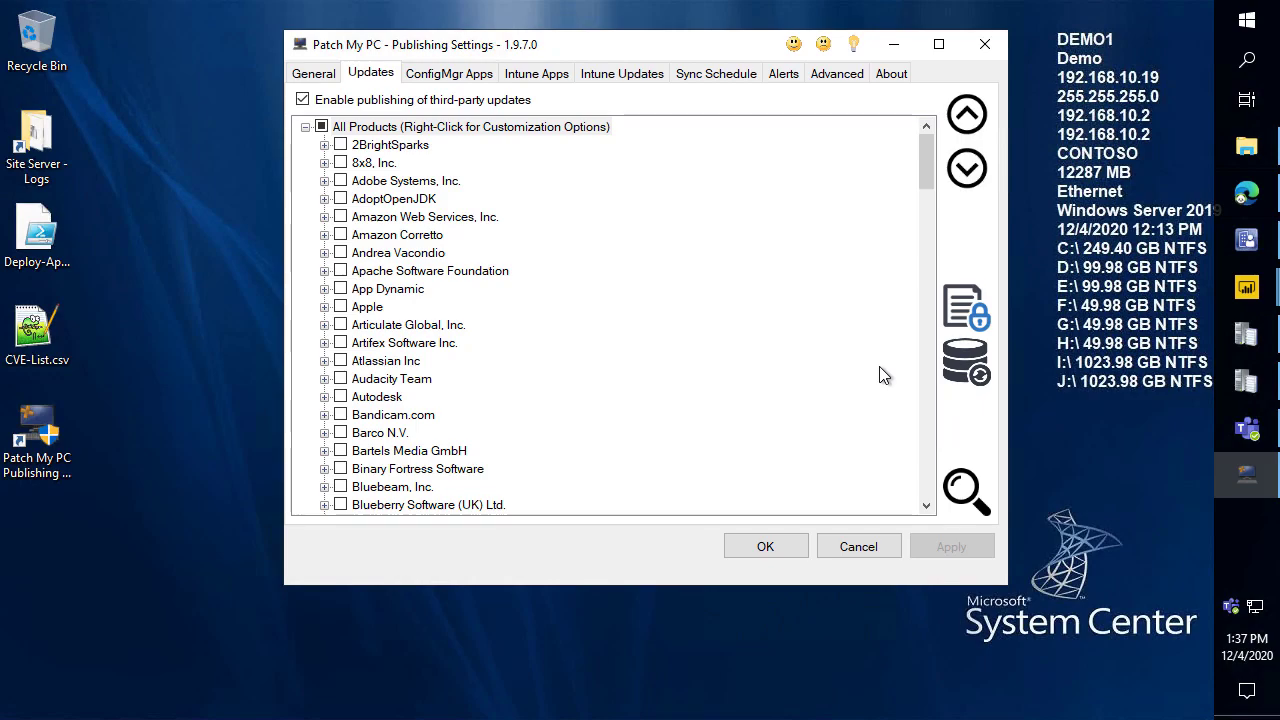
click(863, 550)
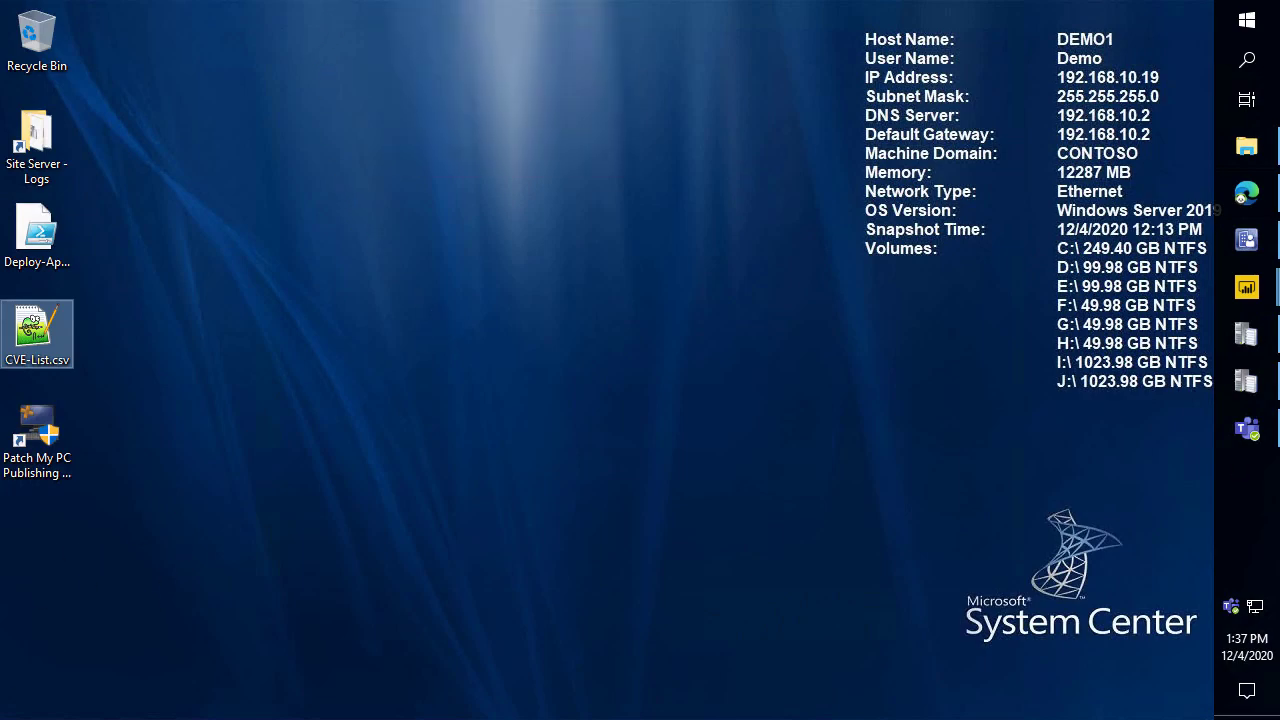
Move the Java Control Panel aside, bring Software Center forward, and minimize Chrome.
mouse_move(350, 0)
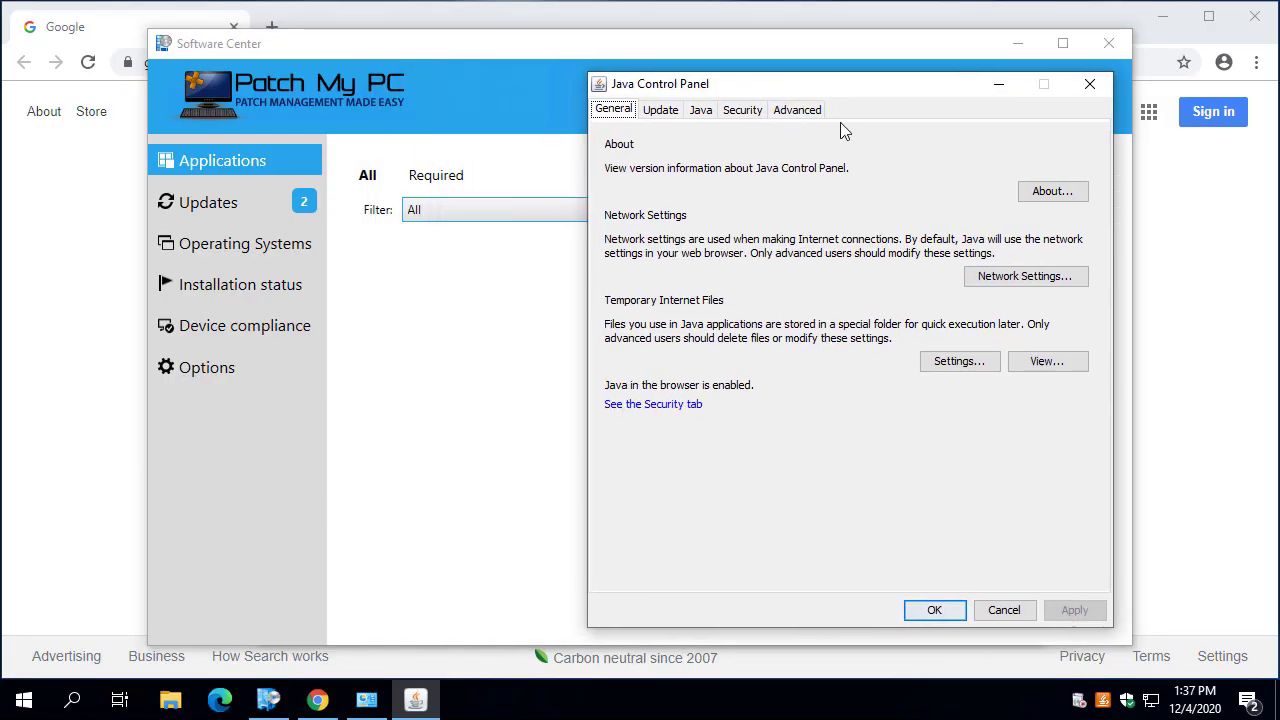
drag(840, 86, 948, 87)
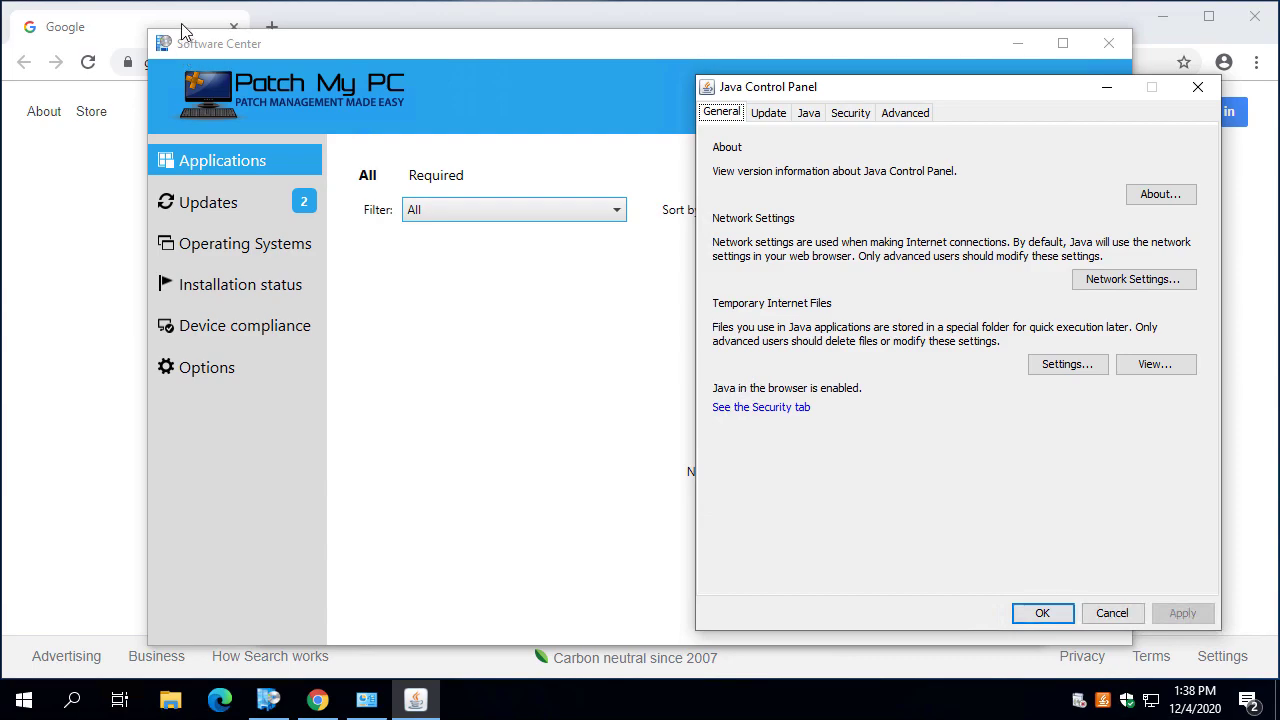
mouse_move(233, 2)
click(383, 295)
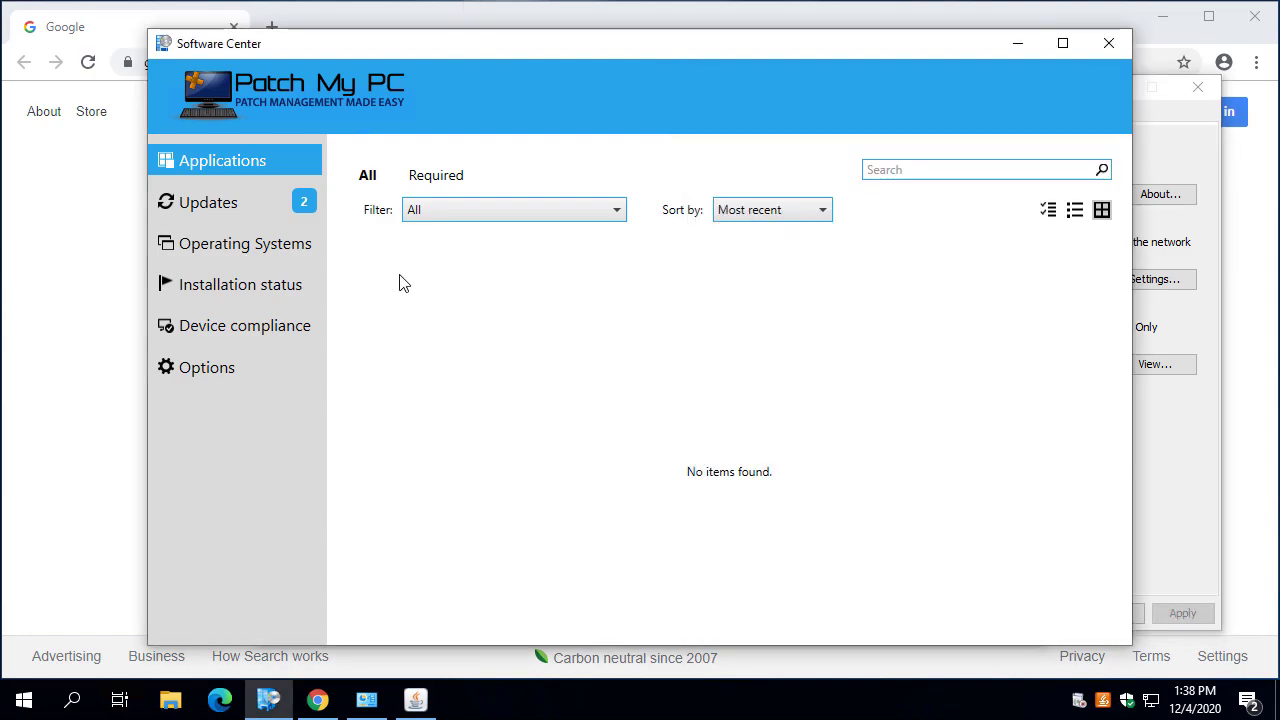
click(1168, 20)
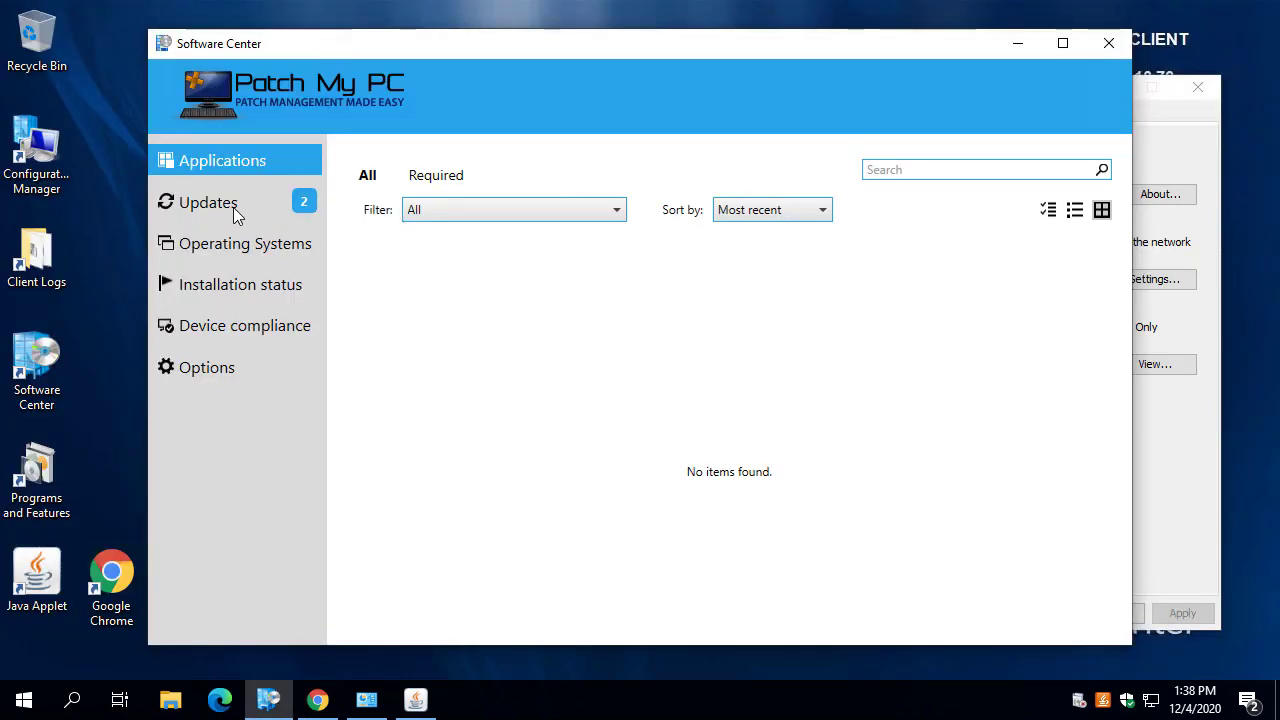
Show the Chrome 84.0.4147.105 and Java 8 updates scheduled after 12/5/2020 1:29 PM, widening the Status column.
click(246, 205)
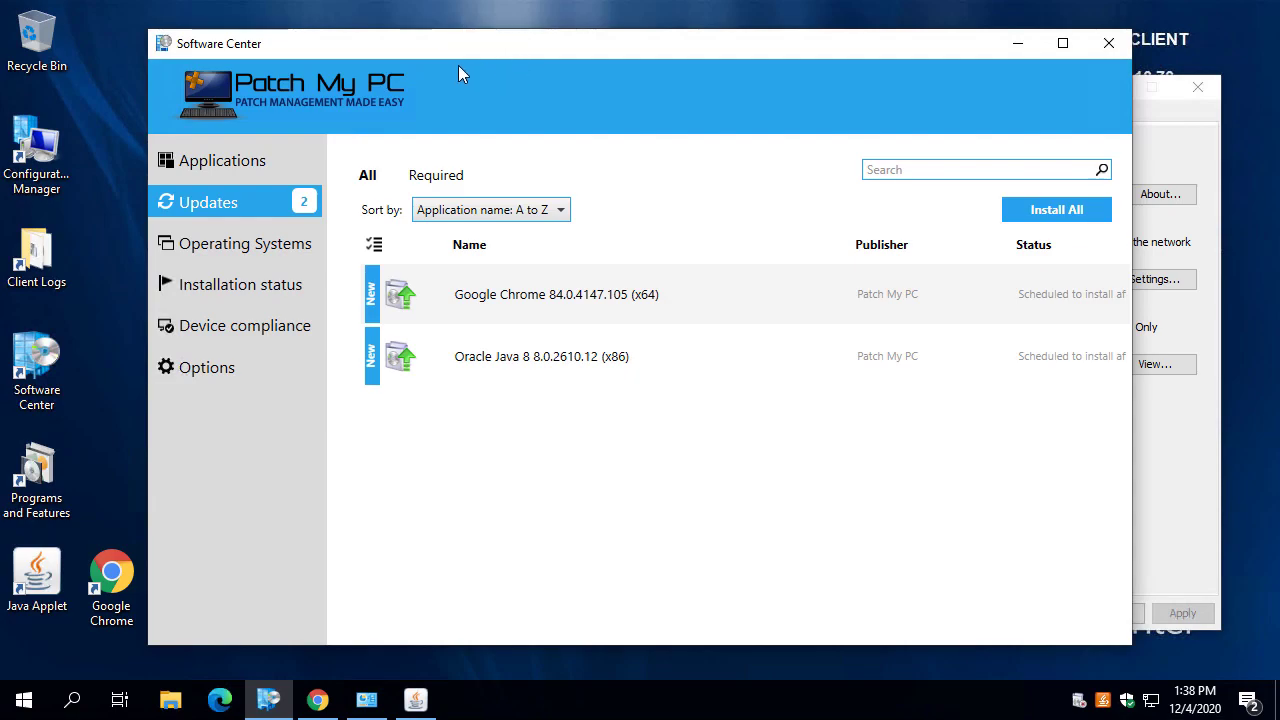
drag(419, 42, 329, 62)
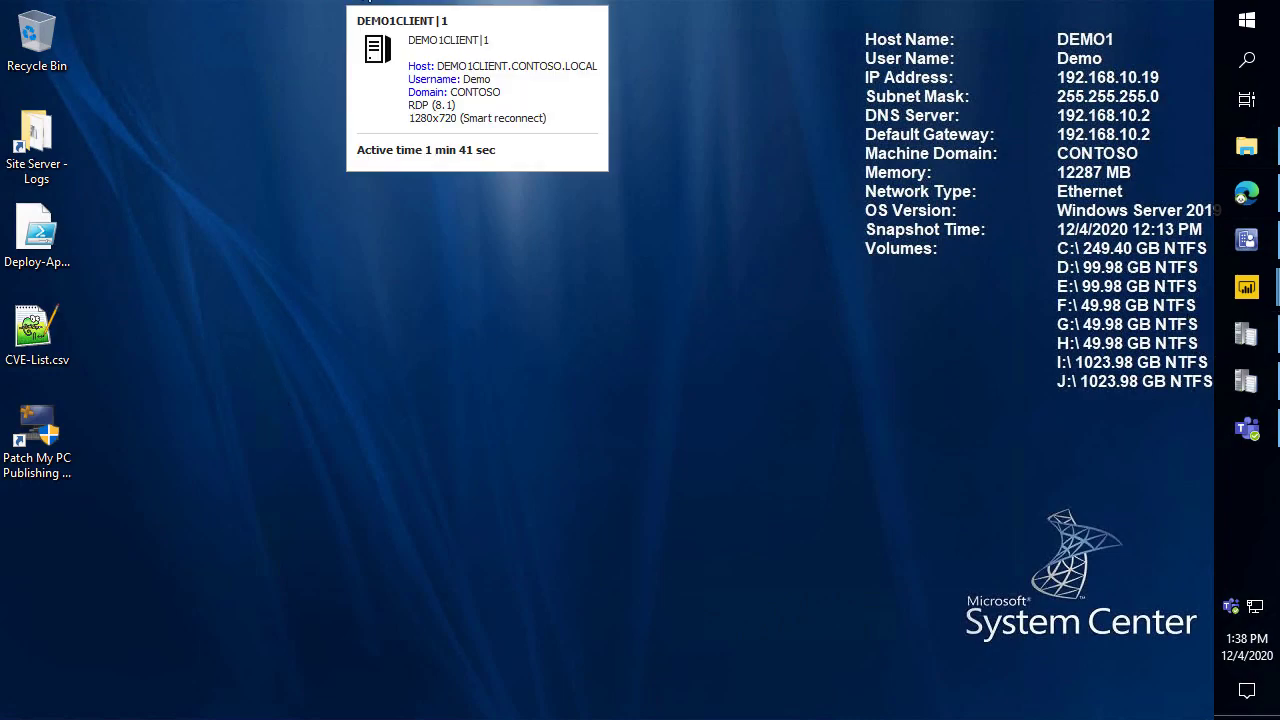
click(352, 1)
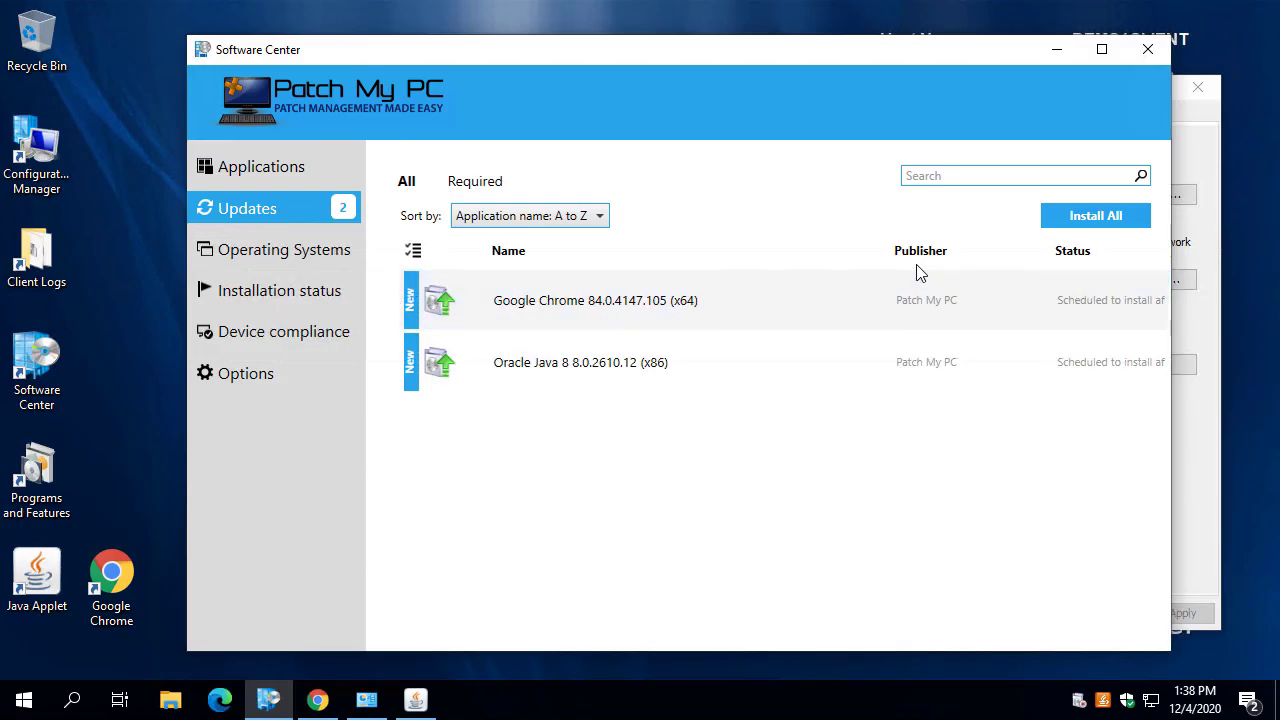
drag(886, 248, 708, 270)
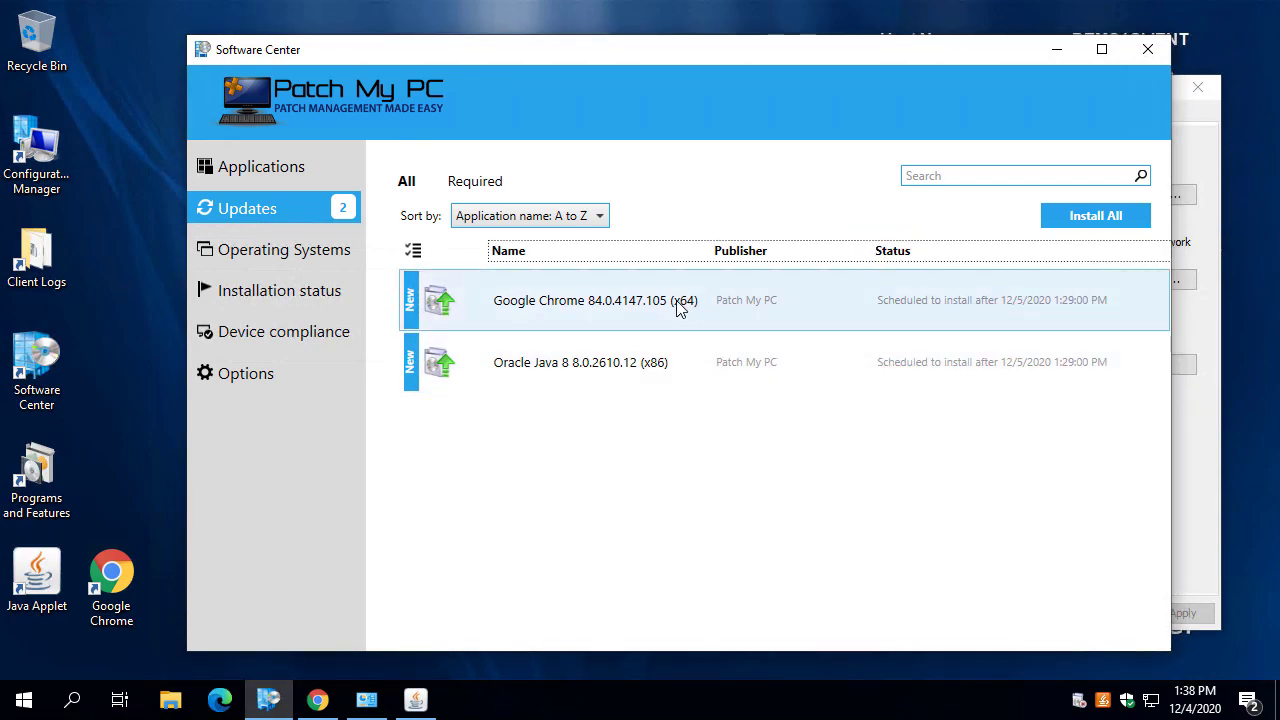
click(317, 699)
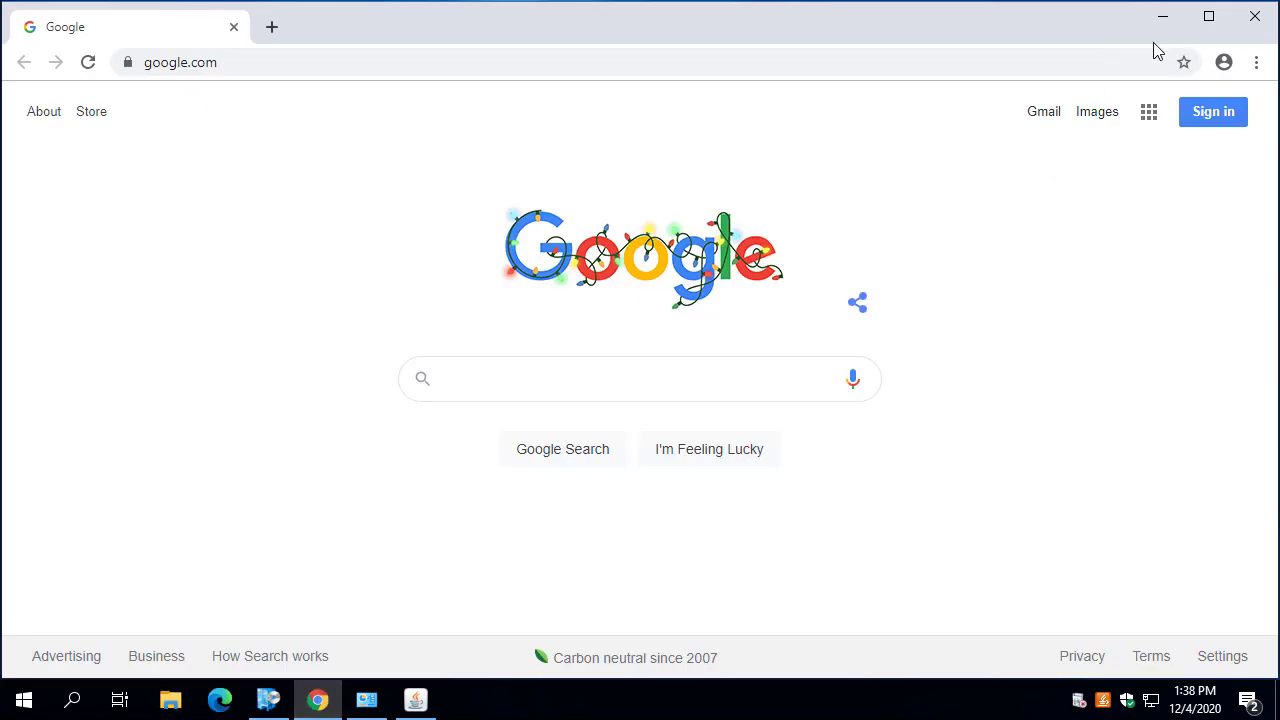
Relaunch Chrome from the desktop to check its current google.com address, then close it.
click(1254, 18)
click(637, 312)
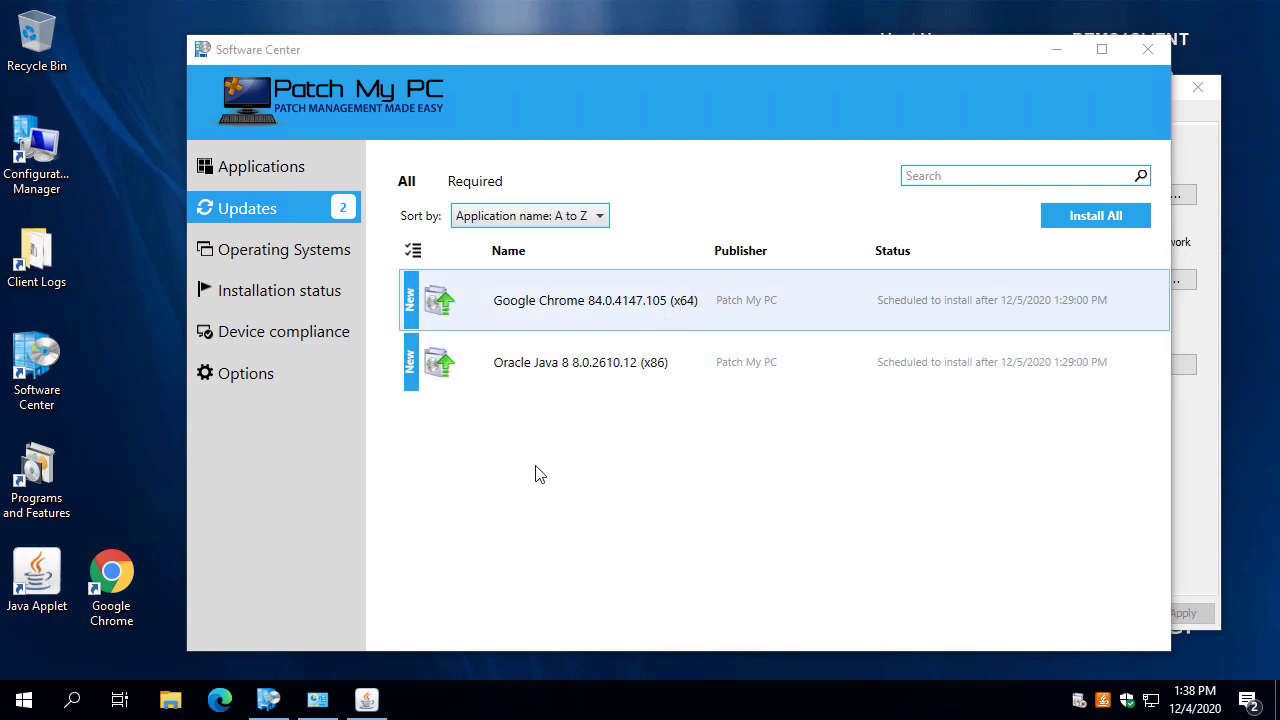
double_click(113, 585)
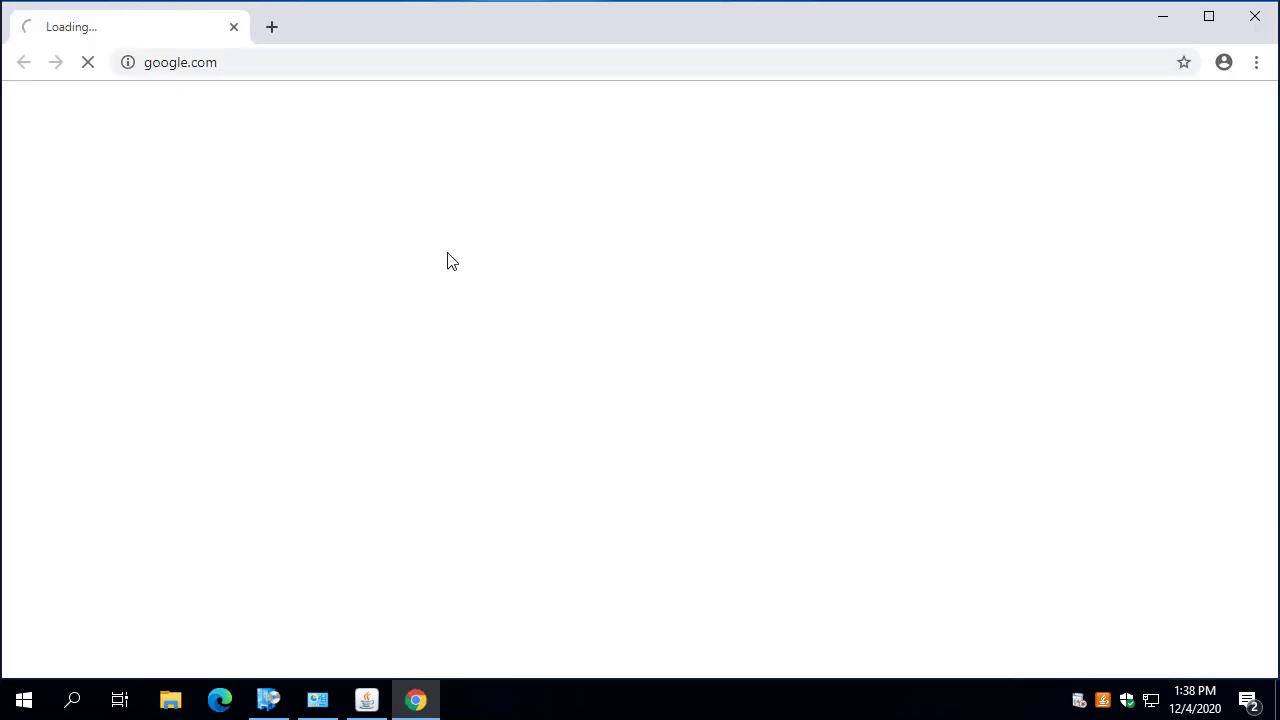
click(290, 66)
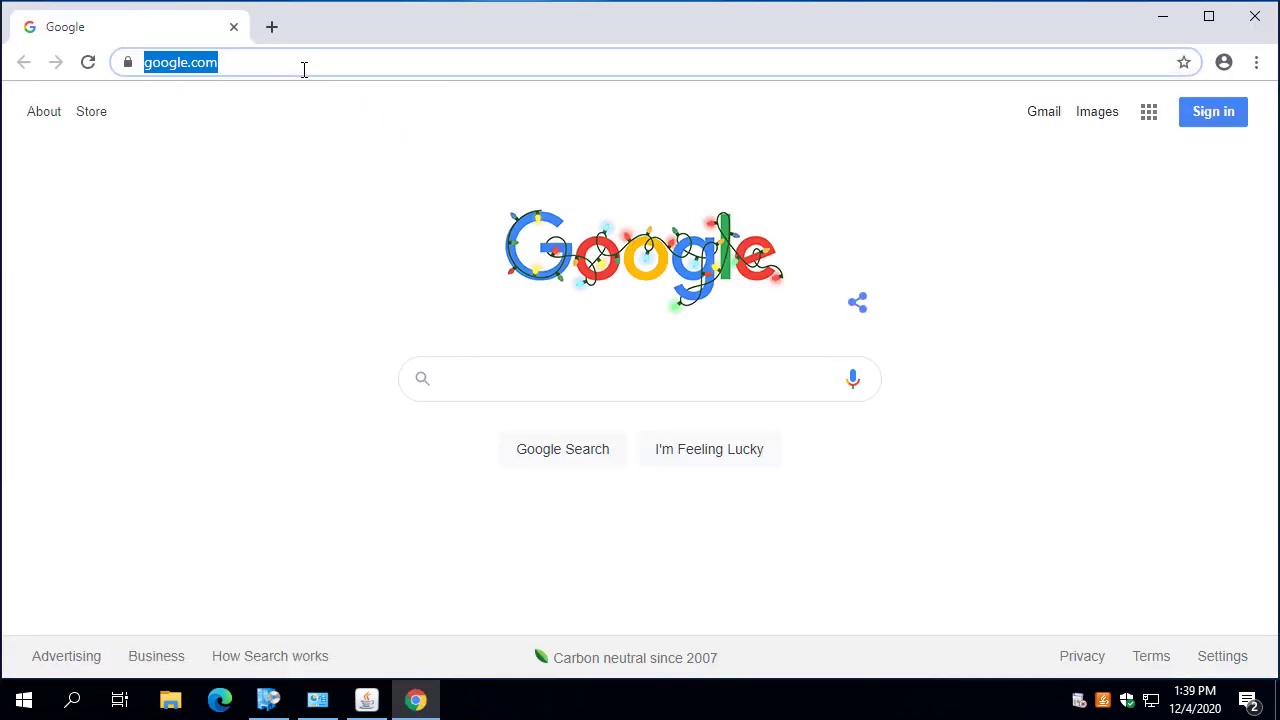
key(End)
key(ctrl+a)
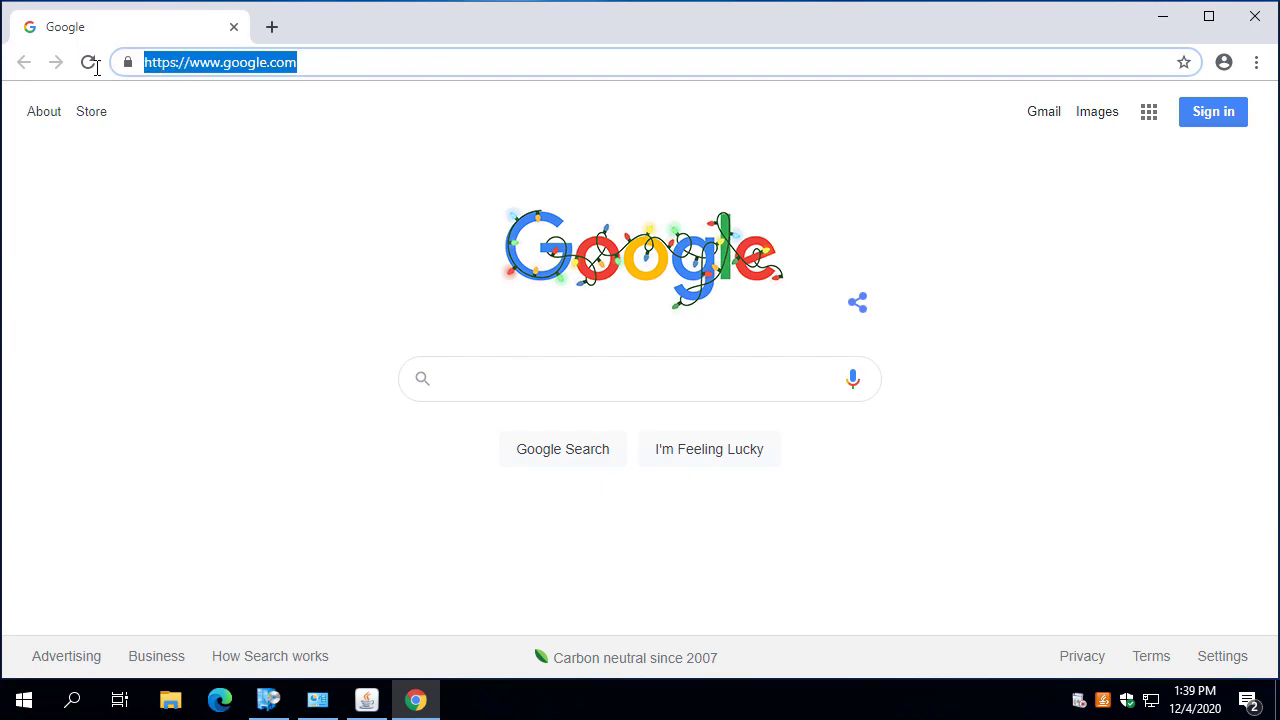
click(1255, 16)
Widen Programs and Features to confirm Google Chrome version 77.0.3865.75 is installed.
click(366, 699)
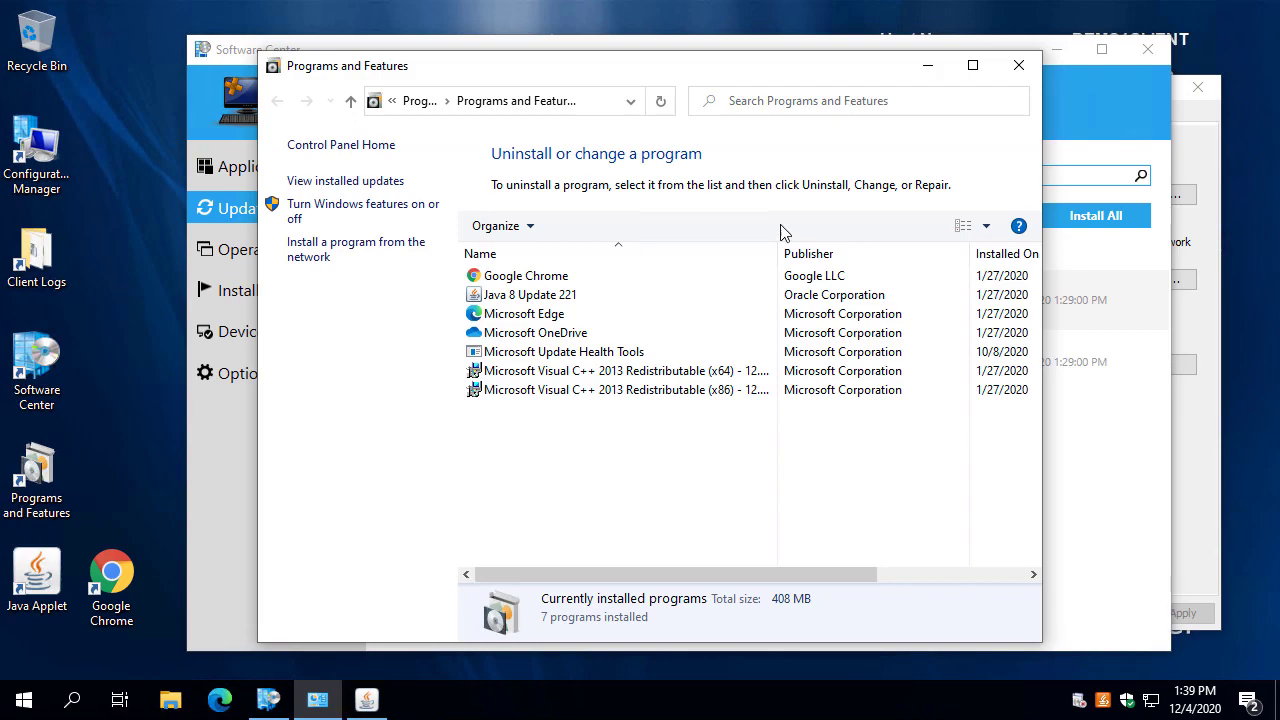
drag(1042, 160, 1258, 170)
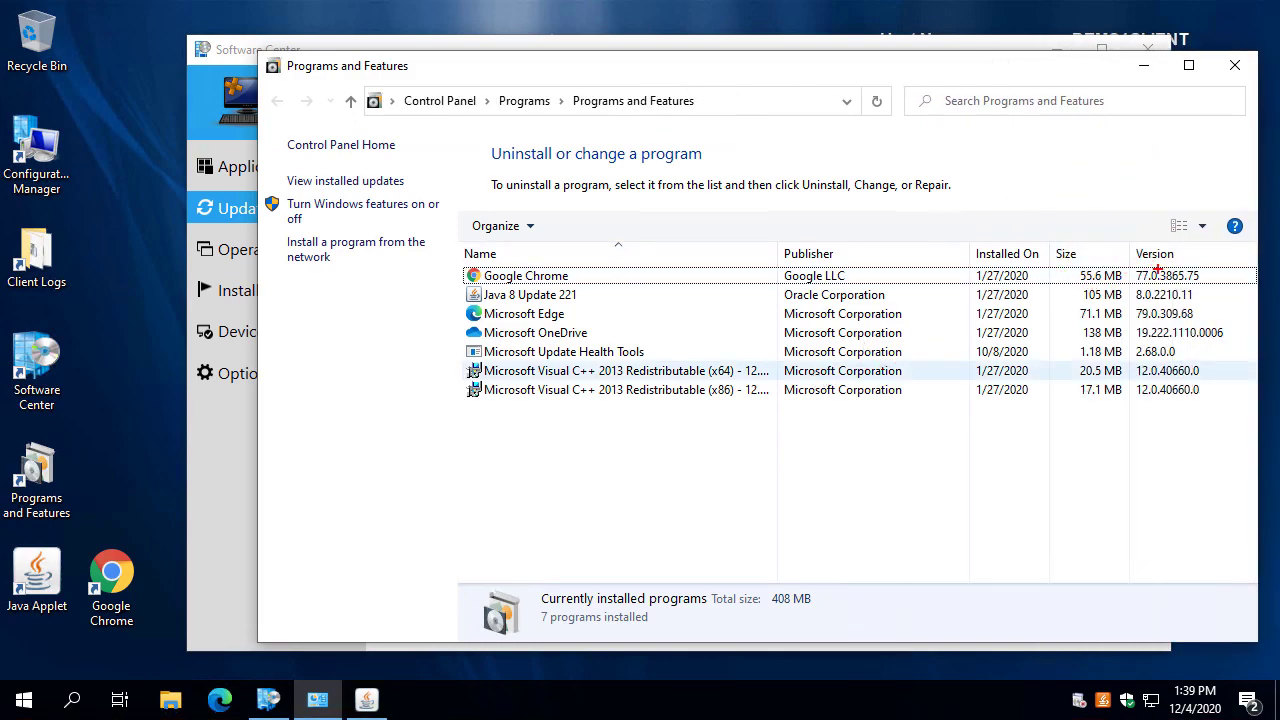
drag(1185, 268, 1253, 184)
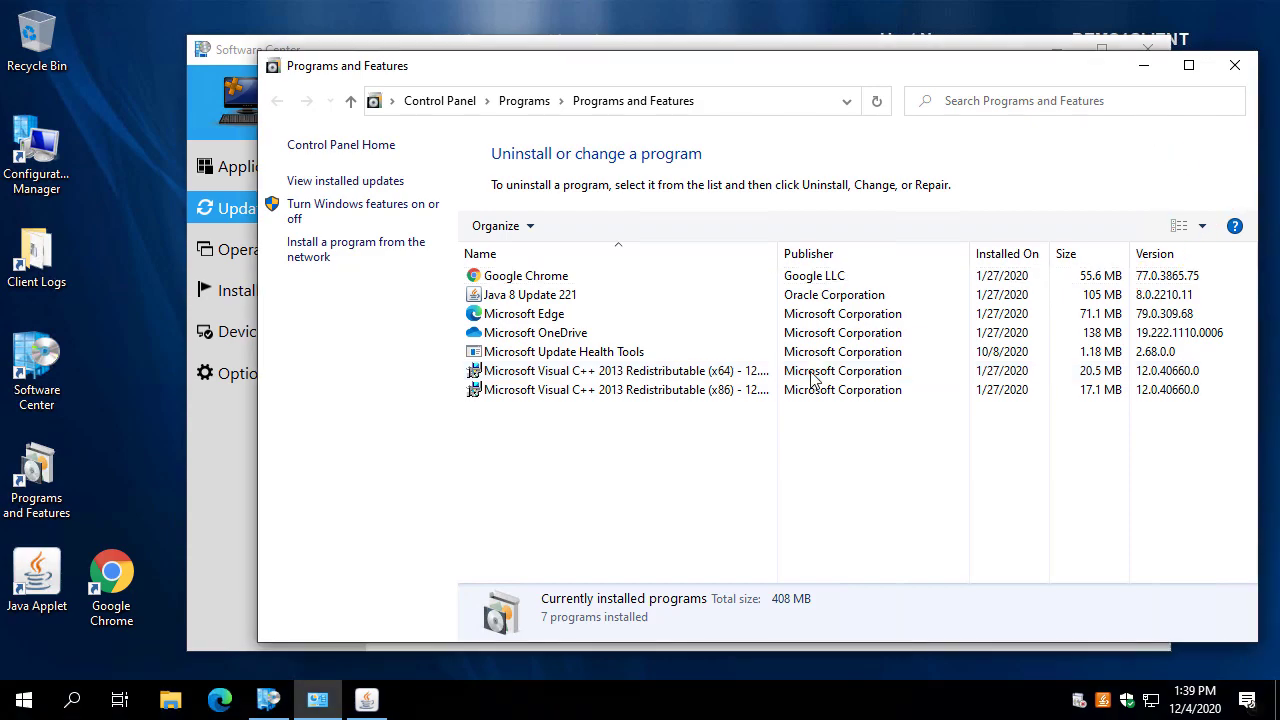
Start installing the Google Chrome 84.0.4147.105 (x64) update from Software Center.
click(1146, 62)
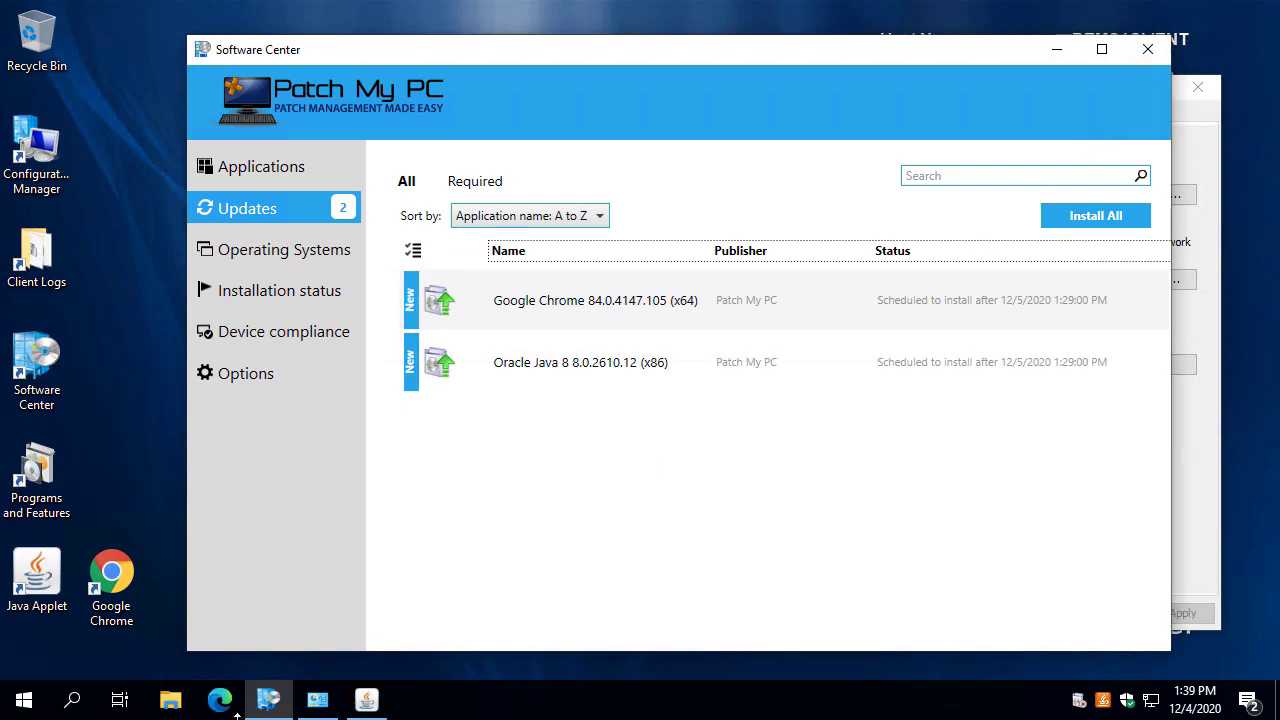
click(680, 312)
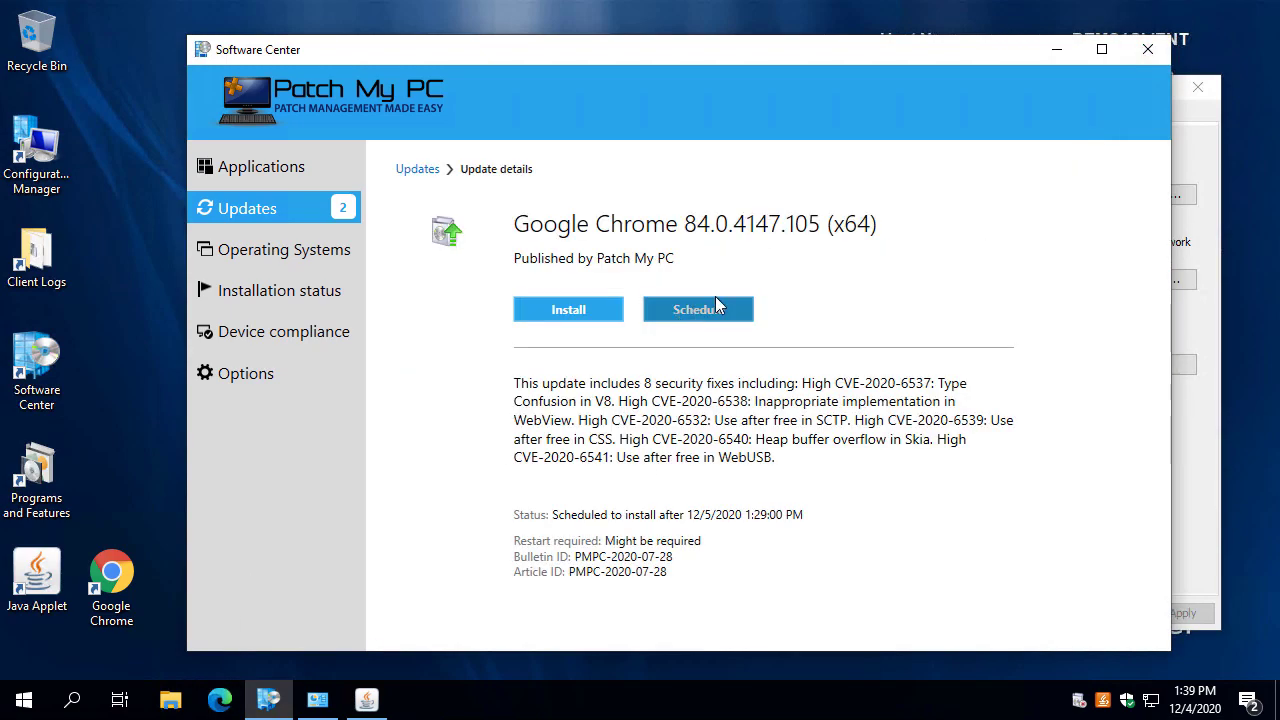
click(550, 310)
click(135, 612)
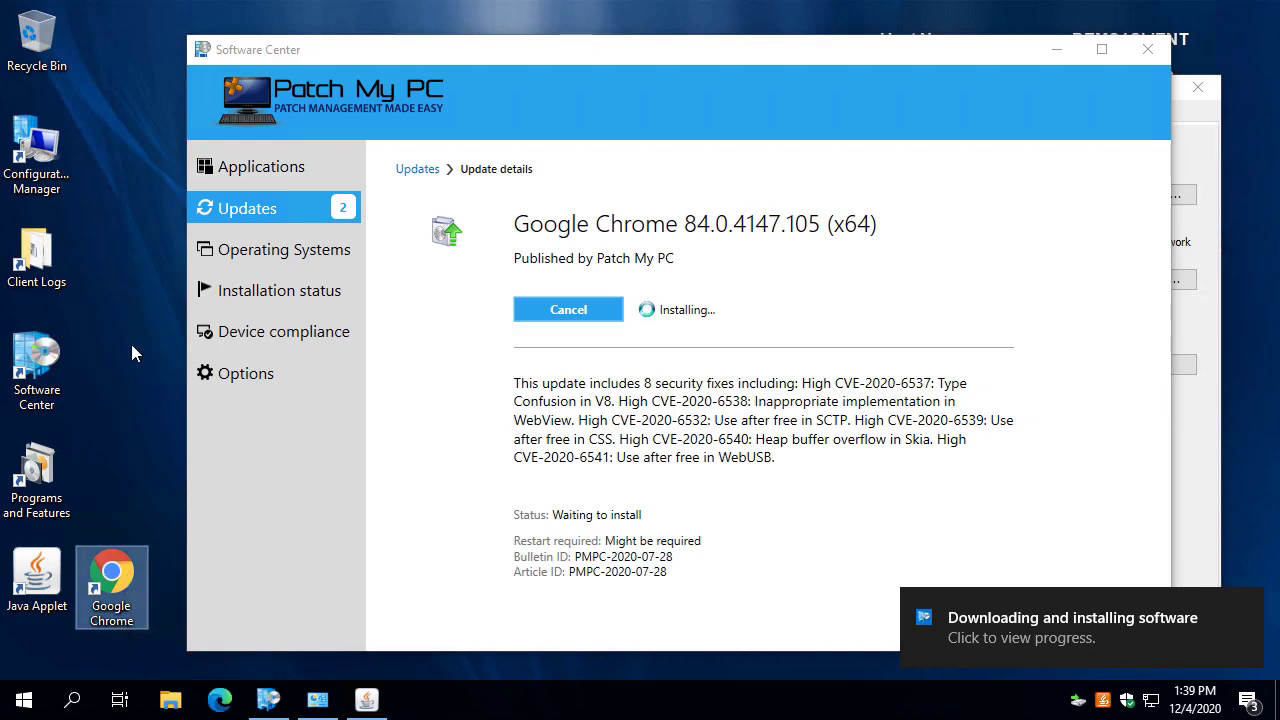
Open GoogleChromeStandaloneEnterprise64.msi.log from Client Logs > PatchMyPCInstallLogs in the log viewer.
double_click(36, 255)
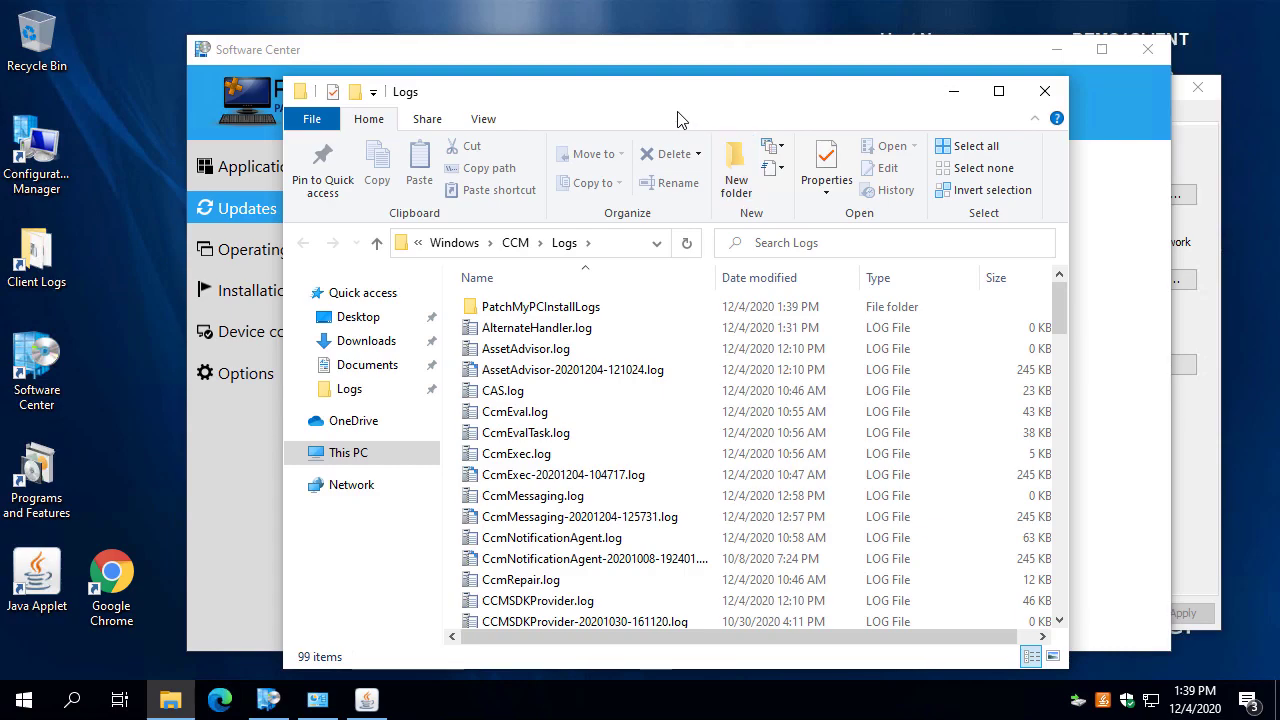
drag(602, 104, 716, 75)
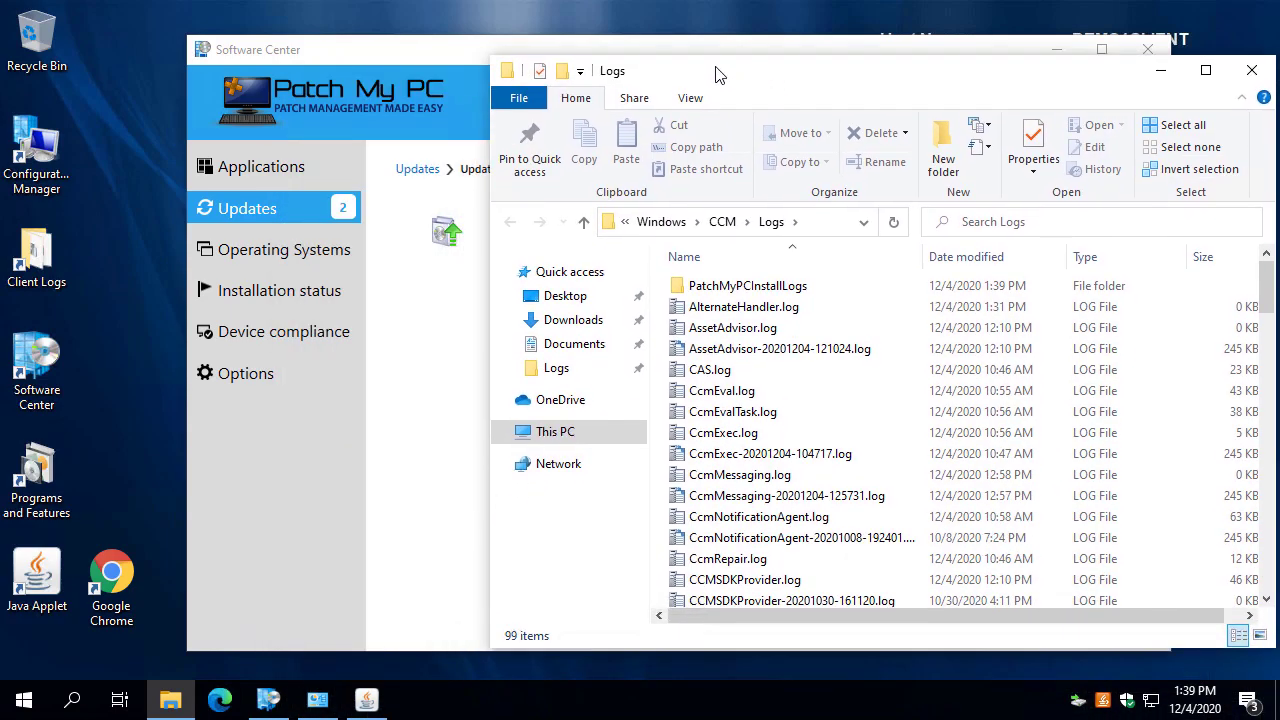
double_click(718, 286)
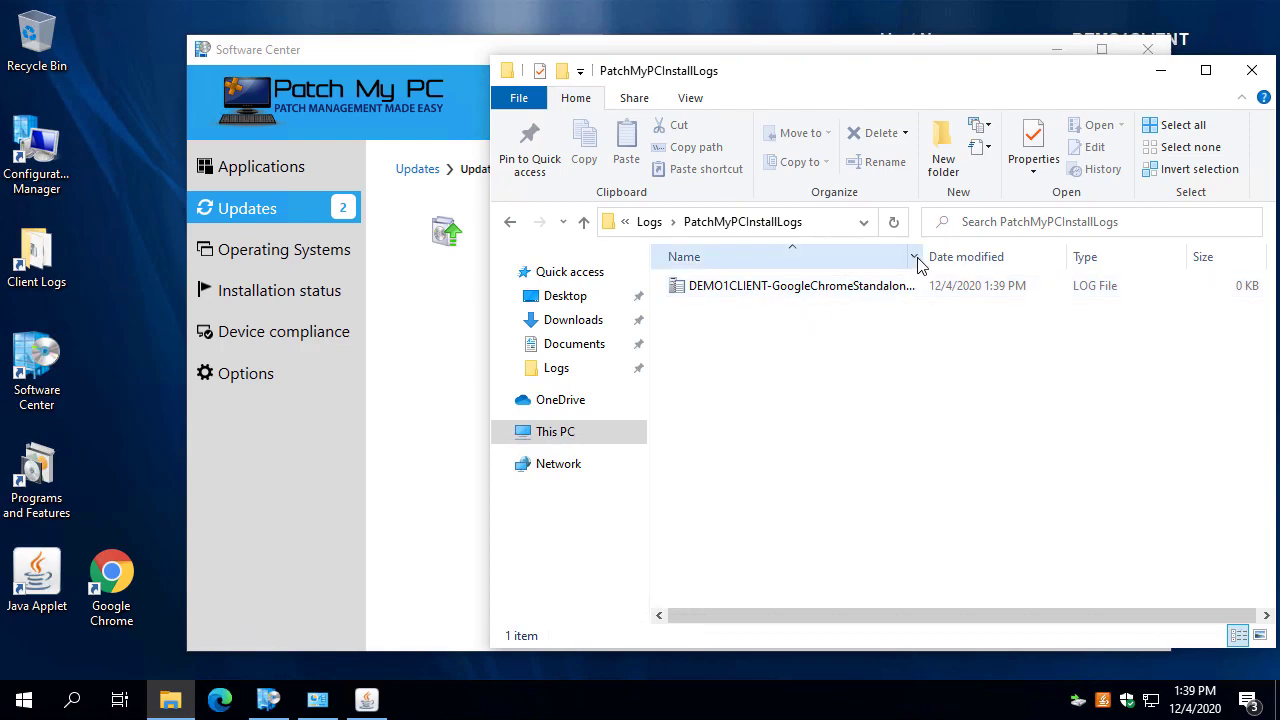
double_click(858, 288)
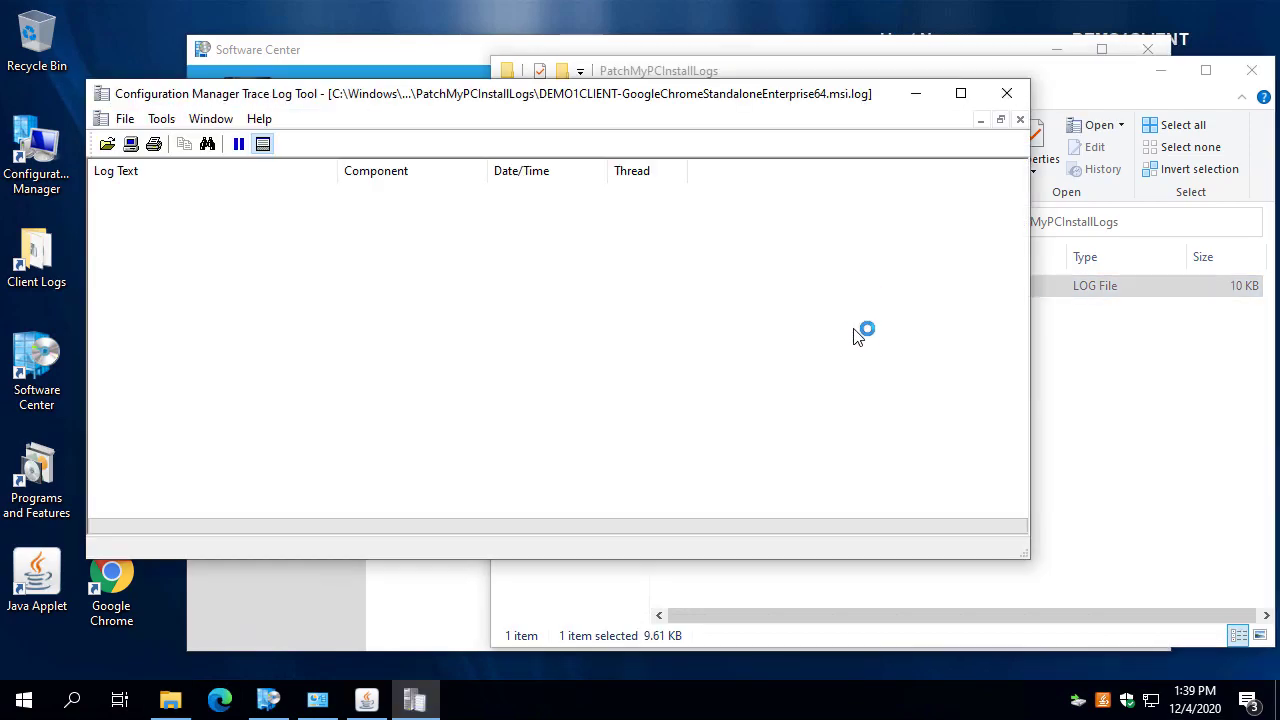
Snap the log viewer aside, check Software Center's install progress, and return to the log folder.
key(super+Right)
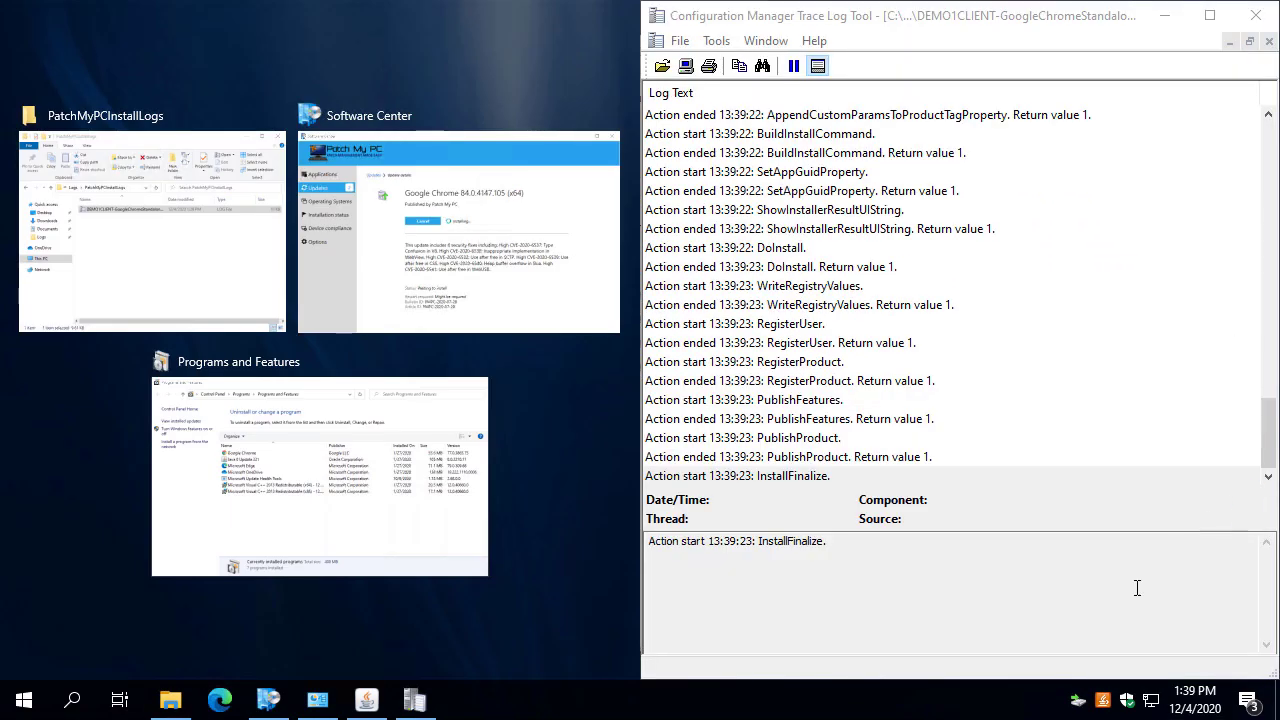
key(Escape)
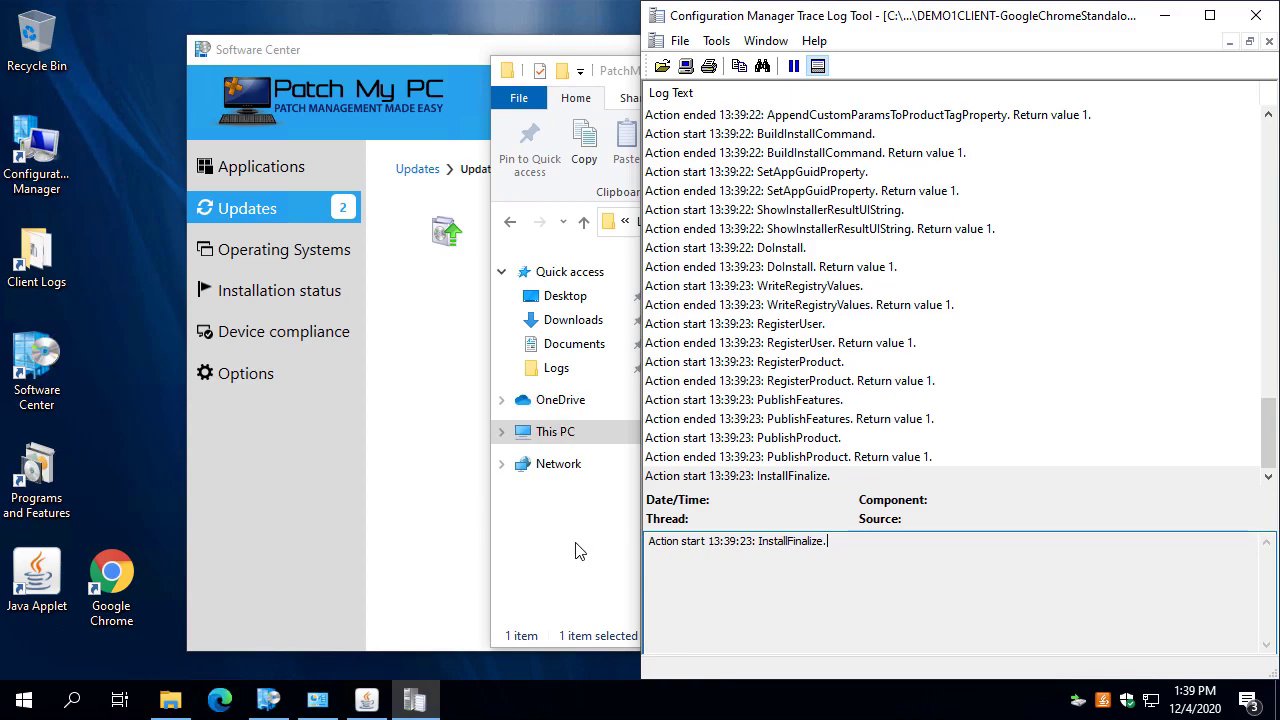
click(460, 482)
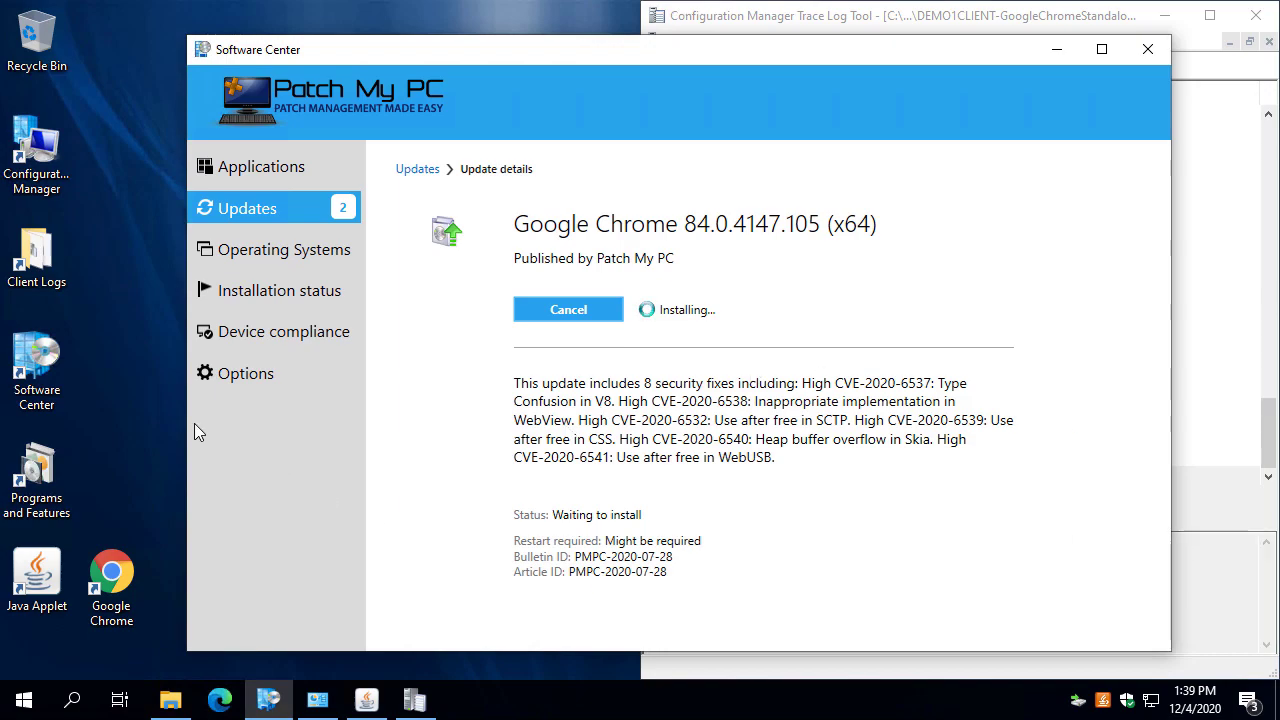
click(170, 700)
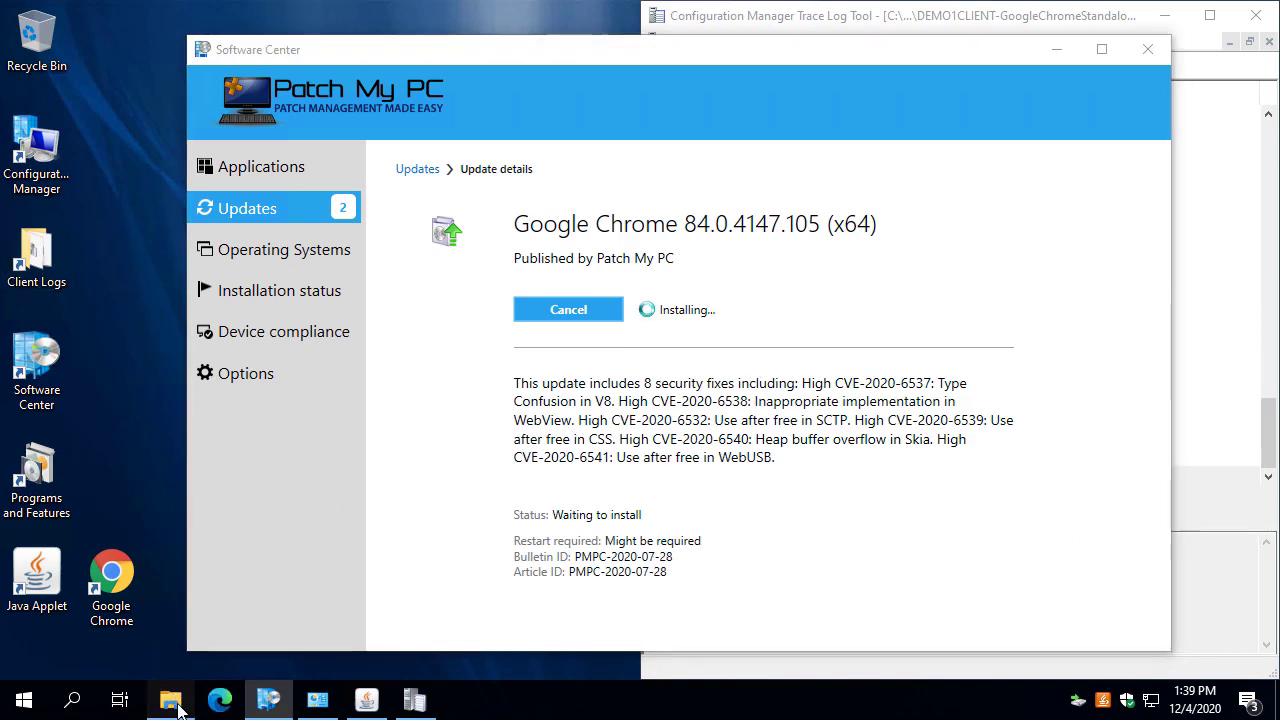
Open PatchMyPC-ScriptRunner.log from the Logs folder in CMTrace.
click(649, 221)
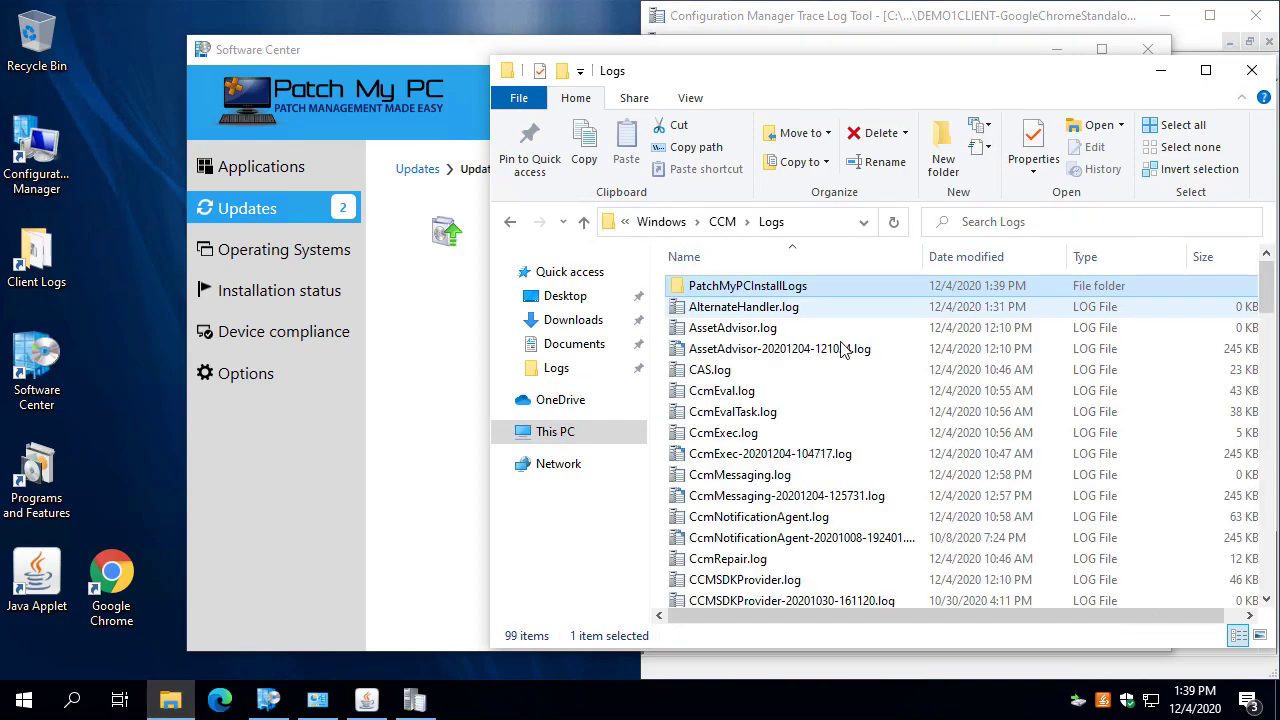
key(p)
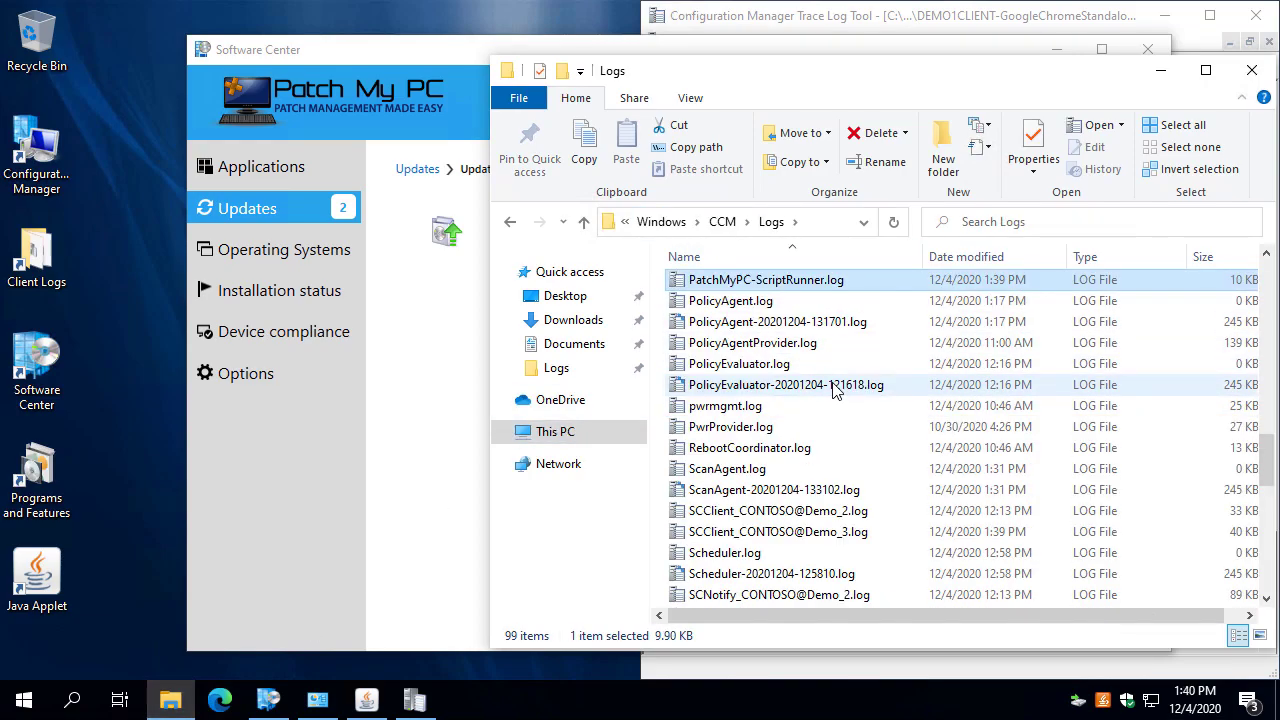
key(Return)
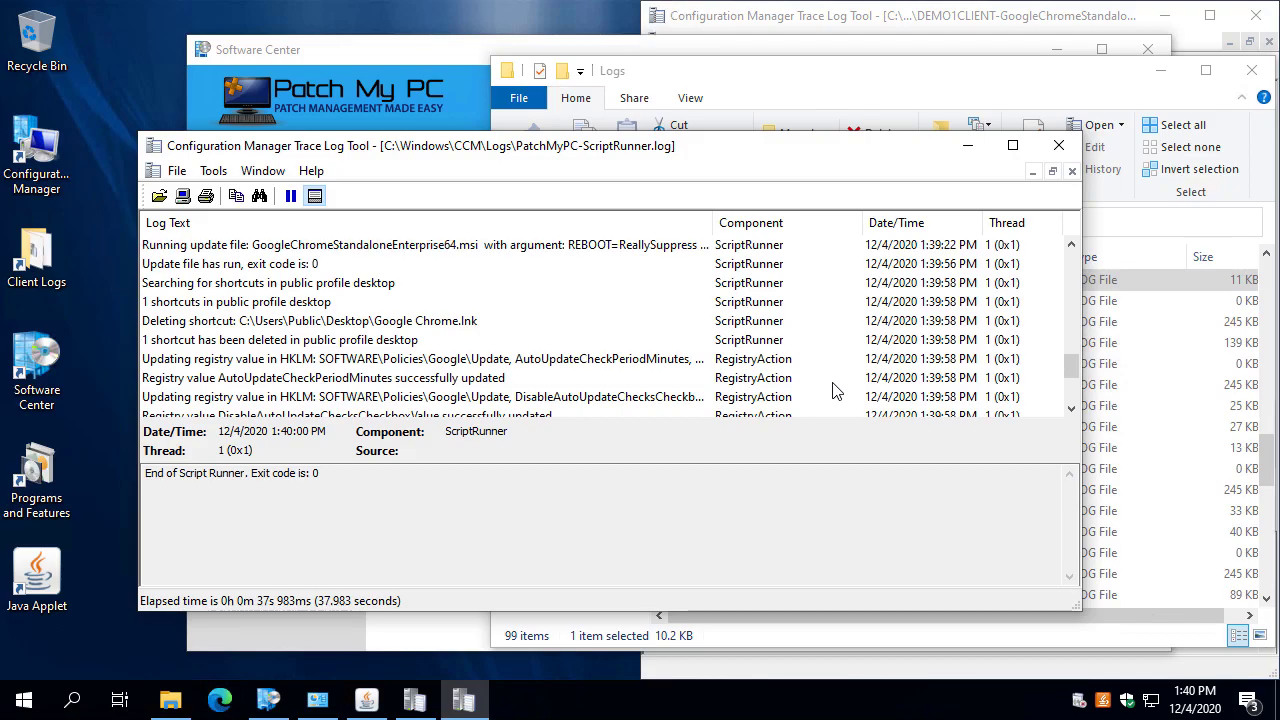
mouse_move(908, 150)
mouse_down()
mouse_move(873, 569)
mouse_move(894, 686)
mouse_move(870, 50)
mouse_move(820, 2)
mouse_up()
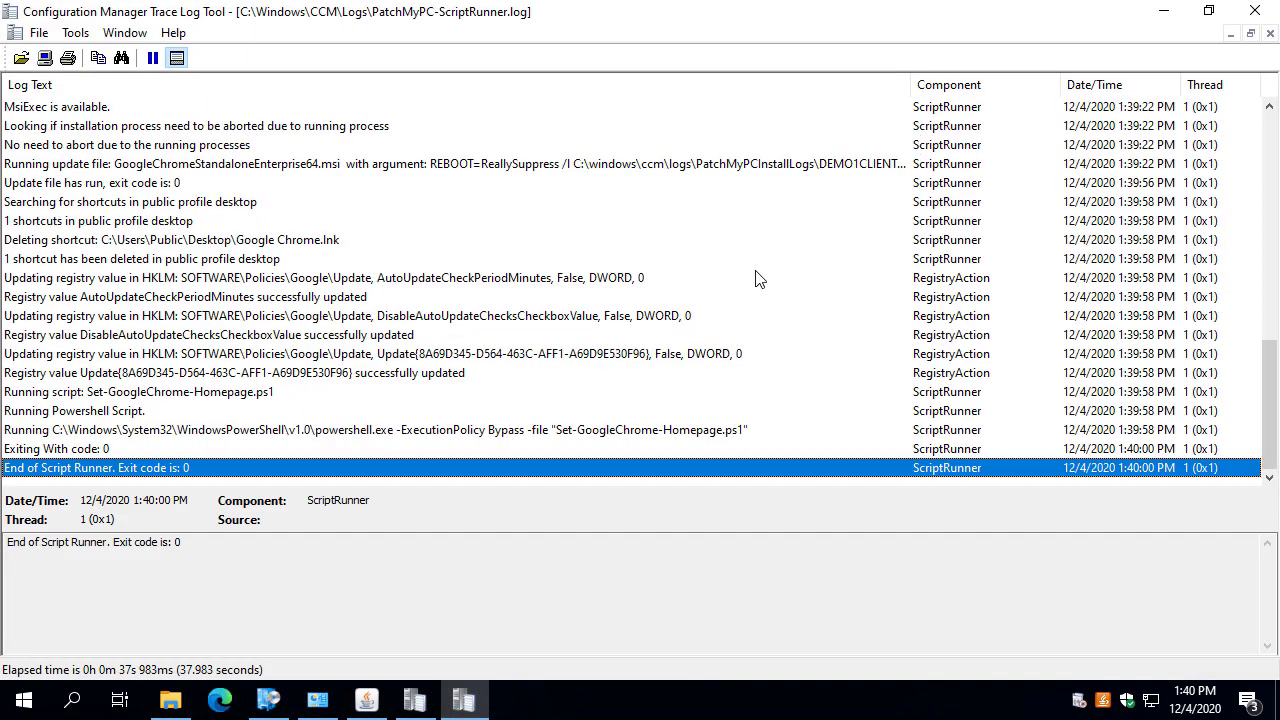
scroll(668, 344, up, 3)
Inspect the Running update file entry, highlighting the REBOOT=ReallySuppress argument and install log path.
click(325, 342)
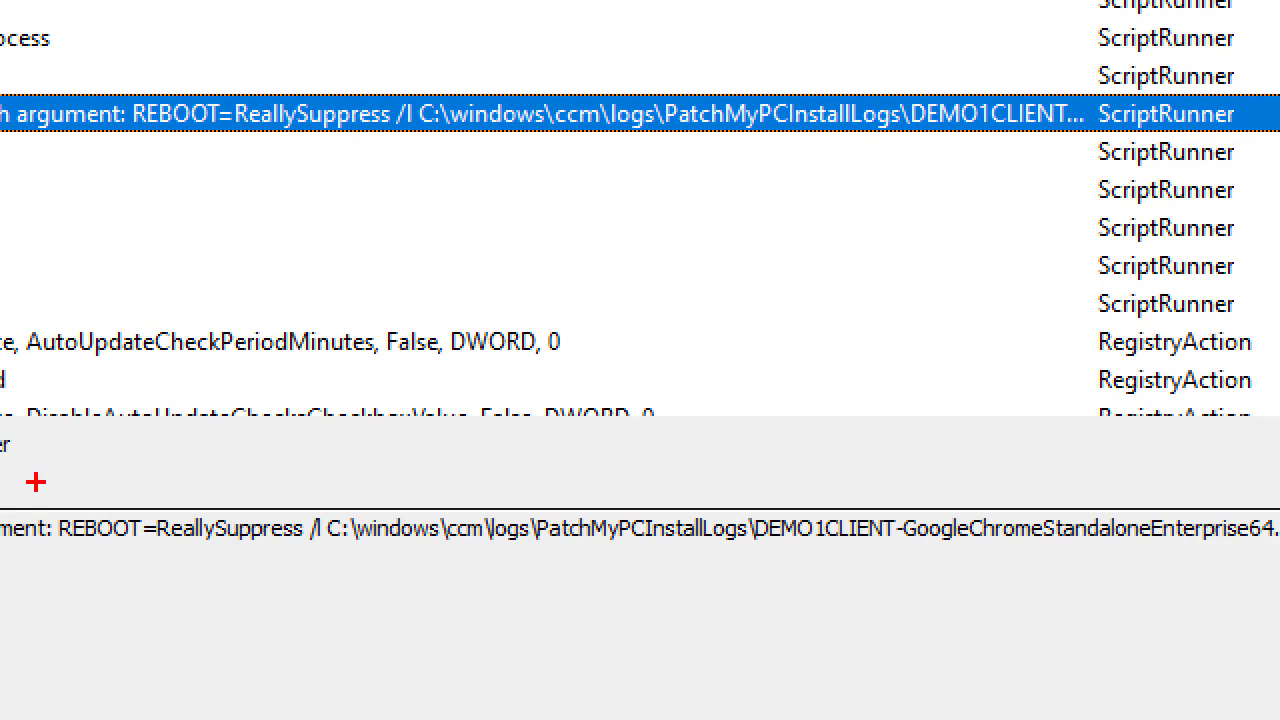
mouse_move(30, 492)
mouse_down()
mouse_move(423, 522)
mouse_move(423, 554)
mouse_move(294, 548)
mouse_move(343, 423)
mouse_move(415, 312)
mouse_up()
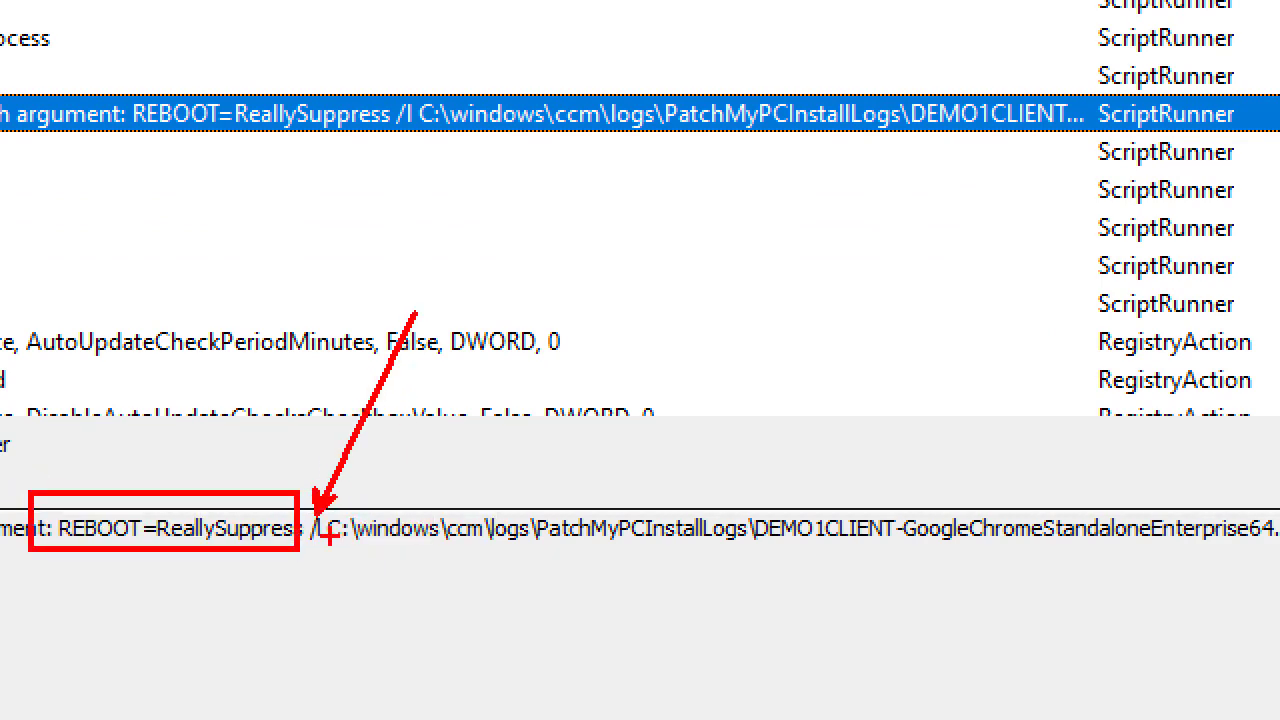
drag(328, 512, 764, 553)
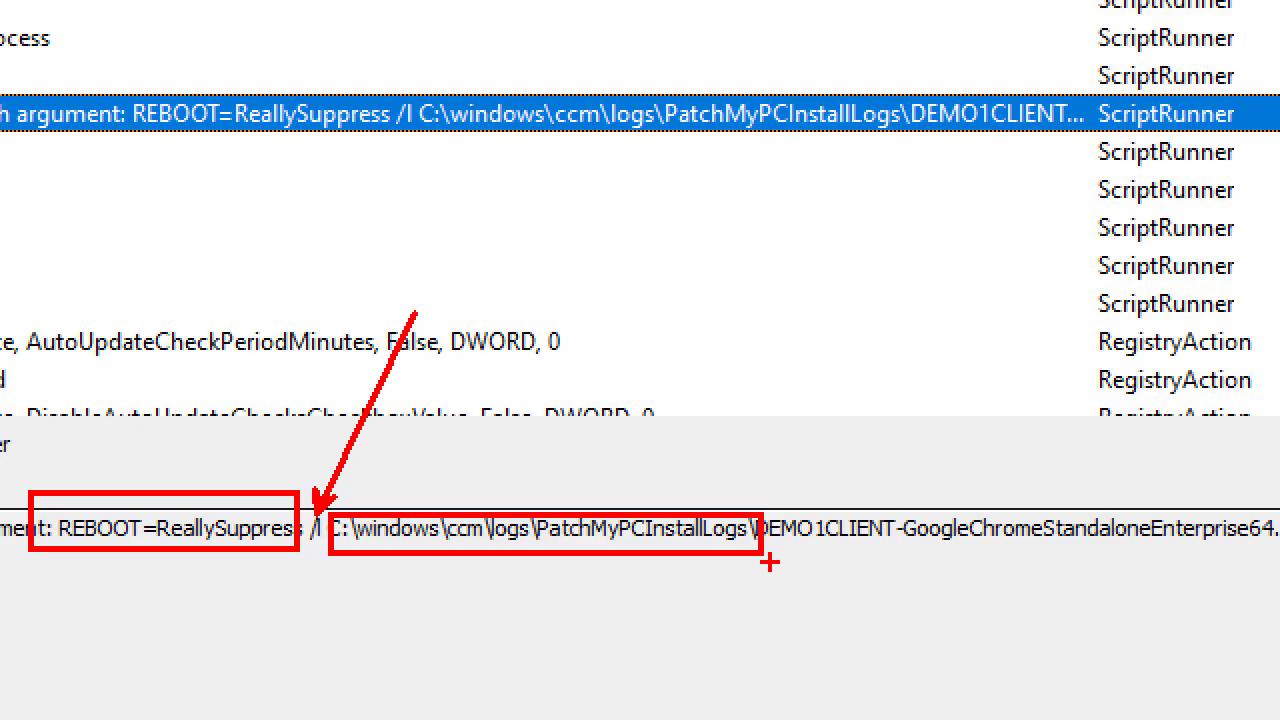
key(Escape)
Review the deleted desktop shortcut entry and the Chrome auto-update registry entries.
scroll(318, 348, down, 1)
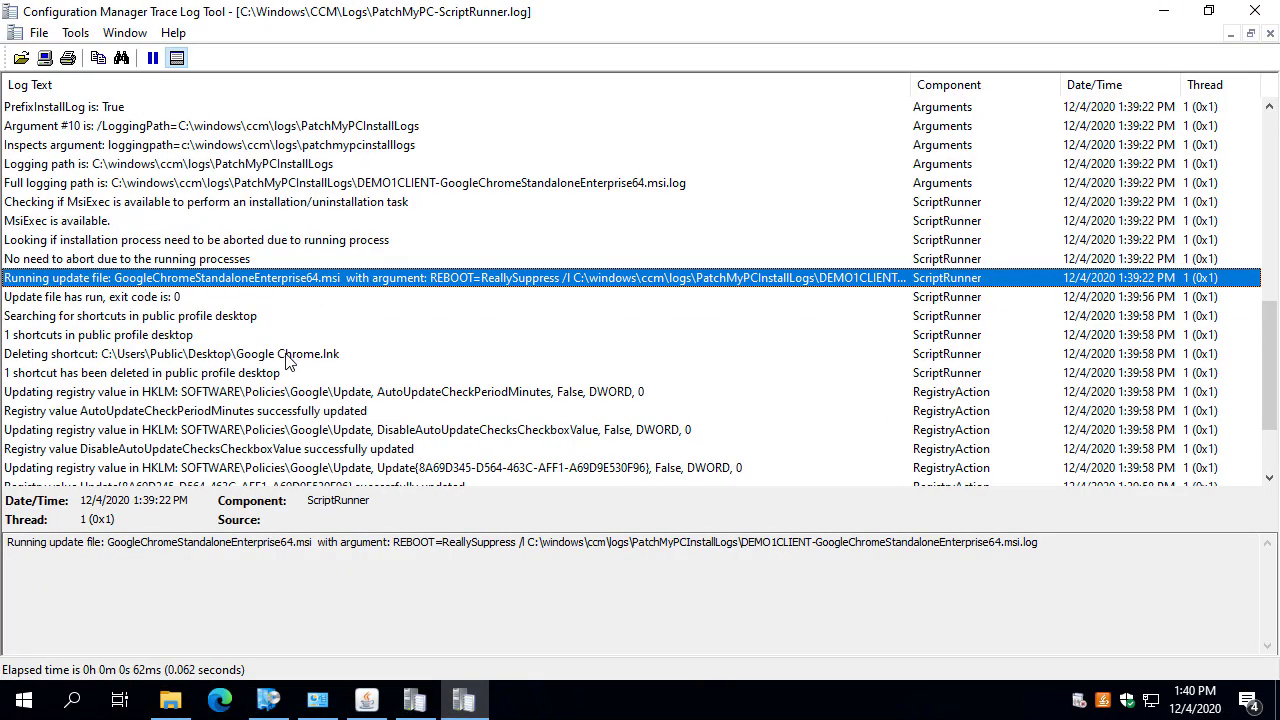
click(270, 354)
drag(354, 540, 95, 548)
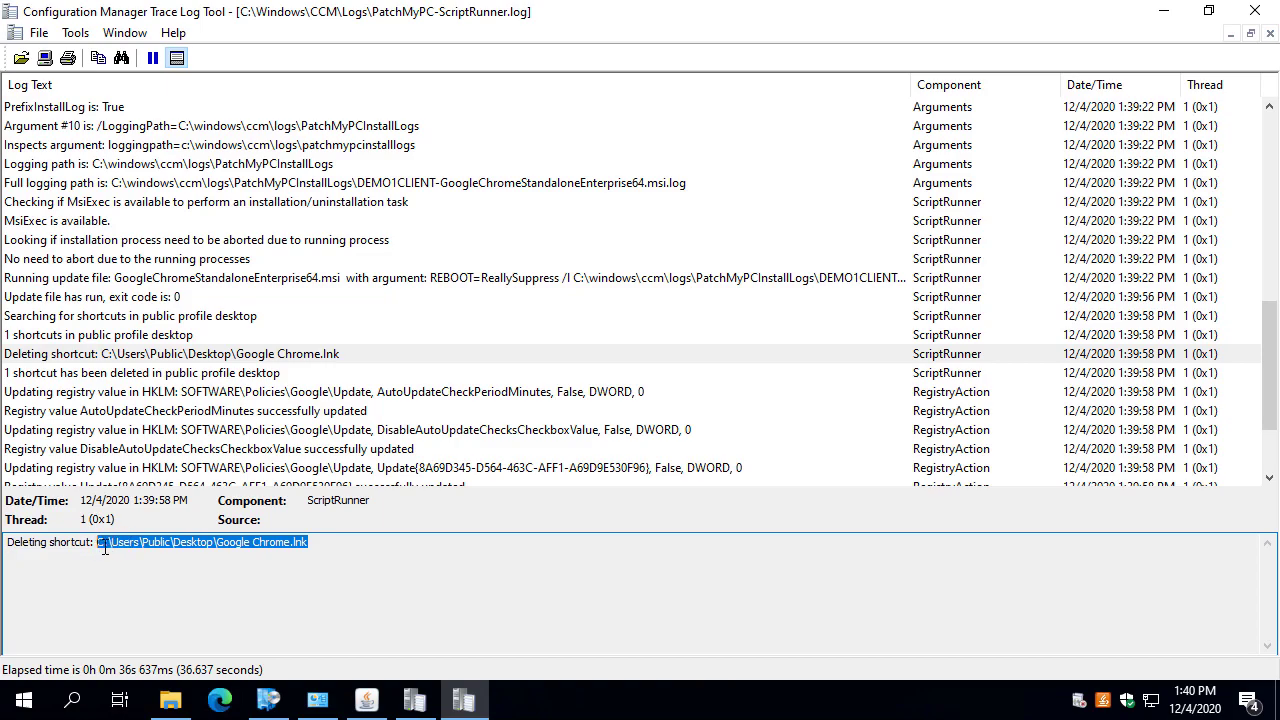
click(390, 392)
scroll(420, 400, down, 2)
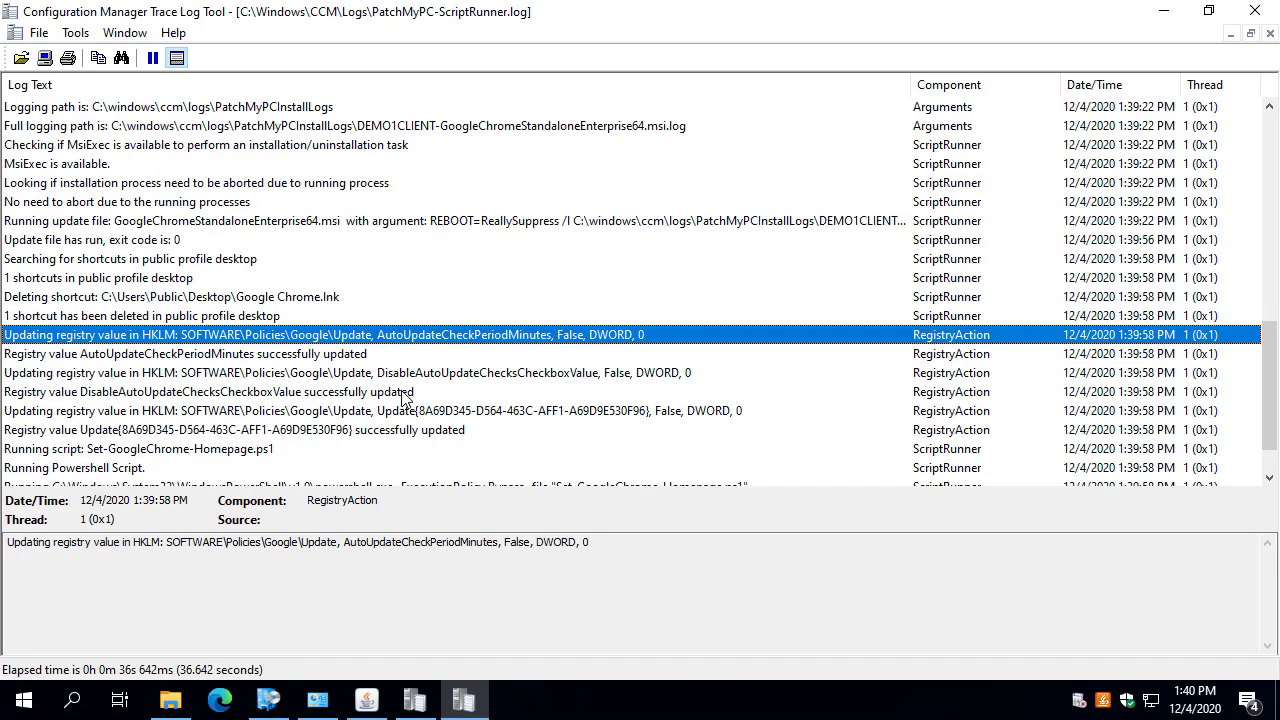
ctrl+click(516, 318)
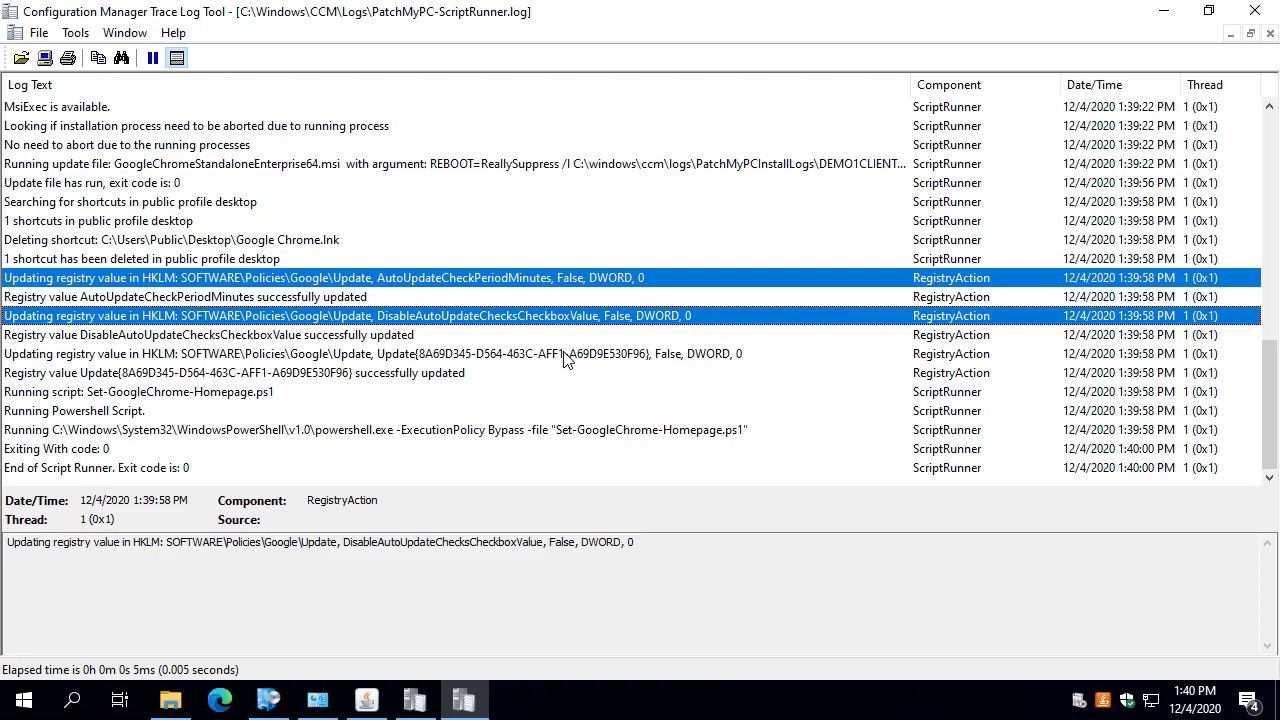
ctrl+click(563, 356)
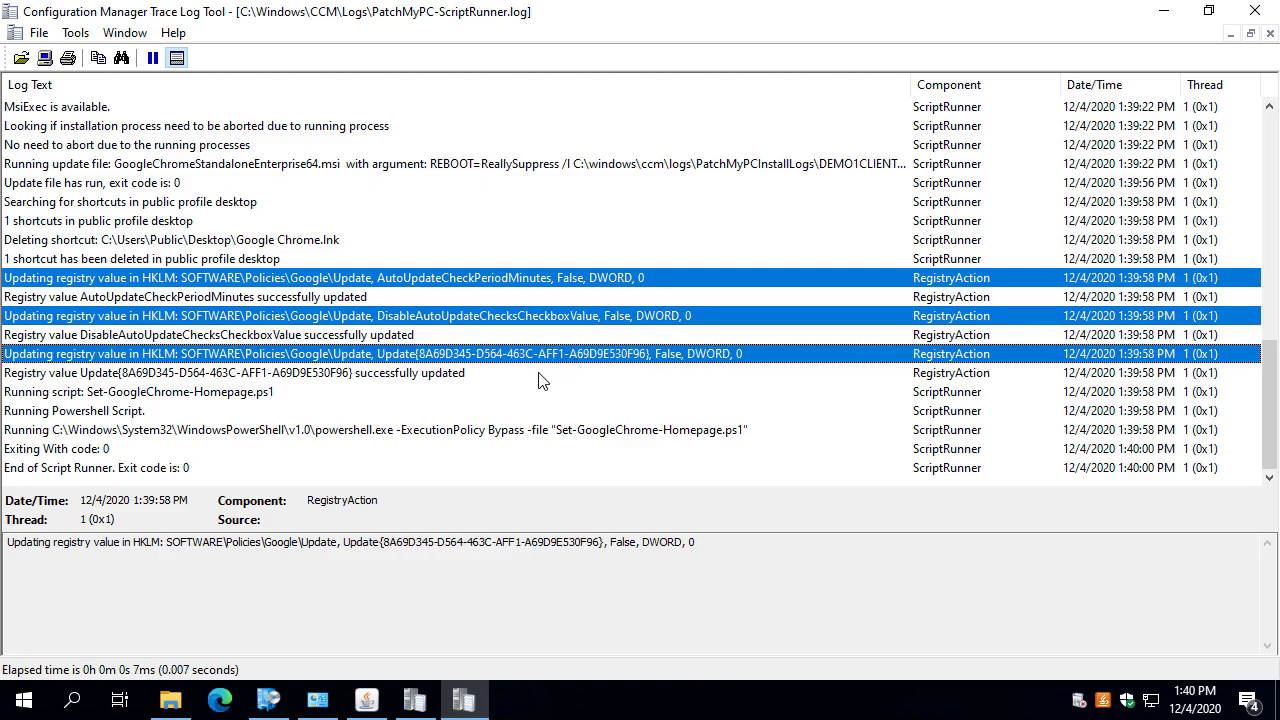
Select the Set-GoogleChrome-Homepage.ps1 PowerShell command text, then close CMTrace.
click(548, 432)
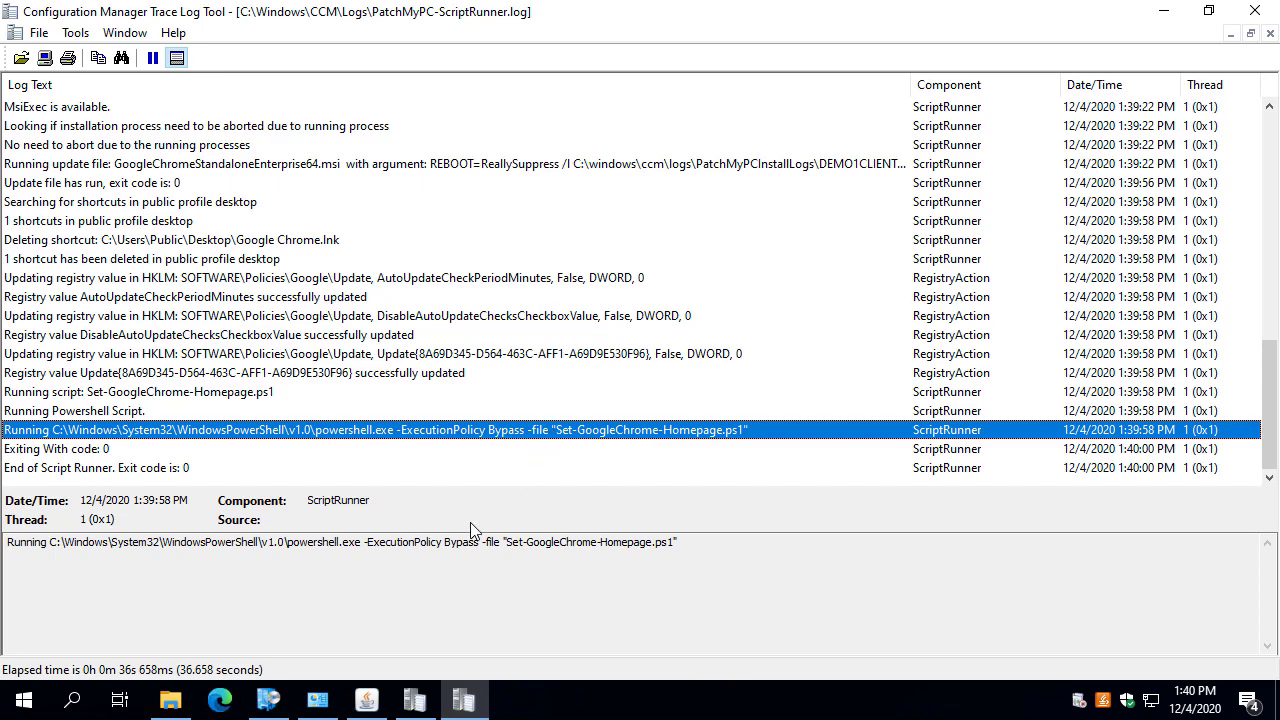
drag(702, 545, 96, 542)
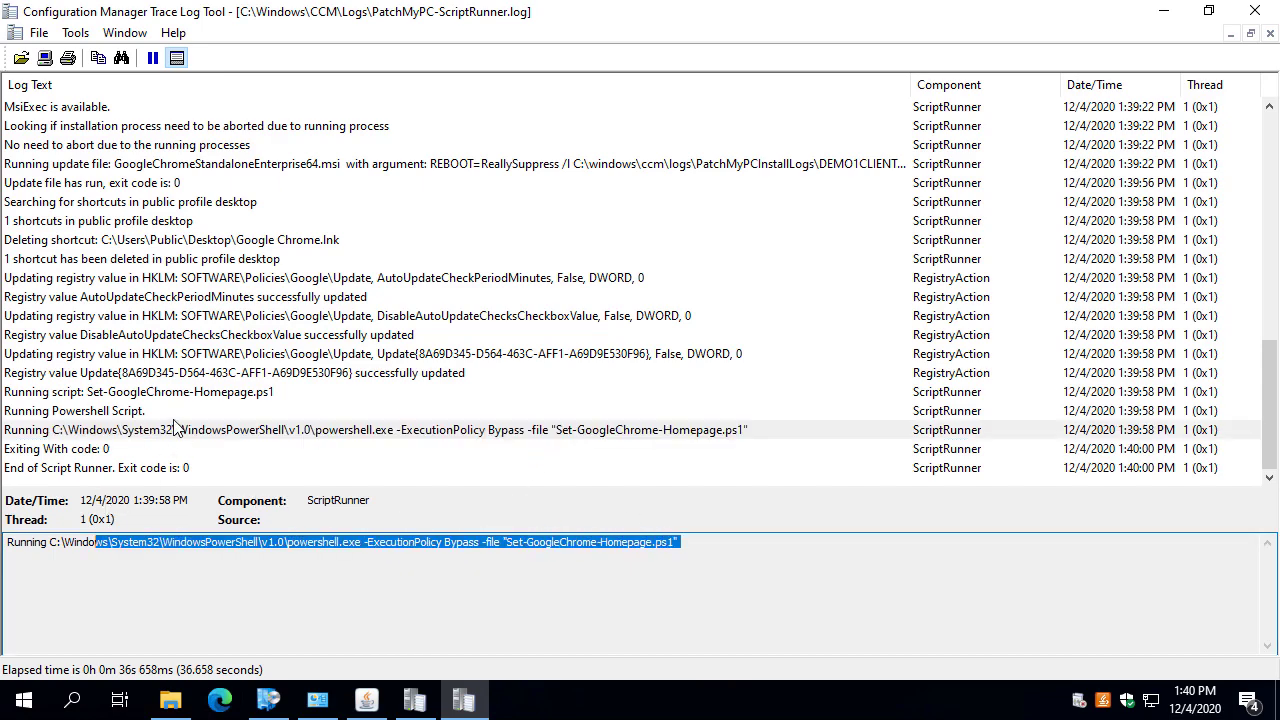
click(1255, 10)
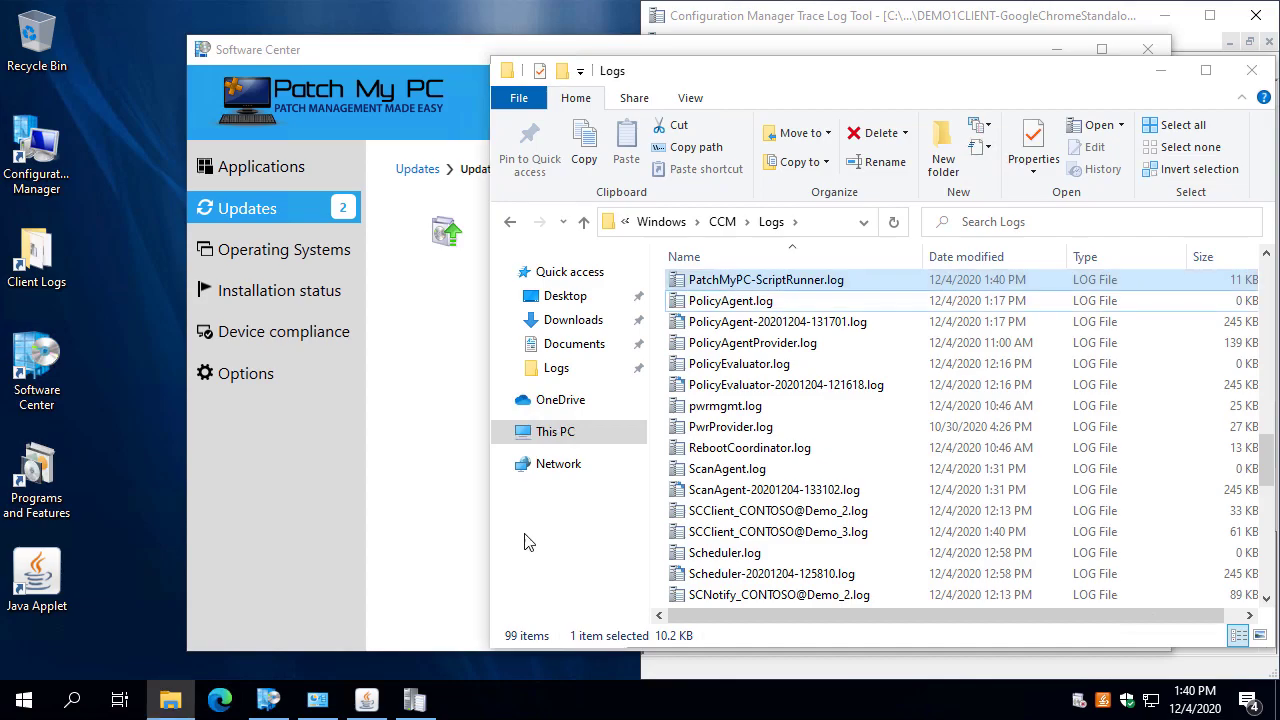
click(24, 690)
Launch Chrome via Start search 'chro', confirm it opens patchmypc.com, then close it.
click(60, 686)
text(chro)
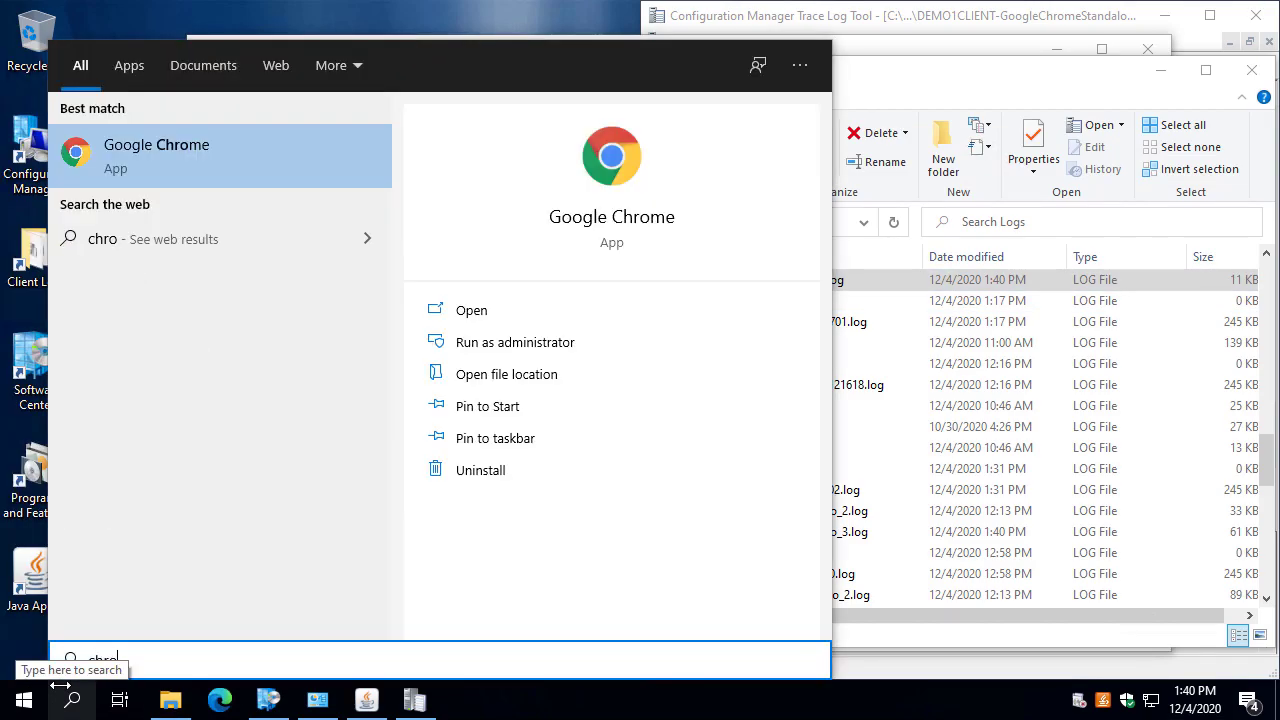
key(Escape)
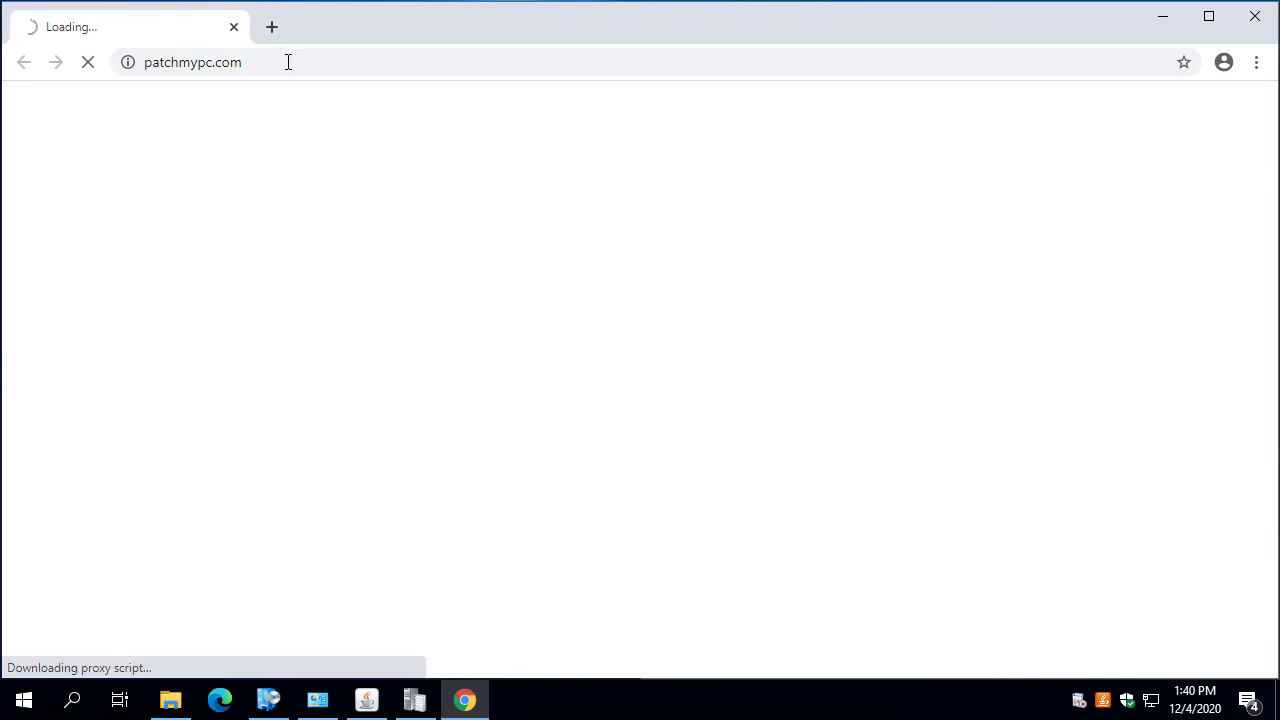
click(283, 62)
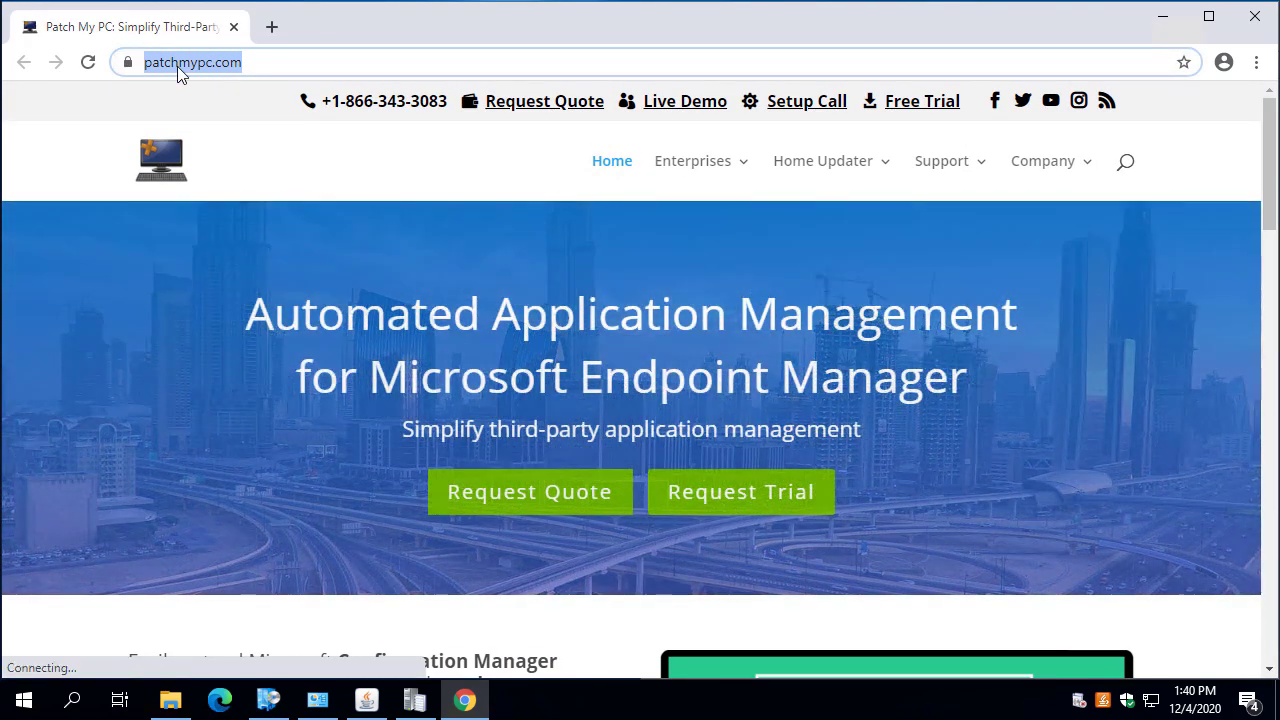
scroll(620, 410, down, 5)
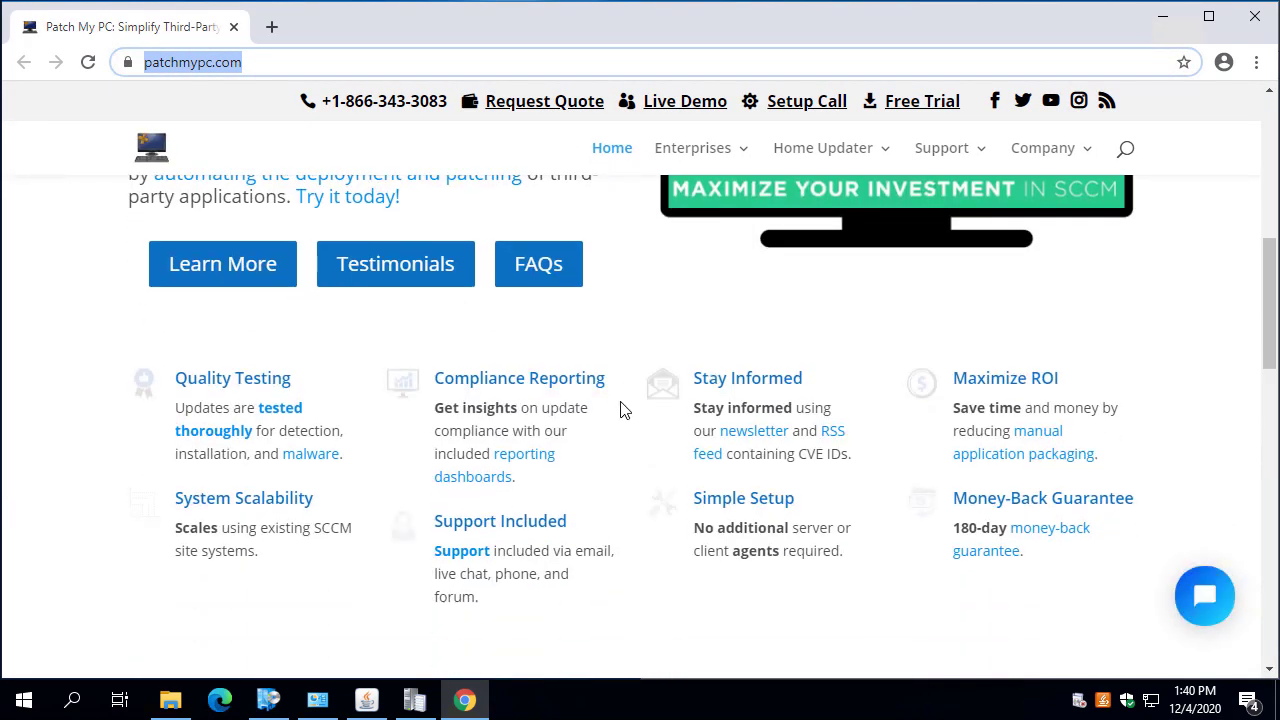
scroll(643, 429, down, 15)
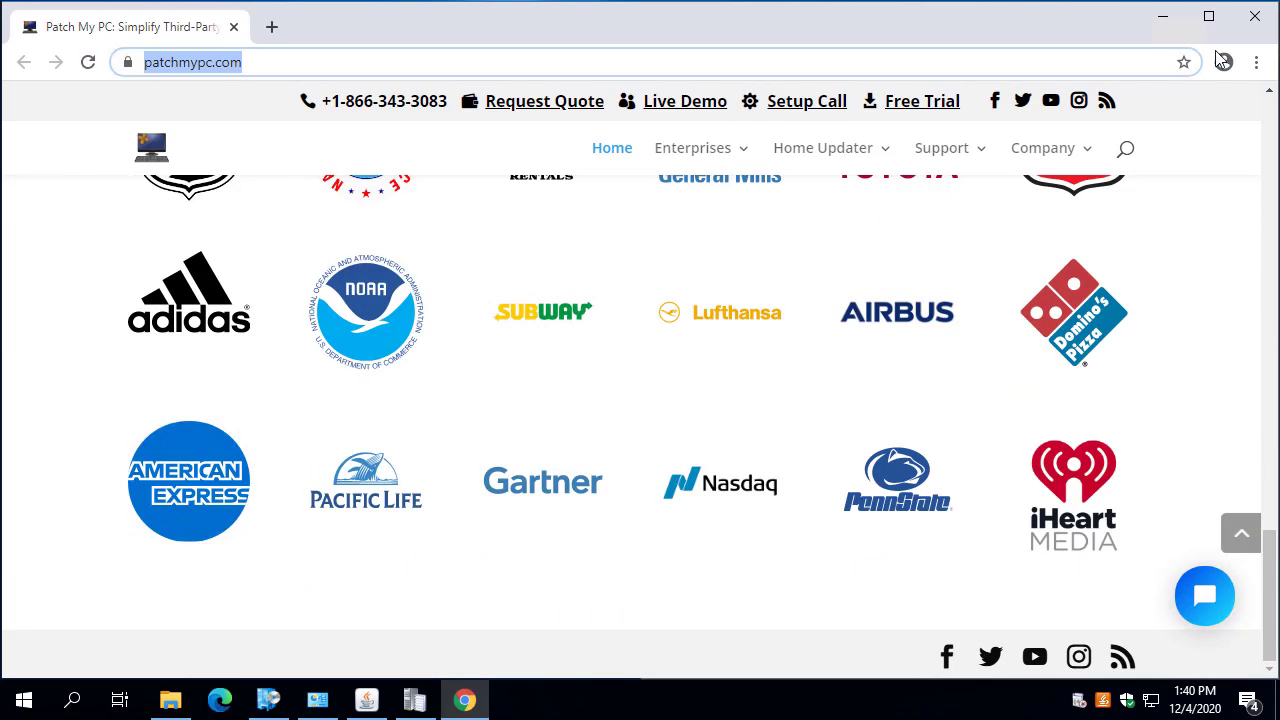
click(1255, 16)
Install the Oracle Java 8 8.0.2610.12 (x86) update and close the Java Control Panel that appears.
click(455, 343)
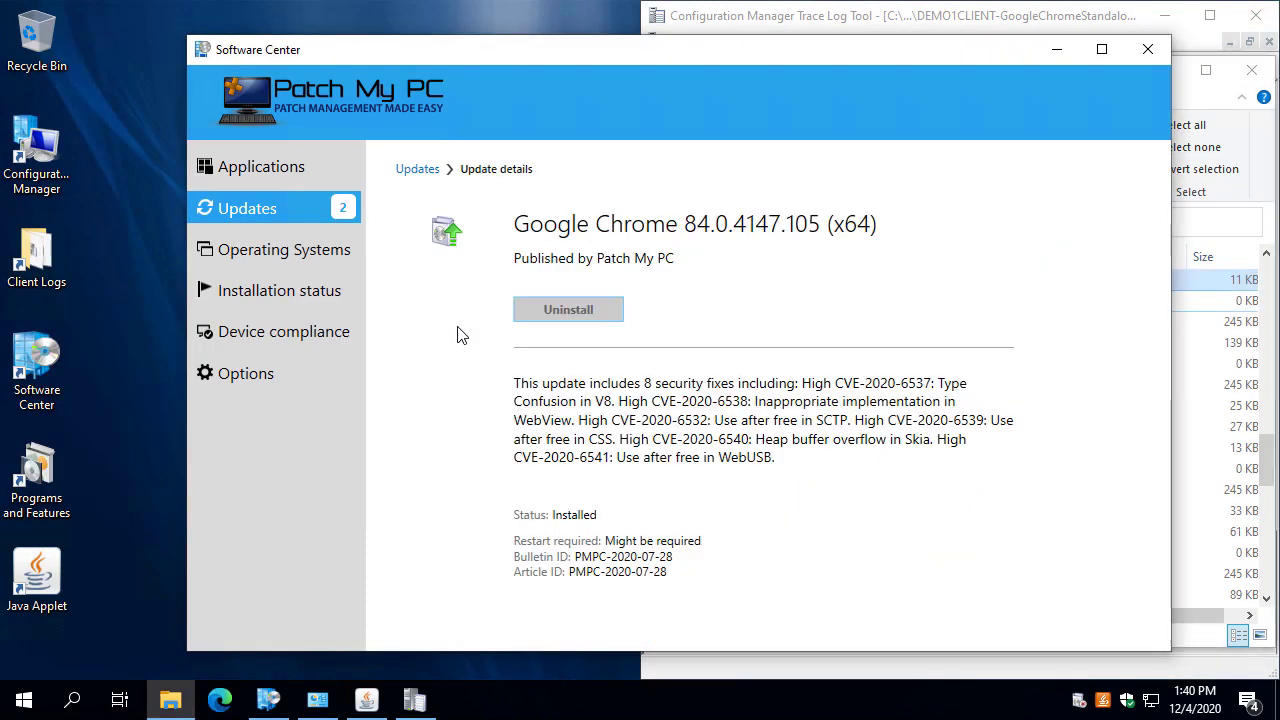
click(432, 170)
click(574, 369)
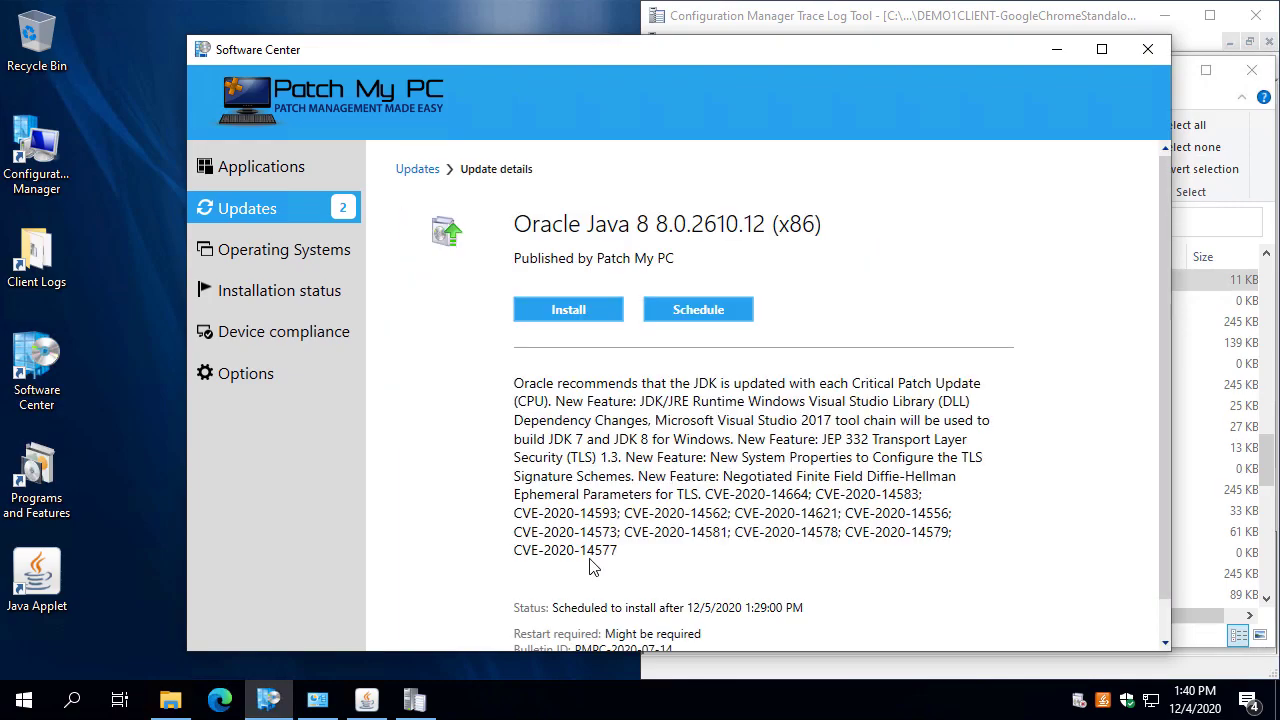
click(559, 305)
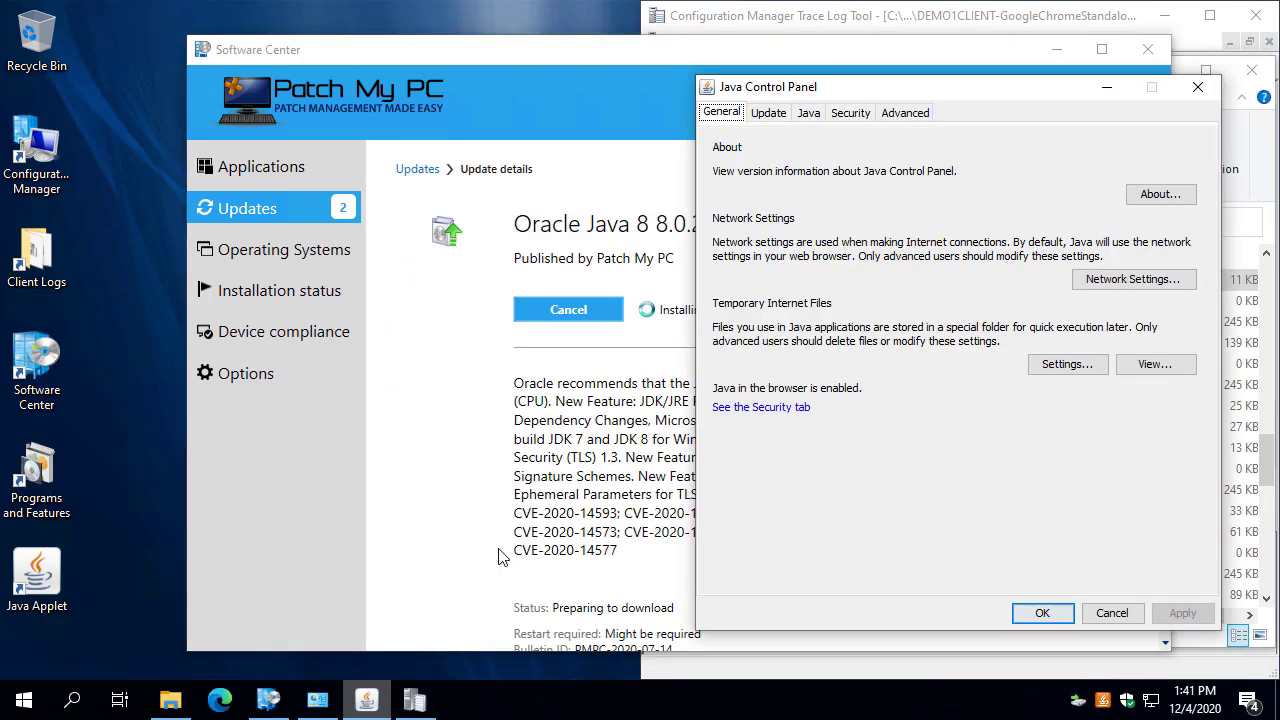
drag(797, 92, 213, 60)
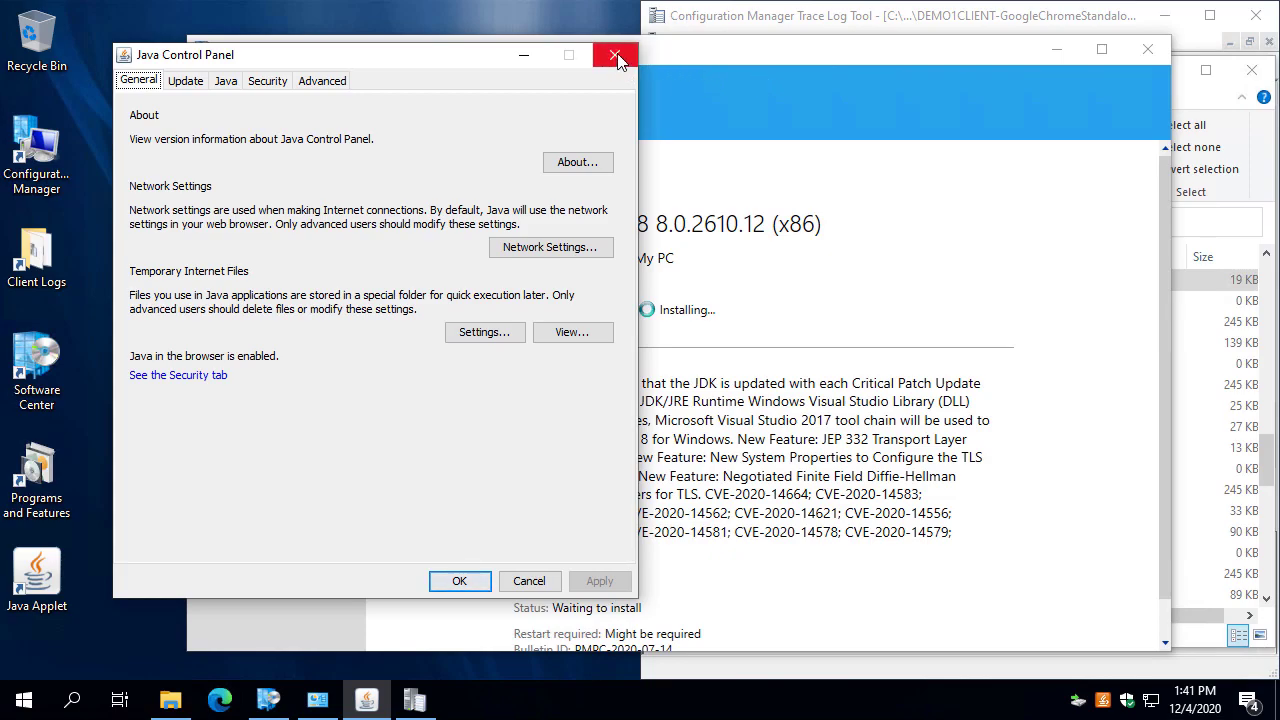
click(617, 58)
click(1215, 342)
Open the PatchMyPCInstallLogs folder, refresh it, and review the new Java installer log in CMTrace.
scroll(1048, 413, up, 4)
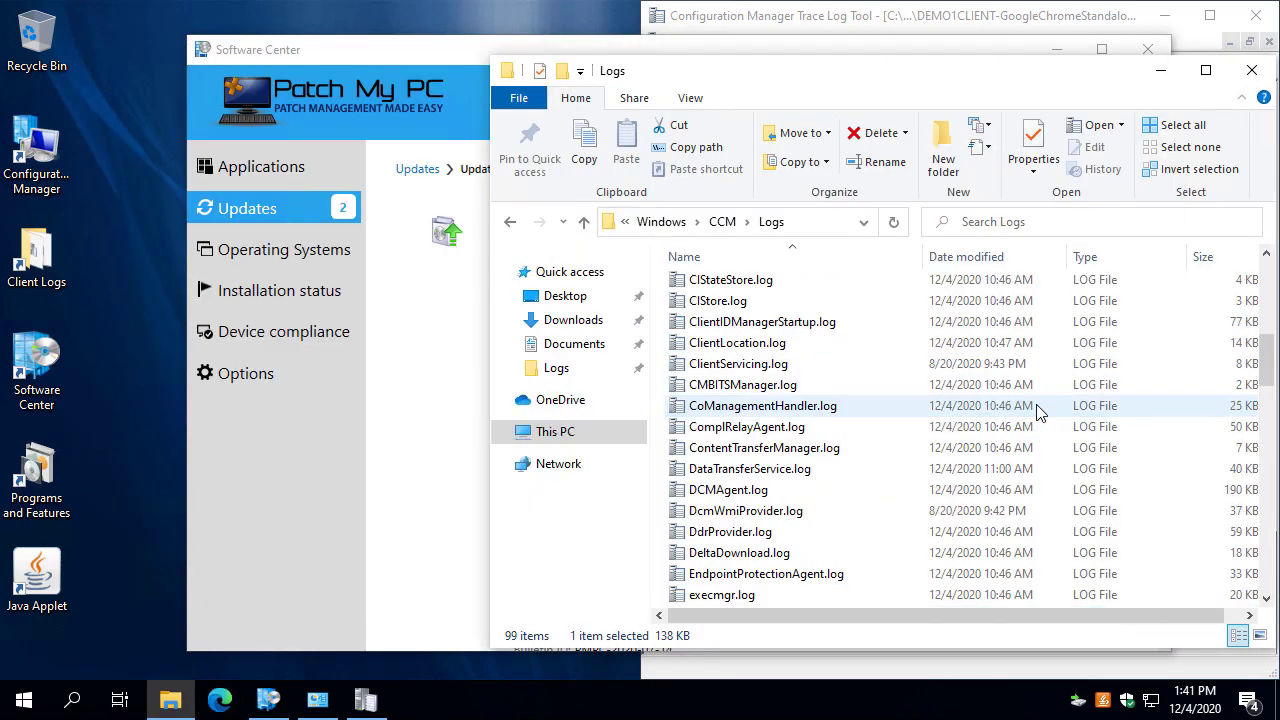
scroll(1048, 413, up, 8)
click(770, 291)
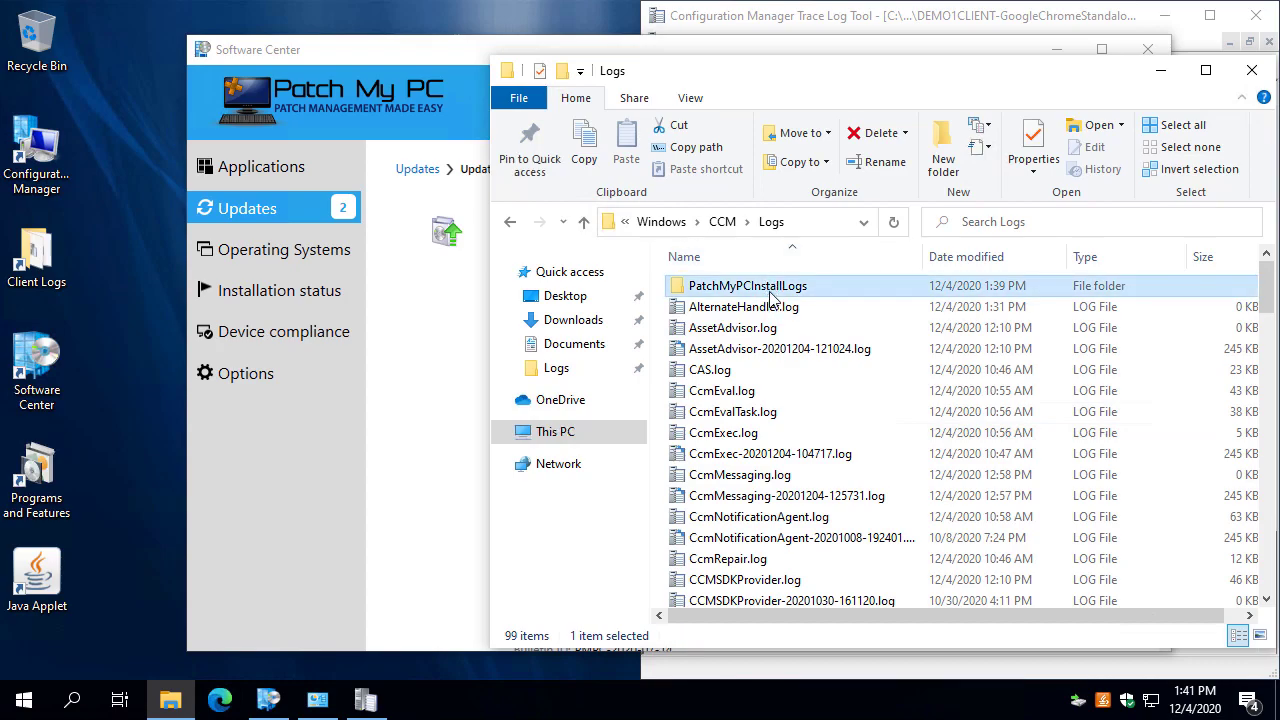
double_click(770, 290)
drag(919, 252, 1066, 303)
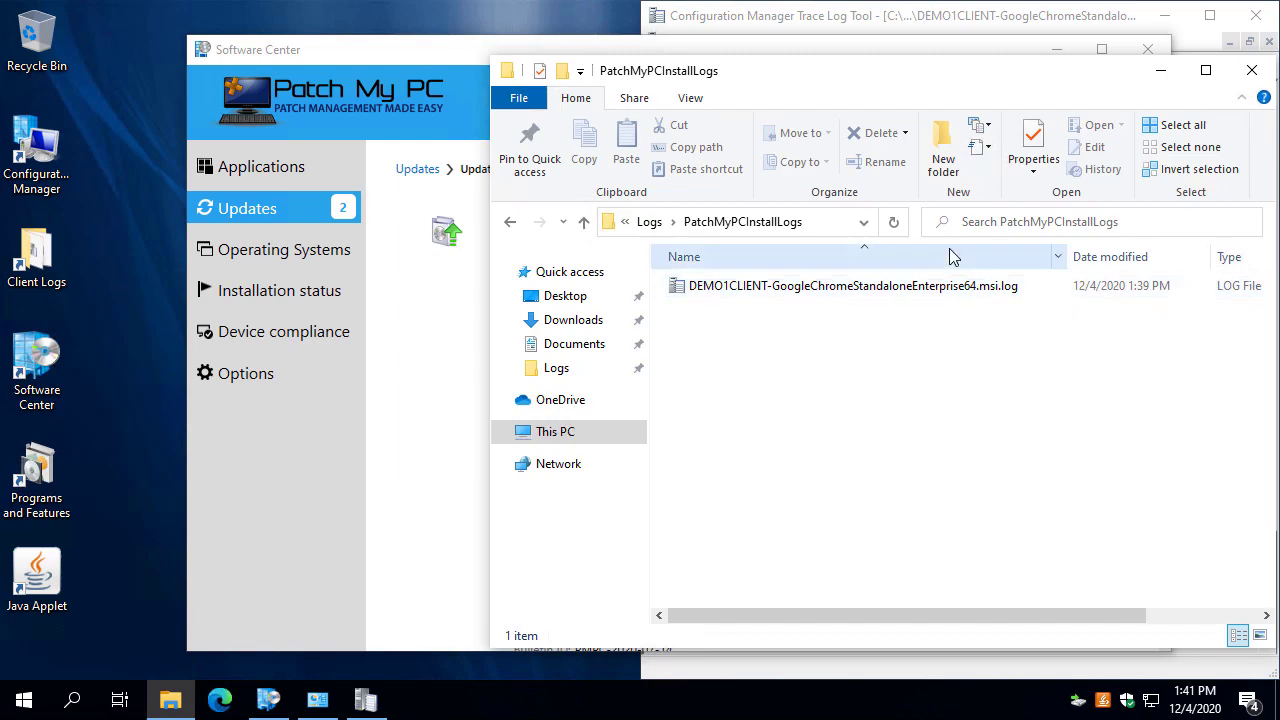
click(893, 222)
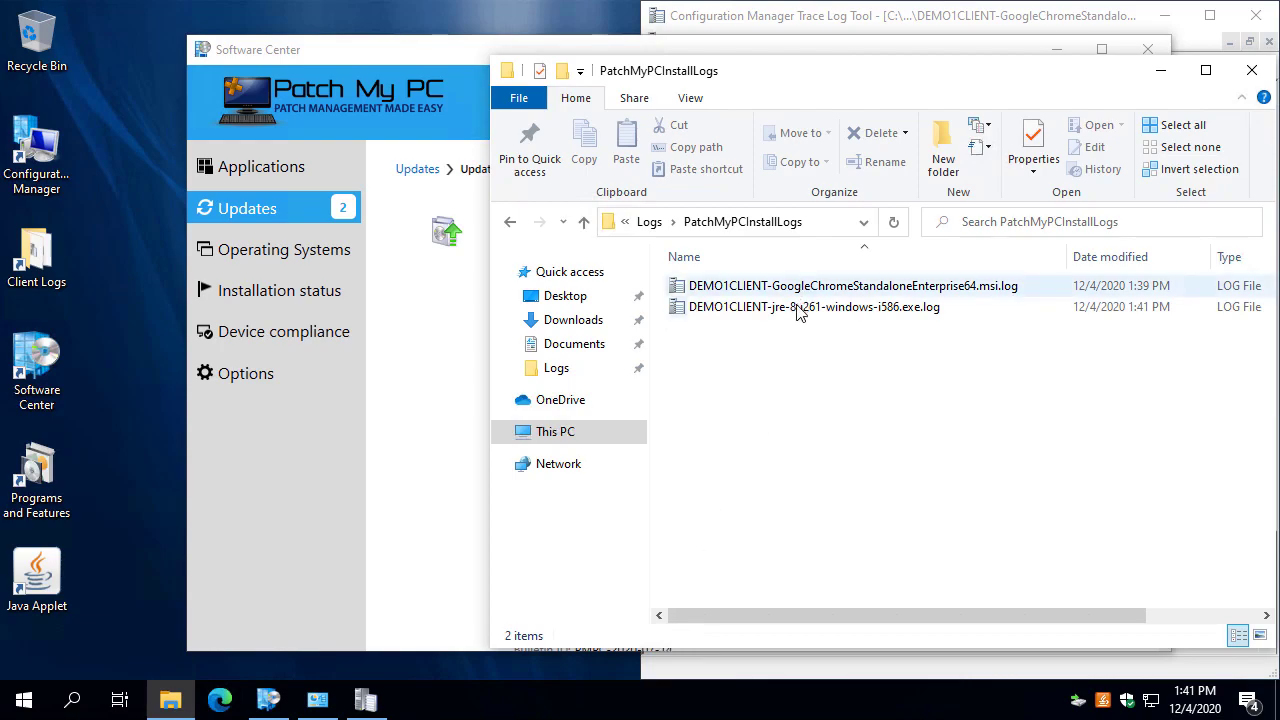
double_click(800, 308)
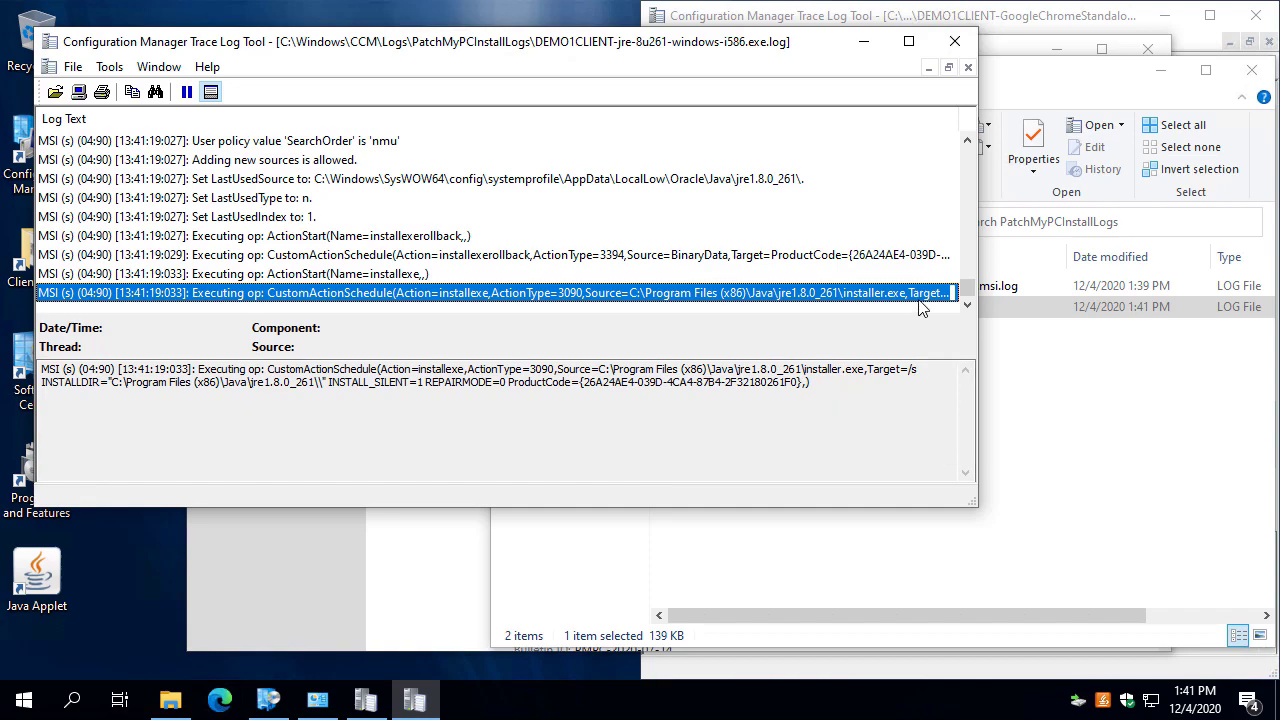
click(955, 42)
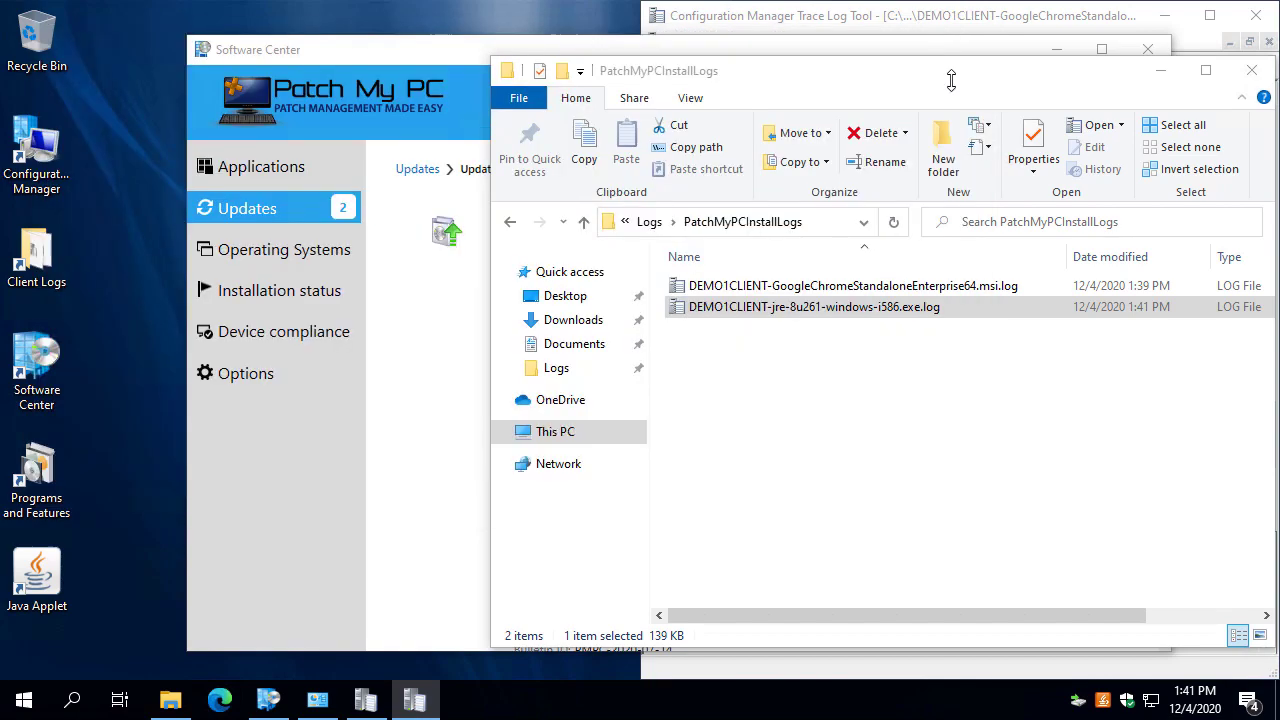
Close the remaining log viewers and confirm Java shows as installed in Software Center.
click(453, 553)
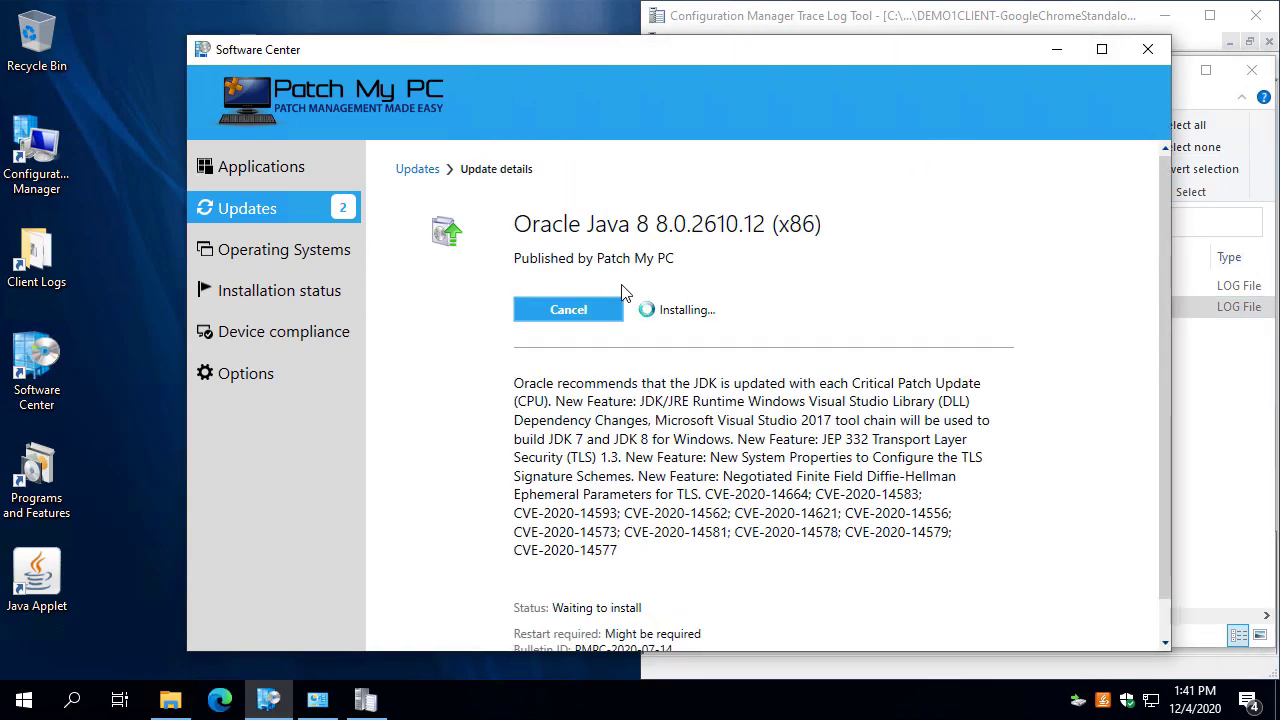
click(1198, 448)
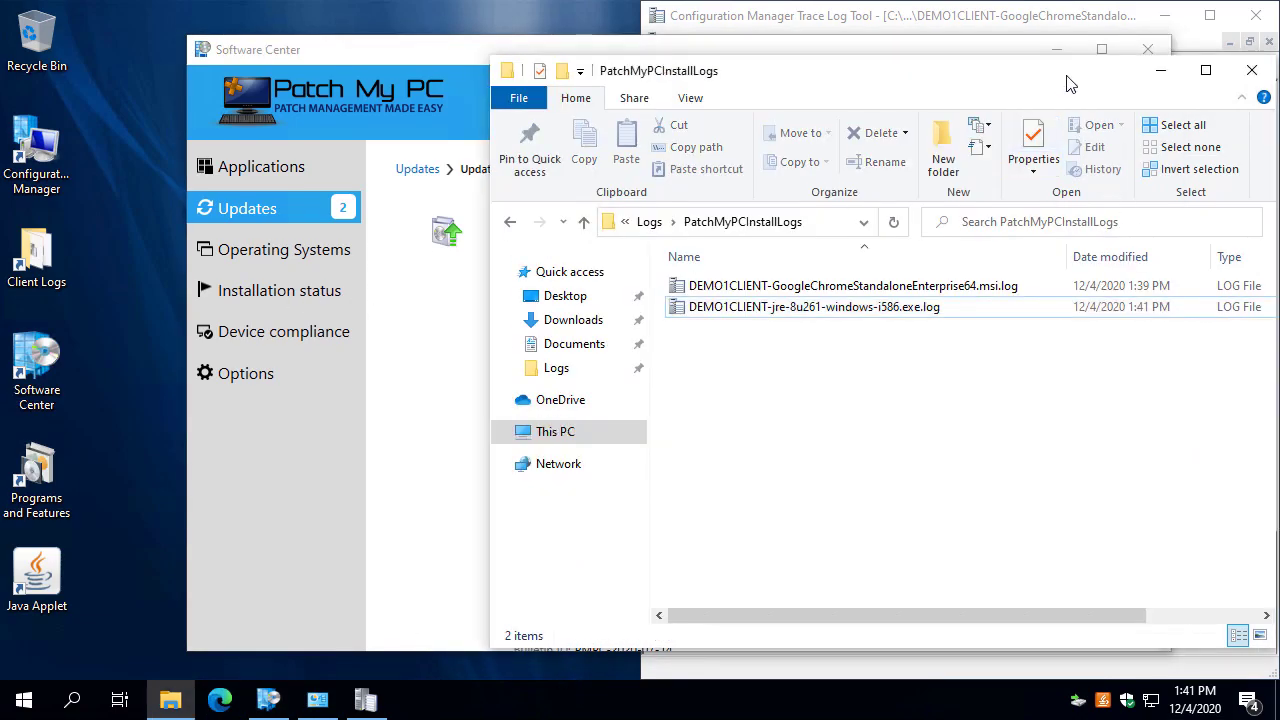
drag(1066, 64, 935, 96)
click(995, 35)
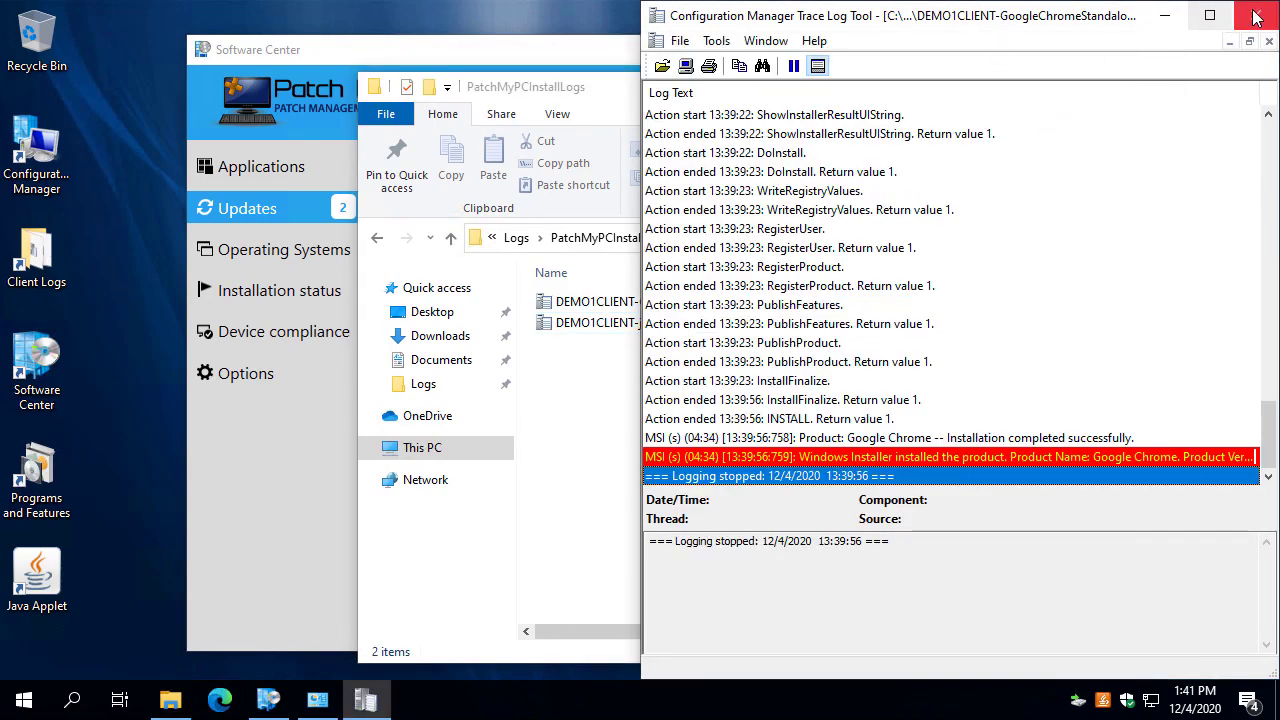
click(1256, 15)
click(247, 528)
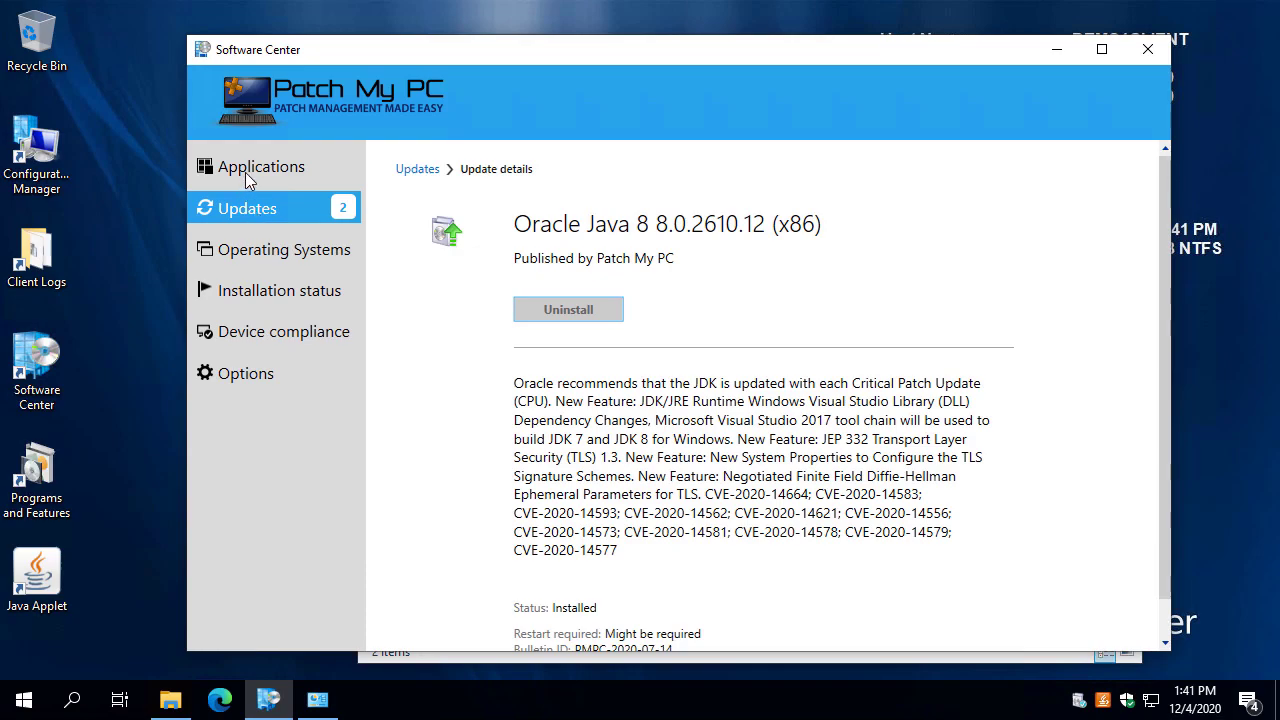
click(317, 700)
Refresh Programs and Features and highlight the new Chrome 84.0.4147.105 and Java 8 Update 261 entries.
click(1112, 276)
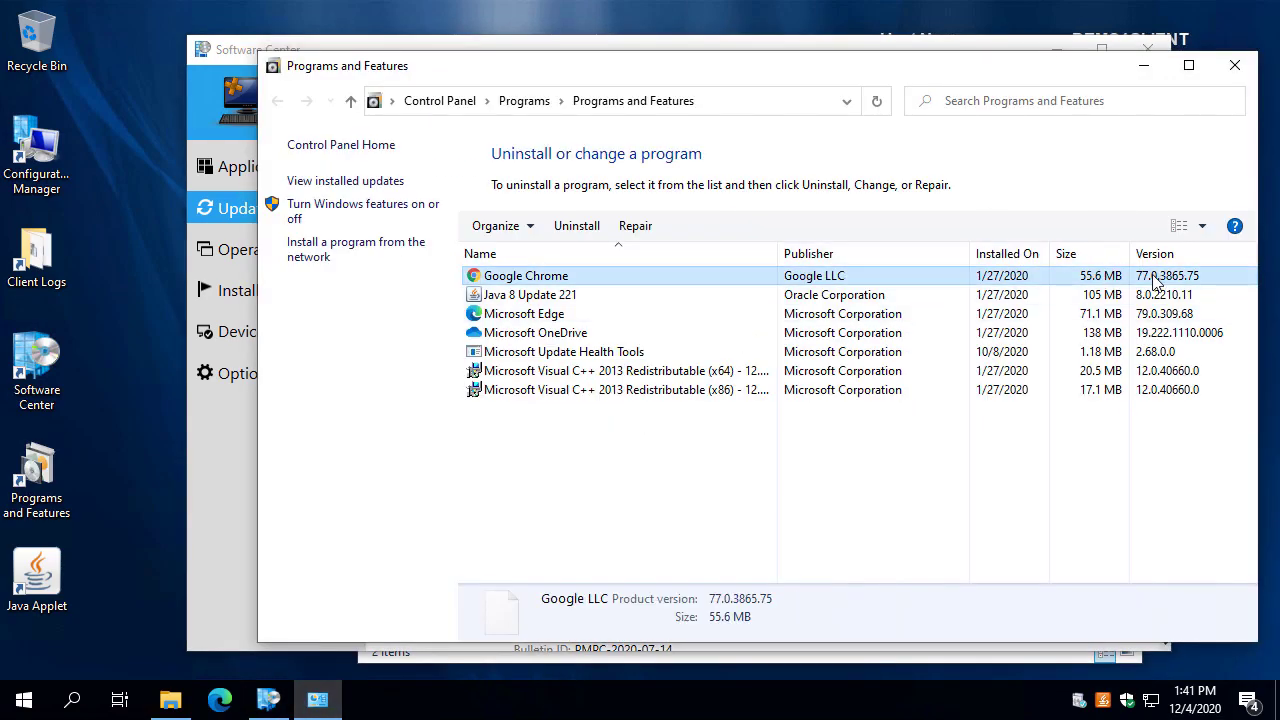
click(1112, 295)
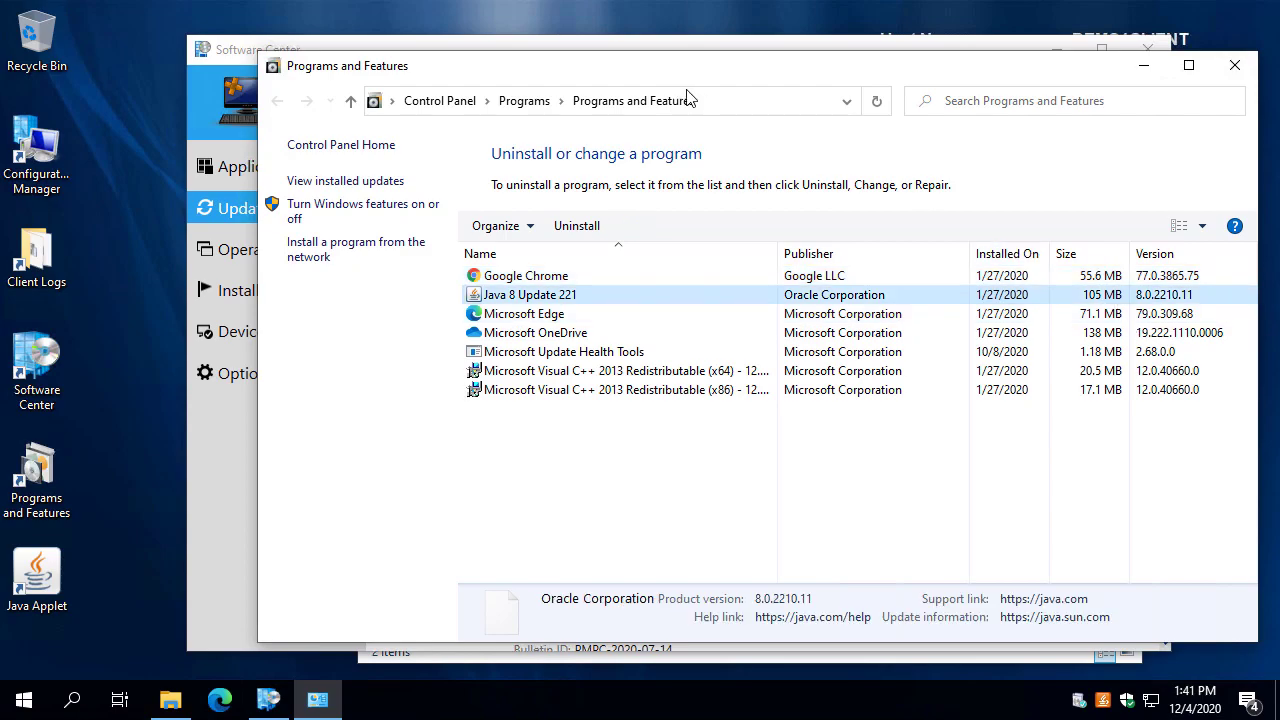
click(876, 100)
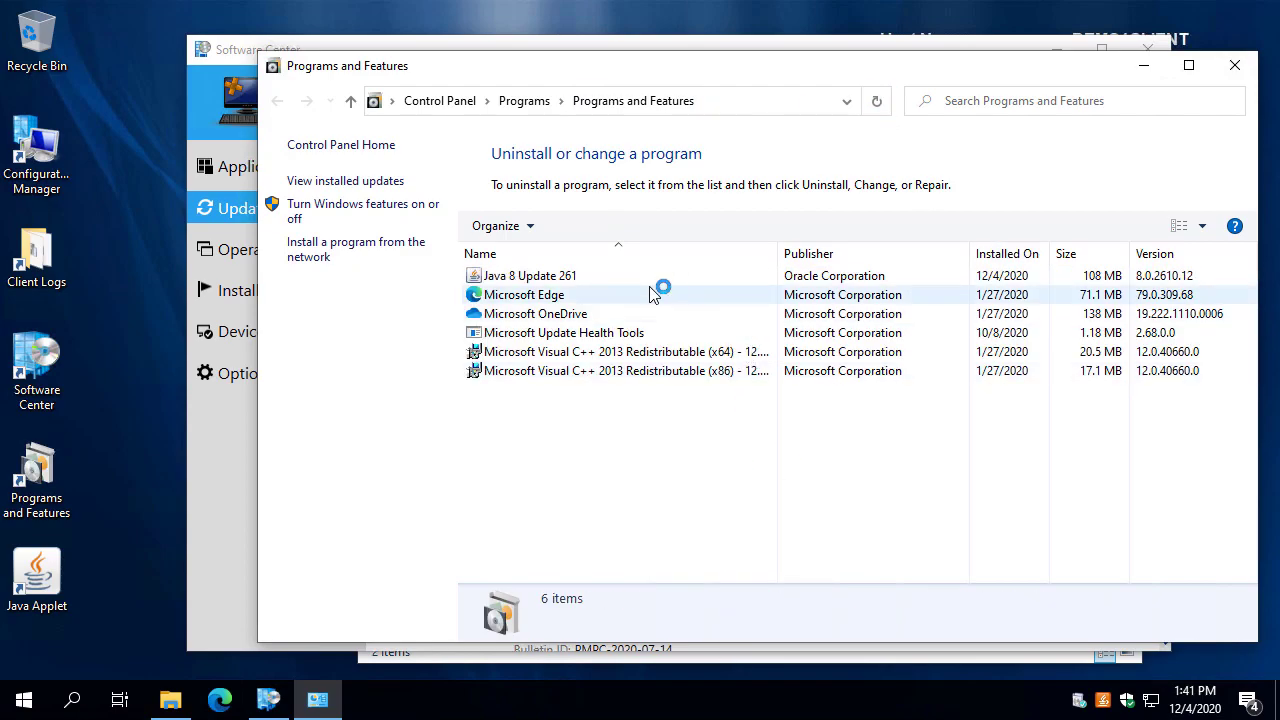
click(567, 300)
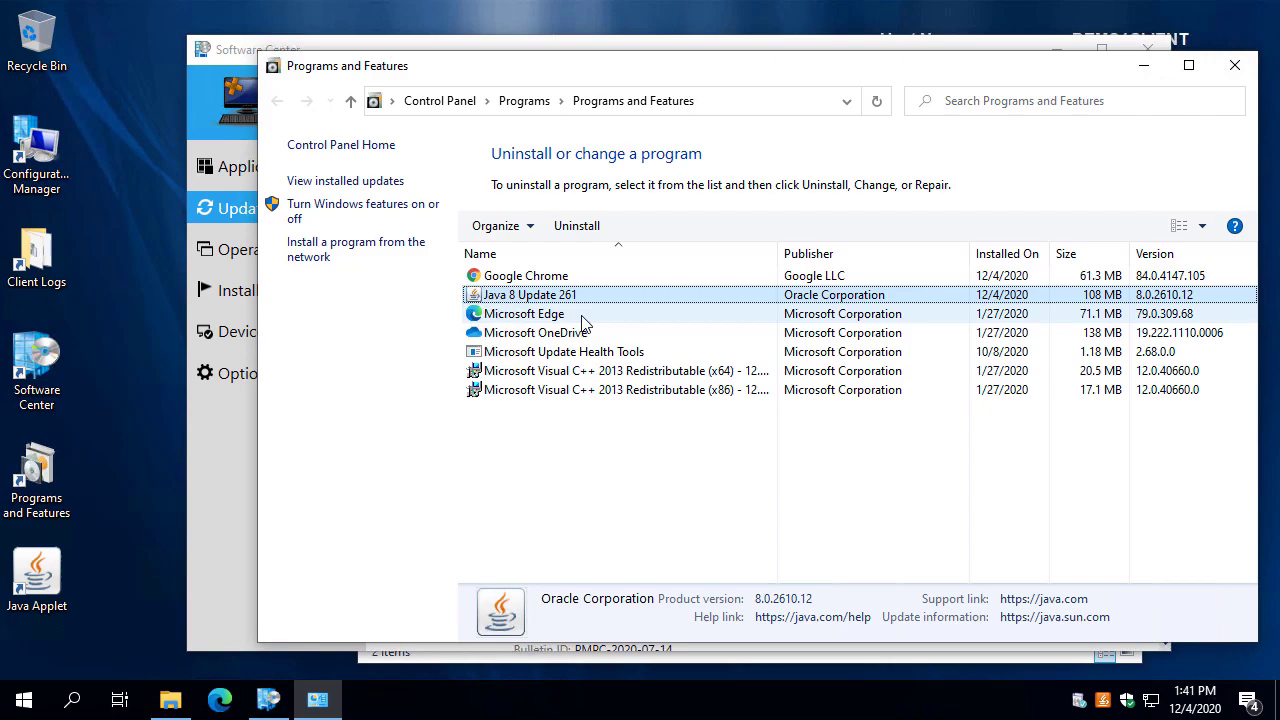
drag(568, 309, 563, 360)
drag(1126, 265, 1040, 212)
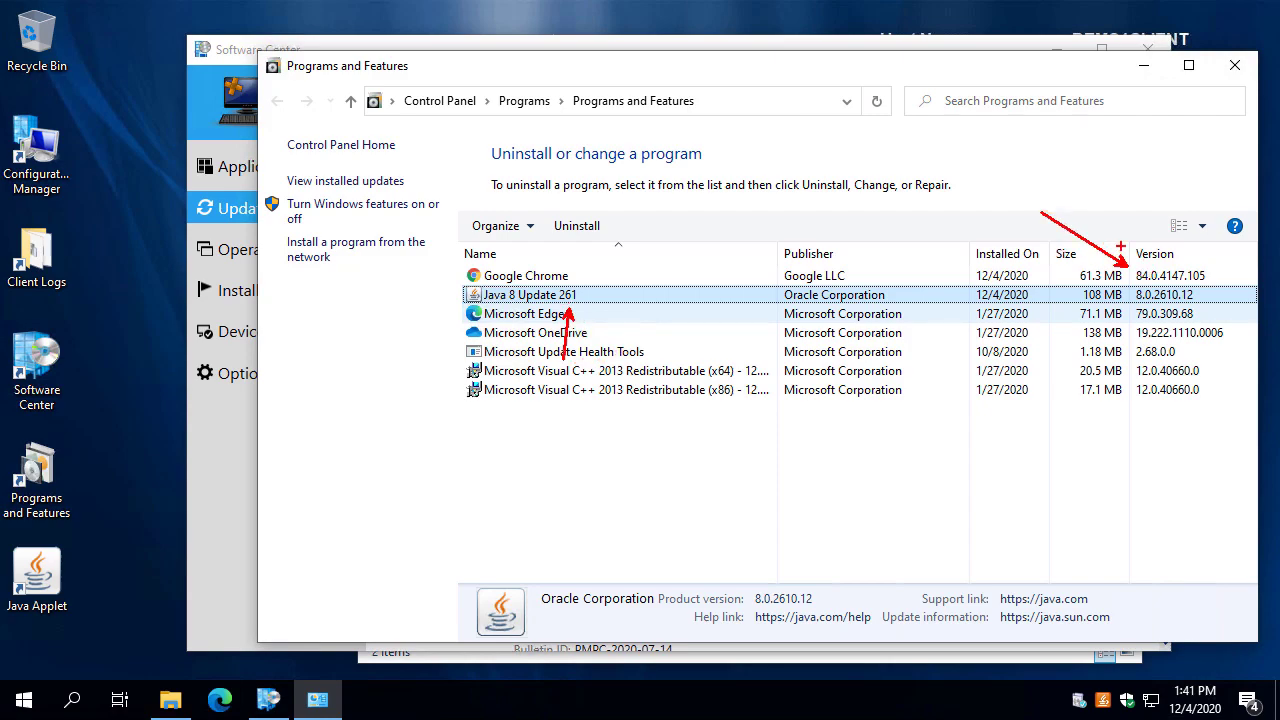
key(Escape)
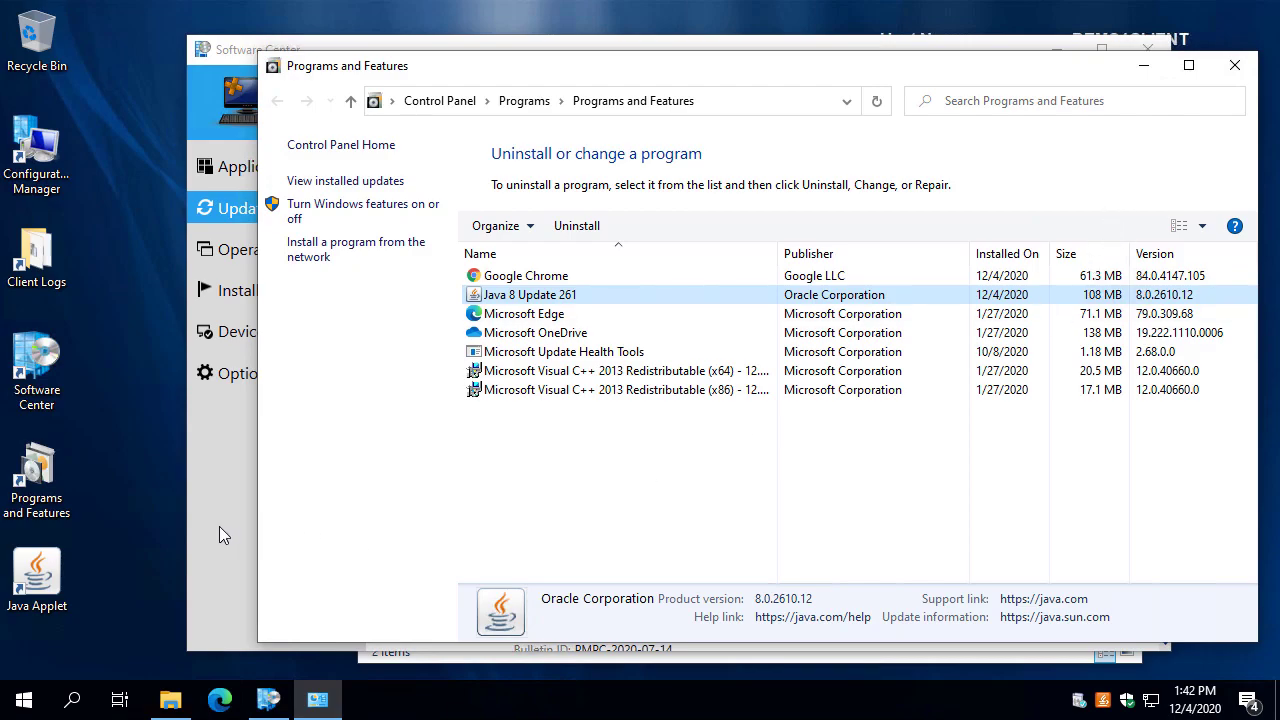
click(215, 526)
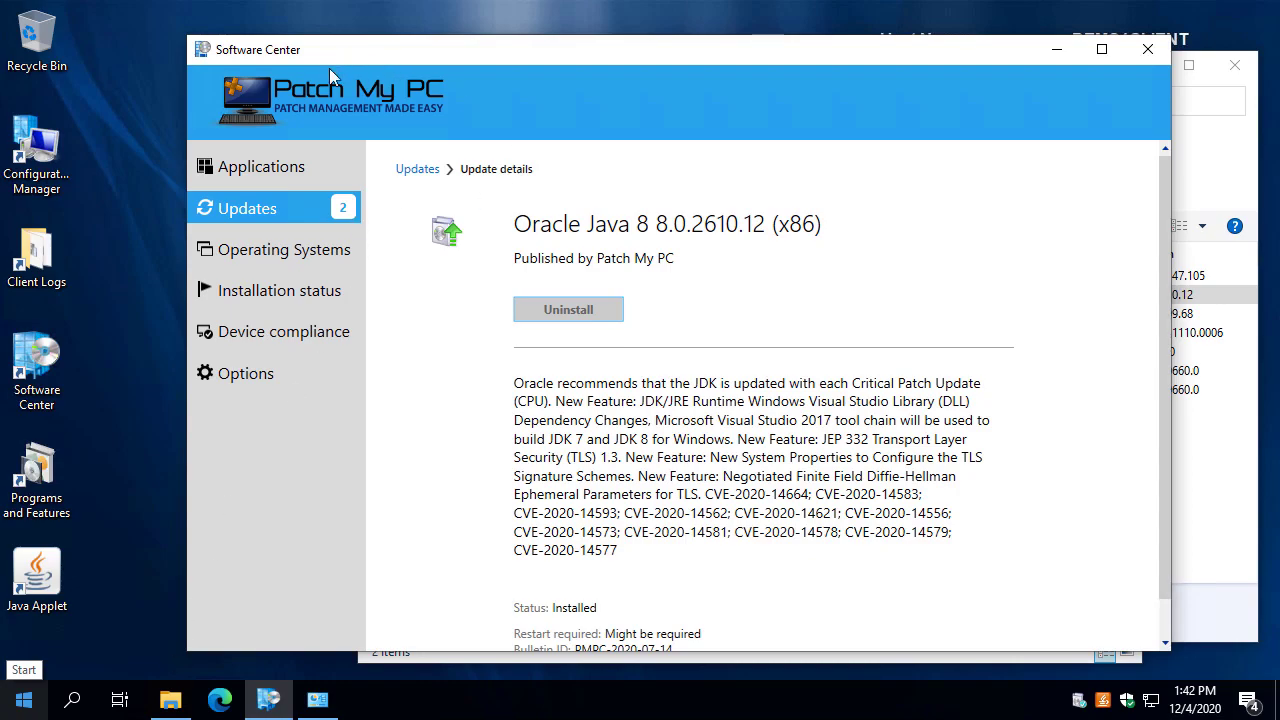
Install 7-Zip (EXE-x64) 19.00 from the Software Center Applications list.
click(279, 178)
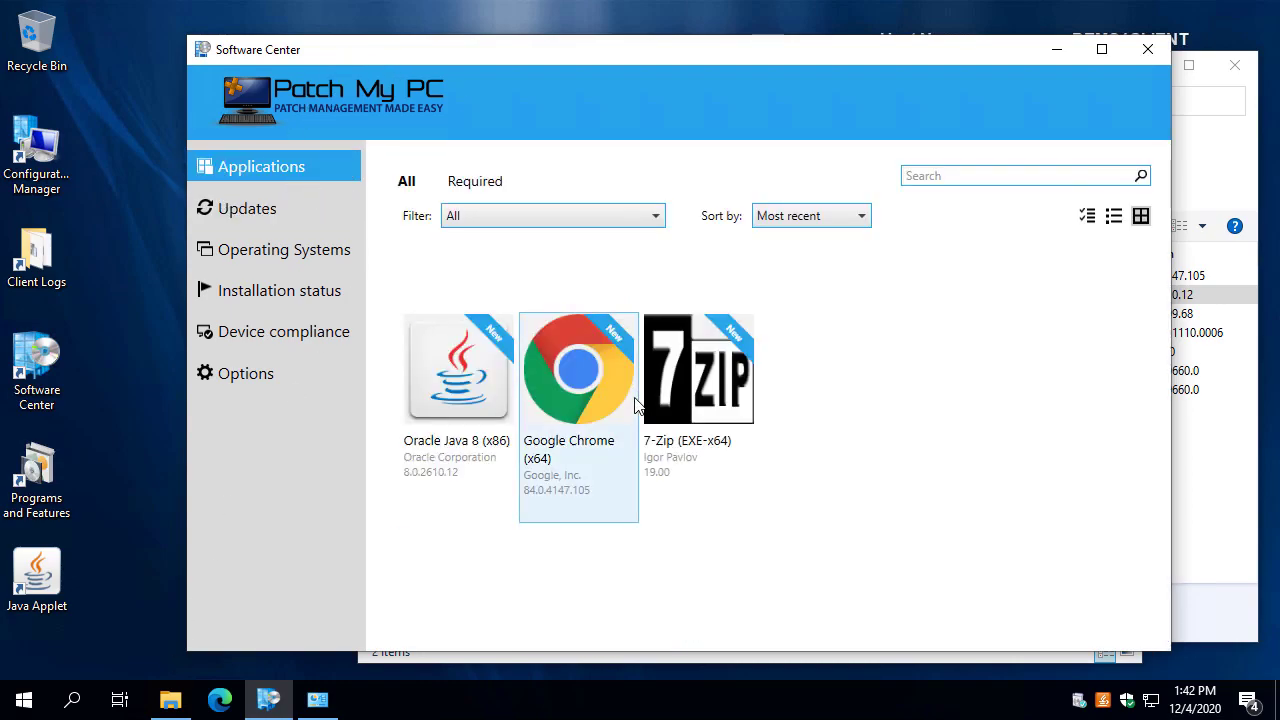
click(690, 390)
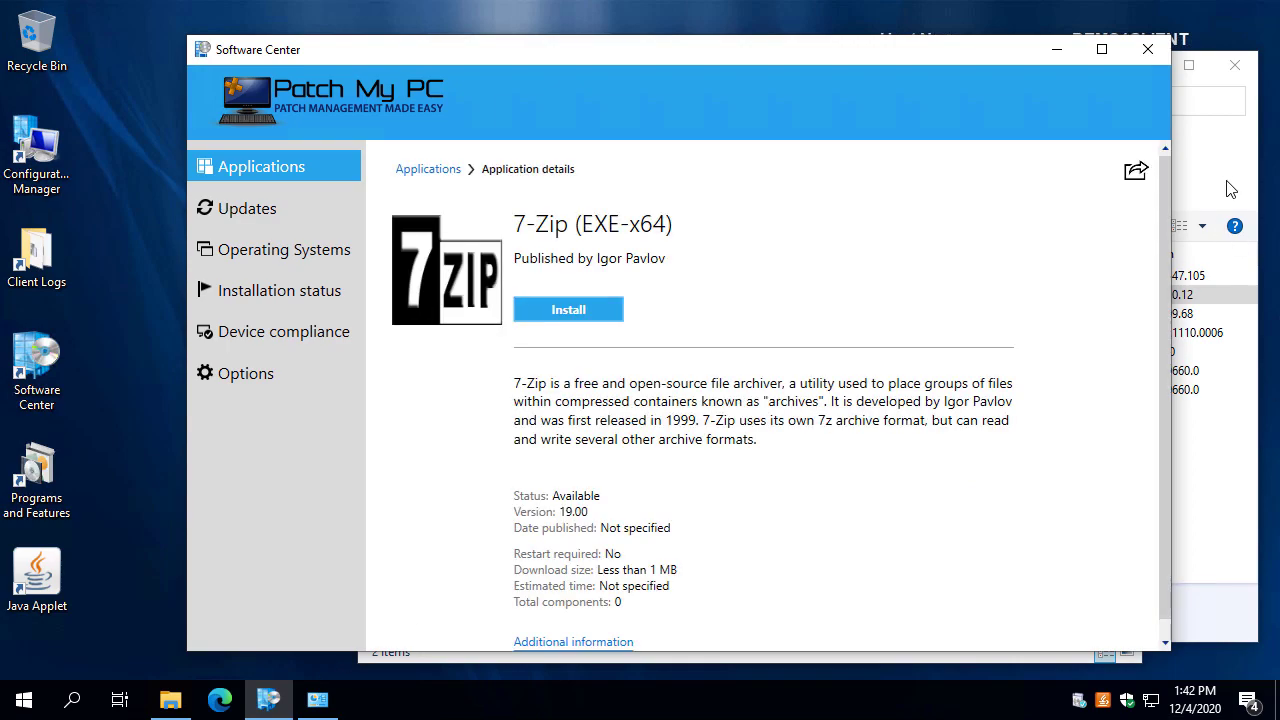
click(1230, 185)
click(880, 100)
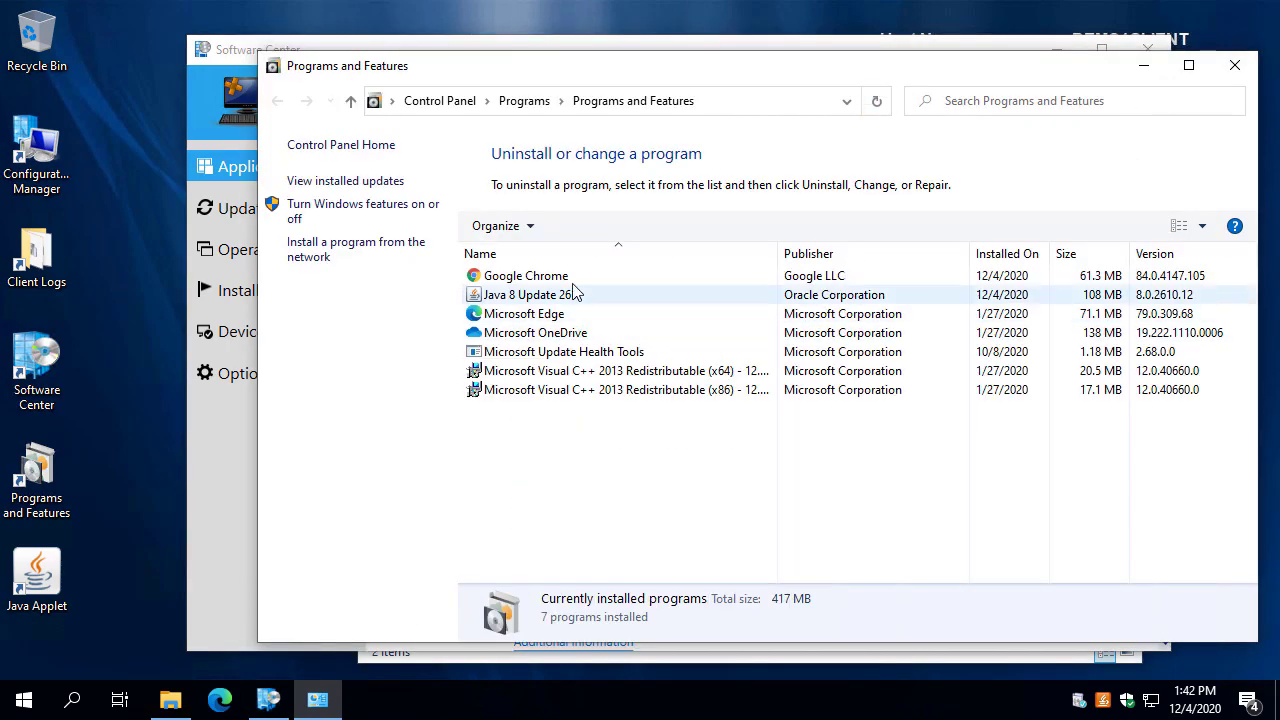
click(250, 538)
click(568, 310)
drag(496, 54, 367, 46)
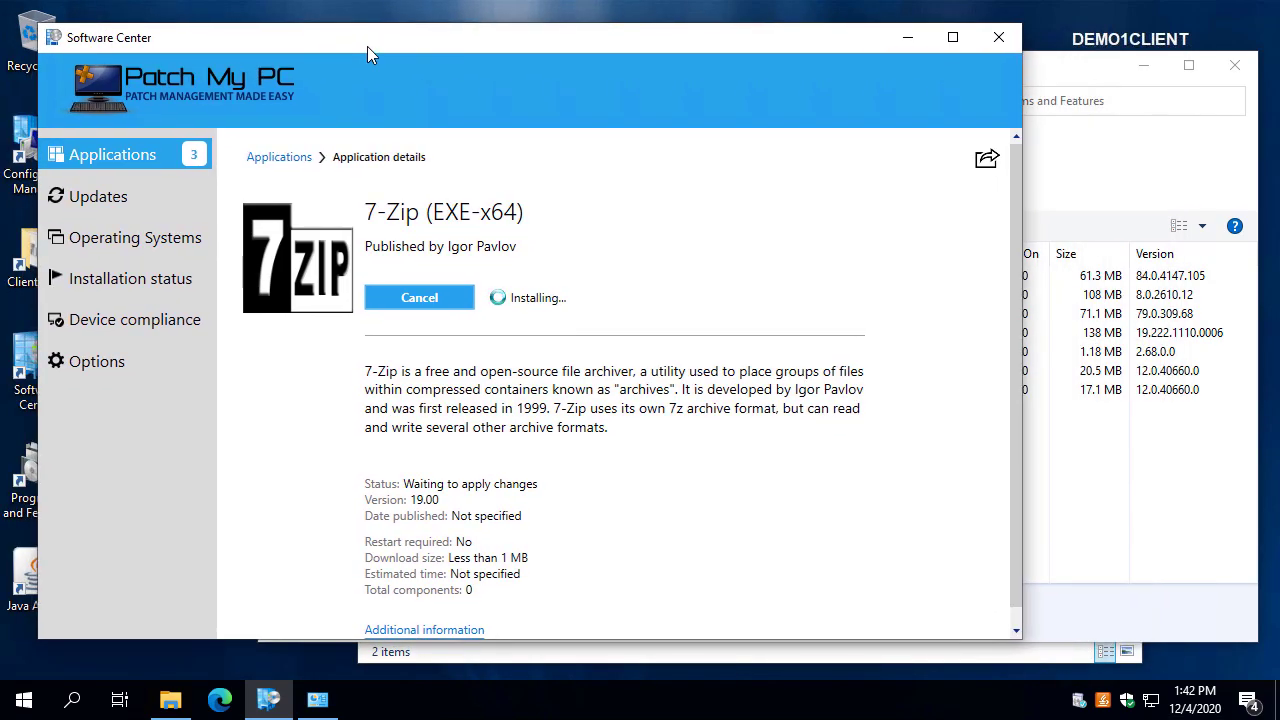
Open PatchMyPC-ScriptRunner.log from the client Logs folder, showing 7z1900-x64.exe /S exit code 0.
click(25, 258)
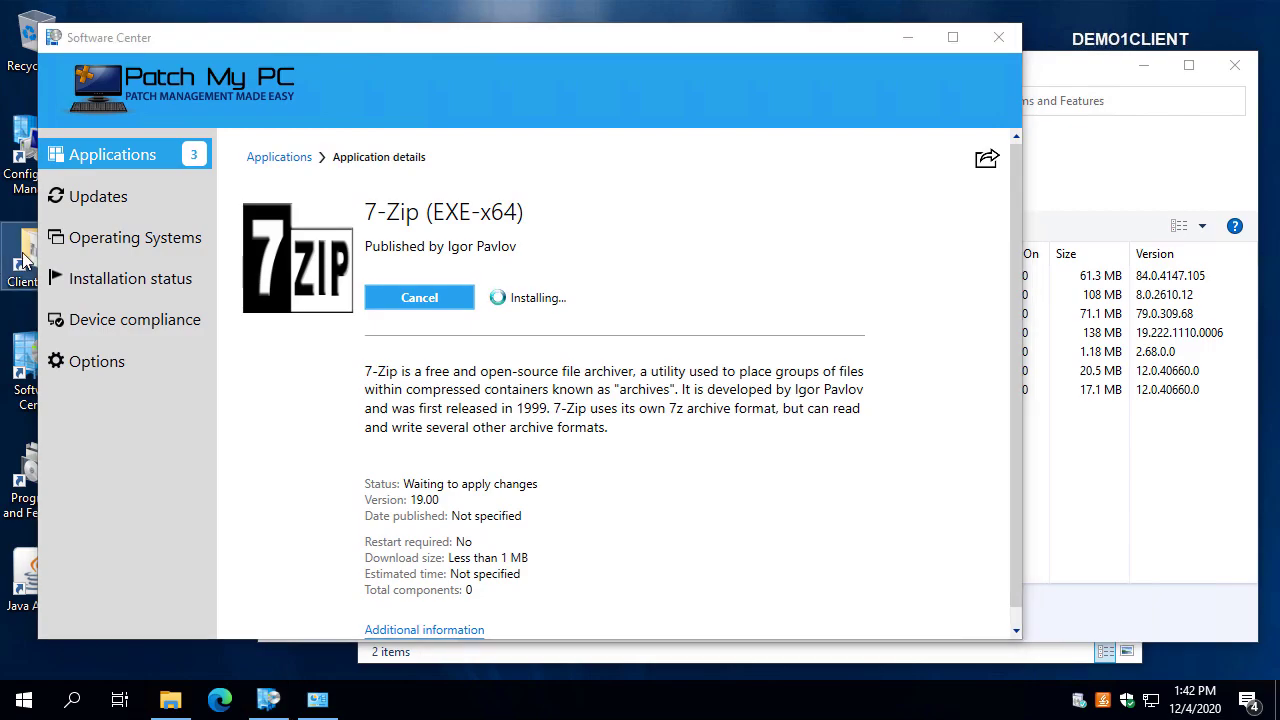
double_click(25, 258)
click(620, 333)
text(patchmypc-)
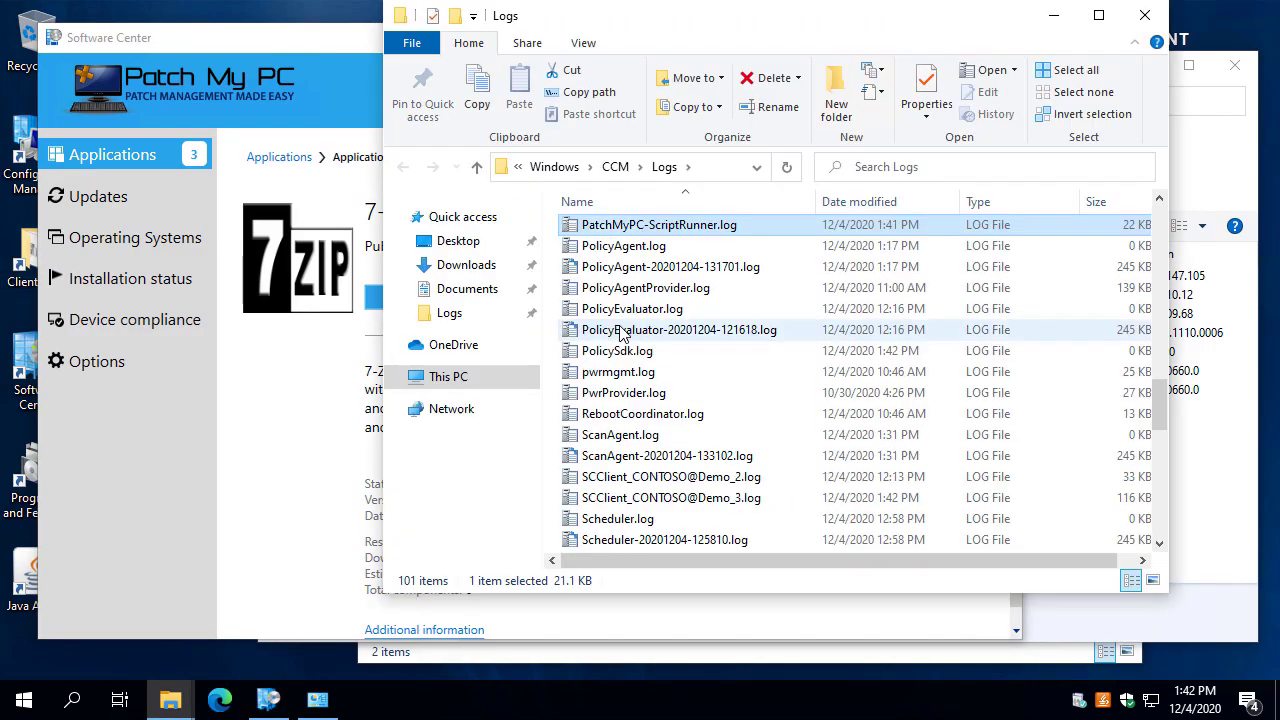
key(Return)
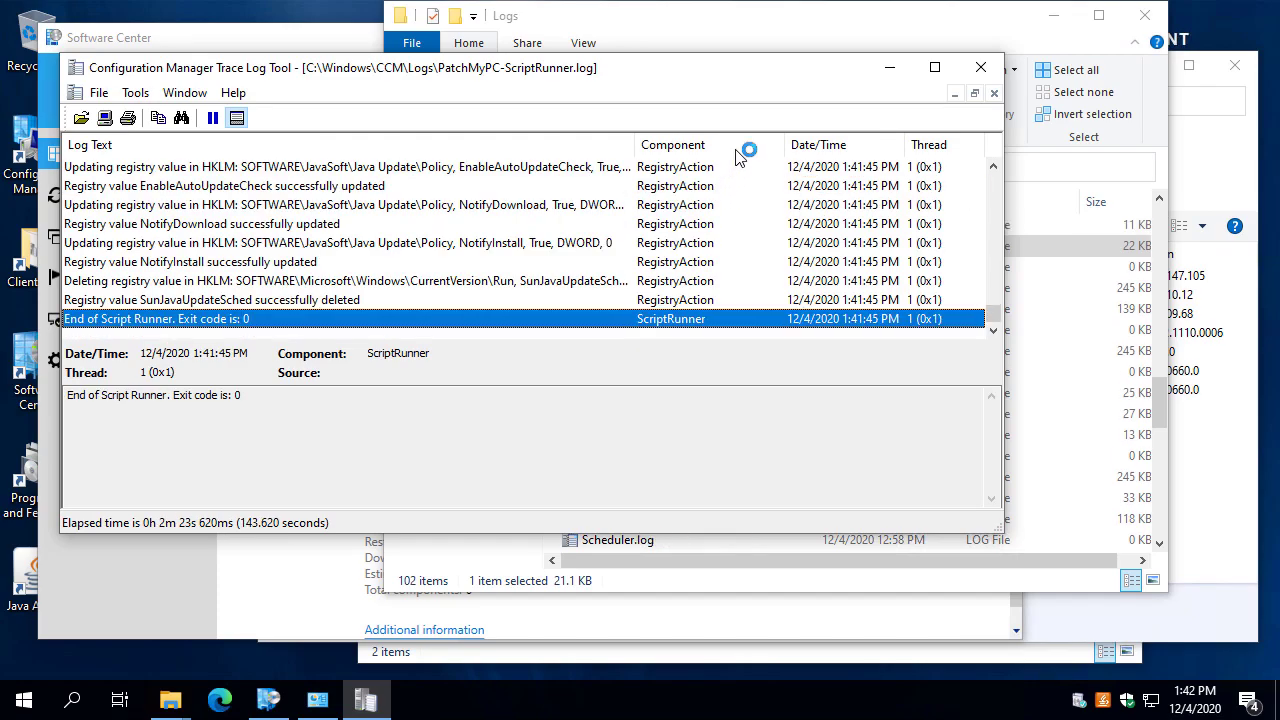
double_click(594, 74)
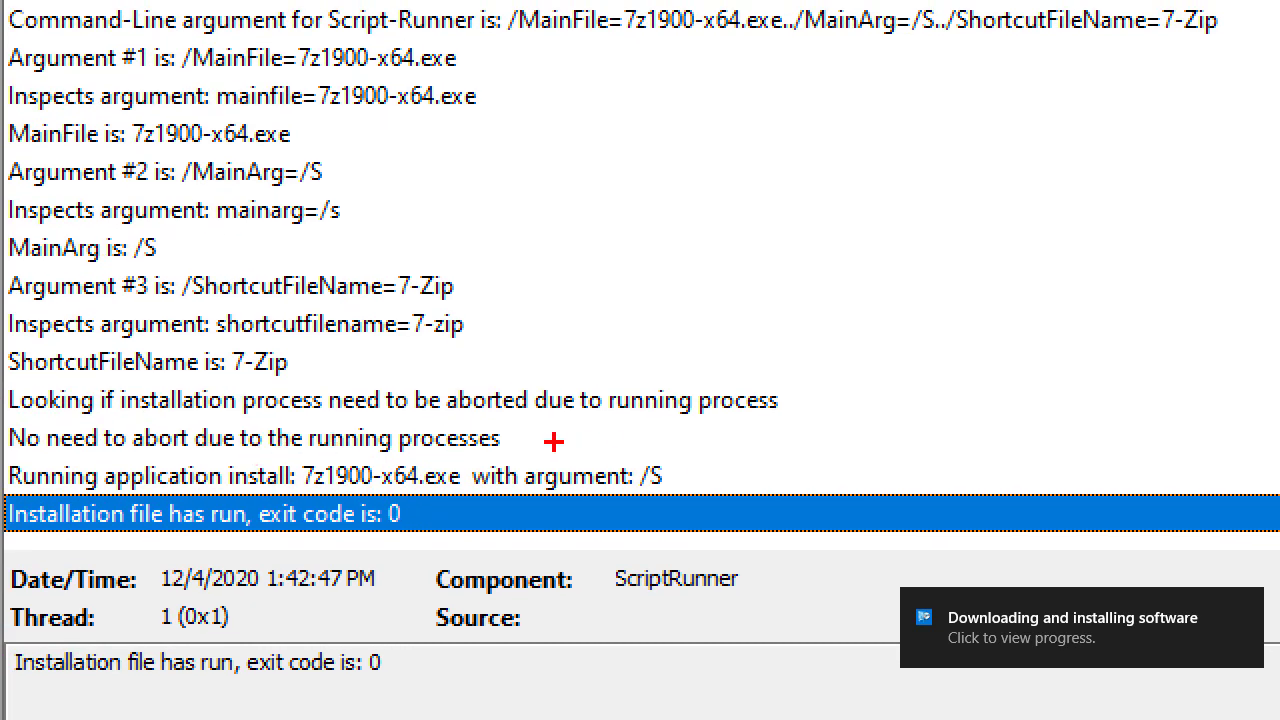
drag(655, 466, 845, 180)
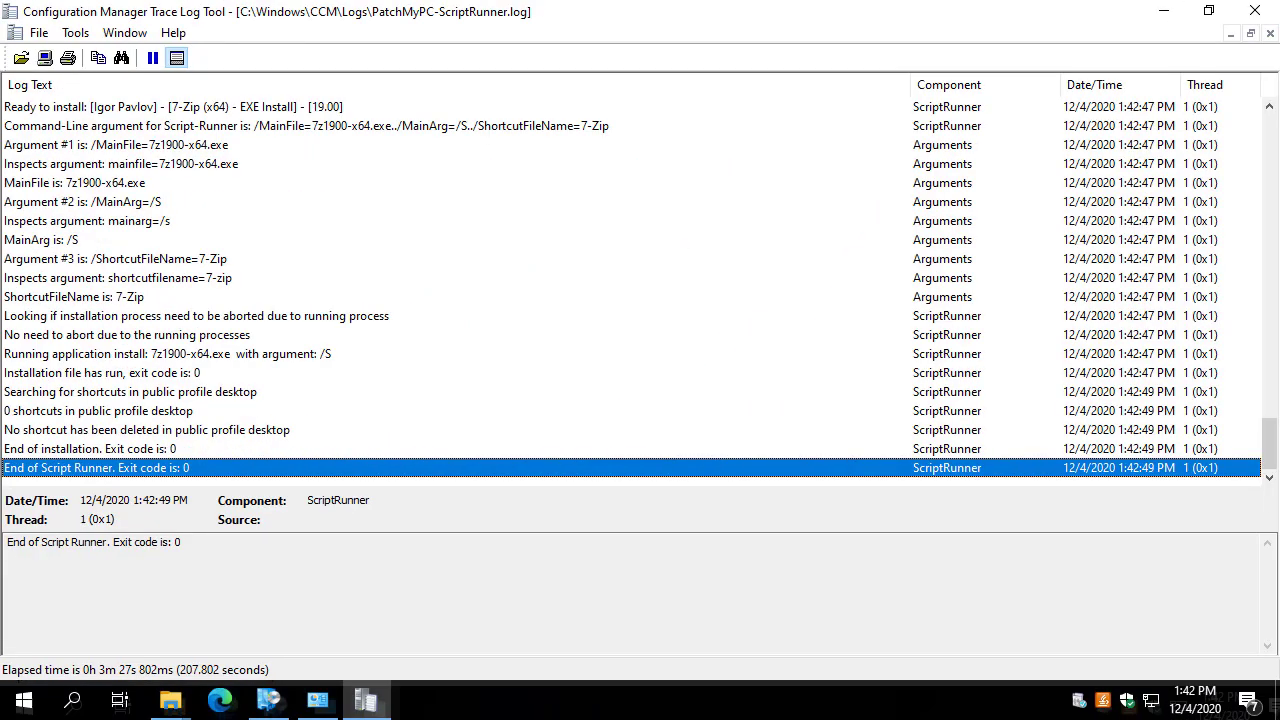
Close CMTrace and the Logs folder, then refresh Programs and Features showing 7-Zip 19.00.
click(1250, 12)
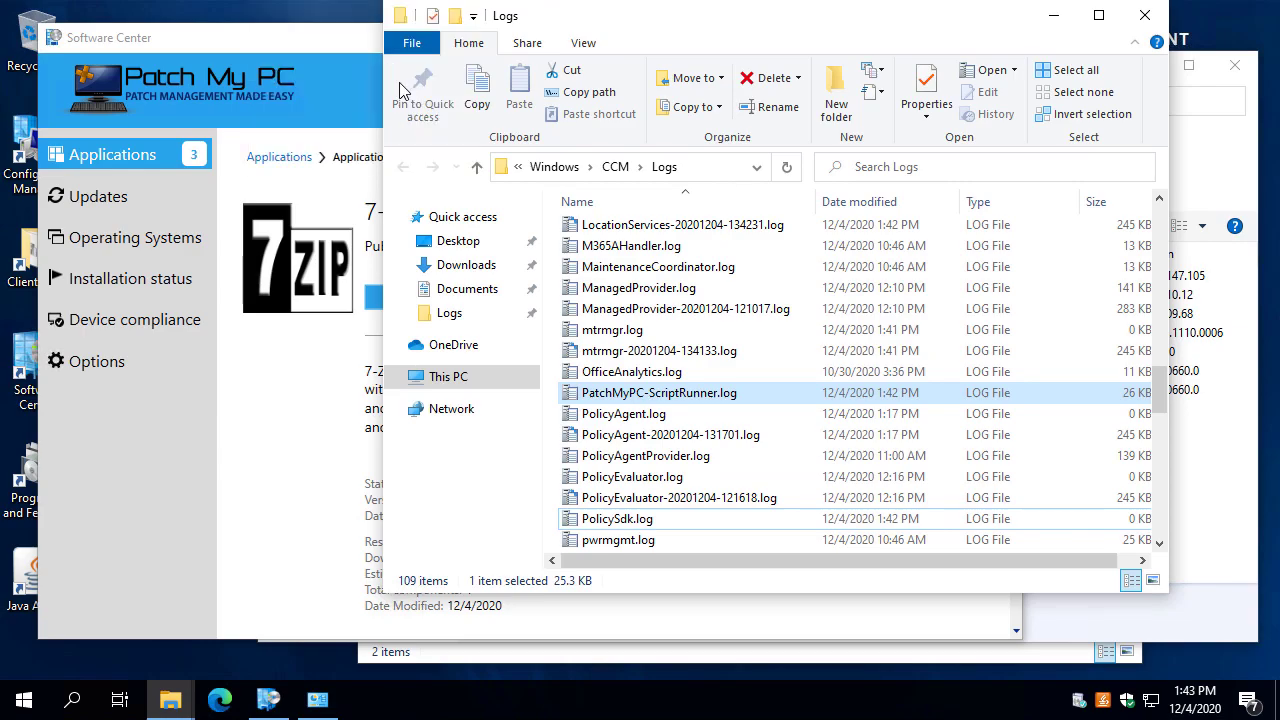
click(1145, 15)
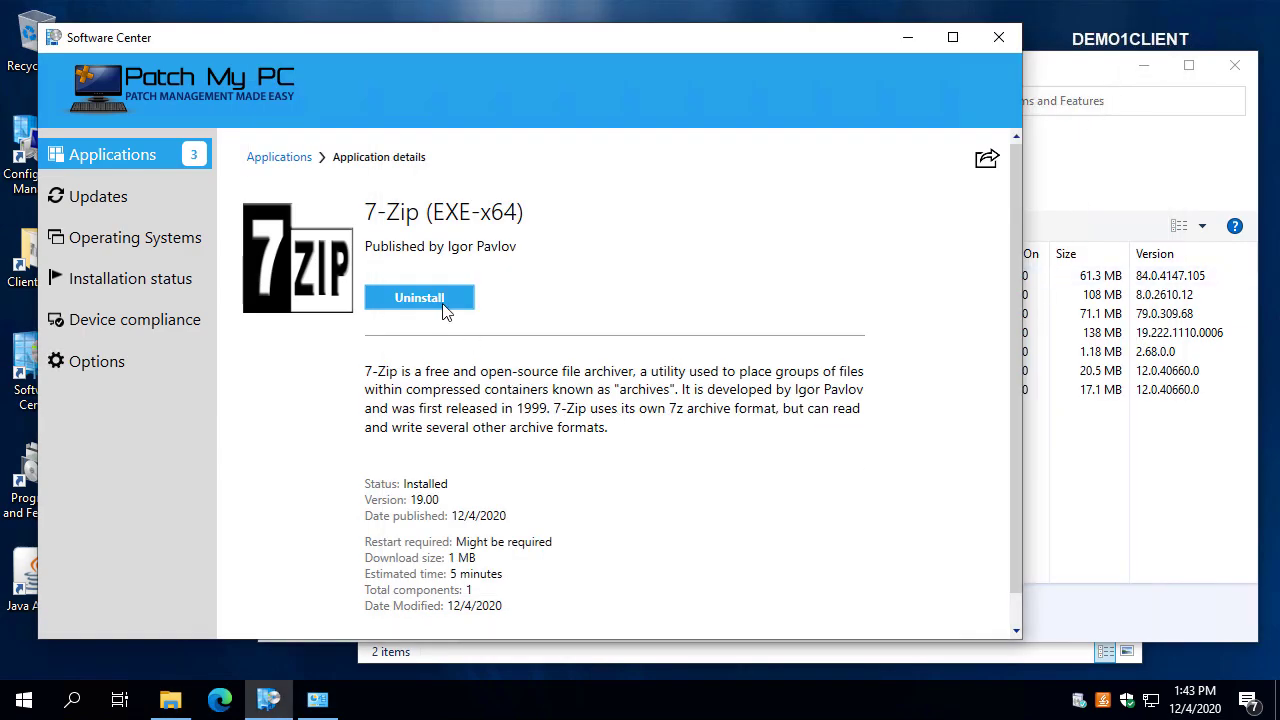
click(1060, 130)
click(877, 101)
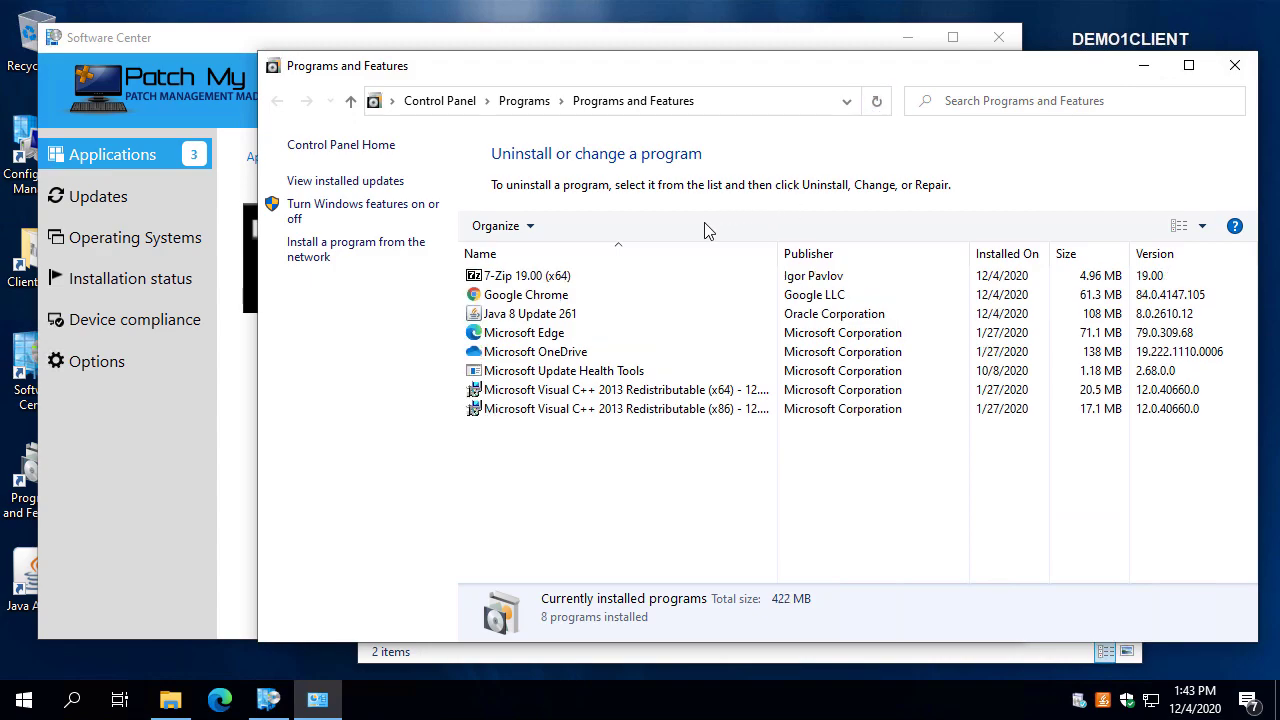
click(527, 277)
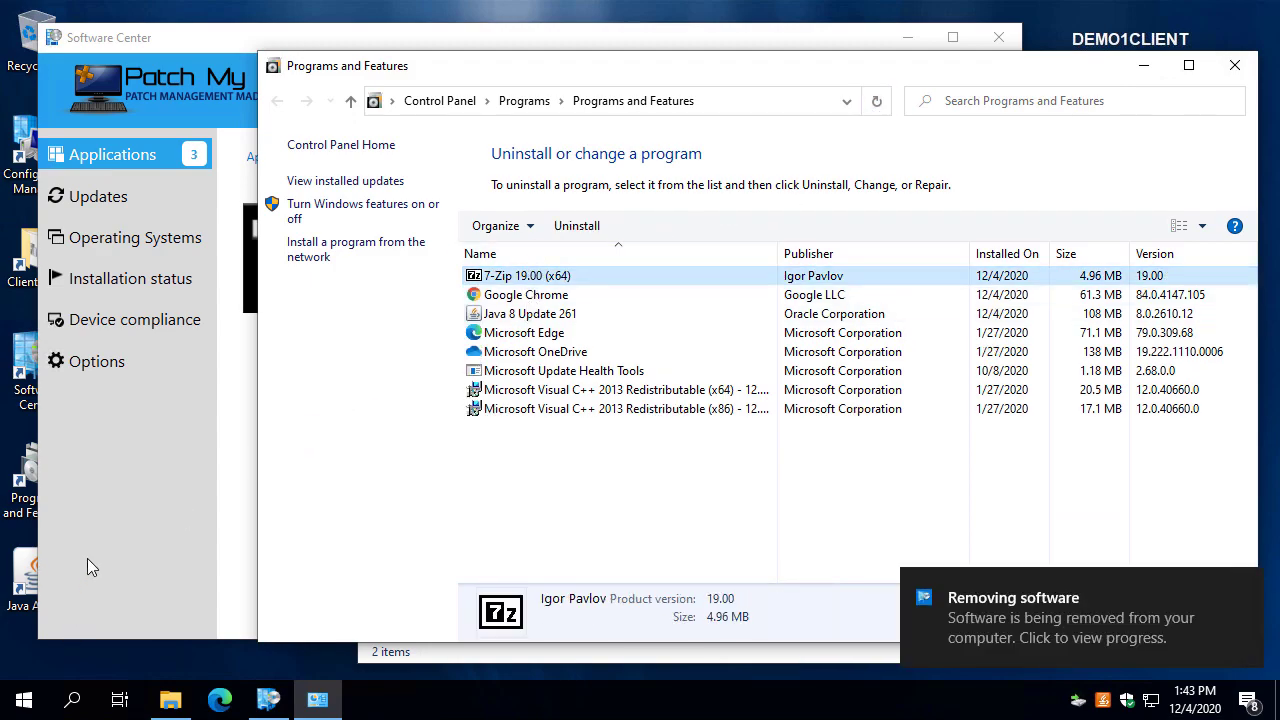
Uninstall 7-Zip in Software Center and refresh Programs and Features to confirm removal.
click(88, 561)
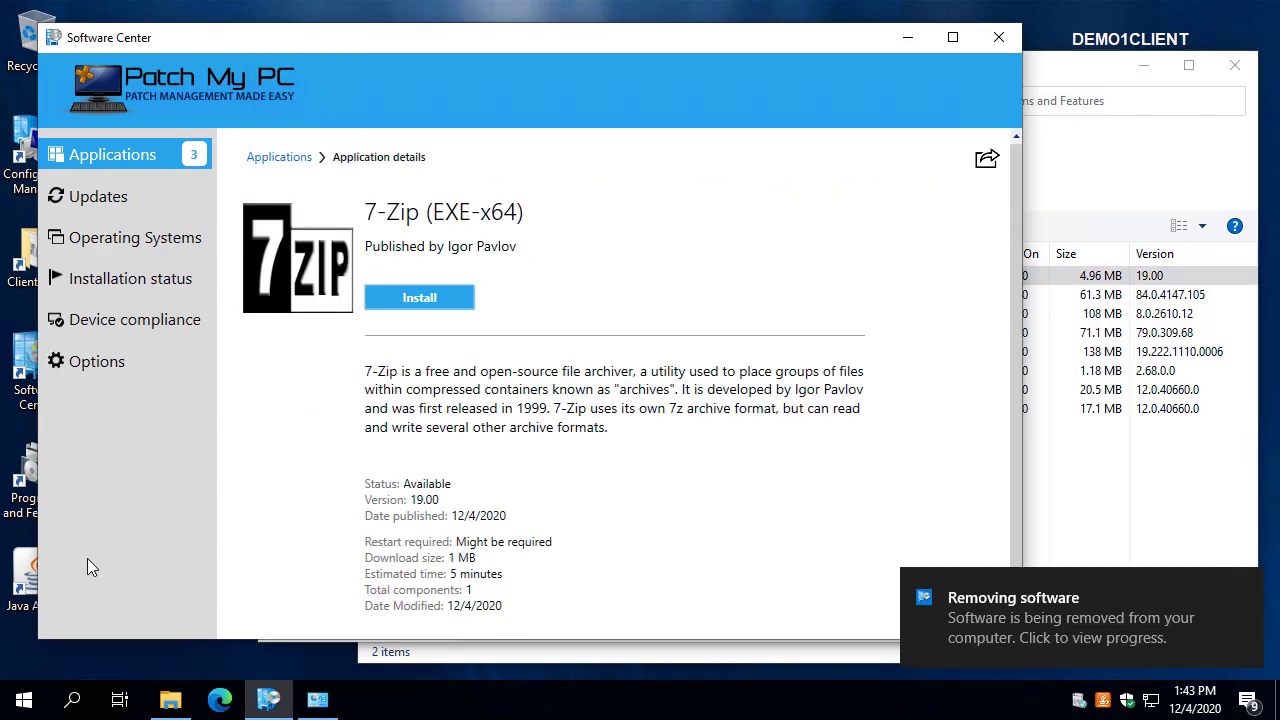
click(1073, 175)
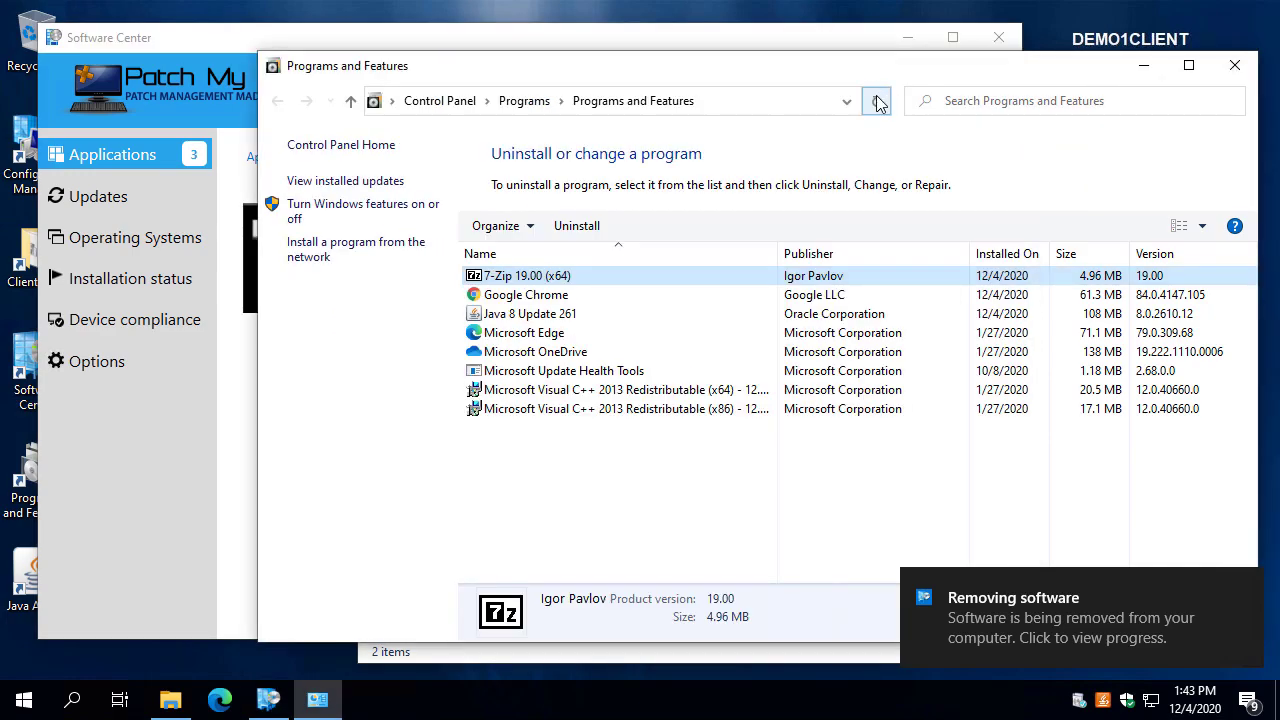
click(877, 101)
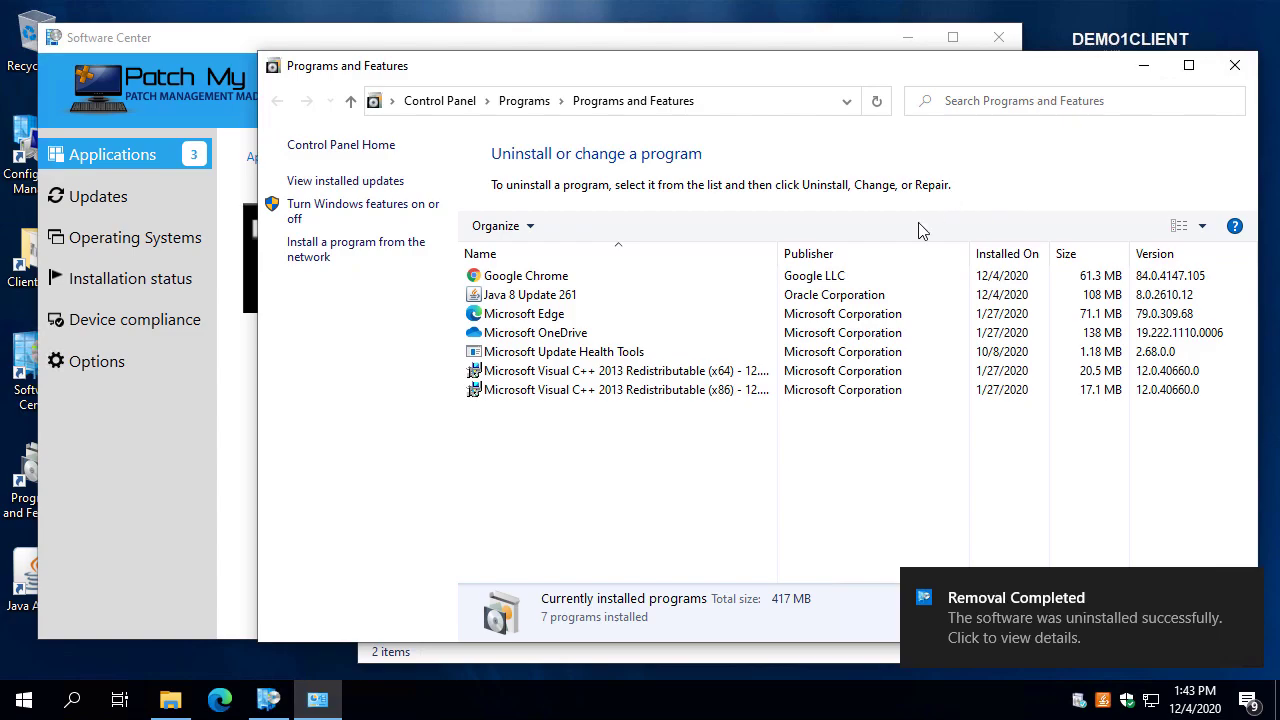
click(1234, 65)
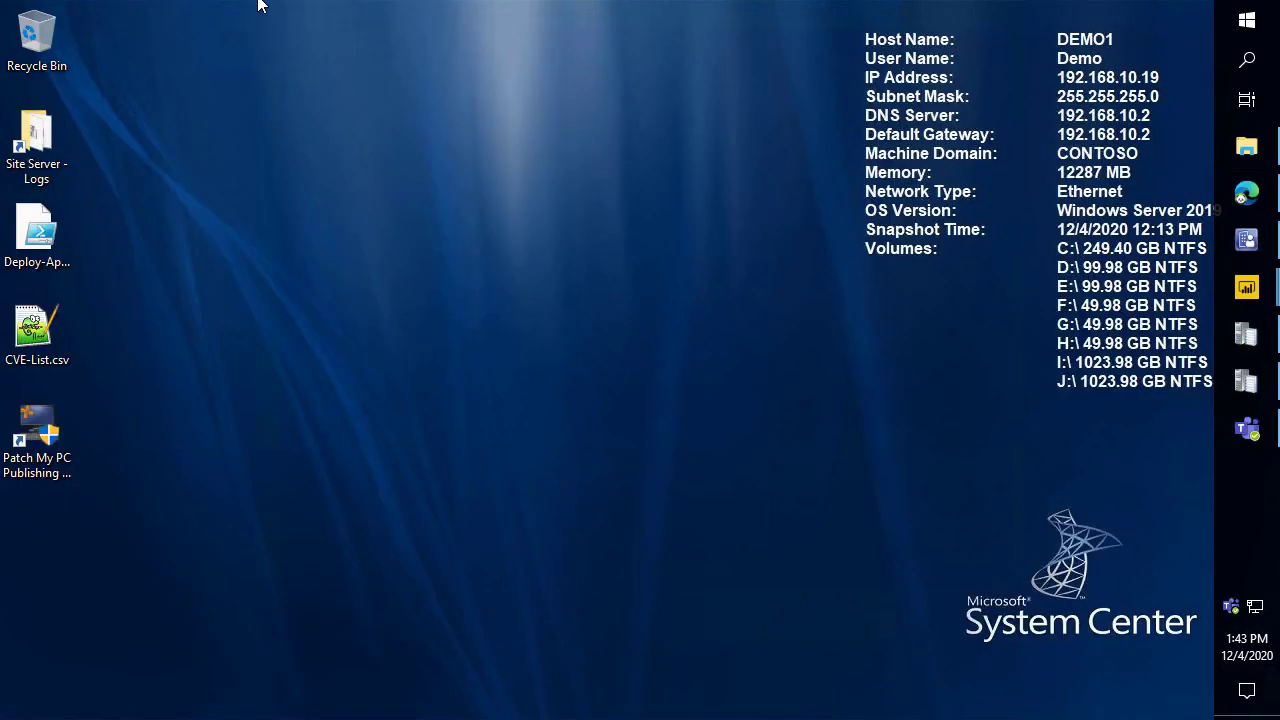
Launch Publishing Service as administrator and open the right-click customization docs from ConfigMgr Apps All Products.
double_click(37, 430)
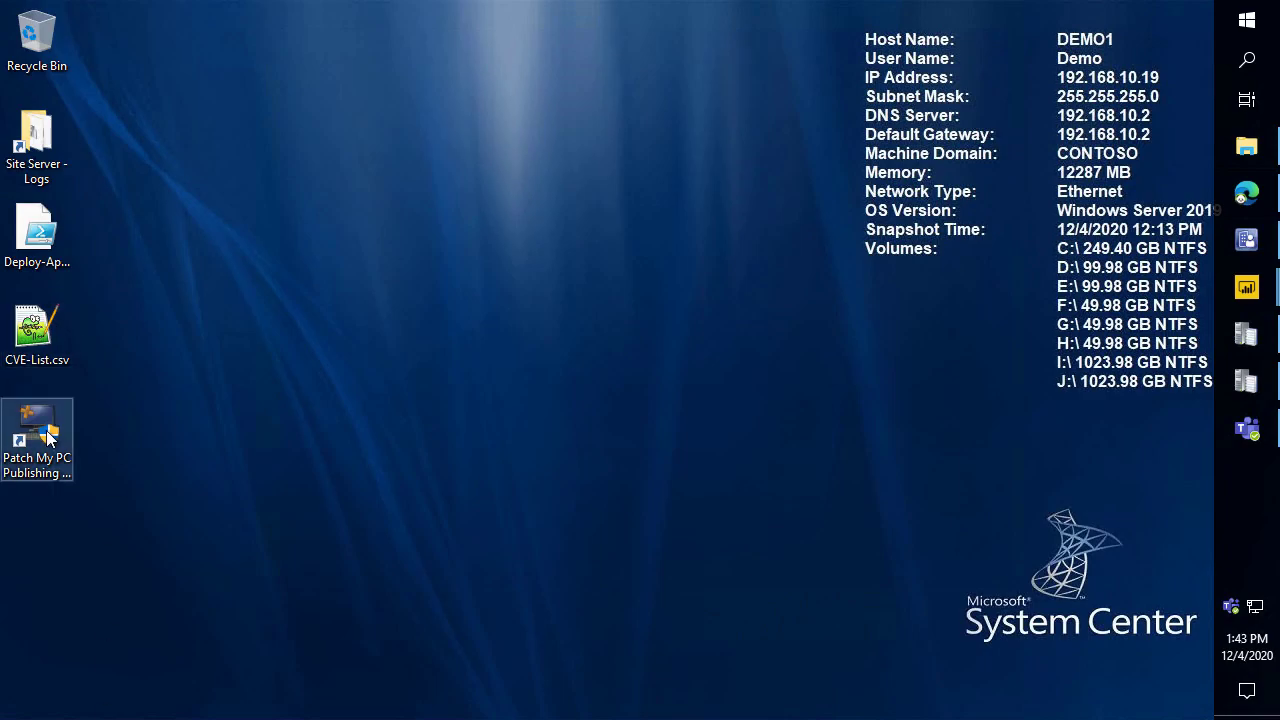
click(569, 494)
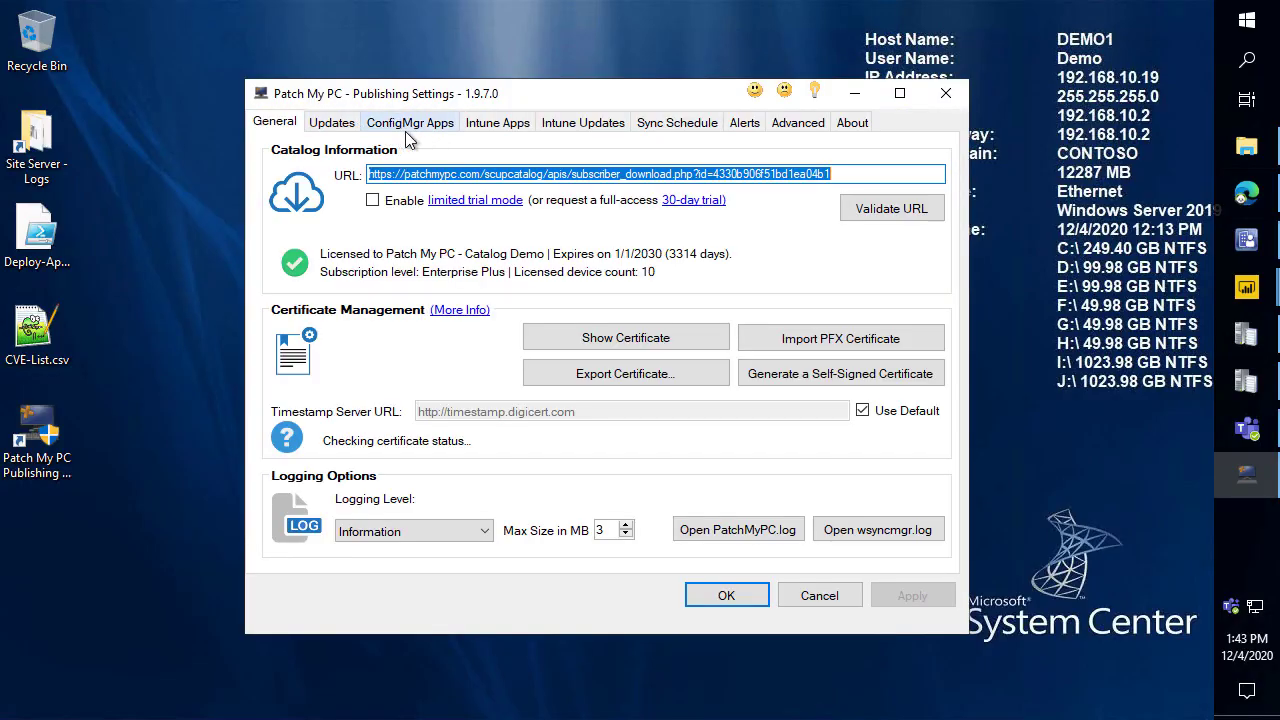
click(405, 128)
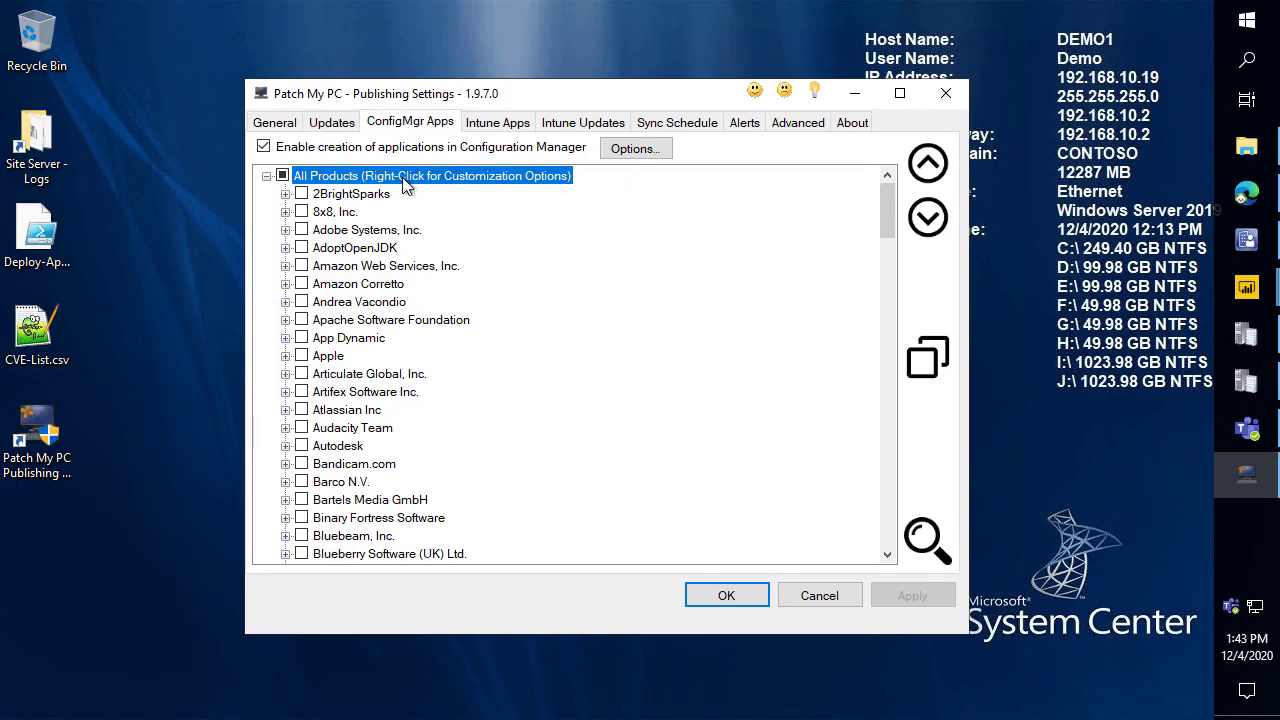
right_click(404, 180)
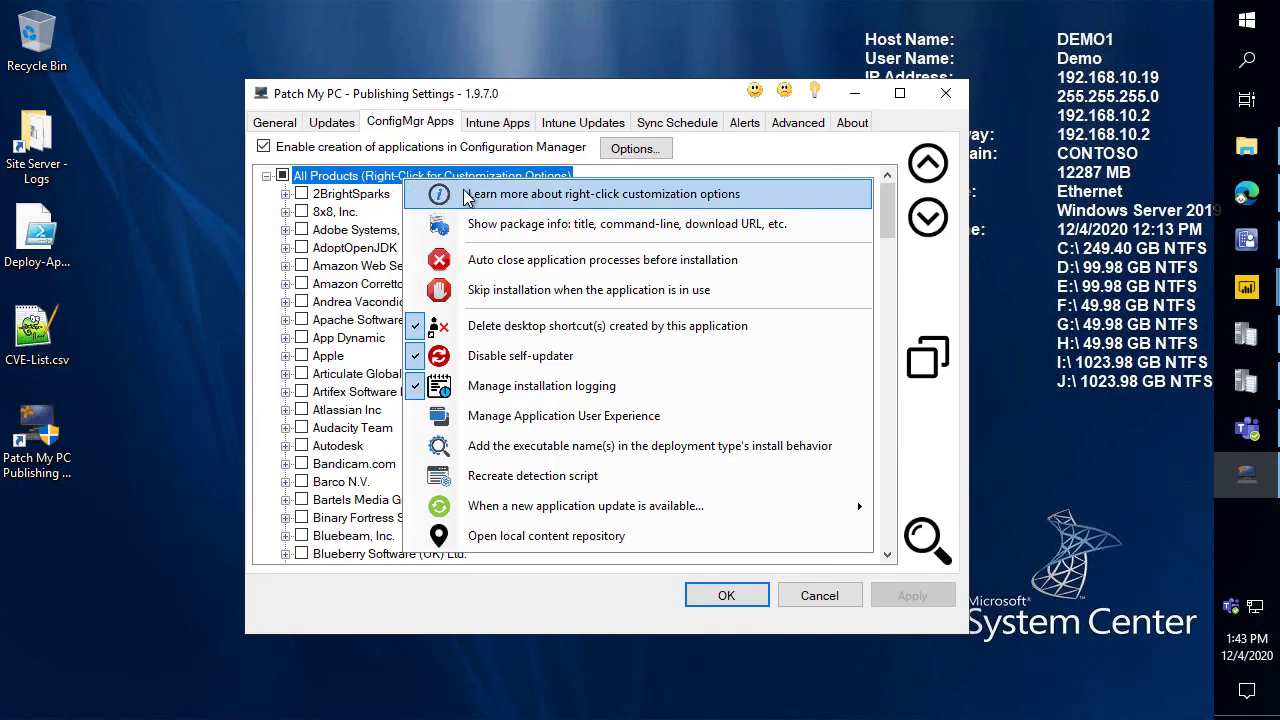
click(551, 199)
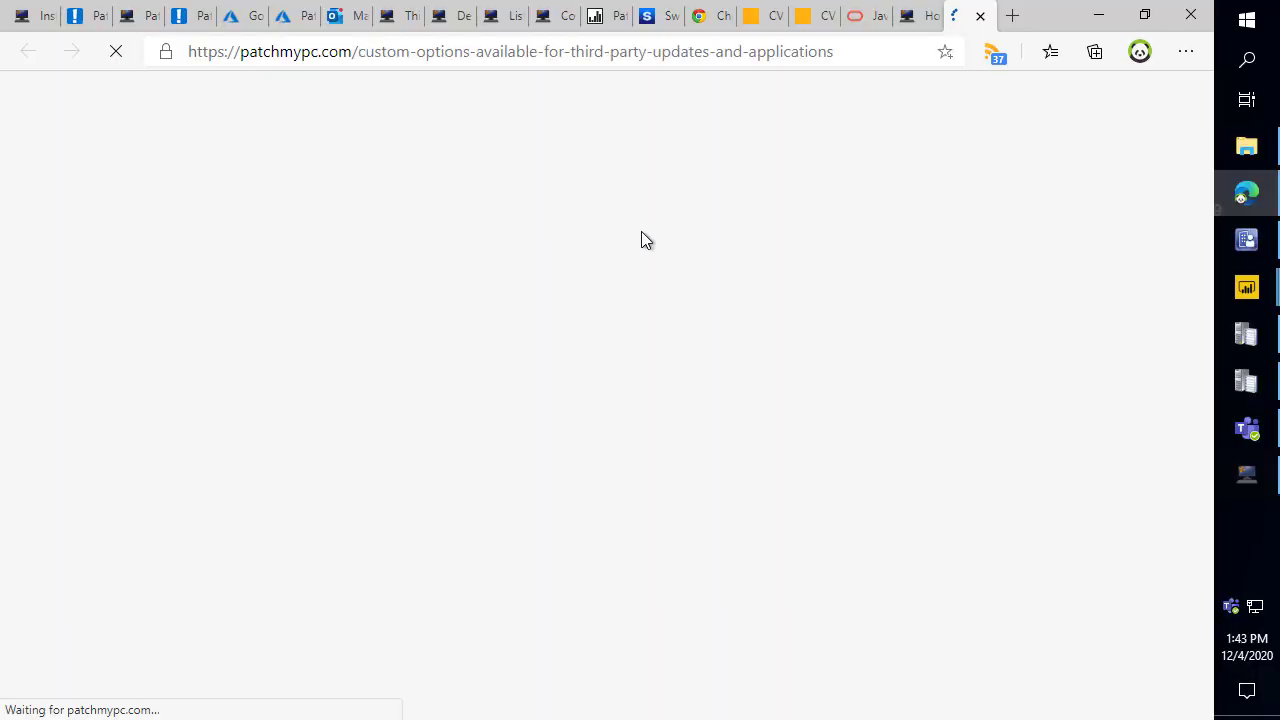
Scroll through the custom-options article down to the Manage assignments section.
scroll(605, 315, down, 5)
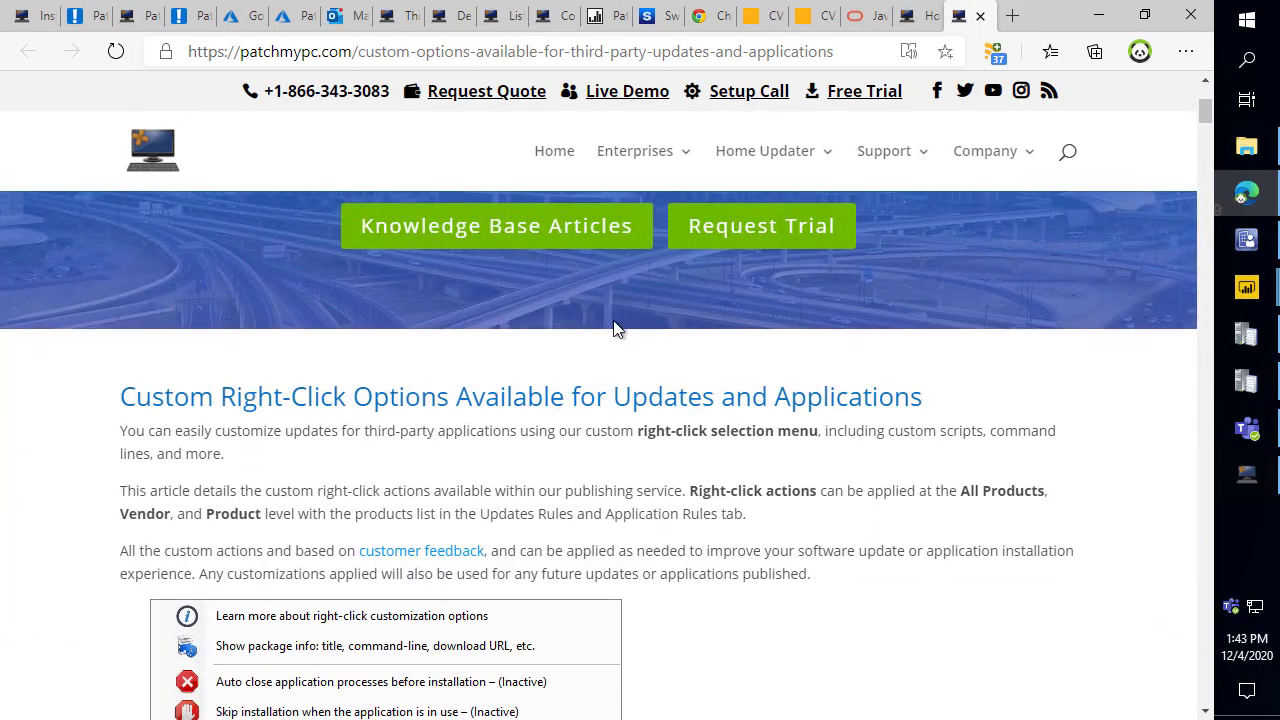
scroll(532, 358, down, 3)
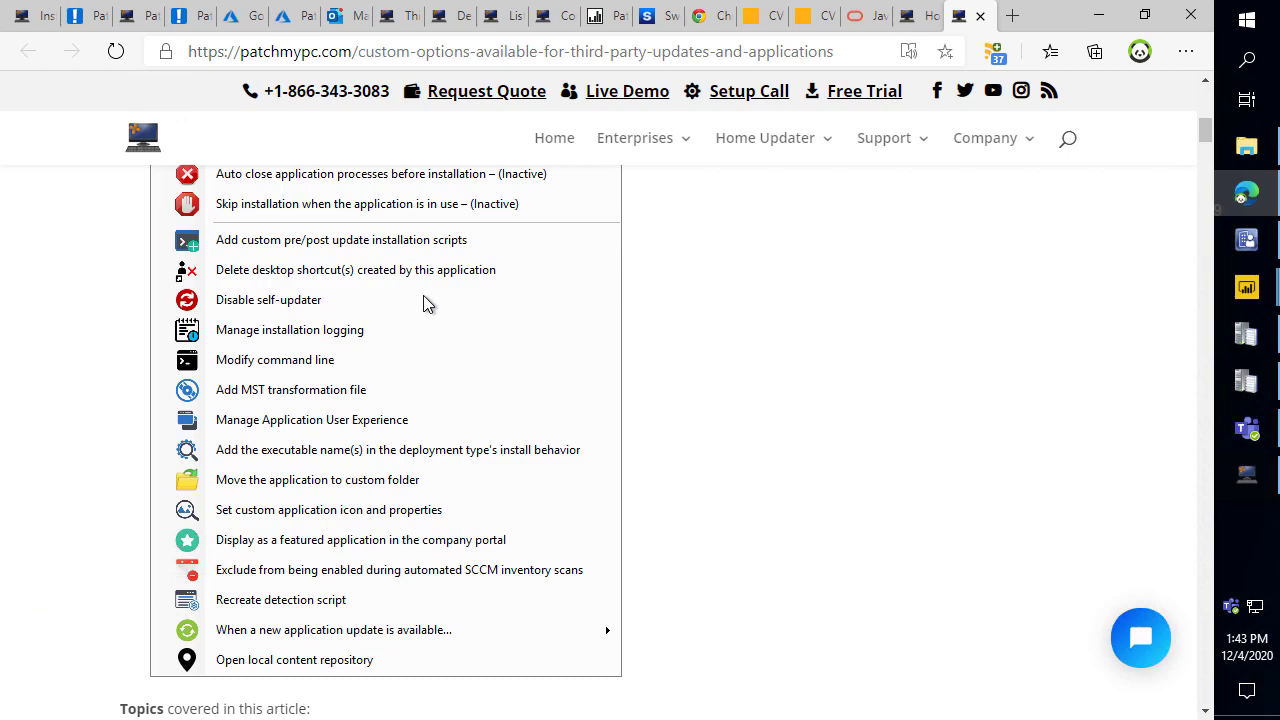
scroll(423, 300, down, 5)
scroll(350, 453, down, 2)
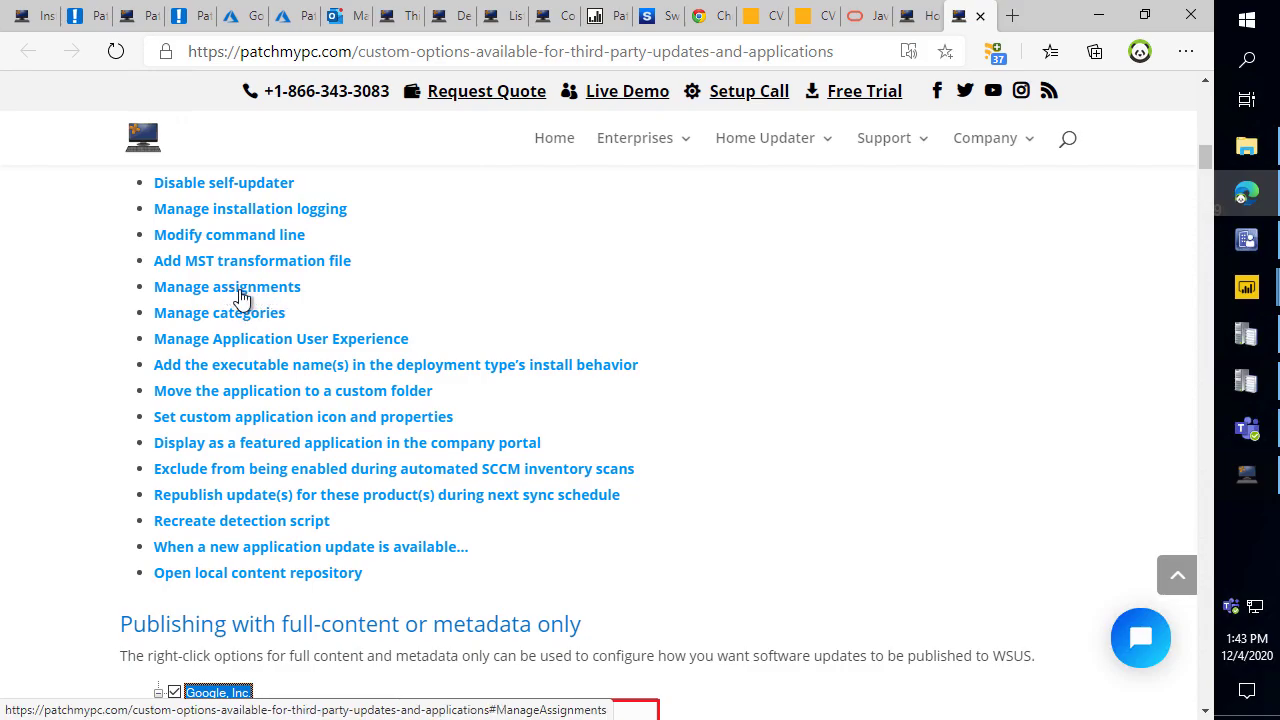
click(240, 296)
scroll(300, 288, down, 2)
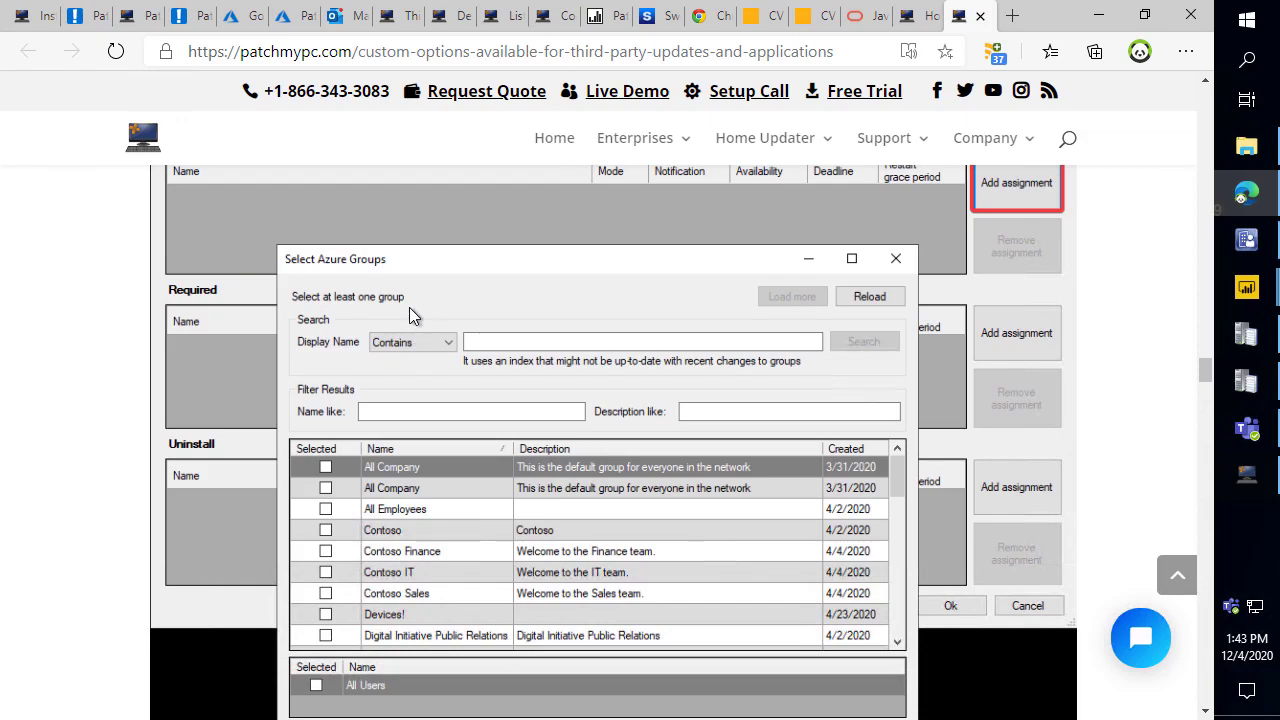
click(482, 55)
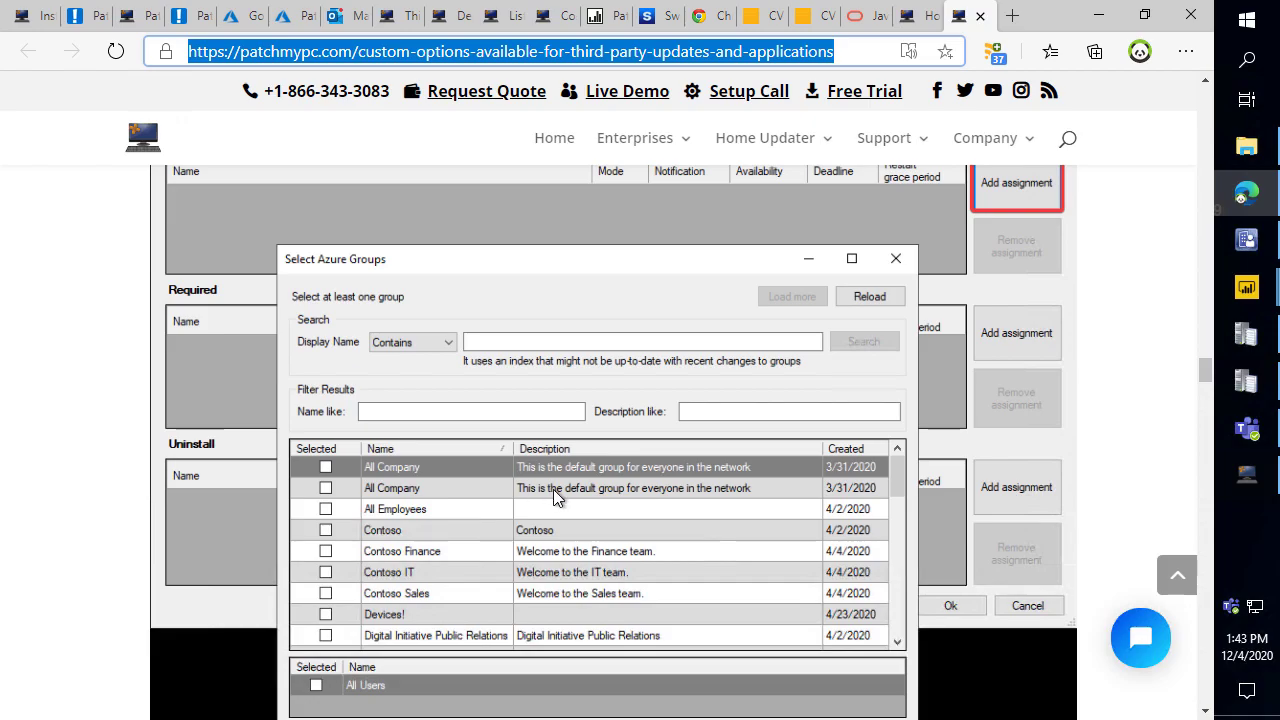
click(201, 468)
scroll(317, 402, down, 15)
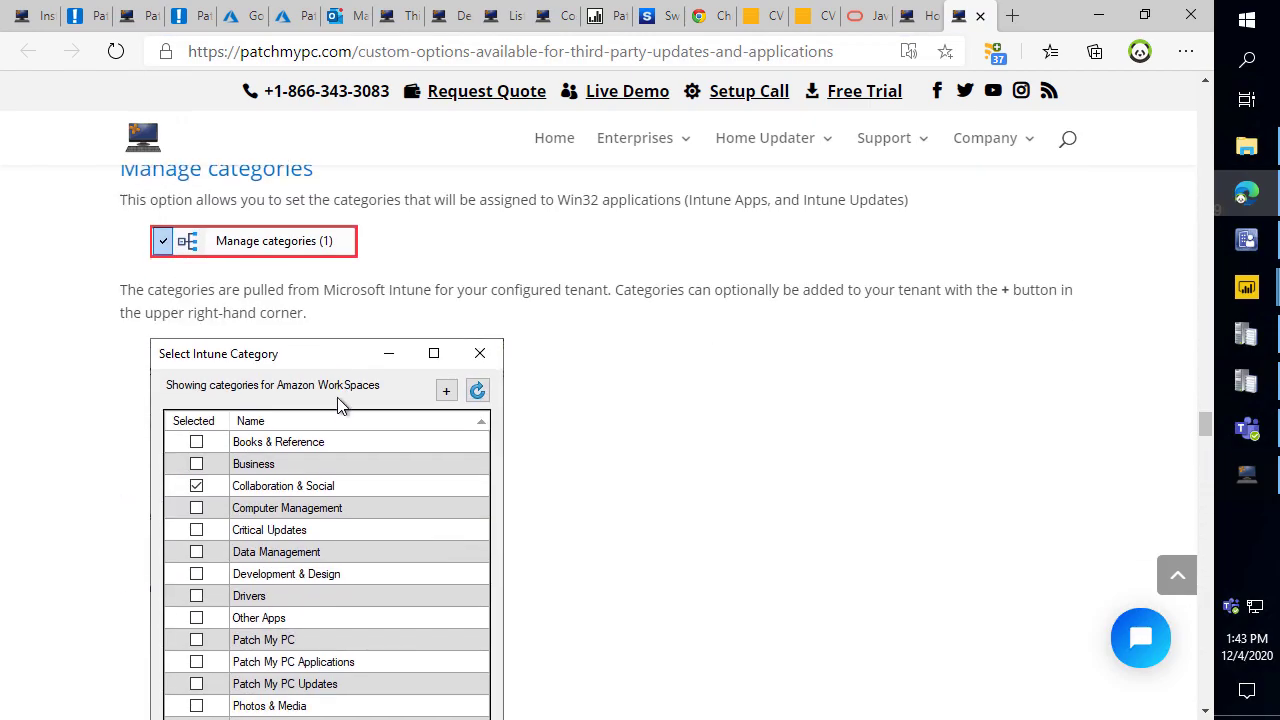
Minimize the browser, reposition the Publishing Service window, and bring the custom options page back.
click(1099, 16)
mouse_move(363, 2)
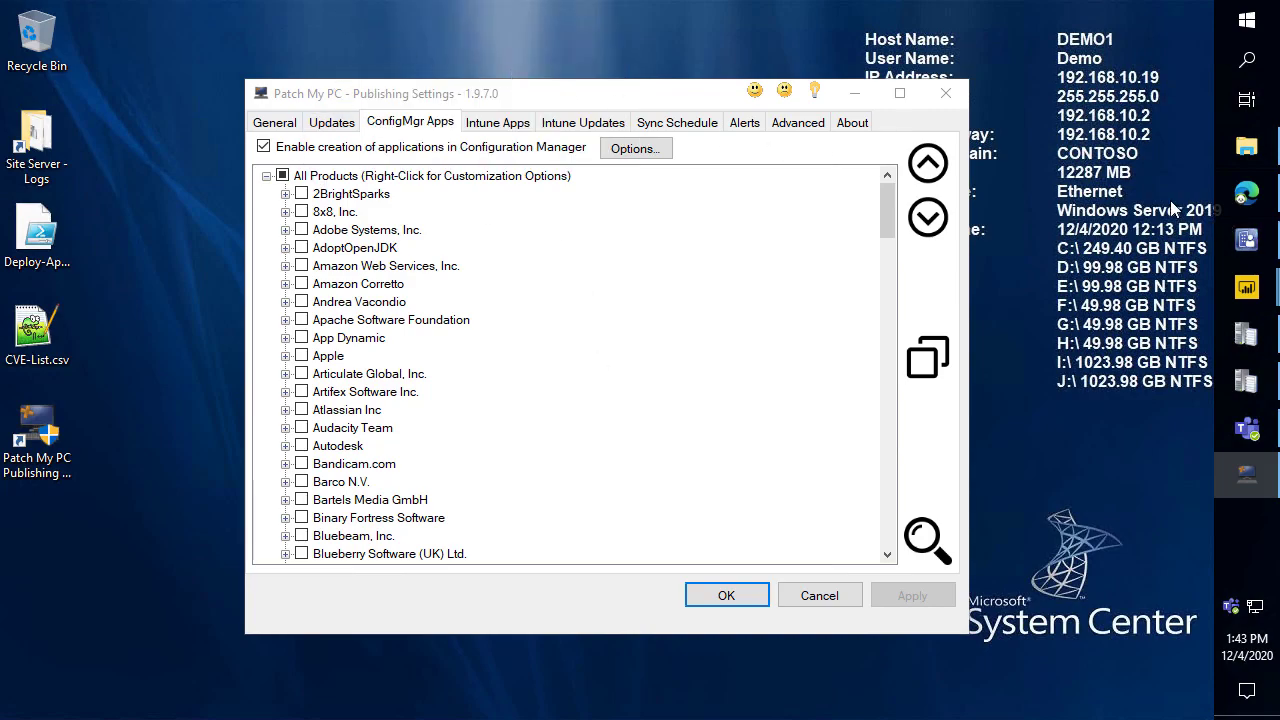
drag(675, 86, 558, 44)
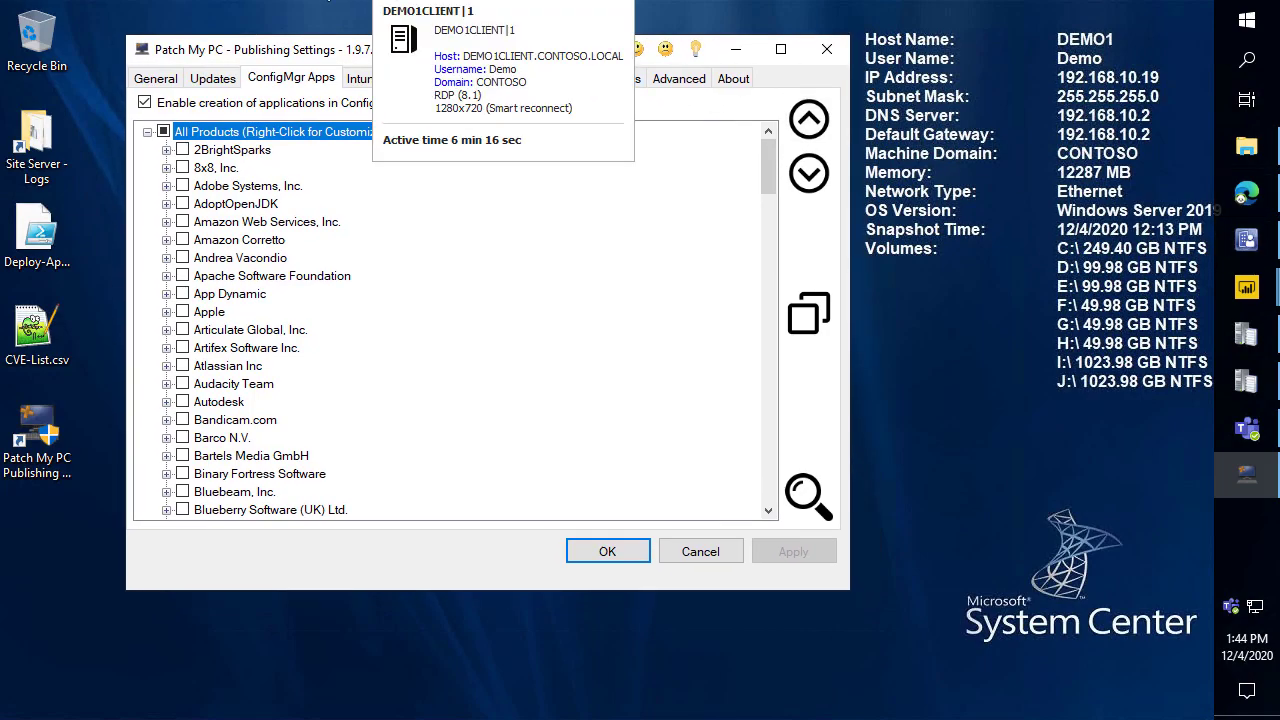
click(1246, 193)
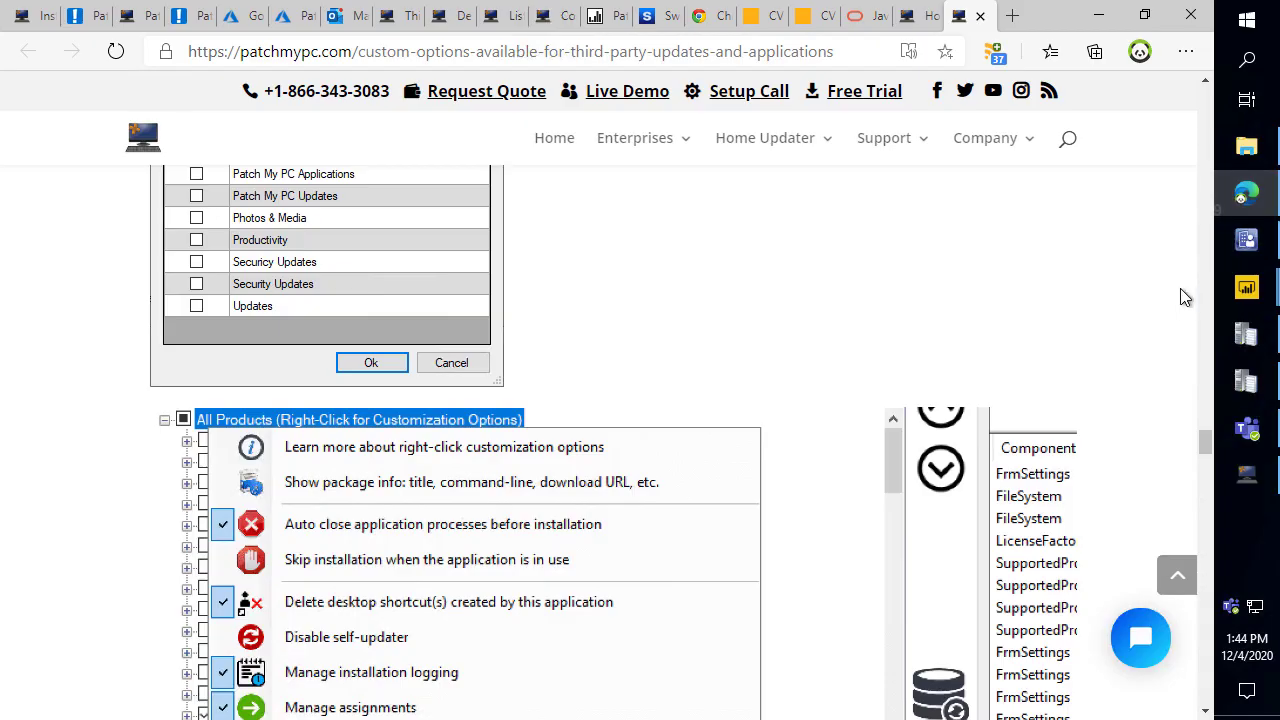
Return to the Endpoint Manager All apps list and reload it.
click(288, 16)
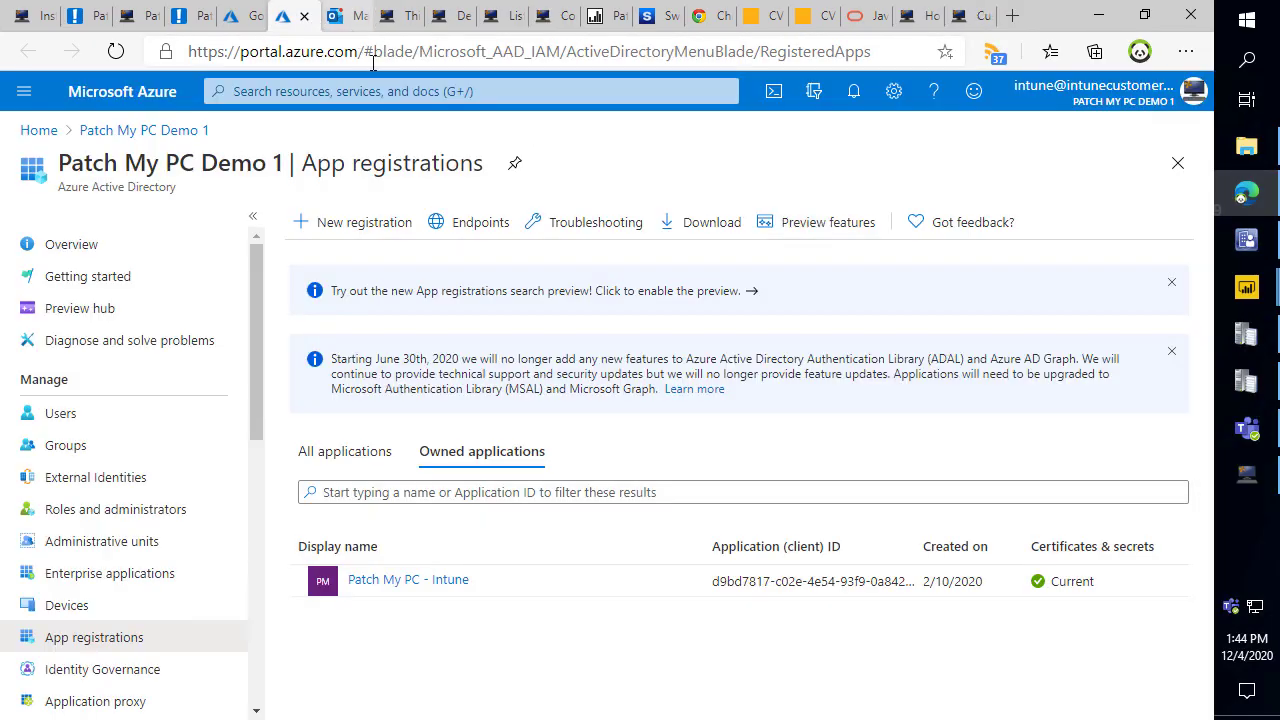
click(245, 16)
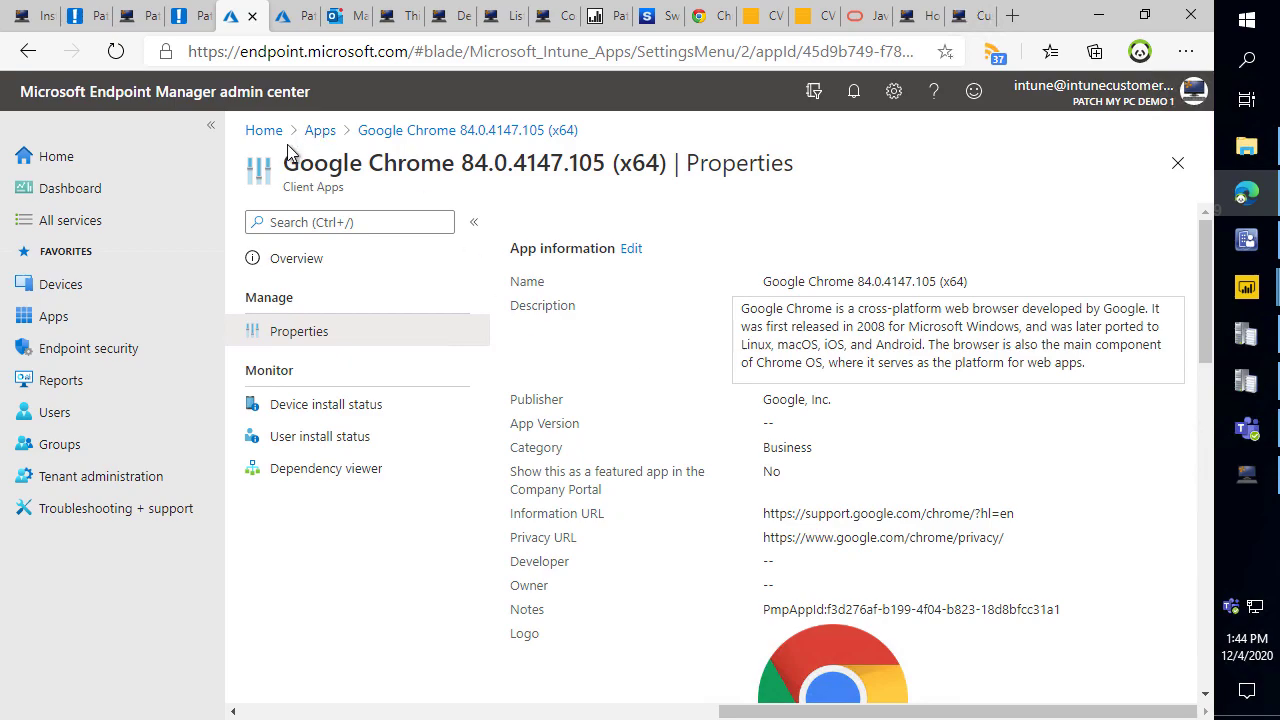
click(320, 132)
click(606, 226)
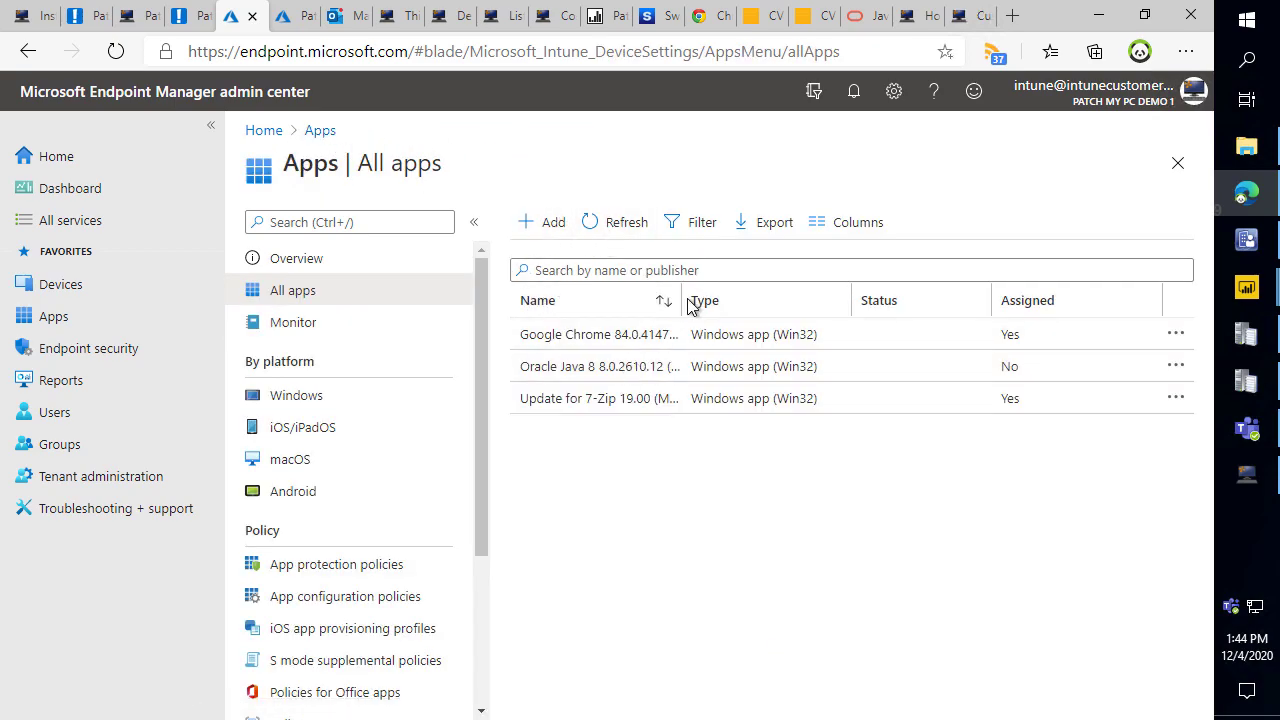
drag(682, 300, 805, 281)
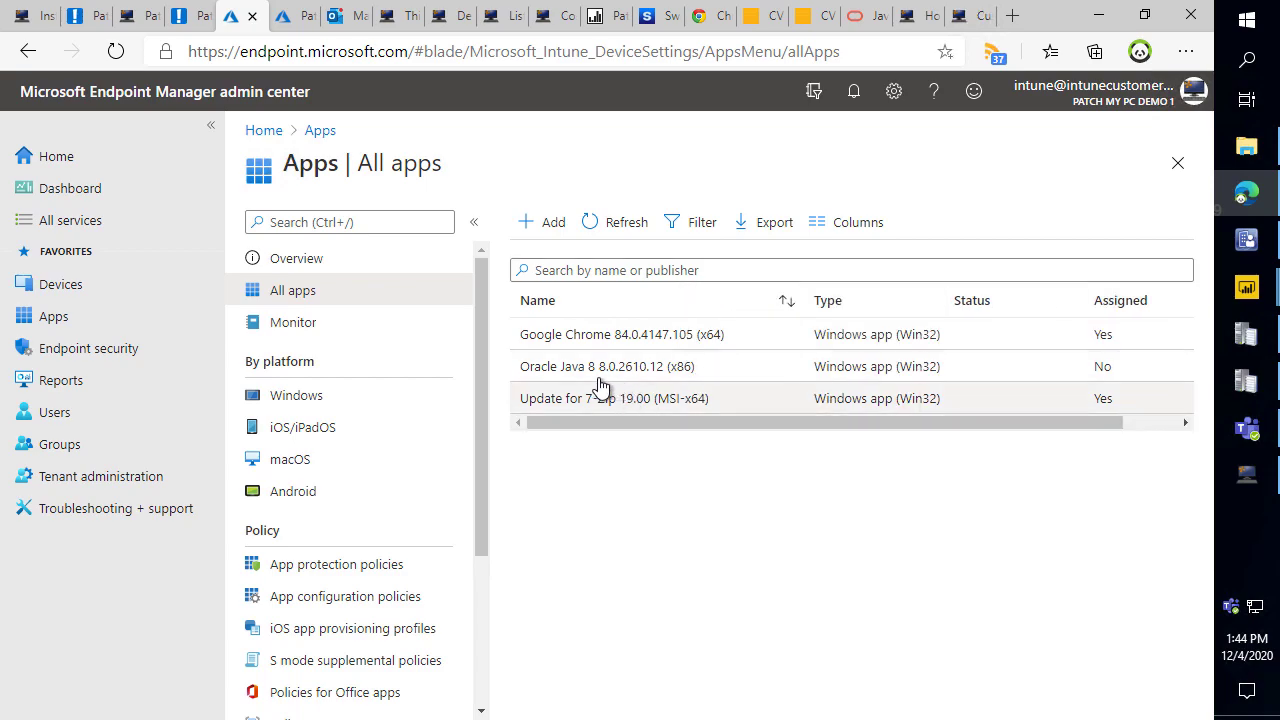
key(ctrl+2)
drag(490, 297, 483, 268)
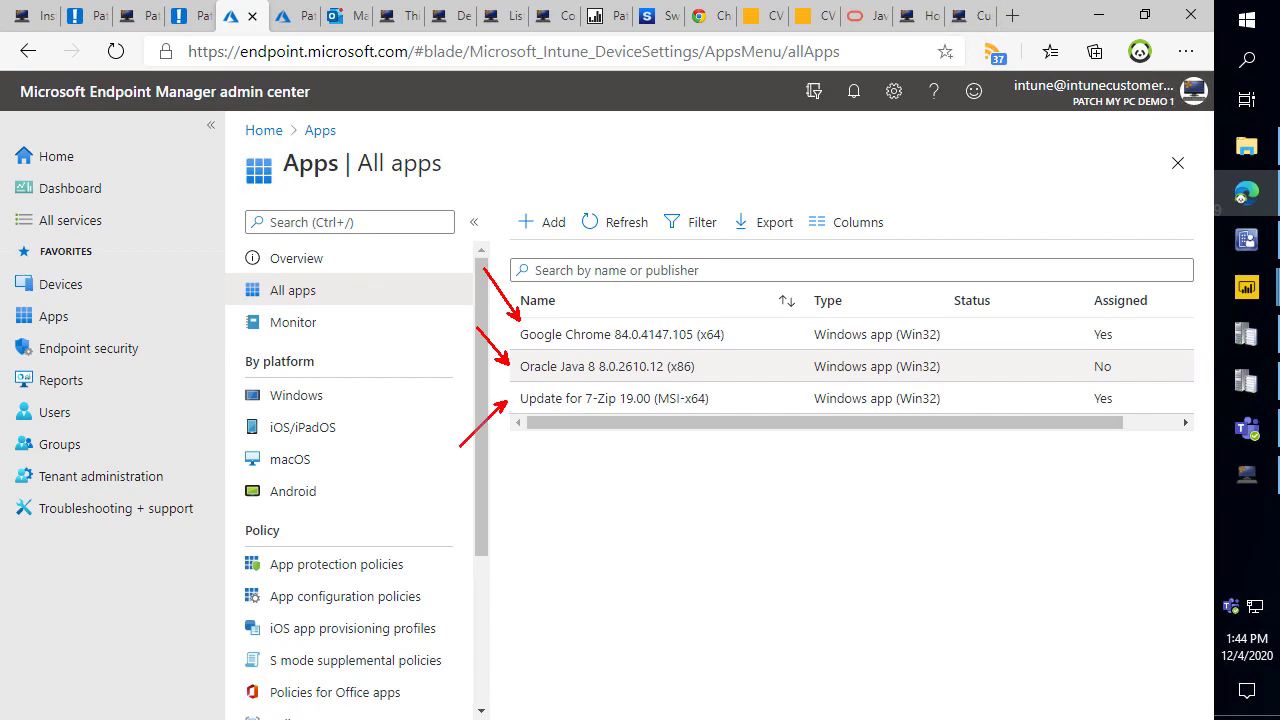
key(Escape)
Open Google Chrome's properties and review its Available for enrolled devices assignment to All users.
click(651, 336)
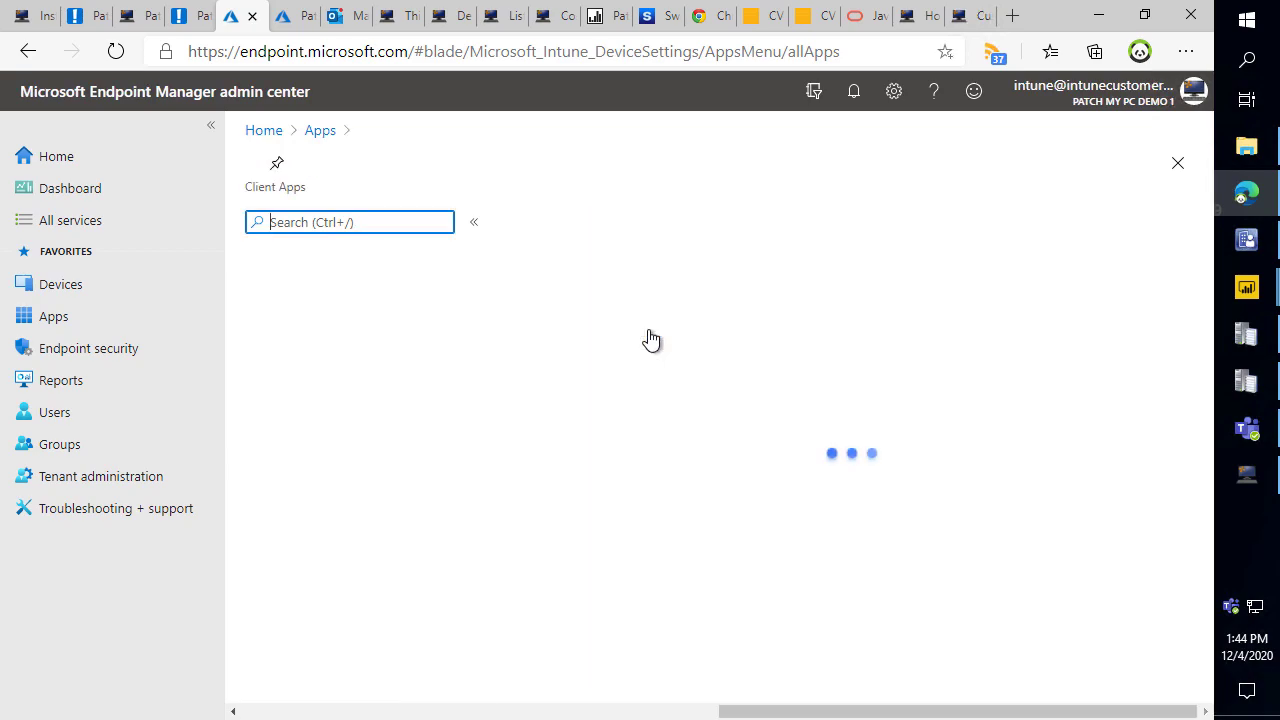
click(440, 336)
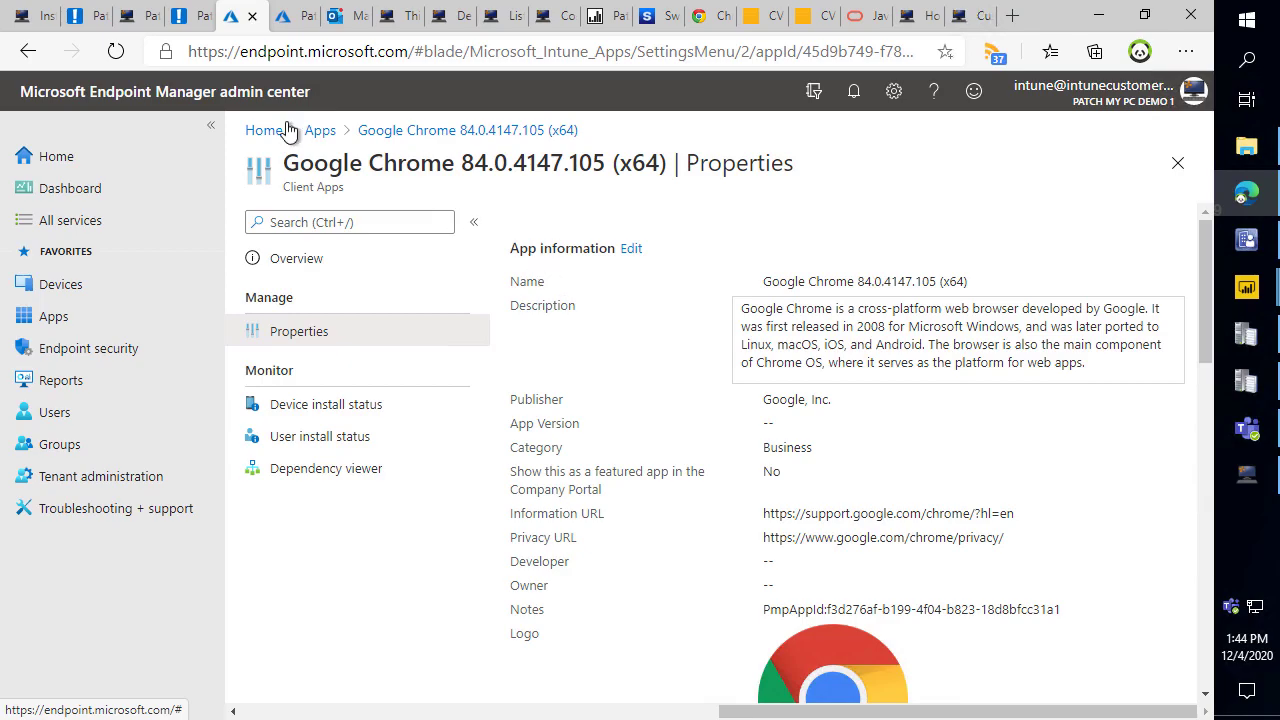
click(210, 124)
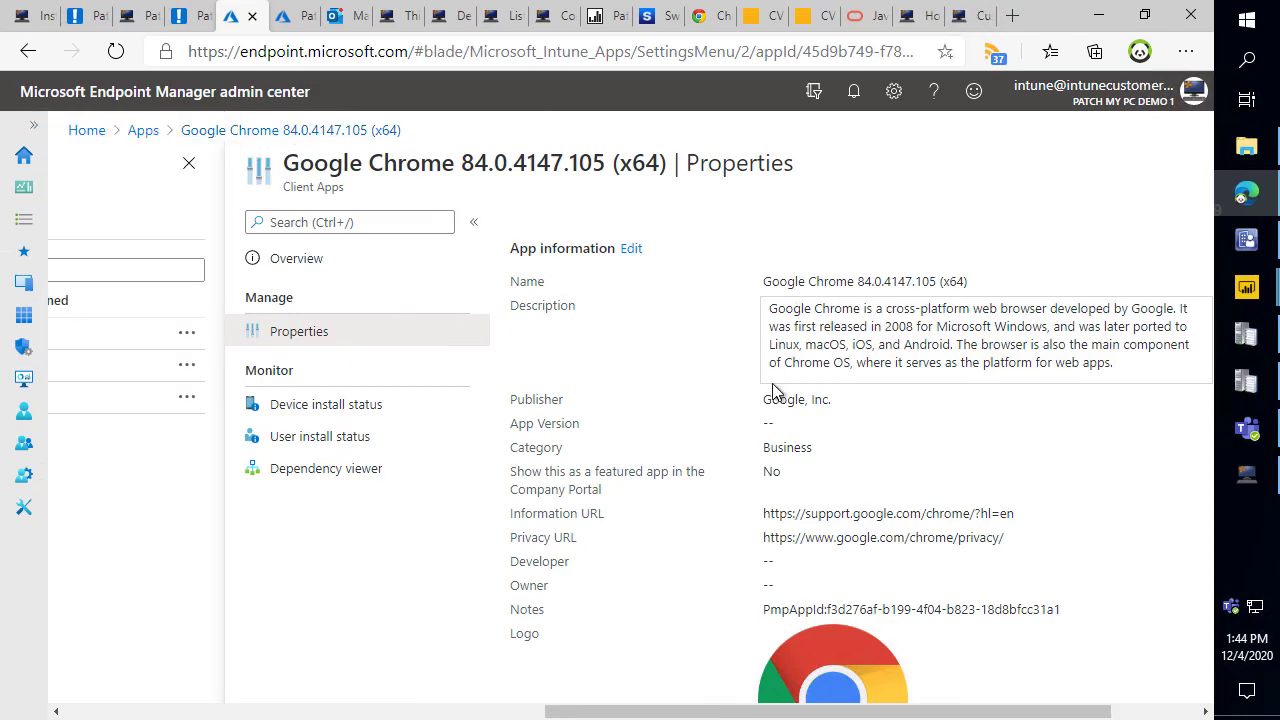
scroll(808, 370, down, 4)
scroll(808, 380, down, 2)
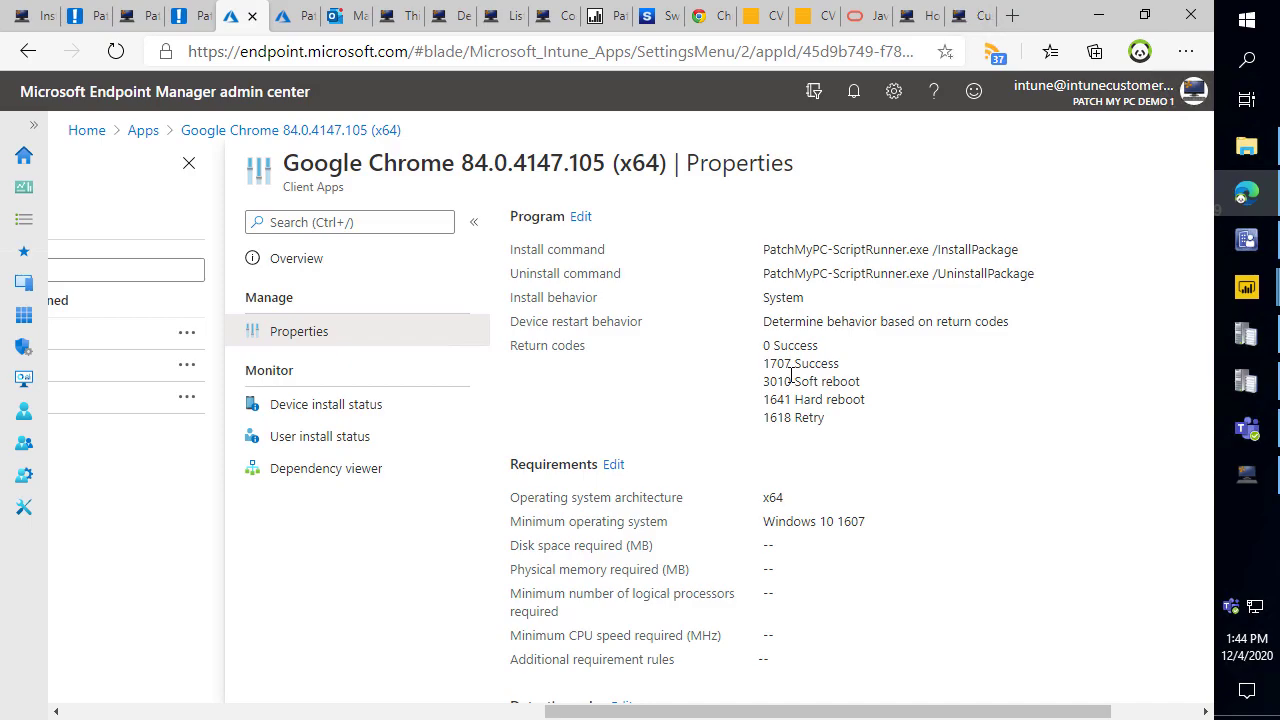
scroll(808, 370, up, 3)
scroll(927, 283, up, 3)
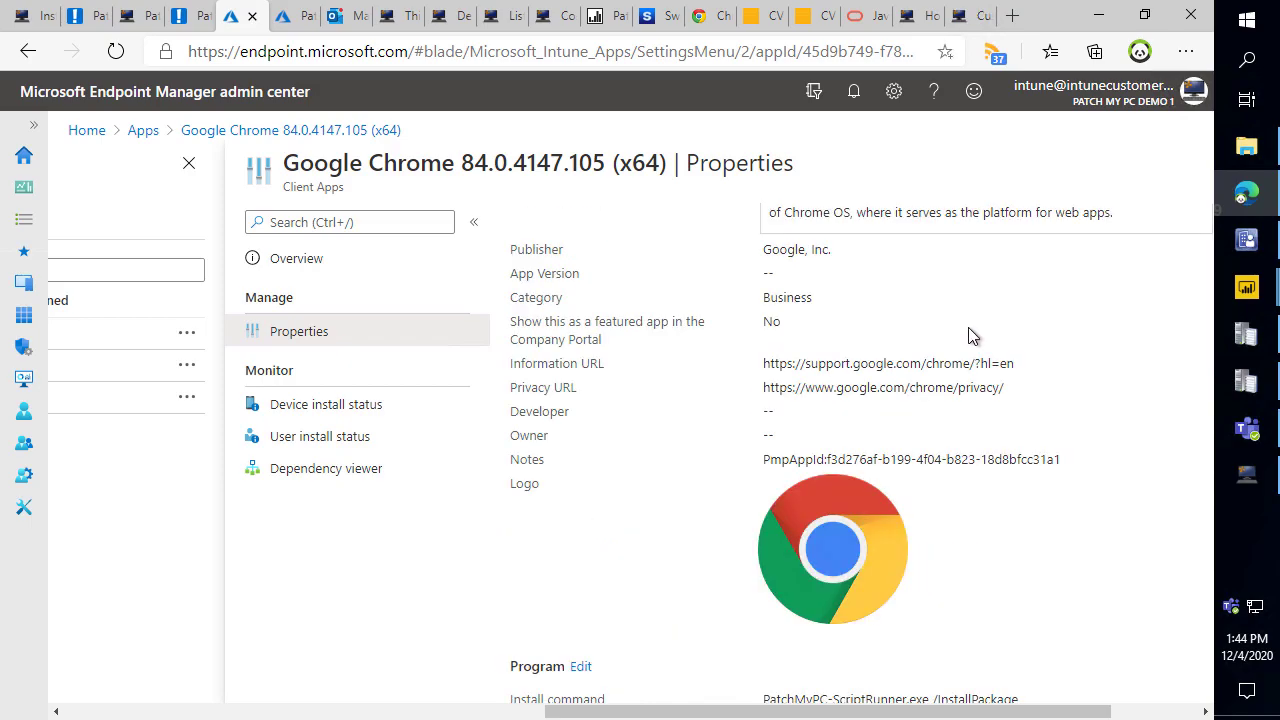
scroll(1058, 401, down, 10)
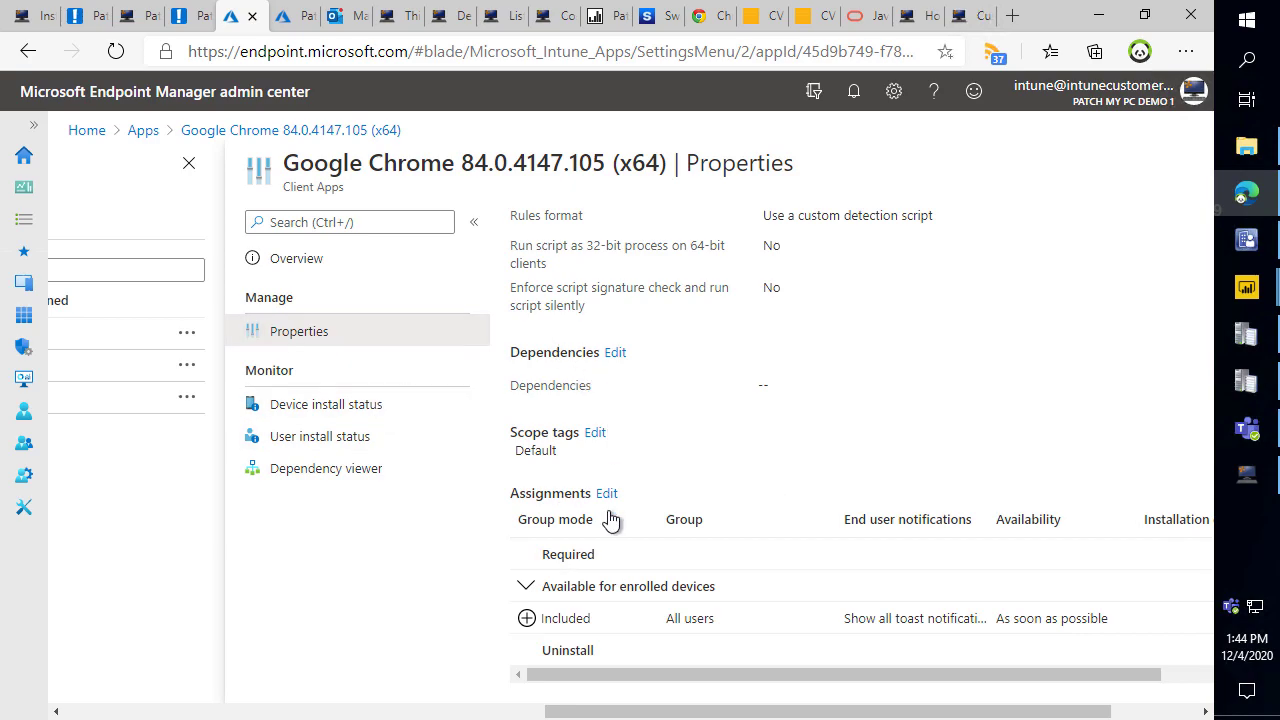
click(527, 588)
click(528, 619)
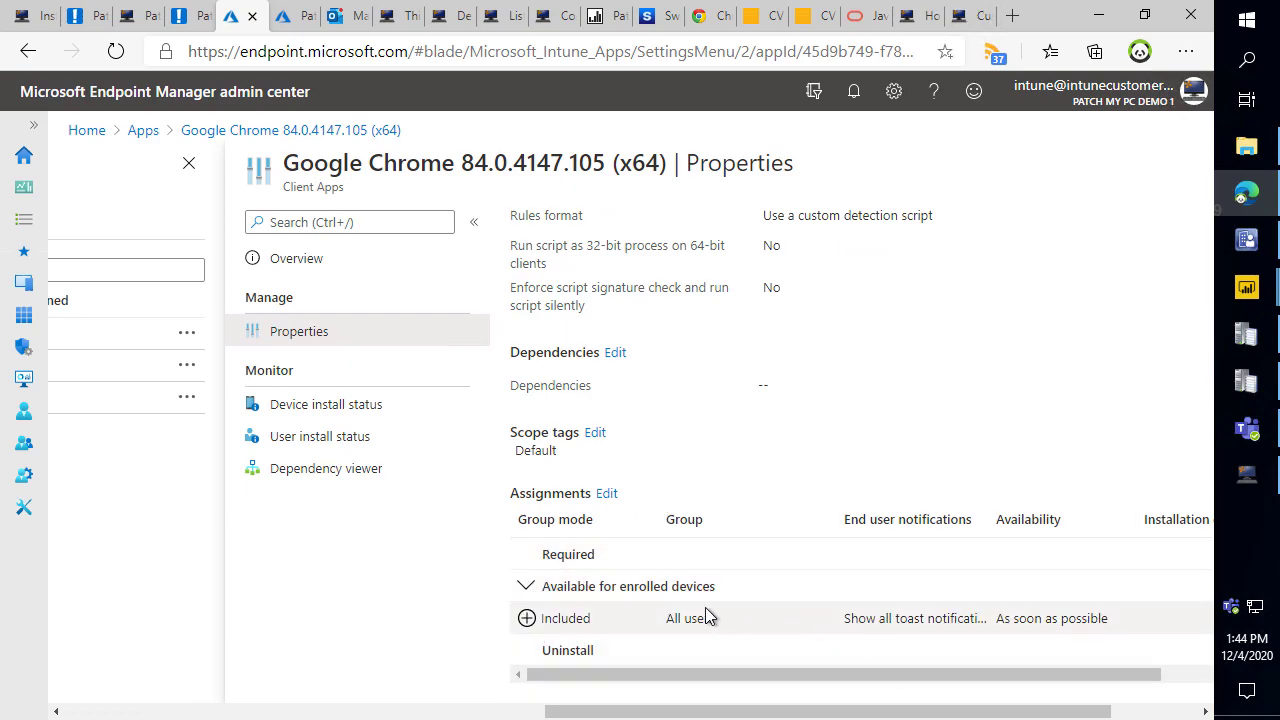
drag(709, 611, 812, 522)
Maximize Company Portal and show its Apps list.
key(Escape)
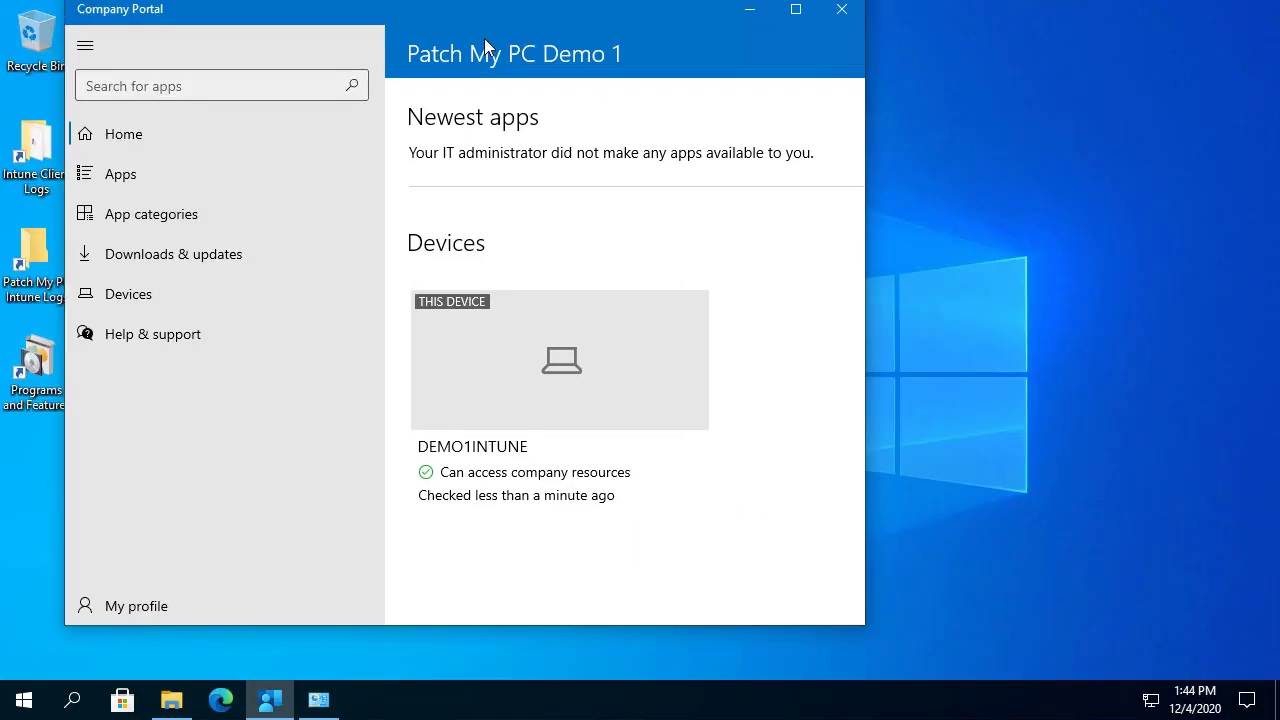
drag(487, 47, 564, 130)
double_click(564, 130)
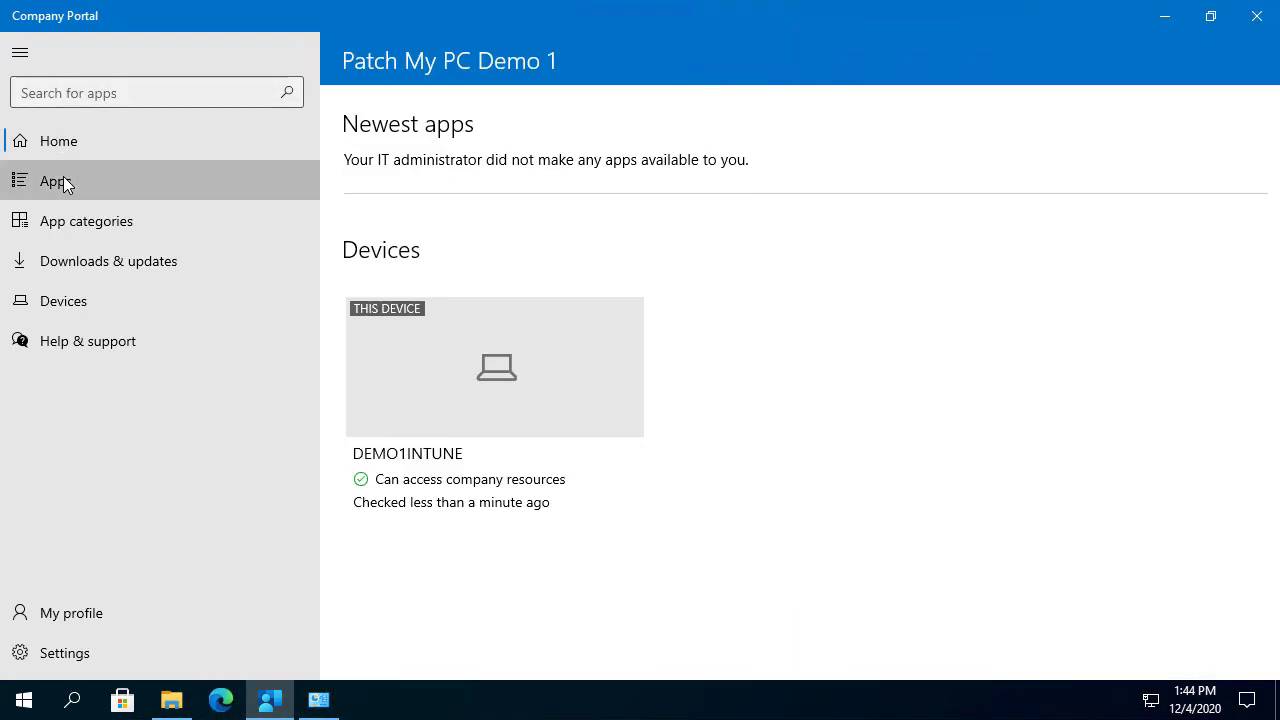
click(64, 185)
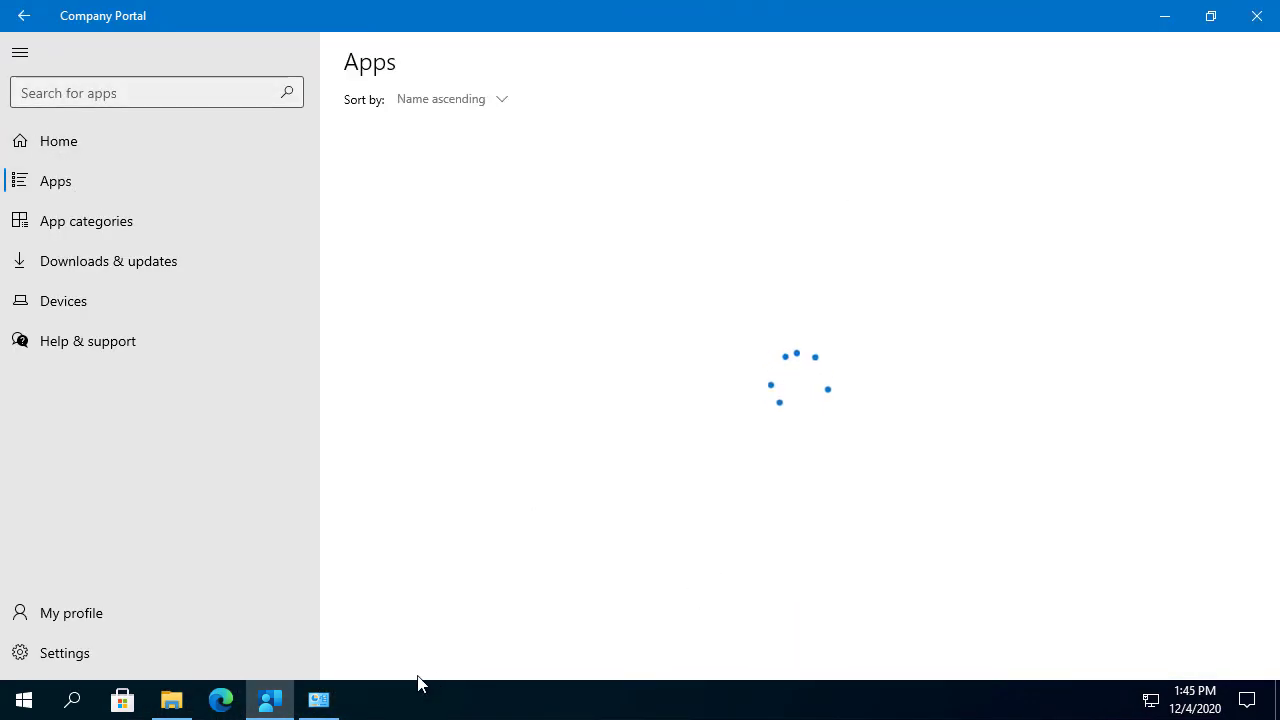
Bring up Programs and Features, widen it to show versions, and refresh the list.
click(322, 700)
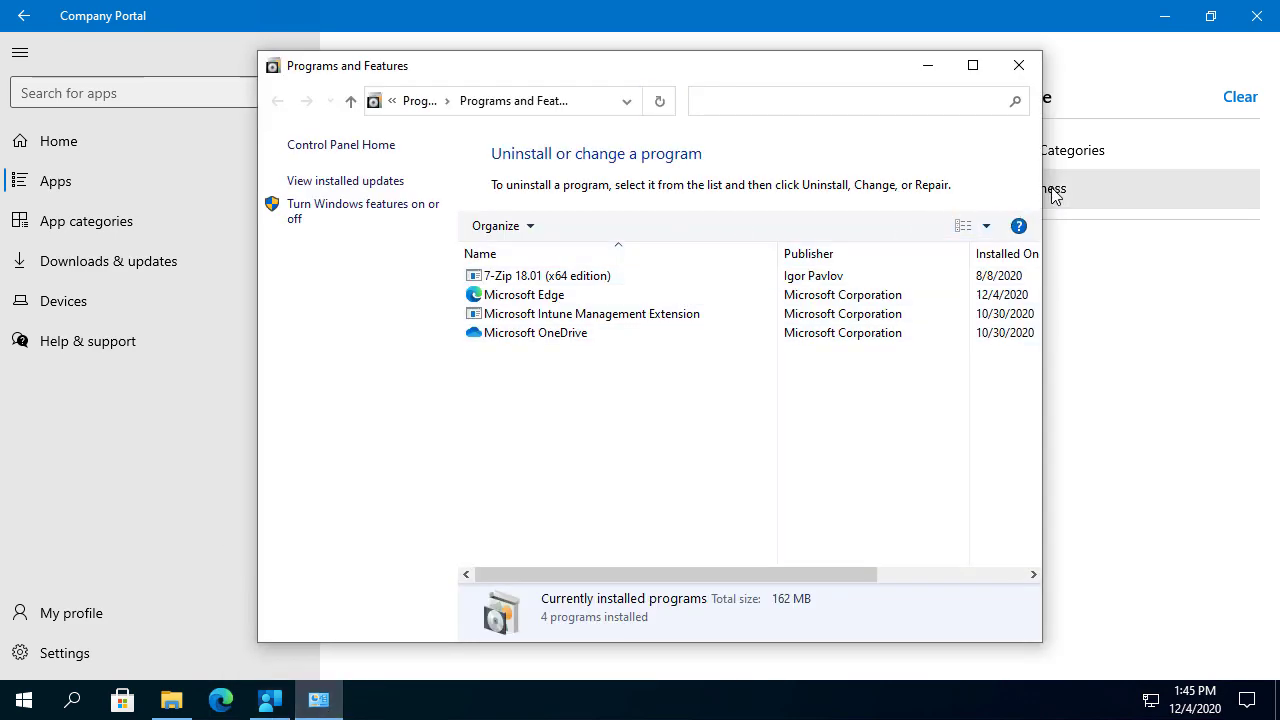
drag(1056, 187, 1214, 187)
click(560, 295)
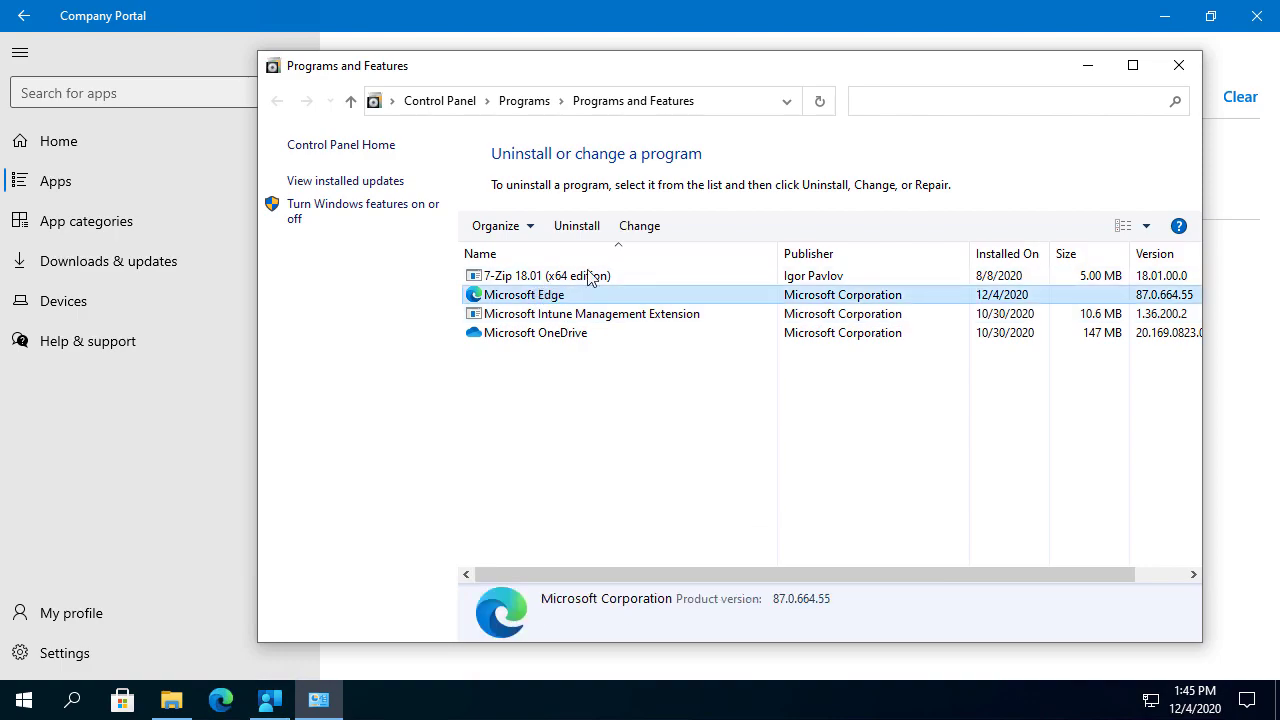
click(819, 101)
Start installing Google Chrome 84.0.4147.105 (x64) from Company Portal, docked to the right half.
click(224, 554)
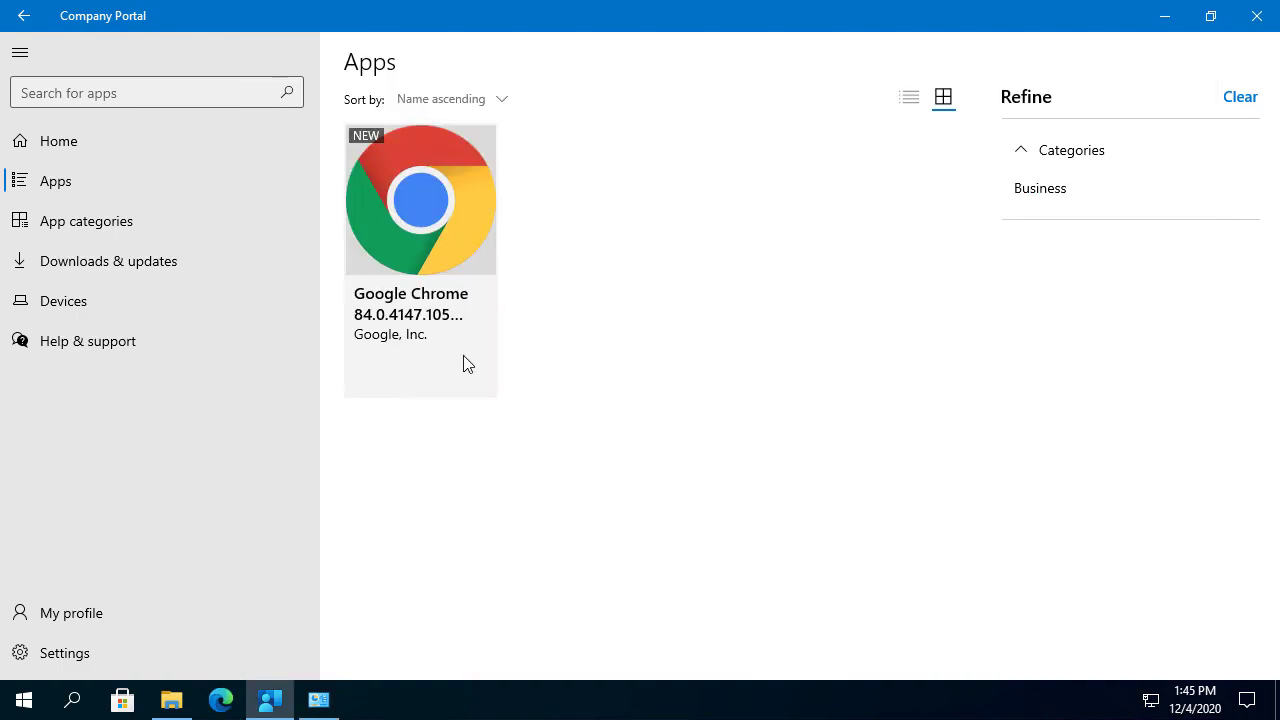
click(456, 273)
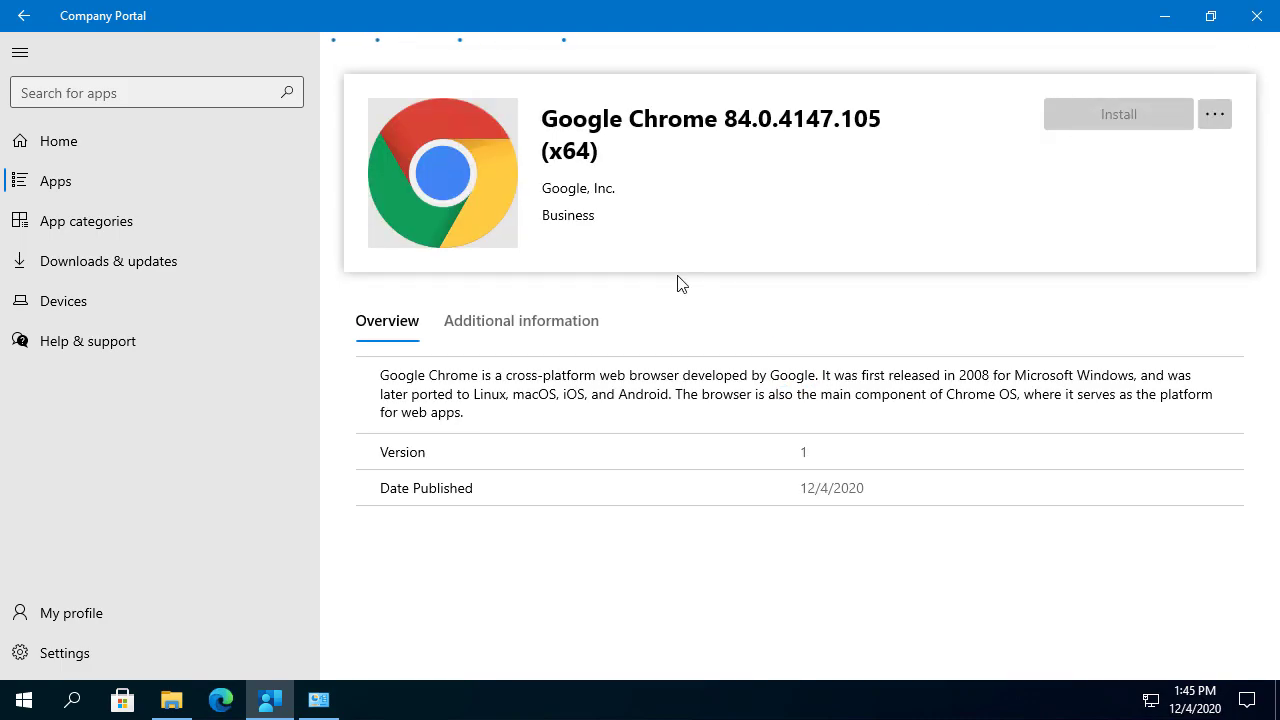
mouse_move(531, 202)
mouse_down()
mouse_move(666, 230)
mouse_move(620, 231)
mouse_up()
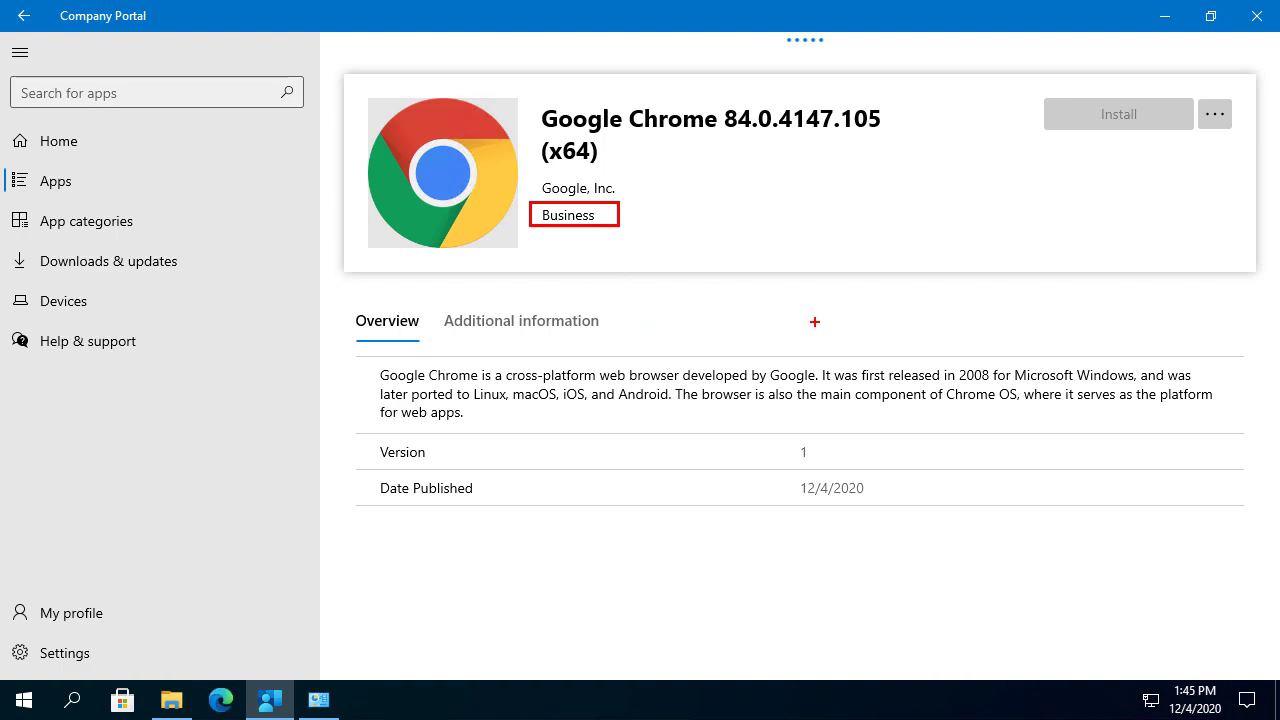
key(Escape)
drag(529, 26, 1279, 300)
drag(1095, 509, 1105, 509)
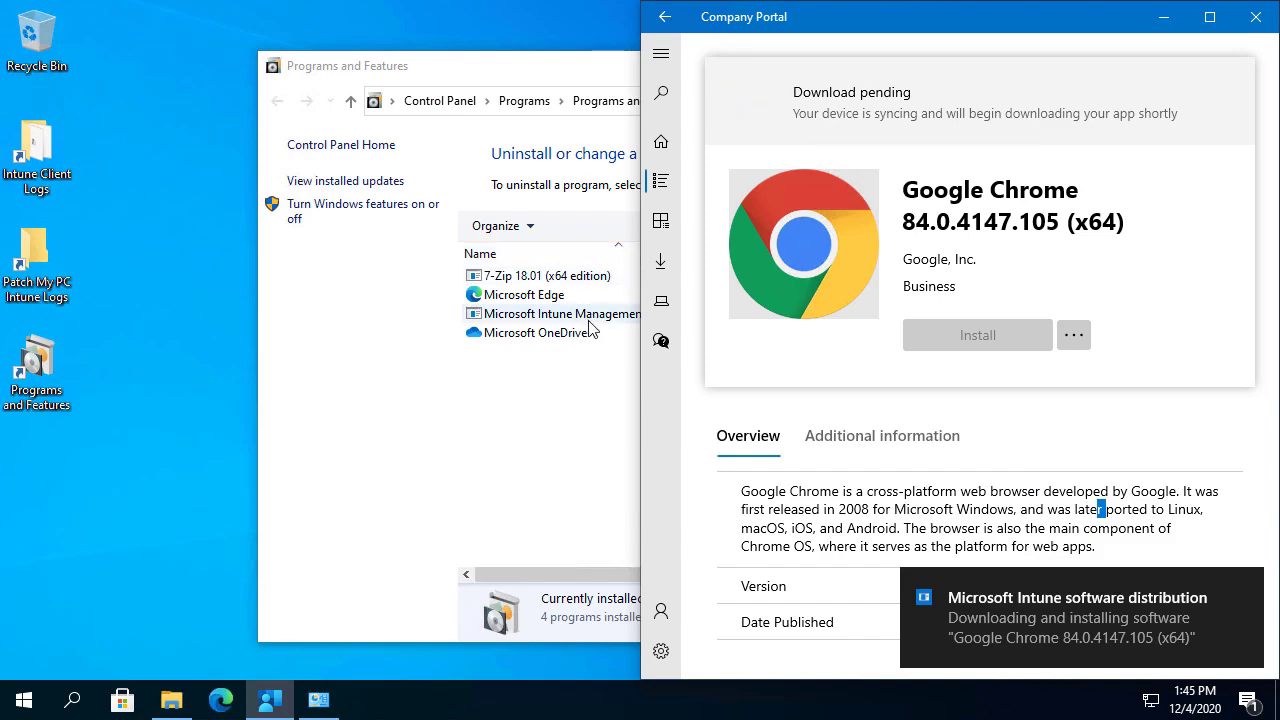
mouse_move(257, 0)
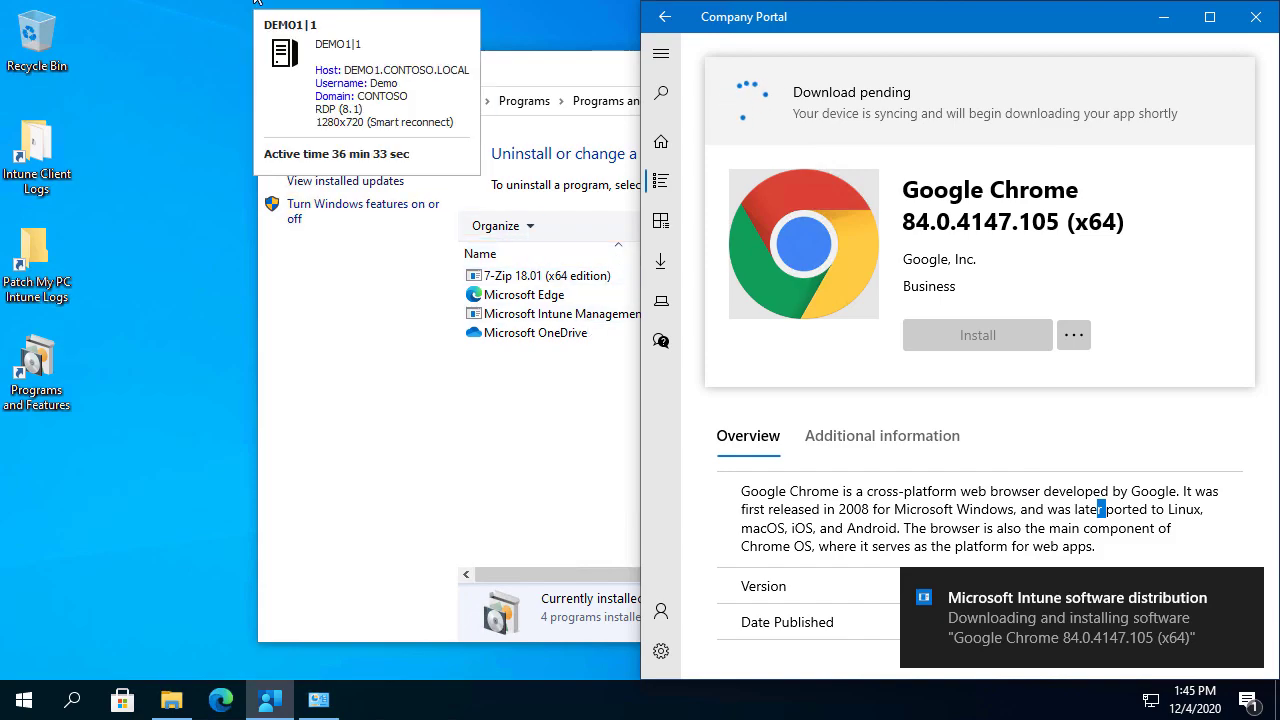
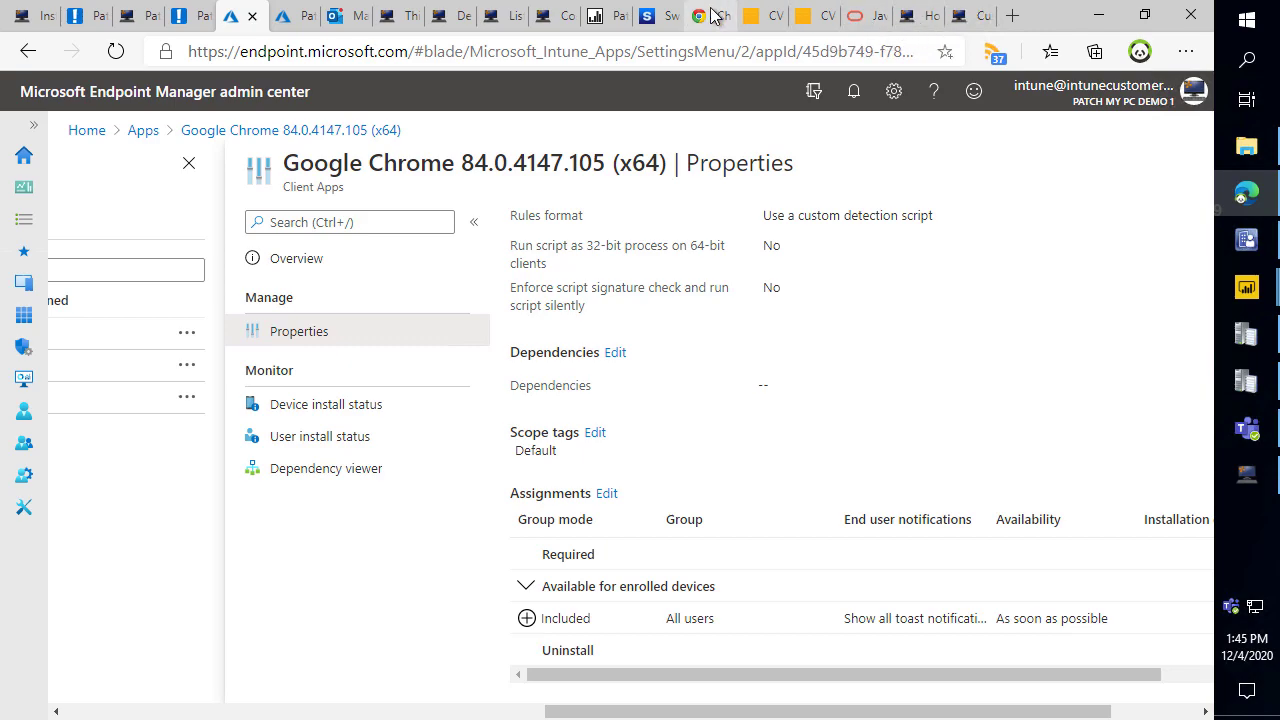
Open the Compliance 1 - Overall compliance report under ConfigMgr_PR1 > Software Updates - A Compliance.
click(606, 16)
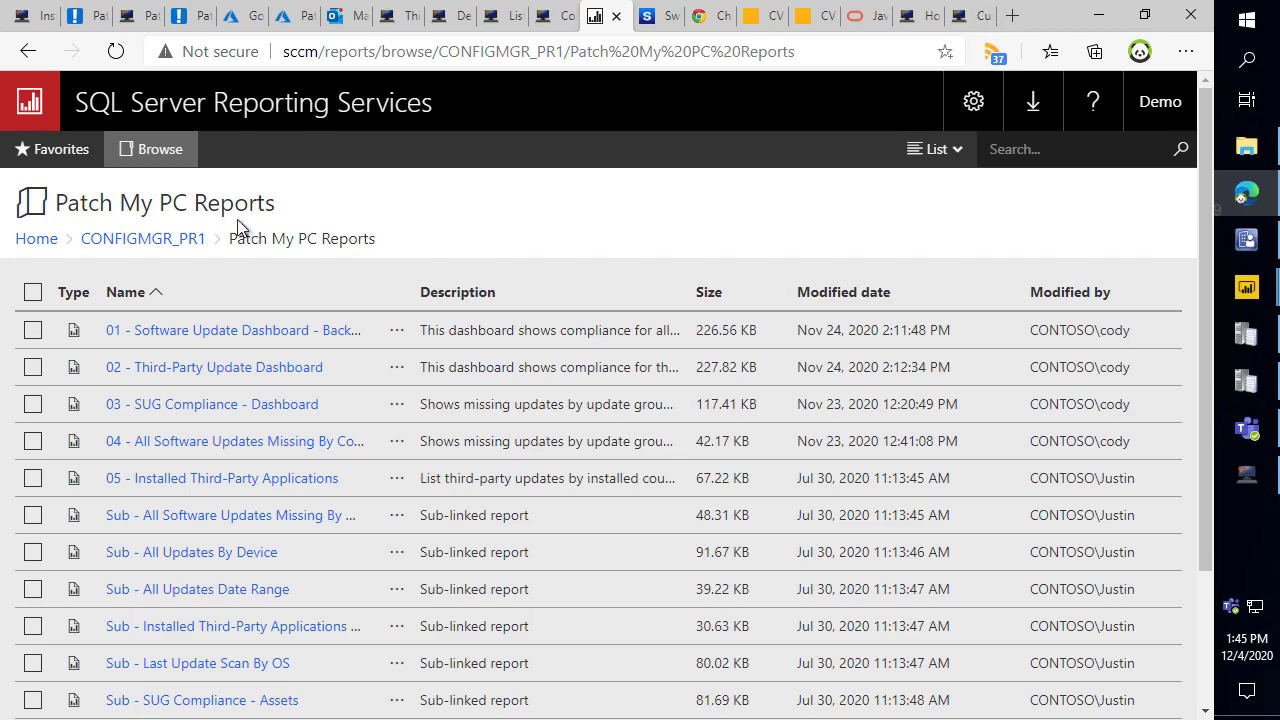
click(175, 240)
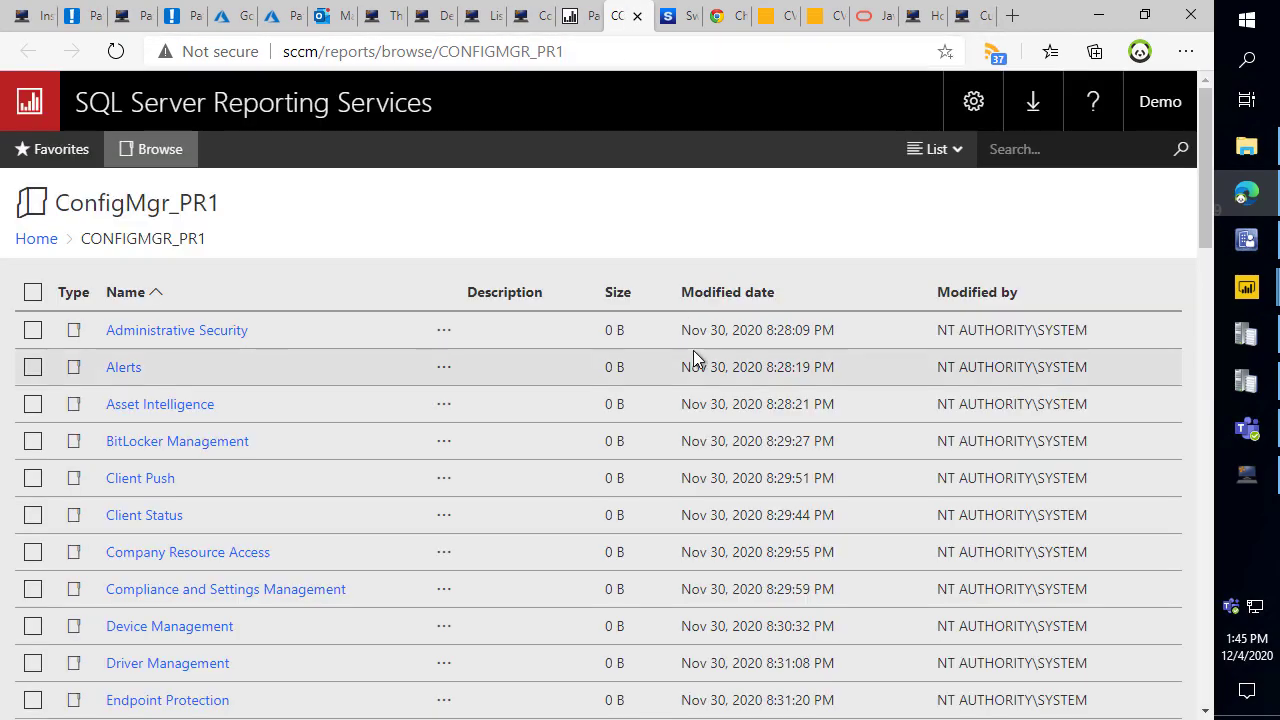
scroll(567, 322, down, 10)
scroll(530, 334, down, 2)
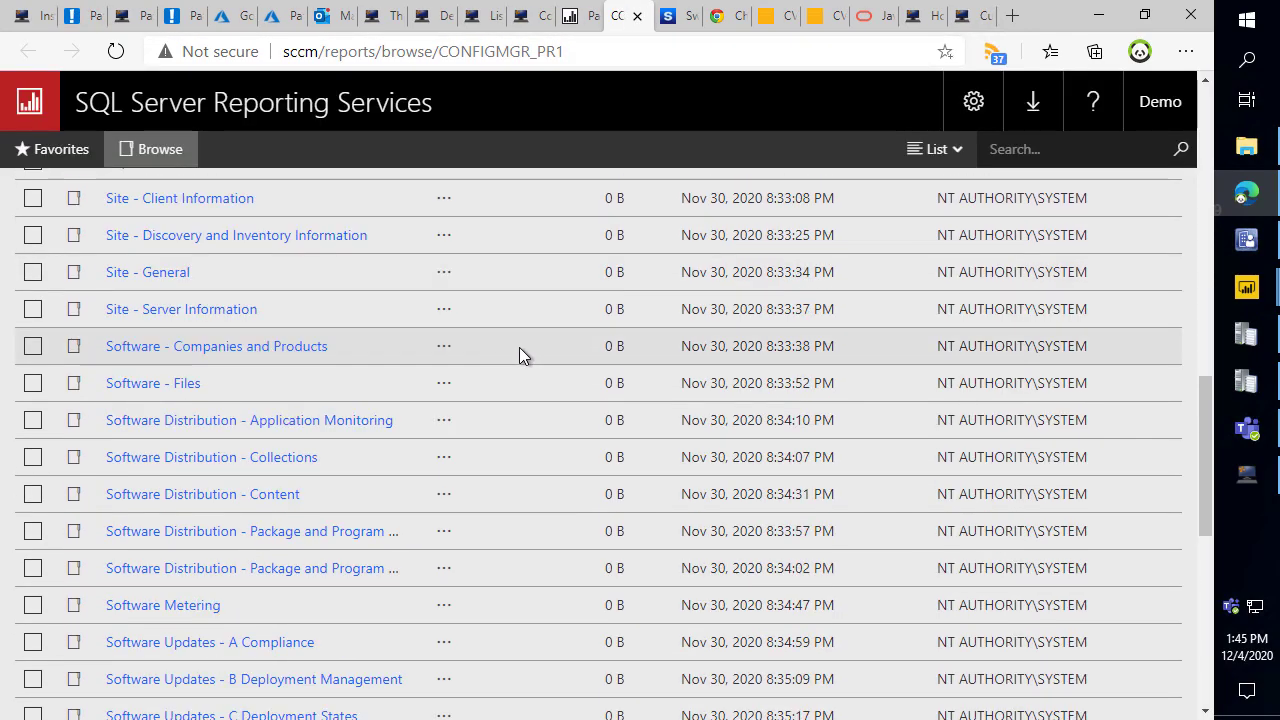
scroll(504, 352, down, 1)
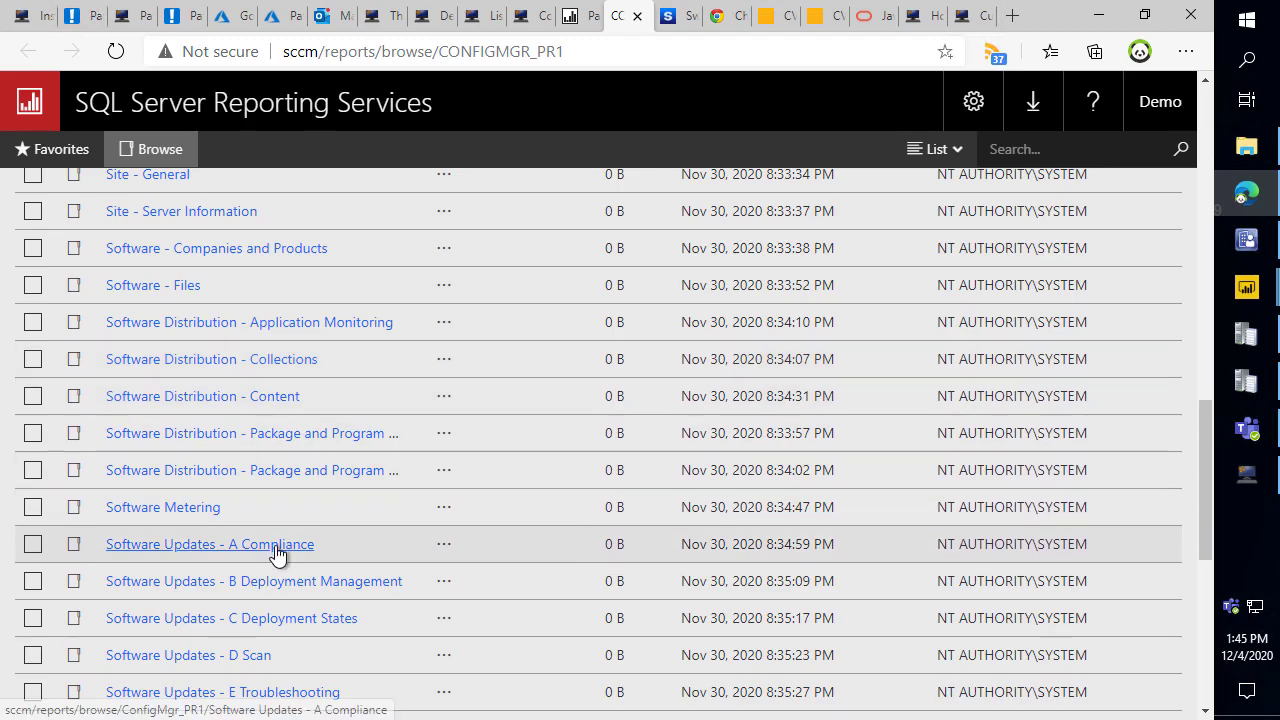
click(277, 550)
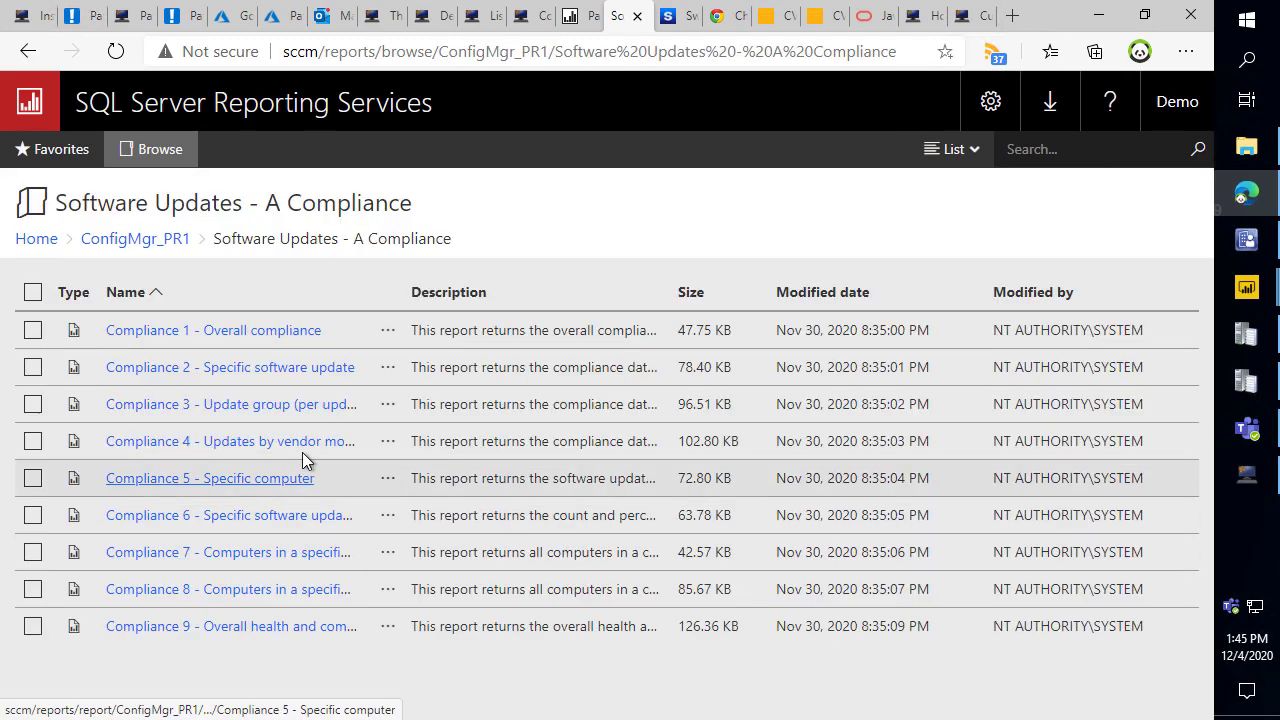
click(273, 331)
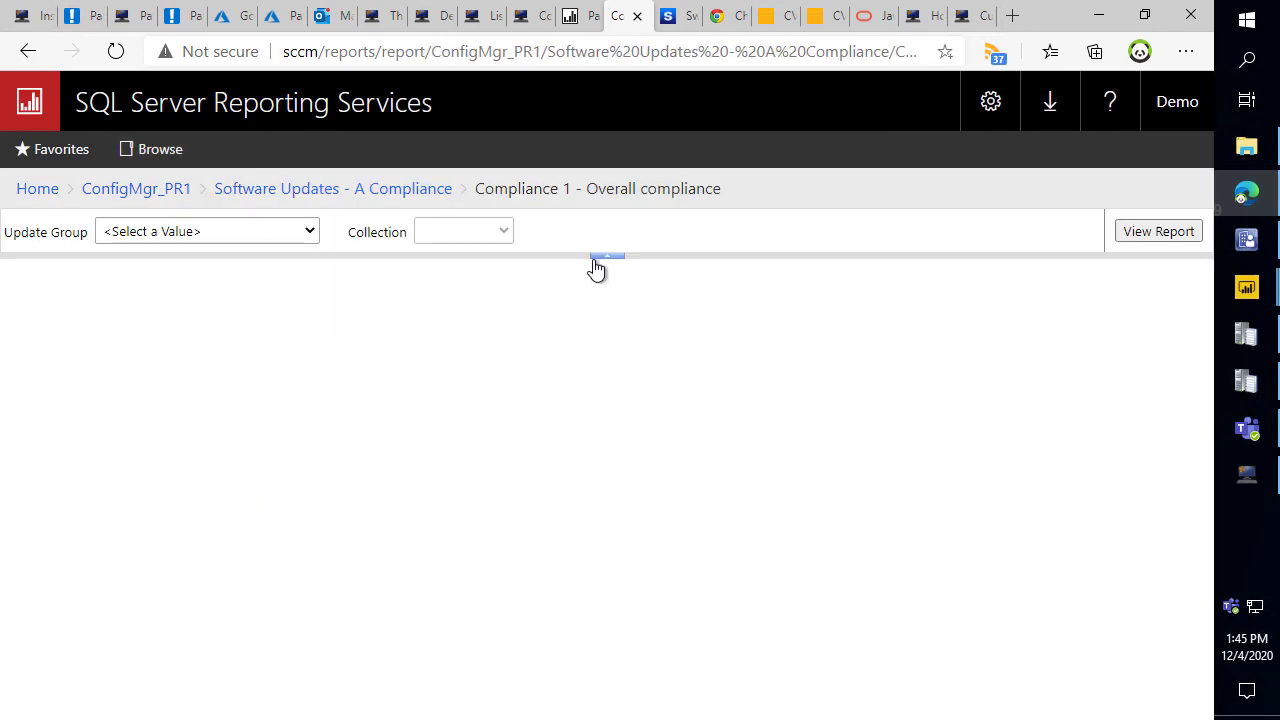
Run it for Patch My PC Third-Party Updates on SMS00001 - All Systems, then return to Patch My PC Reports.
click(221, 231)
click(193, 386)
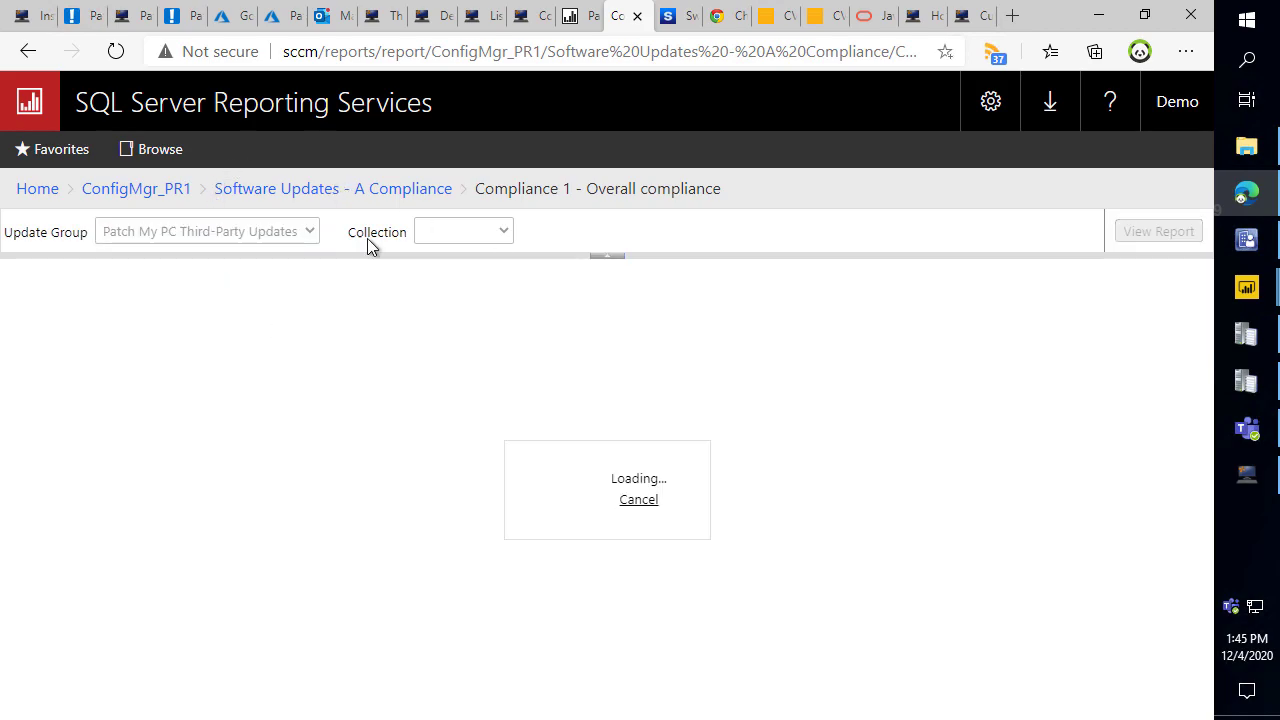
click(433, 237)
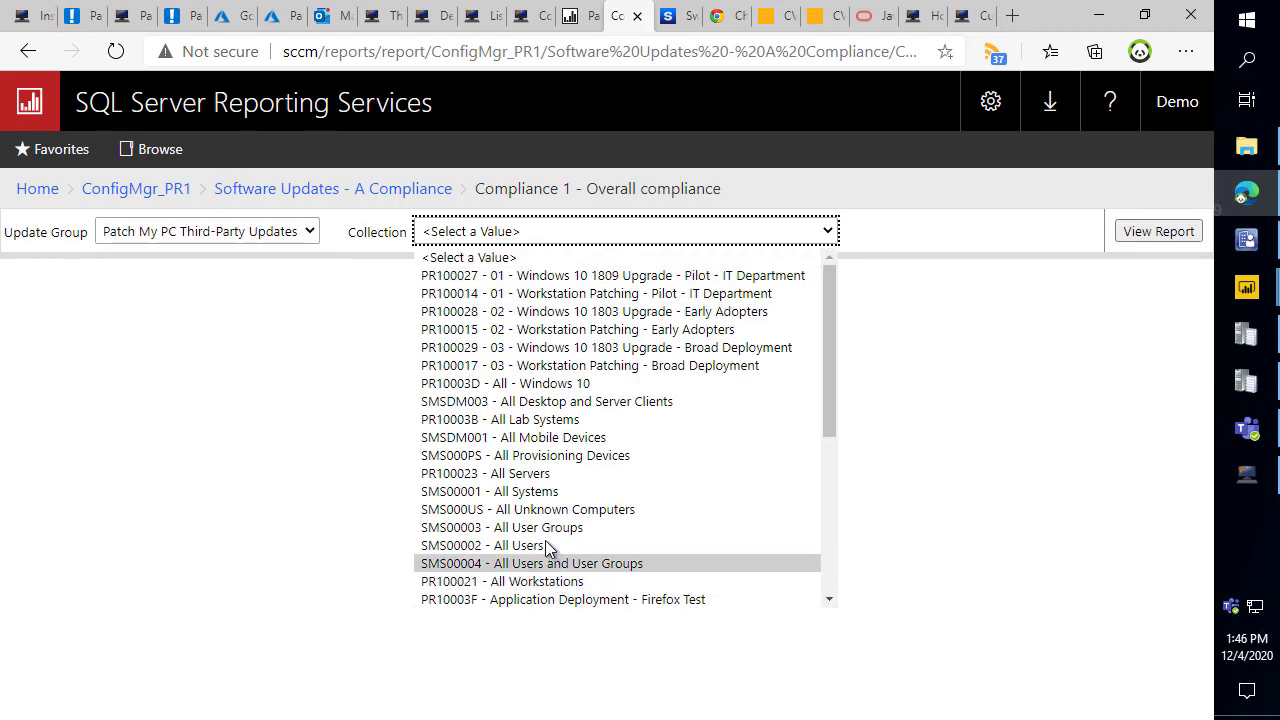
click(523, 491)
click(1163, 236)
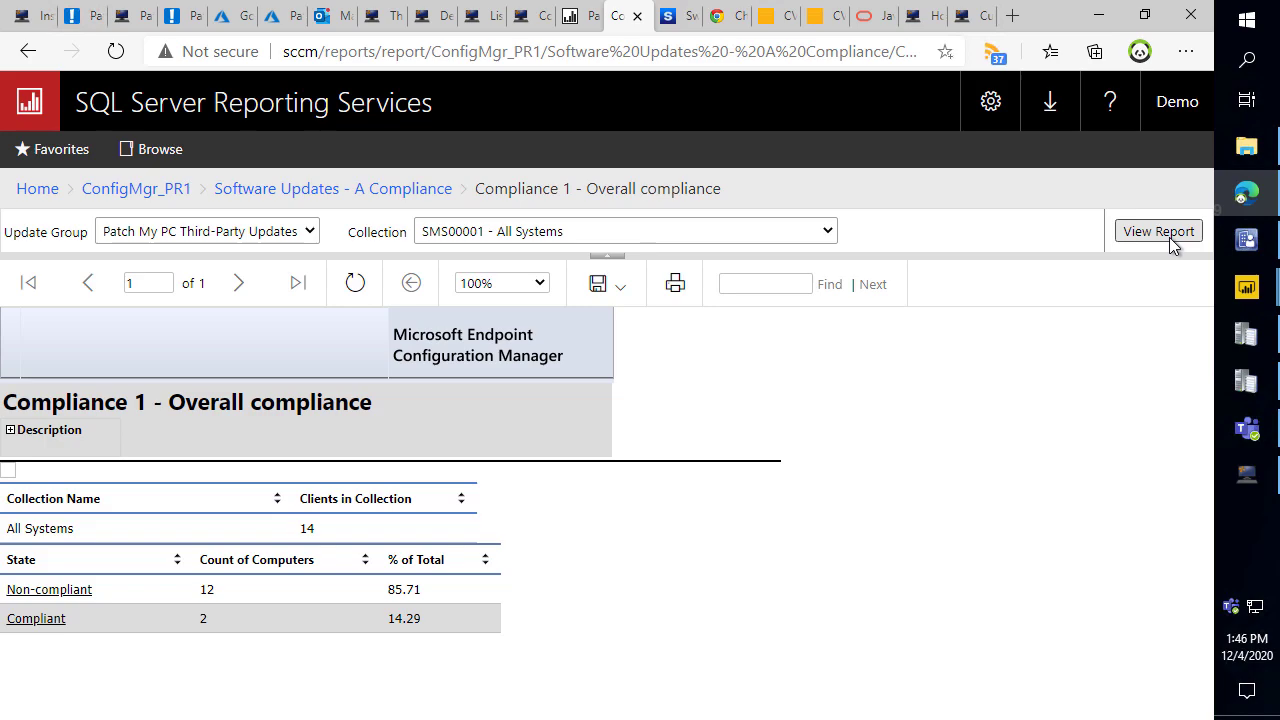
click(587, 22)
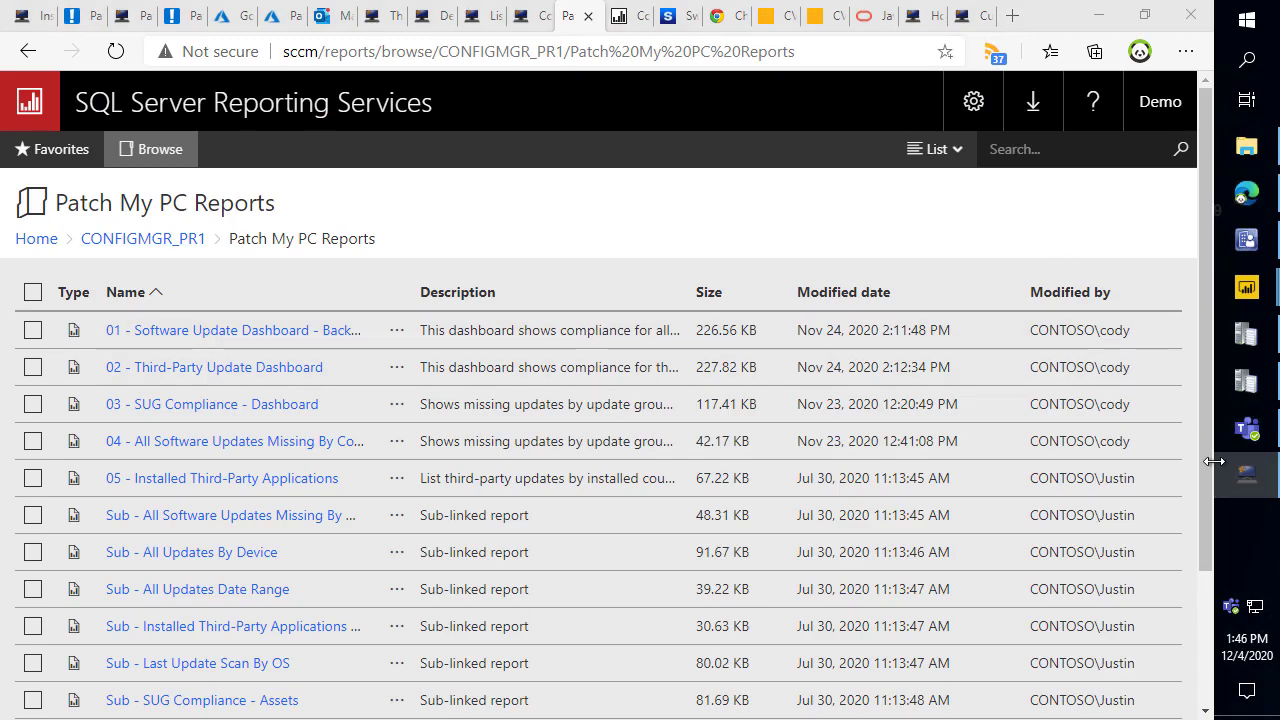
click(1246, 474)
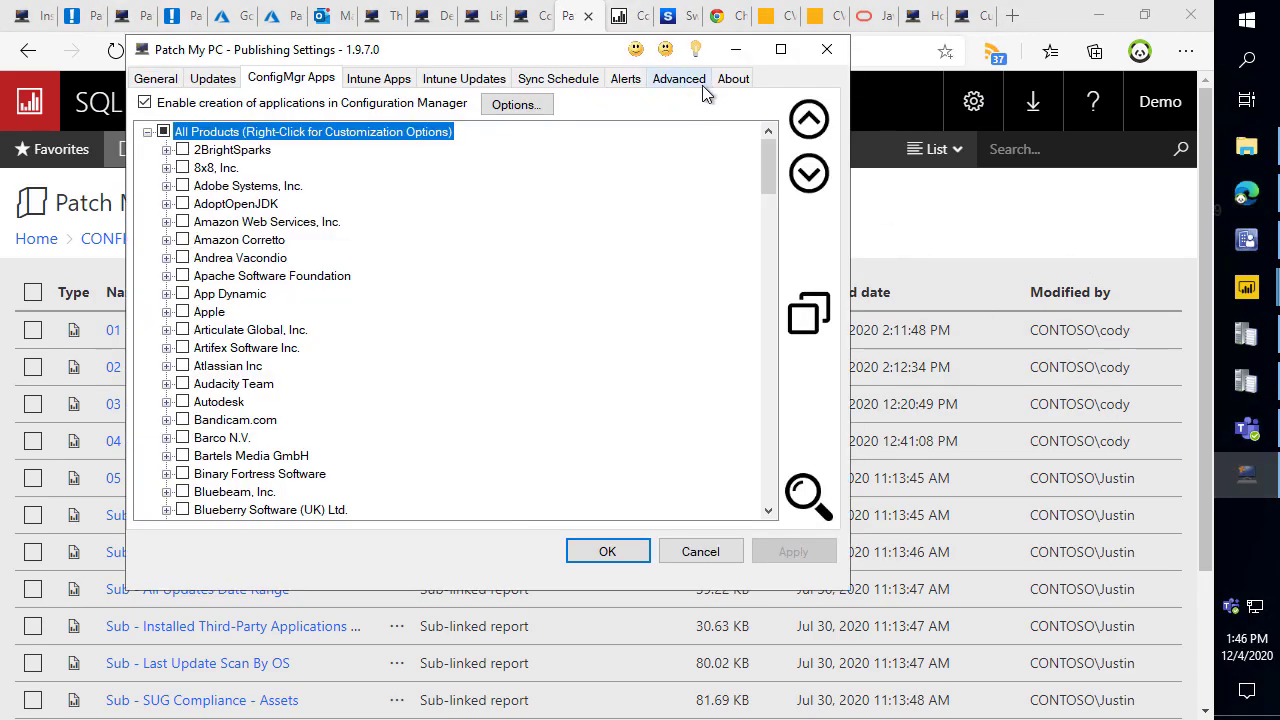
click(679, 78)
scroll(712, 170, down, 10)
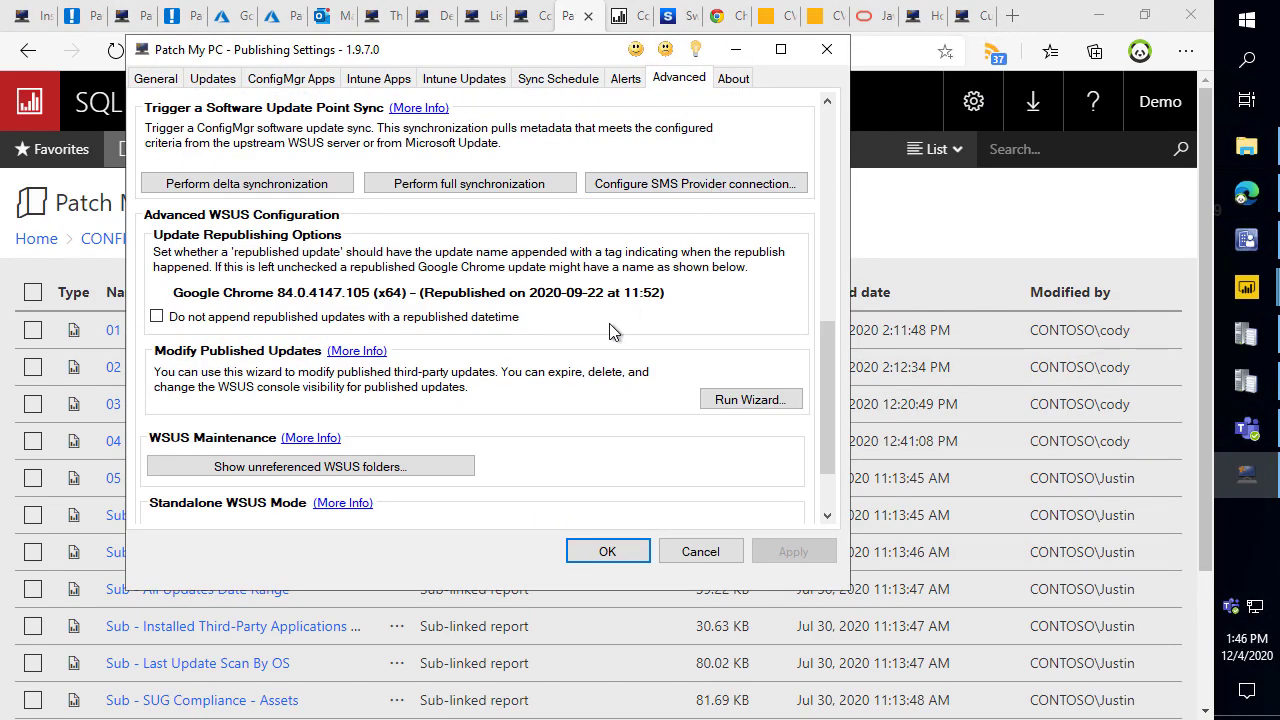
scroll(609, 323, up, 5)
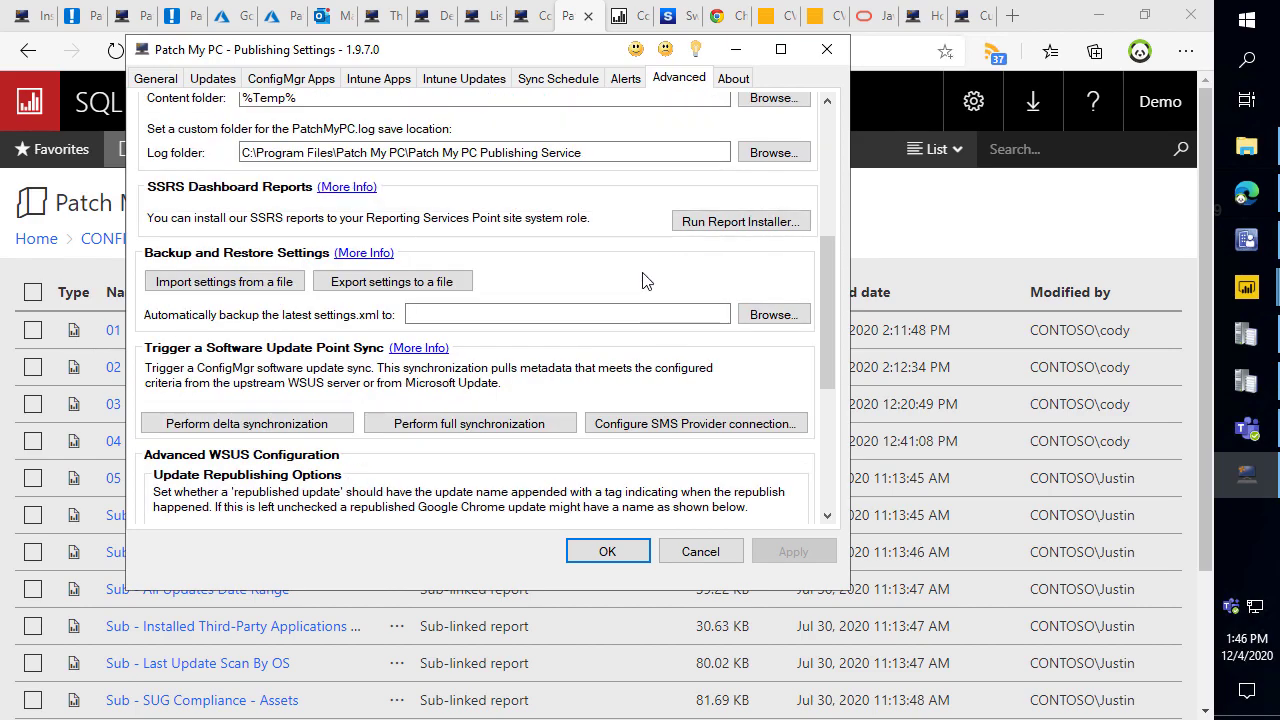
drag(654, 186, 831, 246)
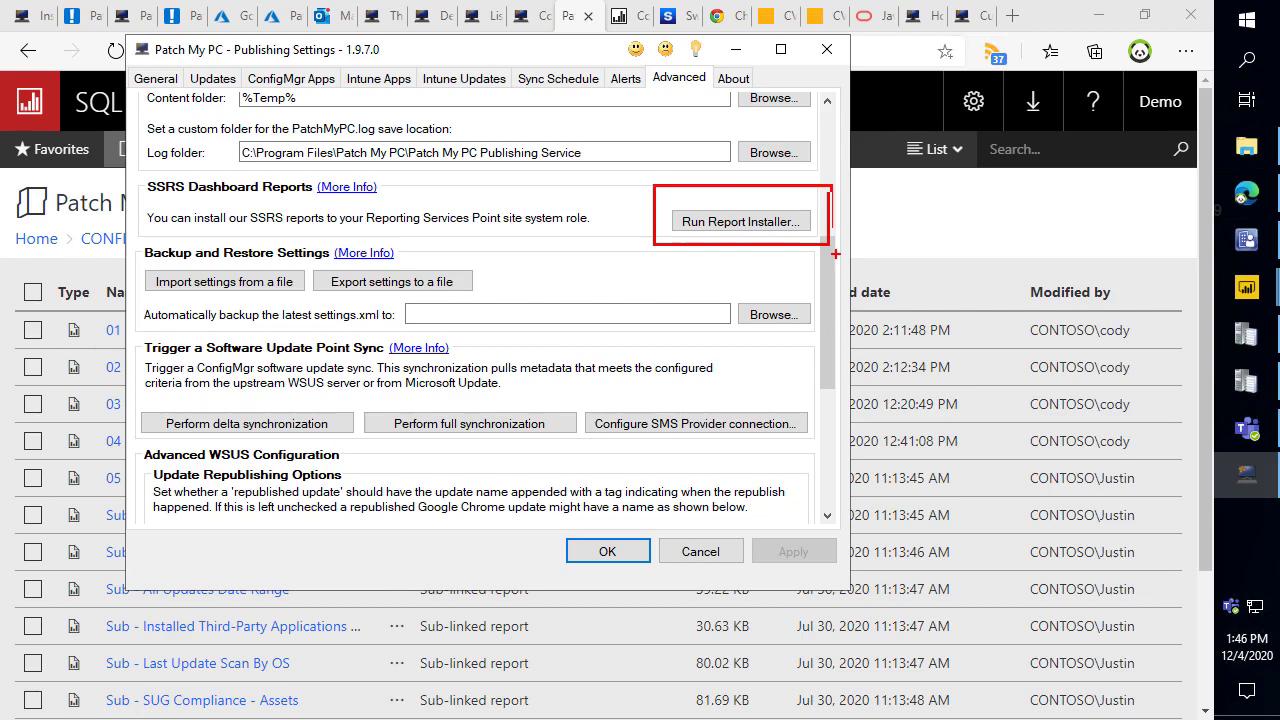
key(Escape)
click(1017, 234)
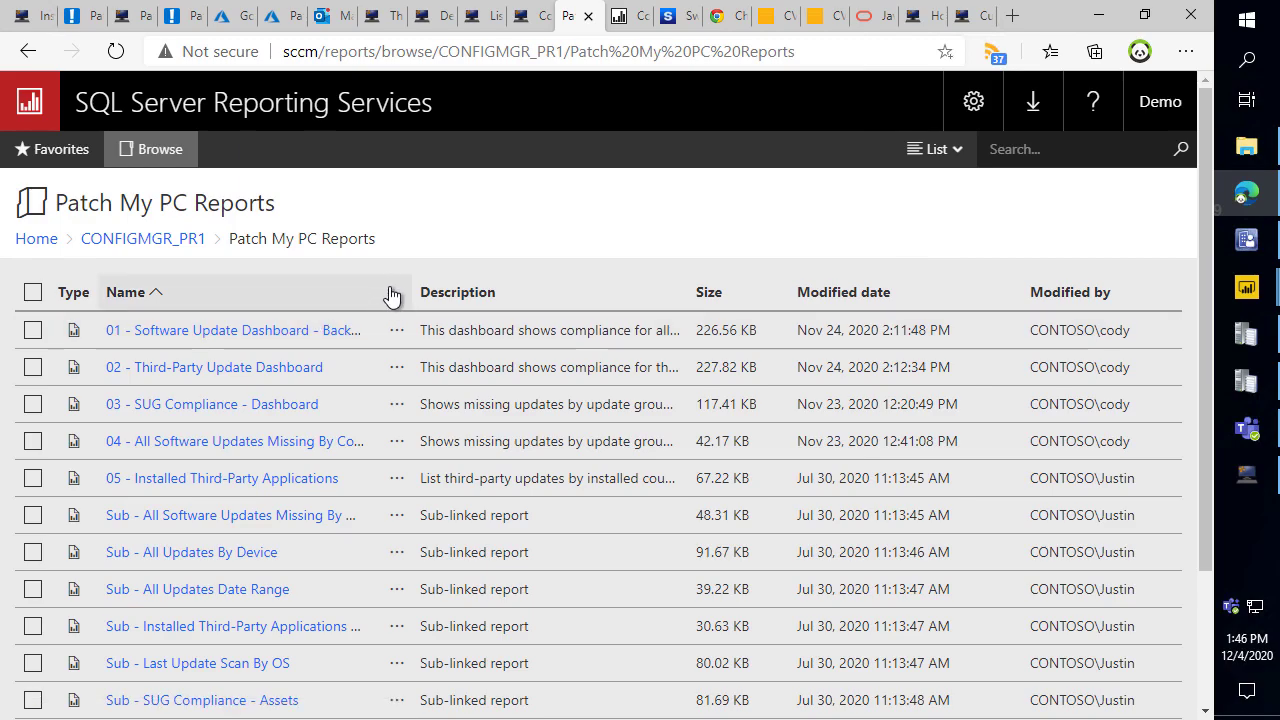
Open the 01 - Software Update Dashboard - Backup report at Page Width with parameters collapsed.
click(320, 328)
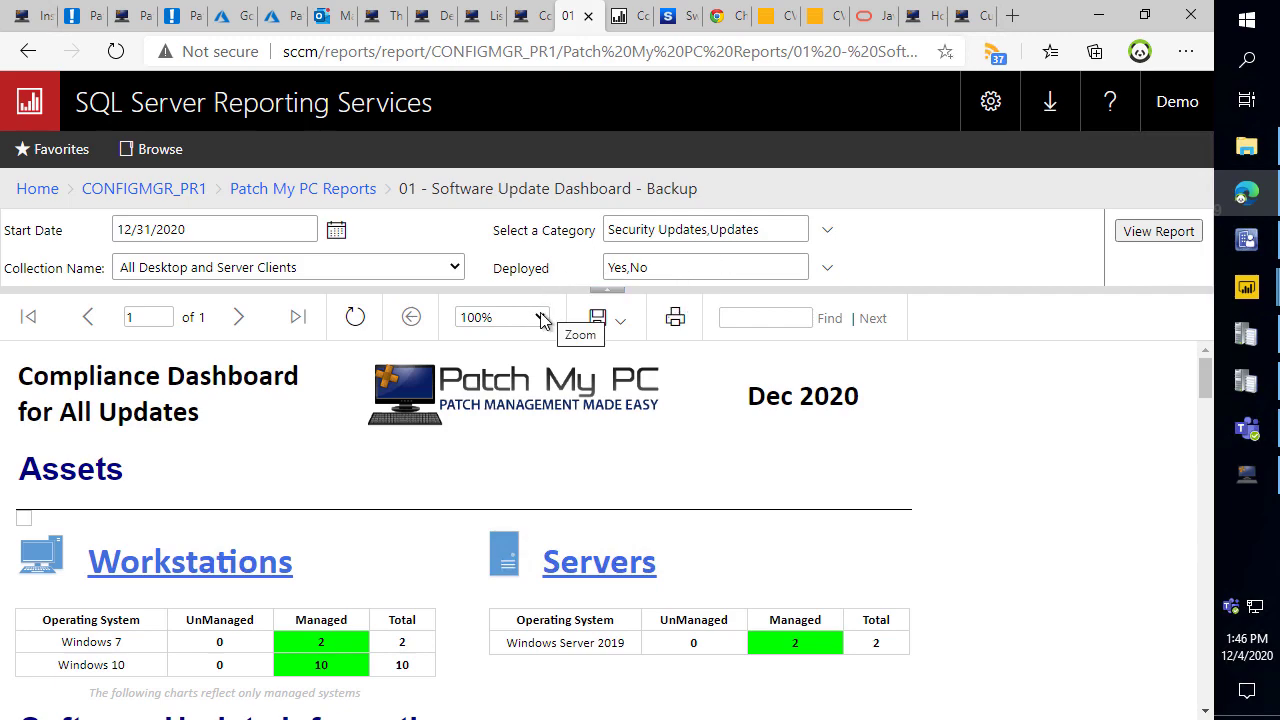
click(540, 320)
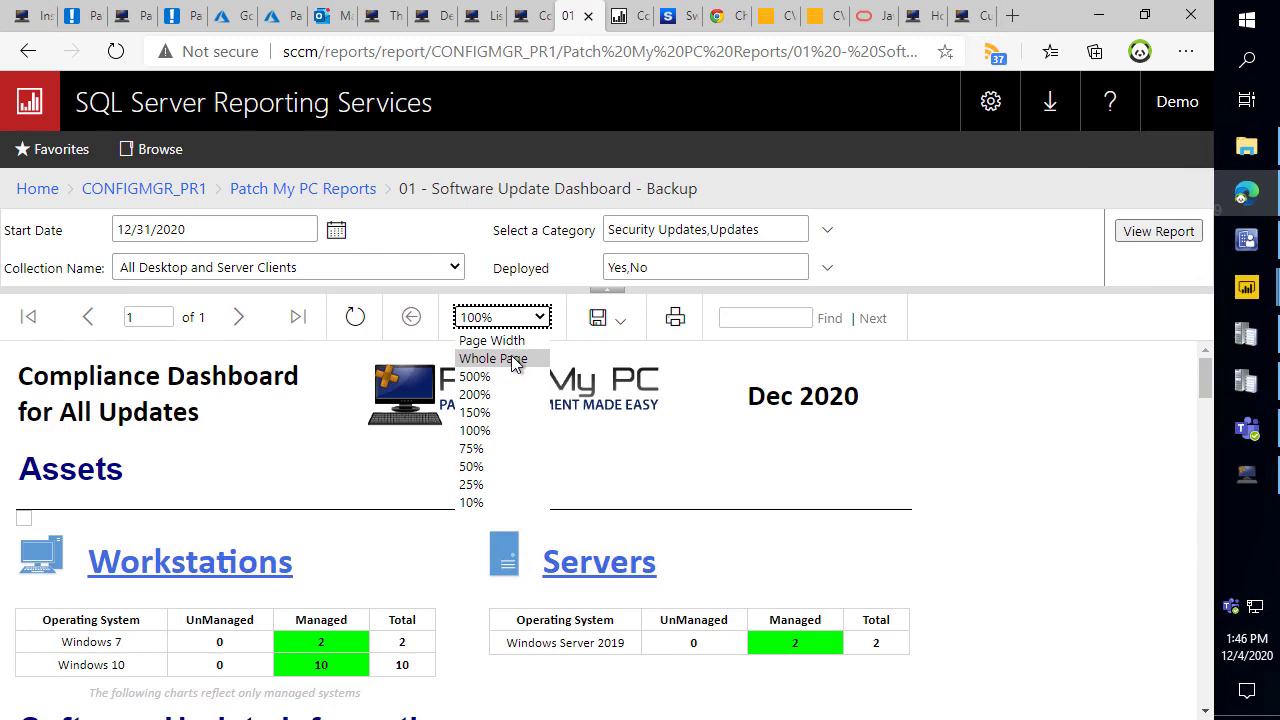
click(500, 341)
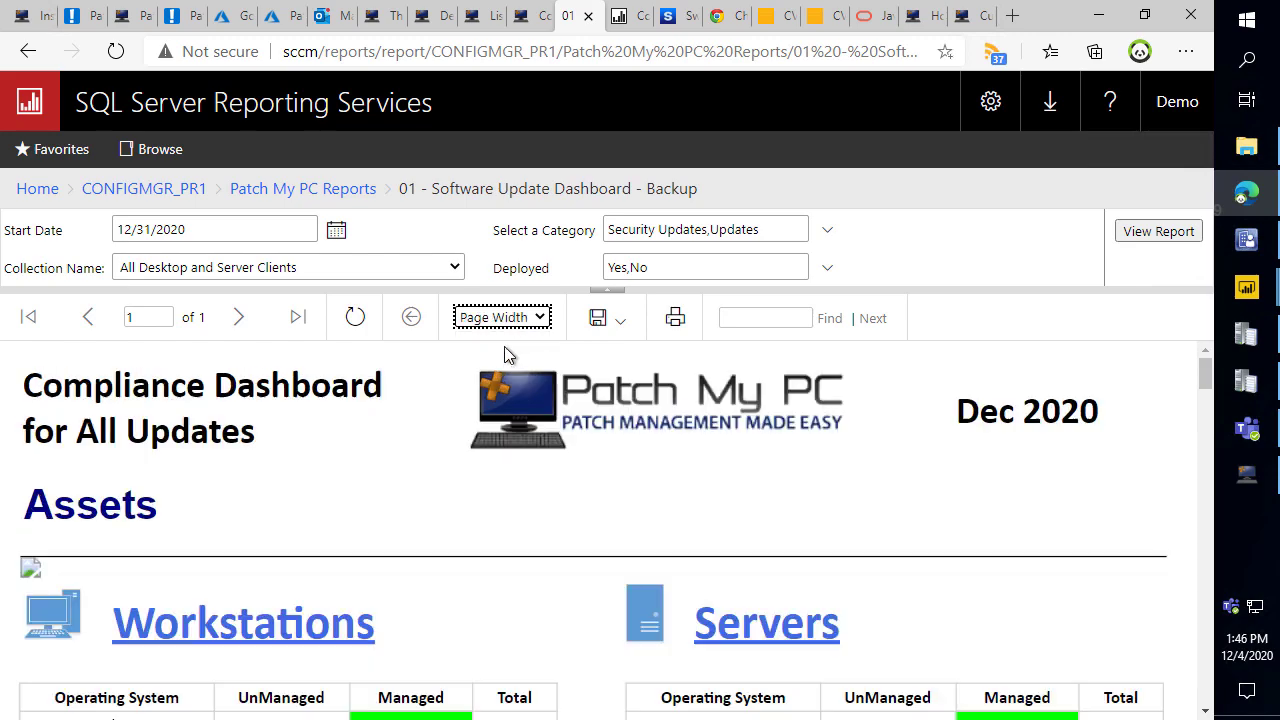
click(606, 290)
scroll(621, 361, down, 2)
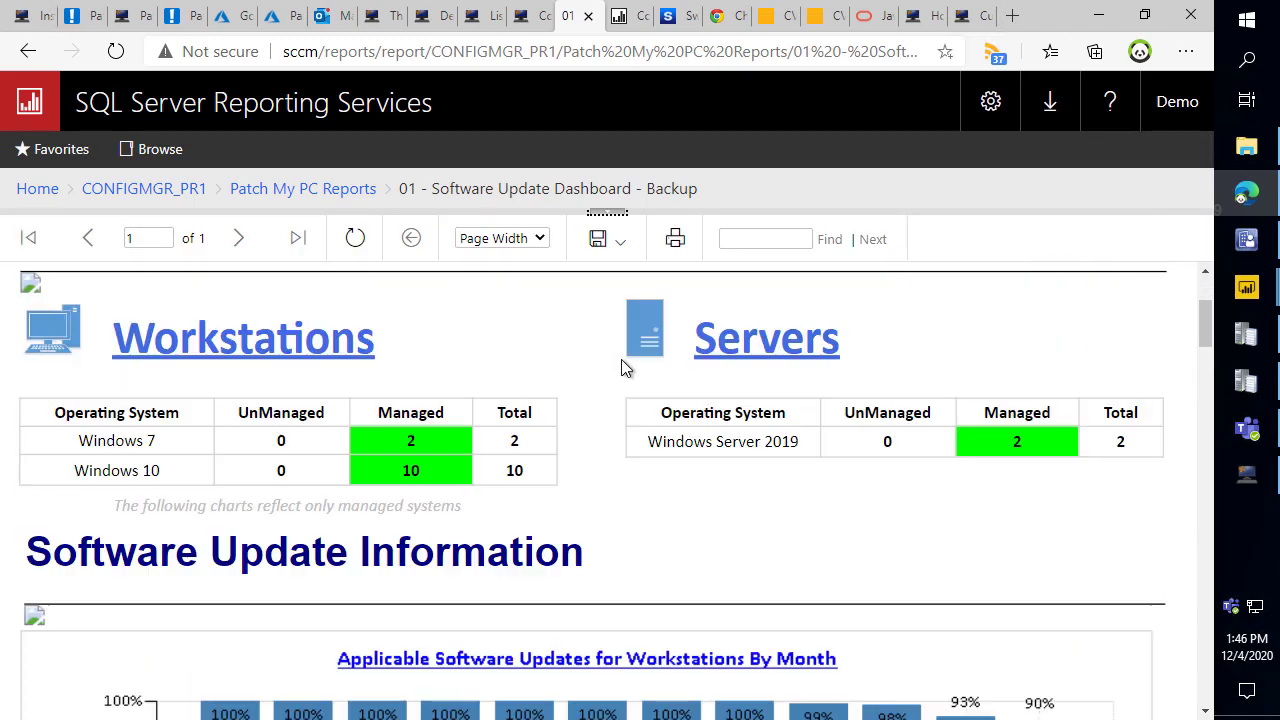
scroll(583, 420, down, 1)
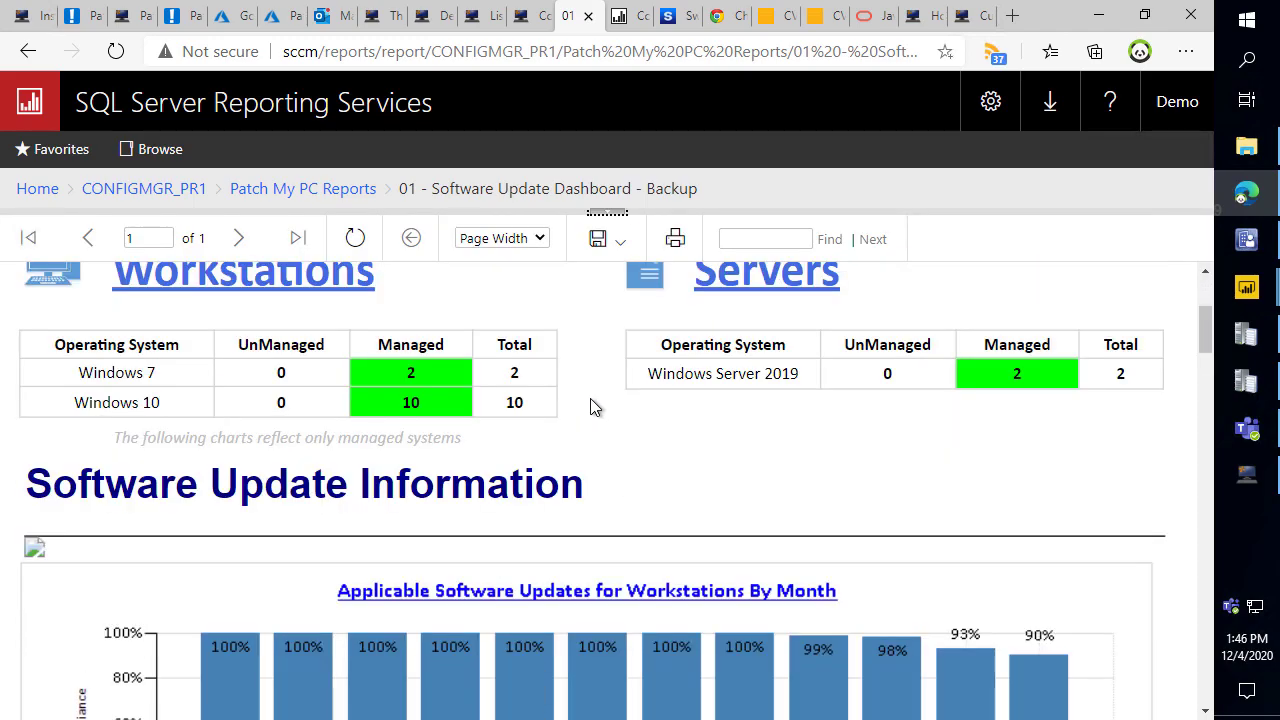
Highlight the Workstations and Servers tables, scroll the charts, then bring Publishing Settings back up.
mouse_move(14, 316)
mouse_down()
mouse_move(351, 372)
mouse_move(558, 428)
mouse_up()
drag(596, 314, 1174, 400)
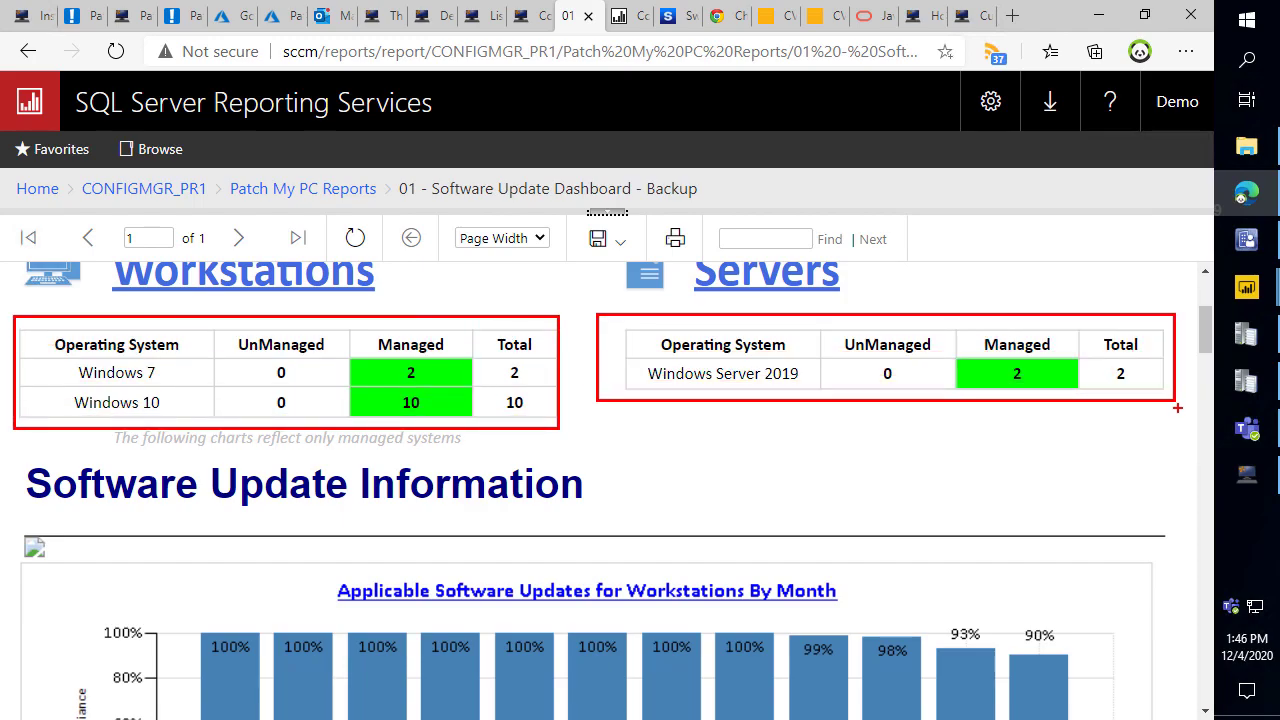
key(Escape)
scroll(234, 461, down, 1)
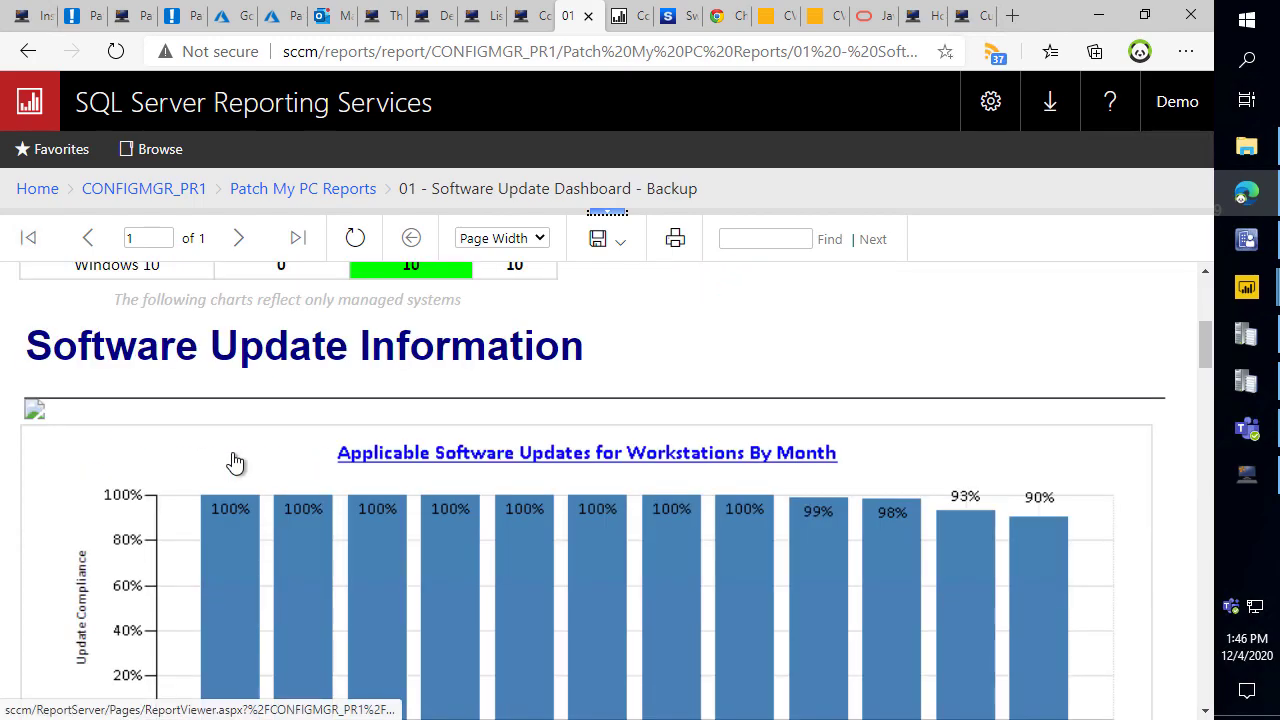
scroll(234, 464, down, 1)
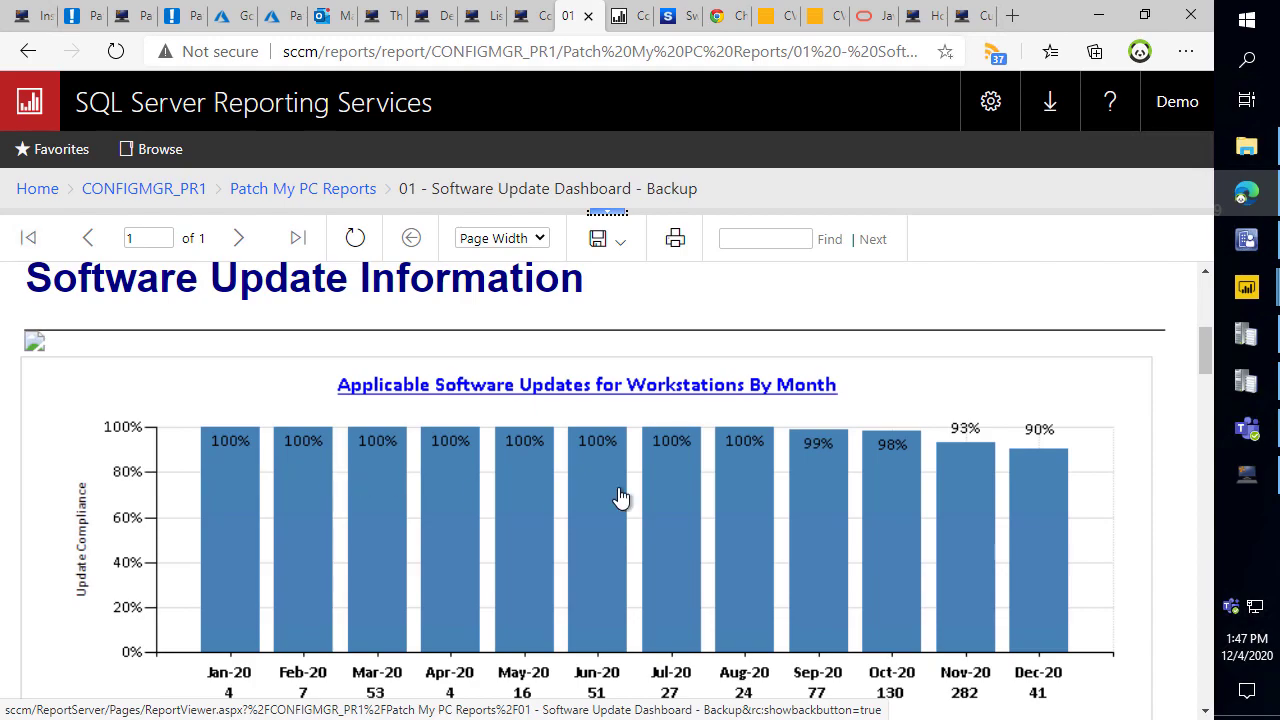
click(1247, 479)
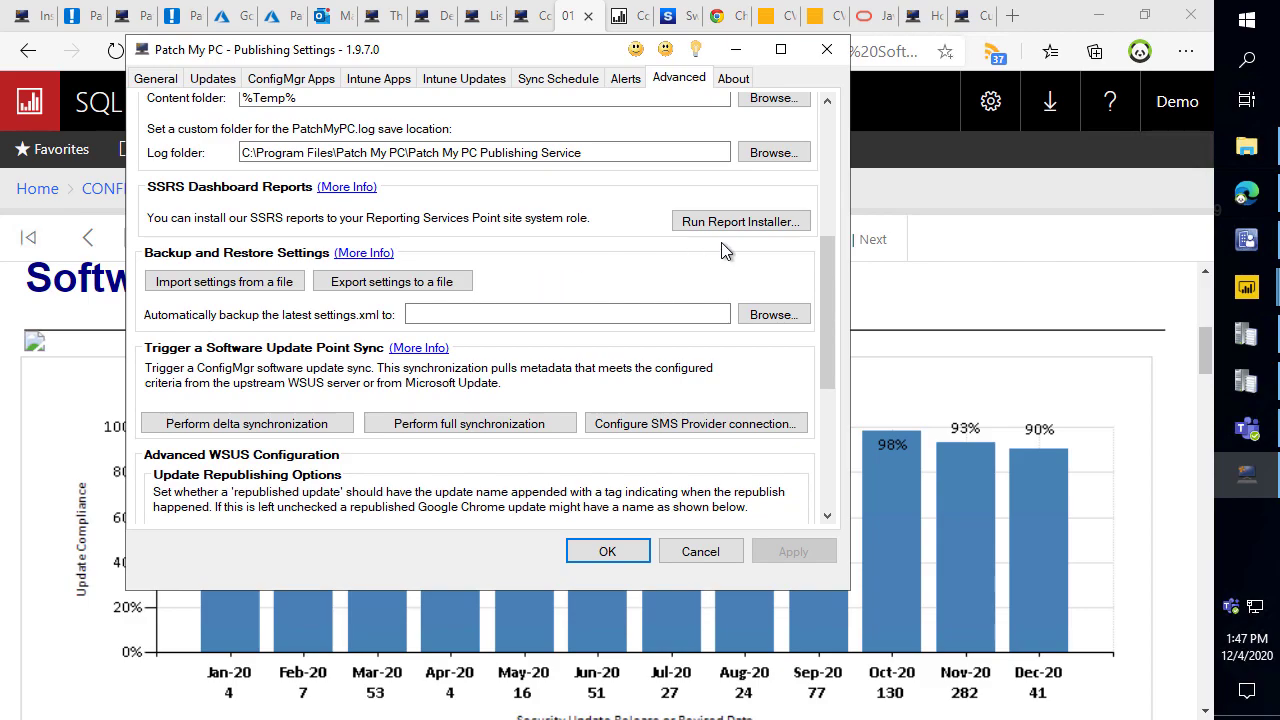
Launch the SSRS Report Installer from the Advanced tab, then return to the dashboard report.
click(752, 226)
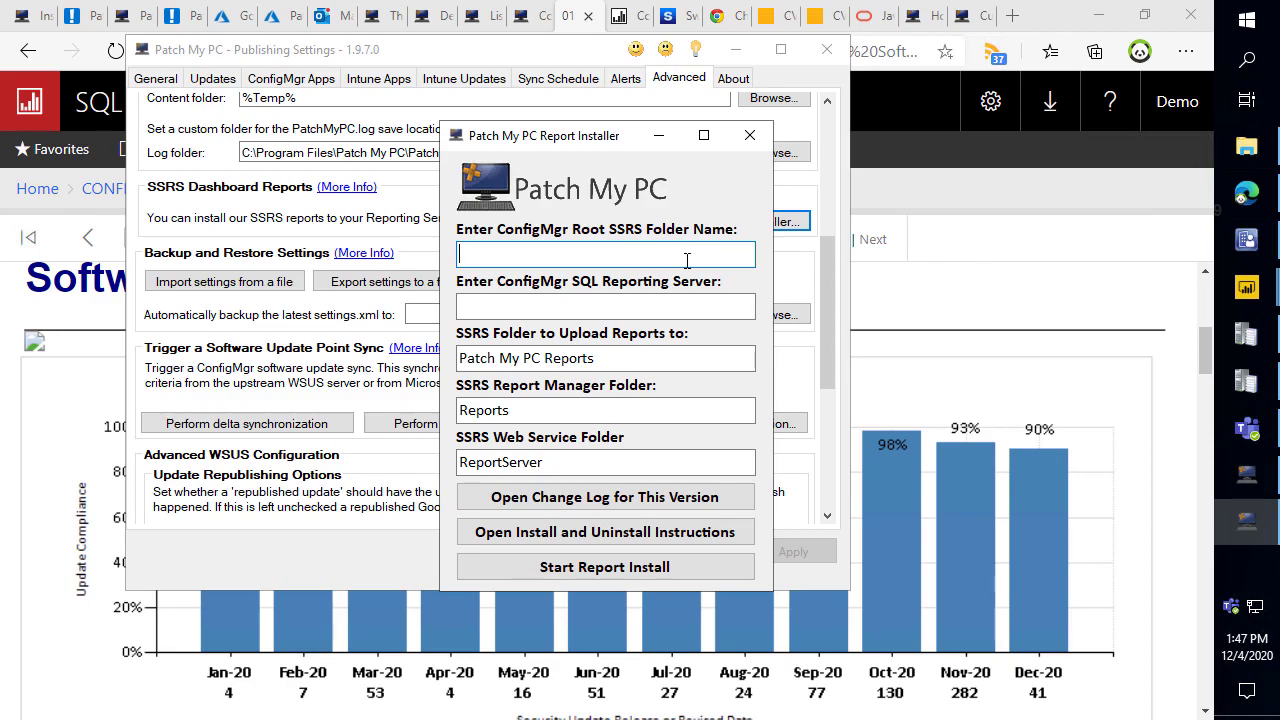
click(884, 236)
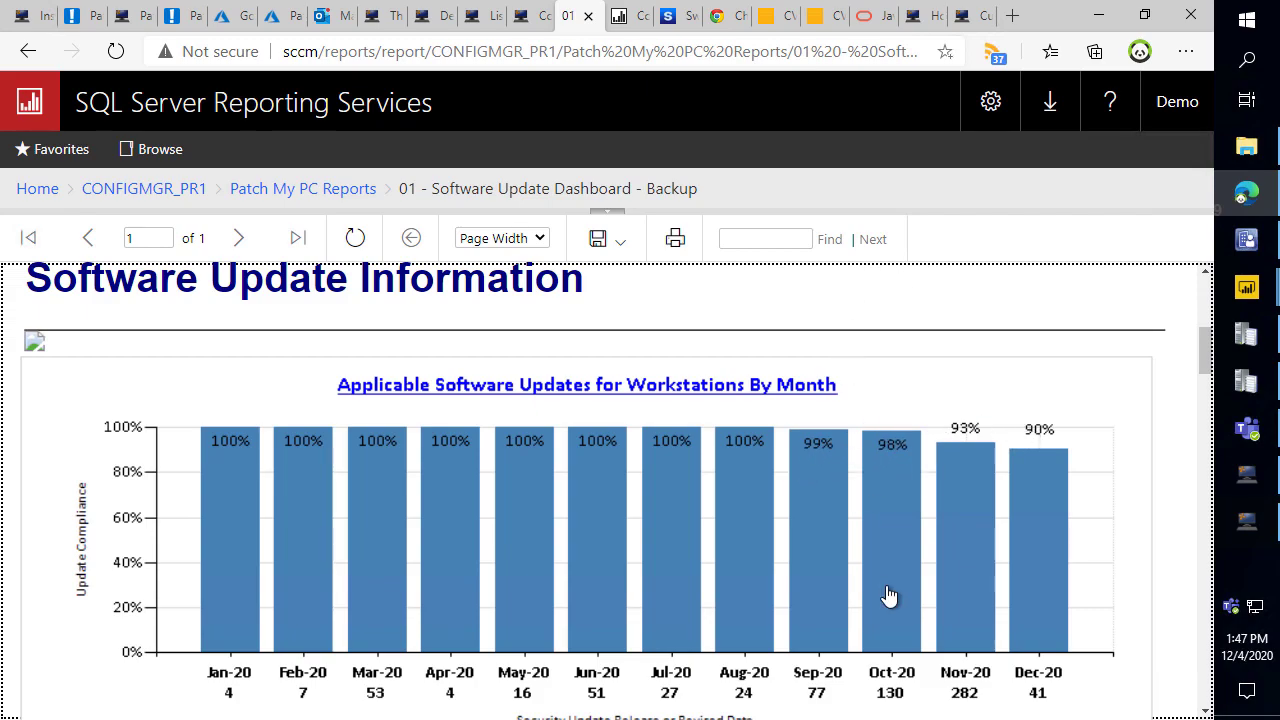
Drill into the December 2020 updates from the dashboard and scroll through the details.
scroll(893, 565, down, 3)
scroll(934, 451, up, 2)
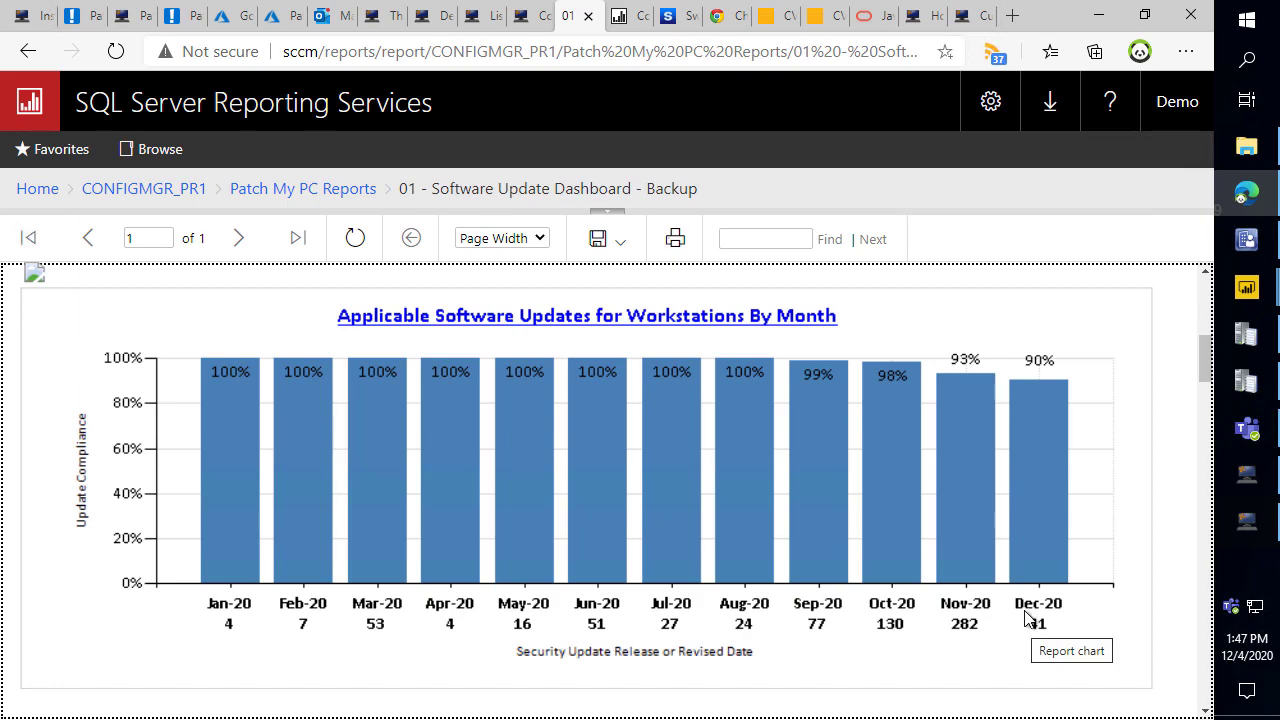
click(1043, 511)
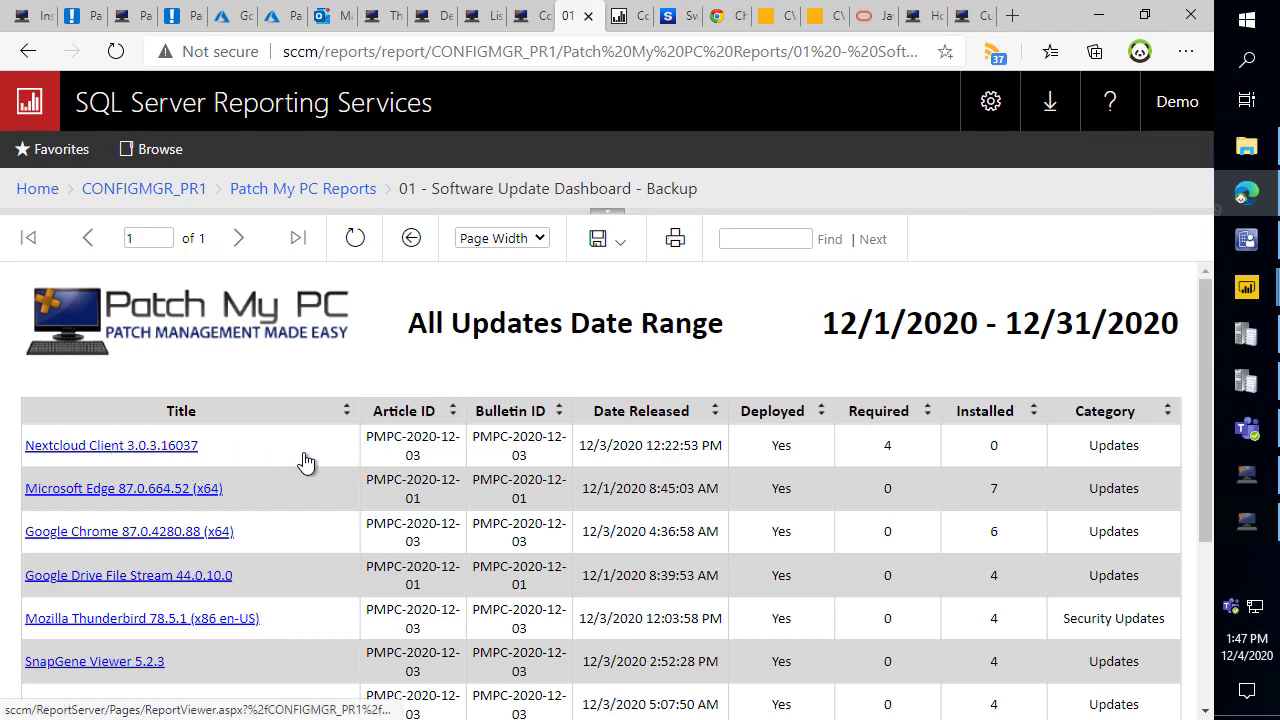
scroll(412, 470, down, 1)
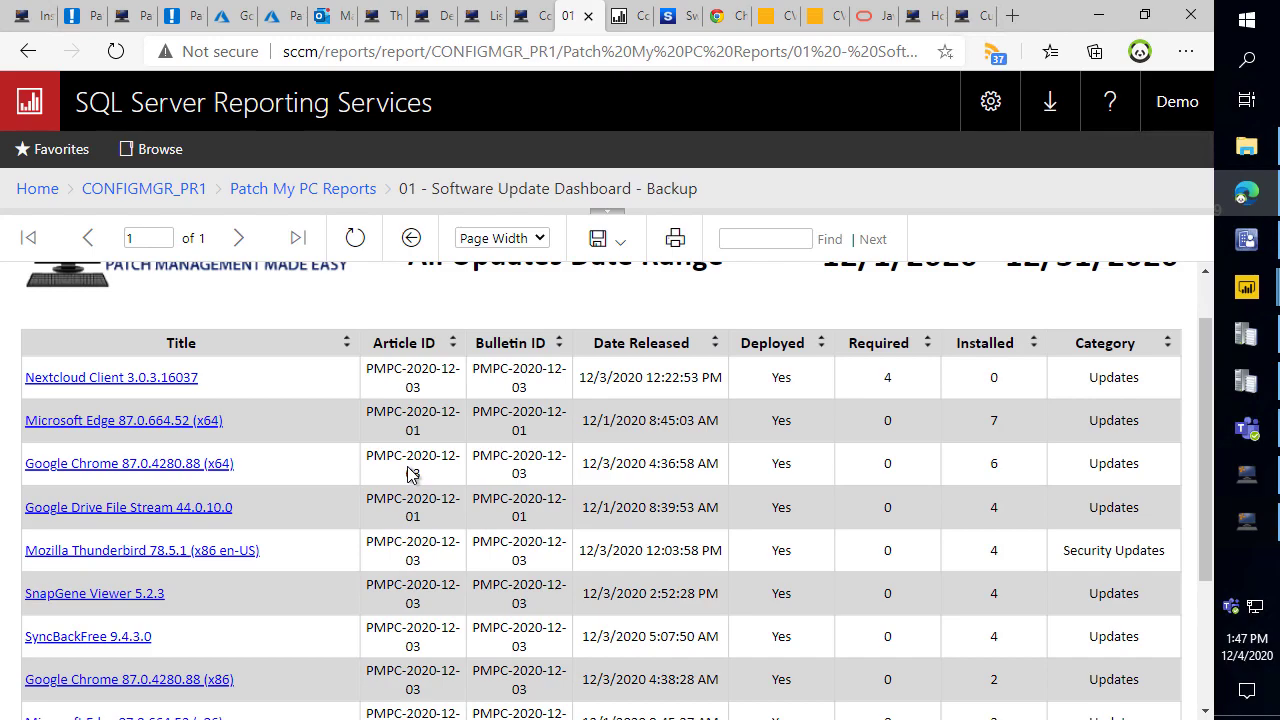
scroll(412, 475, up, 1)
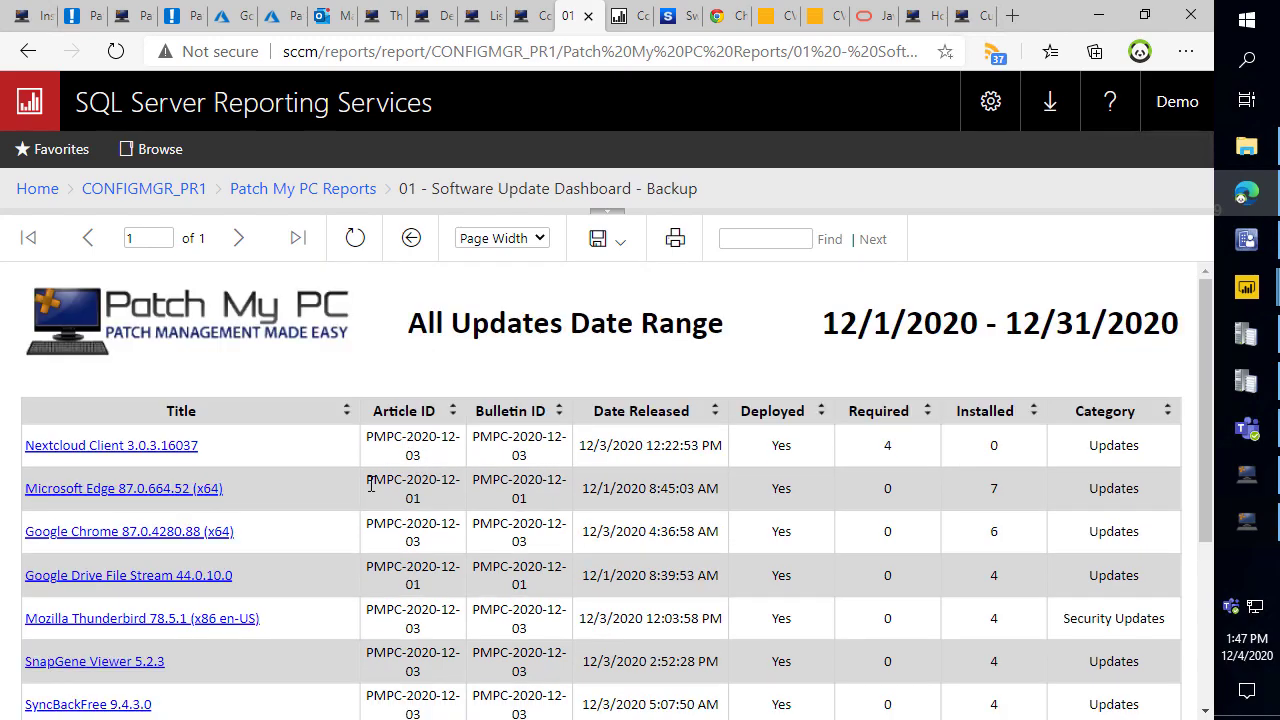
scroll(371, 484, down, 4)
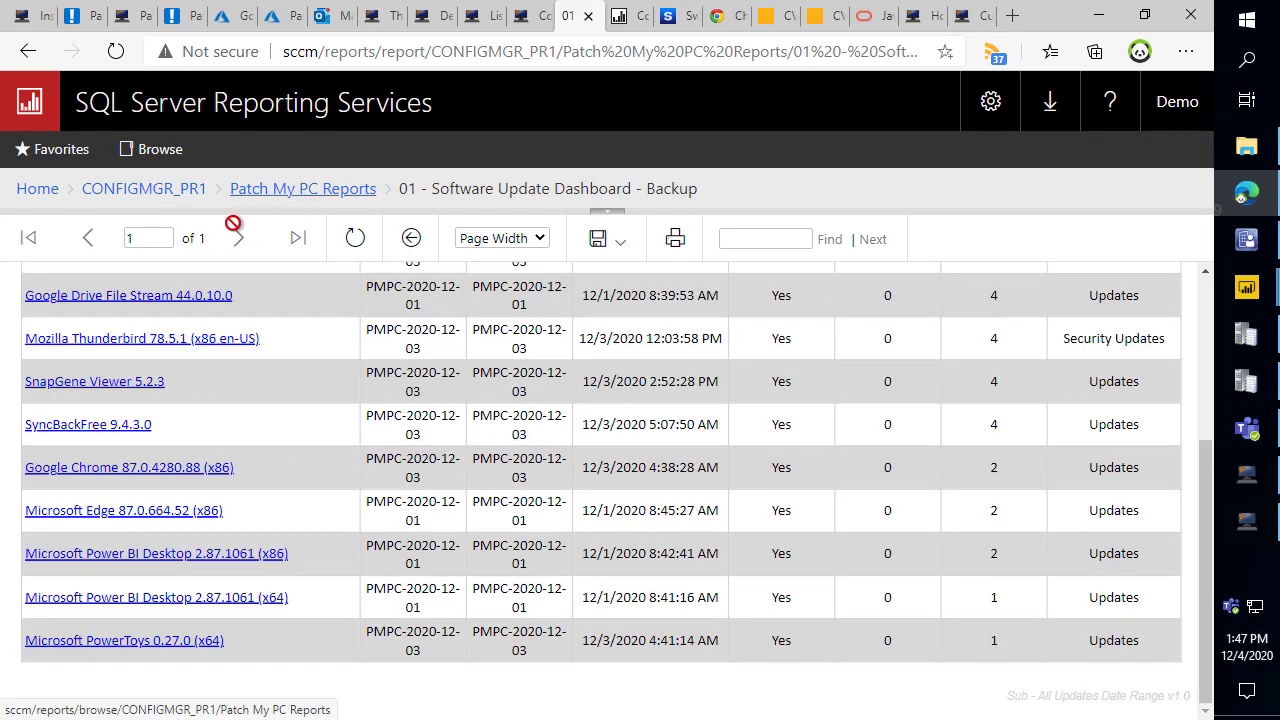
Return to the parent dashboard, scroll to its Servers compliance charts, and go back to Patch My PC Reports.
click(411, 238)
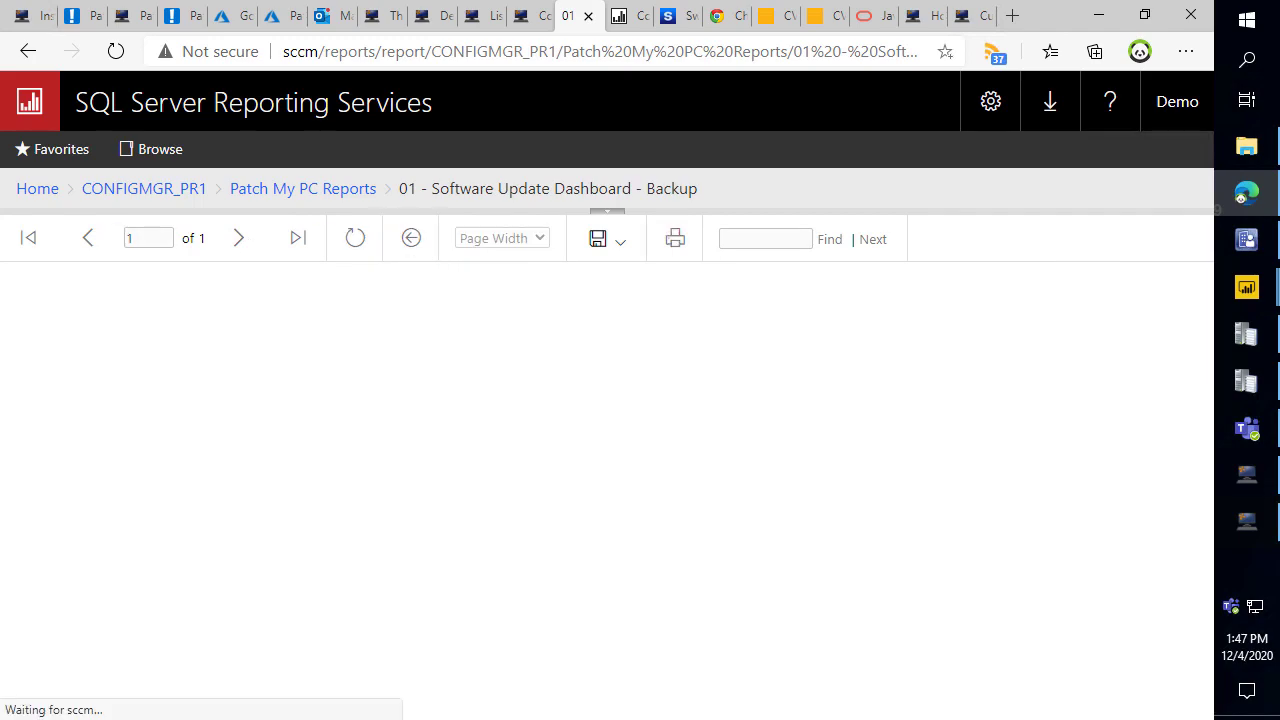
scroll(1117, 496, down, 10)
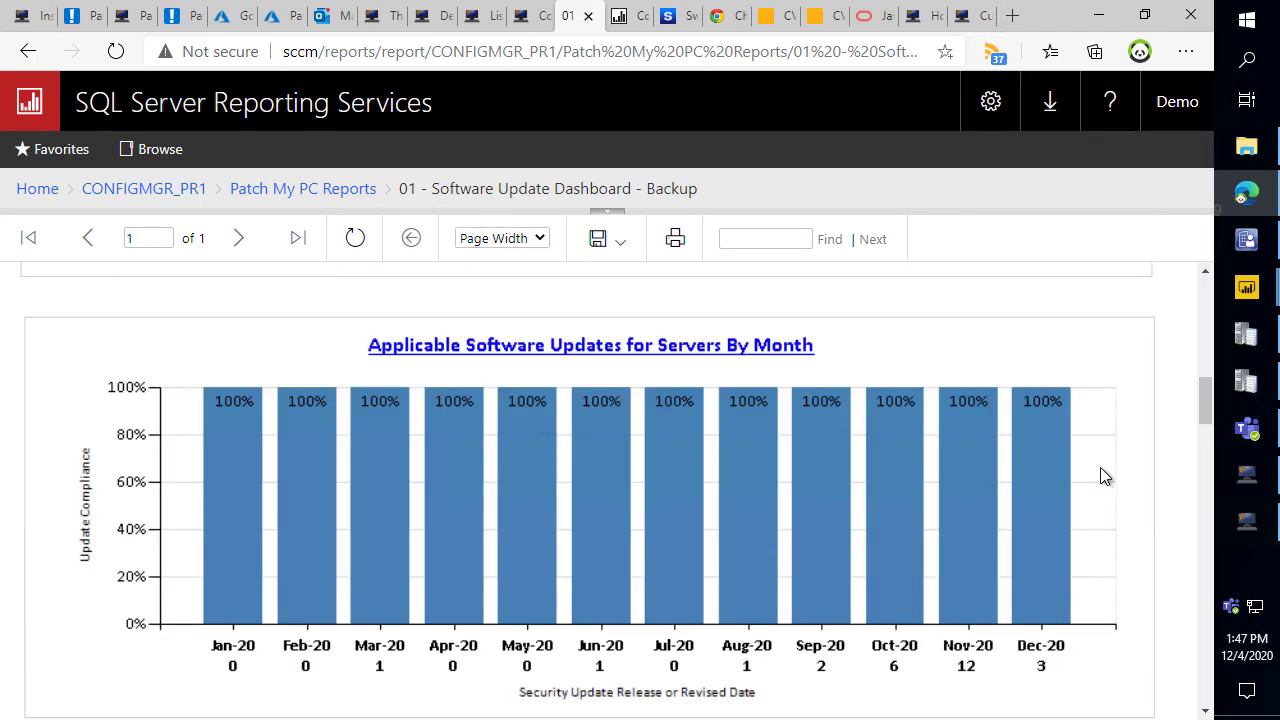
scroll(1098, 469, down, 2)
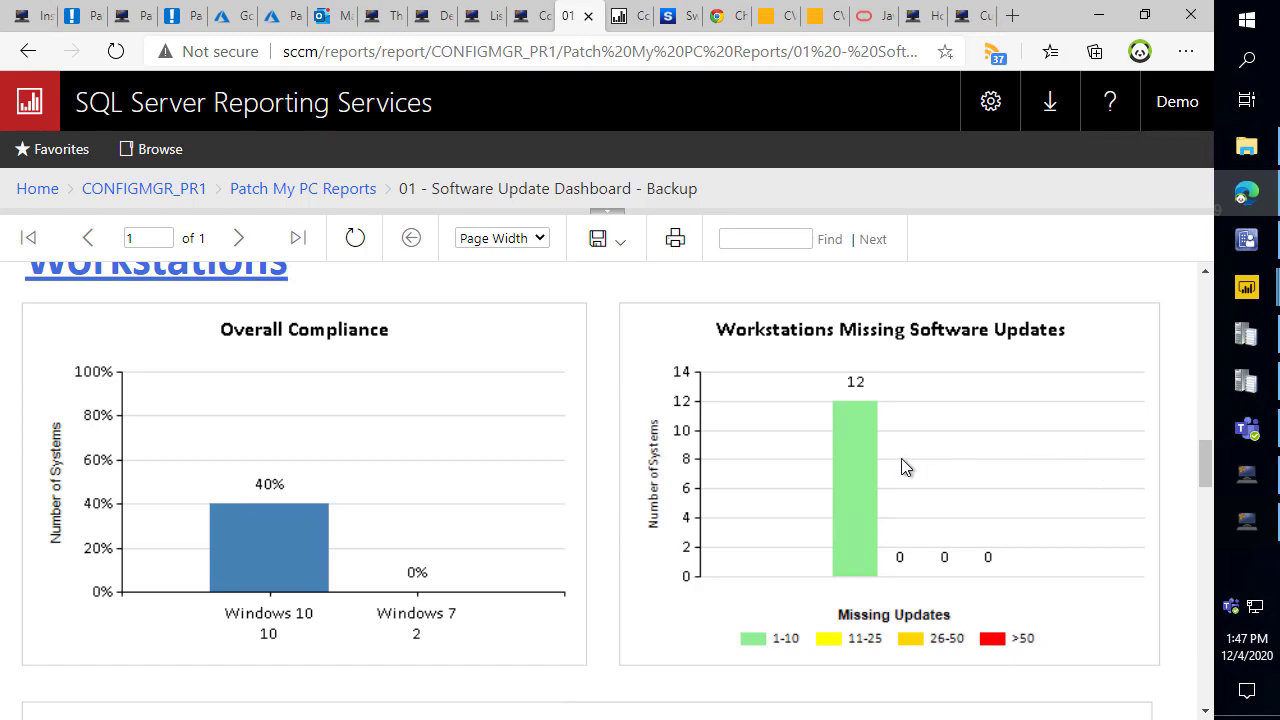
scroll(903, 469, down, 5)
scroll(893, 463, down, 6)
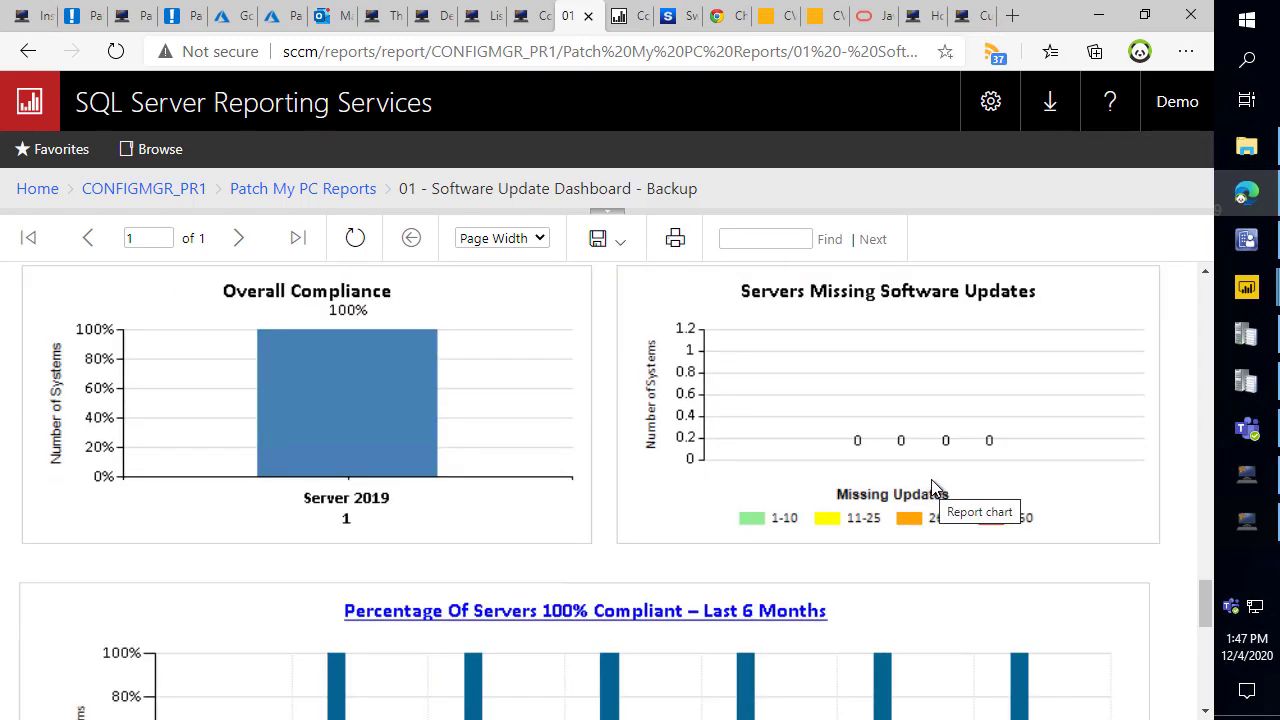
click(350, 190)
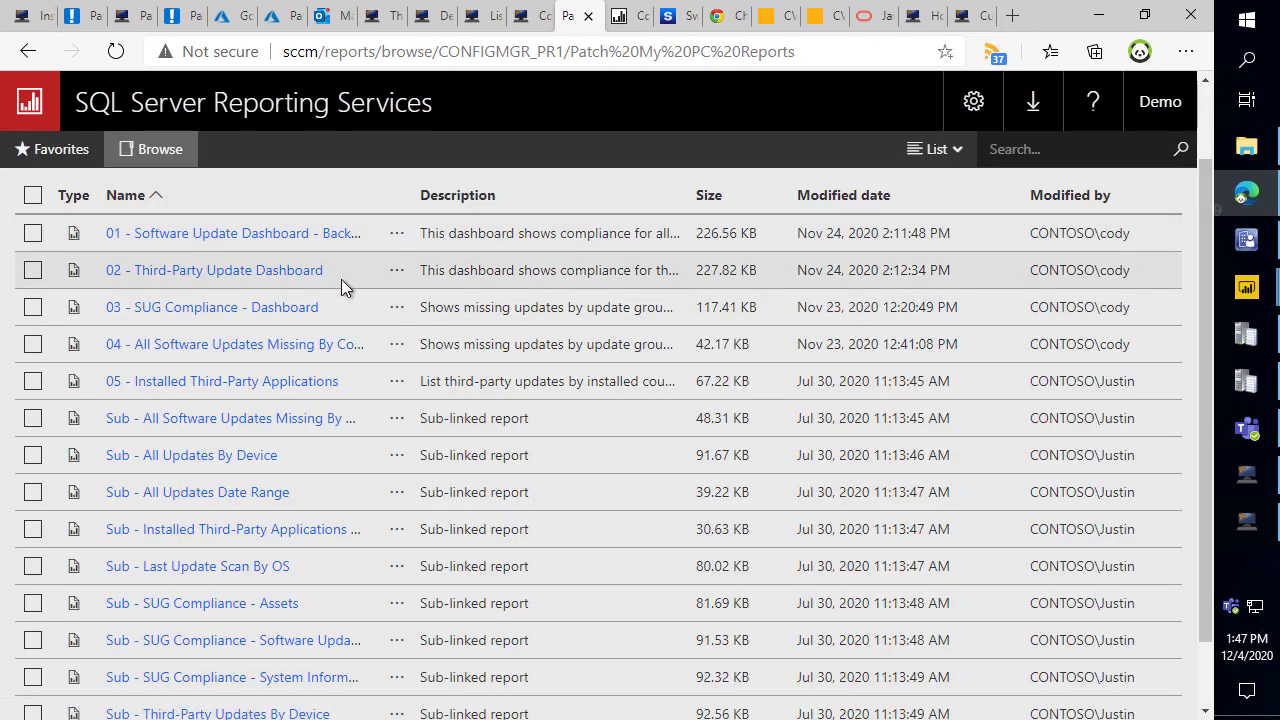
Highlight the report list and open the 03 - SUG Compliance - Dashboard report.
mouse_move(119, 258)
mouse_down()
mouse_move(160, 280)
mouse_move(348, 297)
mouse_move(338, 291)
mouse_up()
mouse_move(136, 219)
mouse_down()
mouse_move(194, 236)
mouse_move(410, 250)
mouse_move(389, 245)
mouse_up()
key(Escape)
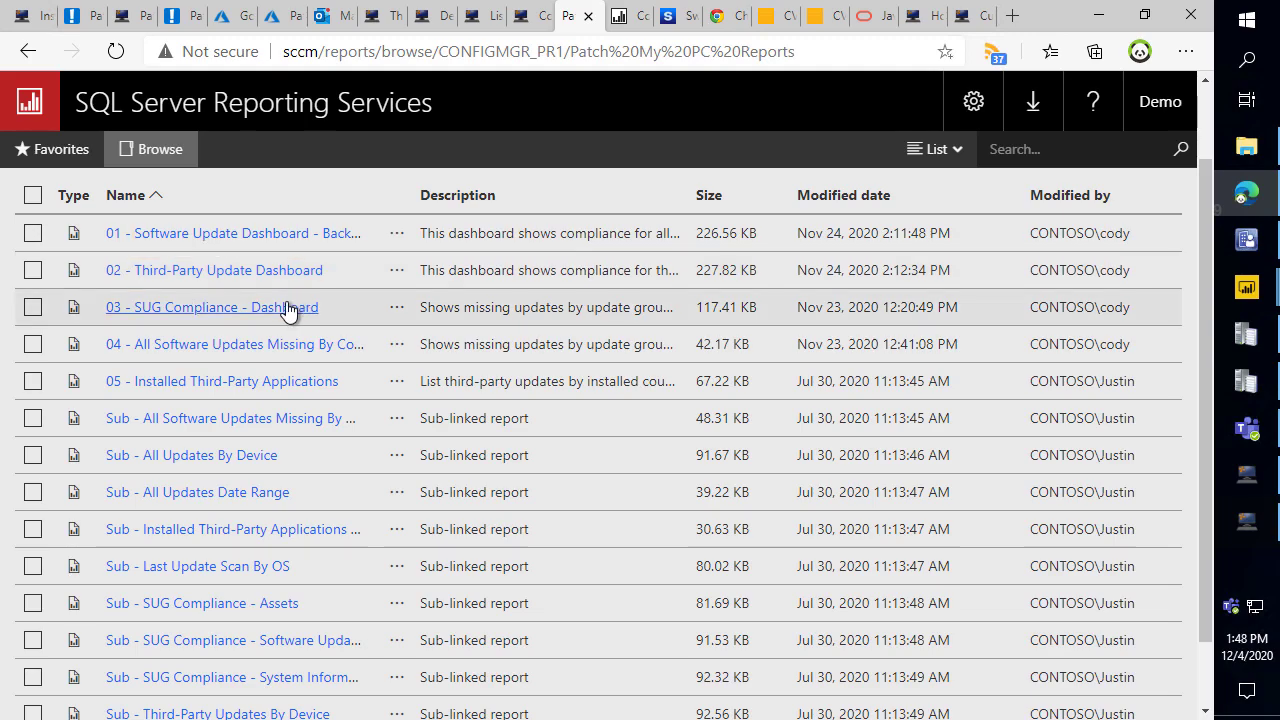
click(278, 310)
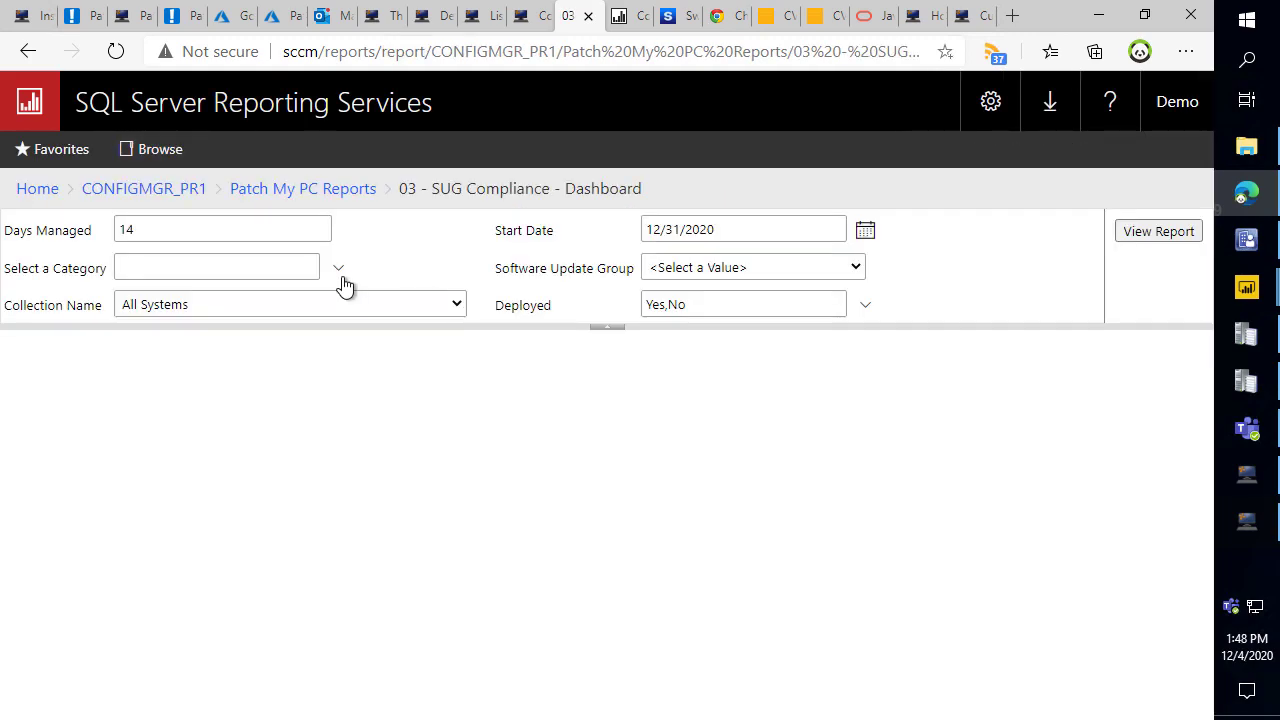
Run it for Patch My PC Third-Party Updates and Security Updates, with parameters hidden.
click(339, 272)
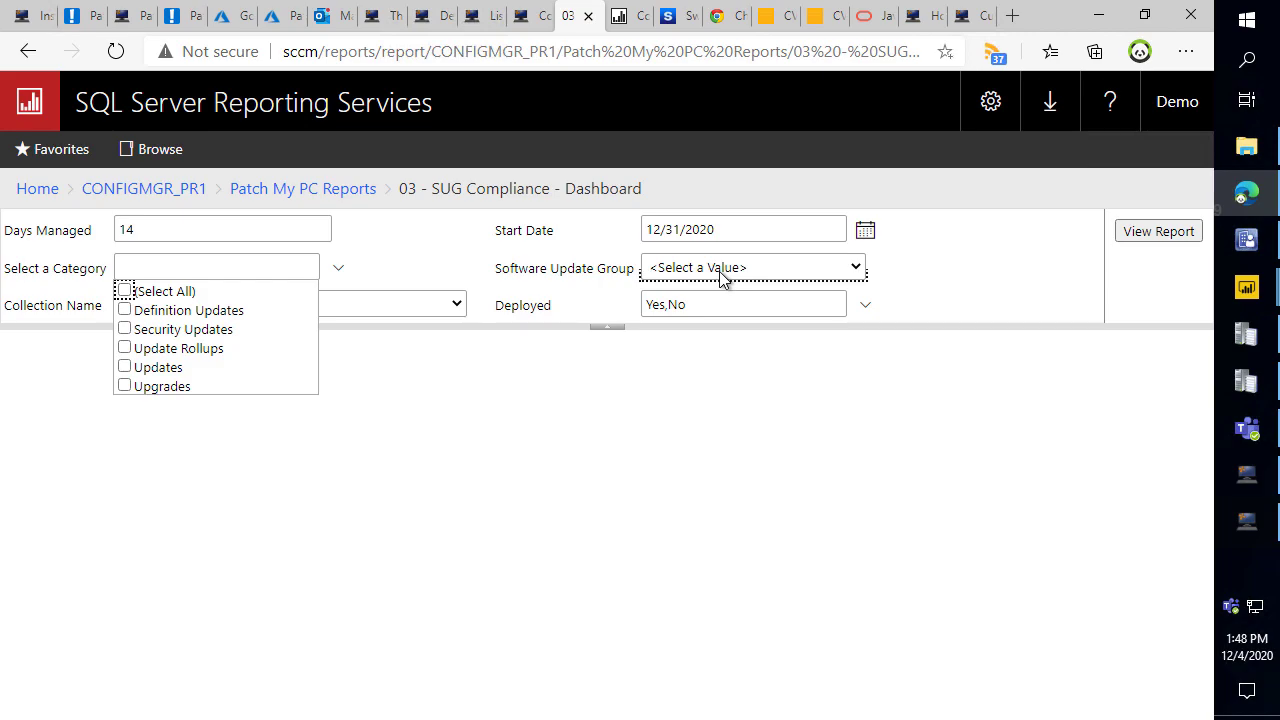
click(724, 268)
click(740, 417)
click(340, 271)
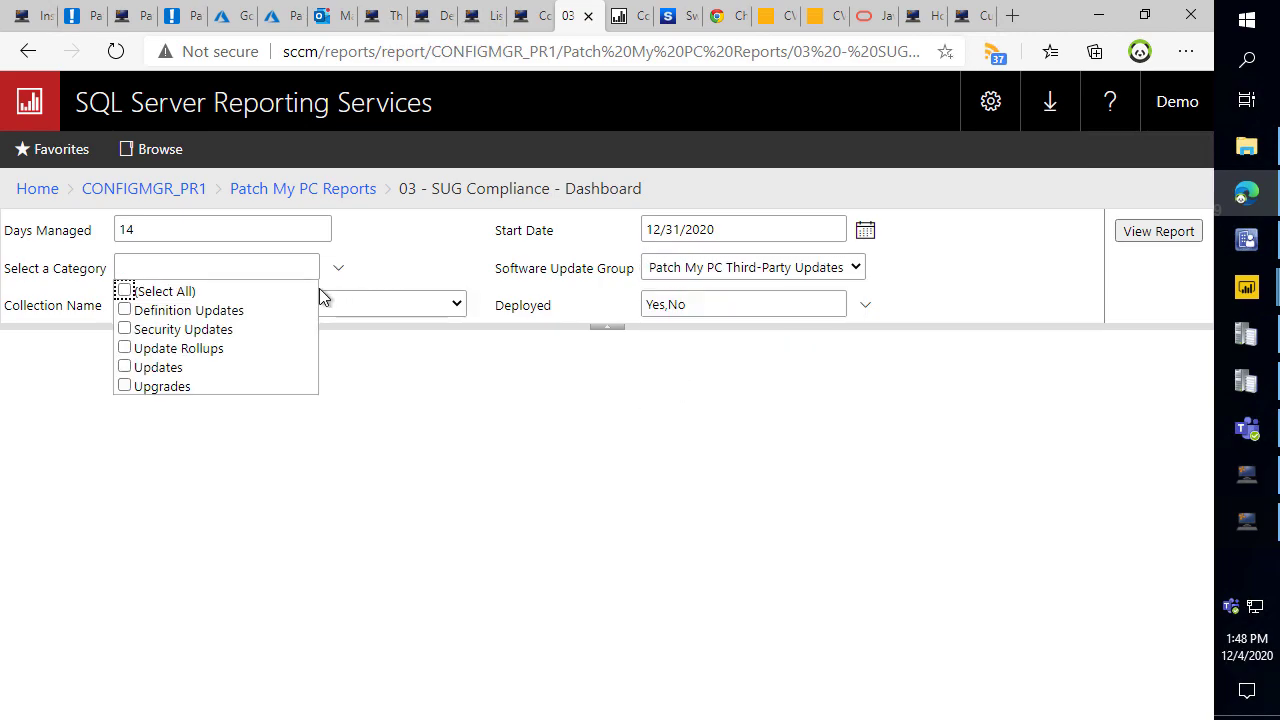
click(124, 329)
click(1165, 234)
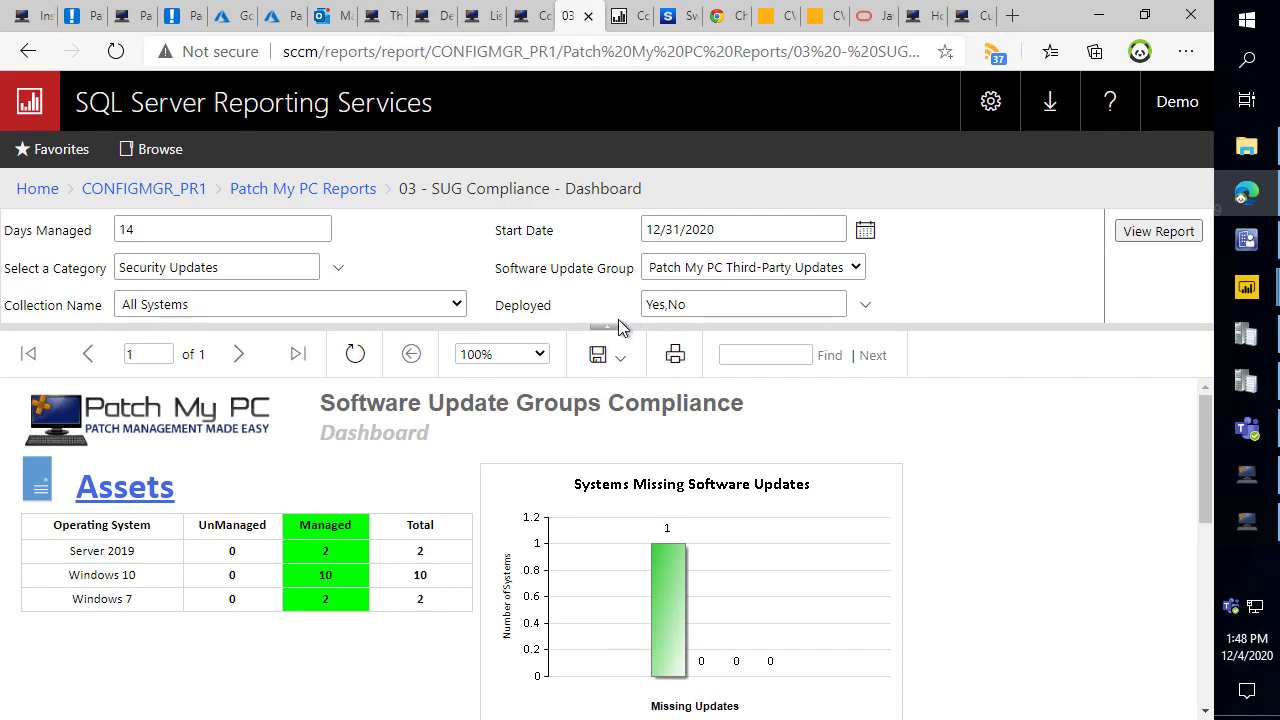
click(607, 327)
scroll(624, 333, down, 3)
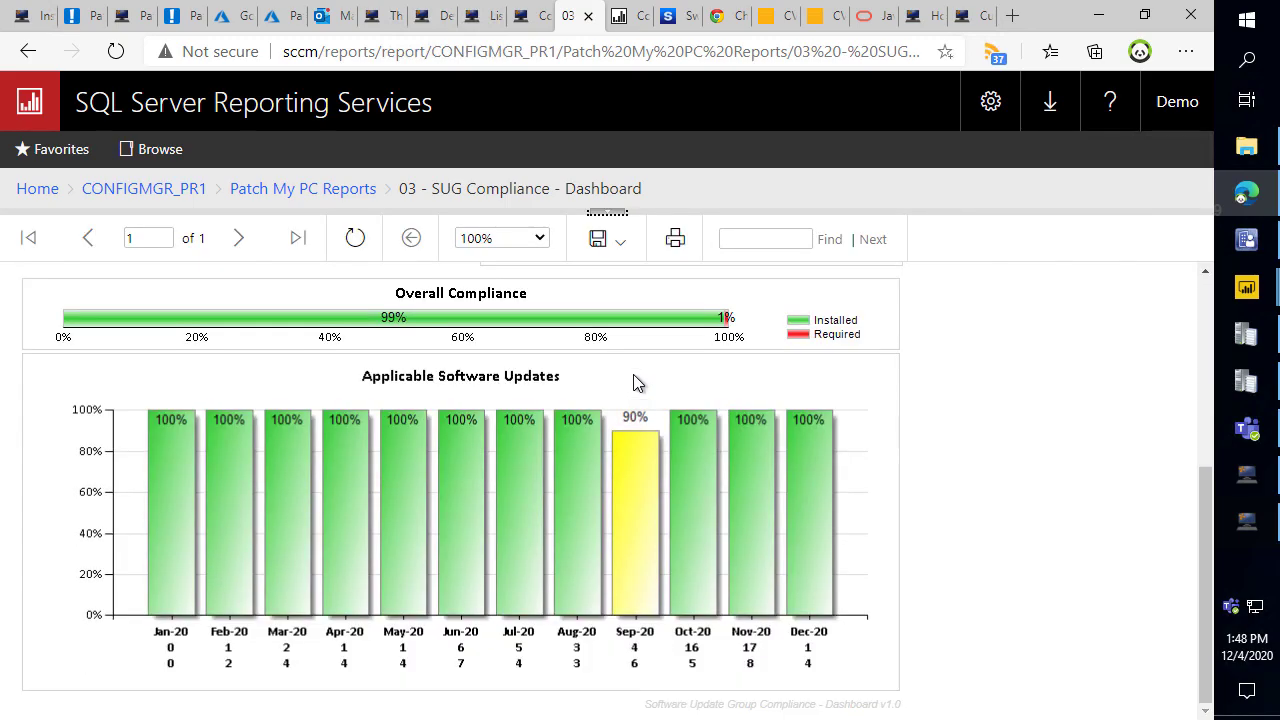
Minimize the browser and close the Patch My PC Publishing Settings and Report Installer windows.
click(1098, 15)
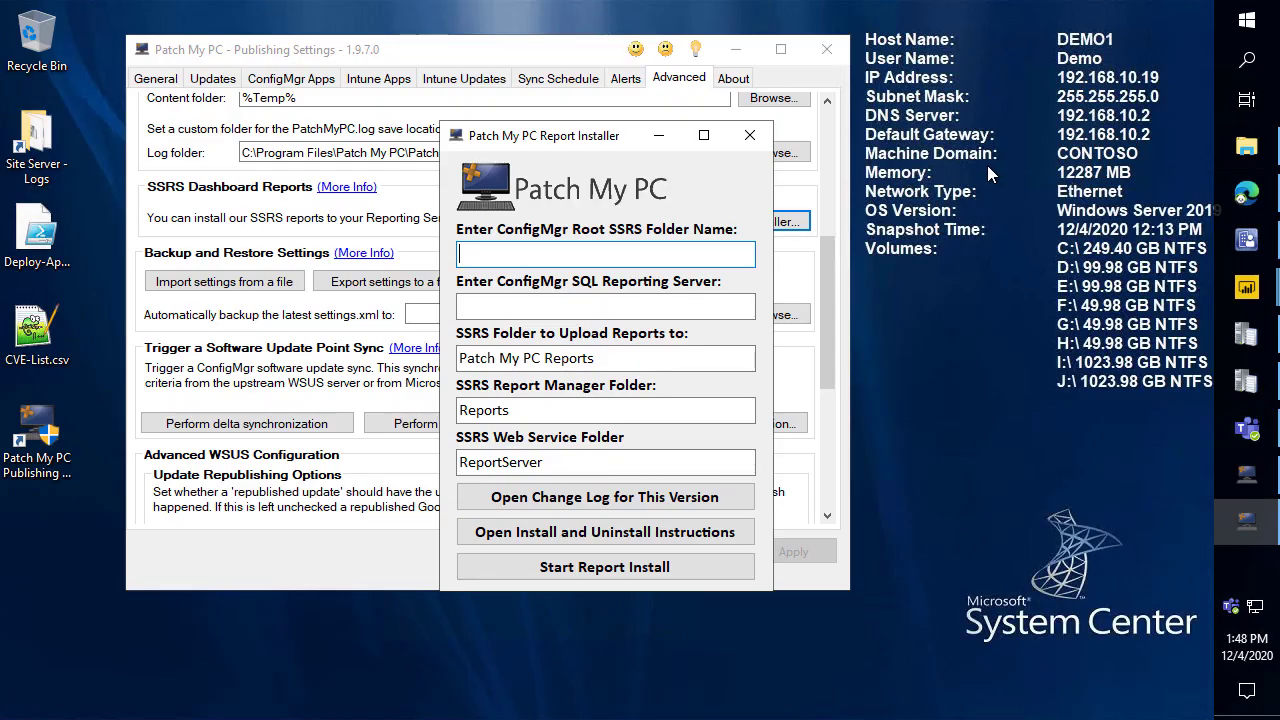
click(750, 130)
click(814, 58)
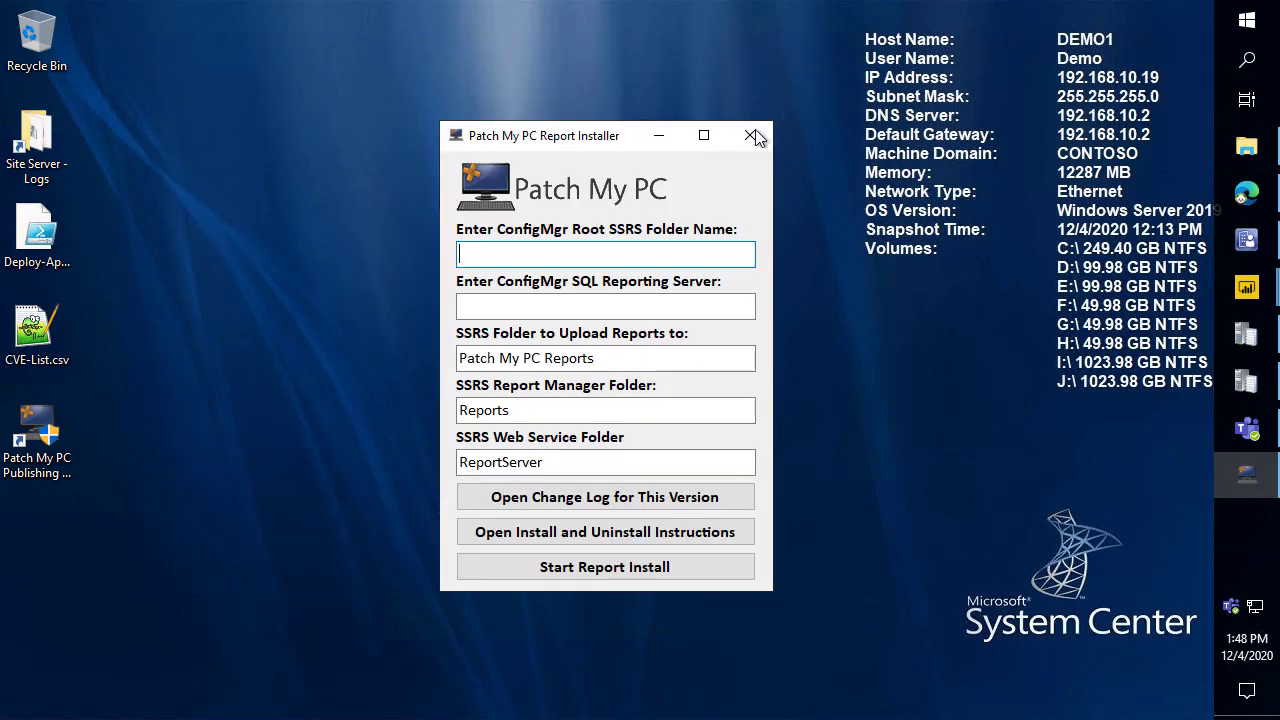
click(747, 132)
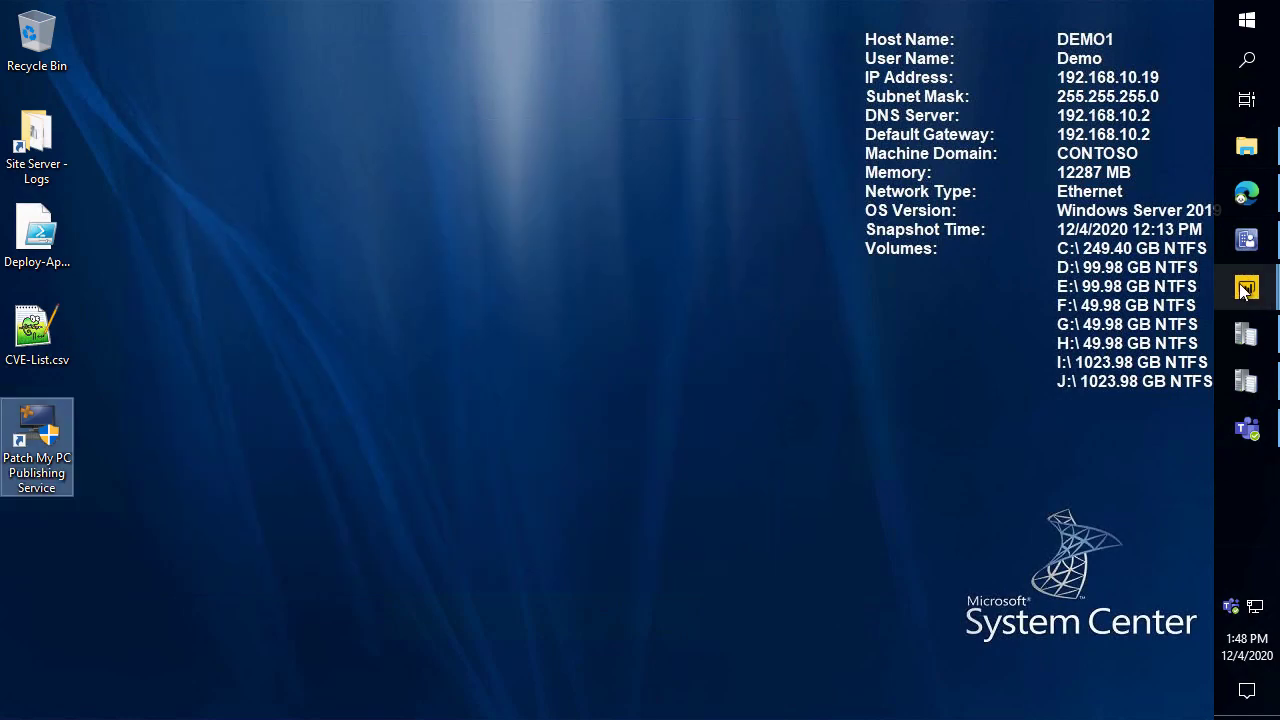
Review the SCCM Power BI dashboard's Update Compliance page and Computers with Missing Updates table.
mouse_move(1242, 290)
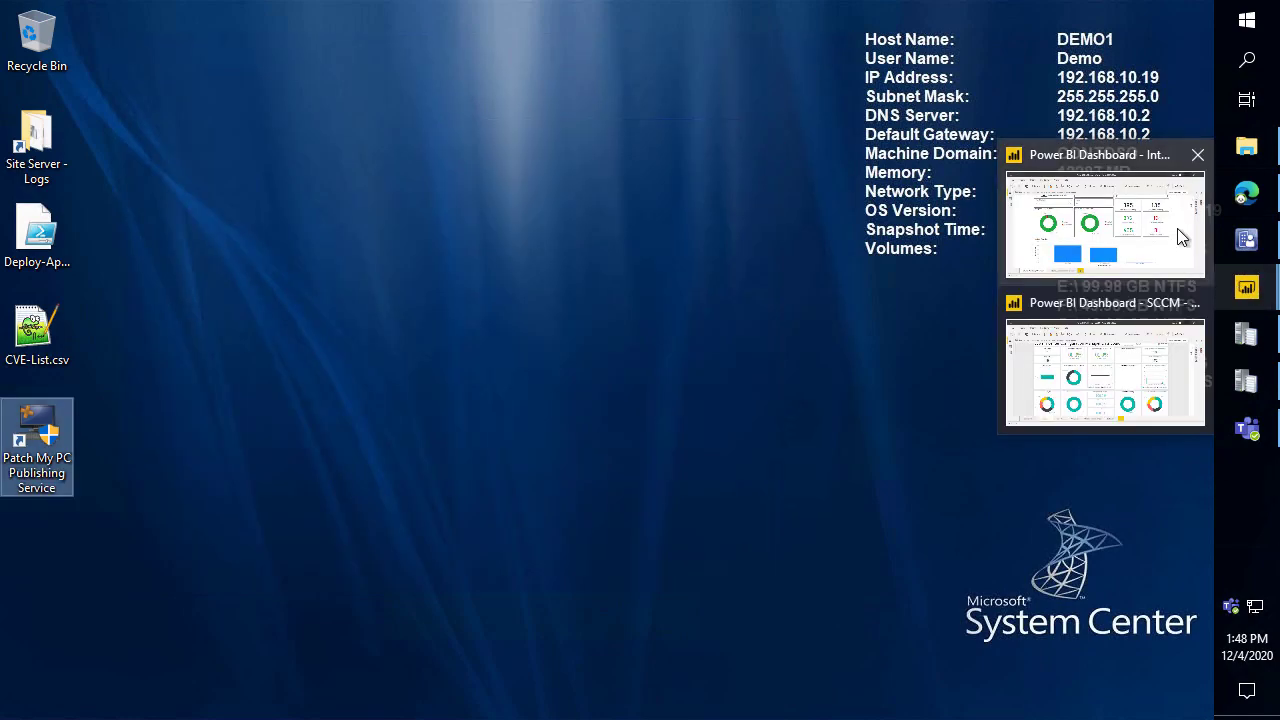
click(1140, 232)
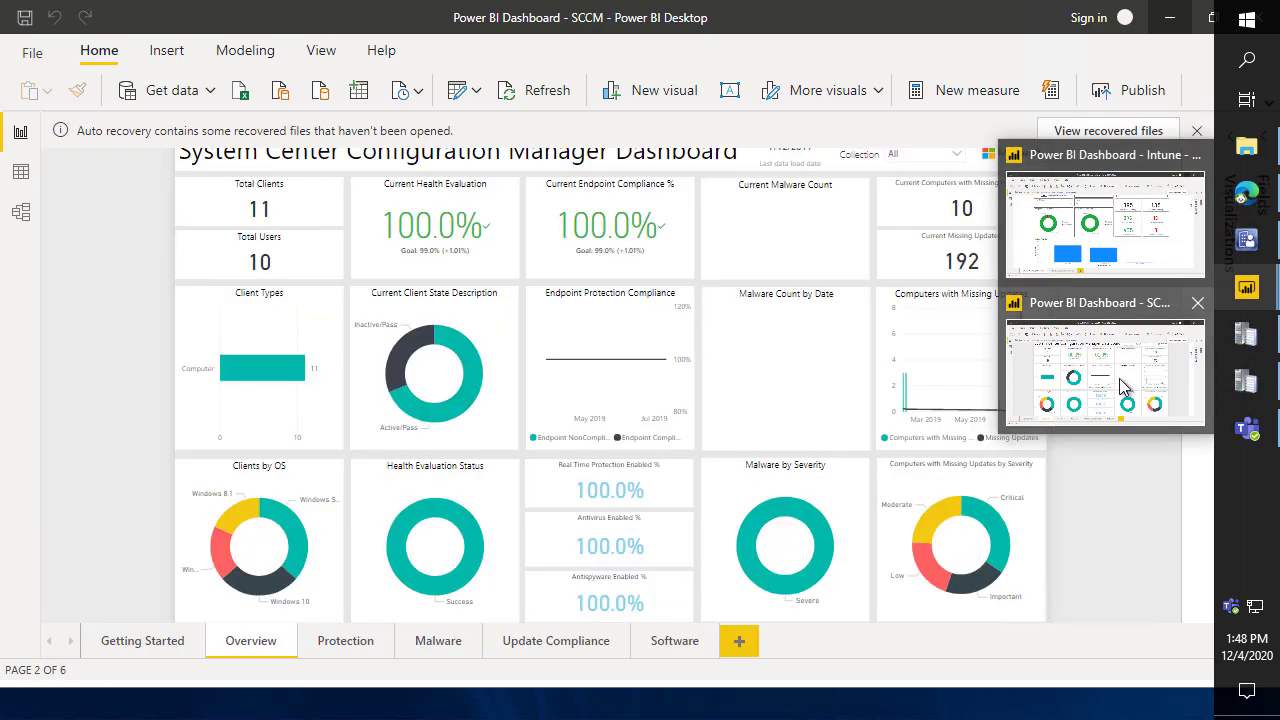
click(1120, 375)
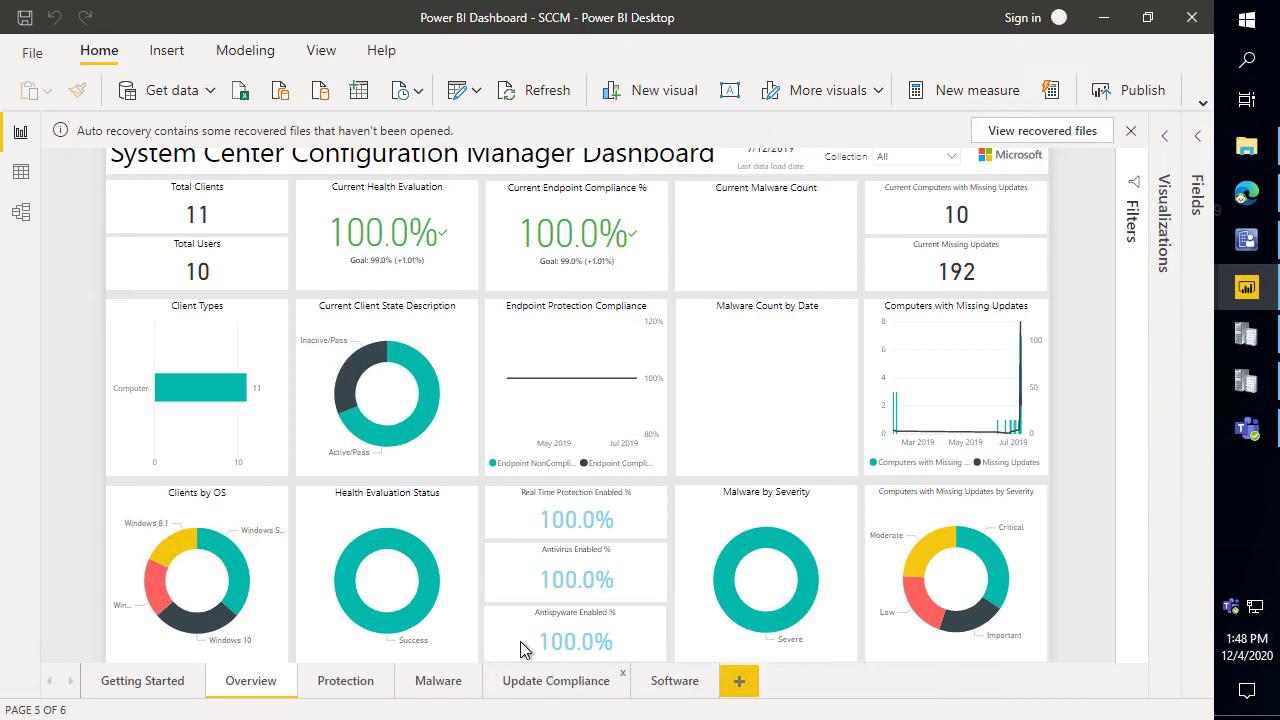
click(540, 674)
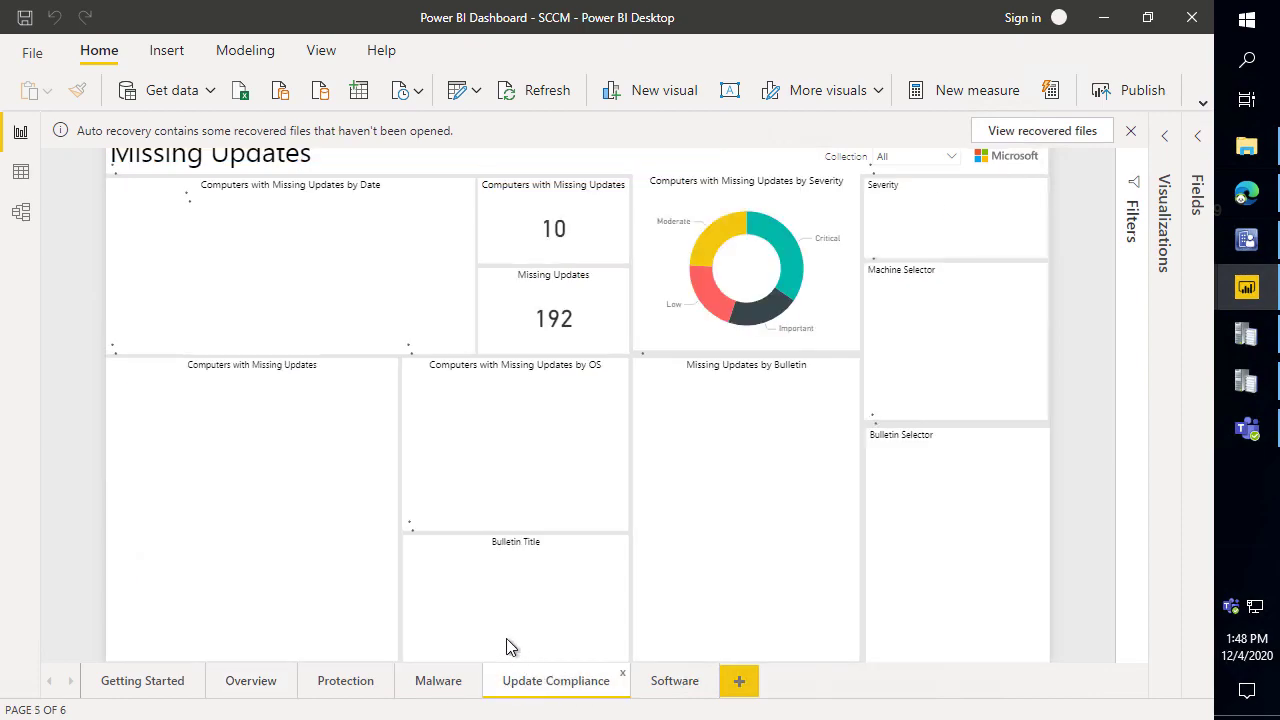
click(300, 517)
scroll(224, 505, down, 3)
scroll(224, 517, down, 8)
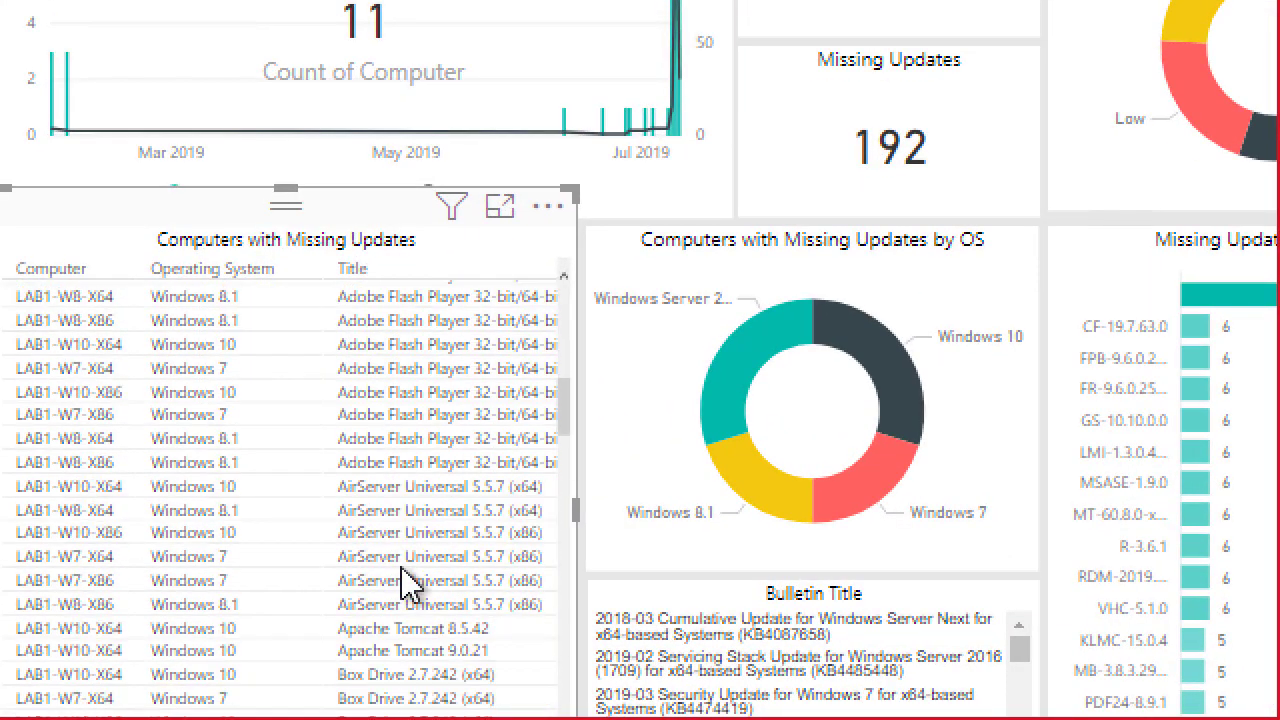
scroll(400, 590, down, 3)
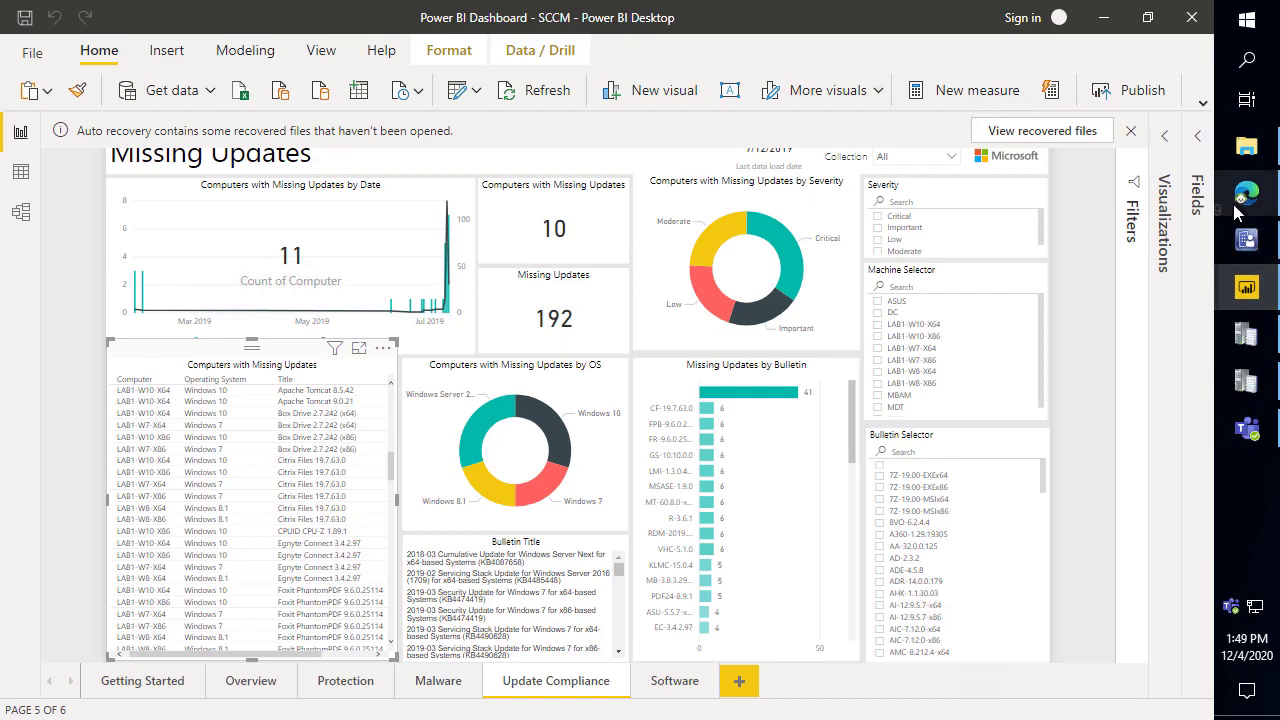
click(1246, 242)
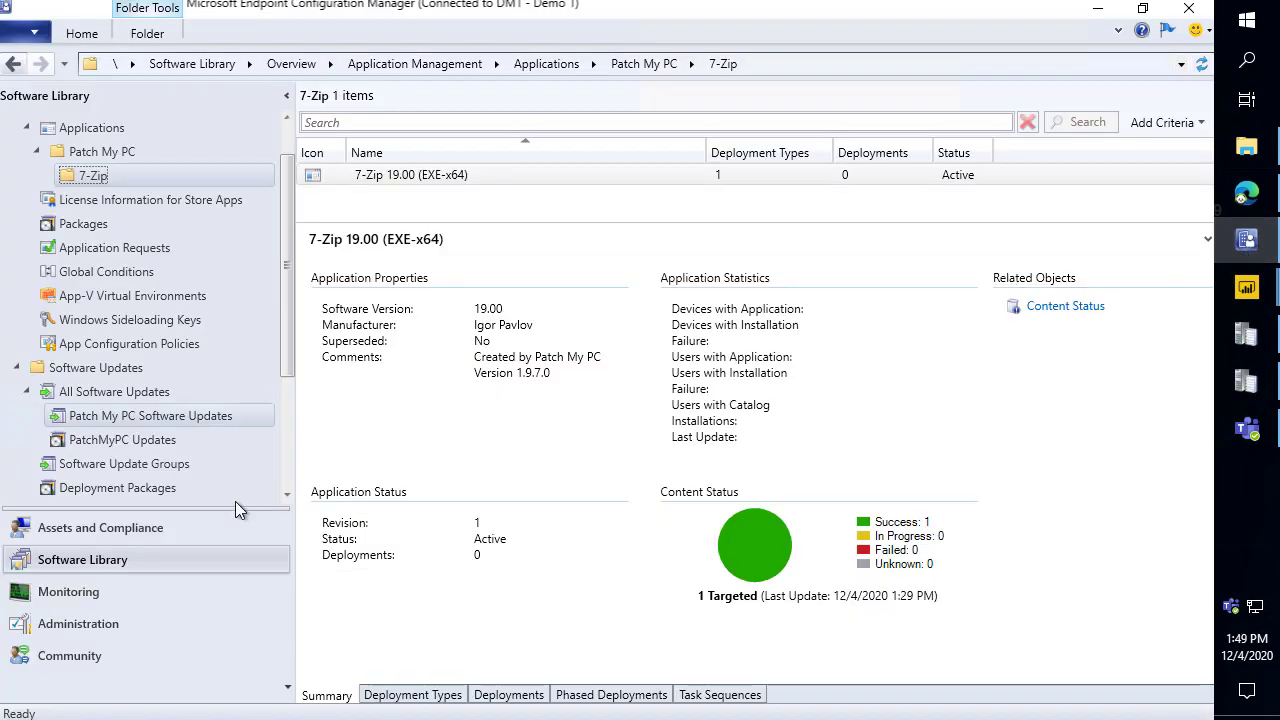
List the Patch My PC Software Updates group's Chrome and Java updates, then minimize the console.
click(153, 467)
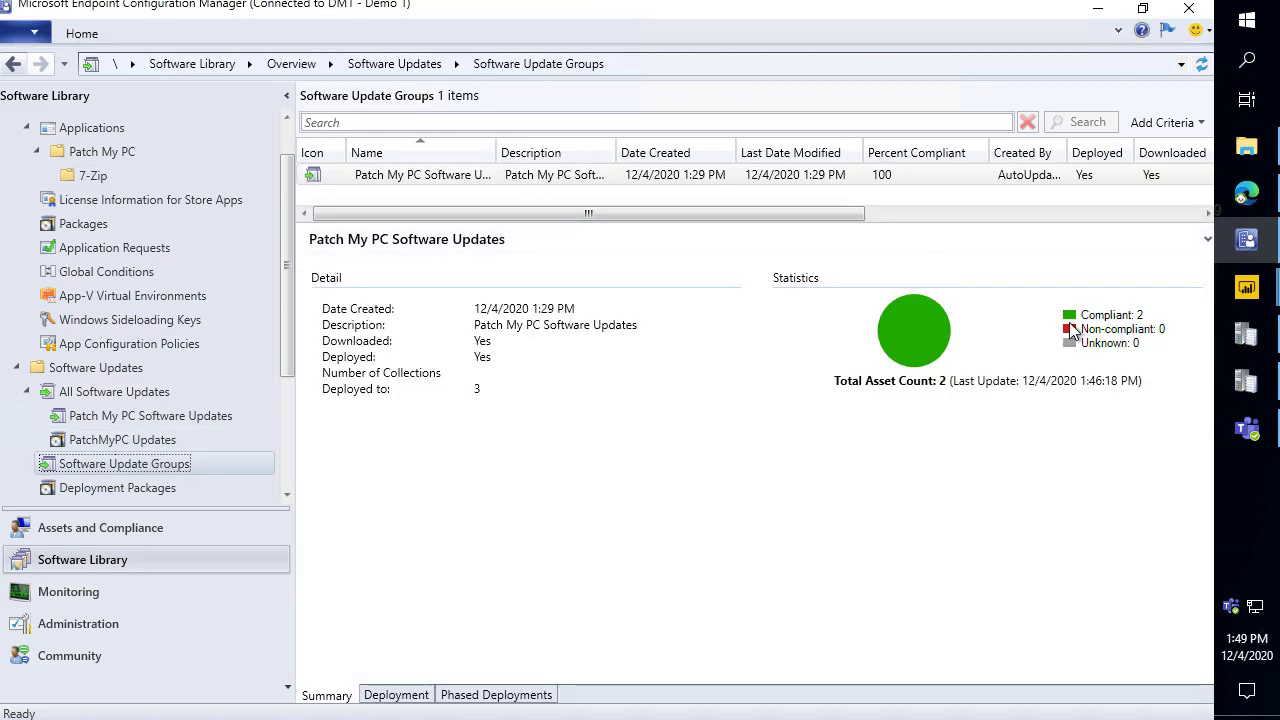
mouse_move(774, 253)
mouse_down()
mouse_move(857, 309)
mouse_move(1157, 354)
mouse_move(1166, 405)
mouse_up()
key(Escape)
click(481, 173)
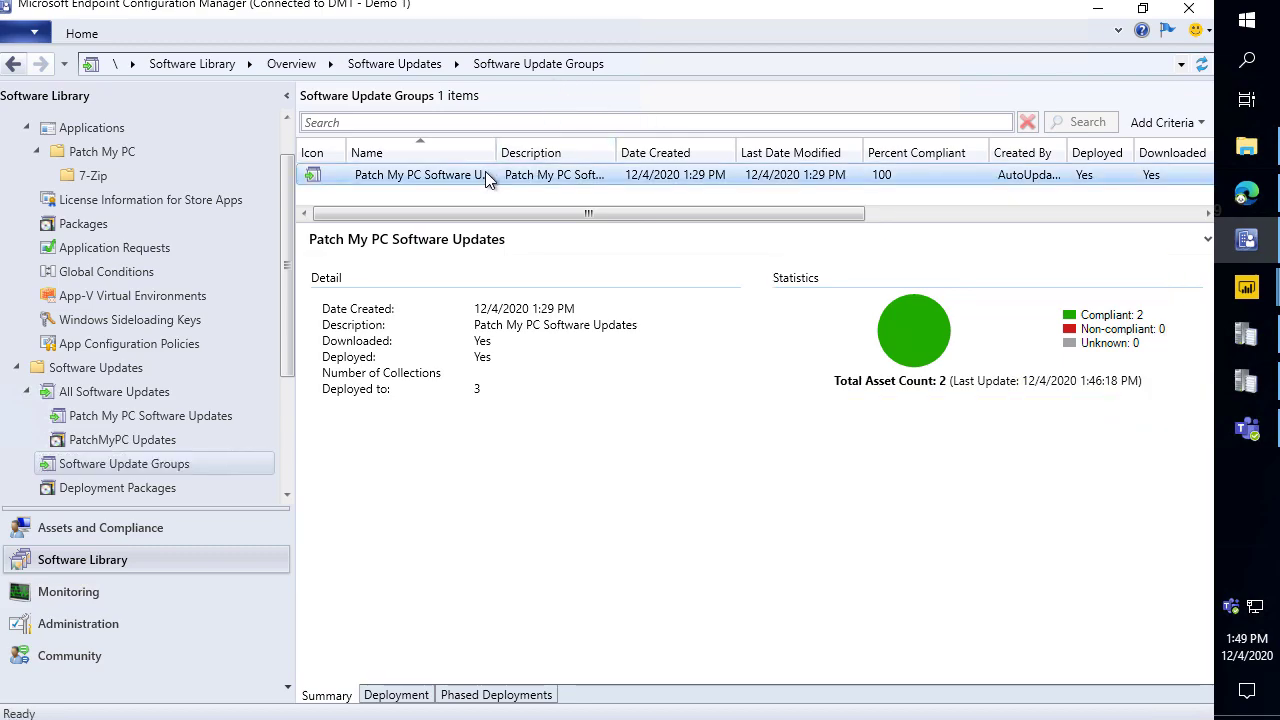
double_click(486, 174)
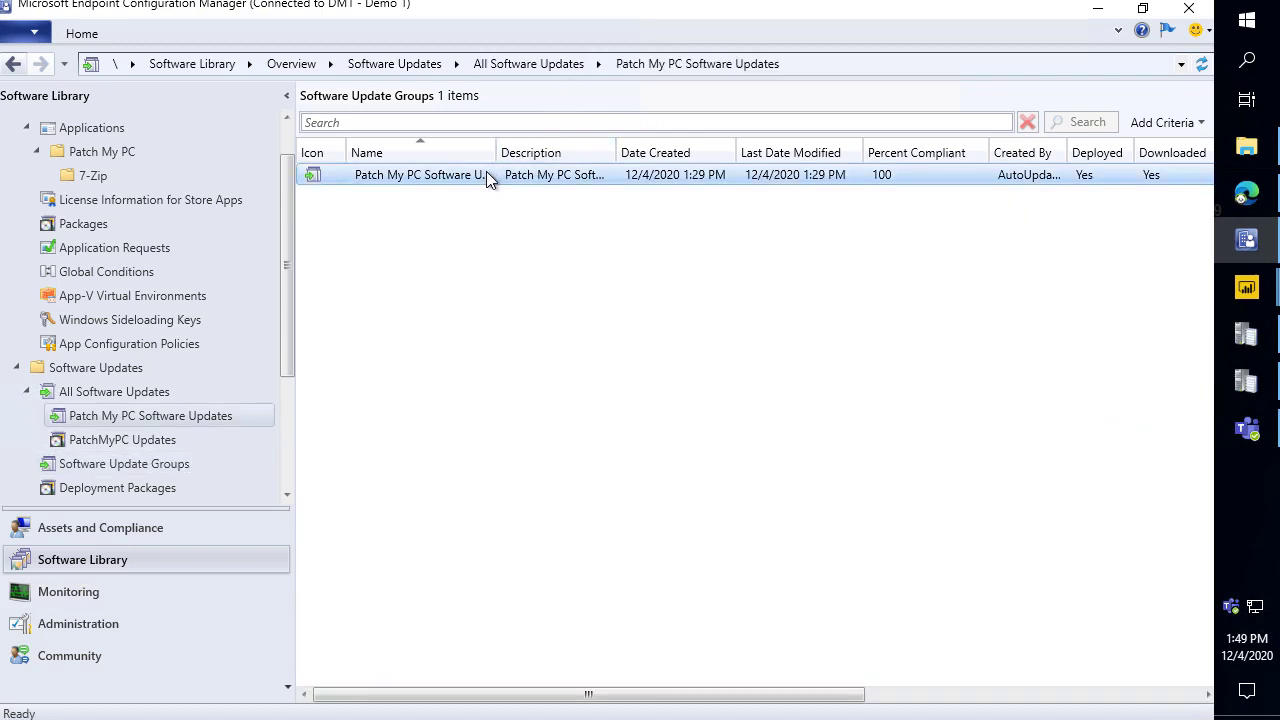
click(1098, 9)
Switch through the Power BI Intune dashboard and SSRS to the Endpoint Manager Chrome app page.
click(1102, 9)
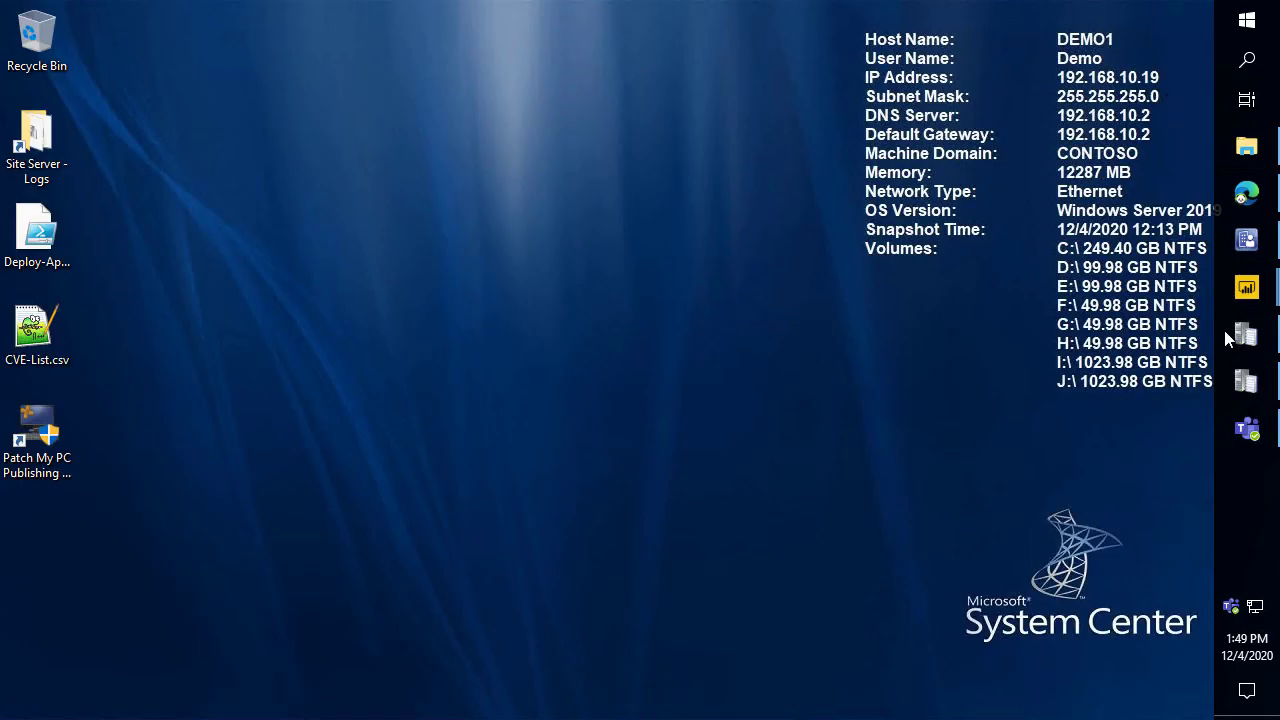
mouse_move(1247, 287)
click(1125, 245)
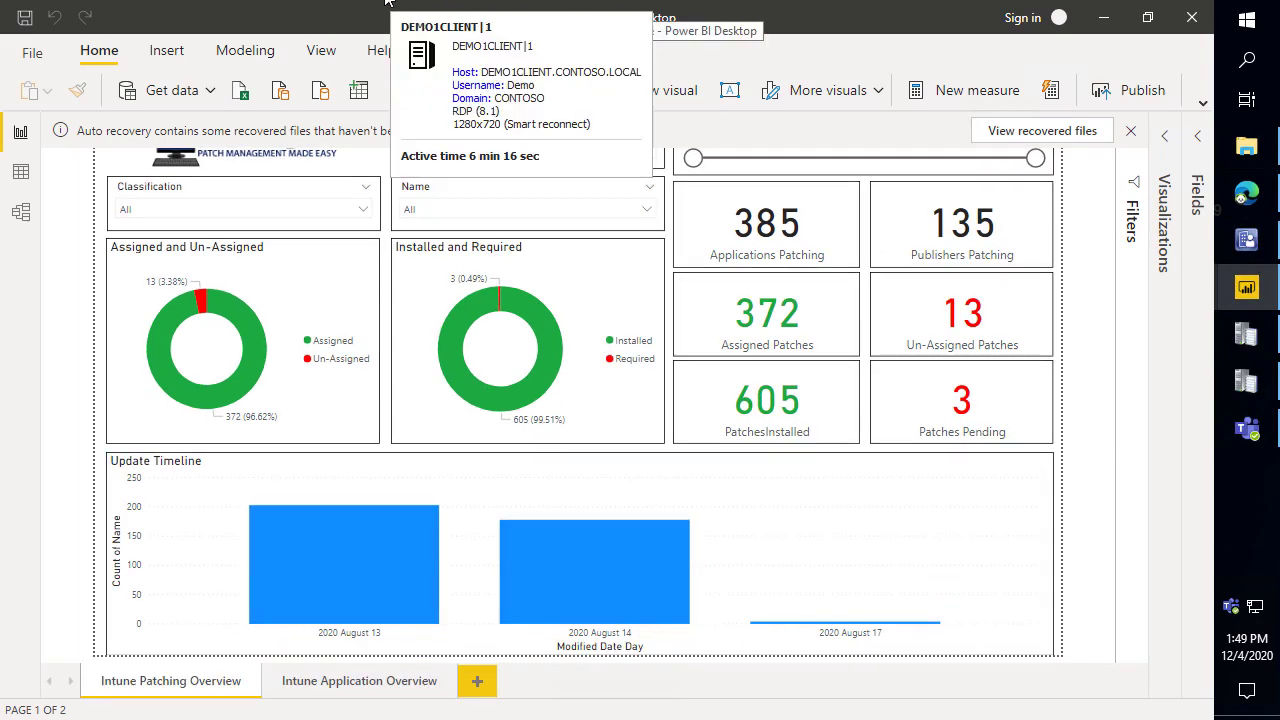
click(1247, 194)
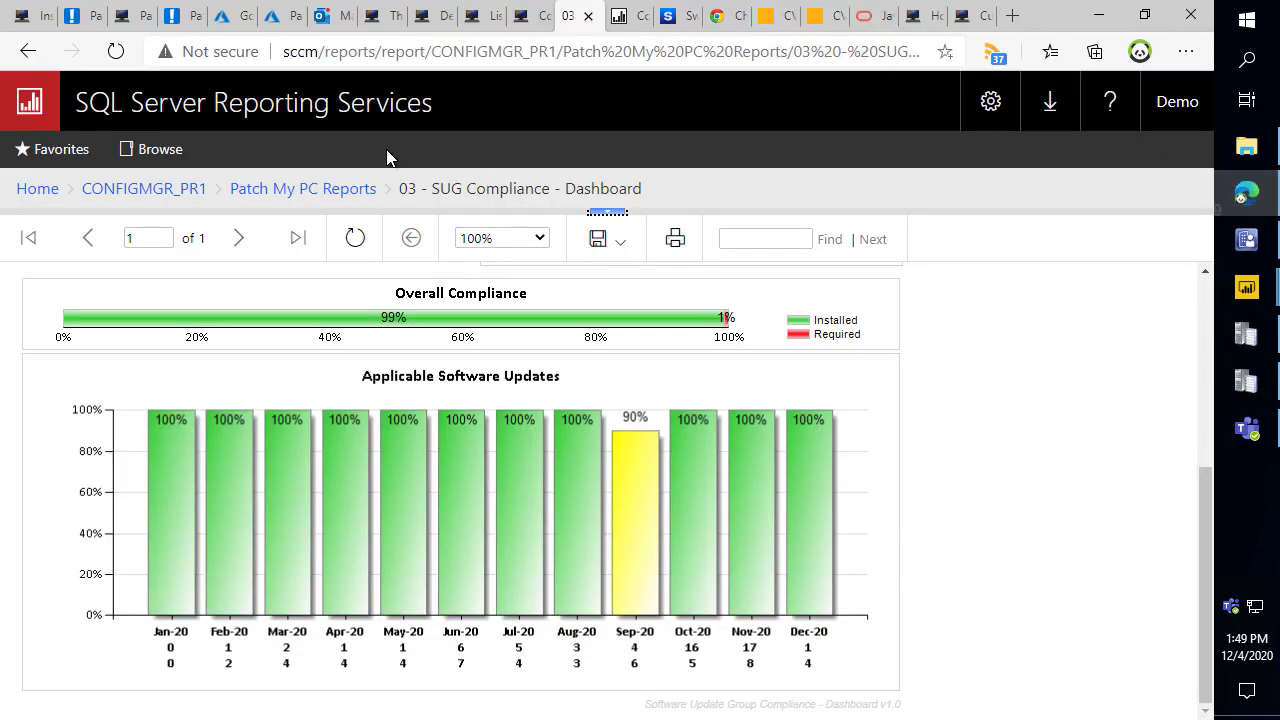
click(288, 32)
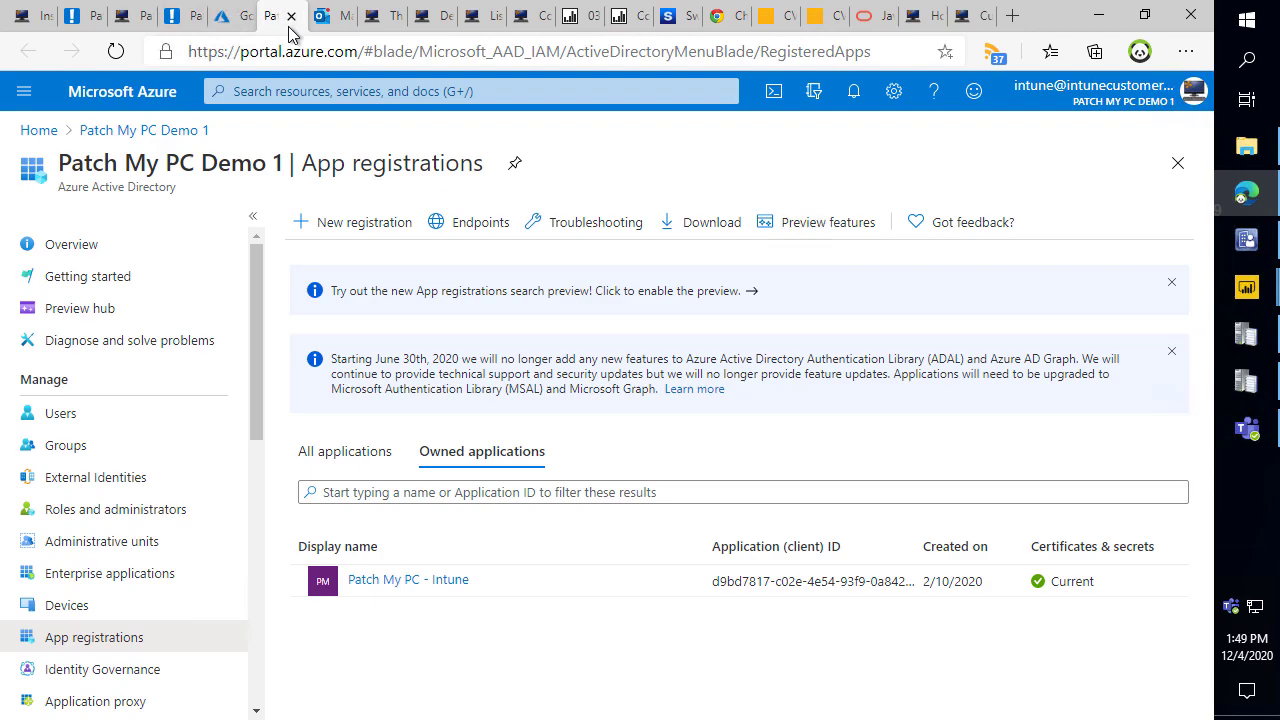
click(230, 16)
Check Update for 7-Zip 19.00 (MSI-x64) shows 0 installs, then minimize Edge and Power BI.
click(143, 130)
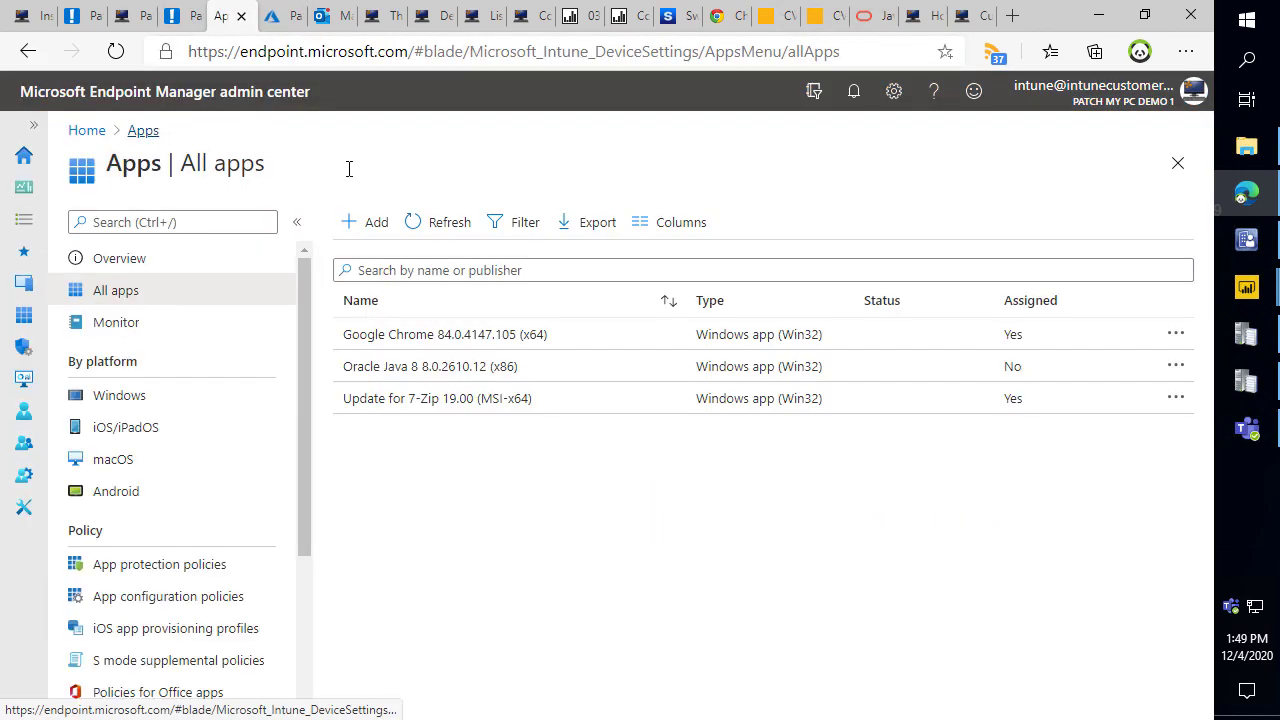
click(443, 402)
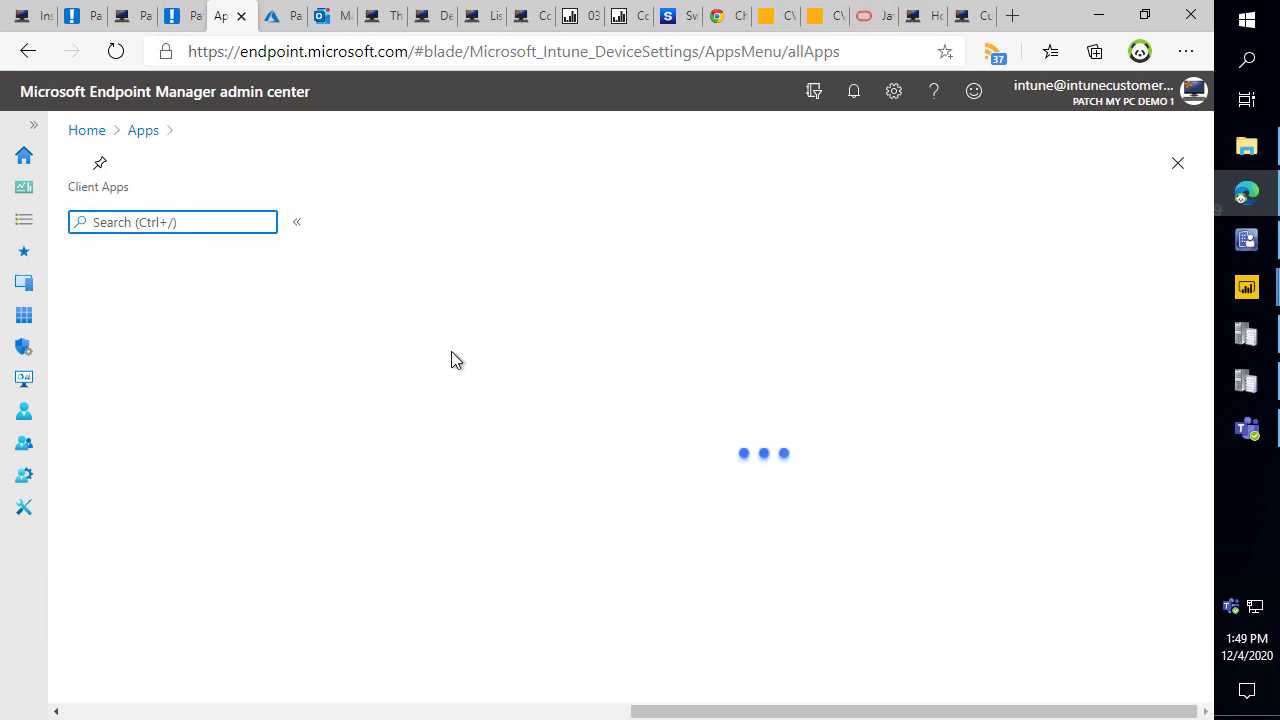
scroll(569, 531, down, 2)
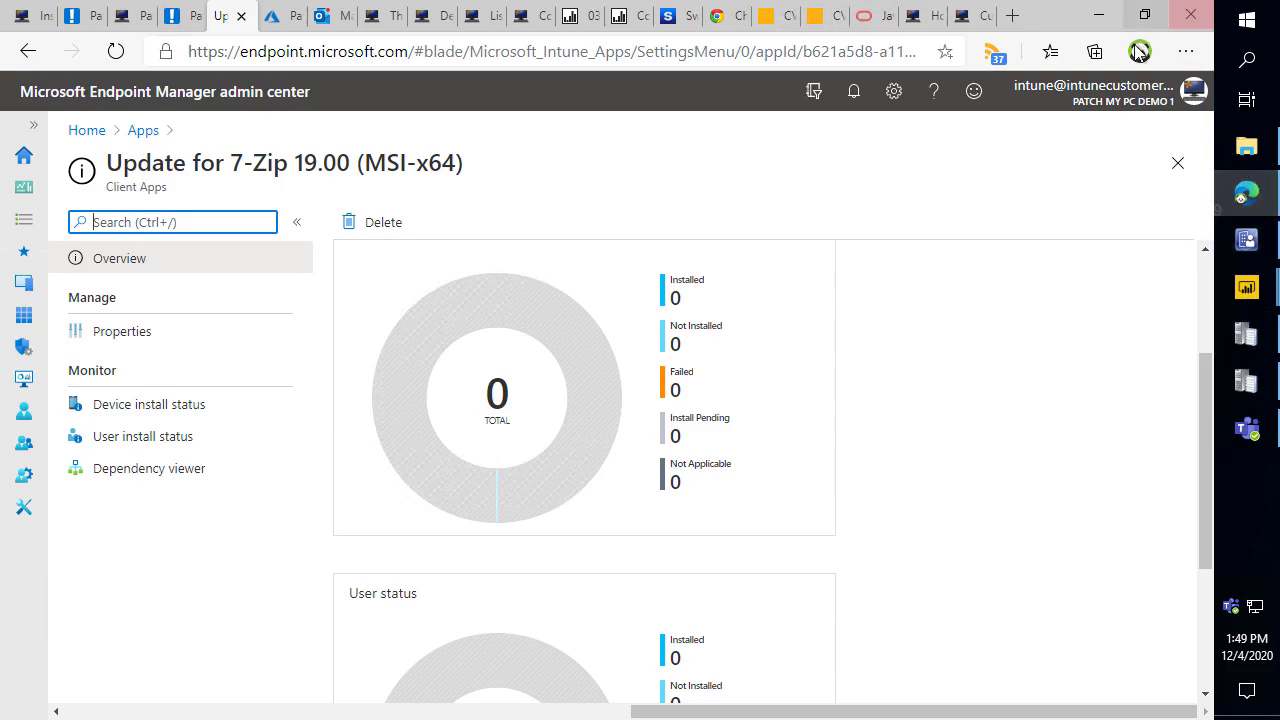
click(1100, 16)
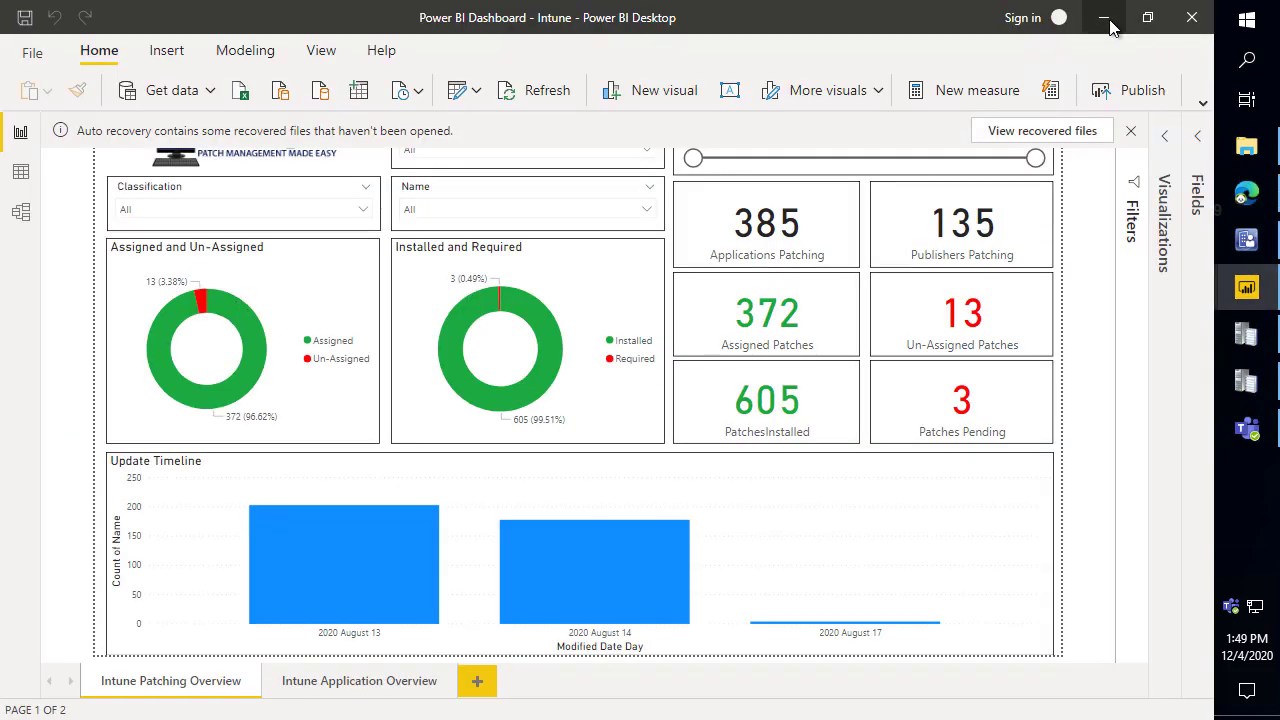
click(1104, 17)
Launch Patch My PC Publishing Service elevated and run Intune Application Manager from Intune Updates options.
double_click(47, 470)
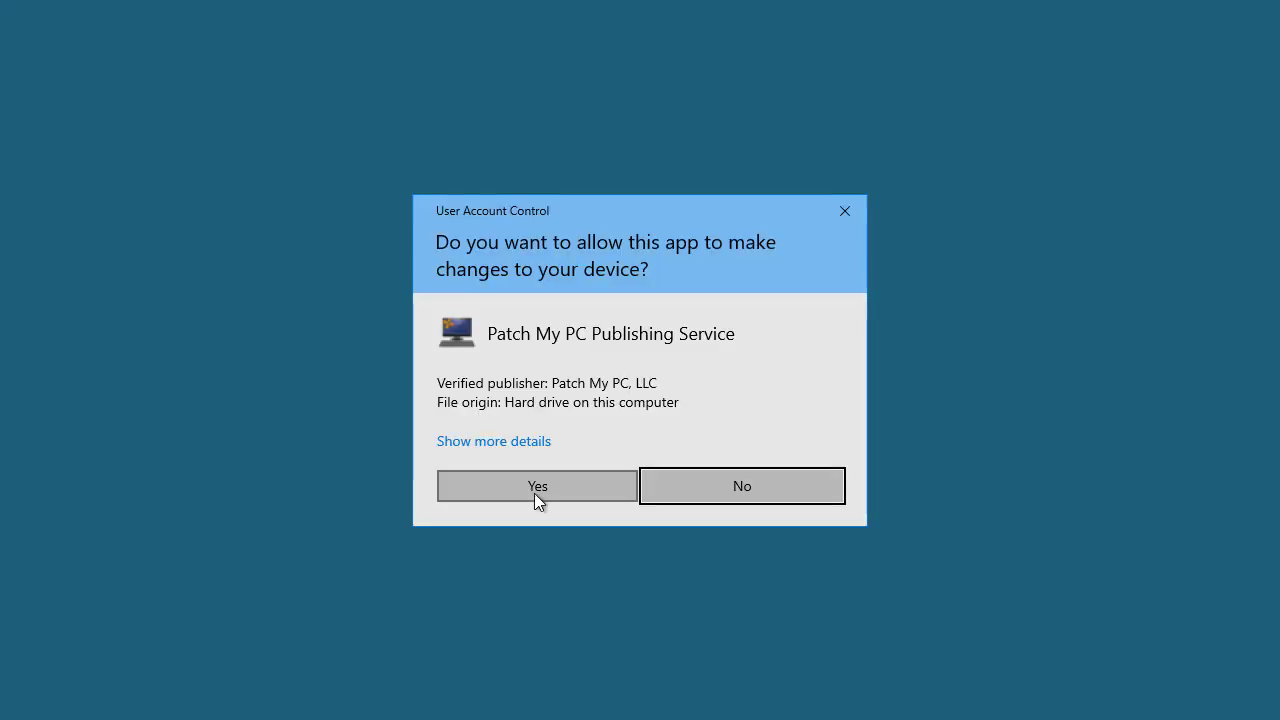
click(535, 490)
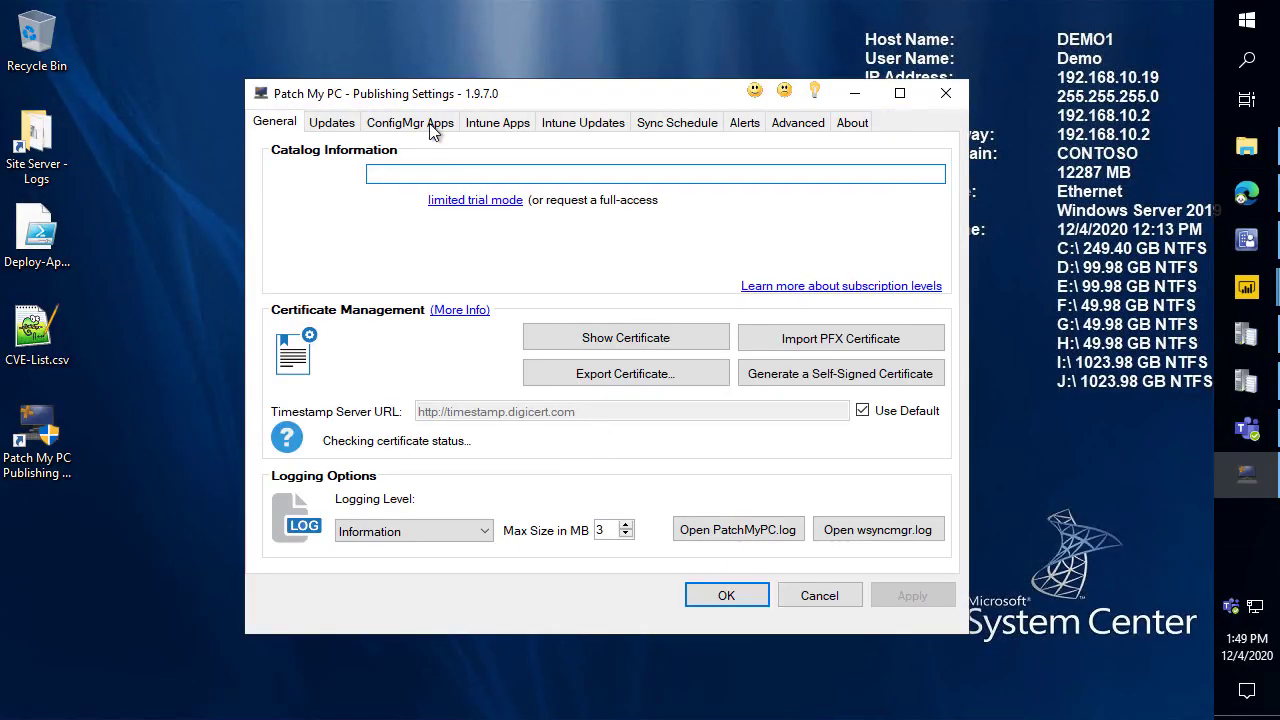
click(524, 128)
click(600, 123)
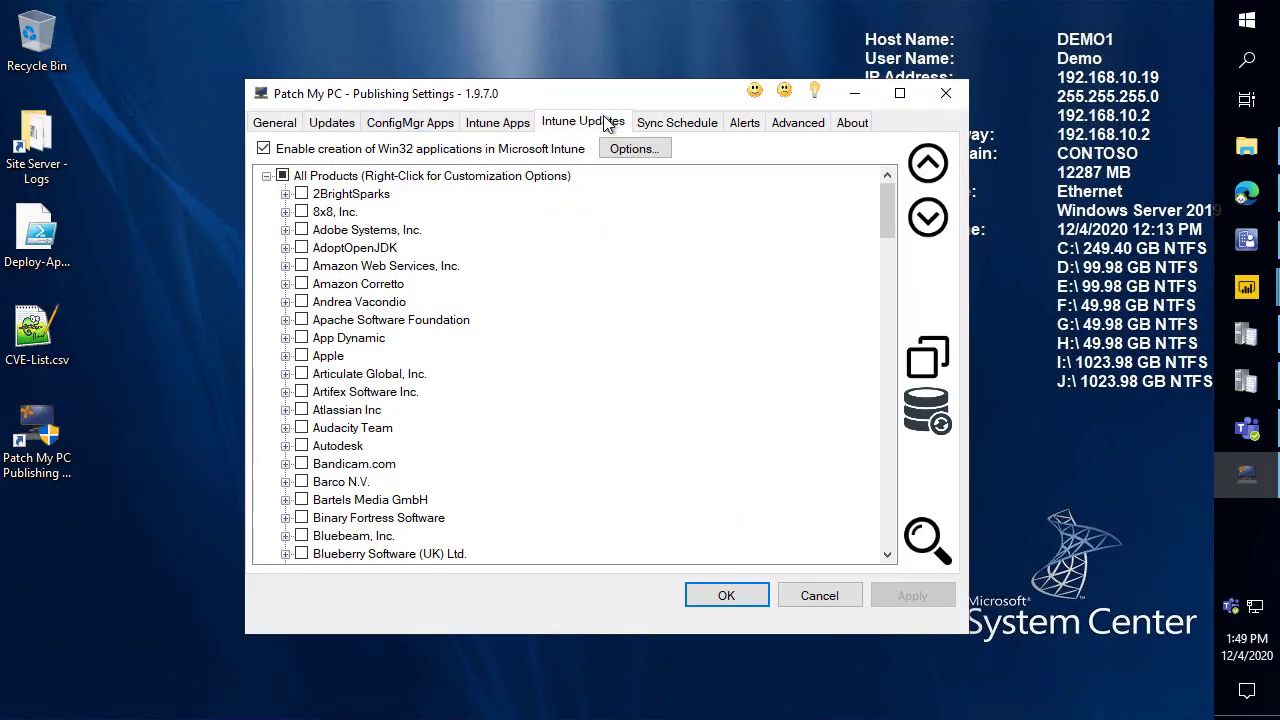
click(633, 150)
click(442, 448)
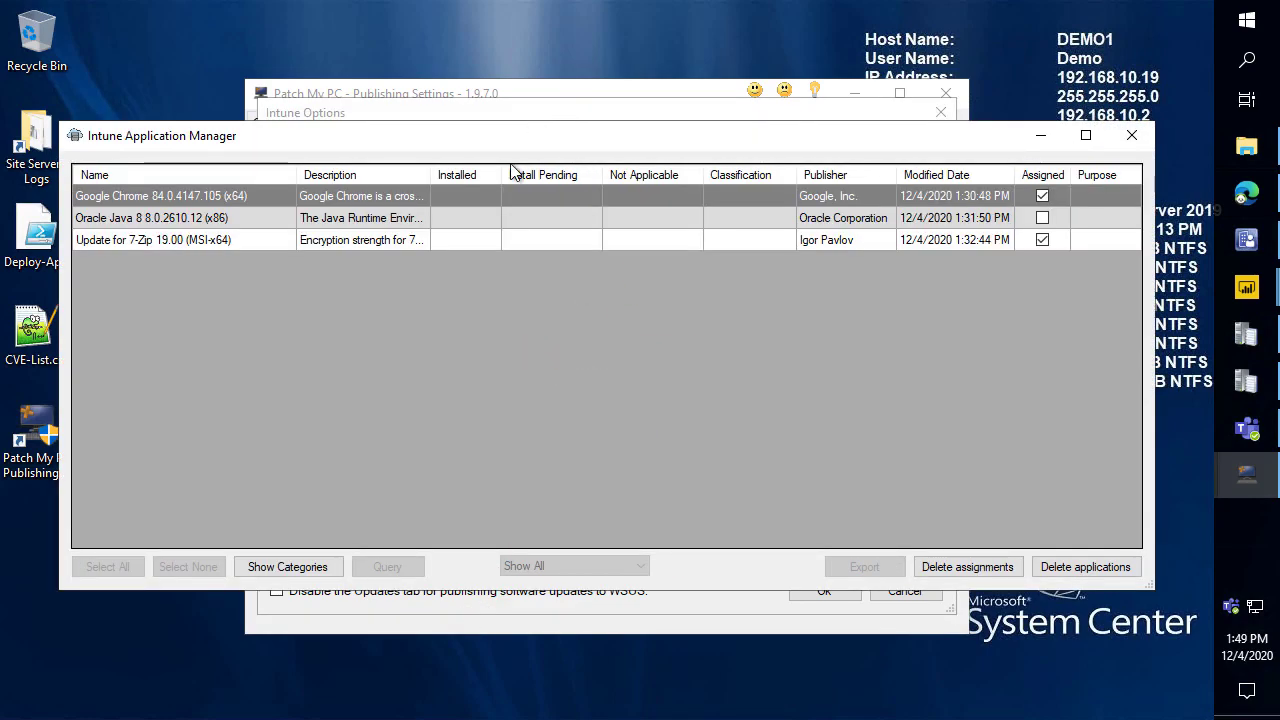
Add a Not Installed column and highlight the Chrome, Java, 7-Zip entries and install status columns.
right_click(447, 173)
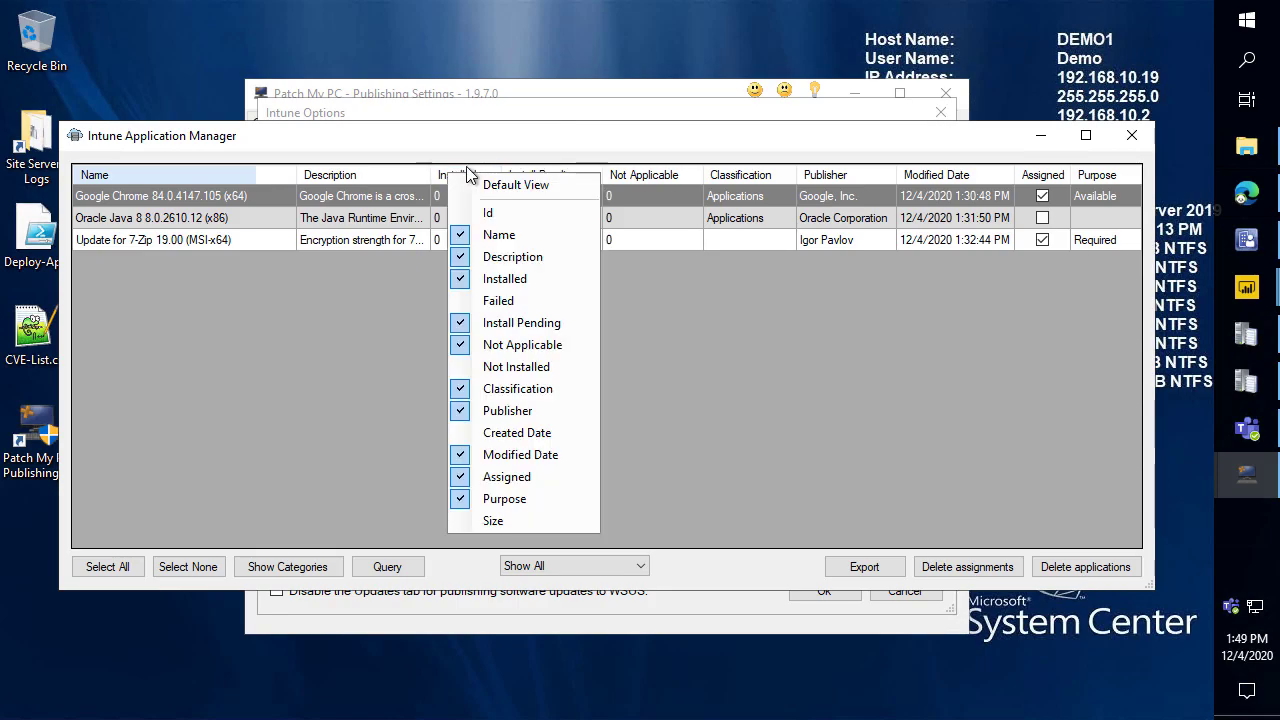
click(547, 372)
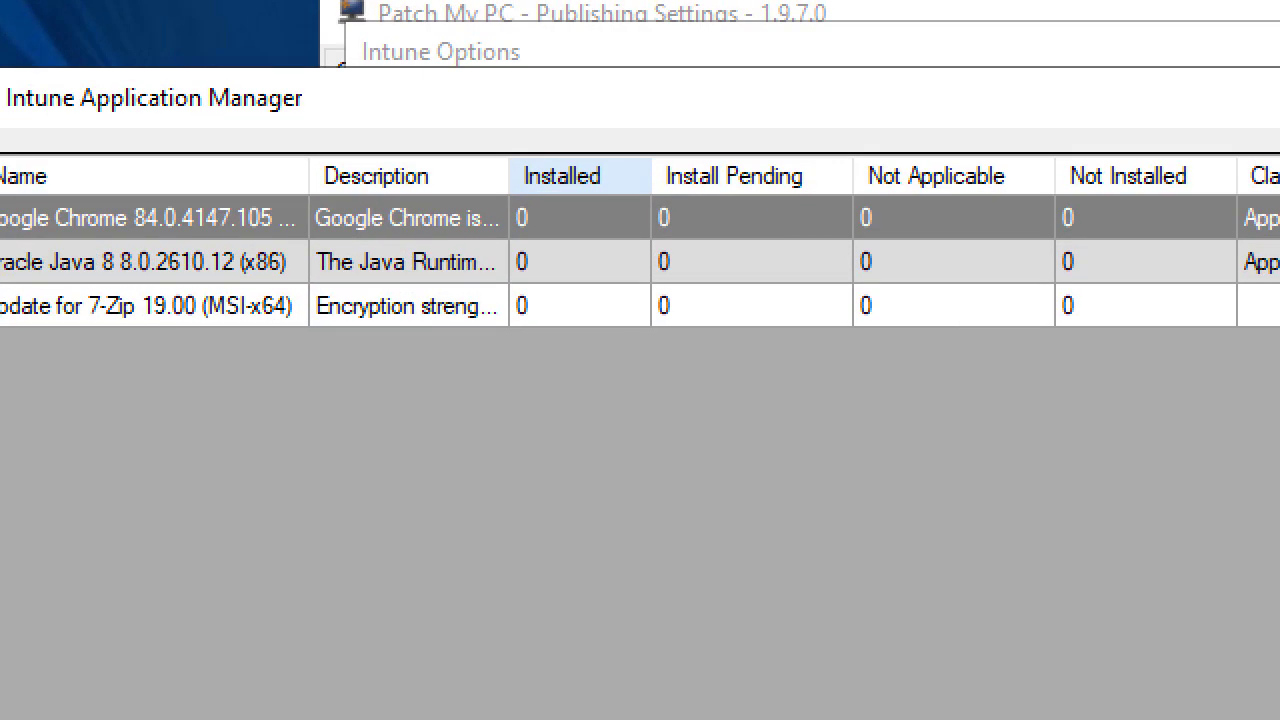
mouse_move(72, 156)
mouse_down()
mouse_move(377, 260)
mouse_move(400, 294)
mouse_up()
drag(112, 346, 155, 487)
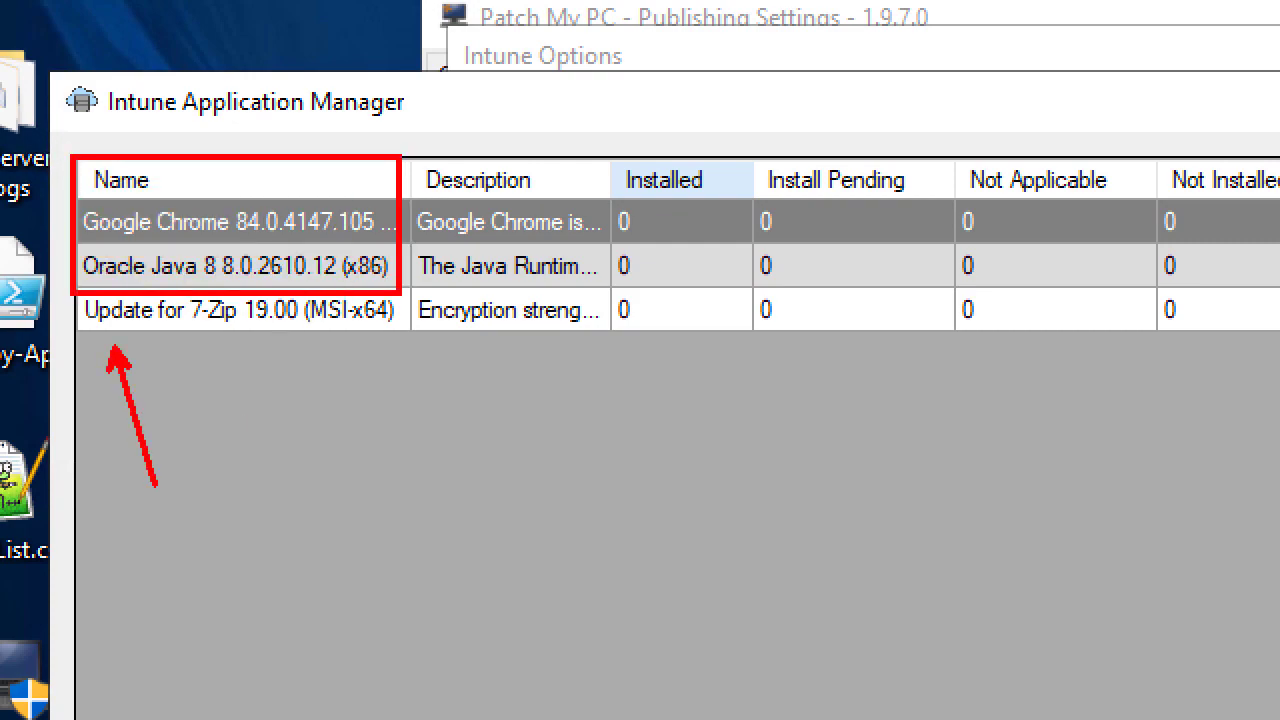
mouse_move(578, 116)
mouse_down()
mouse_move(1152, 296)
mouse_move(1250, 352)
mouse_up()
key(Escape)
Export the Intune apps list to CSV on the Desktop and close the manager.
click(884, 570)
click(140, 277)
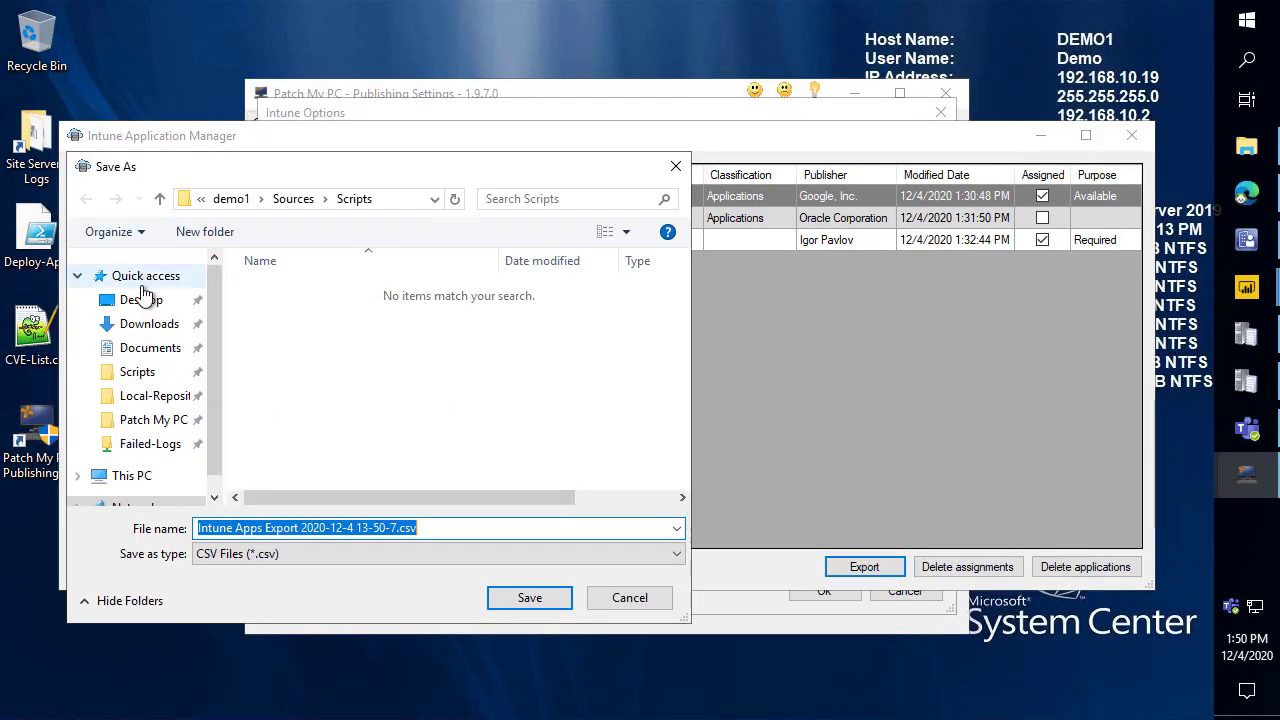
click(138, 297)
click(552, 598)
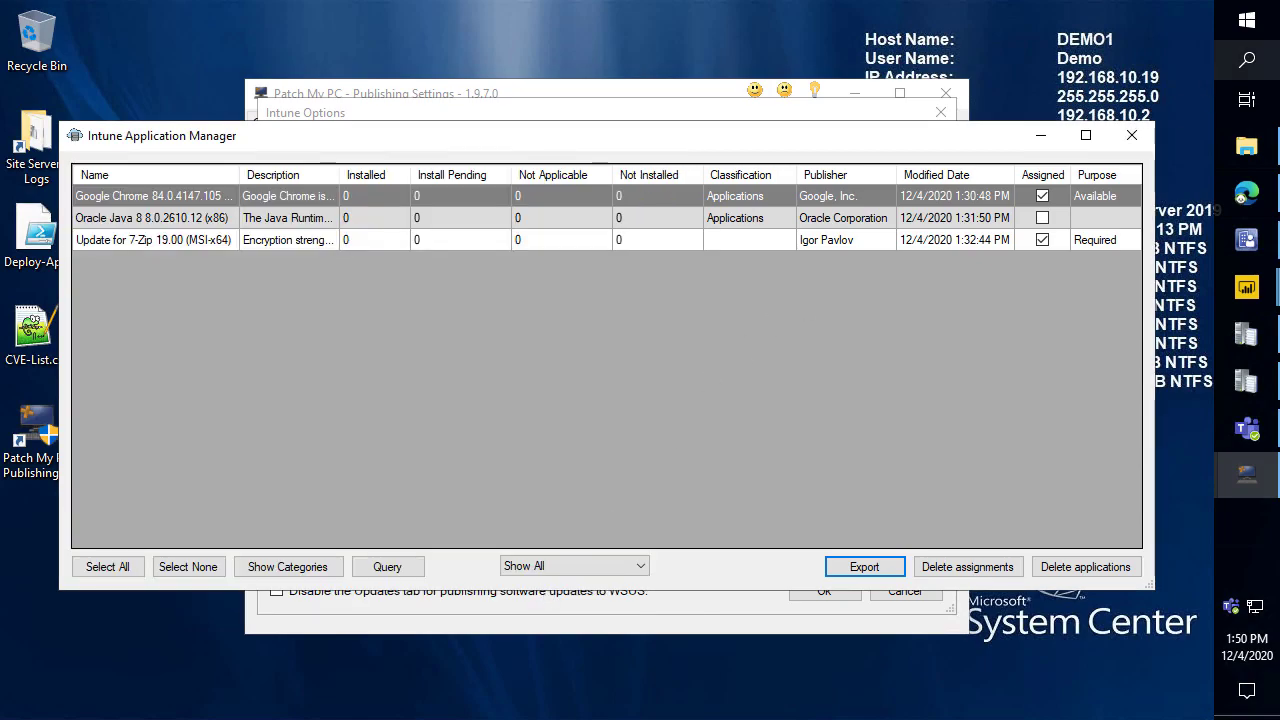
click(1131, 135)
Bring up the Intune Power BI dashboard and highlight the Assigned/Un-Assigned and Installed/Required charts.
click(1246, 196)
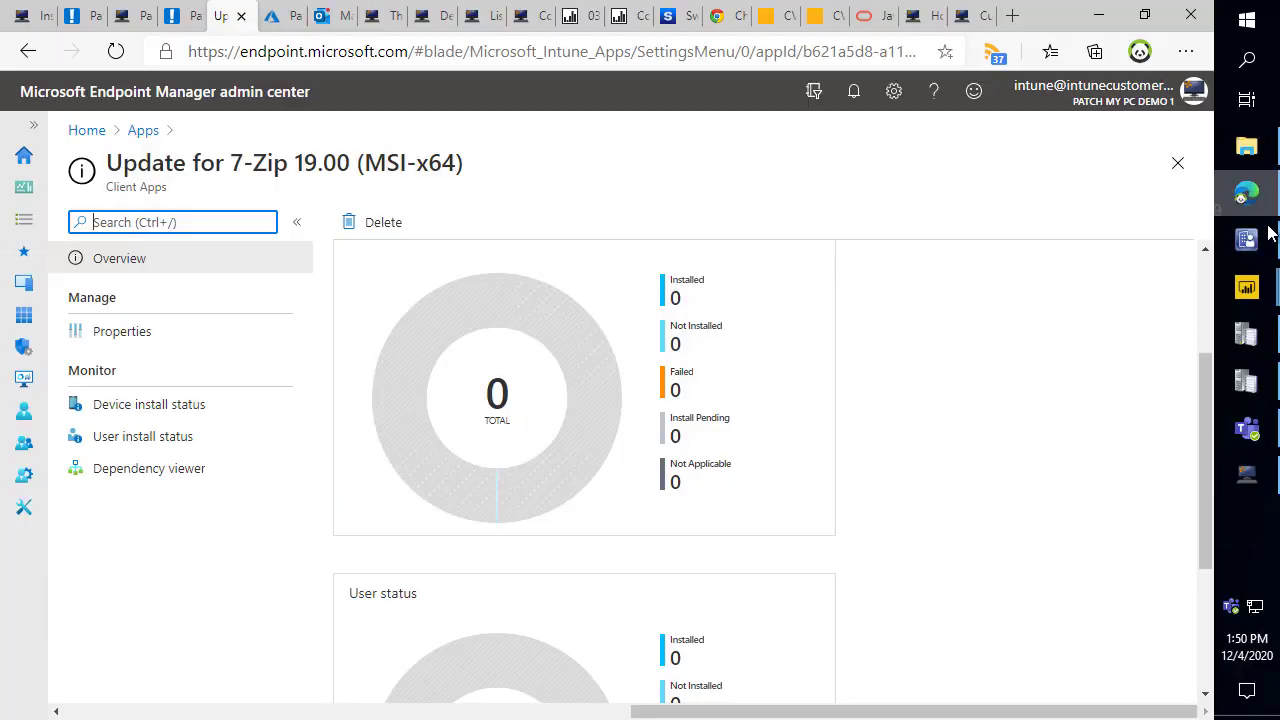
mouse_move(1248, 305)
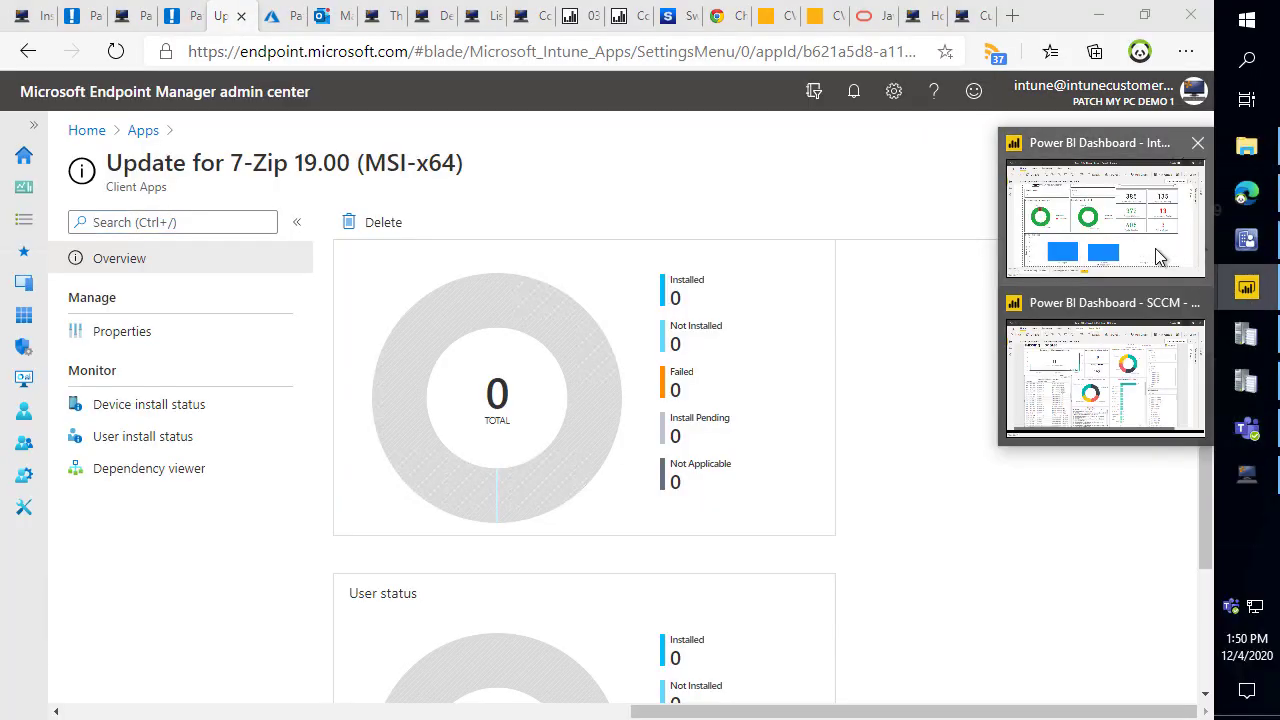
click(1135, 240)
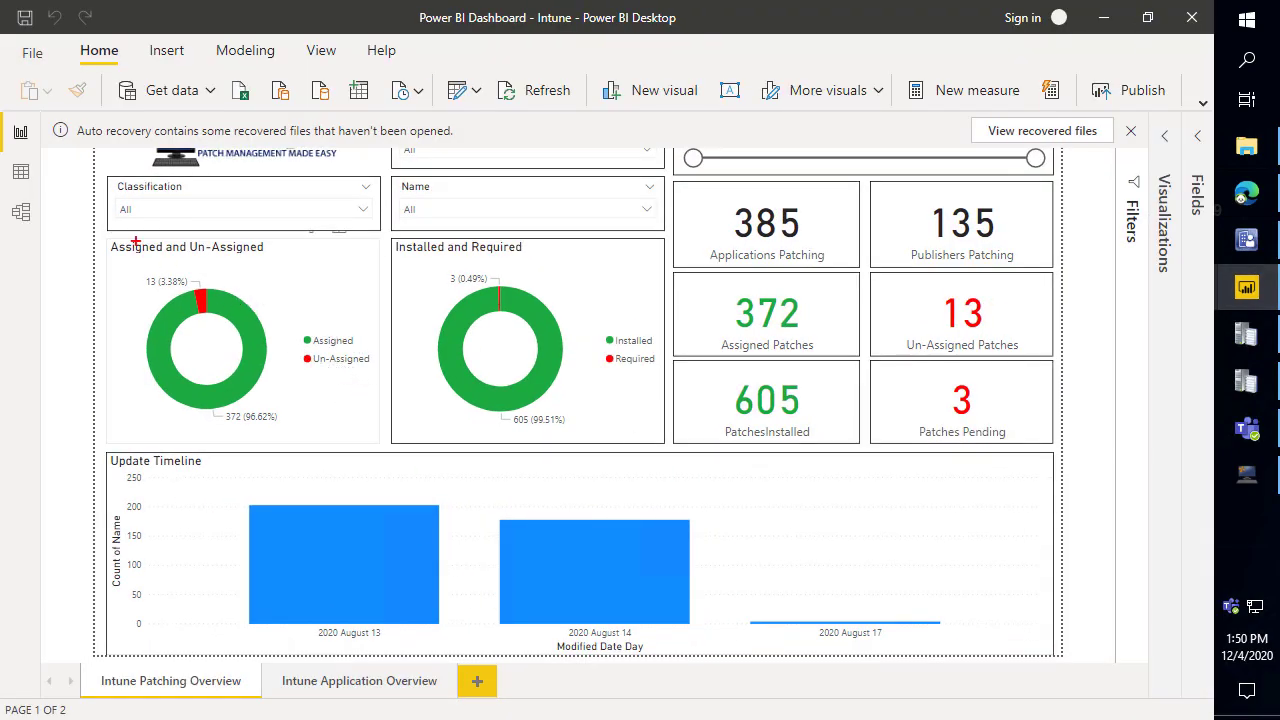
mouse_move(93, 227)
mouse_down()
mouse_move(256, 254)
mouse_move(331, 290)
mouse_move(374, 450)
mouse_up()
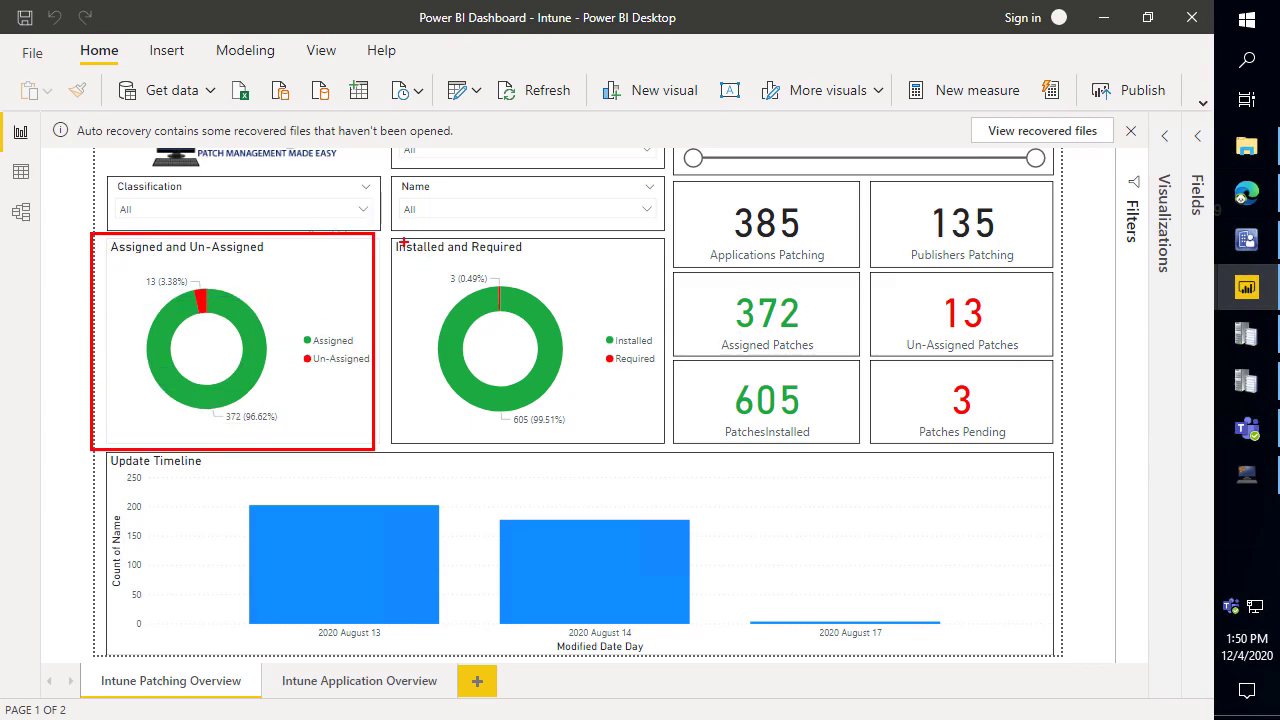
mouse_move(387, 236)
mouse_down()
mouse_move(546, 300)
mouse_move(662, 449)
mouse_up()
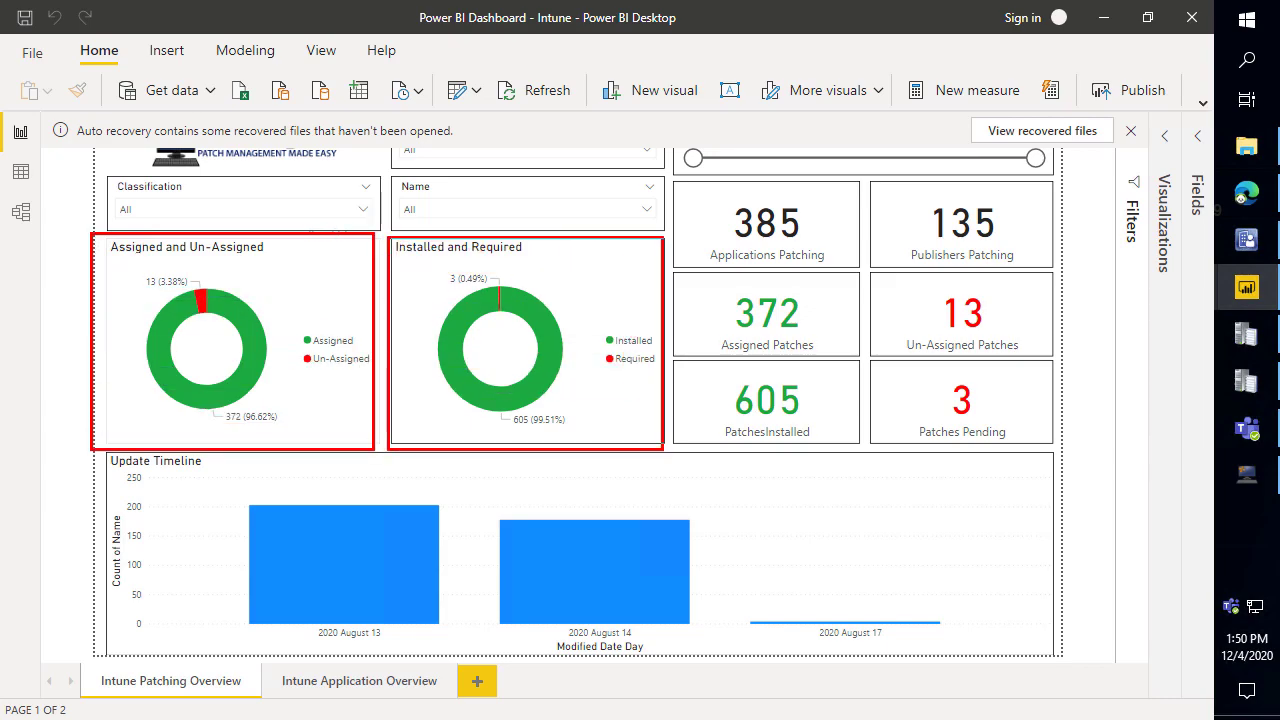
key(Escape)
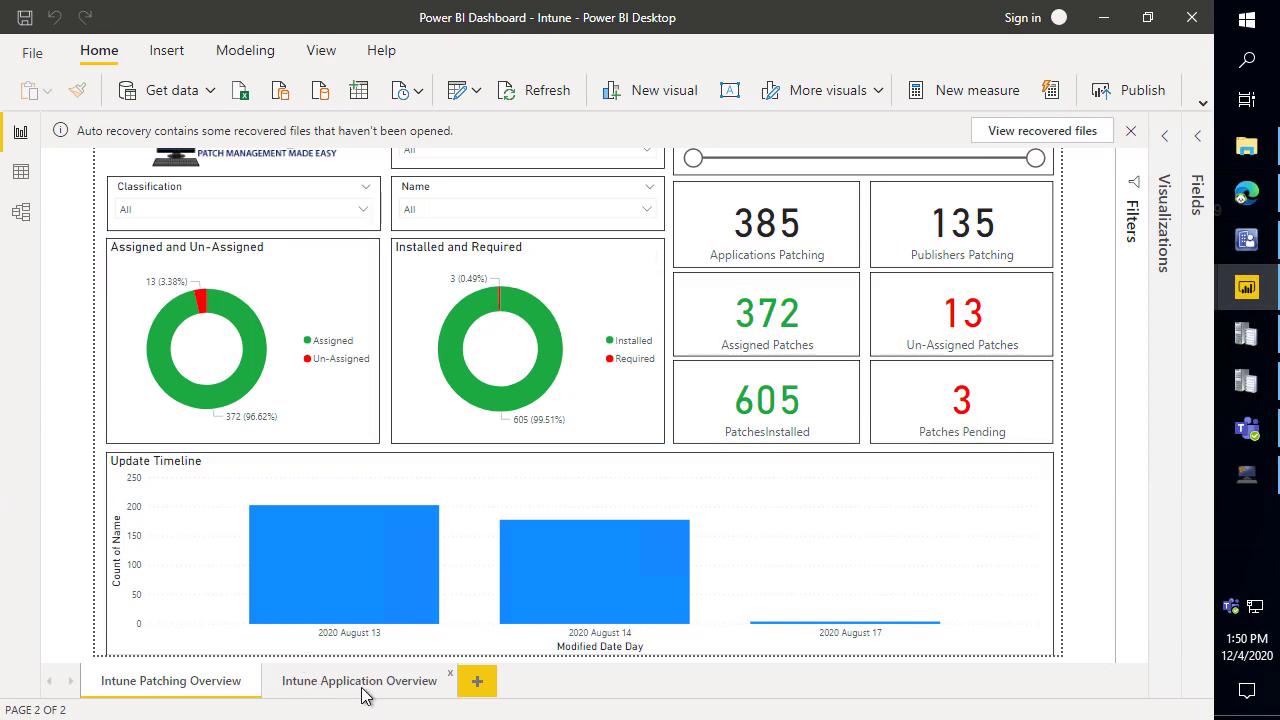
View the Intune Application Overview page of deployed application counts.
click(383, 693)
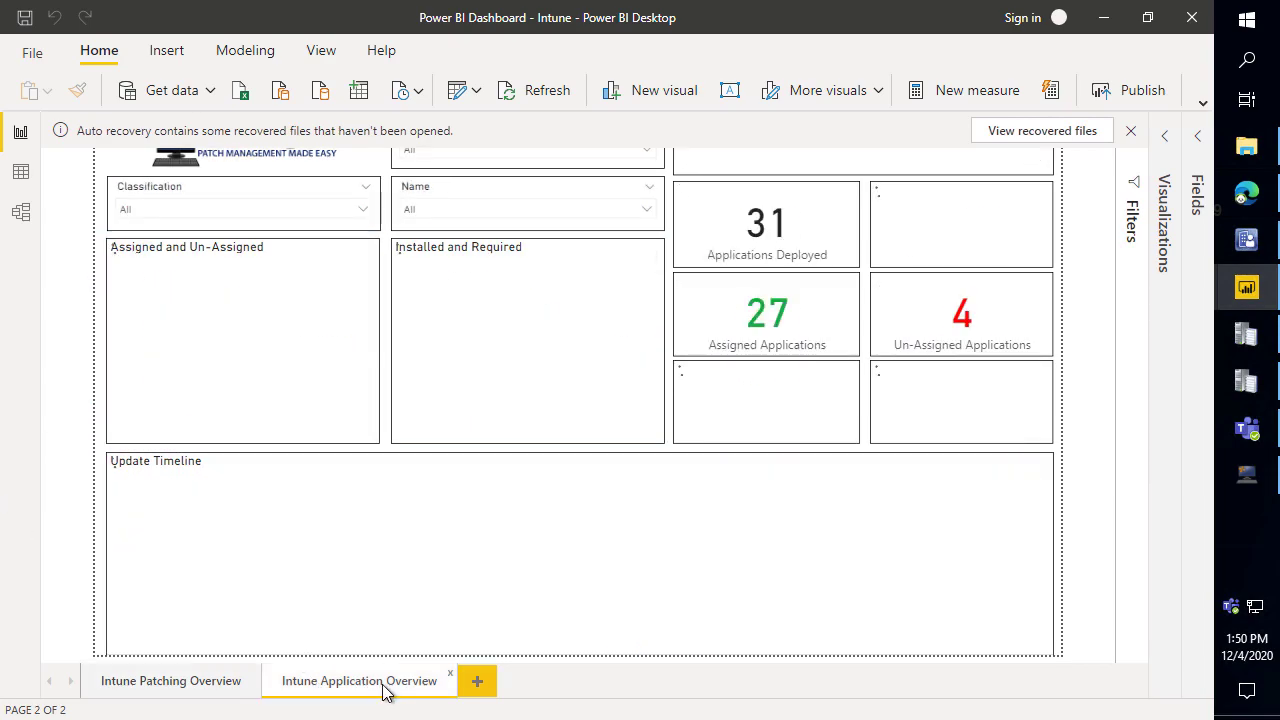
click(171, 681)
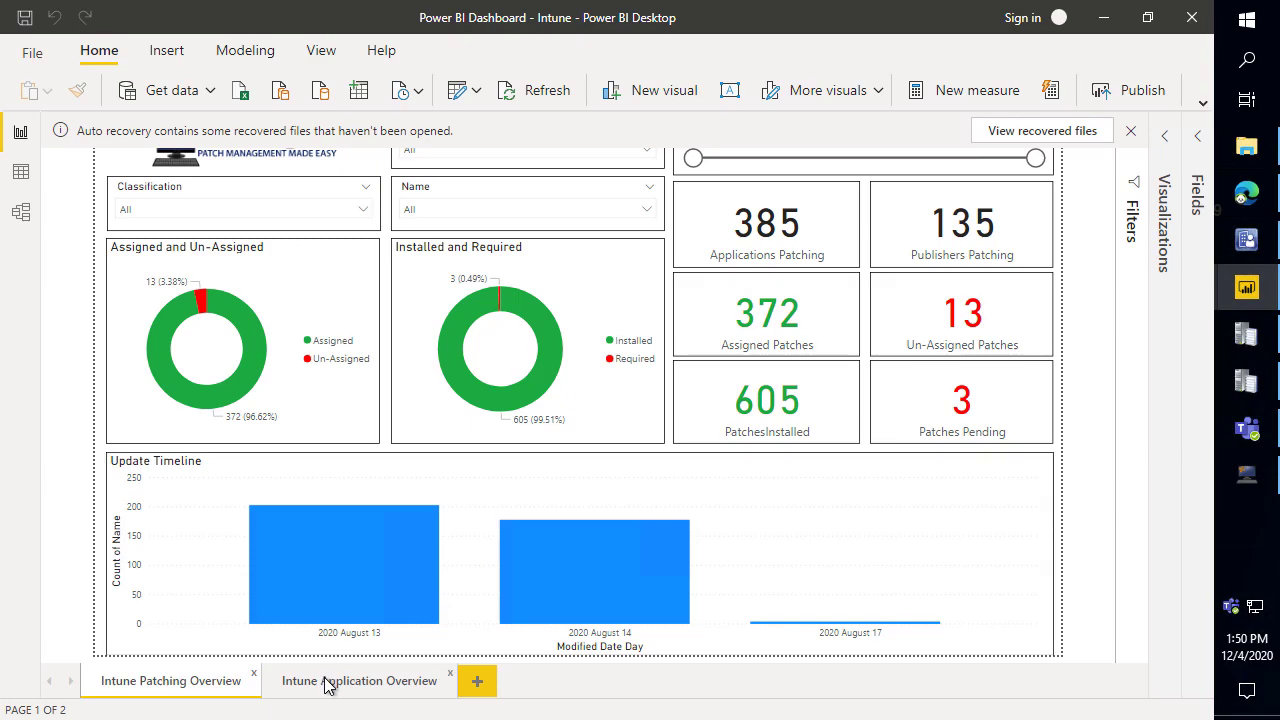
click(301, 677)
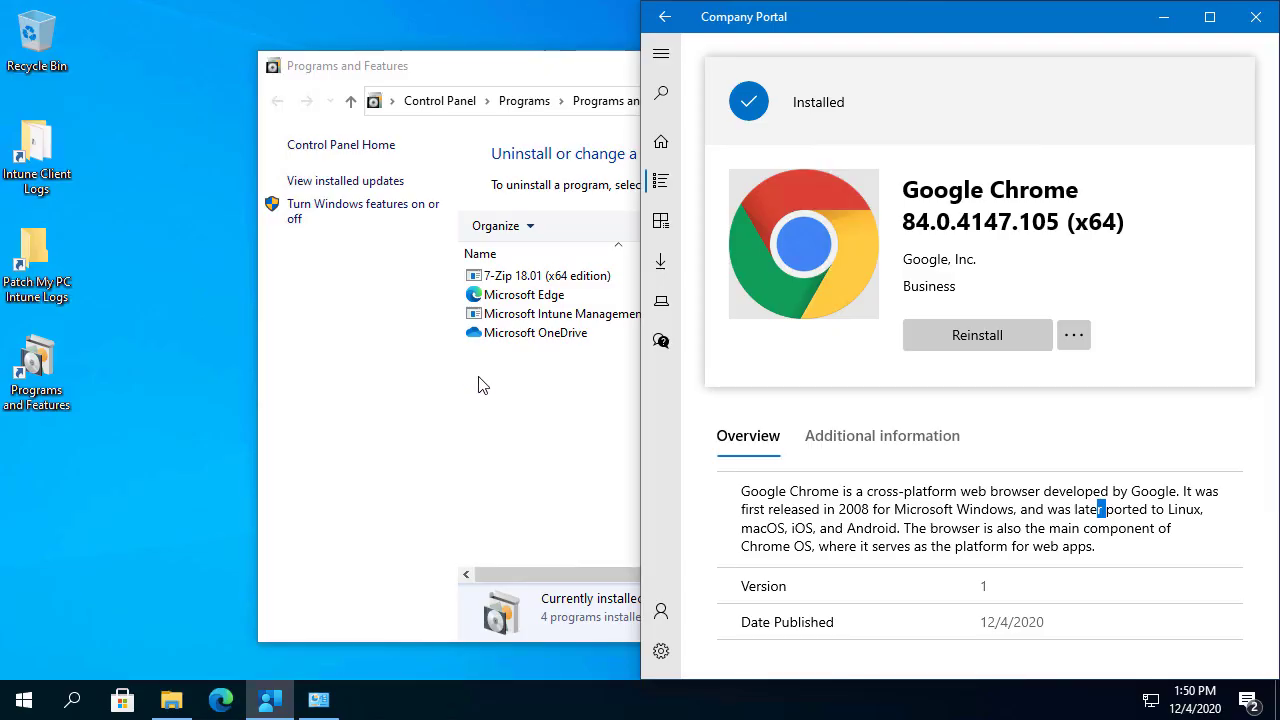
Refresh Programs and Features to confirm Google Chrome 84.0.4147.105 is now listed.
click(560, 276)
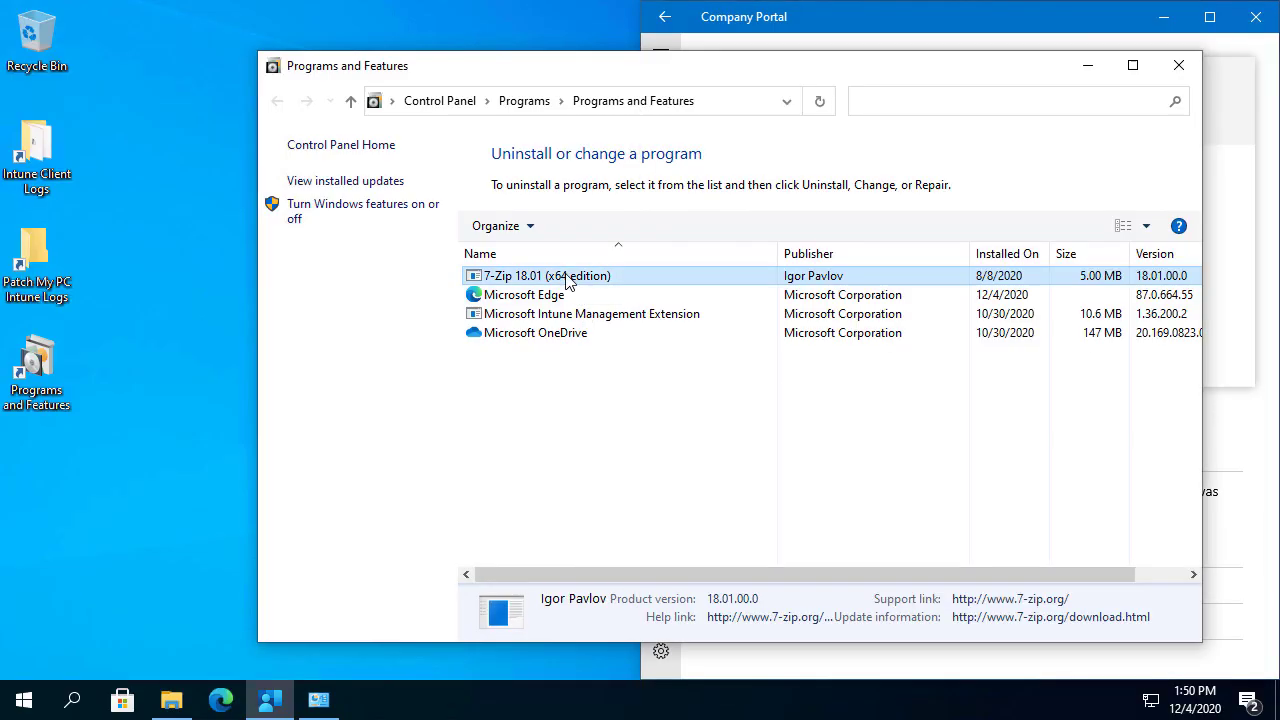
drag(452, 262, 624, 290)
key(Escape)
click(819, 104)
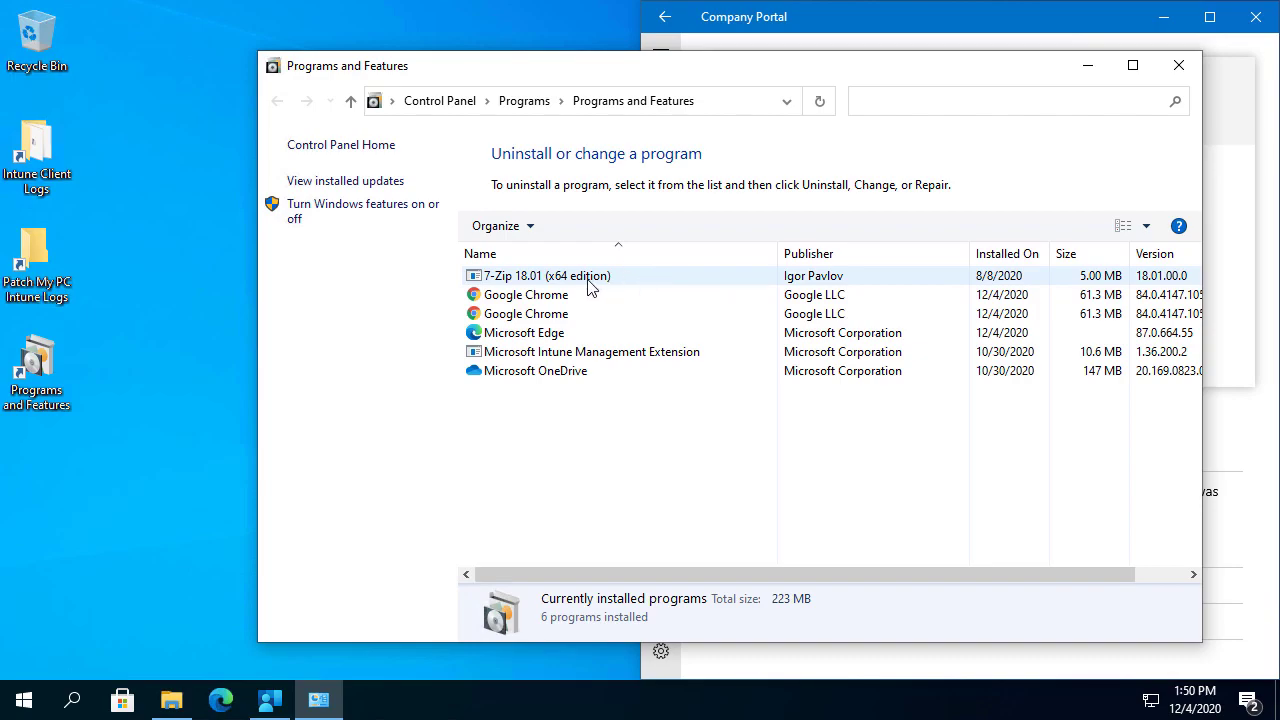
drag(607, 57, 554, 360)
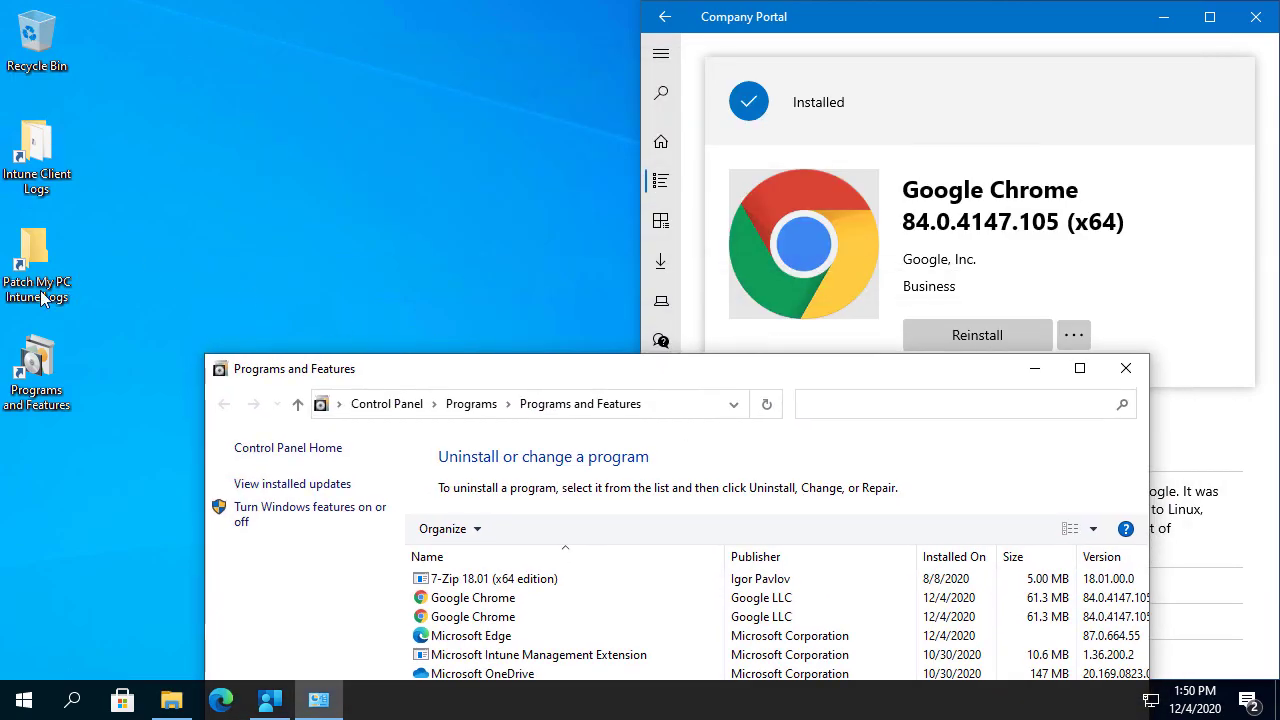
Launch Google Chrome from a Start search for 'chr', showing patchmypc.com.
click(28, 688)
text(cghc)
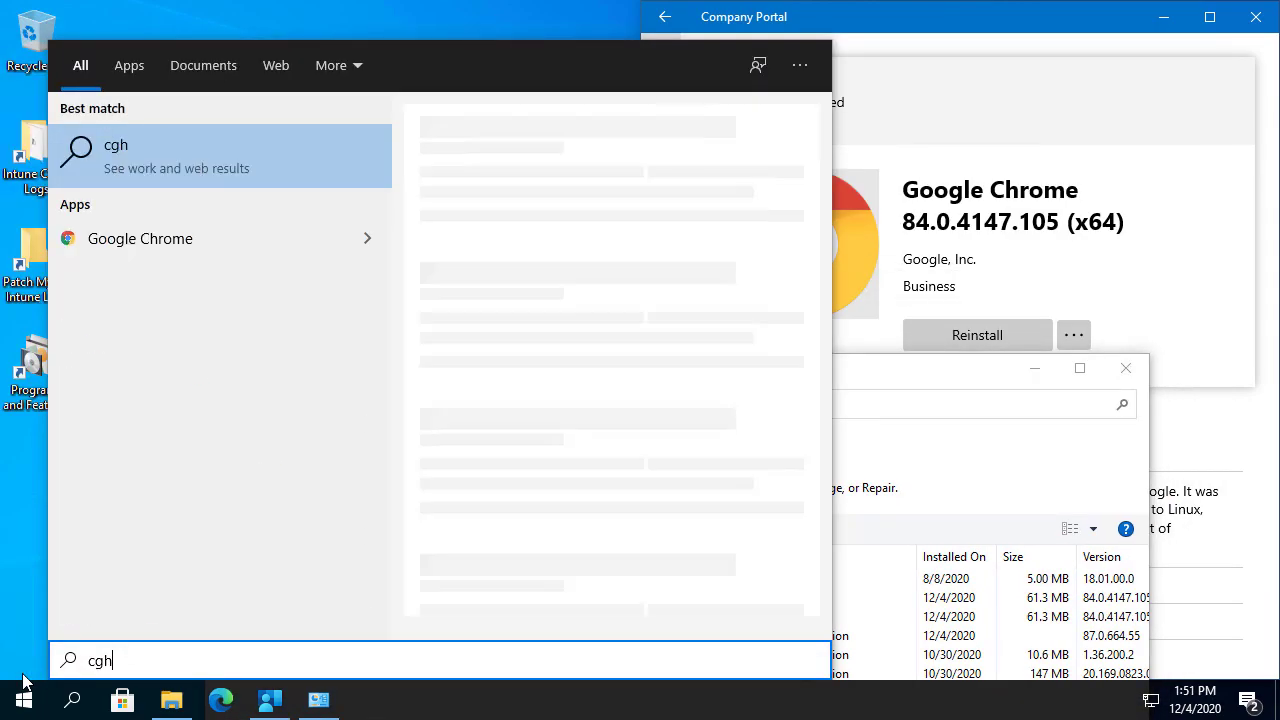
key(ctrl+a)
text(chr)
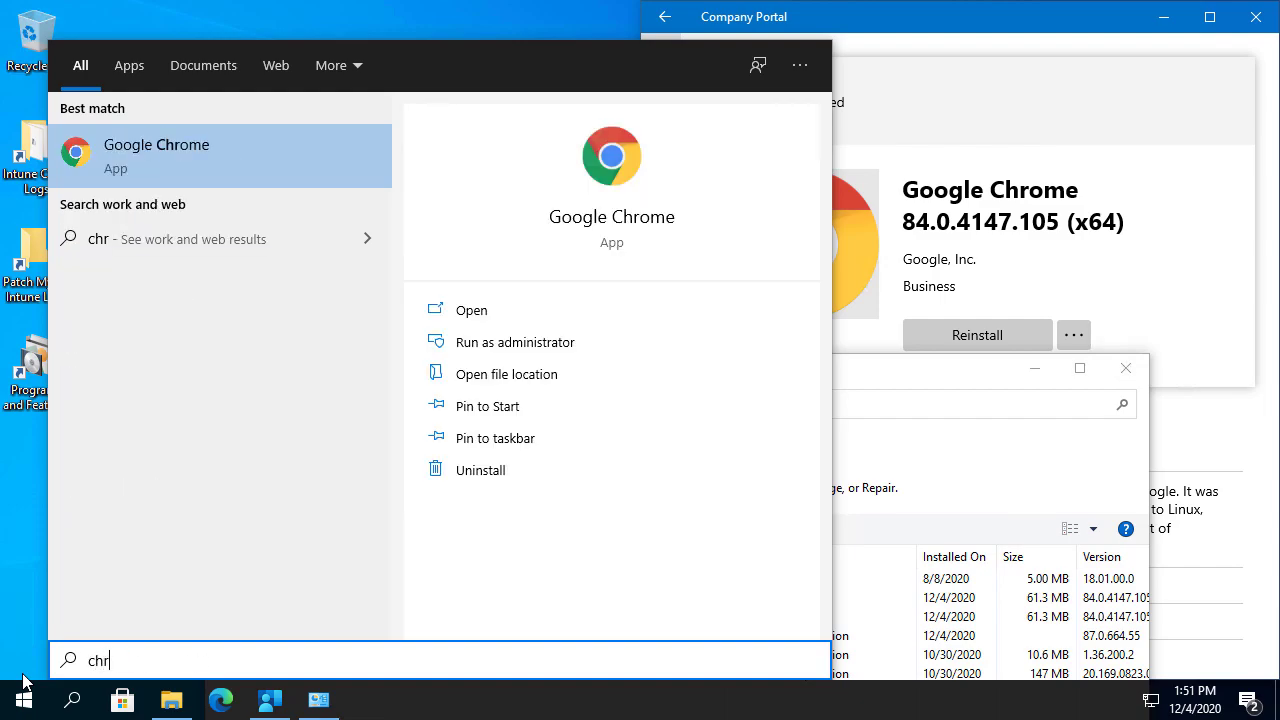
key(Return)
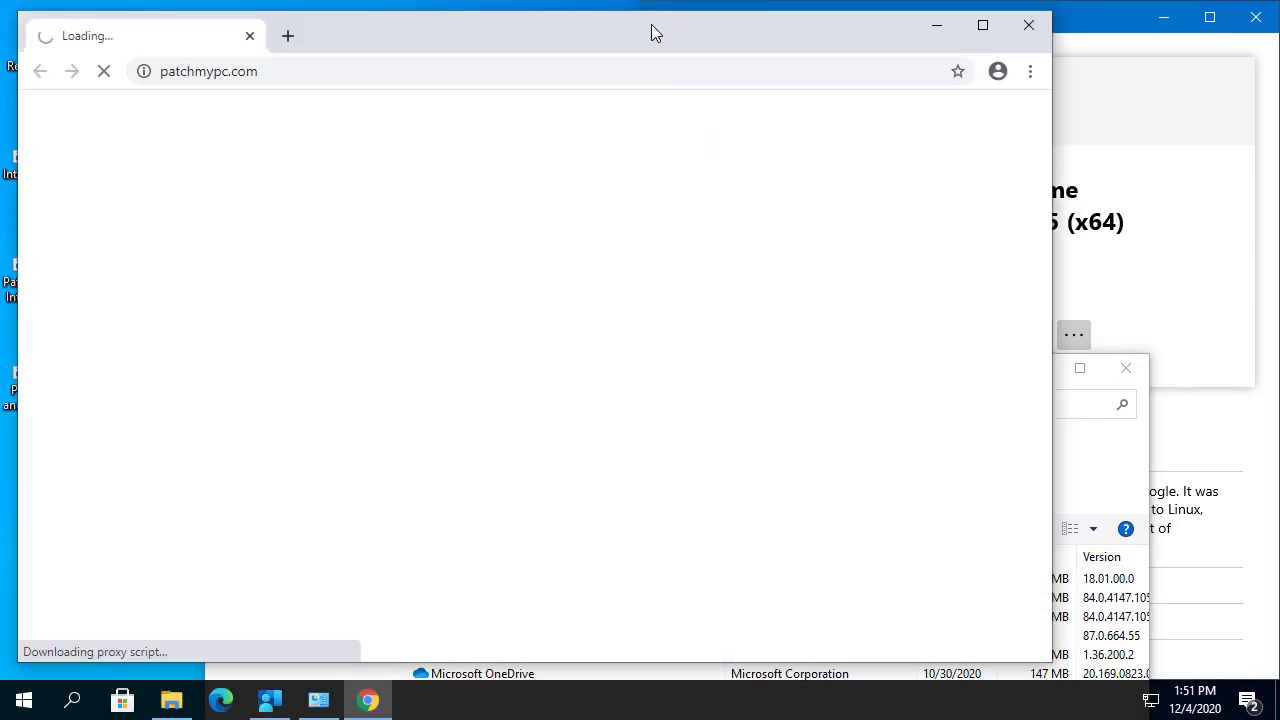
drag(651, 28, 813, 33)
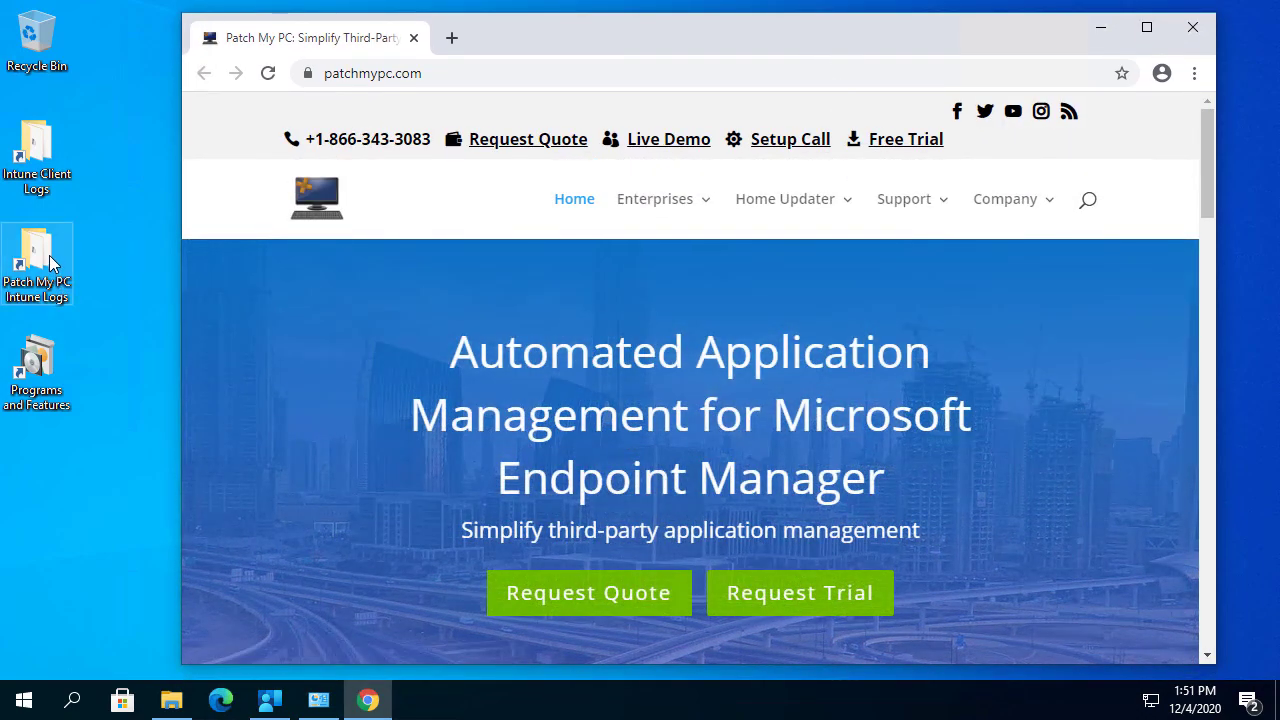
Open PatchMyPC-ScriptRunner.log in CMTrace and inspect the powershell.exe Chrome homepage script entry.
click(50, 257)
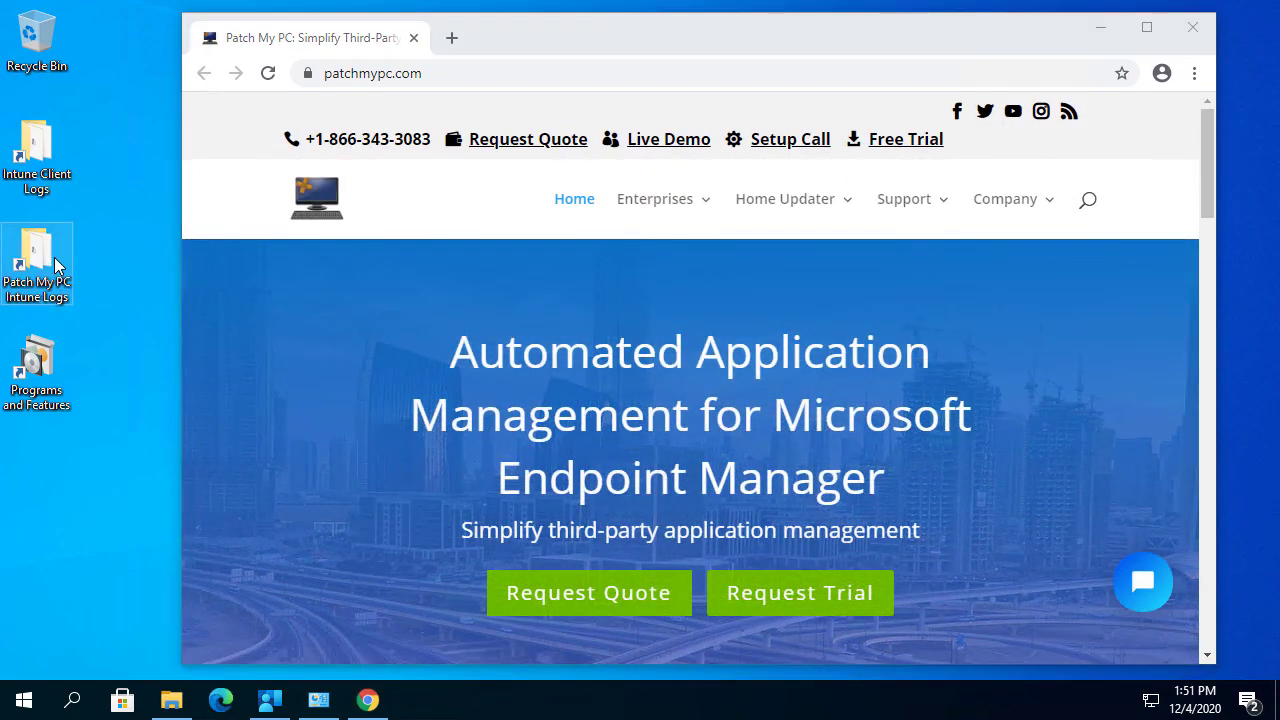
double_click(54, 257)
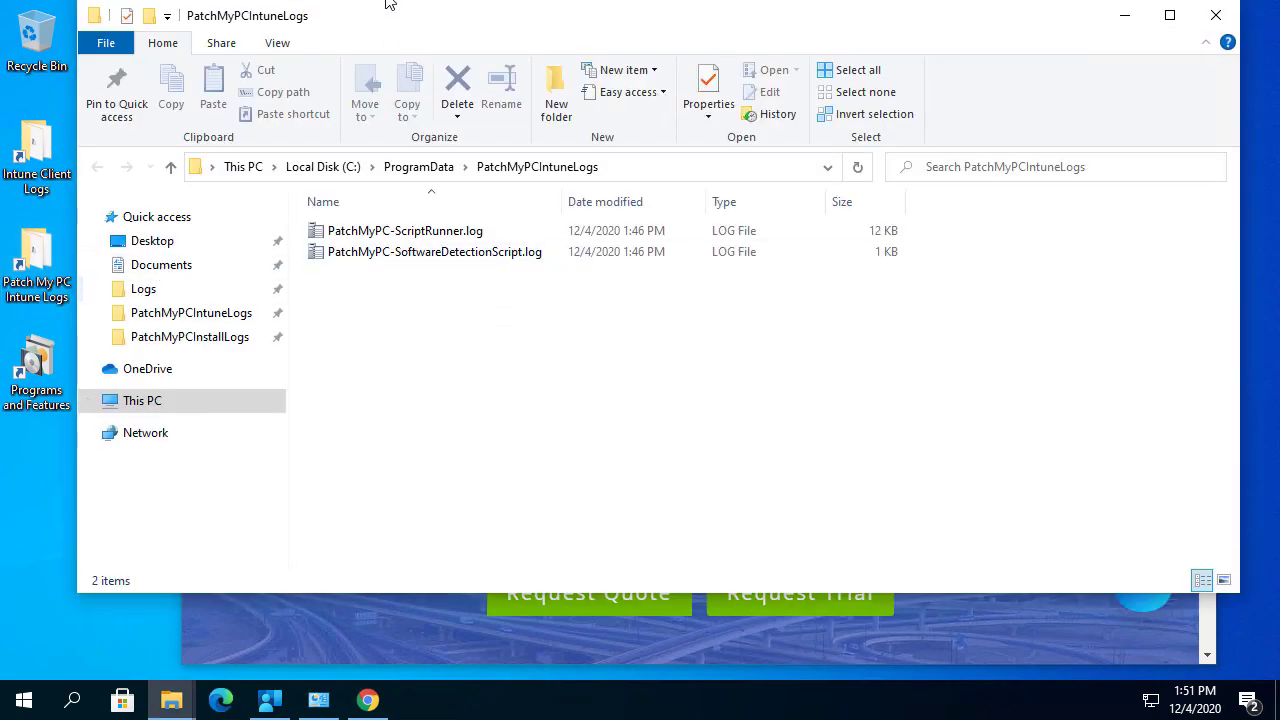
drag(380, 22, 455, 68)
click(507, 277)
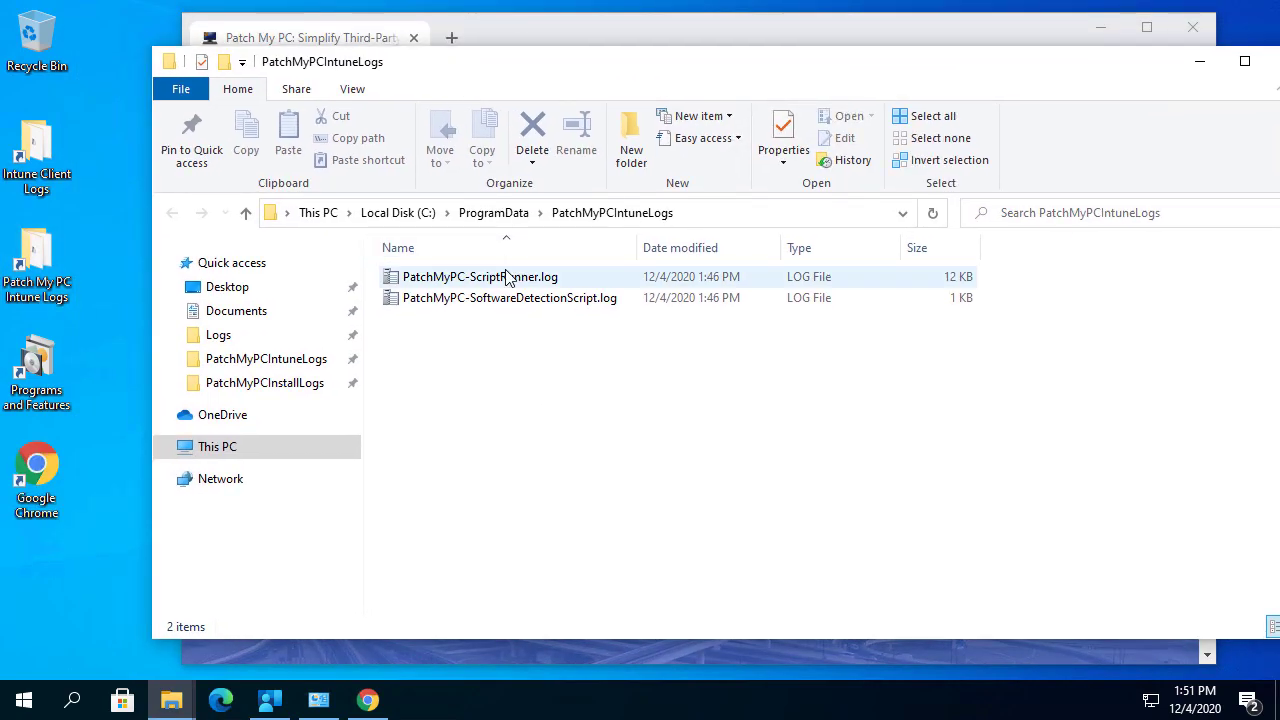
double_click(507, 277)
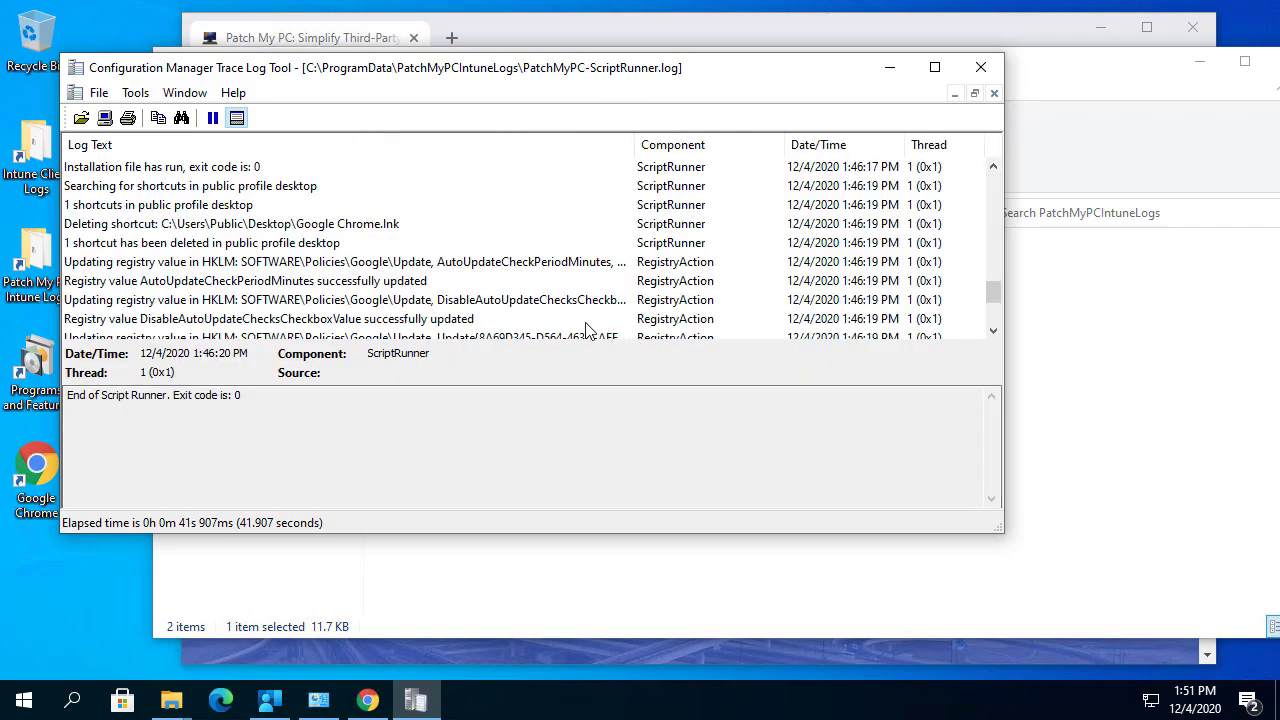
drag(997, 537, 1180, 642)
click(240, 380)
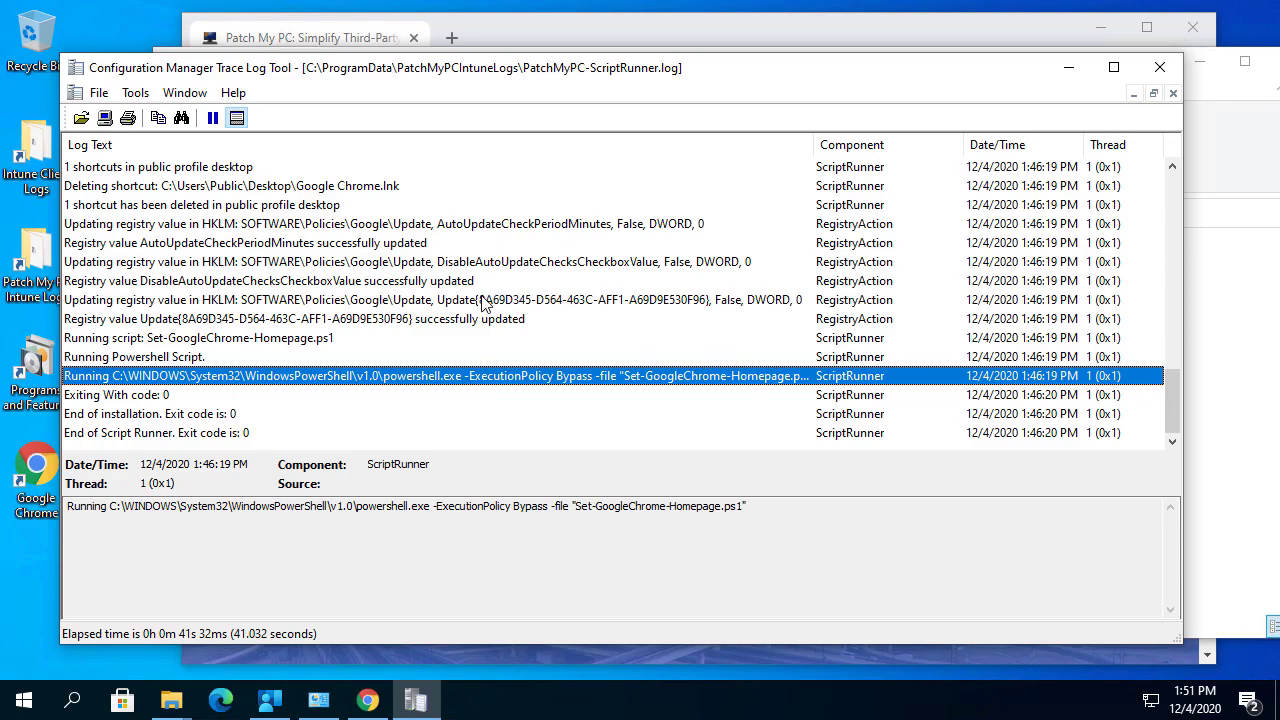
scroll(336, 308, up, 1)
scroll(367, 248, up, 2)
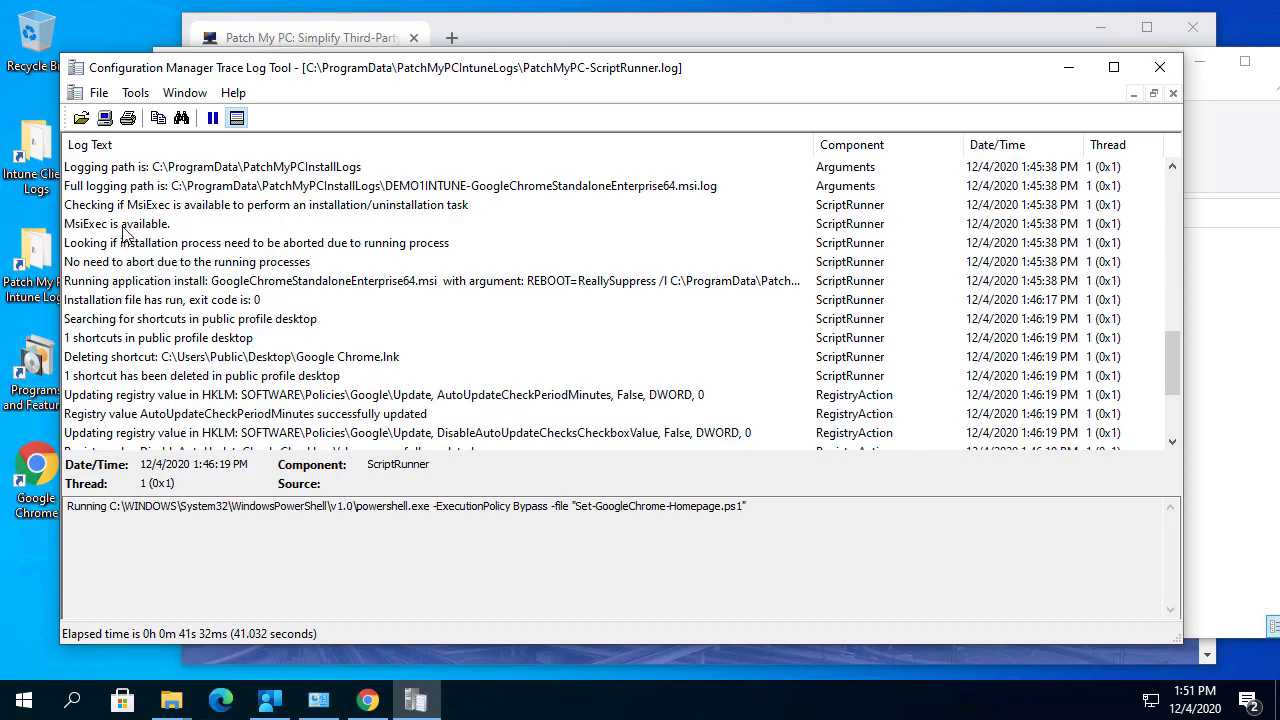
Open the Intune Client Logs folder, then sign out of the test machine.
click(32, 195)
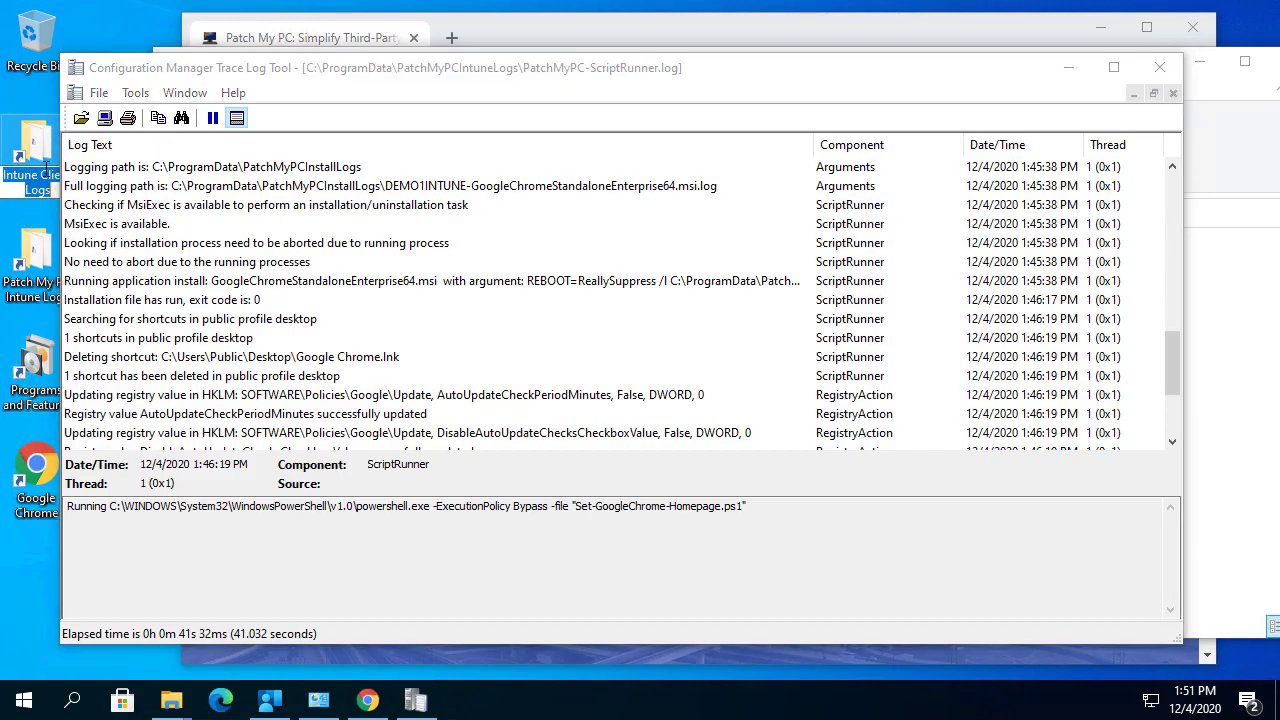
double_click(32, 140)
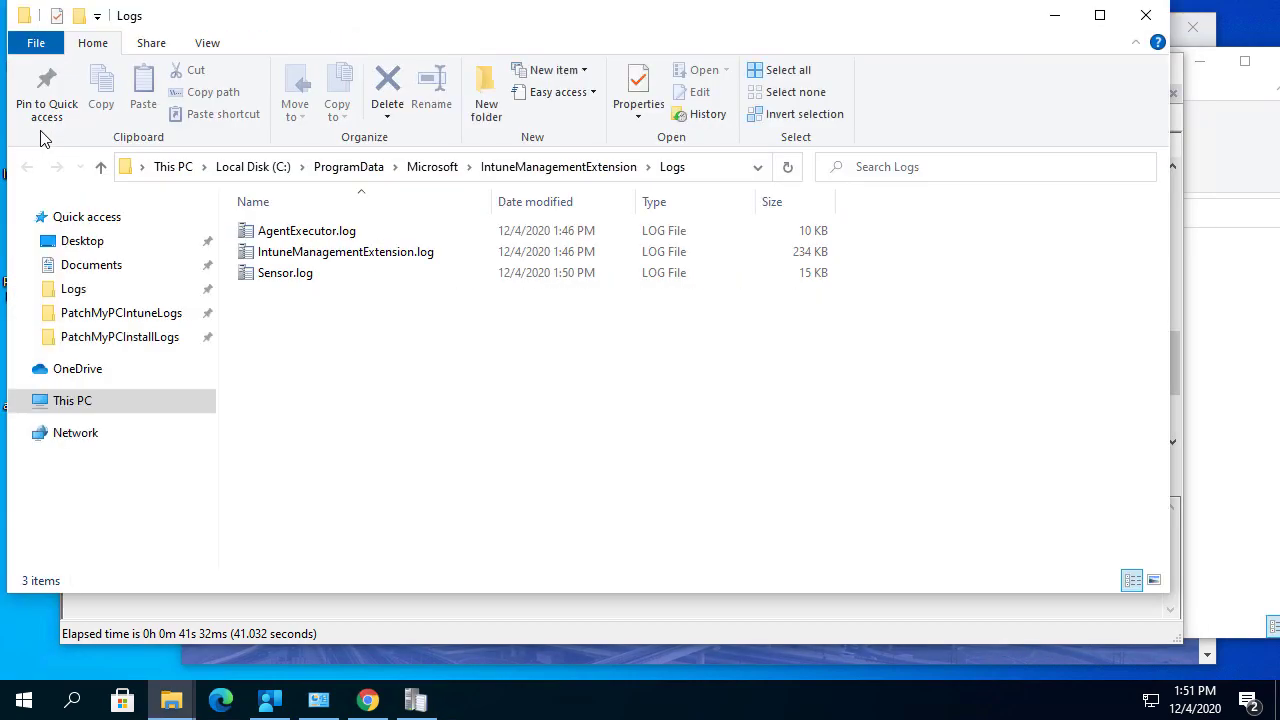
click(26, 702)
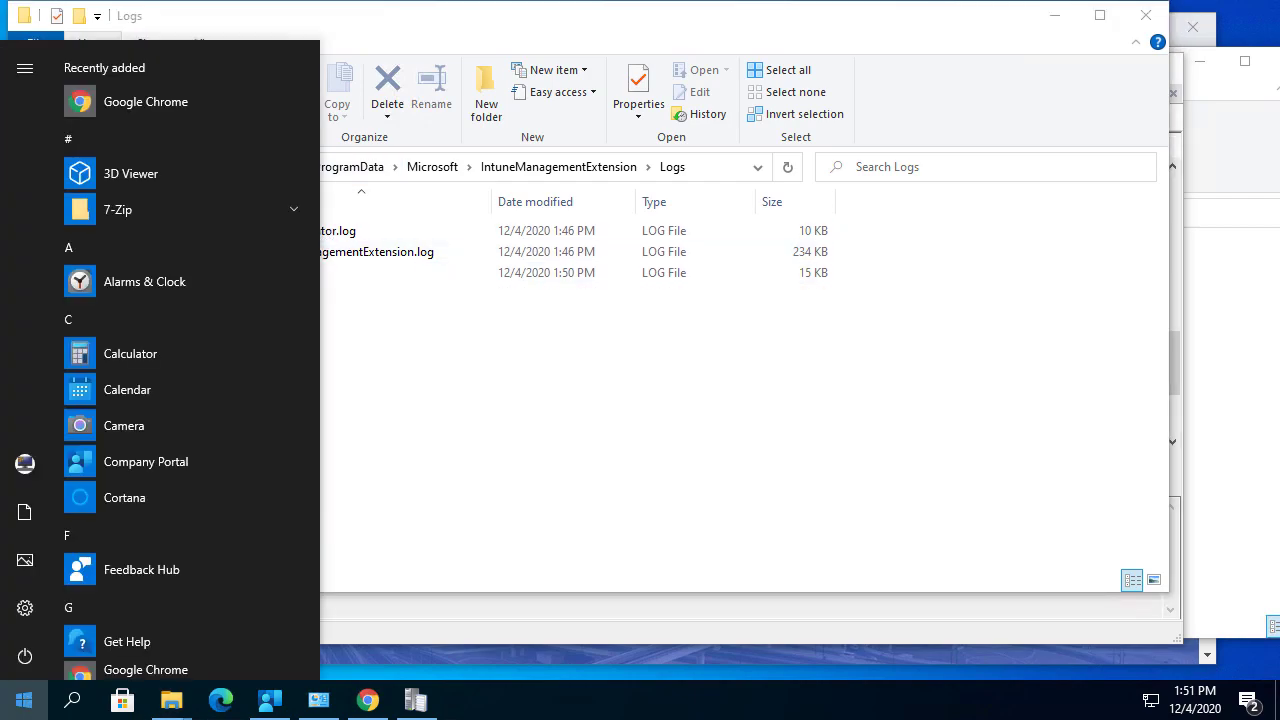
click(31, 475)
click(68, 417)
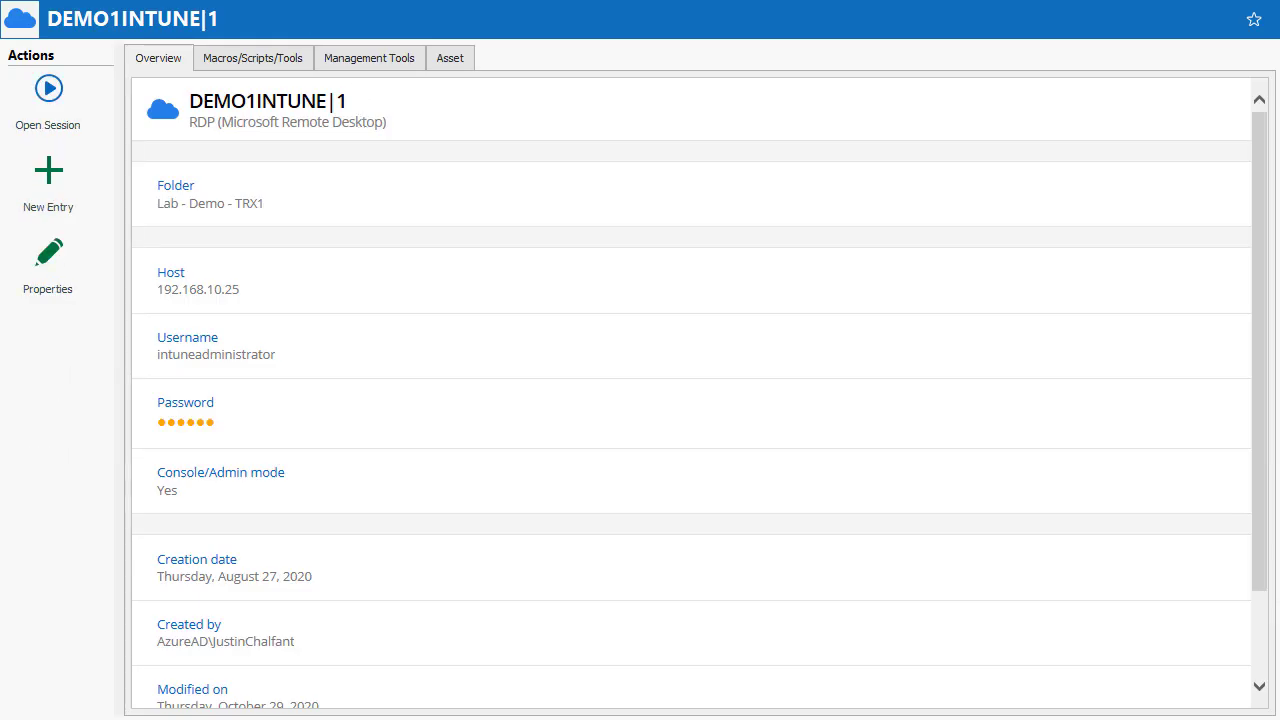
Reopen the remote session and prefix the username with the azuread\ domain.
click(30, 96)
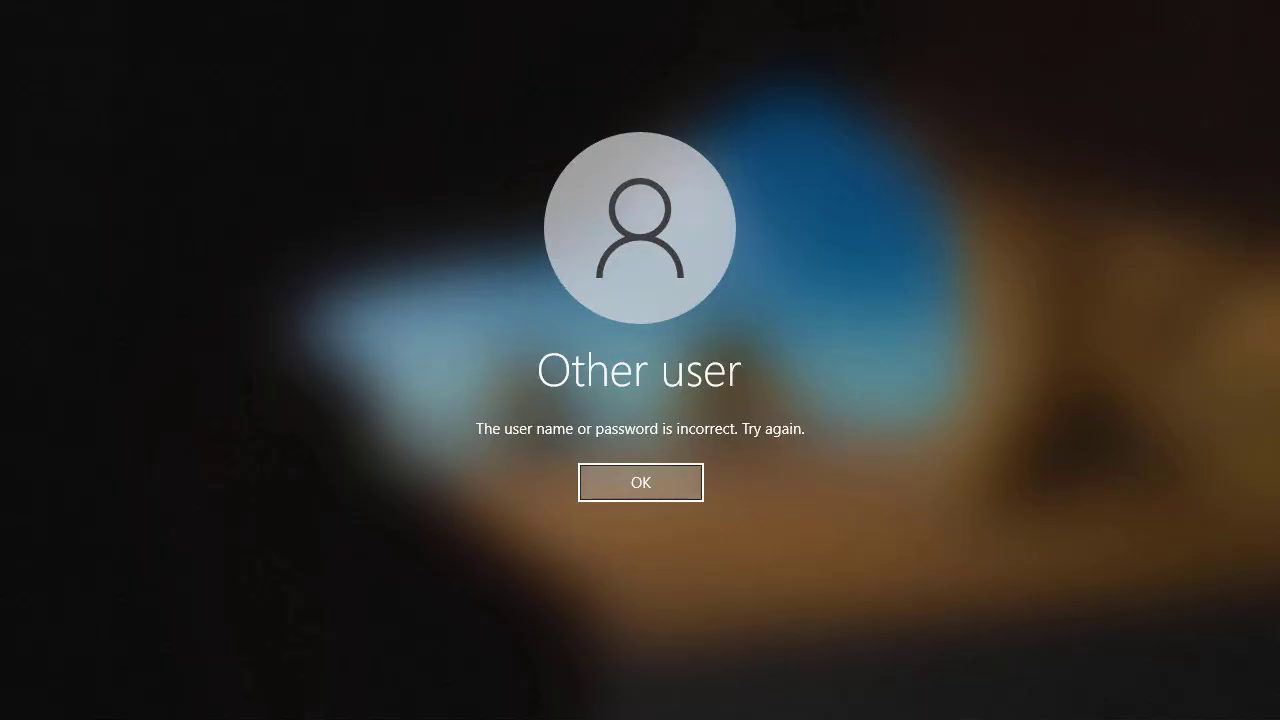
click(641, 482)
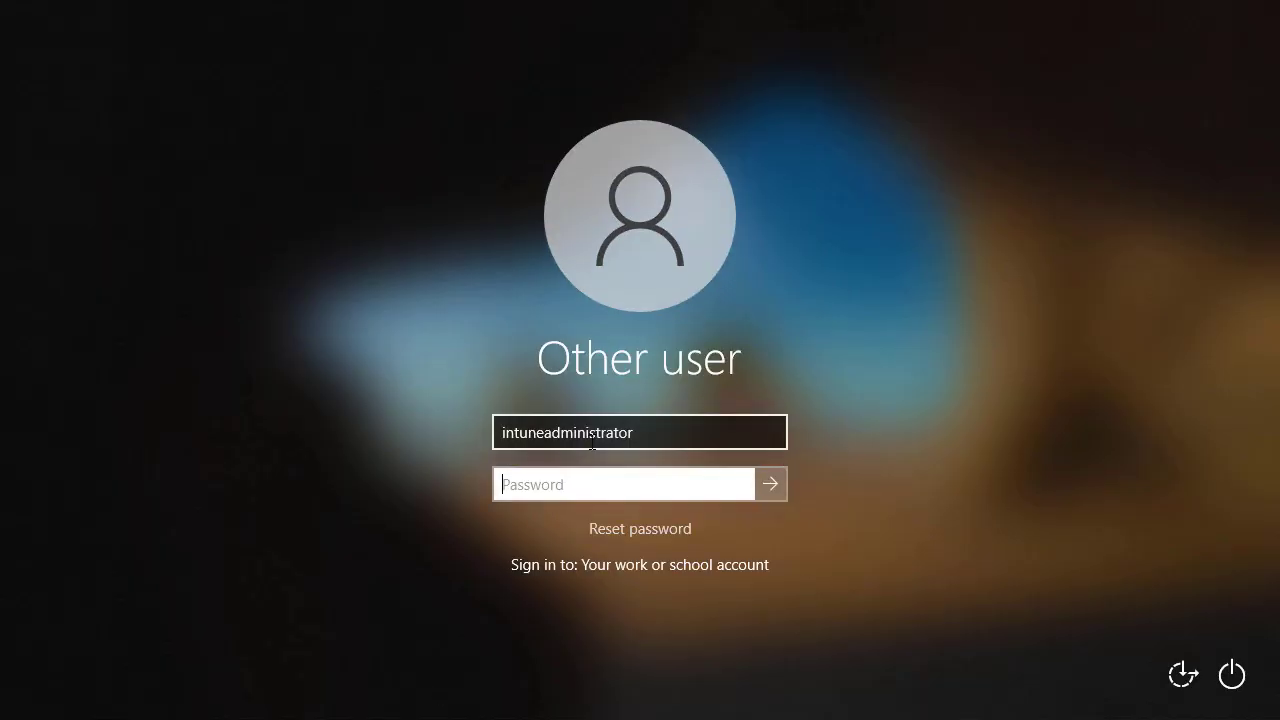
key(shift+Tab)
text(azure)
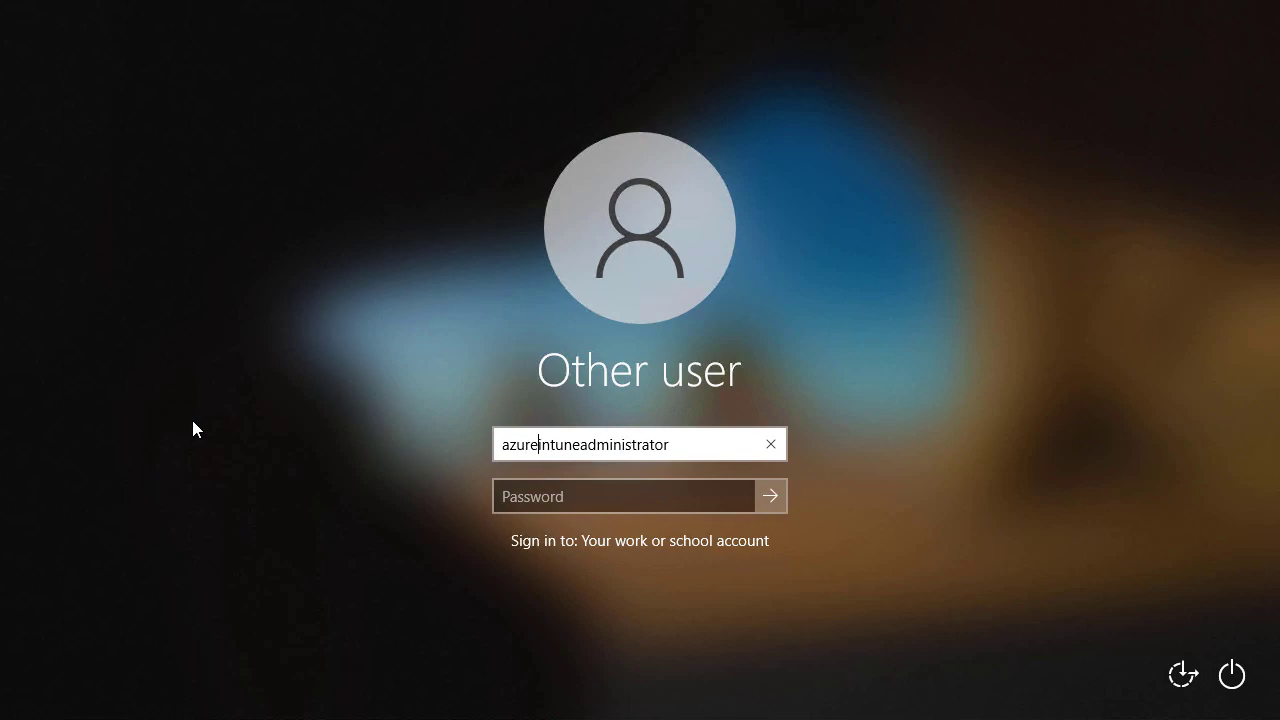
text(ad\)
key(Tab)
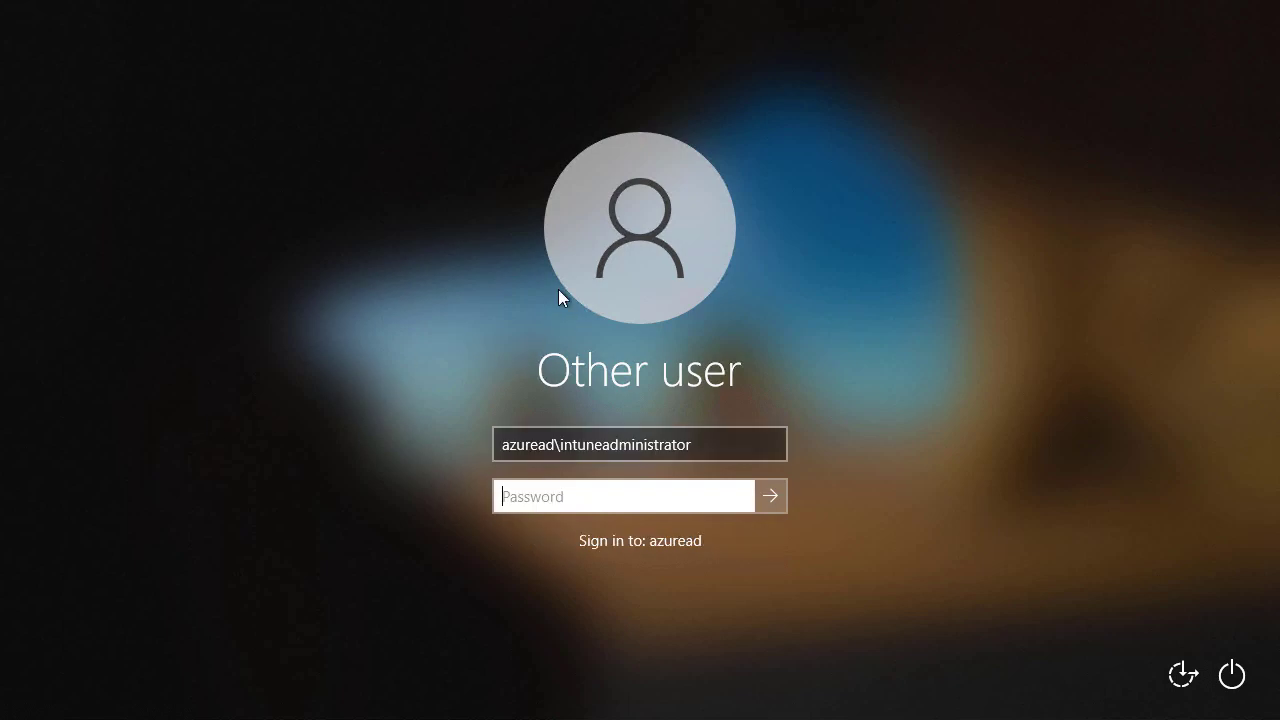
Sign in with the clipboard password, then open Programs and Features showing 7-Zip 18.01.
right_click(575, 25)
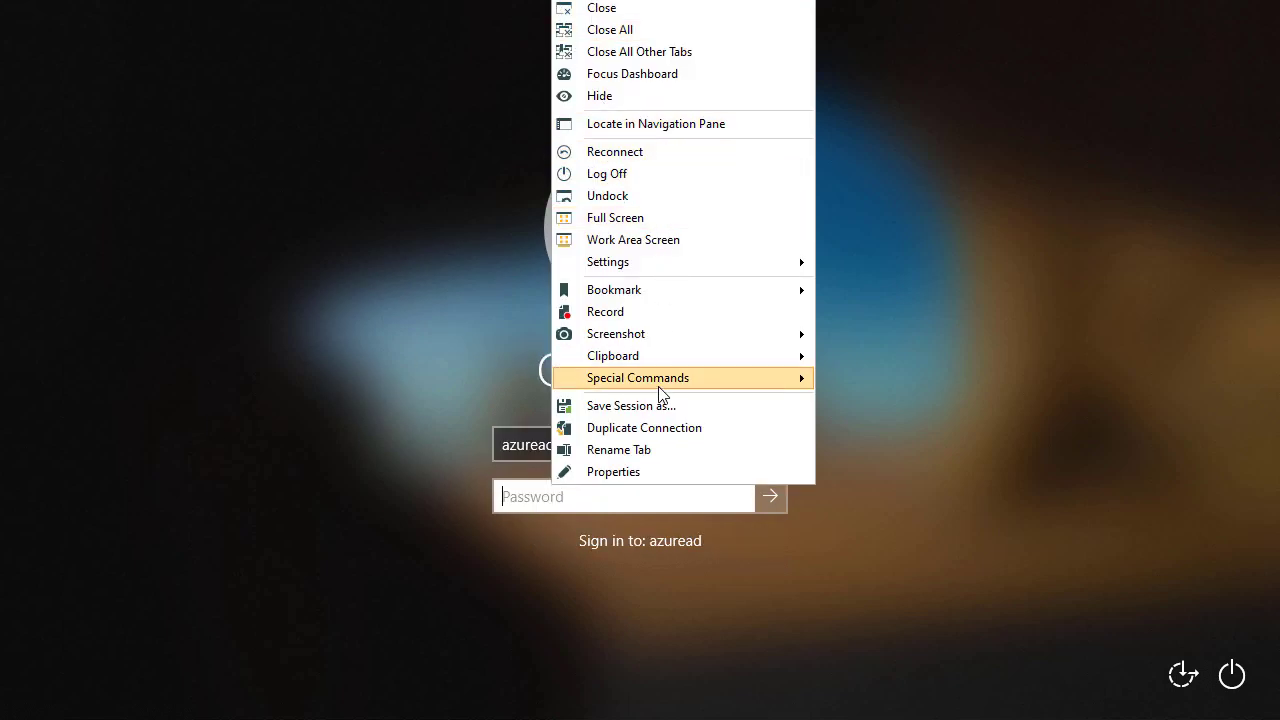
mouse_move(668, 360)
click(890, 358)
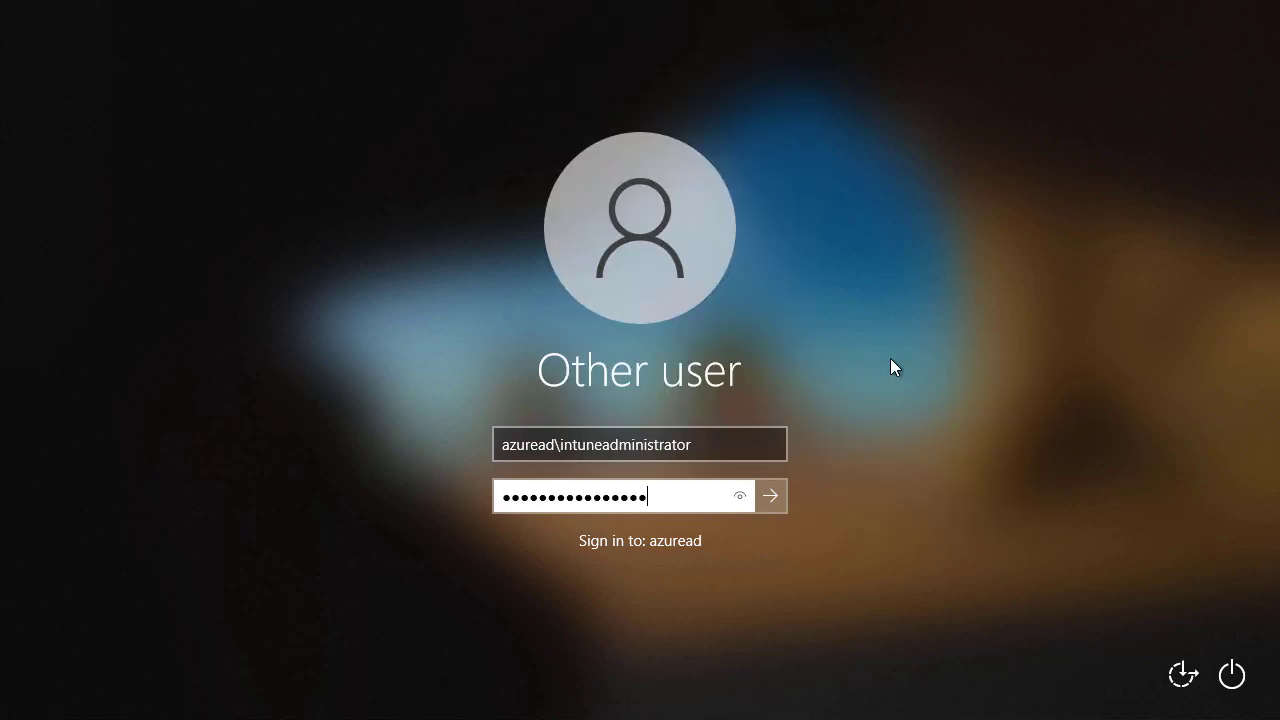
key(Return)
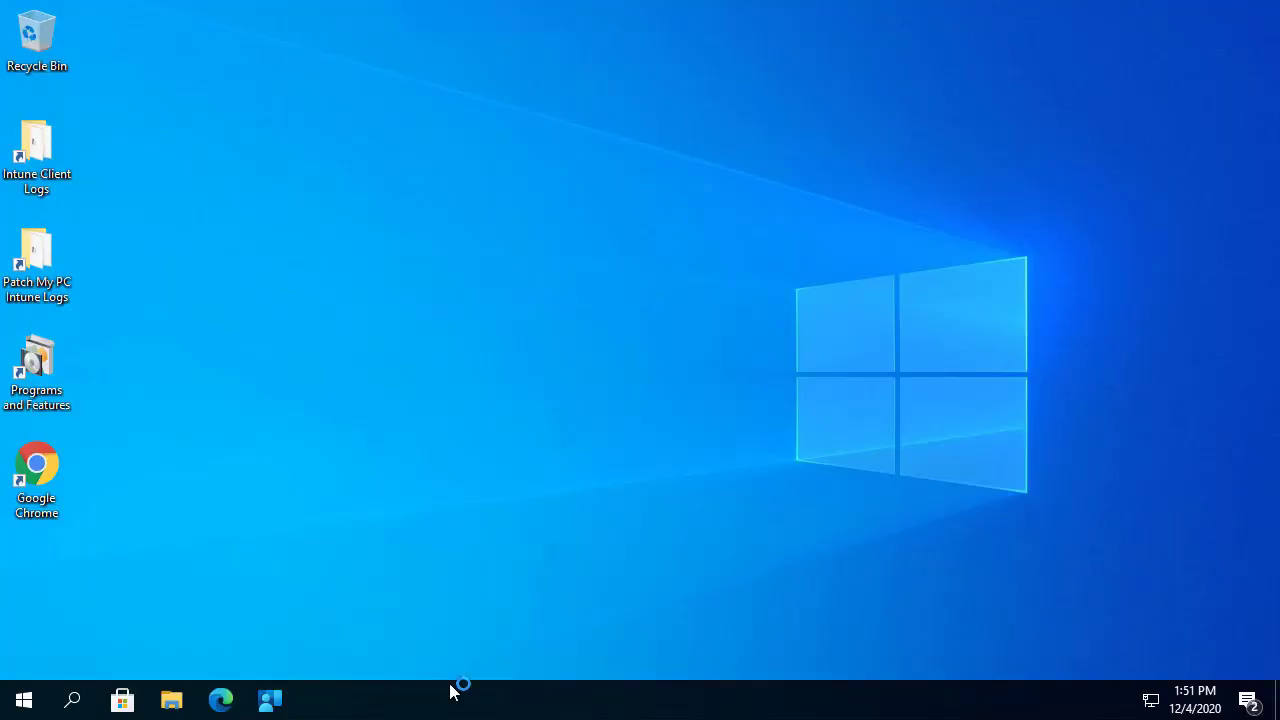
double_click(36, 370)
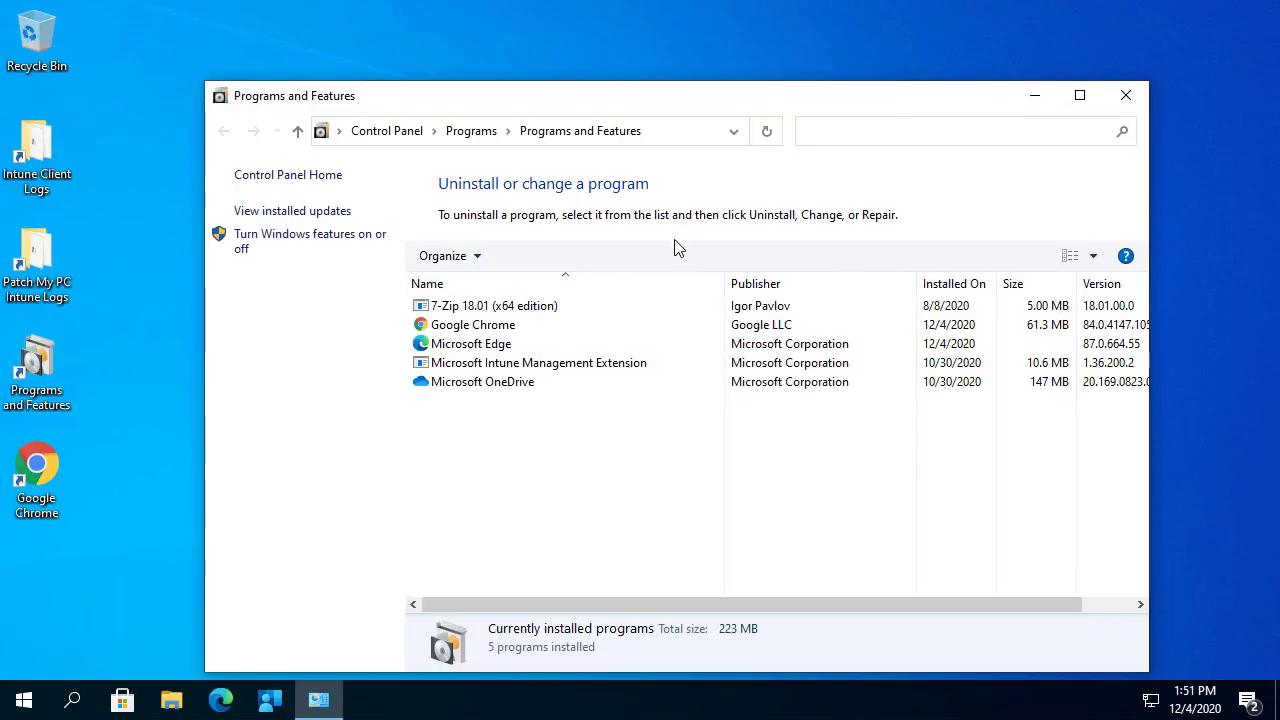
click(525, 306)
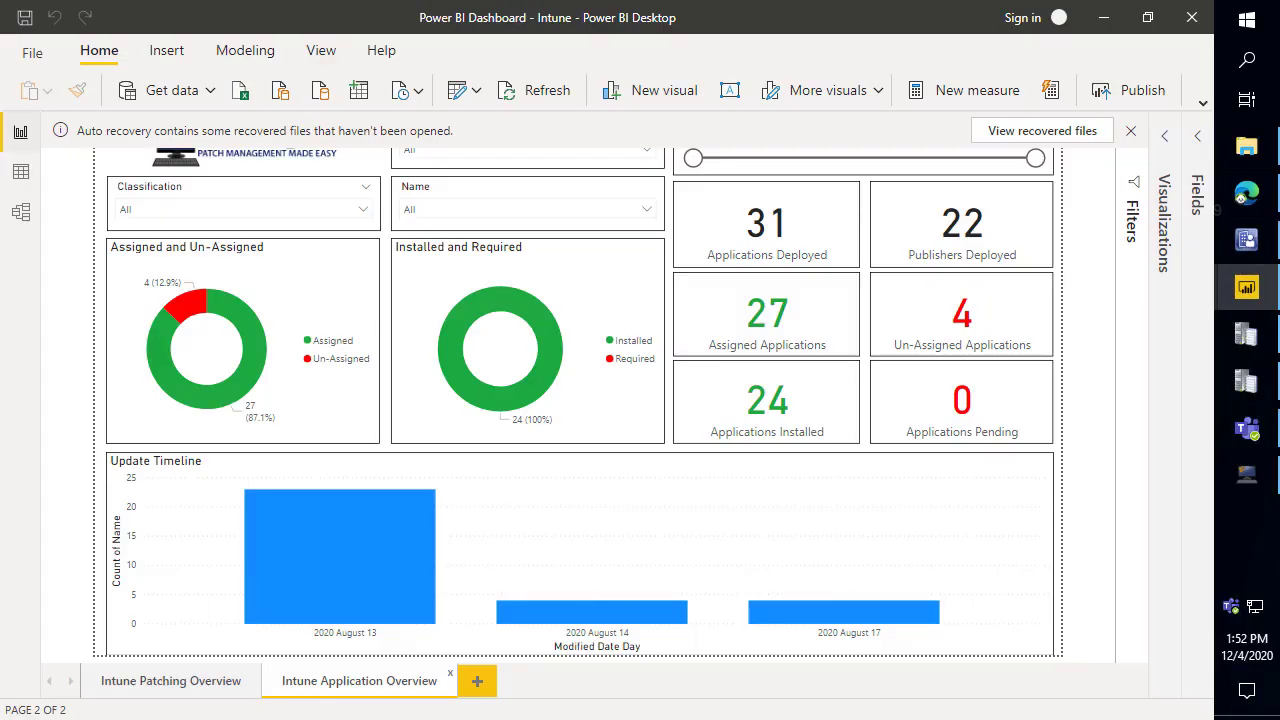
Scroll back through the Teams meeting chat, then switch away from the meeting window.
drag(560, 0, 719, 0)
scroll(1022, 496, up, 1)
scroll(1020, 490, up, 5)
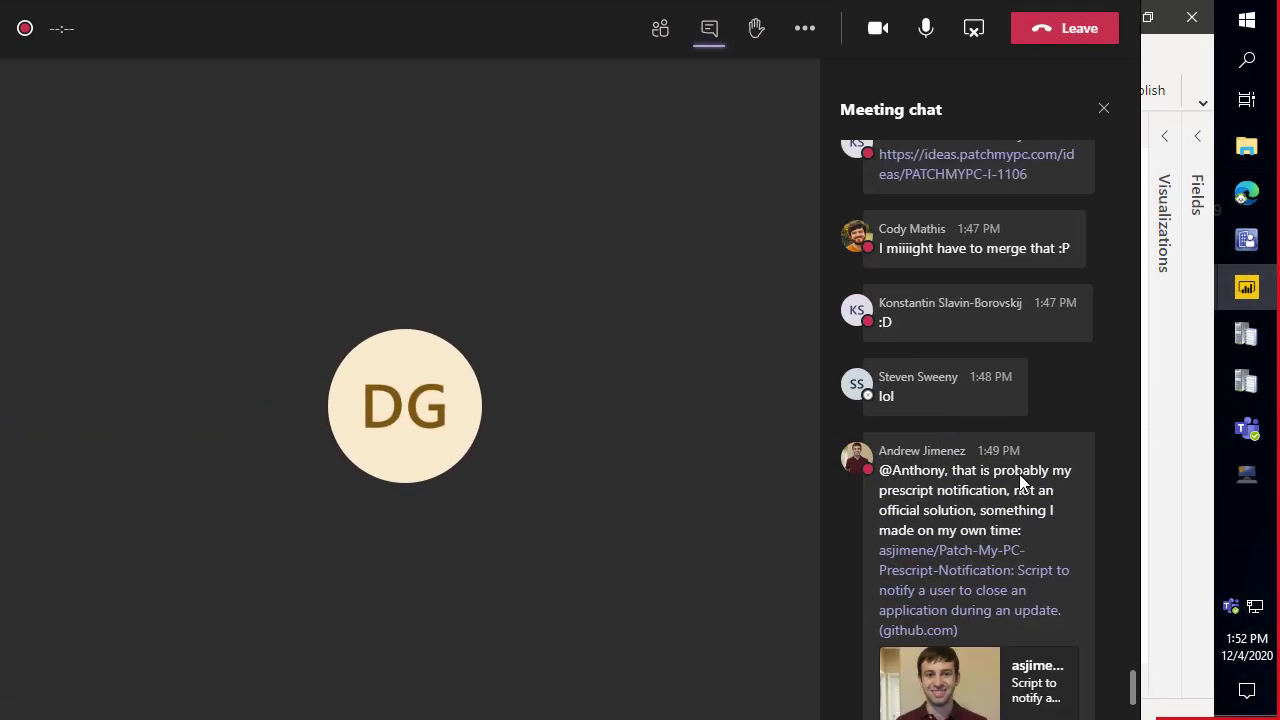
scroll(1035, 476, up, 1)
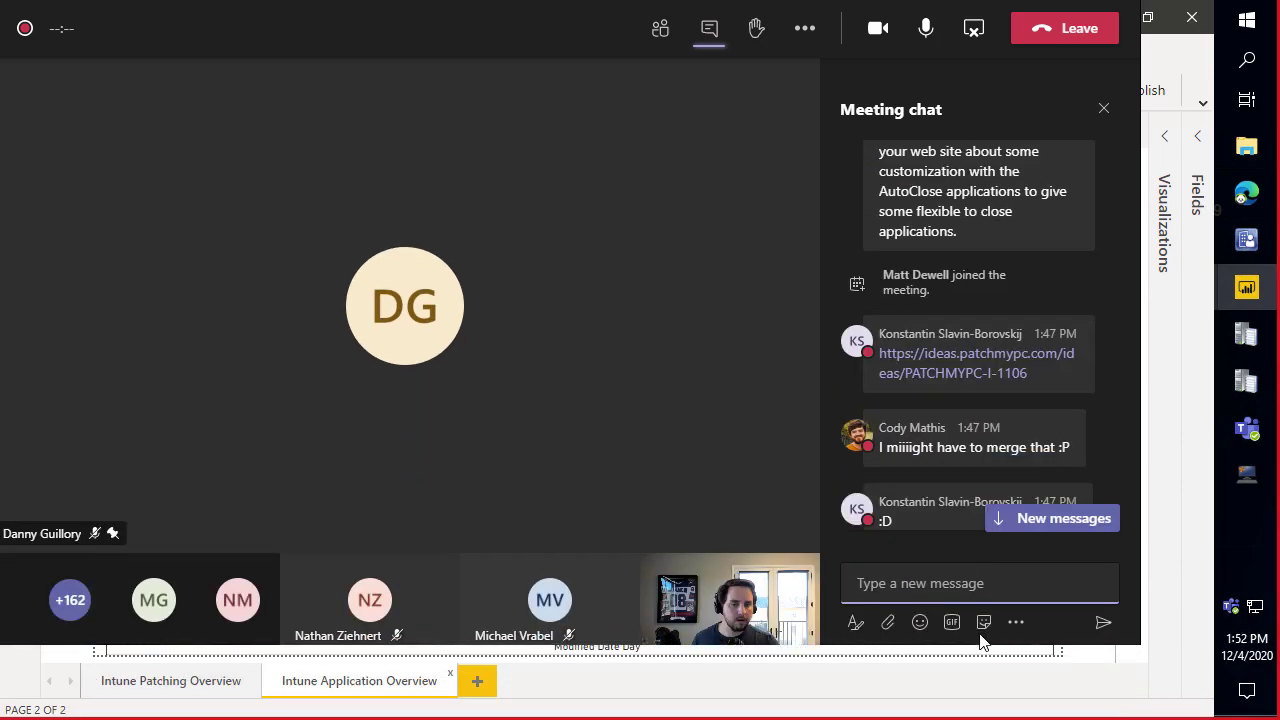
scroll(1028, 399, up, 5)
scroll(1028, 383, up, 5)
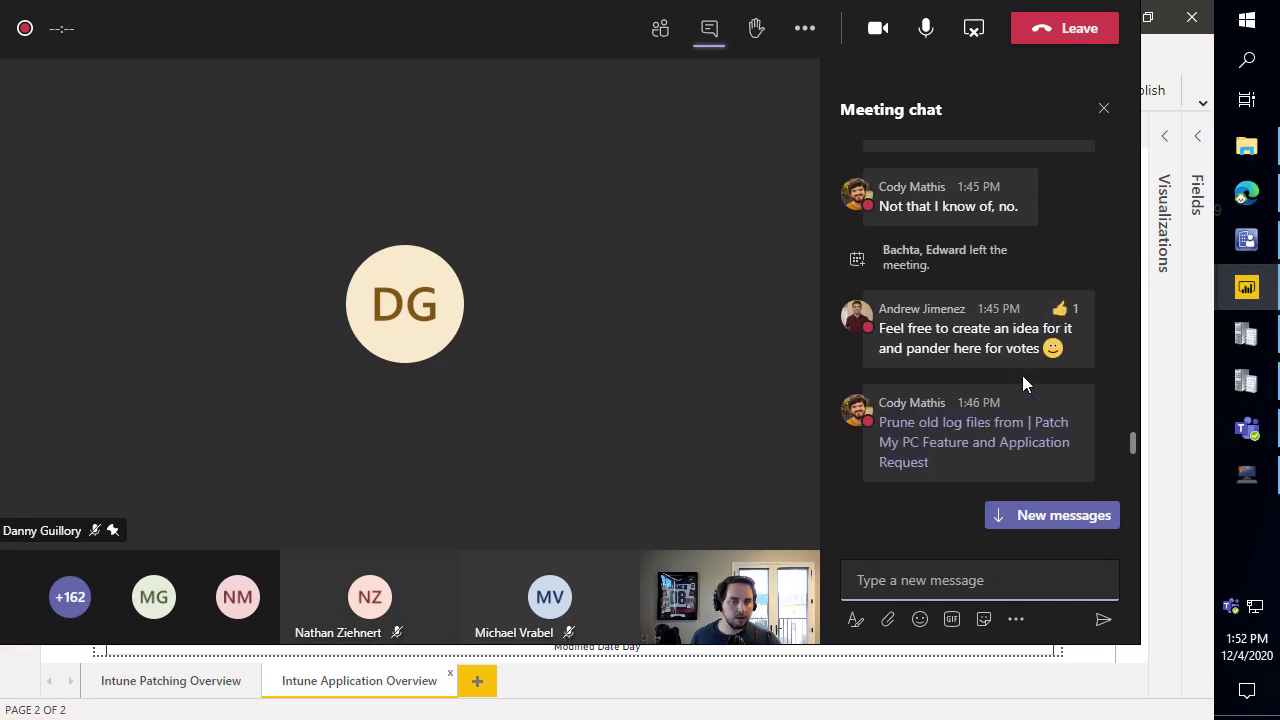
scroll(1009, 365, up, 5)
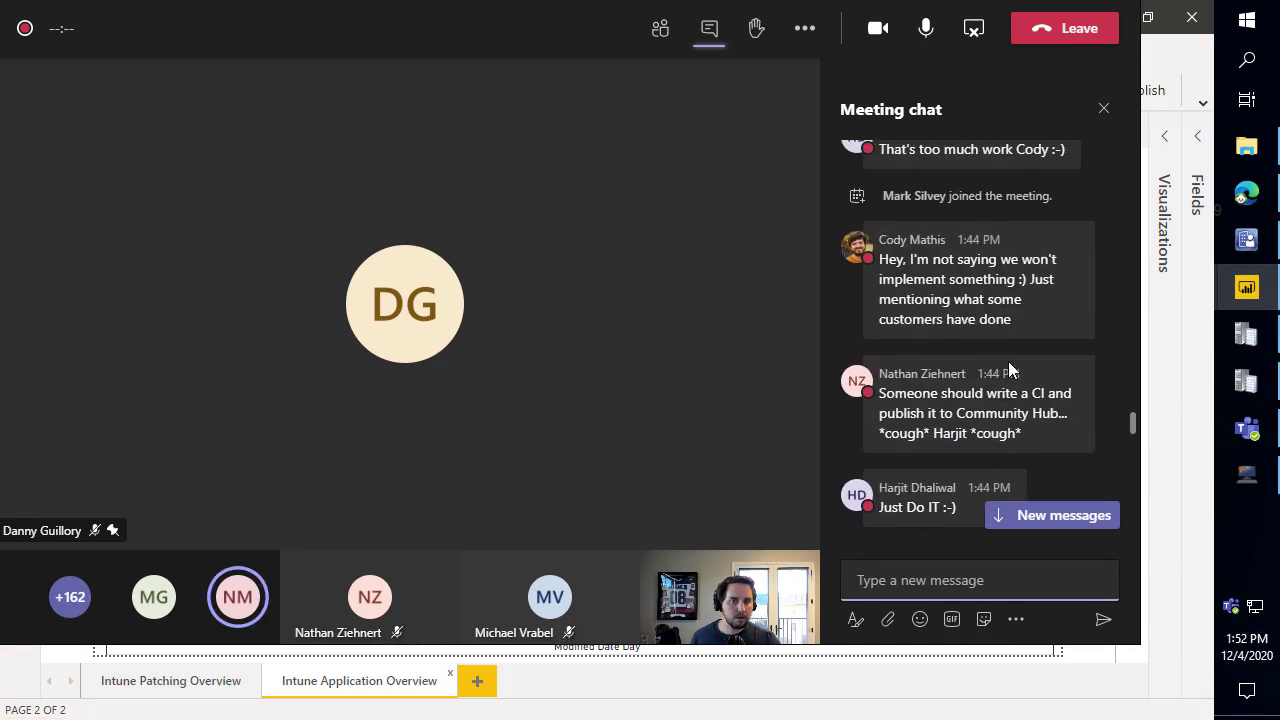
drag(940, 0, 955, 3)
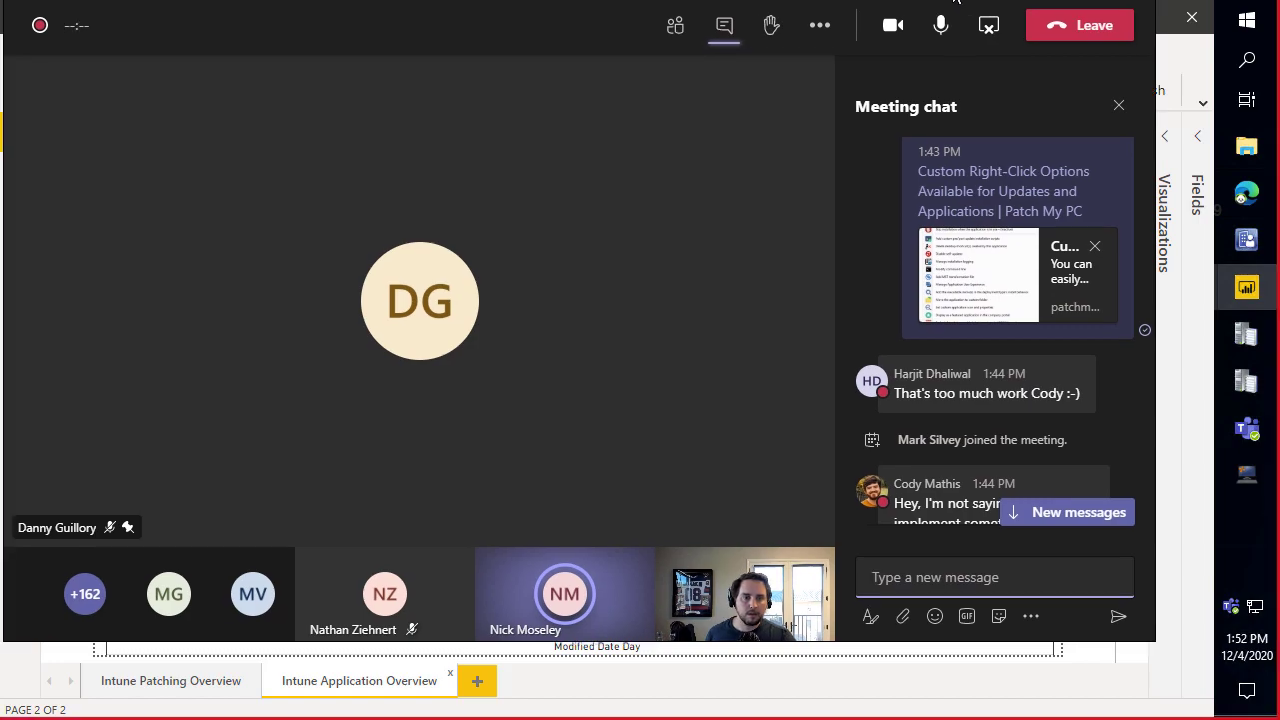
scroll(980, 320, up, 5)
scroll(988, 292, down, 15)
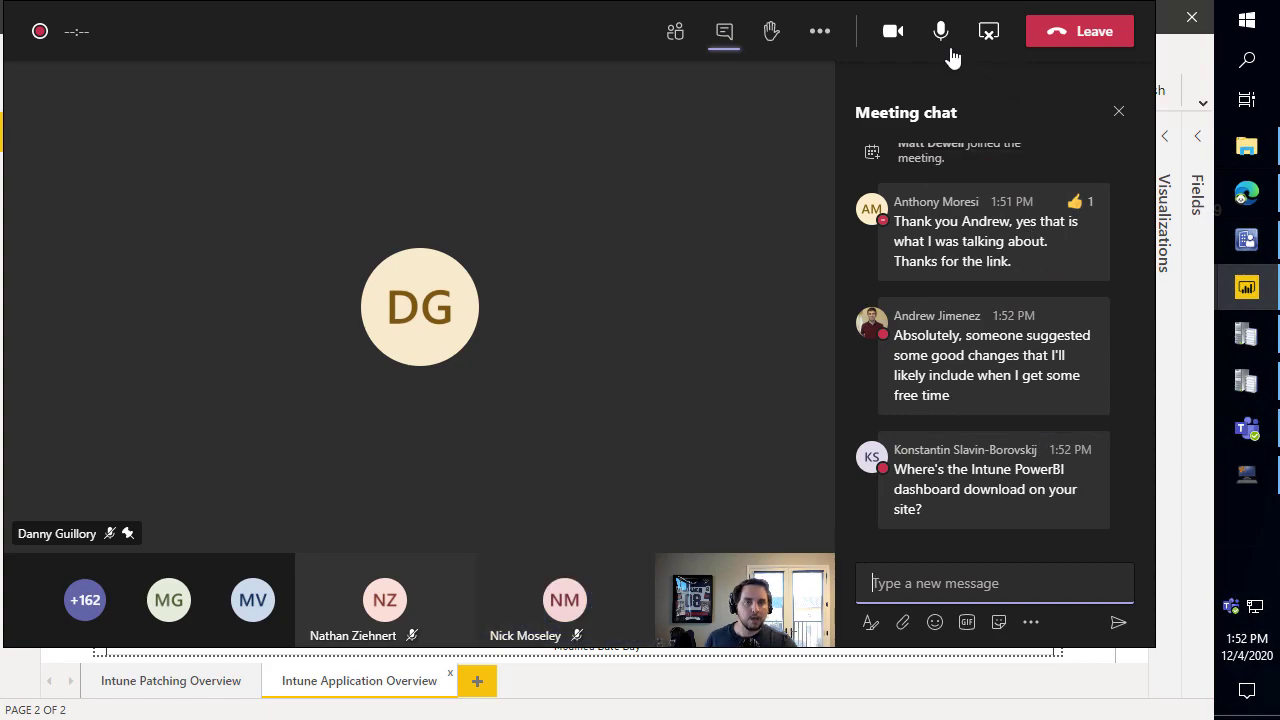
key(alt+Tab)
Search the patchmypc.com site for 'power bi intune'.
click(1246, 192)
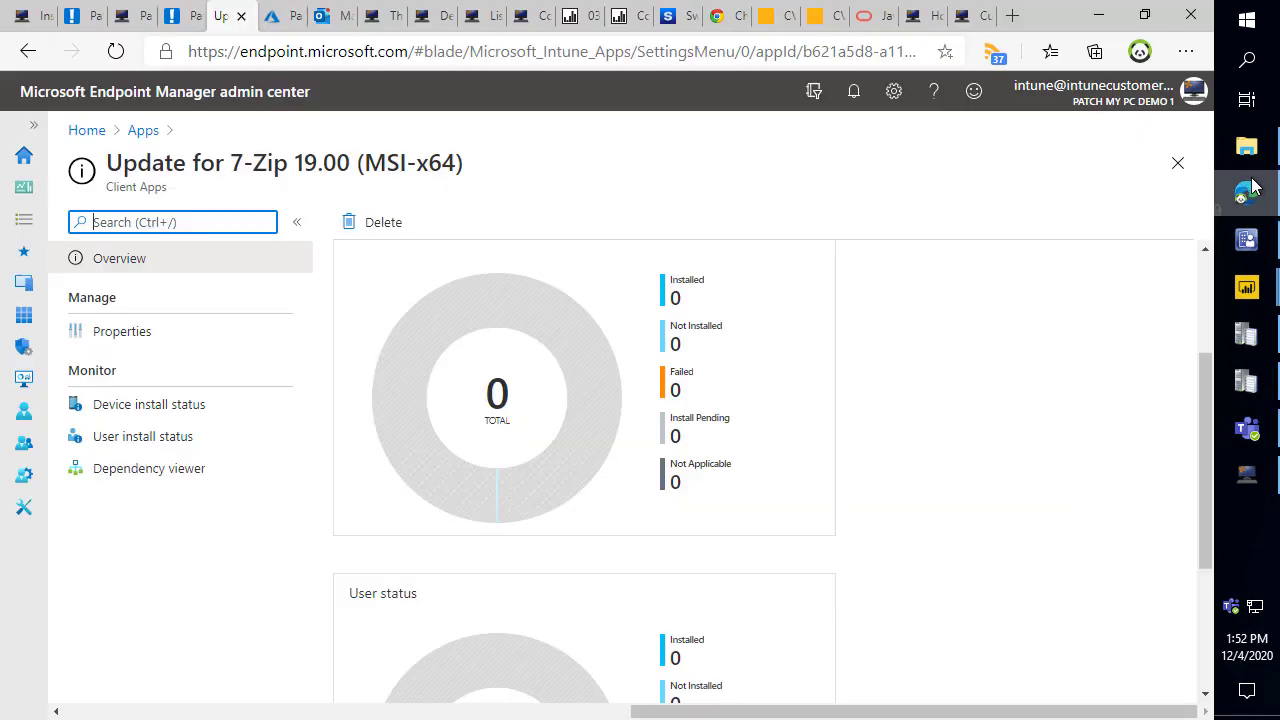
click(912, 16)
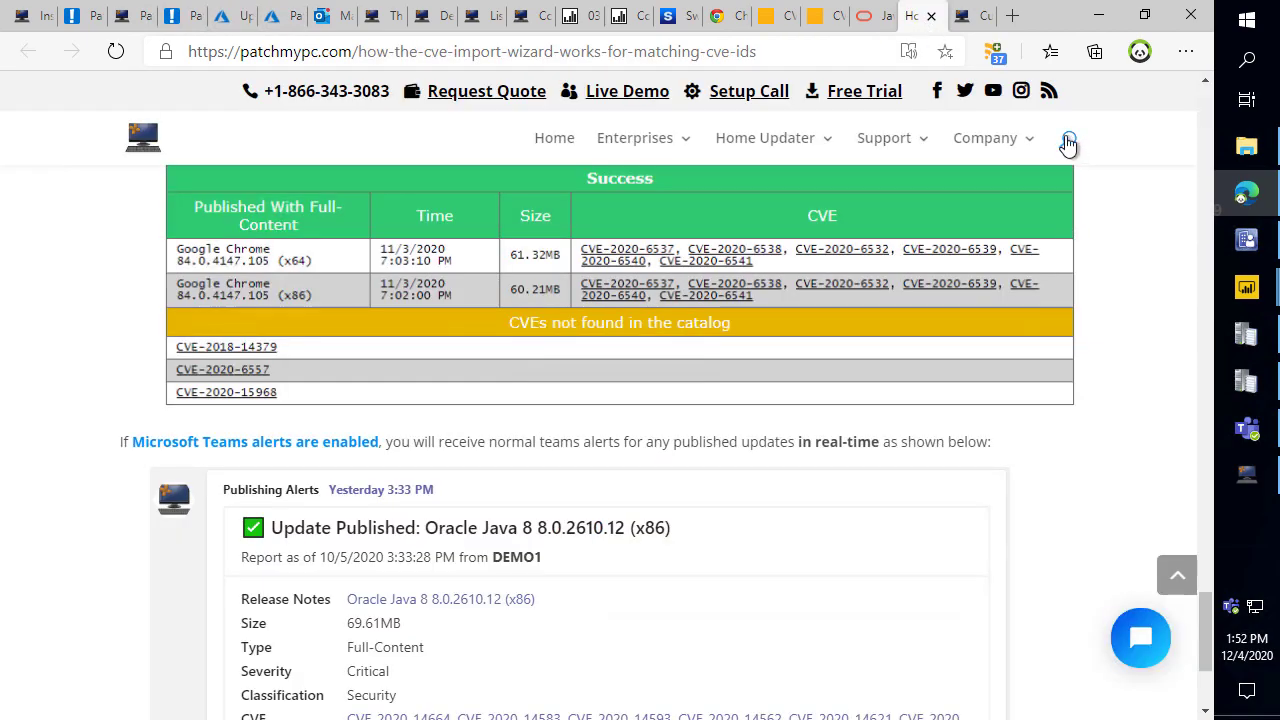
click(1068, 143)
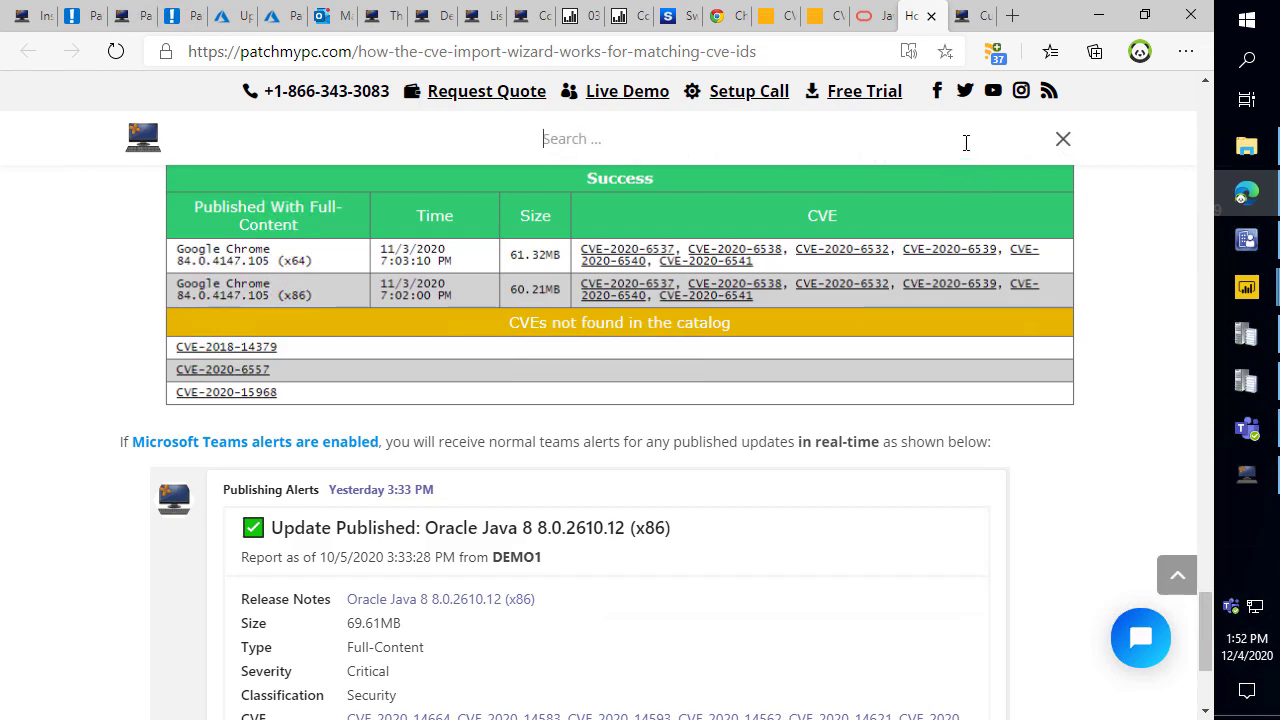
text(power bi intune)
key(Return)
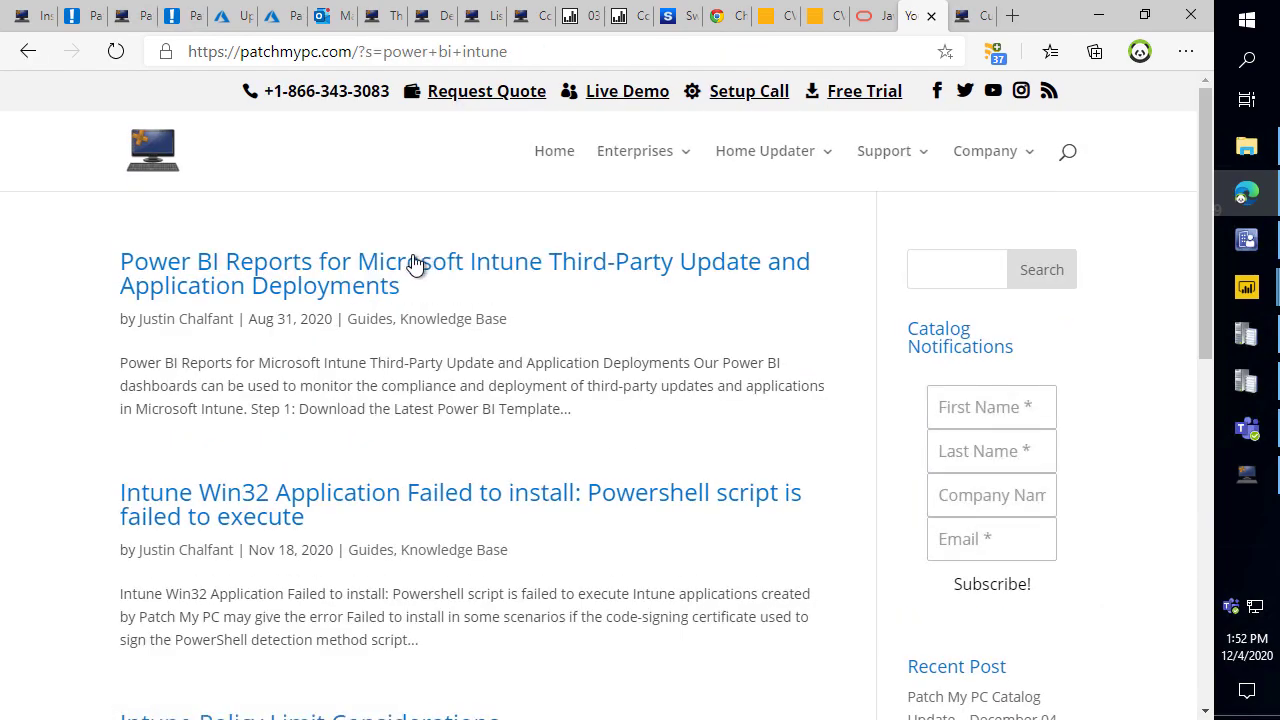
Open the Power BI reports for Intune article and scroll to the Step 3 template load dialog.
click(366, 285)
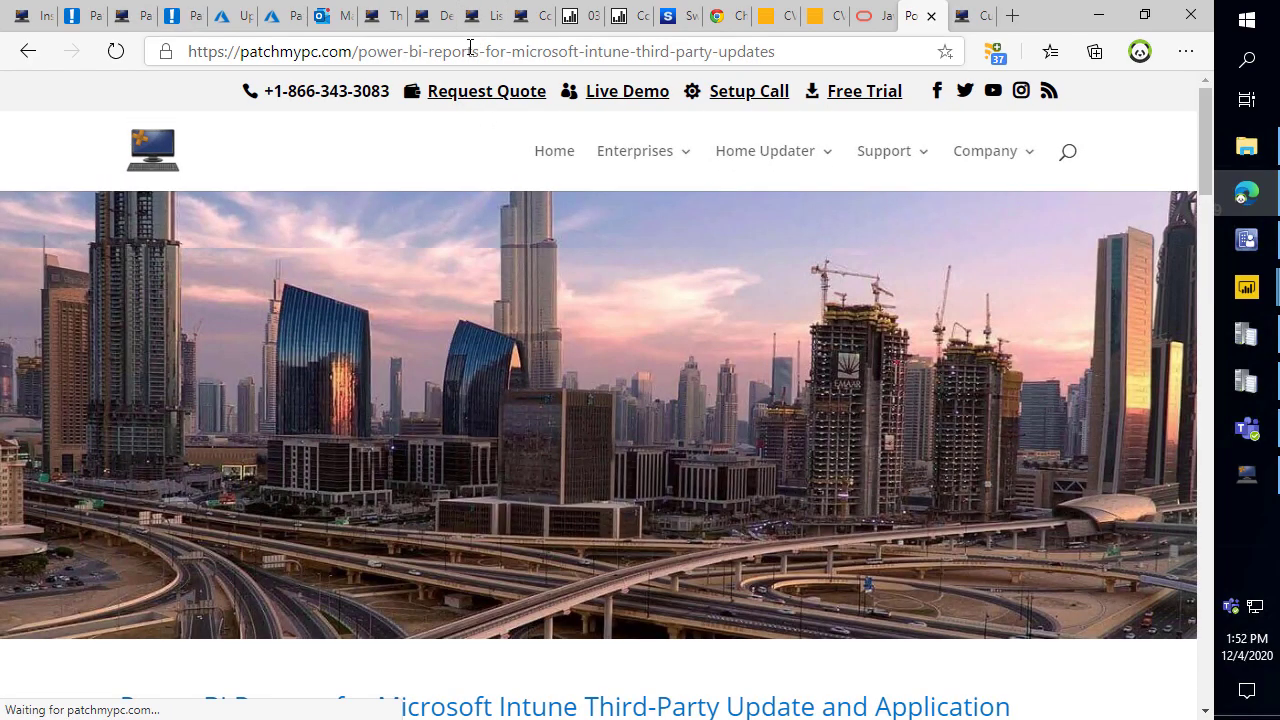
click(471, 51)
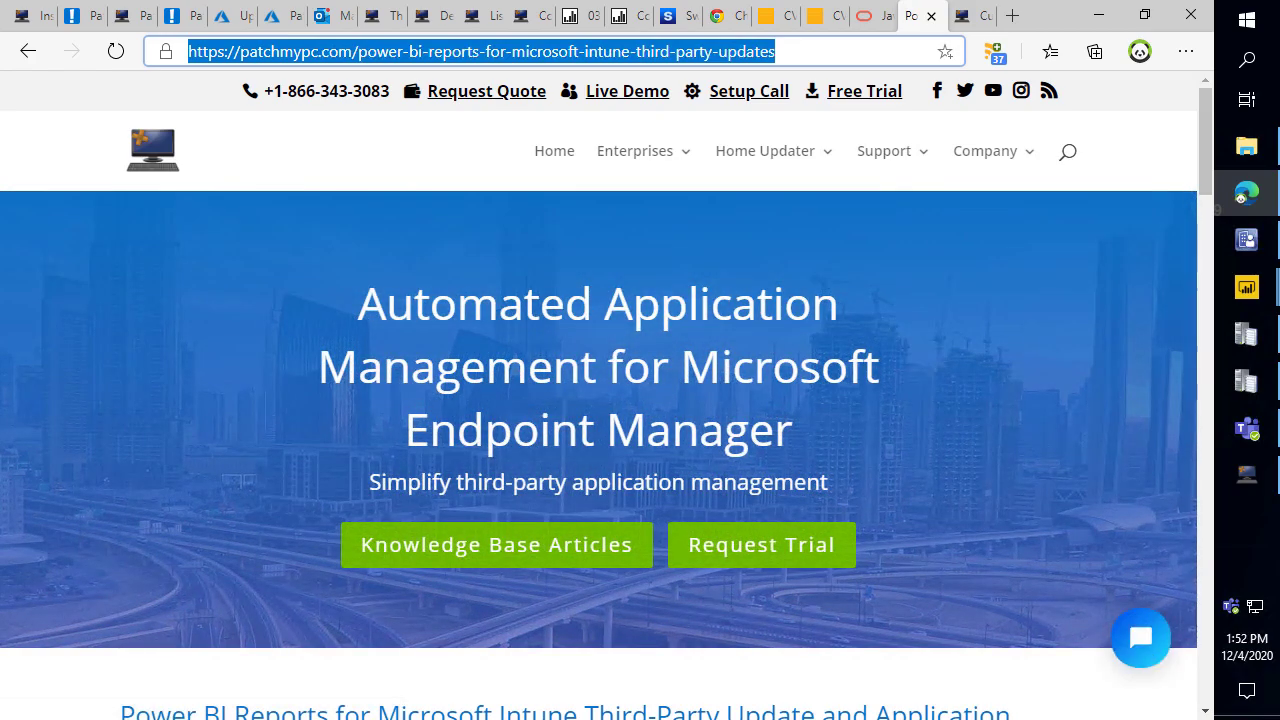
click(347, 458)
scroll(350, 460, down, 7)
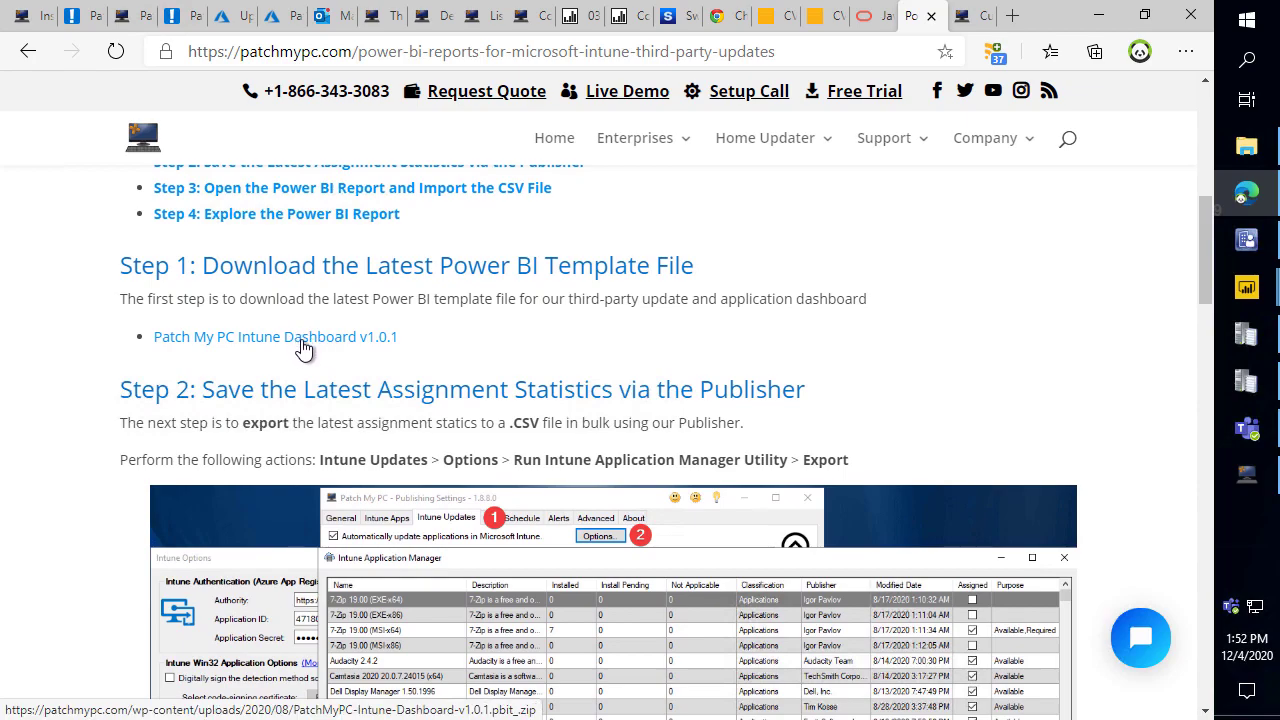
scroll(571, 371, down, 8)
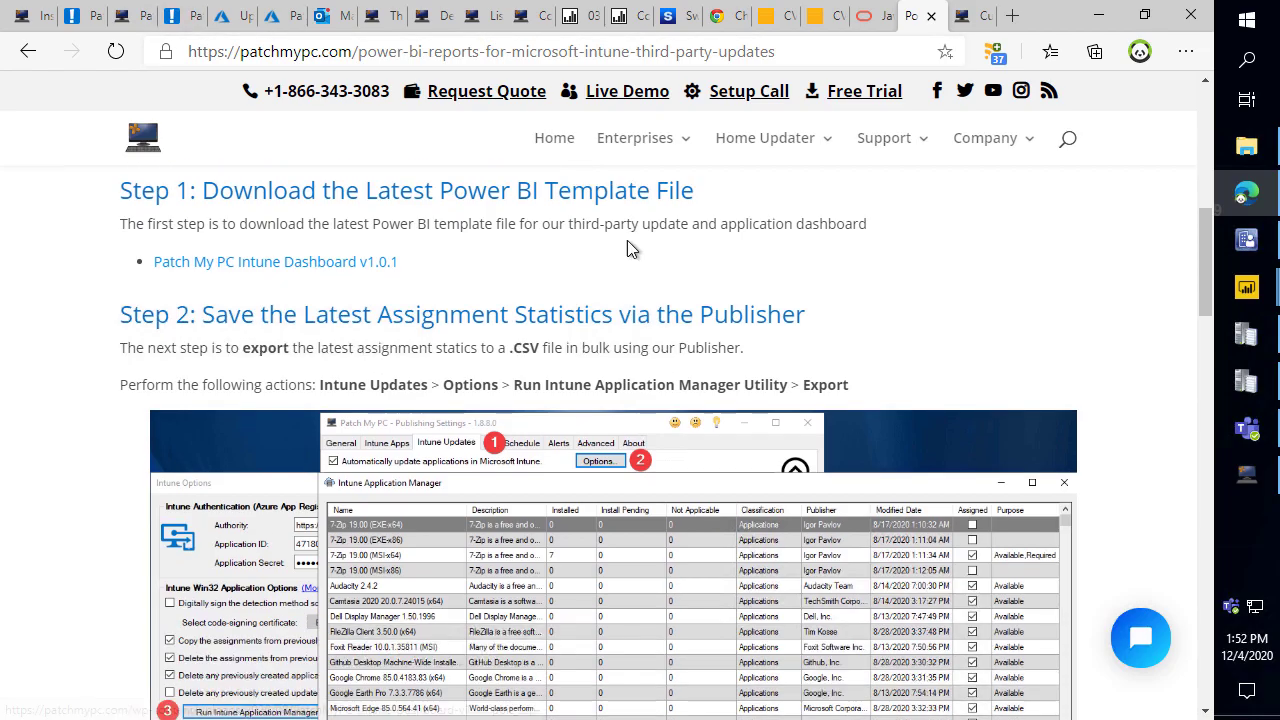
scroll(572, 372, down, 3)
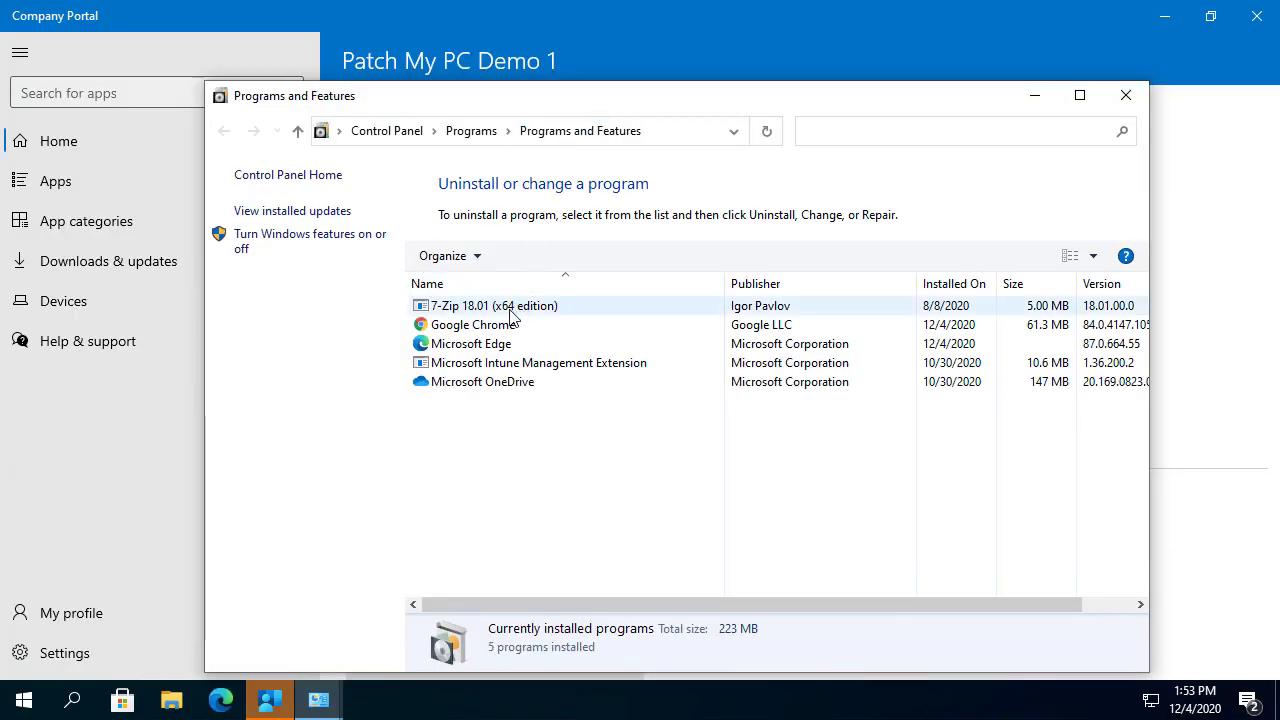
Refresh Programs and Features to show 7-Zip updated to version 19.00.
click(545, 308)
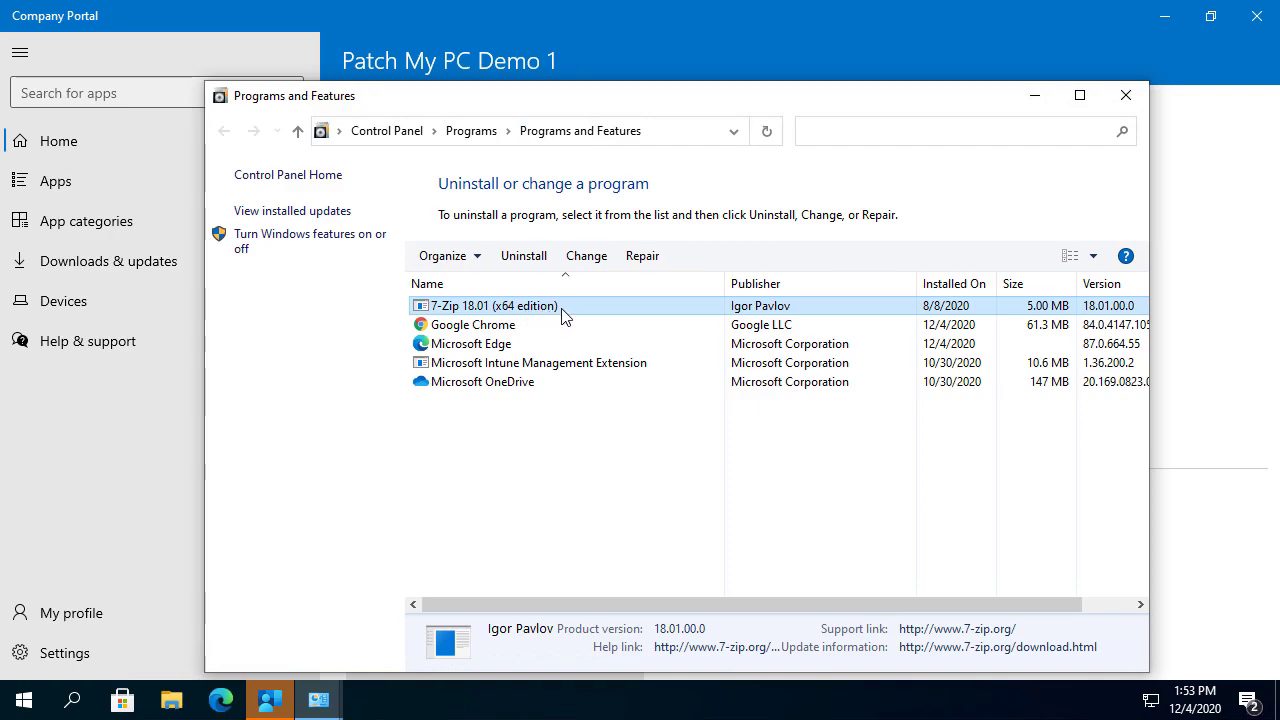
click(767, 128)
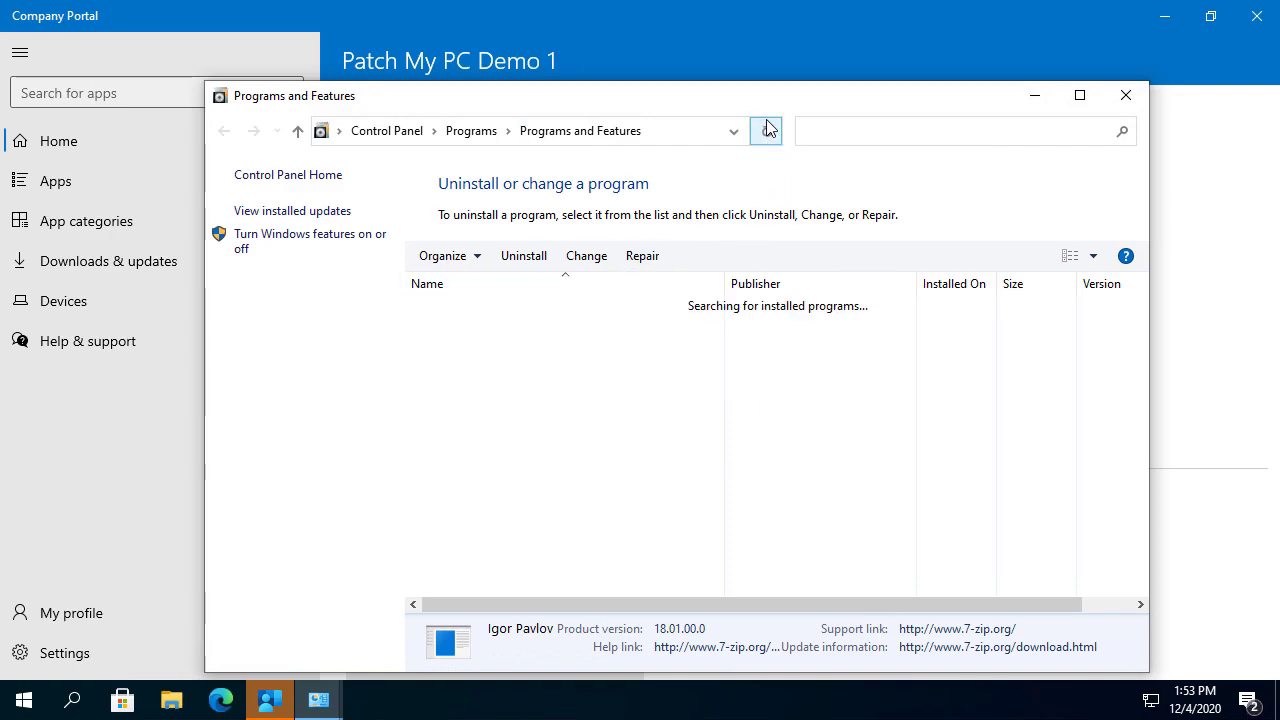
click(455, 307)
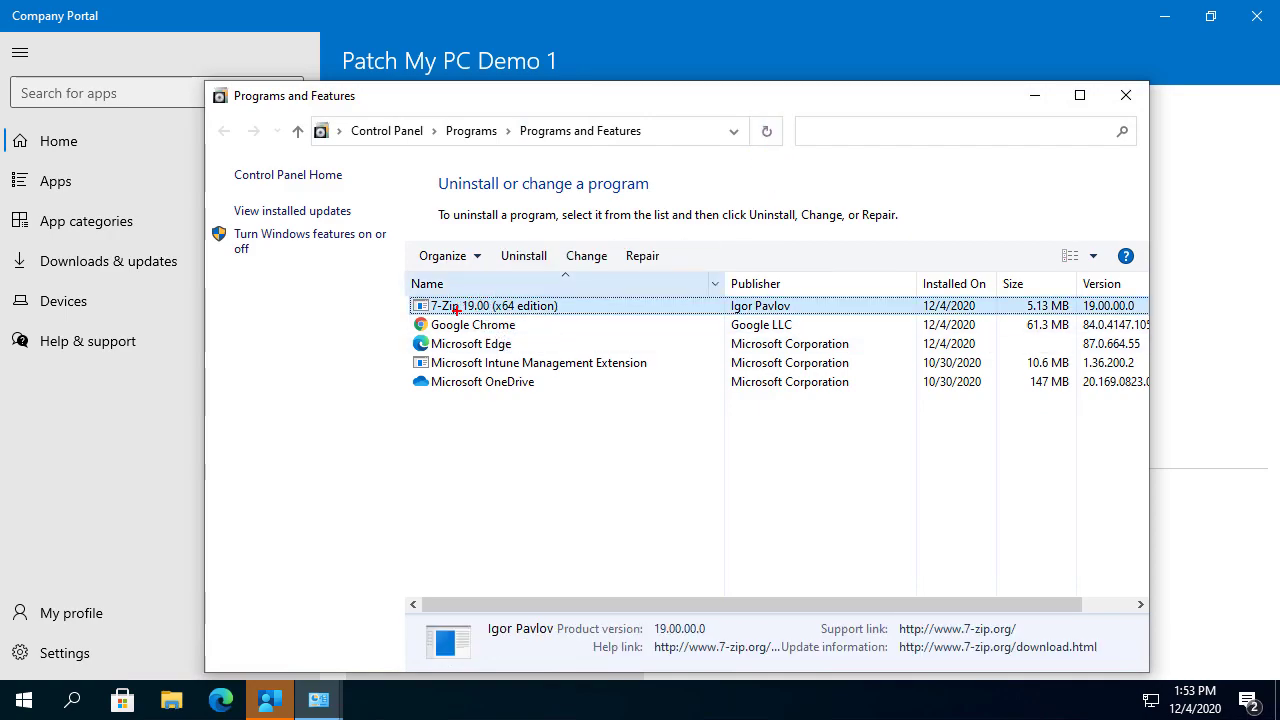
drag(488, 297, 530, 228)
key(Escape)
click(1035, 95)
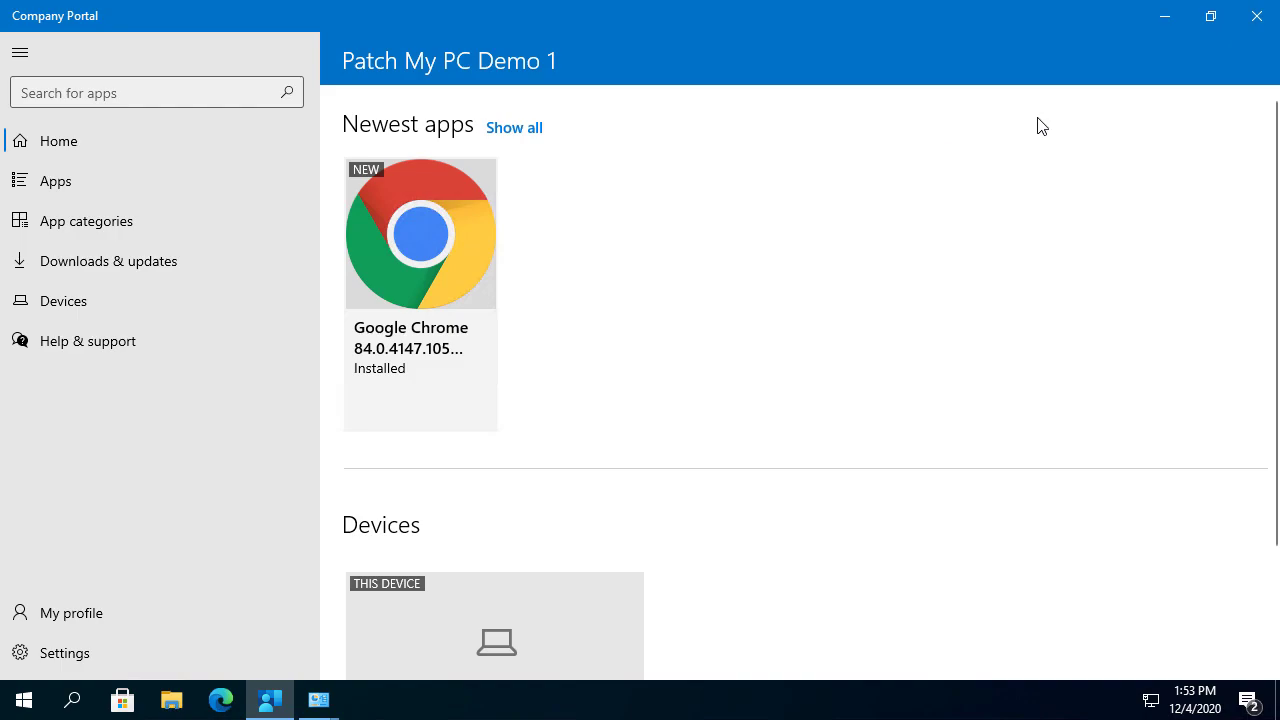
Open PatchMyPC-ScriptRunner.log maximized and inspect the Ready to install and command-line entries.
click(1160, 15)
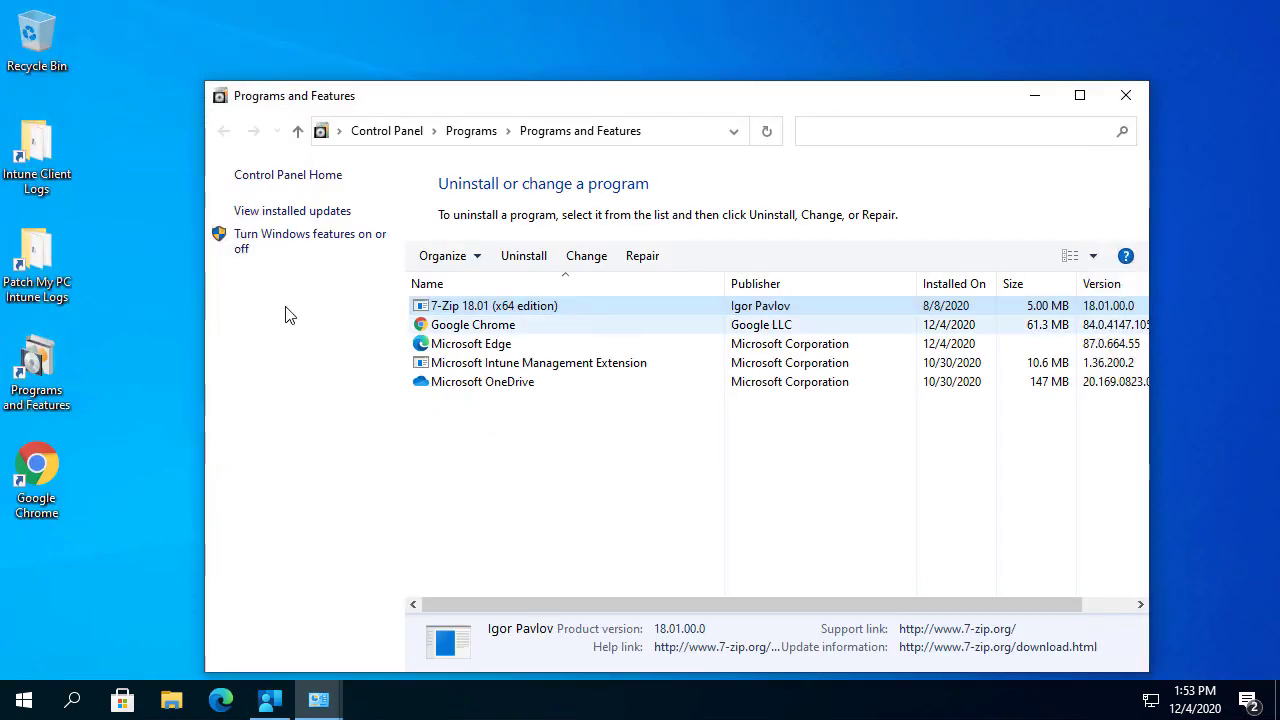
double_click(52, 290)
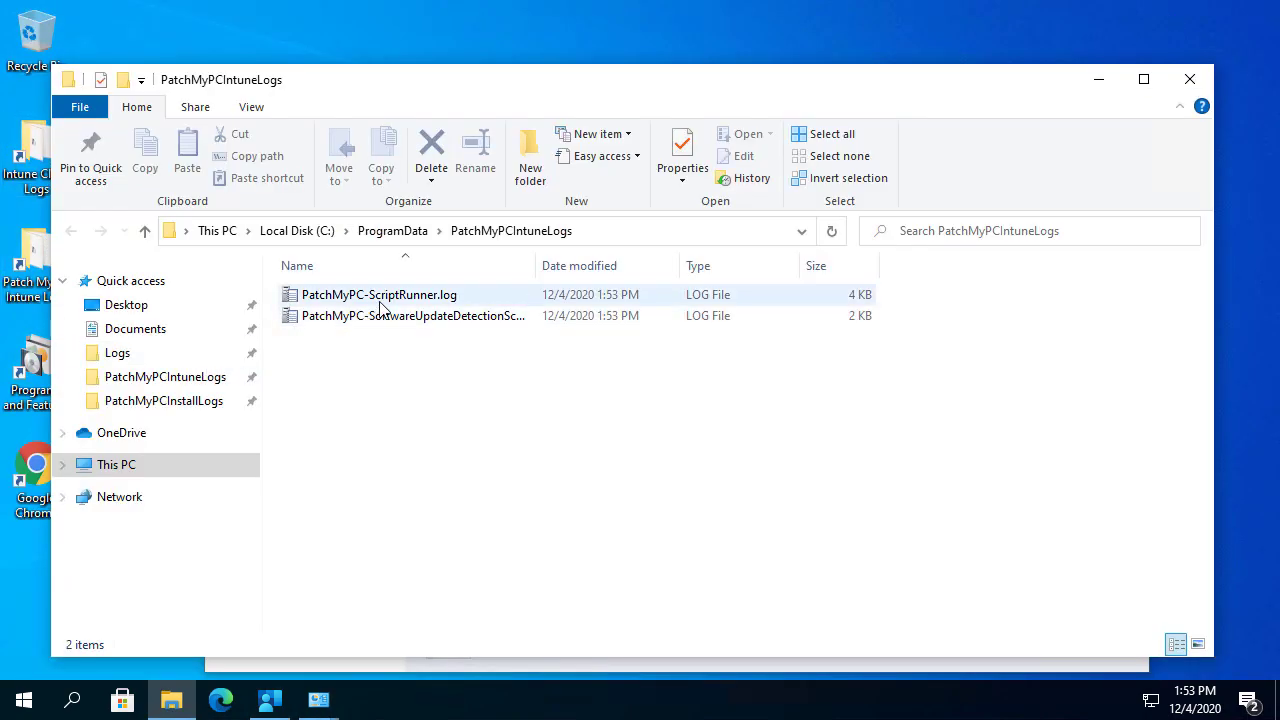
double_click(420, 298)
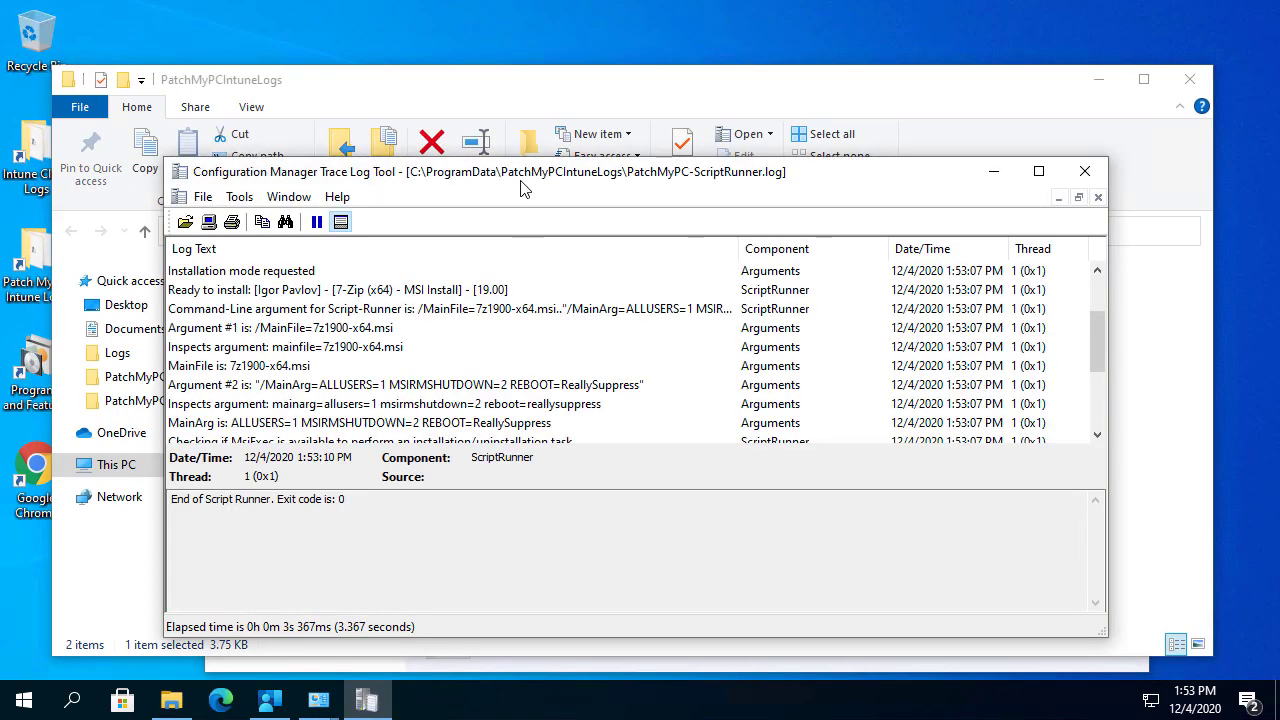
double_click(526, 177)
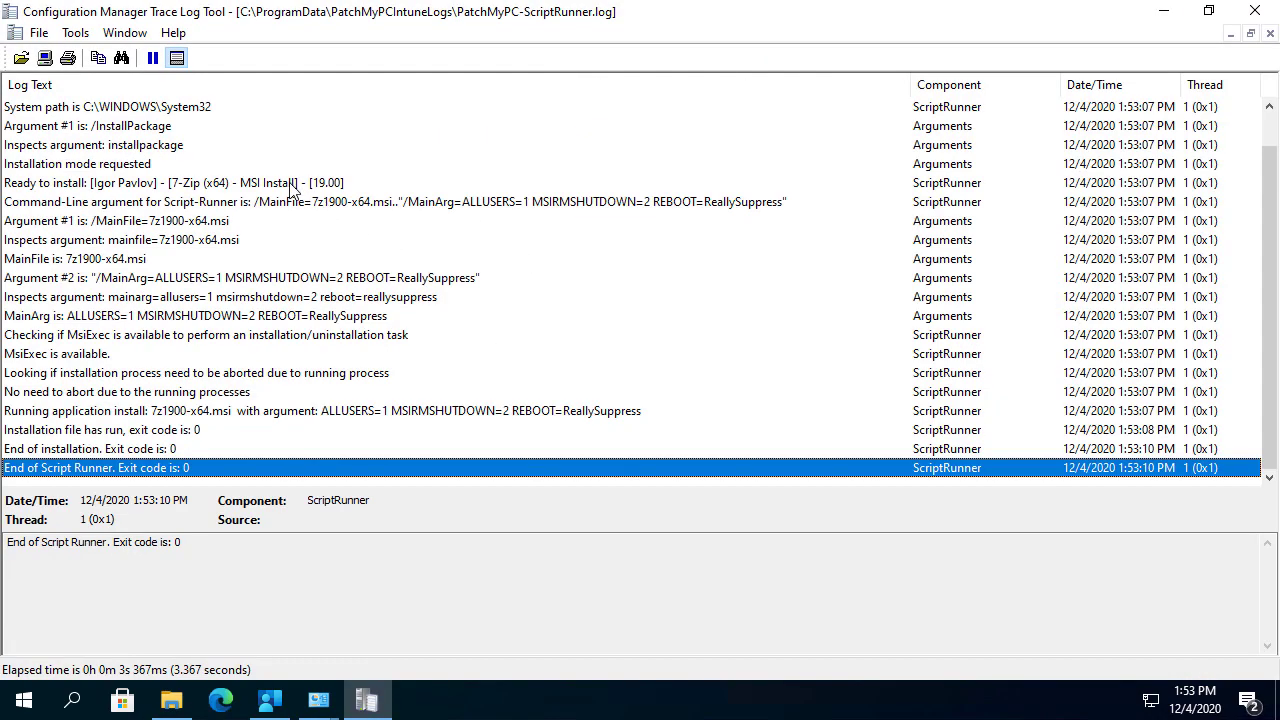
click(293, 183)
scroll(290, 200, up, 1)
shift+click(290, 241)
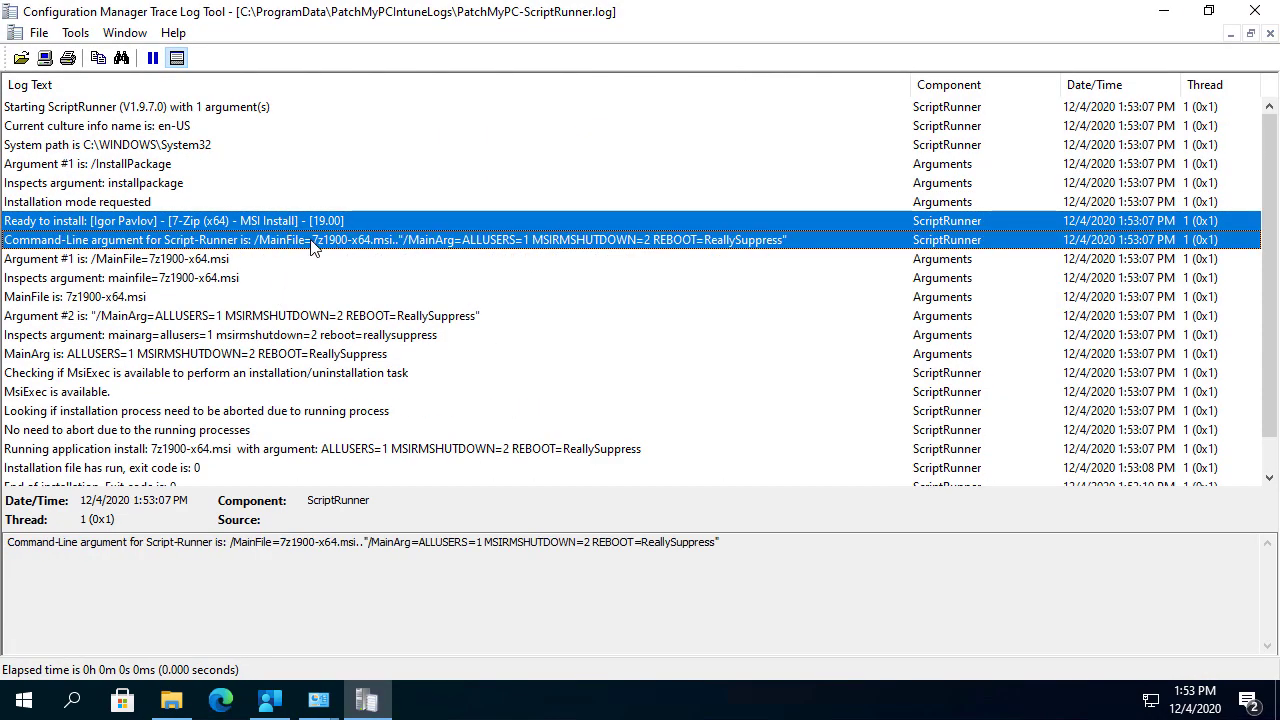
click(279, 221)
click(252, 240)
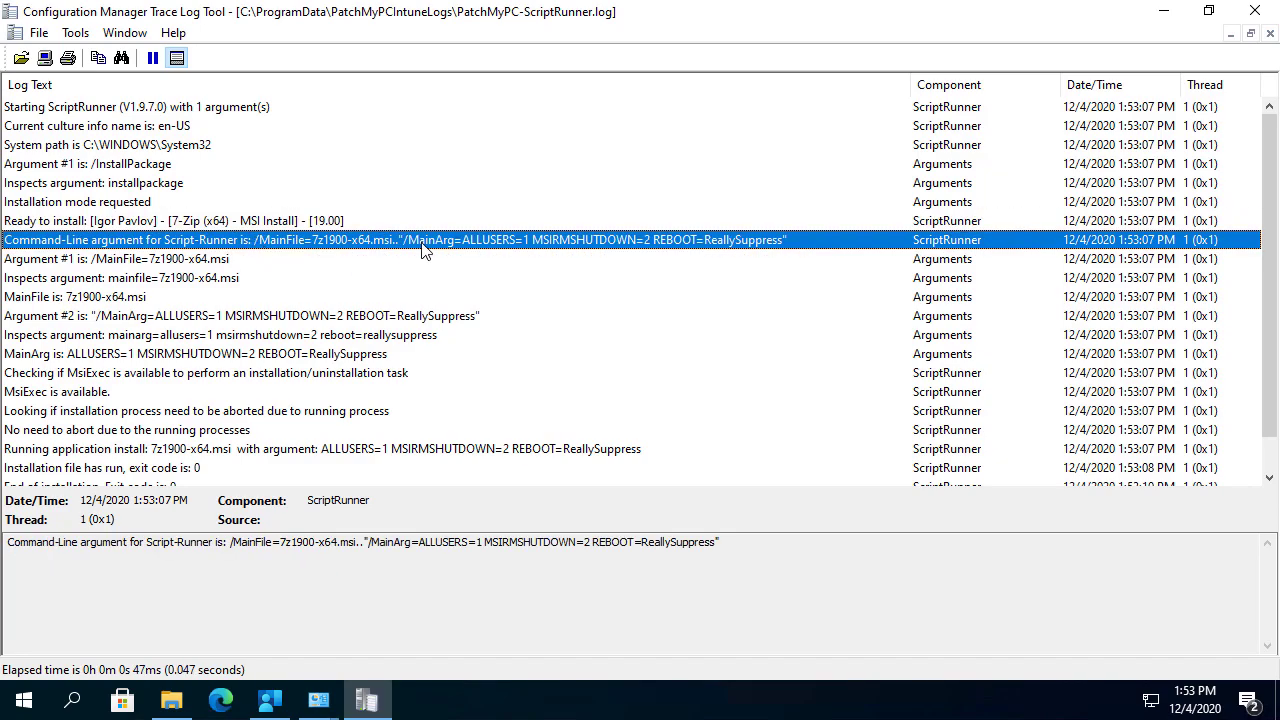
Open PatchMyPC-SoftwareUpdateDetectionScript.log and view the 7-Zip 18.01 requirement entry.
click(1162, 10)
double_click(457, 321)
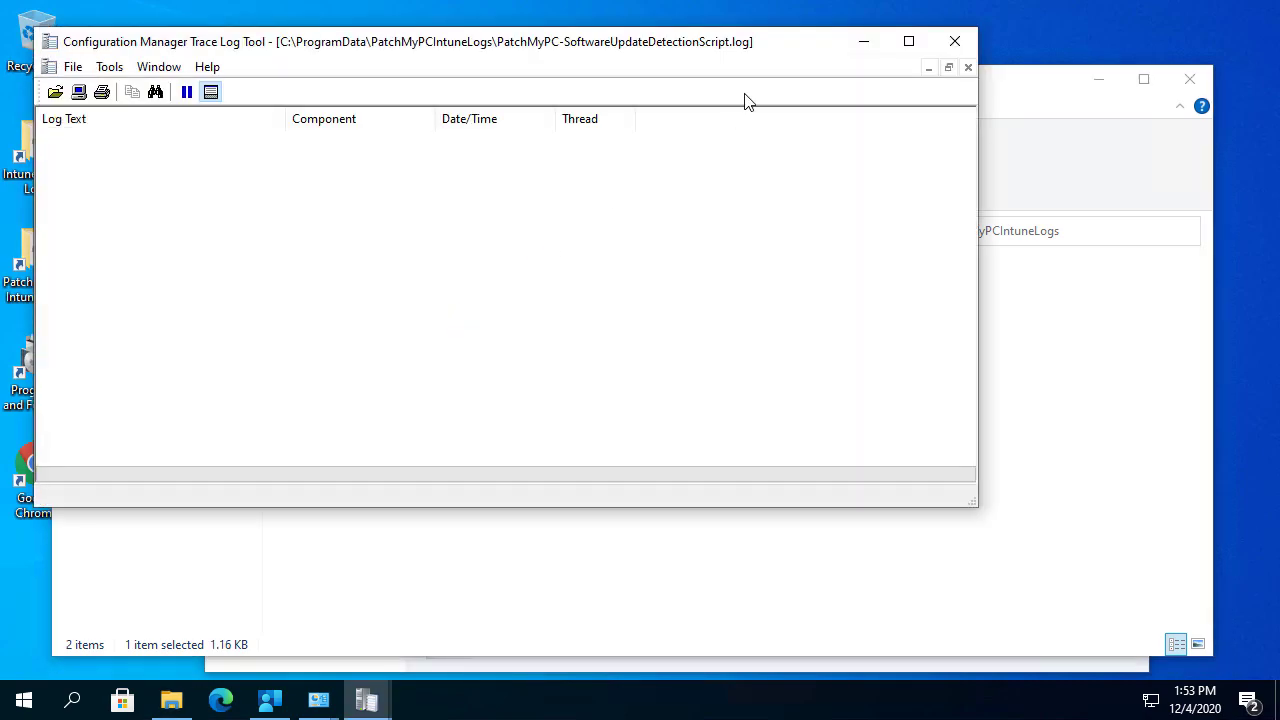
click(908, 41)
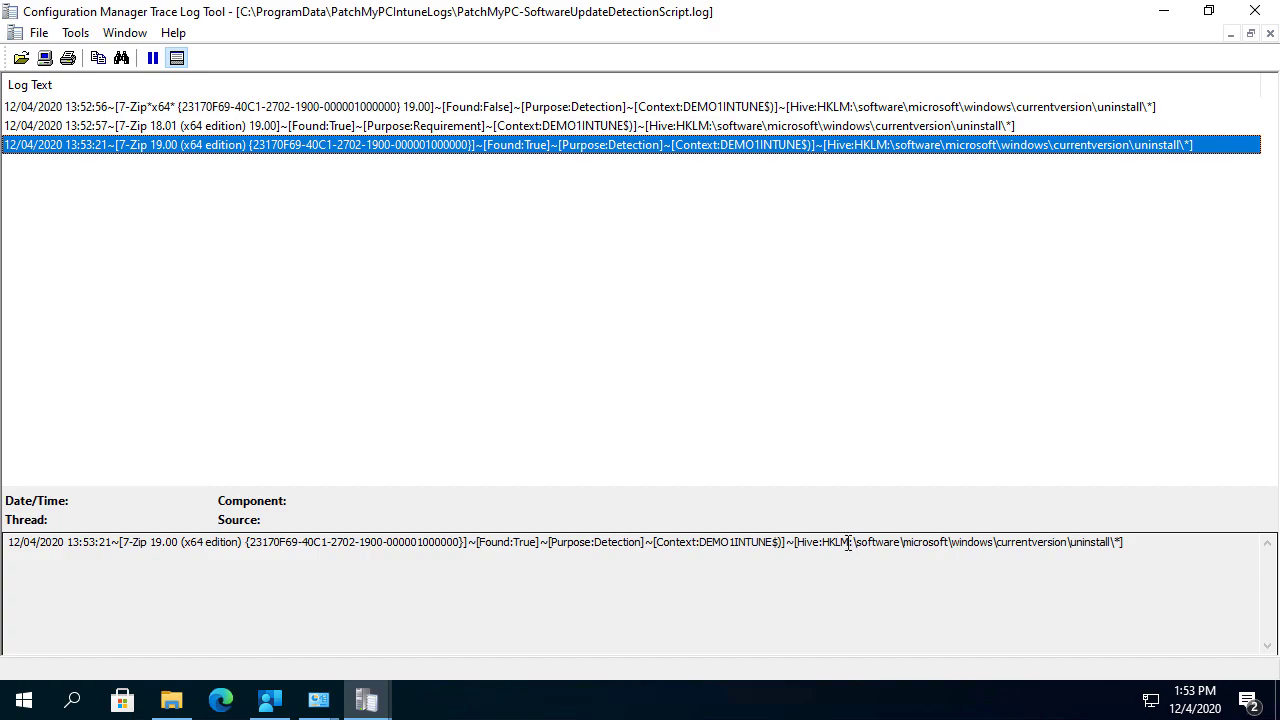
click(446, 126)
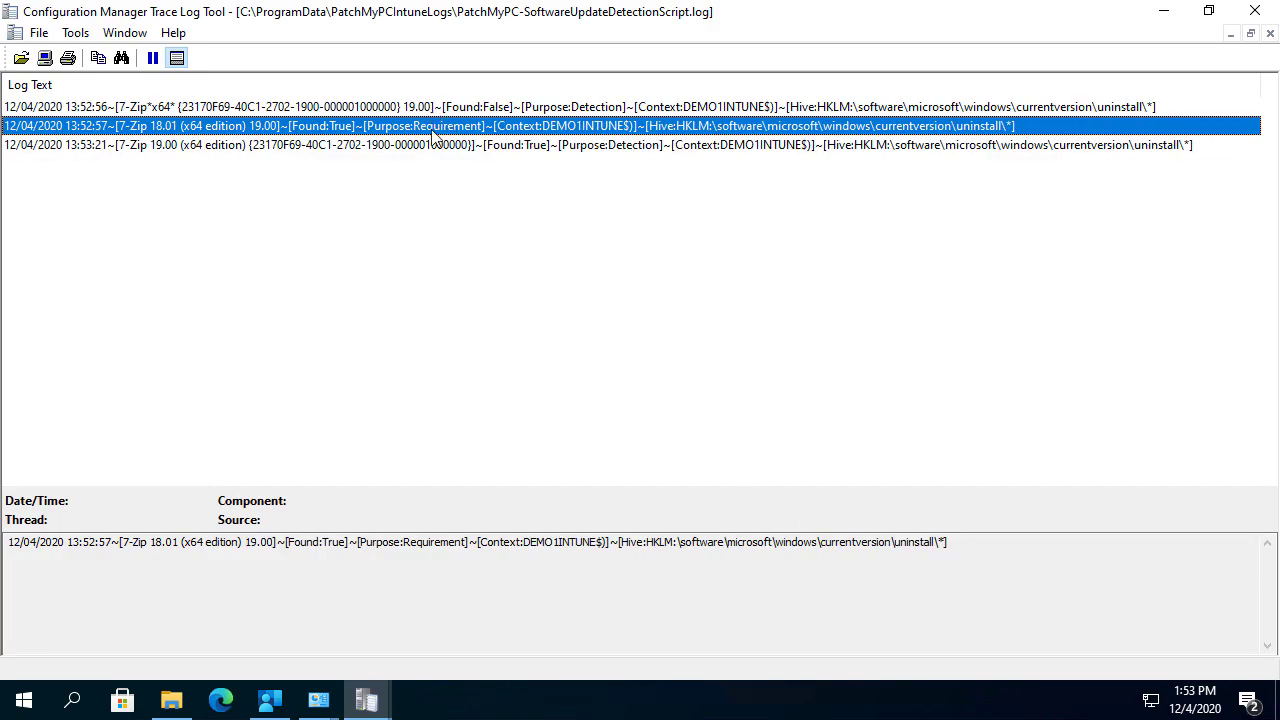
click(219, 703)
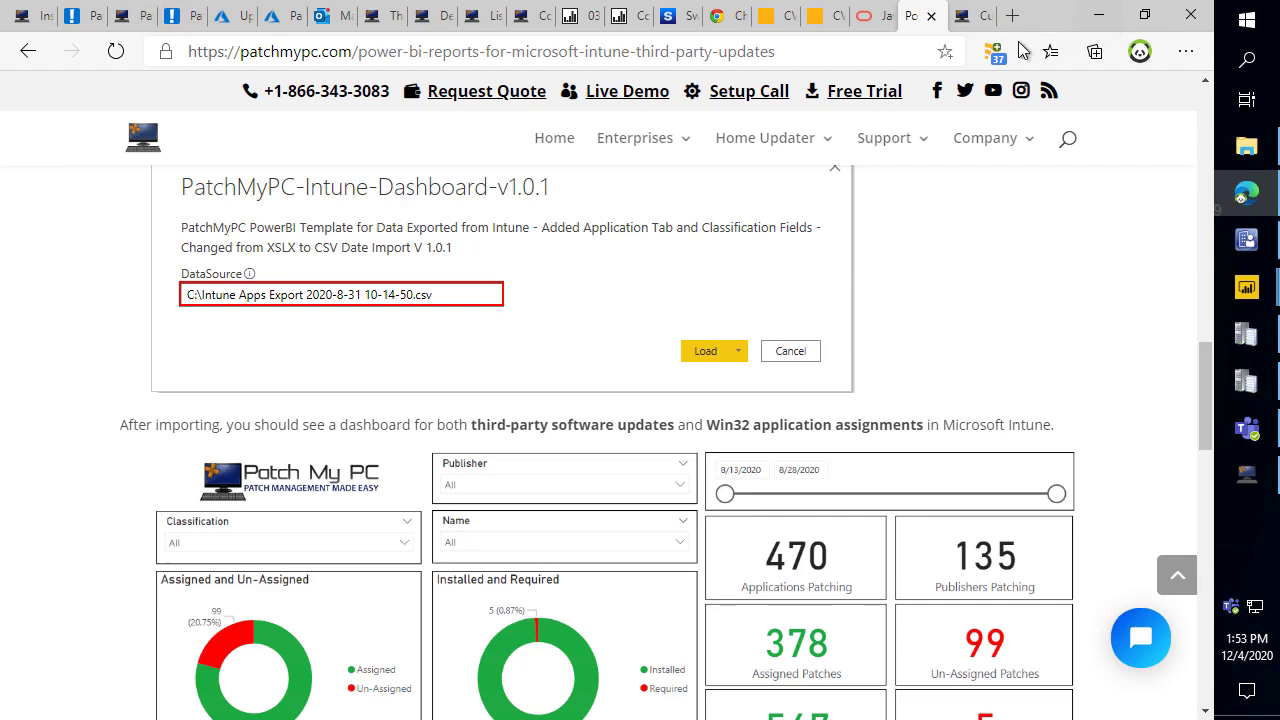
Web-search 'third-party updates in Intune' and open Patch My PC's Intune patch management how-to guide.
click(1068, 138)
click(840, 52)
text(third-party updates in Intune)
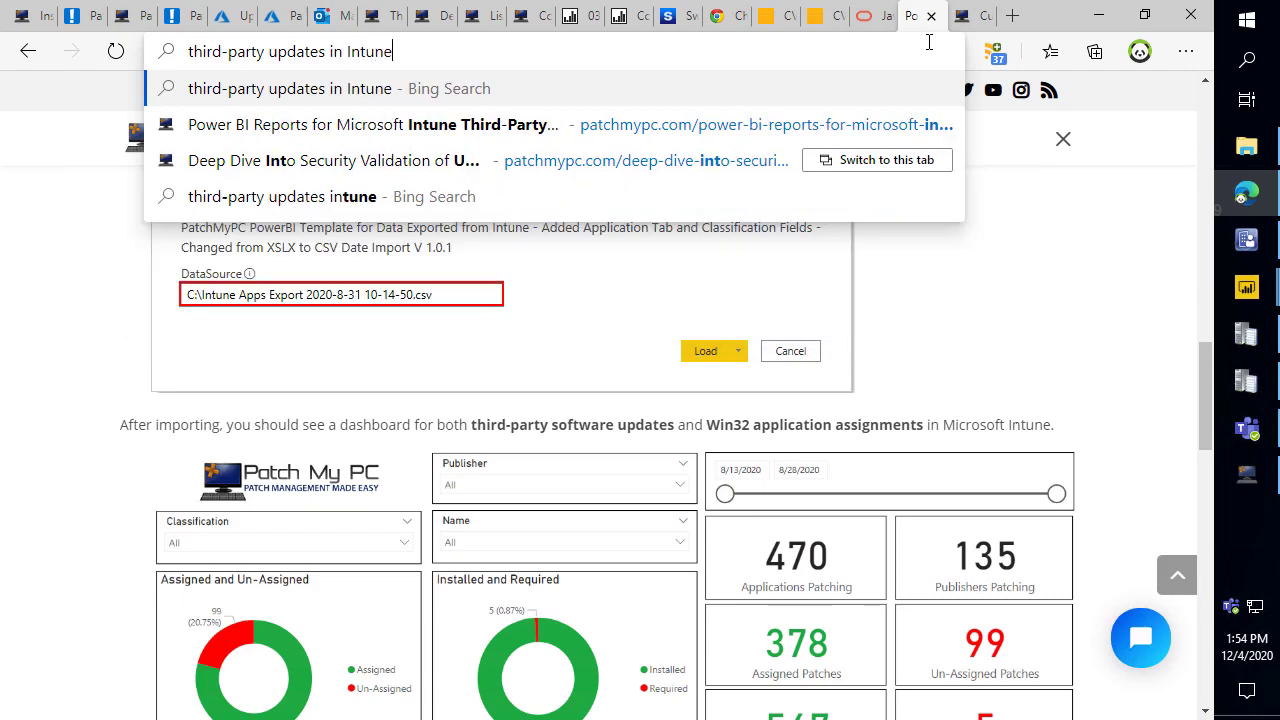
key(Return)
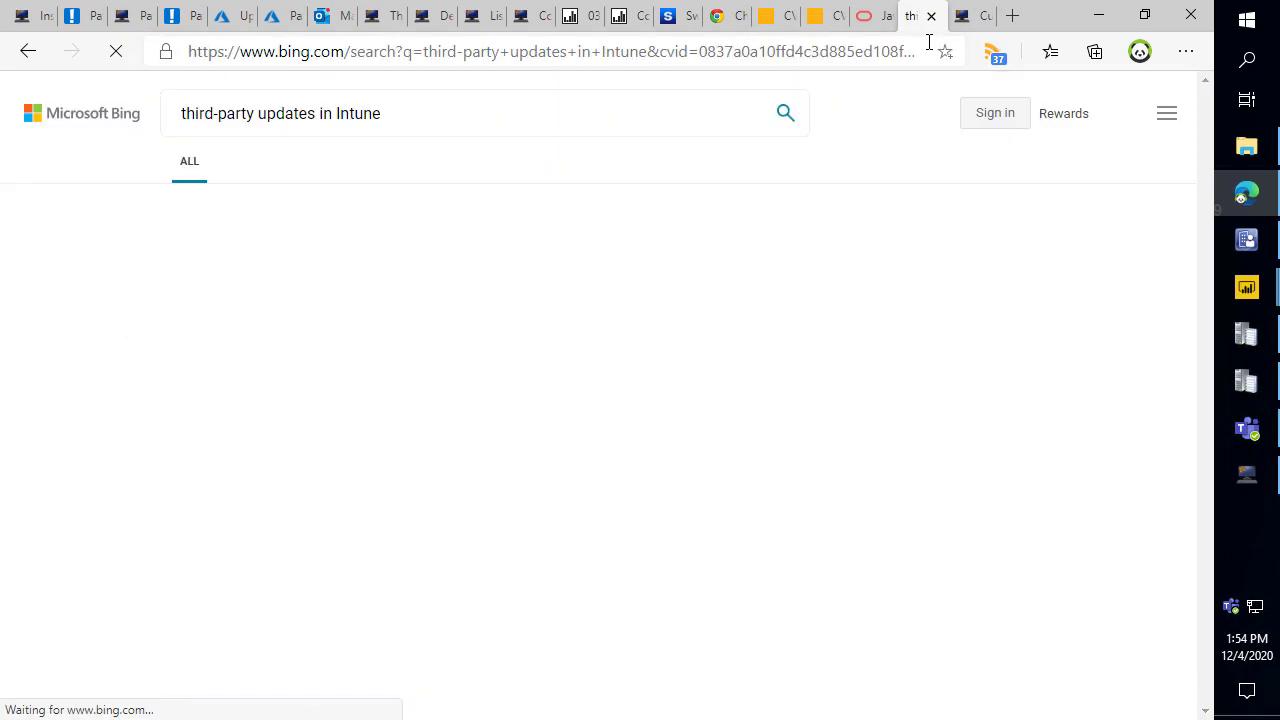
scroll(447, 346, down, 3)
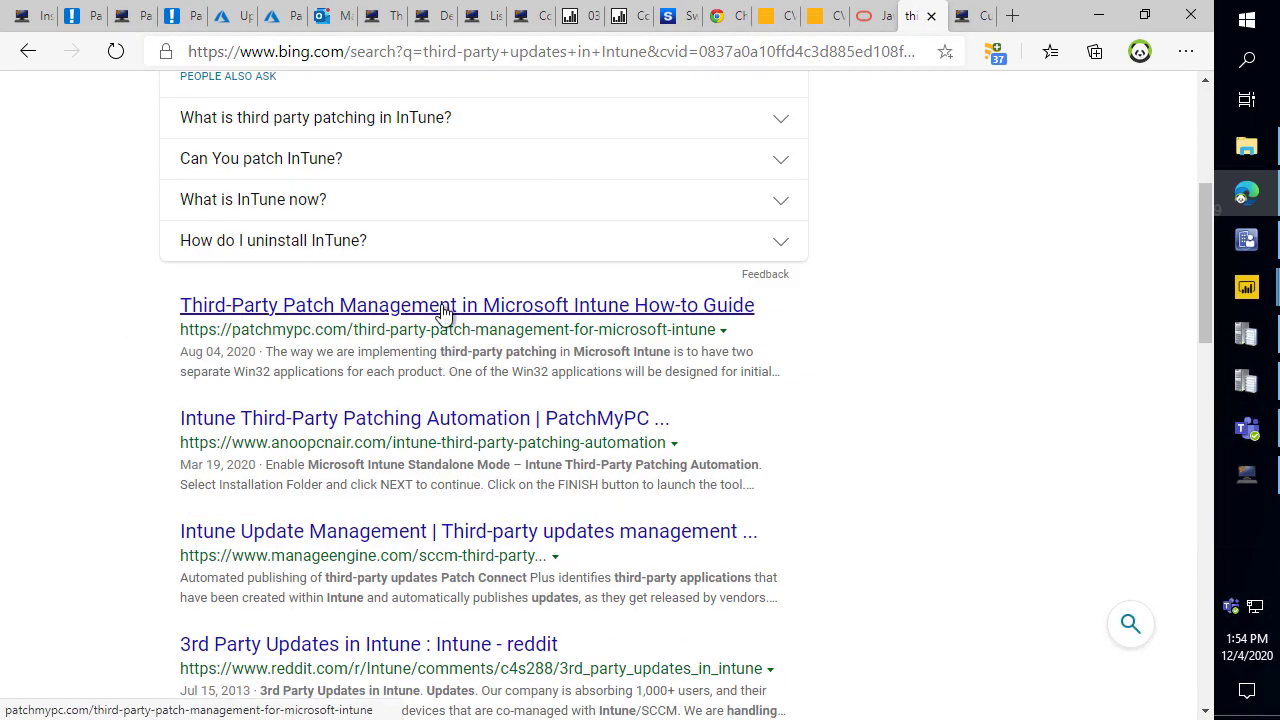
click(449, 304)
click(534, 51)
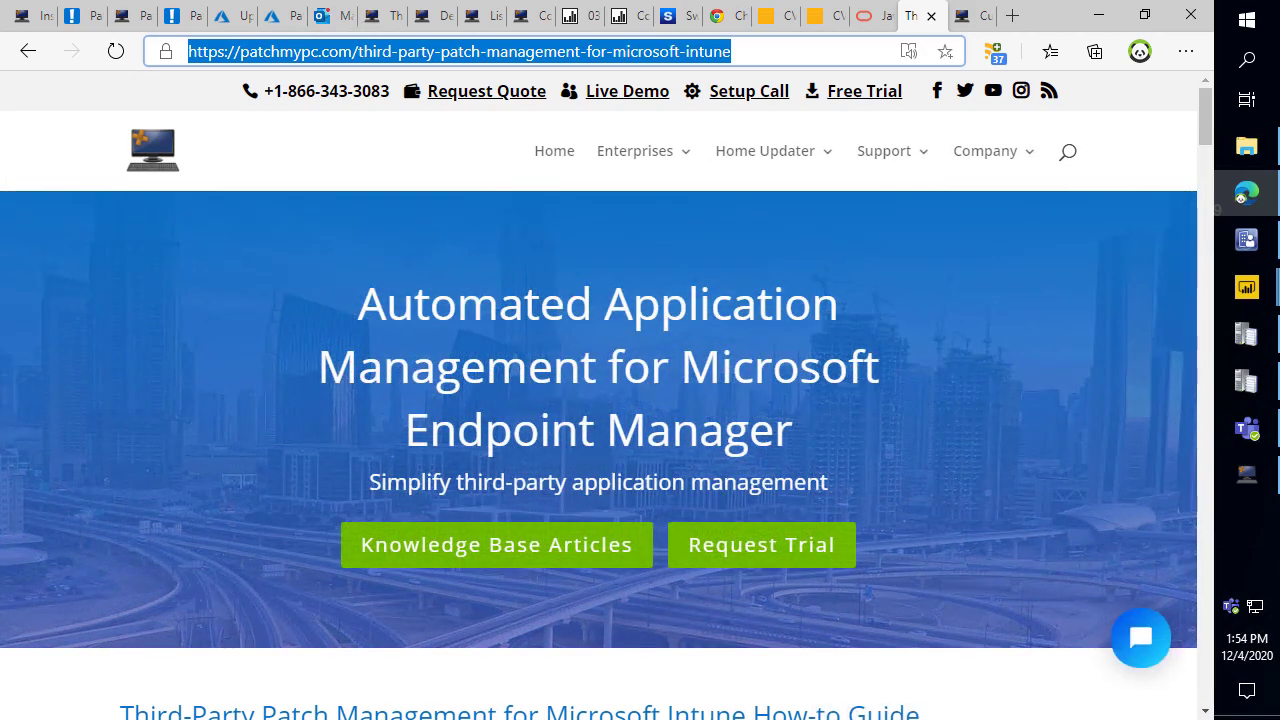
scroll(345, 437, down, 3)
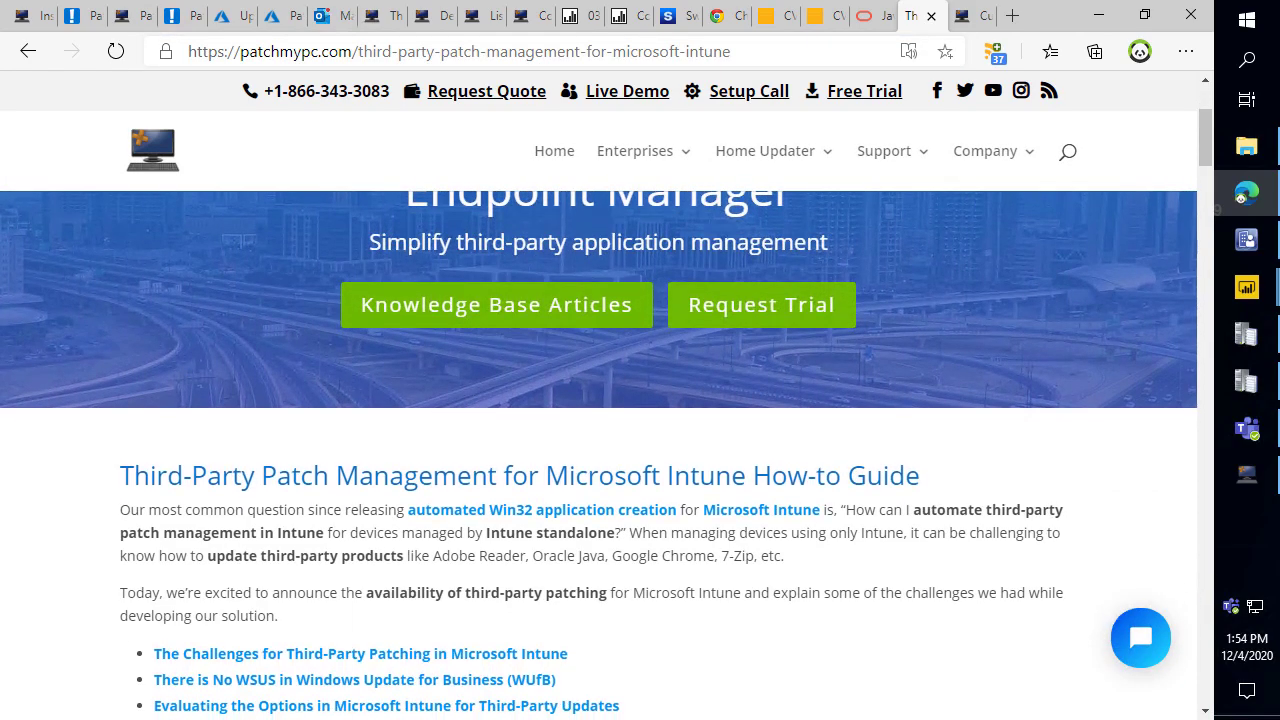
click(1246, 474)
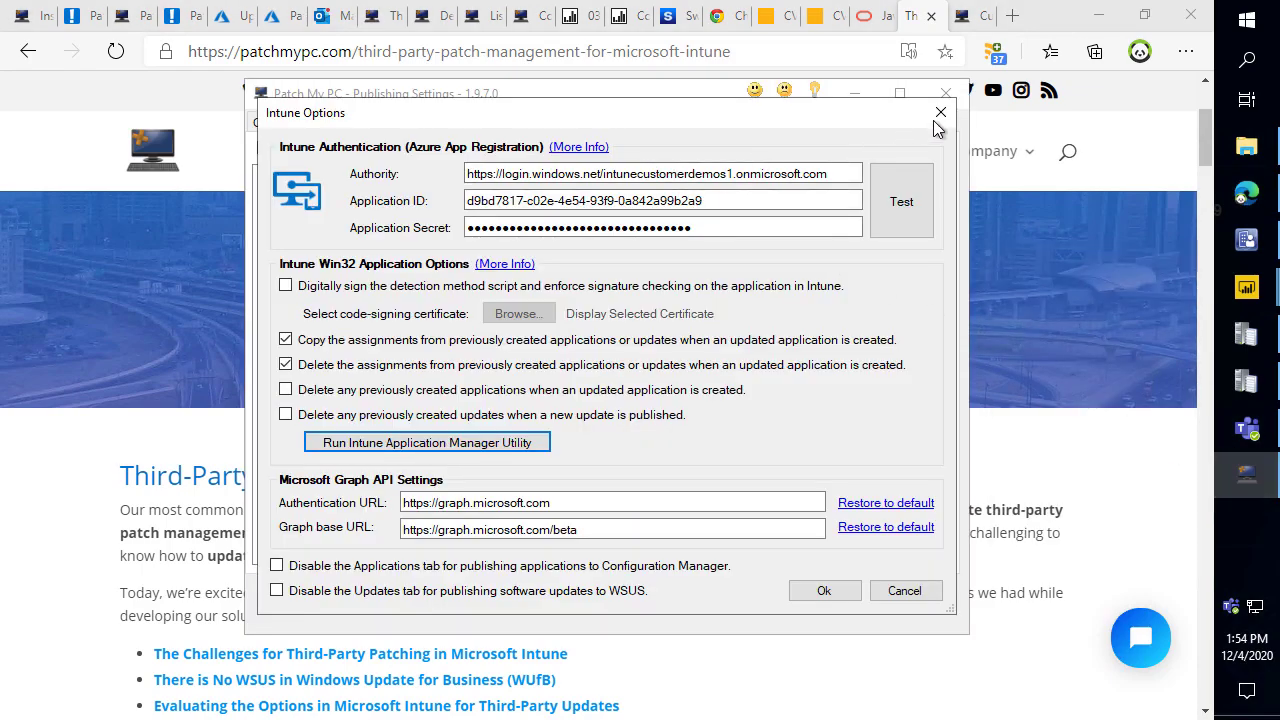
Close the Intune Options dialog, highlighting the Intune Updates settings.
click(940, 112)
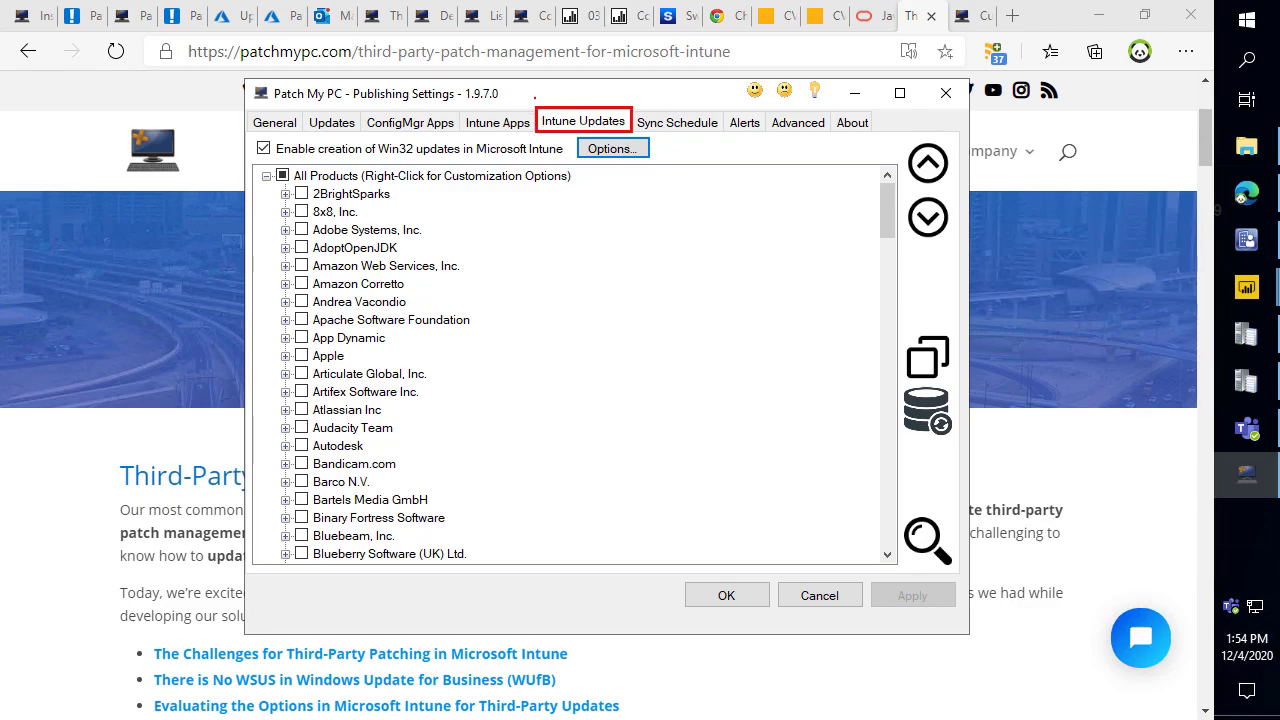
drag(456, 111, 532, 133)
key(Escape)
Show Endpoint Manager's All apps list and highlight Update for 7-Zip 19.00 (MSI-x64).
click(226, 16)
click(143, 131)
key(ctrl+2)
drag(362, 391, 550, 416)
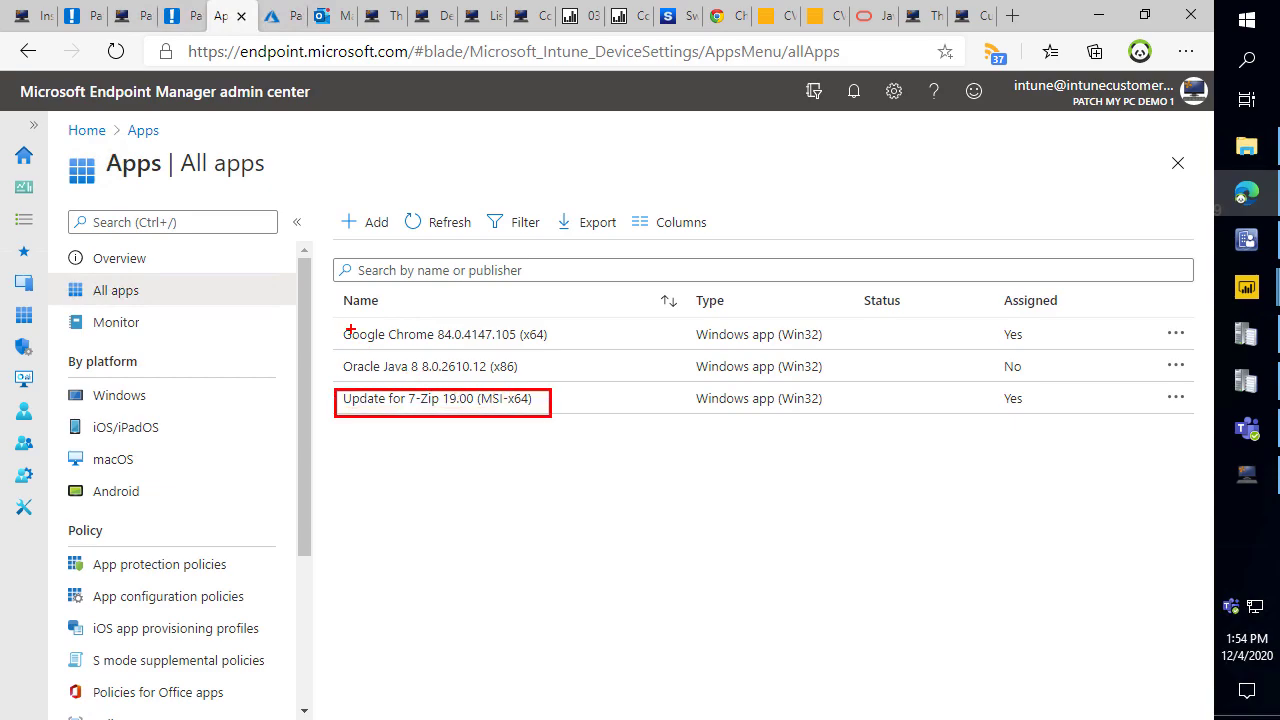
Highlight the Google Chrome and Oracle Java apps, then open Update for 7-Zip 19.00 (MSI-x64).
drag(341, 320, 552, 377)
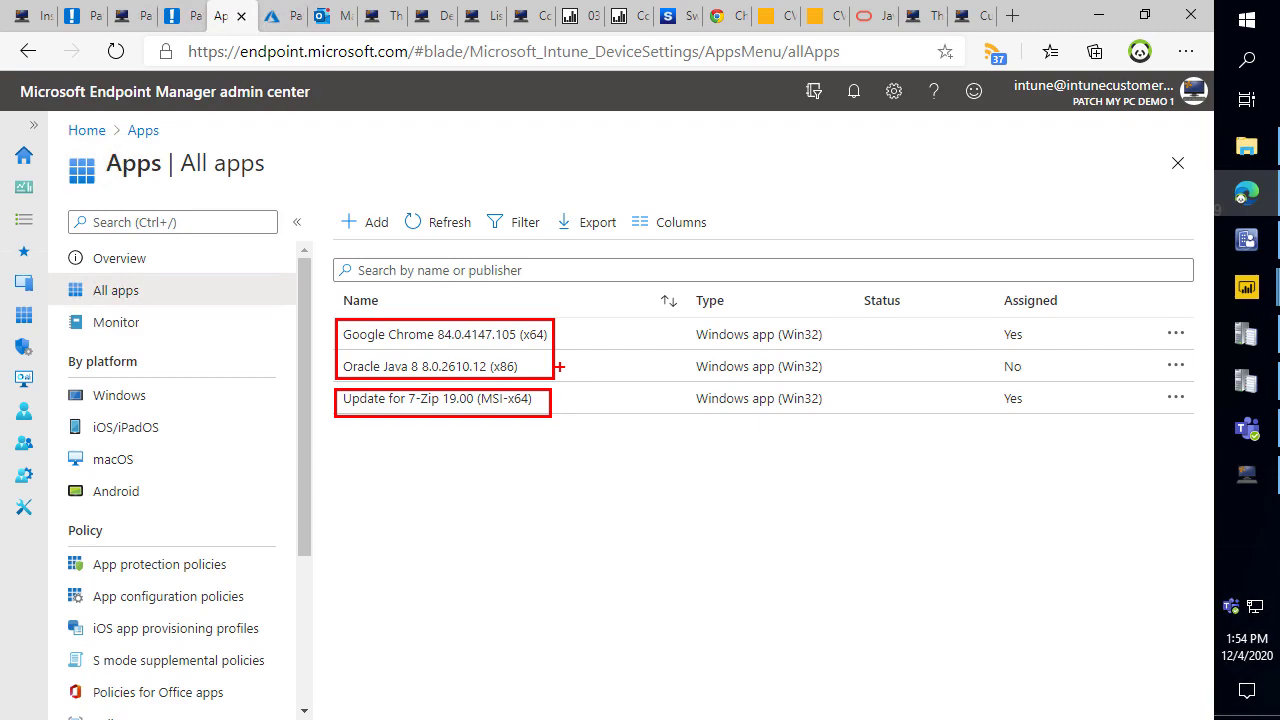
key(Escape)
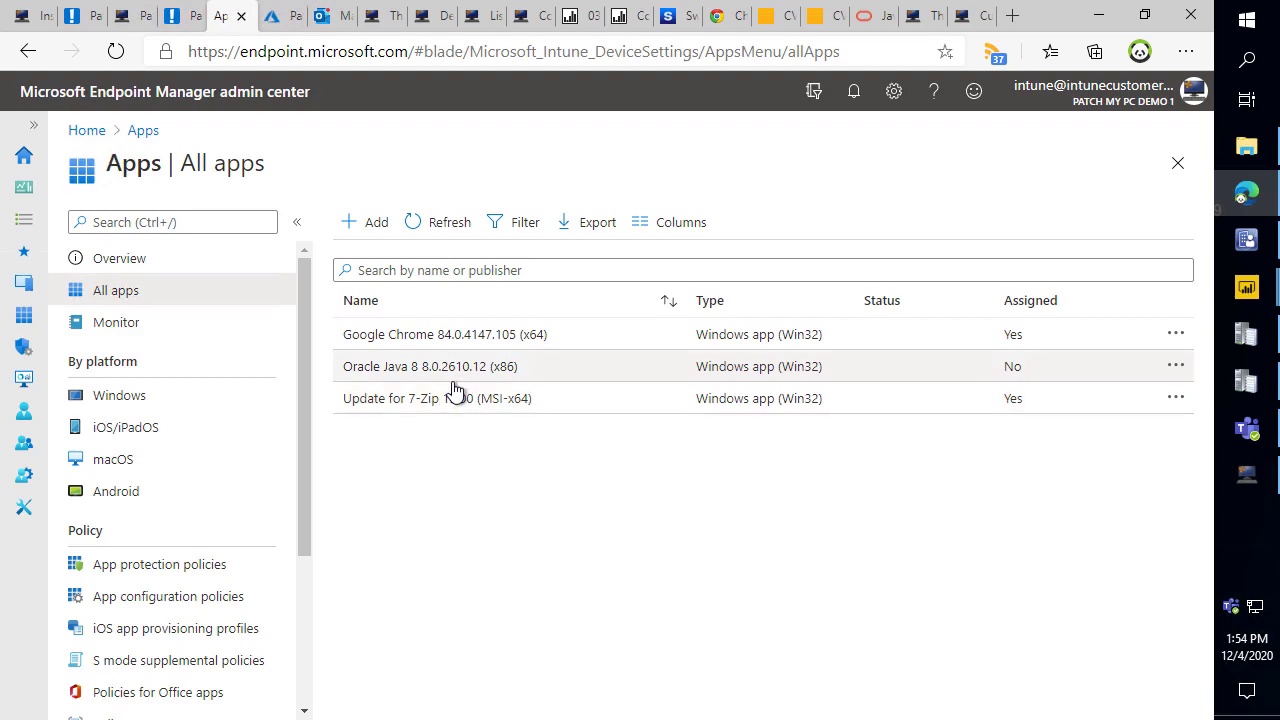
click(460, 402)
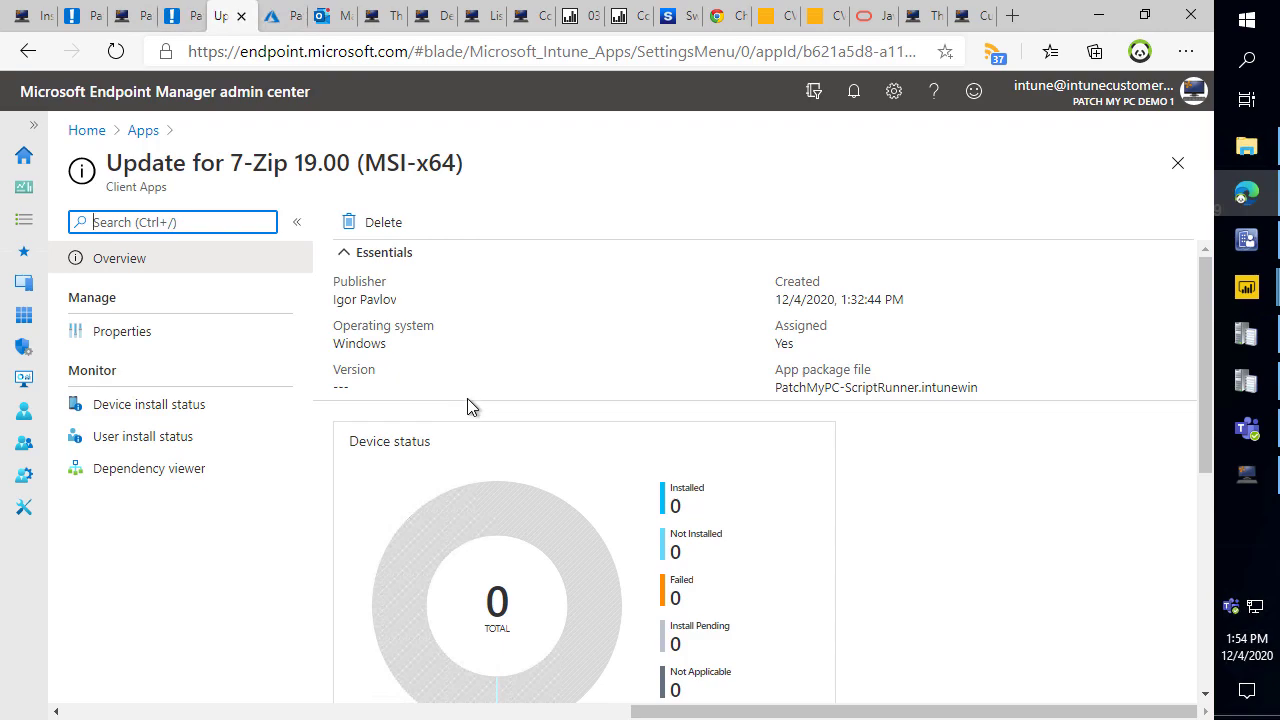
Show the 7-Zip update's Properties down to its Required assignment for All devices.
click(158, 333)
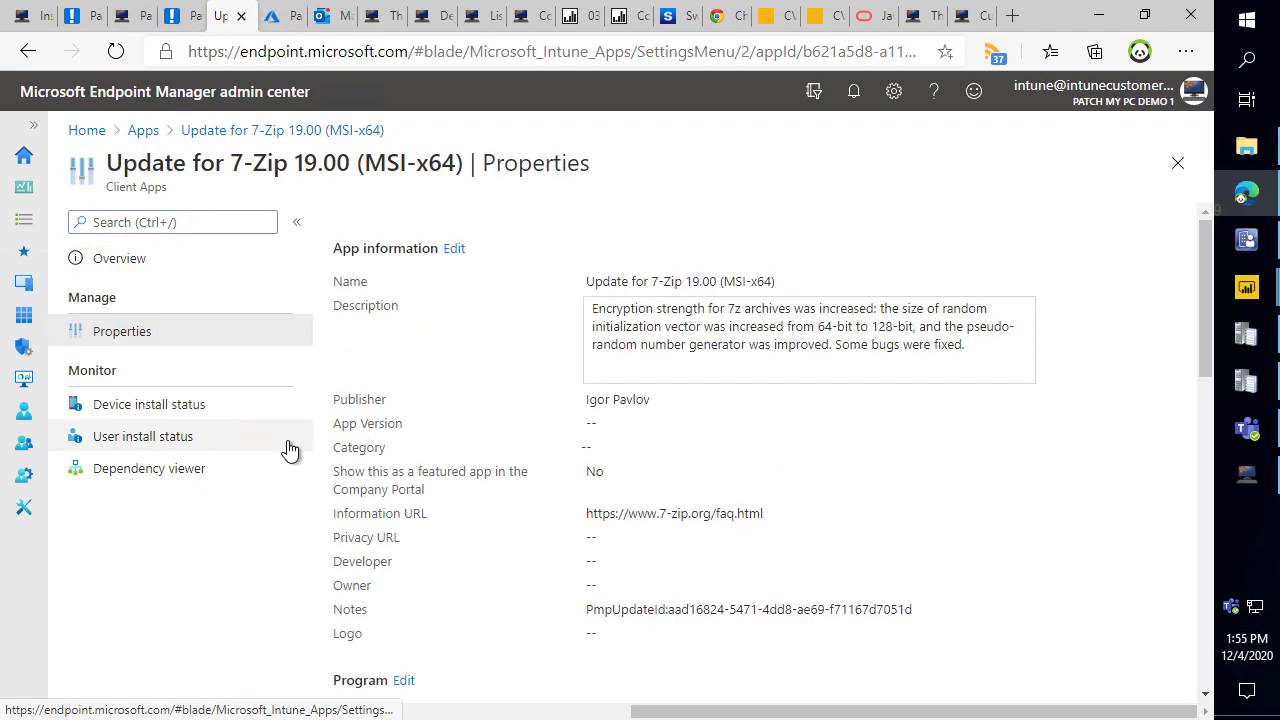
scroll(520, 302, down, 2)
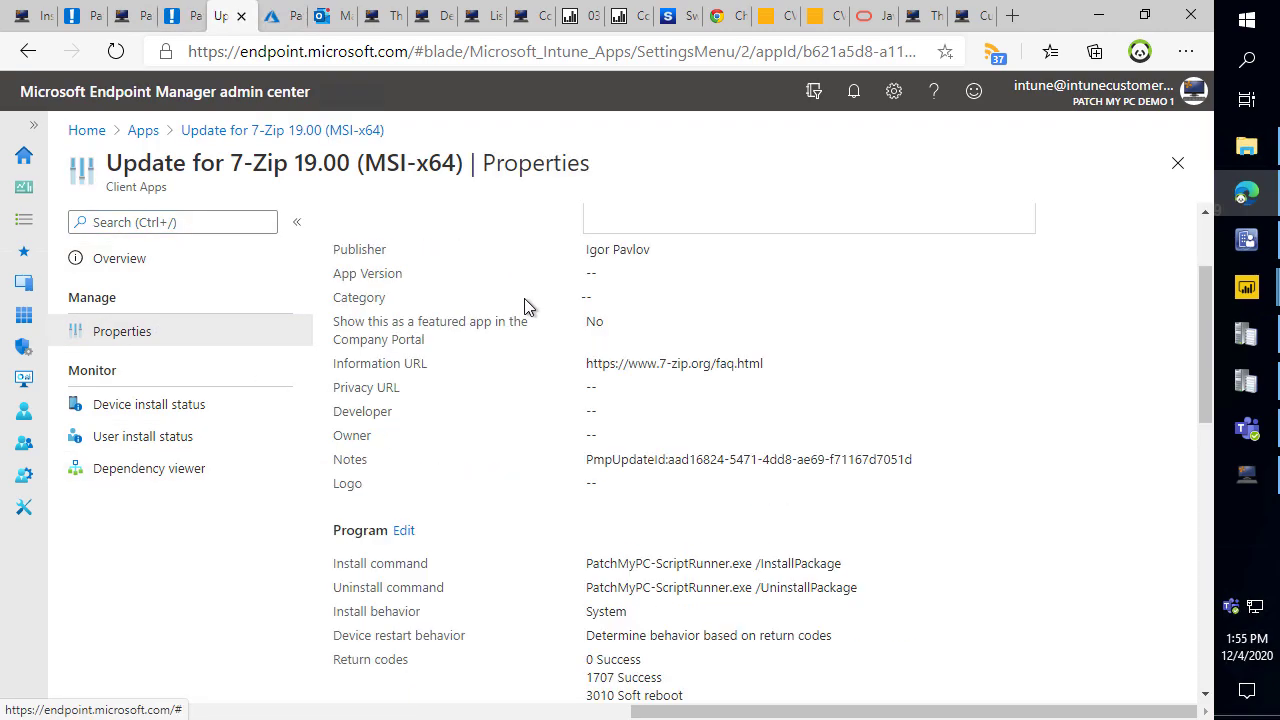
scroll(527, 302, down, 7)
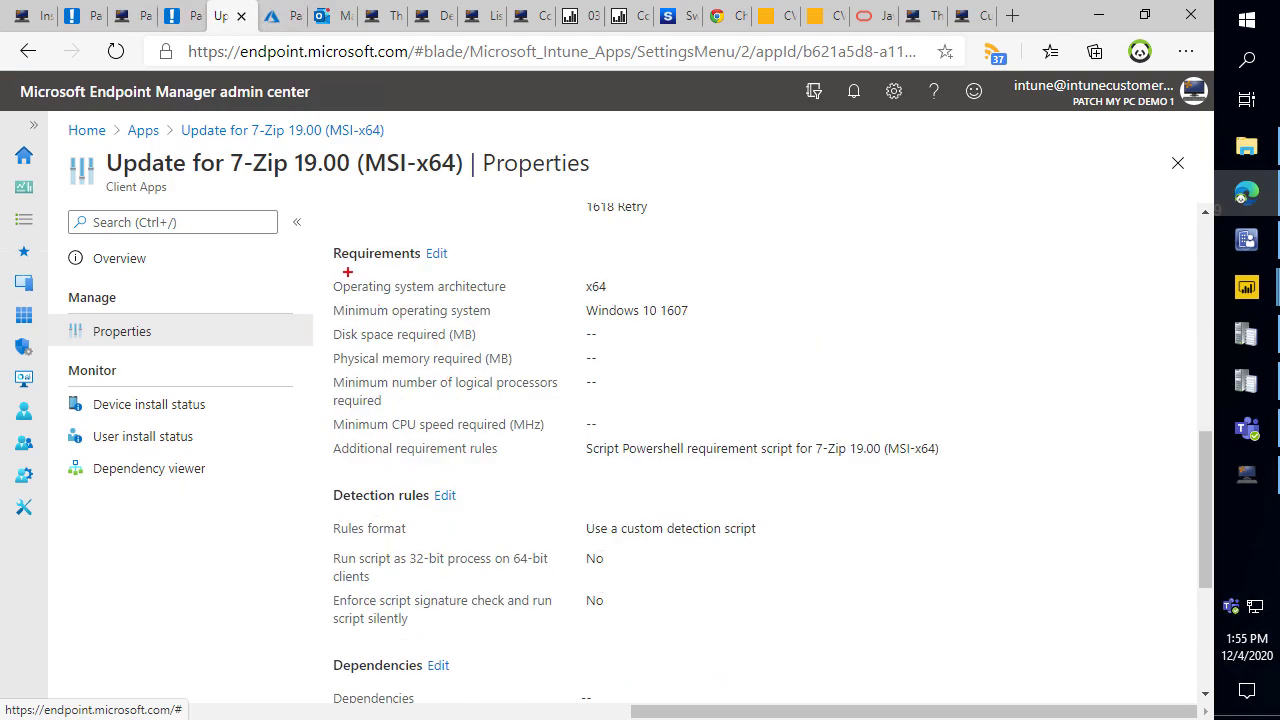
mouse_move(320, 240)
mouse_down()
mouse_move(488, 250)
mouse_move(780, 418)
mouse_move(994, 467)
mouse_up()
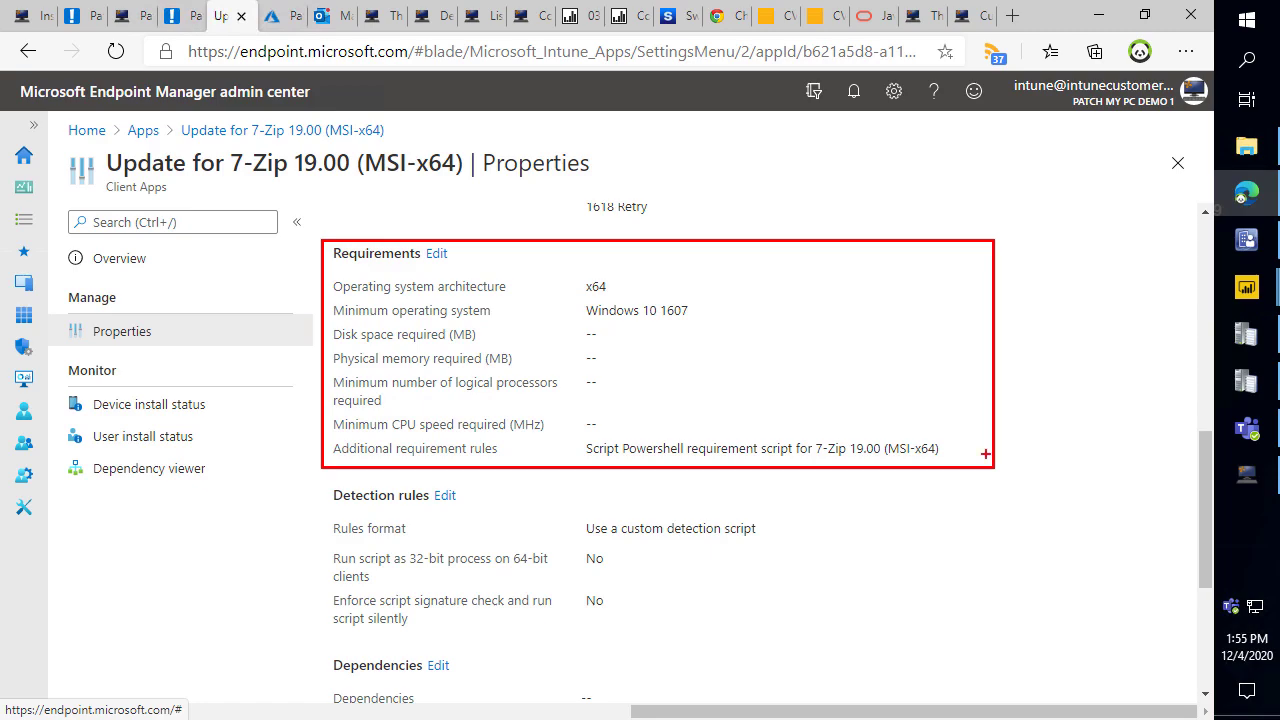
key(Escape)
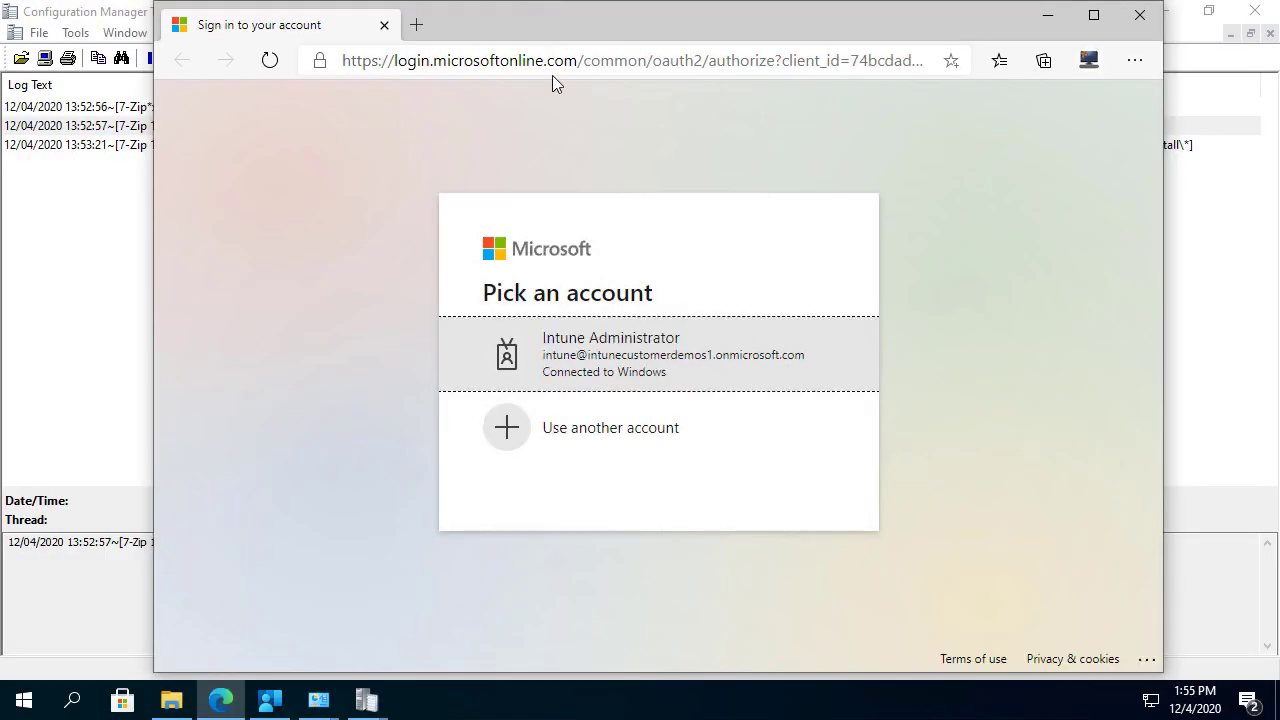
Bring Programs and Features with 7-Zip forward, then return to Patch My PC publishing settings.
click(318, 700)
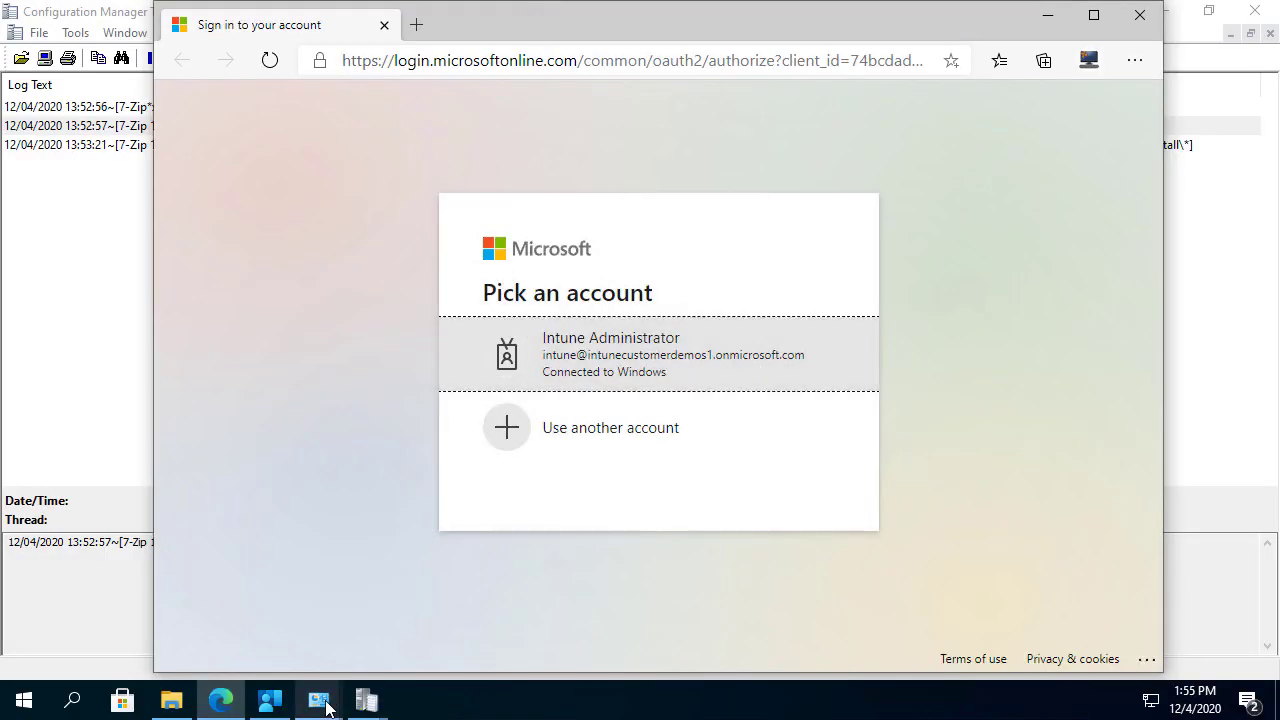
click(463, 608)
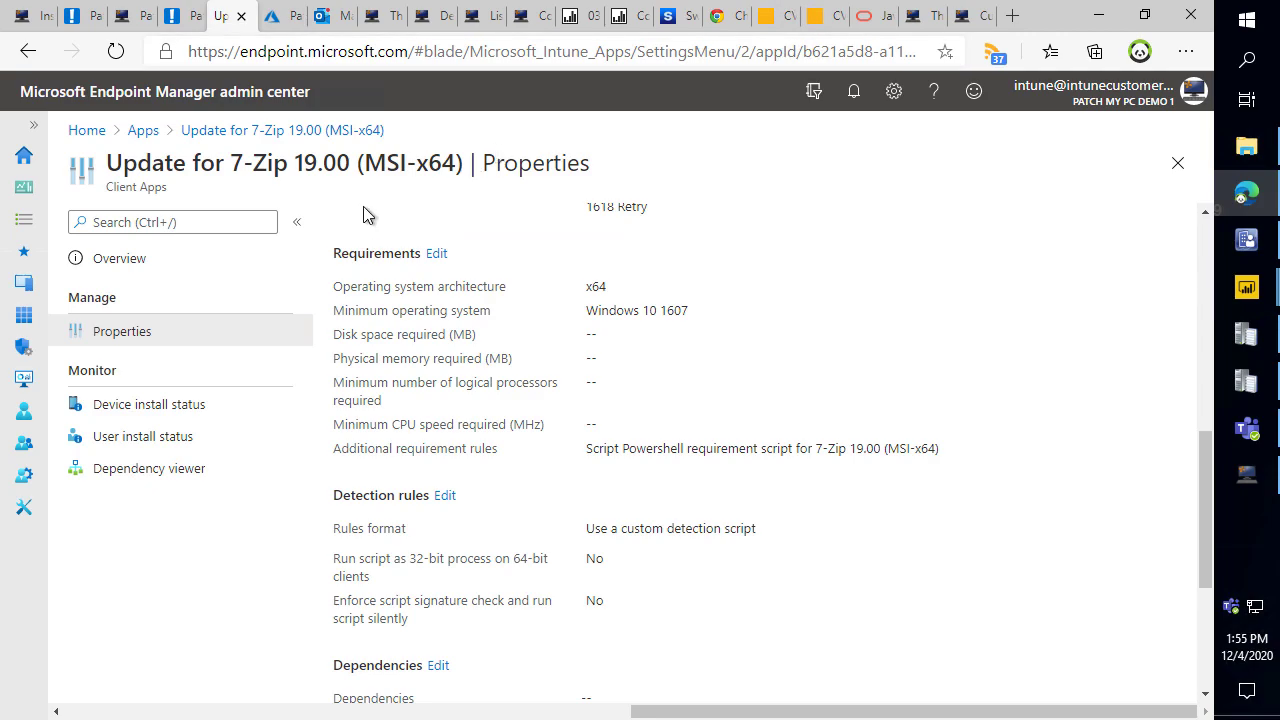
scroll(657, 369, down, 4)
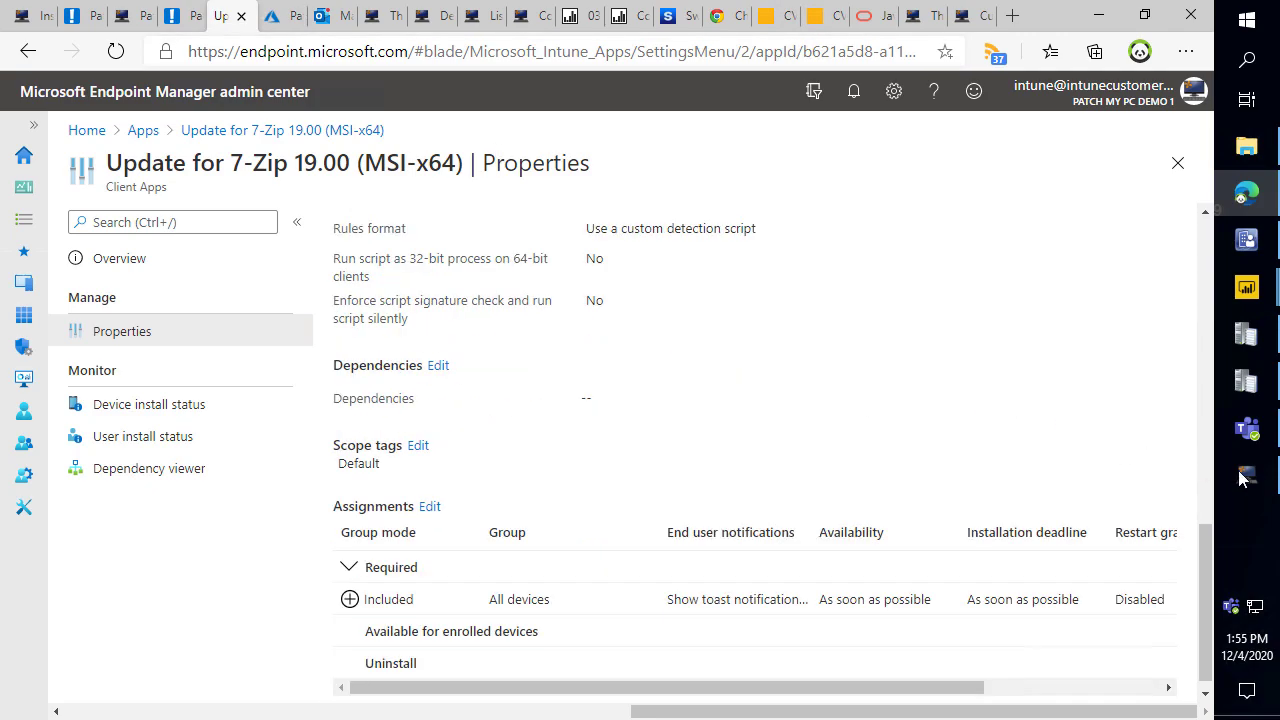
click(1246, 475)
Review the all-products Manage assignments options on the Intune Updates tab, noting the Required section.
click(440, 178)
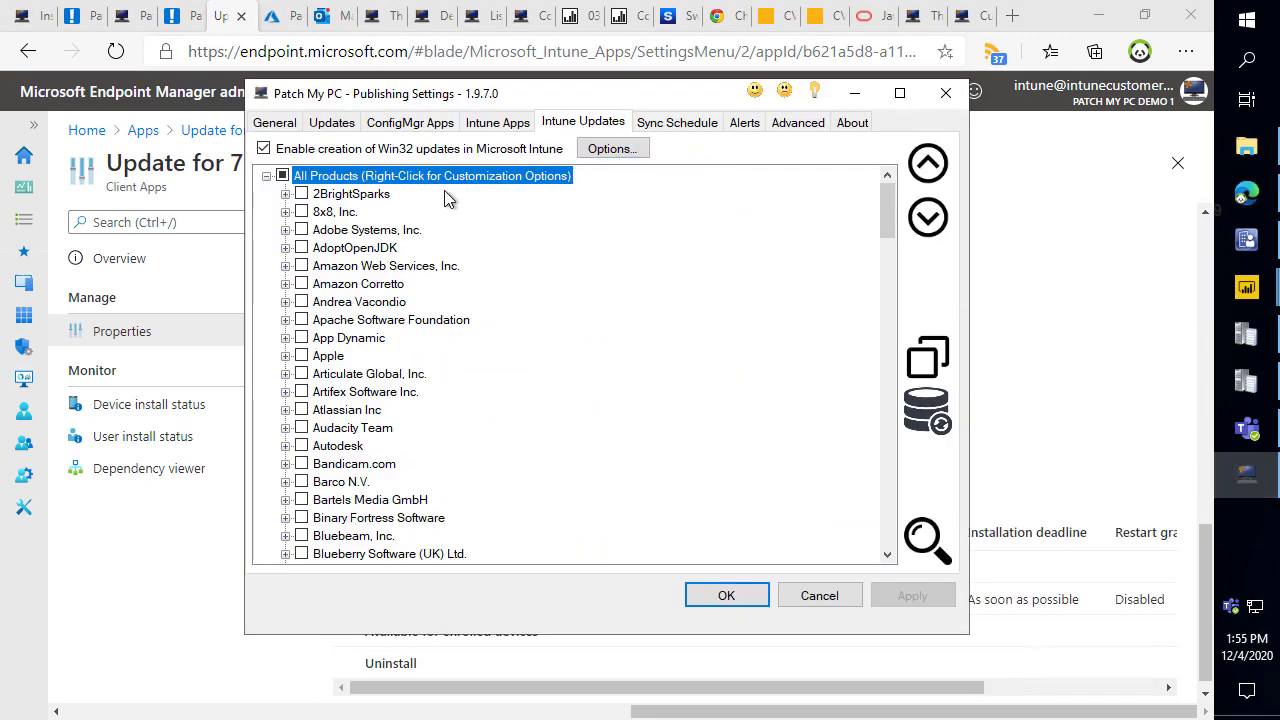
right_click(456, 174)
click(560, 410)
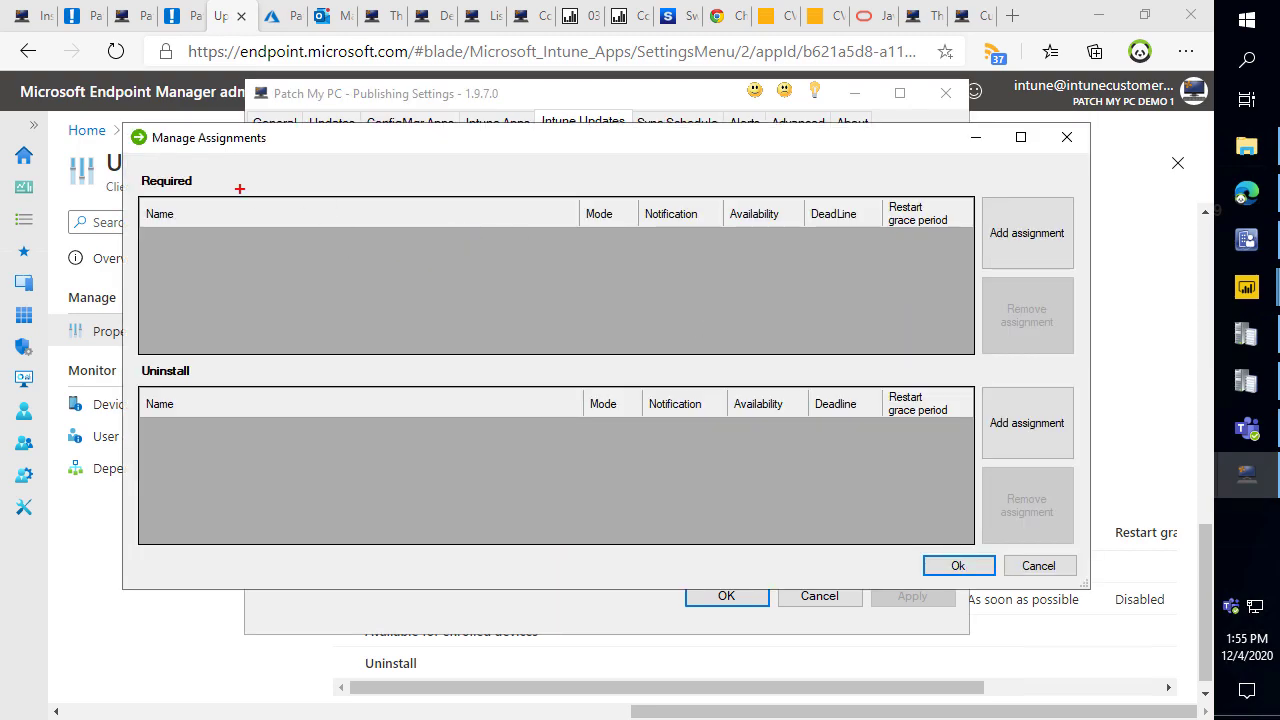
drag(133, 181, 108, 254)
key(Escape)
click(1038, 565)
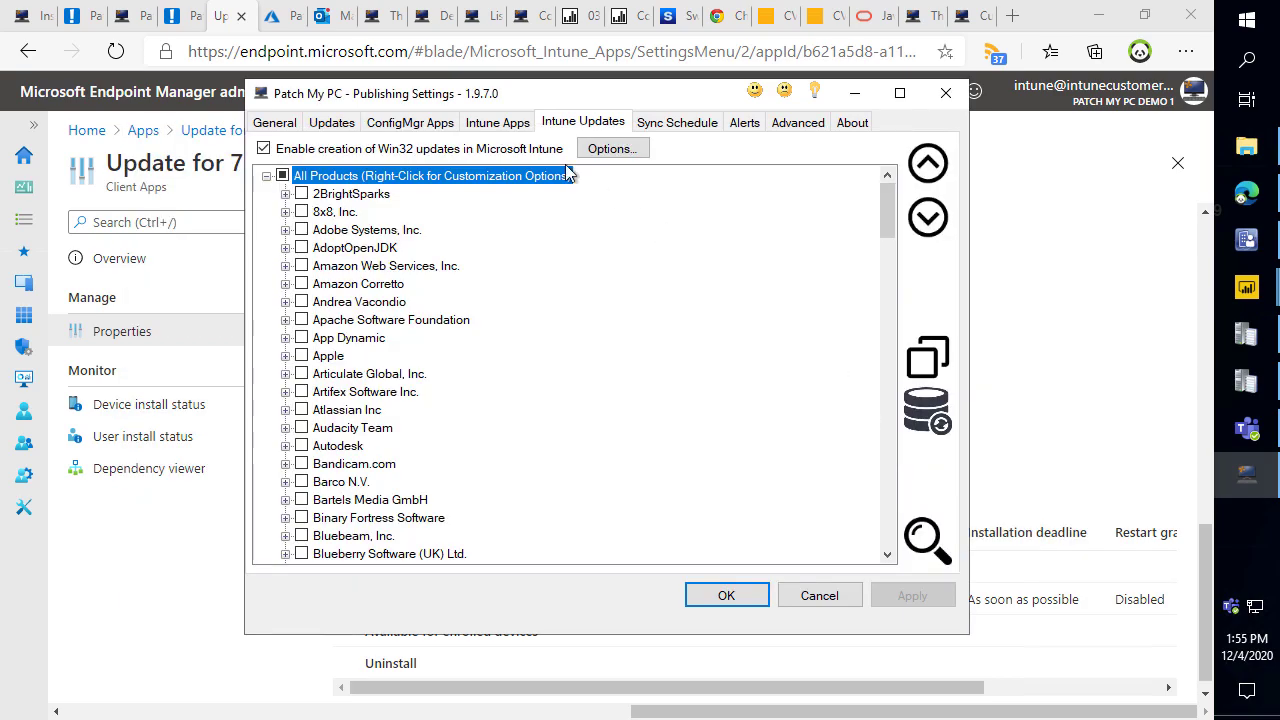
Compare the all-products assignment options on the Intune Apps tab, then cancel the publishing settings.
click(492, 123)
right_click(396, 177)
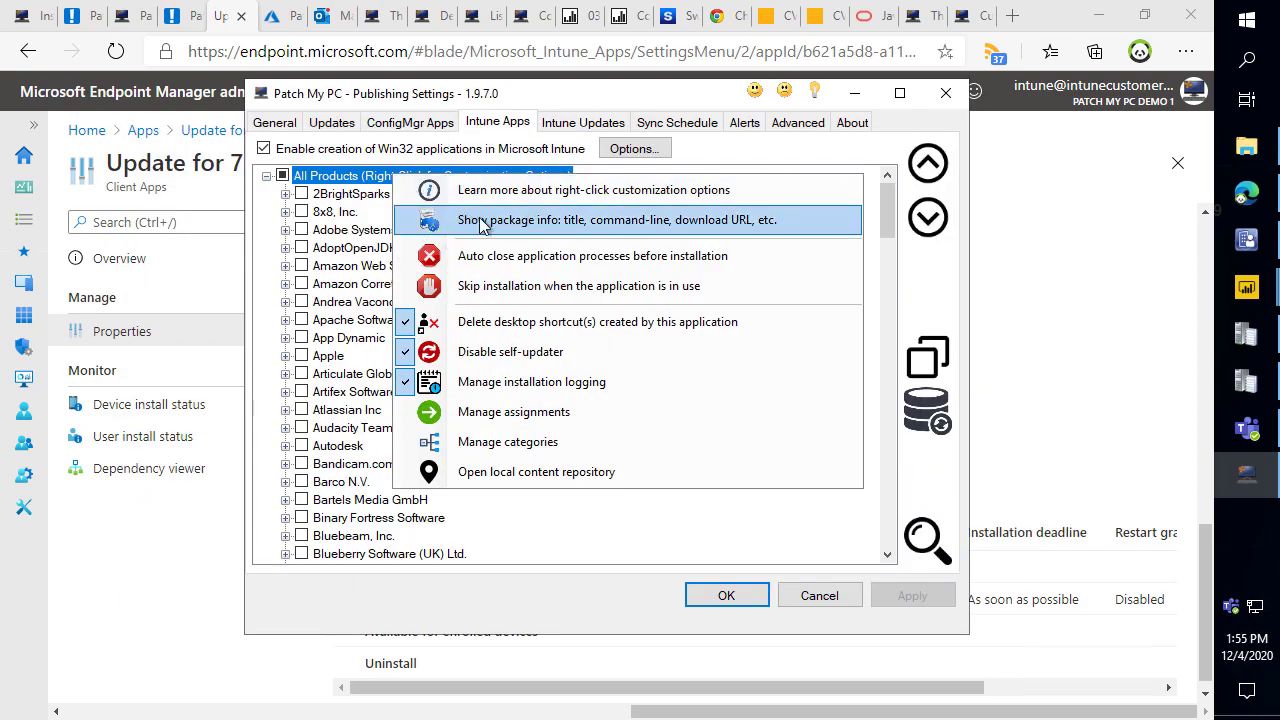
click(500, 411)
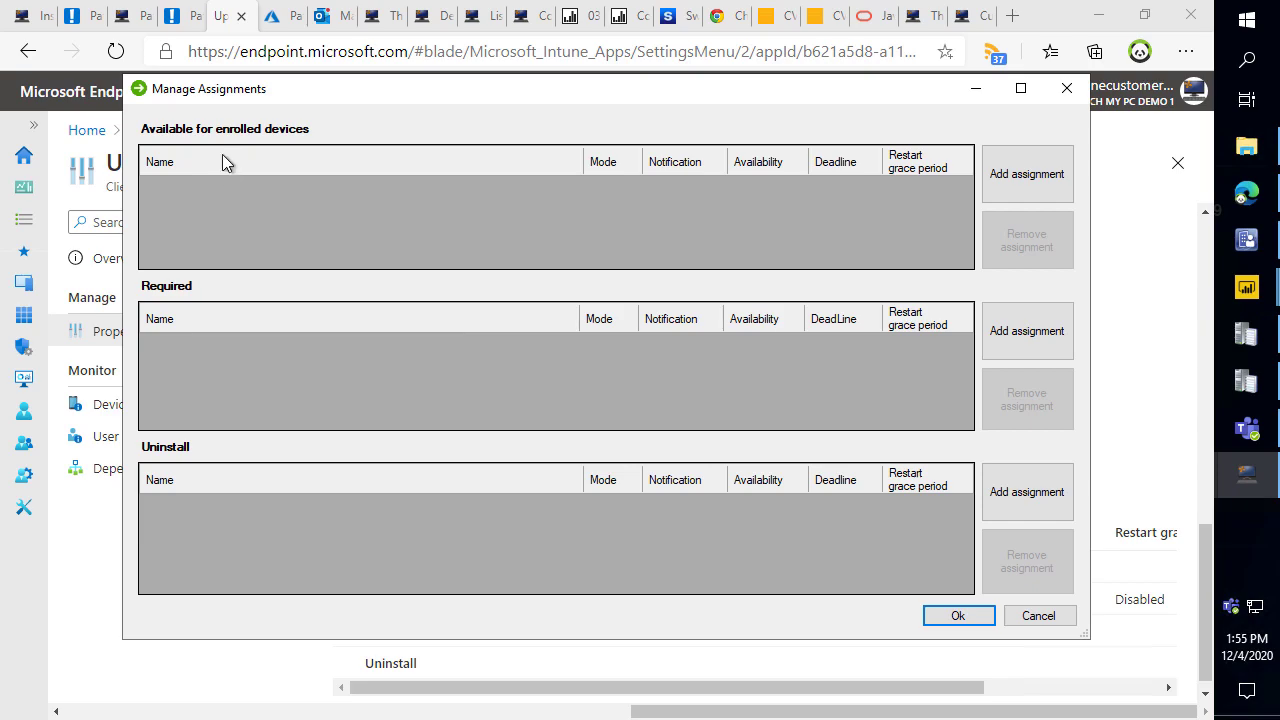
click(1057, 622)
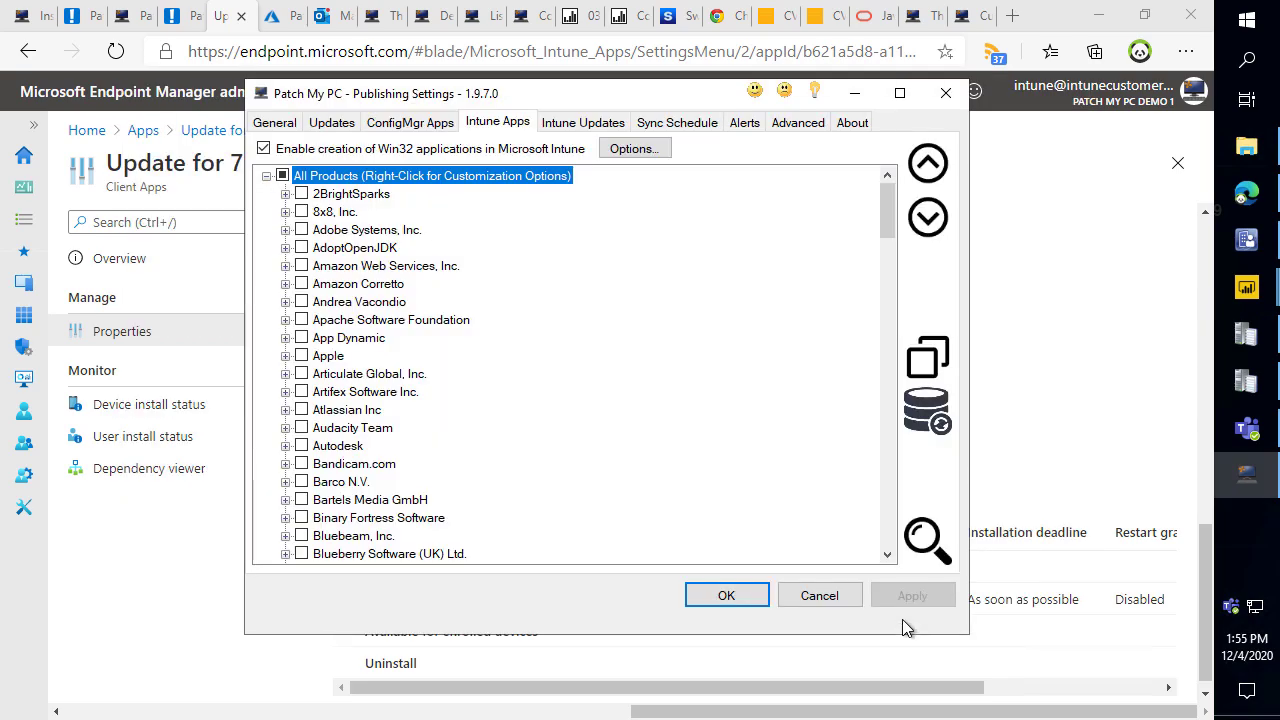
click(818, 595)
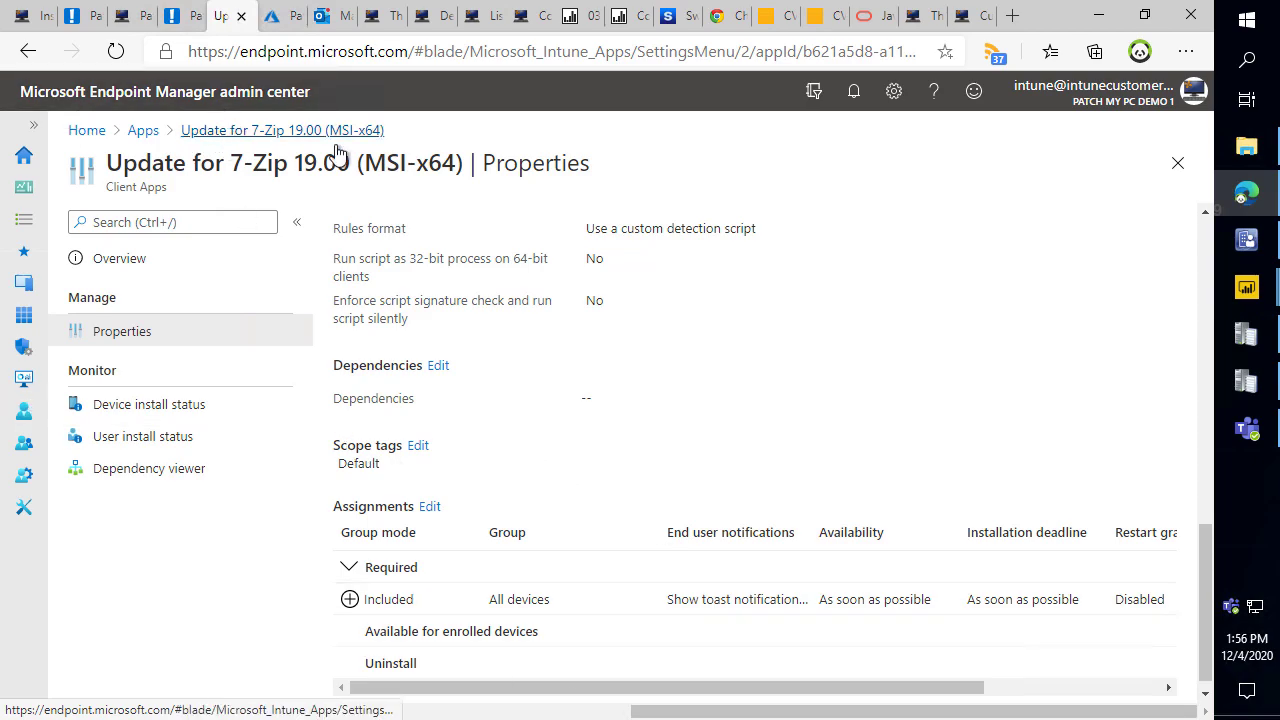
Return to Configuration Manager and point out Google Chrome 84.0.4147.105's Required: 0 count.
click(1246, 239)
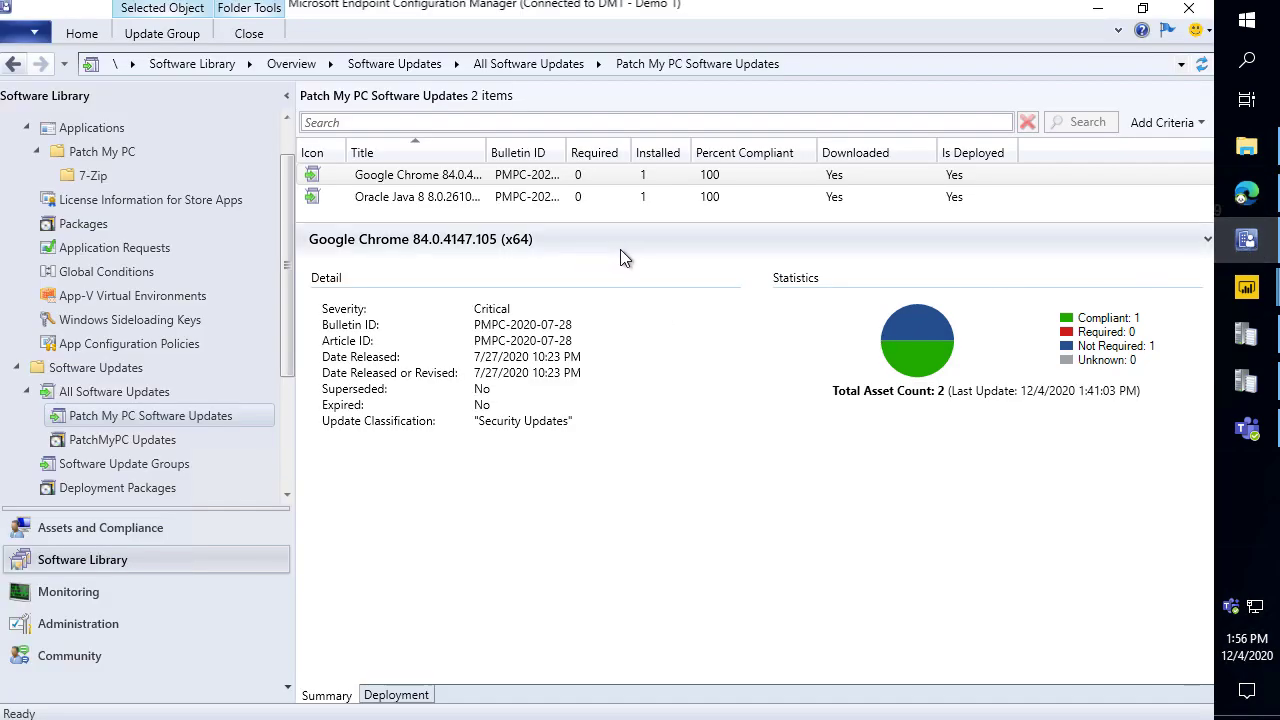
drag(1051, 331, 970, 332)
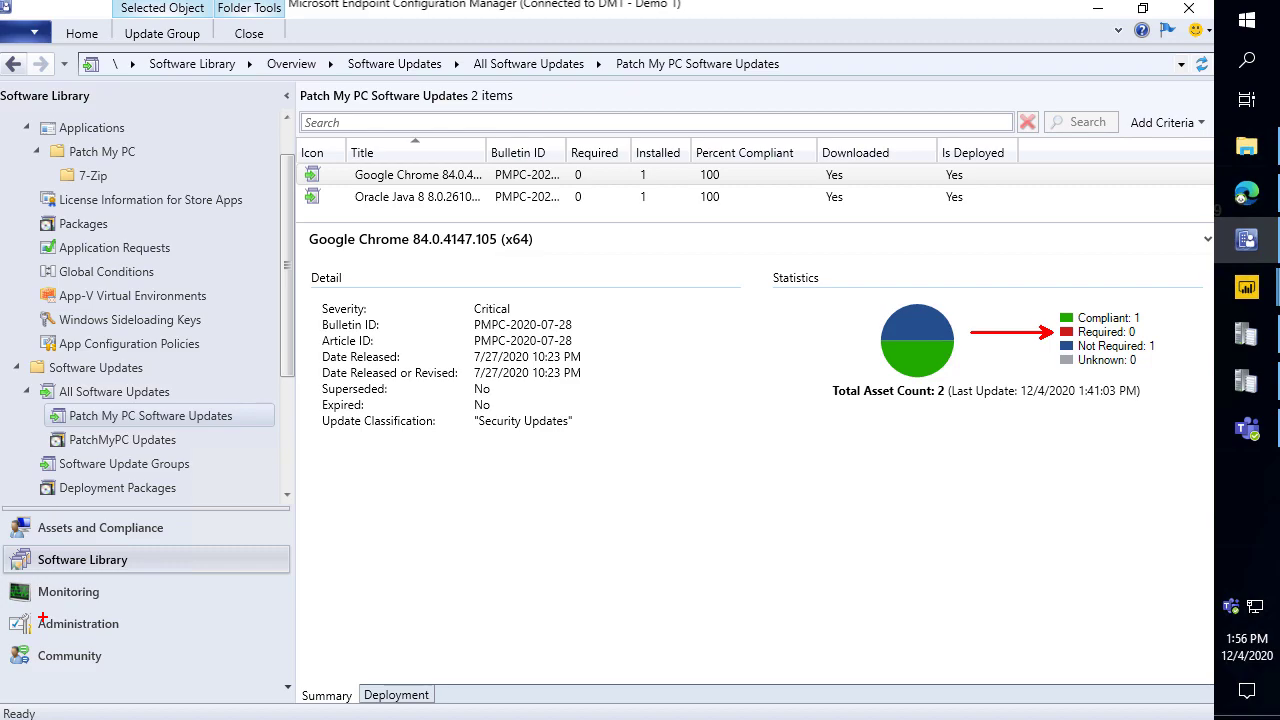
key(alt+Tab)
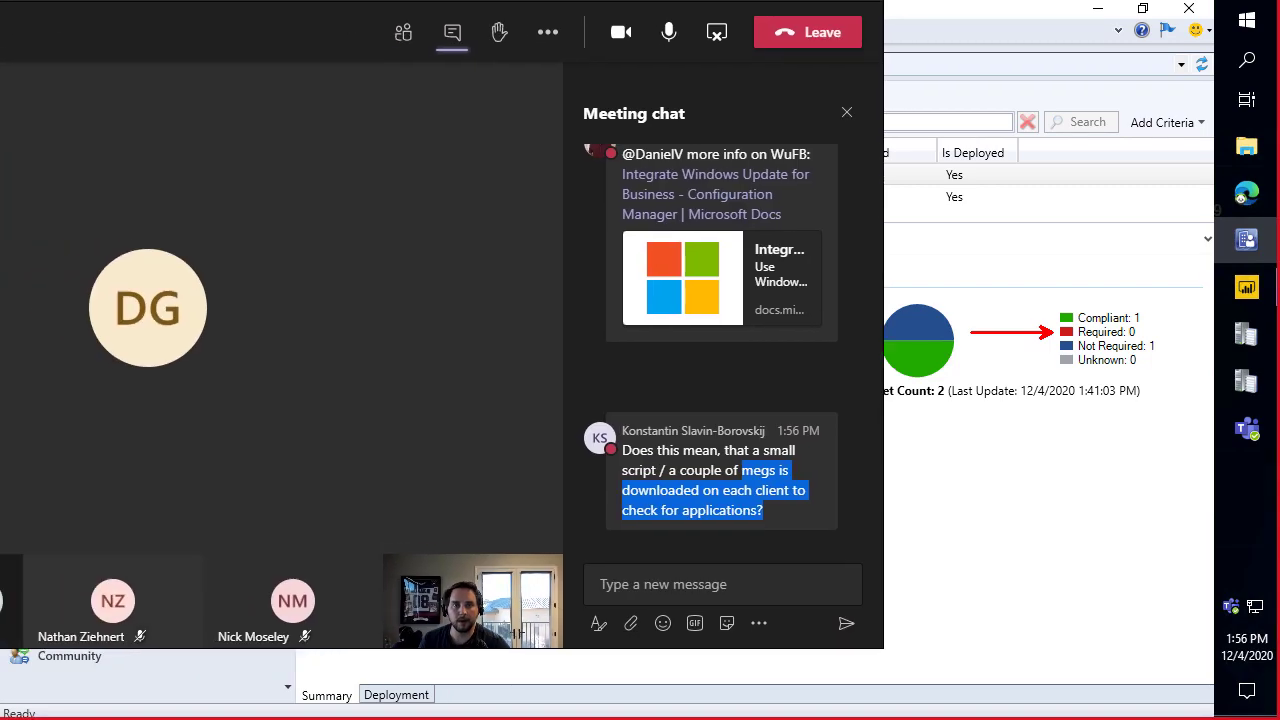
scroll(1039, 440, up, 15)
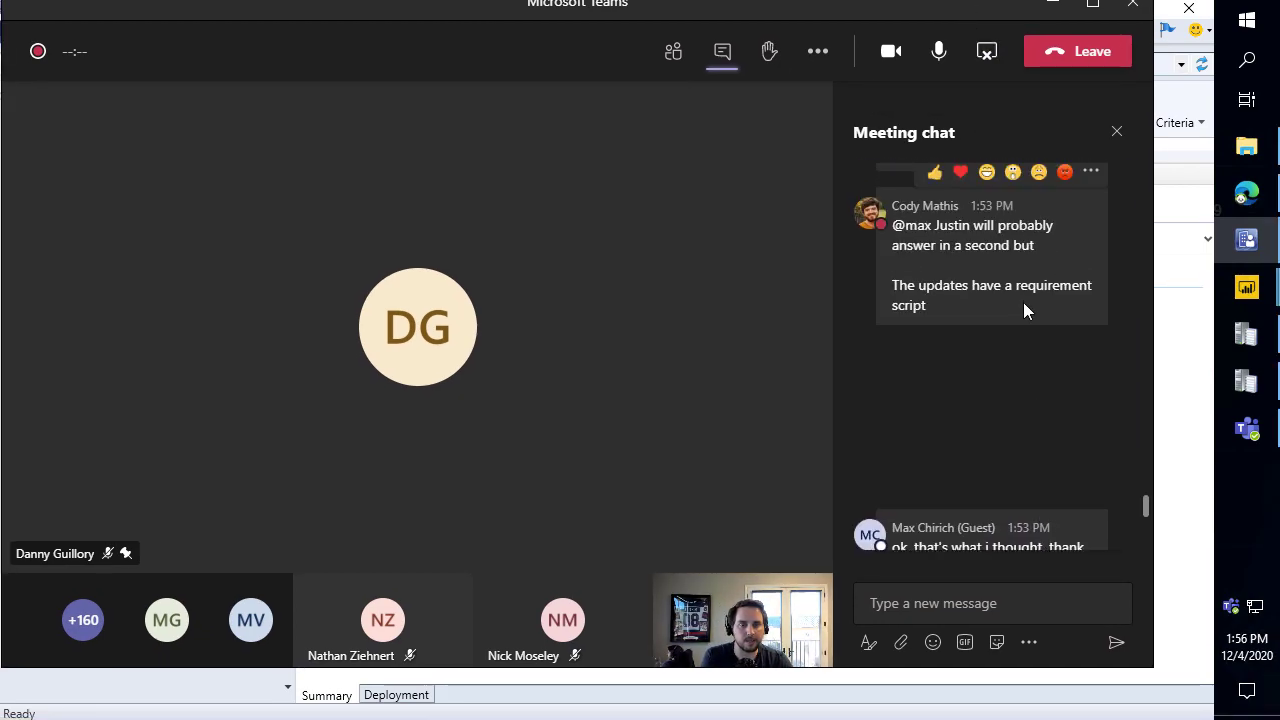
scroll(1030, 222, up, 3)
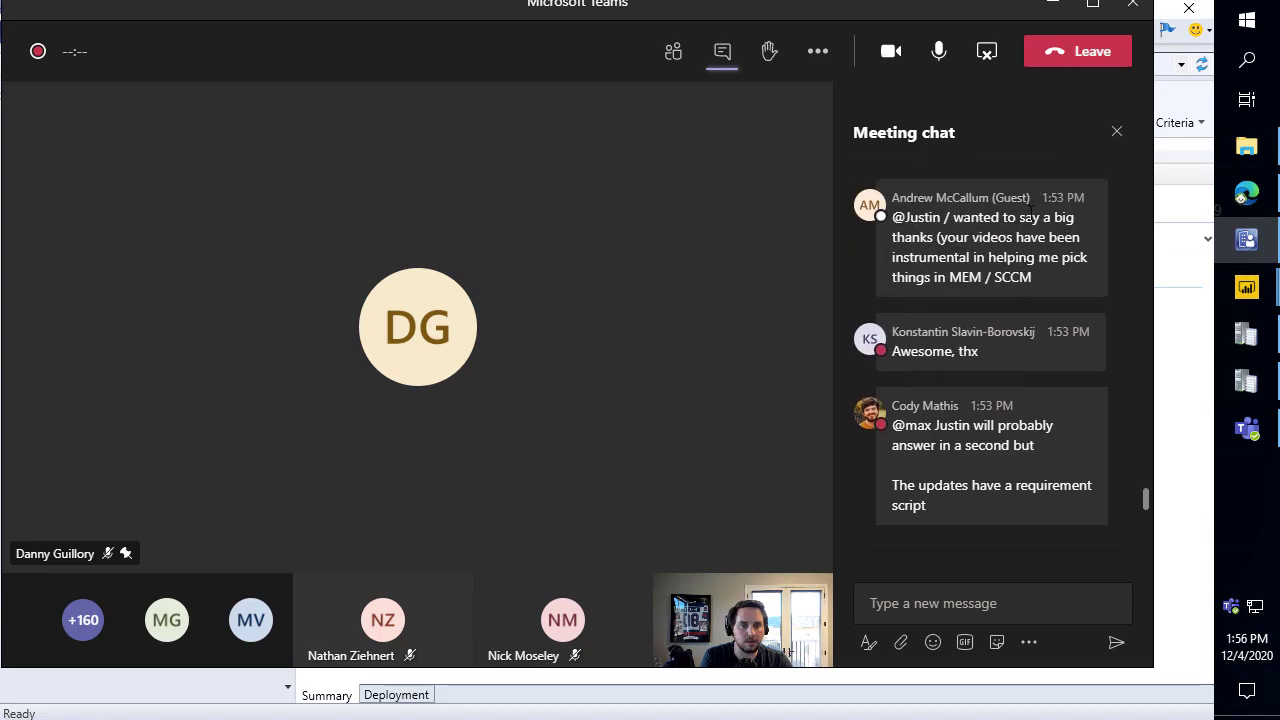
drag(1000, 219, 1074, 282)
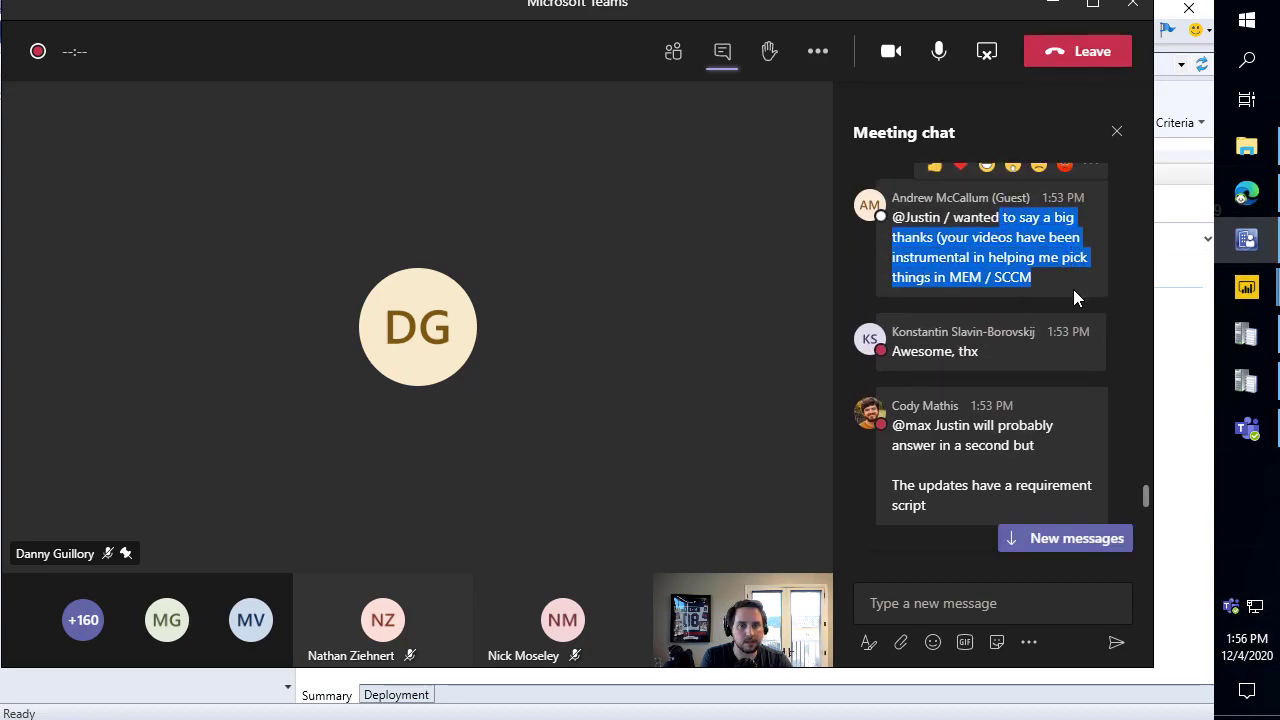
scroll(1037, 358, down, 5)
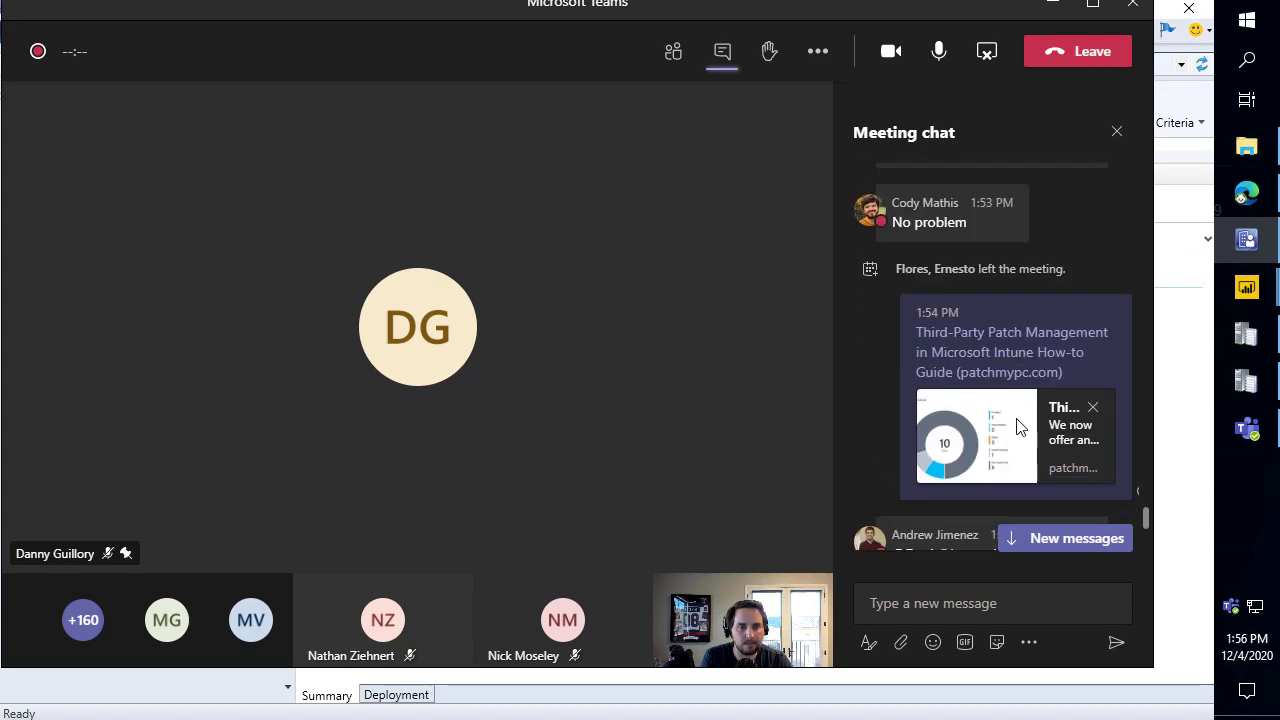
scroll(1012, 426, down, 5)
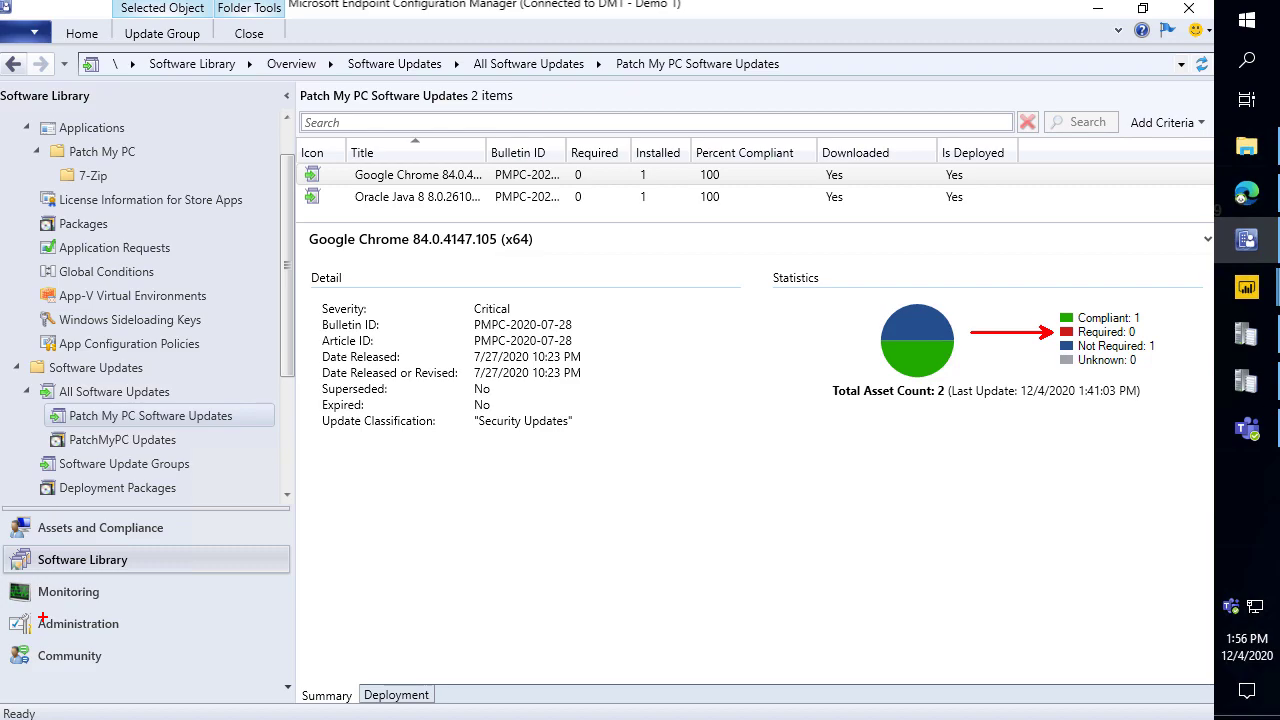
key(alt+Tab)
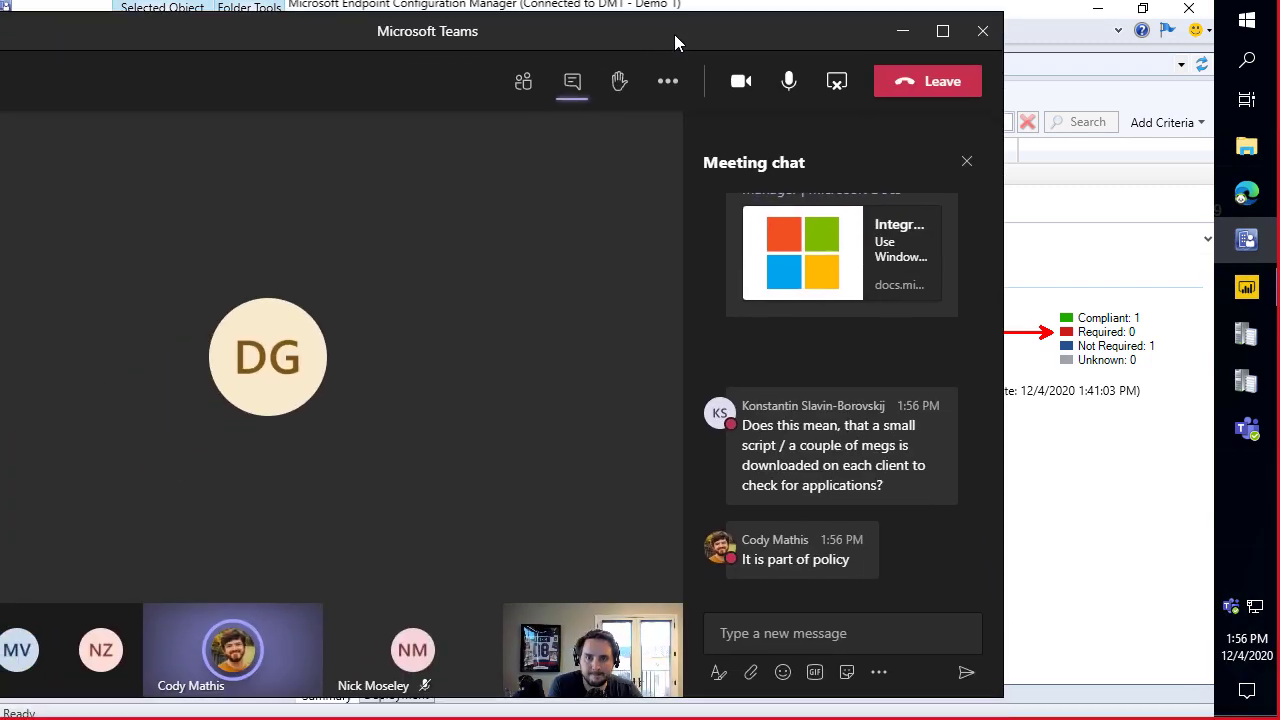
click(926, 362)
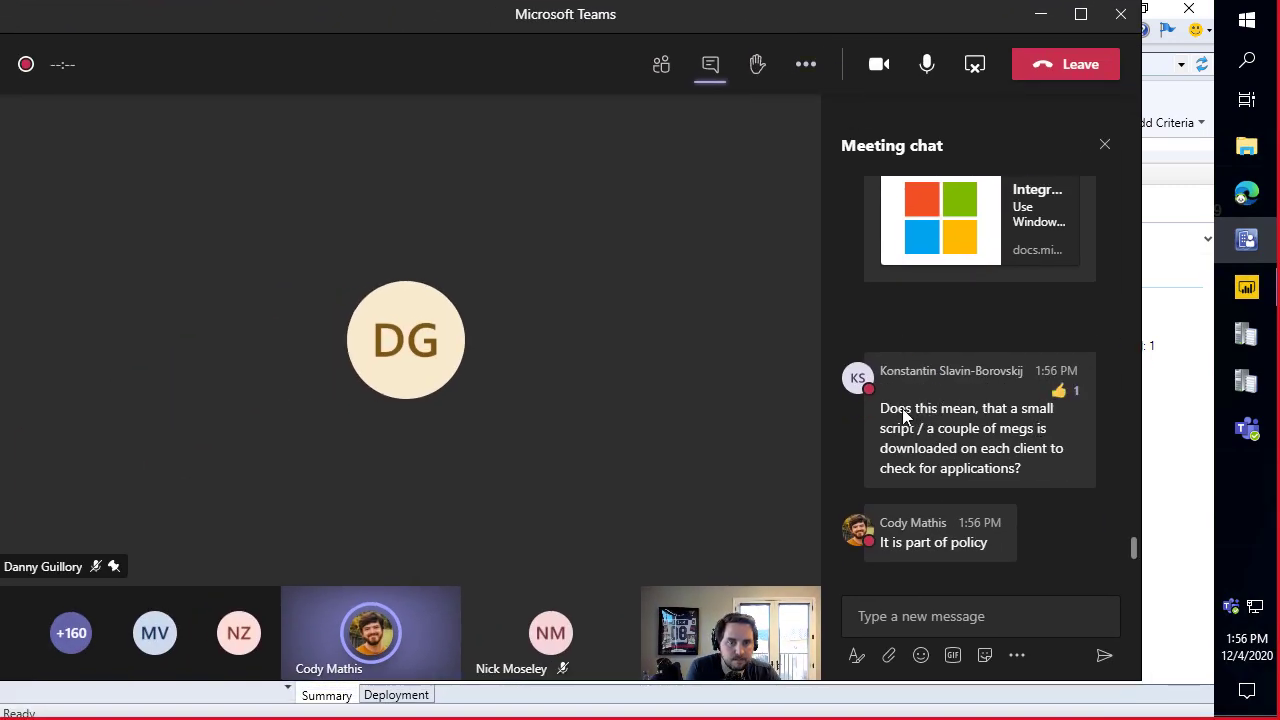
drag(880, 408, 1028, 470)
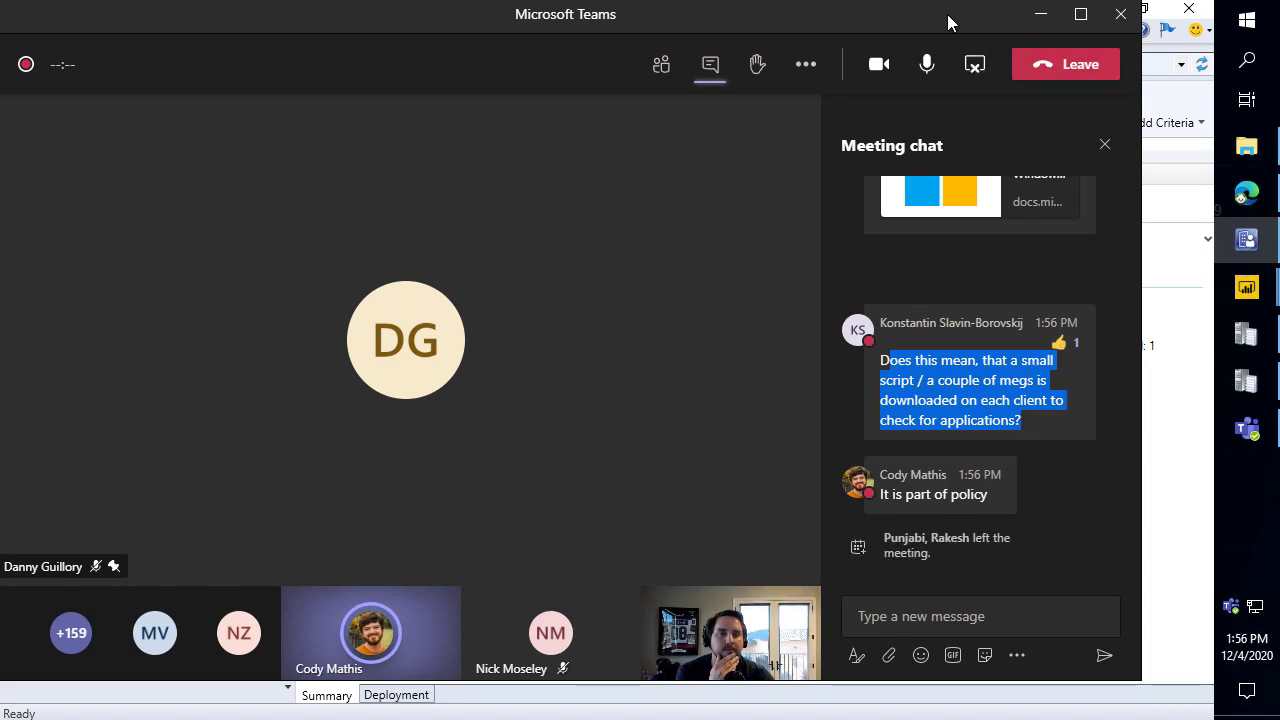
drag(947, 14, 968, 0)
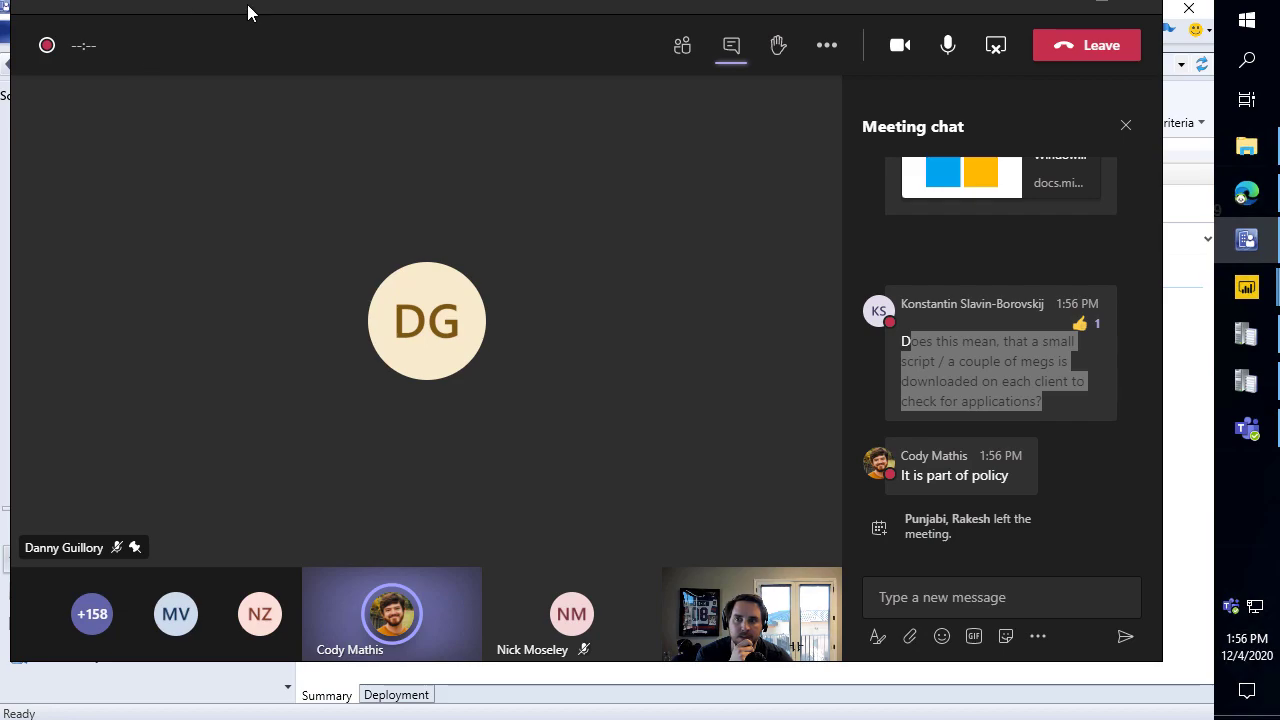
double_click(1010, 378)
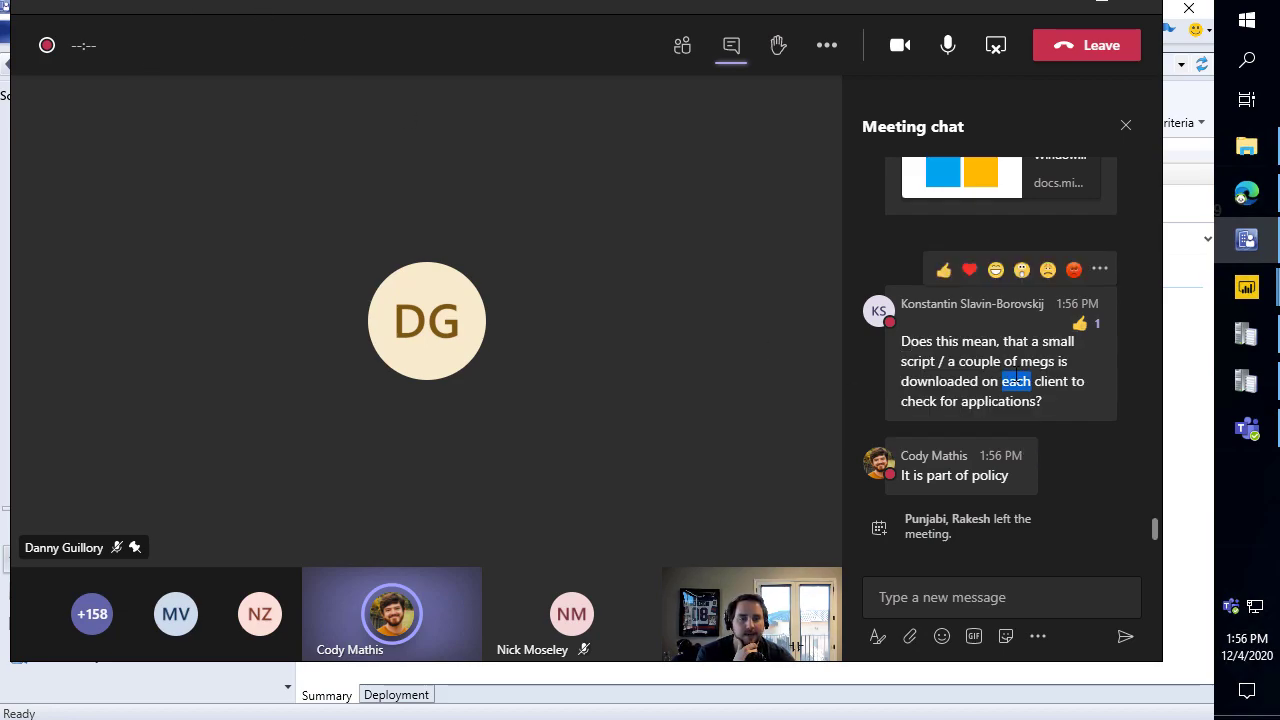
click(976, 361)
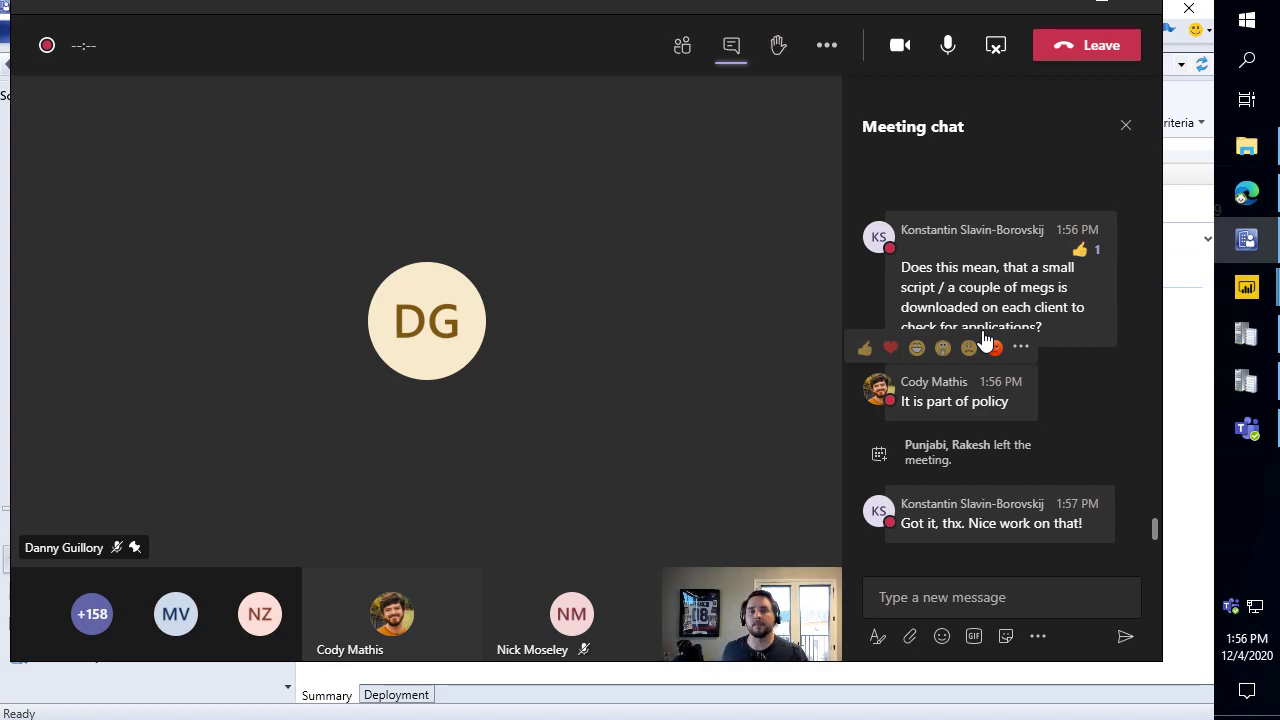
scroll(1086, 362, up, 3)
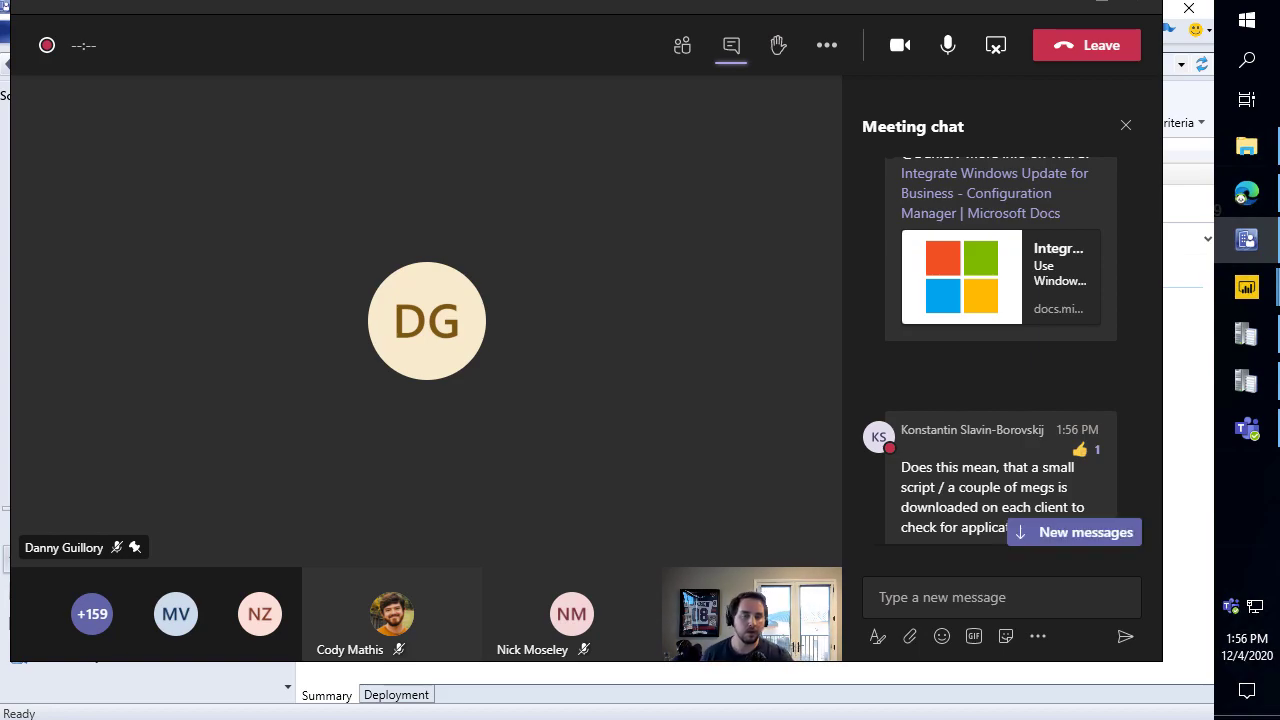
click(1049, 531)
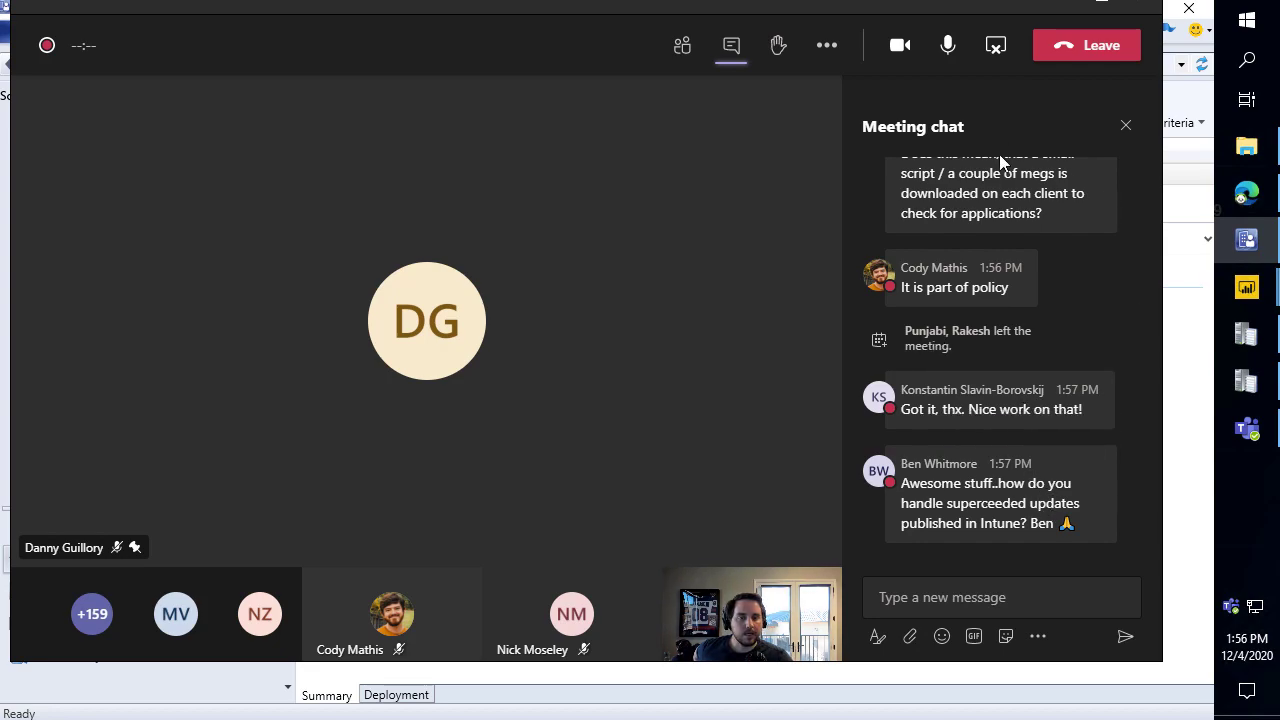
drag(985, 7, 0, 215)
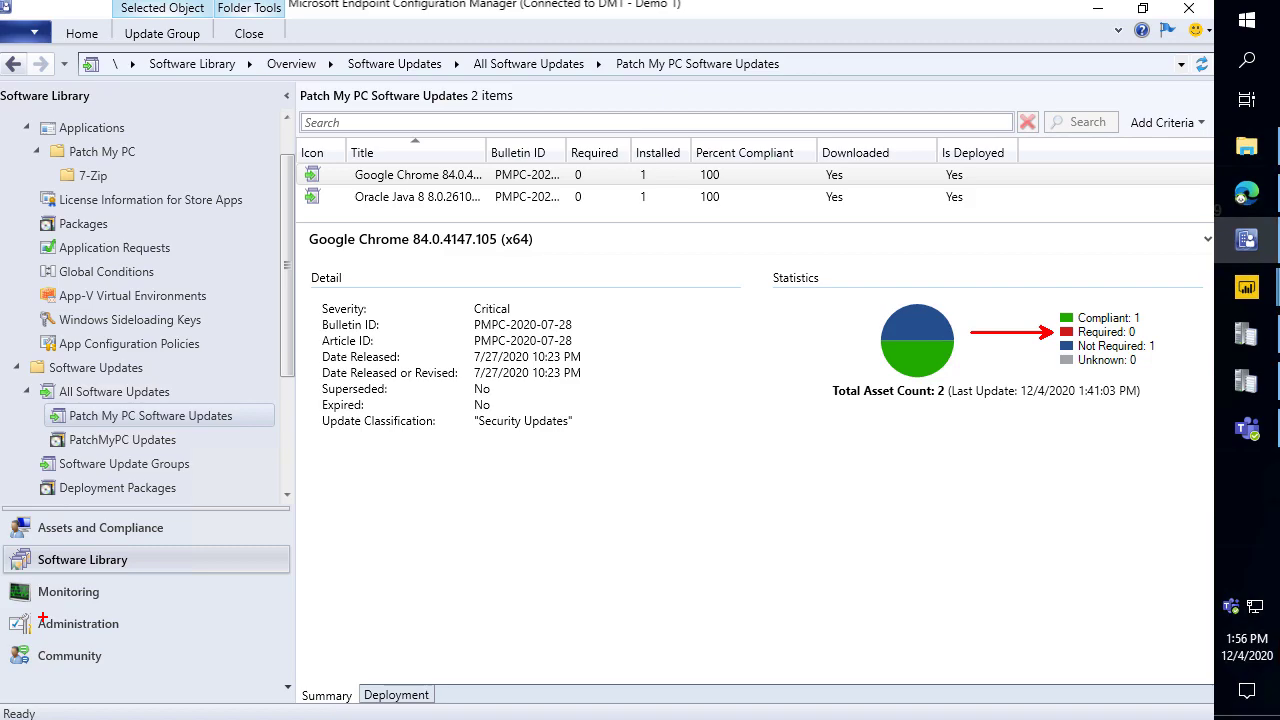
Minimize the browser and Power BI dashboard, then launch Patch My PC Publishing Service from the desktop.
key(Escape)
key(alt+Tab)
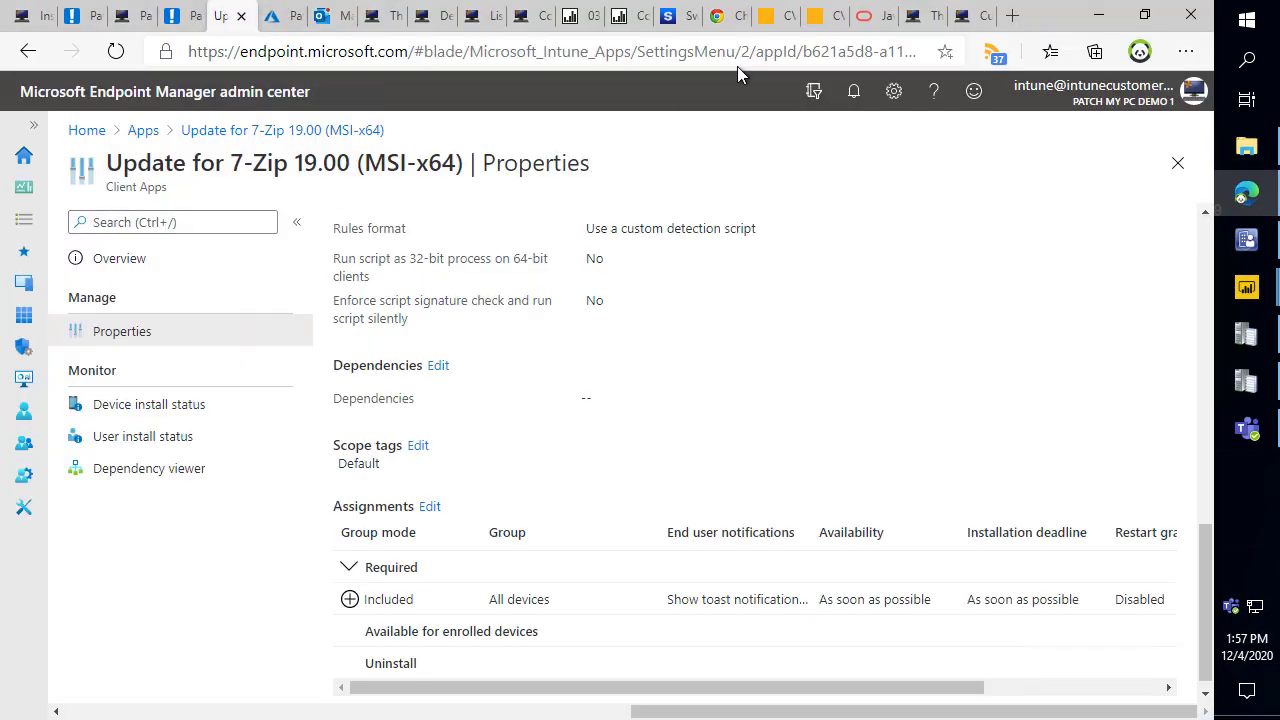
click(1102, 16)
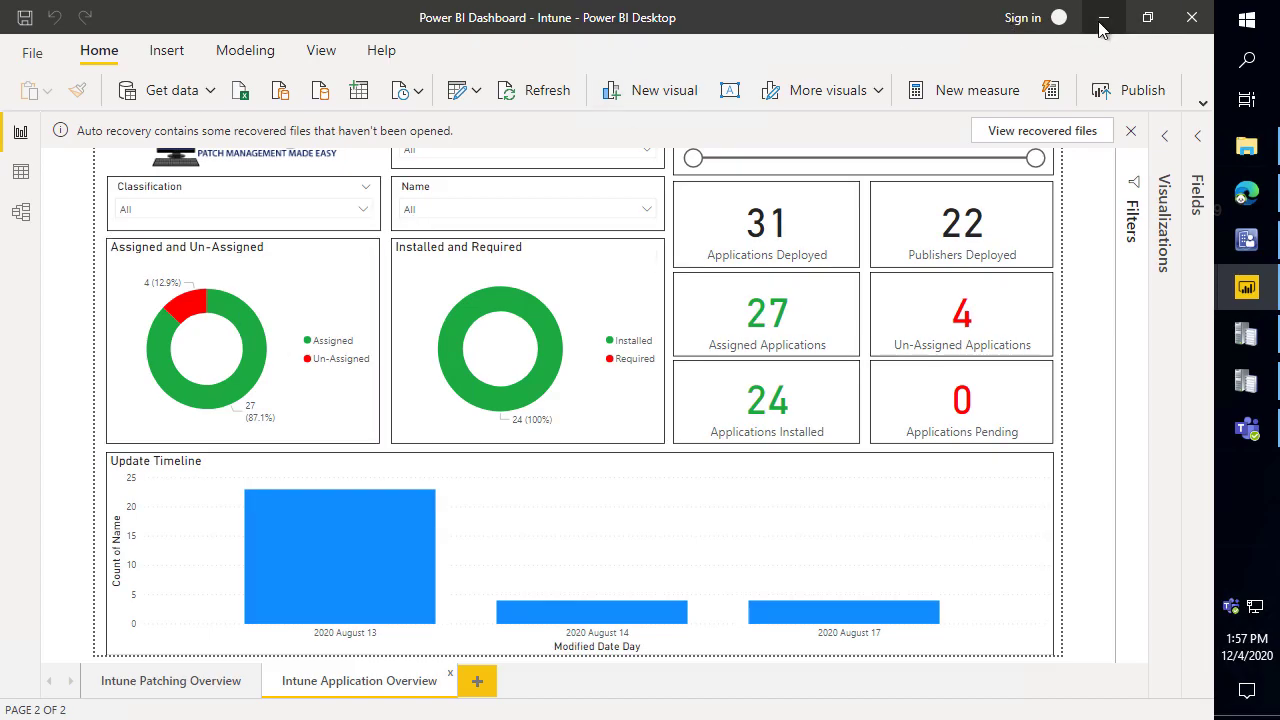
click(1102, 22)
double_click(45, 430)
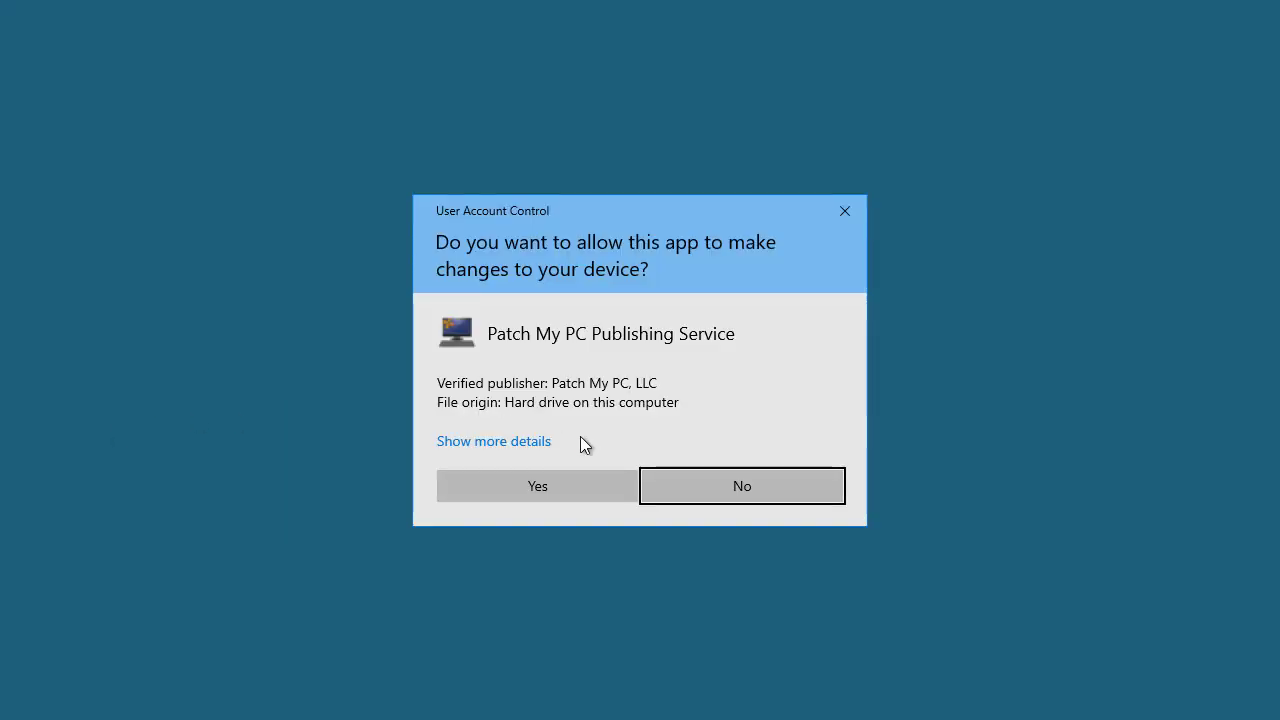
Approve the UAC prompt, review Intune Apps Options, and open the Win32 application options (More Info) article.
click(566, 491)
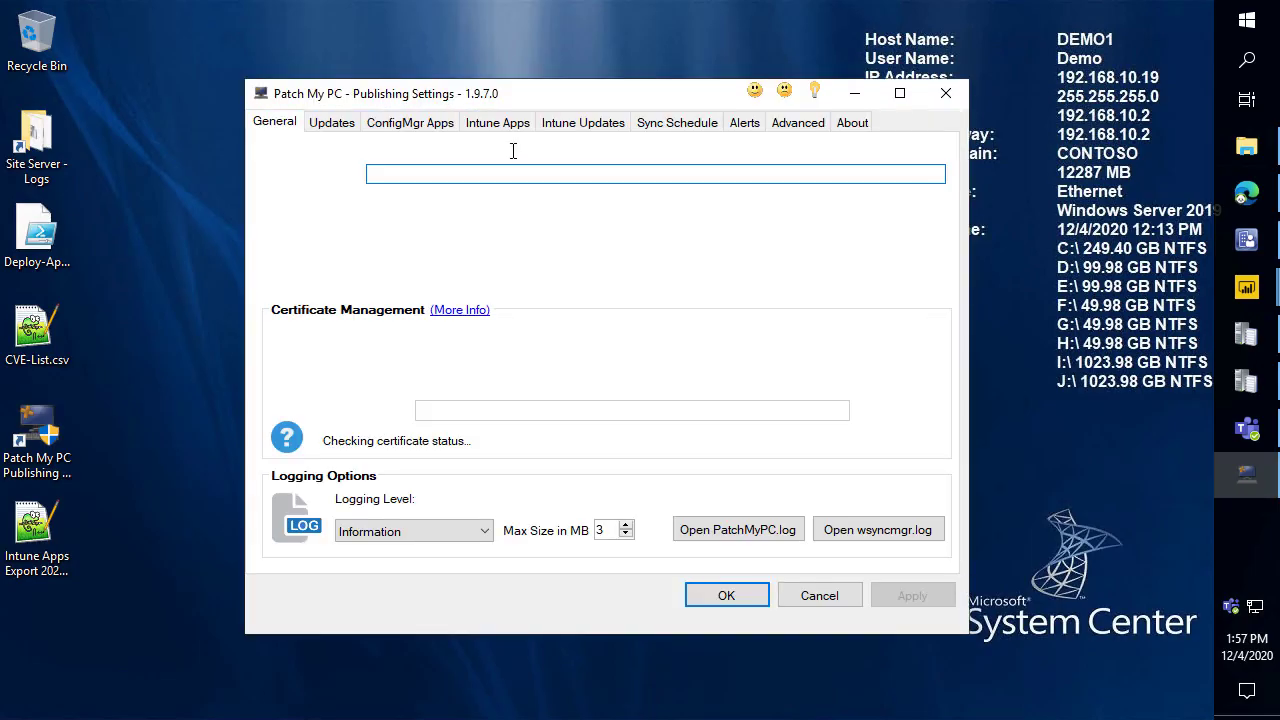
click(496, 124)
click(634, 149)
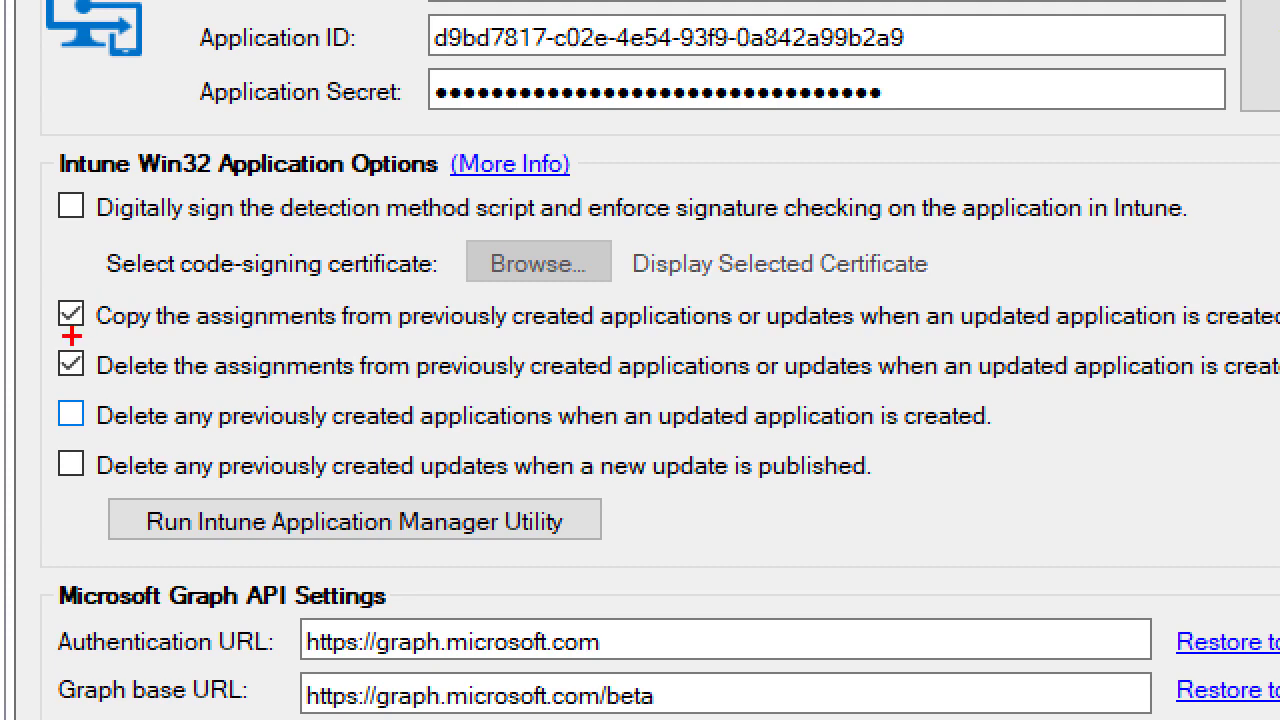
mouse_move(46, 338)
mouse_down()
mouse_move(584, 404)
mouse_move(1020, 357)
mouse_move(1278, 398)
mouse_move(1264, 390)
mouse_up()
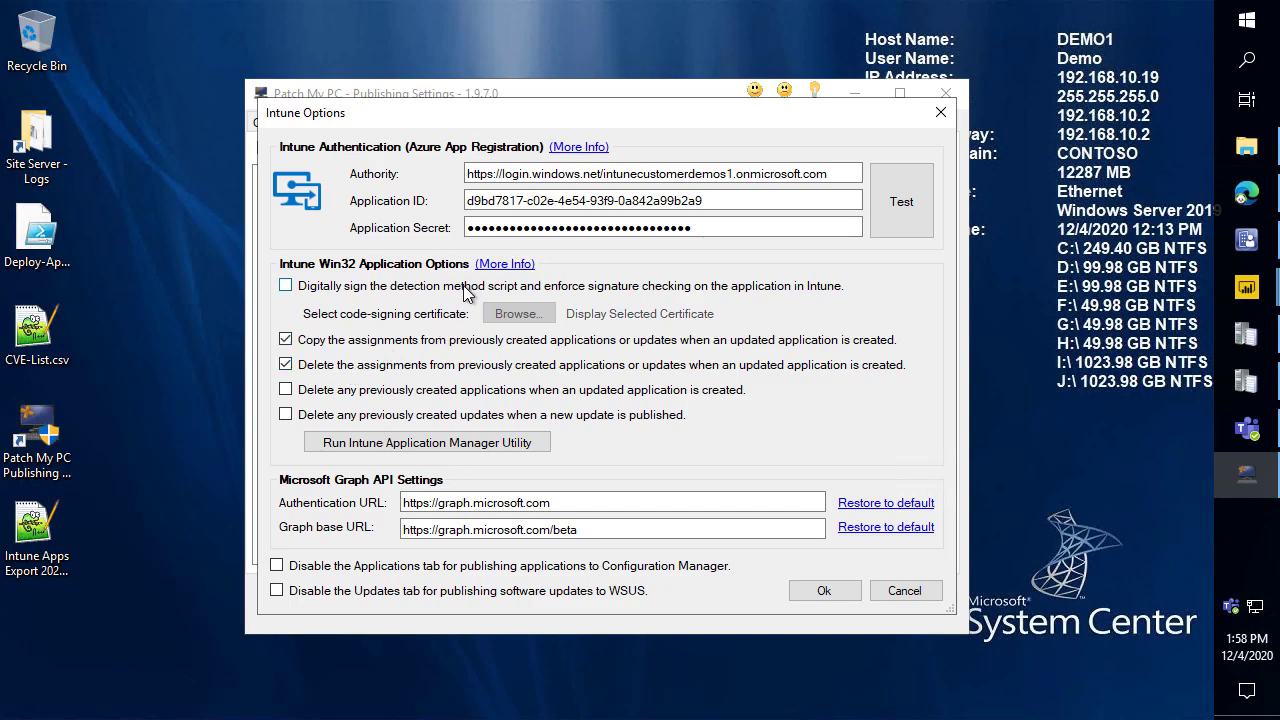
click(508, 265)
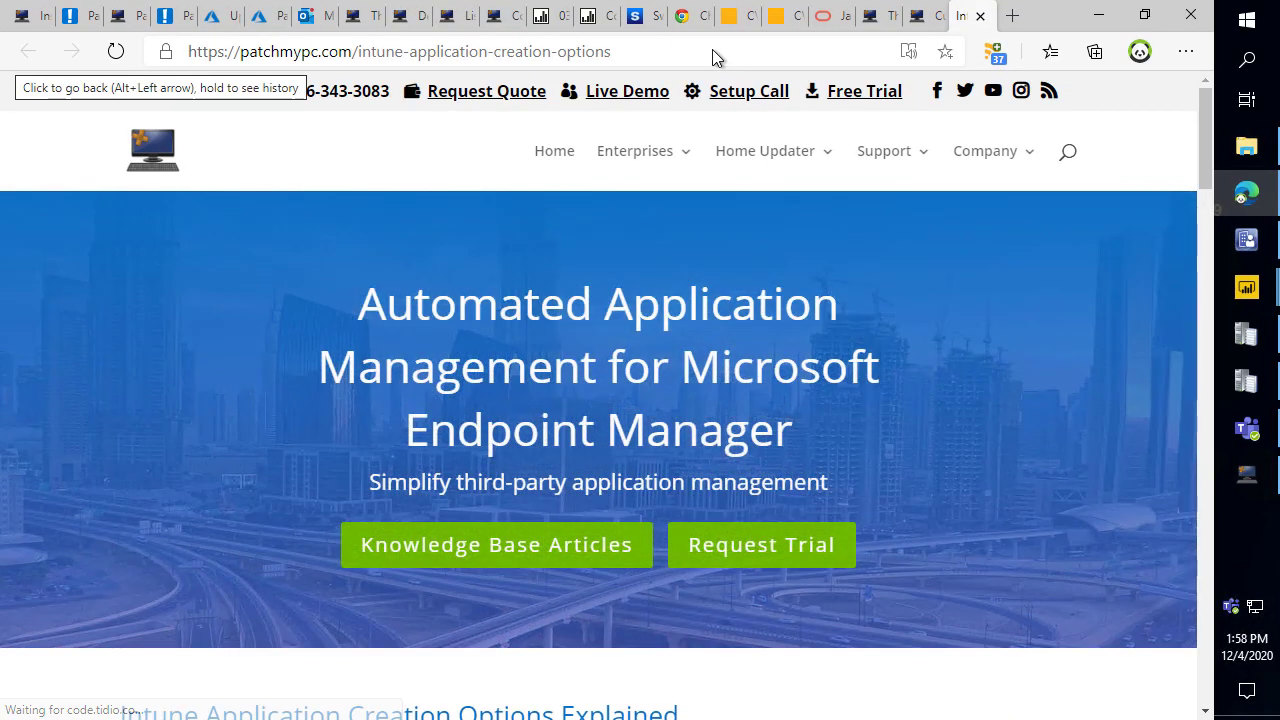
Scroll to the article's topic list and jump to the Option 3 section on deleting assignments.
click(712, 51)
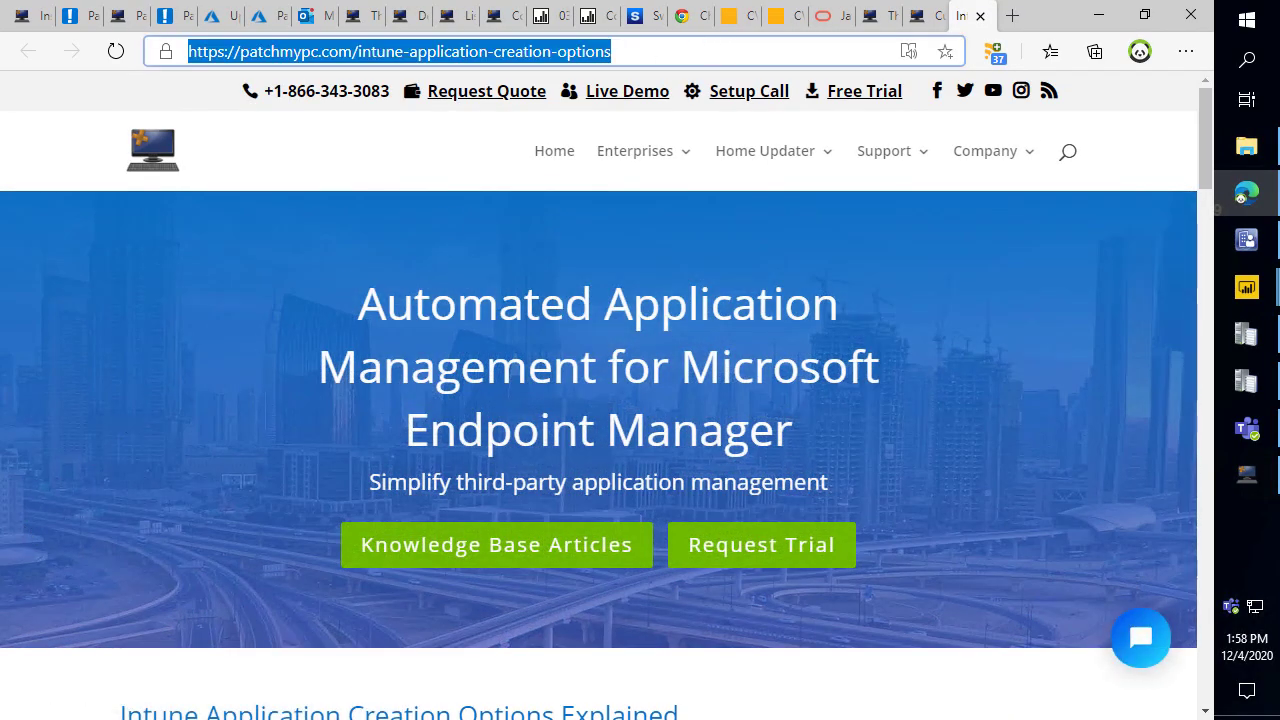
click(232, 401)
scroll(240, 400, down, 7)
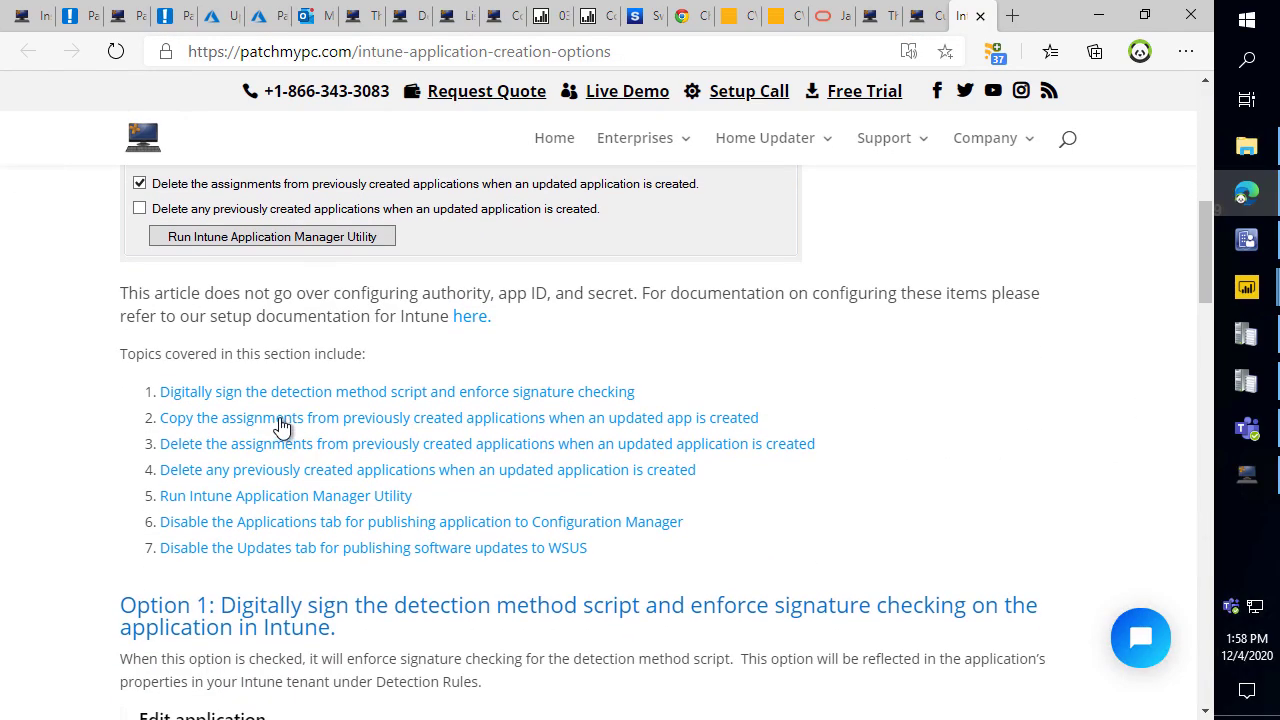
click(360, 455)
scroll(405, 398, up, 3)
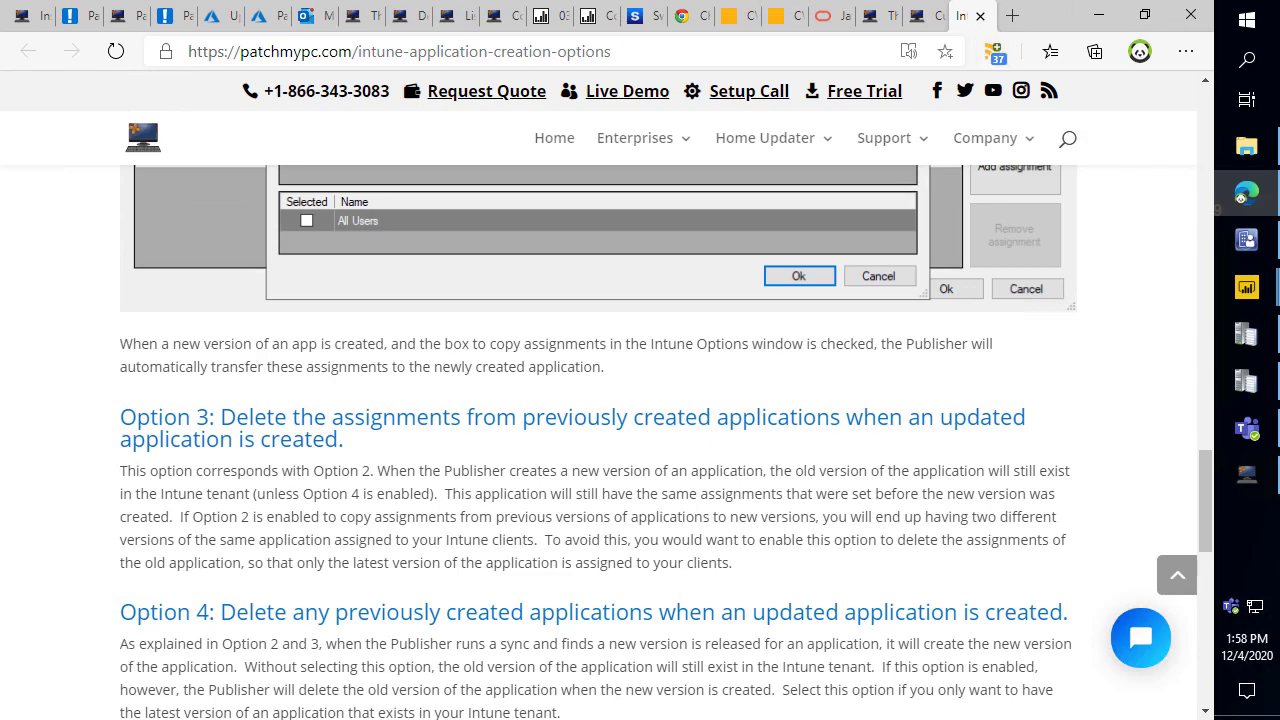
Open PatchMyPC-ScriptRunner.log from the CCM Logs folder in a maximized CMTrace, then minimize Edge.
scroll(705, 200, down, 1)
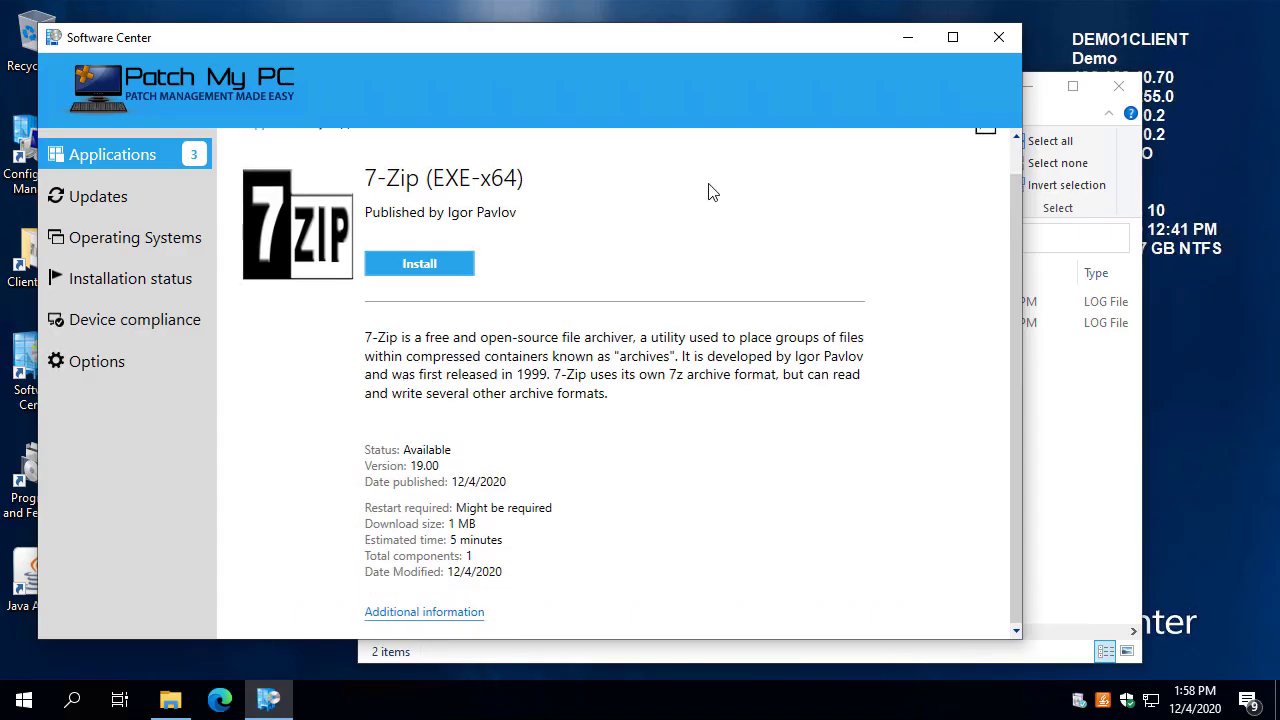
click(1063, 429)
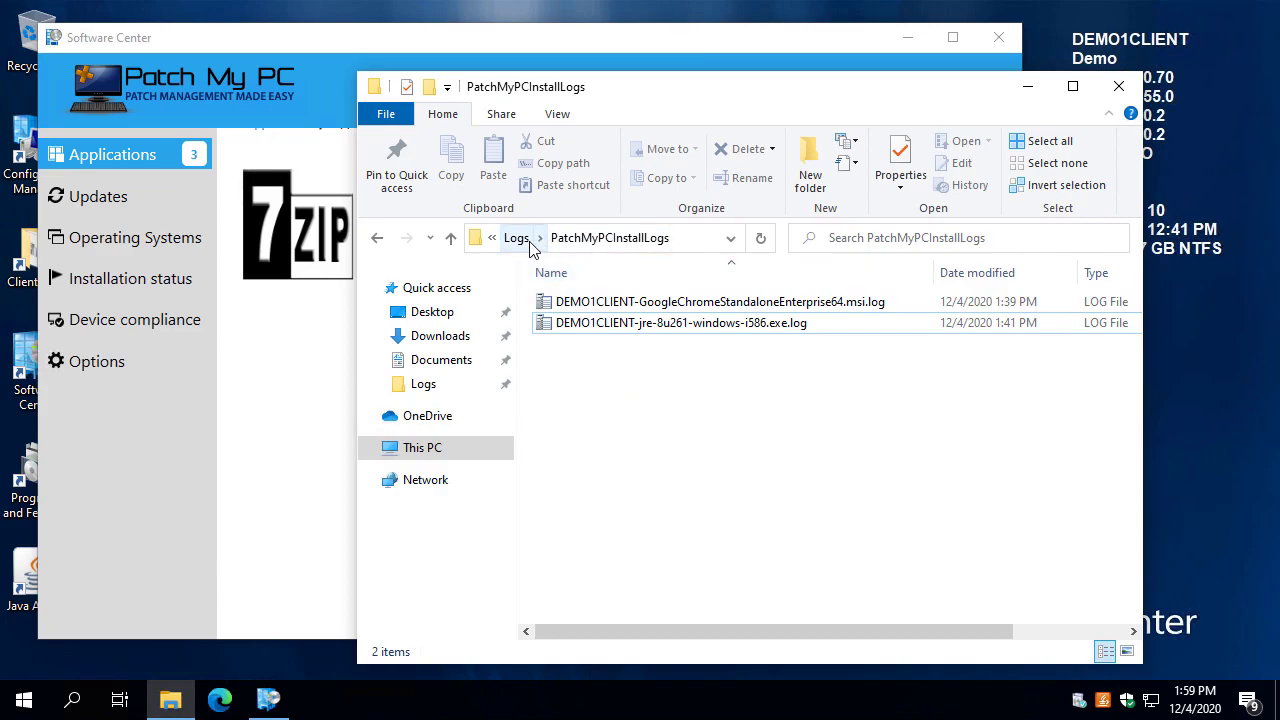
click(514, 238)
click(702, 394)
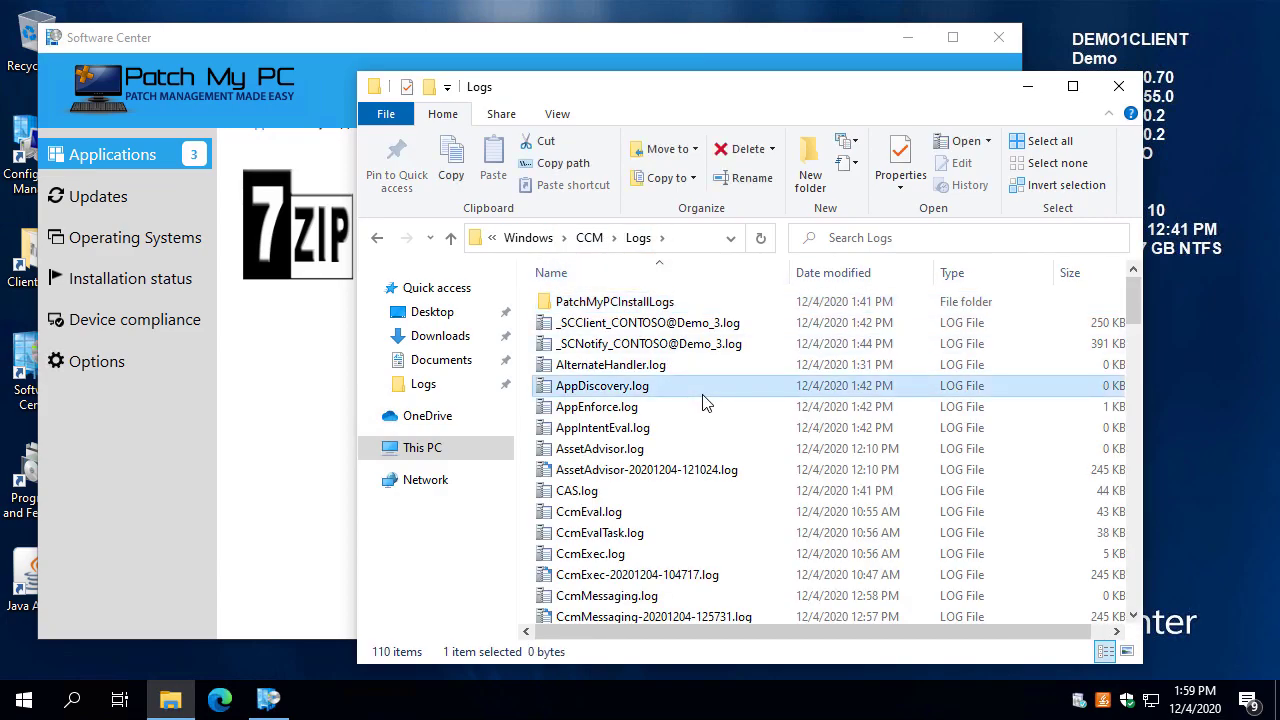
text(patchmypc-)
key(Return)
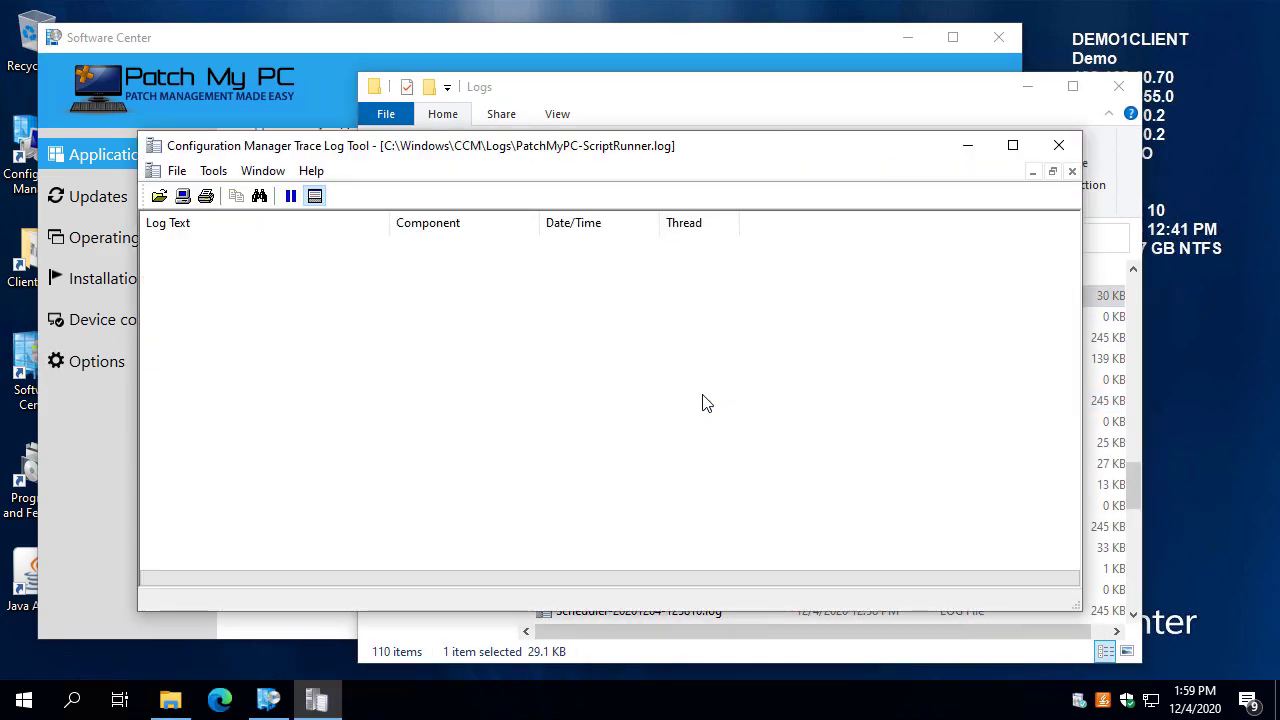
double_click(420, 146)
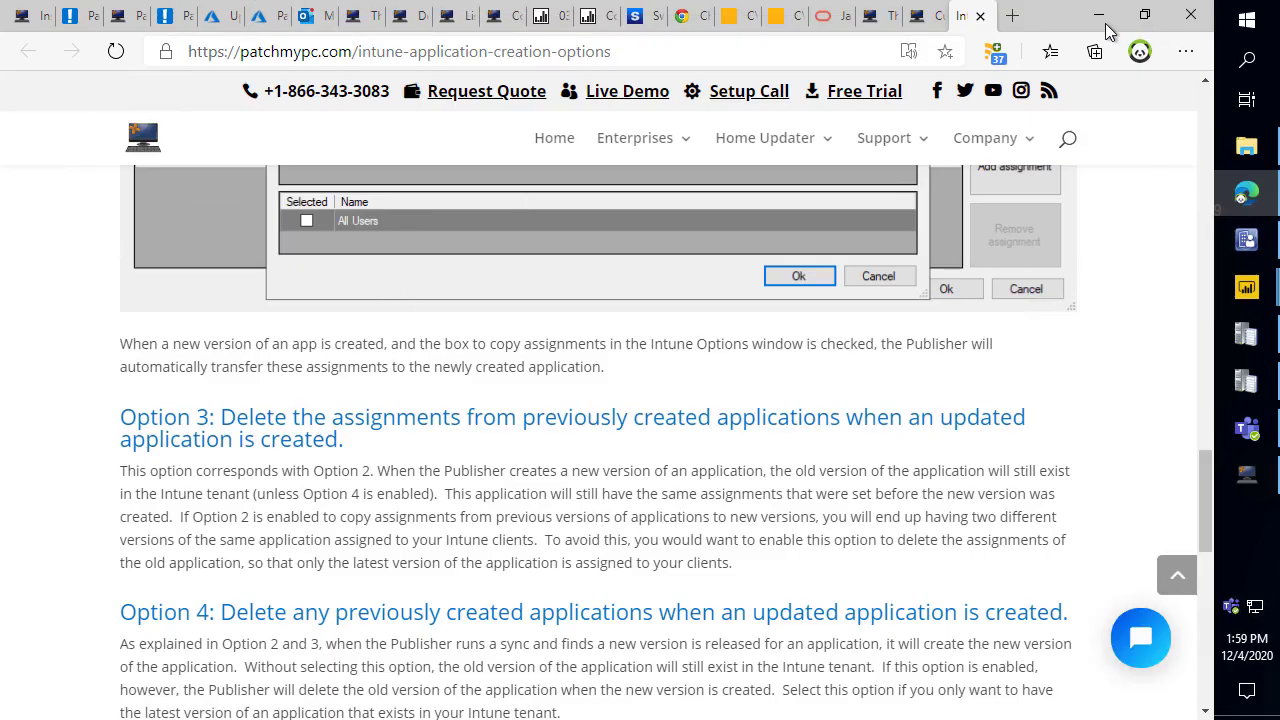
click(1100, 16)
Close Intune Options and search the ConfigMgr Apps list for 'google'.
click(948, 120)
click(455, 128)
key(ctrl+f)
text(google)
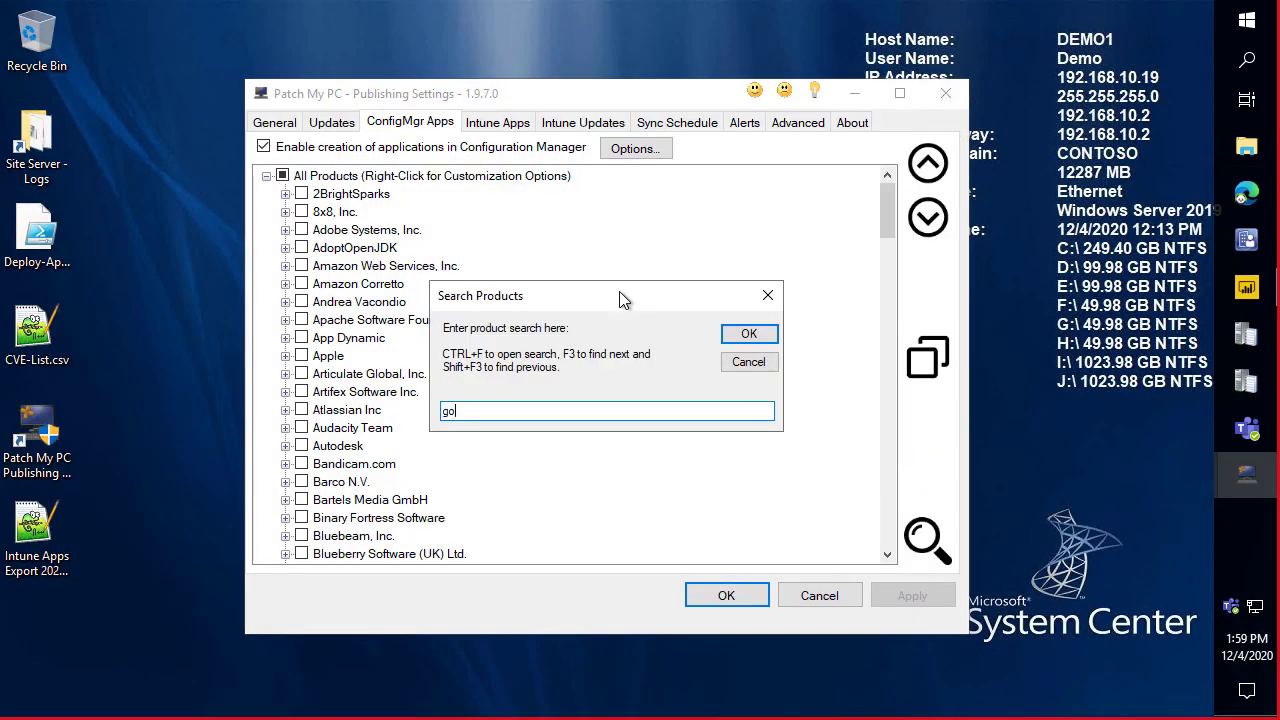
key(Return)
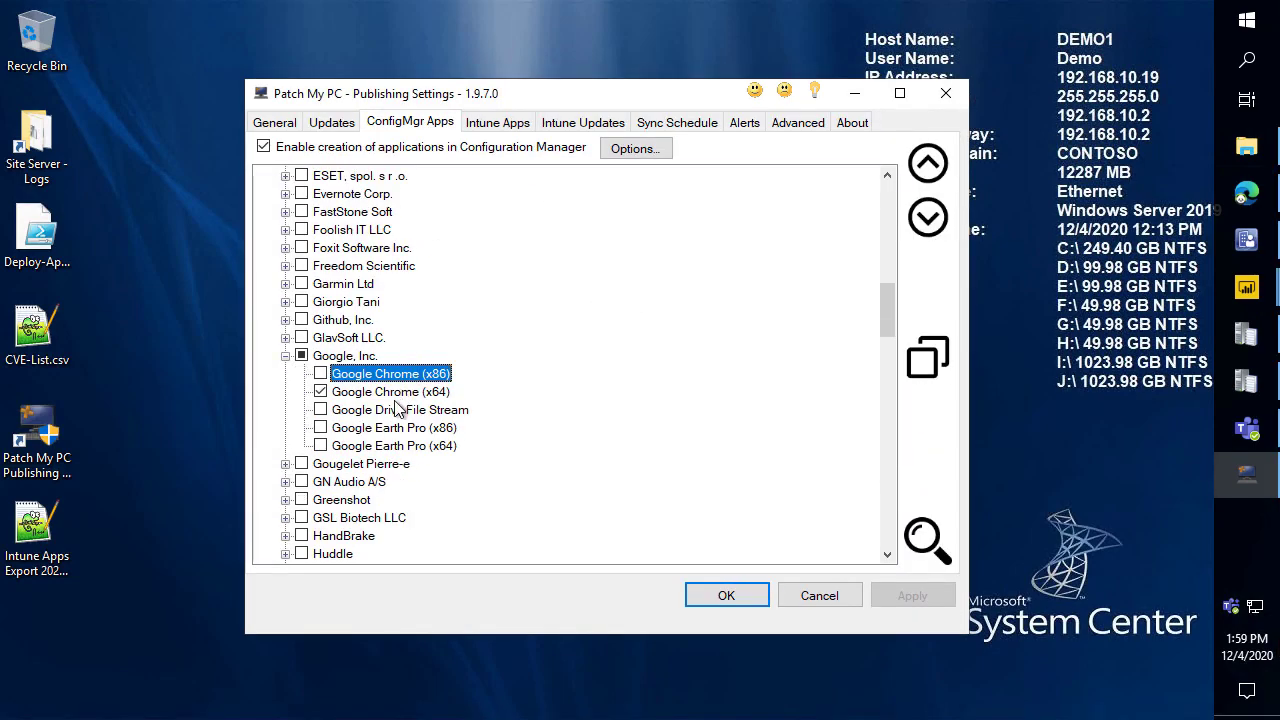
Try an additional command-line argument for Google Chrome (x64), then cancel without applying it.
right_click(401, 396)
click(401, 396)
right_click(401, 396)
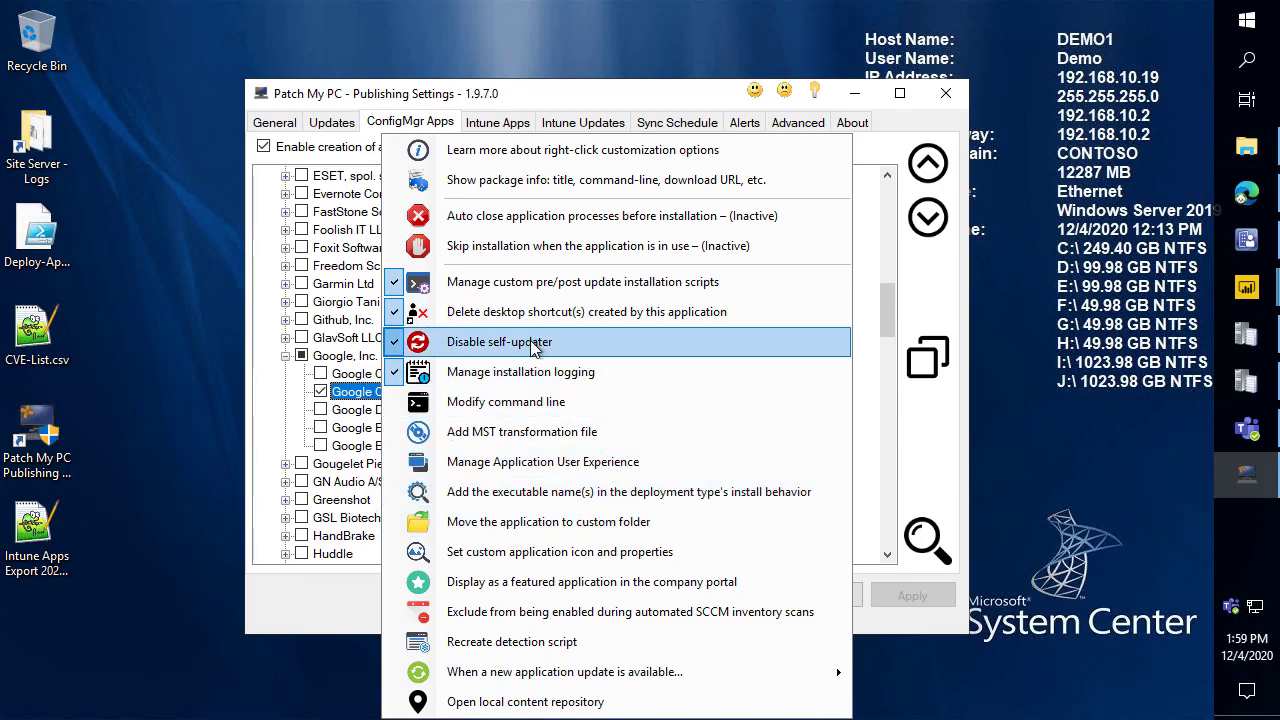
click(524, 402)
text(lskdjsdlfkja)
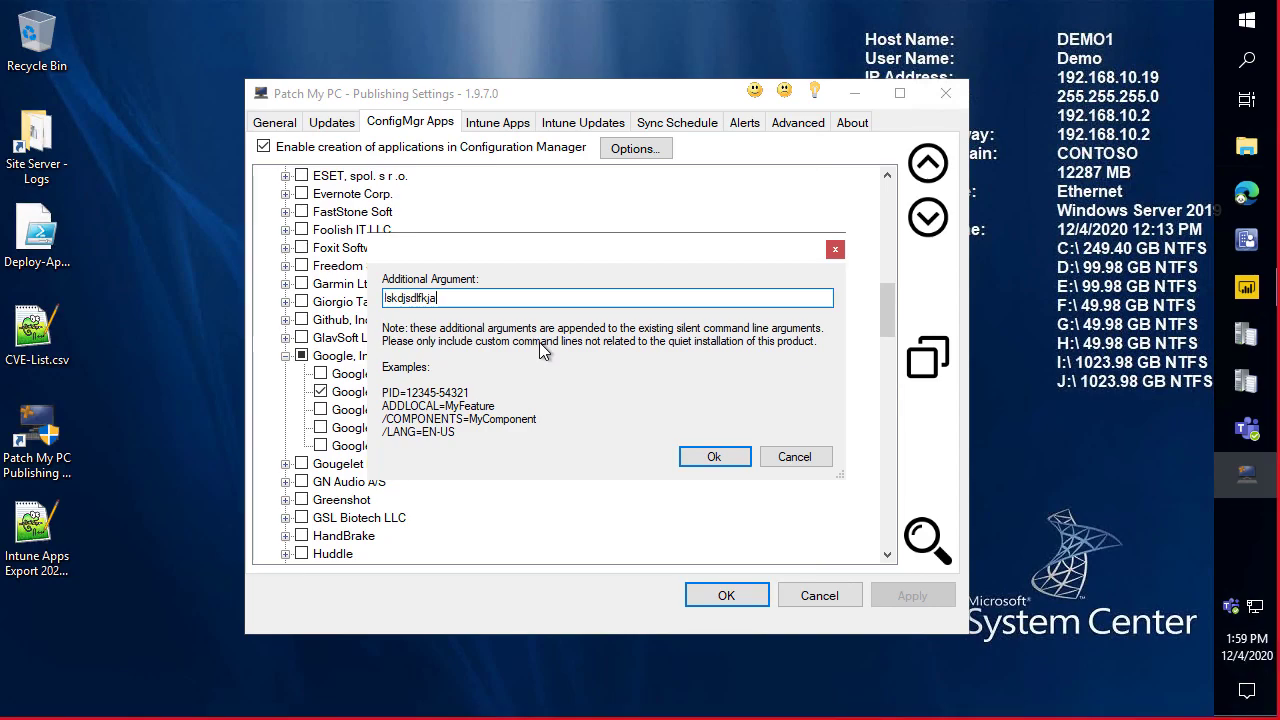
click(796, 457)
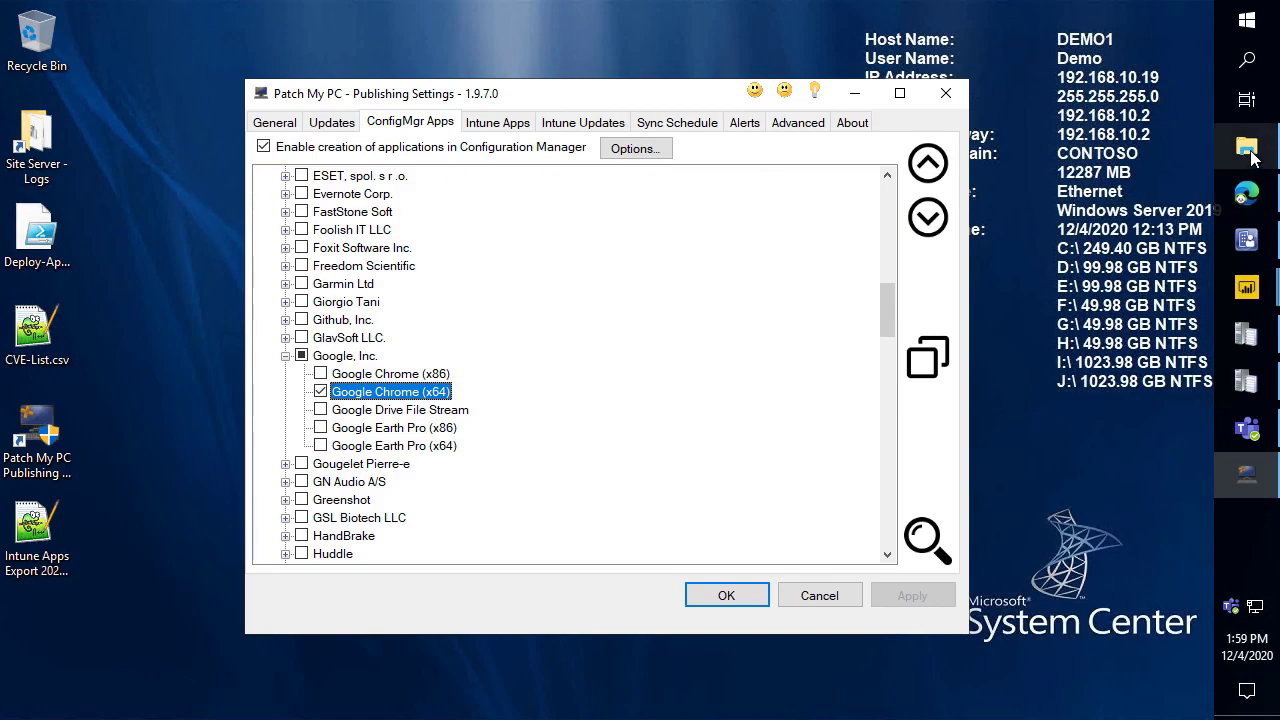
click(1246, 147)
Open Package.xml in Notepad++ and highlight line 7's Set-GoogleChrome-Homepage.ps1 post-command.
right_click(510, 314)
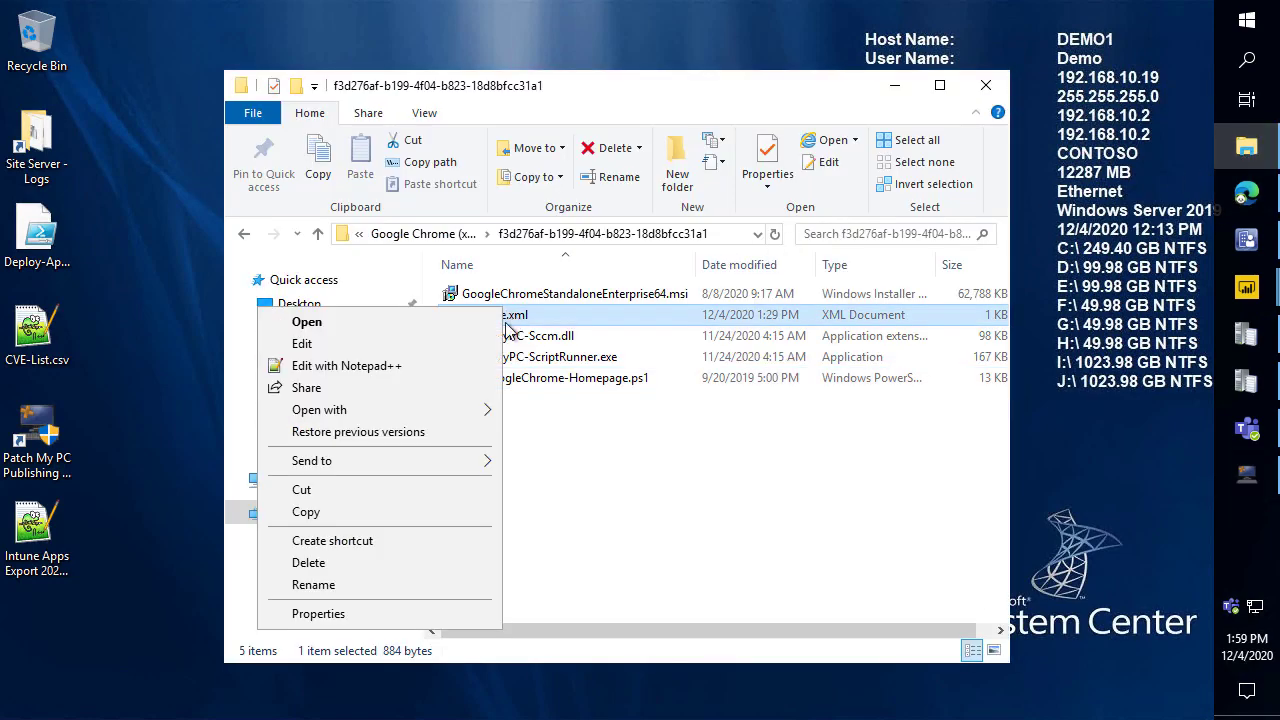
click(431, 367)
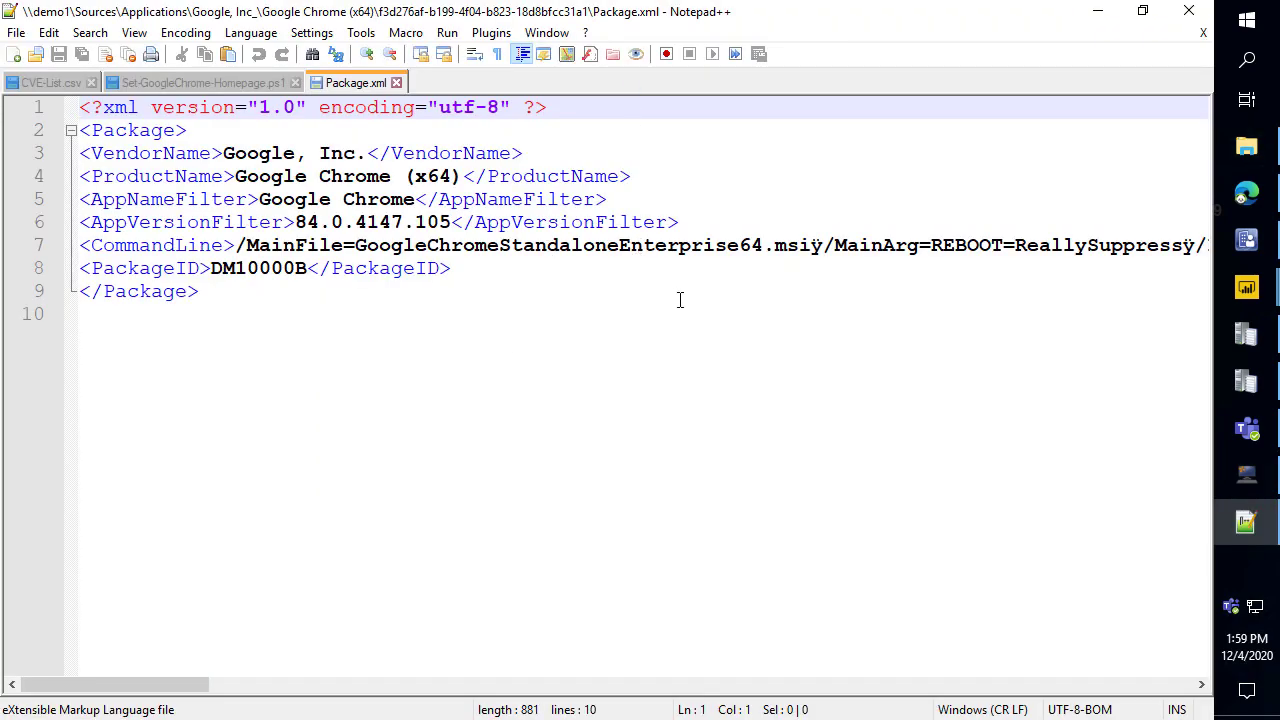
drag(125, 686, 269, 686)
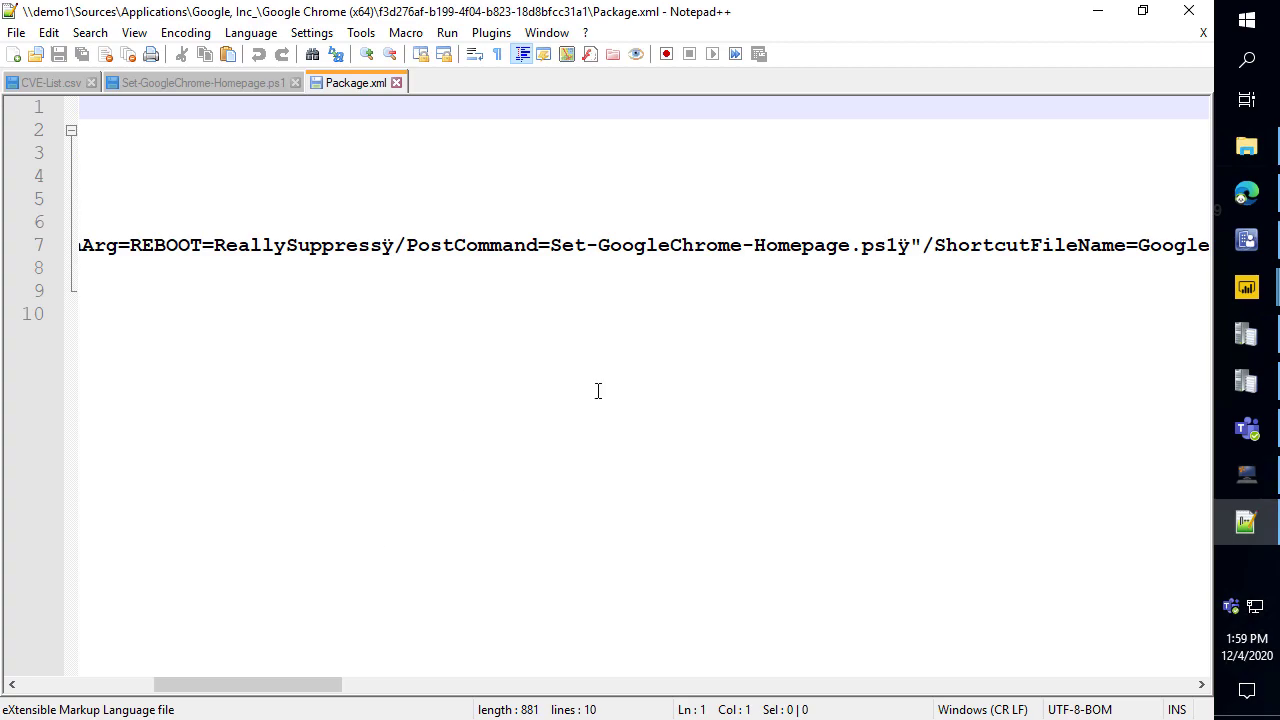
drag(900, 246, 1203, 238)
click(1203, 238)
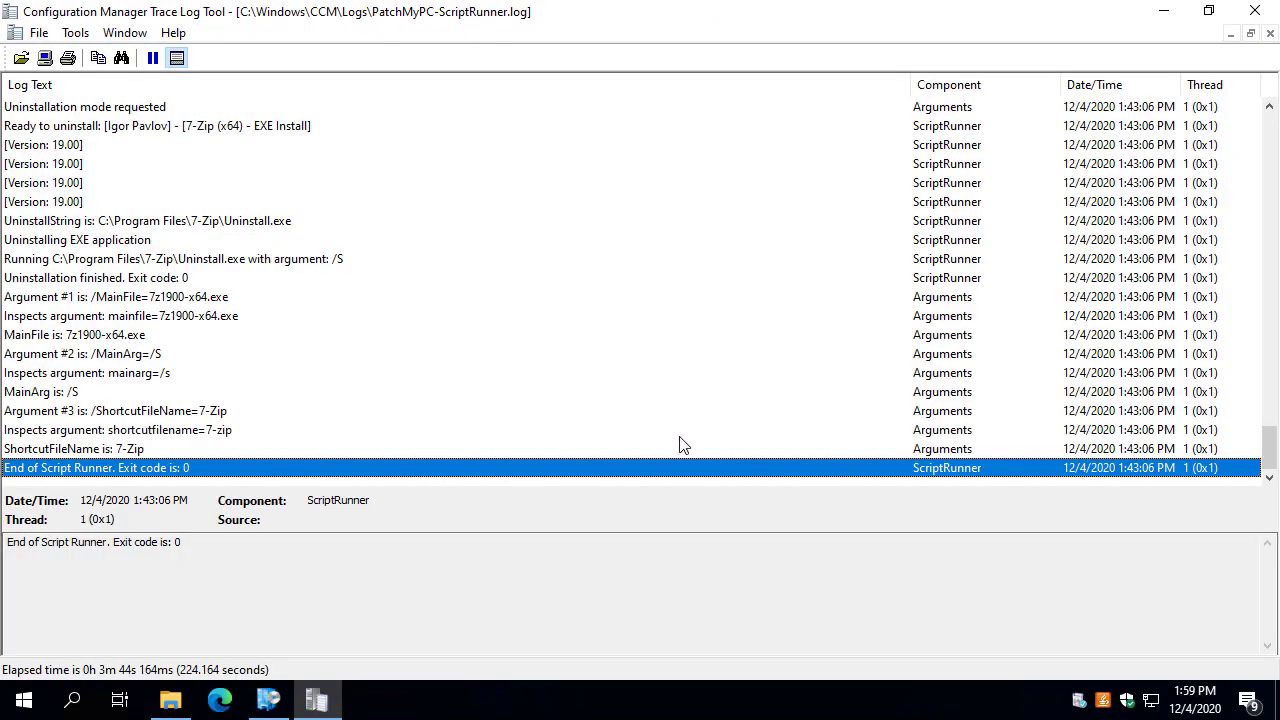
Inspect the log's Argument #3, running-process abort check, and 7-Zip ready-to-install entries.
scroll(295, 340, up, 15)
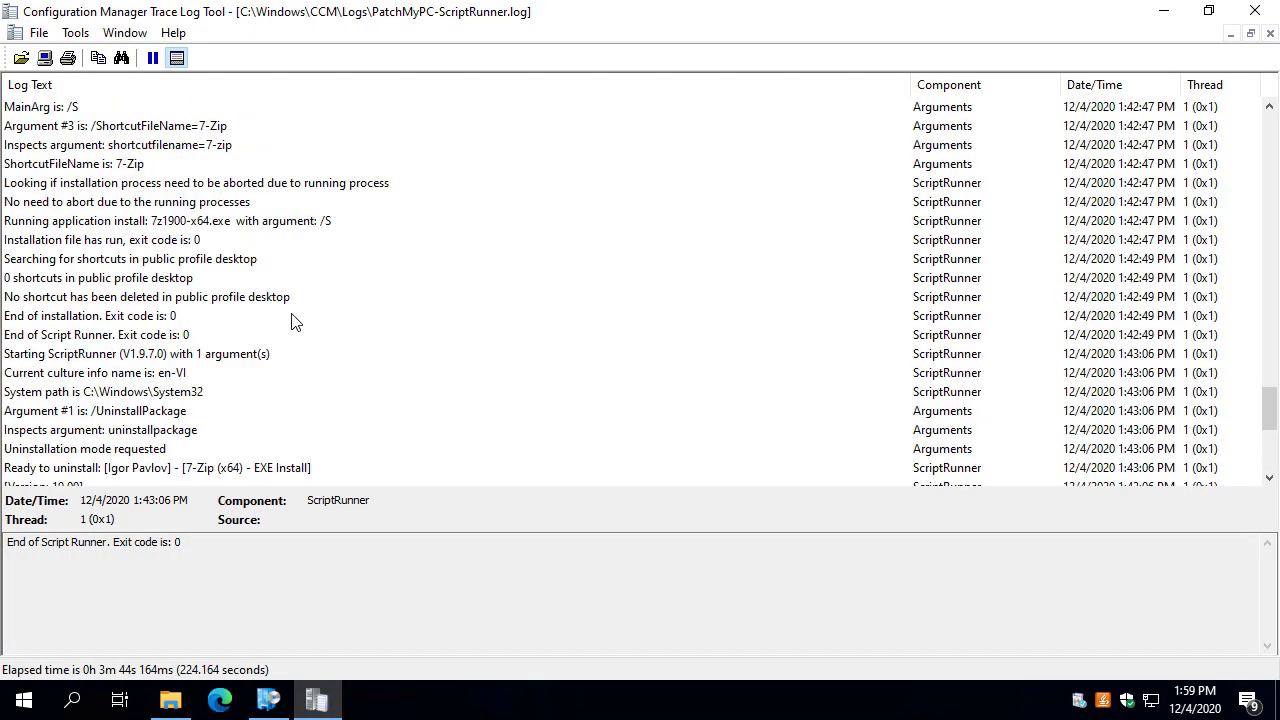
scroll(257, 290, up, 7)
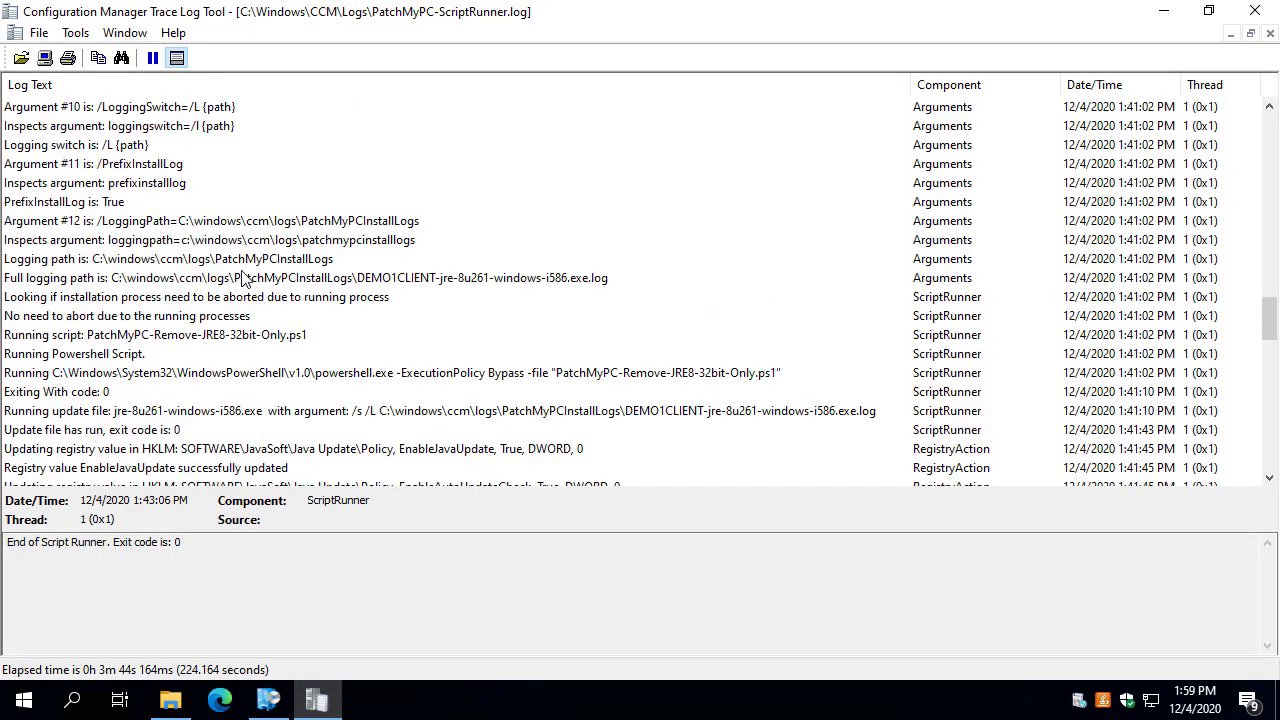
scroll(270, 230, up, 4)
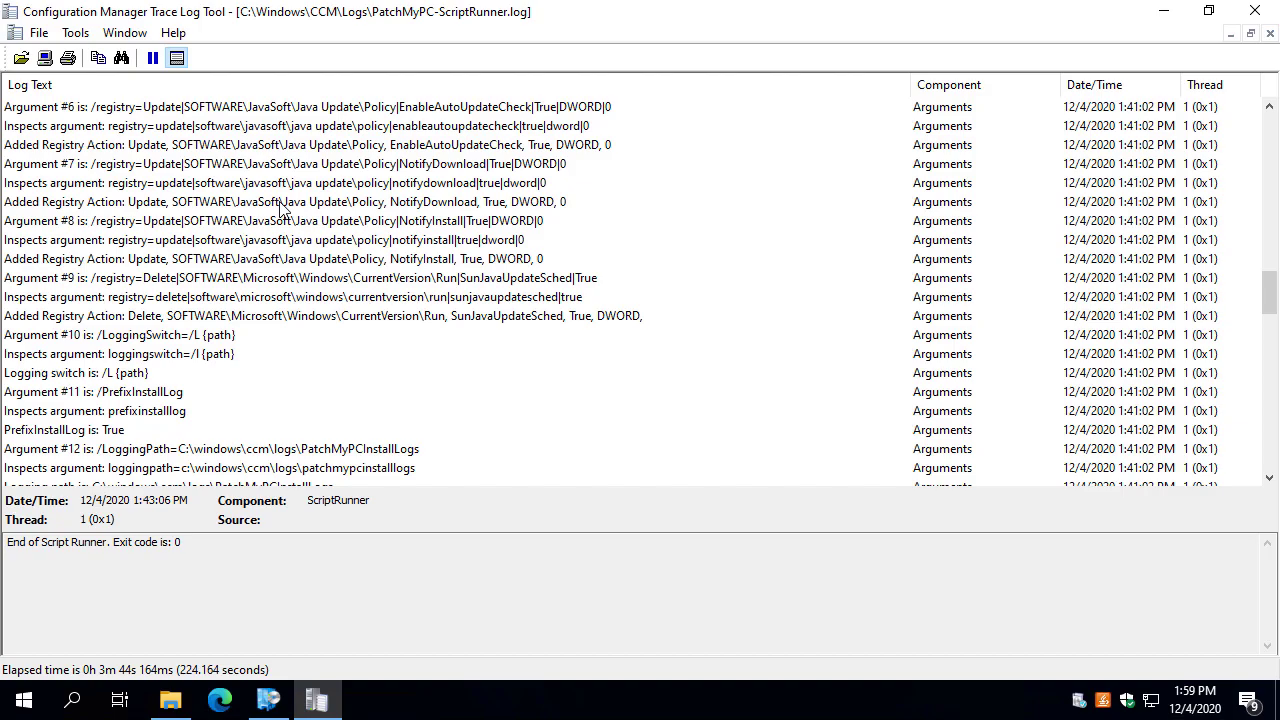
scroll(340, 215, up, 7)
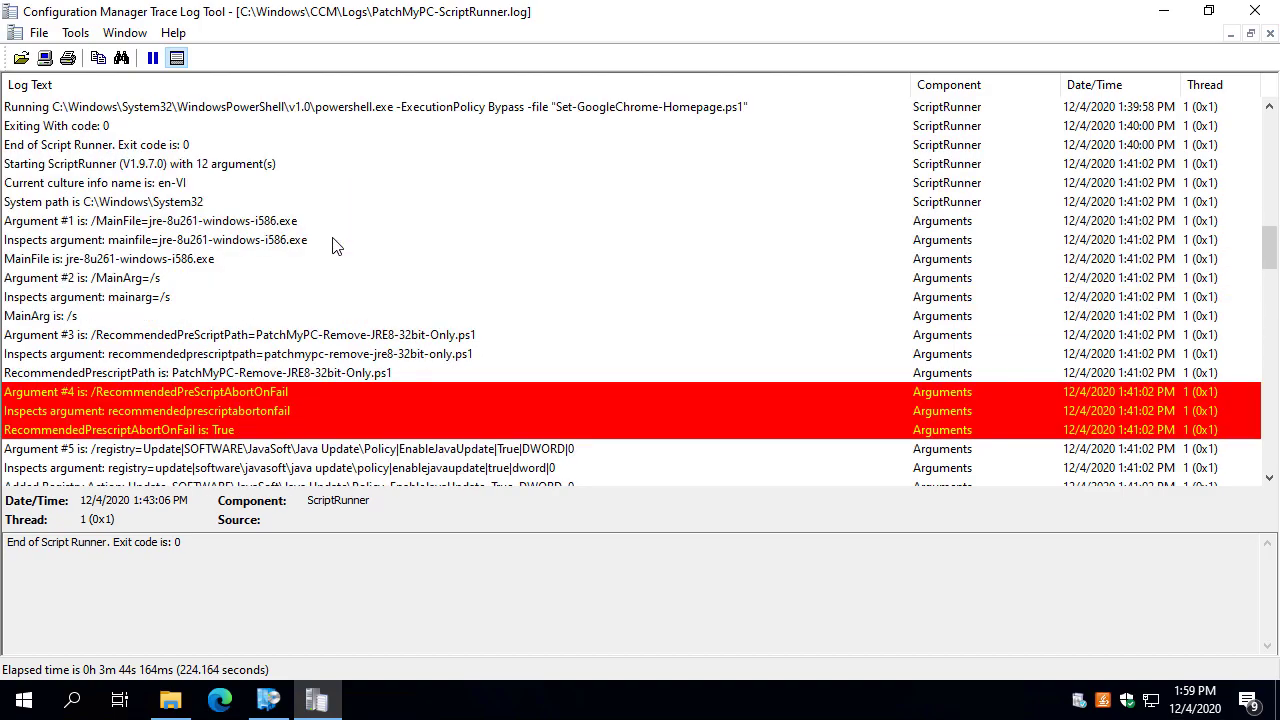
click(343, 338)
scroll(360, 340, up, 1)
scroll(370, 365, down, 13)
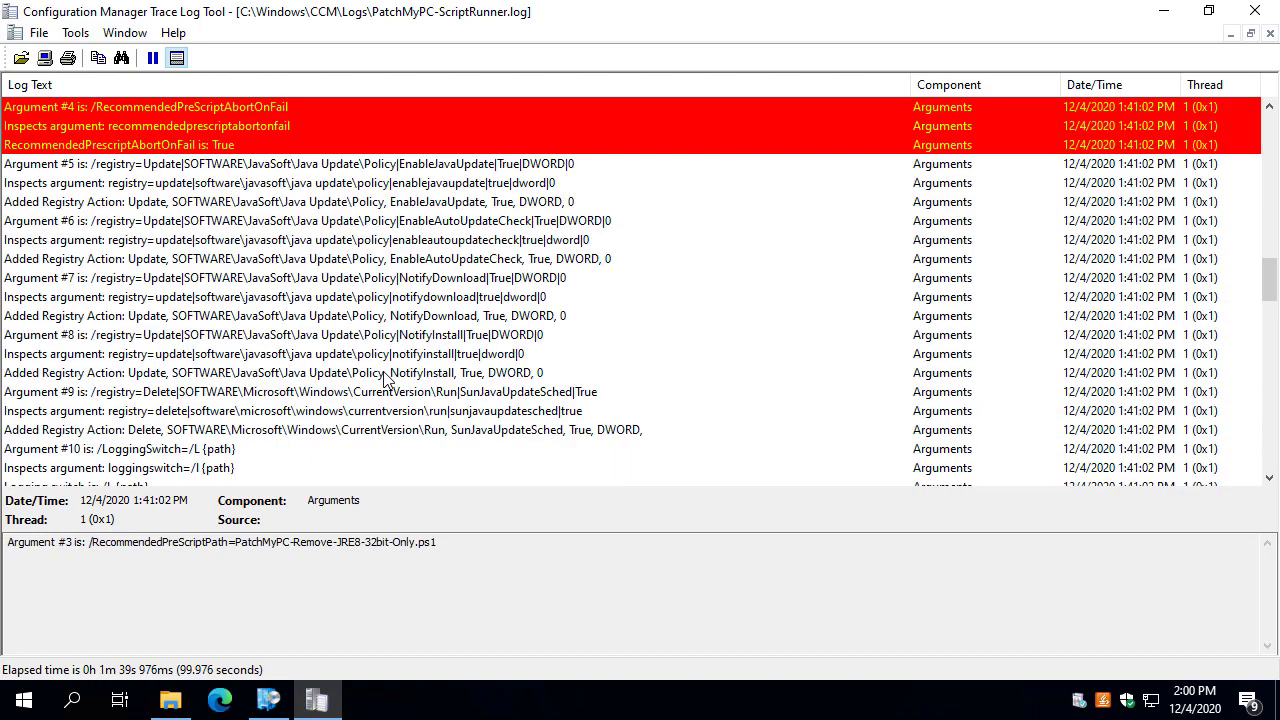
click(348, 188)
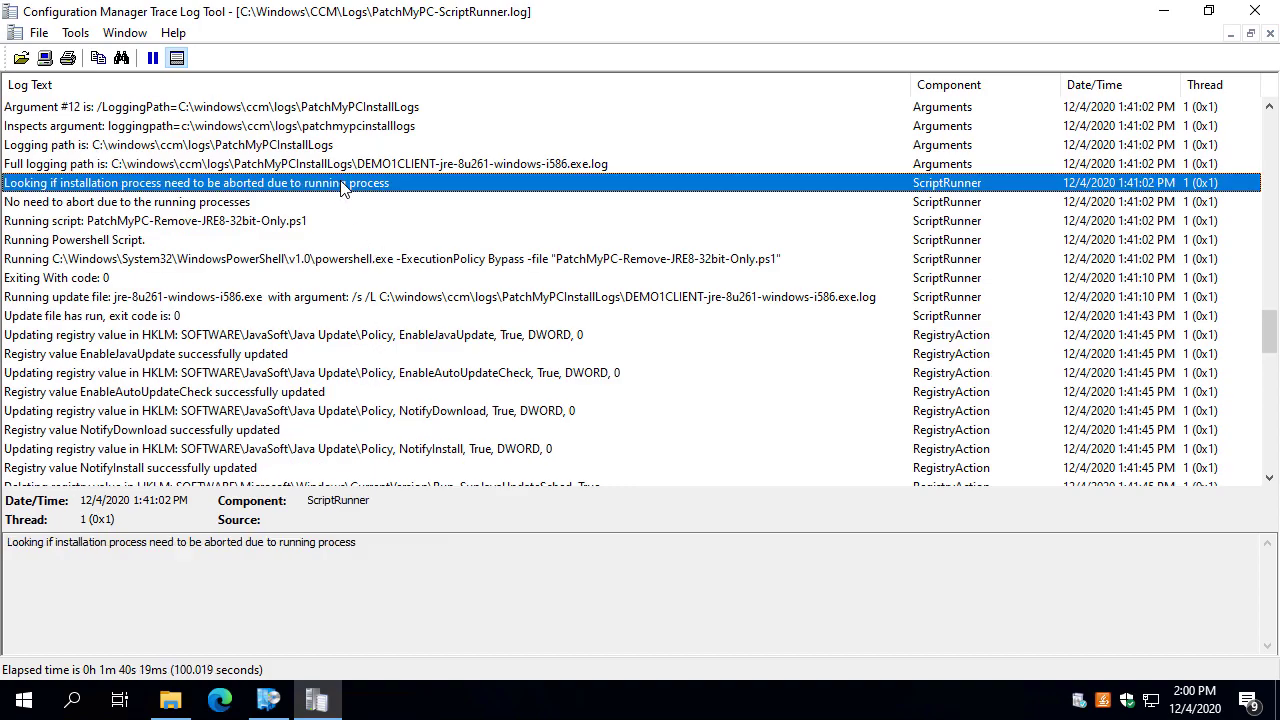
click(248, 202)
scroll(255, 245, down, 3)
scroll(243, 334, up, 1)
scroll(246, 405, down, 3)
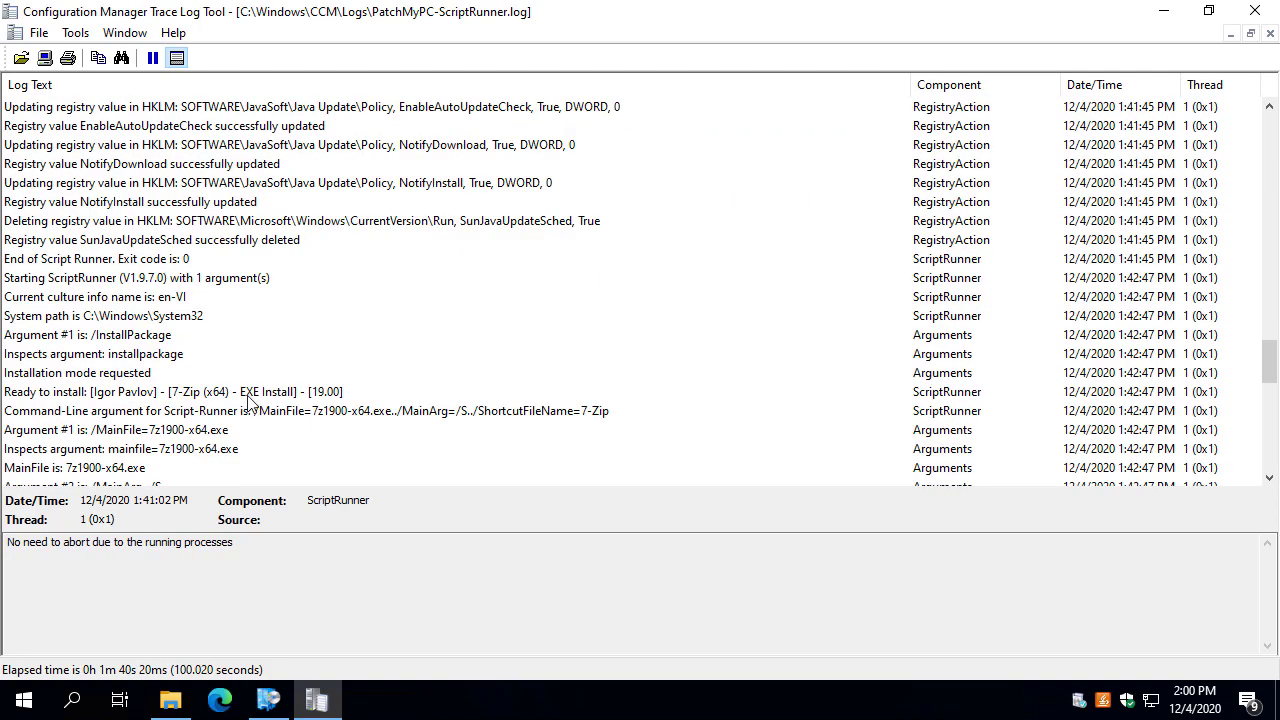
click(250, 392)
click(258, 411)
Review the homepage PowerShell script command and the Google Update registry changes, including AutoUpdateCheckPeriodMinutes.
scroll(270, 400, up, 4)
scroll(290, 360, down, 4)
scroll(293, 355, up, 9)
scroll(295, 352, up, 8)
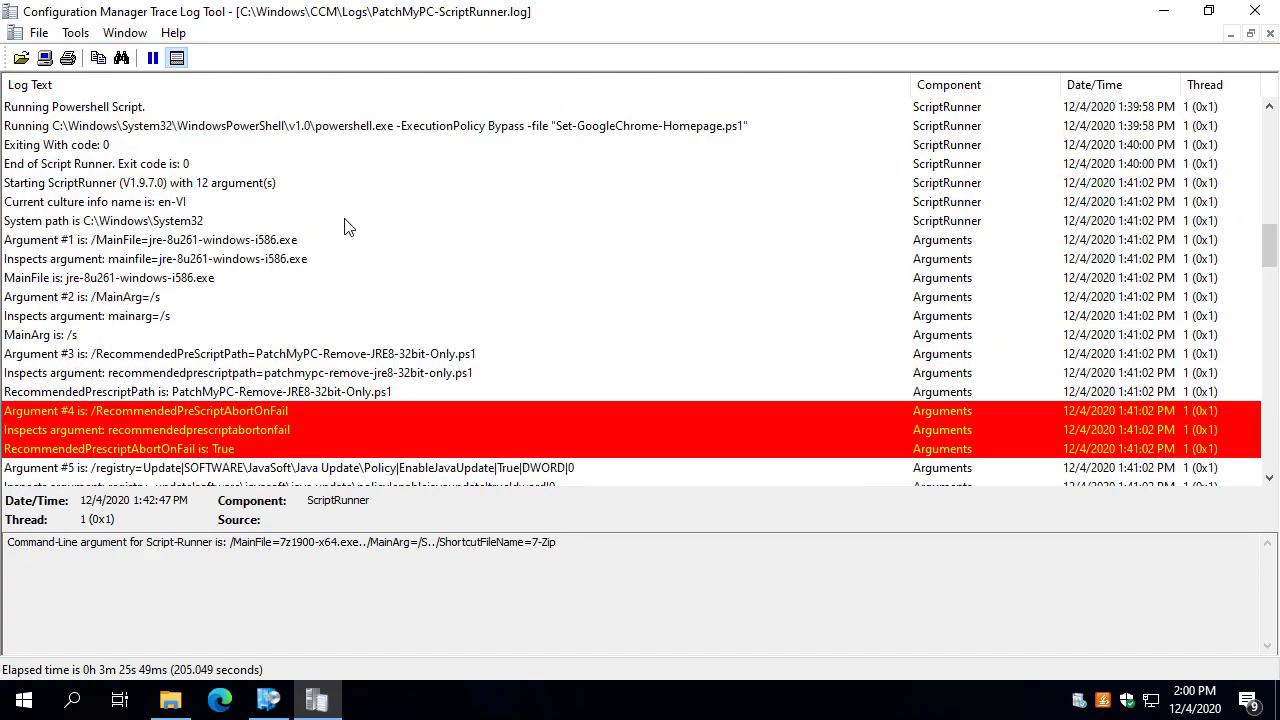
click(404, 128)
scroll(492, 360, up, 3)
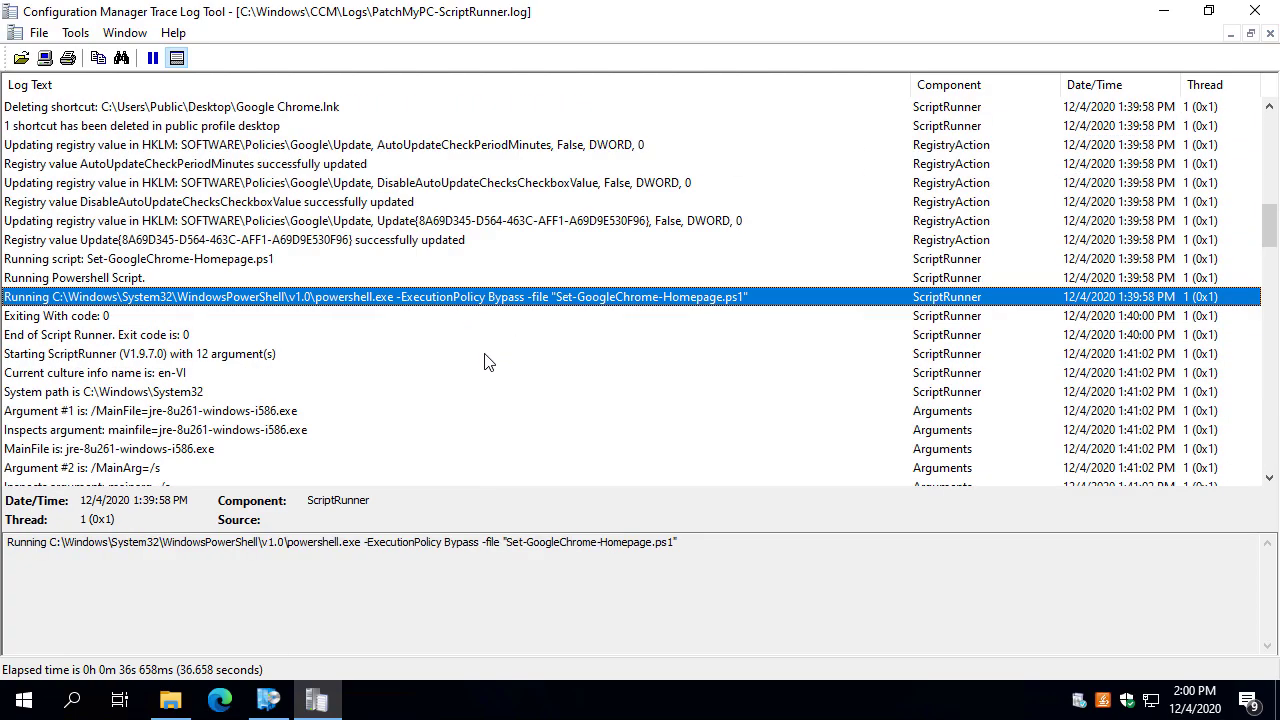
drag(692, 546, 220, 540)
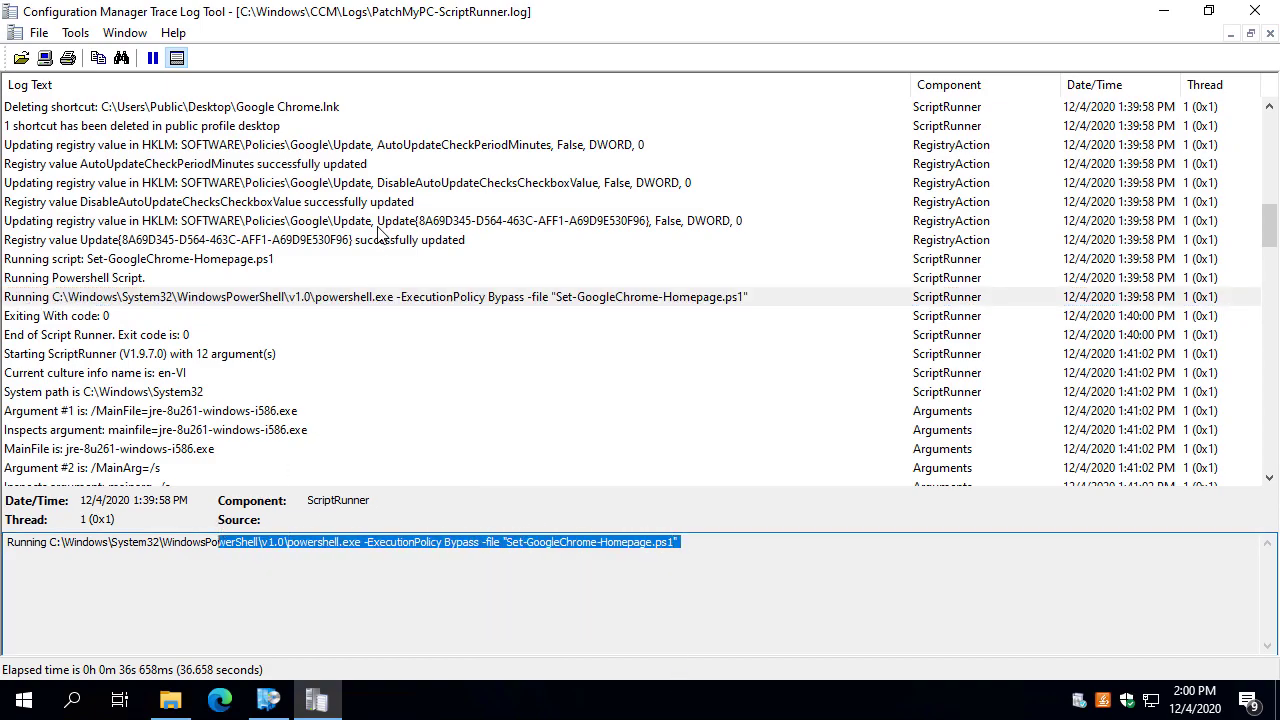
click(432, 221)
ctrl+click(486, 184)
ctrl+click(492, 146)
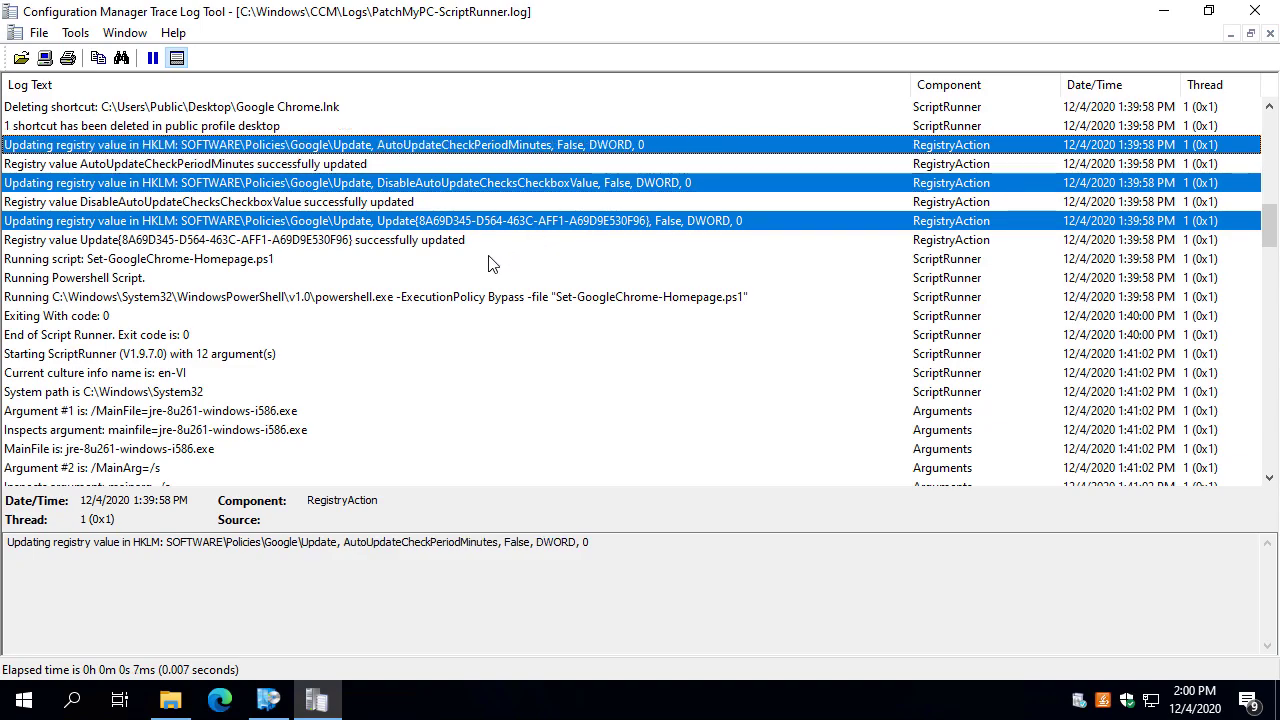
Examine the desktop Chrome shortcut deletion and the update file run with REBOOT=ReallySuppress.
scroll(480, 258, up, 2)
click(305, 221)
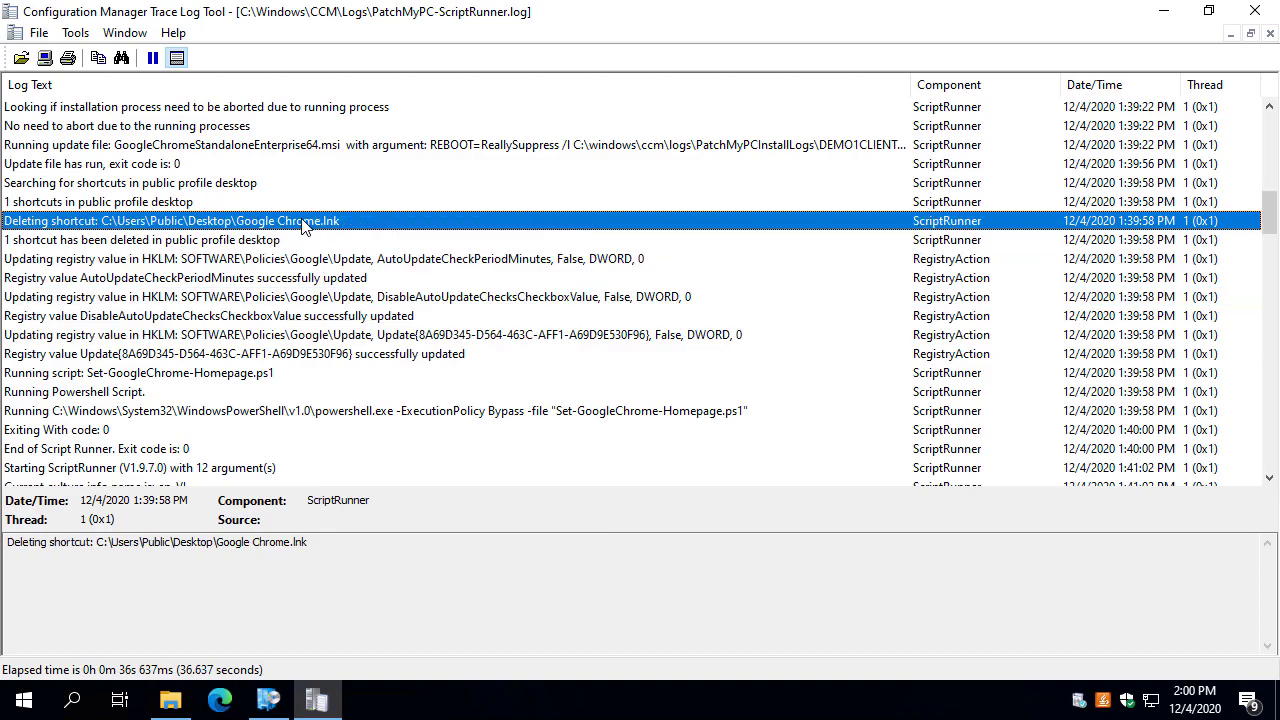
ctrl+click(318, 148)
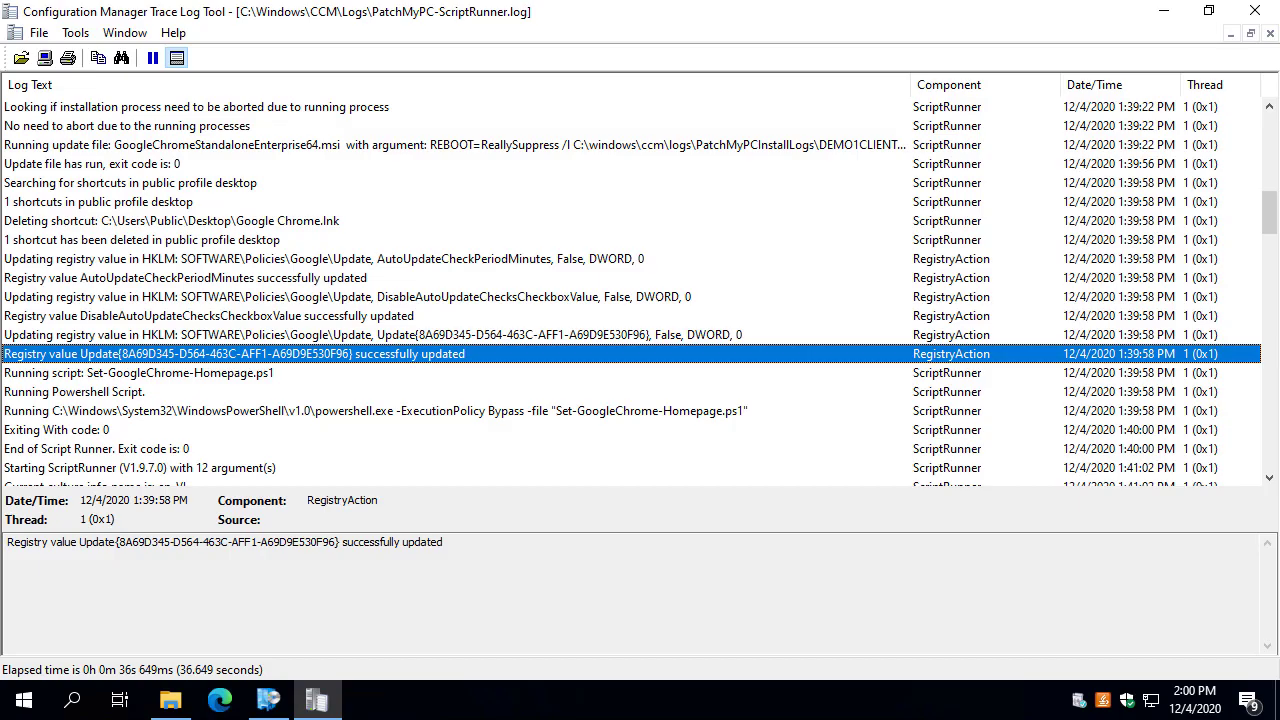
click(532, 148)
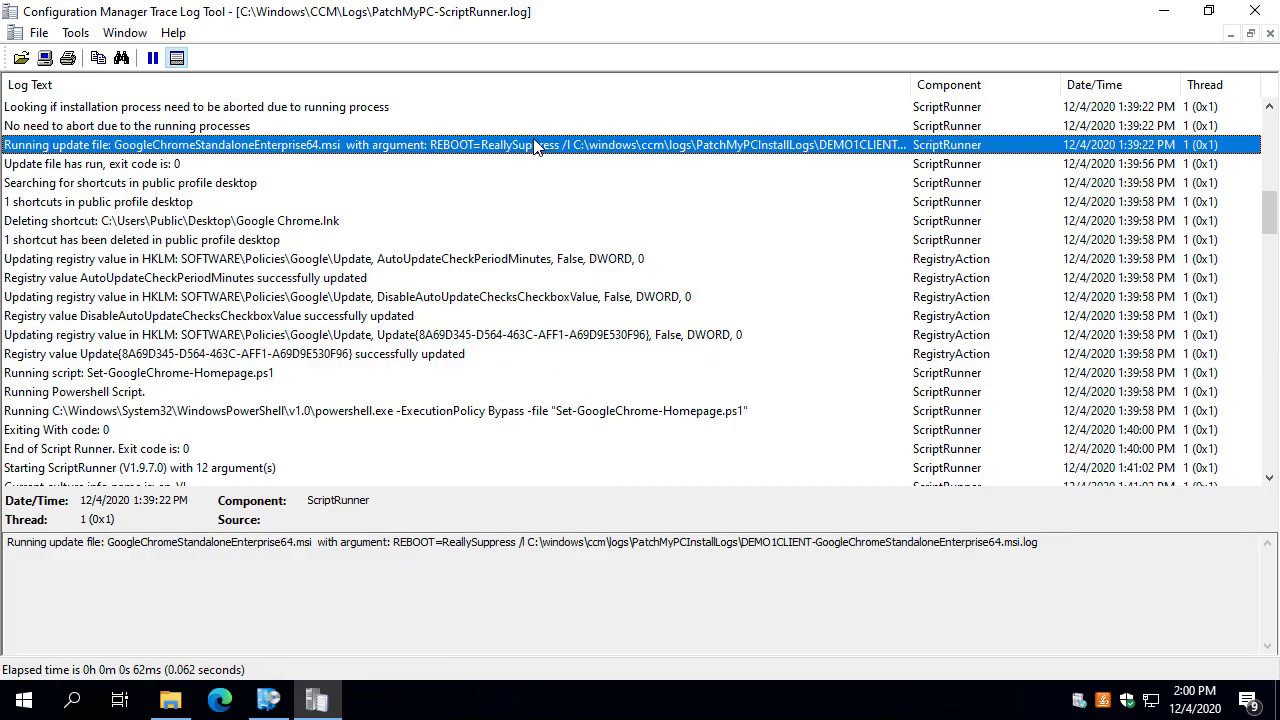
drag(1089, 558, 107, 549)
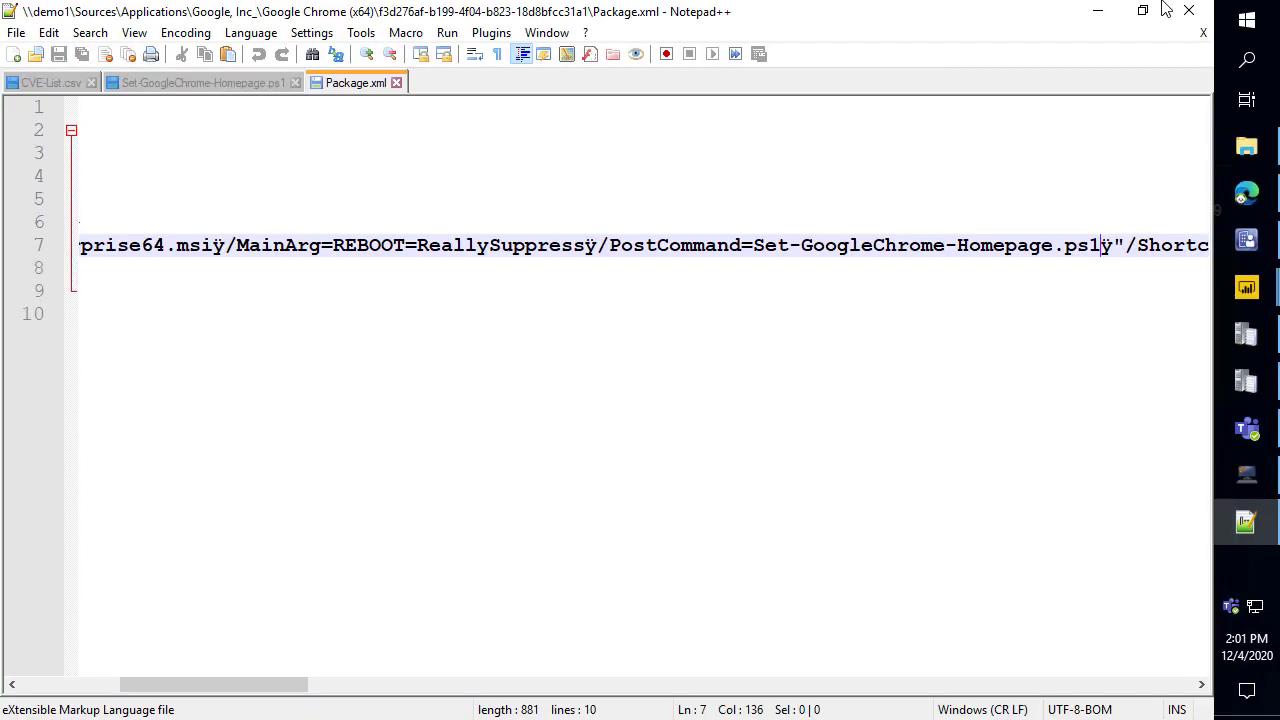
Minimize Notepad++ and relaunch Patch My PC Publishing Service elevated, repositioning its settings window.
click(1098, 12)
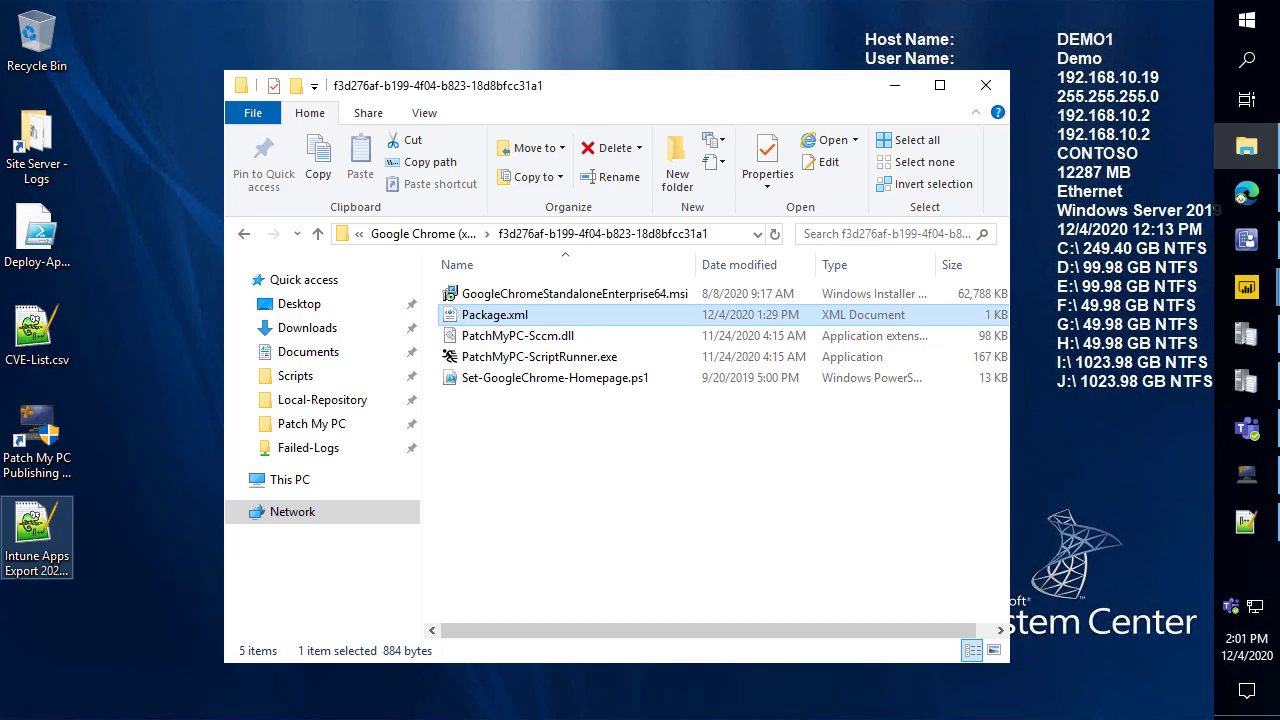
drag(0, 300, 961, 3)
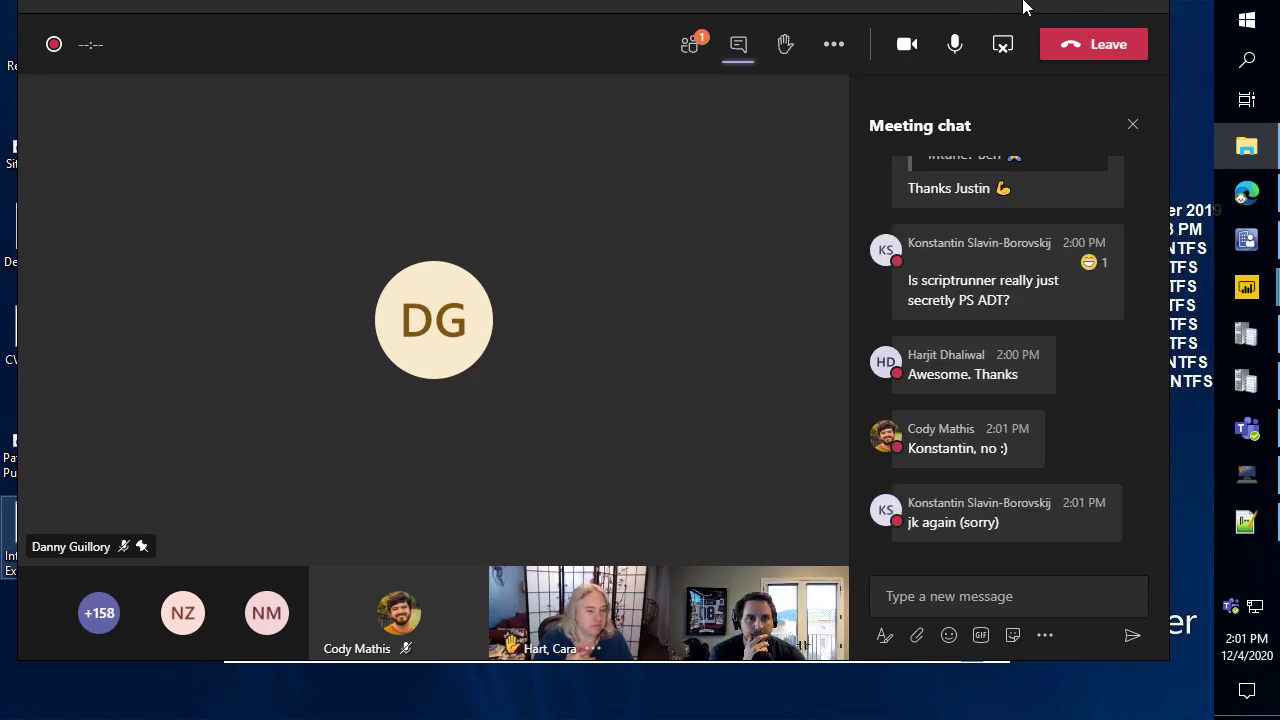
click(1058, 6)
double_click(38, 432)
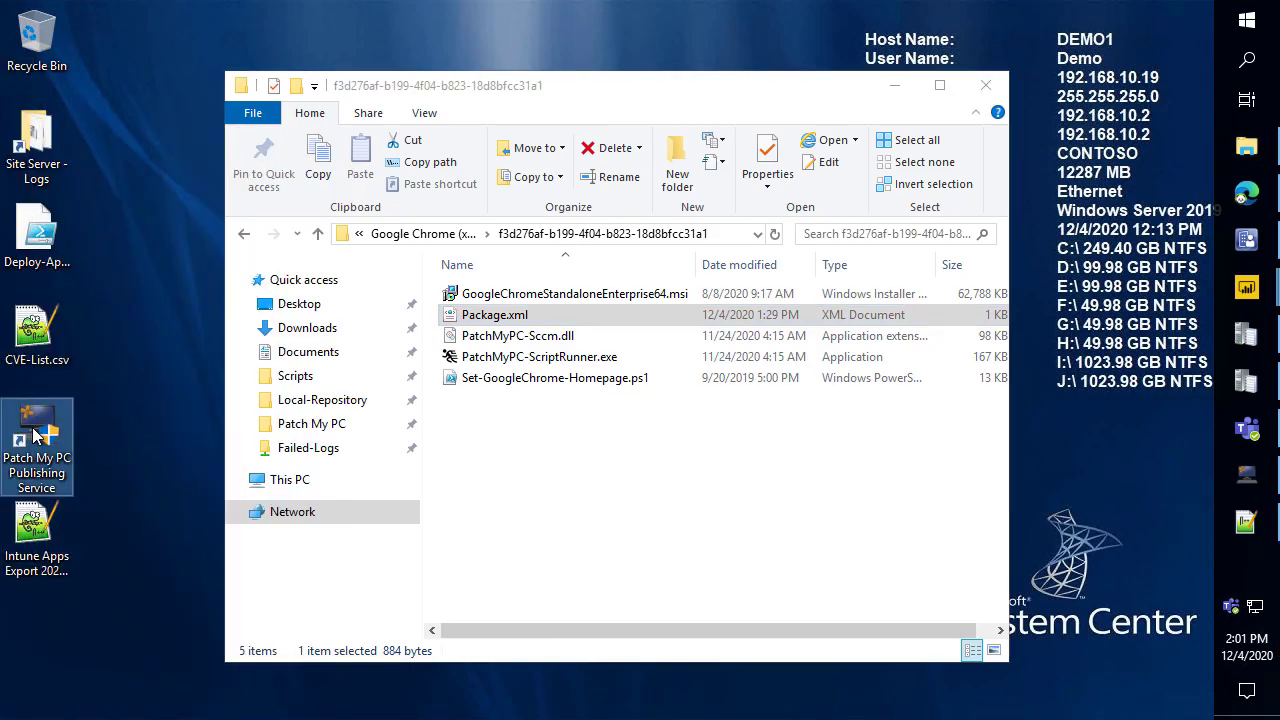
click(560, 485)
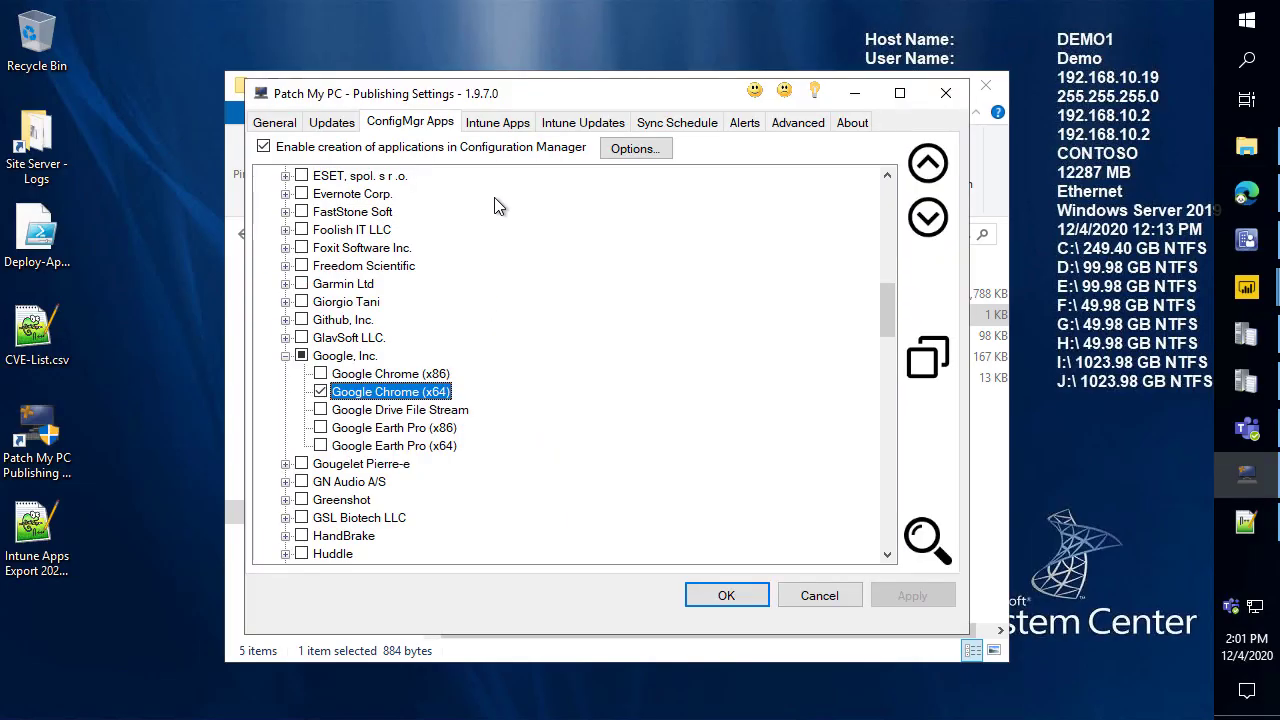
drag(435, 97, 489, 71)
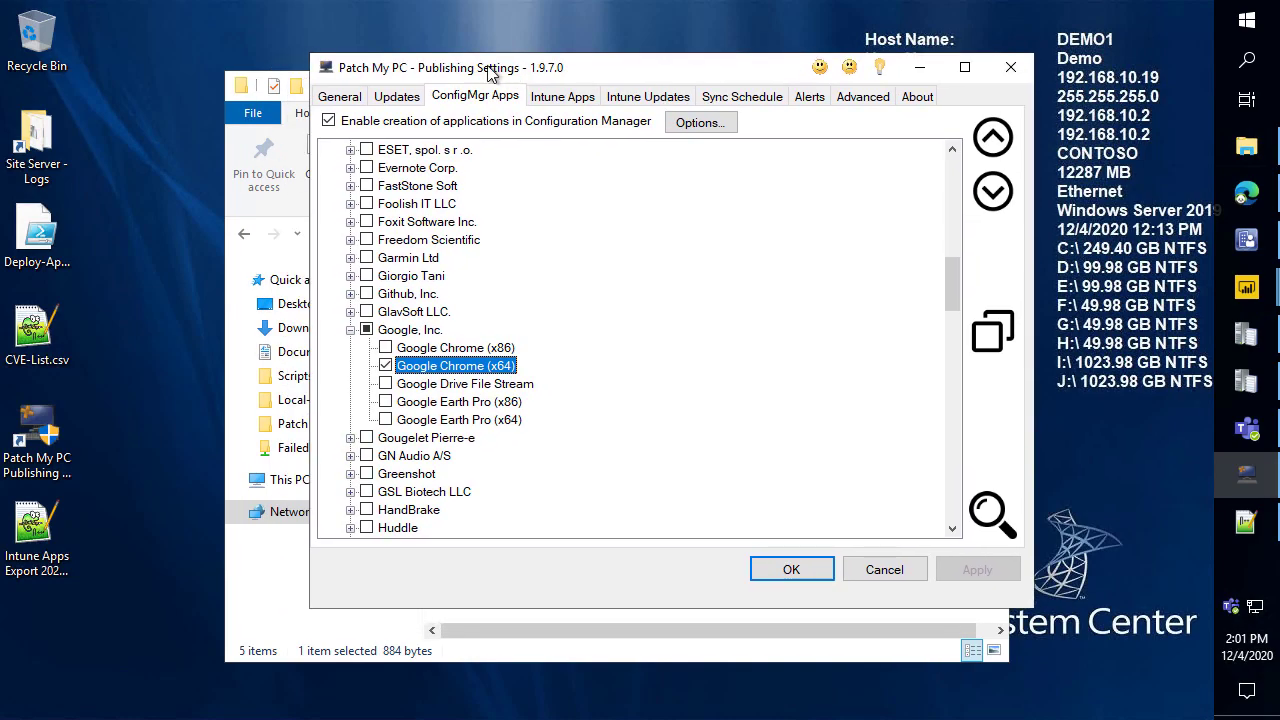
In Edge, open the Patch My PC Ideas site (ideas.patchmypc.com) in a new tab.
mouse_move(1246, 192)
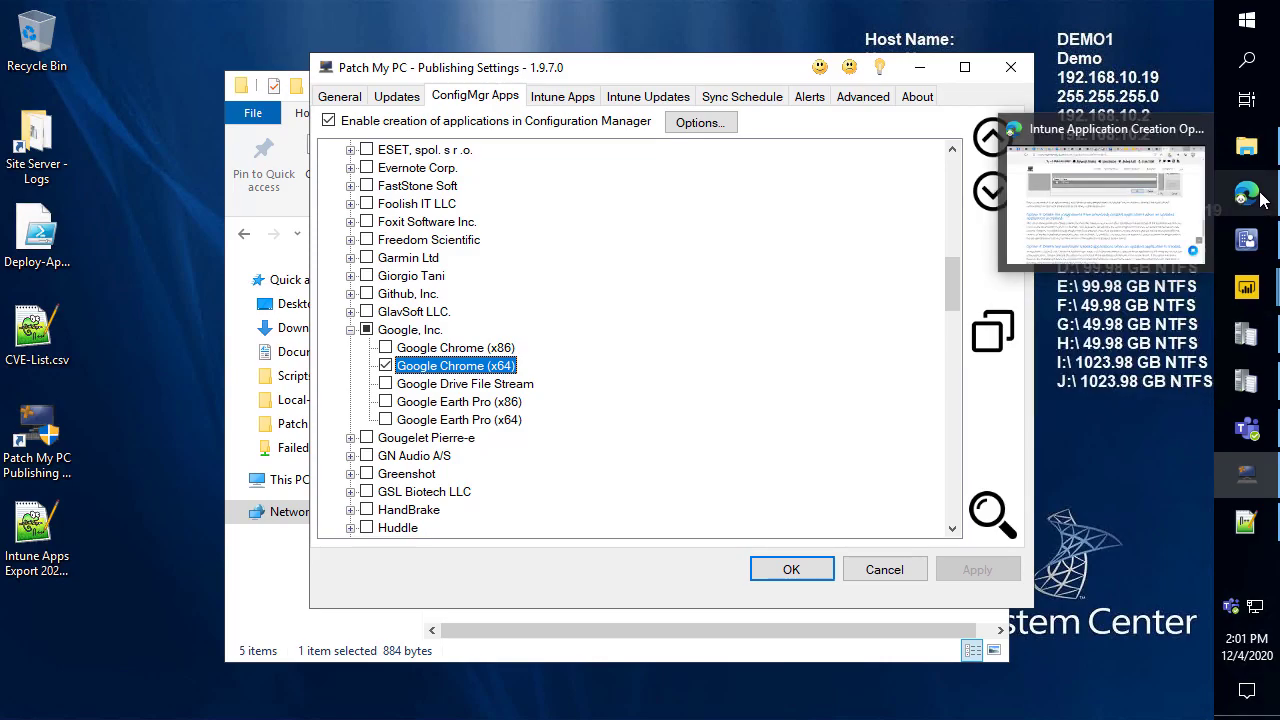
click(1060, 190)
key(ctrl+t)
text(idea)
key(Return)
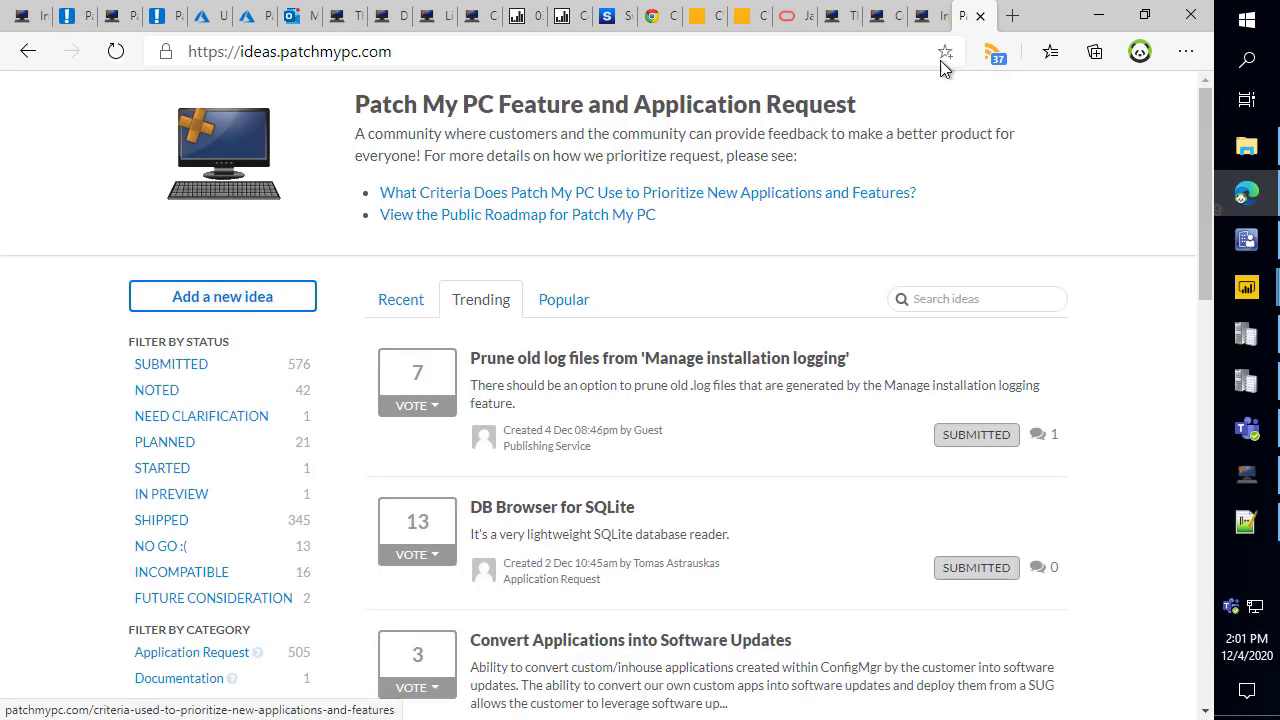
Search the ideas for 'n-' and open the Delete N-2 previous application idea.
click(968, 299)
text(n-)
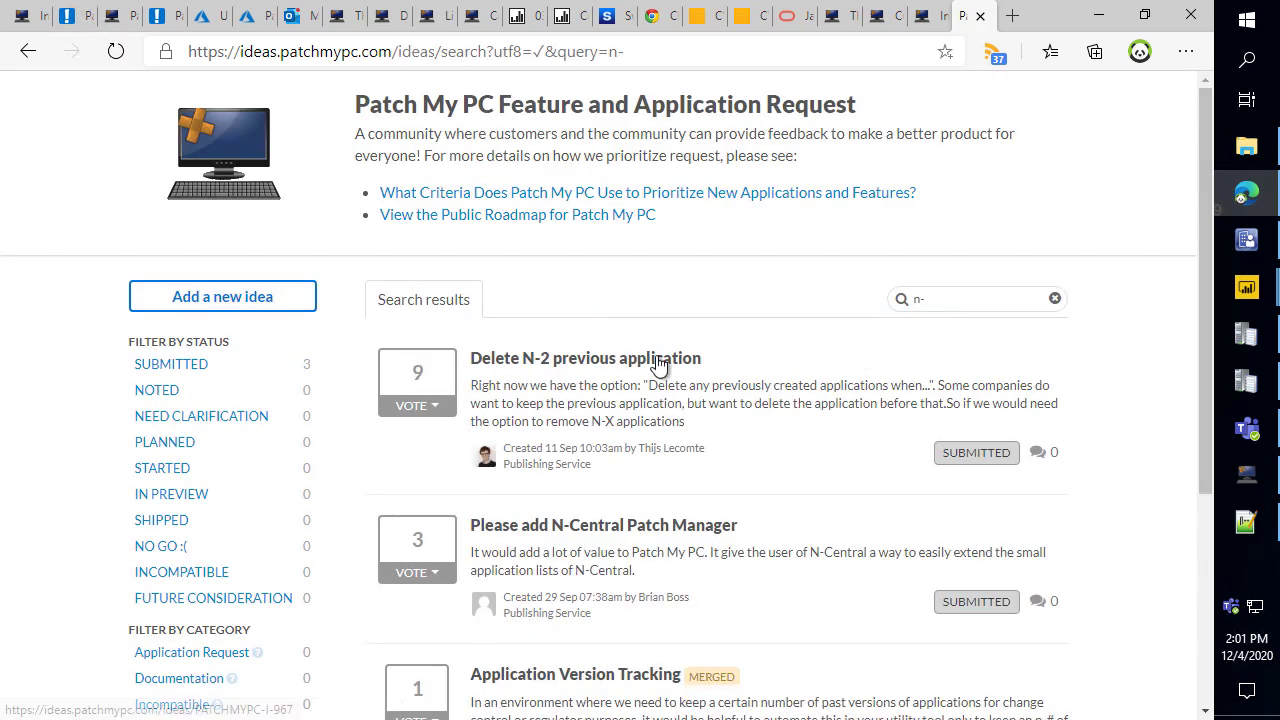
click(677, 57)
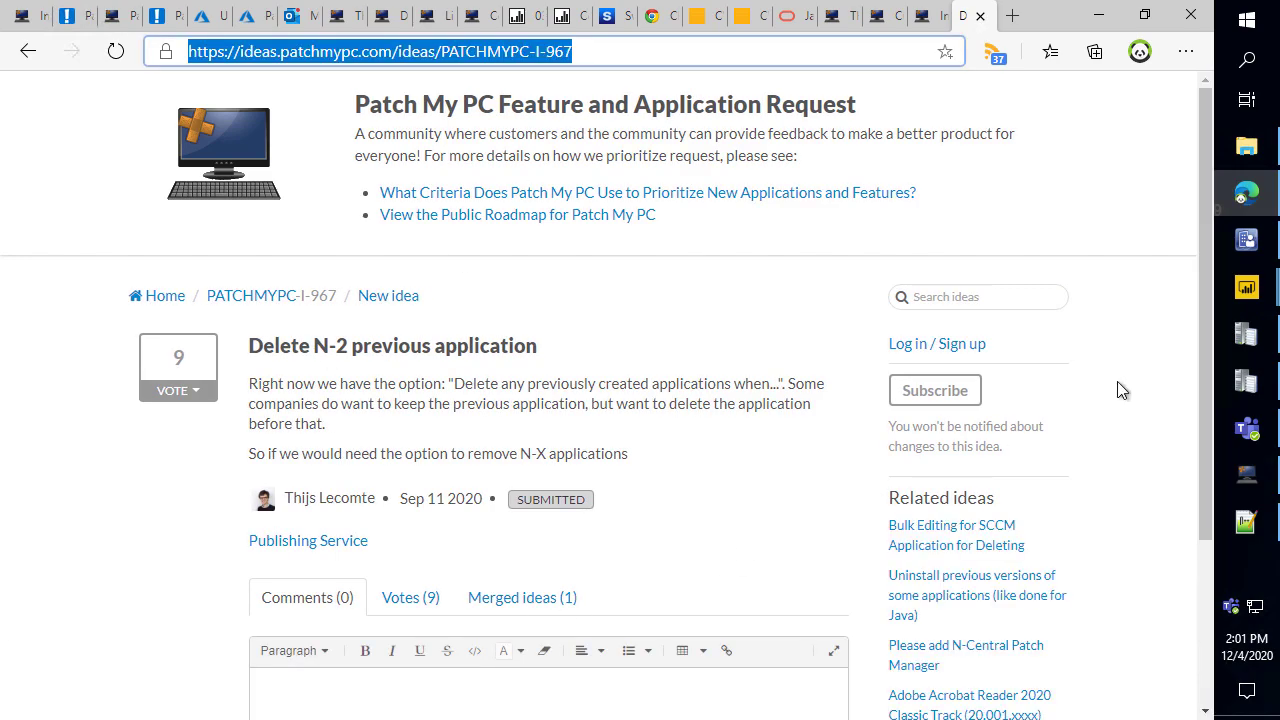
Bring the publishing settings forward and check the ConfigMgr Apps base install options without changing anything.
click(1248, 470)
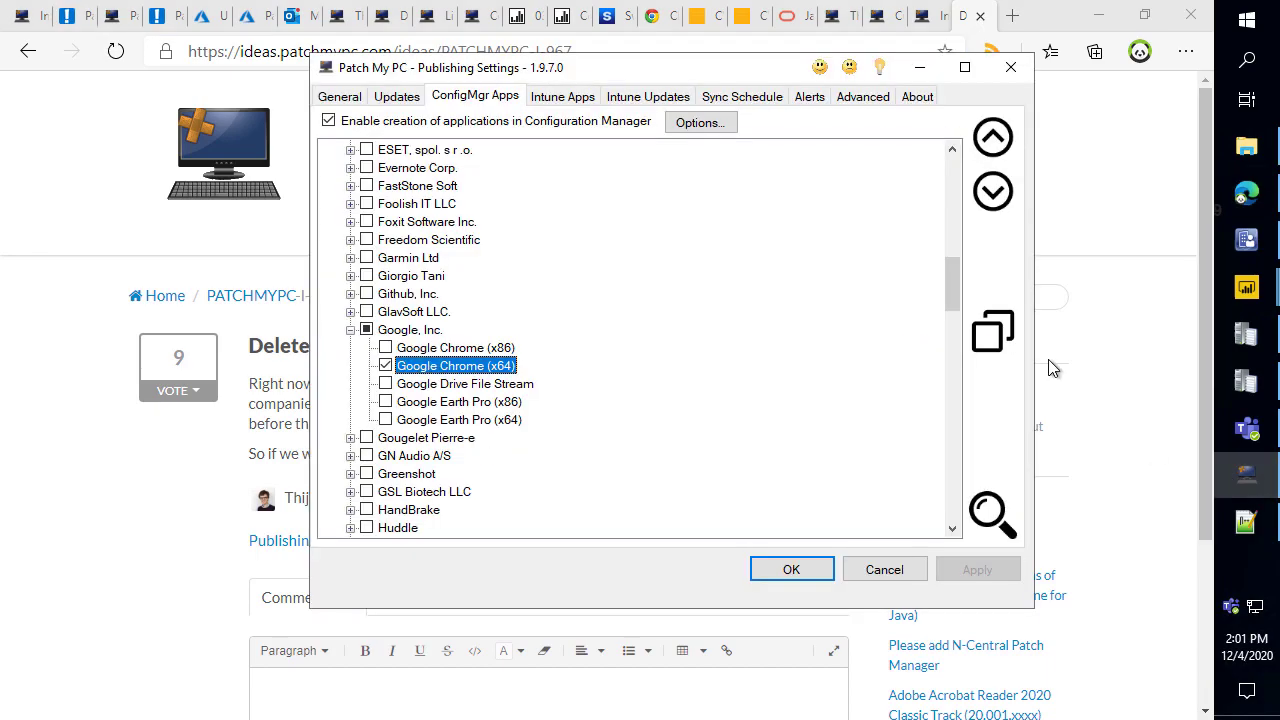
click(699, 120)
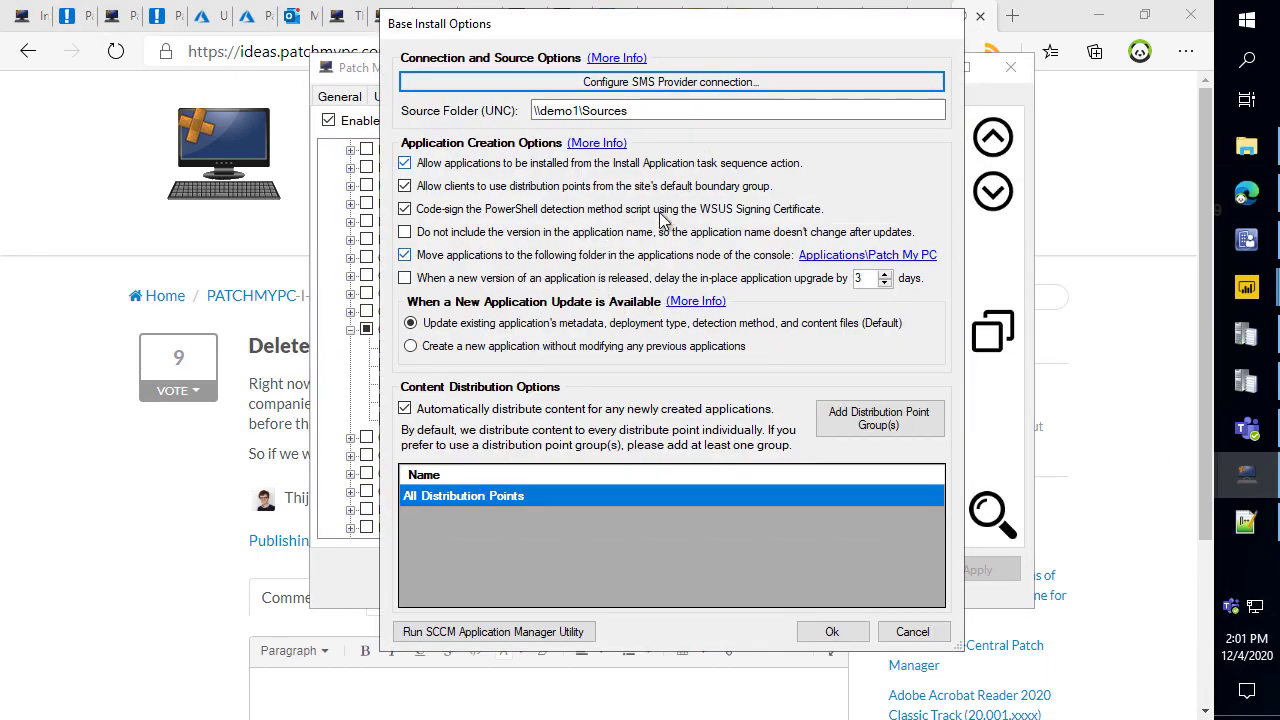
click(910, 630)
Review the Intune Apps options for deleting previous applications, updates and assignments.
click(562, 97)
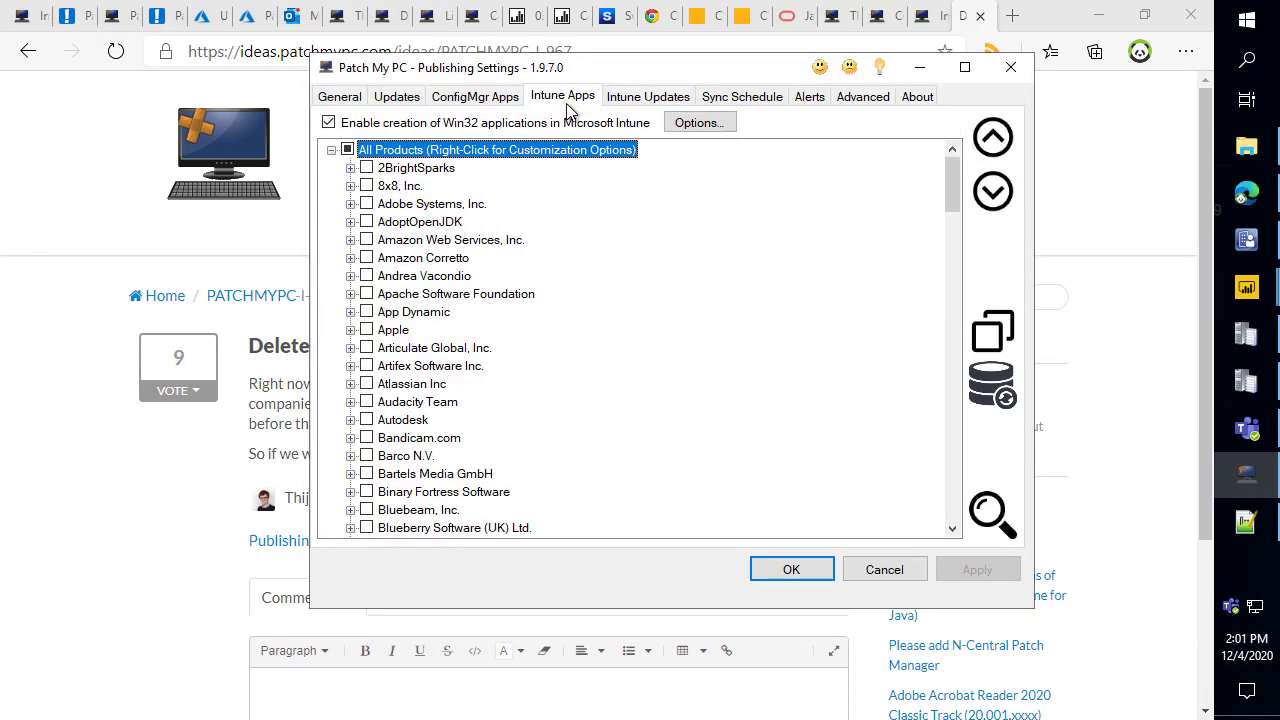
click(700, 122)
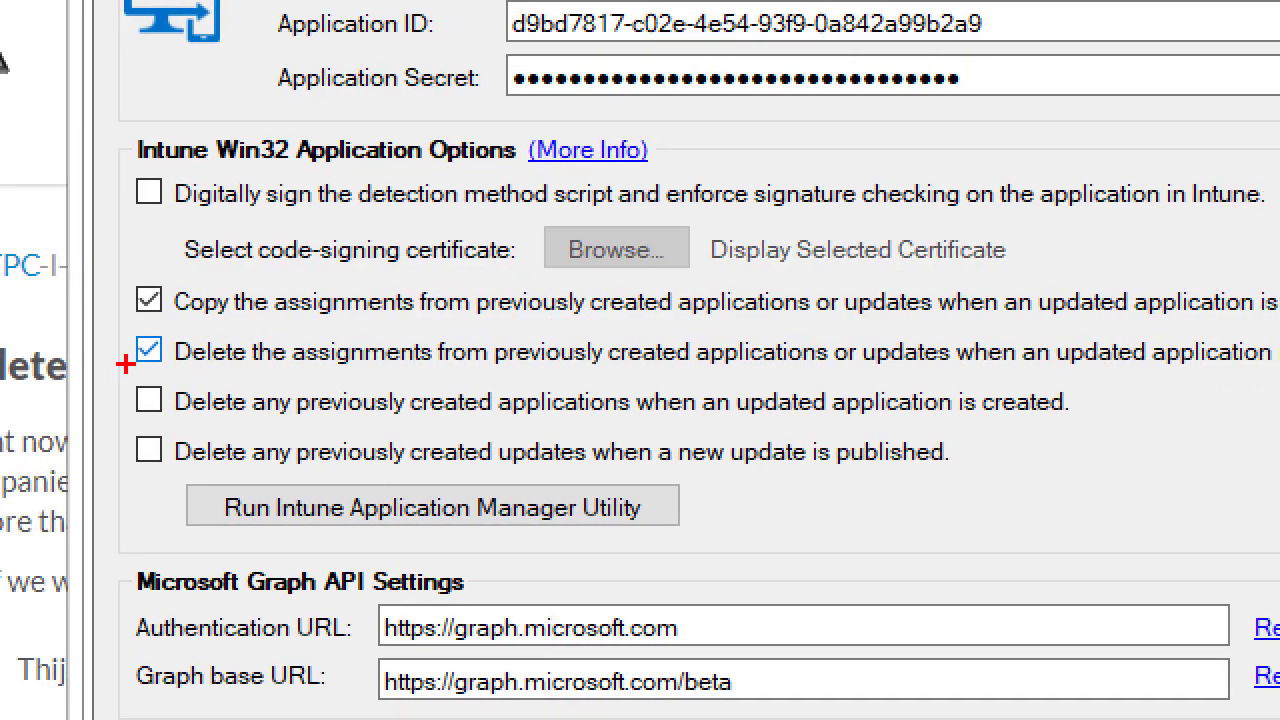
mouse_move(112, 325)
mouse_down()
mouse_move(1100, 500)
mouse_move(1202, 460)
mouse_up()
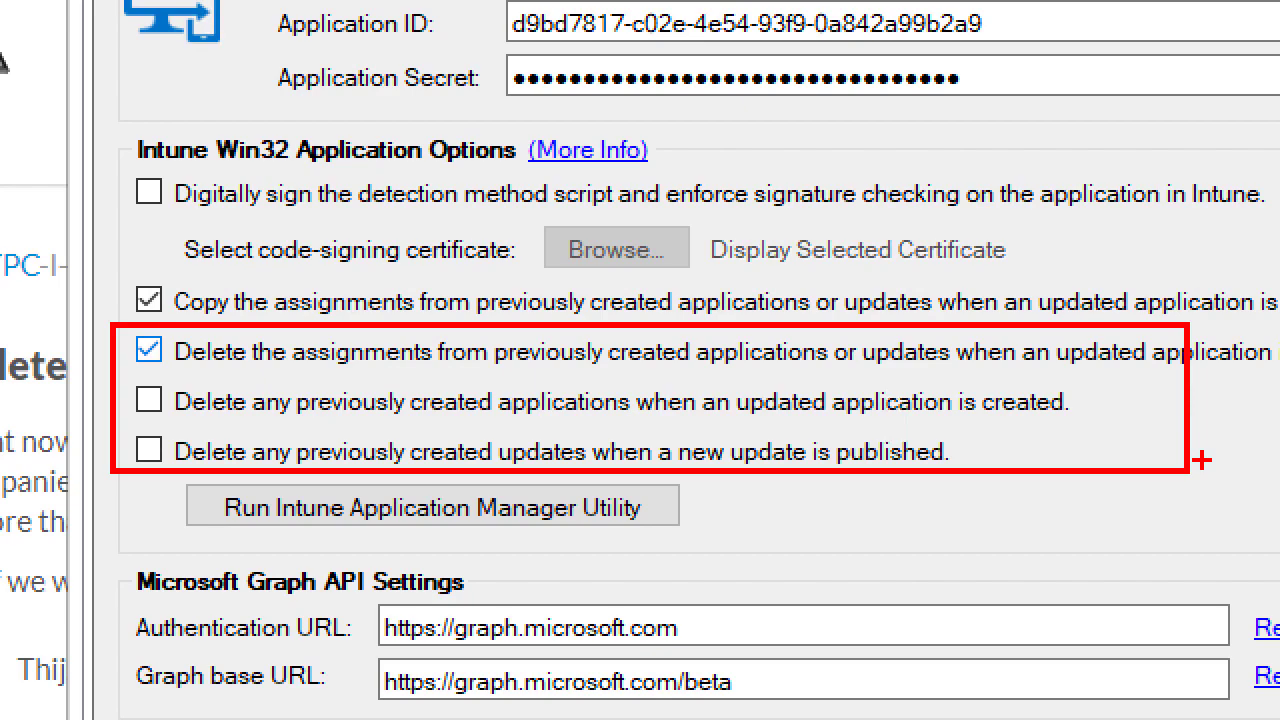
key(Escape)
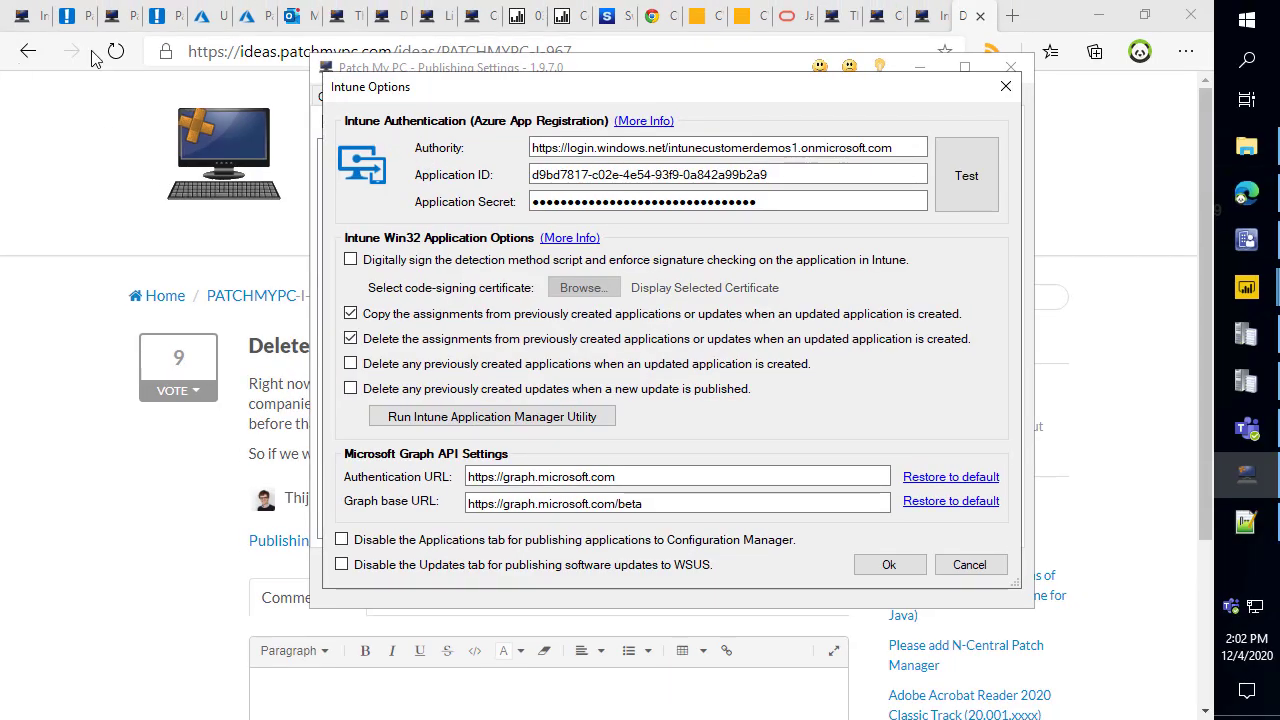
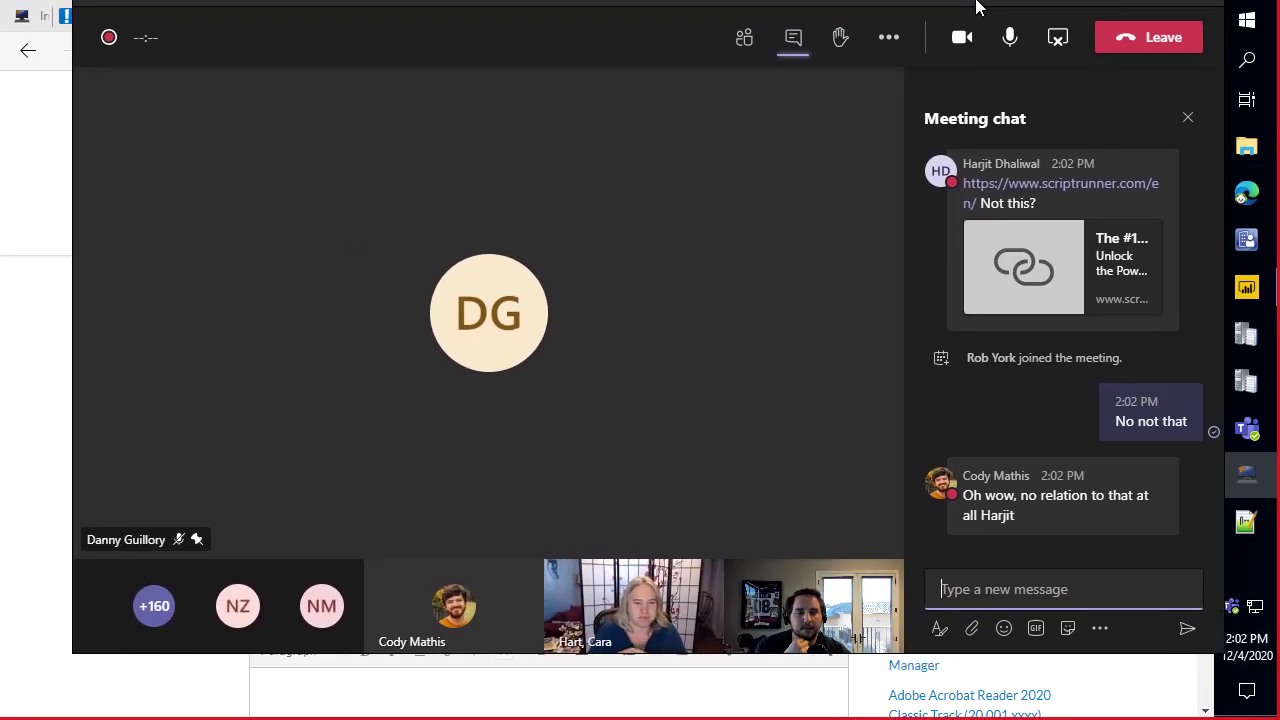
Send the contact e-mail address as a message in the Teams meeting chat.
drag(976, 2, 950, 16)
mouse_move(1064, 494)
key(Return)
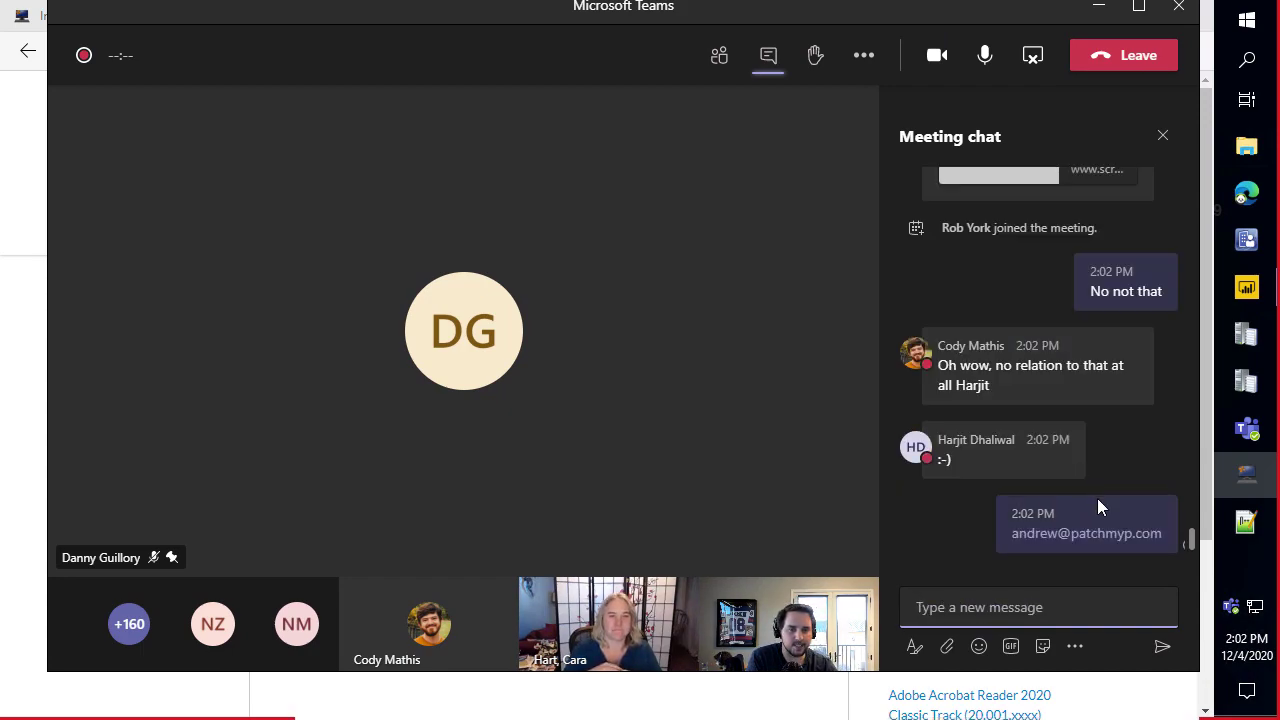
mouse_move(1001, 456)
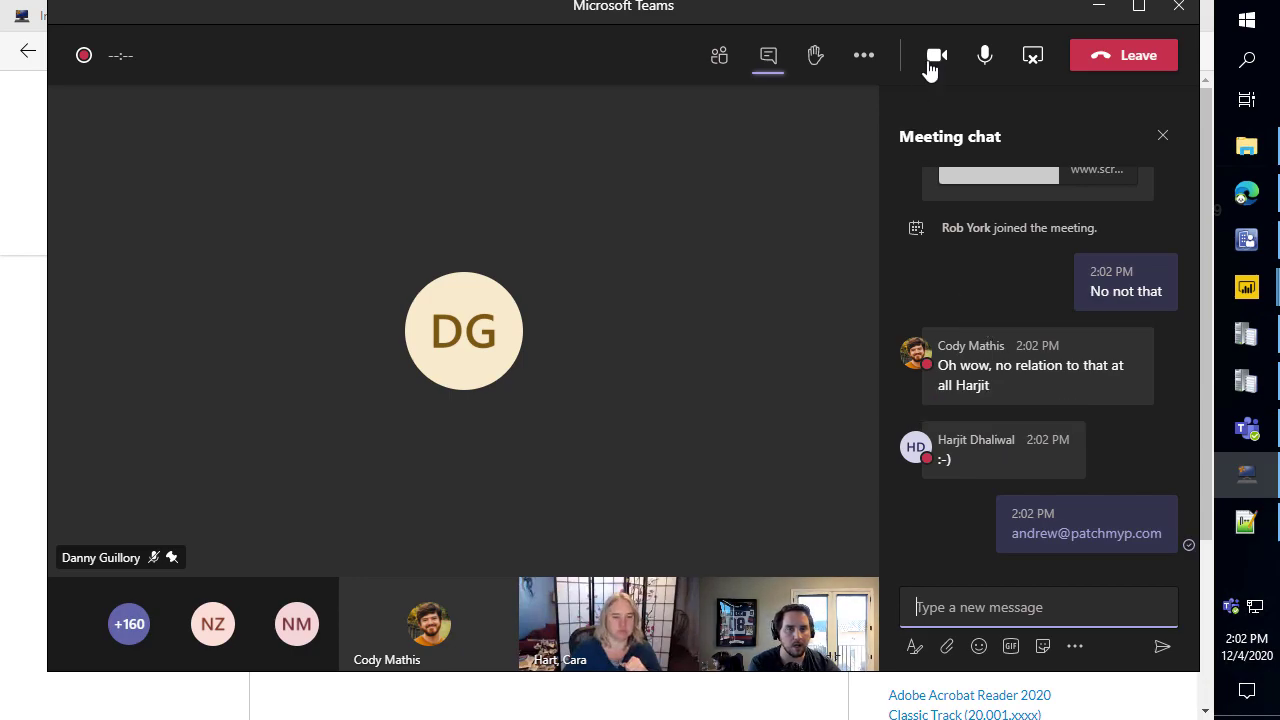
drag(934, 18, 0, 35)
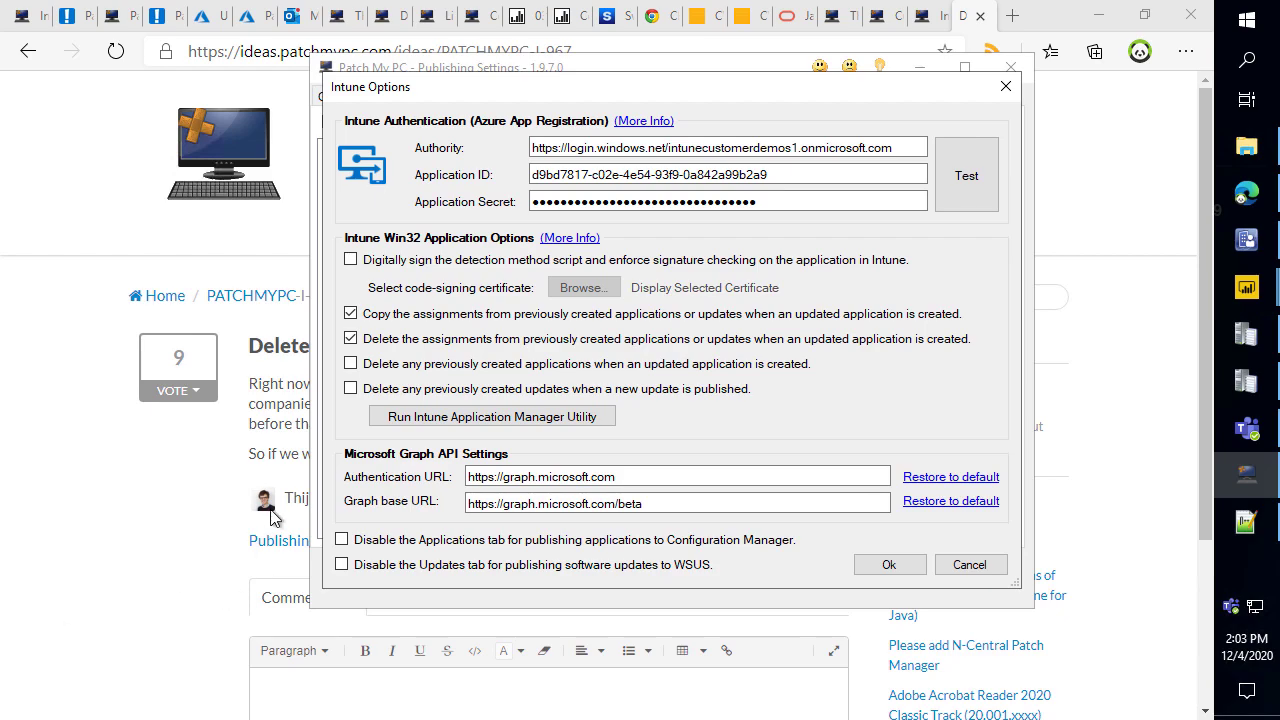
Scroll the Delete N-2 idea (9 votes, no comments) before switching to the Intune options article.
click(128, 577)
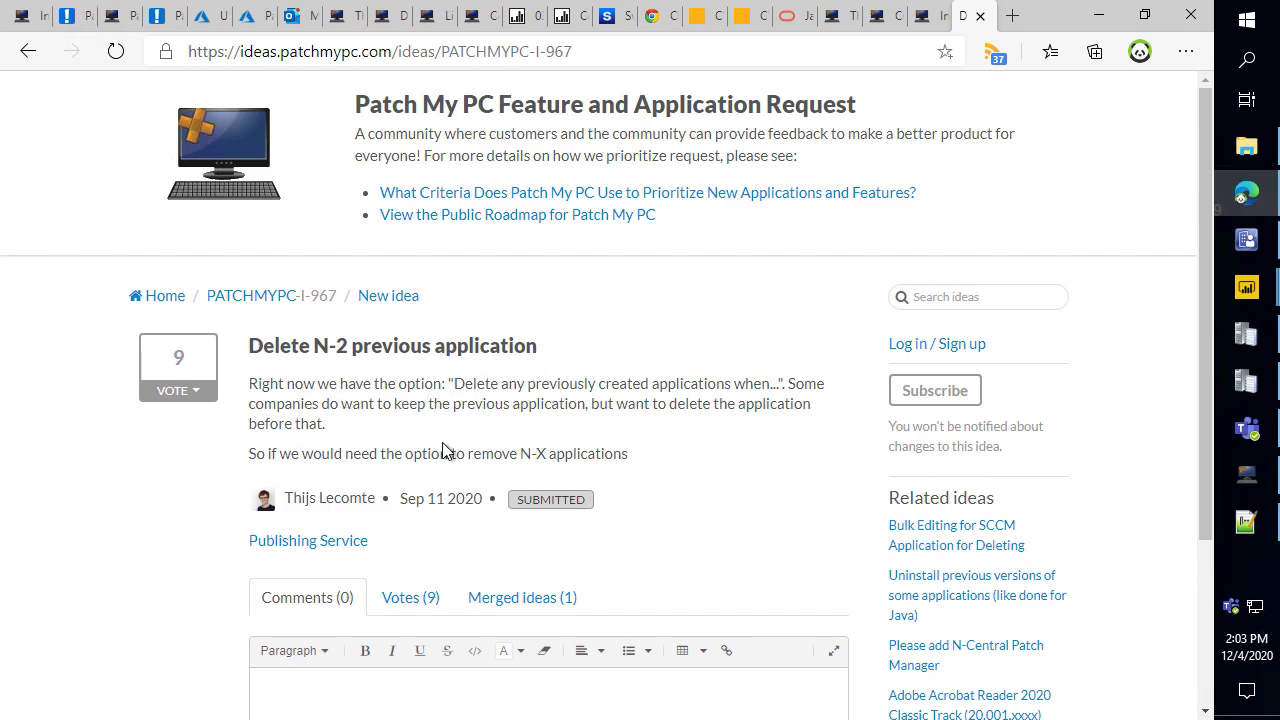
scroll(495, 420, down, 1)
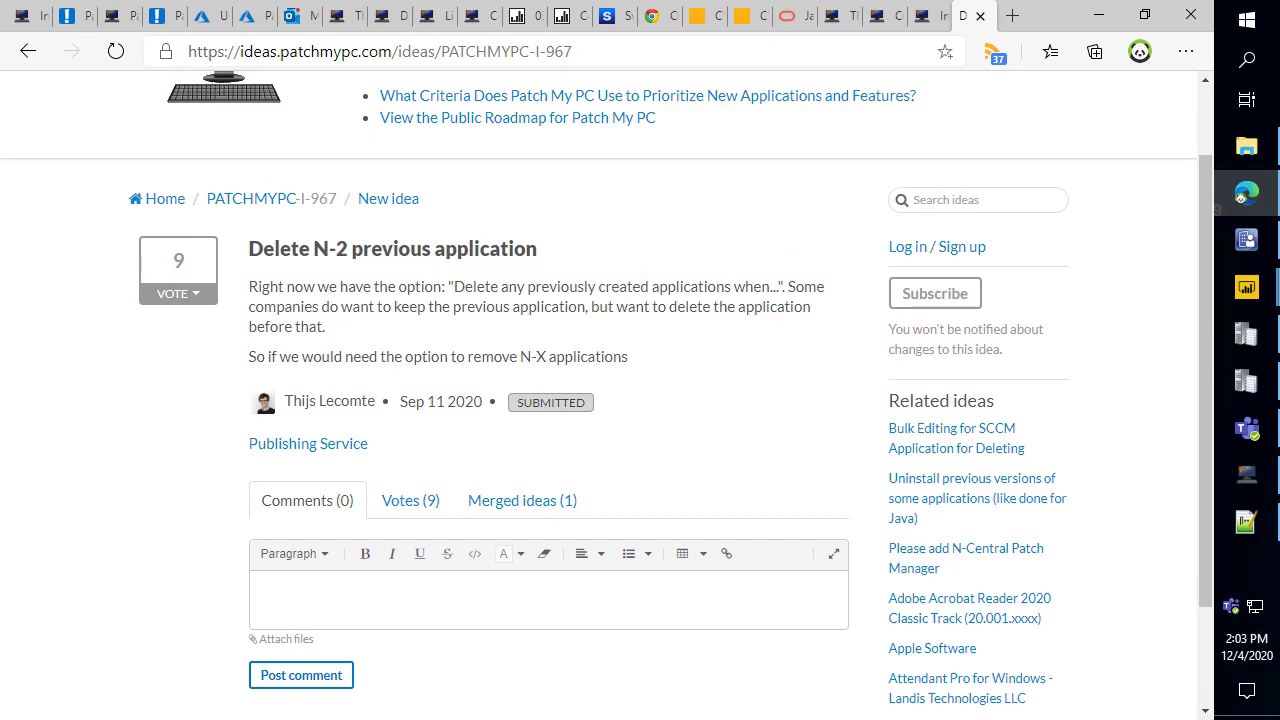
drag(0, 55, 984, 15)
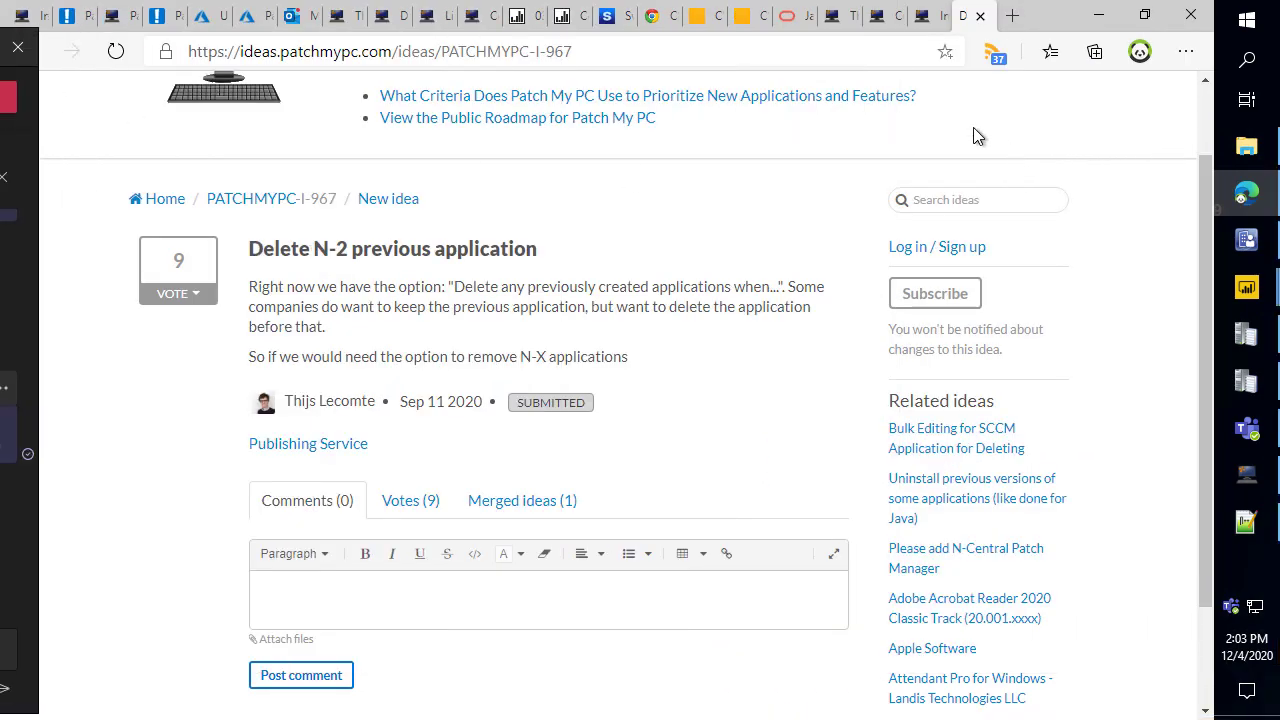
click(925, 16)
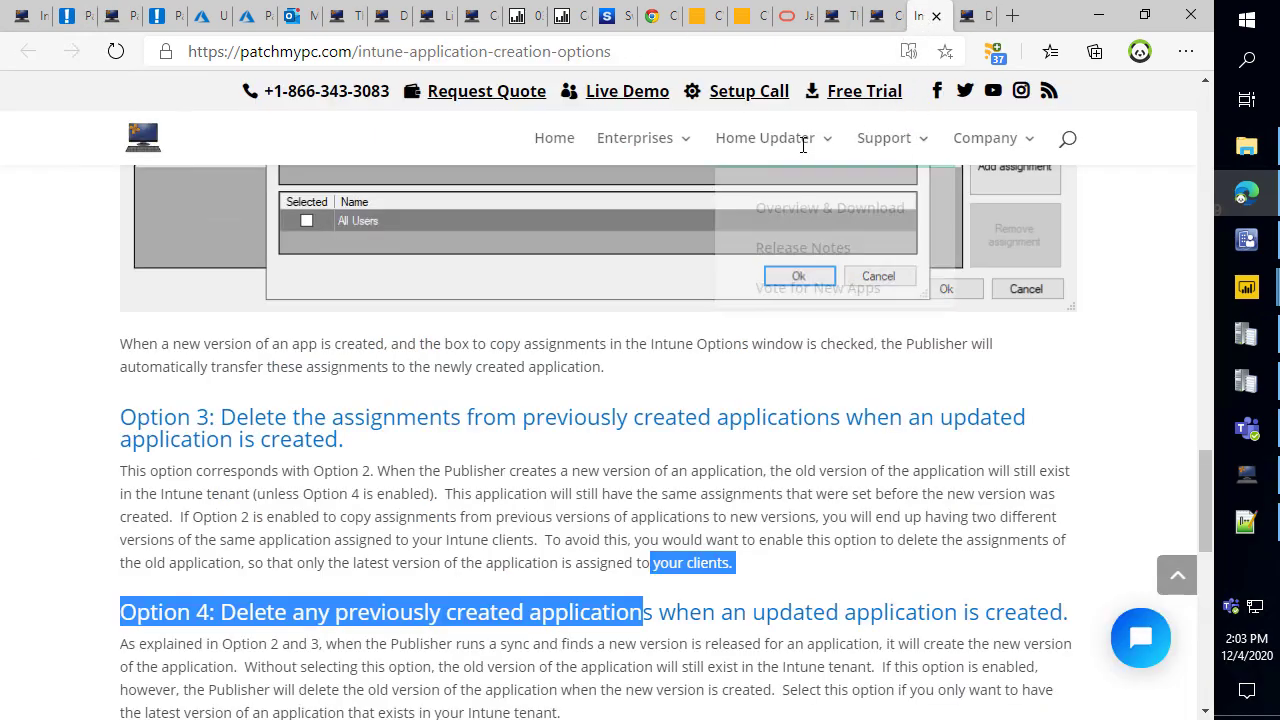
Open the SCCM and Intune page, scroll to Up-Front Pricing and box the Enterprise price.
mouse_move(650, 145)
click(657, 207)
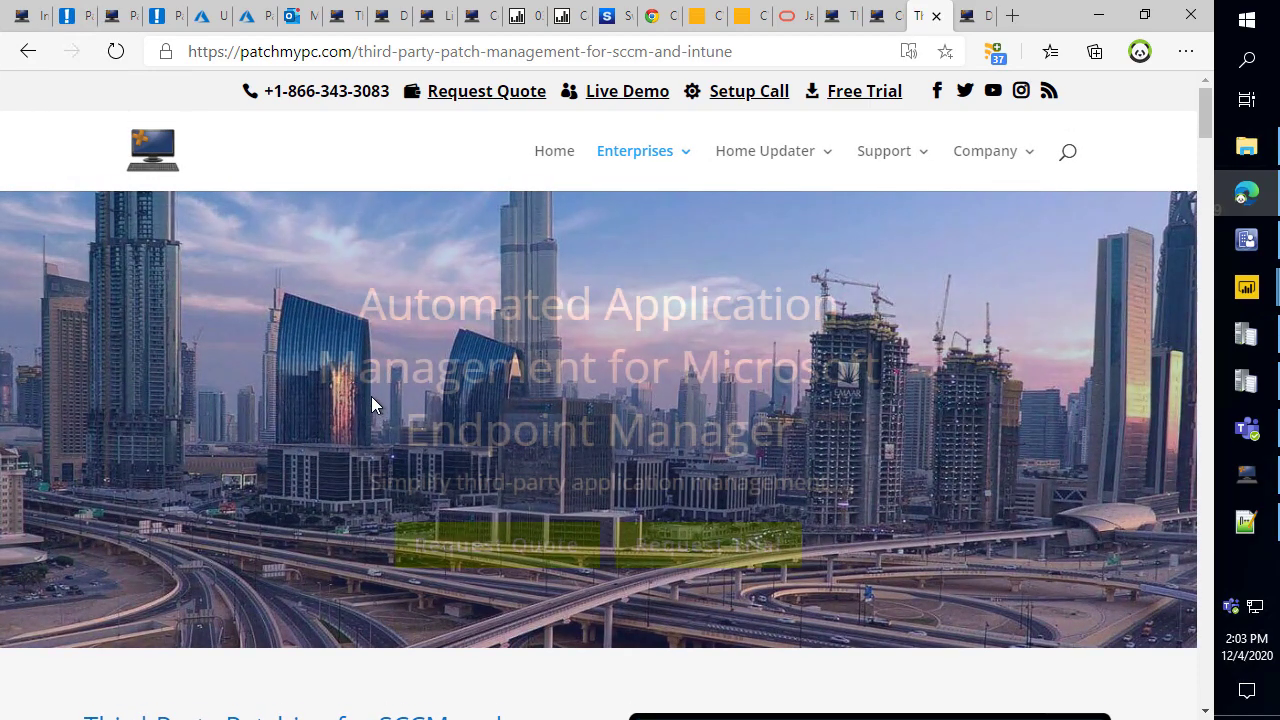
scroll(185, 420, down, 15)
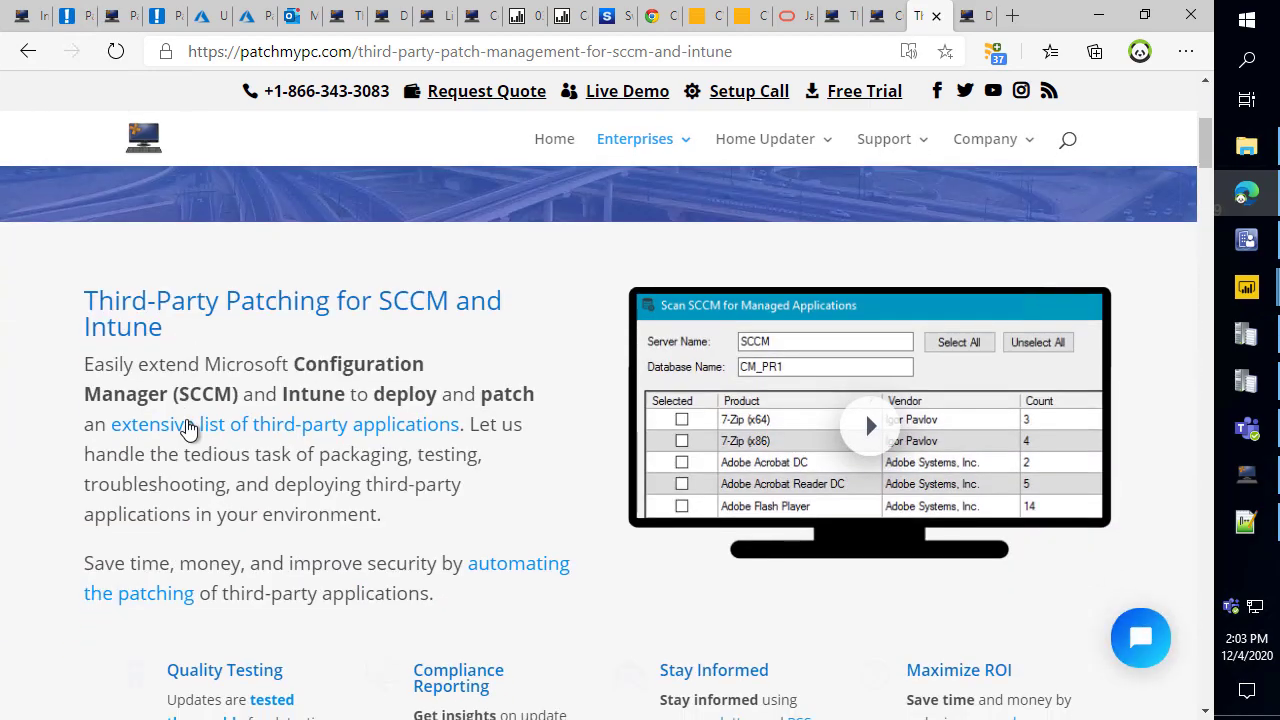
scroll(306, 420, down, 15)
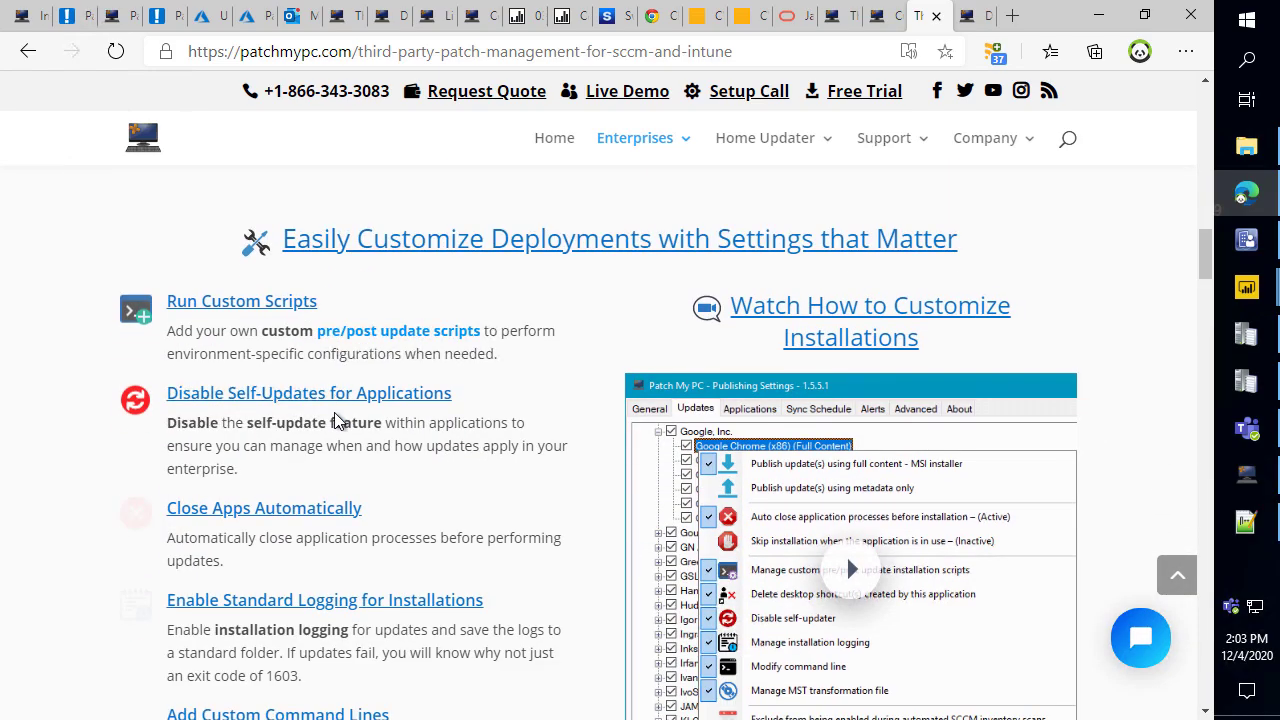
scroll(308, 380, down, 12)
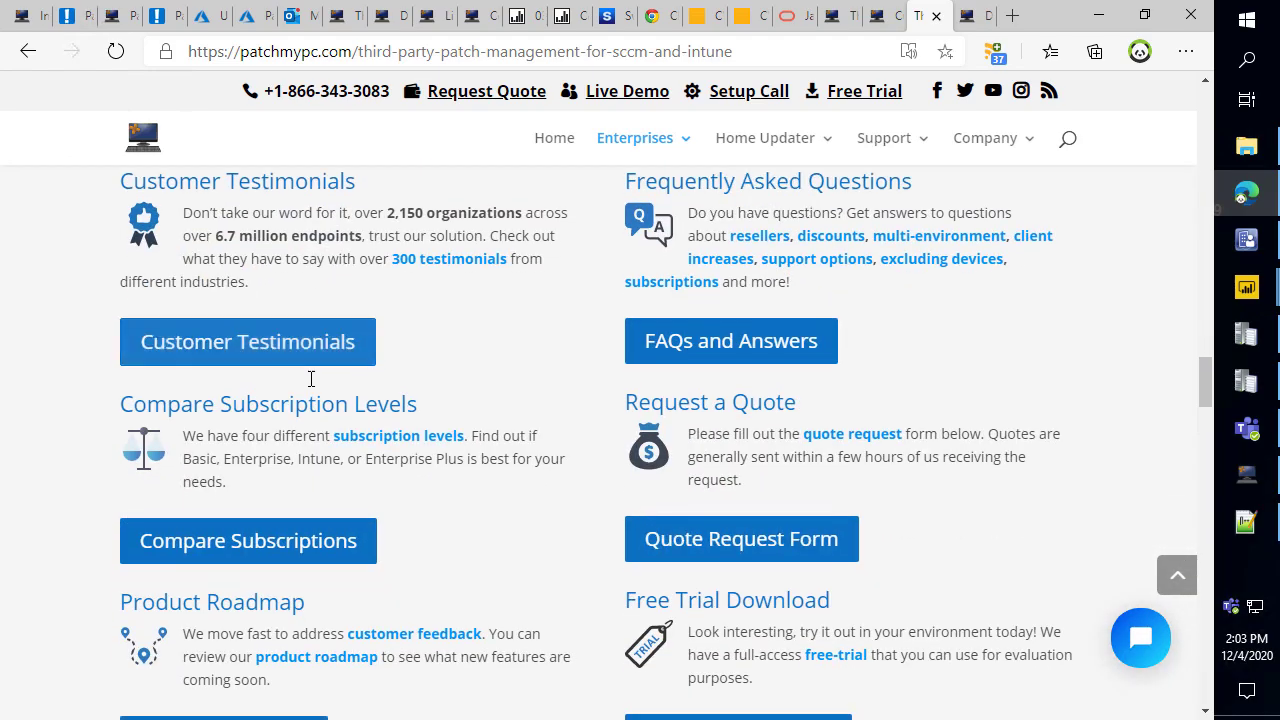
scroll(320, 390, down, 2)
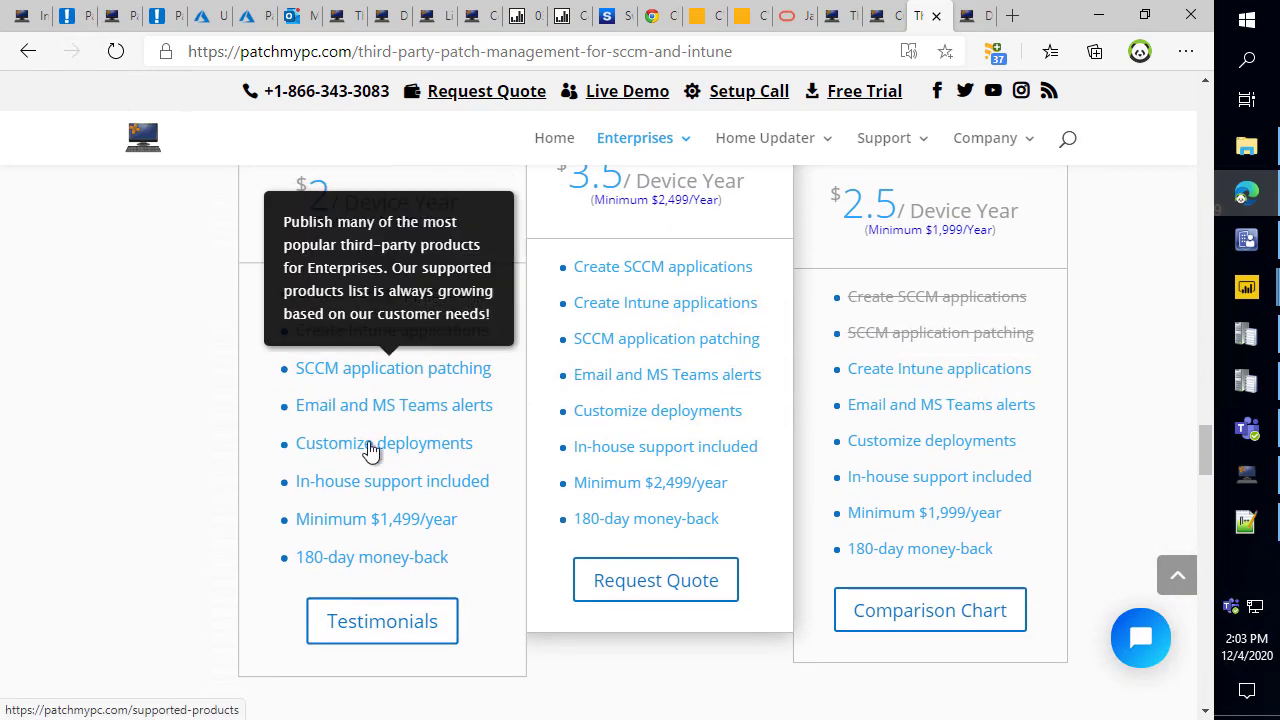
scroll(420, 400, up, 1)
scroll(147, 360, up, 2)
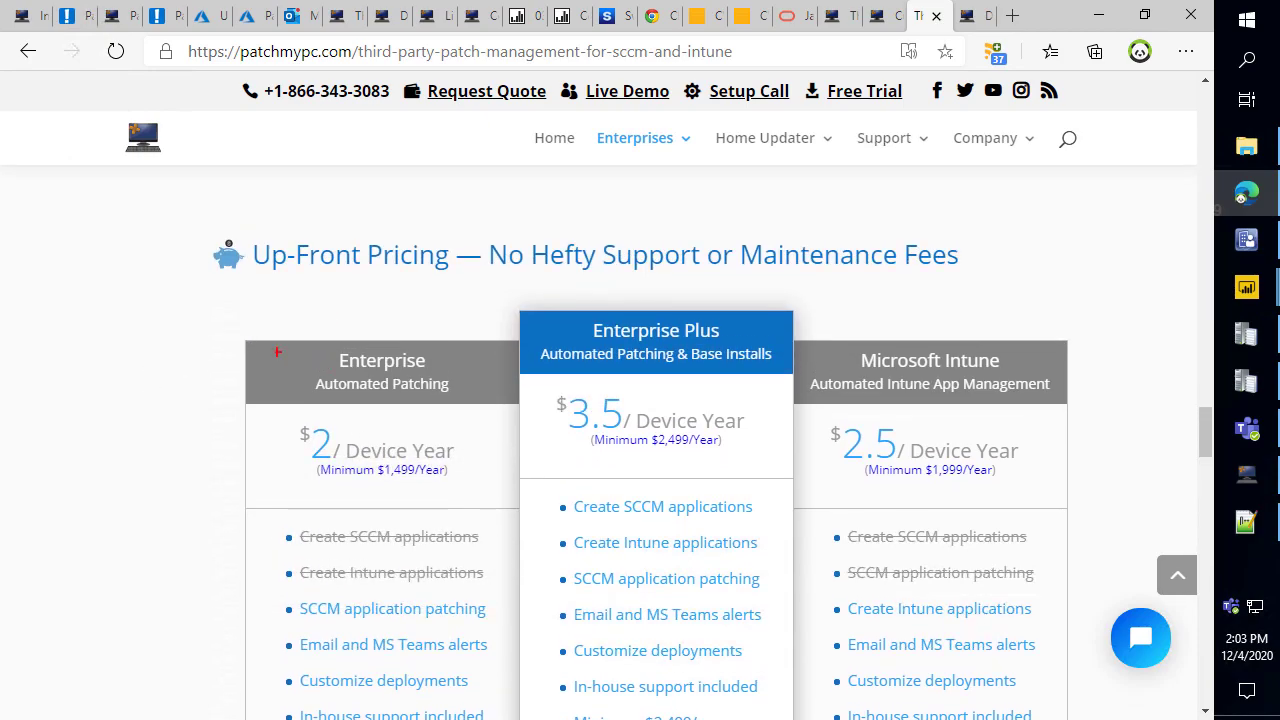
drag(263, 333, 473, 486)
Close Intune Options and place Publishing Settings below the pricing table.
click(1240, 470)
click(1006, 86)
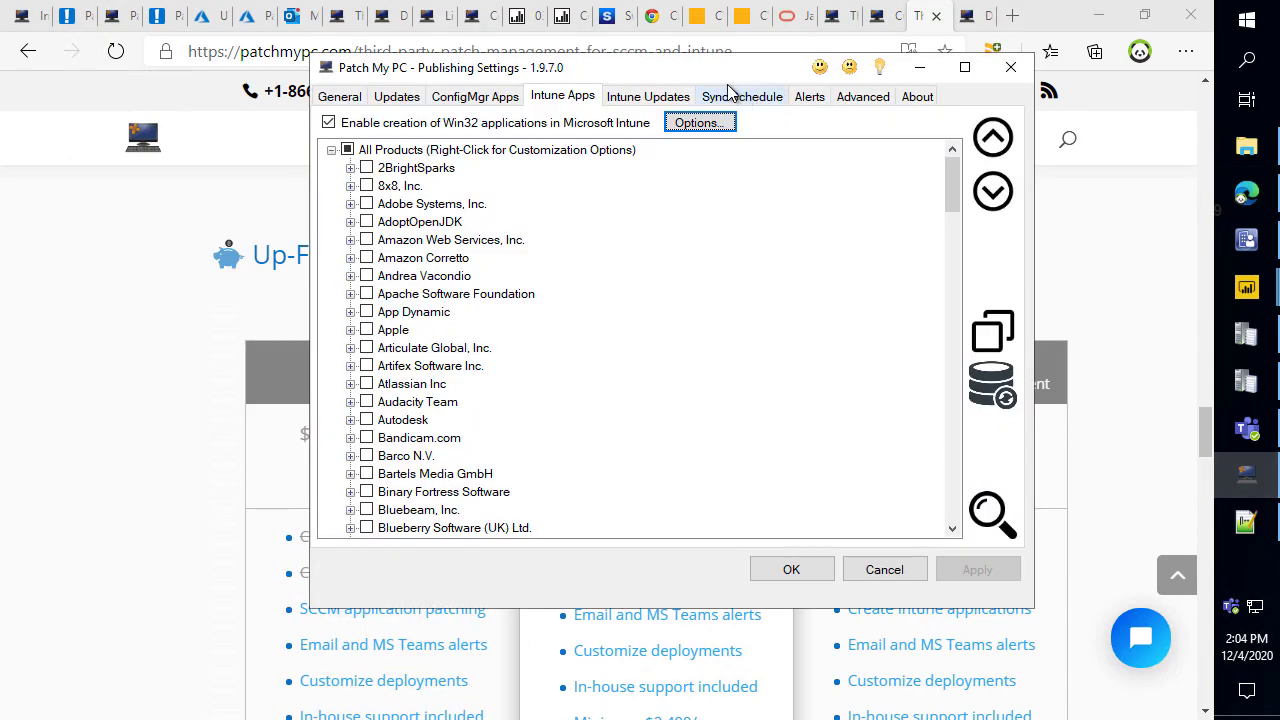
drag(728, 70, 744, 264)
drag(754, 473, 640, 565)
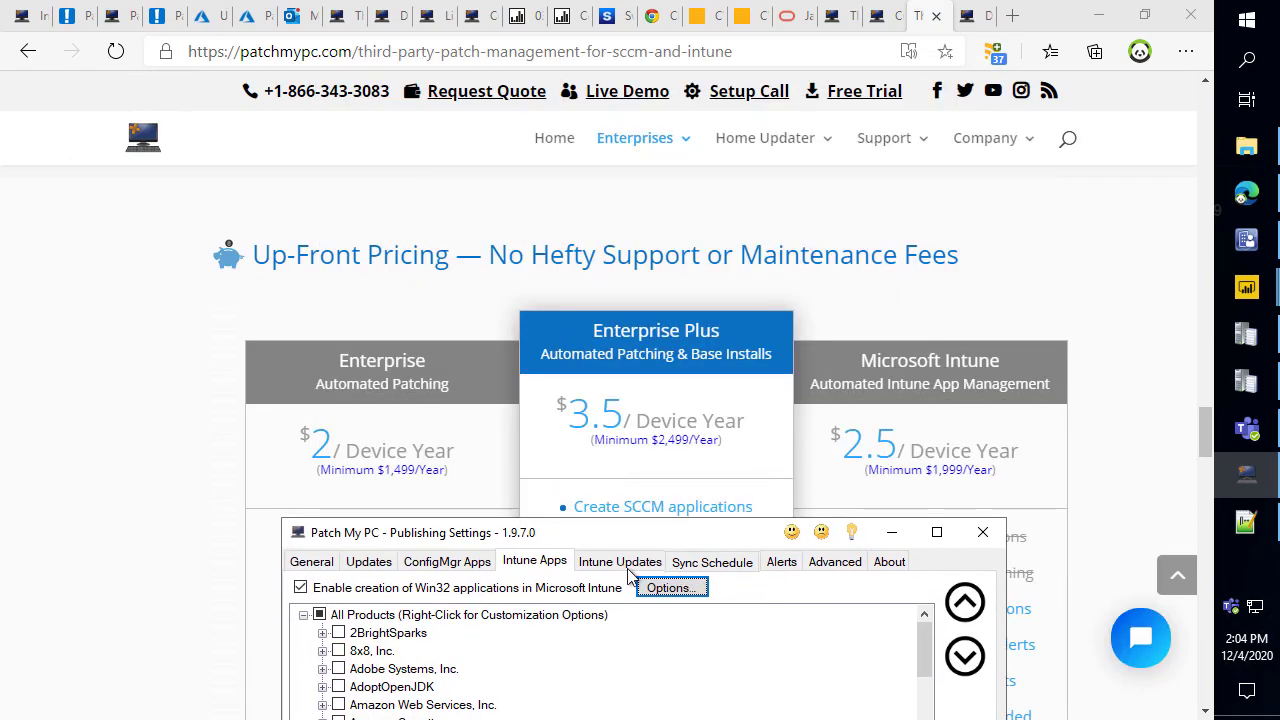
Annotate the Updates and Intune settings against the Enterprise, Enterprise Plus and Intune plans, then minimise.
key(ctrl+2)
mouse_move(366, 398)
mouse_down()
mouse_move(370, 560)
mouse_move(370, 546)
mouse_move(406, 574)
mouse_move(392, 574)
mouse_up()
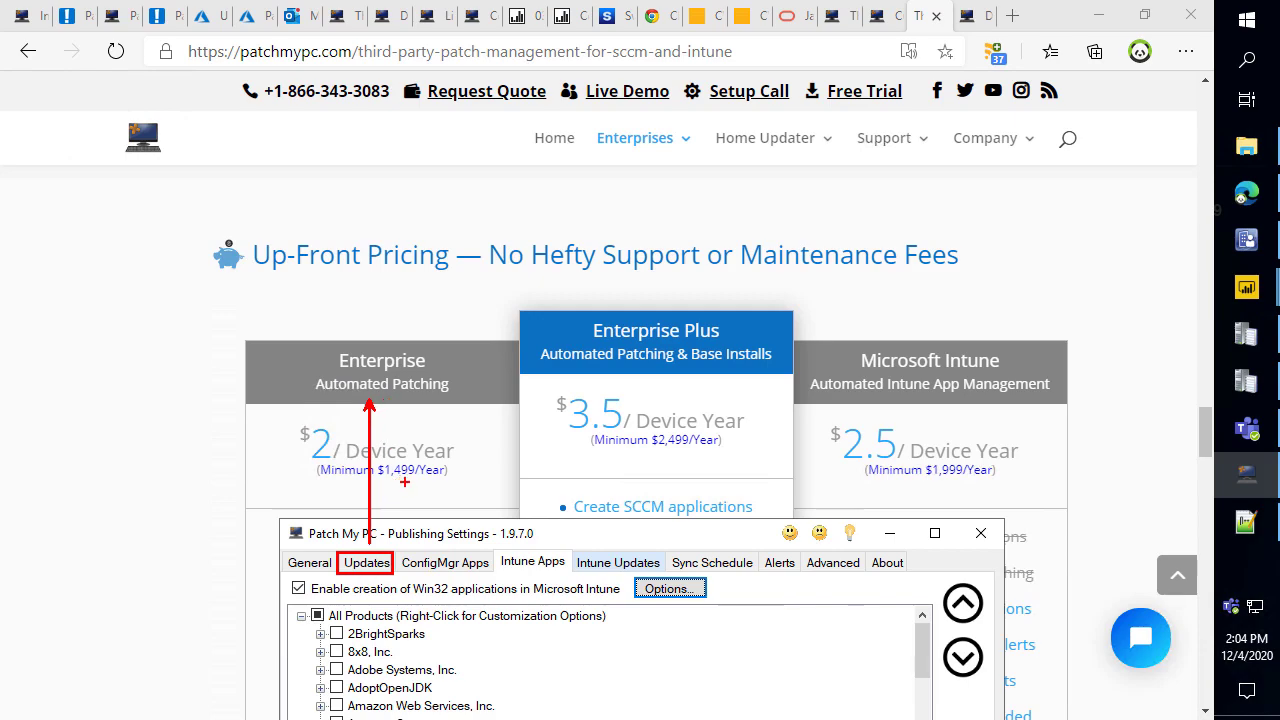
drag(400, 482, 410, 510)
mouse_move(802, 338)
mouse_down()
mouse_move(1008, 432)
mouse_move(1080, 474)
mouse_move(1078, 496)
mouse_up()
mouse_move(498, 549)
mouse_down()
mouse_move(576, 578)
mouse_move(674, 580)
mouse_move(672, 544)
mouse_move(800, 479)
mouse_up()
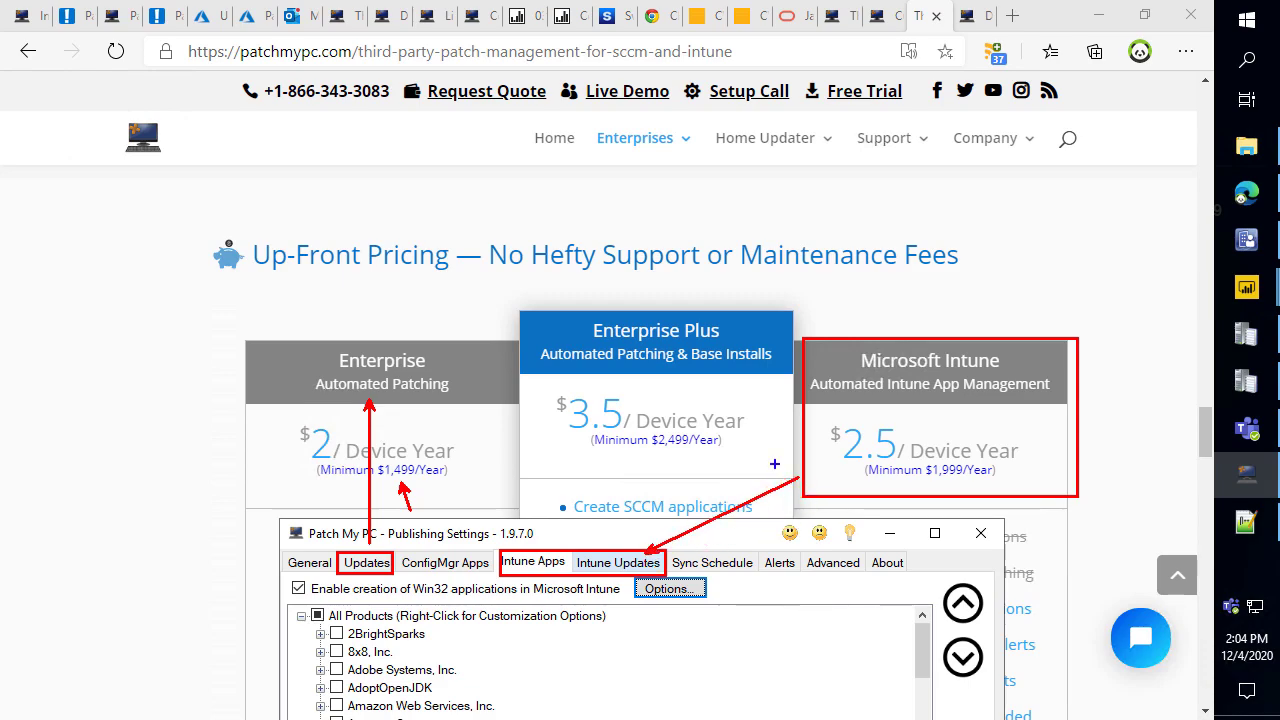
mouse_move(504, 285)
mouse_down()
mouse_move(757, 391)
mouse_move(800, 390)
mouse_up()
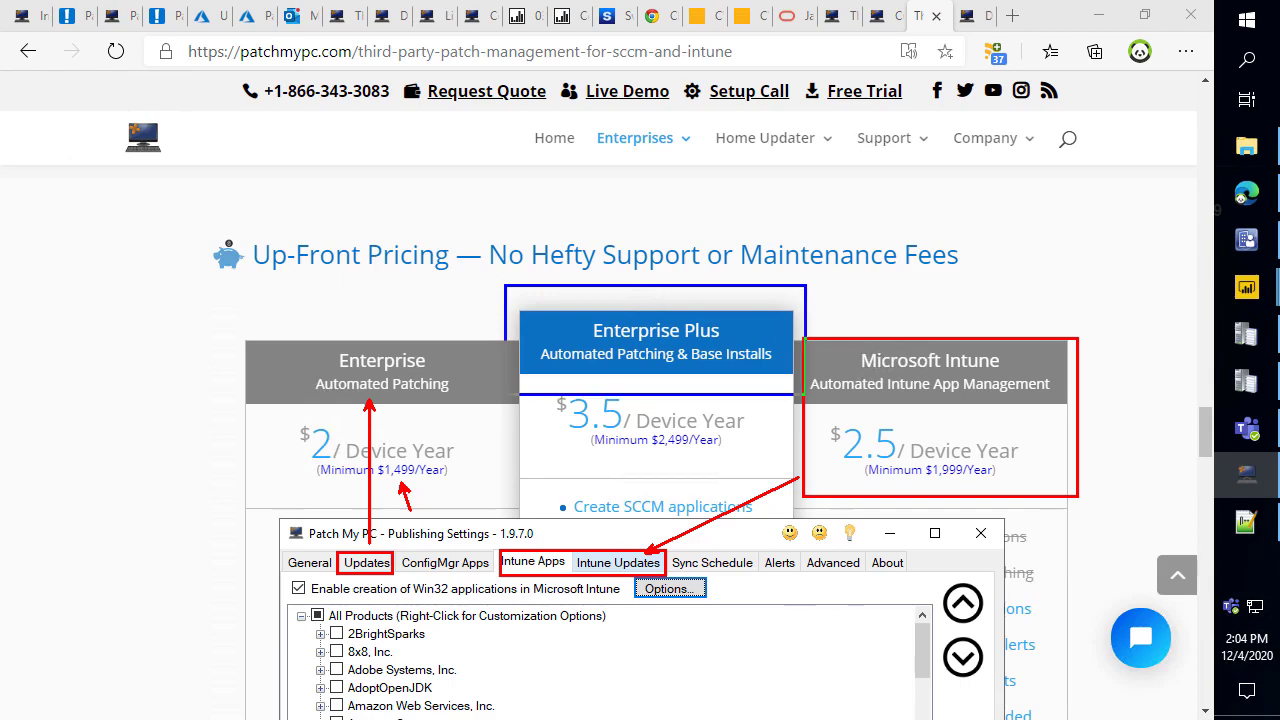
mouse_move(332, 540)
mouse_down()
mouse_move(404, 582)
mouse_move(697, 581)
mouse_up()
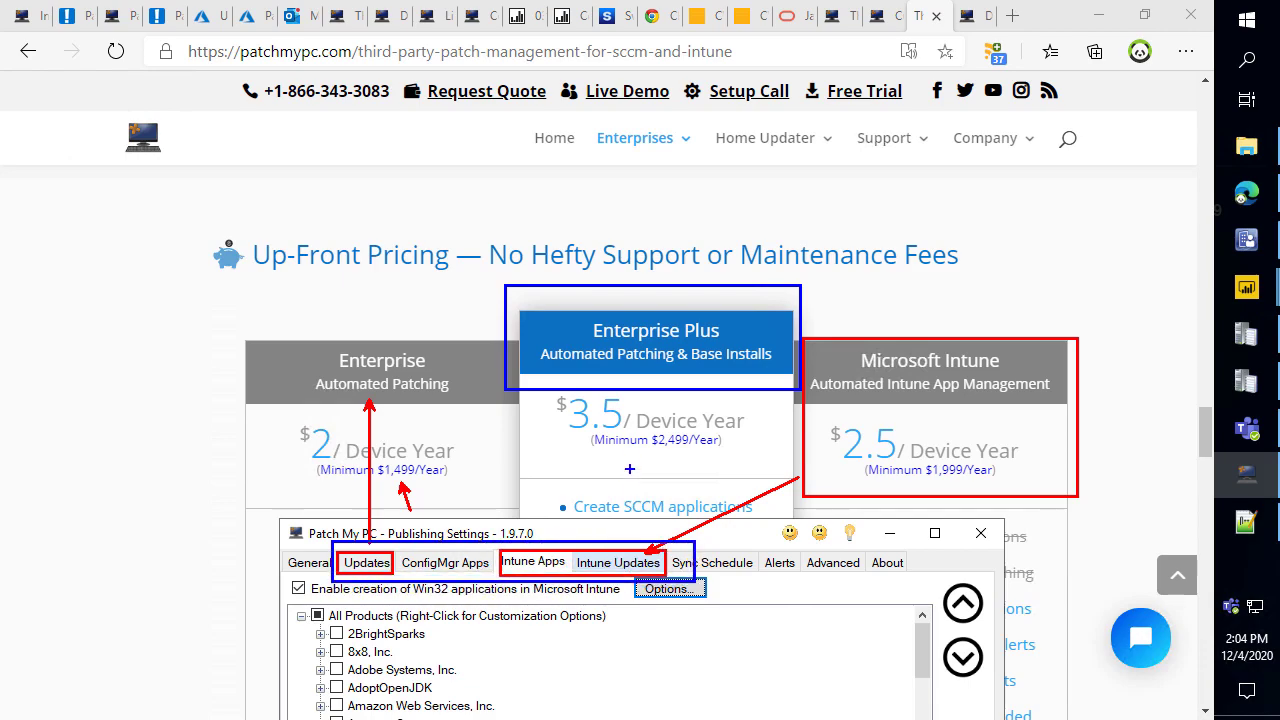
drag(613, 410, 566, 505)
key(Escape)
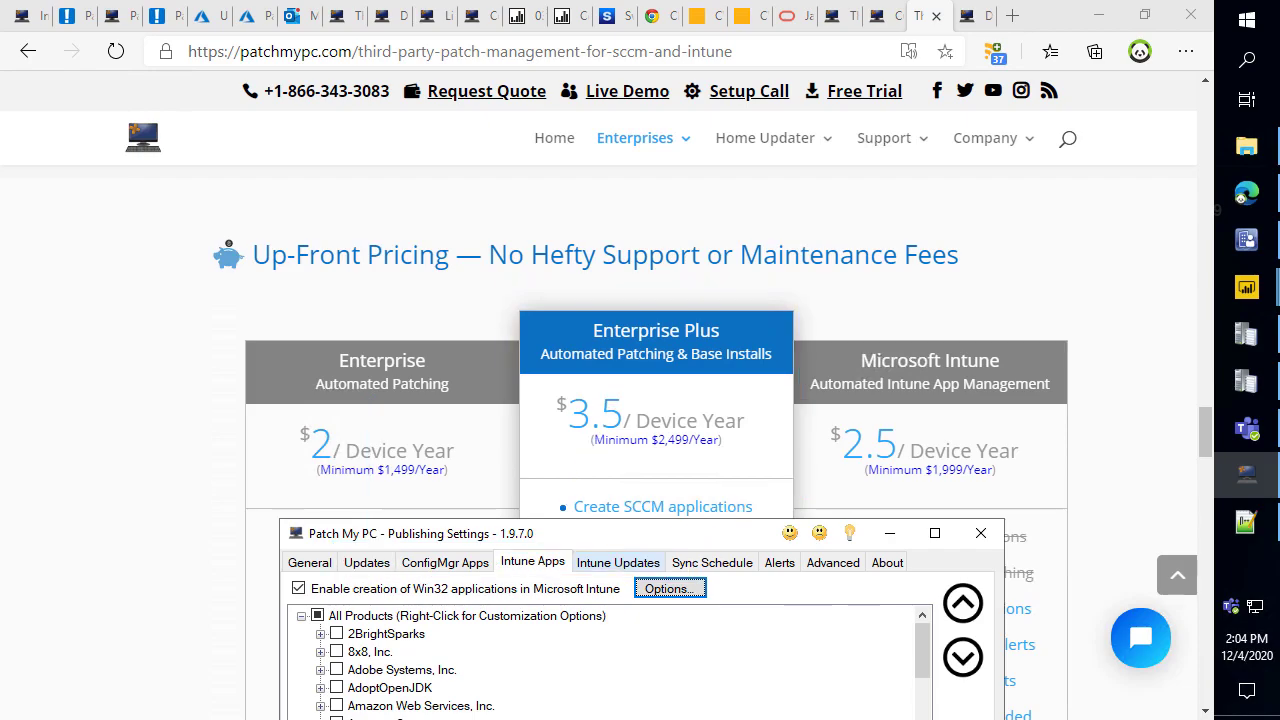
click(884, 537)
scroll(654, 478, down, 2)
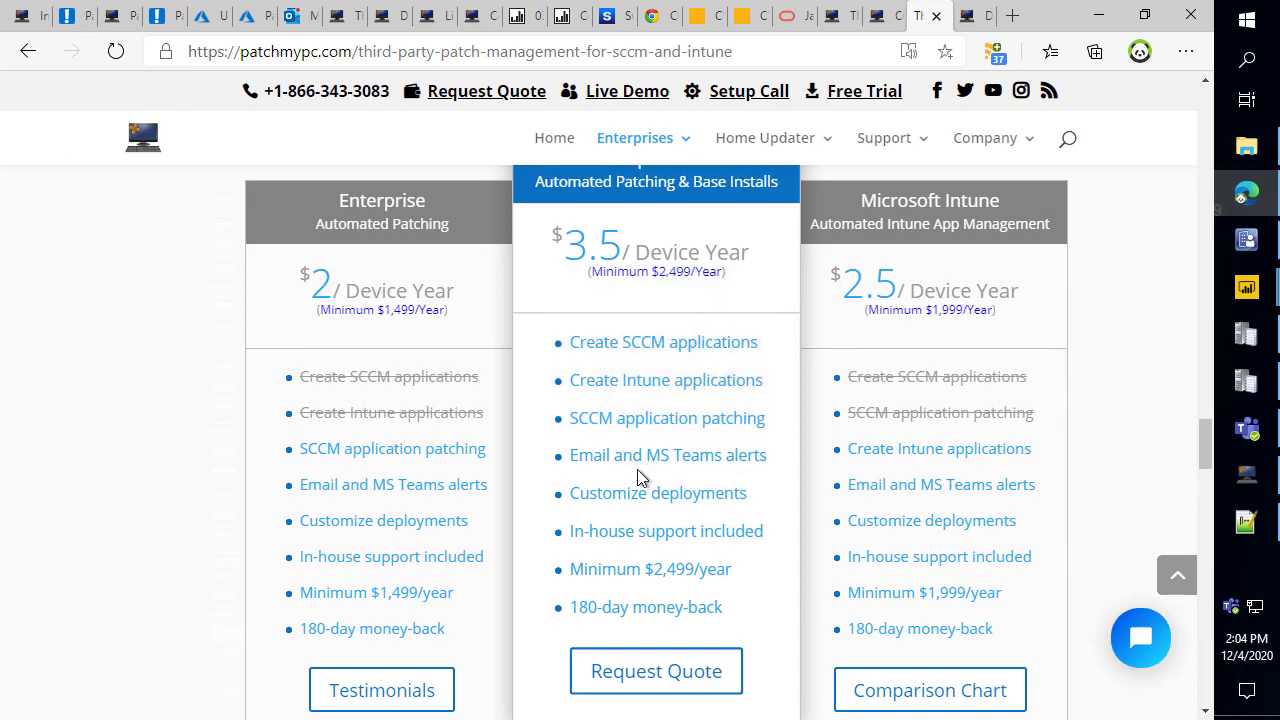
Browse the subscription comparison chart, then close it.
click(990, 708)
scroll(754, 343, down, 2)
scroll(742, 338, up, 1)
scroll(742, 338, up, 1)
scroll(658, 368, down, 1)
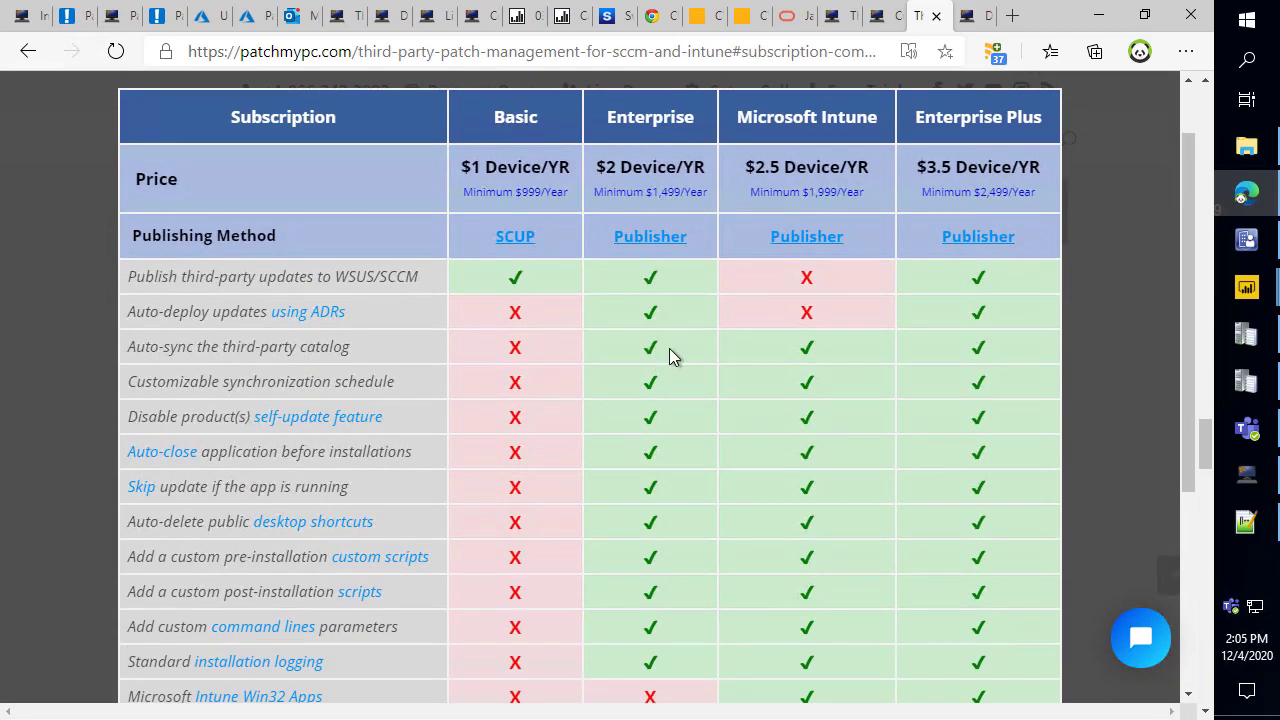
scroll(713, 345, down, 3)
click(81, 458)
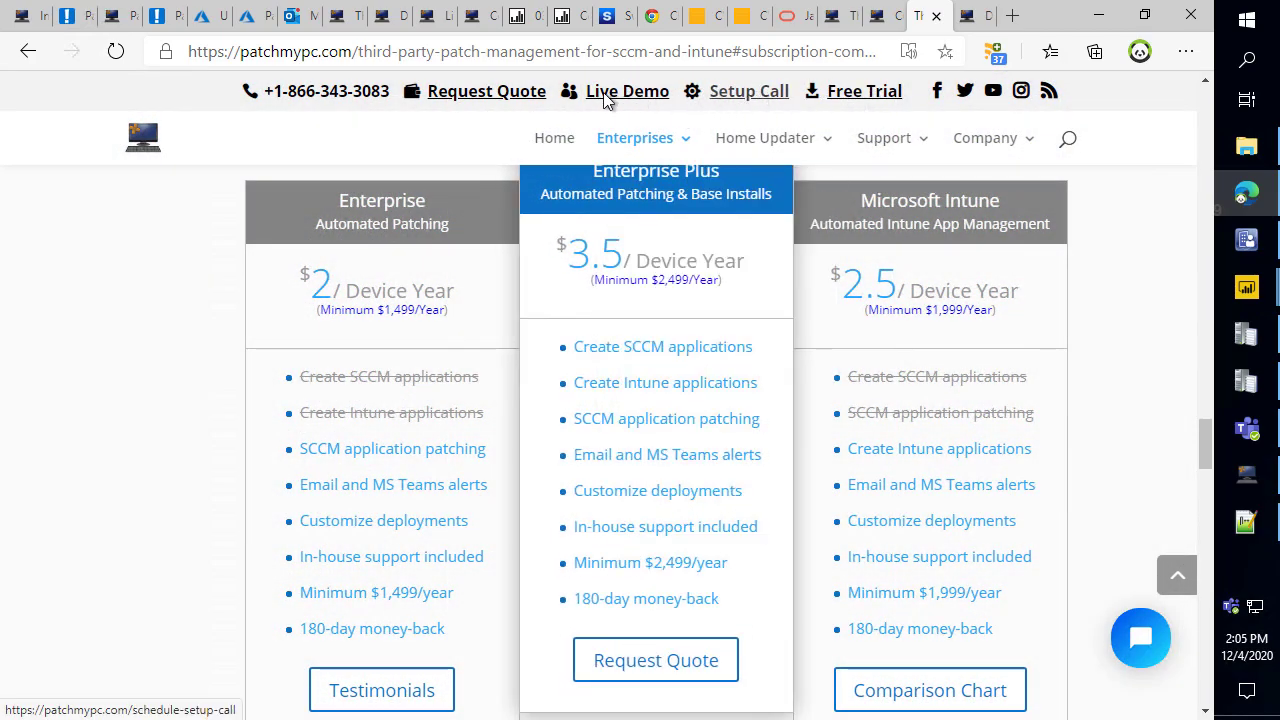
Book a live demo for 2:30pm on December 7, 2020 and start the details form.
click(631, 98)
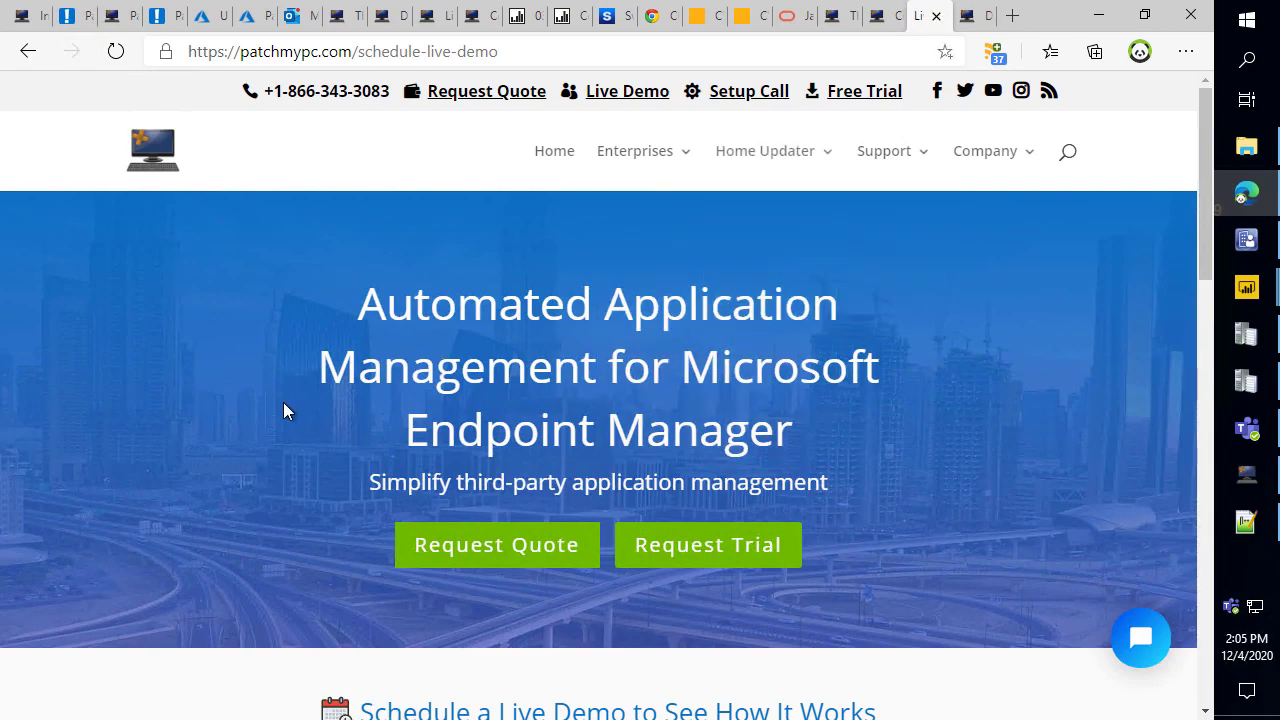
scroll(213, 416, down, 4)
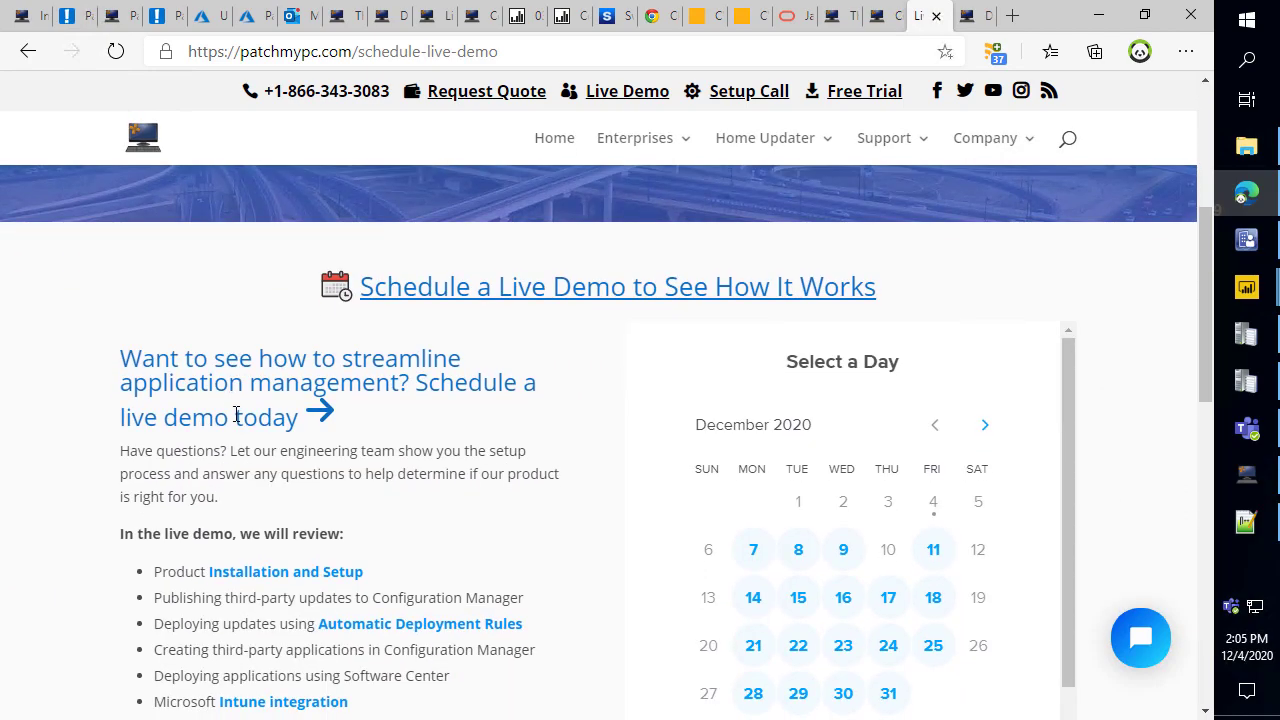
scroll(790, 370, down, 2)
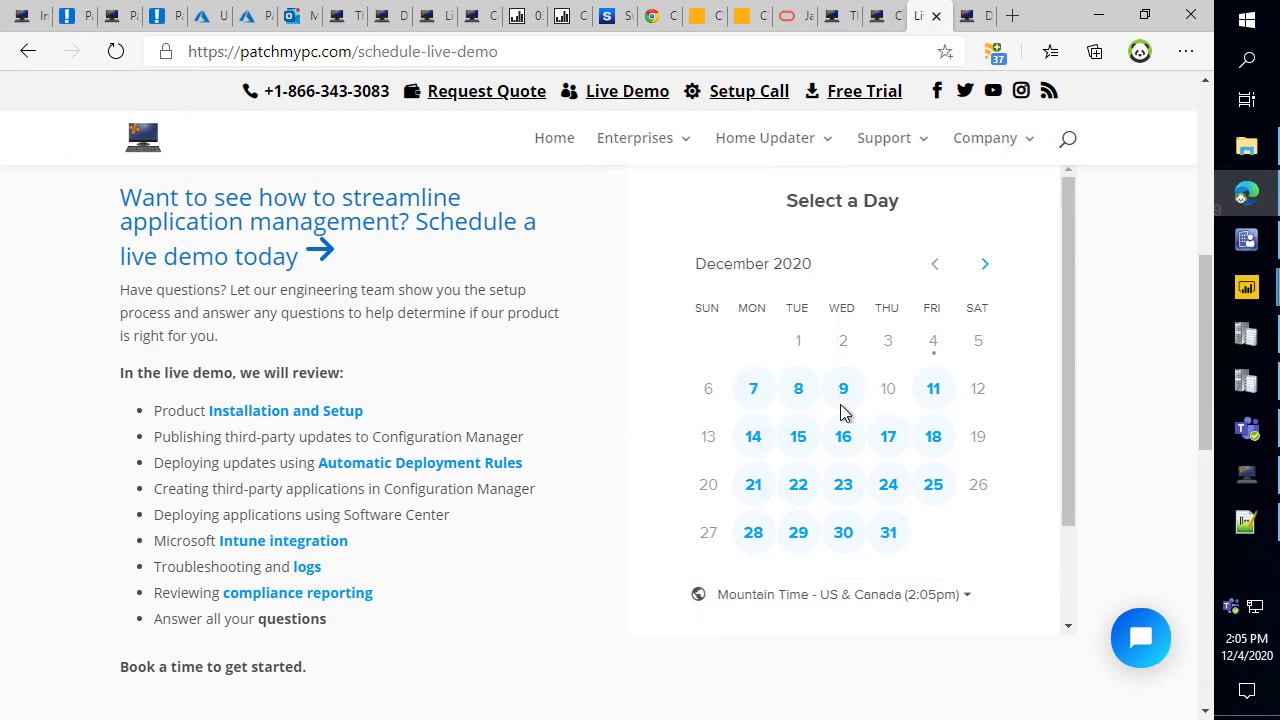
click(756, 392)
scroll(850, 478, down, 2)
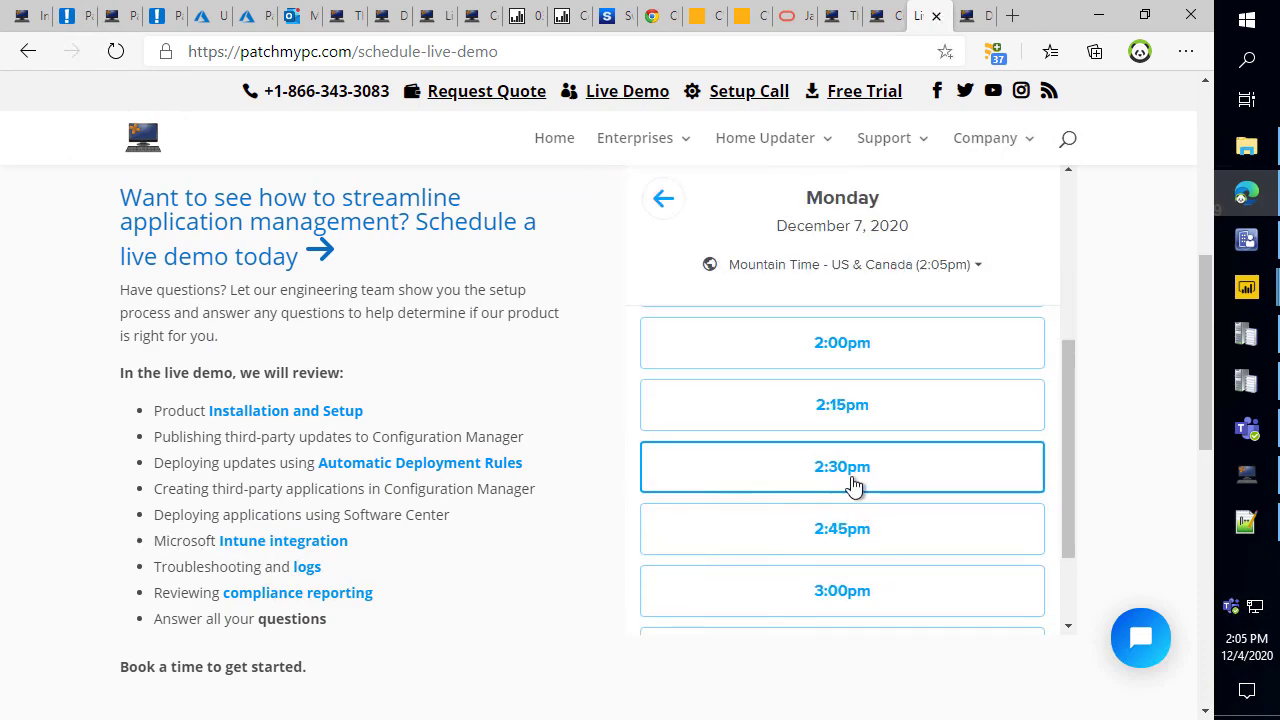
click(852, 484)
click(930, 477)
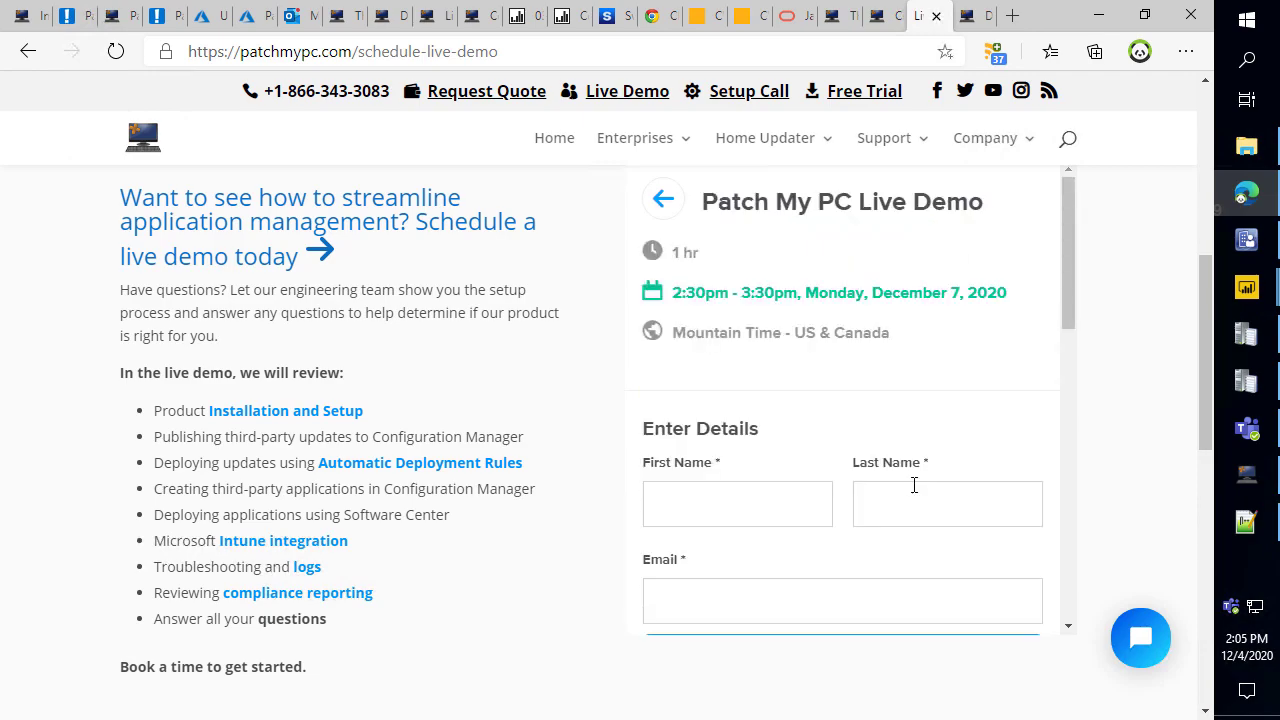
click(764, 505)
scroll(766, 470, down, 5)
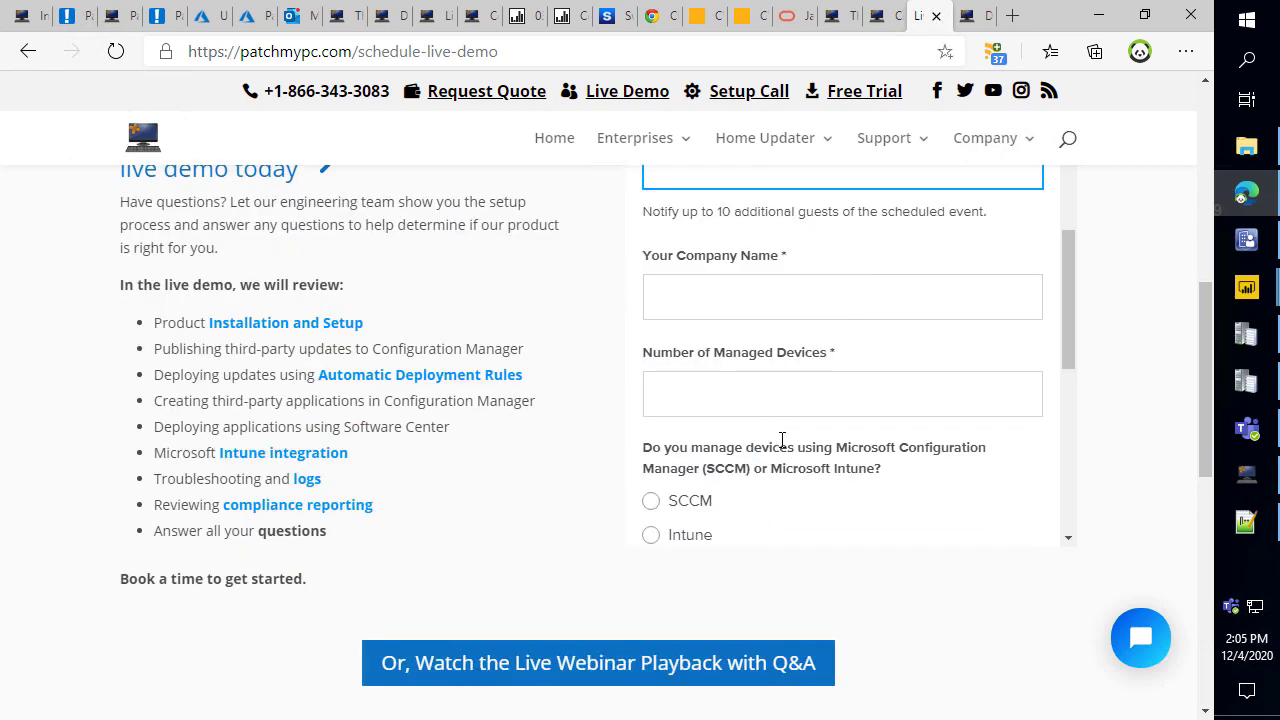
scroll(811, 317, up, 1)
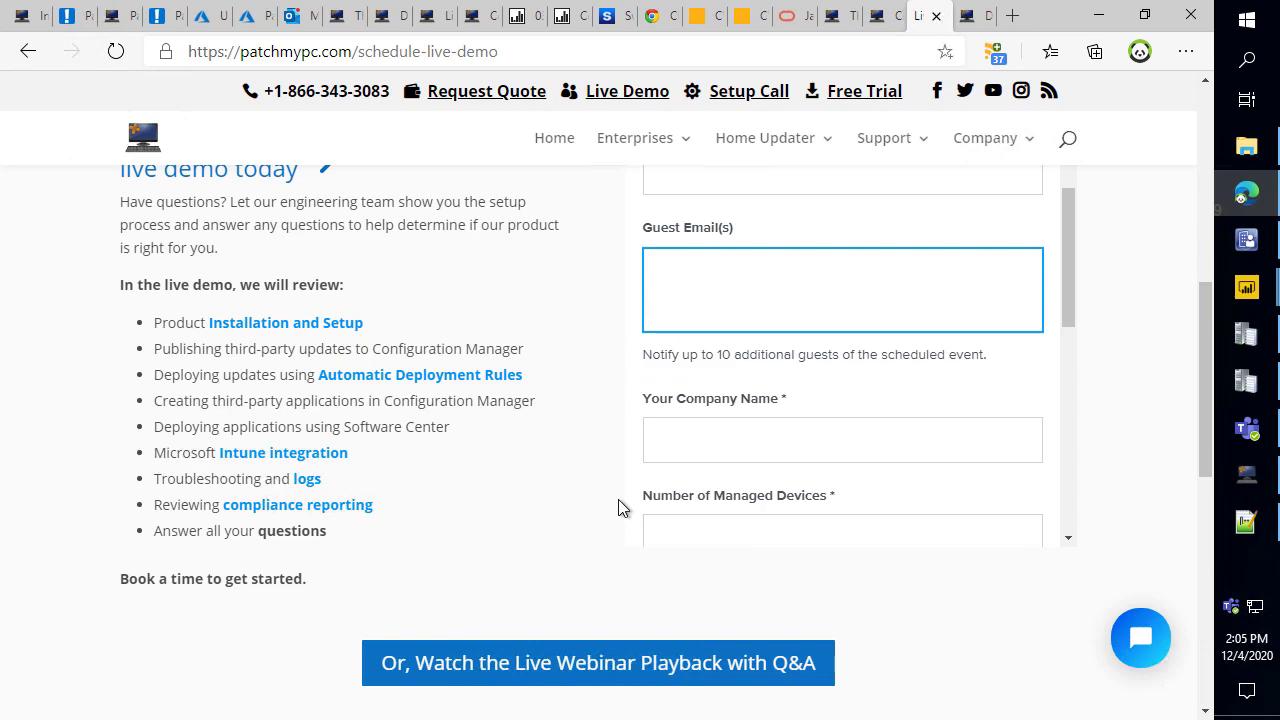
scroll(650, 432, up, 3)
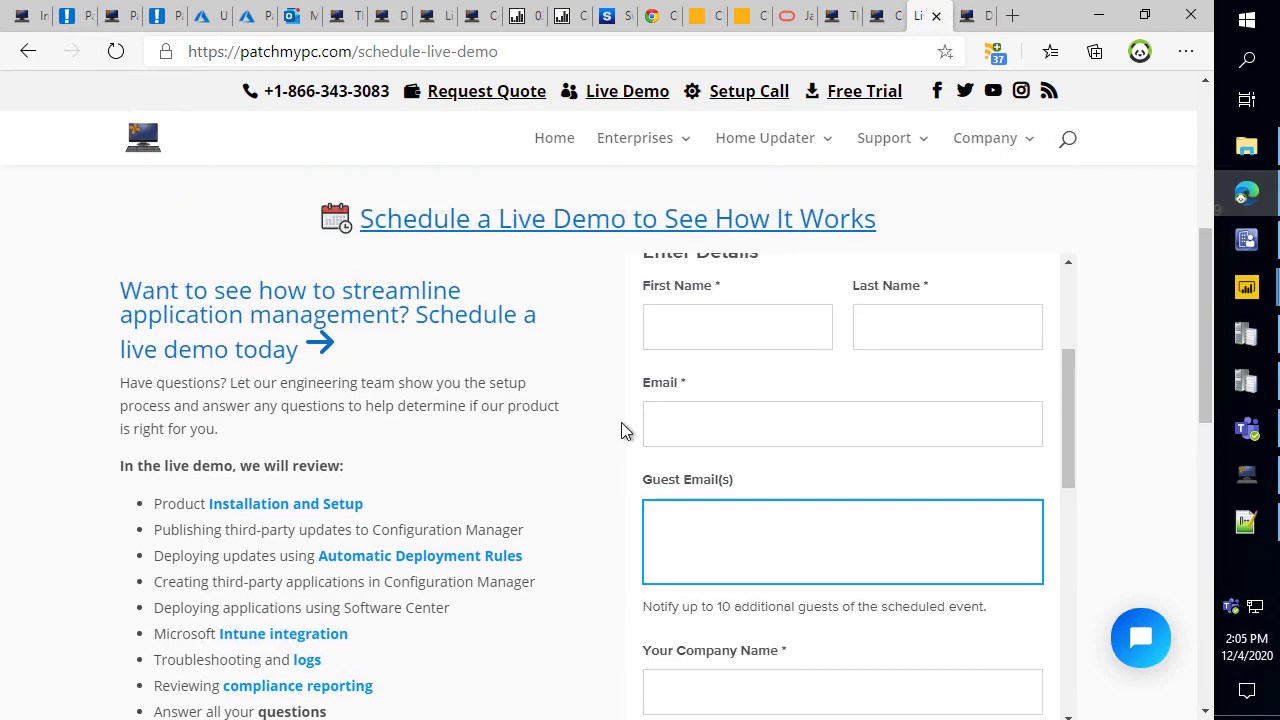
On the setup session page, highlight the booking calendar and select Tuesday, December 8, 2020.
click(749, 95)
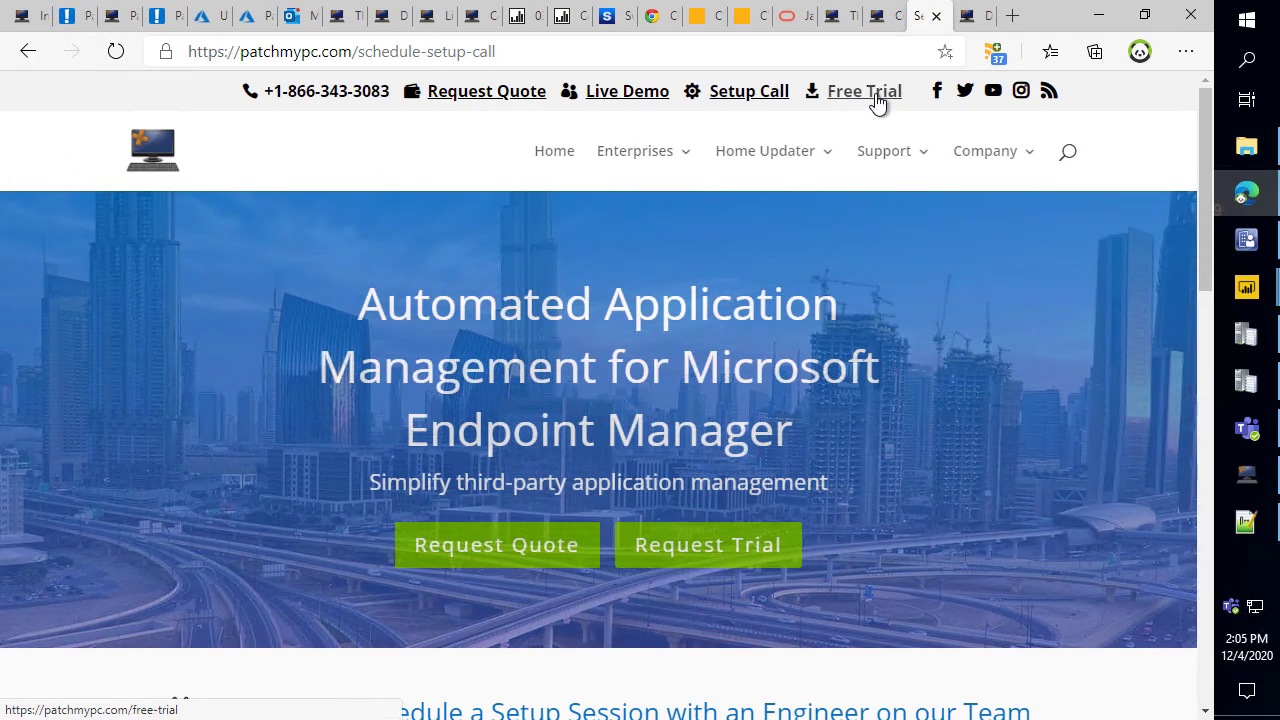
scroll(842, 234, down, 2)
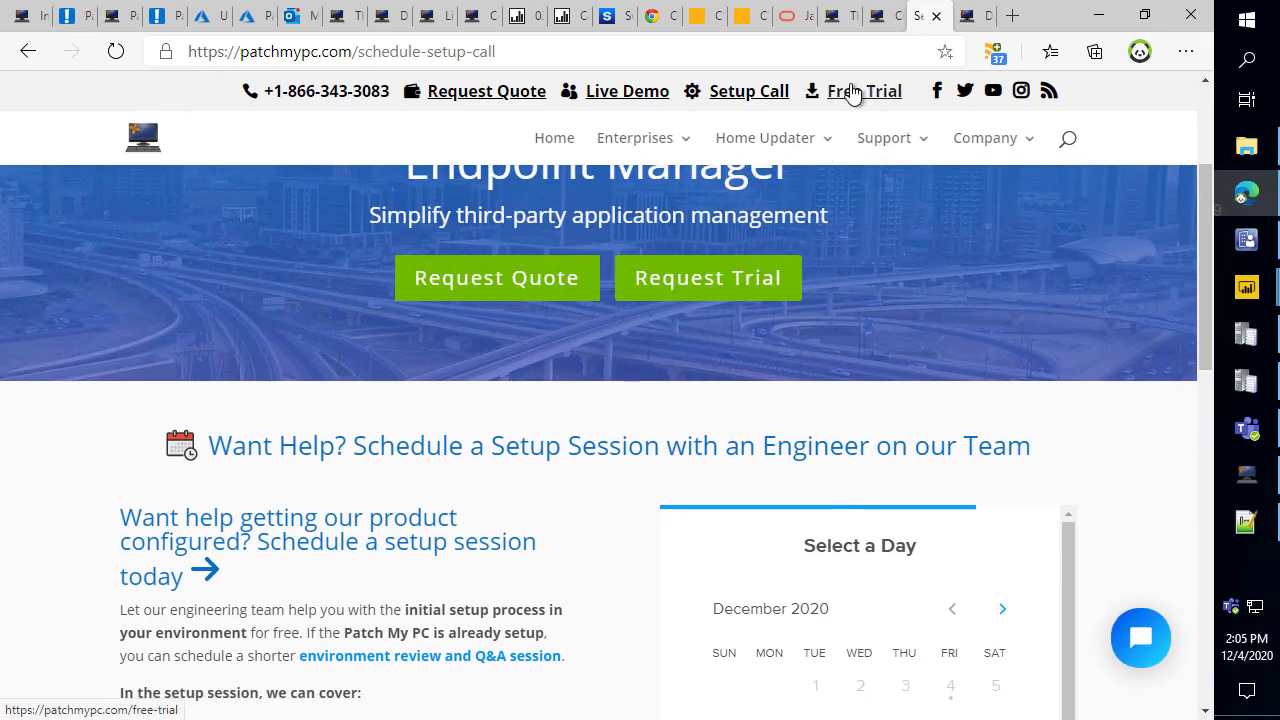
scroll(537, 457, down, 2)
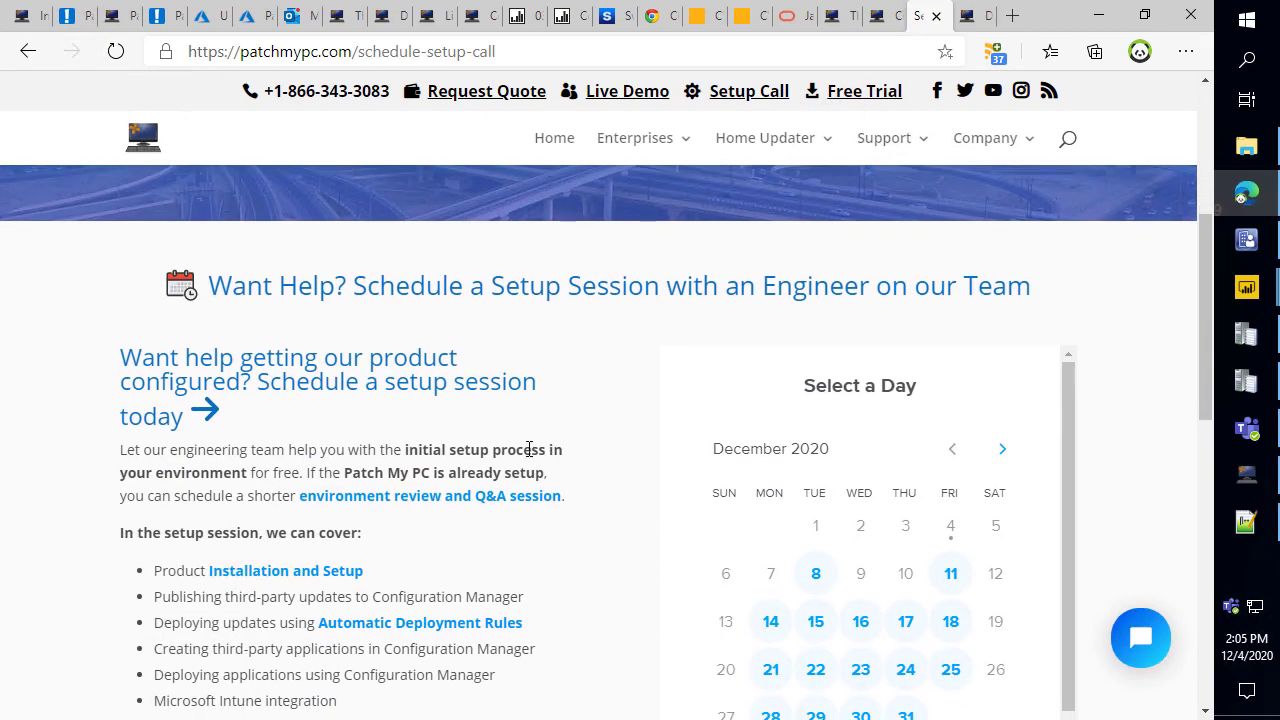
drag(791, 93, 689, 89)
click(534, 558)
scroll(560, 550, down, 2)
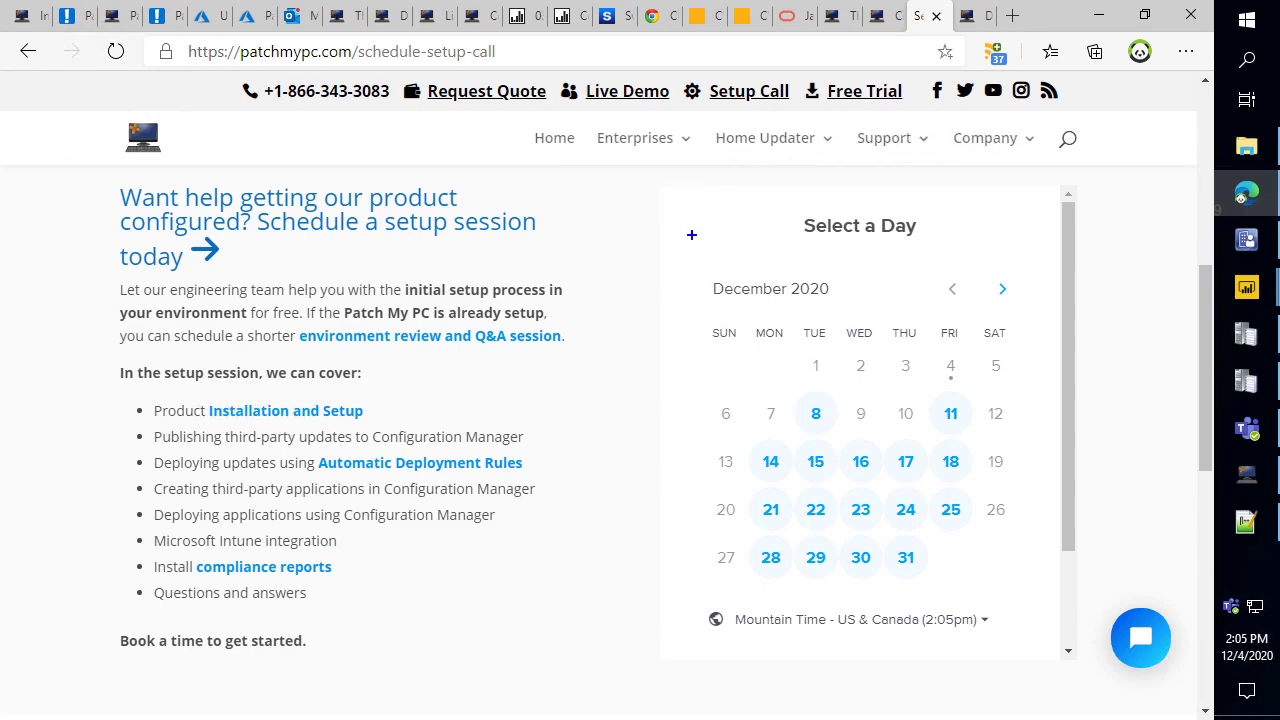
mouse_move(678, 264)
mouse_down()
mouse_move(989, 369)
mouse_move(1051, 563)
mouse_move(1040, 594)
mouse_up()
key(Escape)
click(813, 412)
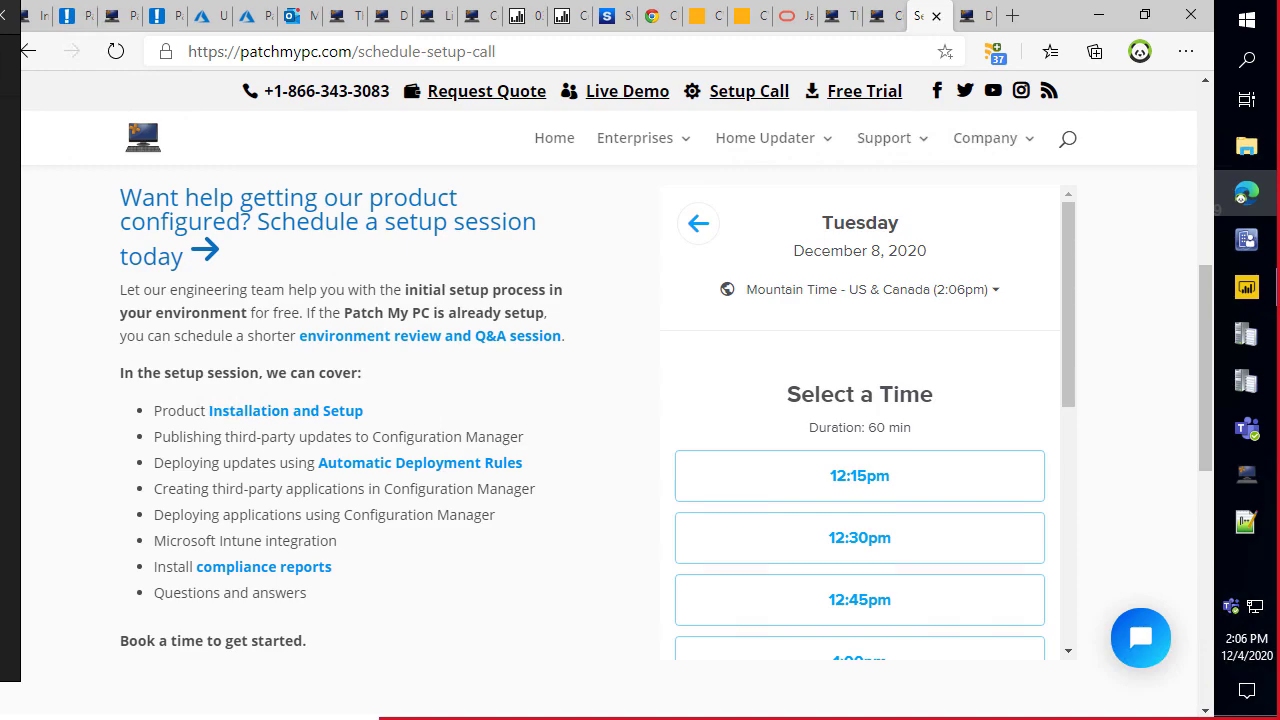
drag(10, 50, 988, 47)
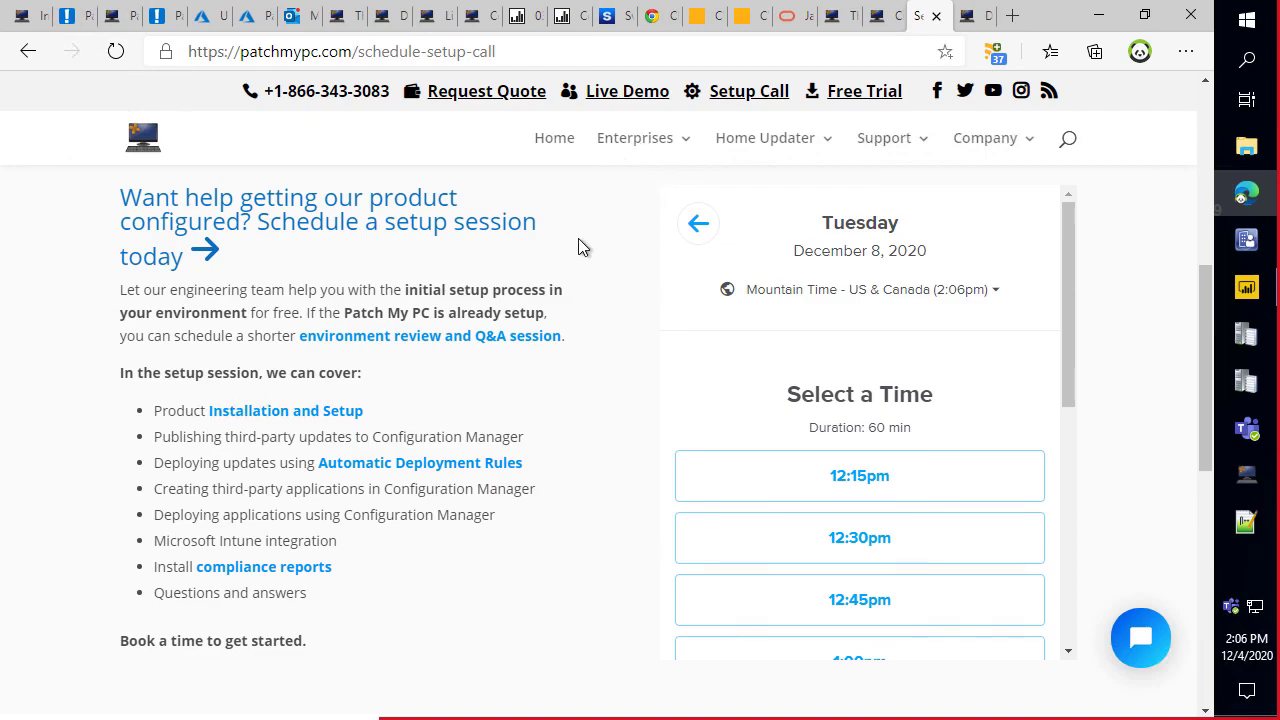
Open the FAQ in a new tab, find 'discount' and expand the 15% education/non-profit and volume discounts answer.
mouse_move(645, 140)
middle_click(703, 287)
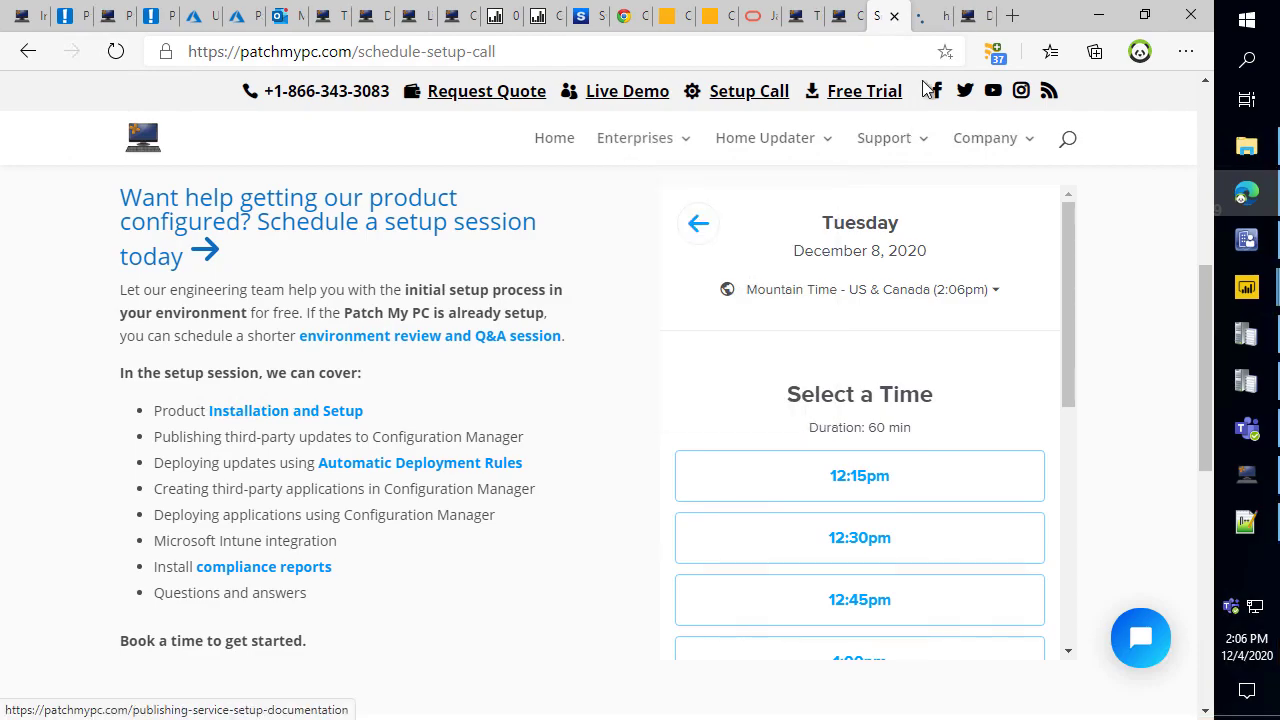
click(918, 15)
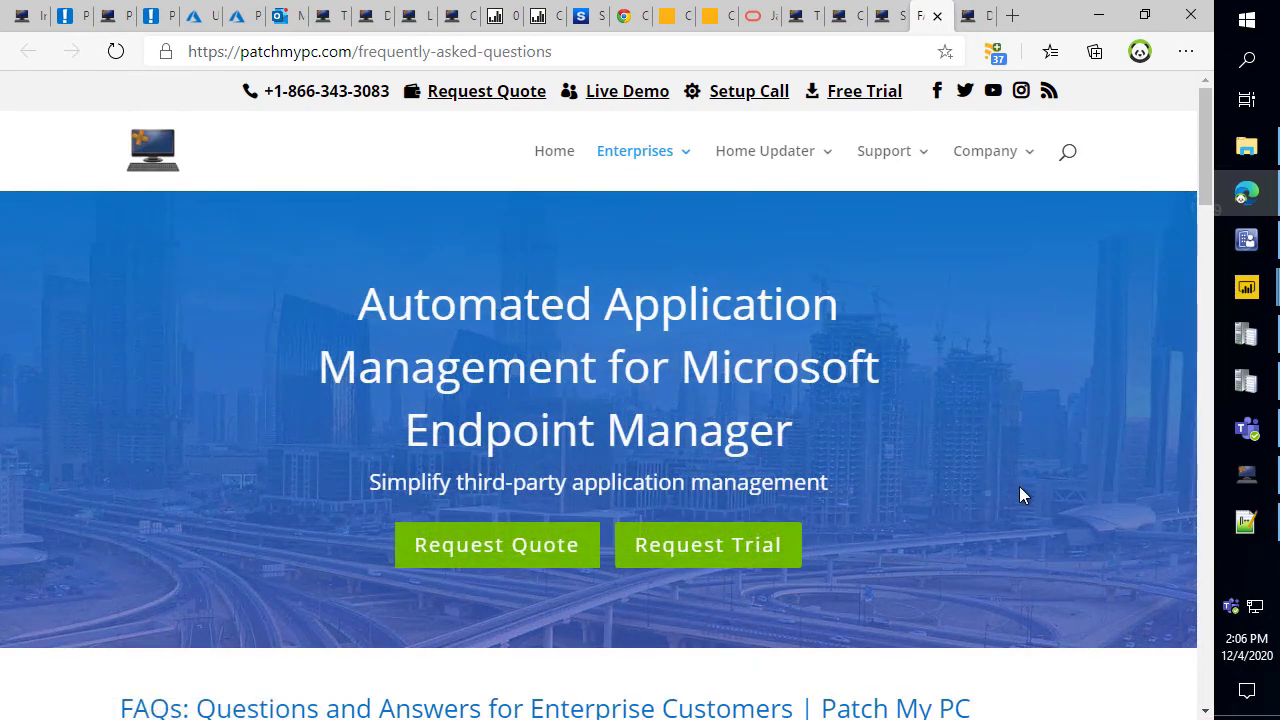
key(ctrl+f)
text(sd)
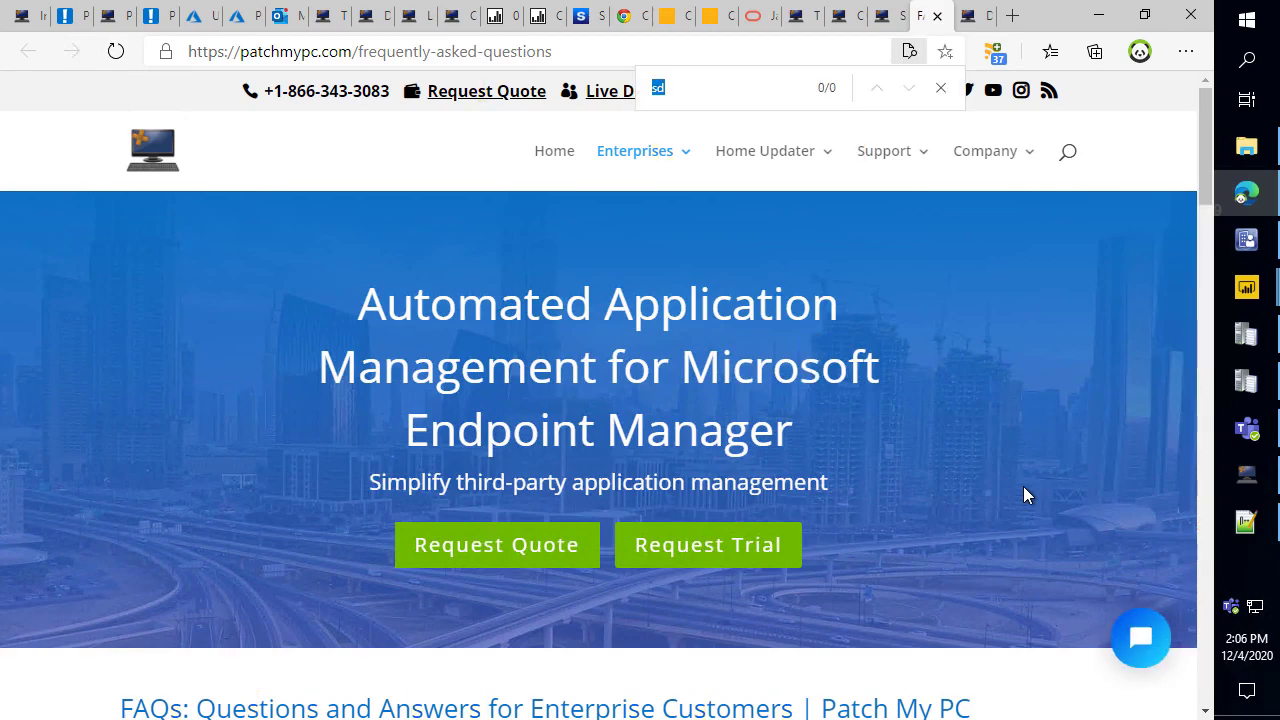
text(discount)
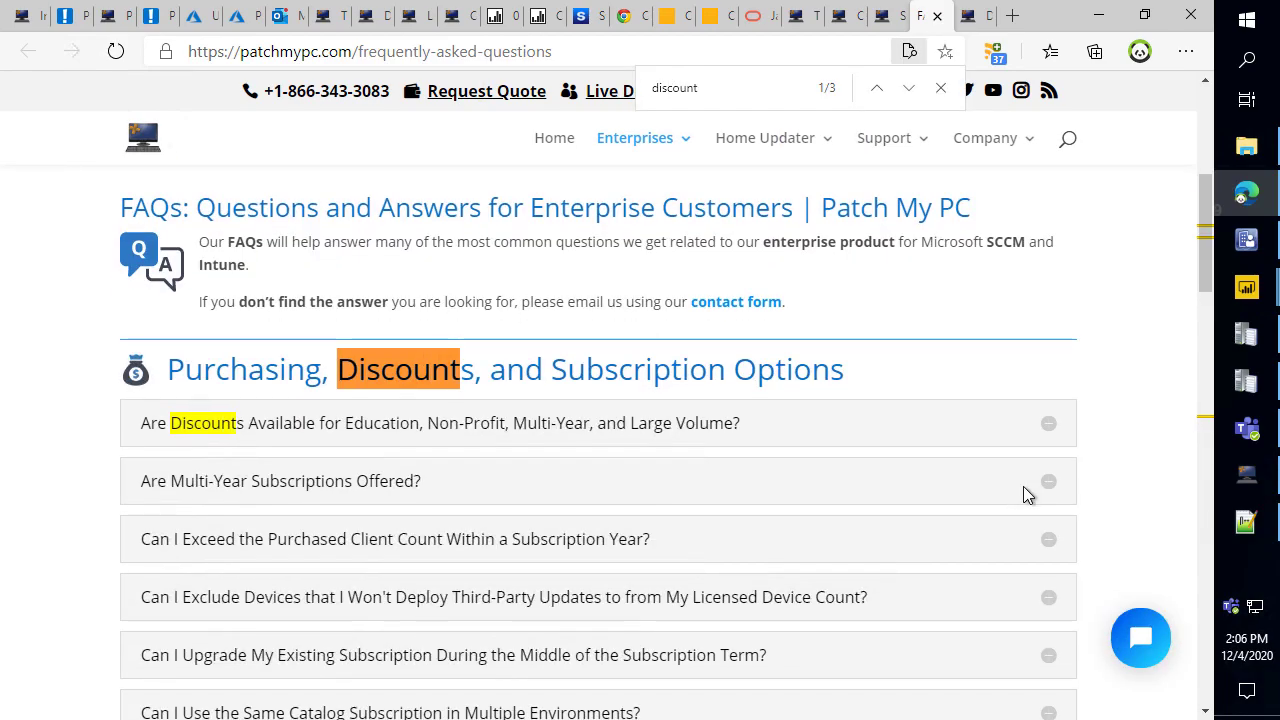
click(723, 423)
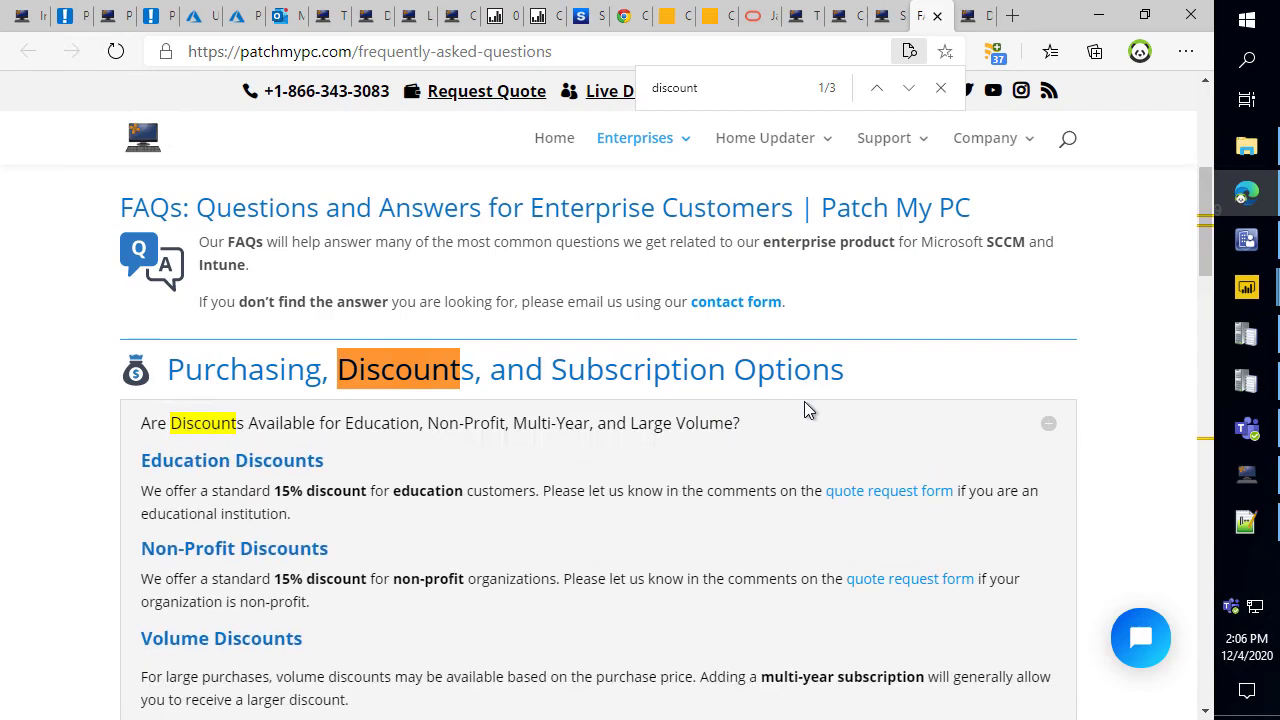
scroll(761, 448, down, 2)
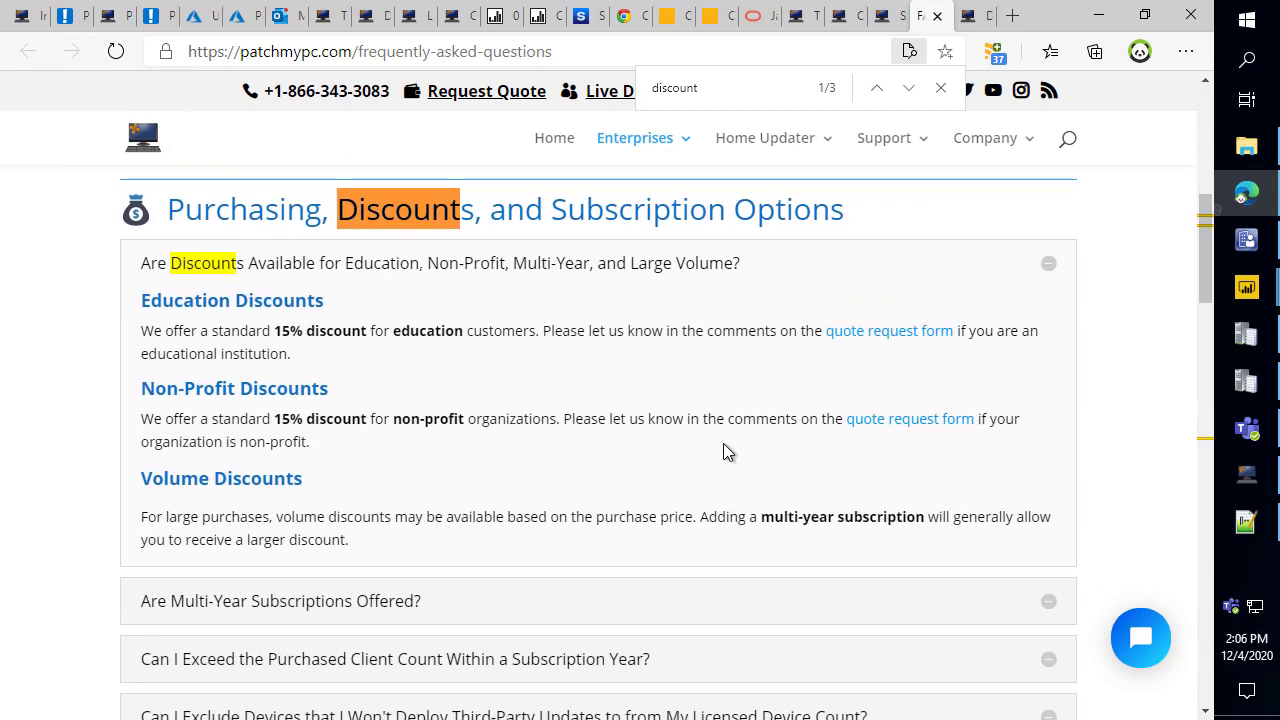
mouse_move(126, 458)
mouse_down()
mouse_move(1028, 542)
mouse_move(1063, 562)
mouse_up()
key(Escape)
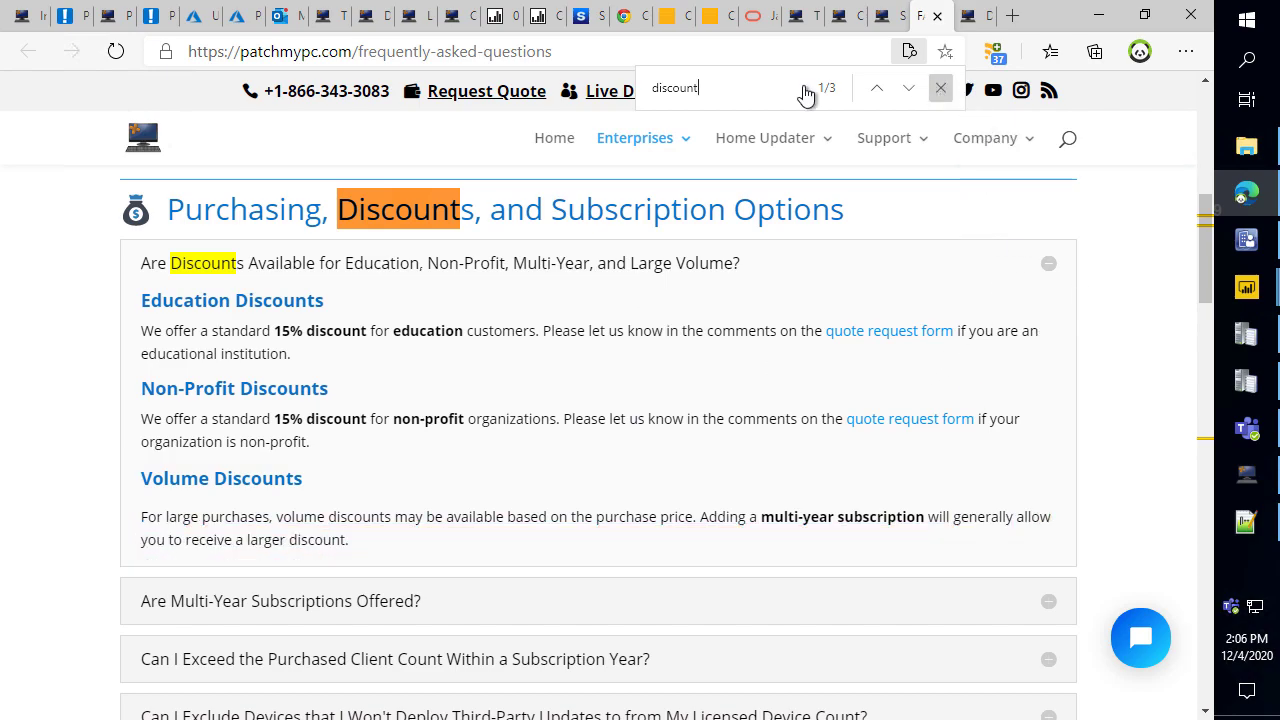
click(940, 88)
Choose Enterprise Plus as the product on the quote request form.
click(476, 97)
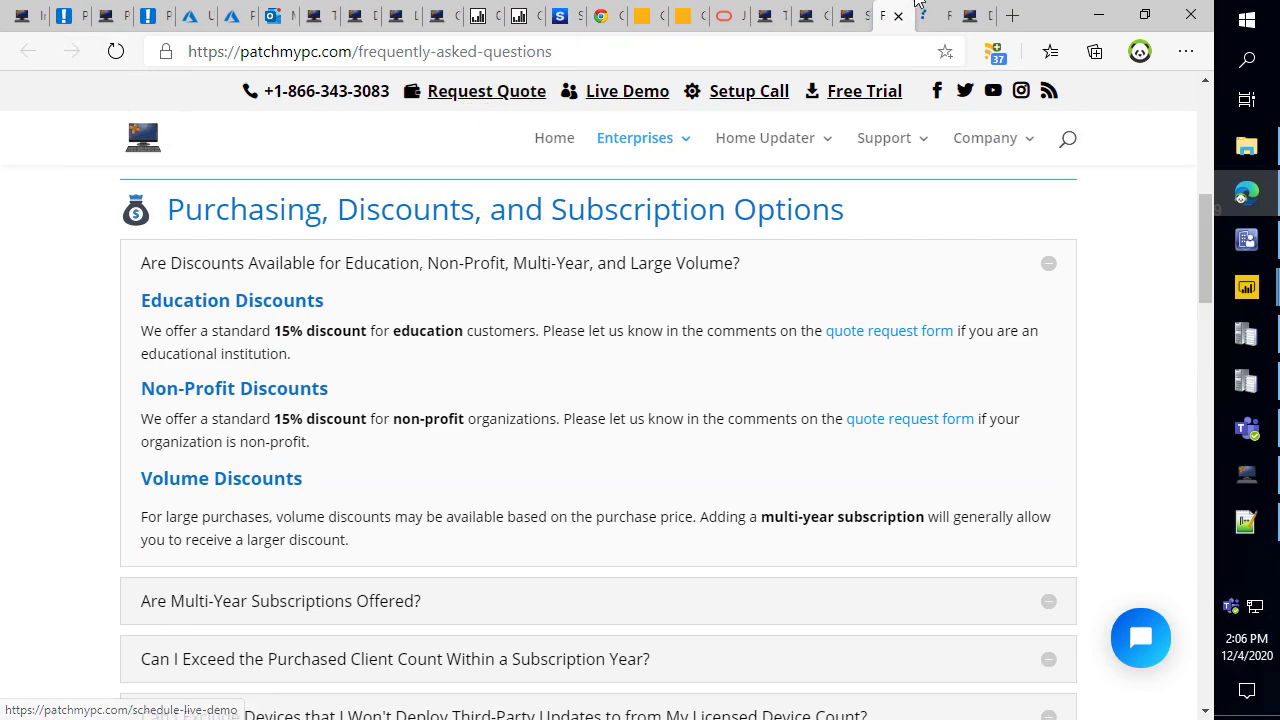
scroll(620, 526, down, 8)
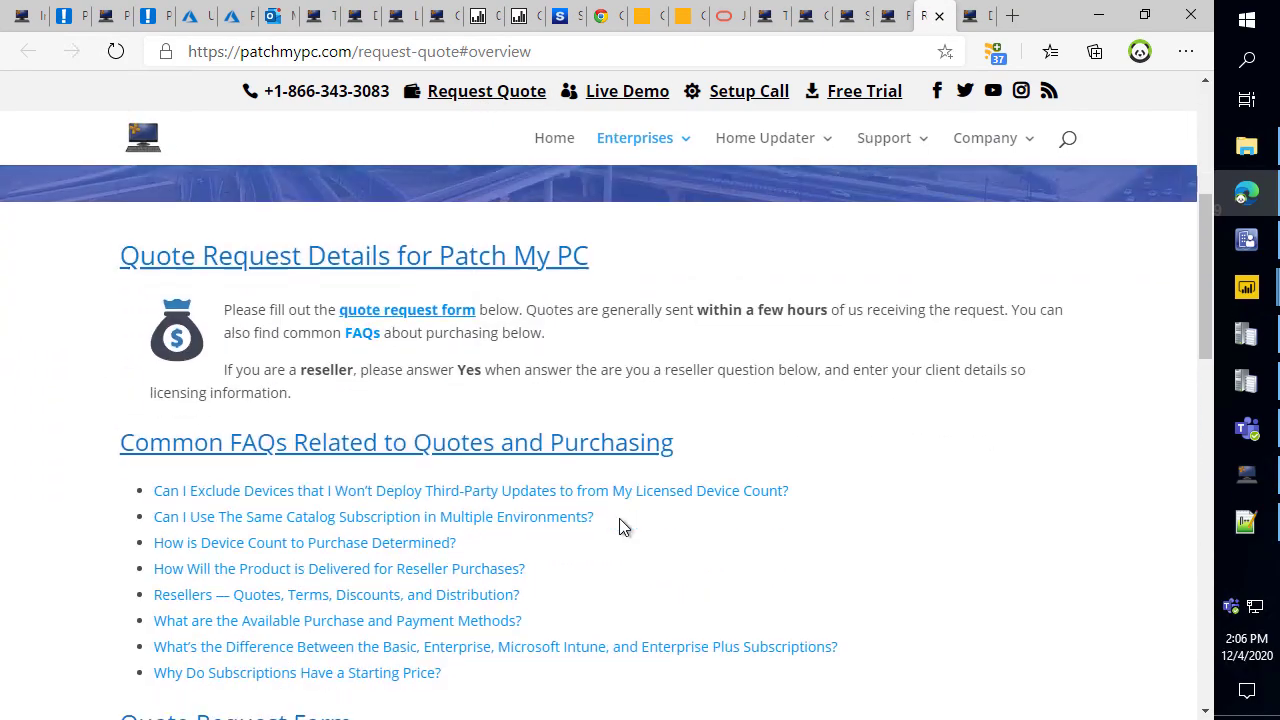
scroll(330, 432, down, 3)
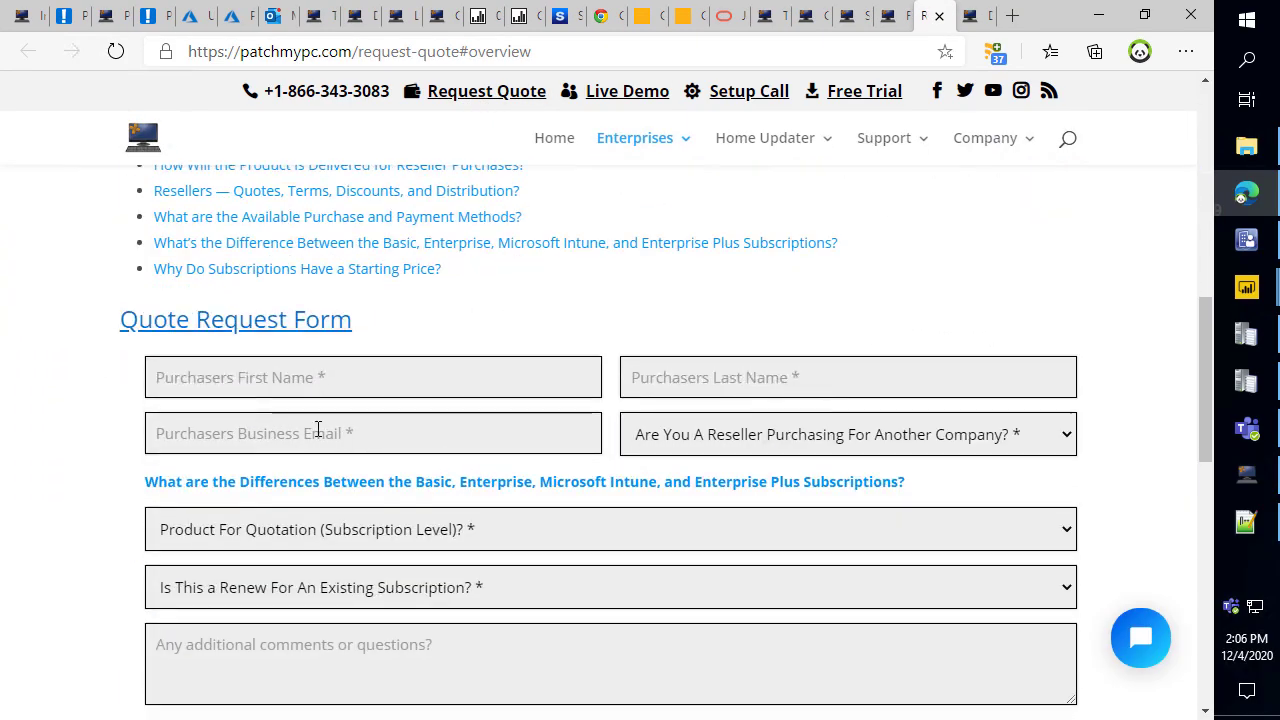
click(350, 345)
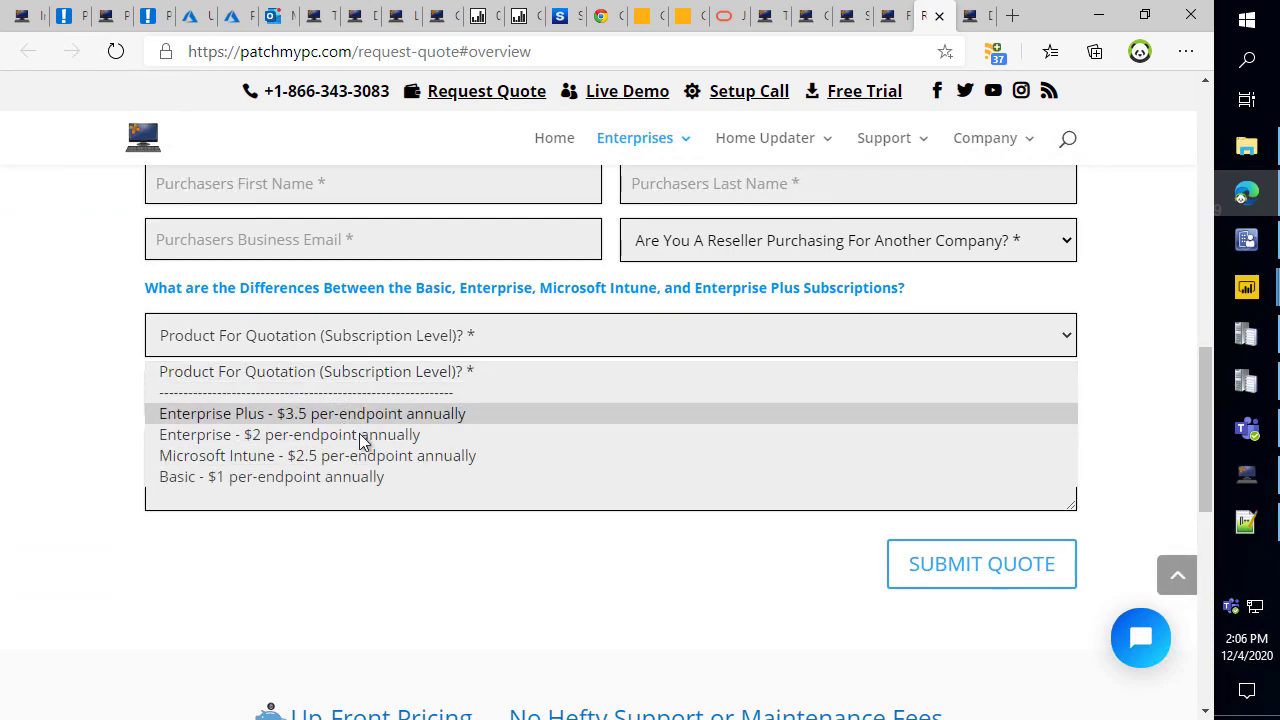
click(345, 423)
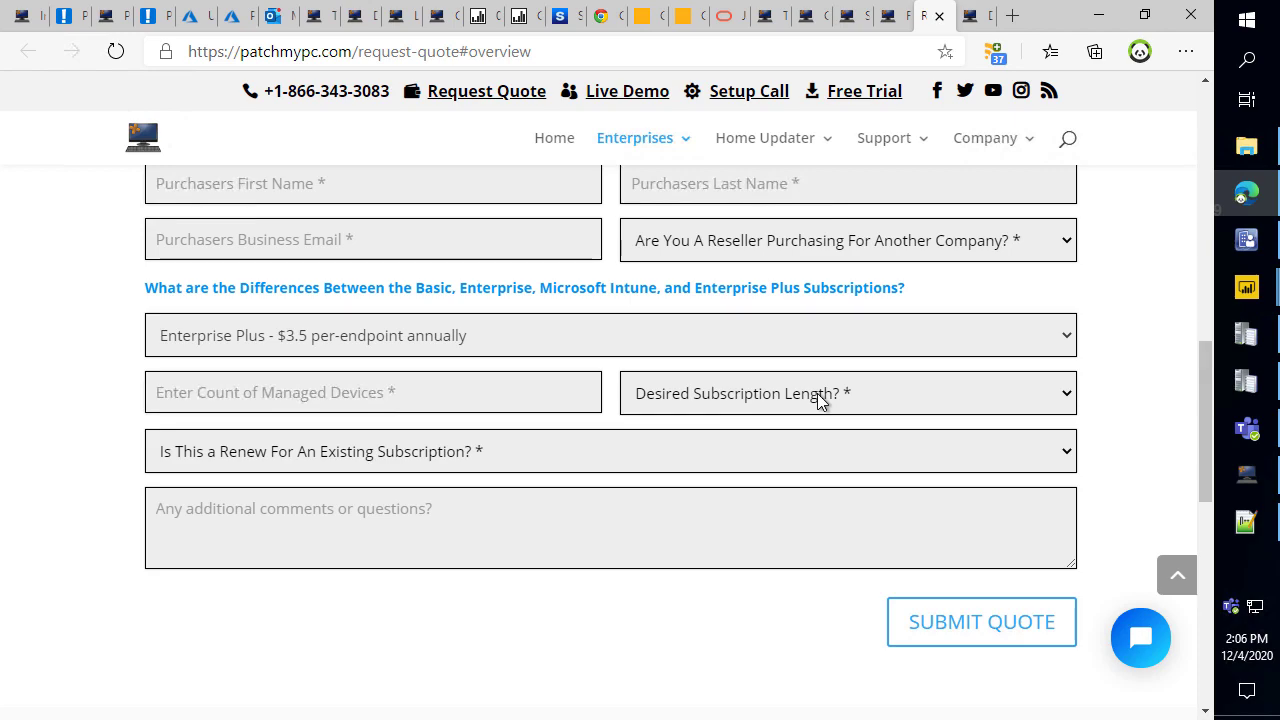
Return to the FAQ, highlight the Volume Discounts heading, then bring Teams forward.
click(892, 15)
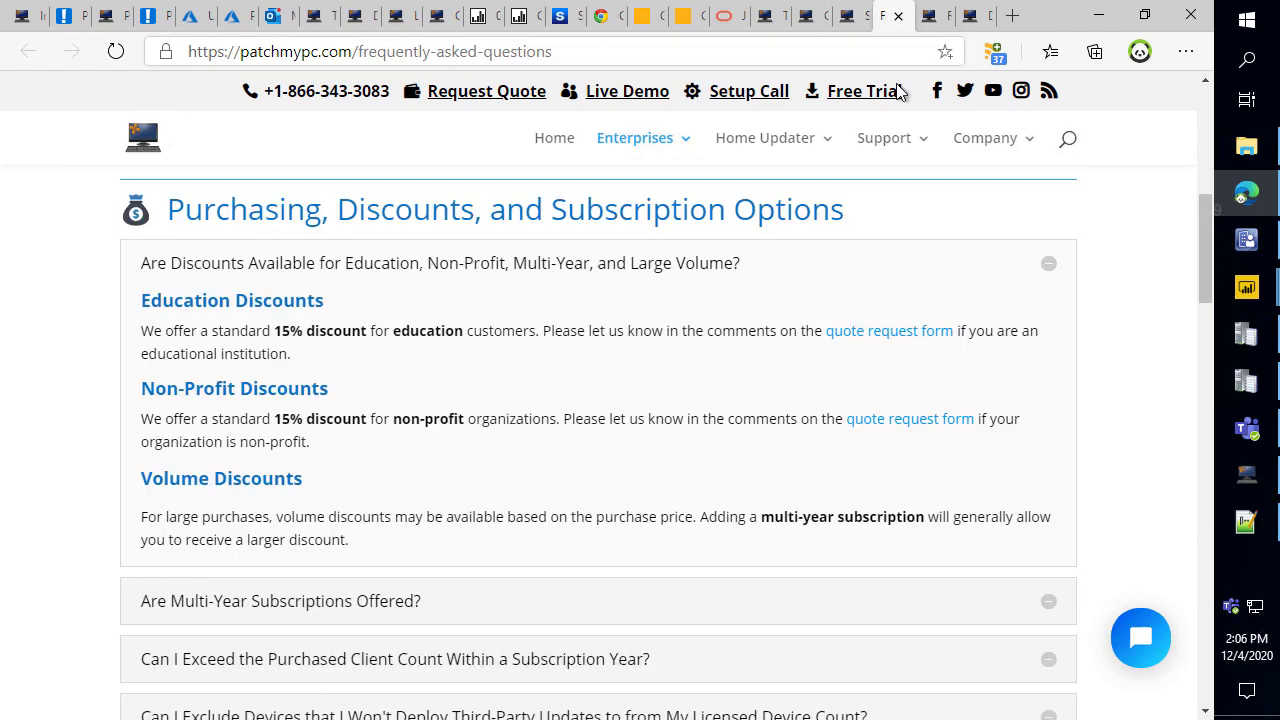
drag(316, 485, 137, 483)
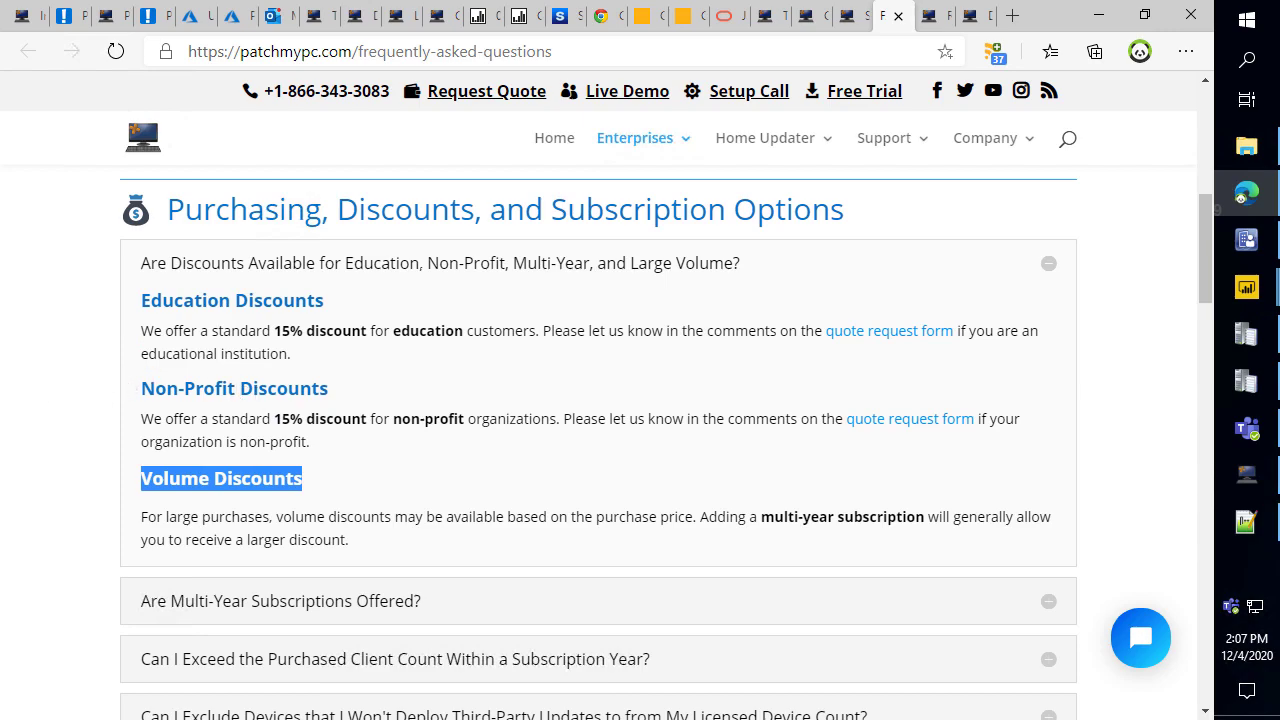
key(alt+Tab)
scroll(1083, 325, up, 3)
React with a heart to the Enterprise Plus message and the newest chat message.
scroll(1087, 366, down, 10)
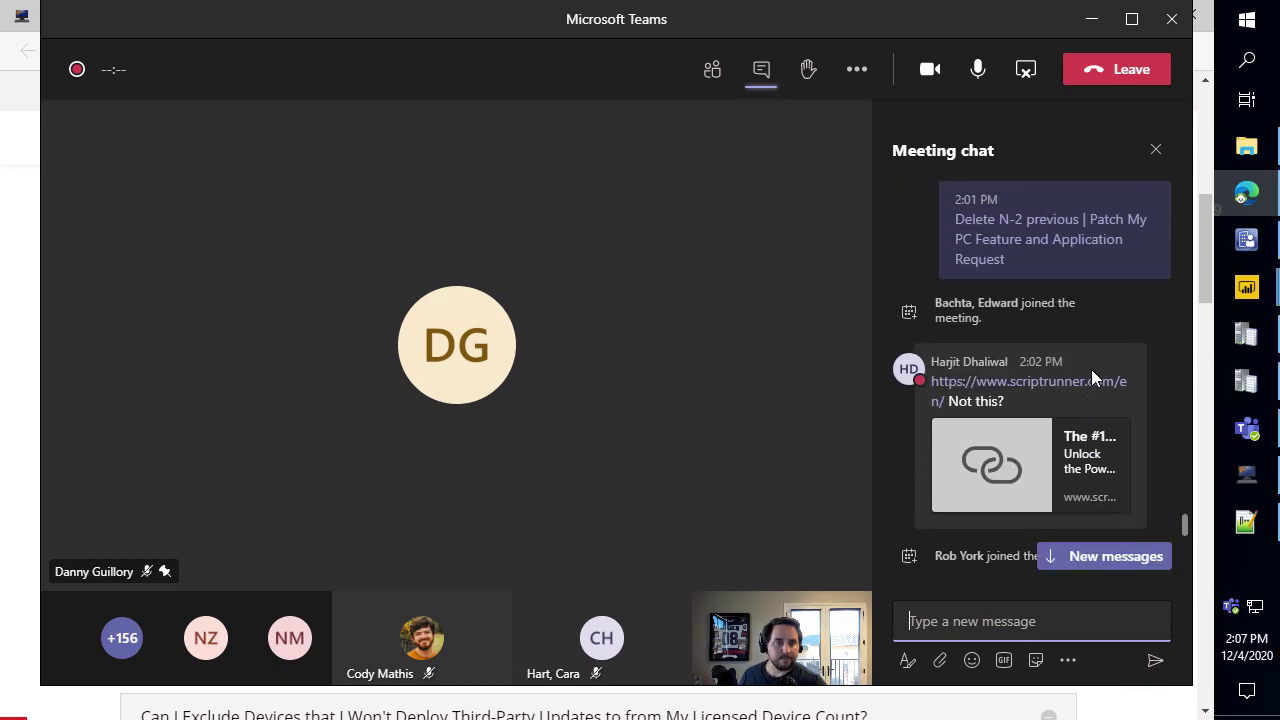
drag(992, 37, 0, 20)
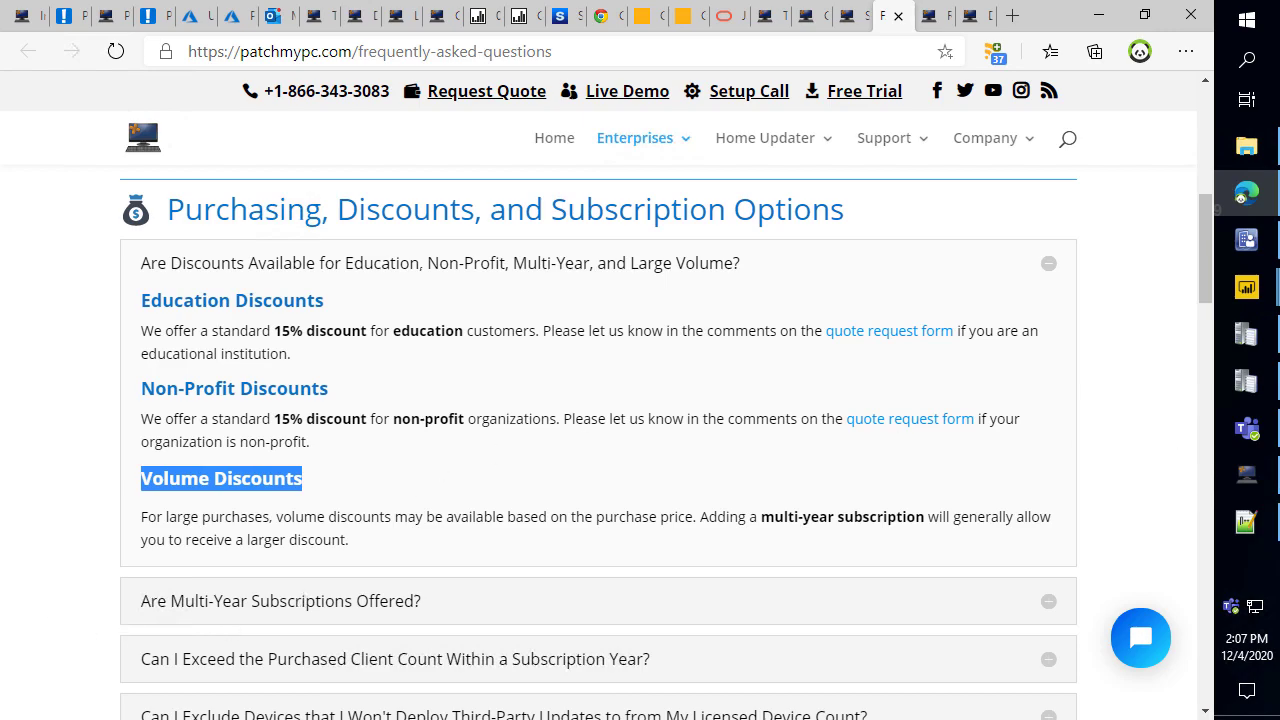
drag(0, 8, 1024, 36)
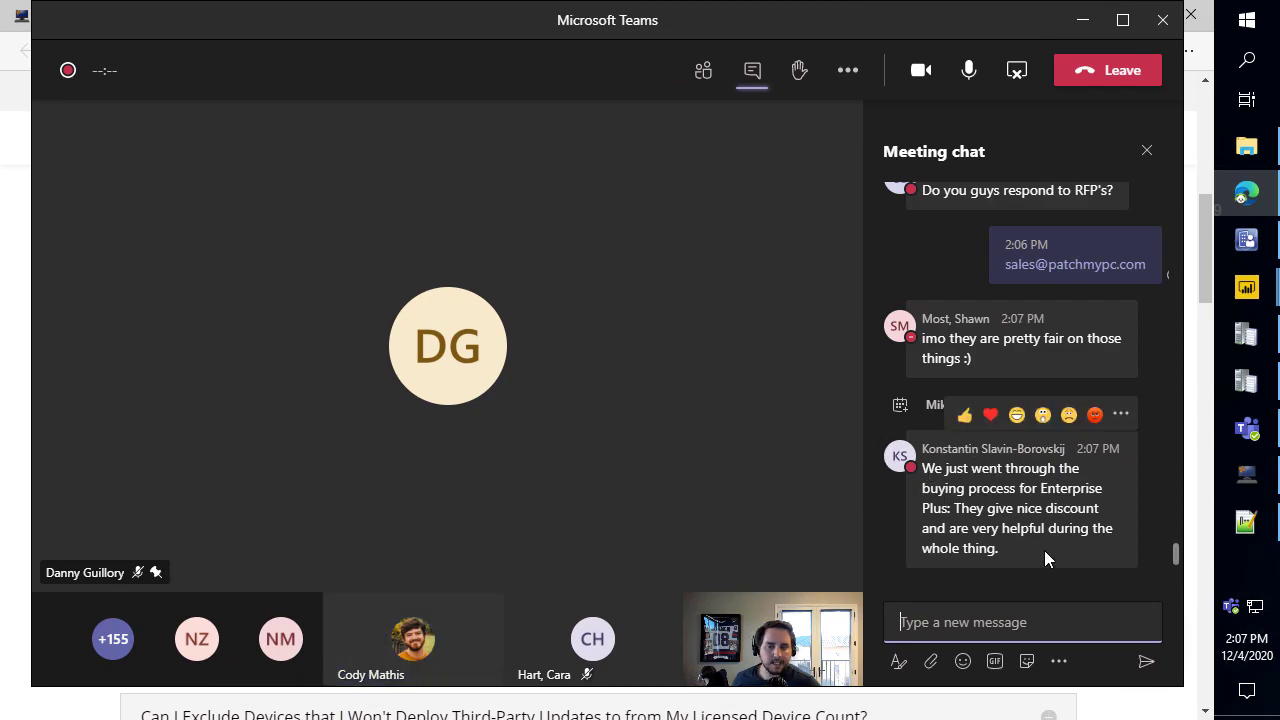
click(991, 416)
mouse_move(1001, 537)
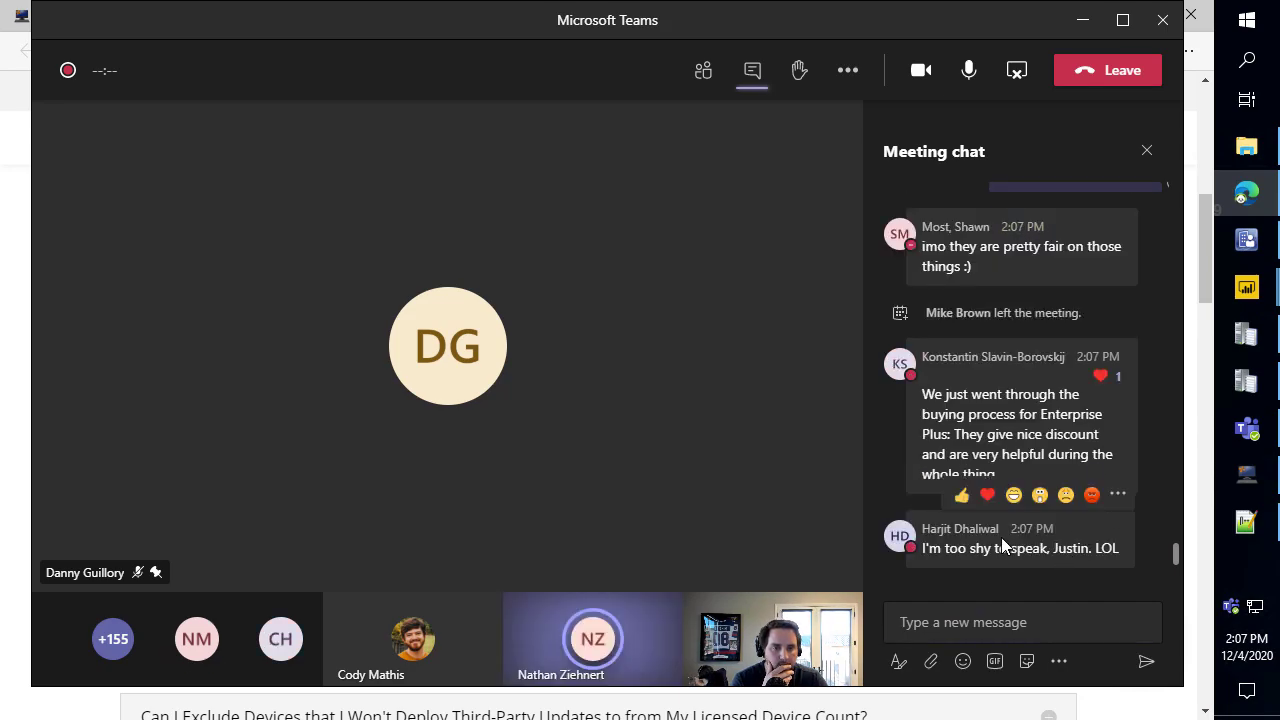
click(986, 496)
Post a :) smiley and a 'Next question please' GIF from a 'questions please' search.
click(980, 632)
text(:))
key(Return)
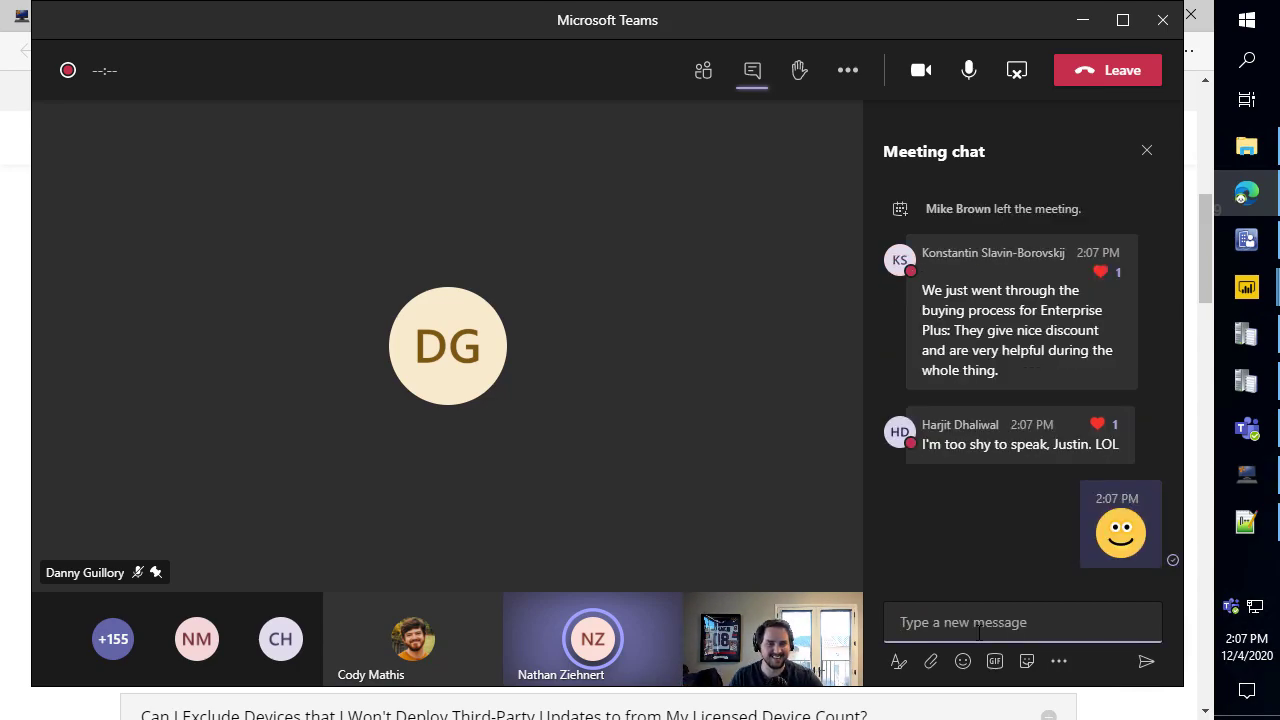
click(1004, 672)
text(questions please)
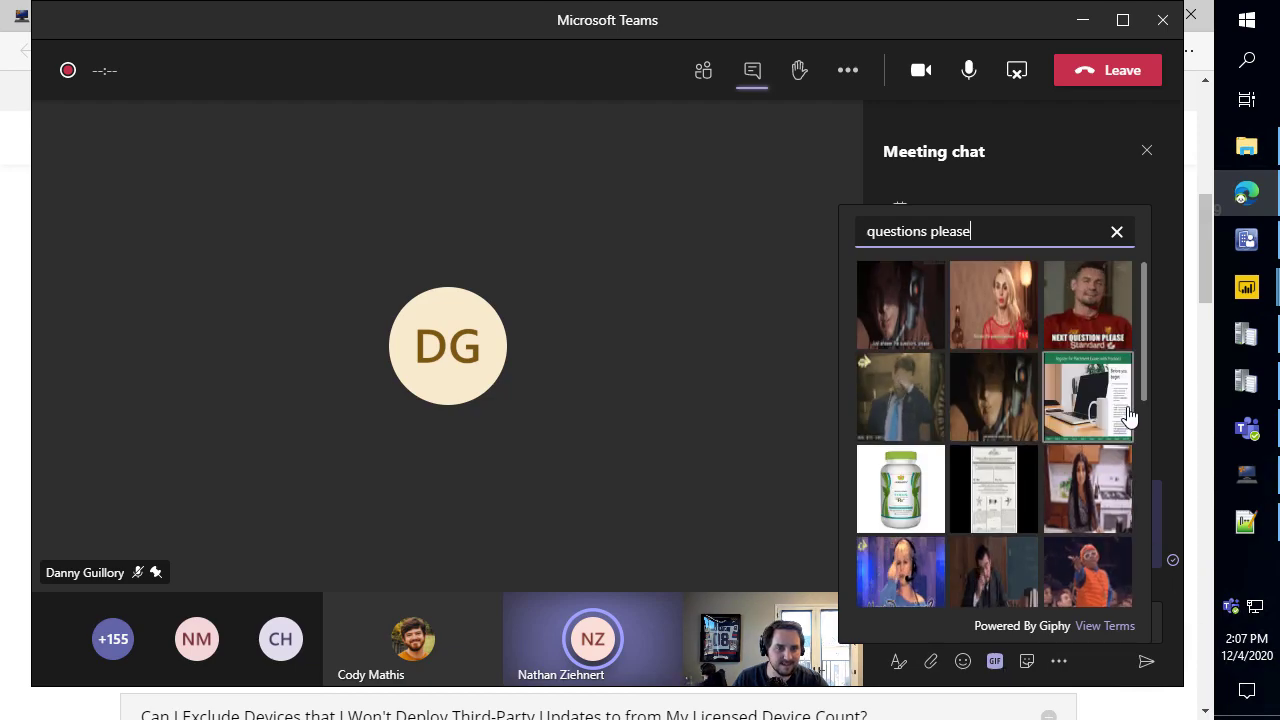
click(1103, 308)
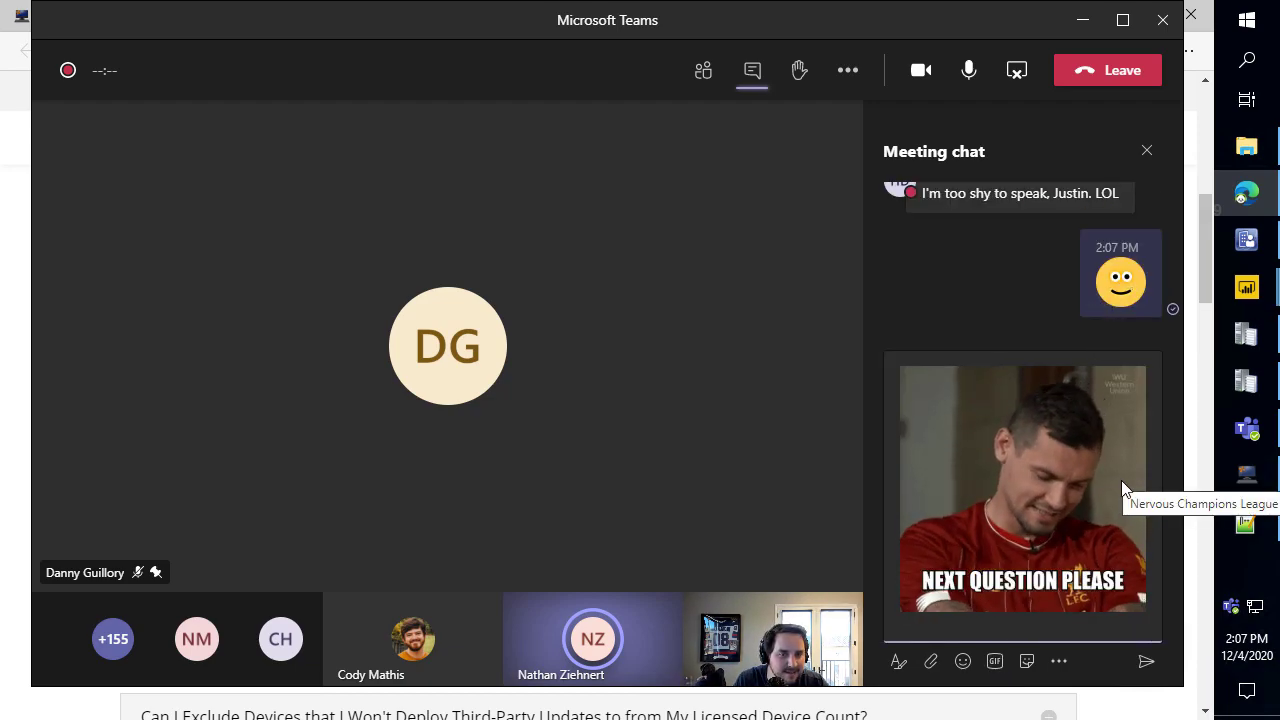
key(Return)
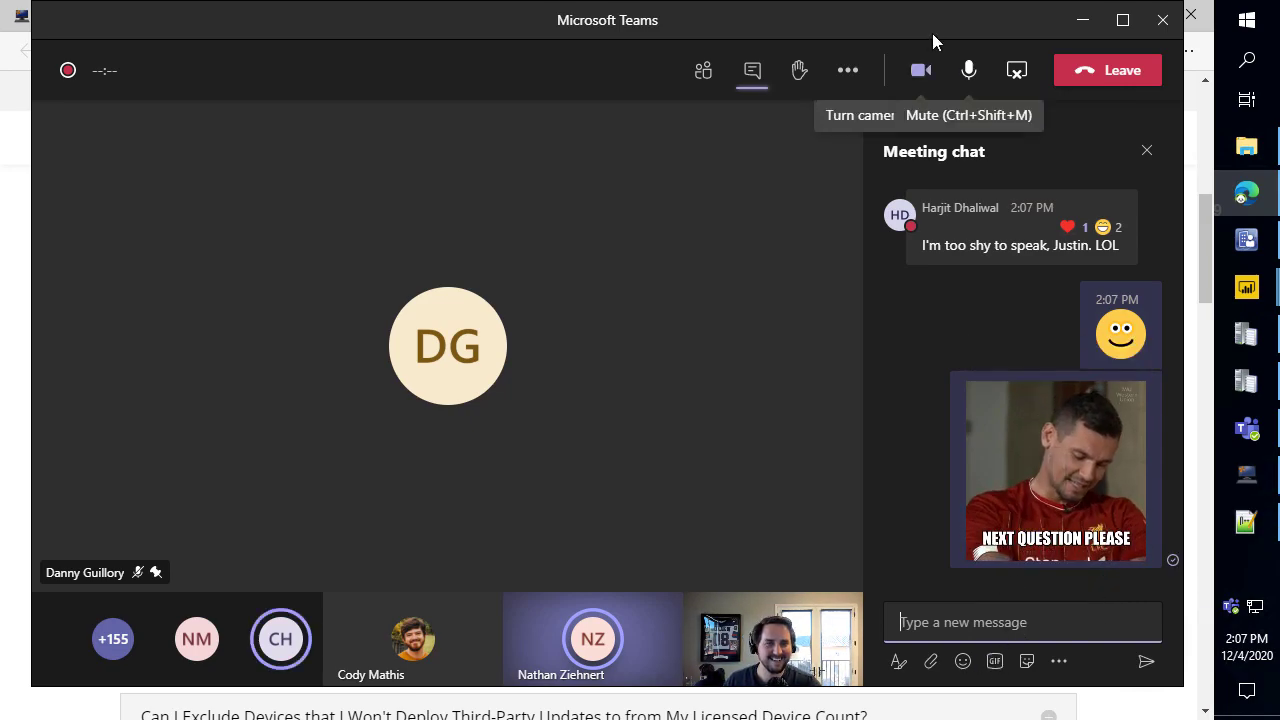
drag(941, 13, 0, 4)
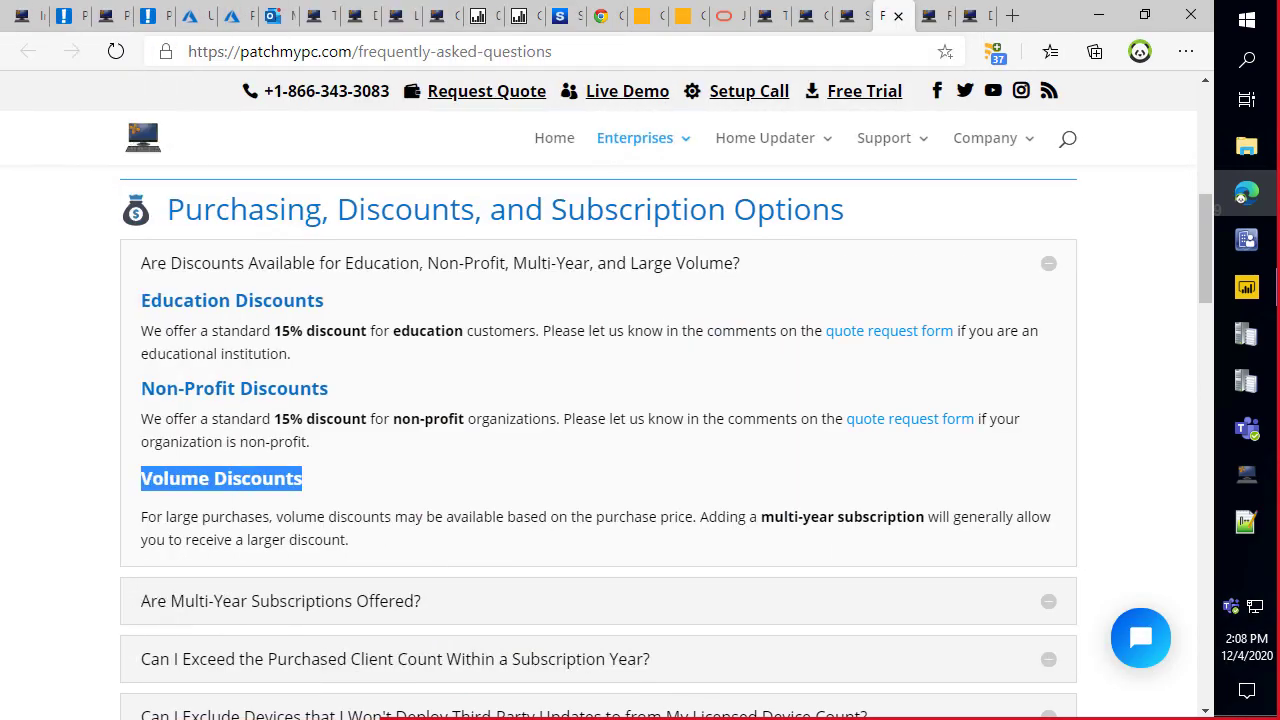
Bring the Edge FAQ page forward and reopen Patch My PC Publishing Settings on Intune Apps.
click(252, 470)
scroll(366, 428, down, 9)
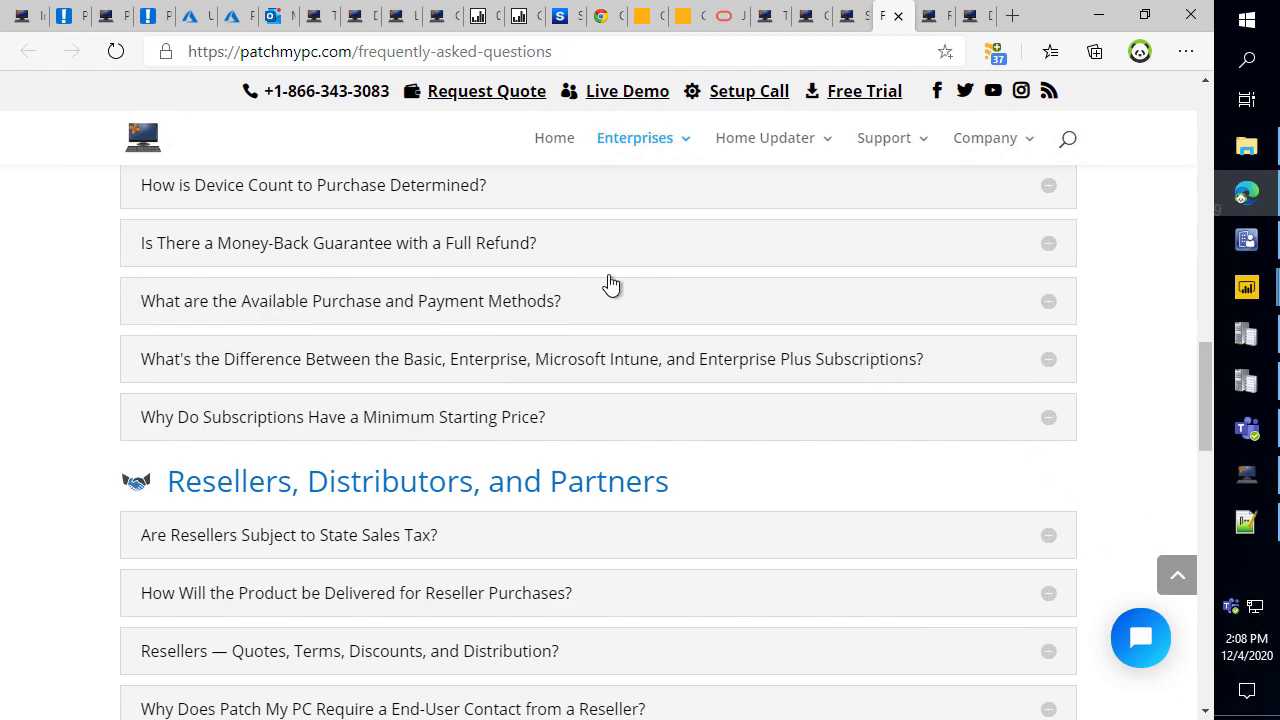
scroll(857, 175, down, 9)
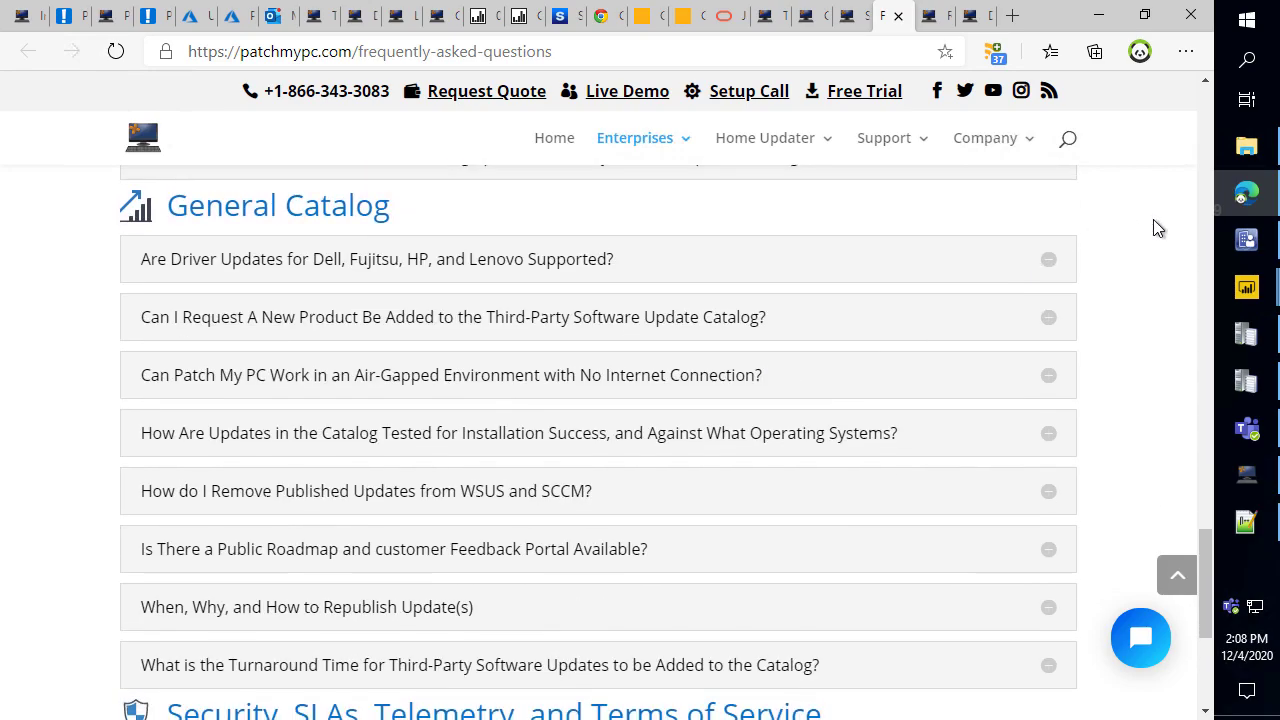
click(1246, 474)
click(1243, 430)
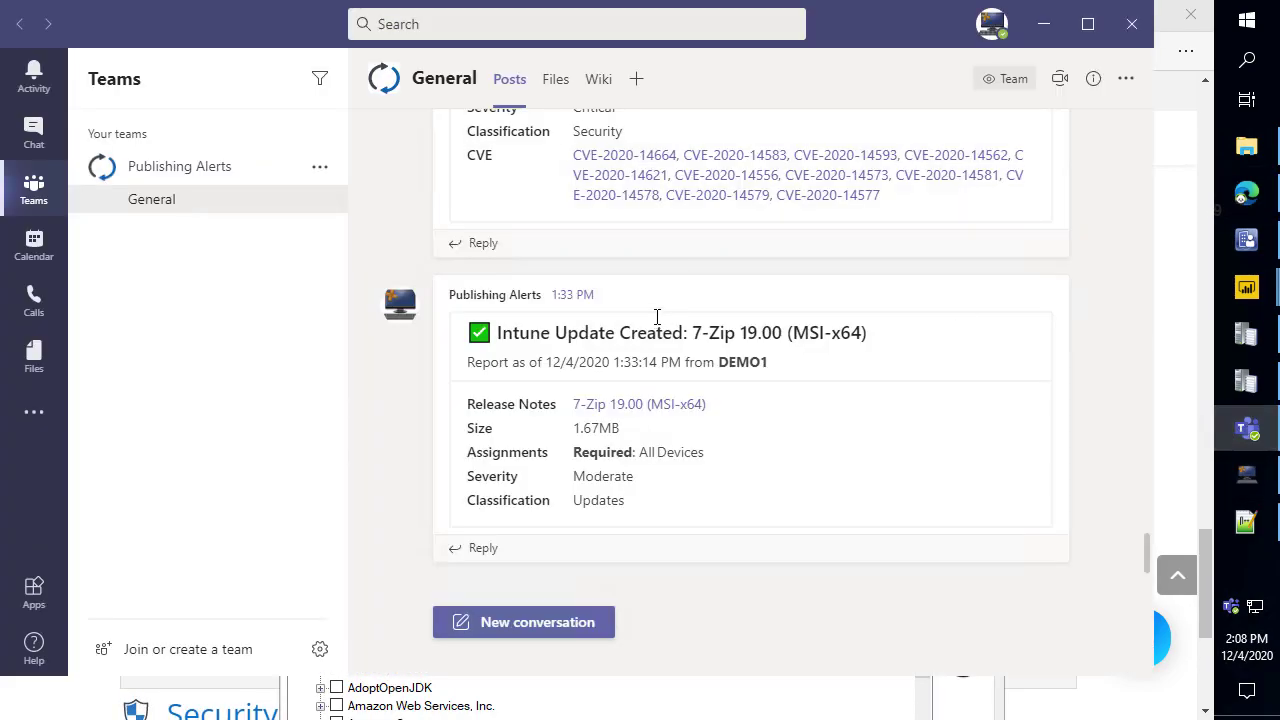
click(1185, 294)
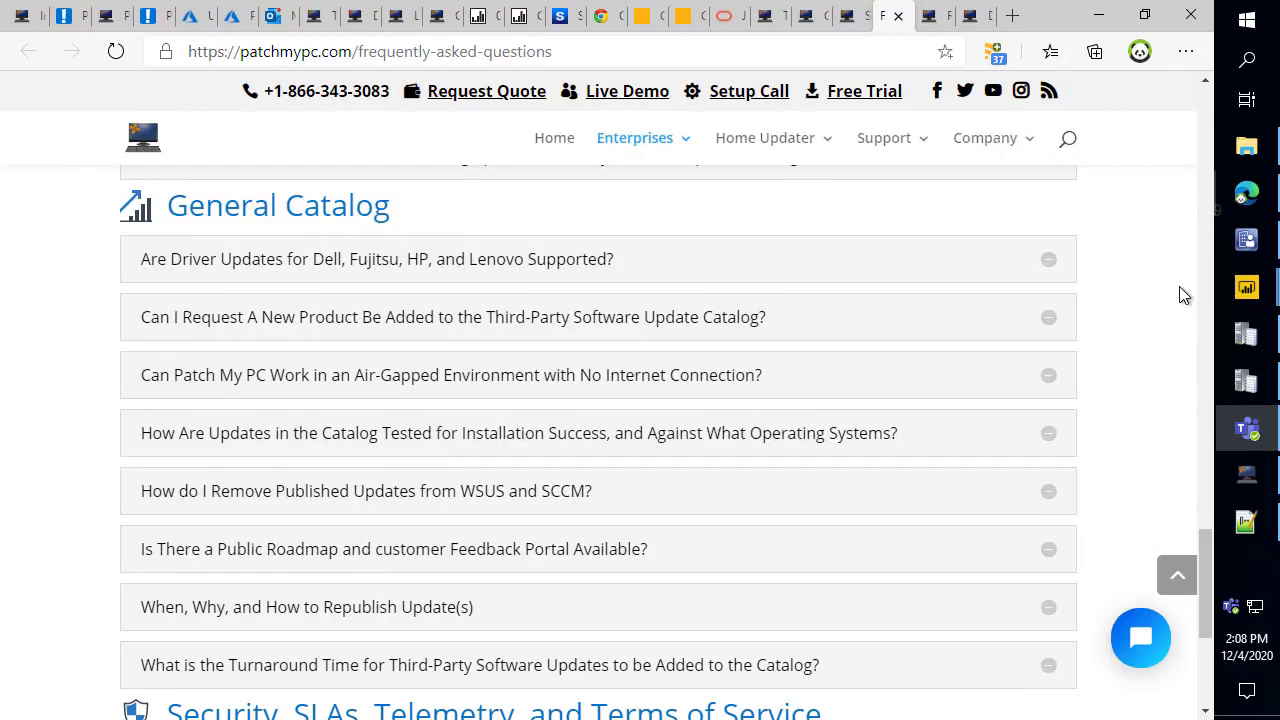
click(1246, 474)
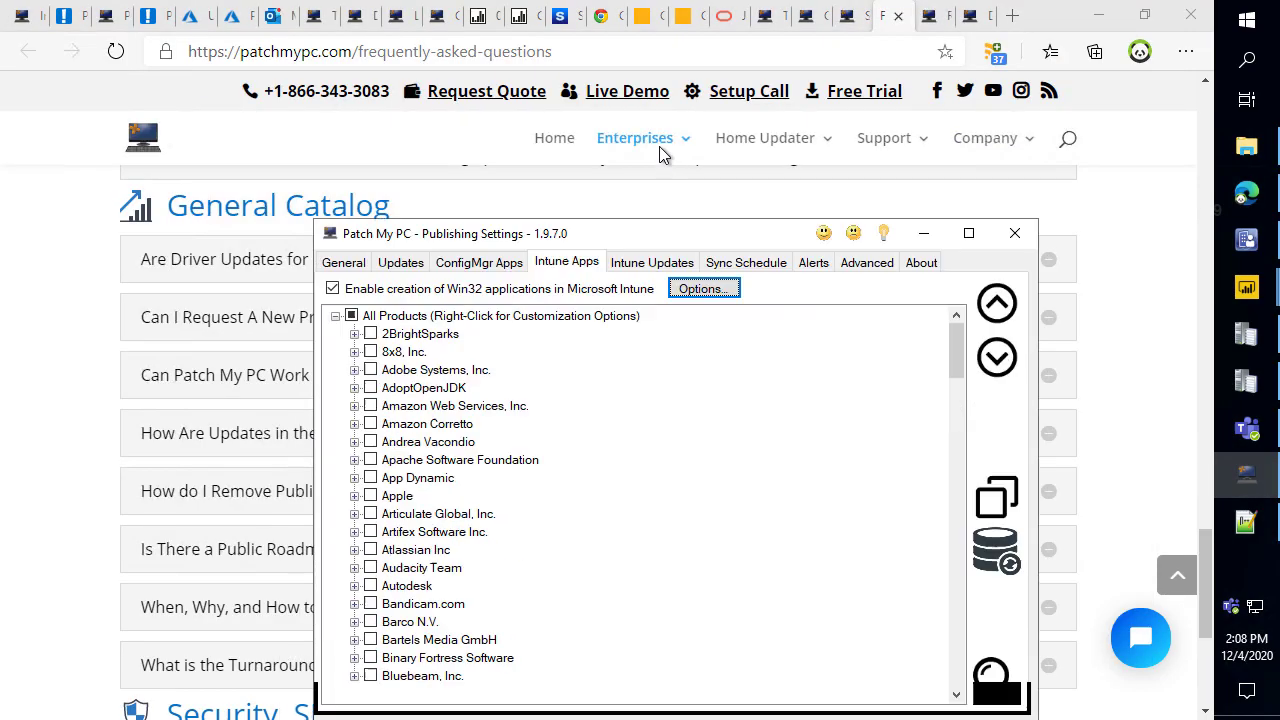
Open and cancel the Intune options, then connect to Intune and query for installed supported products.
click(688, 128)
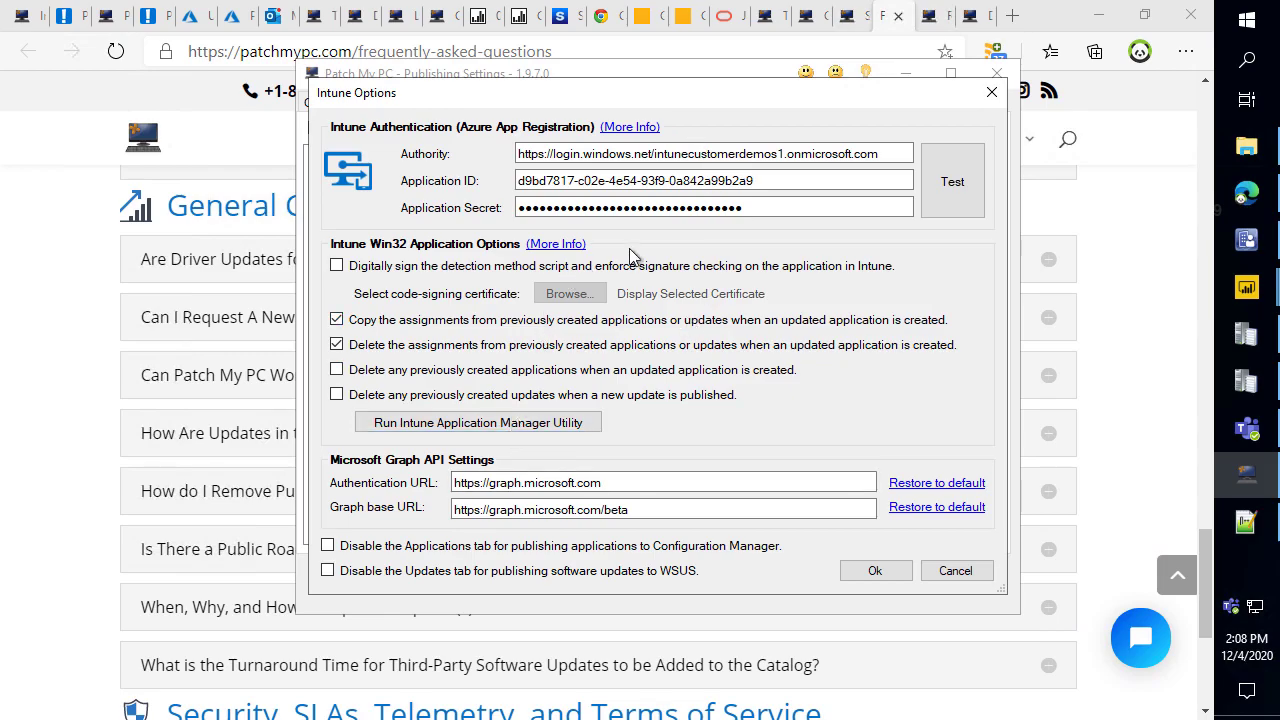
click(965, 573)
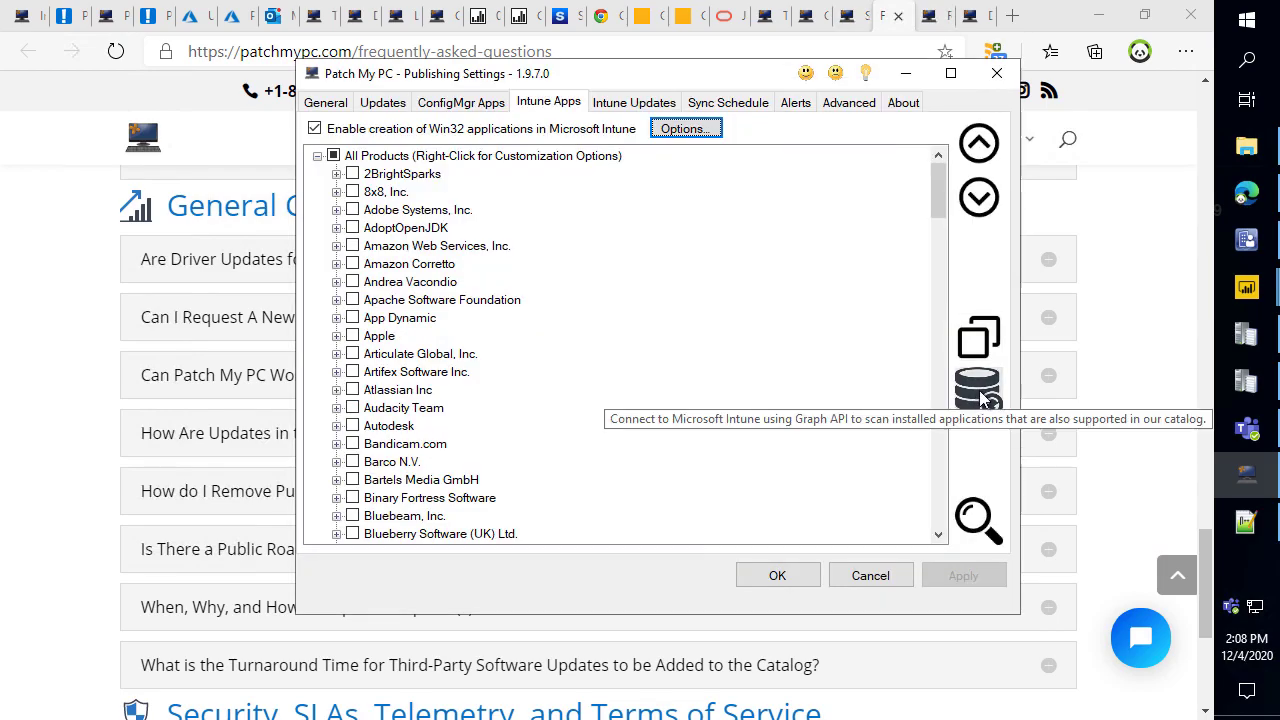
click(985, 400)
click(771, 112)
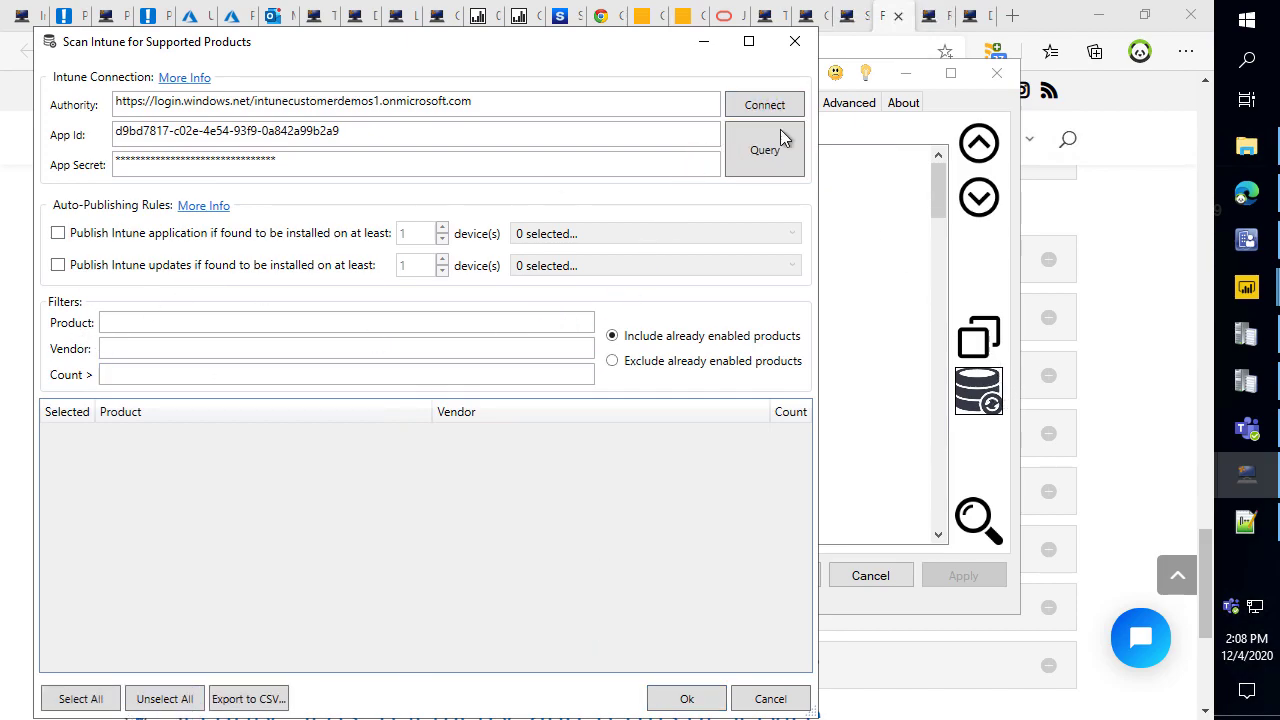
click(763, 150)
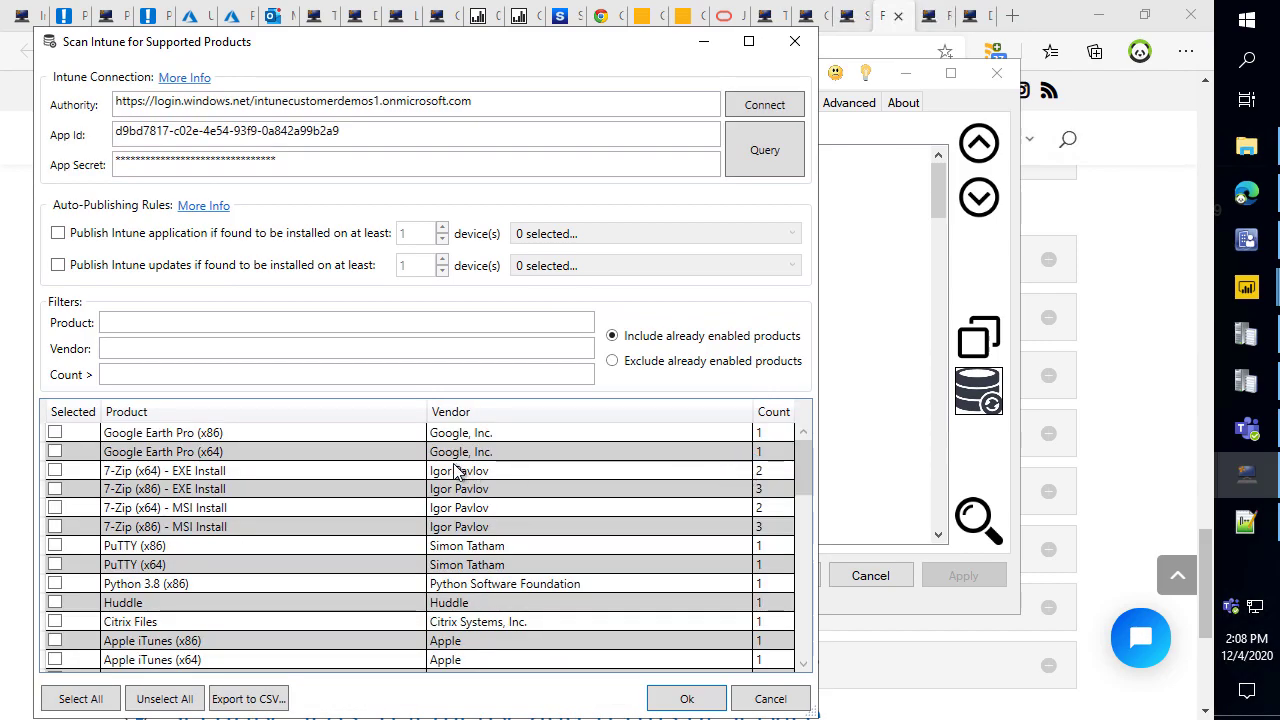
Review the Intune scan results, such as Google Chrome, then move to the ConfigMgr Apps settings.
scroll(300, 480, down, 10)
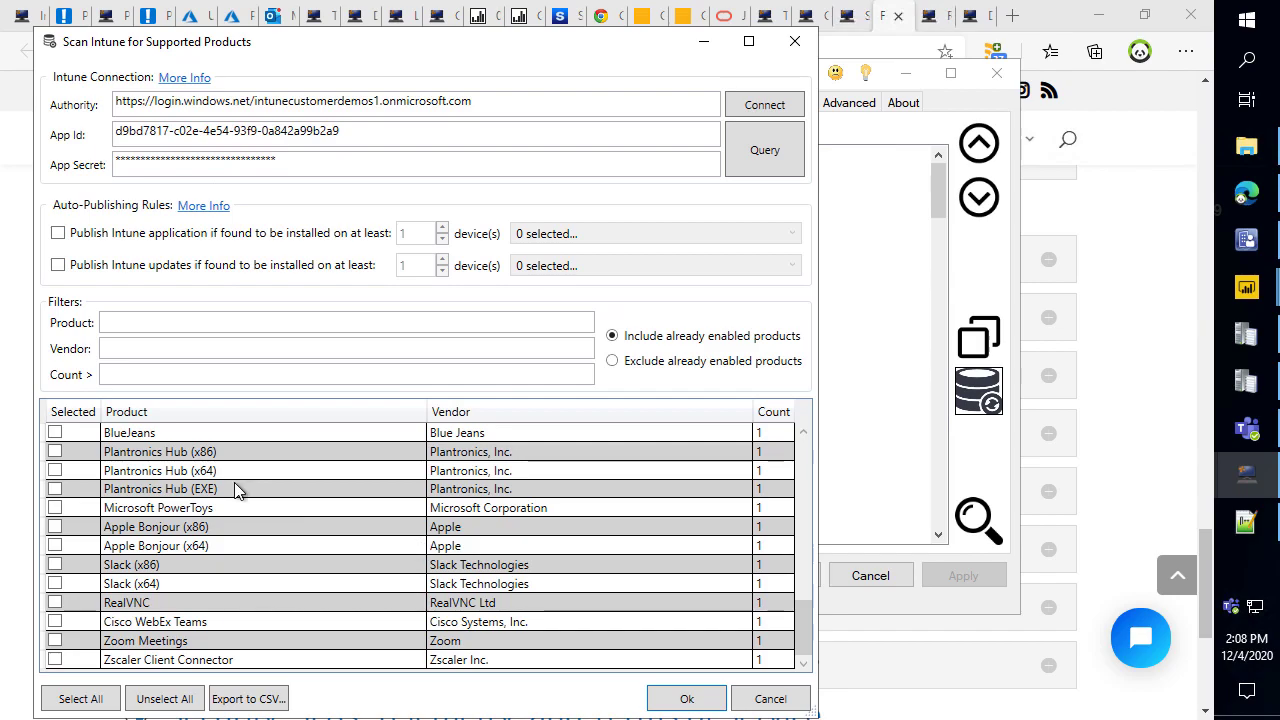
scroll(295, 472, up, 4)
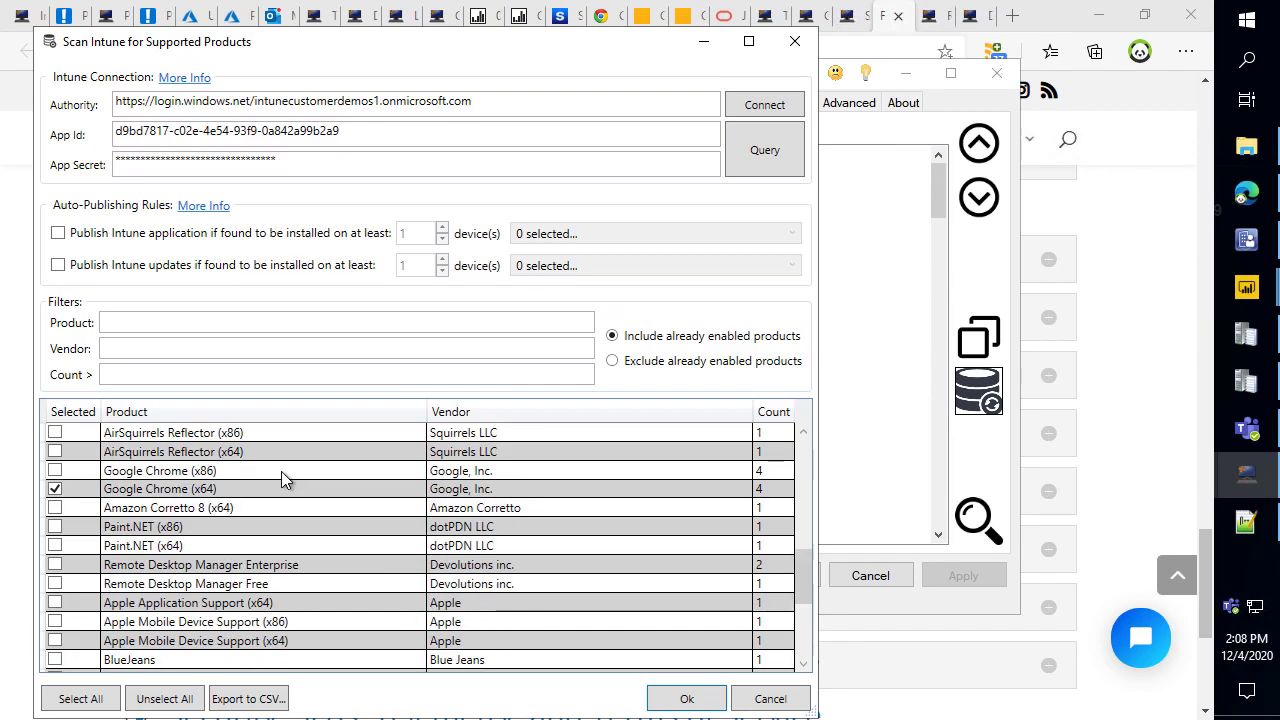
click(796, 702)
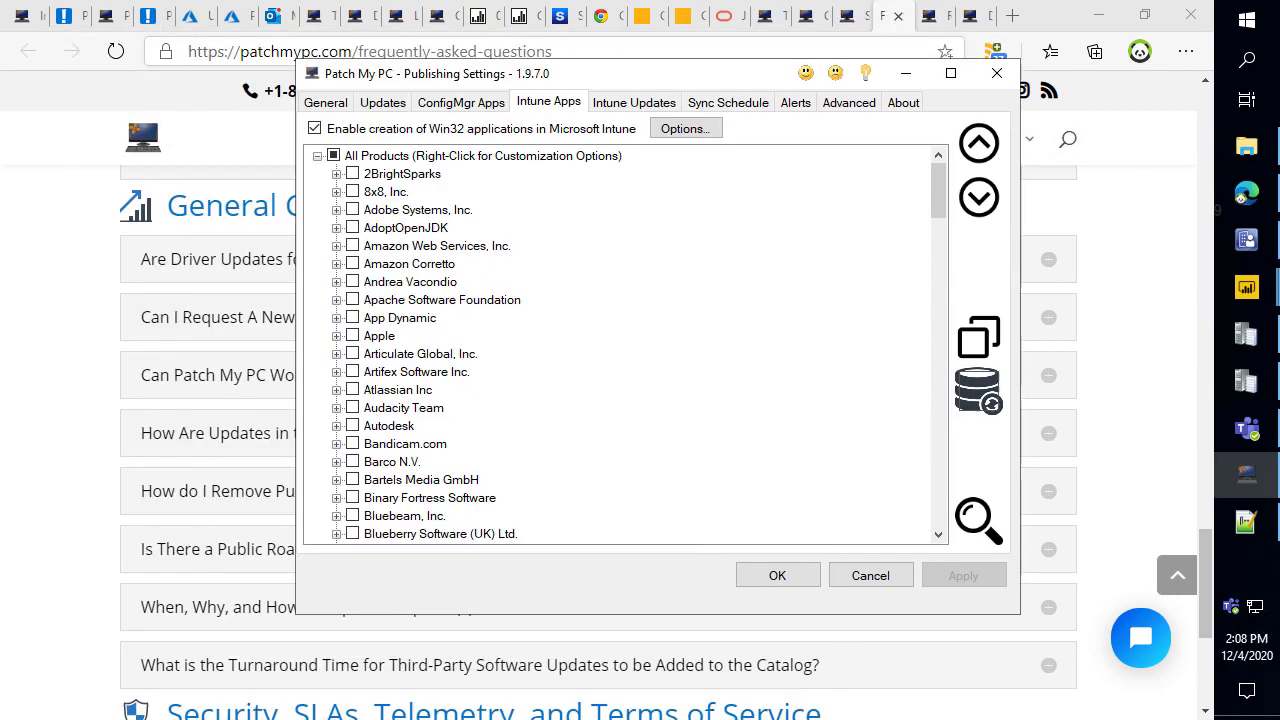
click(461, 102)
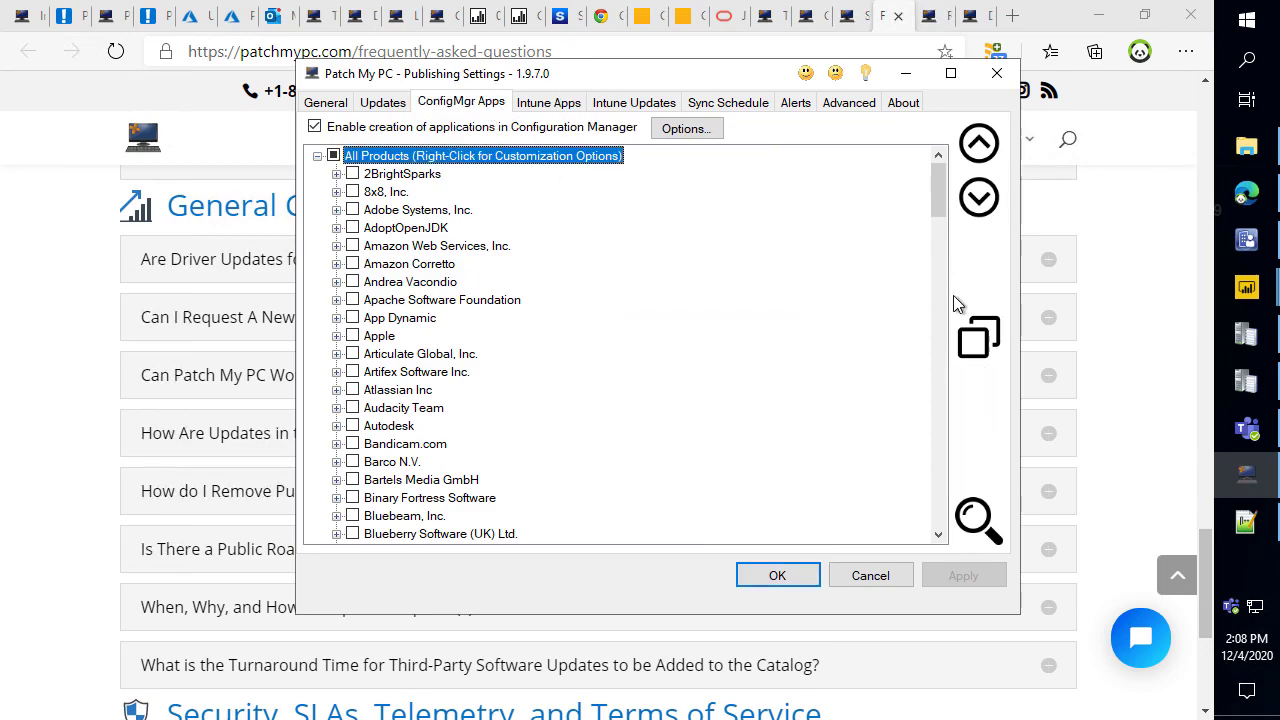
Open the Configuration Manager database scan from the Updates tab.
click(382, 102)
click(982, 385)
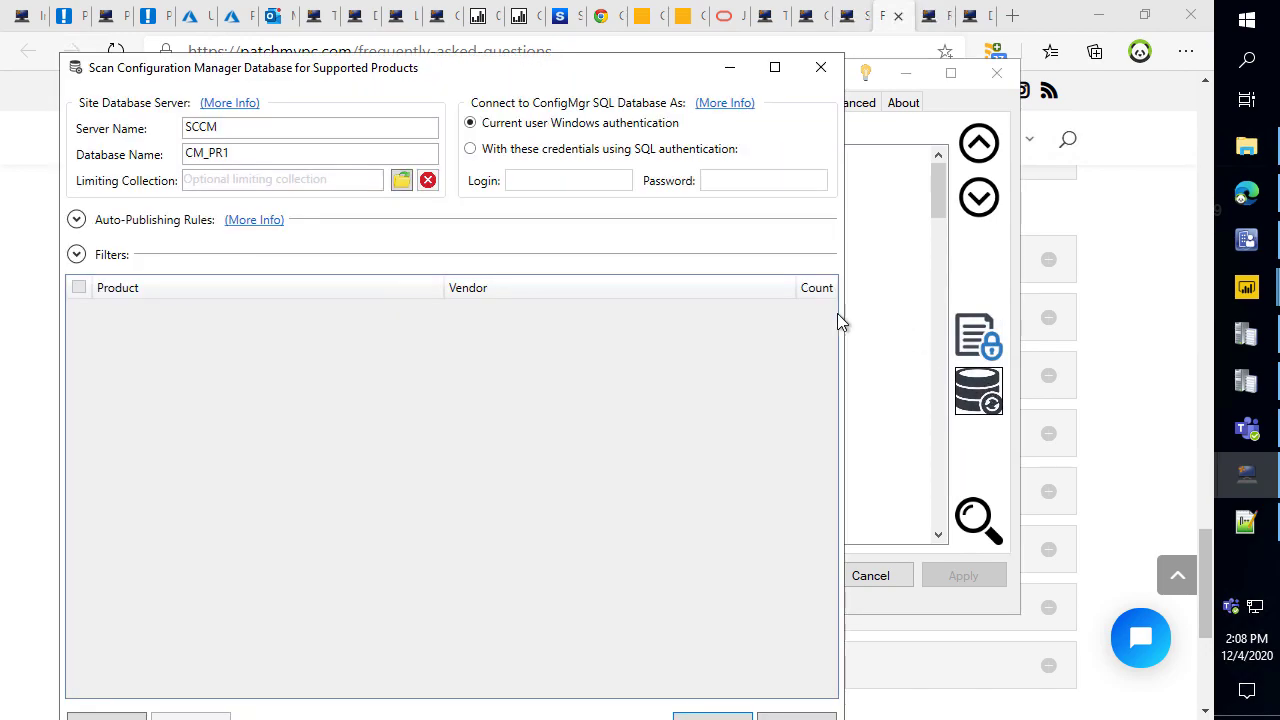
drag(218, 78, 298, 41)
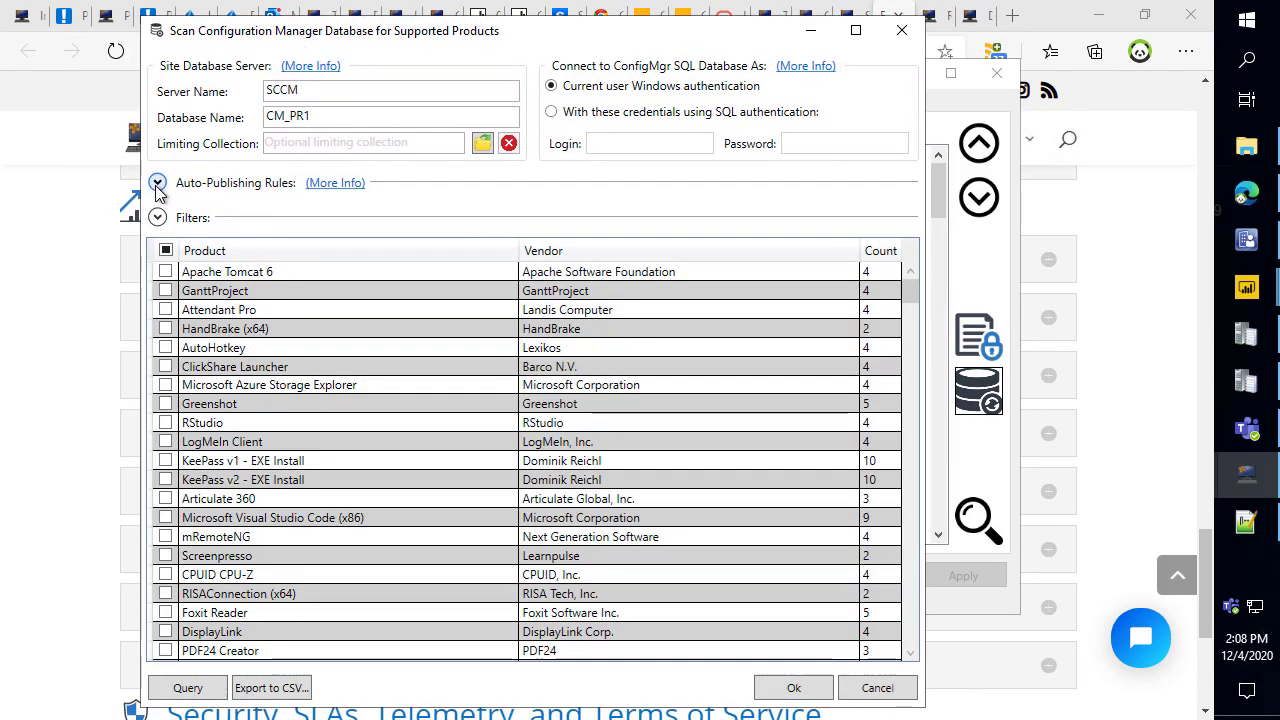
Auto-enable updates for products installed on at least 10 devices, highlighting the Count column.
click(158, 184)
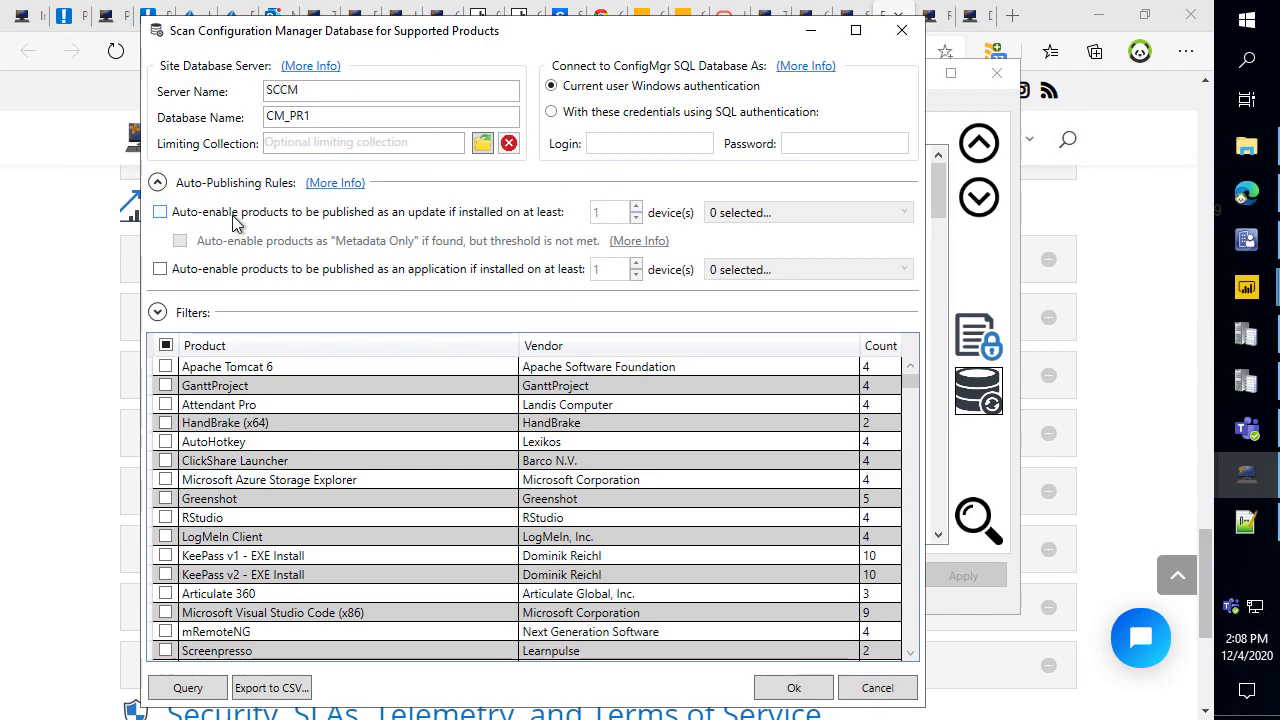
click(233, 216)
click(600, 214)
text(10)
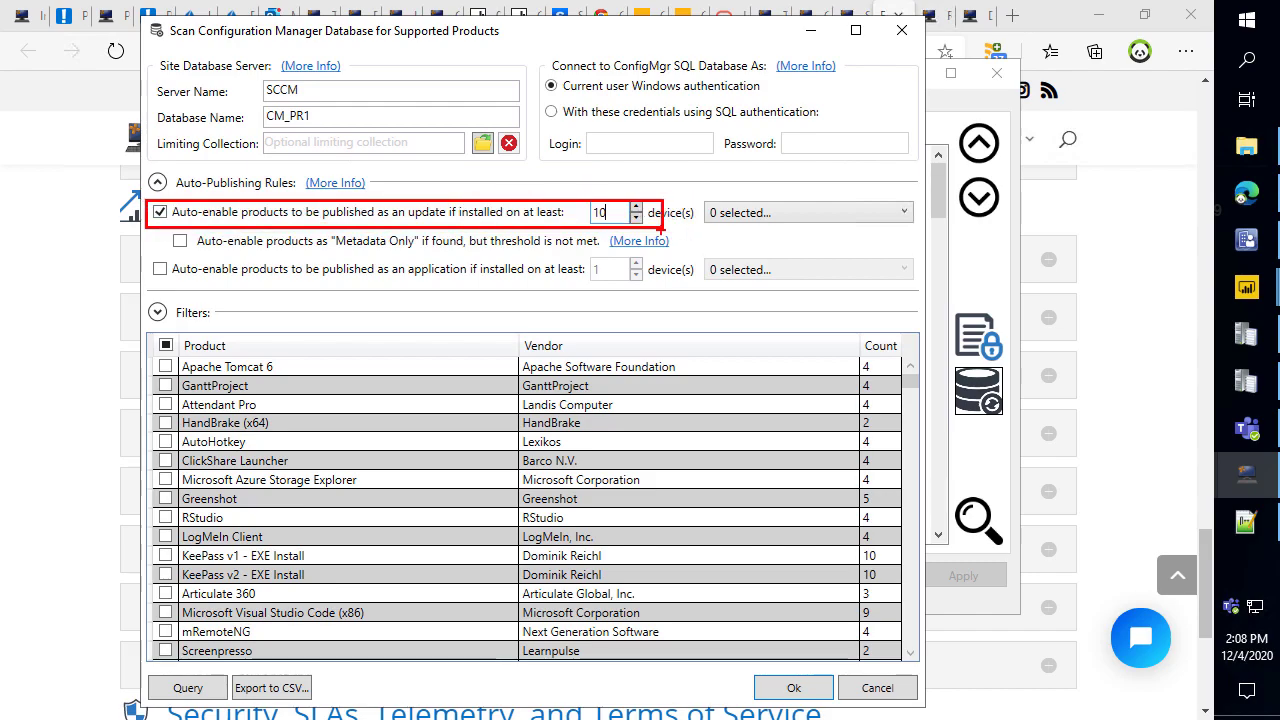
drag(840, 331, 907, 658)
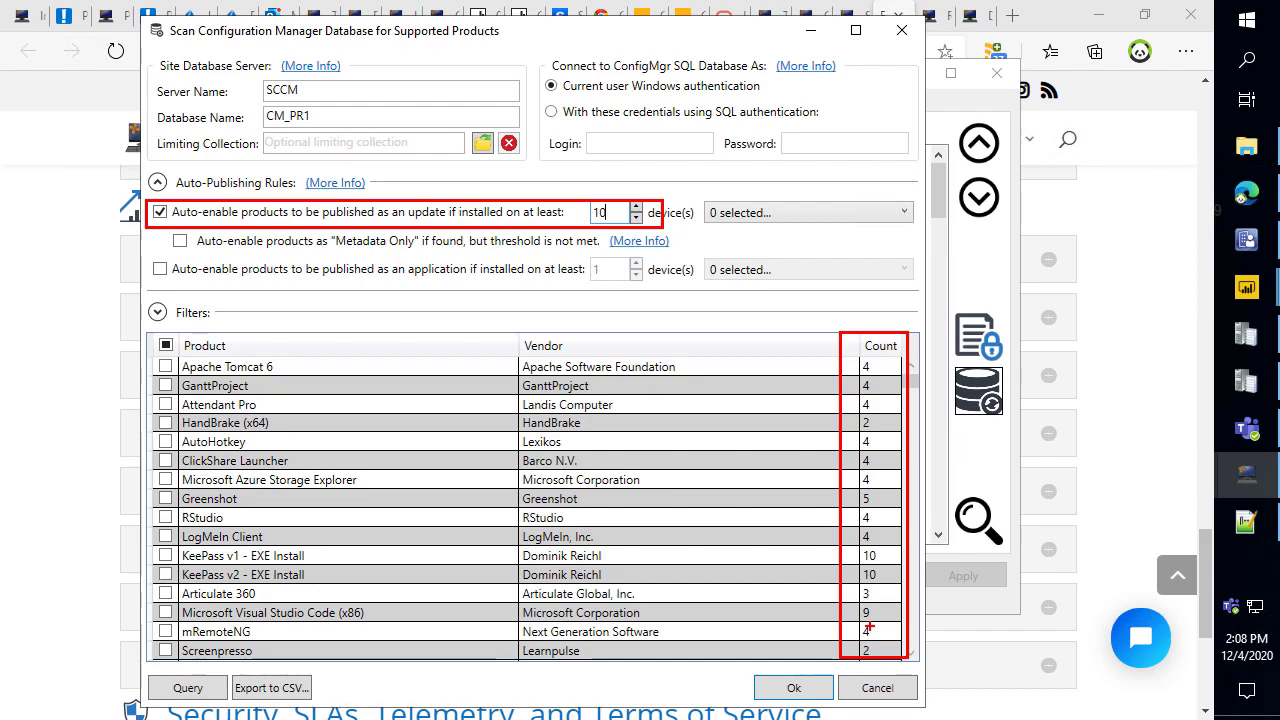
key(Escape)
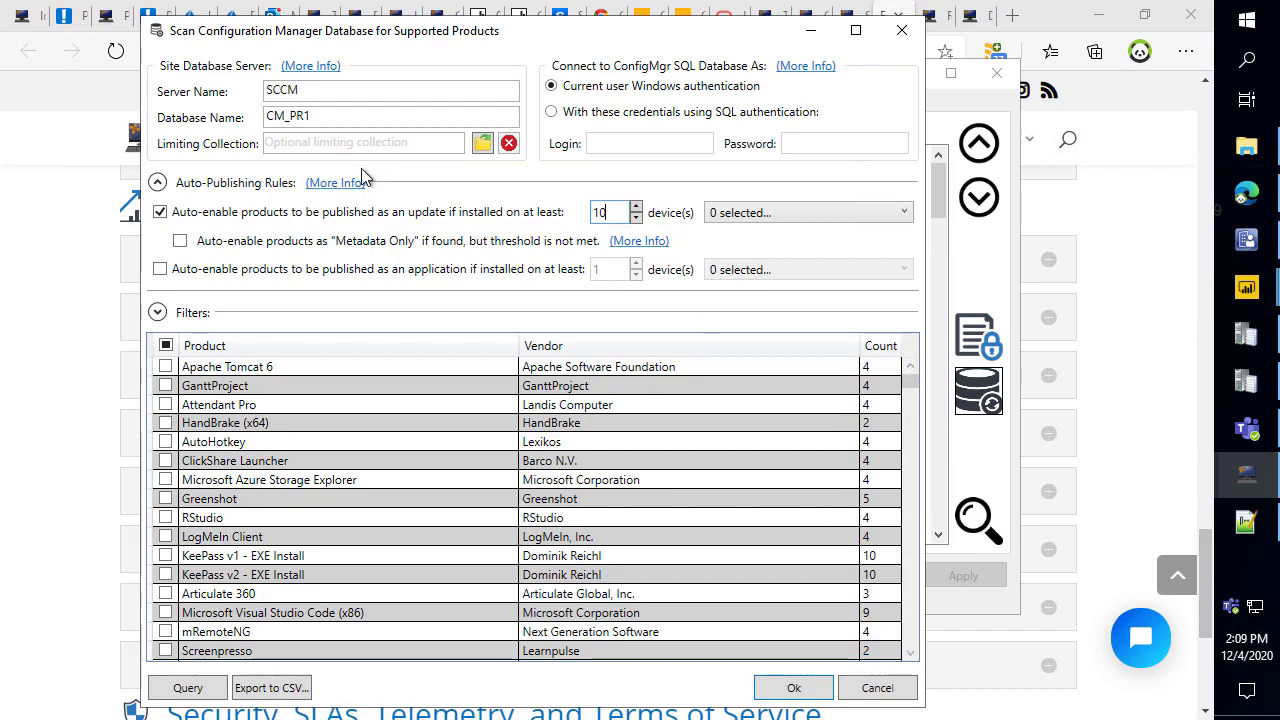
click(240, 186)
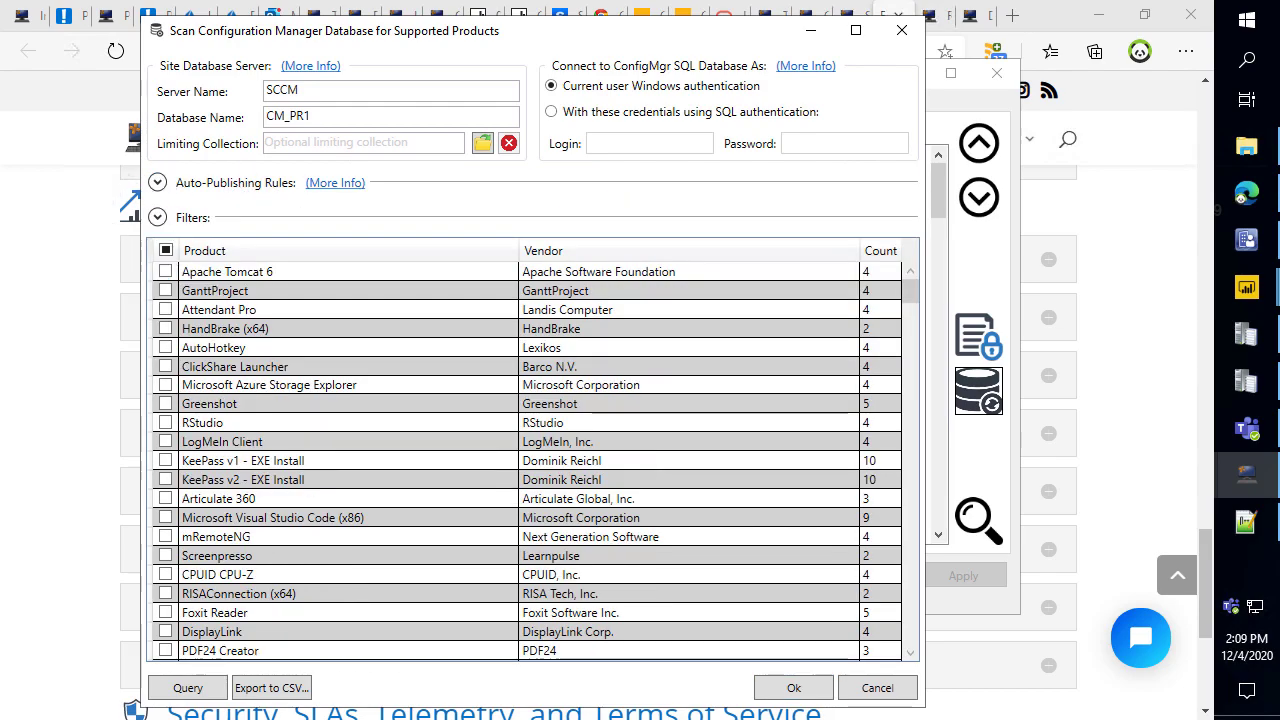
key(alt+Tab)
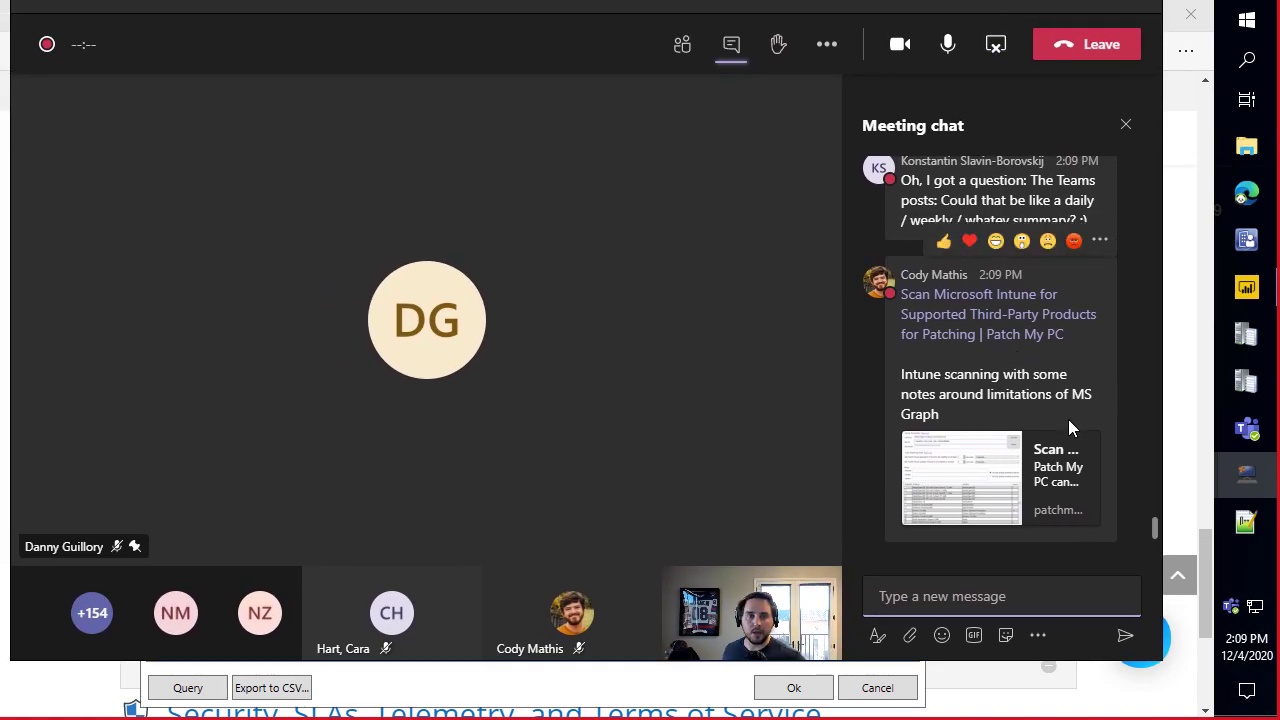
Find the chat question about a daily or weekly summary, then minimize the Teams meeting.
scroll(1068, 420, up, 3)
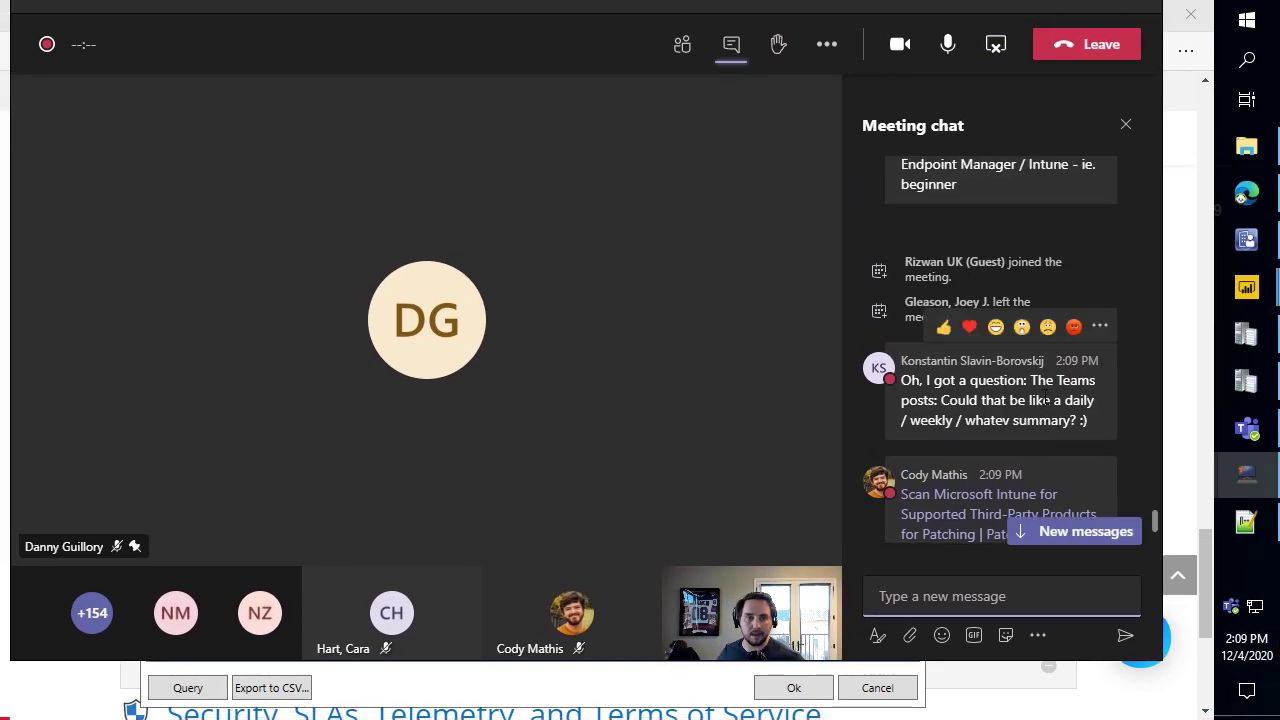
drag(1082, 420, 1028, 400)
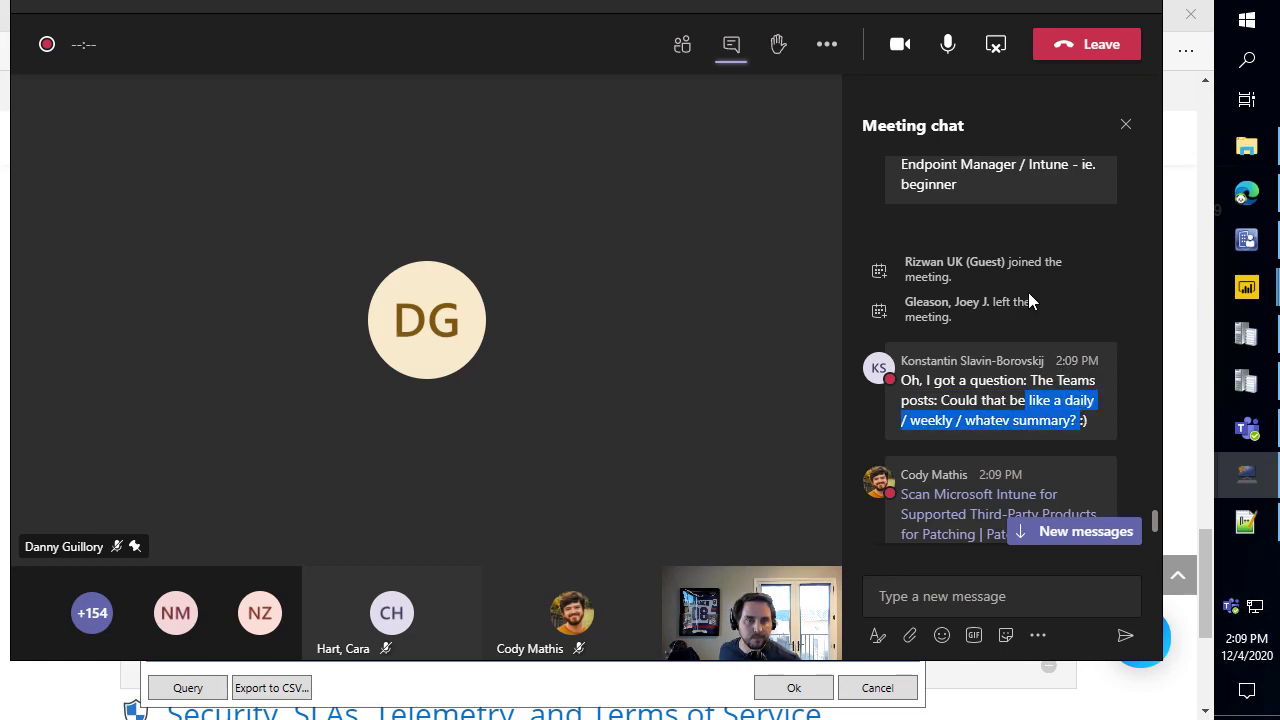
click(982, 37)
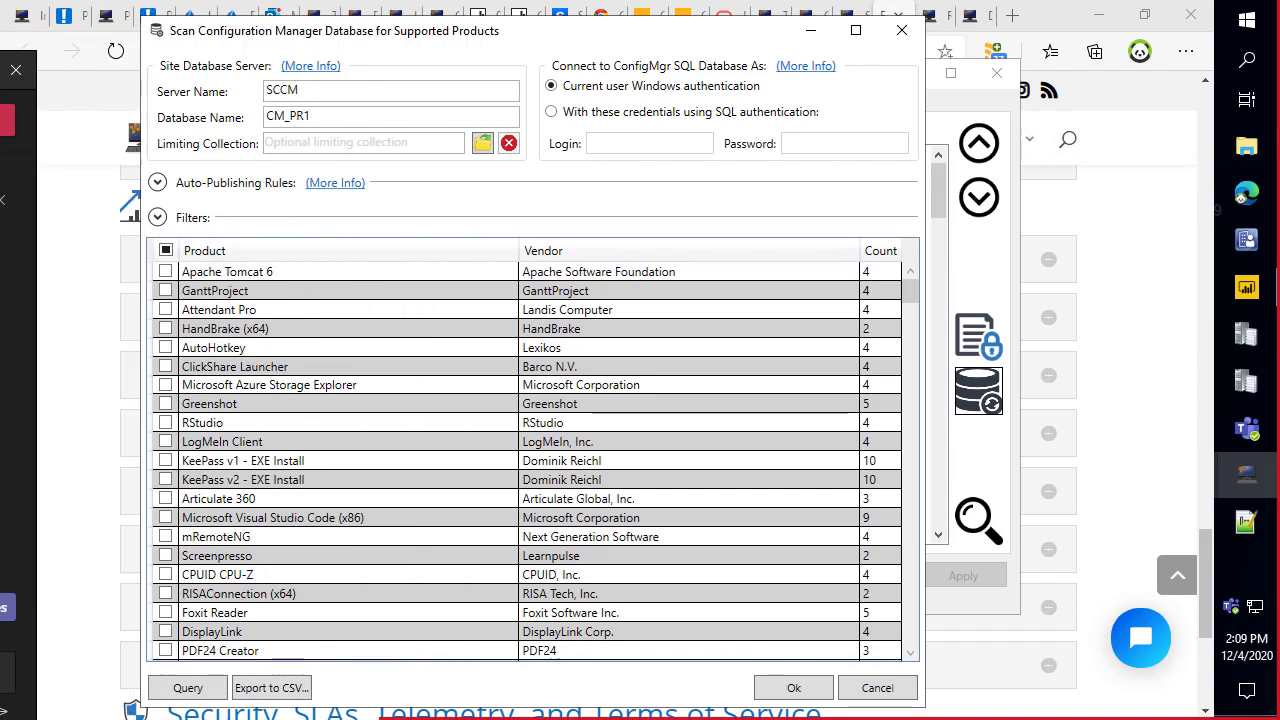
Cancel the scan and send a Teams test alert, verifying it in the Publishing Alerts channel.
click(860, 687)
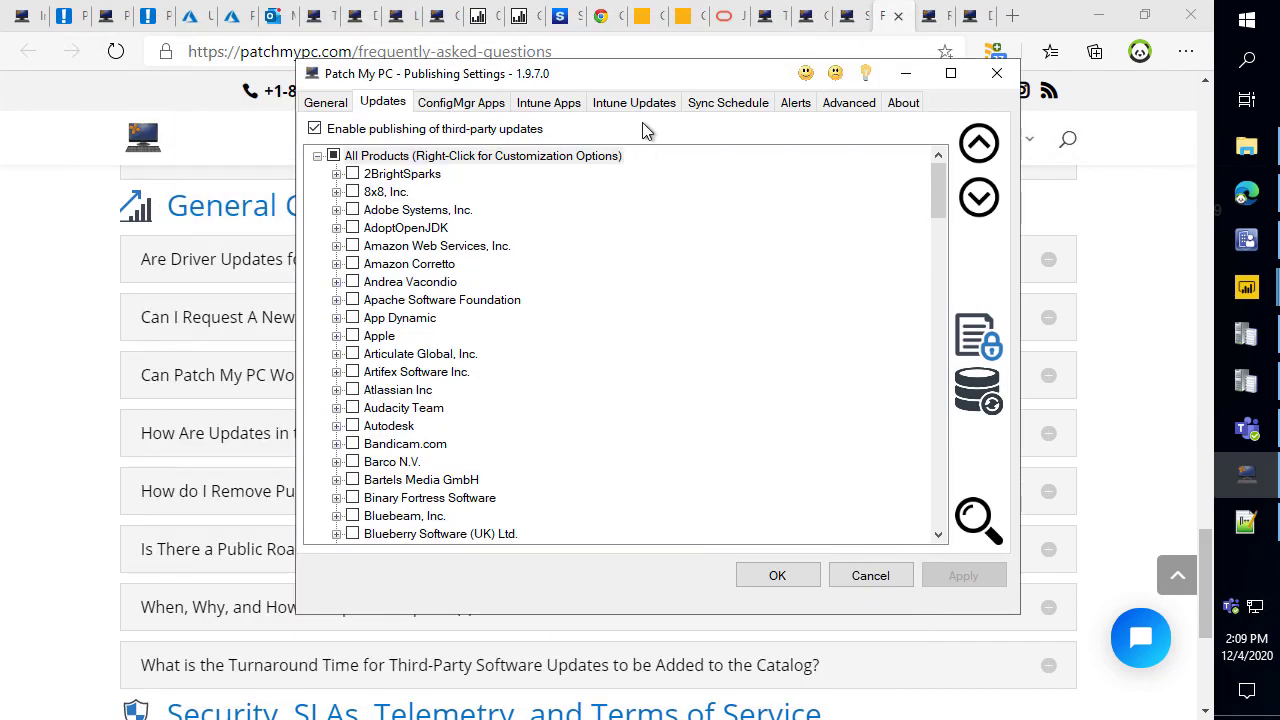
click(796, 103)
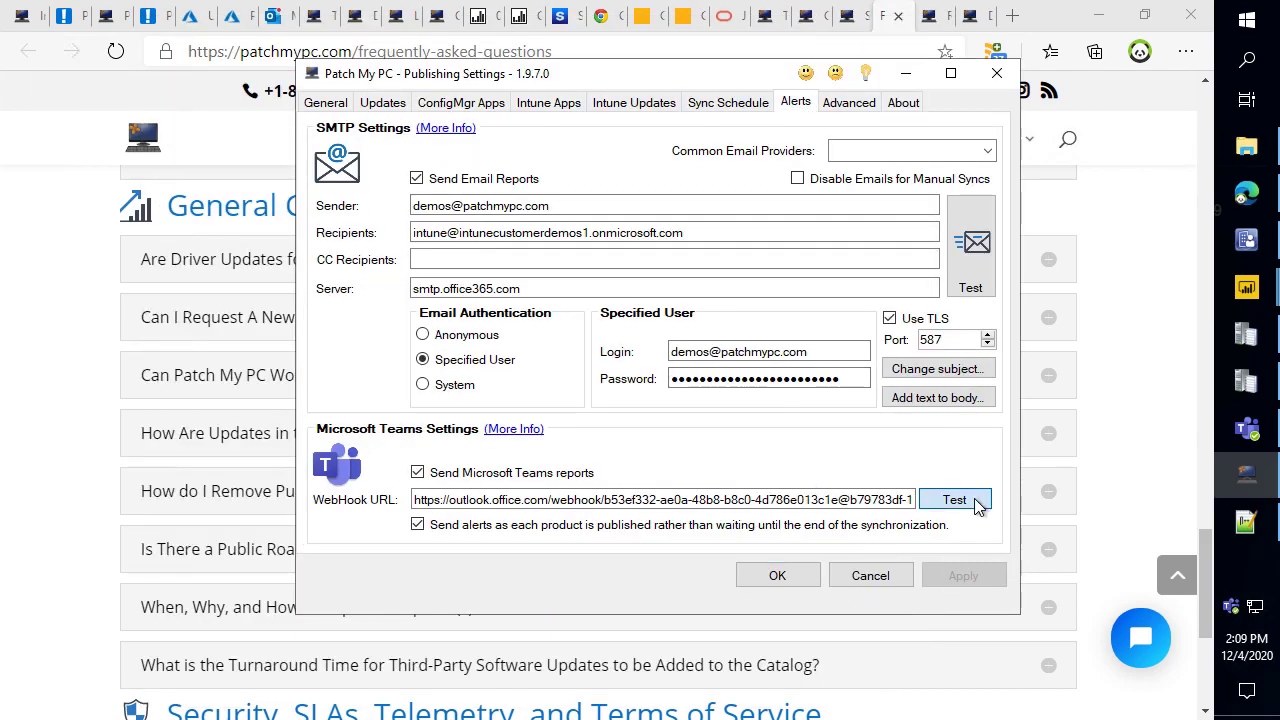
click(975, 500)
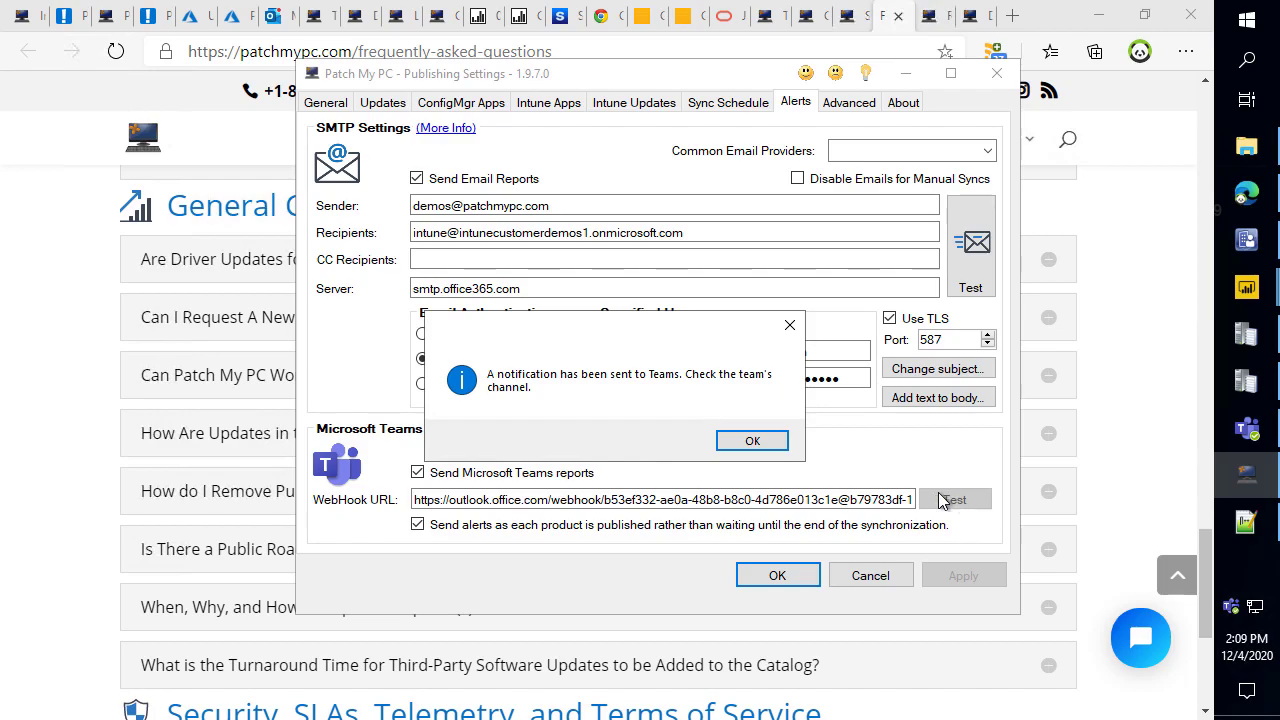
click(757, 443)
click(1040, 672)
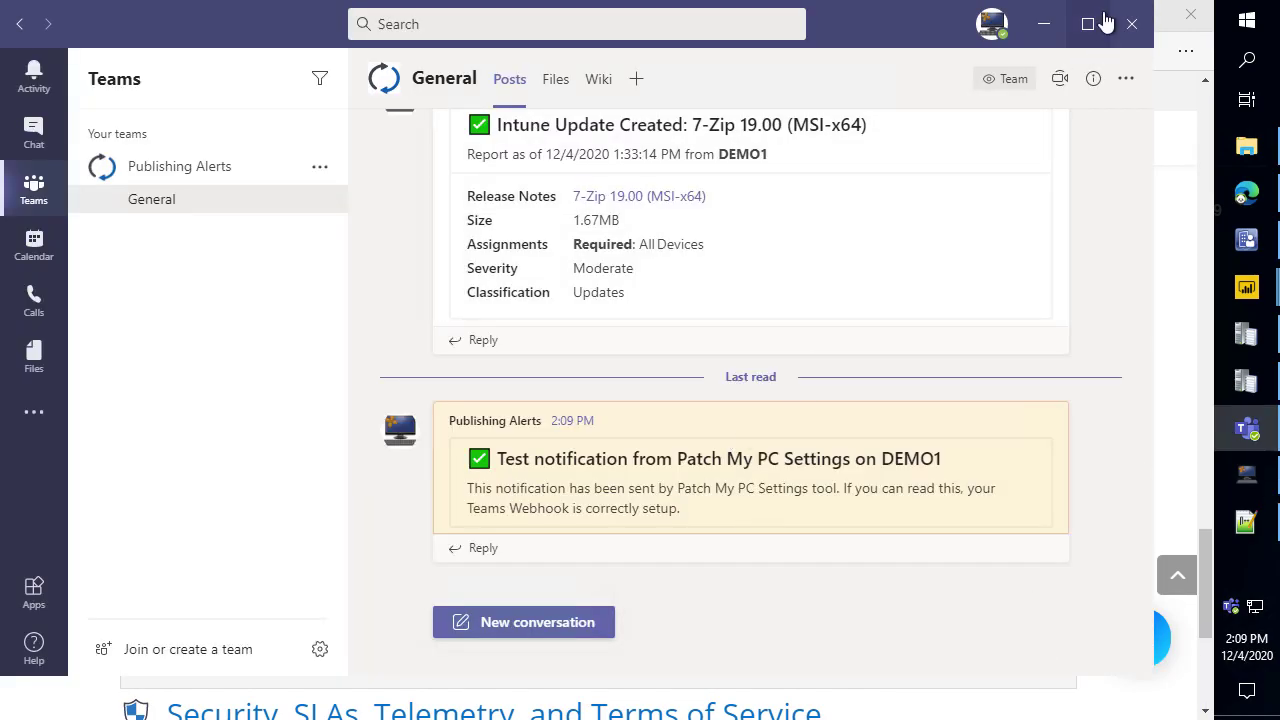
click(1043, 24)
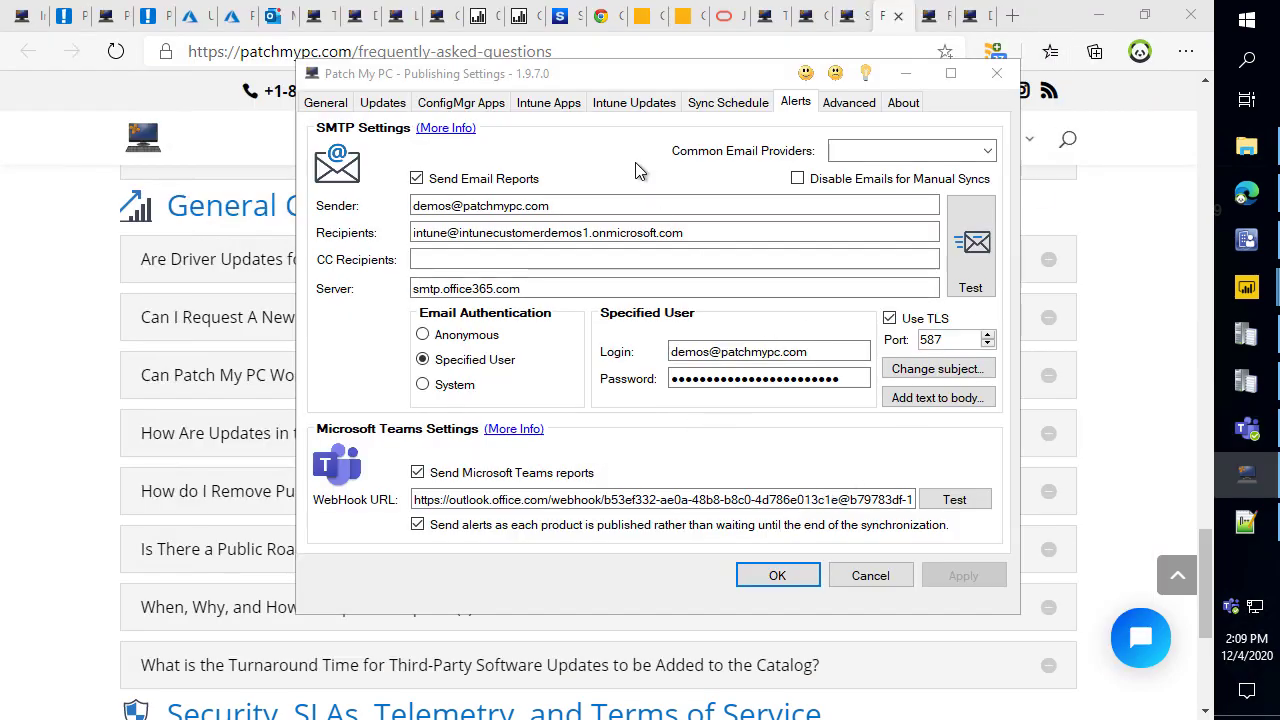
Highlight the daily sync schedule options on the Sync Schedule tab.
click(728, 101)
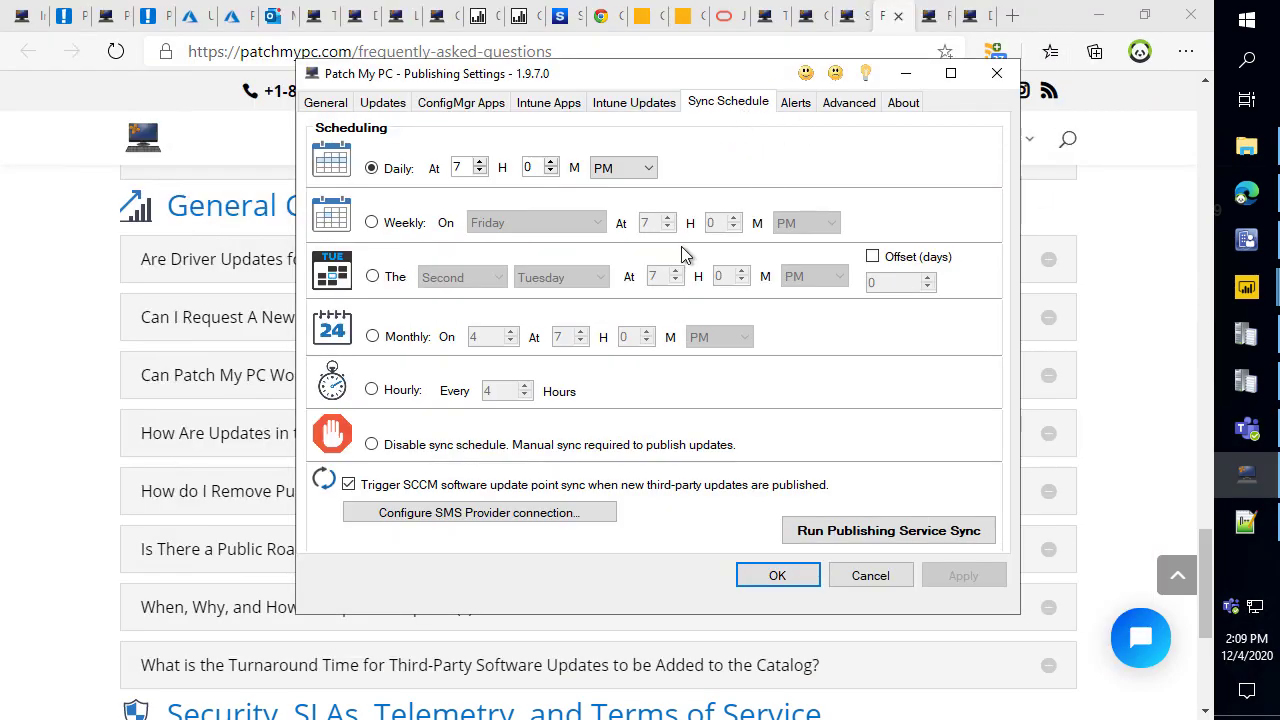
mouse_move(308, 118)
mouse_down()
mouse_move(990, 405)
mouse_move(1022, 558)
mouse_move(1016, 604)
mouse_up()
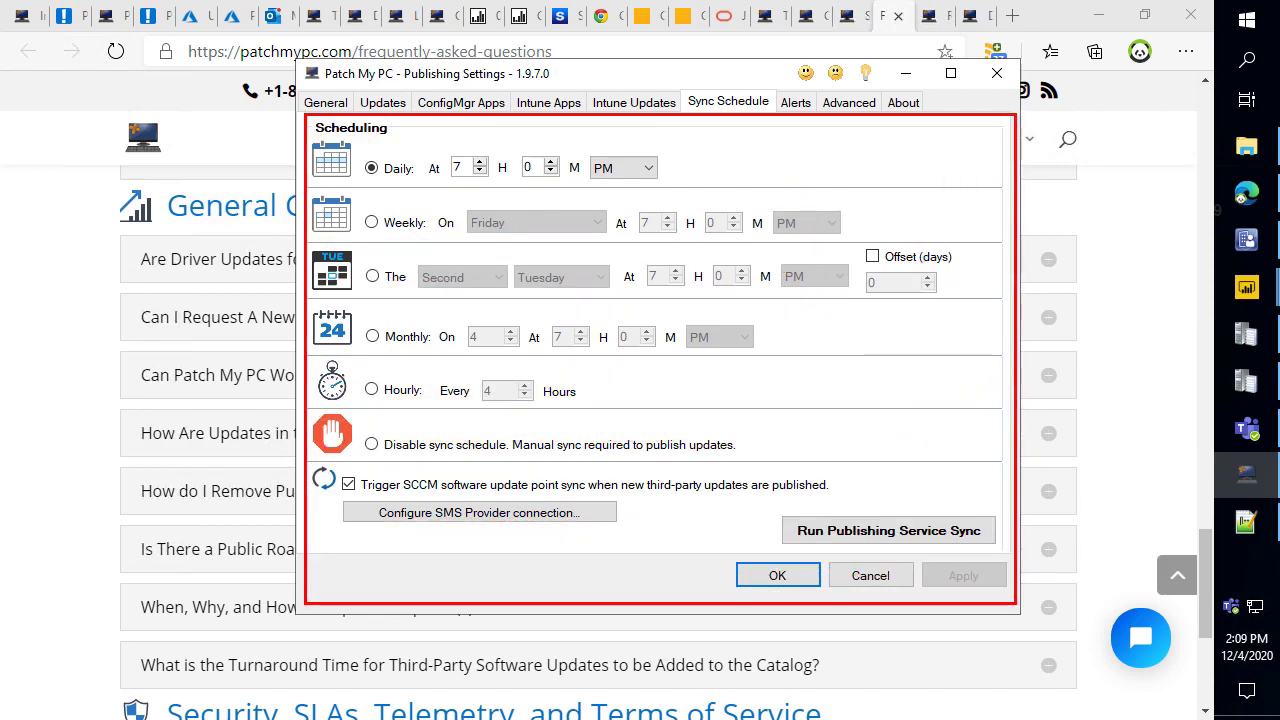
drag(388, 180, 462, 254)
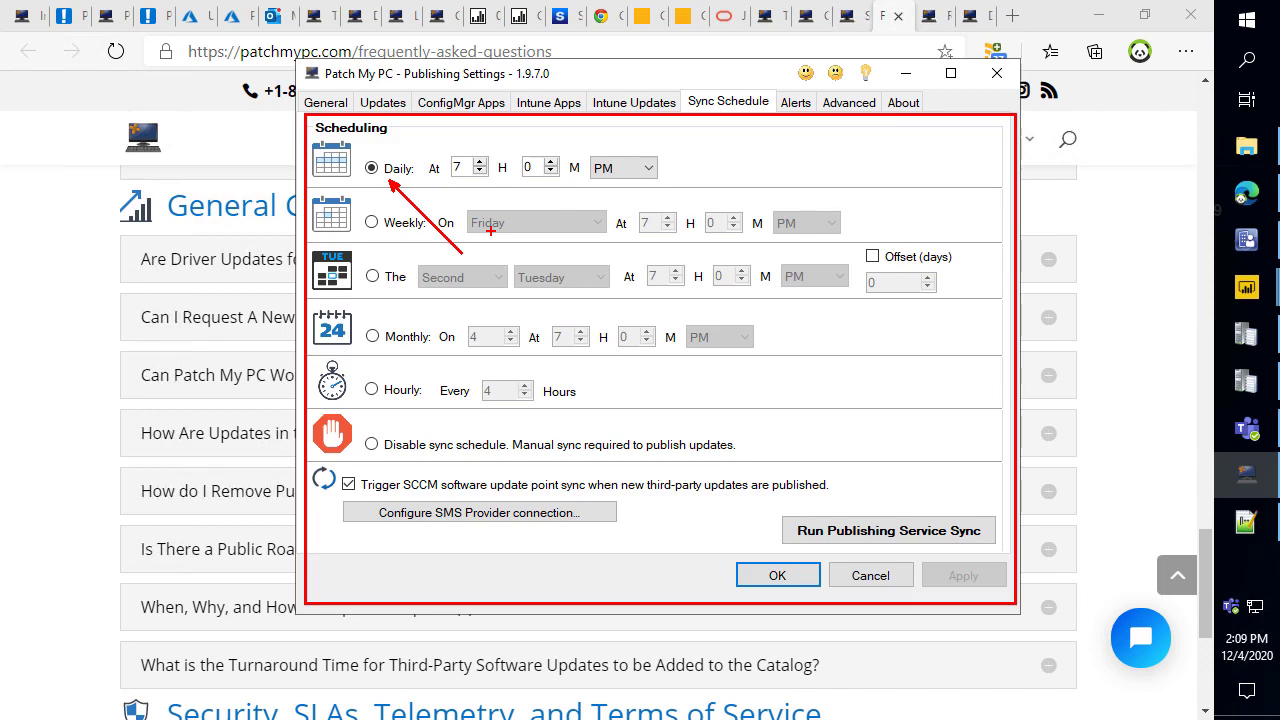
key(Escape)
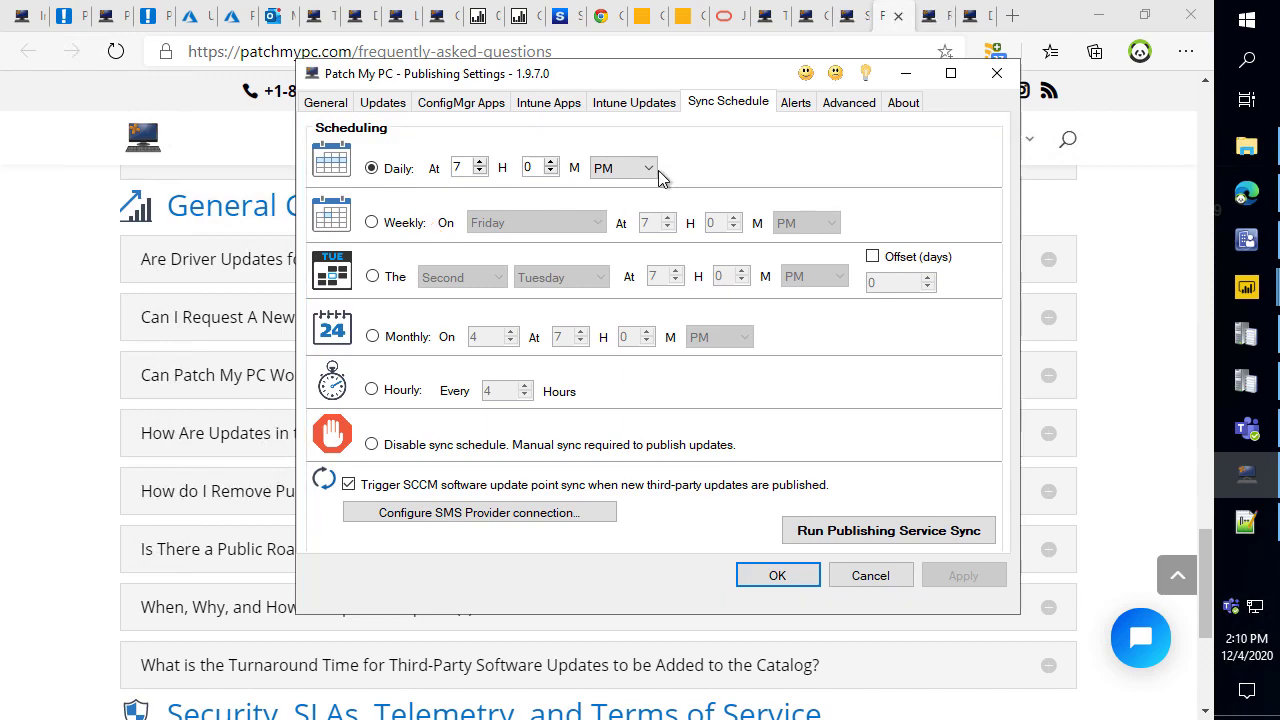
Set the sync to run monthly on the second Tuesday at 7:00 PM.
click(410, 223)
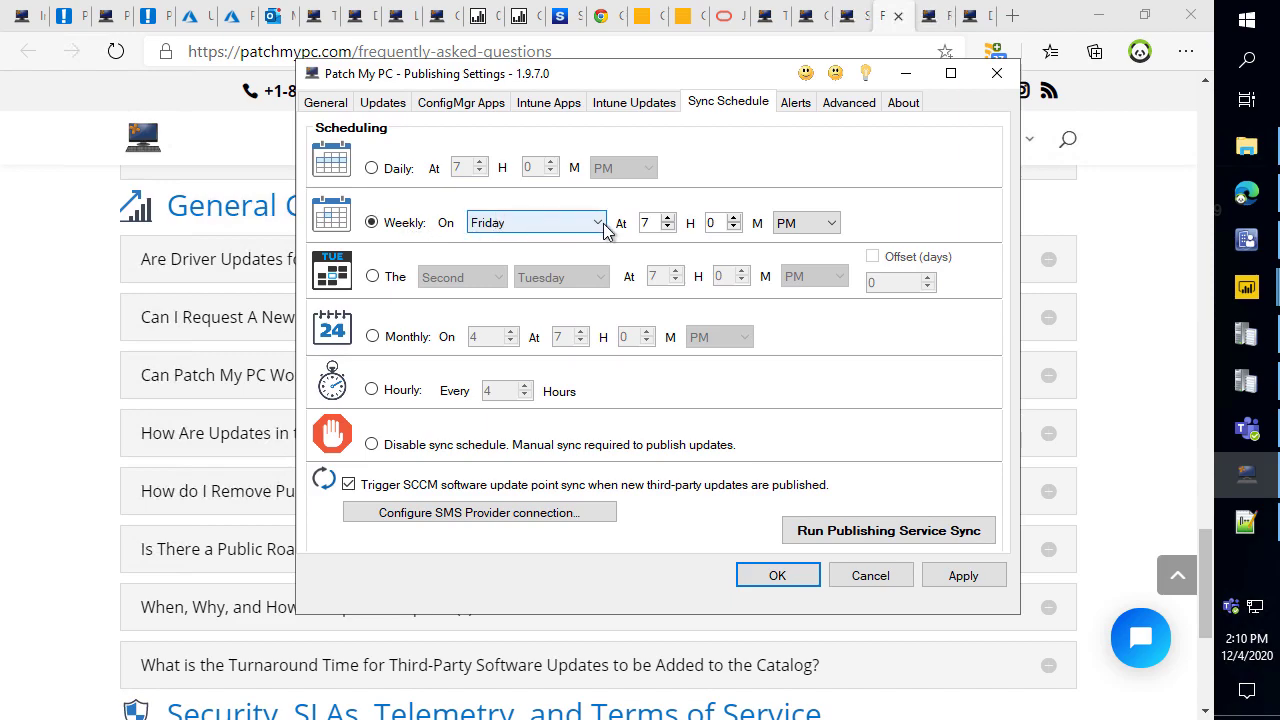
click(606, 224)
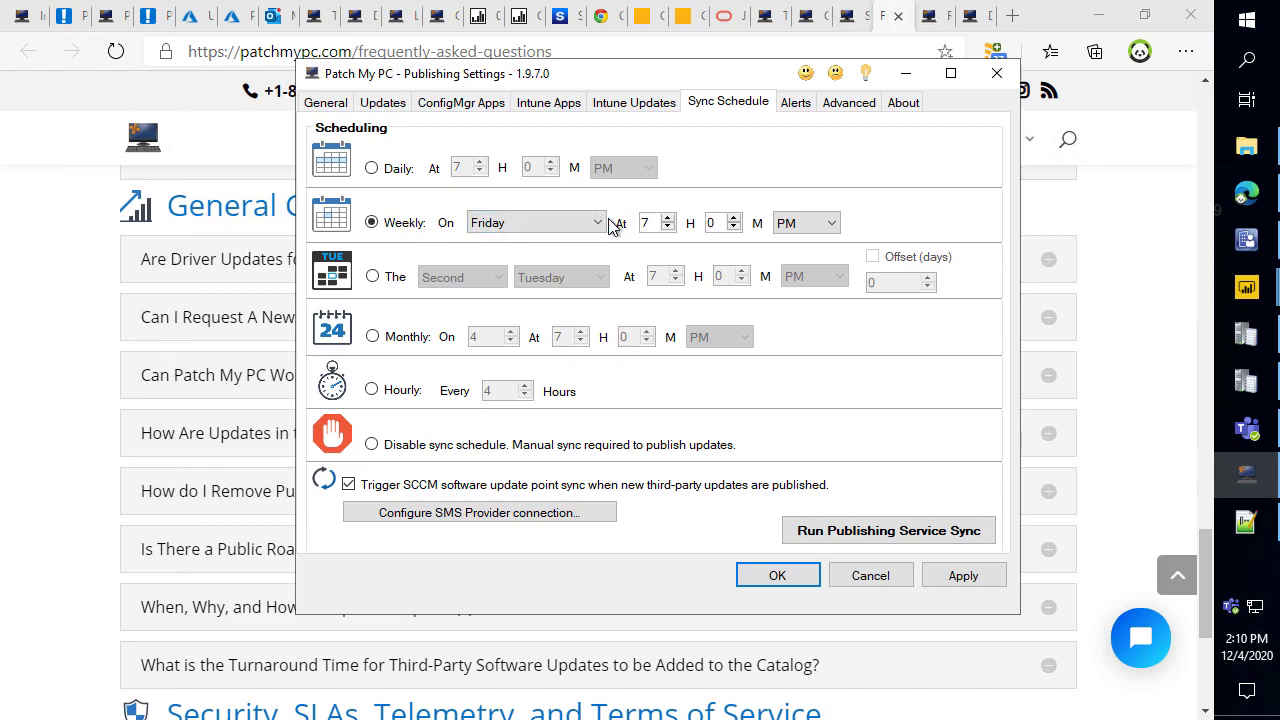
click(373, 337)
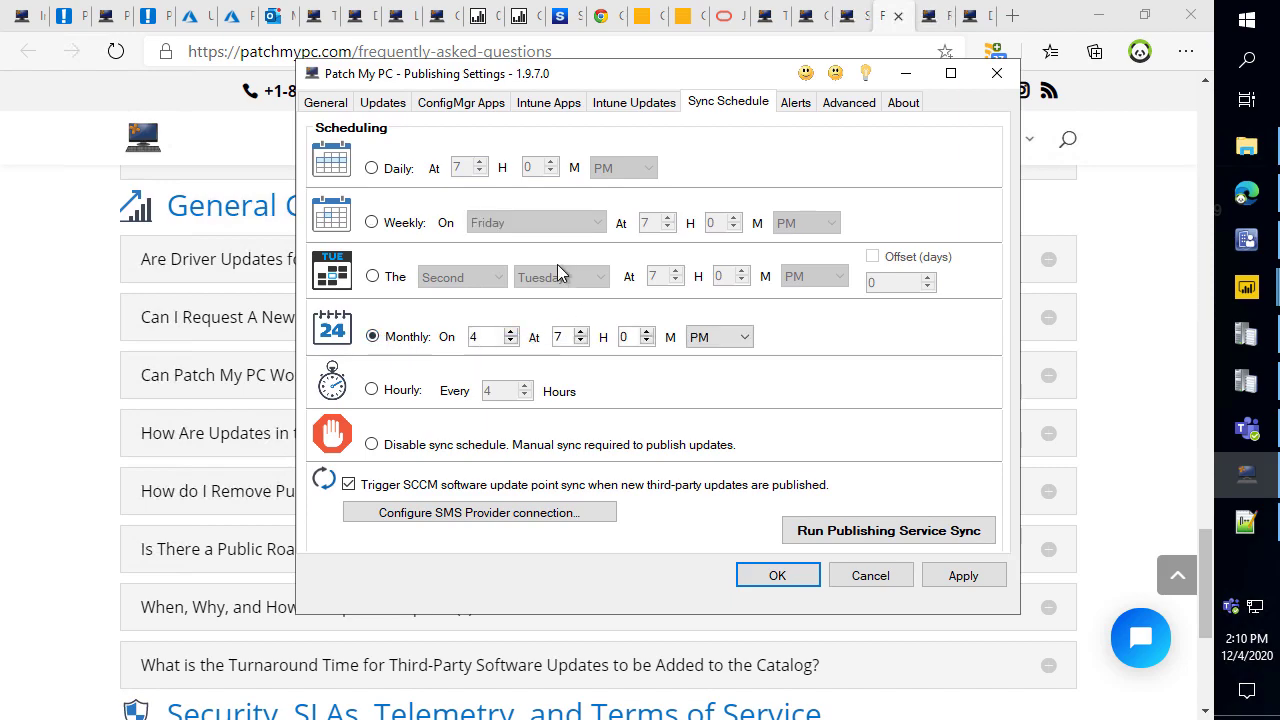
click(396, 279)
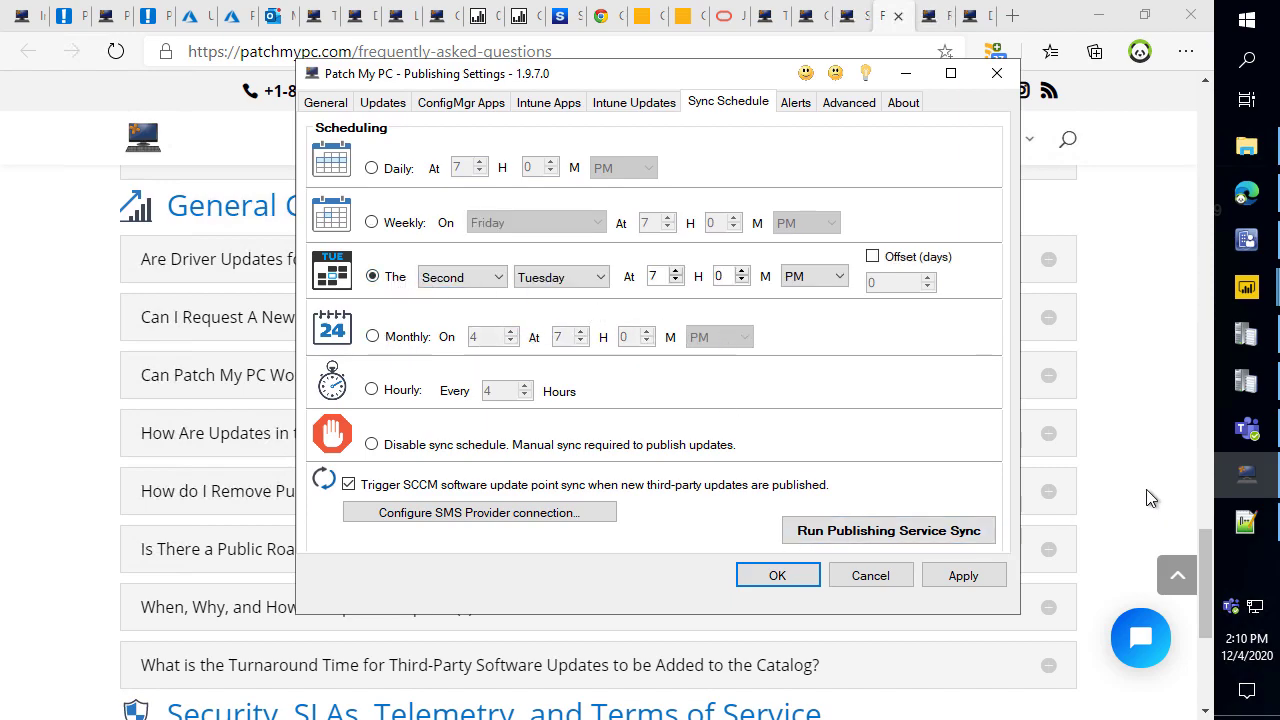
click(1246, 432)
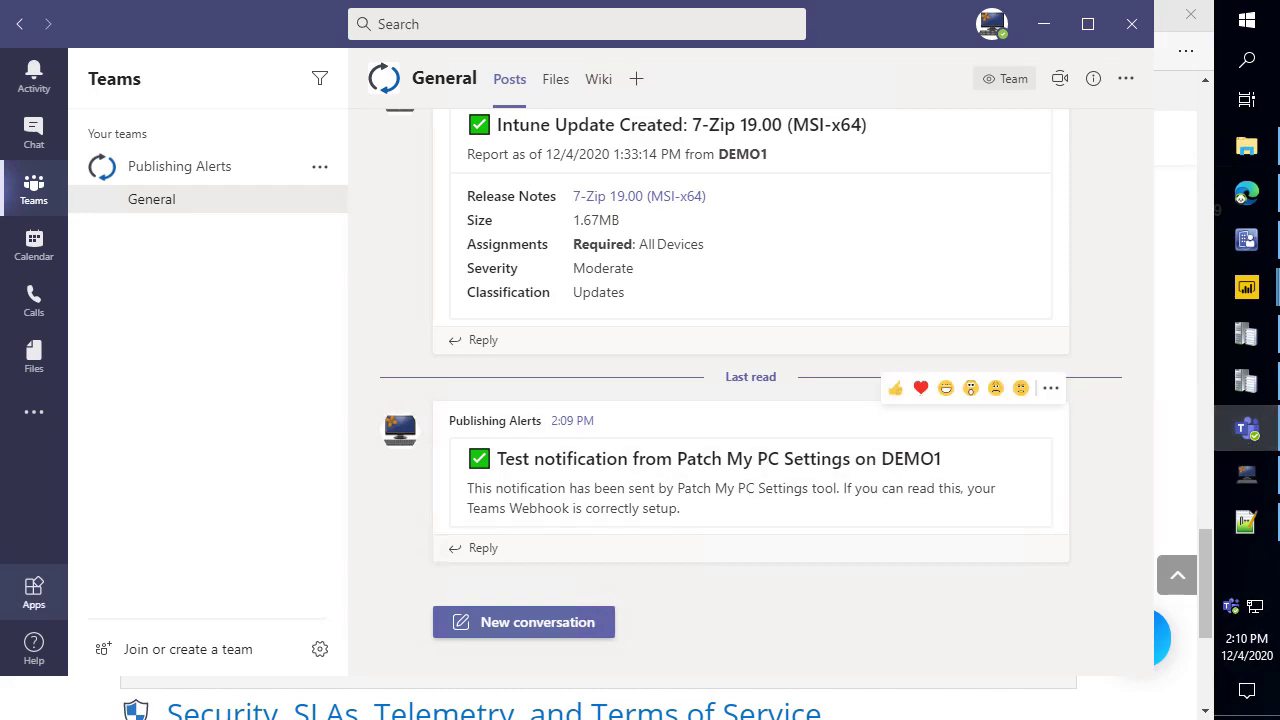
Send a ':)' smiley in the meeting chat, then minimize the meeting and Teams windows.
click(10, 604)
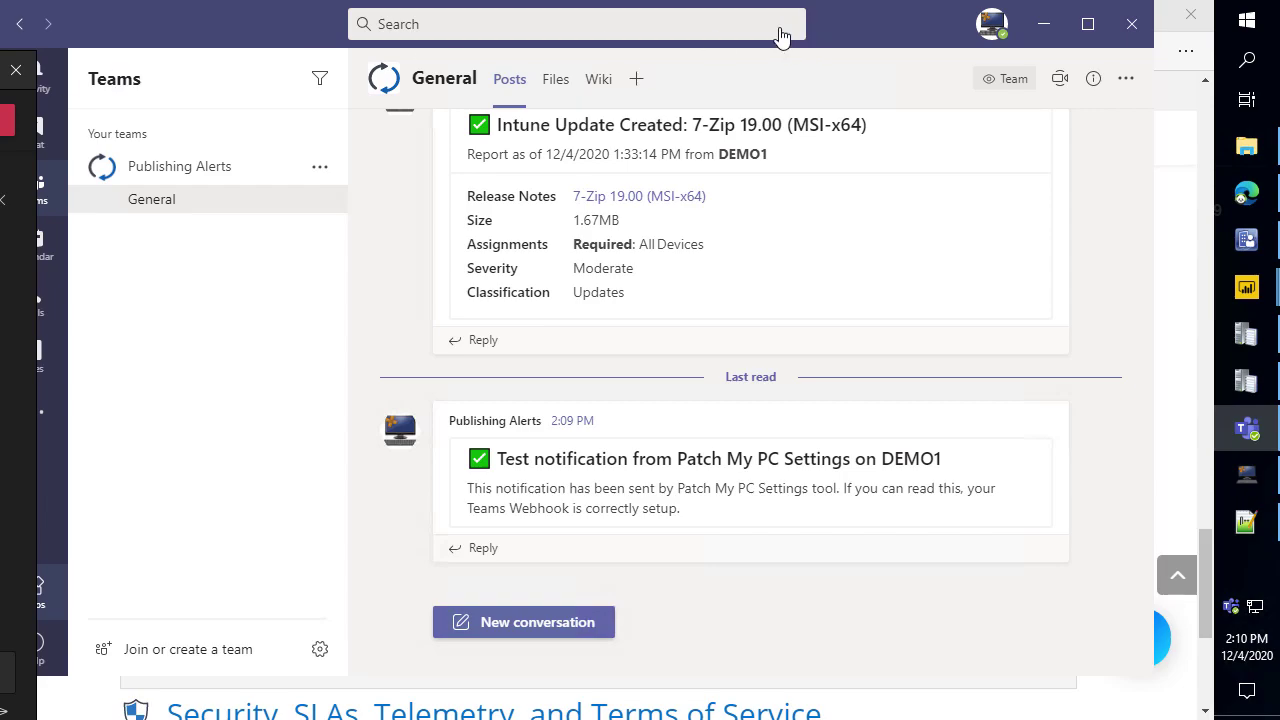
drag(0, 70, 934, 20)
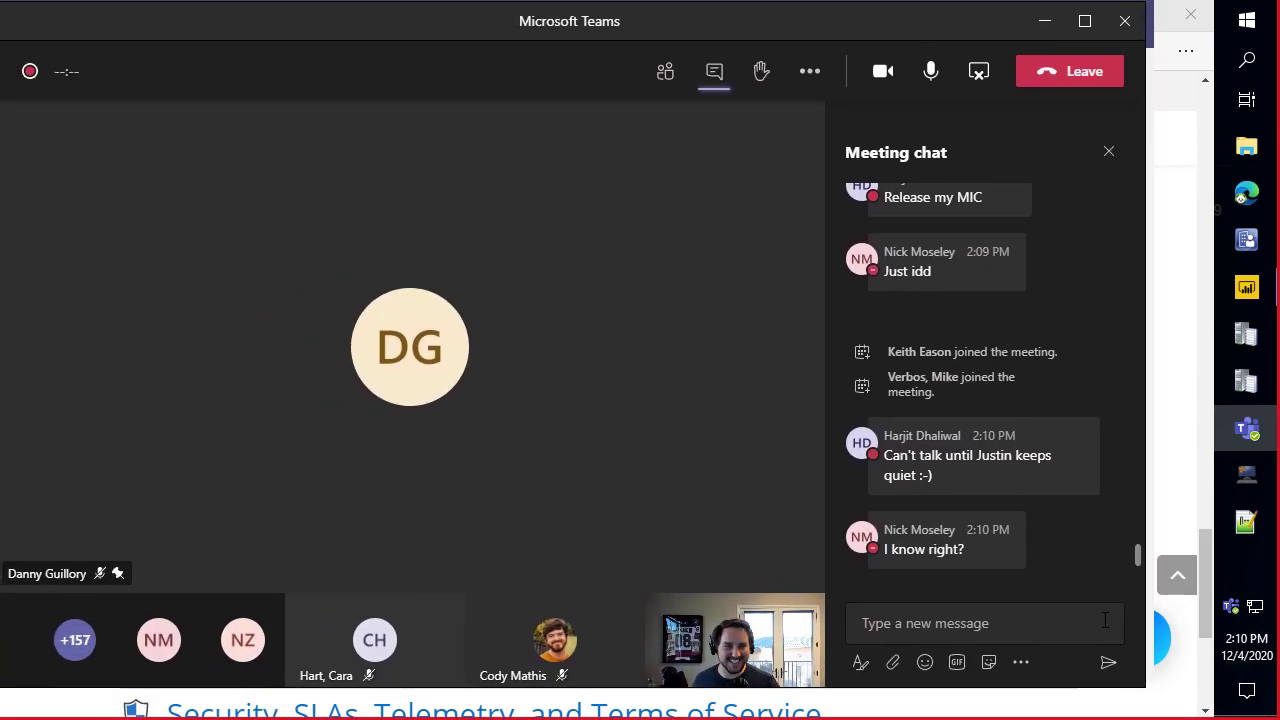
click(1014, 630)
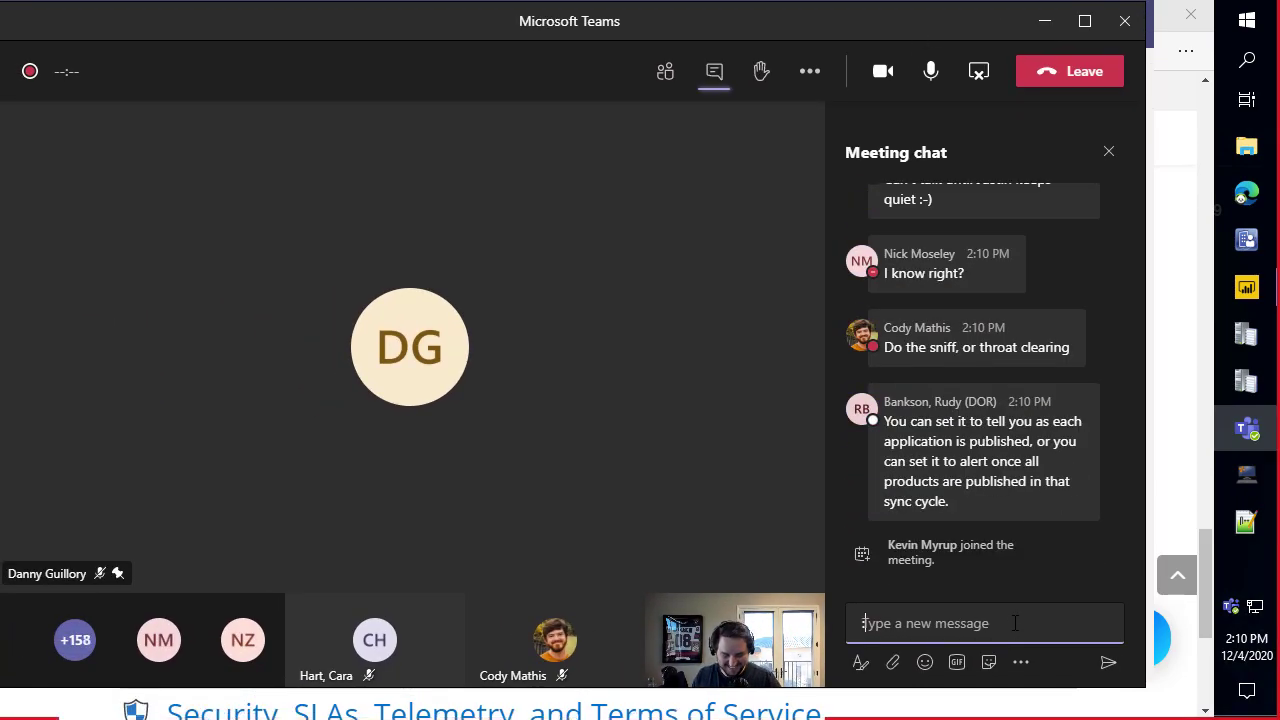
text(:))
key(Return)
scroll(1016, 362, up, 5)
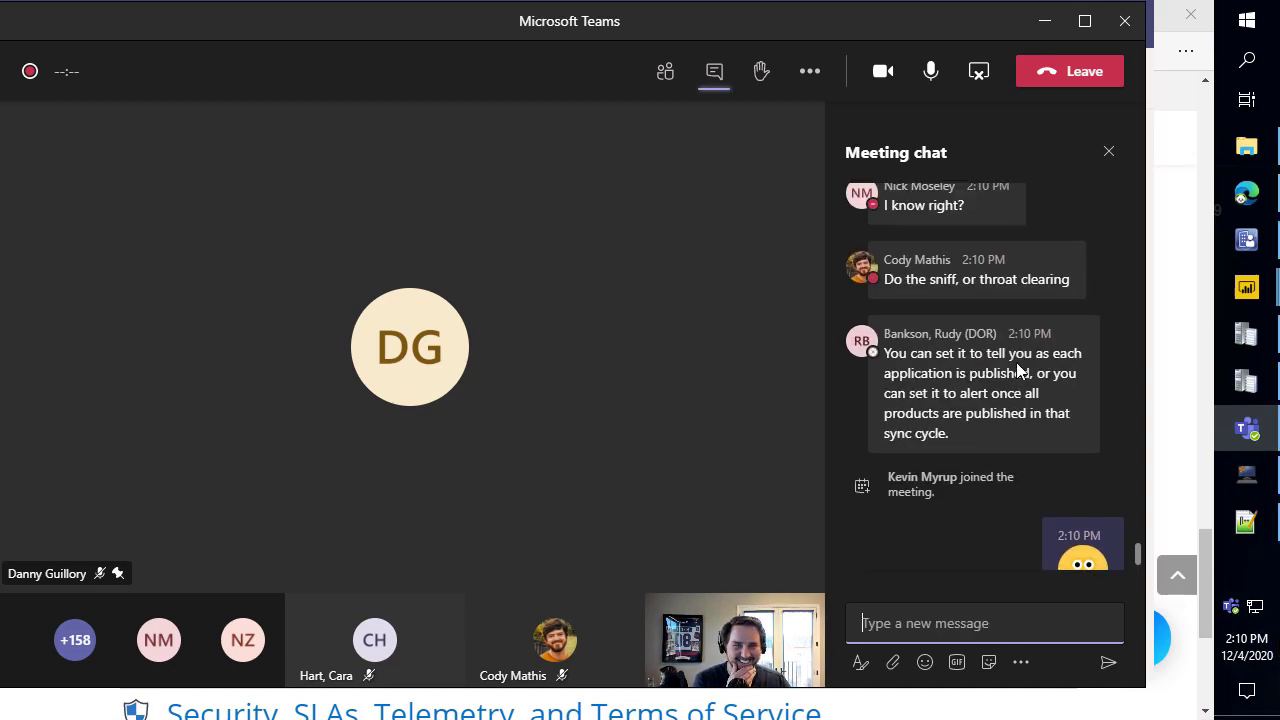
scroll(964, 368, up, 6)
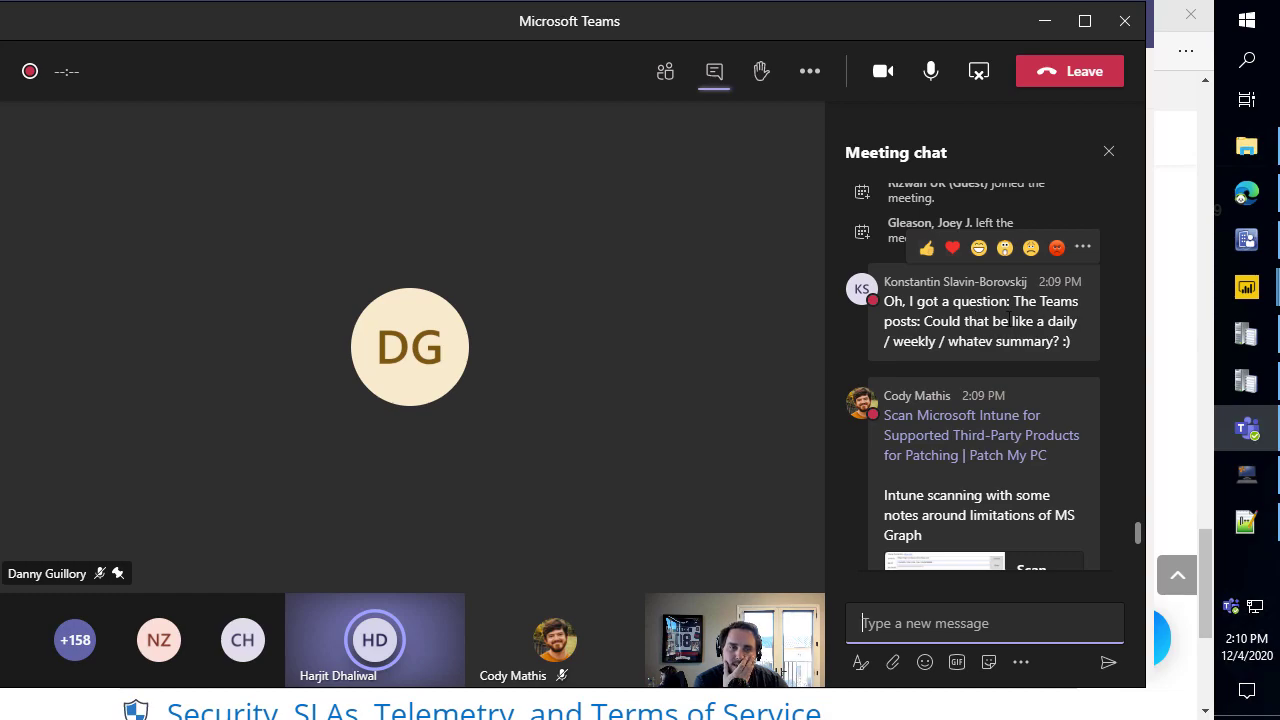
click(1035, 20)
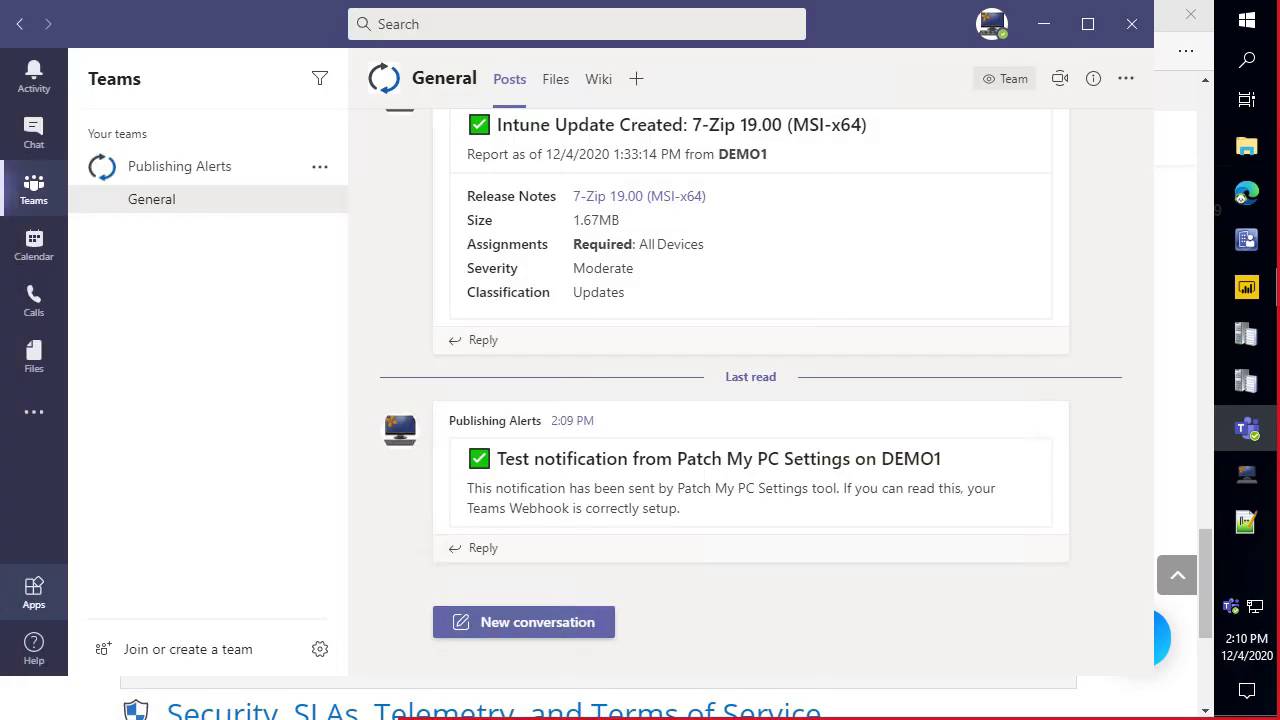
click(1038, 22)
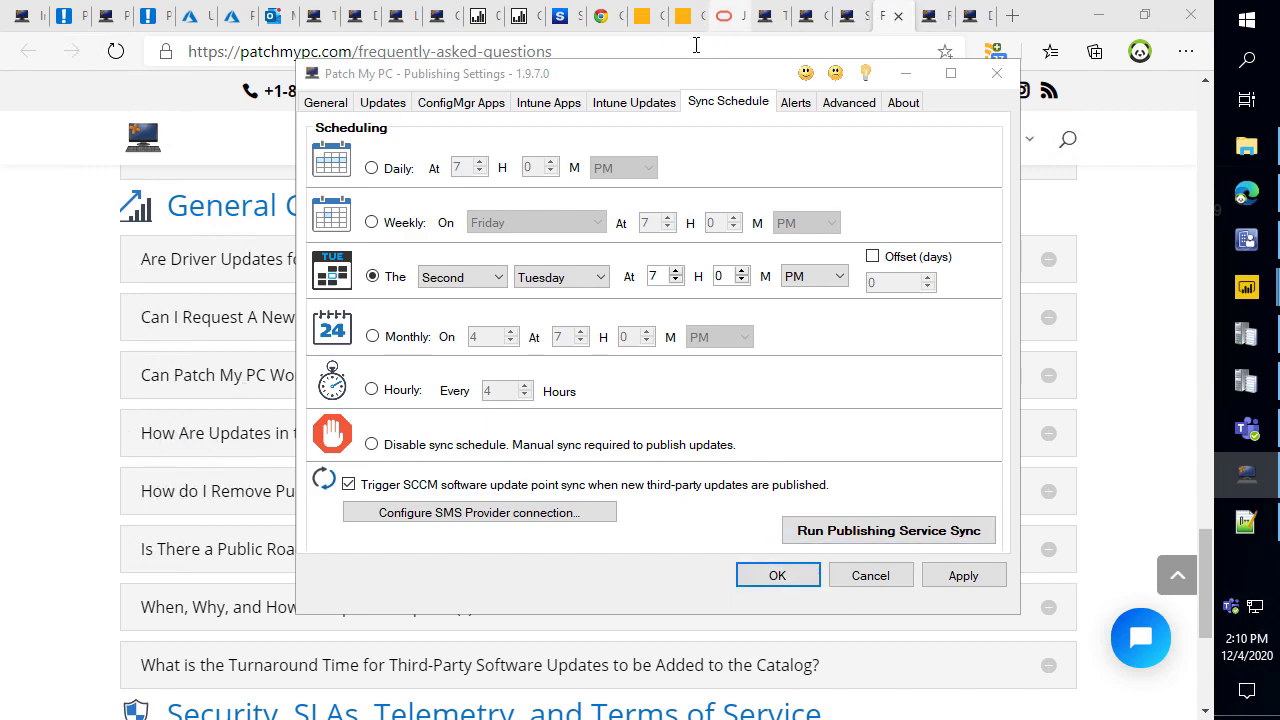
Query the Configuration Manager database in a maximized scan window, then switch to Edge.
click(465, 104)
click(385, 103)
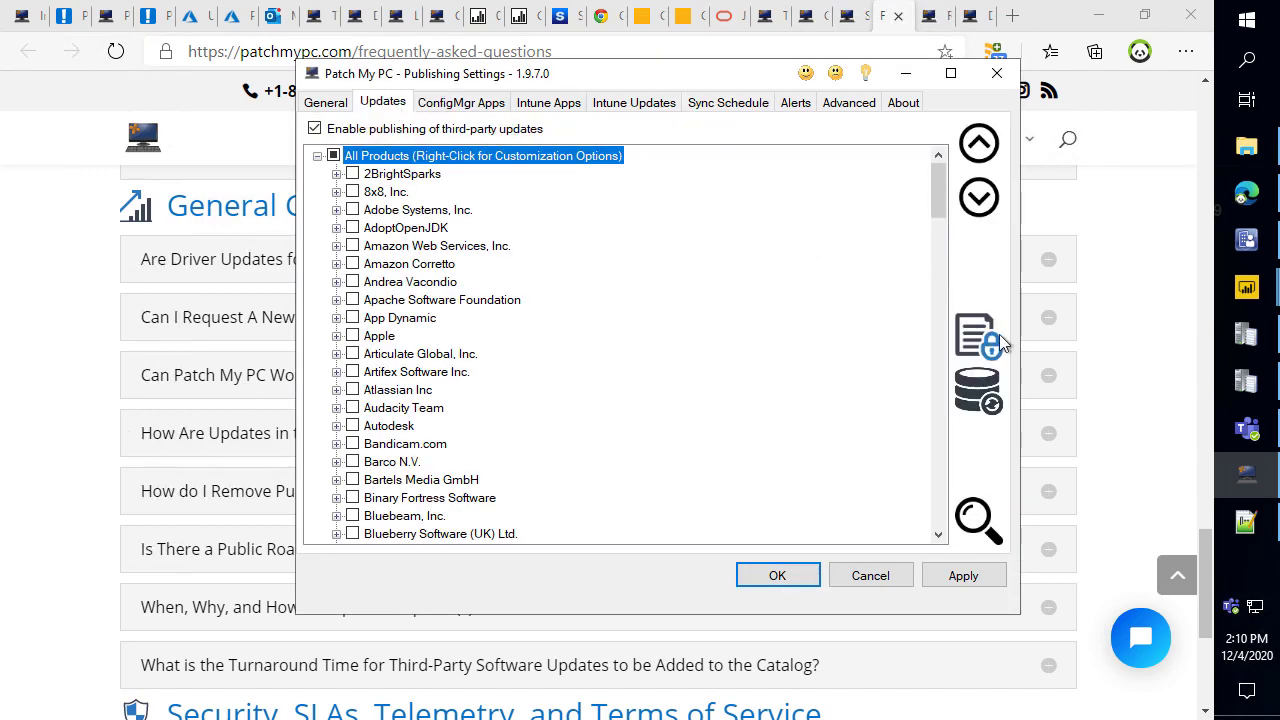
click(990, 415)
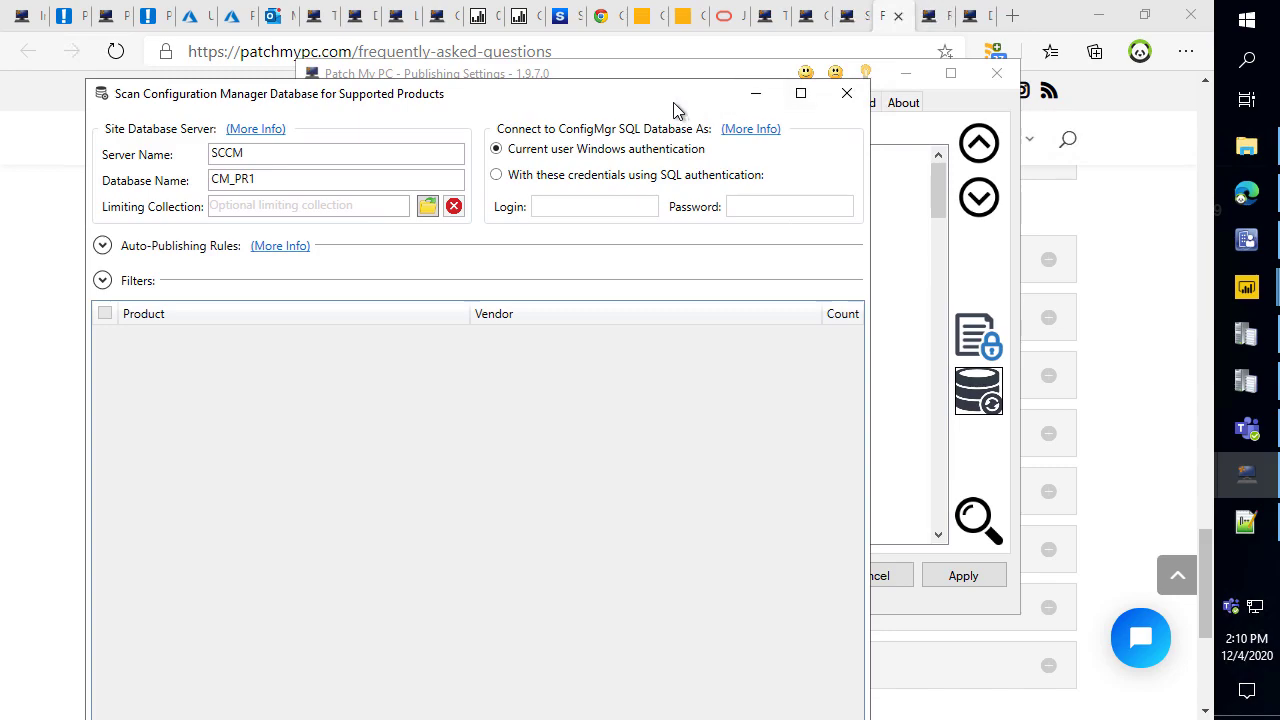
double_click(677, 106)
click(66, 701)
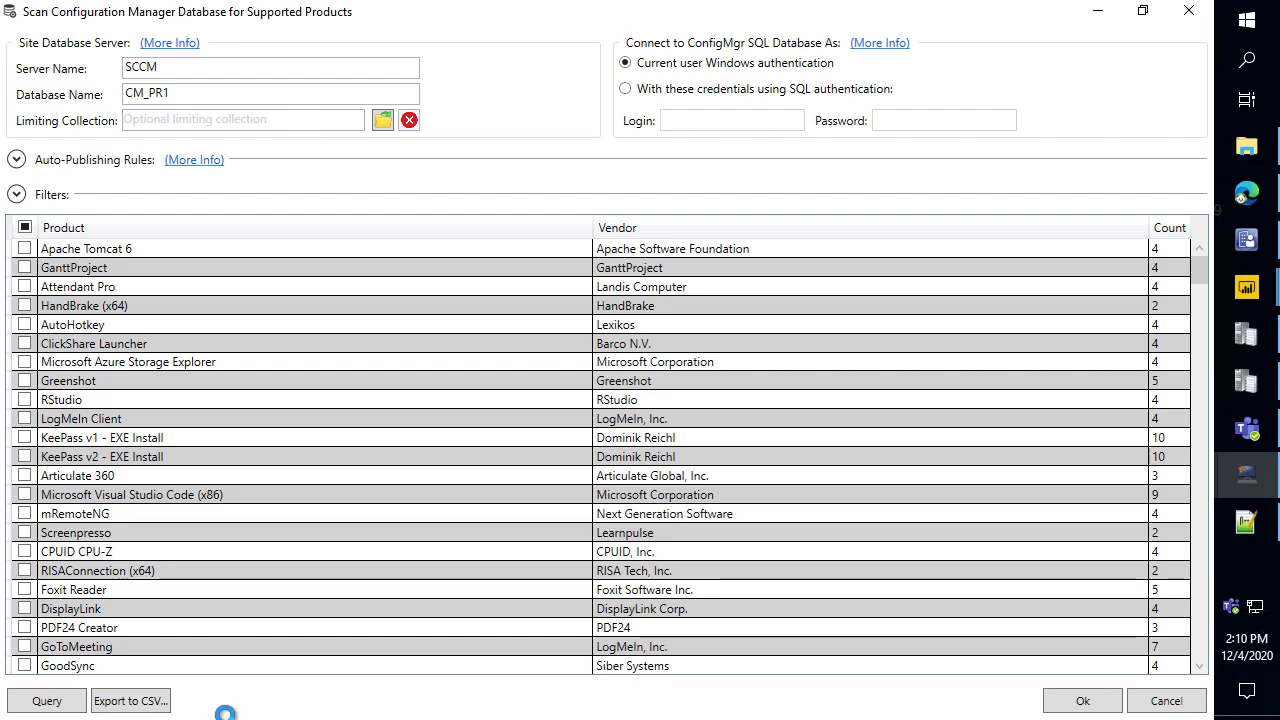
click(1248, 200)
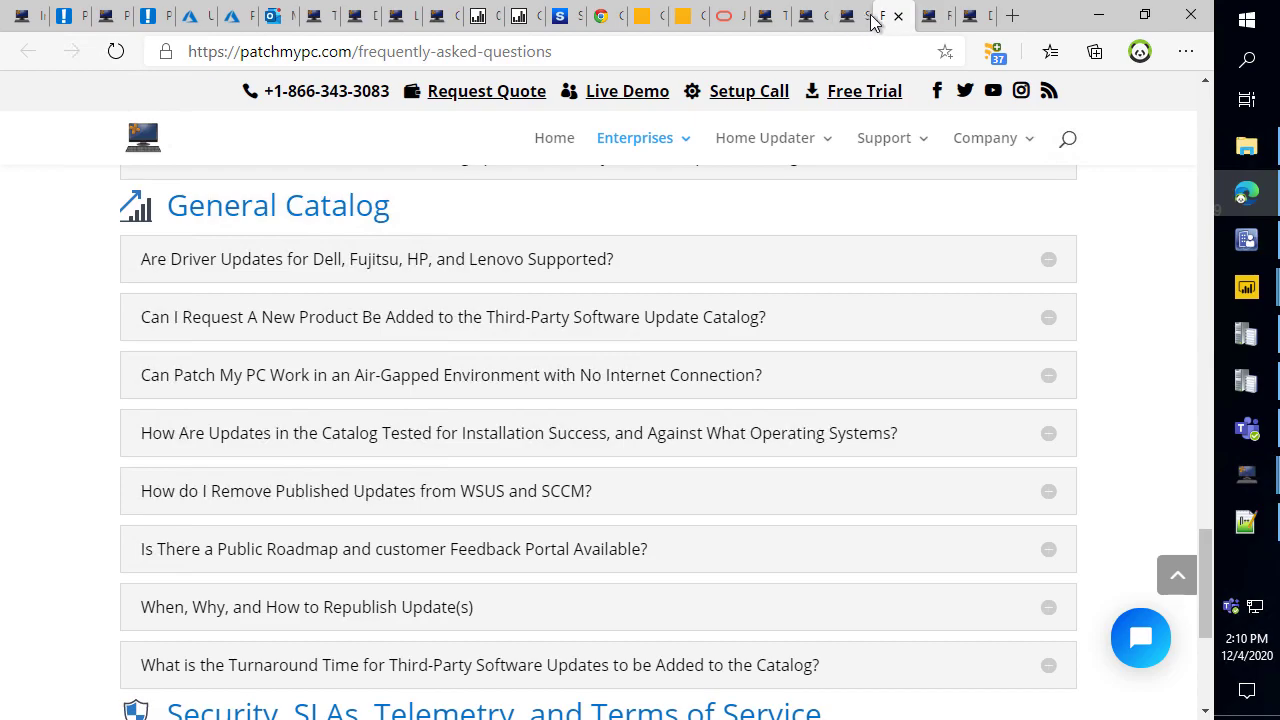
click(876, 22)
Go to the ideas.patchmypc.com portal.
click(860, 54)
text(id)
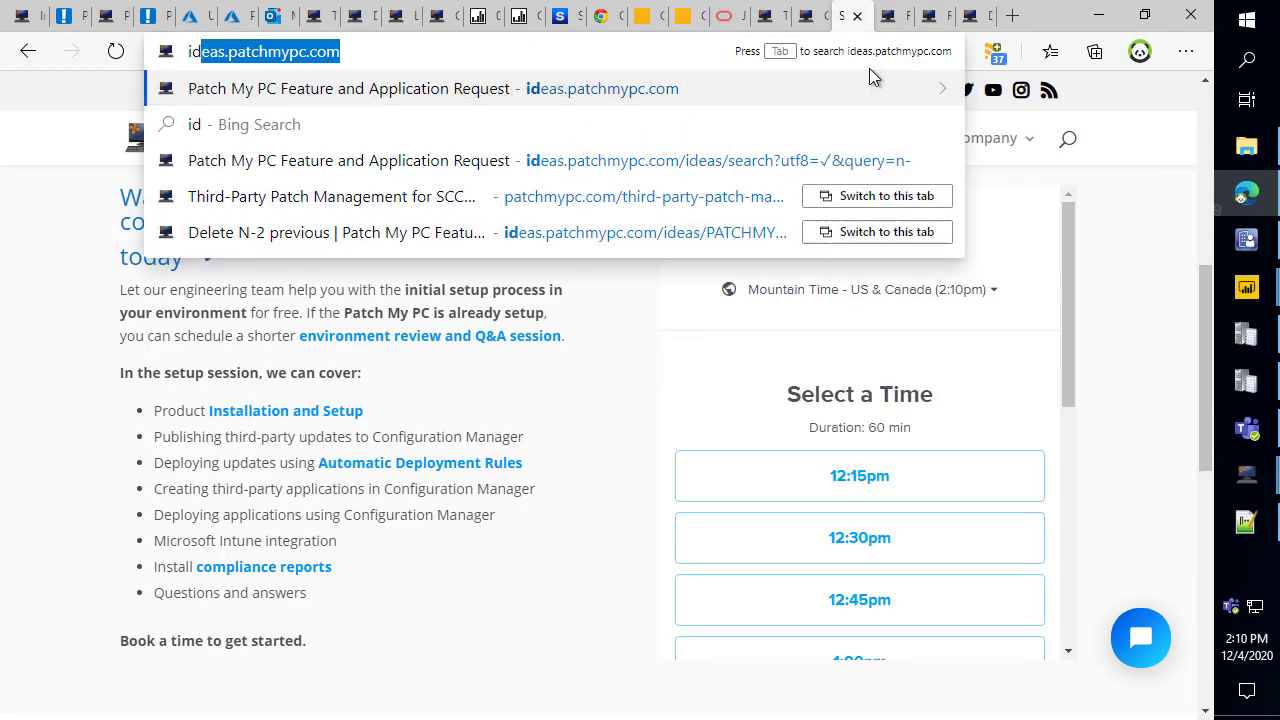
key(Return)
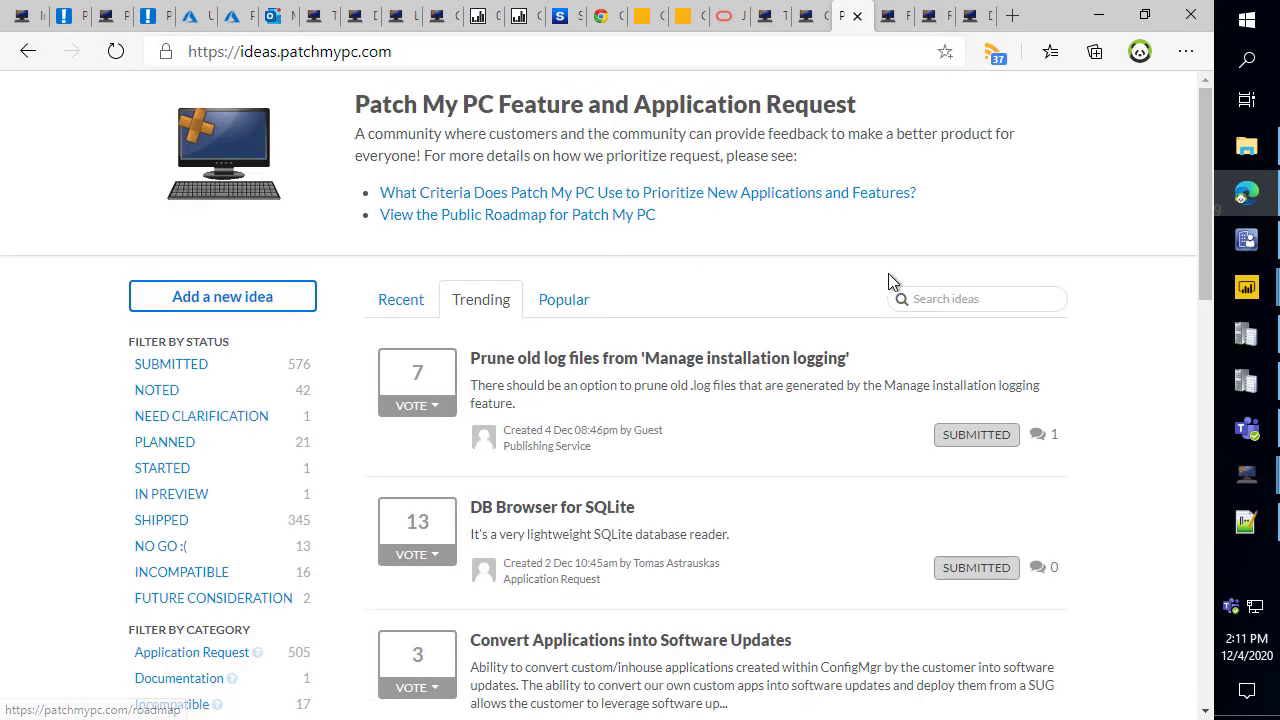
Search ideas for 'improve', open the 32/64-bit count accuracy idea, and snap Edge right.
click(924, 296)
text(improve d)
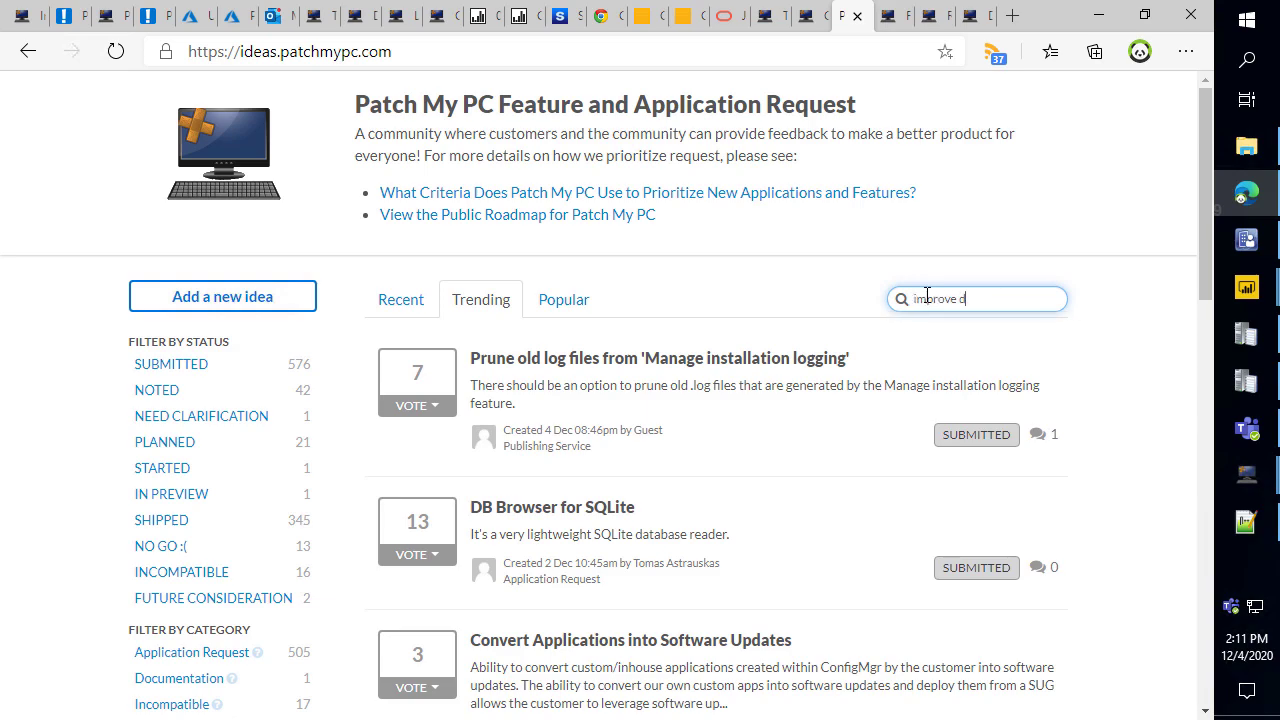
text(etection)
key(Return)
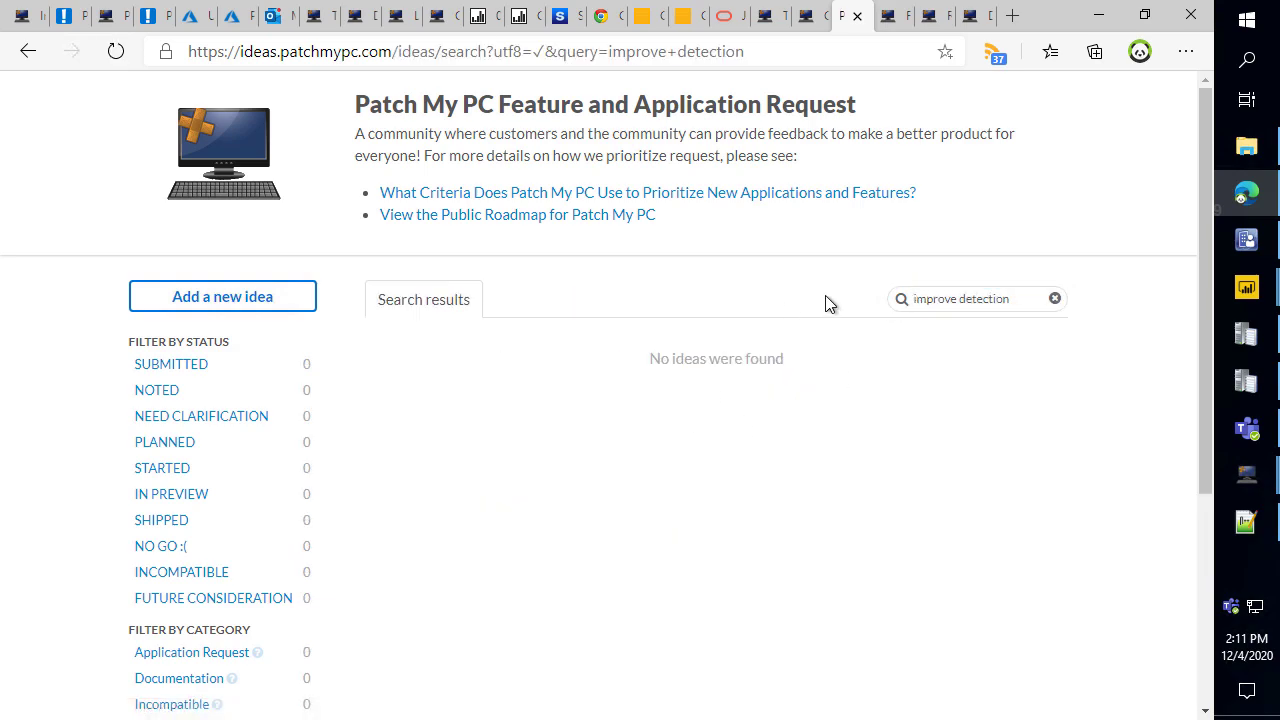
key(BackSpace)
key(BackSpace)
key(BackSpace)
key(BackSpace)
key(BackSpace)
key(BackSpace)
key(BackSpace)
key(BackSpace)
key(BackSpace)
key(BackSpace)
key(Return)
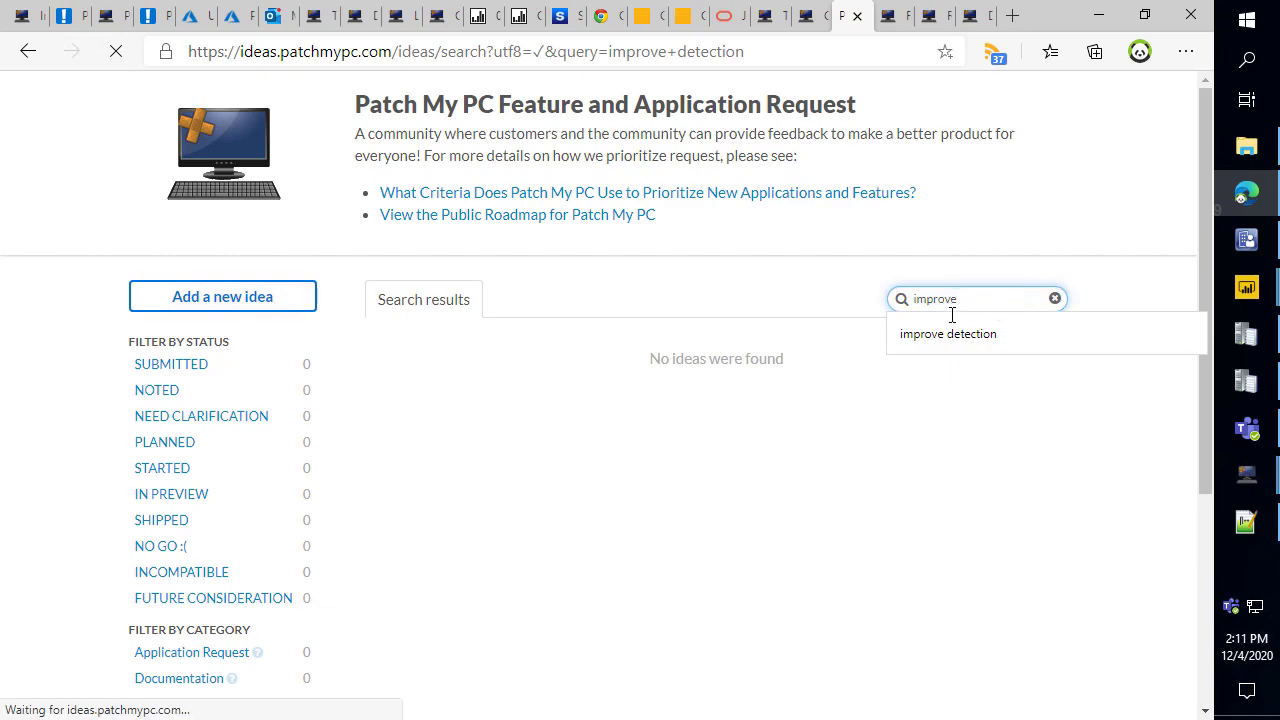
scroll(605, 395, down, 2)
click(628, 460)
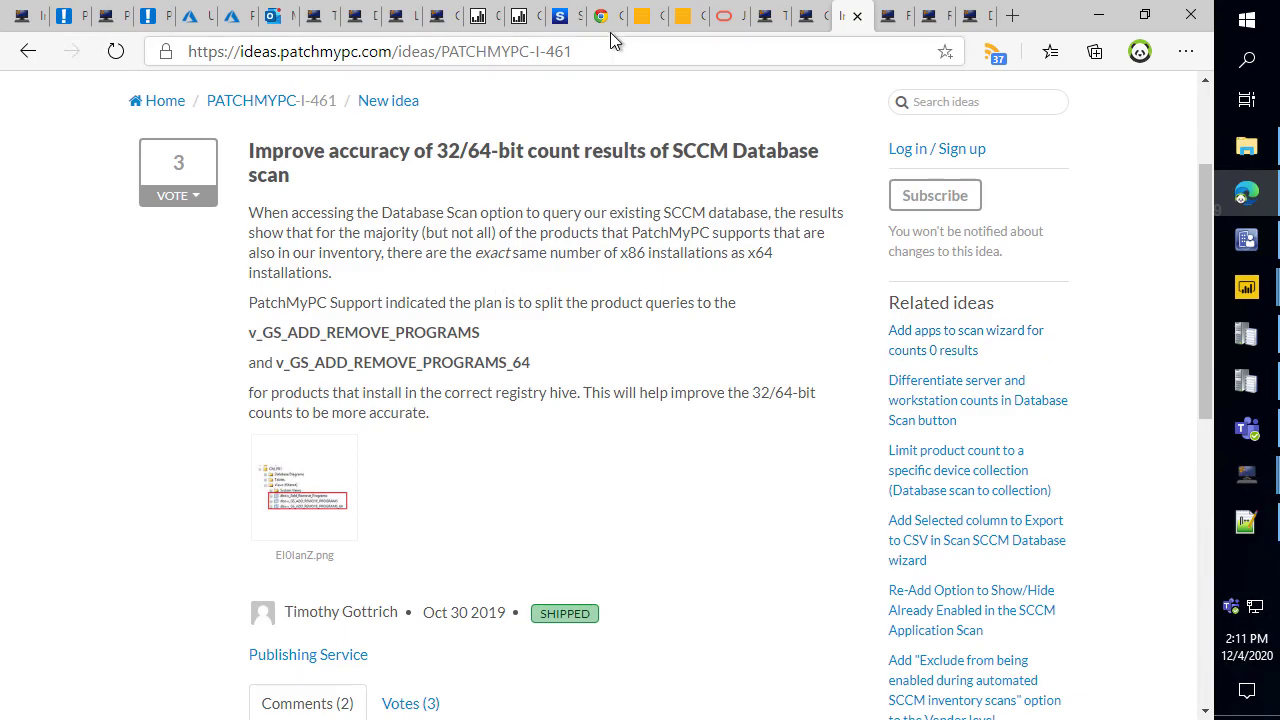
key(super+Right)
Sort the maximized scan results by name and compare the AdoptOpenJDK x64 and x86 counts.
click(399, 145)
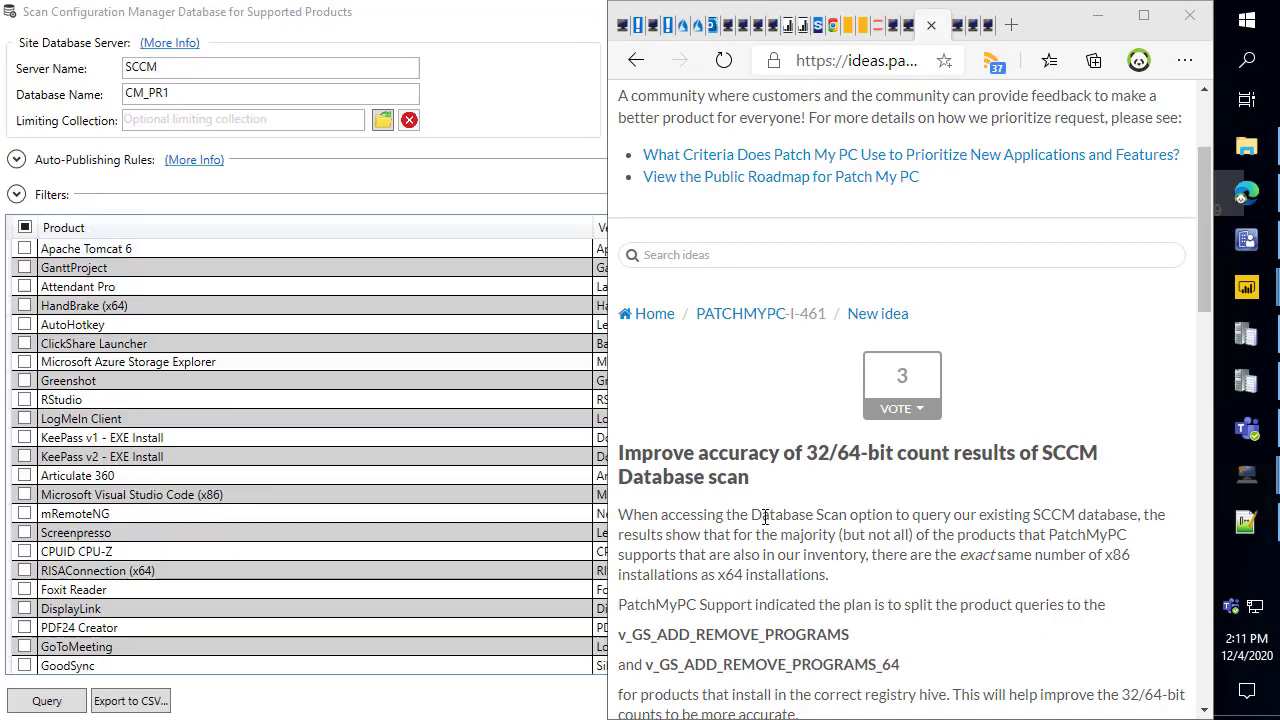
double_click(308, 25)
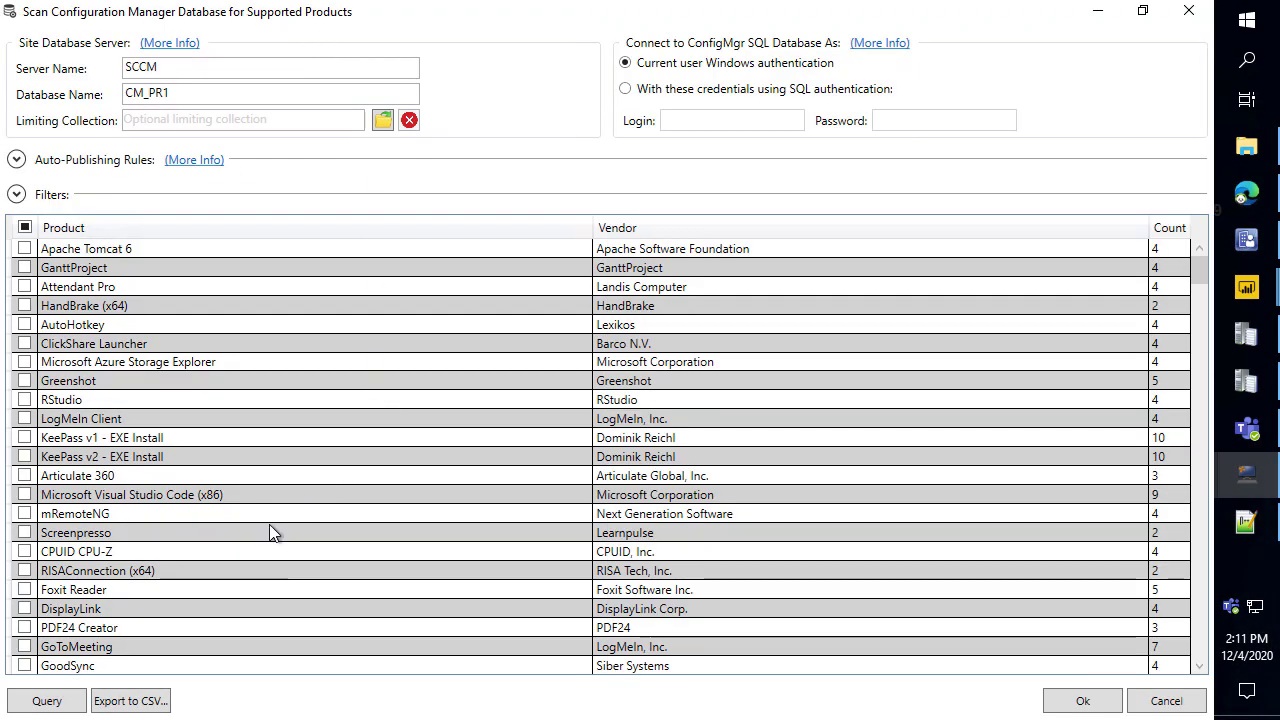
scroll(341, 300, down, 3)
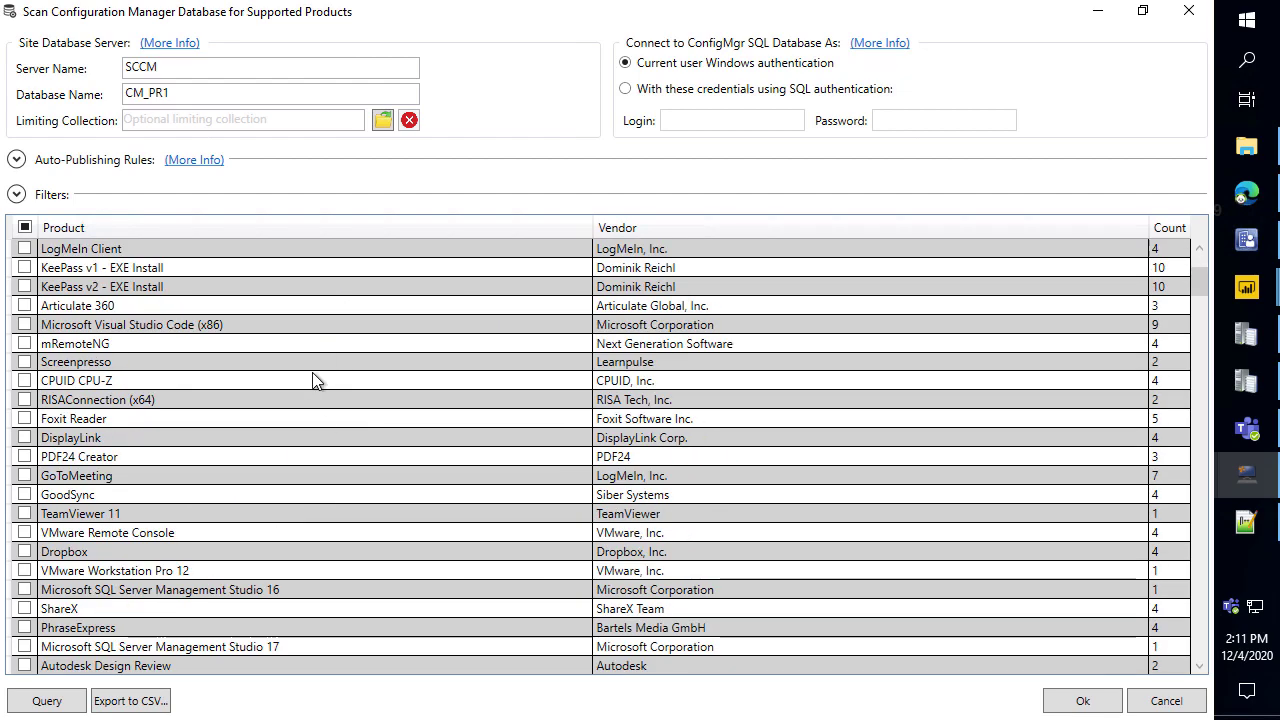
click(235, 230)
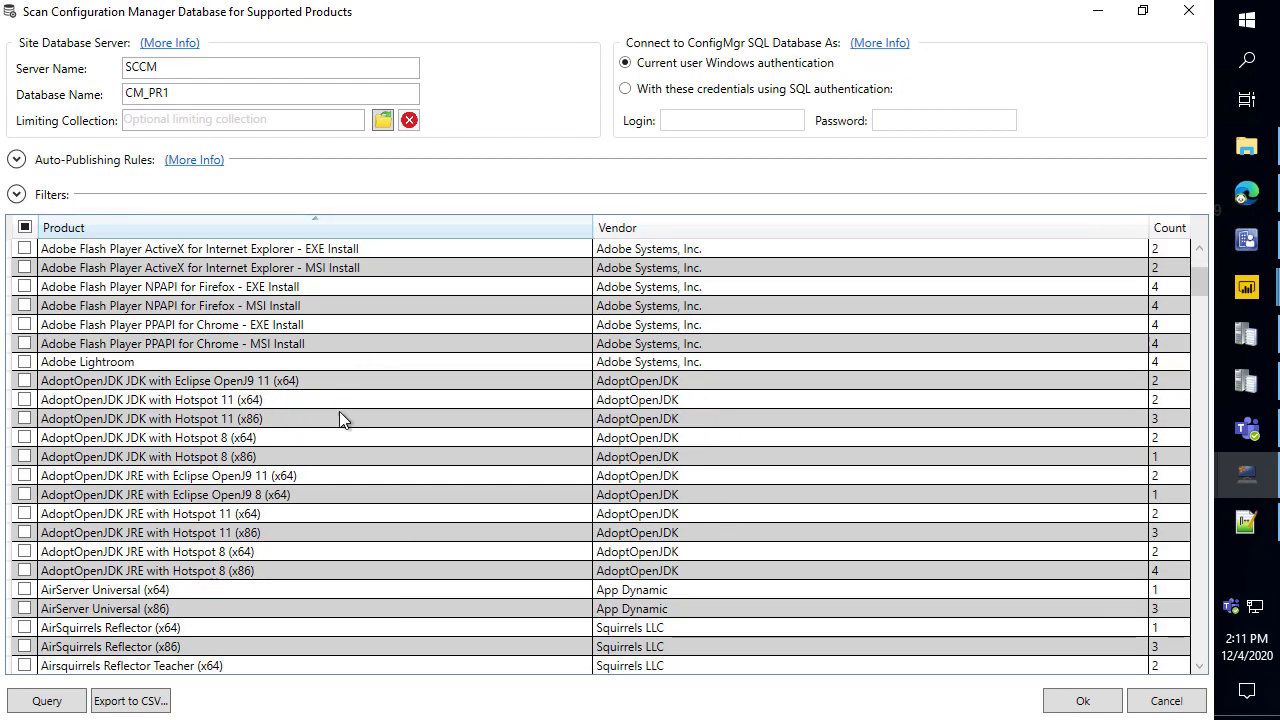
click(270, 482)
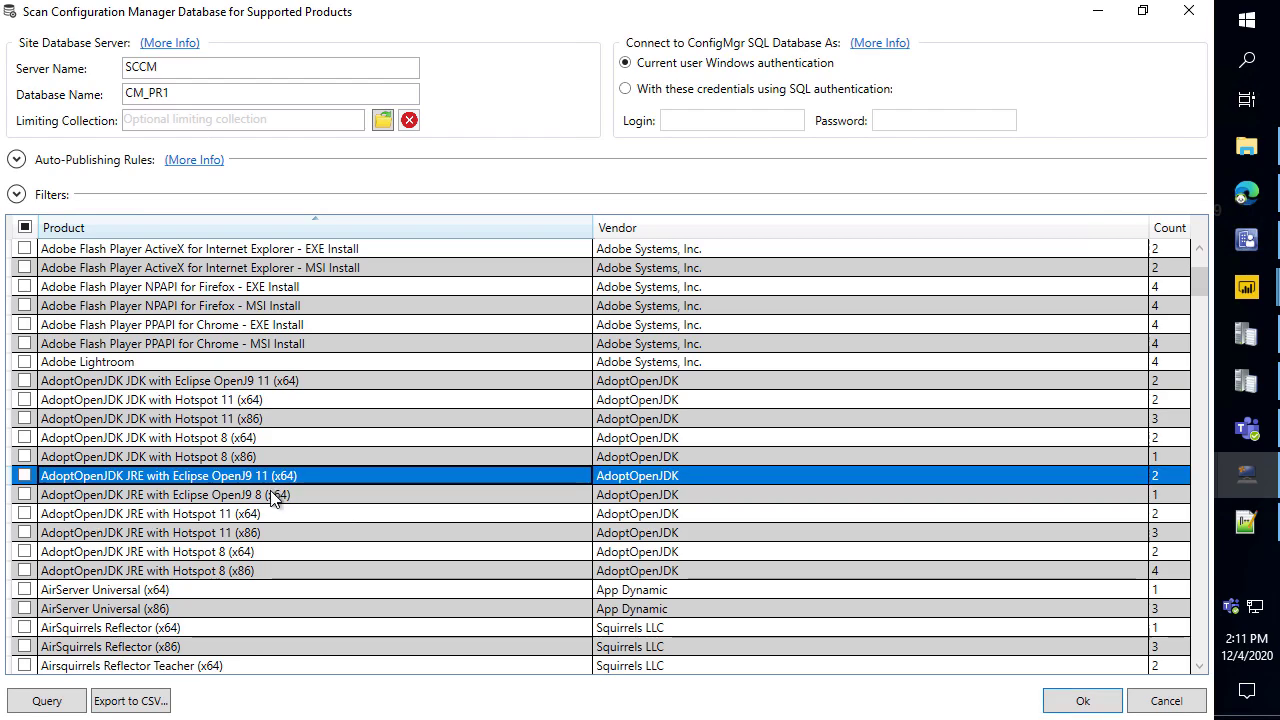
ctrl+click(275, 495)
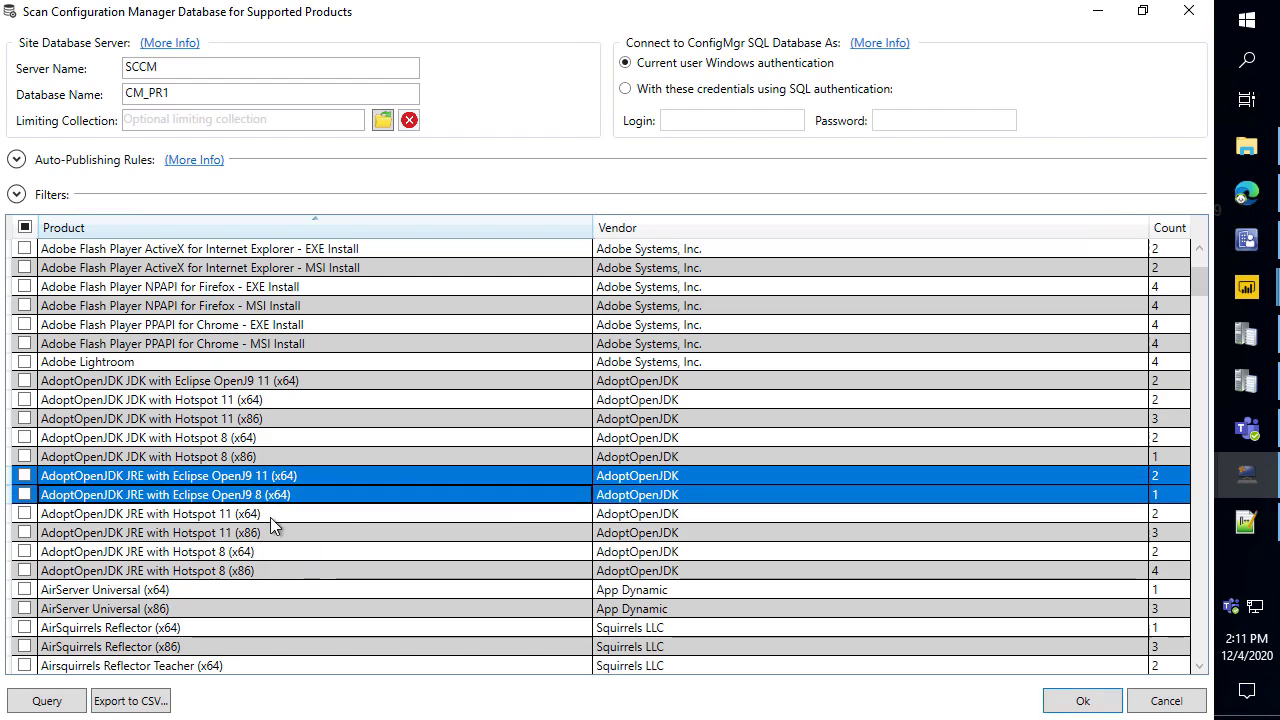
click(276, 516)
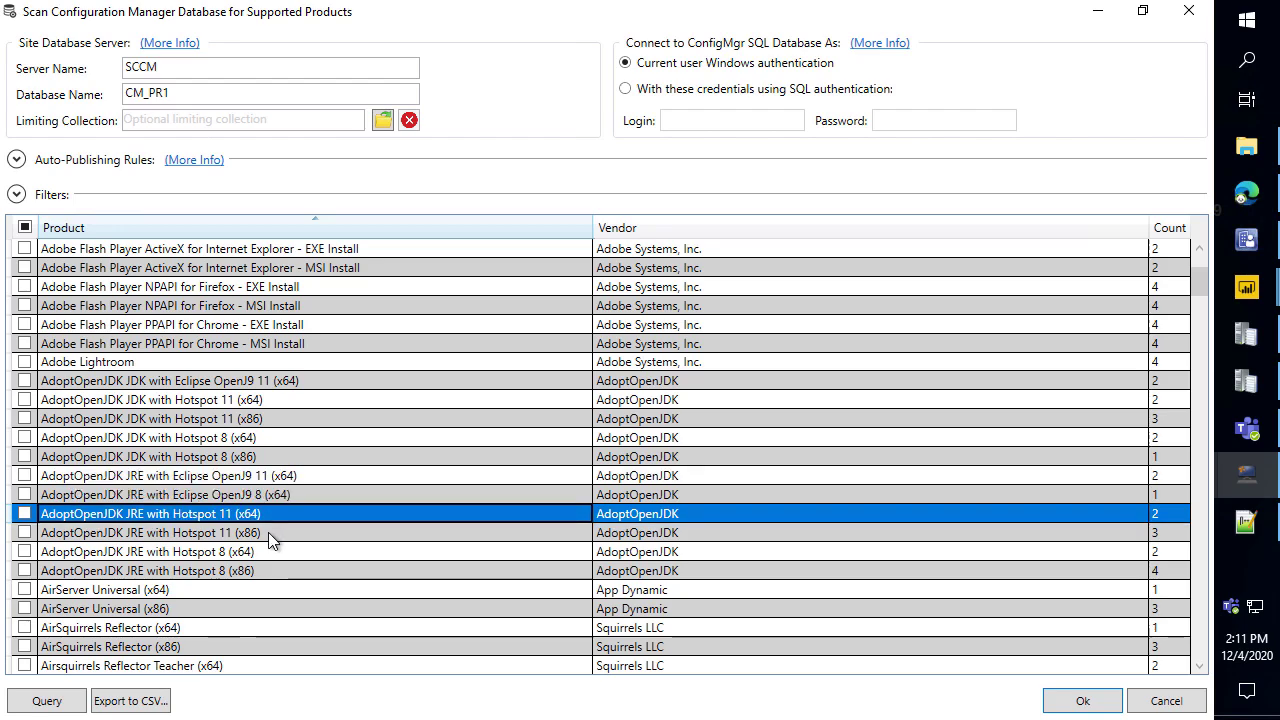
ctrl+click(268, 533)
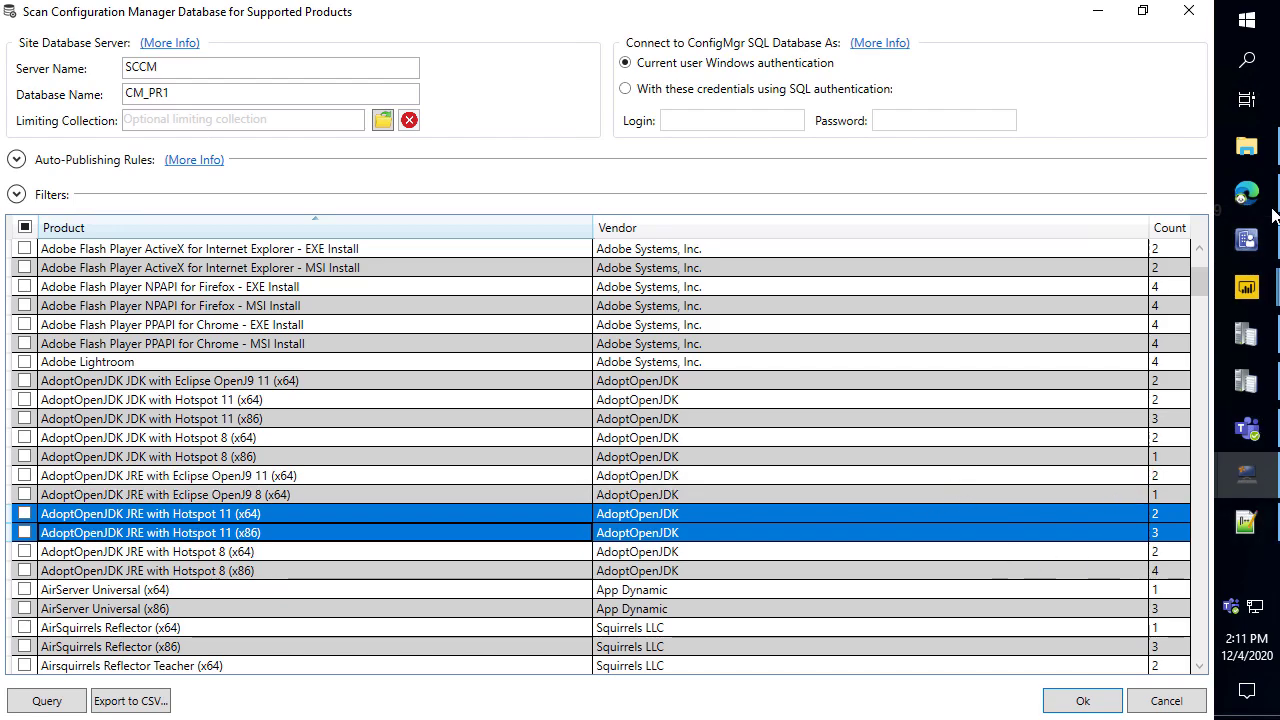
click(1246, 193)
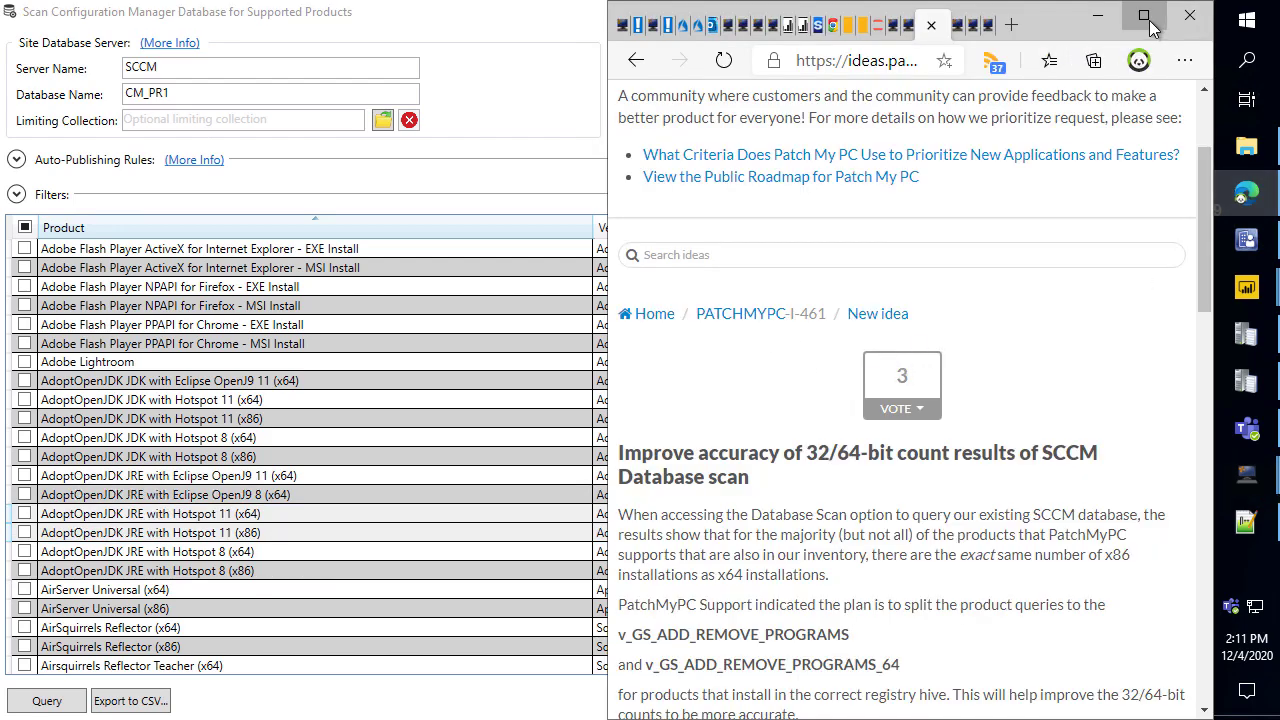
click(1144, 17)
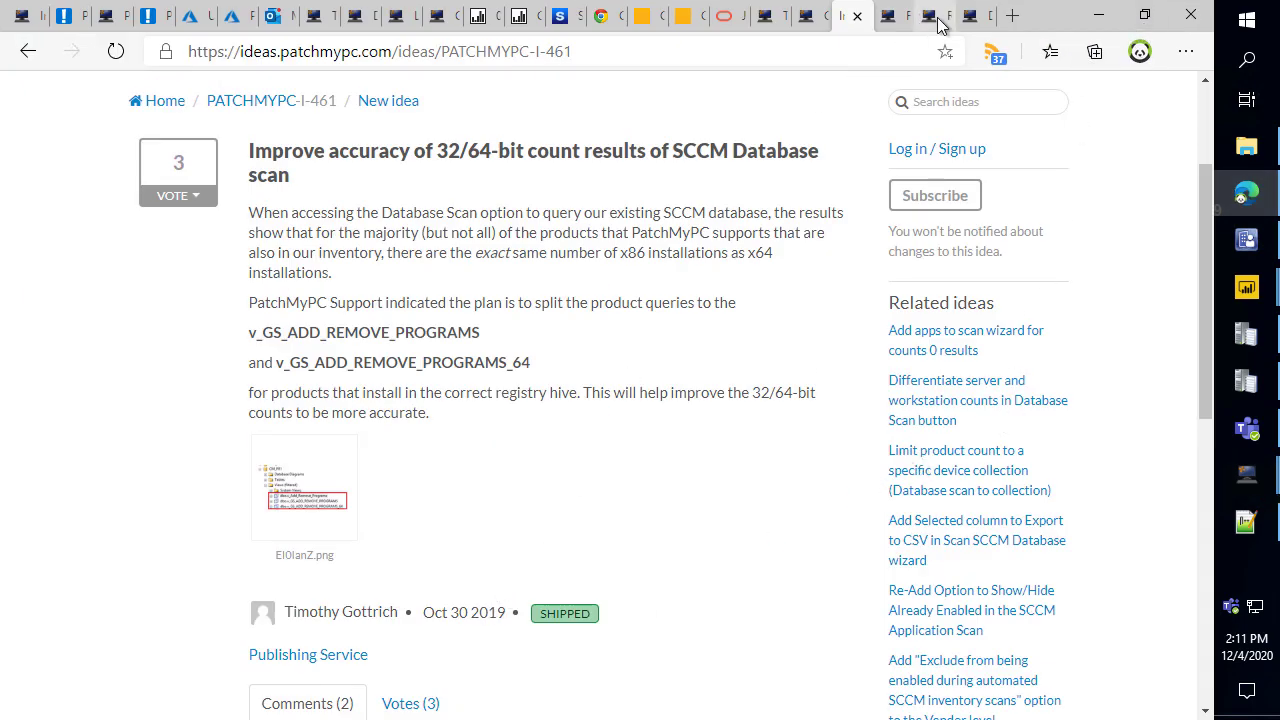
click(1097, 12)
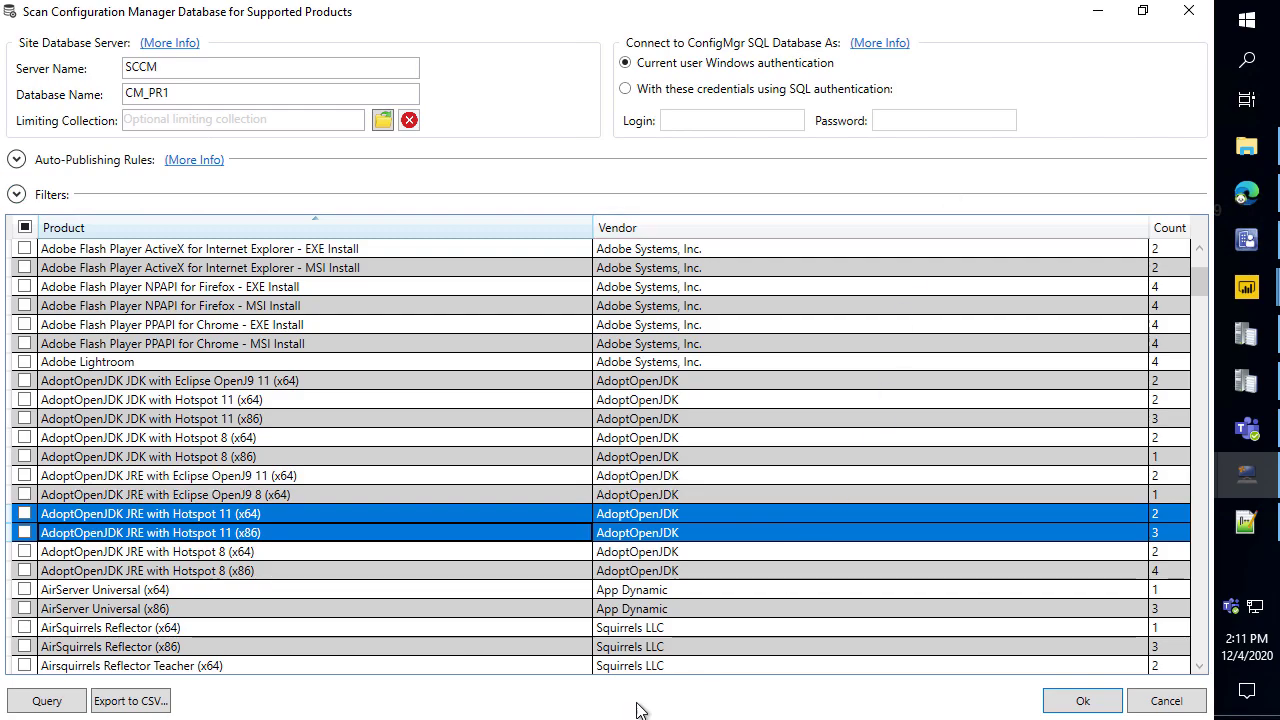
Select the Google Earth and Chrome rows and box Chrome's counts: 9 for x64, 2 for x86.
scroll(620, 487, down, 12)
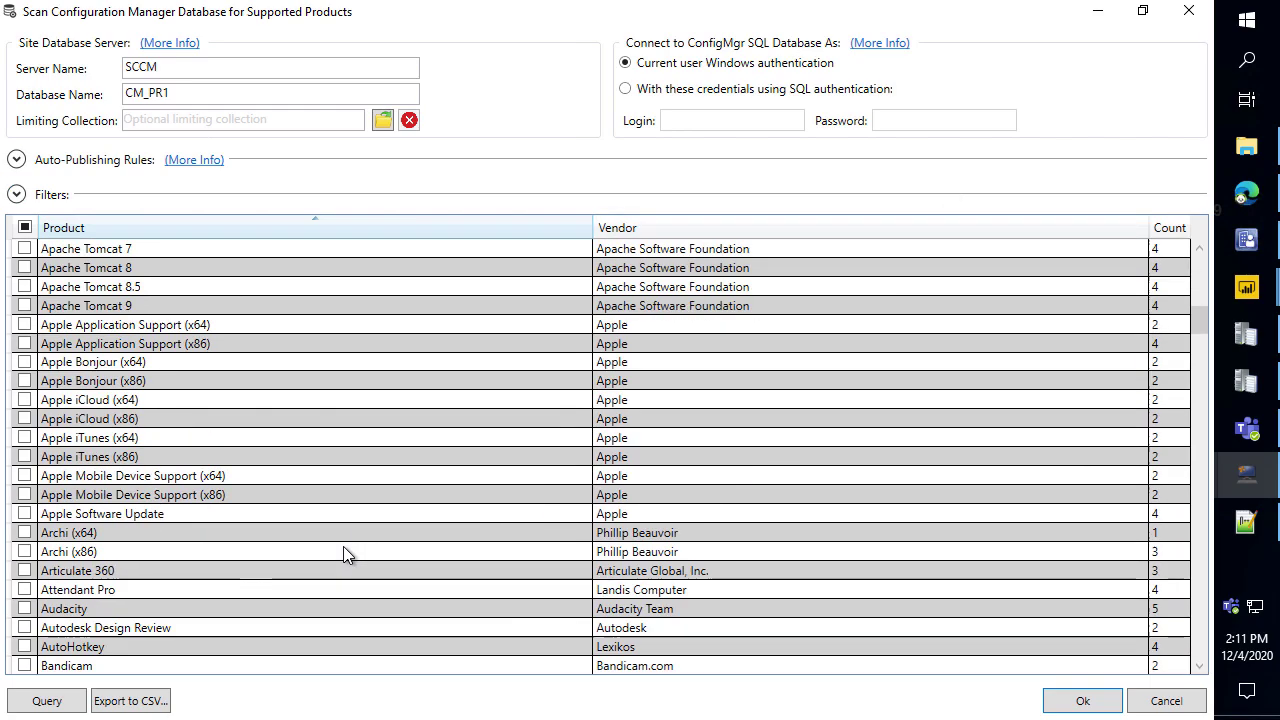
scroll(185, 370, down, 17)
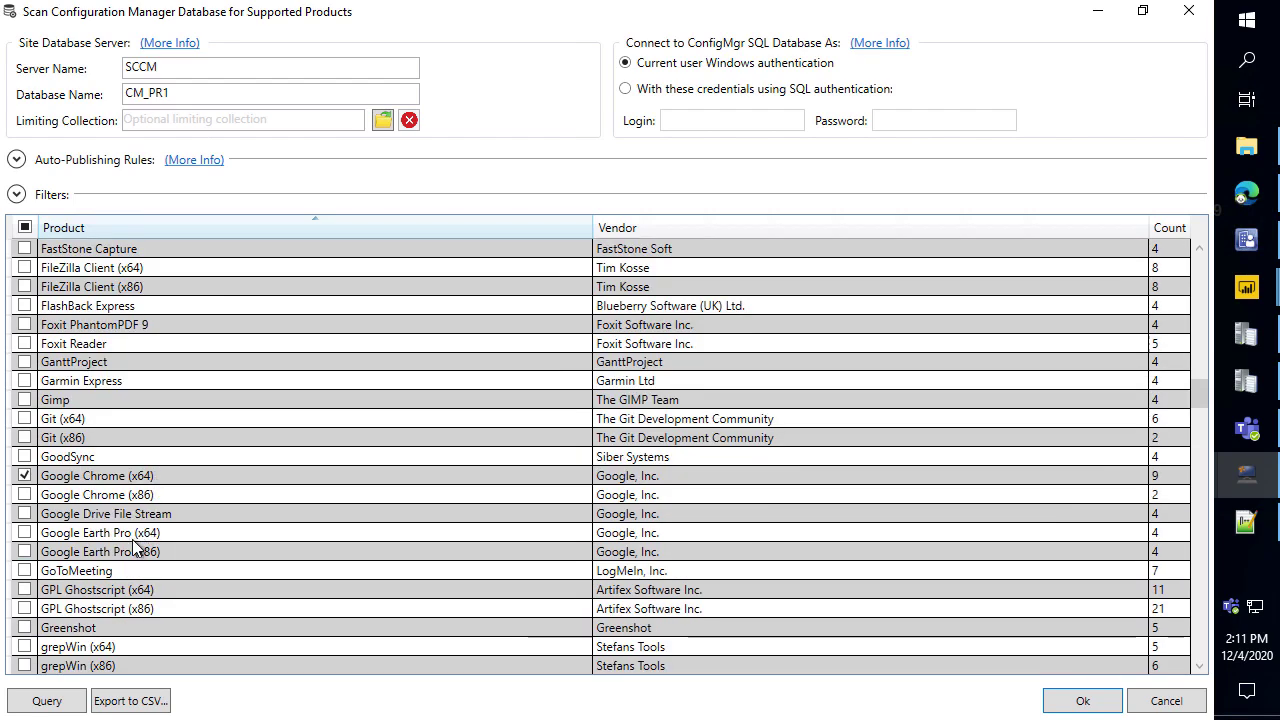
click(133, 537)
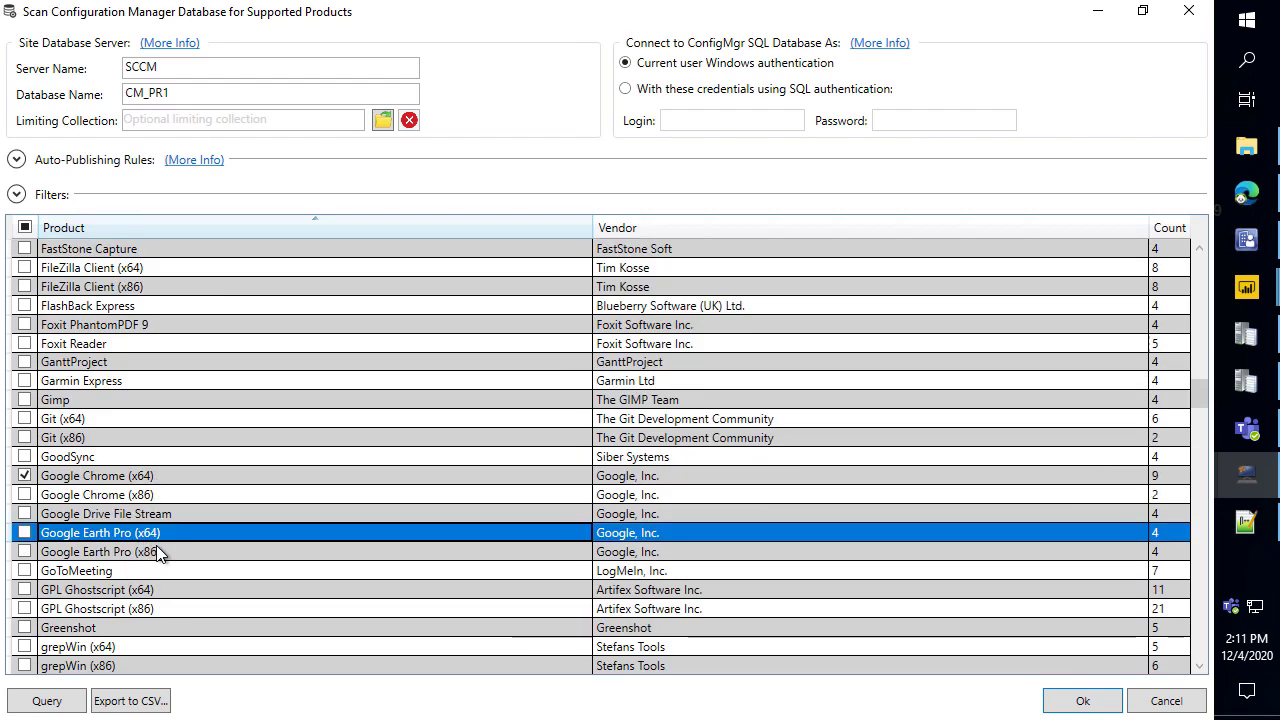
ctrl+click(174, 553)
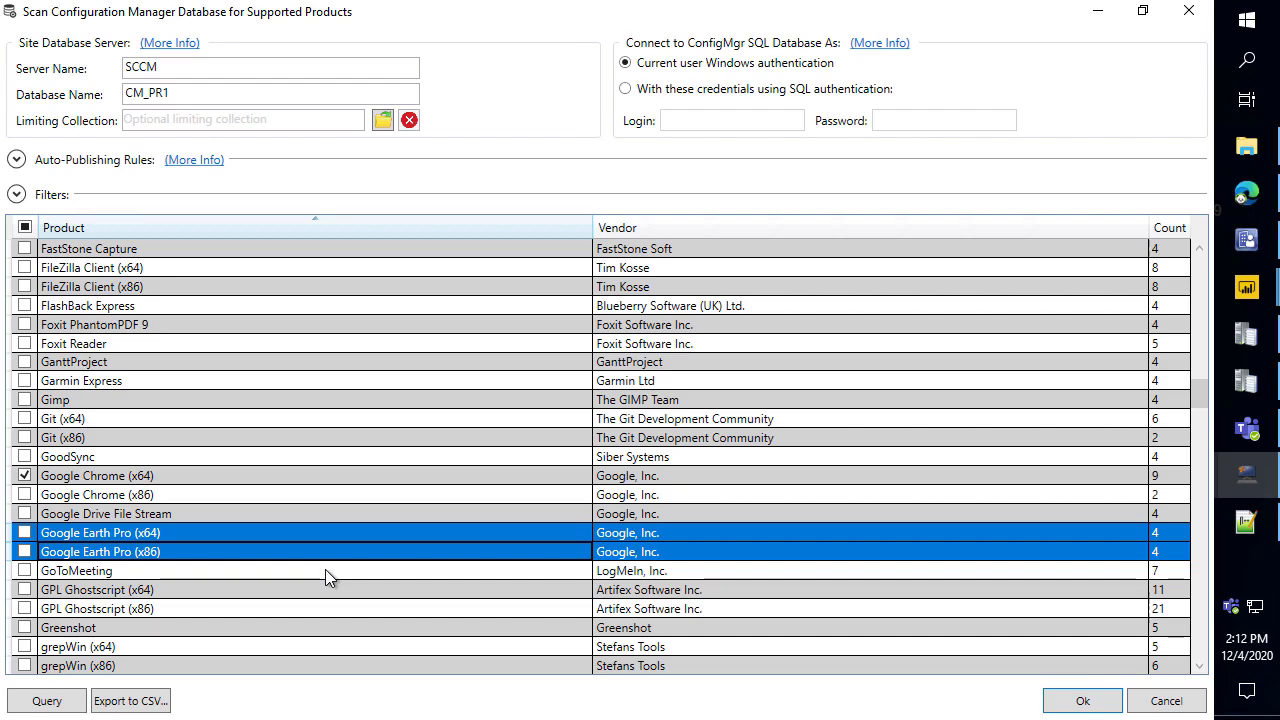
click(172, 489)
ctrl+click(157, 475)
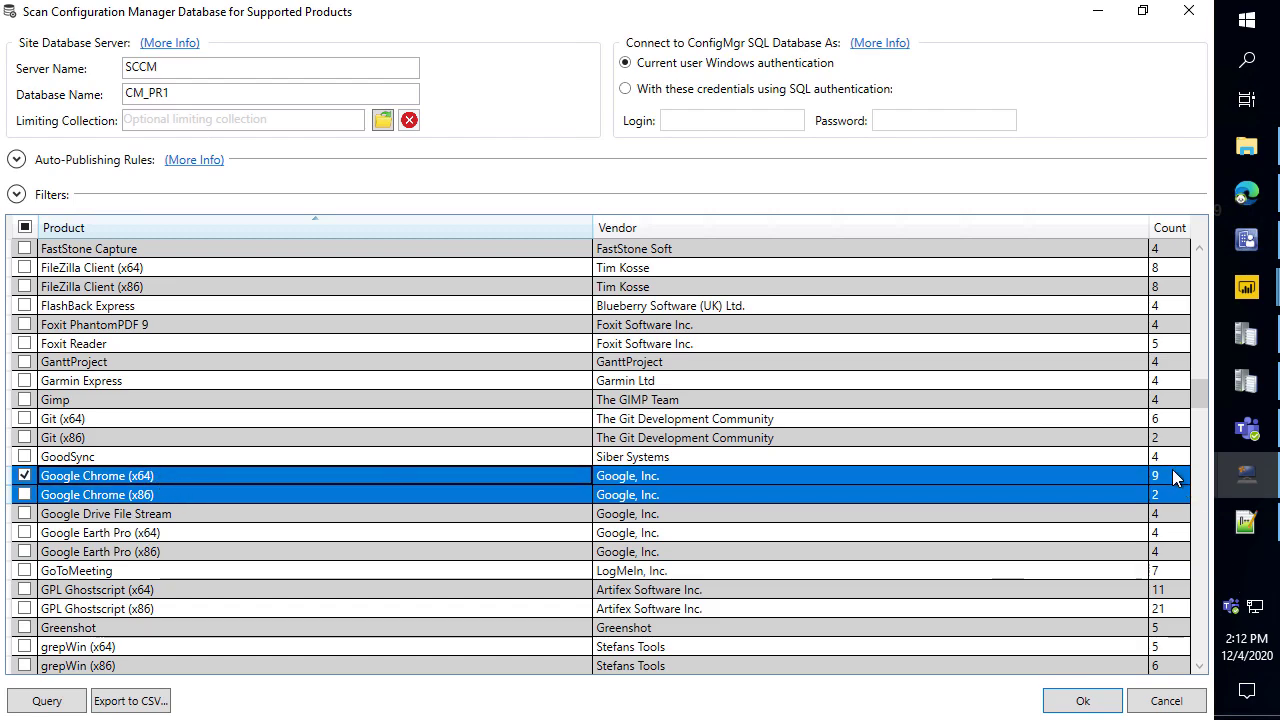
key(ctrl+2)
mouse_move(1138, 463)
mouse_down()
mouse_move(1205, 498)
mouse_move(1188, 508)
mouse_up()
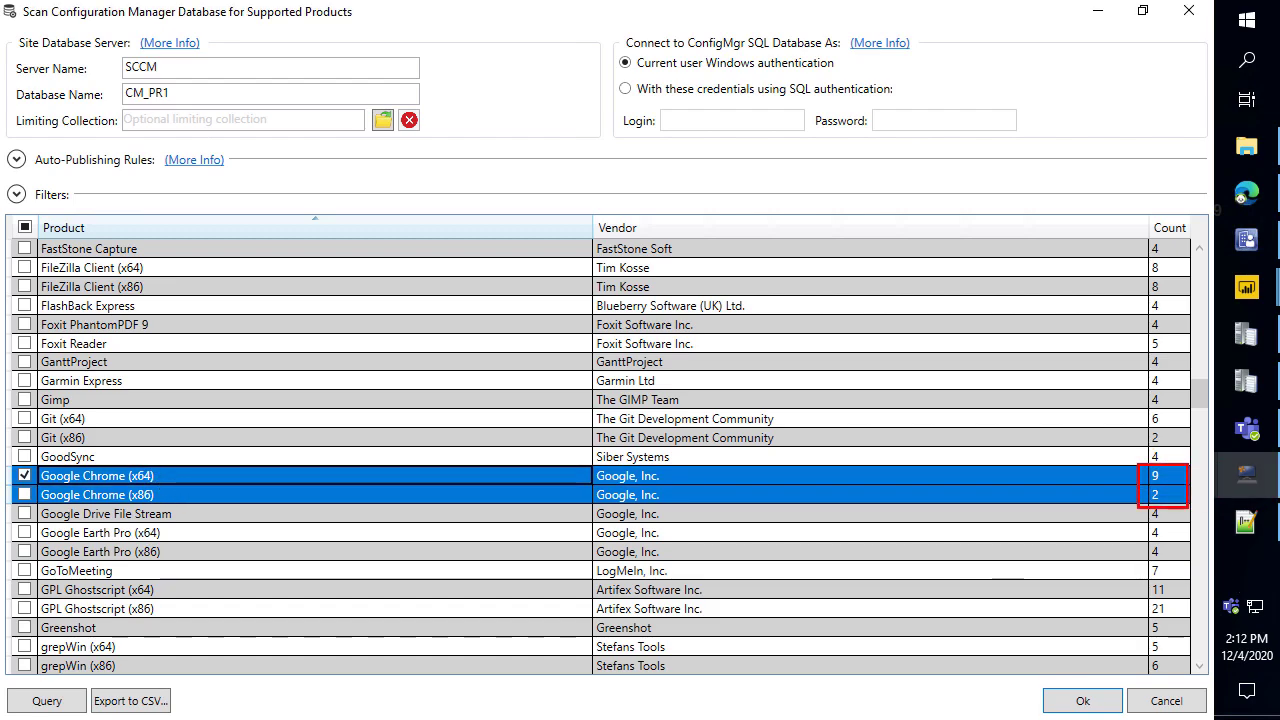
key(Escape)
click(1250, 28)
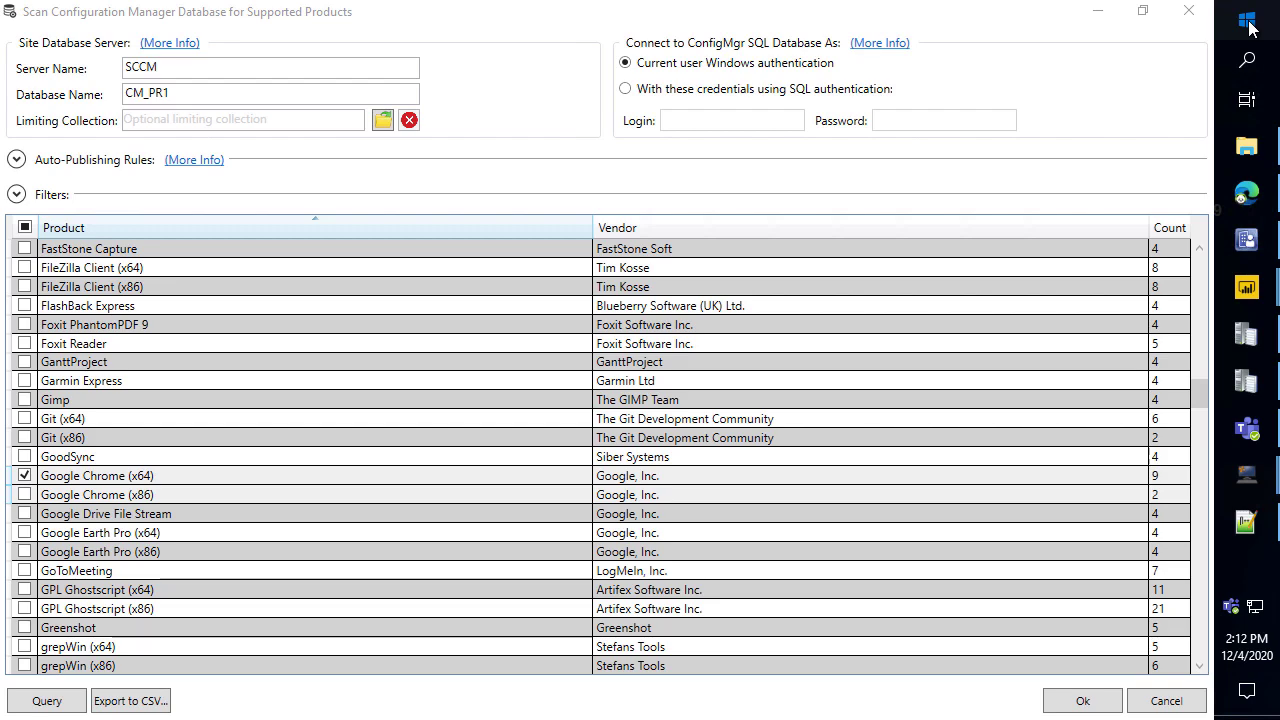
Launch SQL Server Management Studio 18 via a 'sql server' Start search, then return to the scan.
text(sql server)
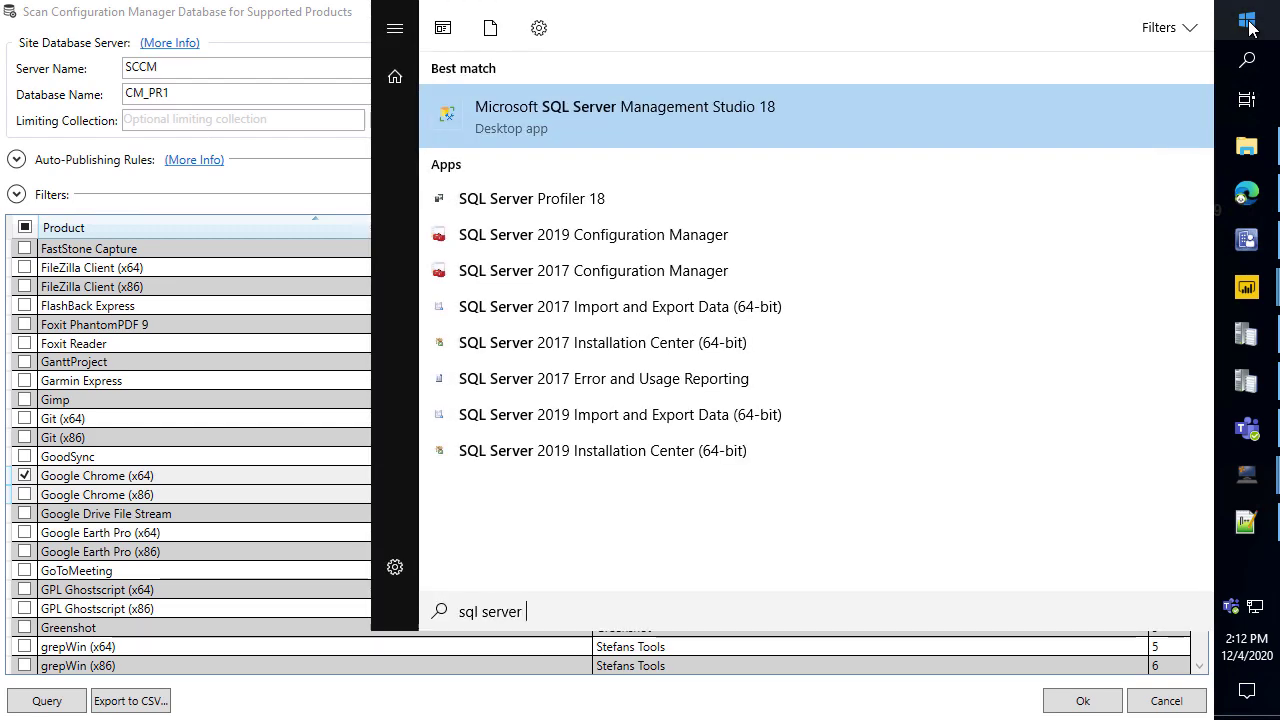
key(Return)
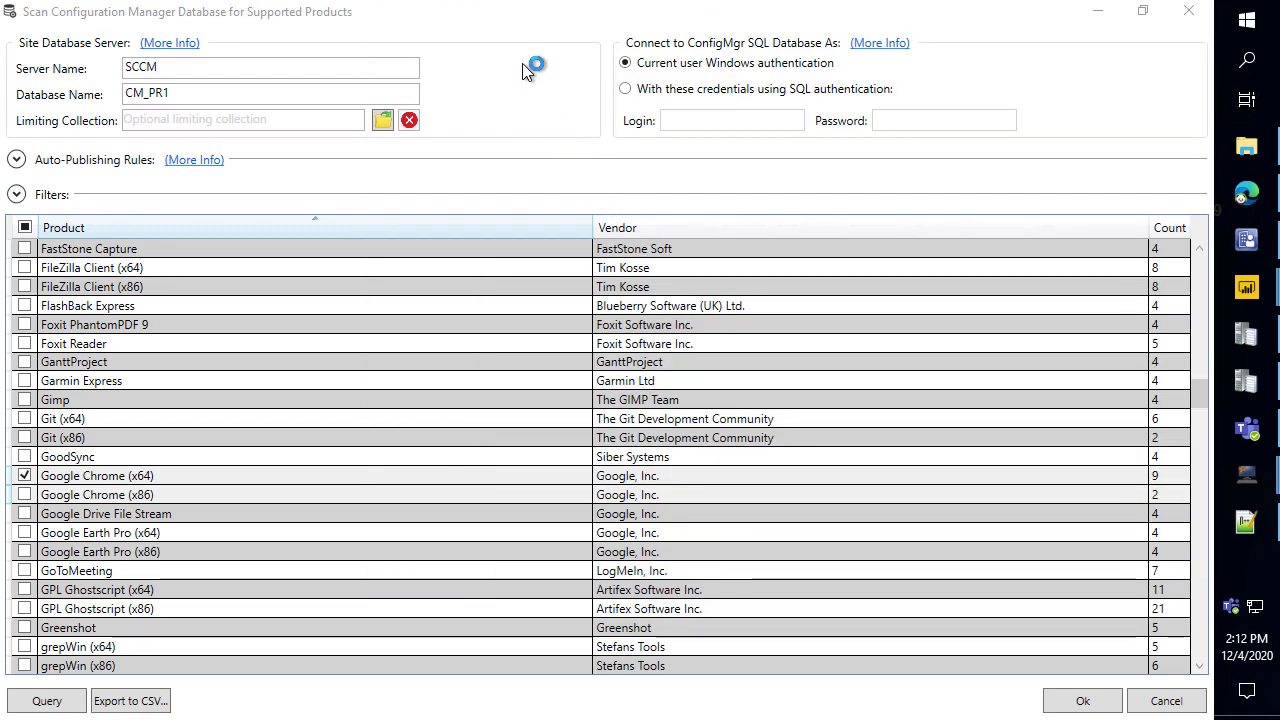
click(1247, 195)
mouse_move(1252, 477)
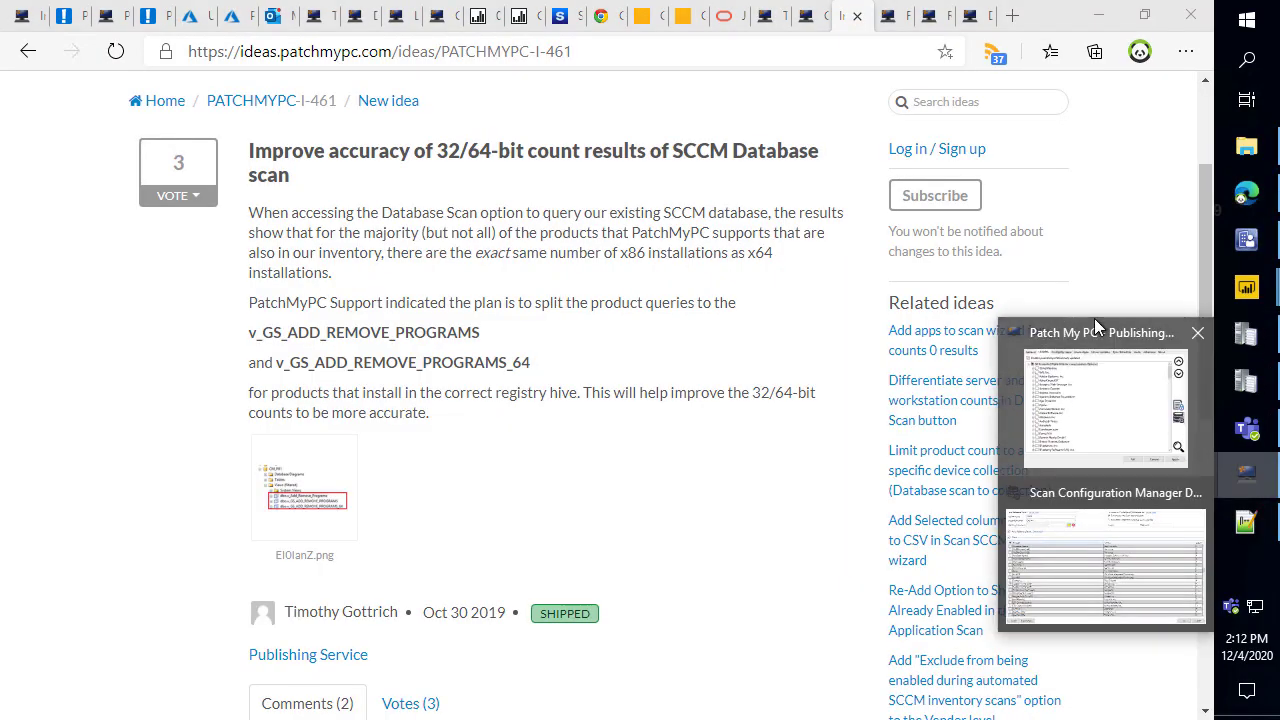
click(1119, 482)
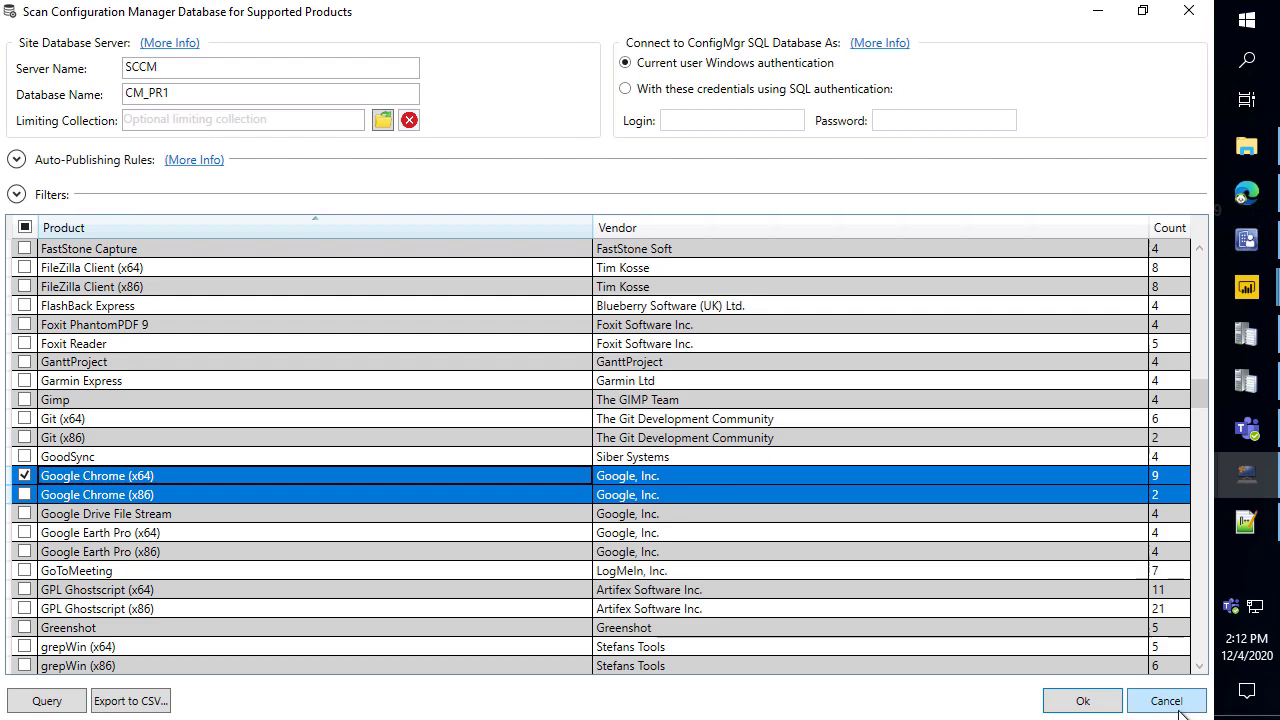
Close and reopen the CM_PR1 database scan window, maximized with an empty product list.
click(1180, 703)
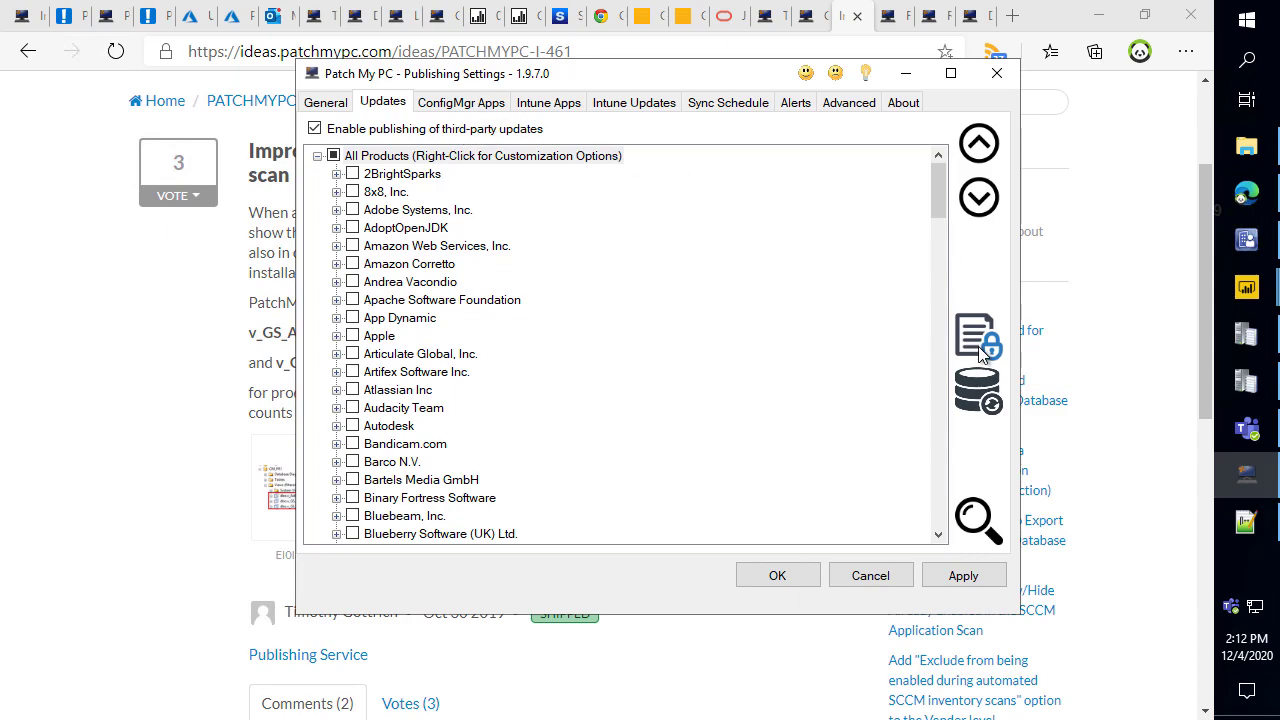
click(985, 398)
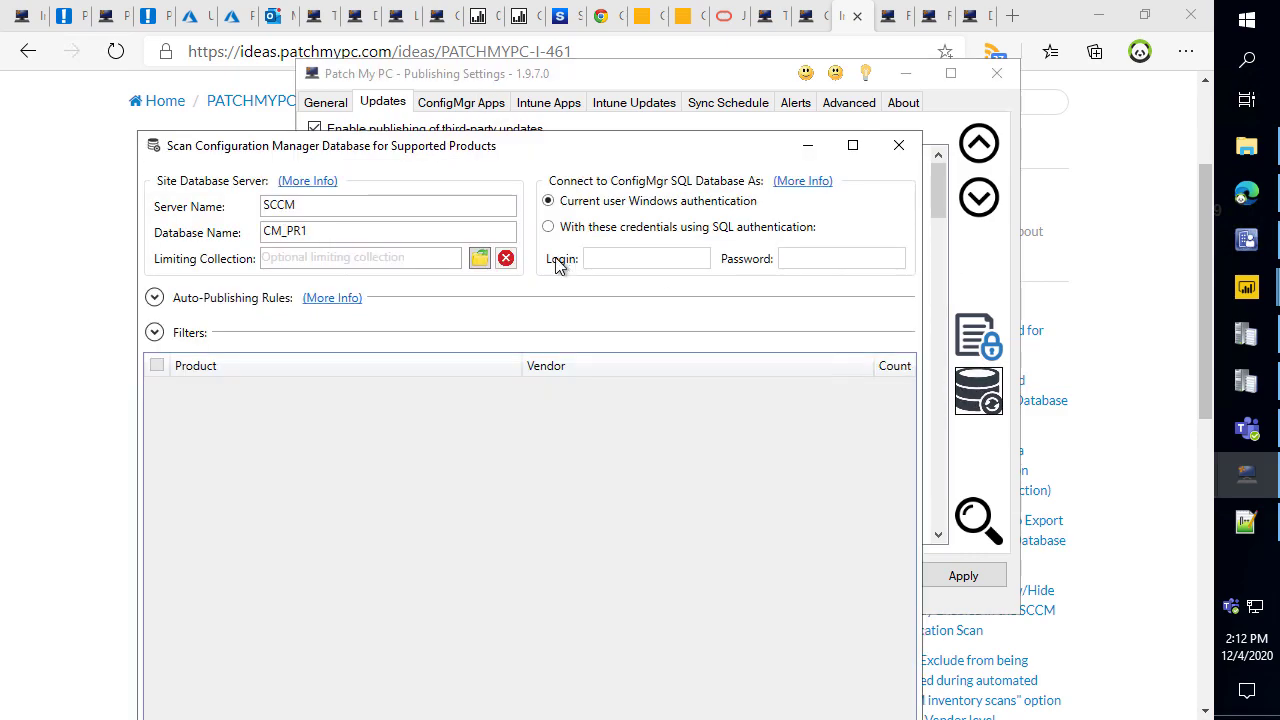
double_click(746, 152)
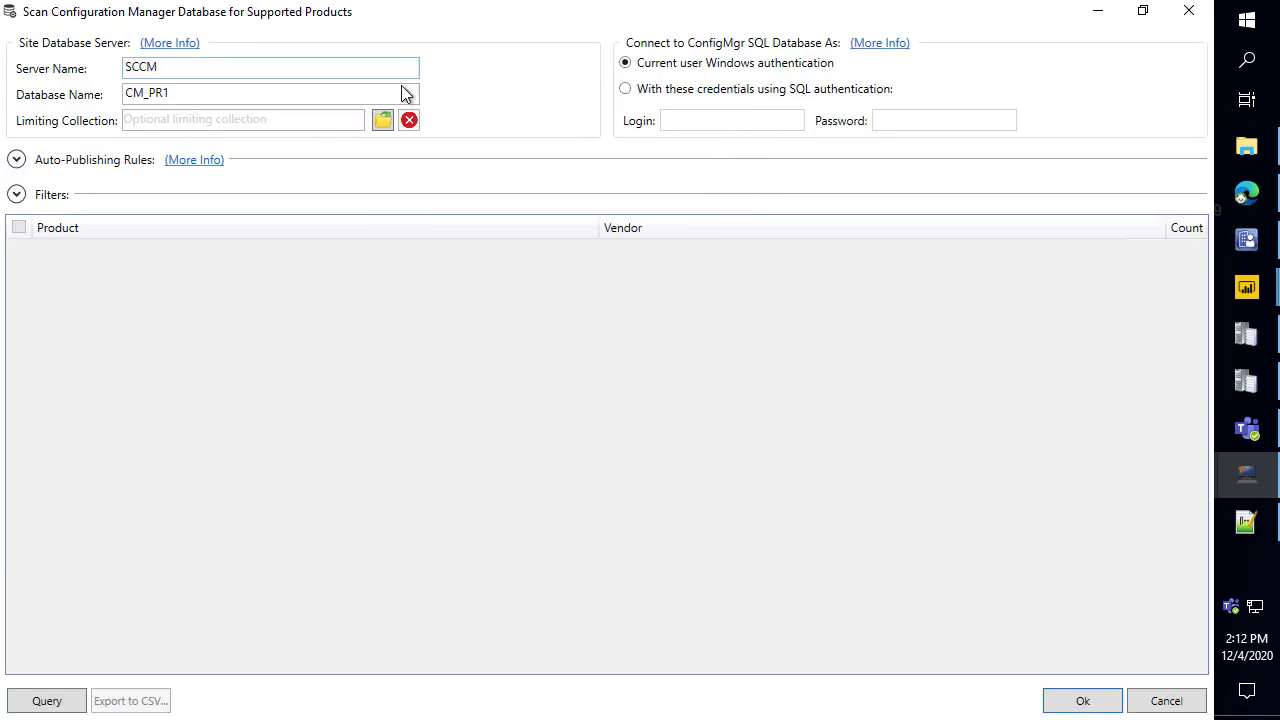
Open the SQL permissions article and box v_GS_ADD_REMOVE_PROGRAMS and its _64 view in red.
click(879, 45)
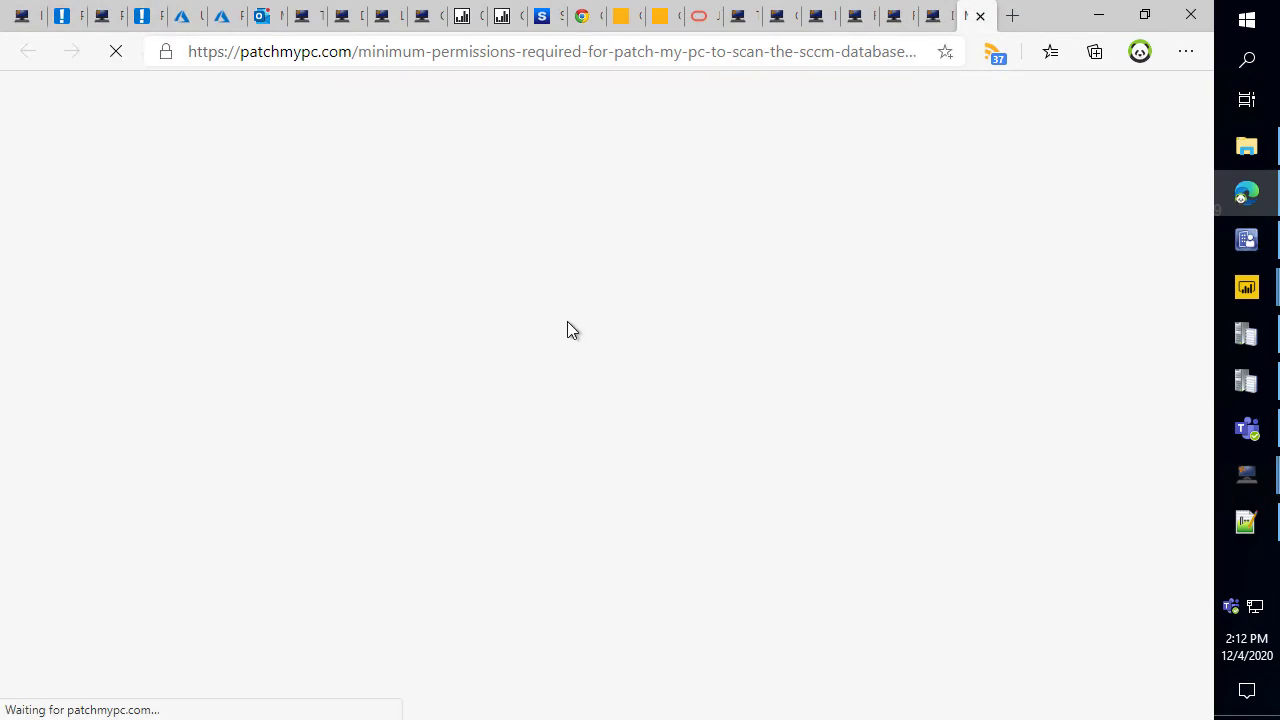
scroll(560, 340, down, 8)
scroll(556, 346, down, 15)
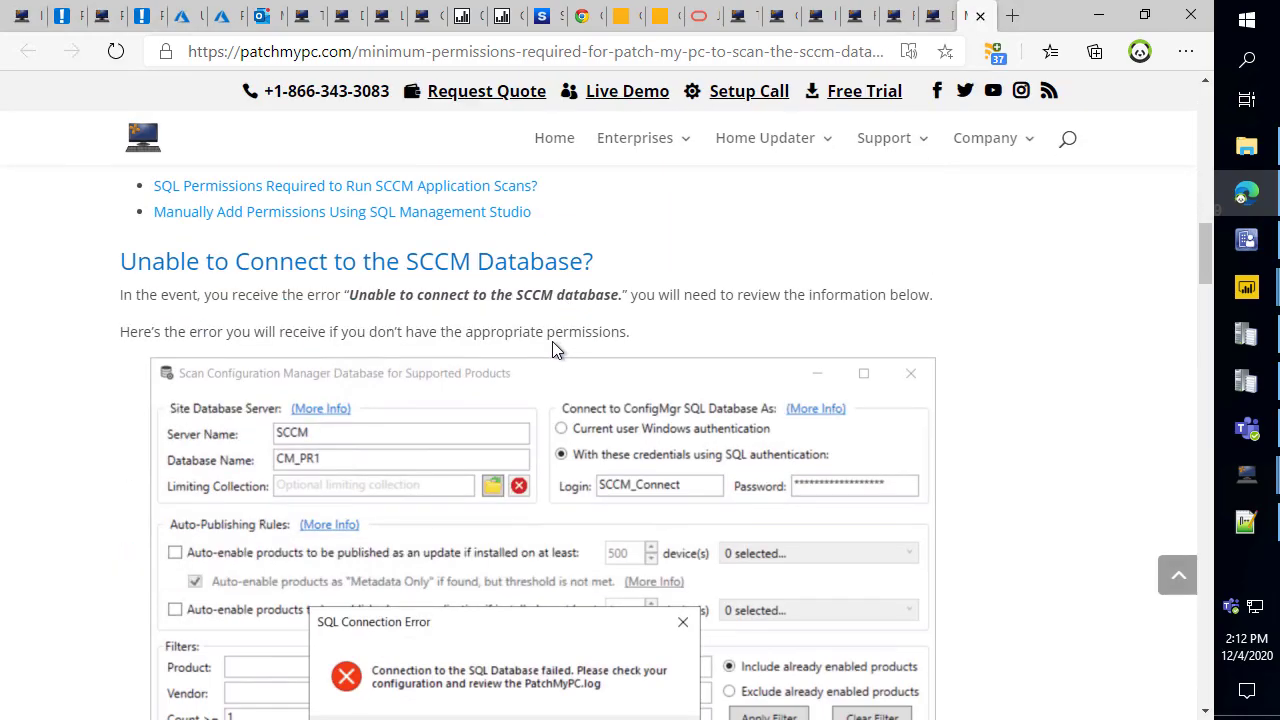
scroll(560, 347, down, 9)
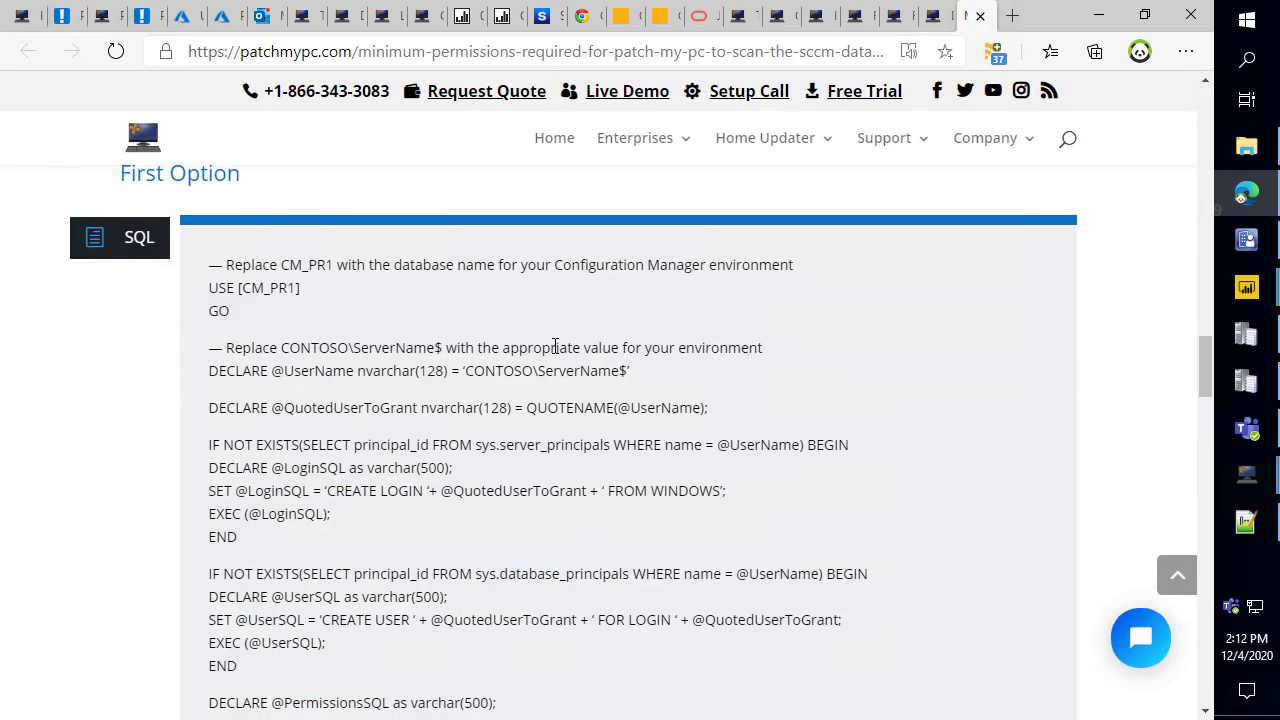
scroll(568, 350, up, 4)
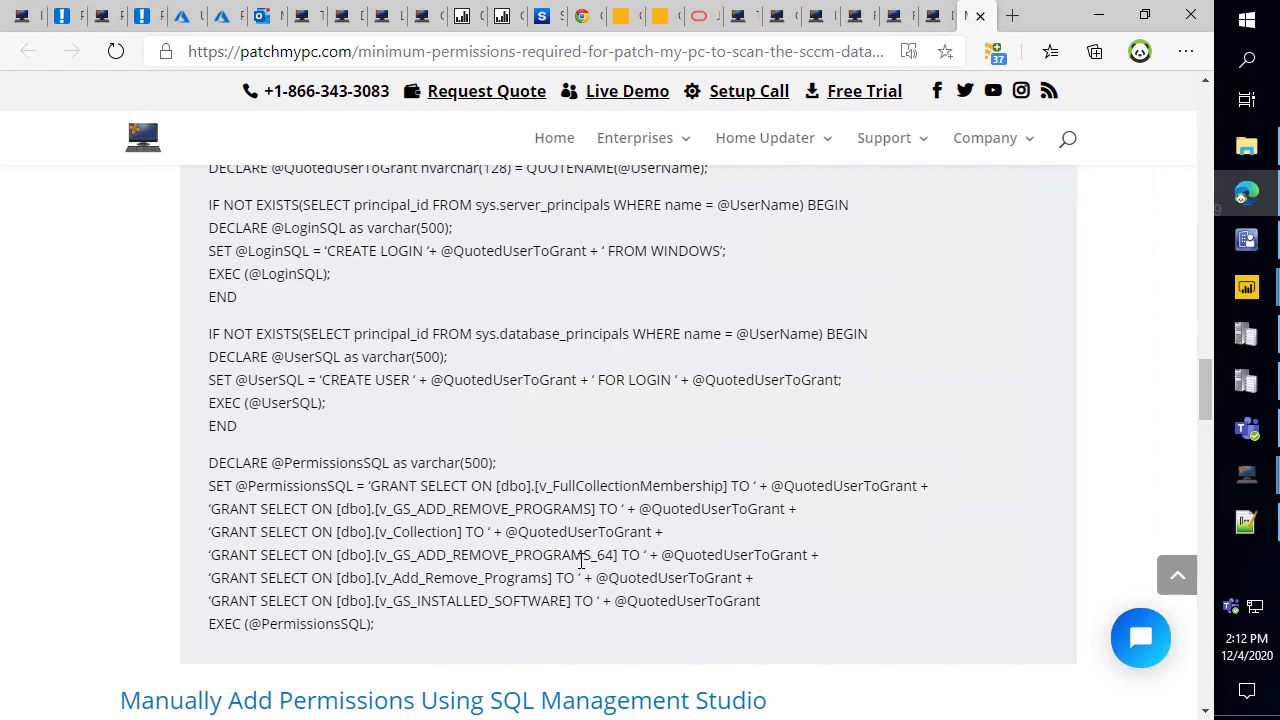
double_click(580, 560)
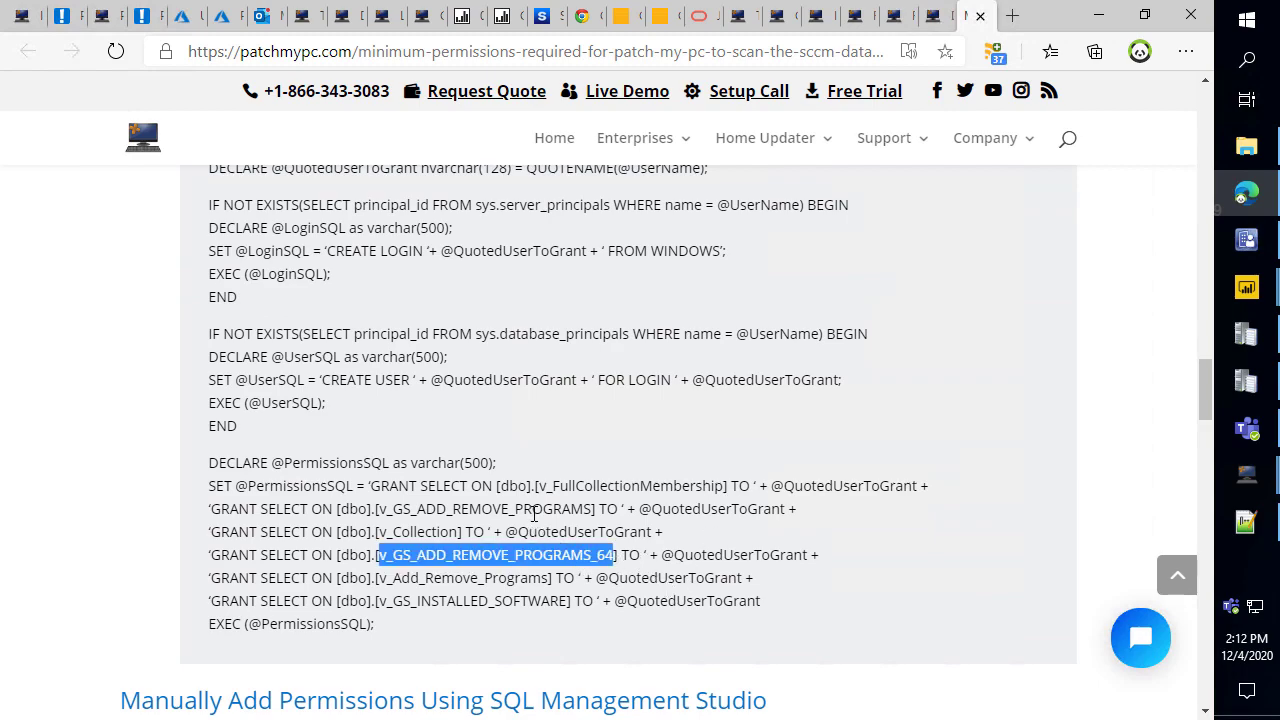
mouse_move(367, 486)
mouse_down()
mouse_move(458, 528)
mouse_move(600, 540)
mouse_move(597, 522)
mouse_up()
mouse_move(372, 541)
mouse_down()
mouse_move(420, 558)
mouse_move(636, 566)
mouse_move(624, 573)
mouse_up()
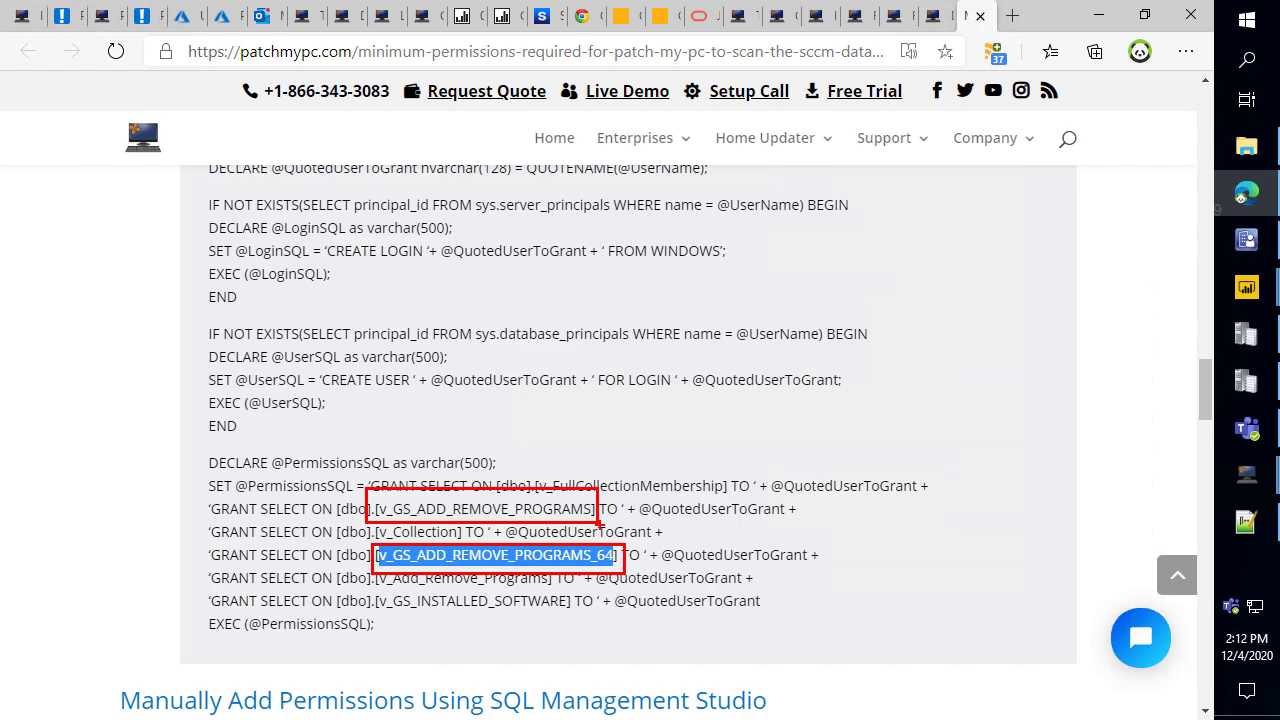
key(Escape)
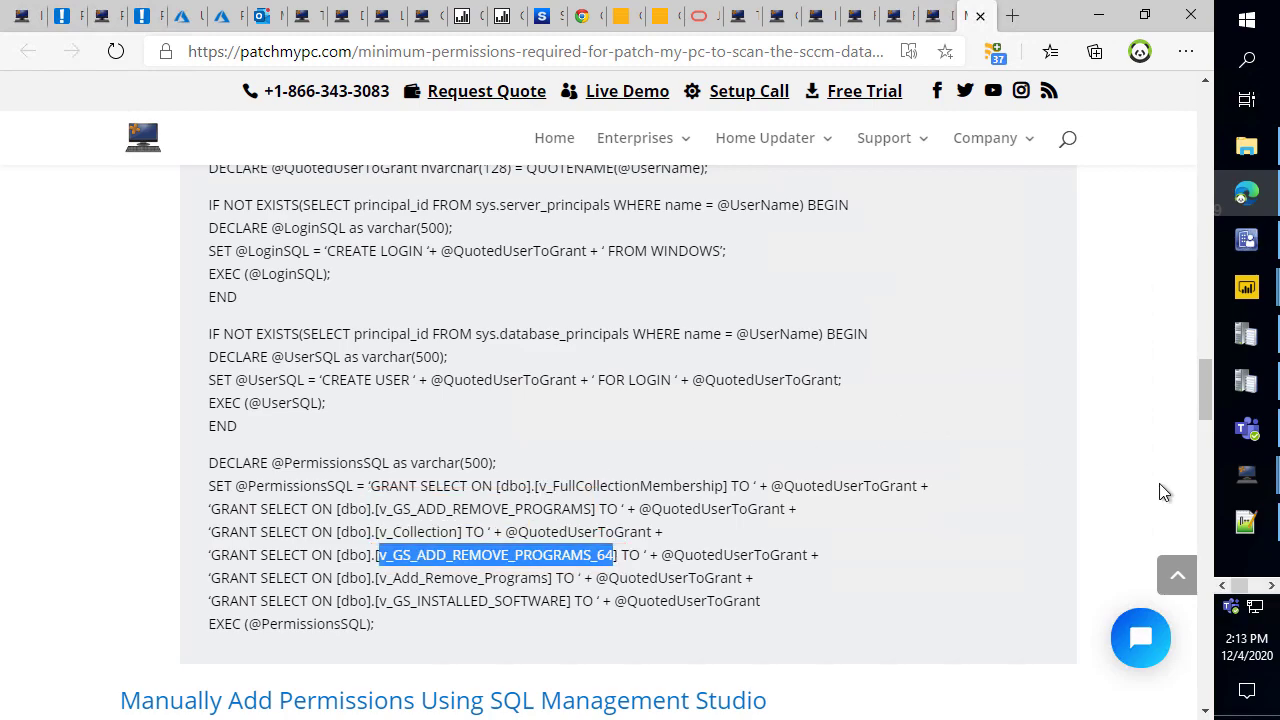
Highlight the server_principals IF NOT EXISTS line, then minimise Edge to reveal Management Studio.
click(1246, 474)
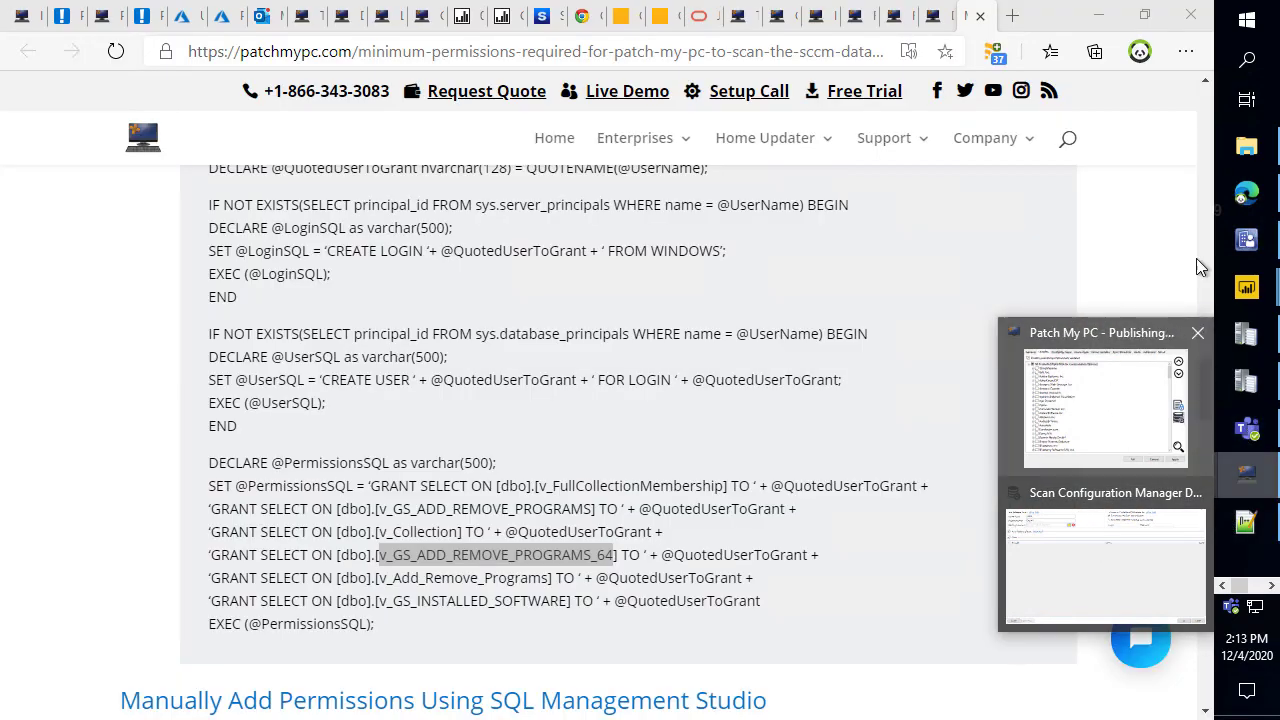
triple_click(1140, 194)
click(1109, 18)
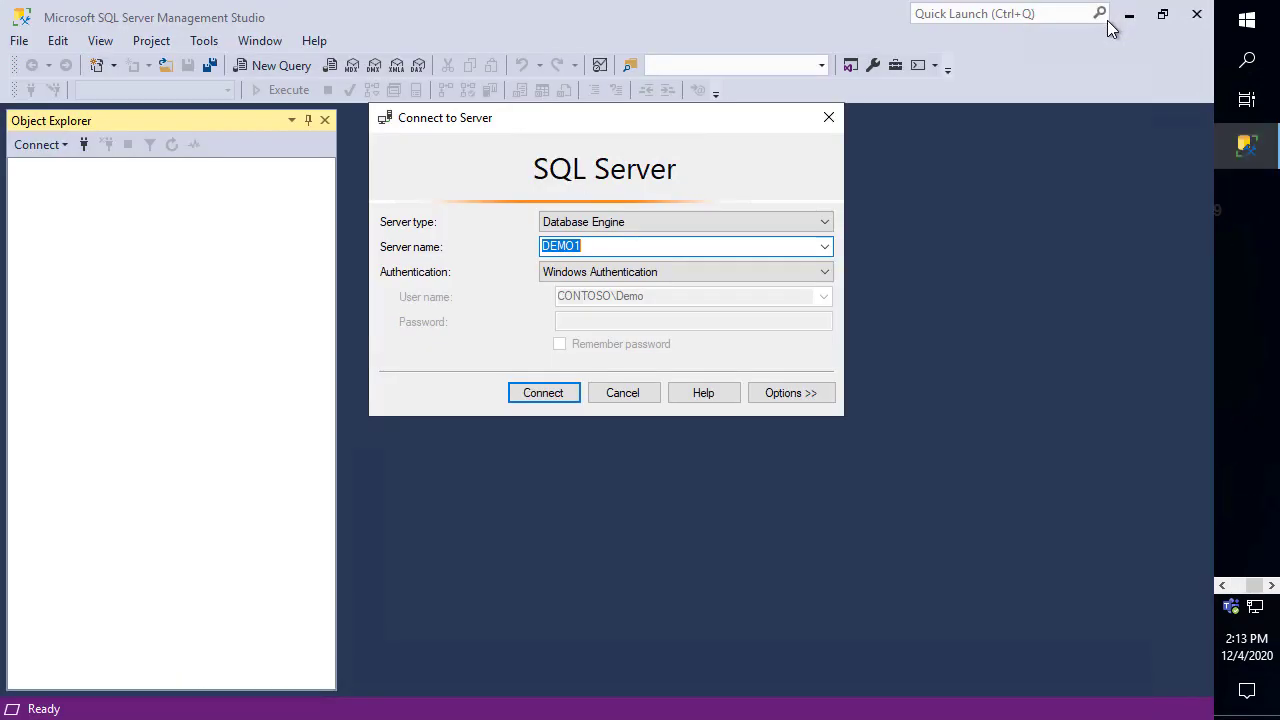
Select the Oracle Java 8 update in Patch My PC Software Updates and box its compliance Statistics chart.
click(1222, 586)
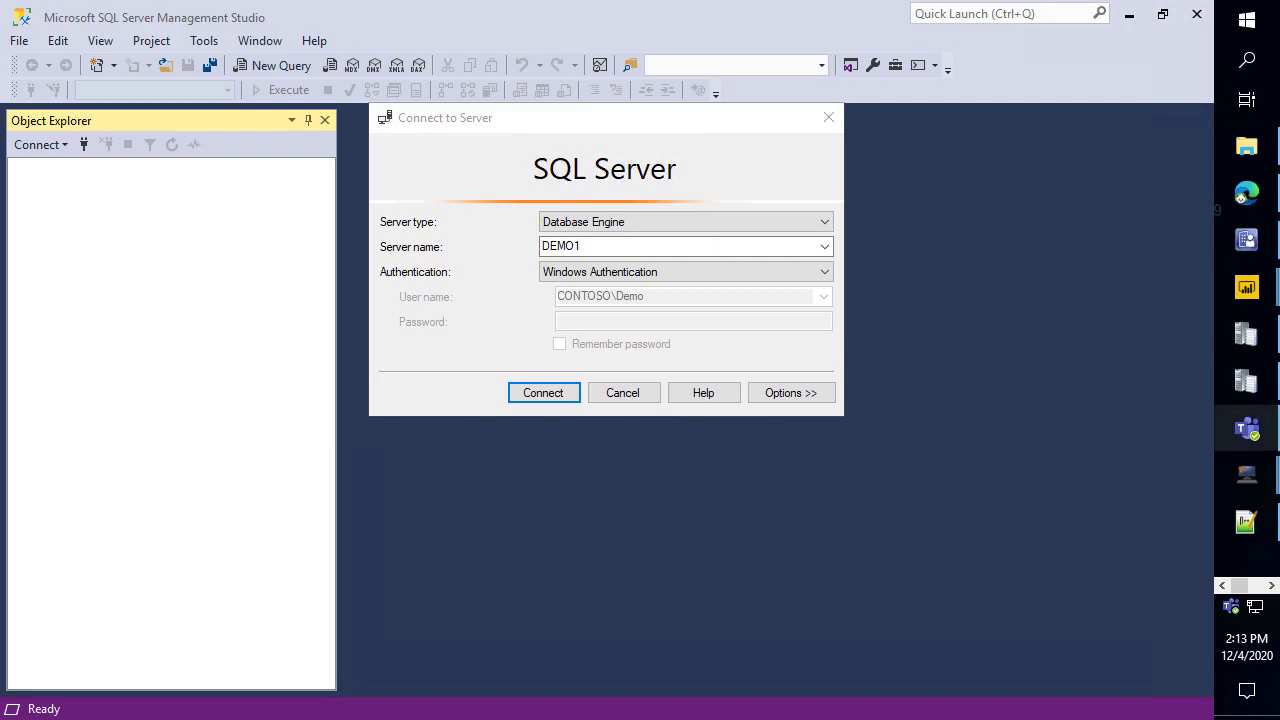
click(1240, 243)
click(436, 198)
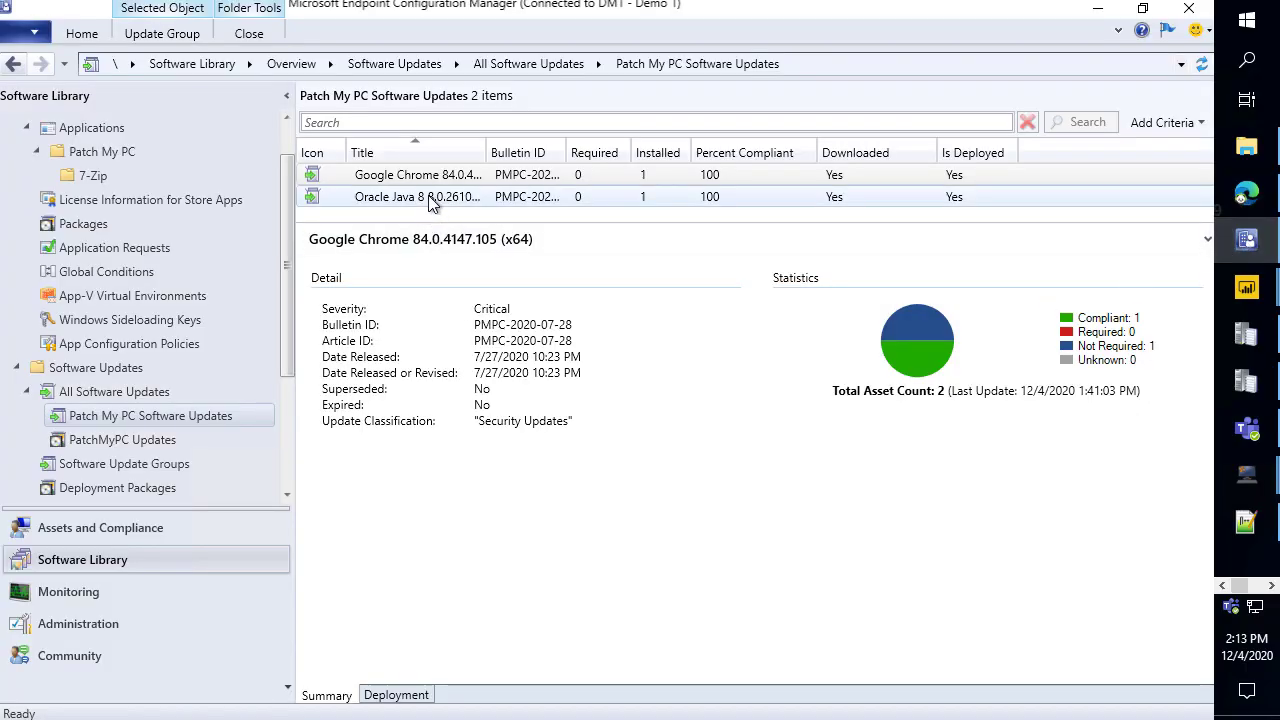
mouse_move(758, 254)
mouse_down()
mouse_move(851, 280)
mouse_move(1000, 386)
mouse_move(1168, 416)
mouse_move(1180, 403)
mouse_up()
key(Escape)
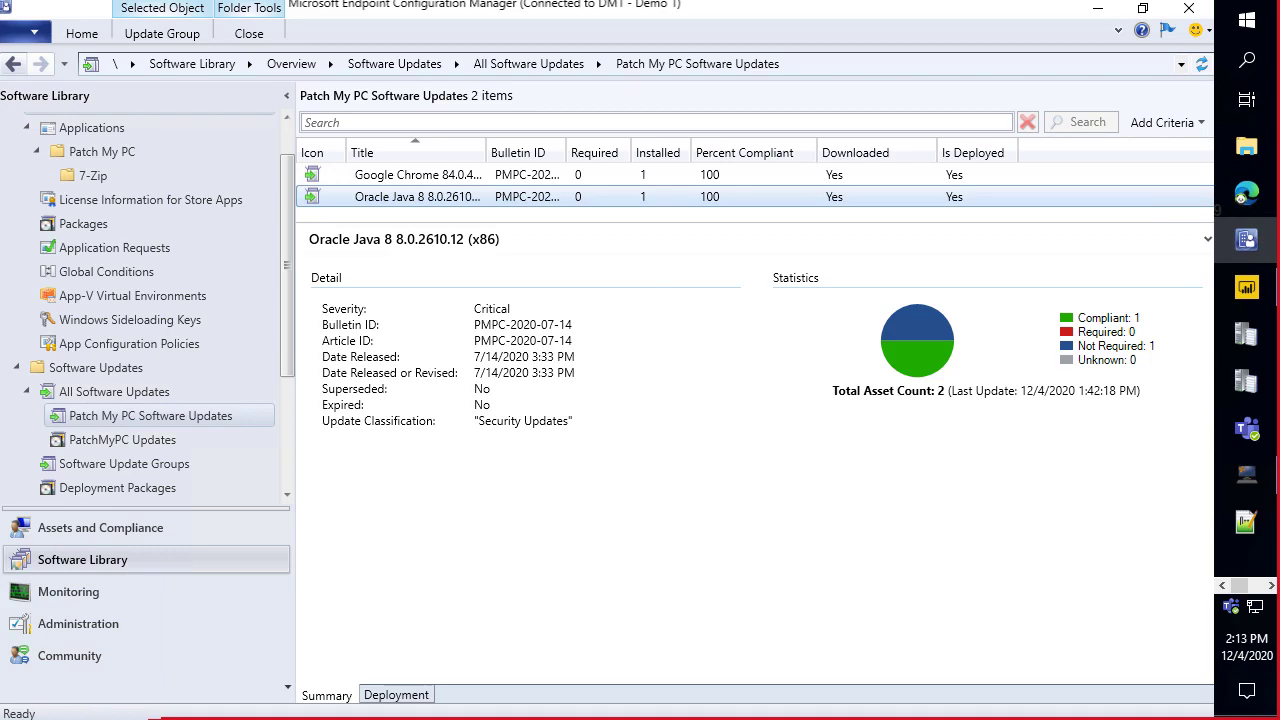
Switch through the Edge tabs to the PATCHMYPC-I-461 idea and select its web address.
click(1246, 192)
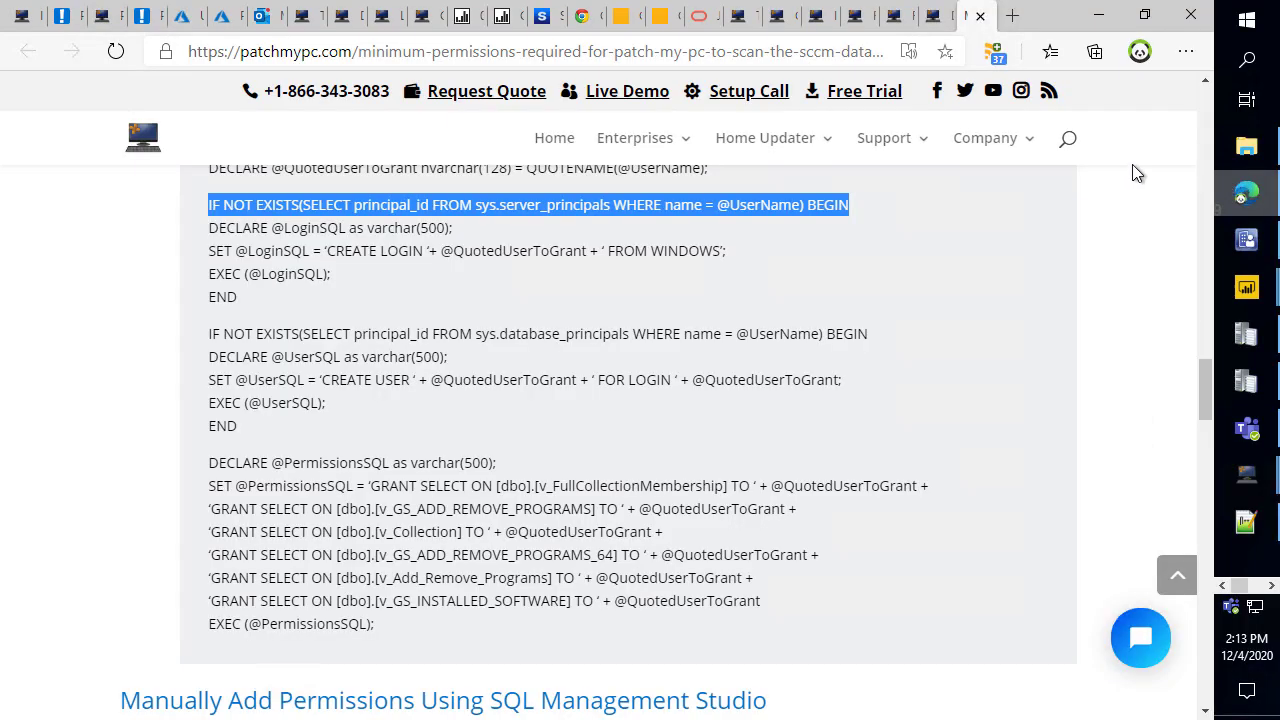
click(785, 16)
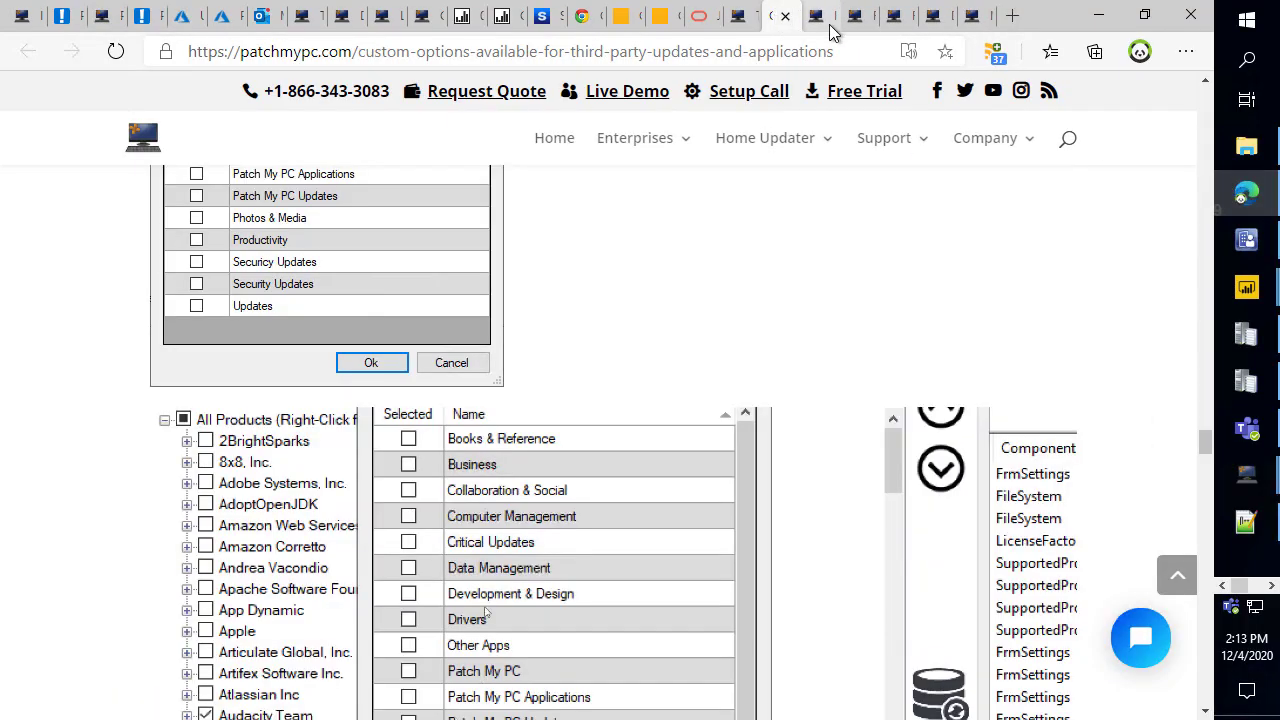
click(829, 18)
click(858, 18)
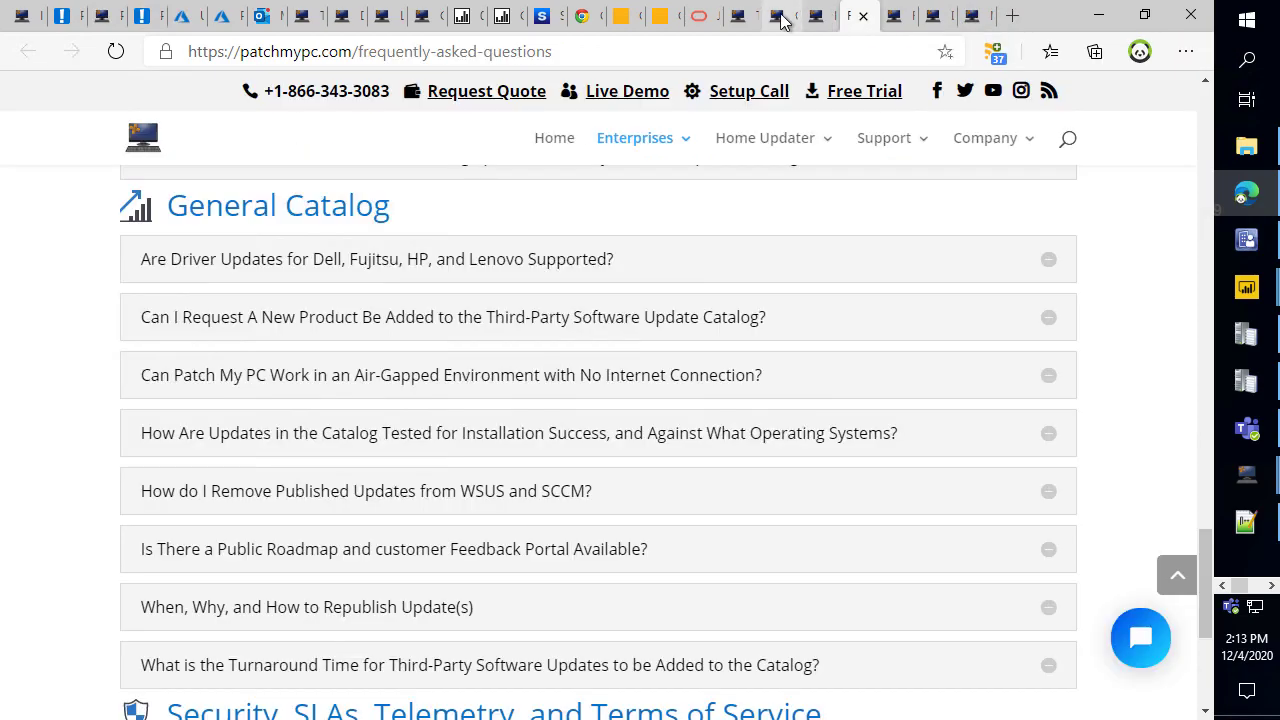
click(815, 20)
click(771, 51)
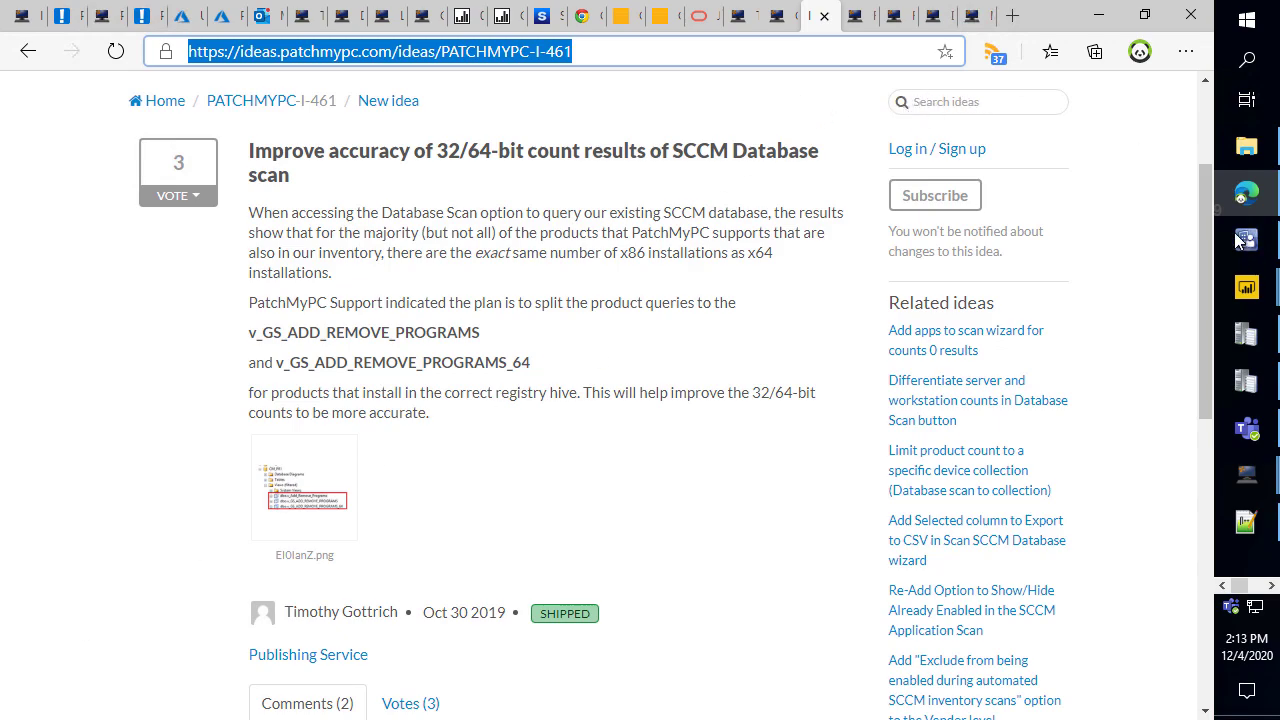
click(952, 104)
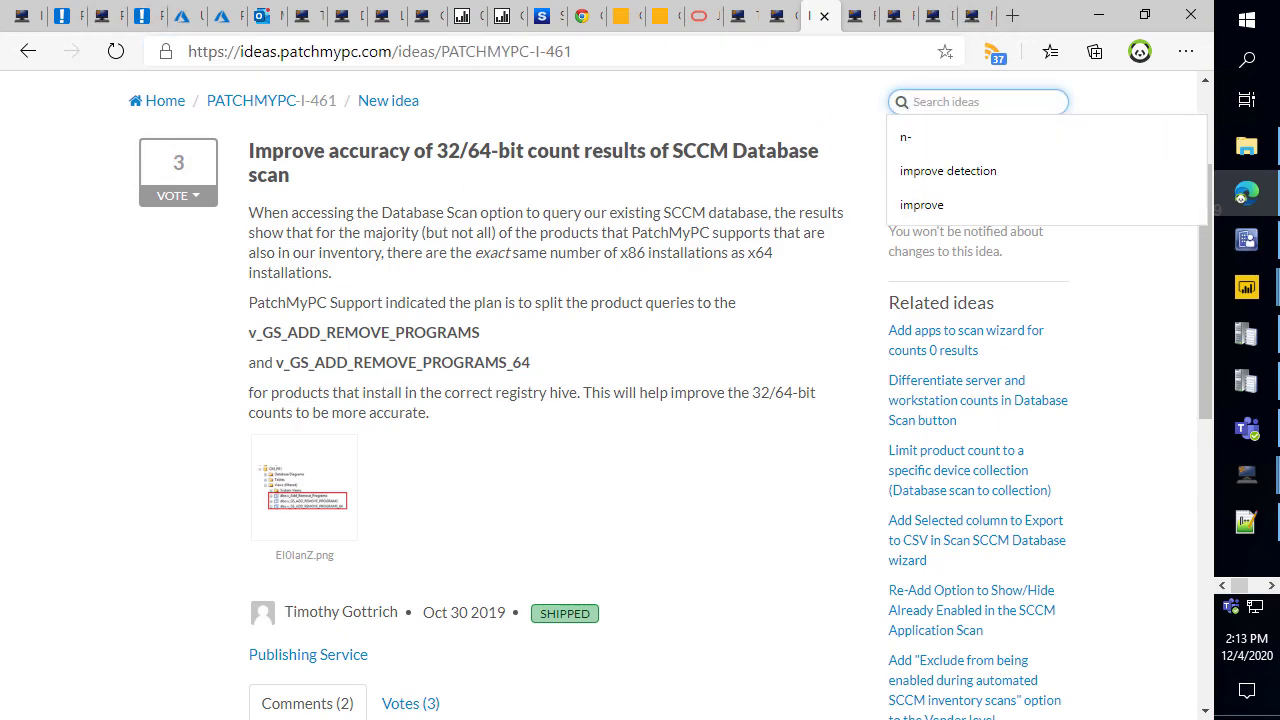
Bring the Teams meeting window forward briefly, then return to the browser.
key(alt+Tab)
drag(771, 11, 0, 10)
scroll(1067, 378, up, 2)
key(alt+Tab)
click(1246, 475)
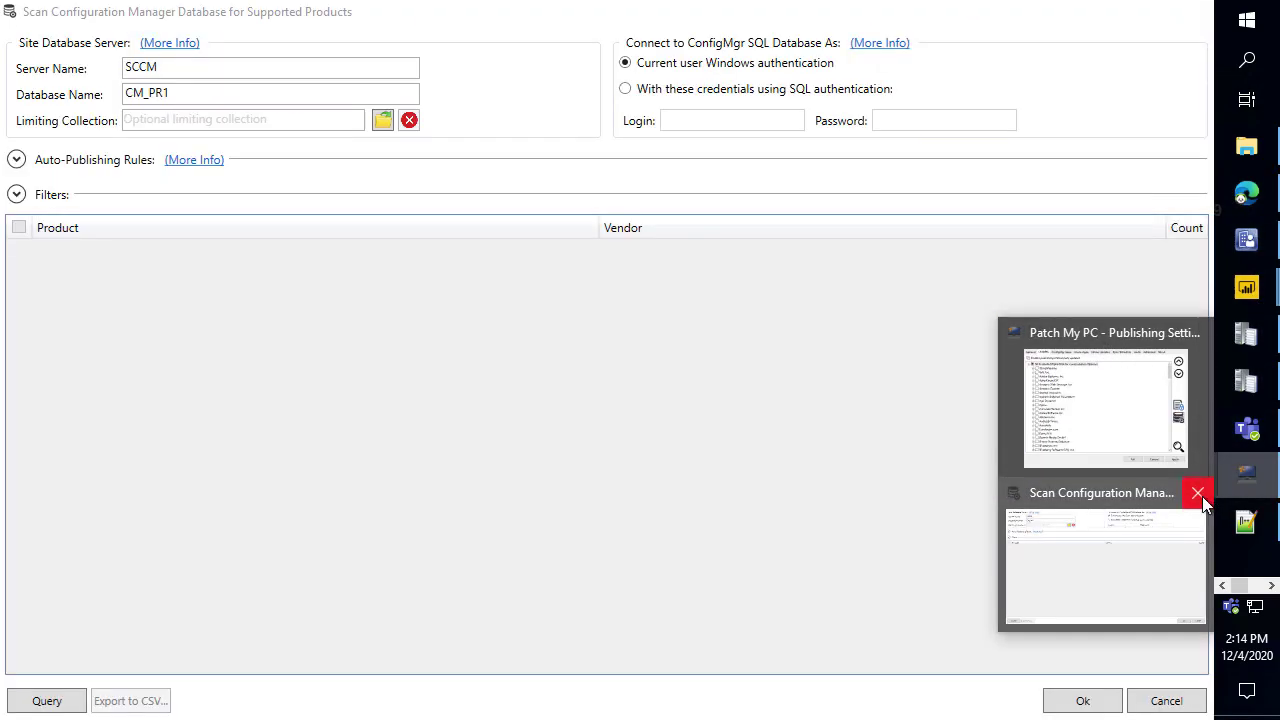
Bring Publishing Settings forward and search the update catalog for 'firefox', then 'mozilla'.
click(1200, 493)
click(1130, 467)
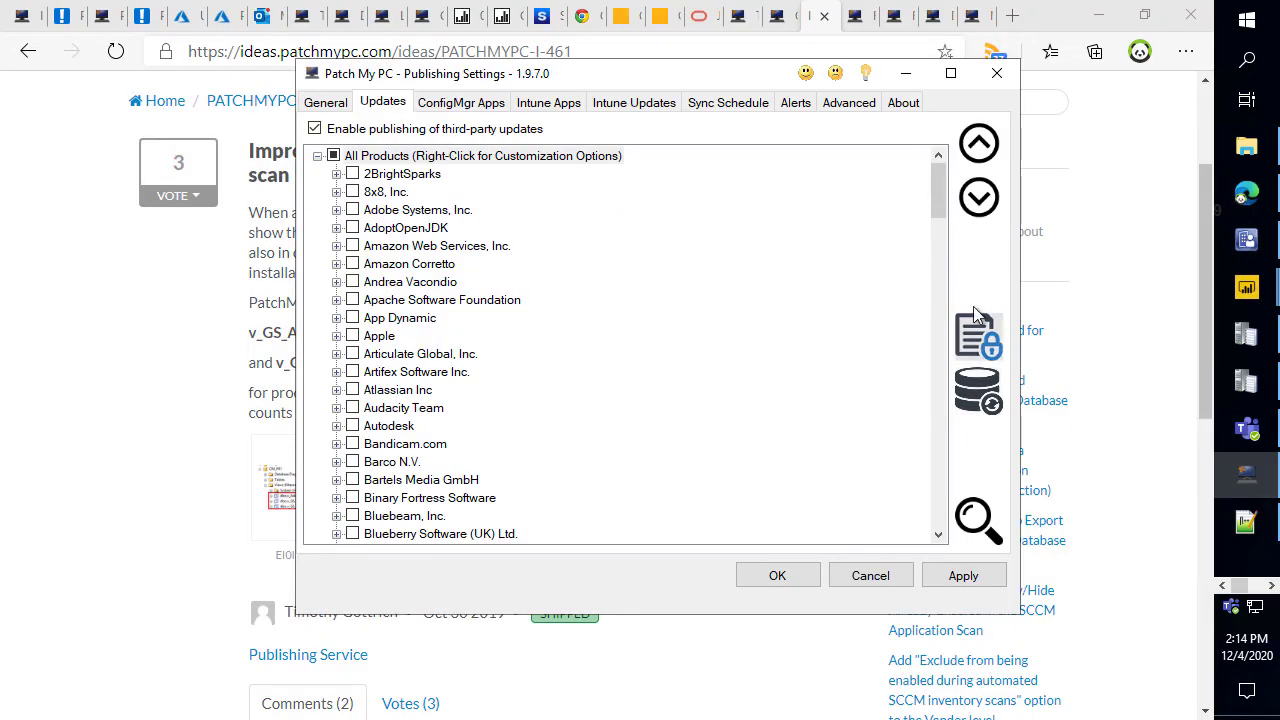
click(840, 513)
key(ctrl+f)
text(firefox)
key(Return)
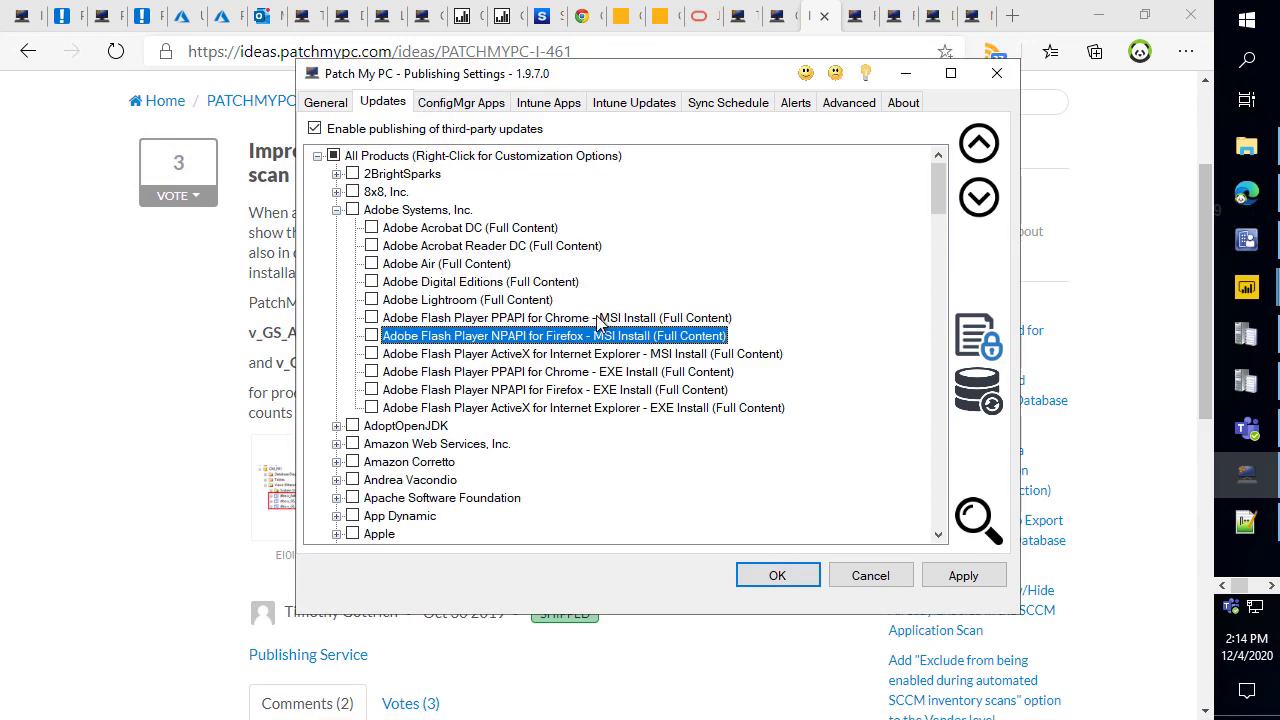
key(ctrl+f)
text(mozilla)
key(Return)
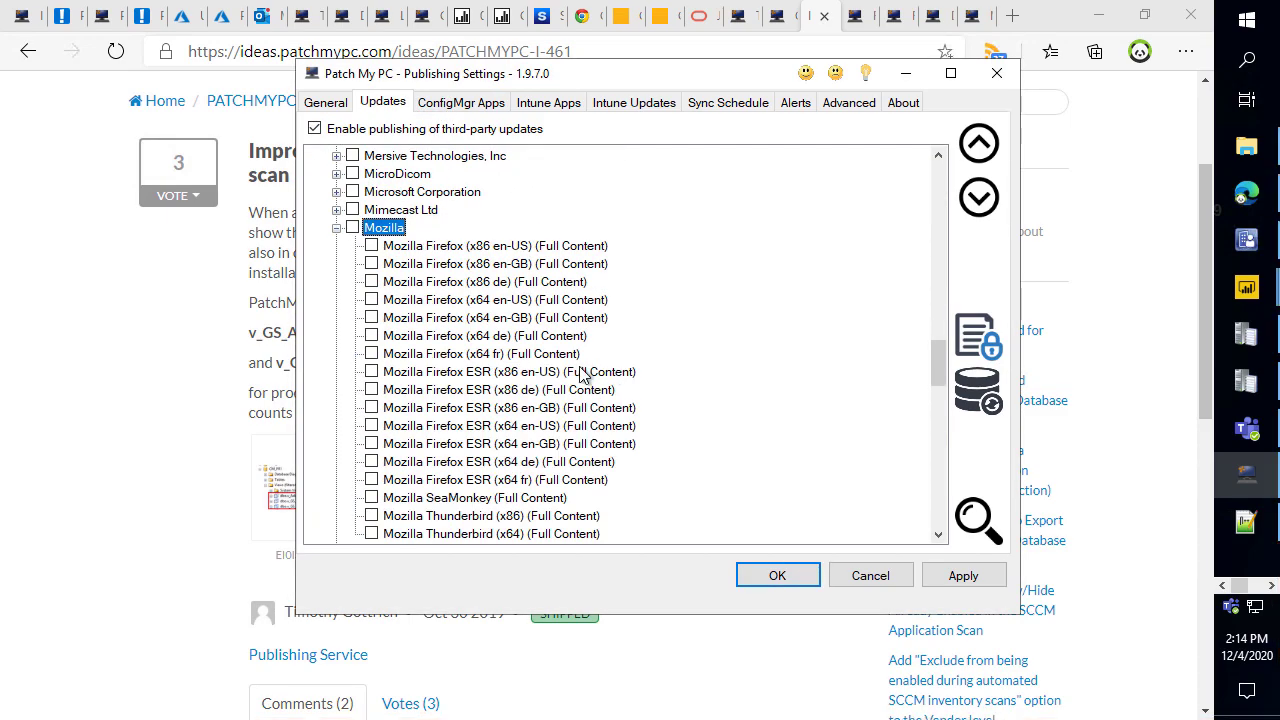
Show Firefox (x86 en-US)'s publishing options, marking the full-content EXE installer option in red.
right_click(502, 240)
right_click(474, 247)
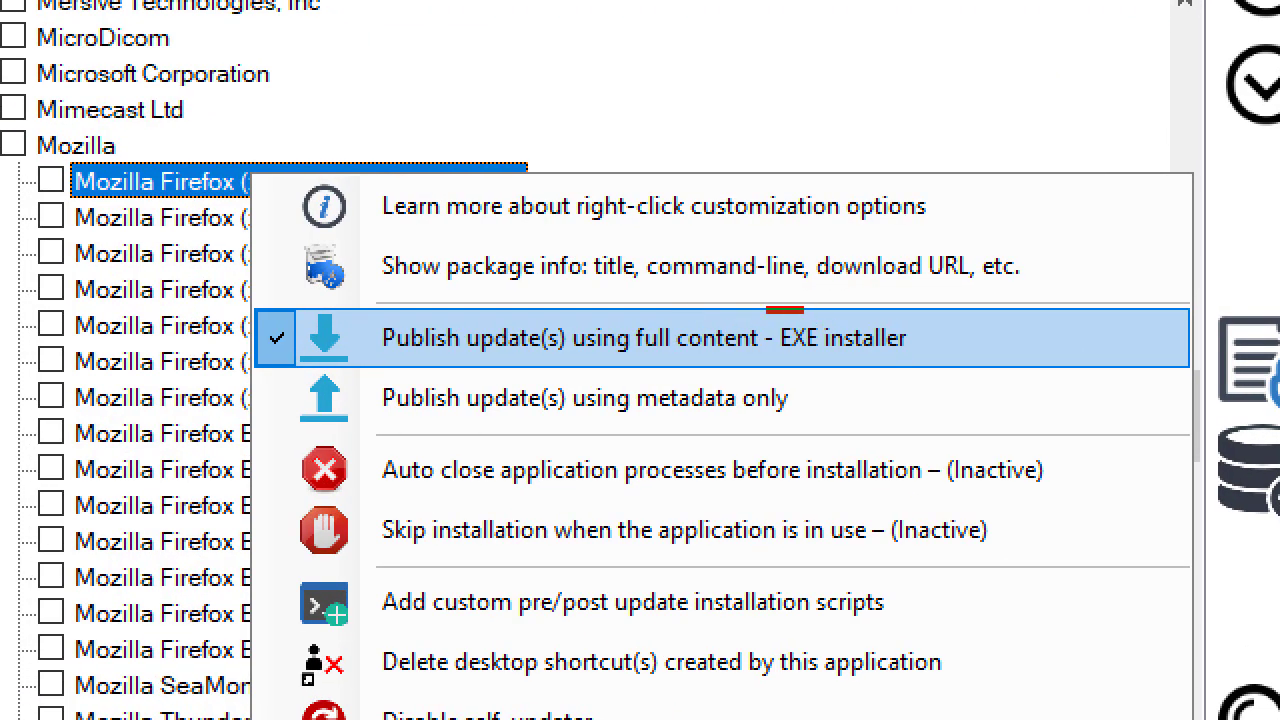
drag(768, 308, 966, 364)
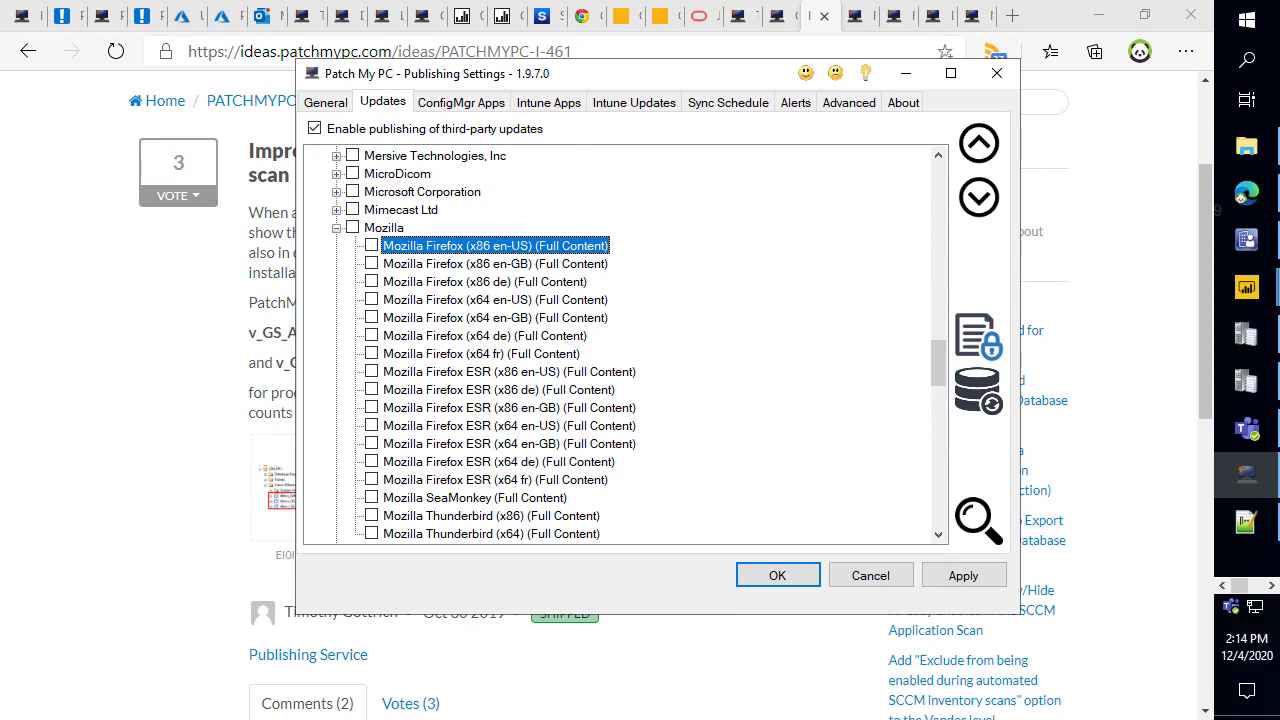
drag(0, 10, 0, 10)
drag(2, 130, 1029, 31)
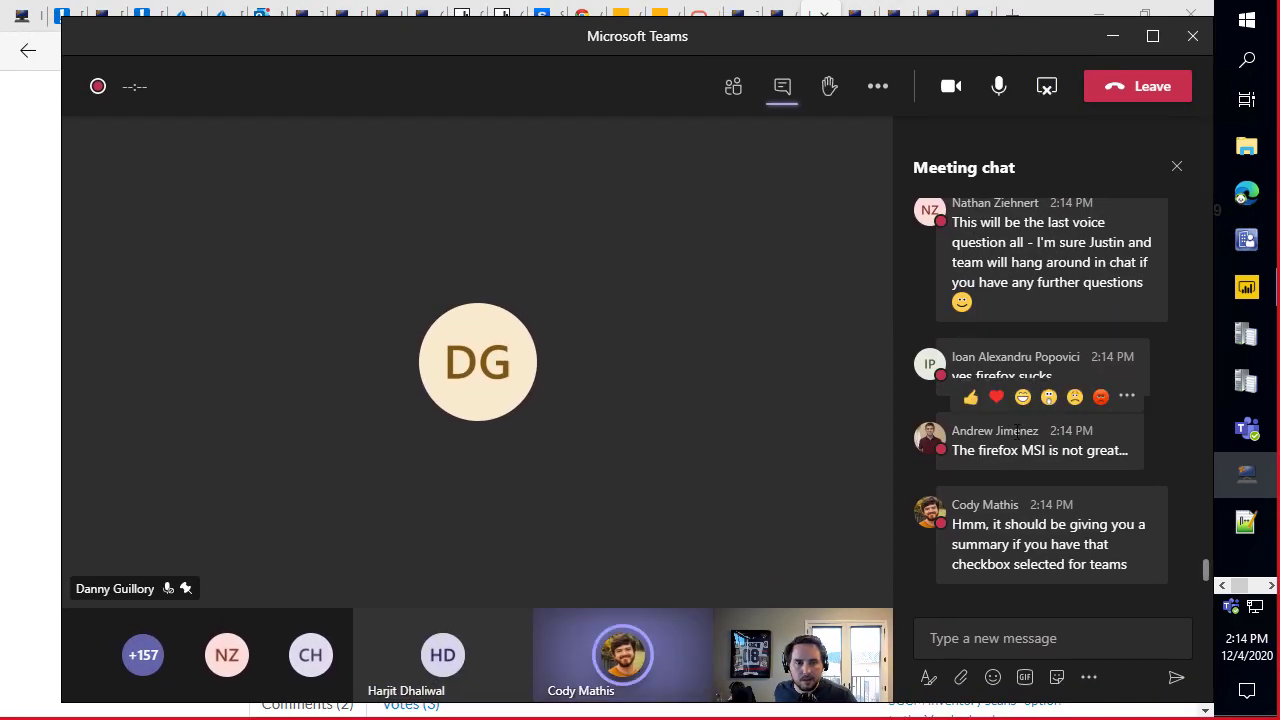
drag(955, 451, 1133, 465)
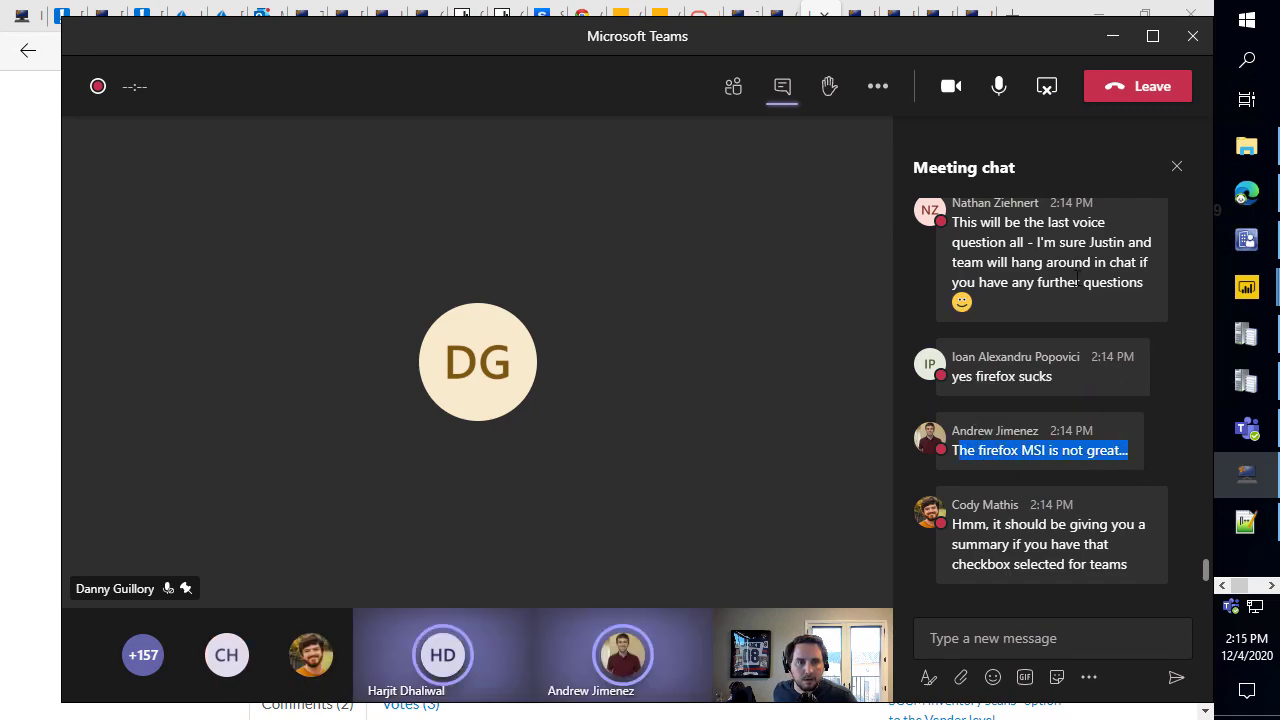
scroll(1045, 380, up, 2)
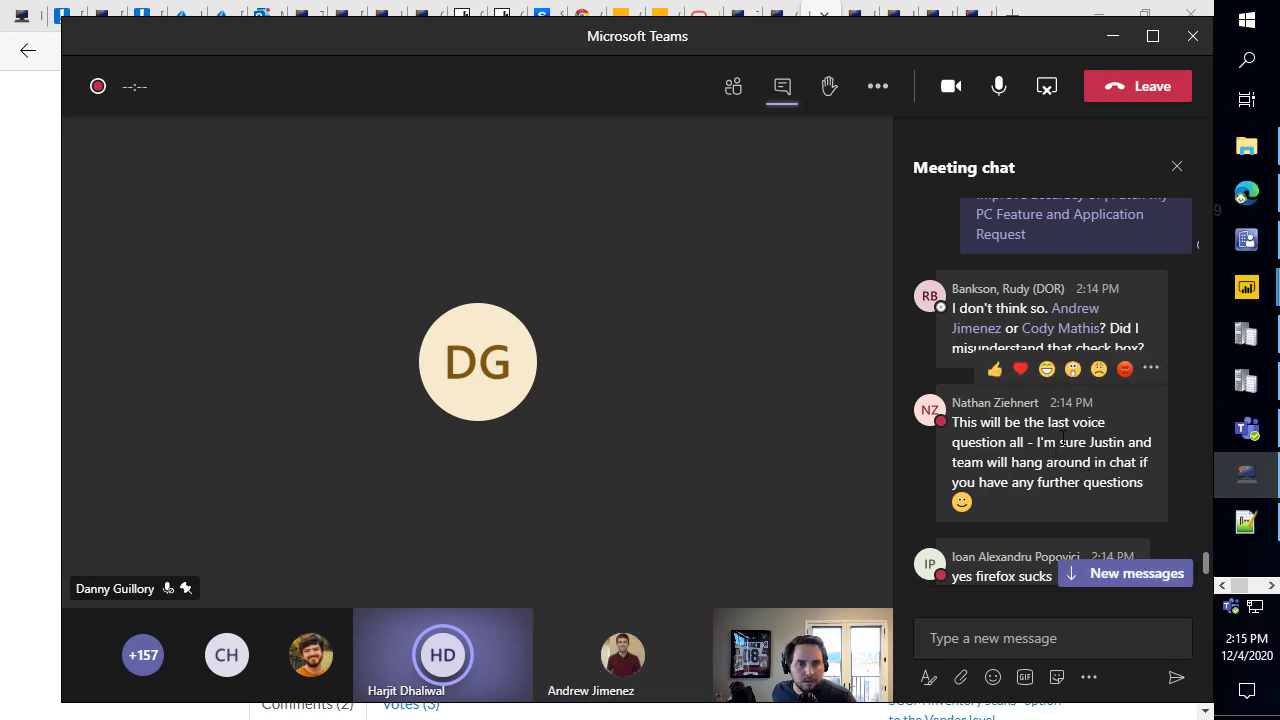
scroll(1090, 456, up, 1)
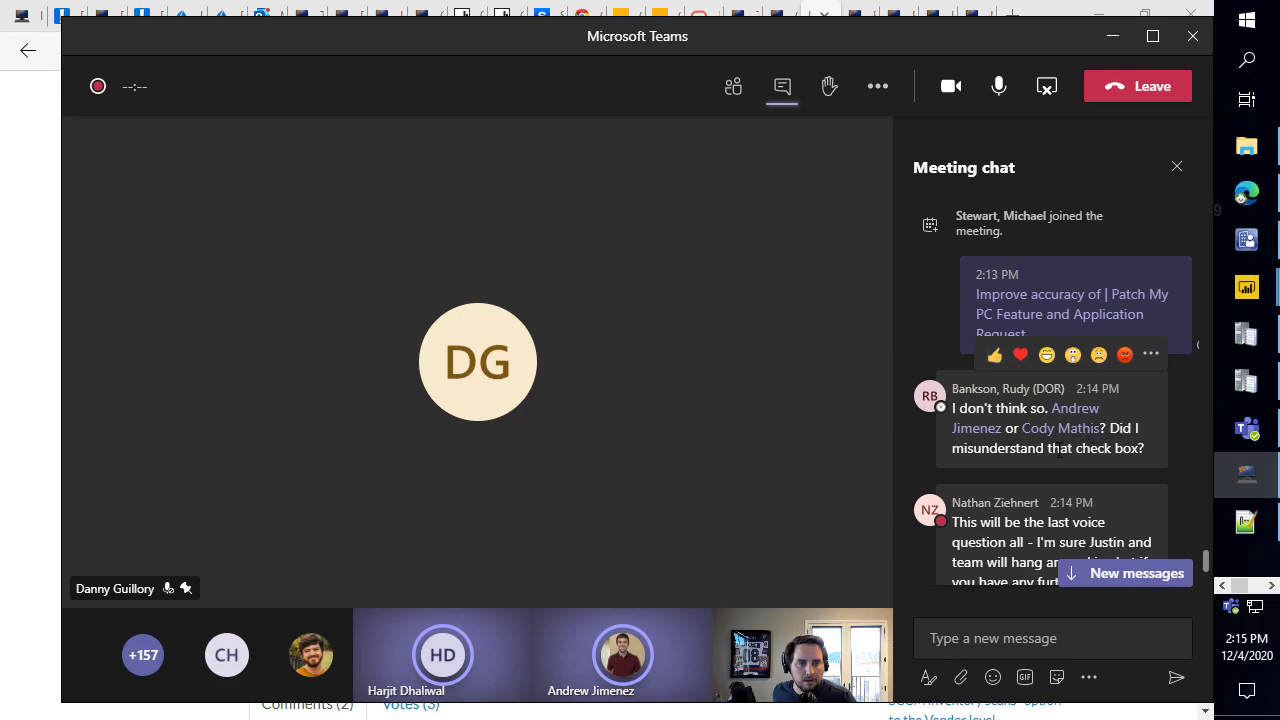
scroll(1058, 456, up, 3)
scroll(1060, 456, down, 2)
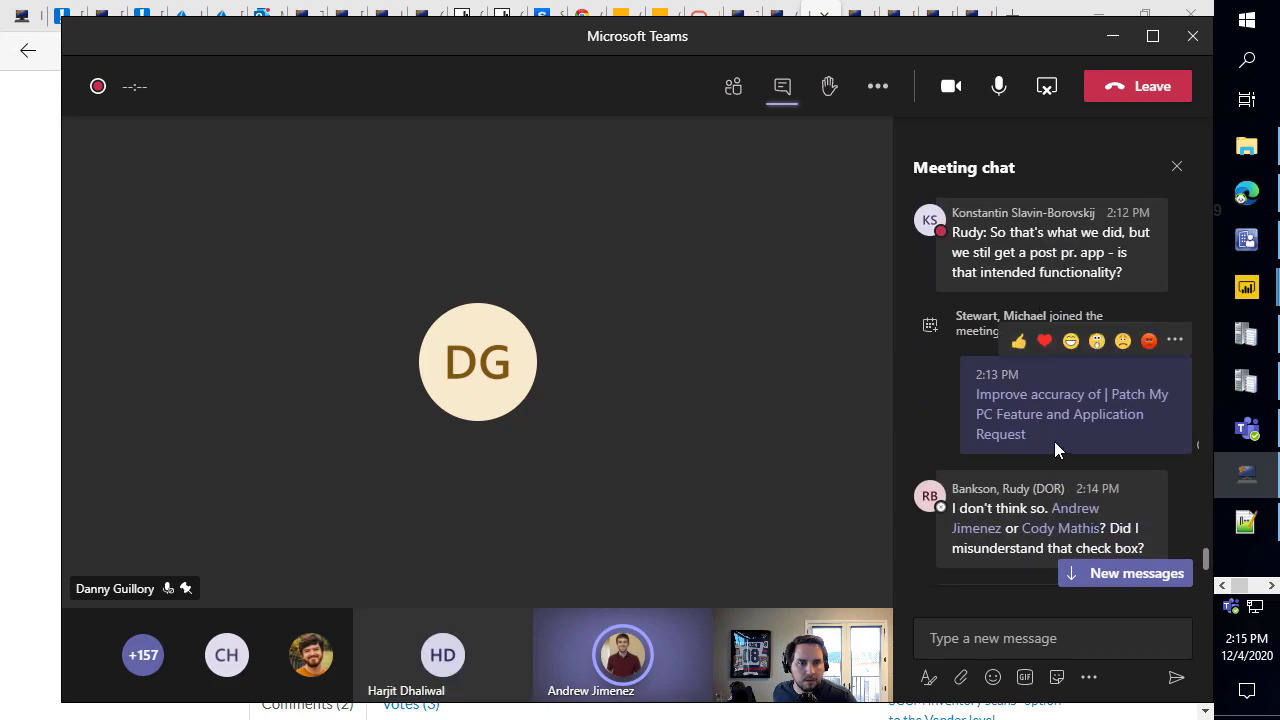
drag(991, 41, 983, 1)
scroll(1034, 219, down, 2)
mouse_move(1034, 219)
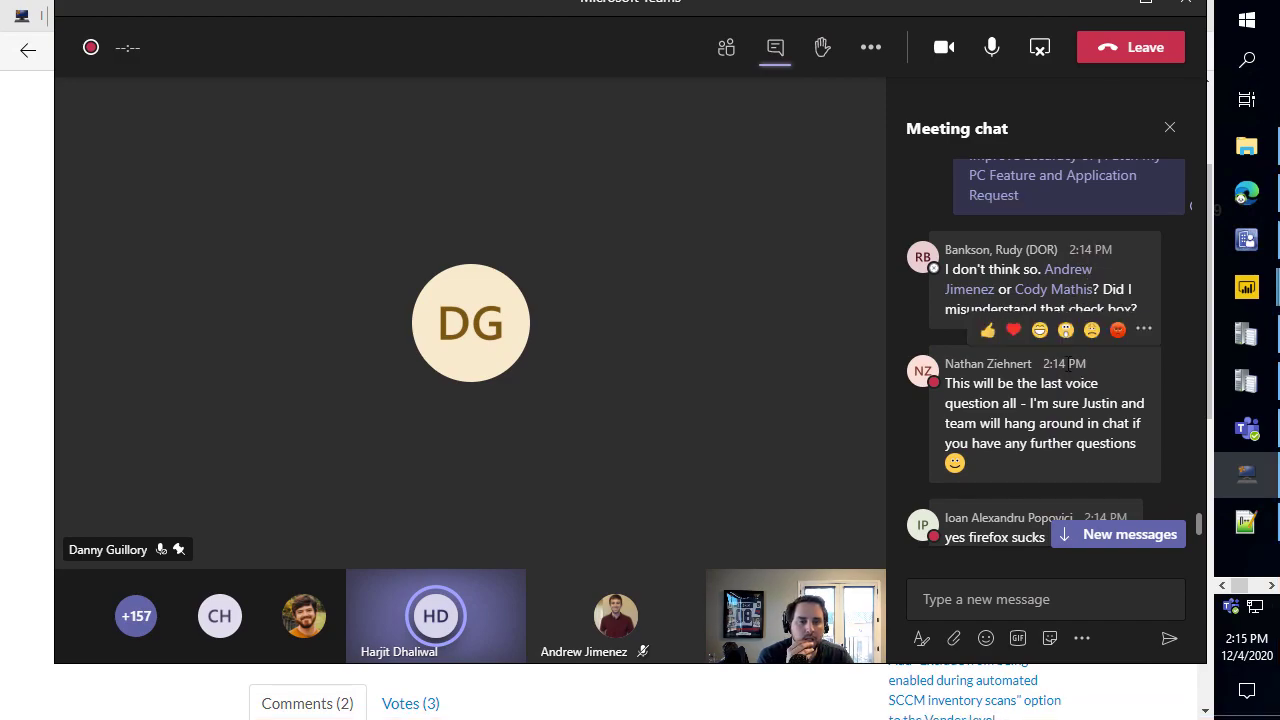
scroll(1065, 310, down, 1)
drag(640, 6, 0, 52)
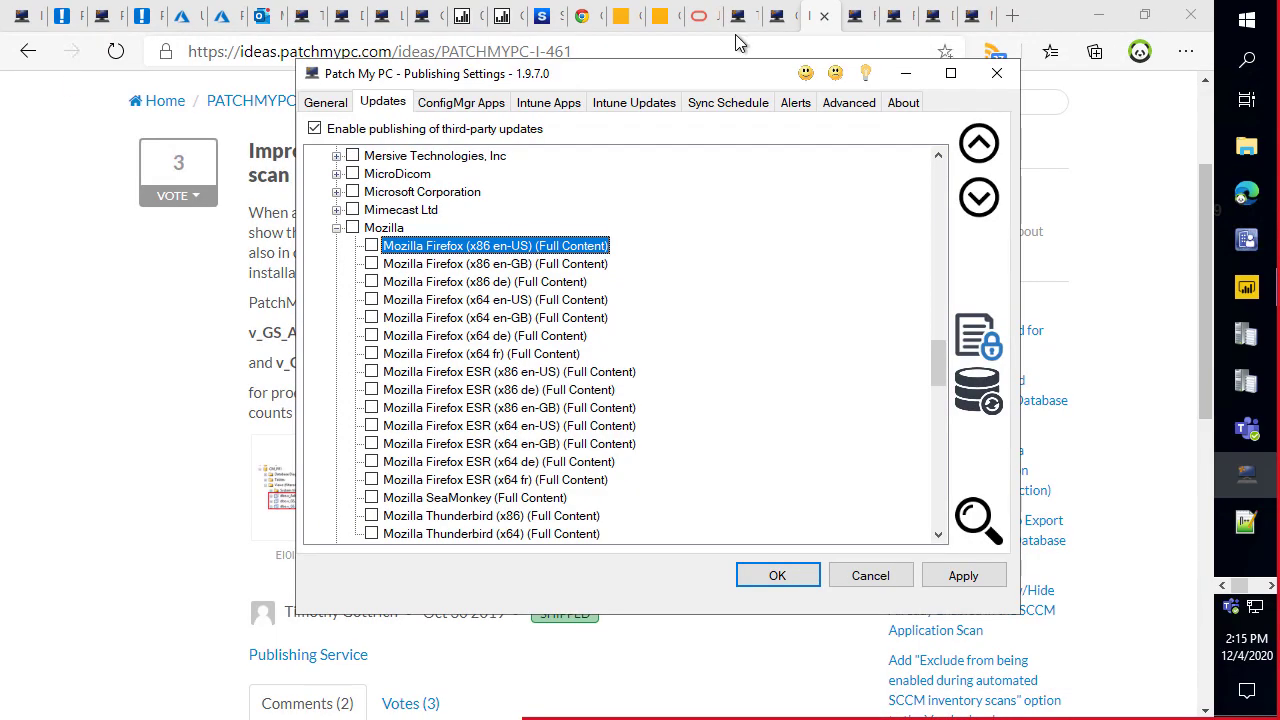
Open Enterprises > Customer Reviews from the FAQ page, then return to the 32/64-bit idea tab.
click(146, 308)
click(855, 15)
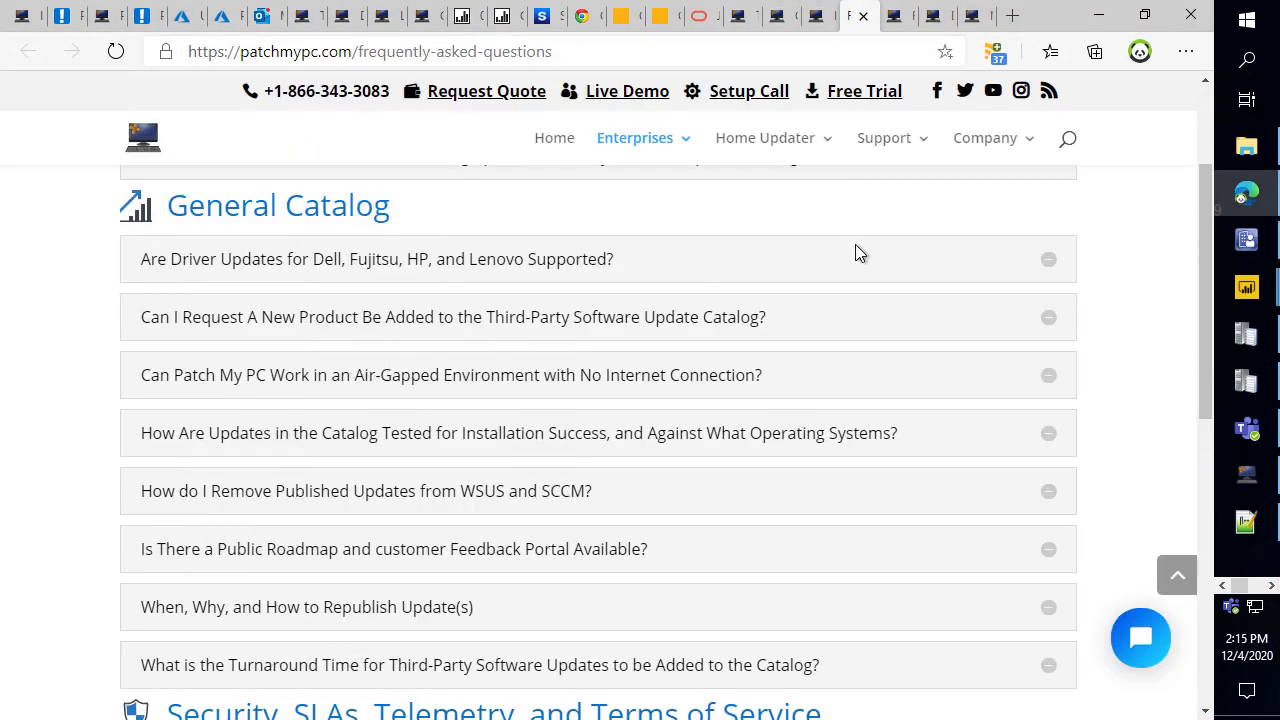
scroll(851, 234, up, 2)
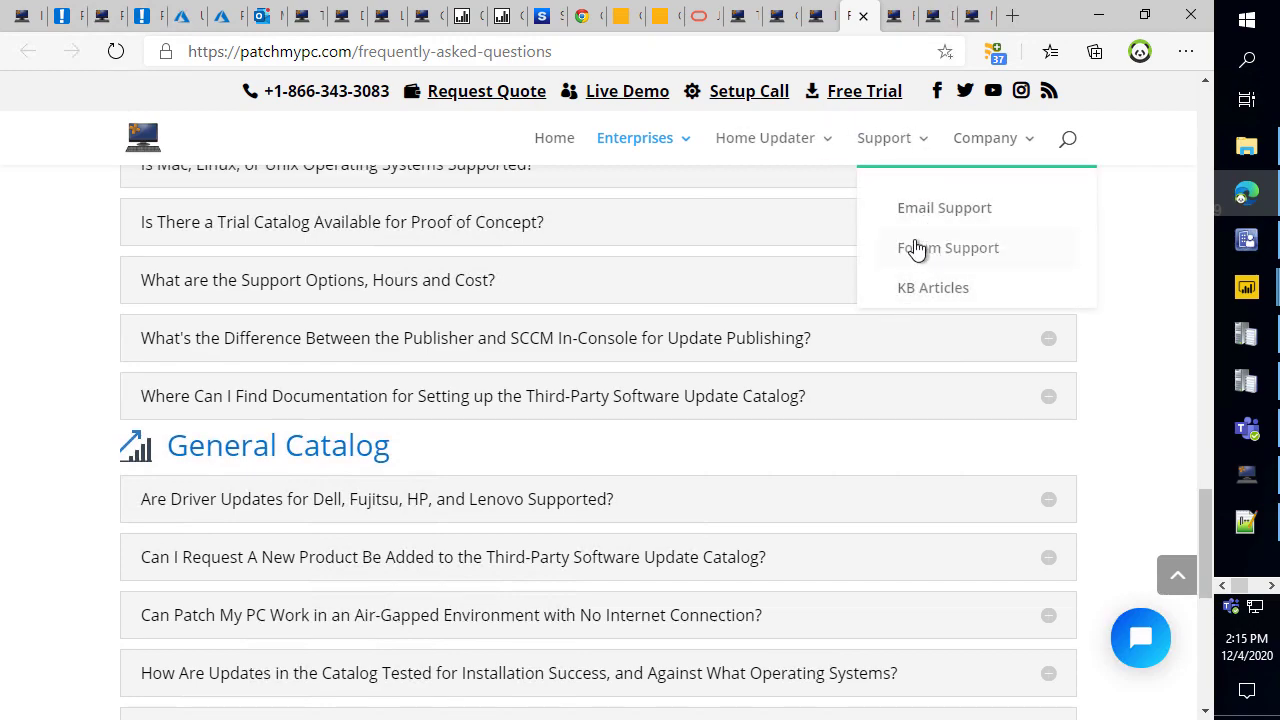
mouse_move(730, 135)
mouse_move(643, 146)
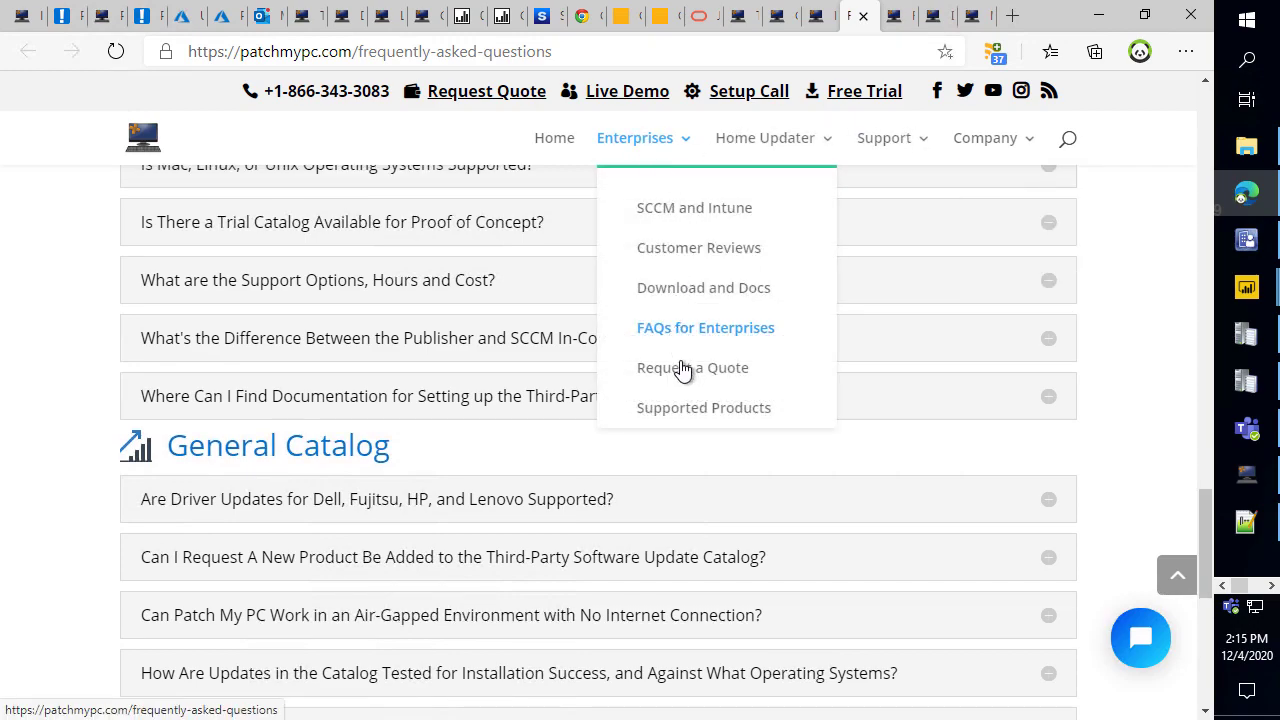
click(708, 253)
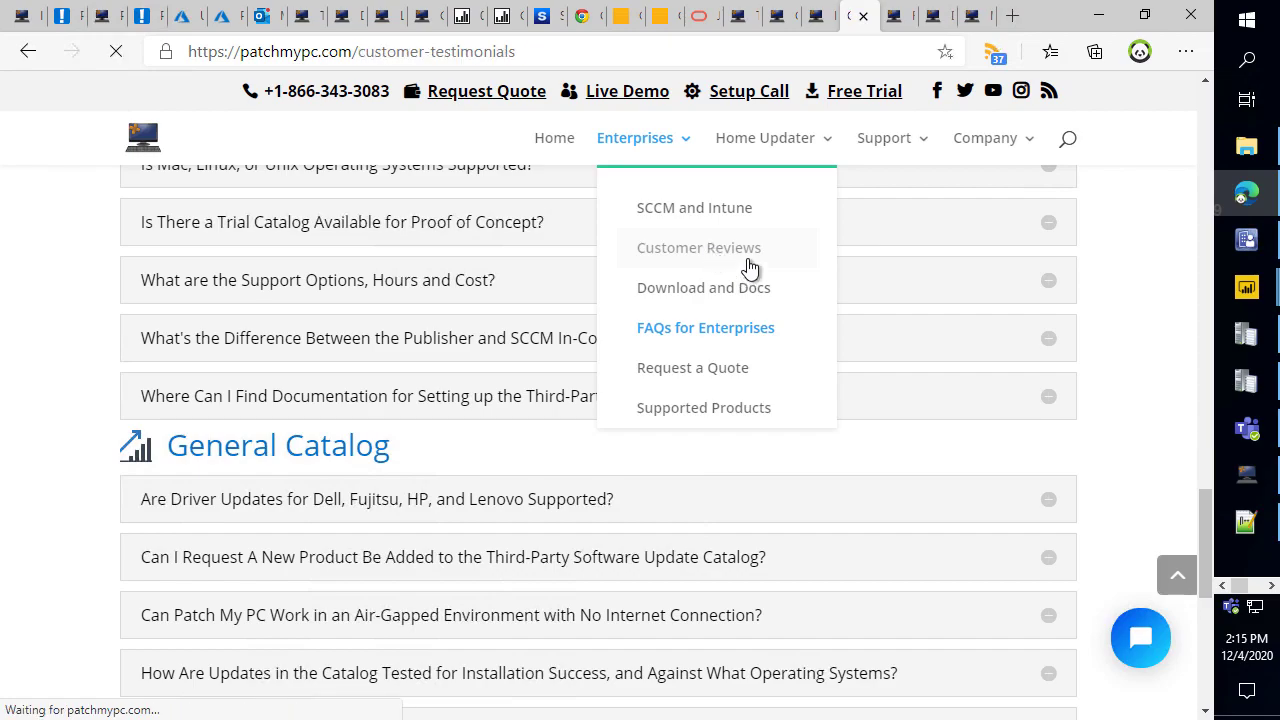
scroll(762, 341, down, 7)
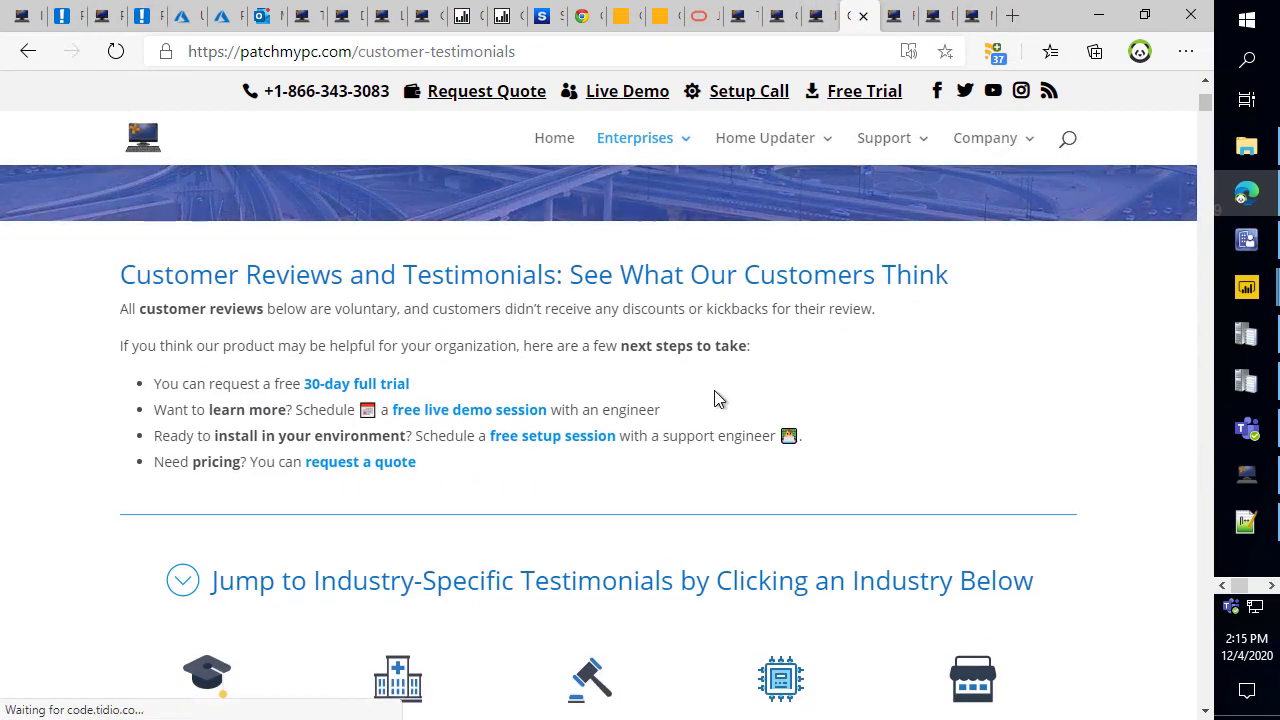
click(818, 16)
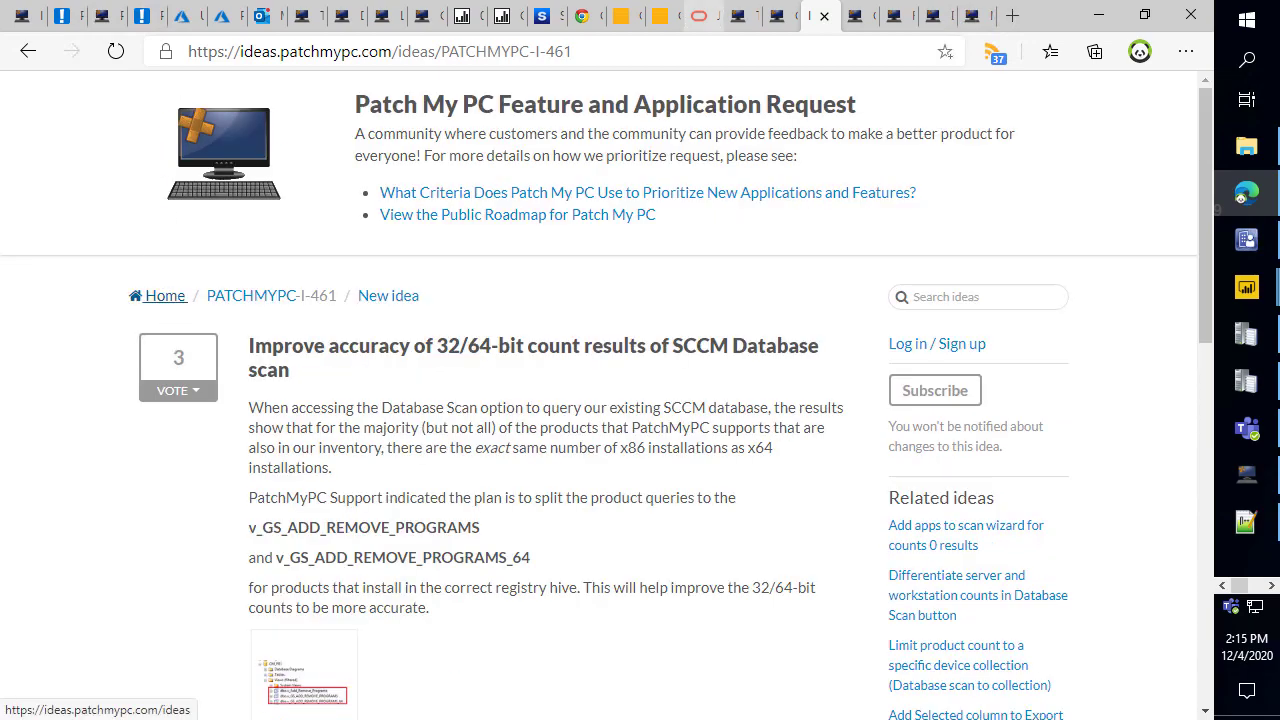
Go from the idea to the Home ideas list and open 'View the Public Roadmap for Patch My PC' in a new tab.
click(160, 295)
scroll(800, 340, down, 3)
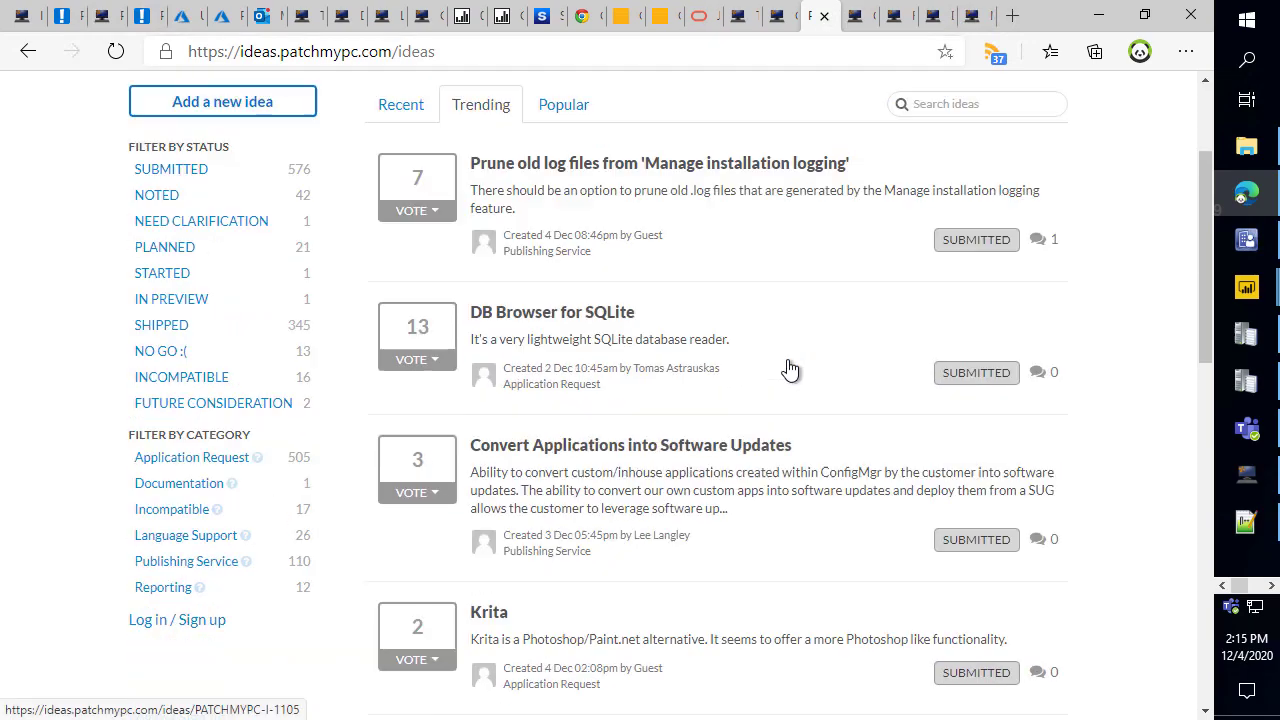
click(779, 17)
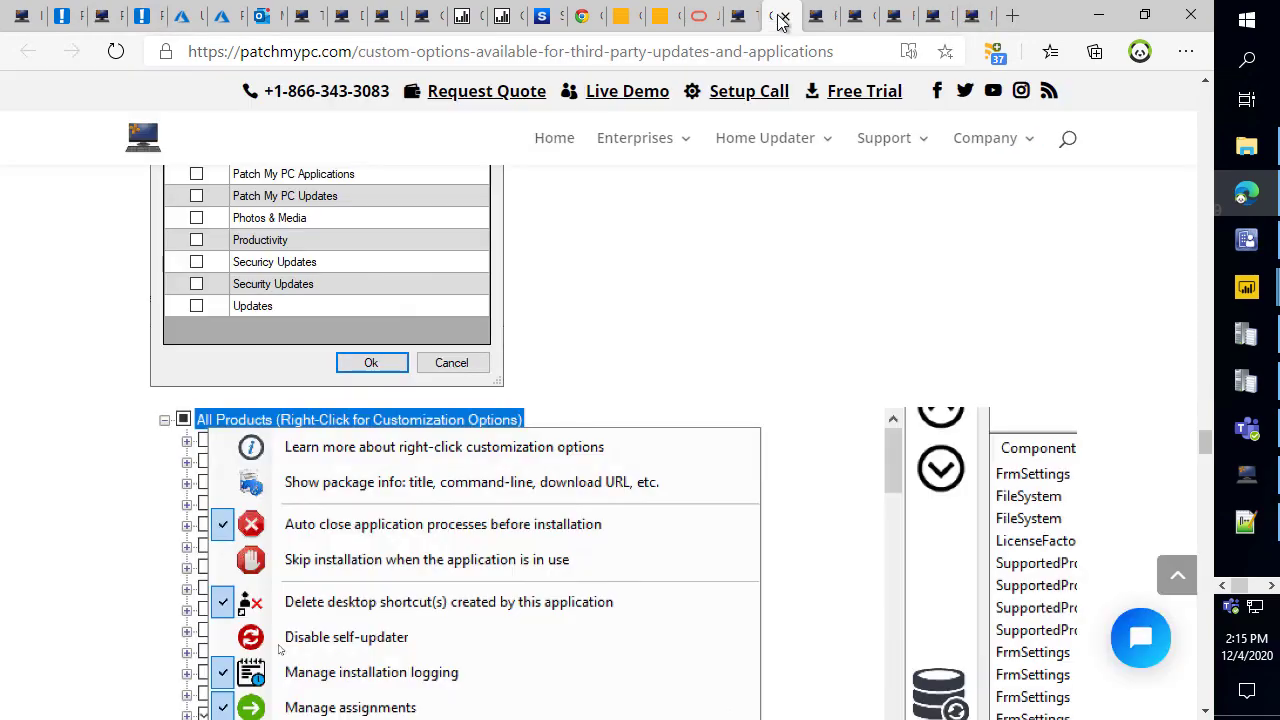
click(814, 17)
scroll(803, 171, up, 3)
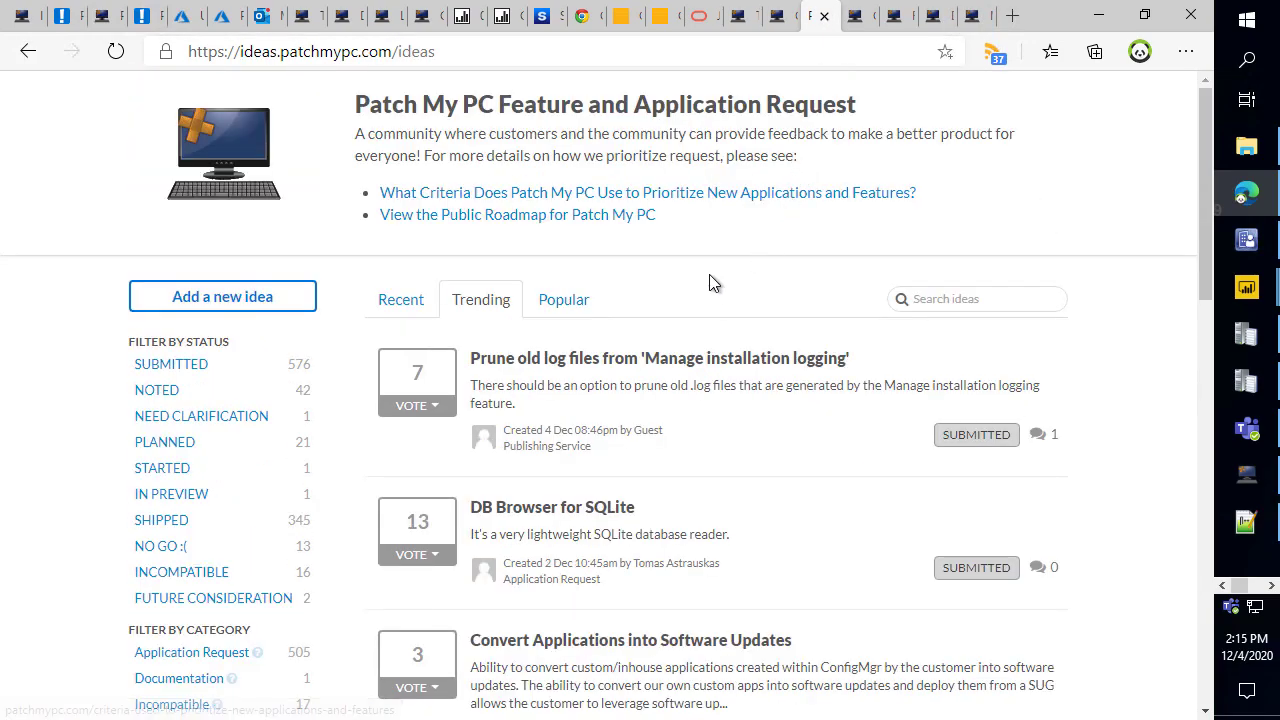
middle_click(626, 216)
click(826, 28)
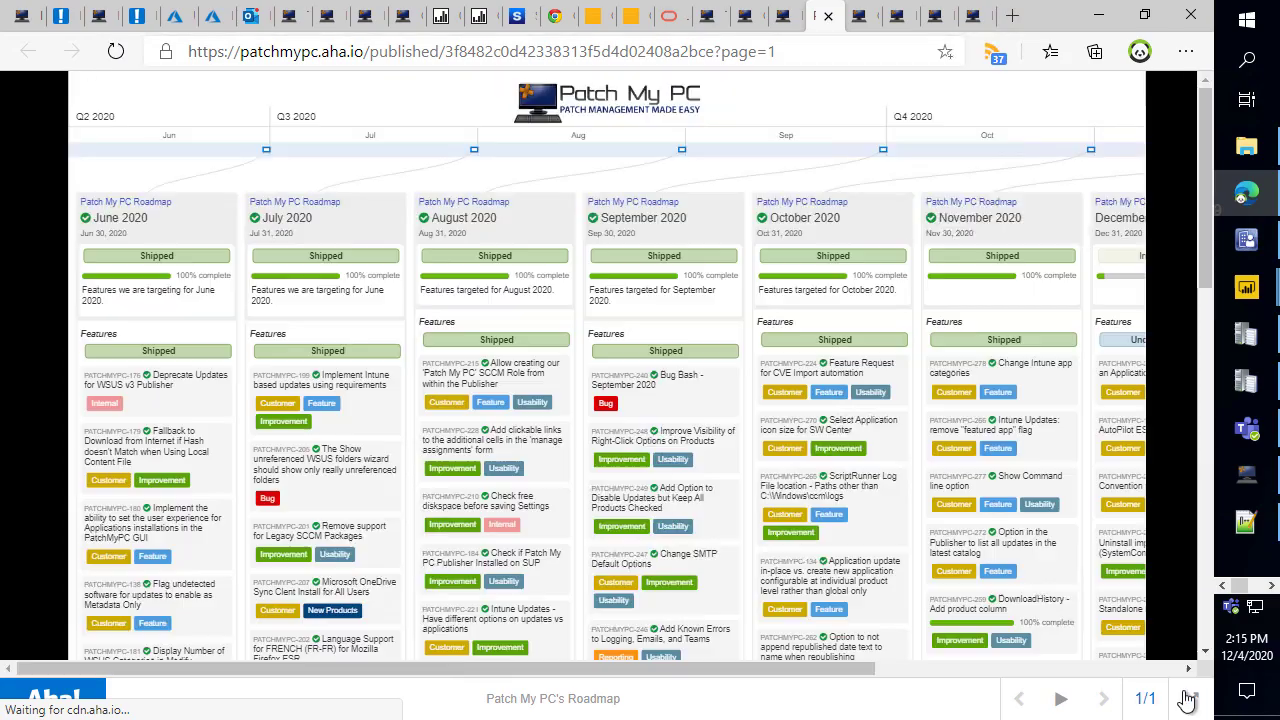
Show the roadmap full screen, point out the Customer tag, then highlight the ideas site's base address.
click(1191, 698)
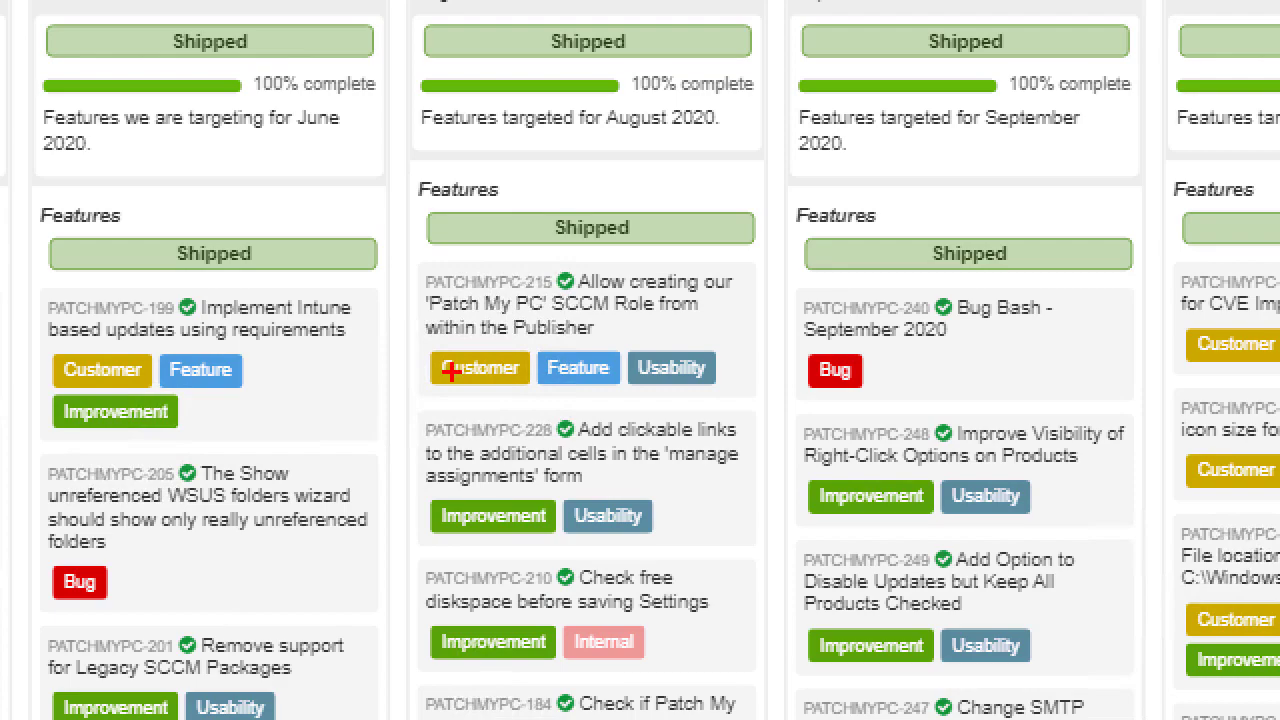
drag(413, 372, 330, 424)
key(Escape)
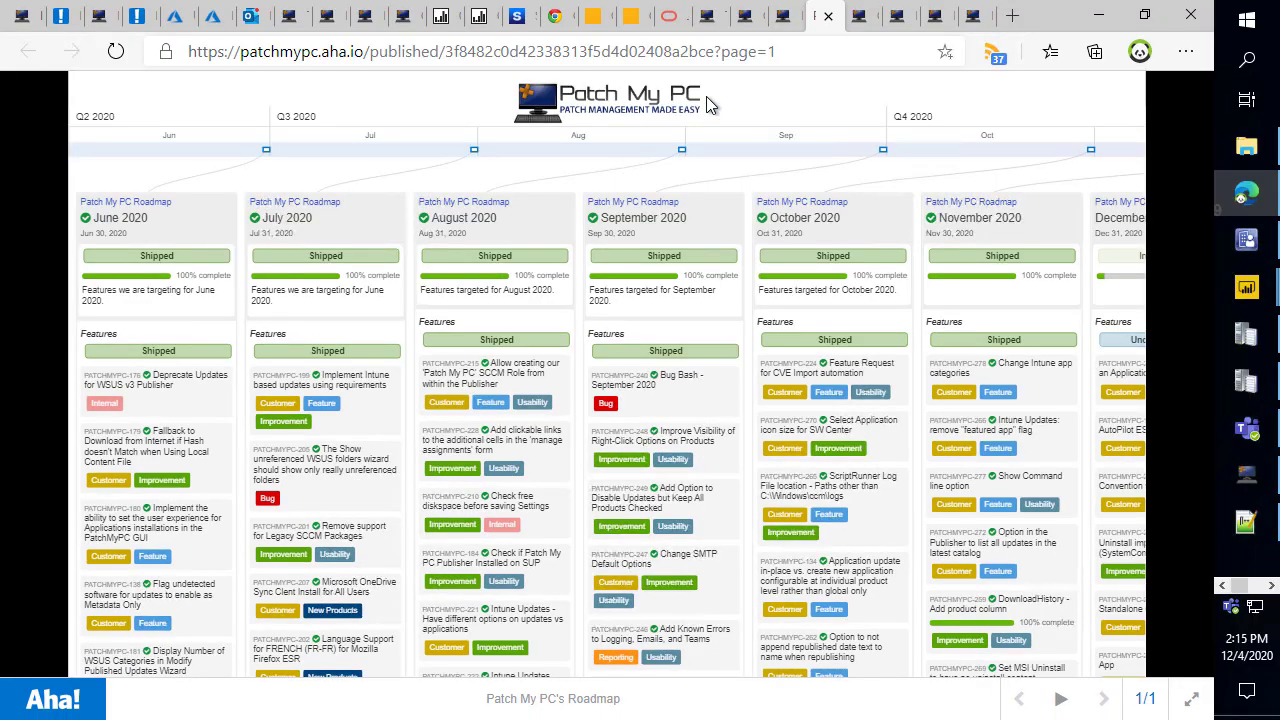
click(787, 16)
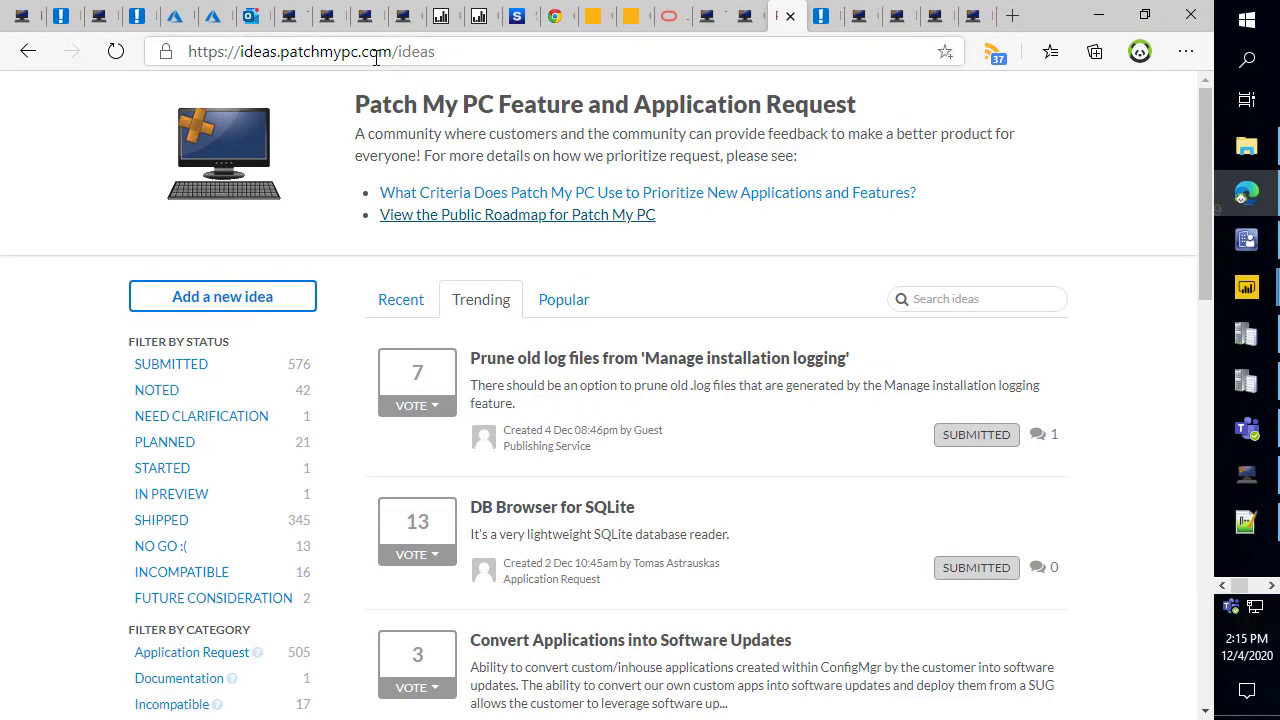
drag(393, 52, 50, 67)
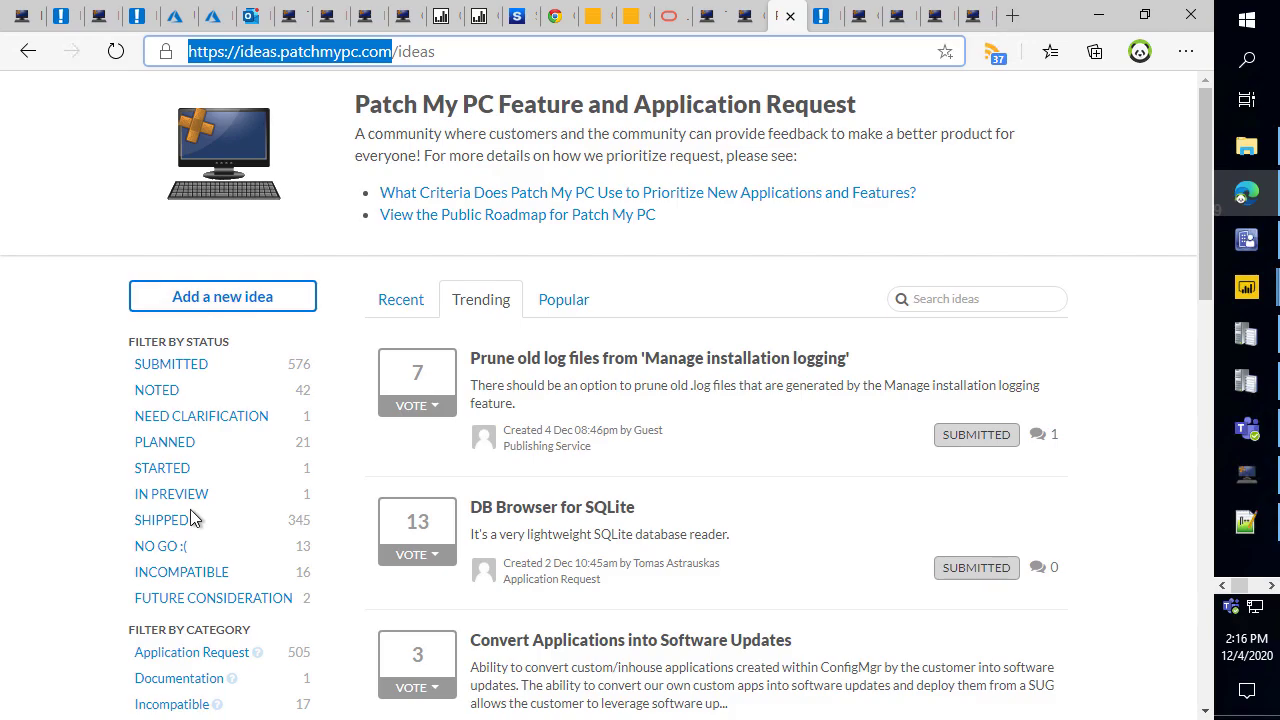
click(101, 536)
scroll(579, 468, down, 12)
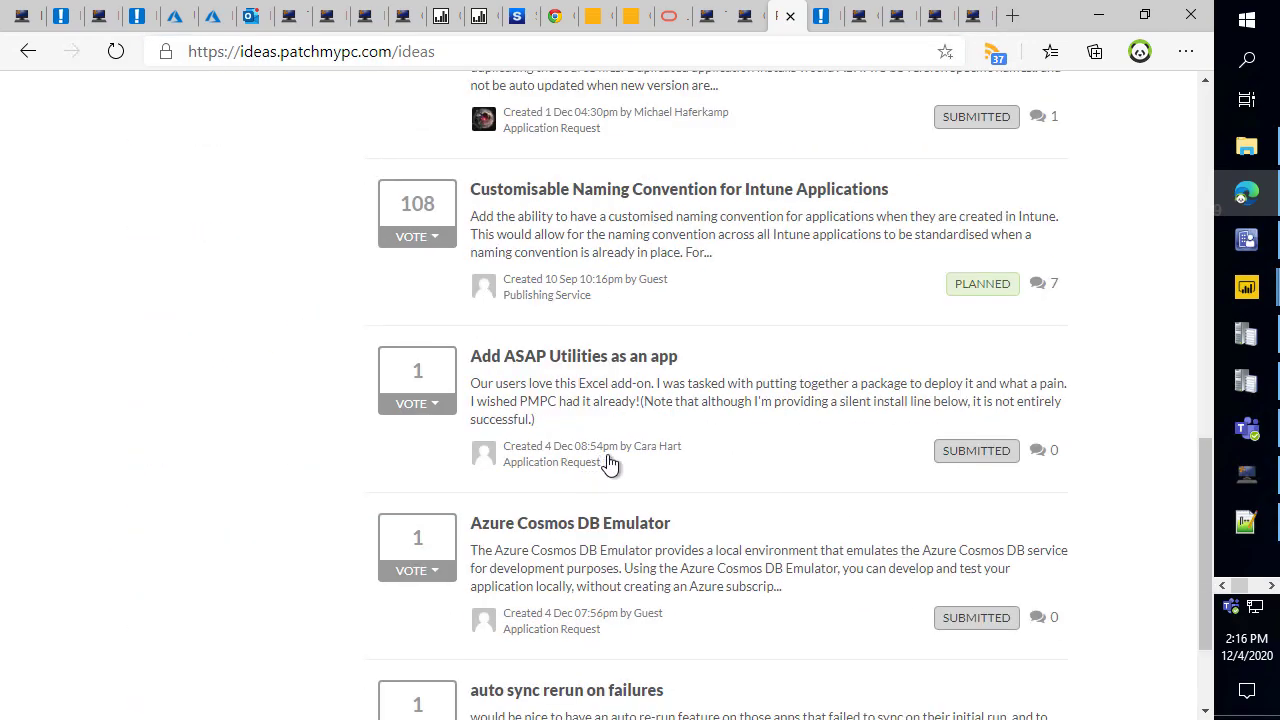
Outline roadmap columns in red, including December 2020, then go back to the Ideas portal list.
click(818, 16)
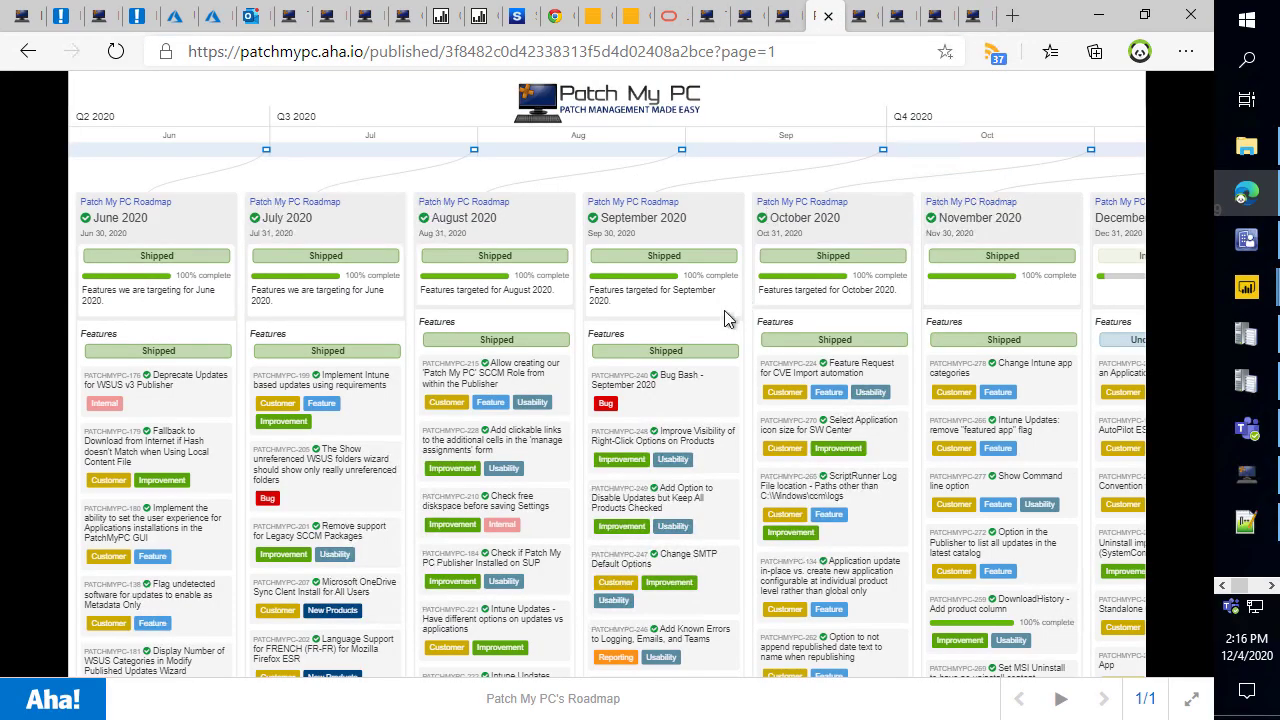
scroll(720, 330, down, 3)
scroll(715, 422, down, 5)
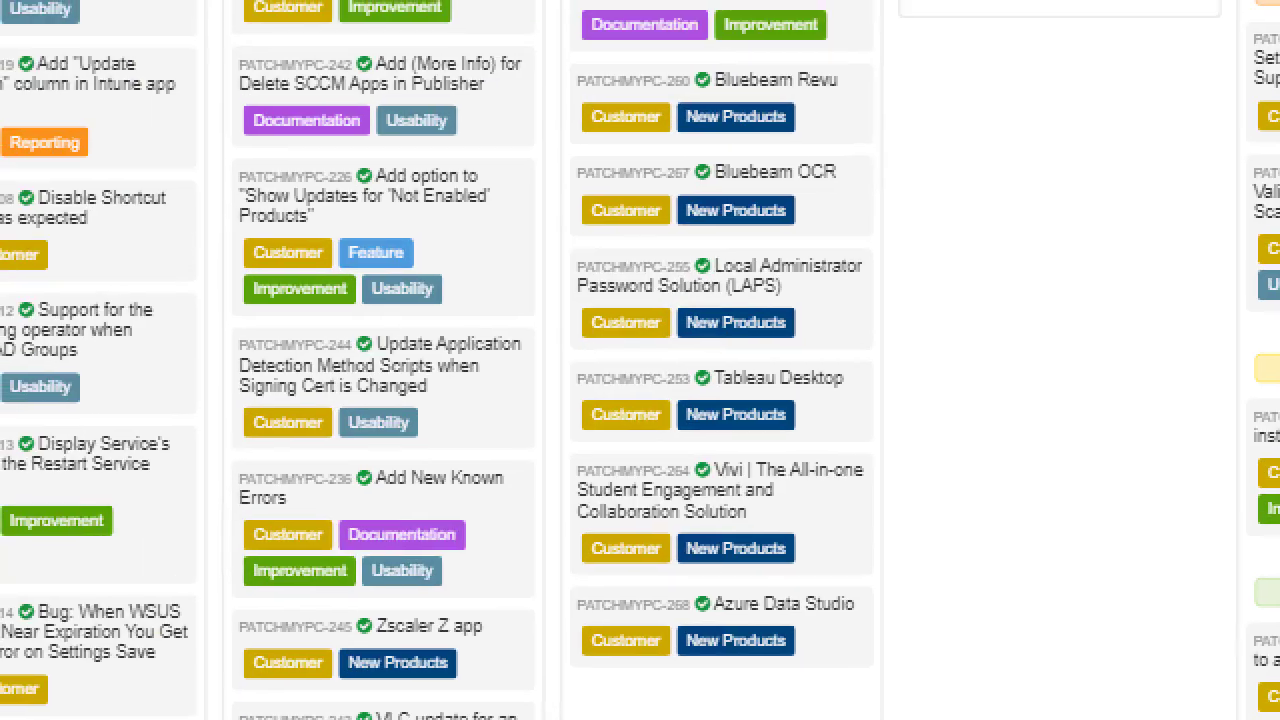
mouse_move(569, 64)
mouse_down()
mouse_move(922, 290)
mouse_move(926, 680)
mouse_move(902, 682)
mouse_up()
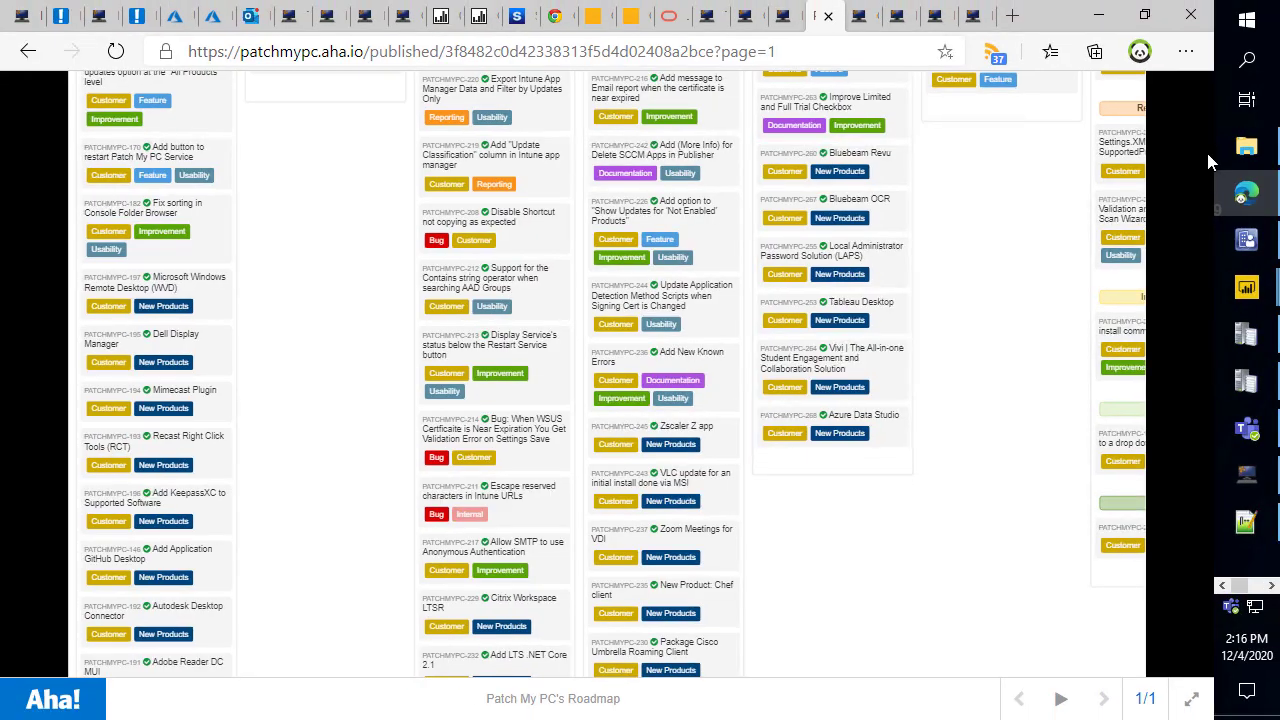
drag(877, 677, 1097, 654)
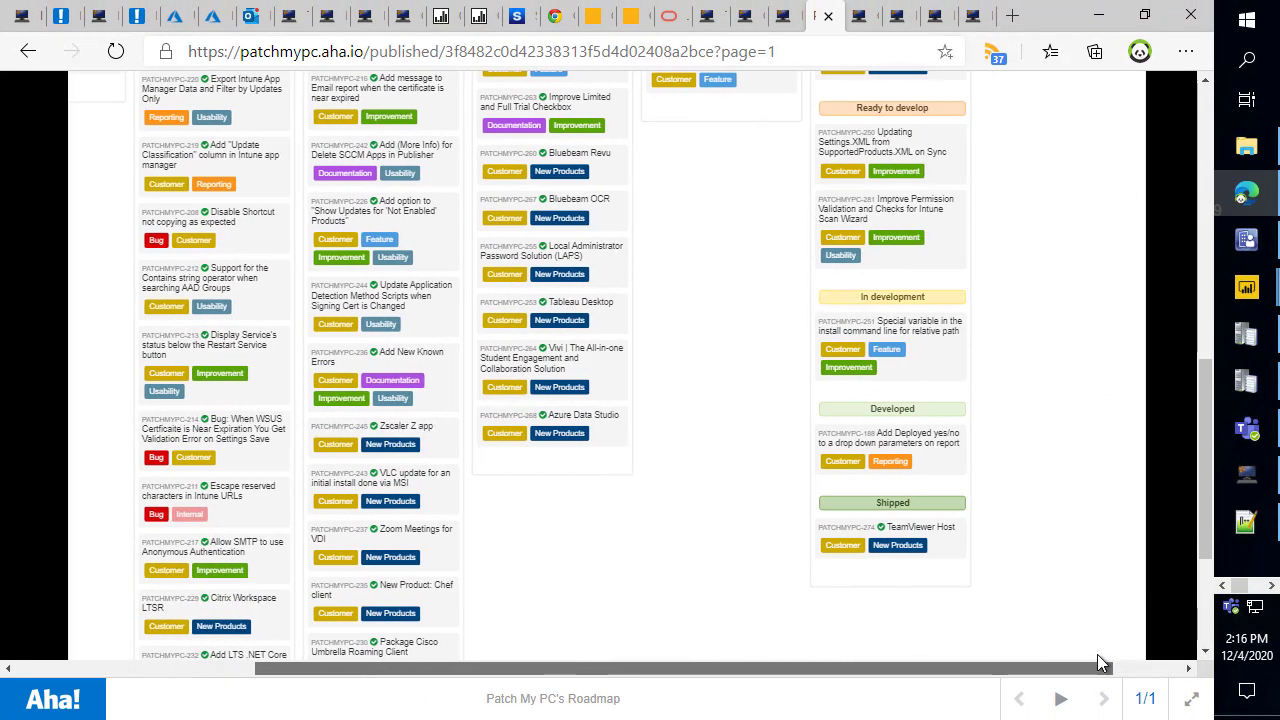
scroll(1023, 429, up, 10)
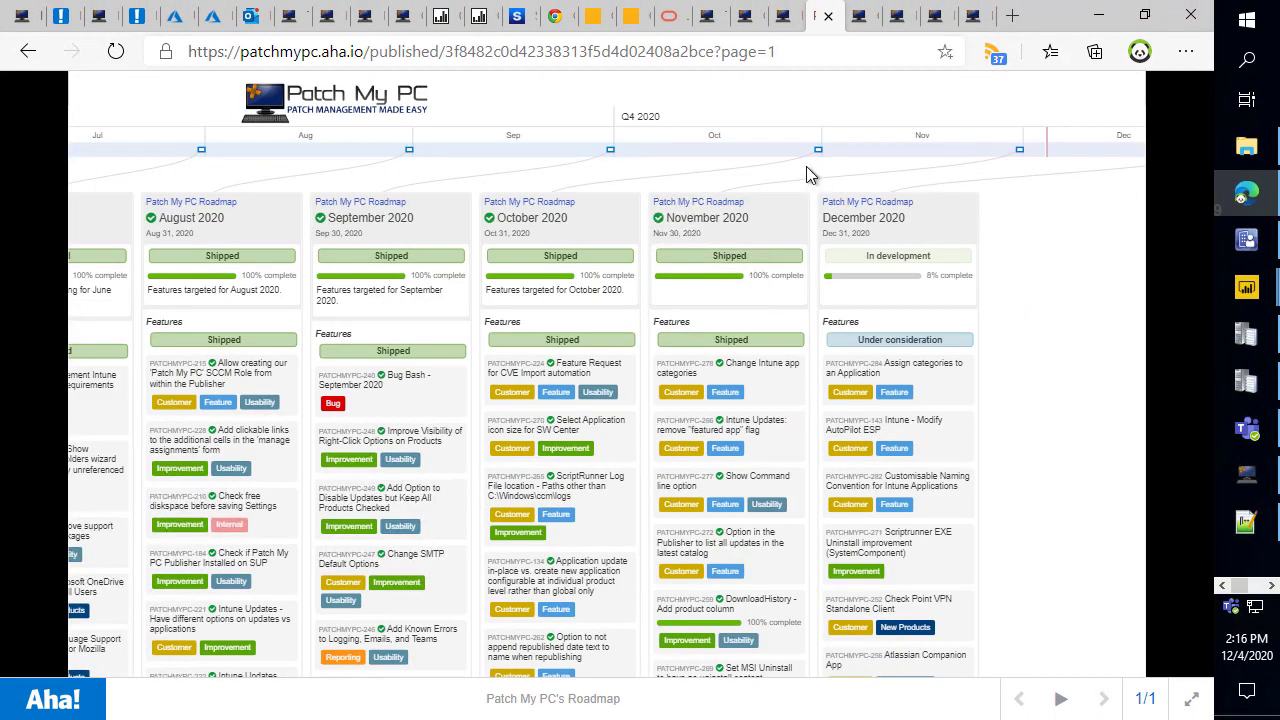
mouse_move(811, 182)
mouse_down()
mouse_move(1006, 398)
mouse_move(1000, 562)
mouse_move(975, 663)
mouse_up()
key(Escape)
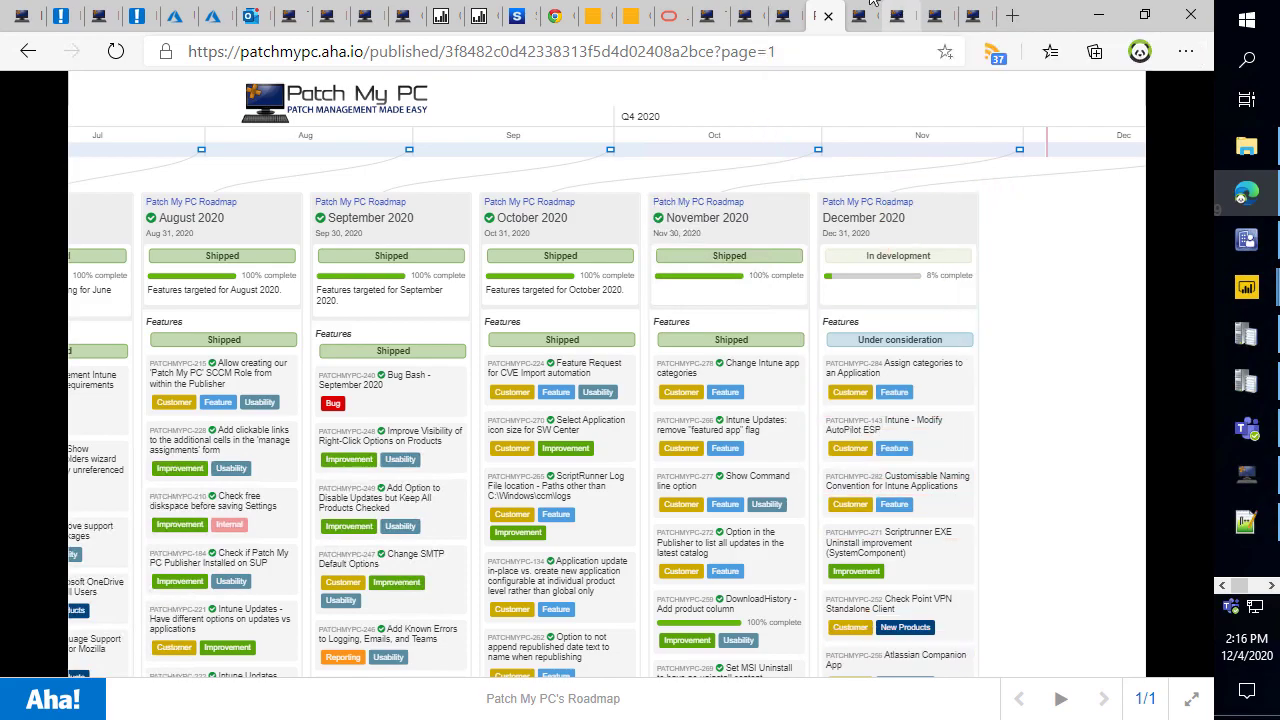
click(786, 18)
scroll(728, 327, down, 2)
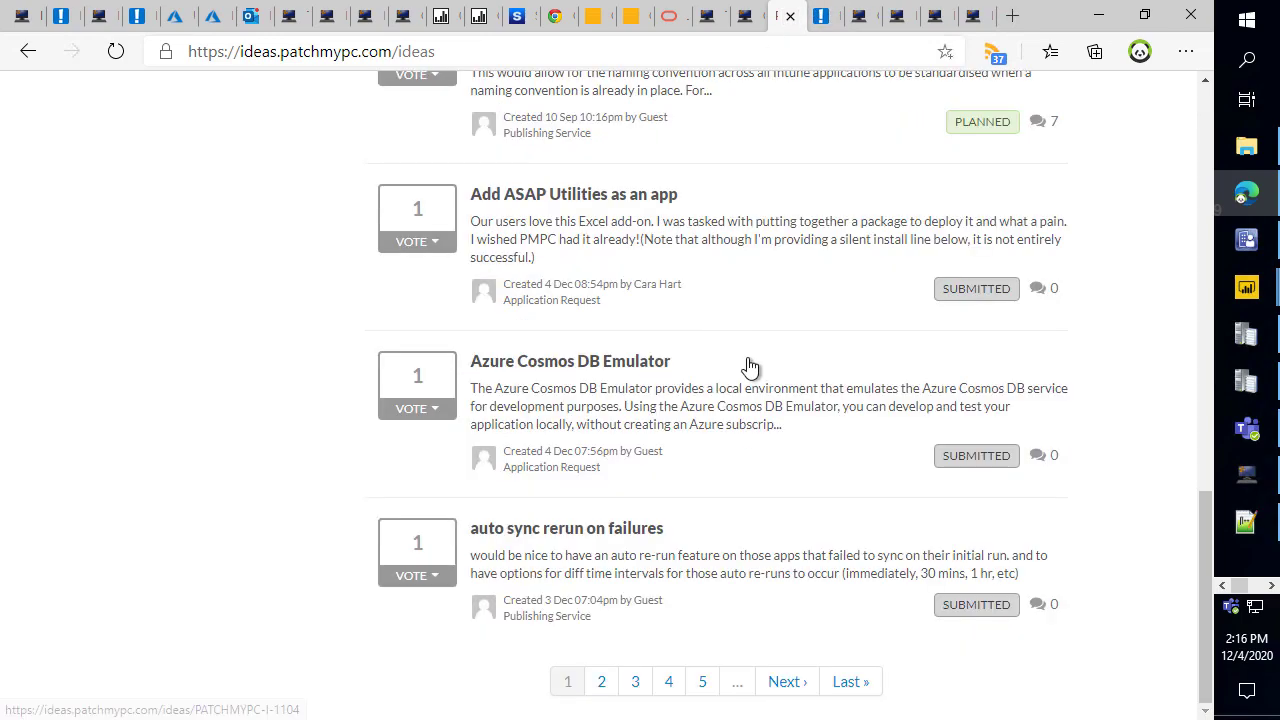
Sort the ideas list by Popular and scroll through the ranked ideas.
scroll(745, 360, up, 10)
click(563, 302)
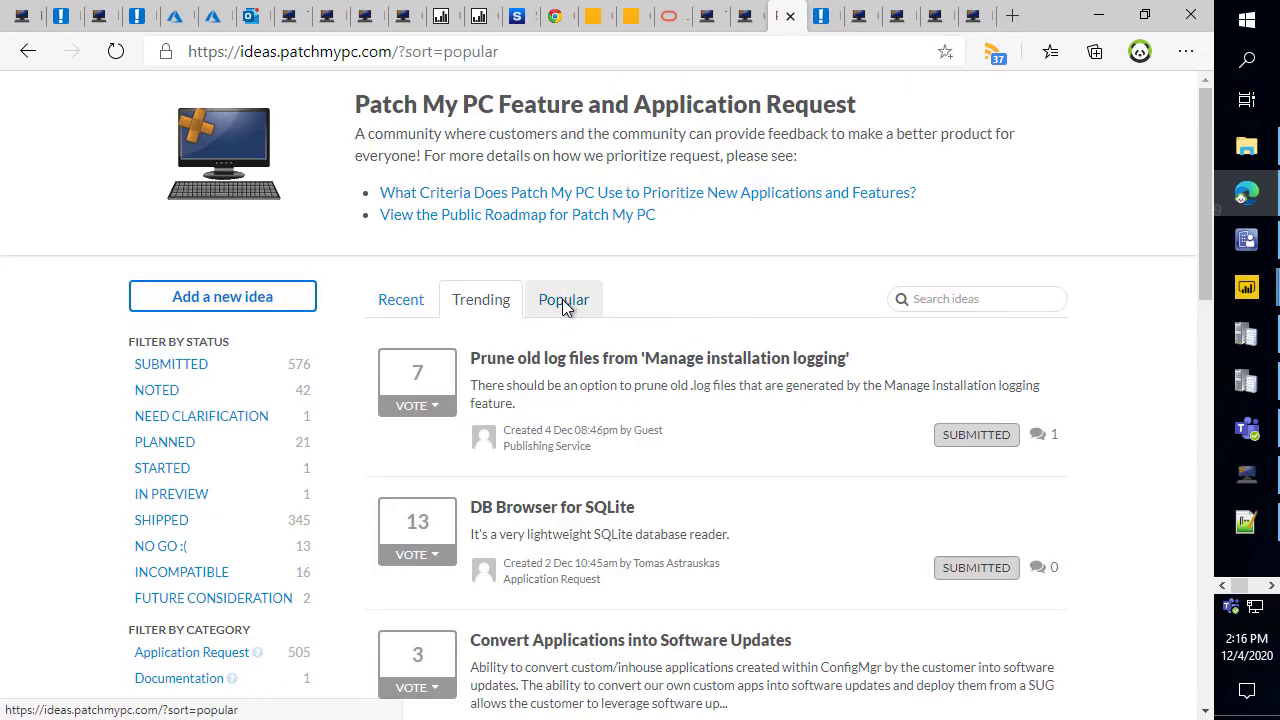
scroll(764, 430, down, 6)
scroll(764, 416, down, 1)
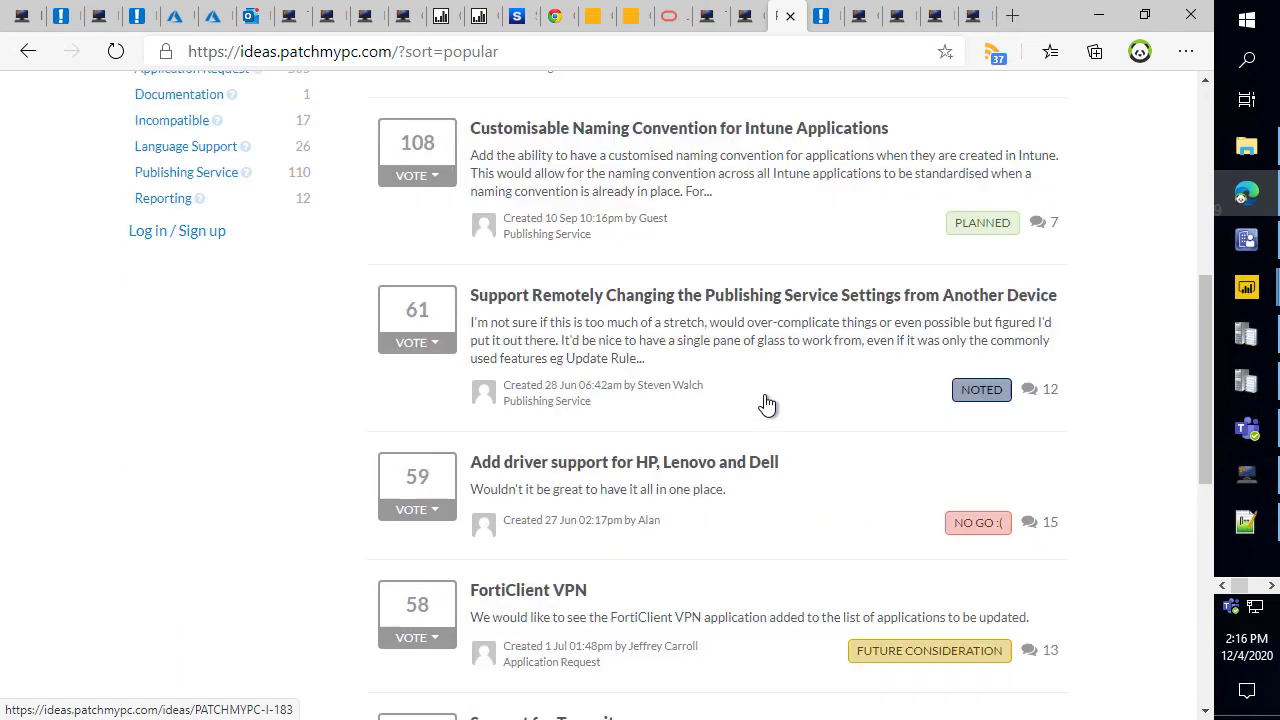
scroll(766, 403, up, 3)
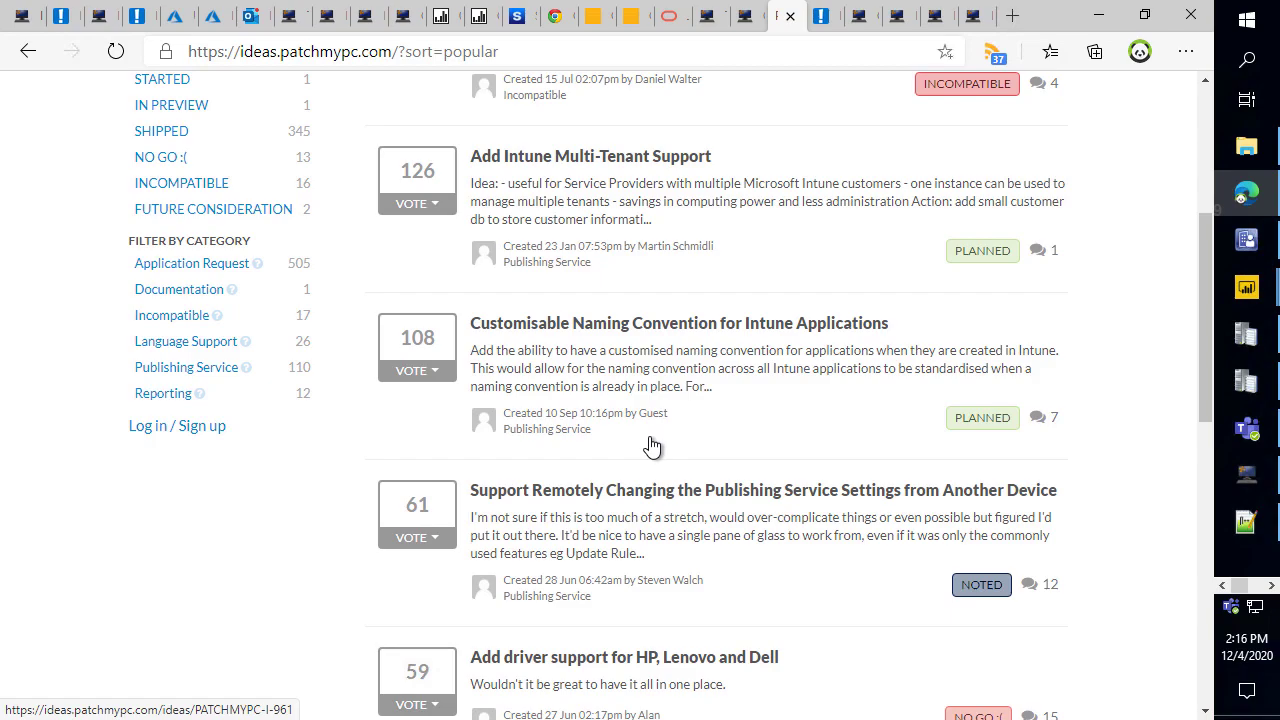
scroll(660, 440, down, 2)
scroll(772, 356, down, 2)
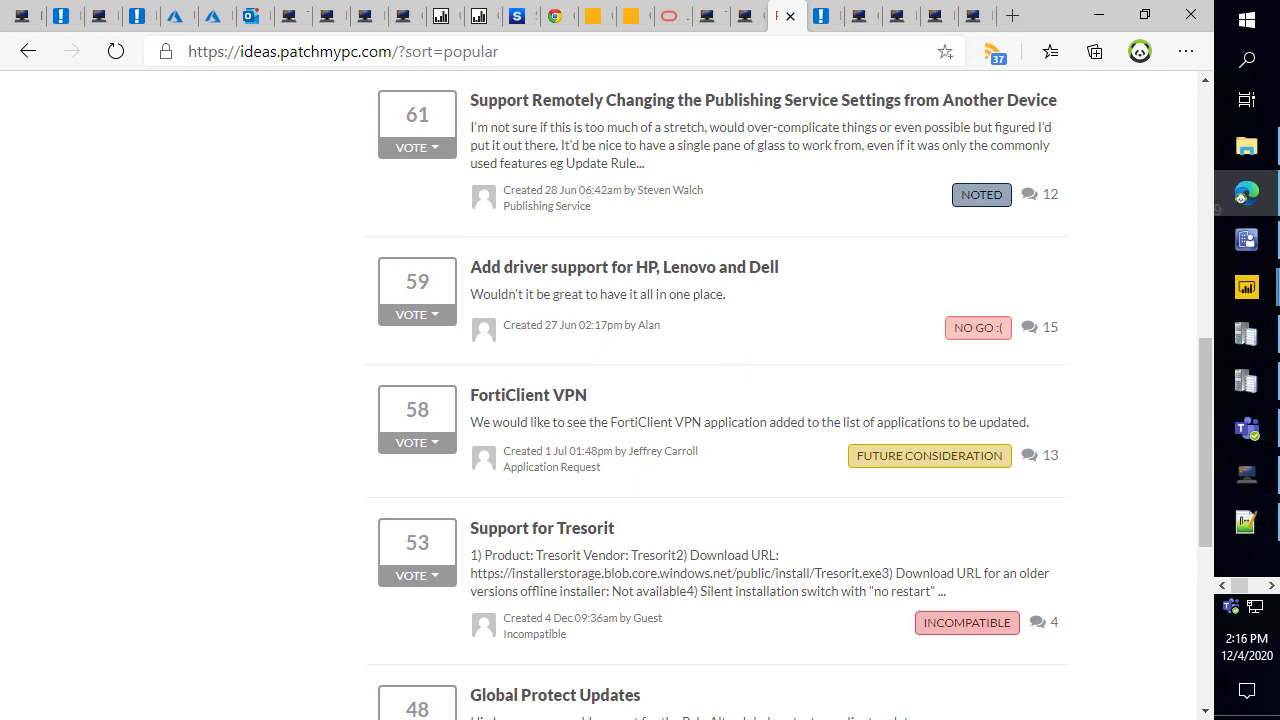
Show the Publishing Settings About and Sync Schedule tabs, then bring the browser back.
key(alt+Tab)
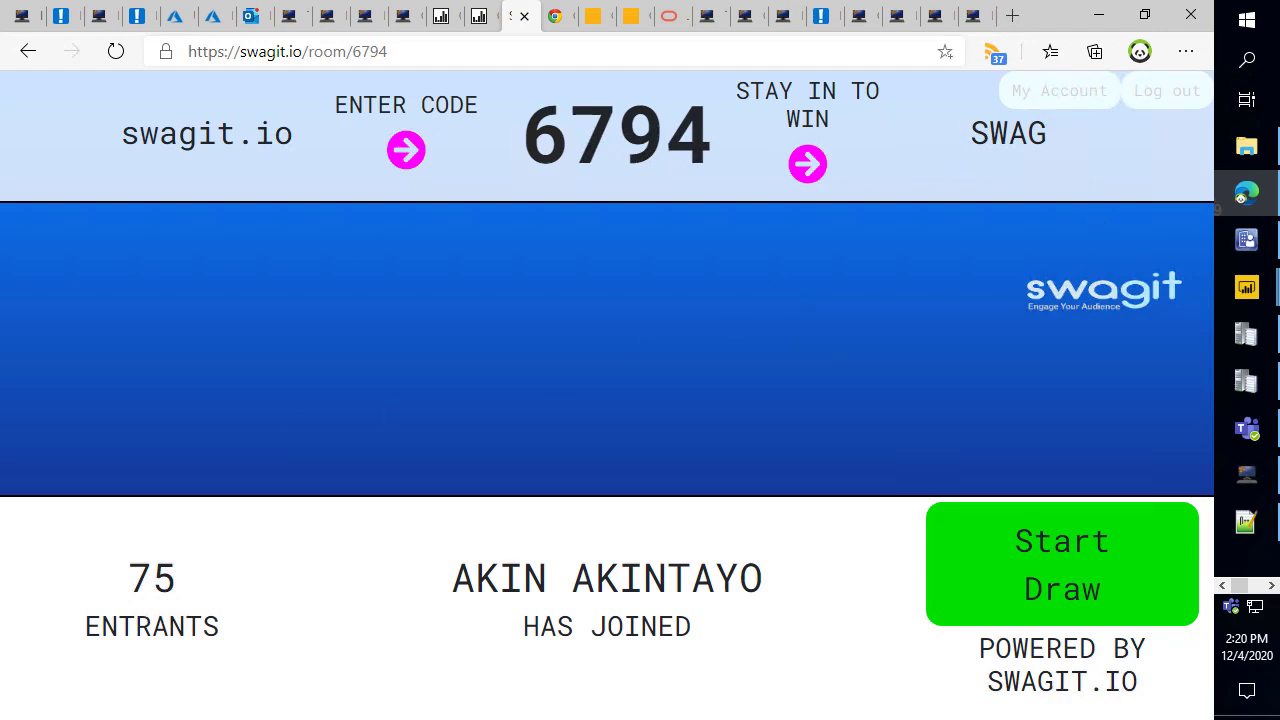
click(1255, 484)
click(903, 102)
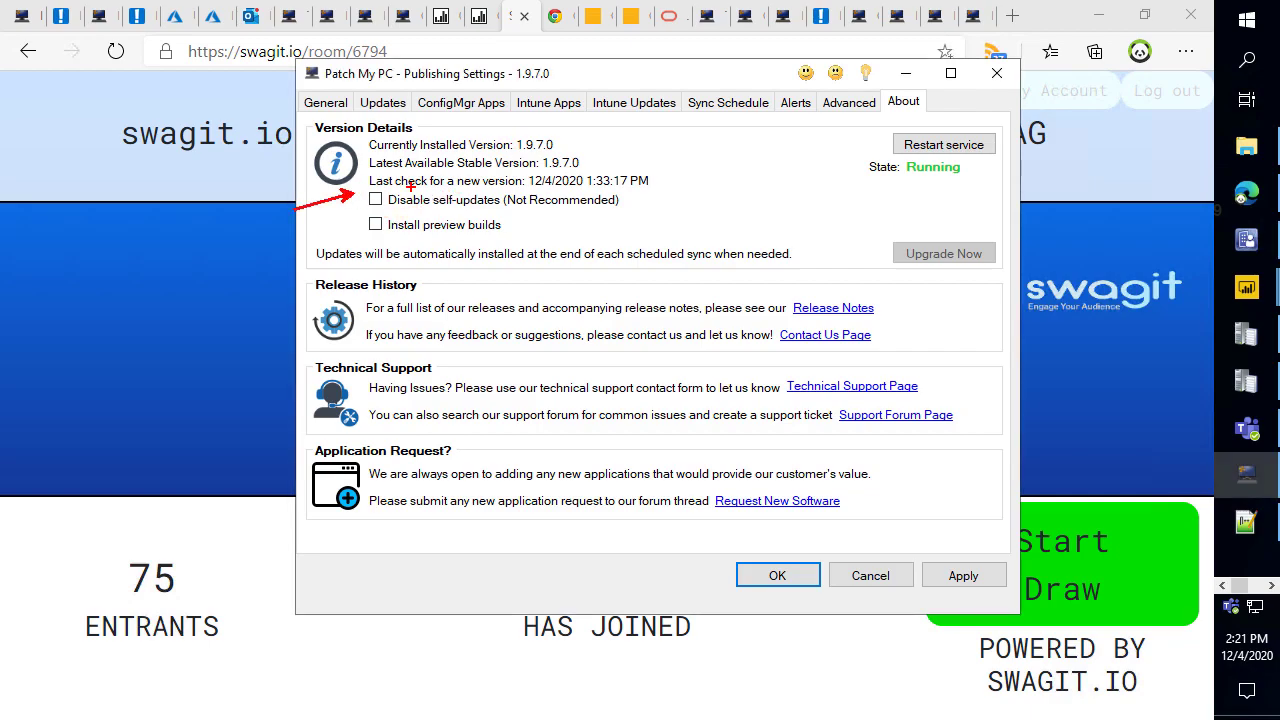
click(728, 104)
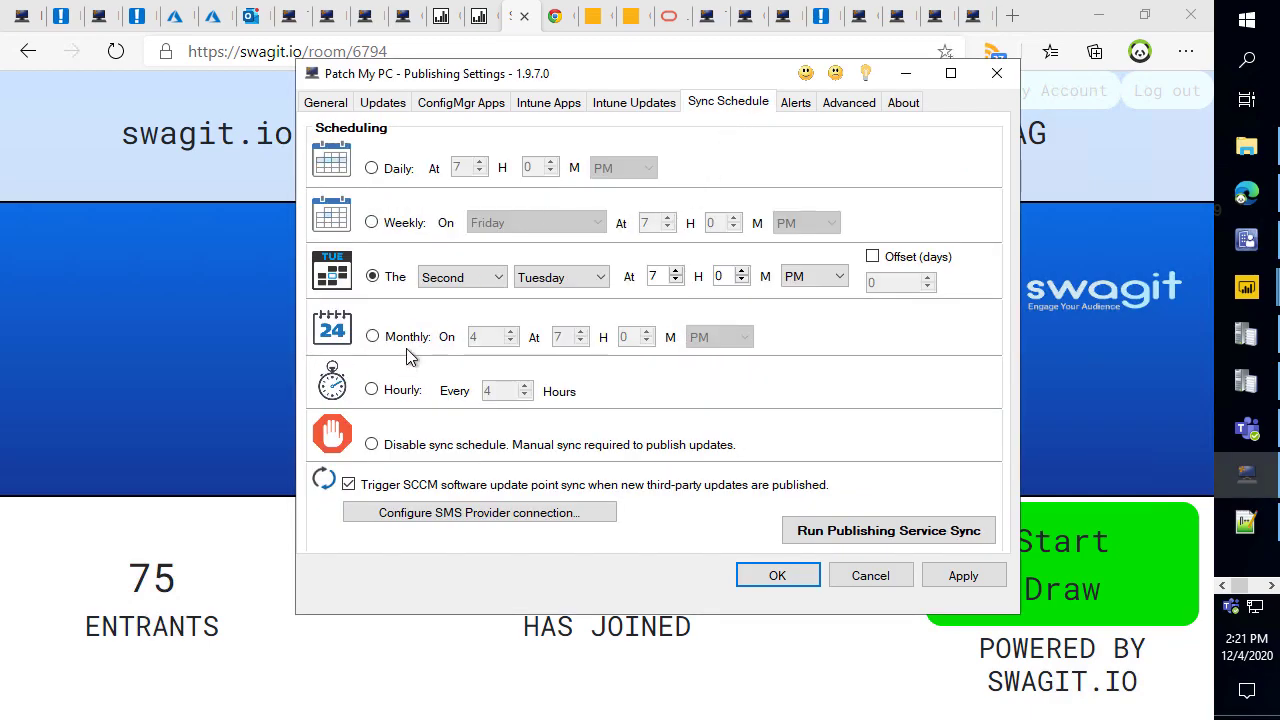
click(210, 454)
Open the download and documentation page's production release history and mark the improvements text.
click(405, 17)
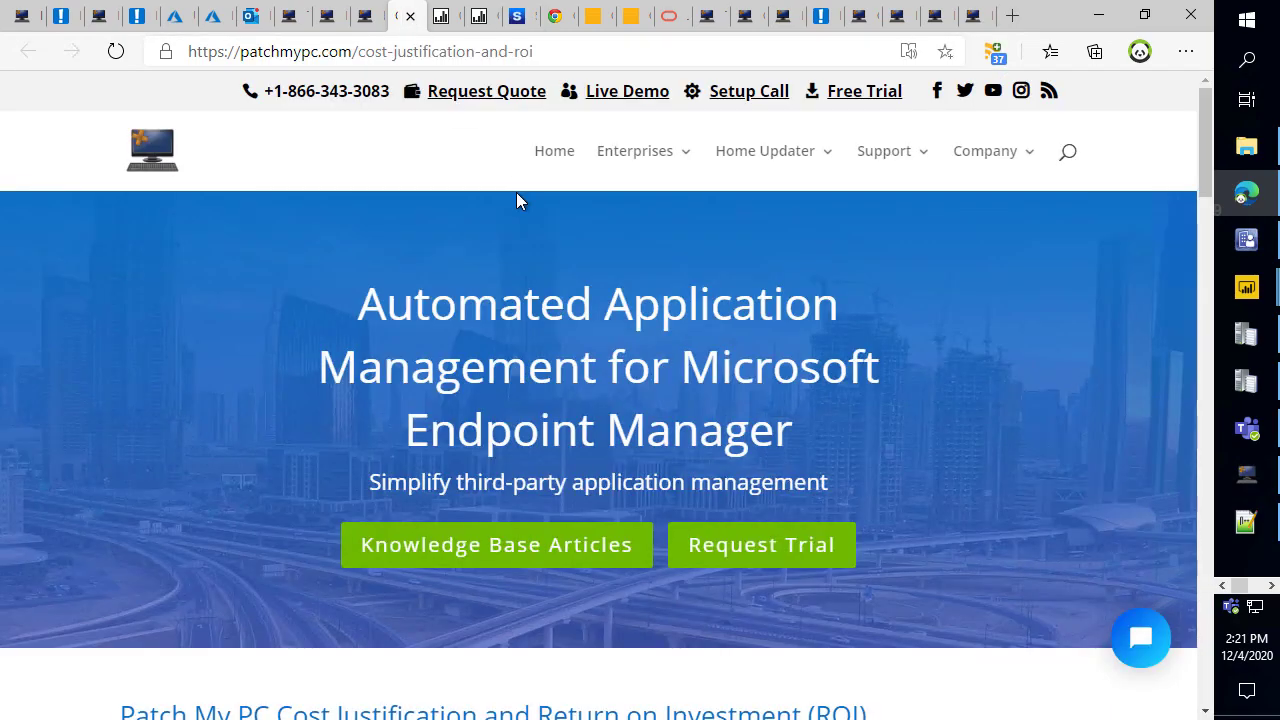
mouse_move(630, 168)
click(672, 316)
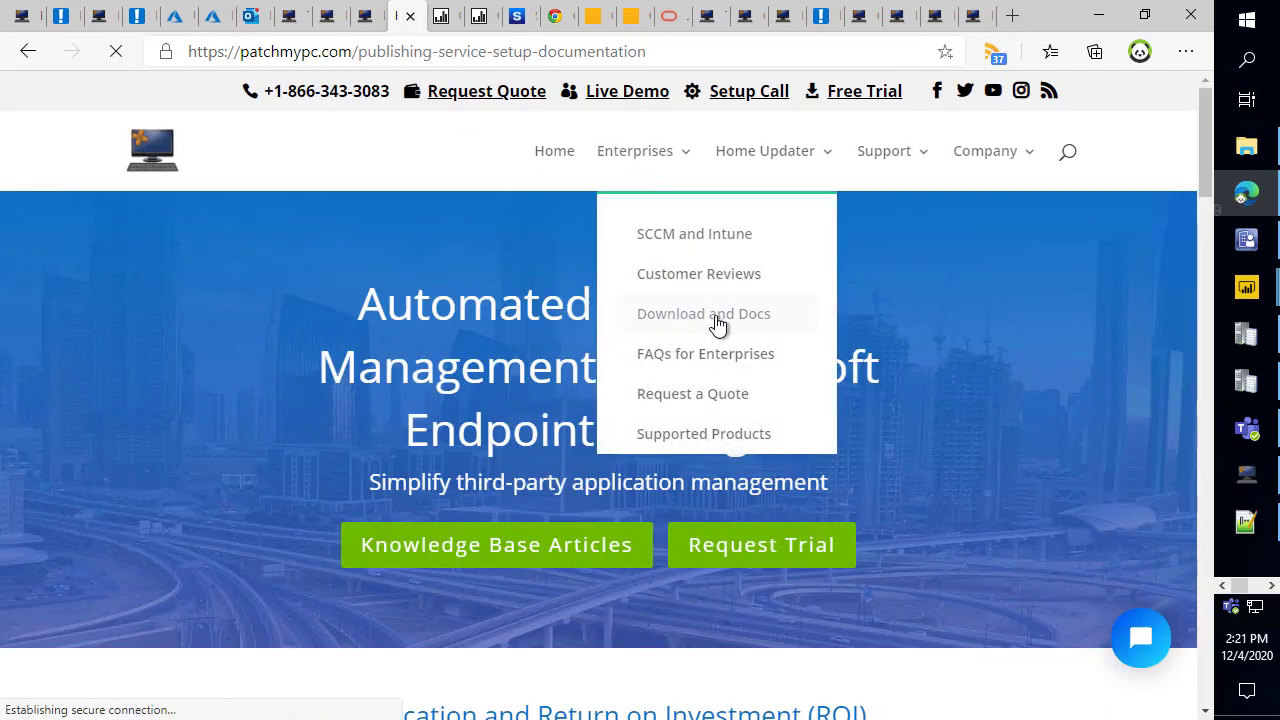
scroll(666, 279, down, 5)
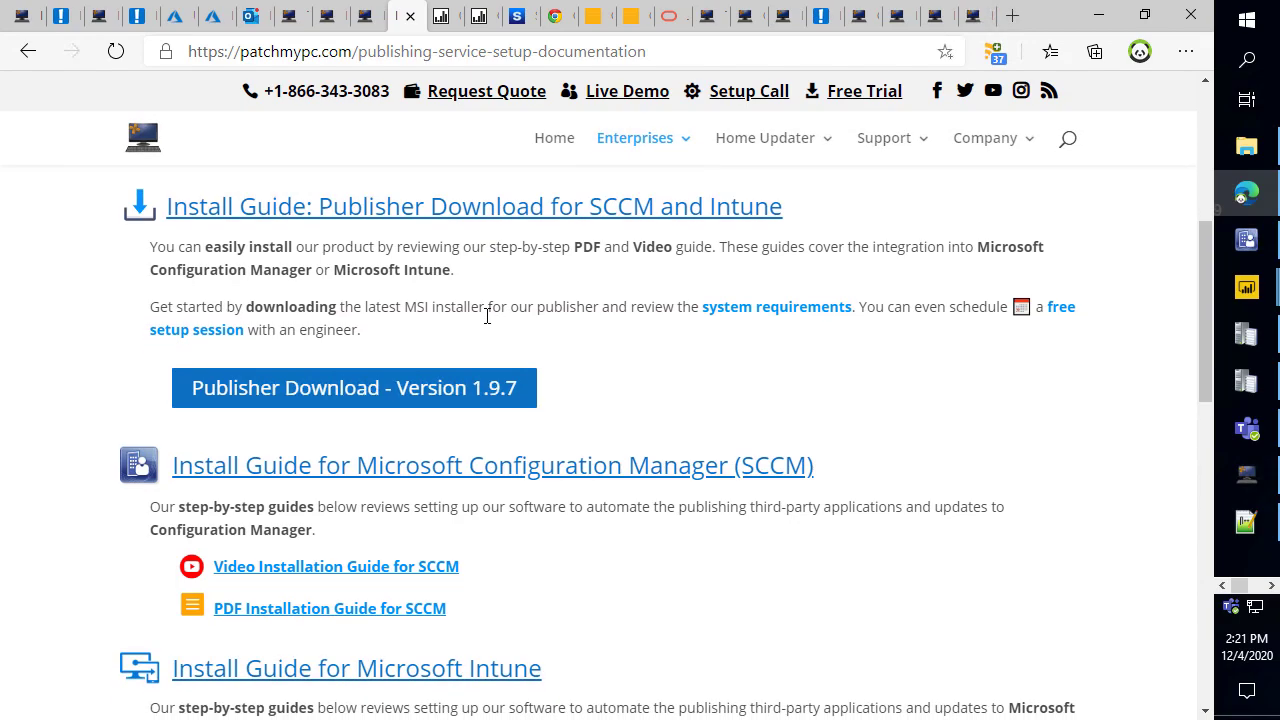
scroll(470, 400, down, 3)
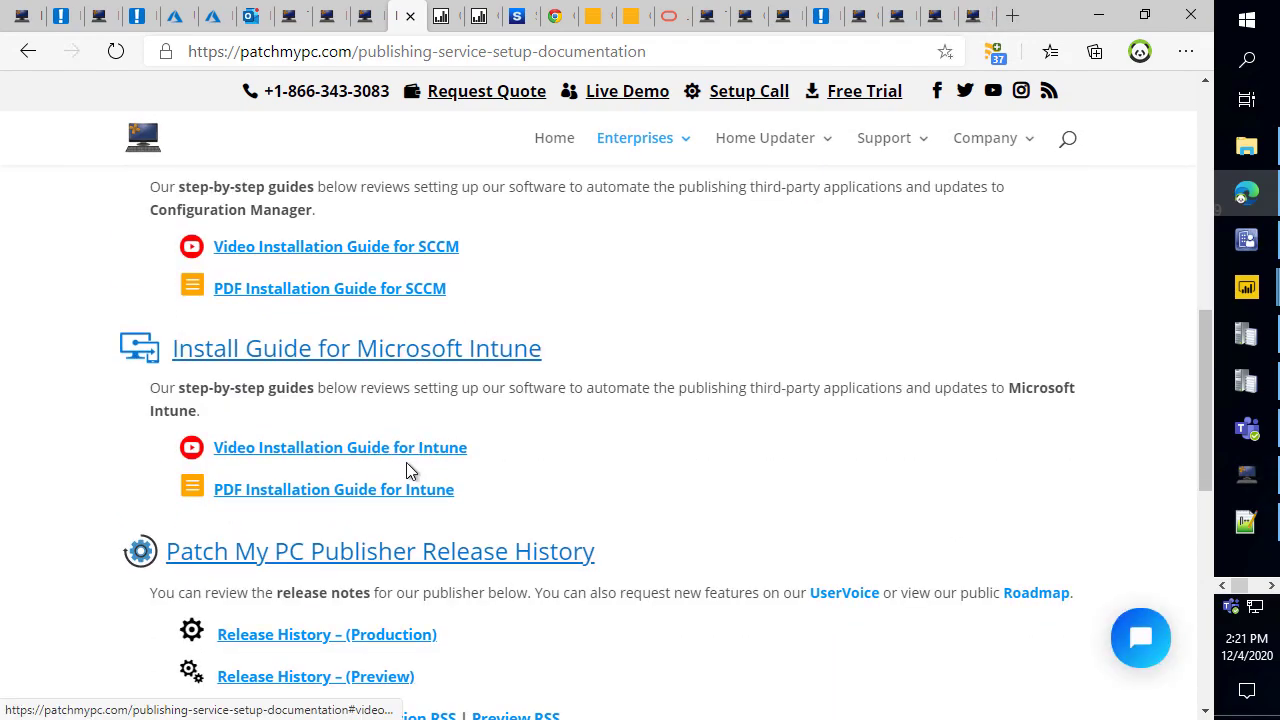
scroll(412, 448, down, 2)
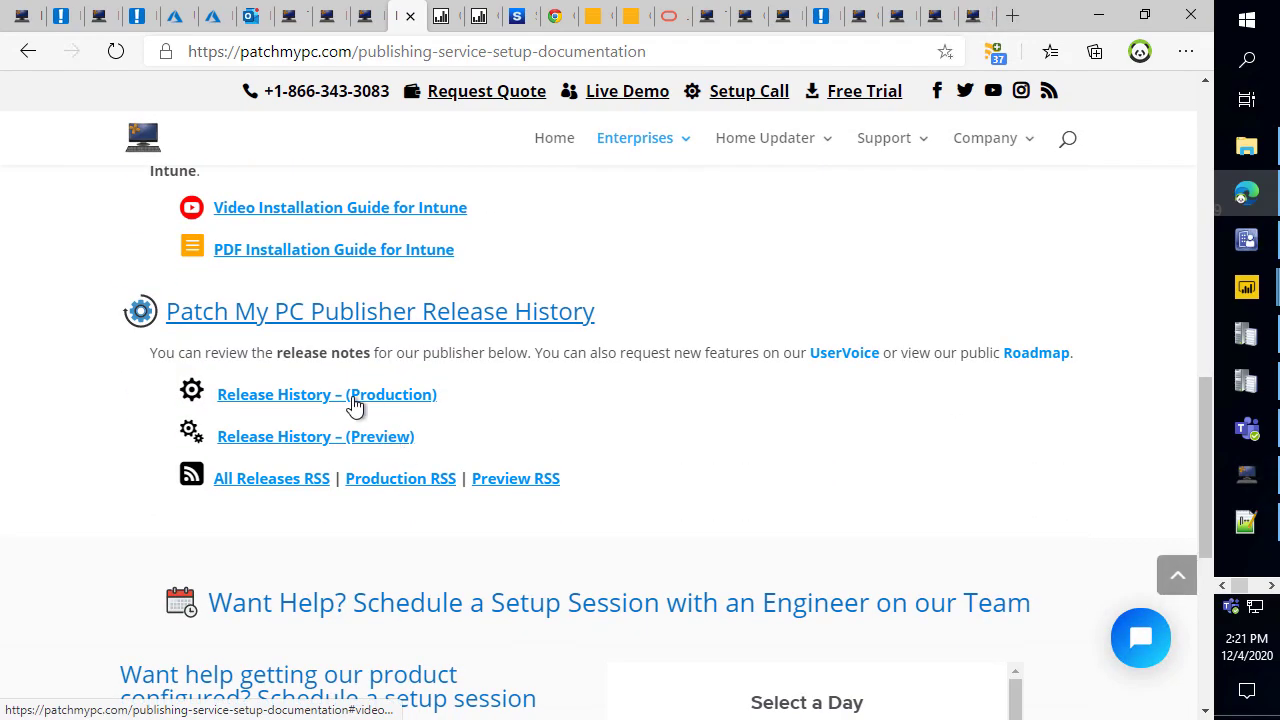
scroll(600, 380, down, 2)
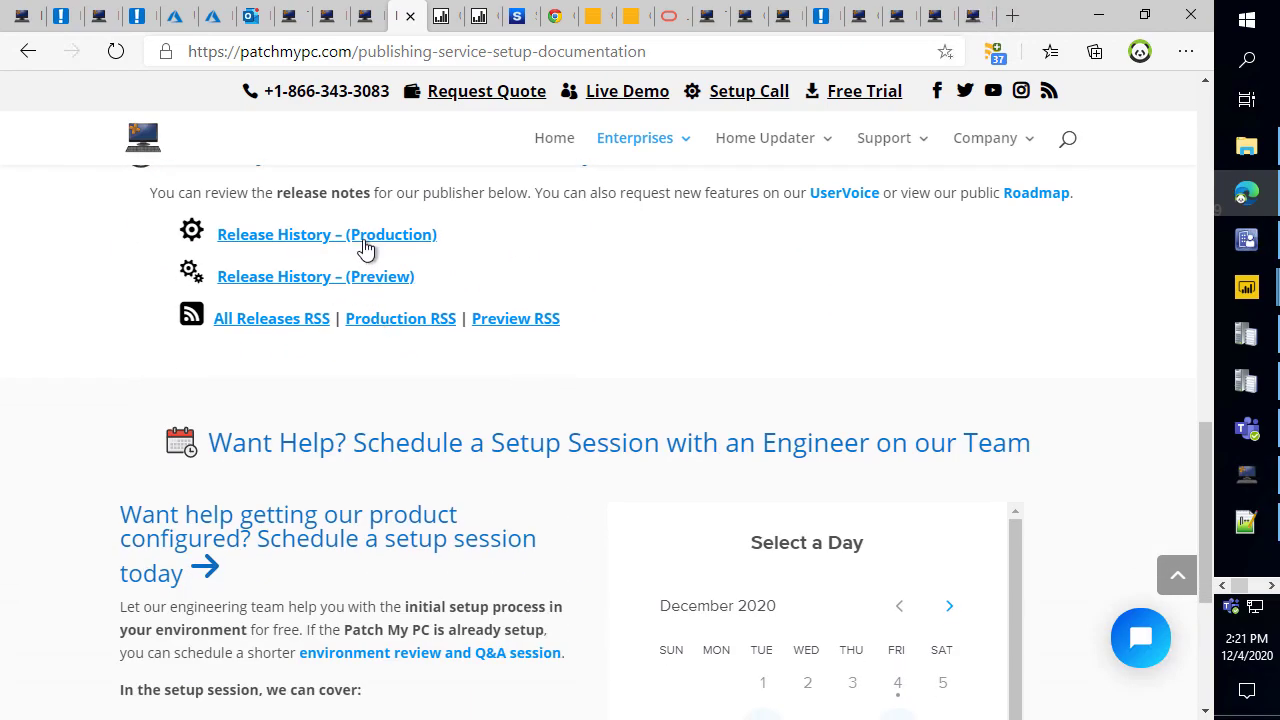
click(365, 237)
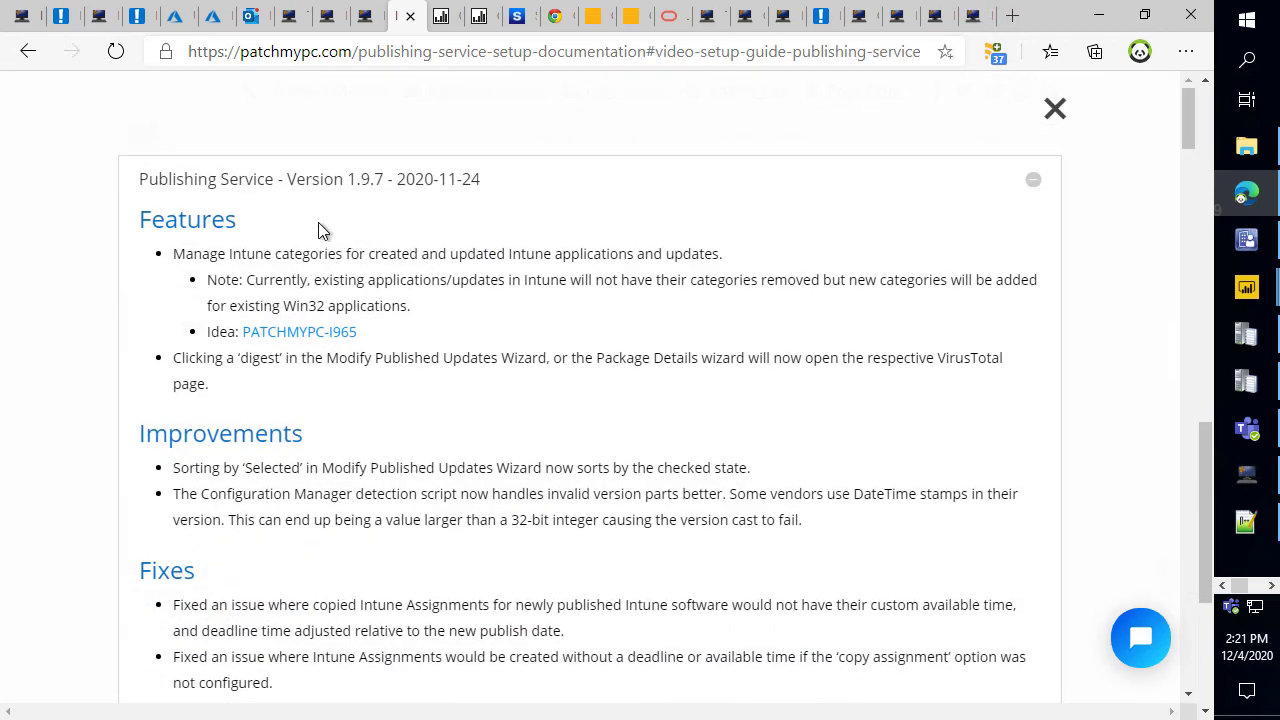
scroll(320, 228, down, 1)
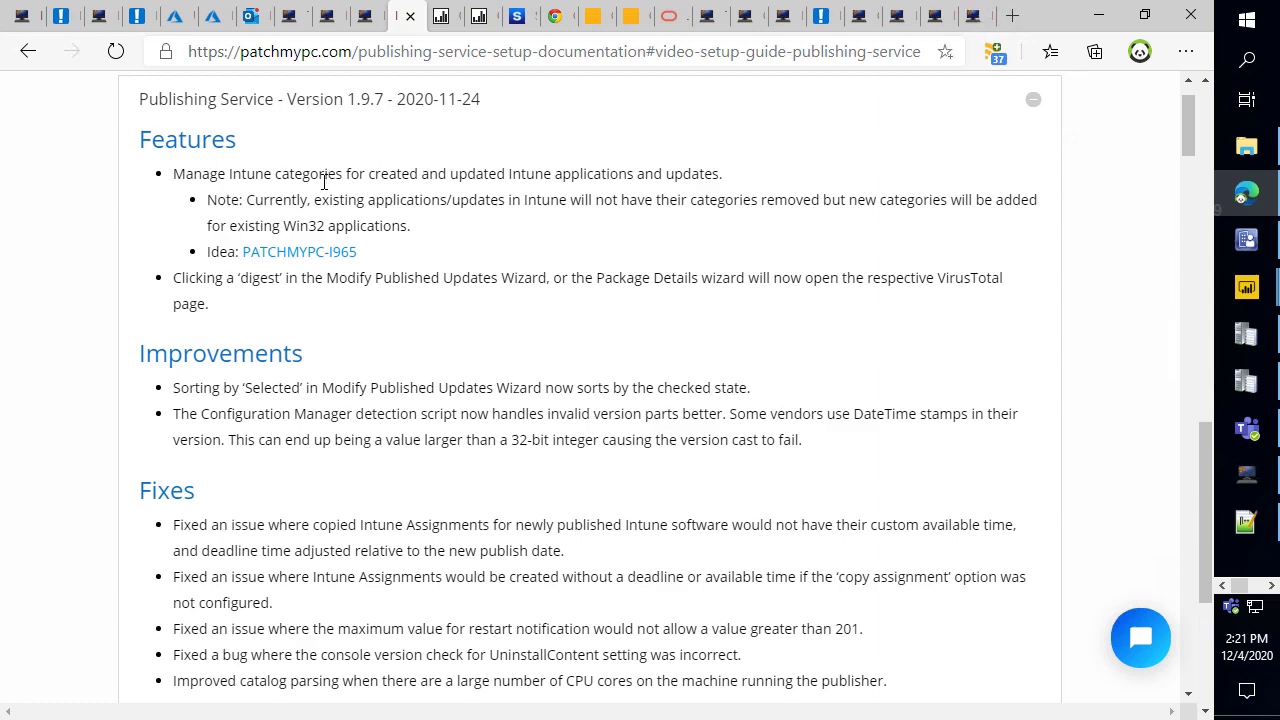
scroll(323, 183, up, 1)
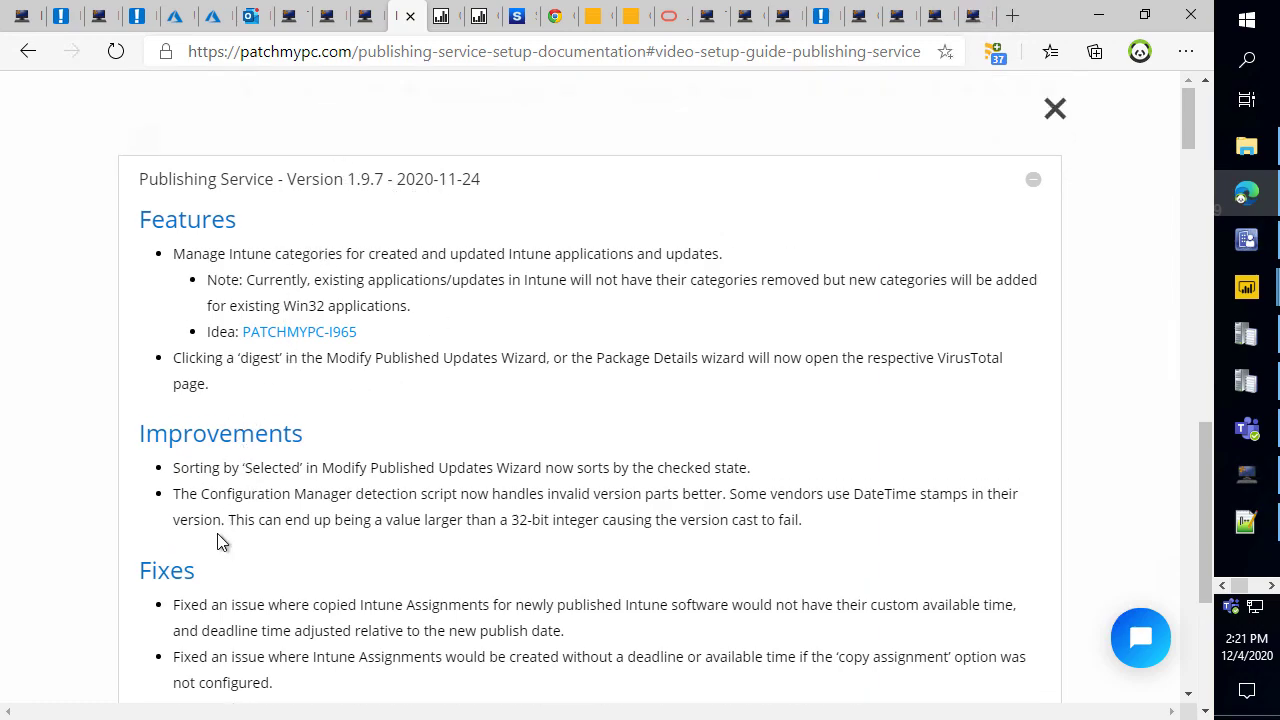
drag(196, 476, 322, 520)
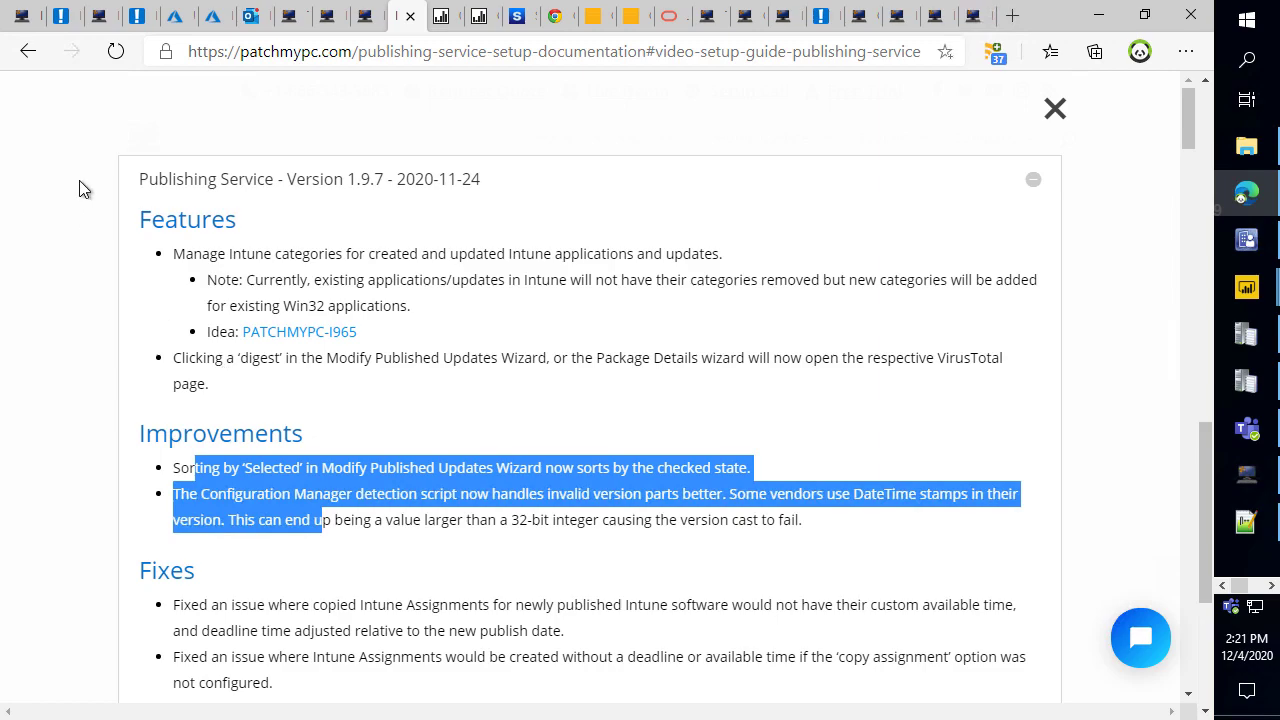
Open the linked PATCHMYPC-I965 idea in a new tab, review it, and return to the release notes.
middle_click(267, 340)
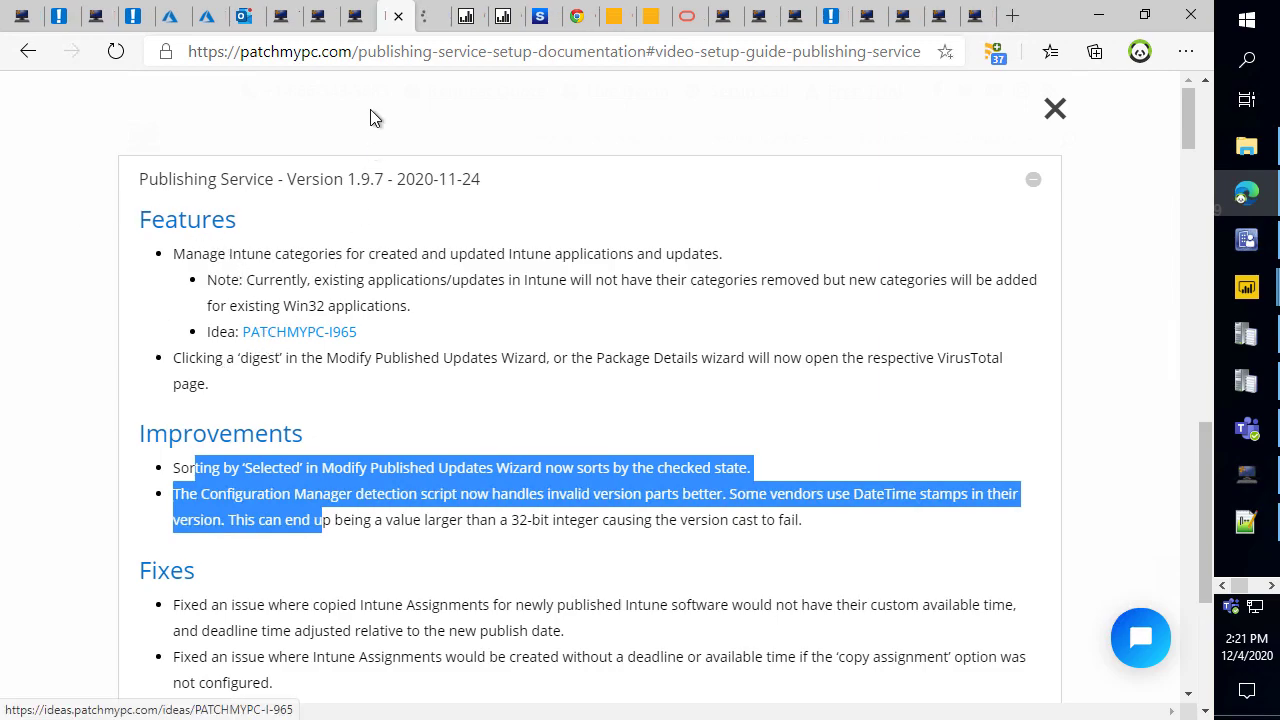
click(429, 17)
scroll(434, 374, down, 1)
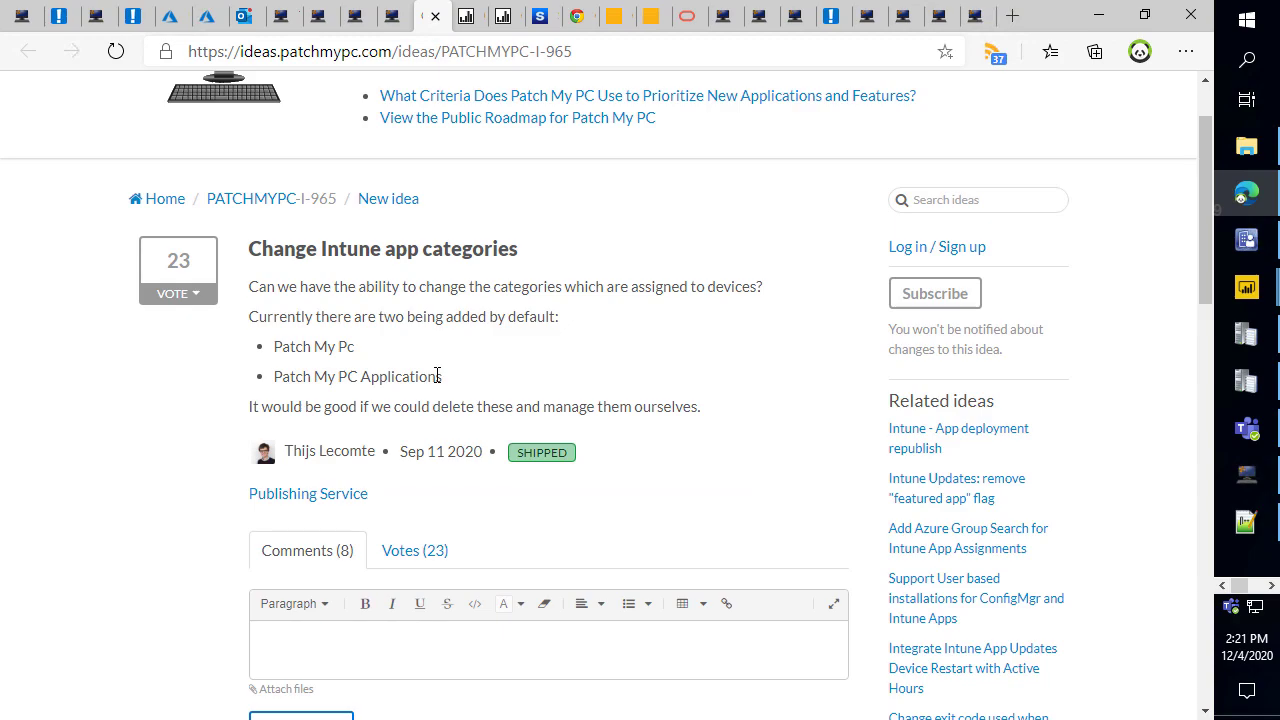
scroll(434, 374, down, 2)
scroll(373, 278, up, 1)
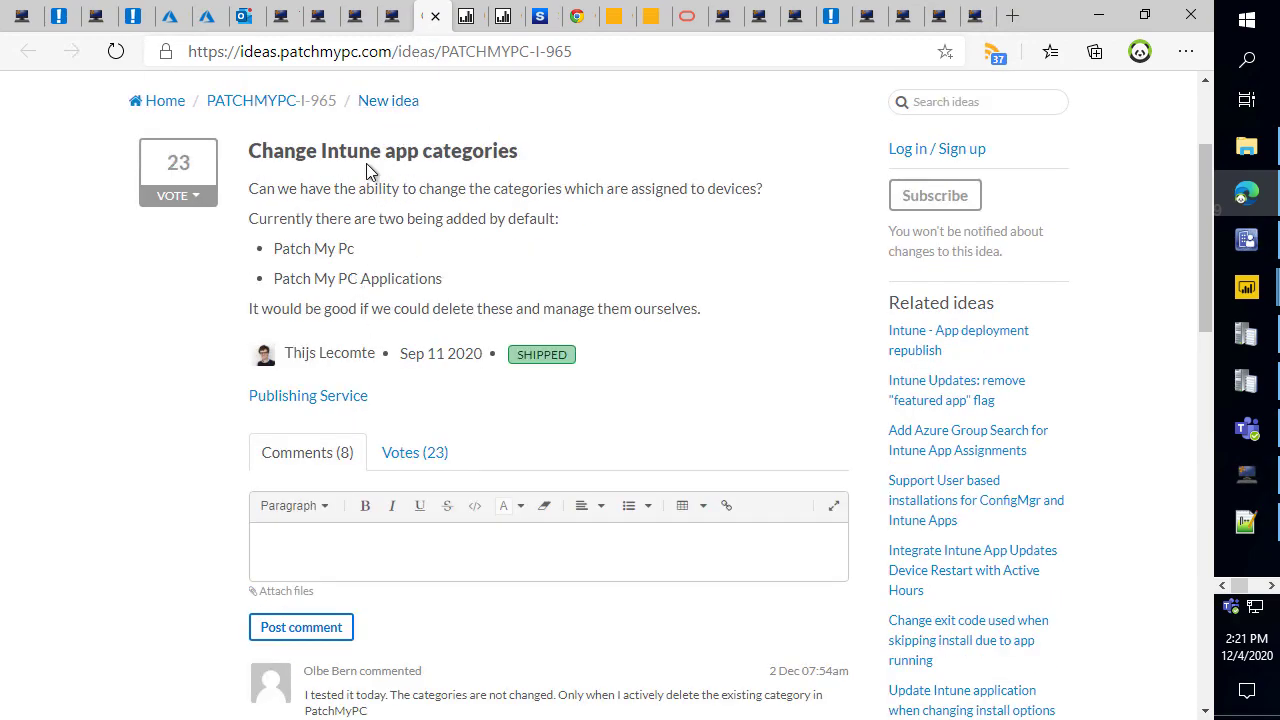
click(389, 16)
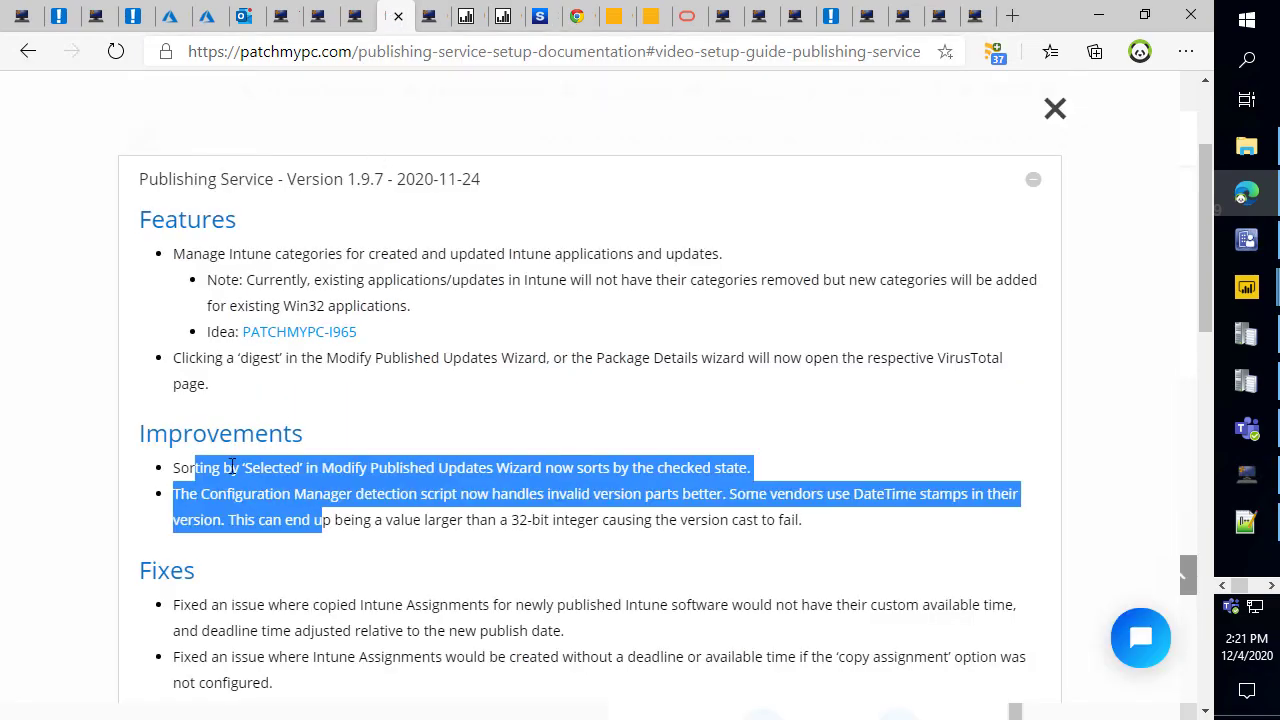
Expand the release notes for versions 1.9.6, 1.9.5, 1.9.4 and 1.9.3.
scroll(160, 390, down, 5)
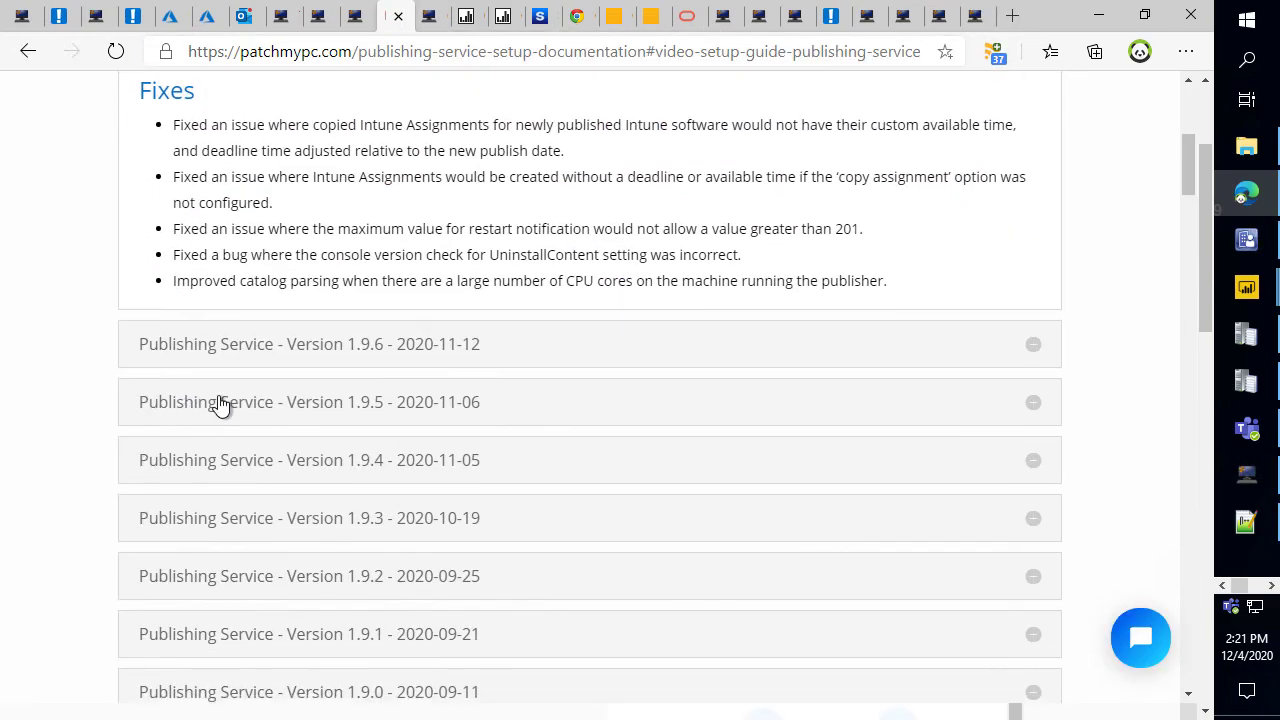
click(249, 355)
scroll(309, 366, down, 3)
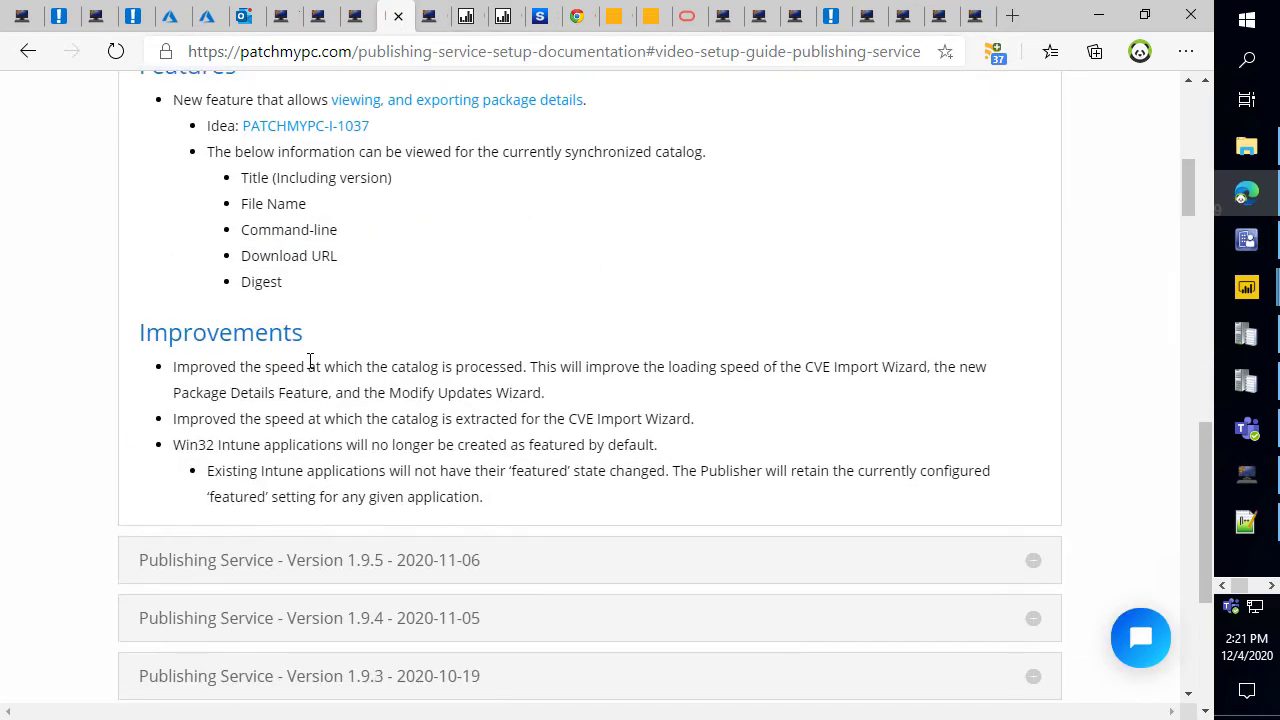
scroll(314, 300, up, 1)
scroll(300, 420, down, 2)
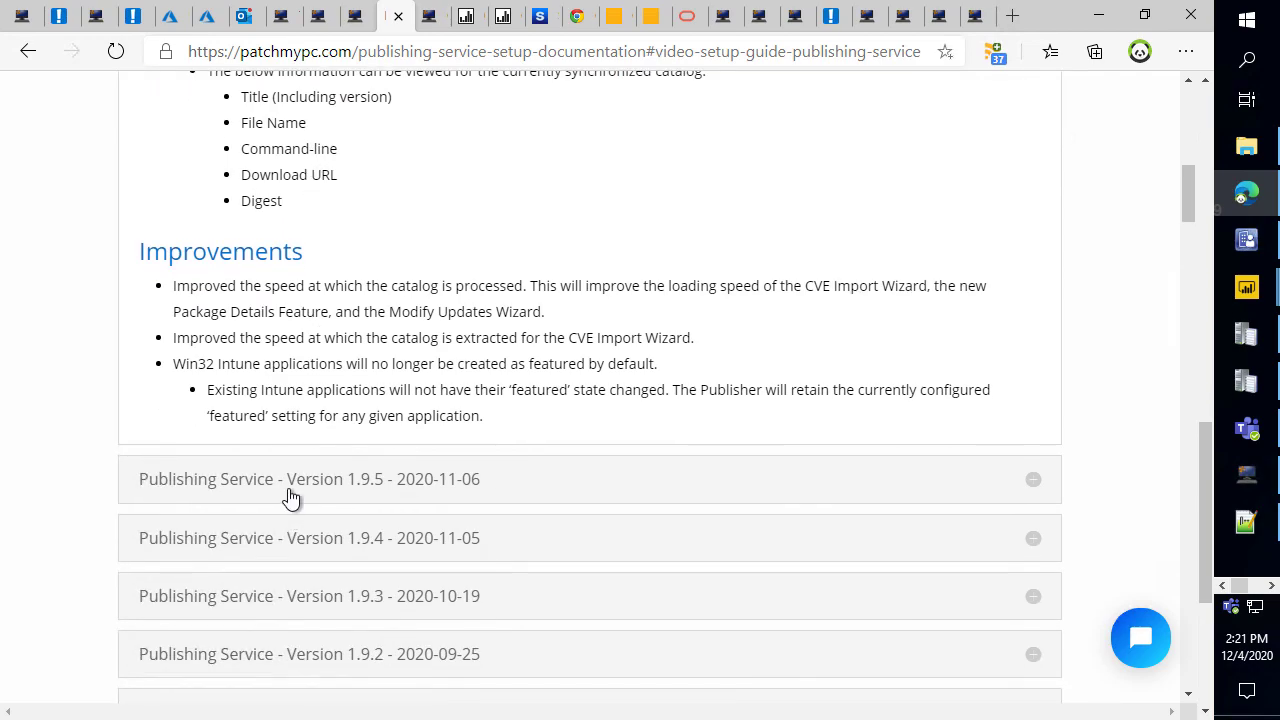
click(293, 490)
scroll(310, 485, down, 2)
click(337, 462)
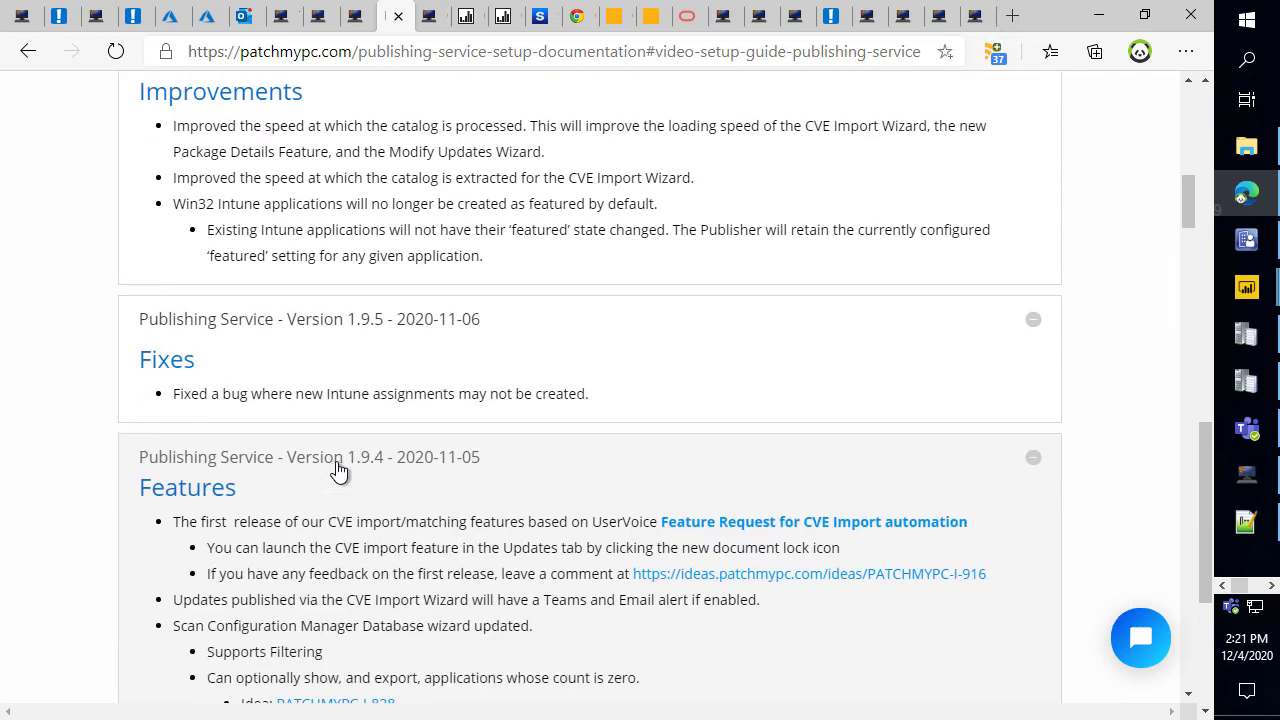
scroll(342, 460, down, 2)
scroll(342, 460, down, 6)
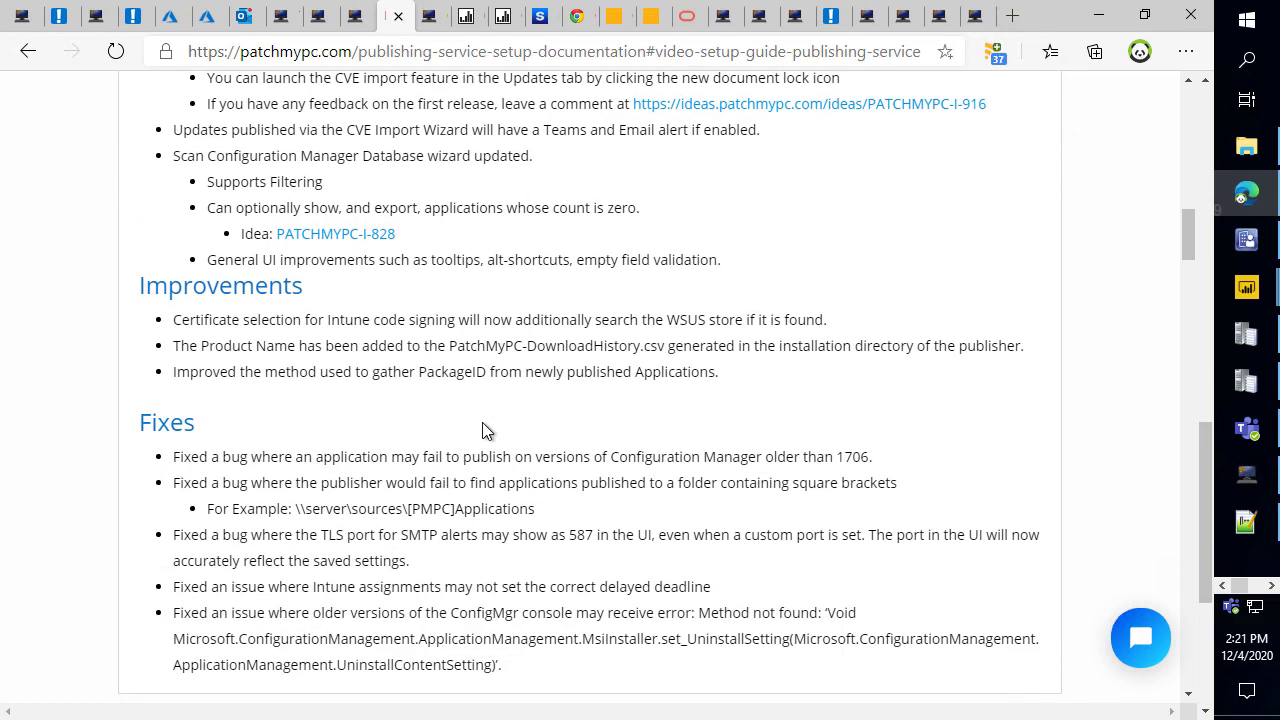
click(417, 490)
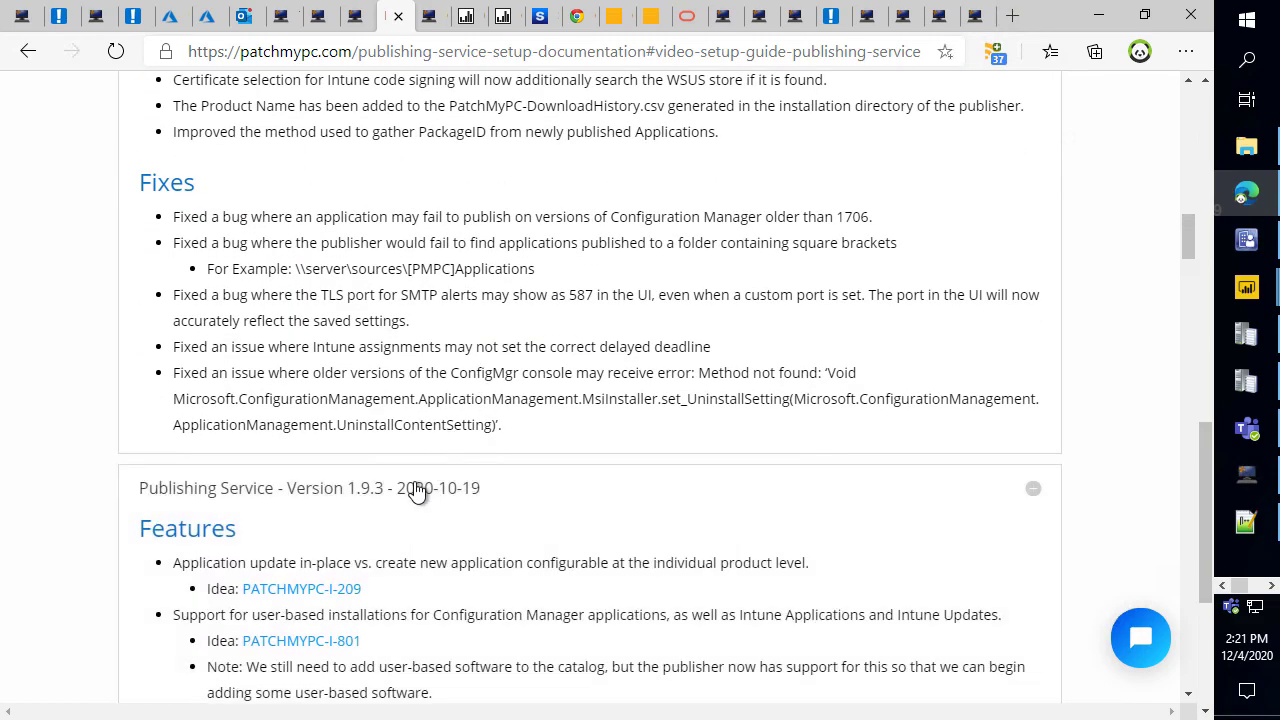
Expand the 1.9.2, 1.9.1 and 1.9.0 release notes, then switch to the swagit.io tab.
scroll(280, 480, down, 5)
scroll(296, 332, down, 2)
scroll(393, 324, down, 1)
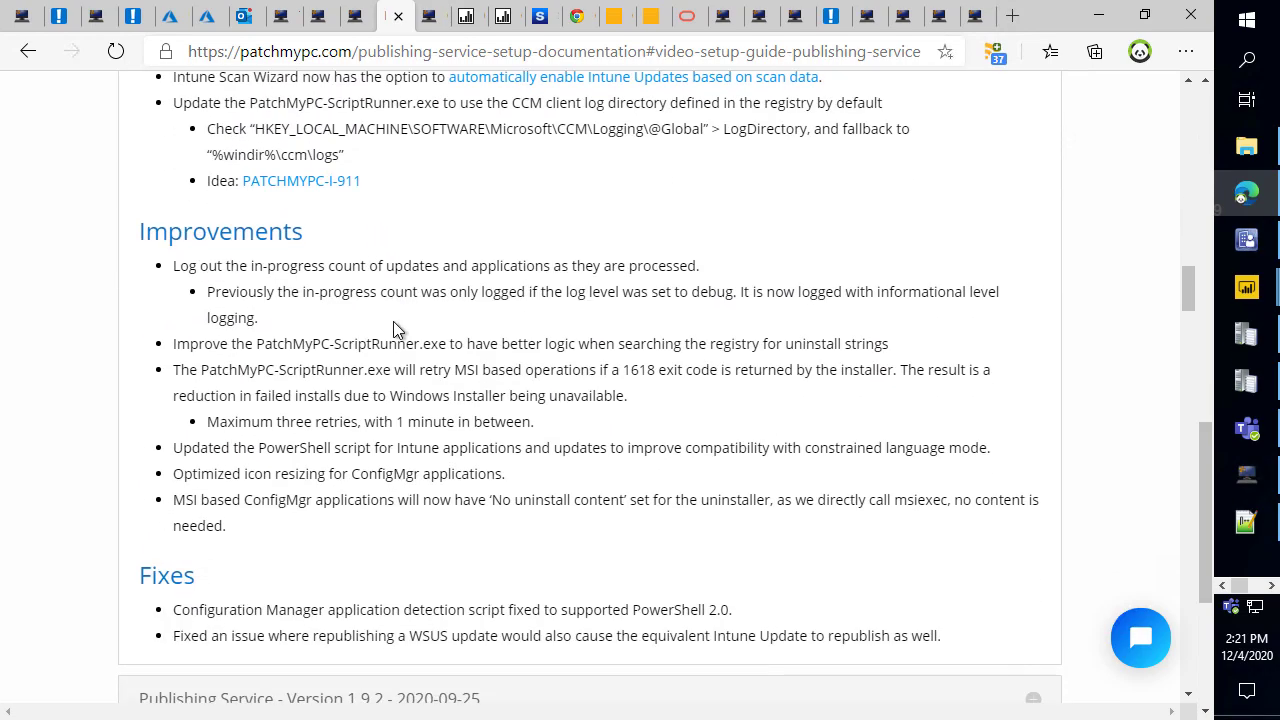
scroll(414, 340, down, 4)
click(403, 380)
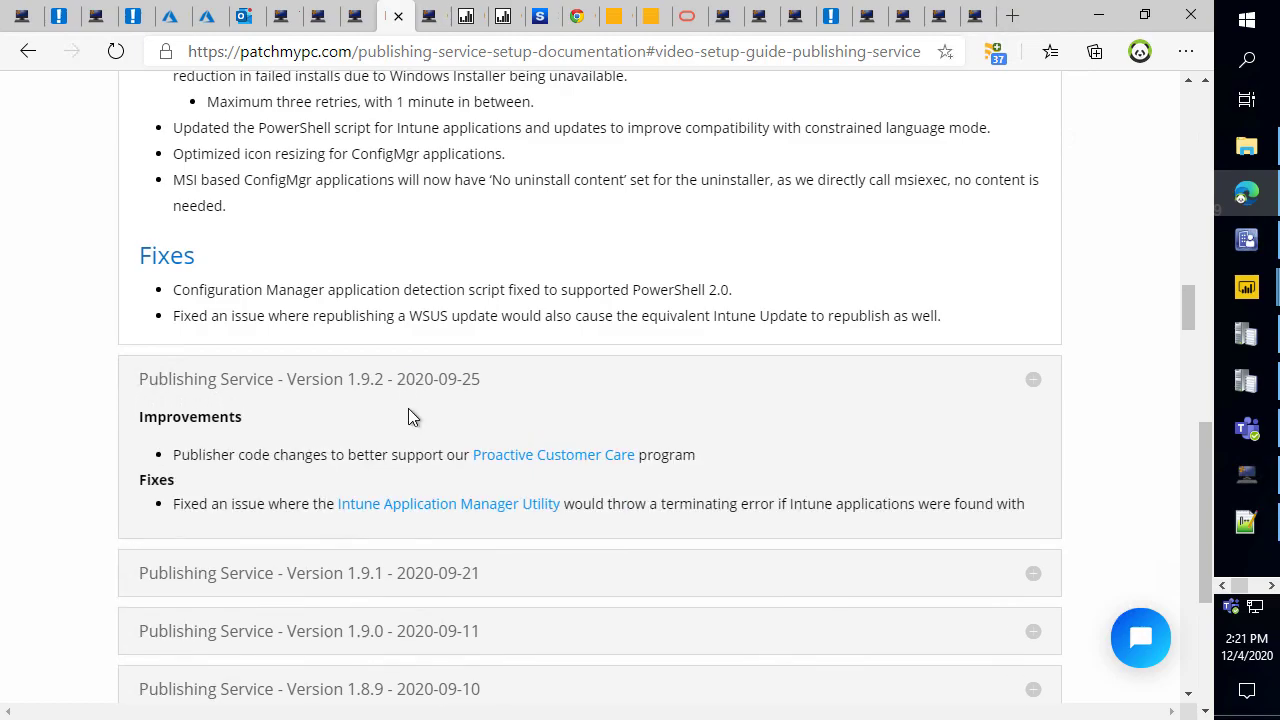
scroll(405, 417, down, 3)
click(412, 370)
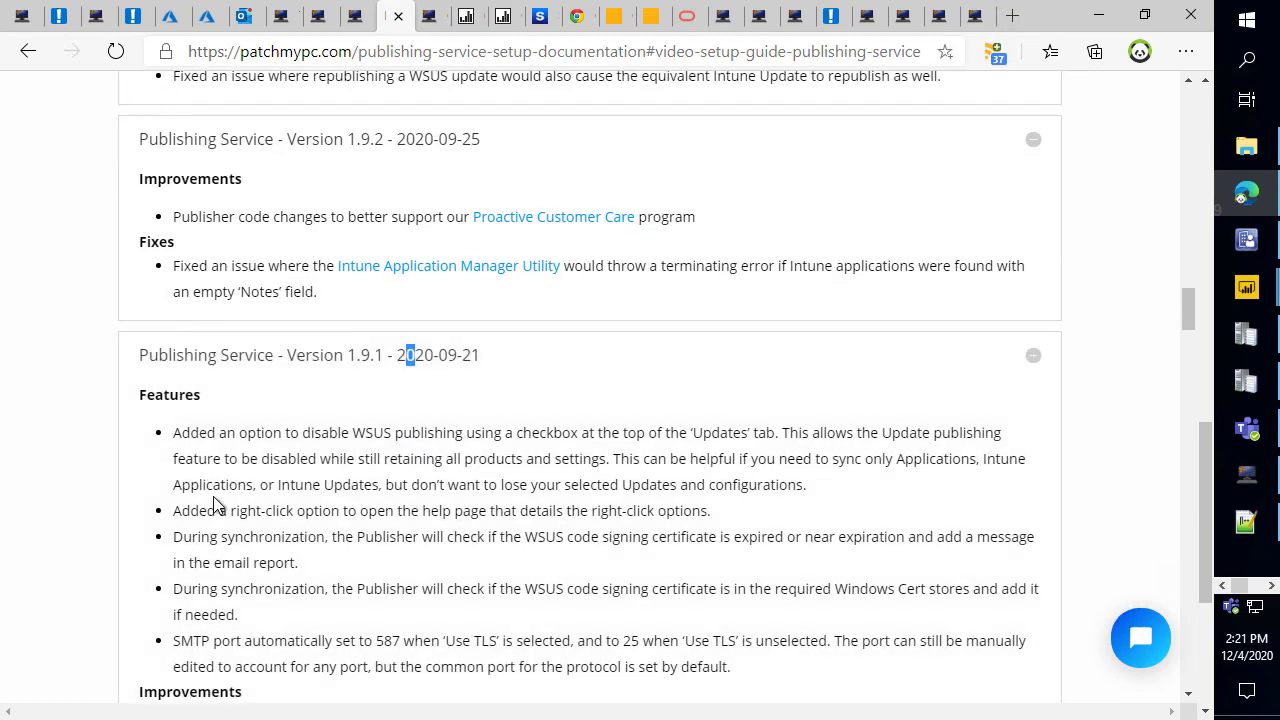
scroll(249, 469, down, 5)
scroll(278, 440, down, 3)
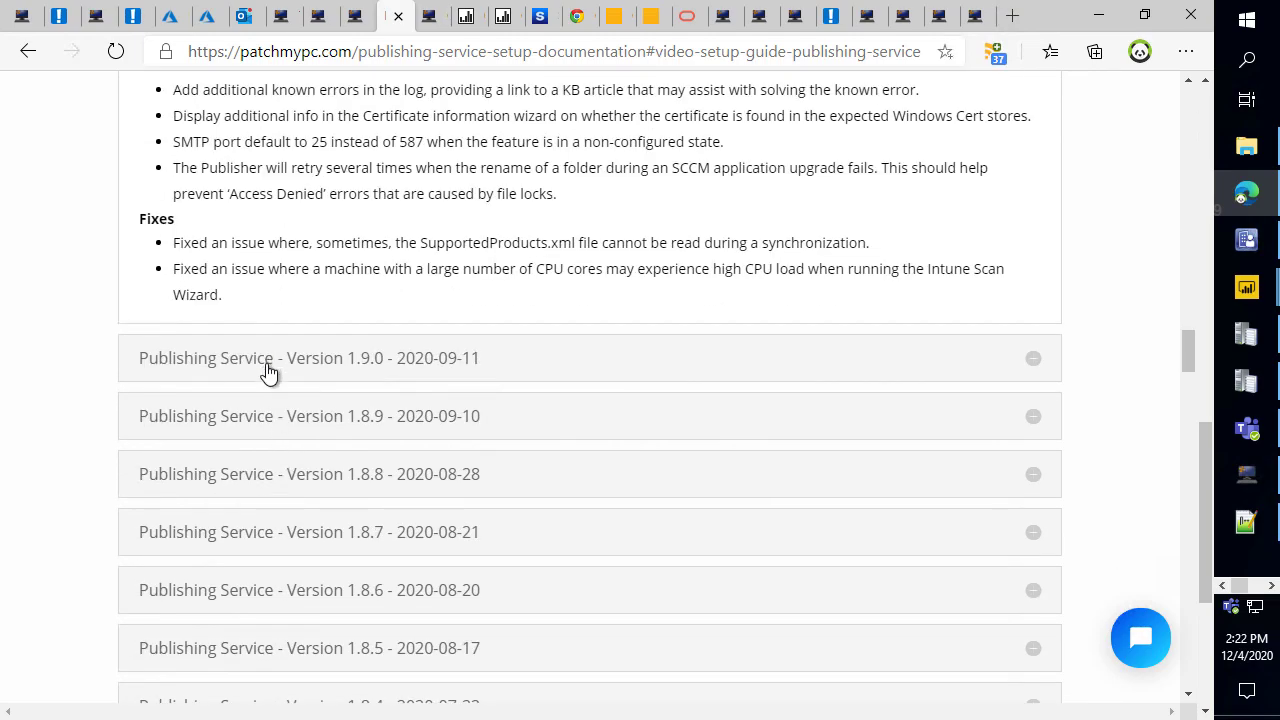
click(266, 366)
click(538, 26)
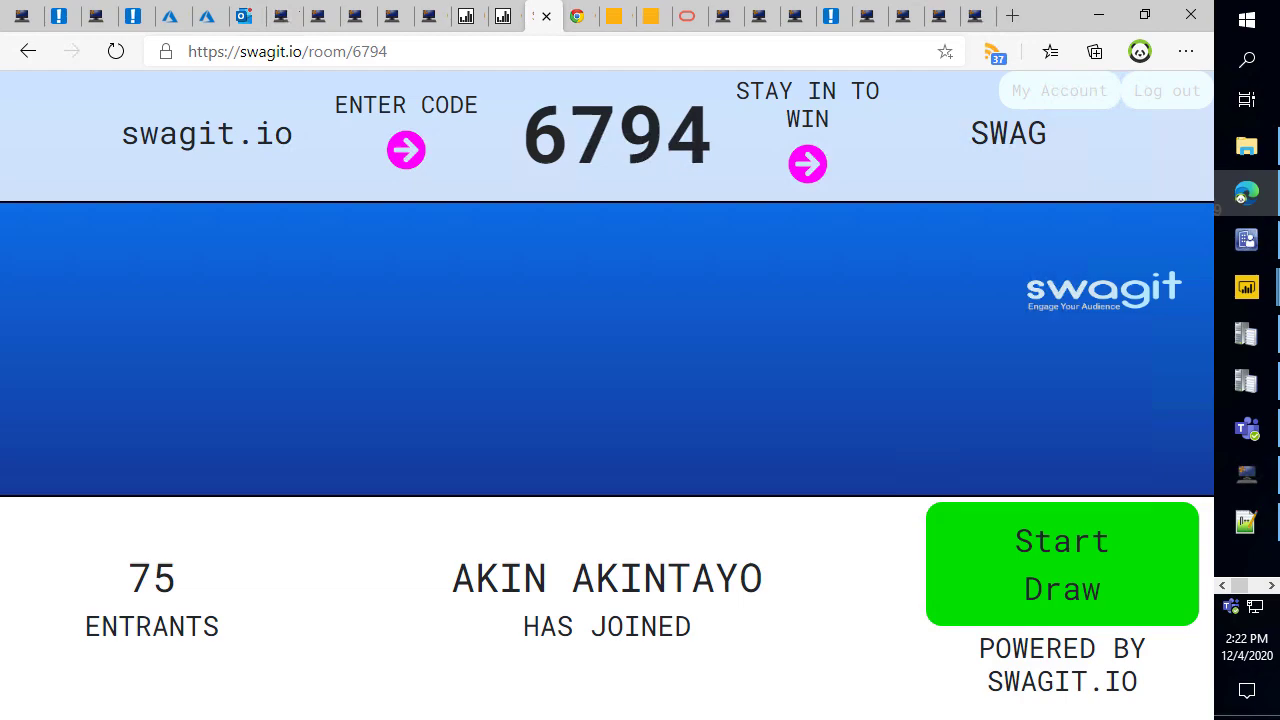
Drag the Teams meeting chat in from the left edge beside the 75-entrant swagit.io room.
drag(0, 40, 260, 3)
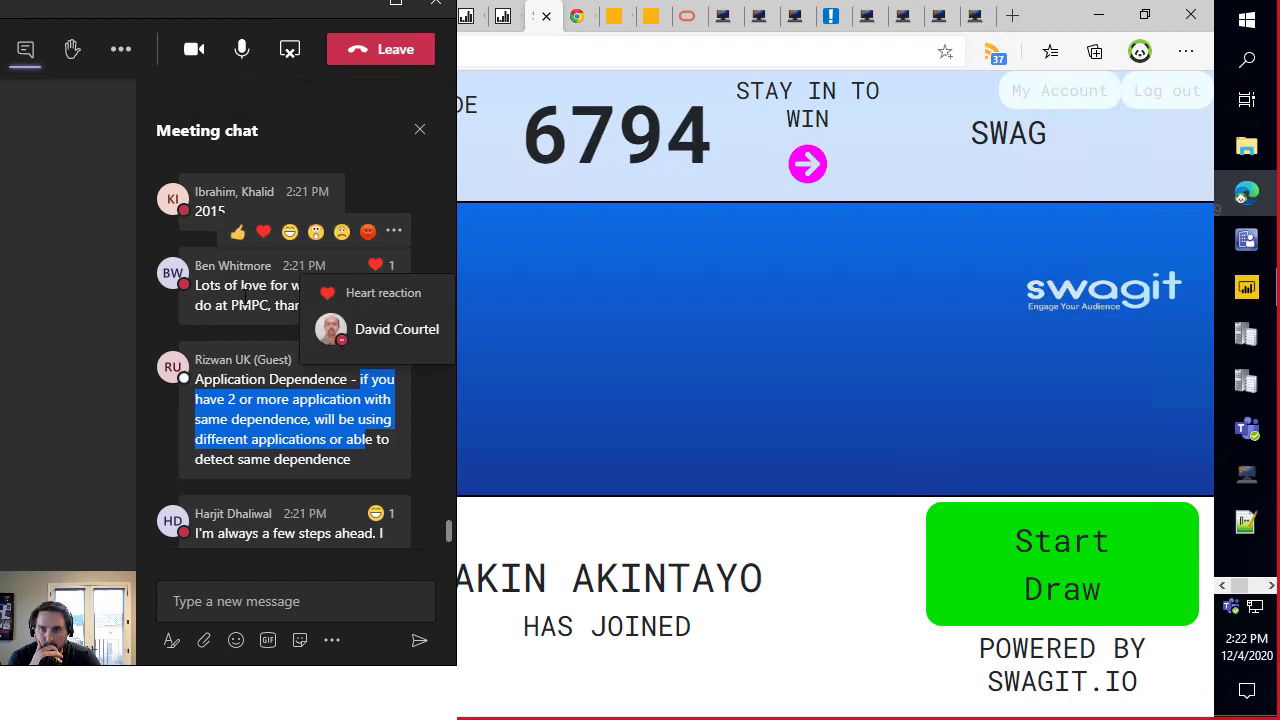
Add a heart reaction to the thank-you message in the Teams meeting chat.
click(282, 264)
click(263, 231)
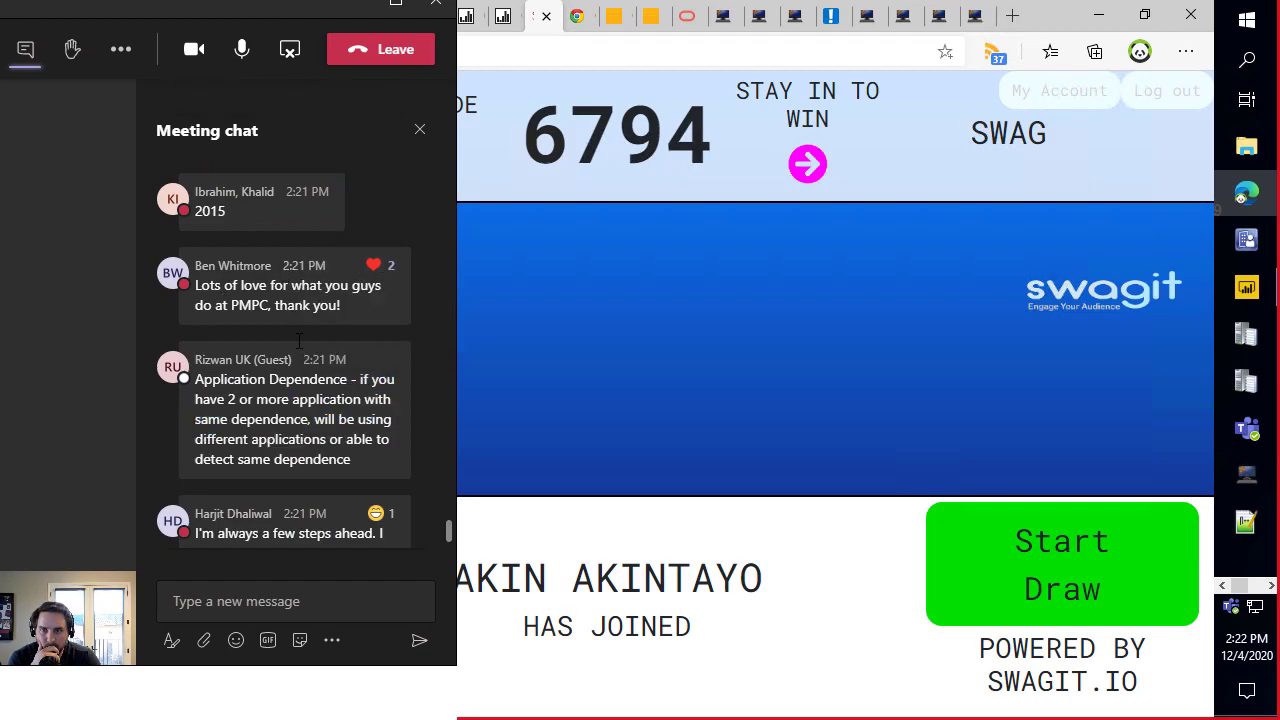
scroll(304, 285, down, 4)
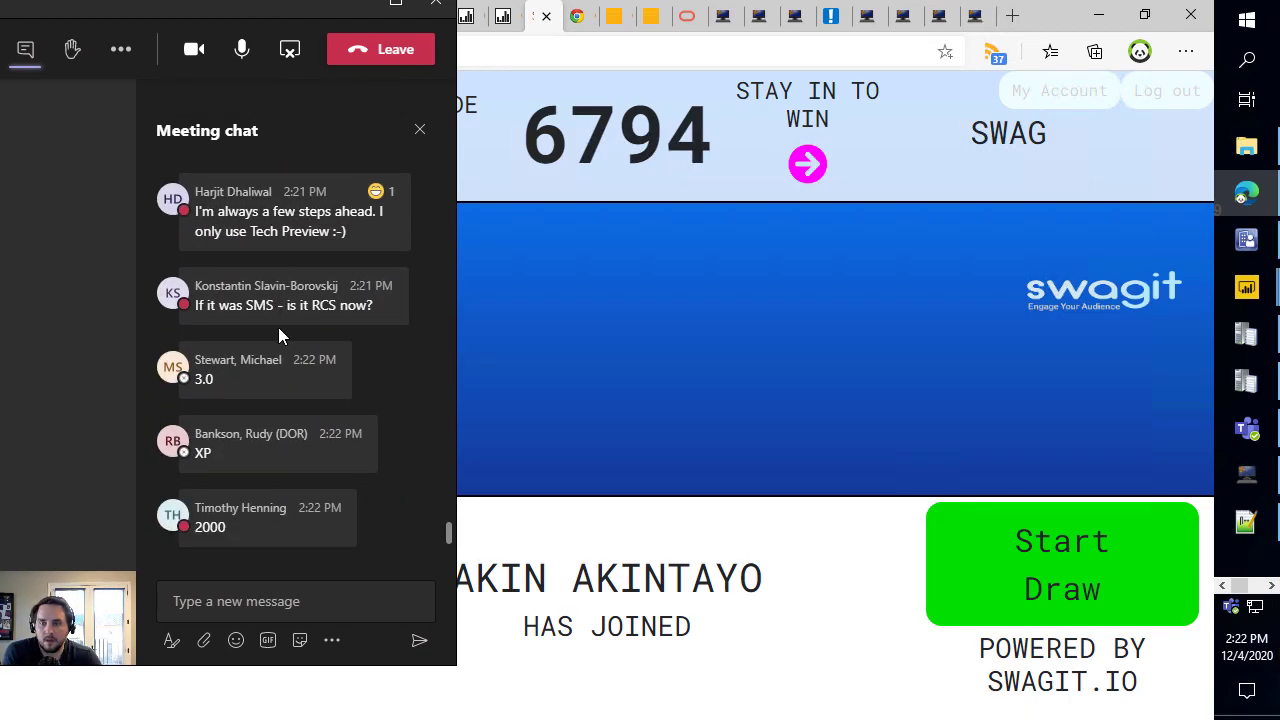
Read back through the earlier chat messages, then jump back to the newest ones.
scroll(278, 327, up, 1)
scroll(289, 347, up, 10)
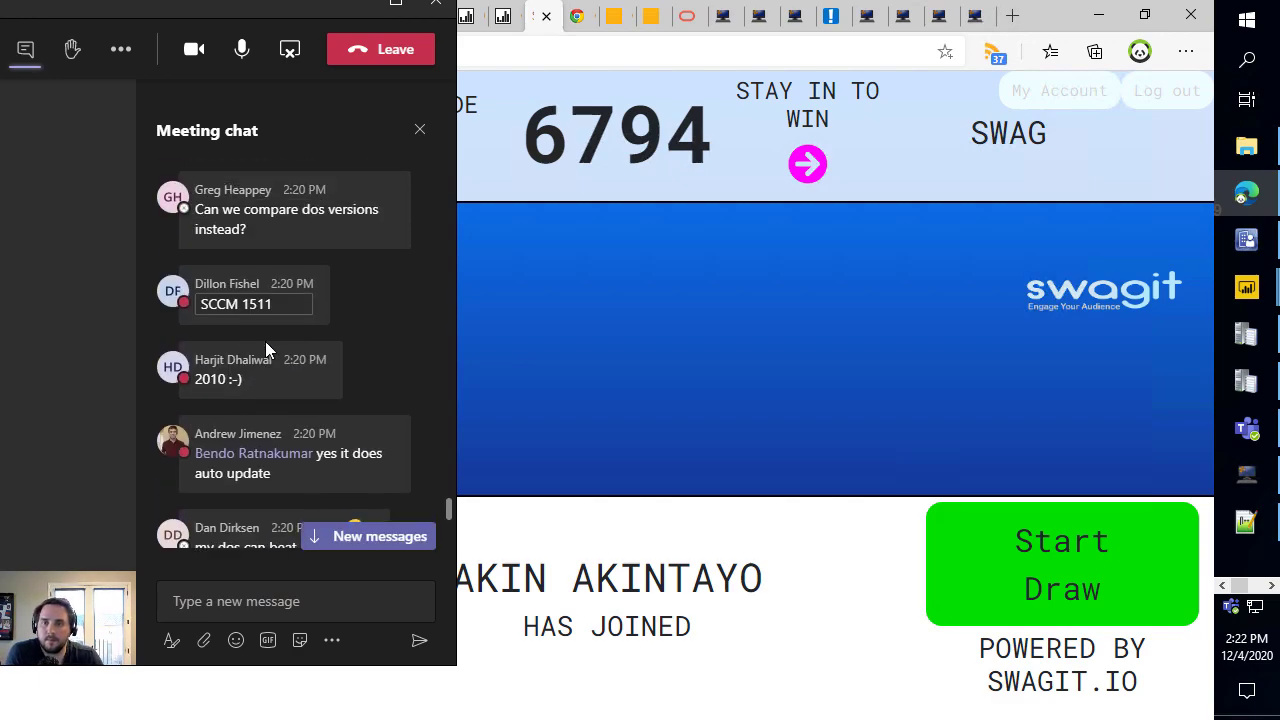
scroll(307, 387, up, 4)
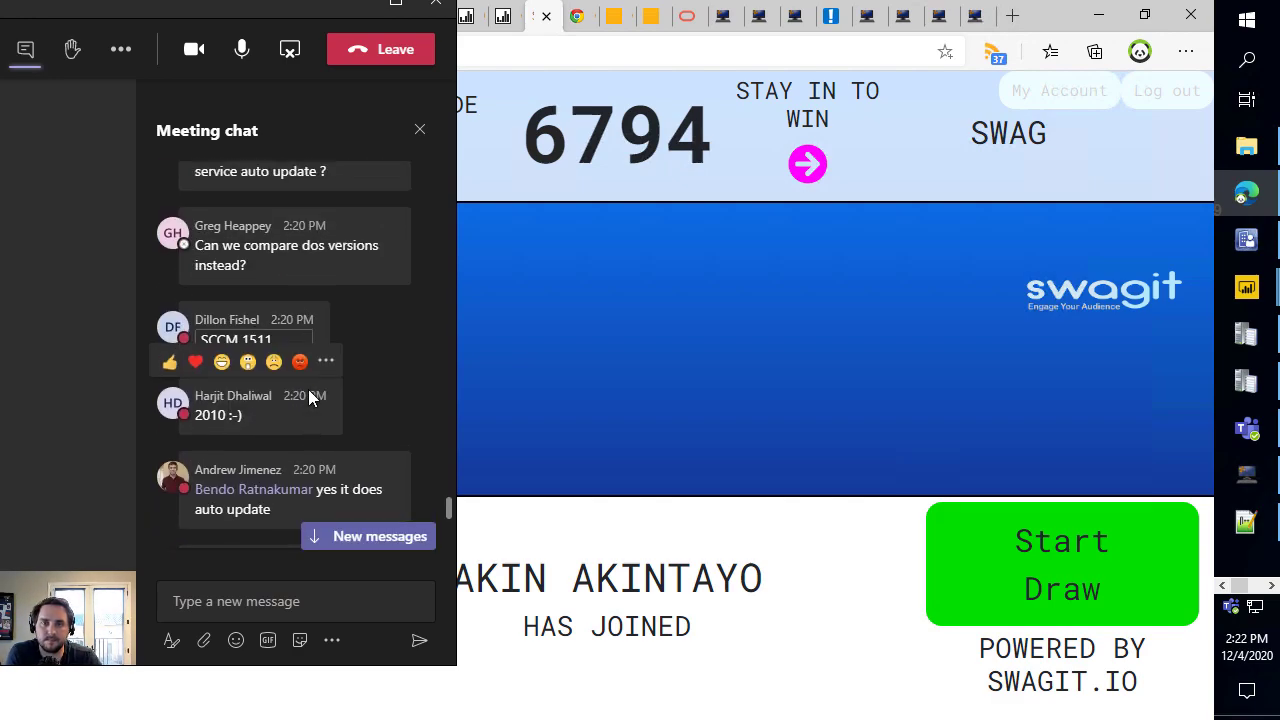
scroll(317, 319, up, 6)
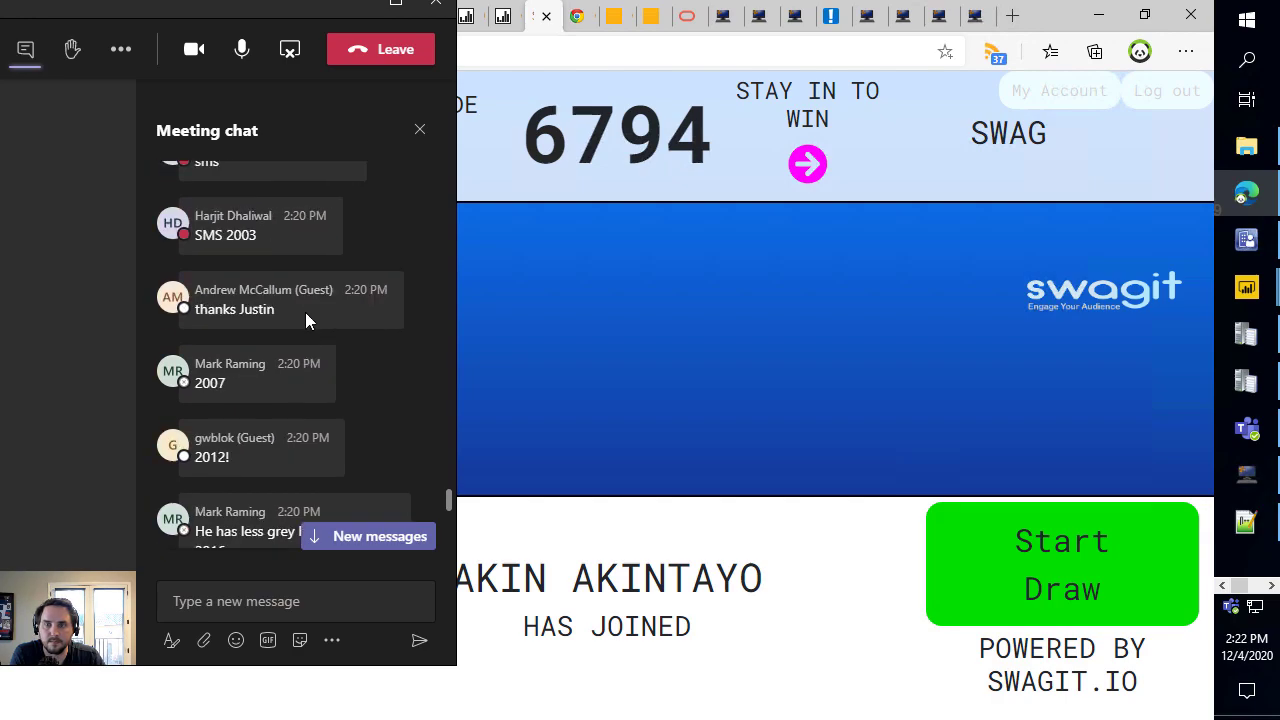
scroll(304, 310, up, 10)
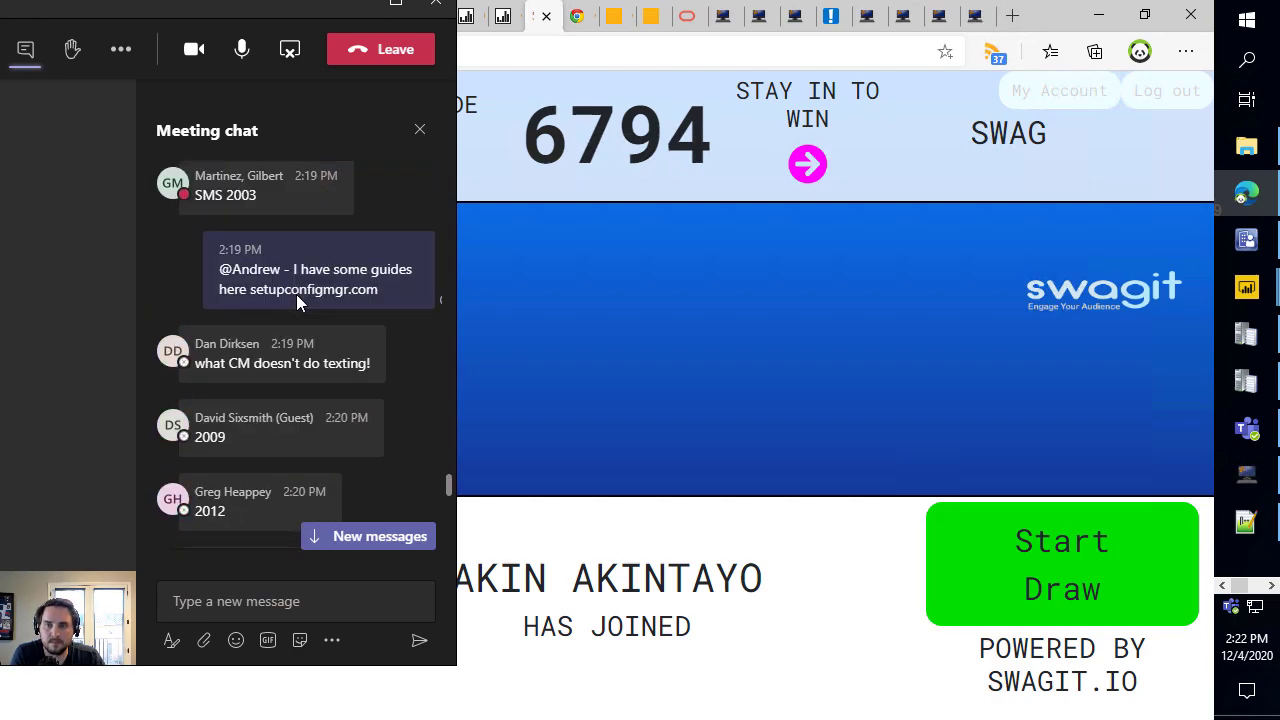
scroll(295, 294, up, 2)
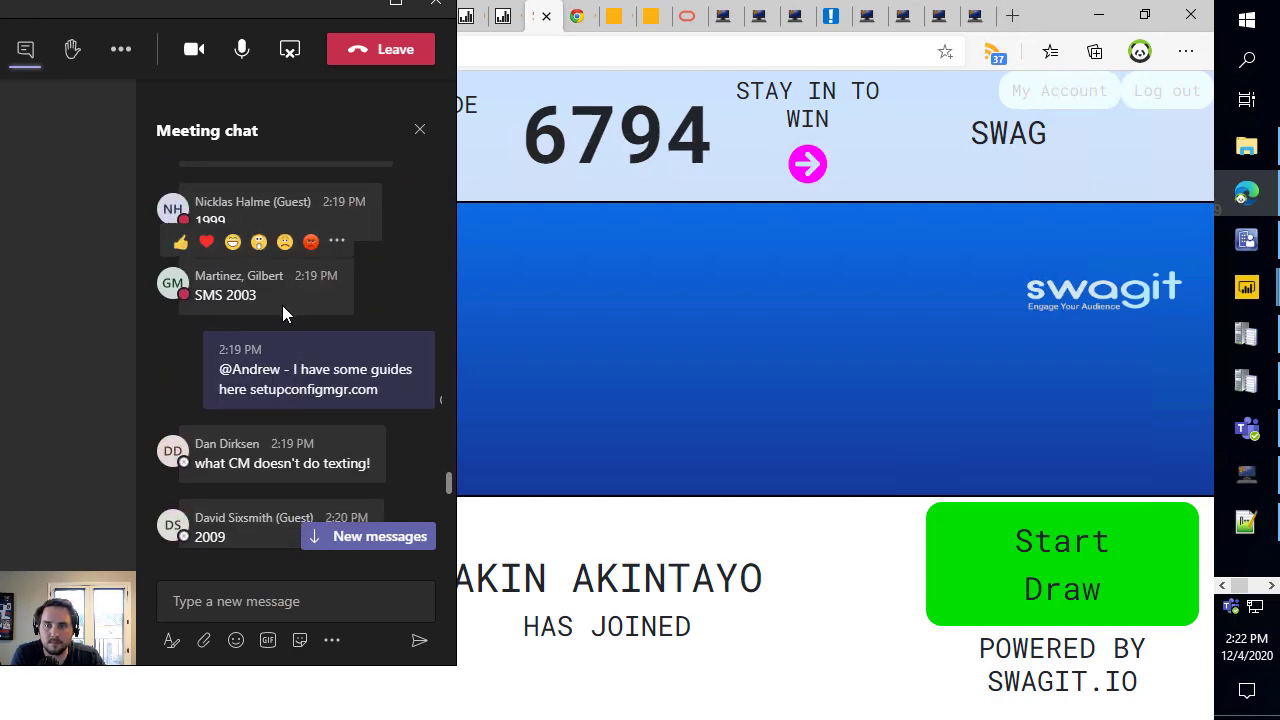
scroll(283, 304, up, 2)
scroll(278, 305, up, 8)
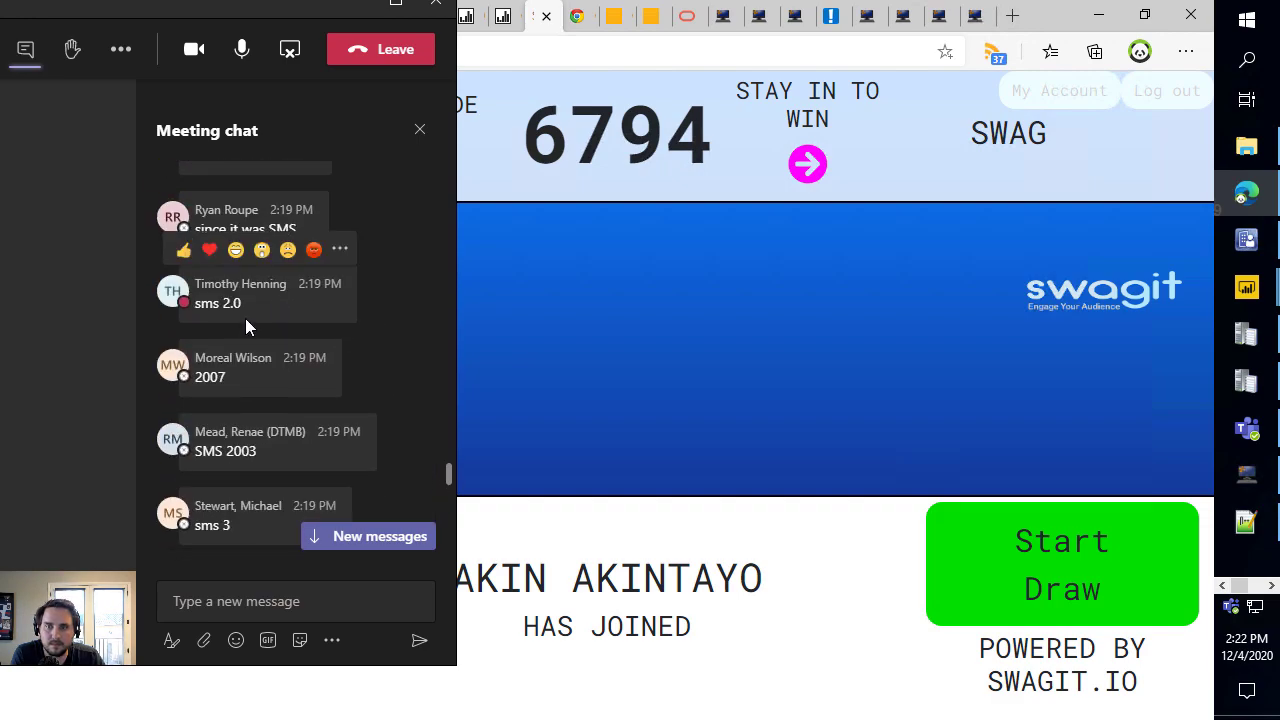
scroll(245, 317, up, 3)
mouse_move(244, 314)
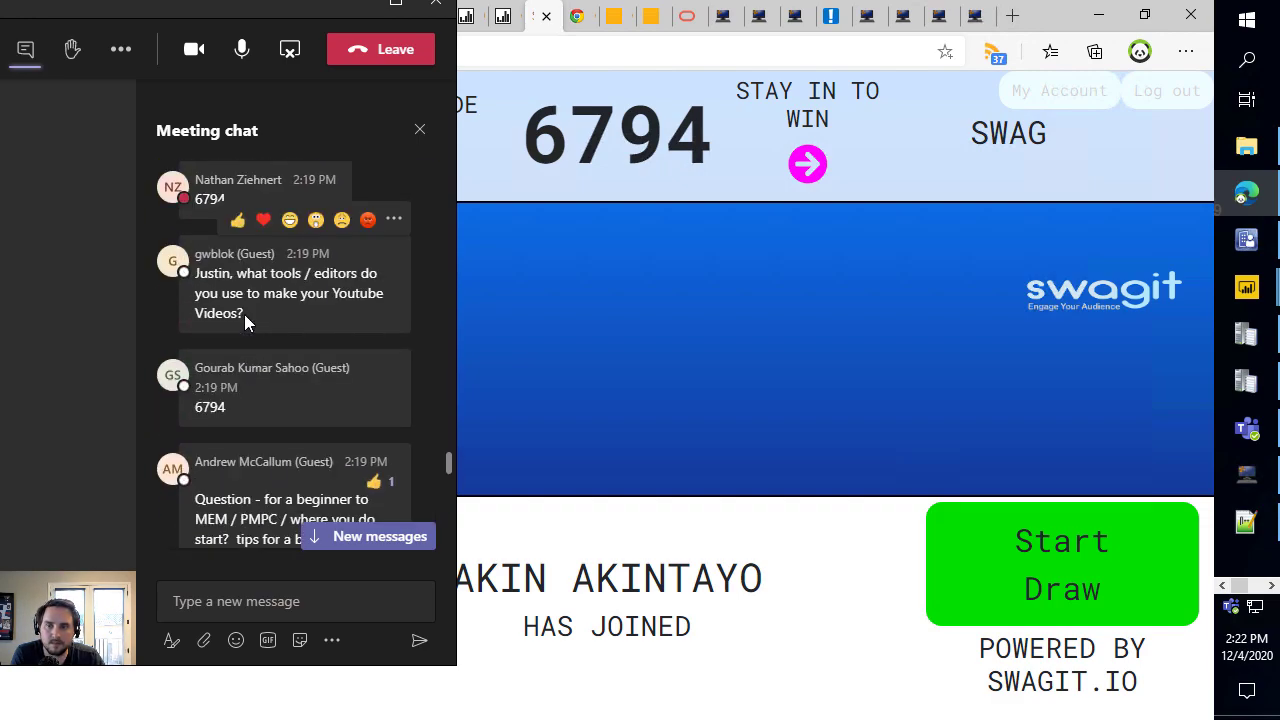
scroll(245, 340, up, 5)
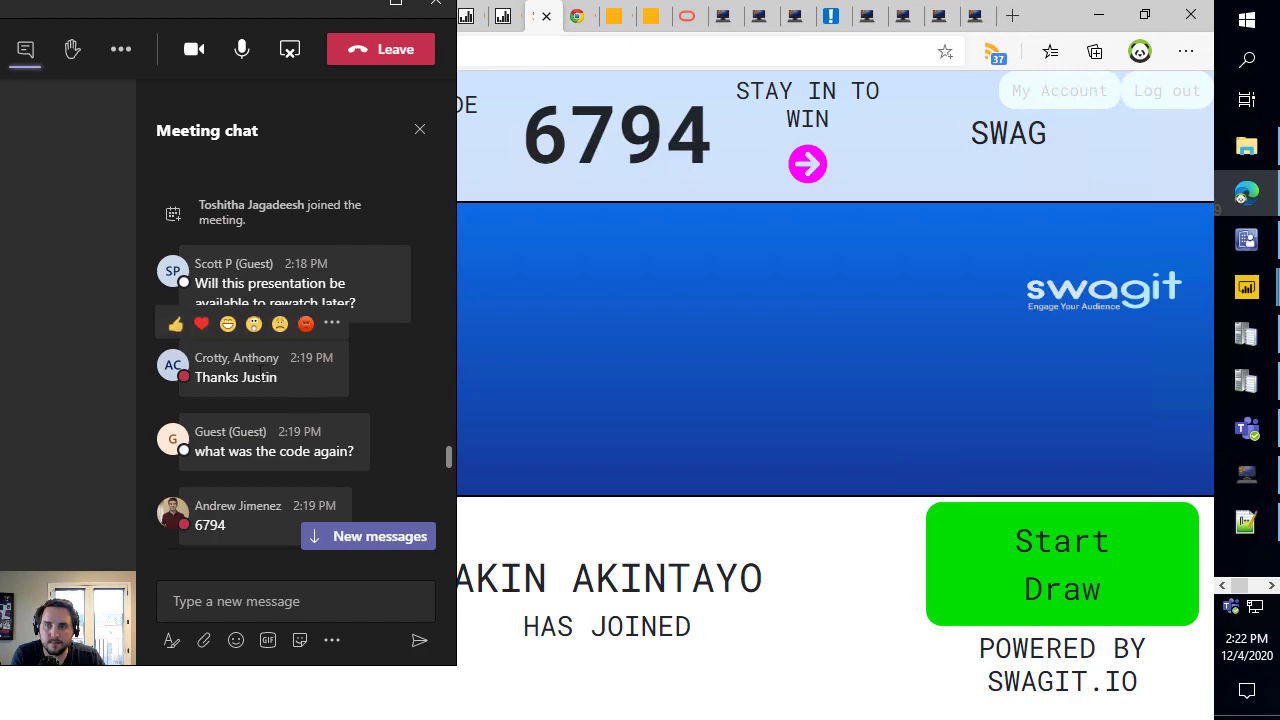
scroll(240, 405, up, 10)
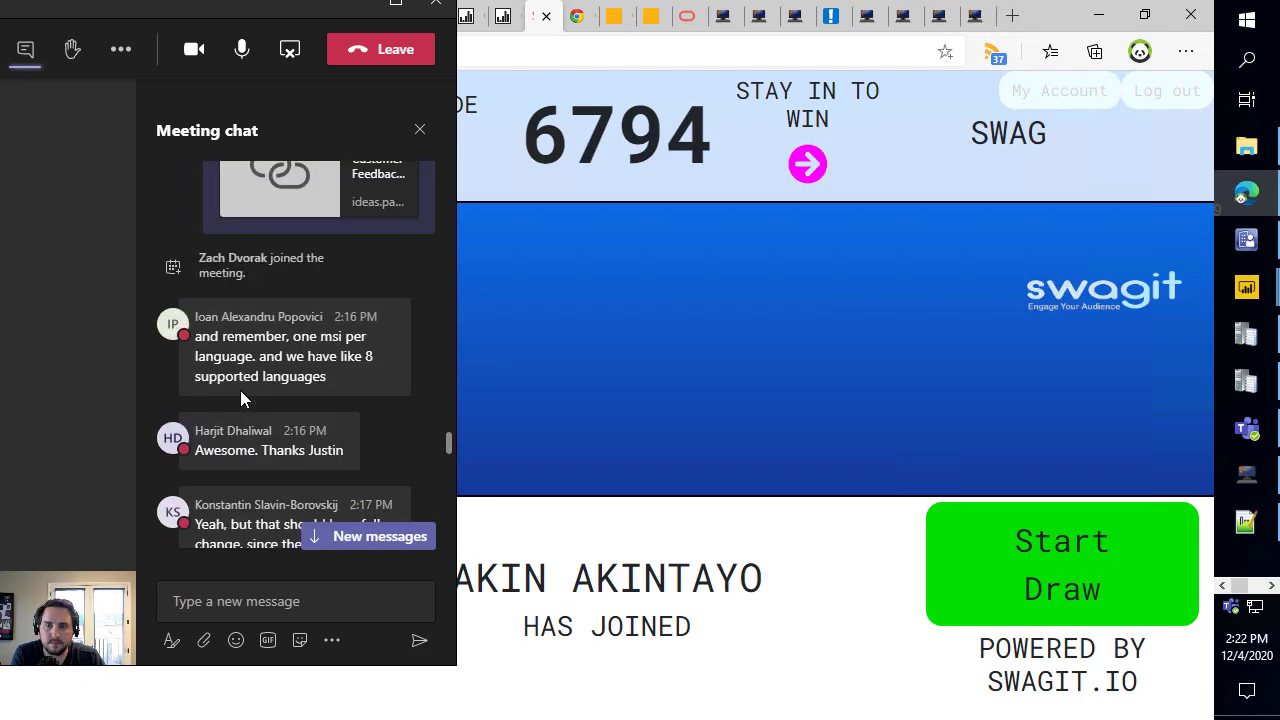
scroll(300, 340, up, 8)
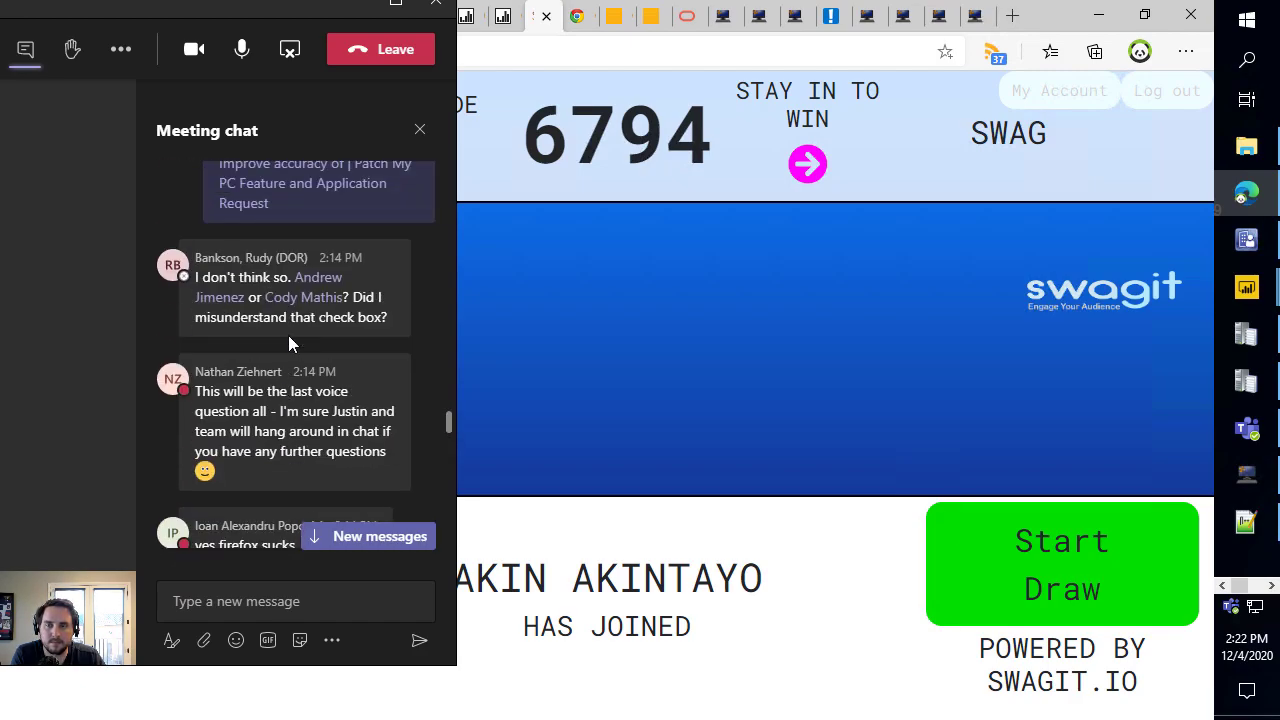
scroll(318, 364, up, 4)
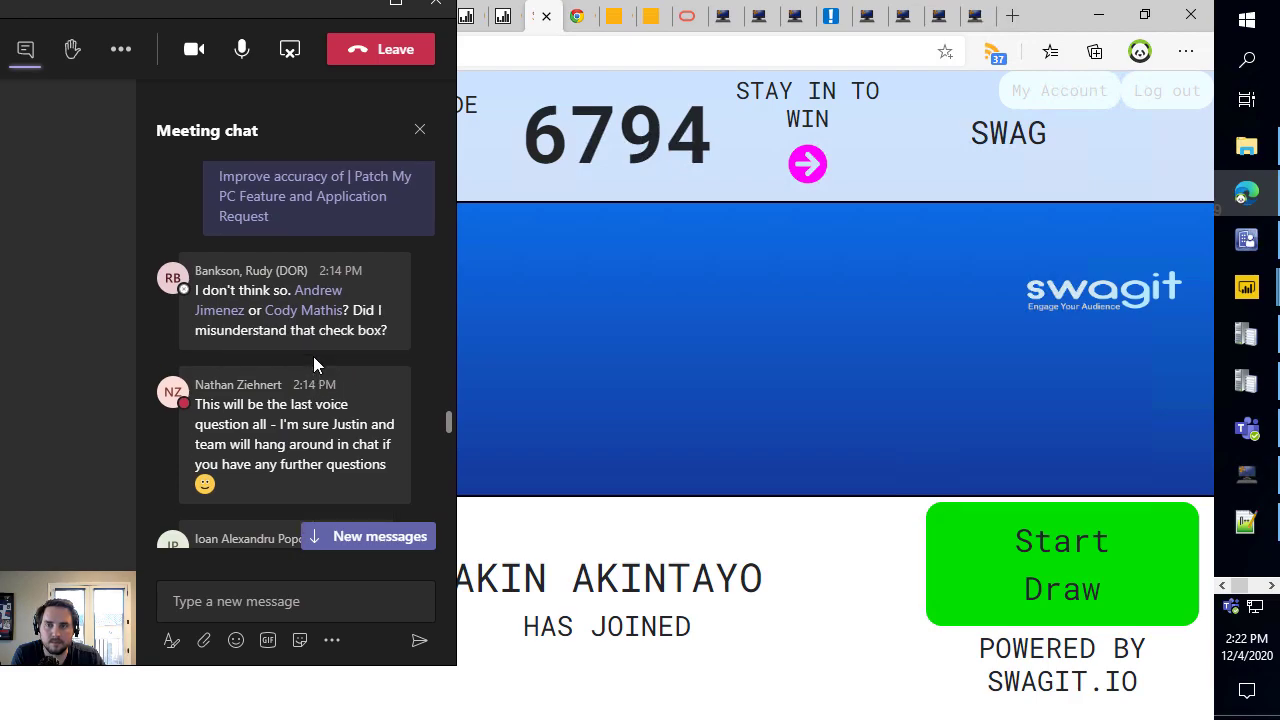
scroll(323, 329, up, 10)
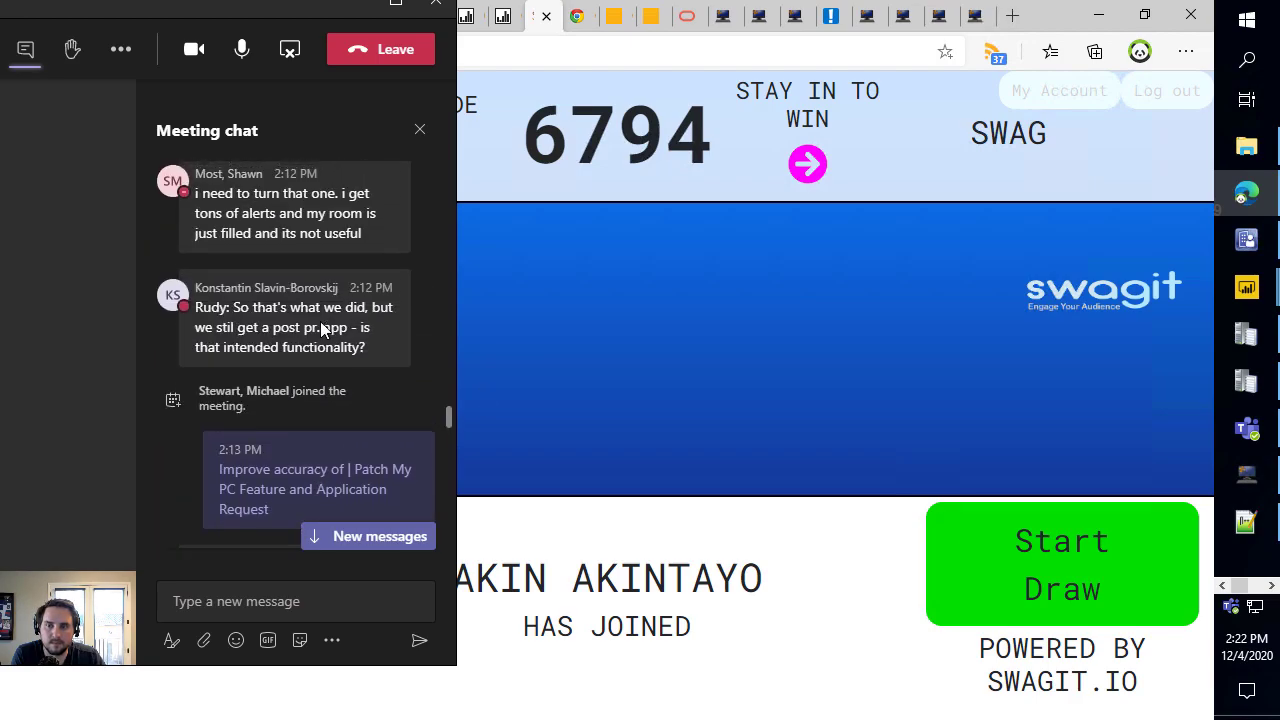
scroll(305, 340, up, 10)
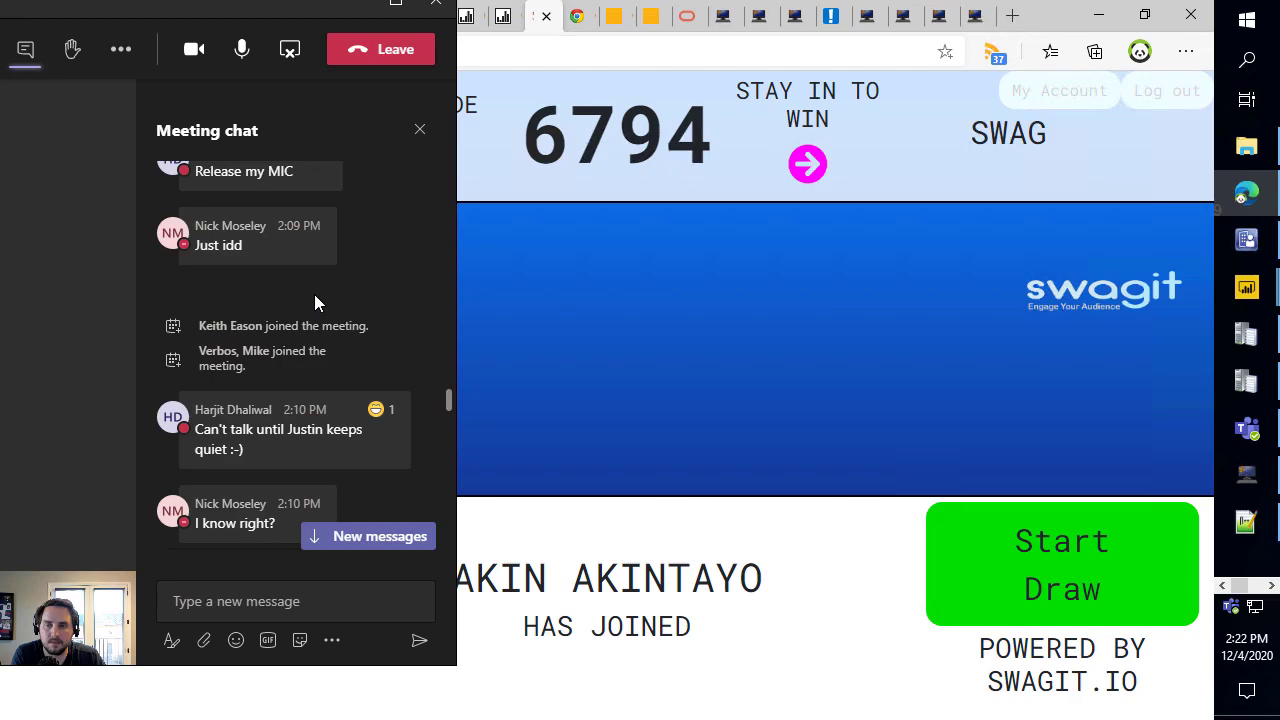
click(379, 543)
Move the Teams chat off-screen and highlight the 75 entrant count in the draw room.
drag(222, 5, 0, 14)
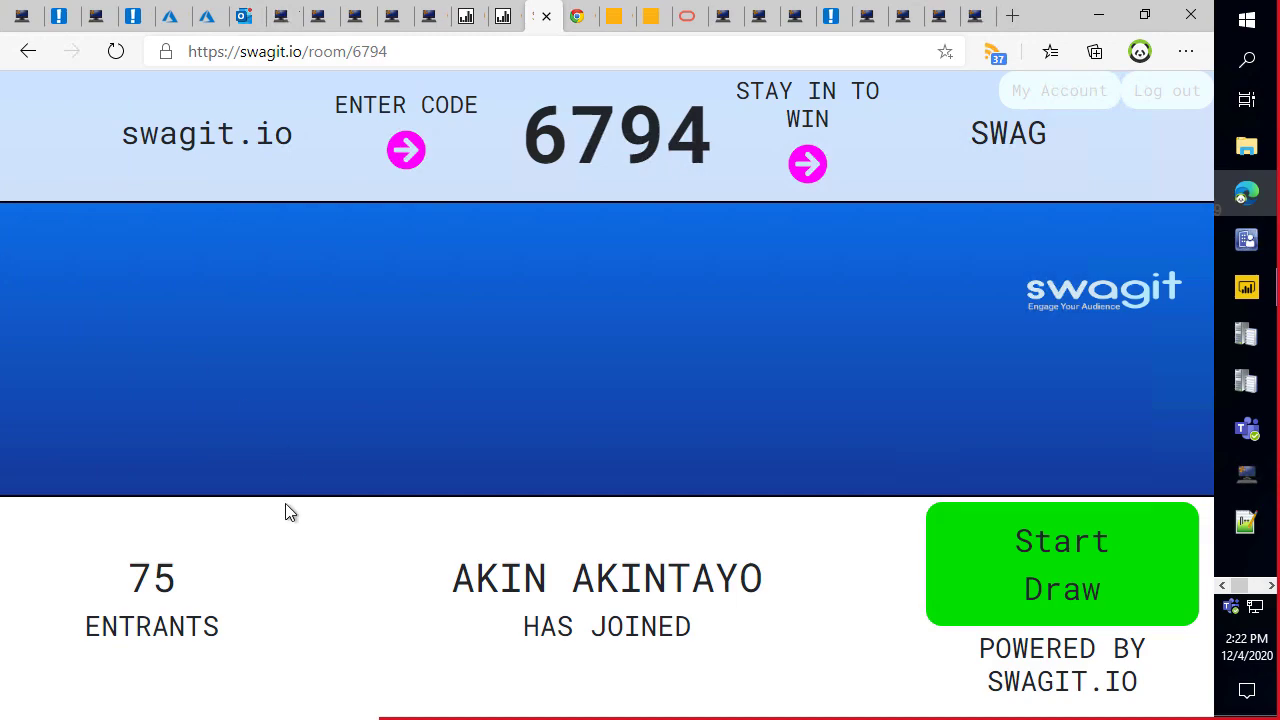
double_click(141, 578)
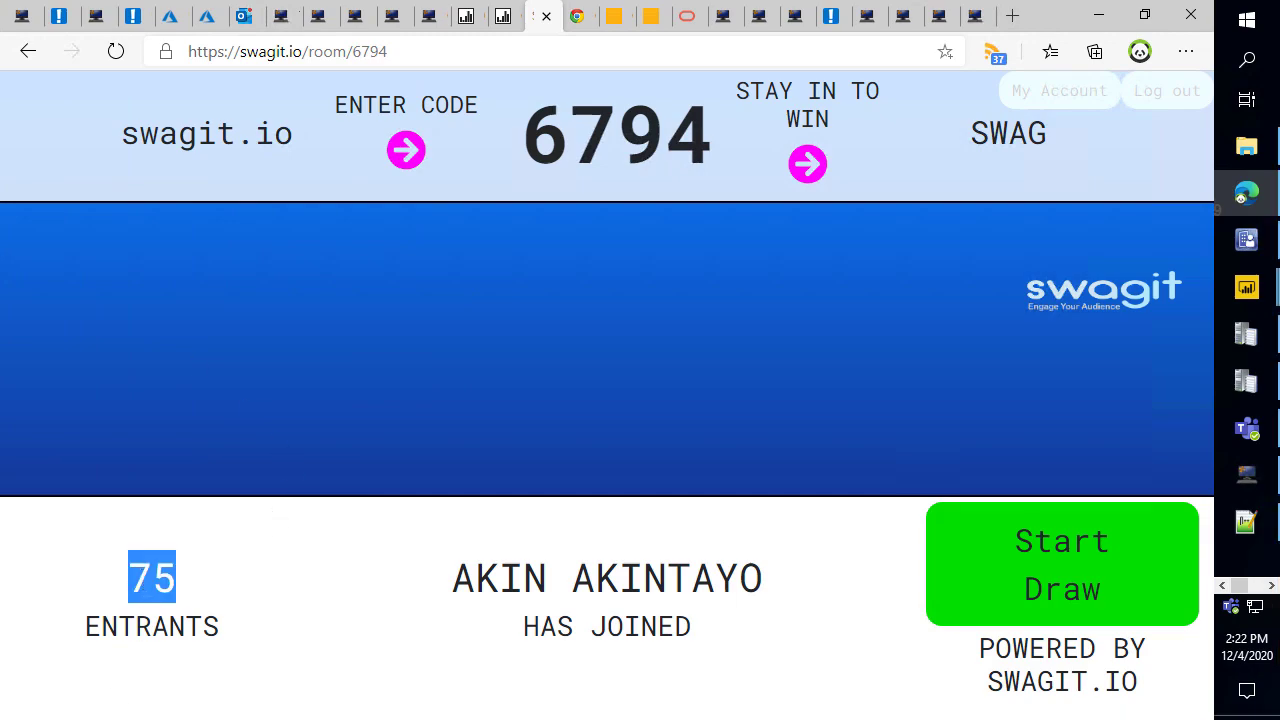
click(209, 583)
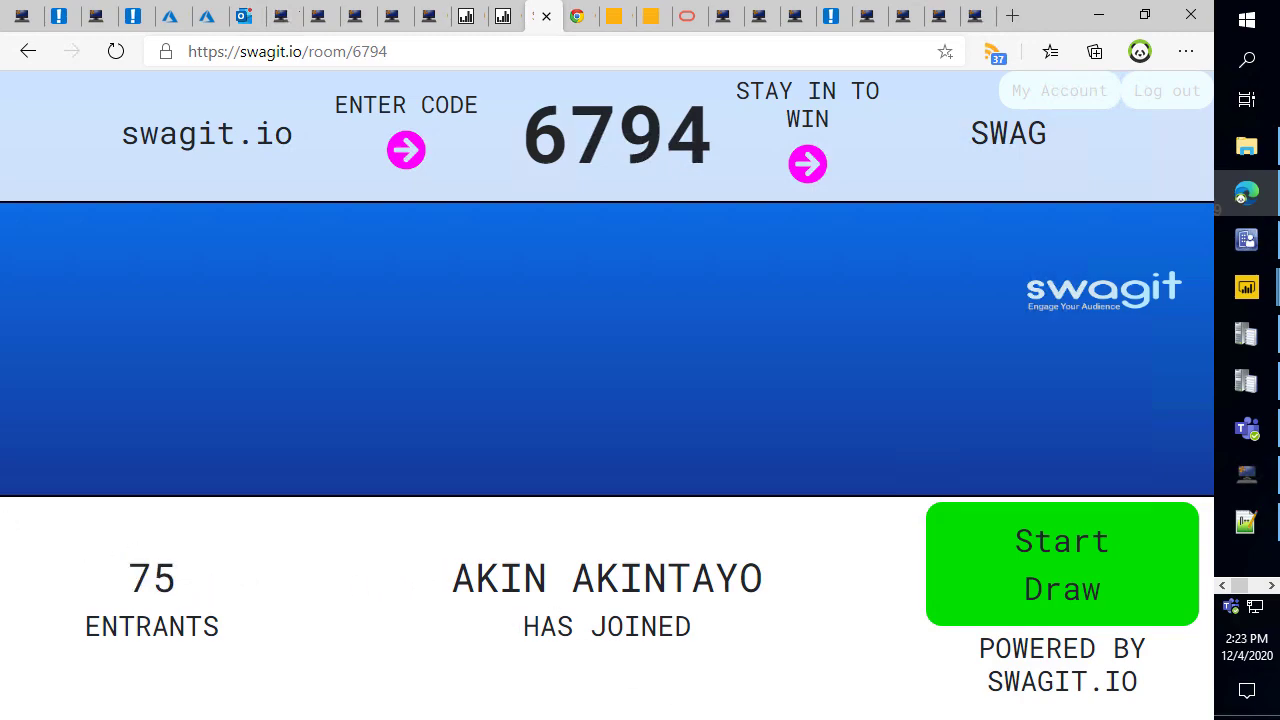
double_click(156, 575)
Start the prize draw, highlight the announced winner's name, and keep Teams off the page.
click(1060, 578)
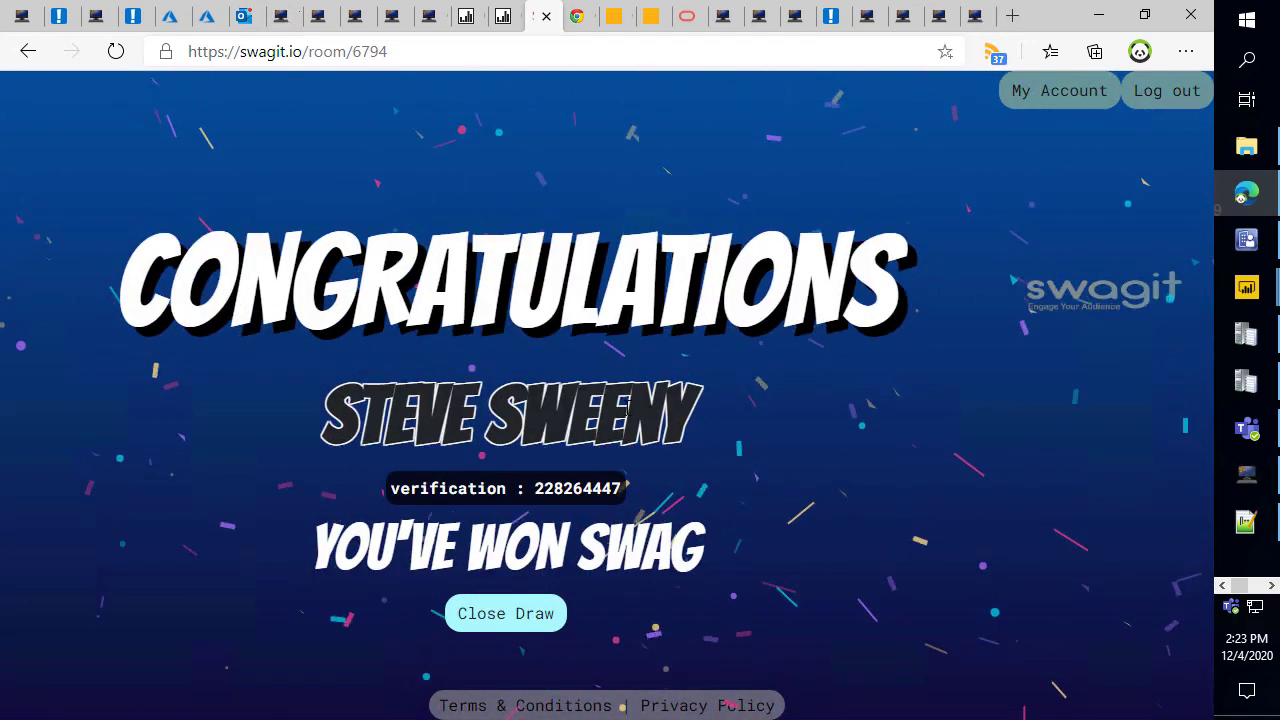
drag(692, 400, 335, 415)
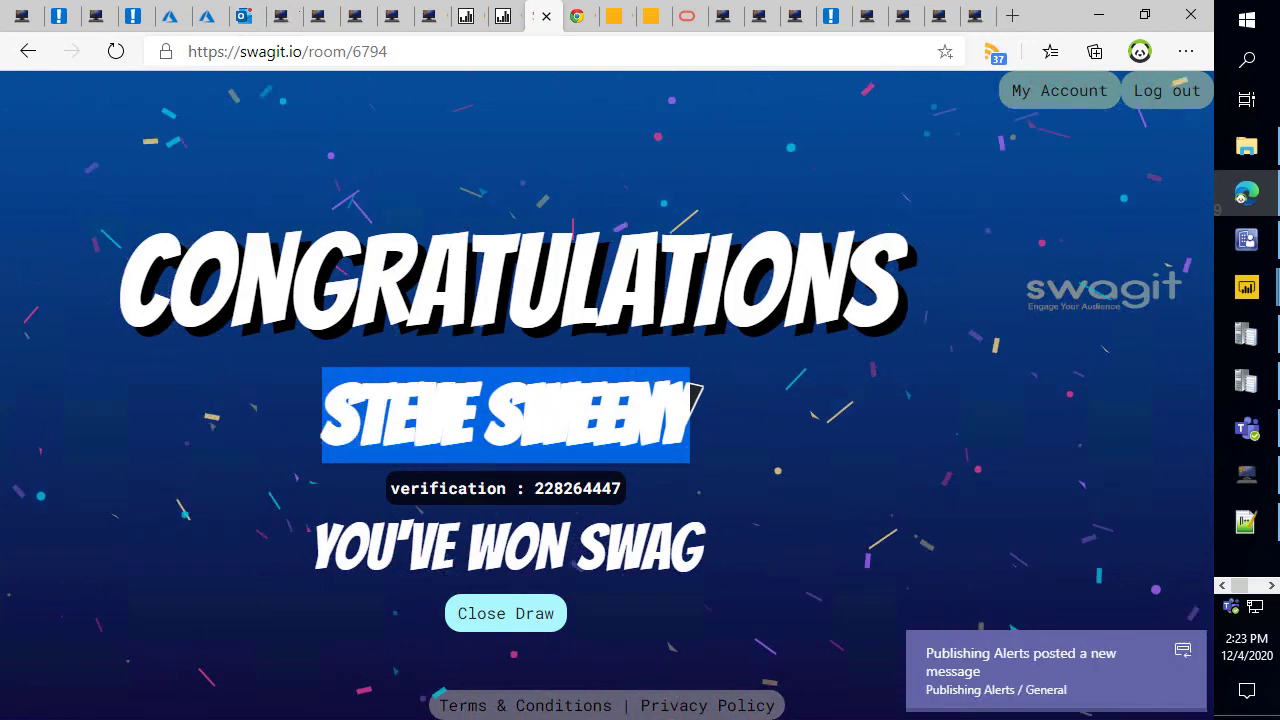
click(690, 385)
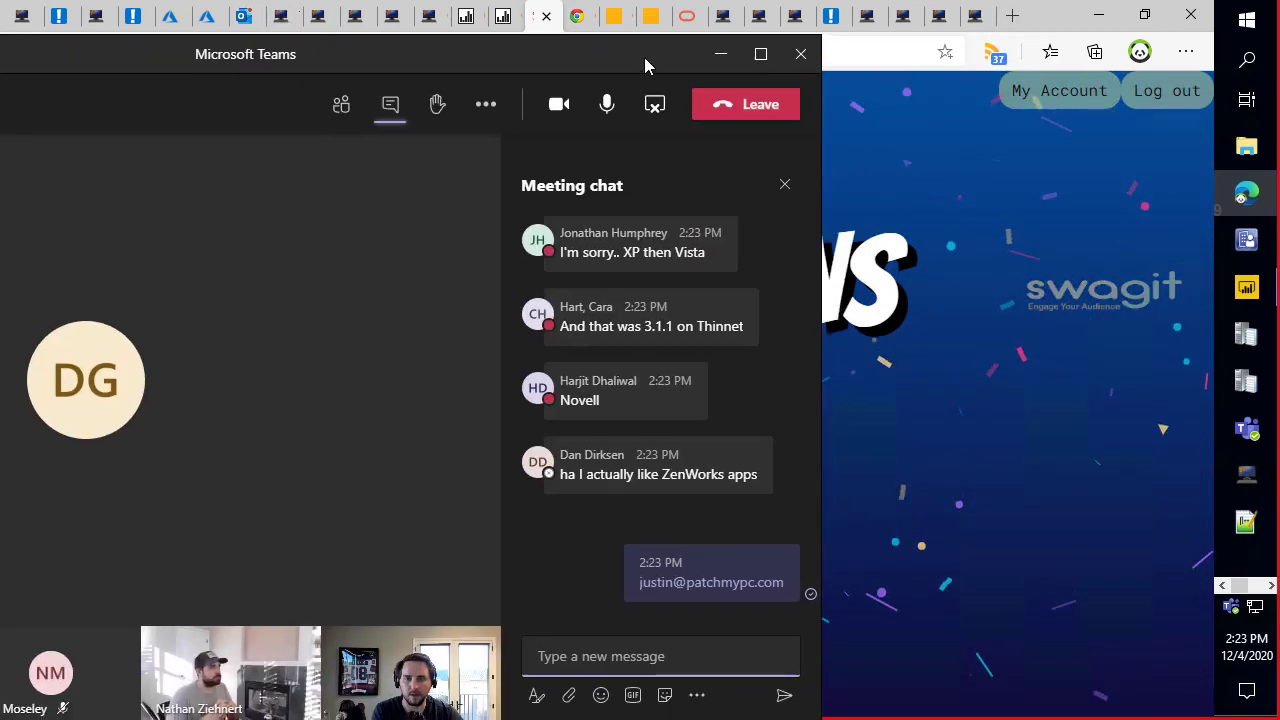
drag(645, 57, 0, 57)
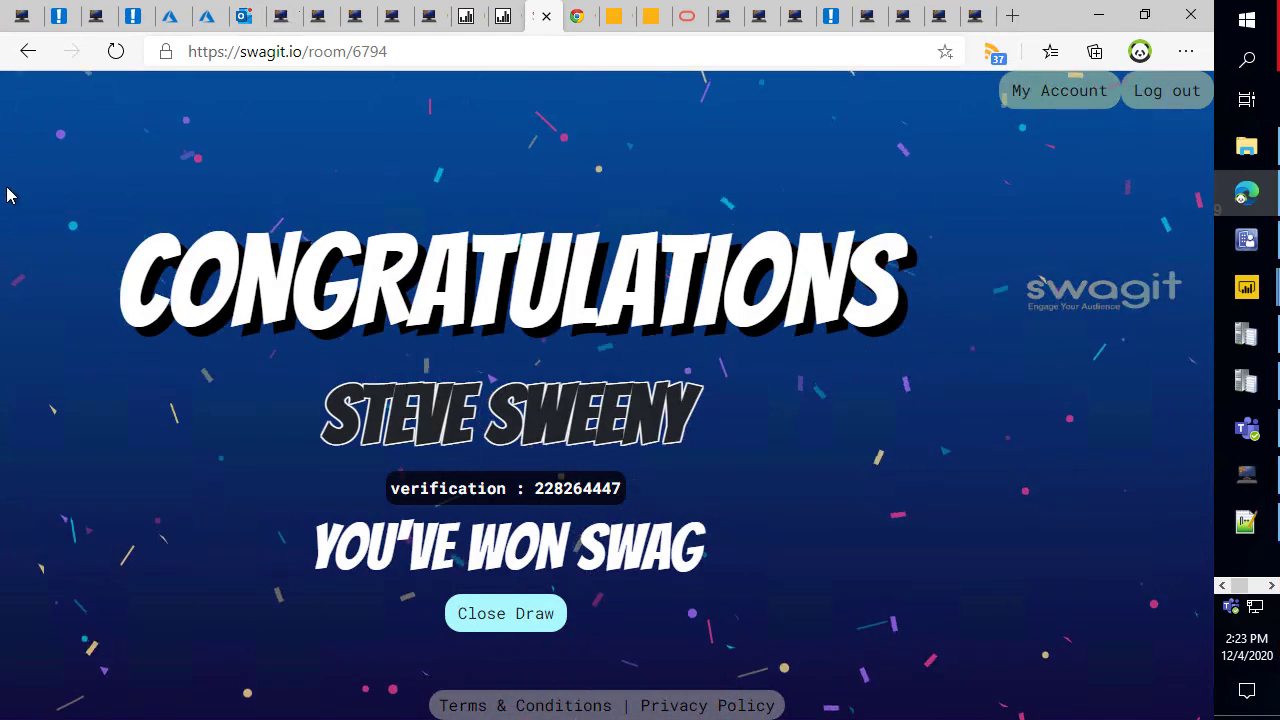